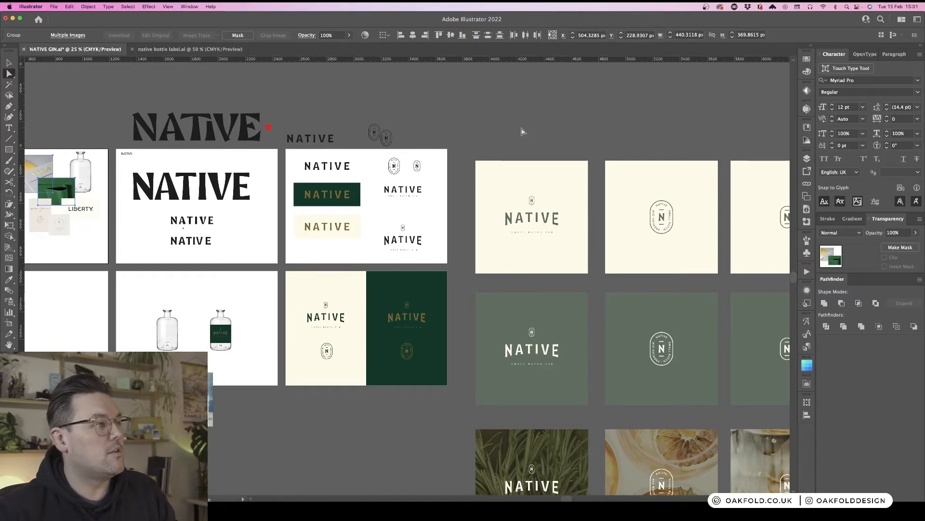
- Browse the NATIVE GIN document's logo concept, wordmark and brand mockup artboards
{"action": "scroll", "coordinate": [522, 130], "scroll_direction": "right", "scroll_amount": 5}
{"action": "scroll", "coordinate": [523, 131], "scroll_direction": "left", "scroll_amount": 10}
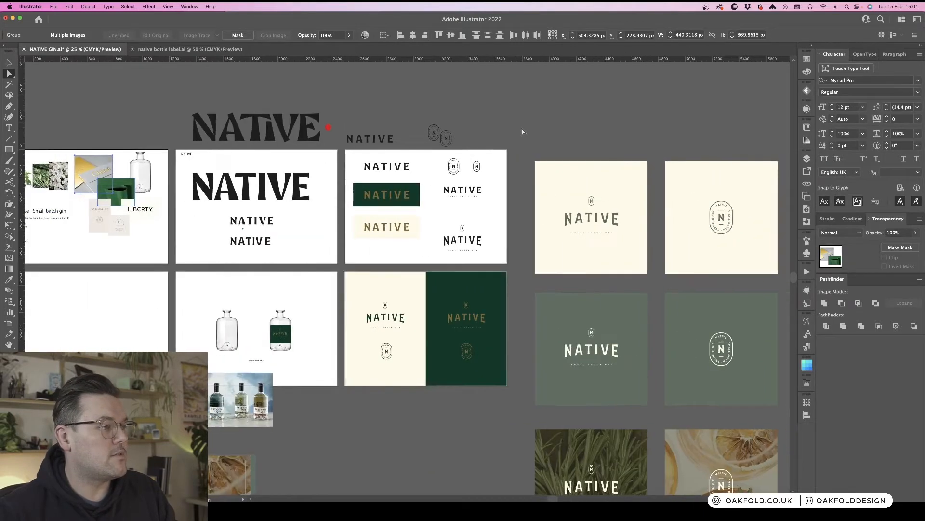
{"action": "scroll", "coordinate": [522, 130], "scroll_direction": "left", "scroll_amount": 5}
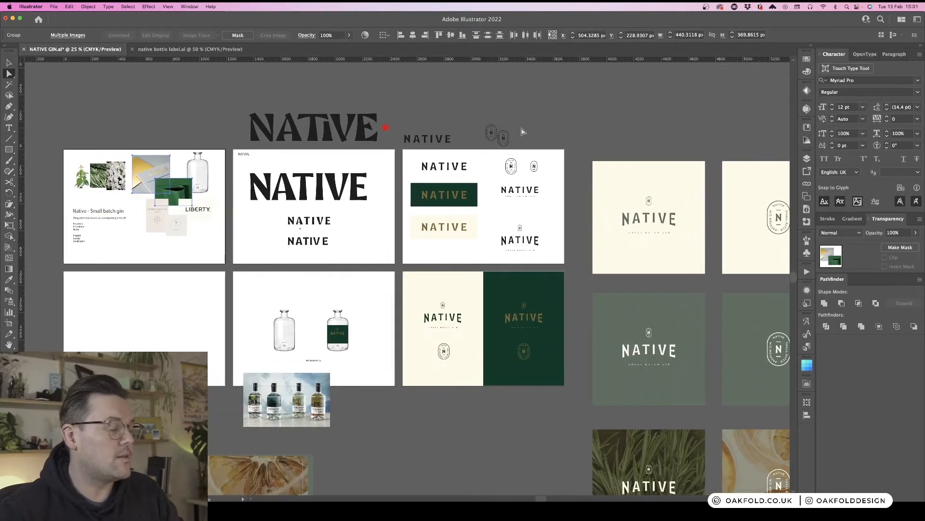
{"action": "scroll", "coordinate": [281, 243], "scroll_direction": "right", "scroll_amount": 7}
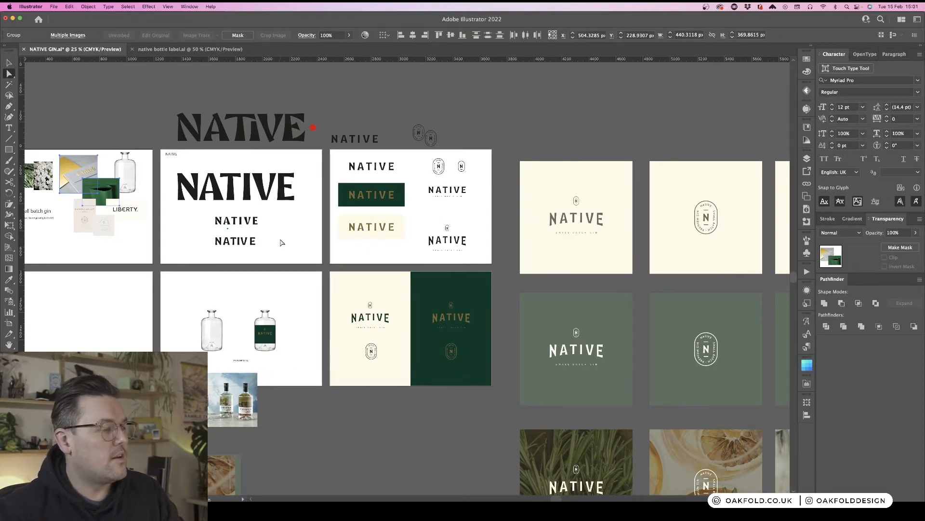
{"action": "scroll", "coordinate": [281, 242], "scroll_direction": "left", "scroll_amount": 15}
{"action": "key", "text": "super+plus"}
{"action": "key", "text": "super+plus"}
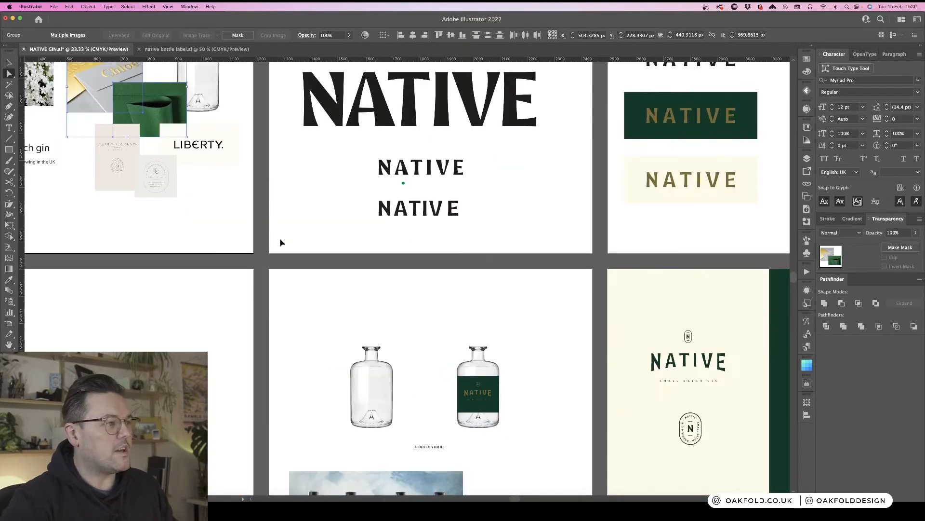
{"action": "scroll", "coordinate": [281, 242], "scroll_direction": "up", "scroll_amount": 8}
{"action": "scroll", "coordinate": [281, 243], "scroll_direction": "left", "scroll_amount": 20}
{"action": "scroll", "coordinate": [282, 242], "scroll_direction": "left", "scroll_amount": 7}
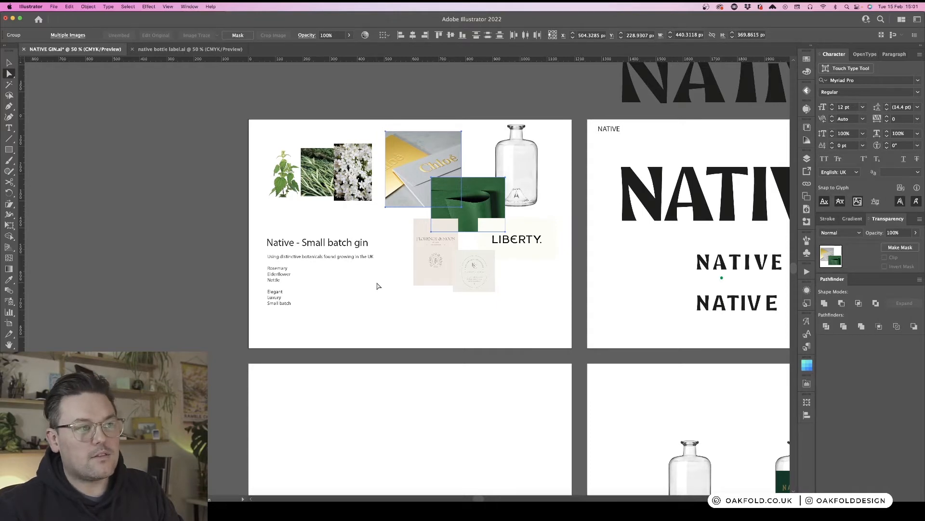
{"action": "scroll", "coordinate": [379, 286], "scroll_direction": "right", "scroll_amount": 3}
{"action": "key", "text": "super+minus"}
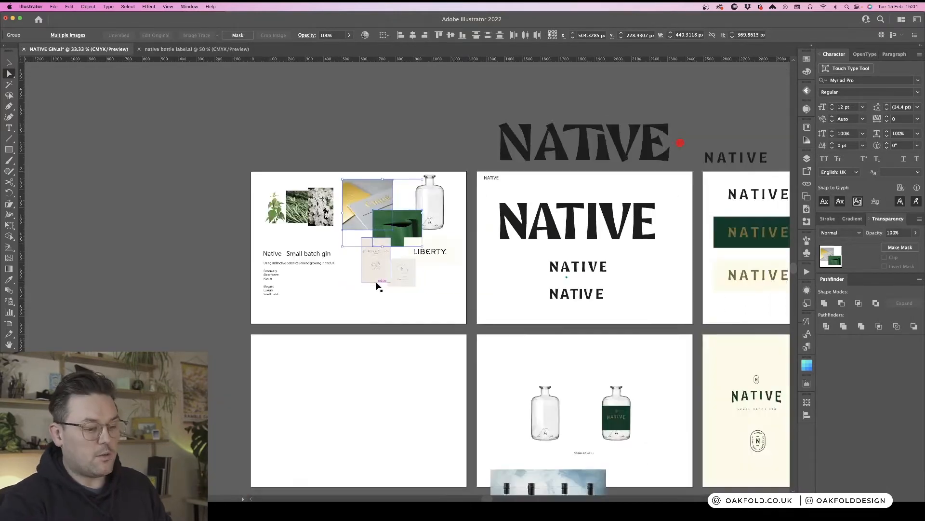
{"action": "key", "text": "super+minus"}
{"action": "scroll", "coordinate": [379, 286], "scroll_direction": "right", "scroll_amount": 10}
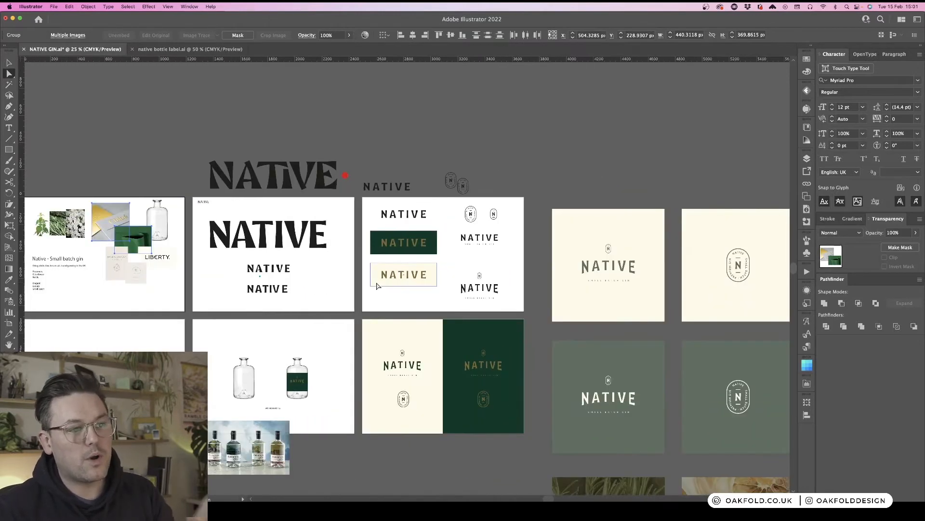
{"action": "scroll", "coordinate": [377, 285], "scroll_direction": "right", "scroll_amount": 8}
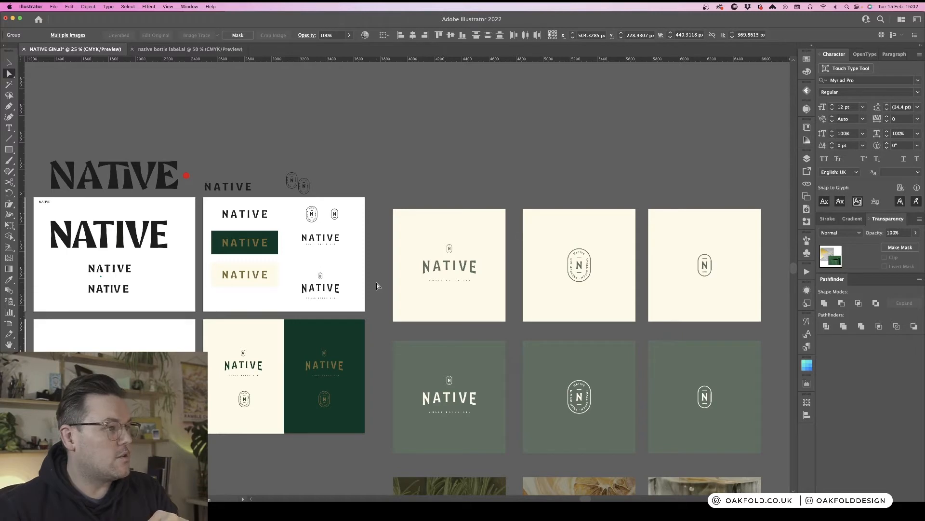
{"action": "scroll", "coordinate": [377, 286], "scroll_direction": "down", "scroll_amount": 5}
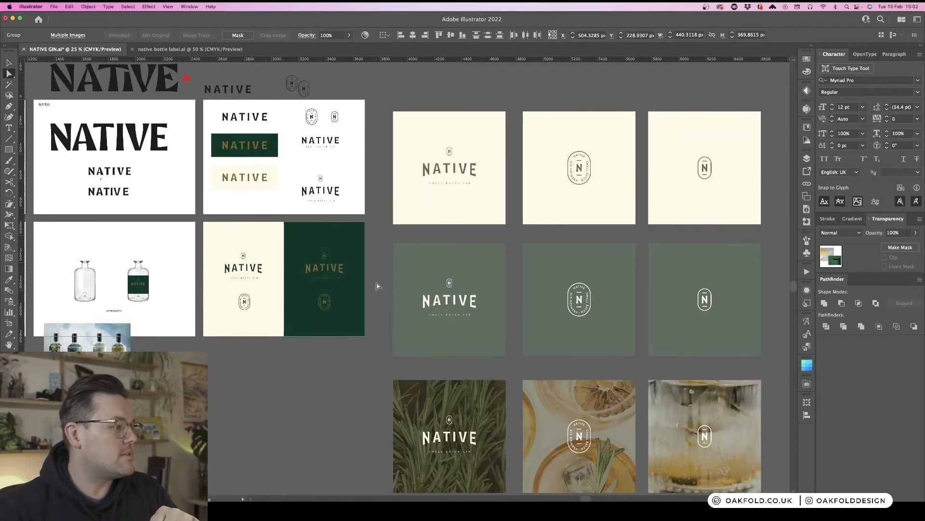
{"action": "scroll", "coordinate": [377, 286], "scroll_direction": "up", "scroll_amount": 3}
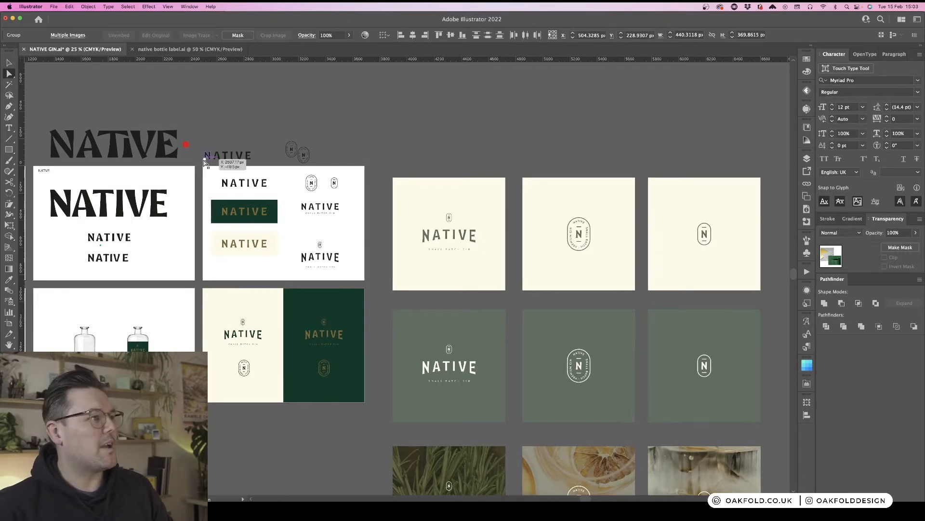
- Switch between the two open documents and review the NATIVE GIN wordmark and label square artboards
{"action": "left_click", "coordinate": [185, 49]}
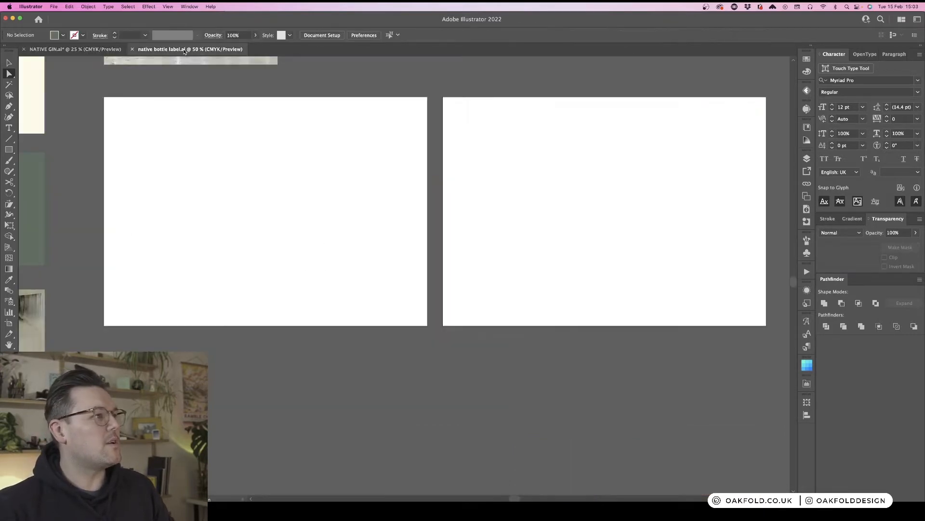
{"action": "left_click", "coordinate": [77, 49]}
{"action": "scroll", "coordinate": [264, 261], "scroll_direction": "left", "scroll_amount": 5}
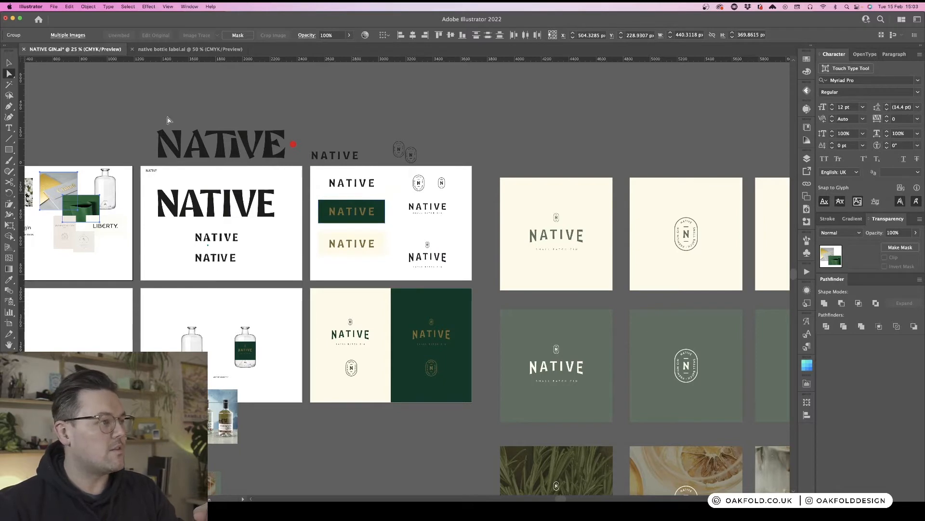
{"action": "left_click", "coordinate": [122, 107]}
{"action": "left_click_drag", "start_coordinate": [124, 106], "coordinate": [306, 169]}
{"action": "left_click", "coordinate": [331, 127]}
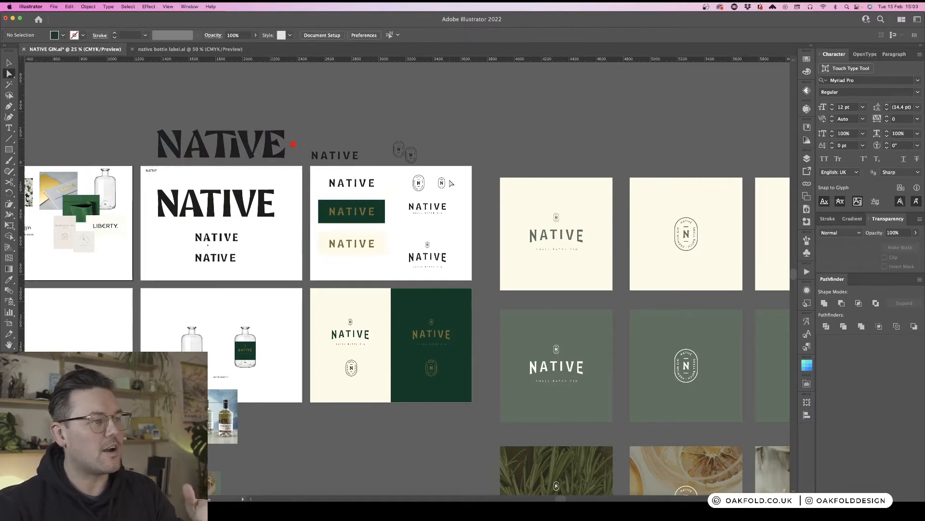
{"action": "scroll", "coordinate": [451, 184], "scroll_direction": "down", "scroll_amount": 2}
{"action": "scroll", "coordinate": [451, 184], "scroll_direction": "right", "scroll_amount": 5}
{"action": "scroll", "coordinate": [451, 183], "scroll_direction": "right", "scroll_amount": 2}
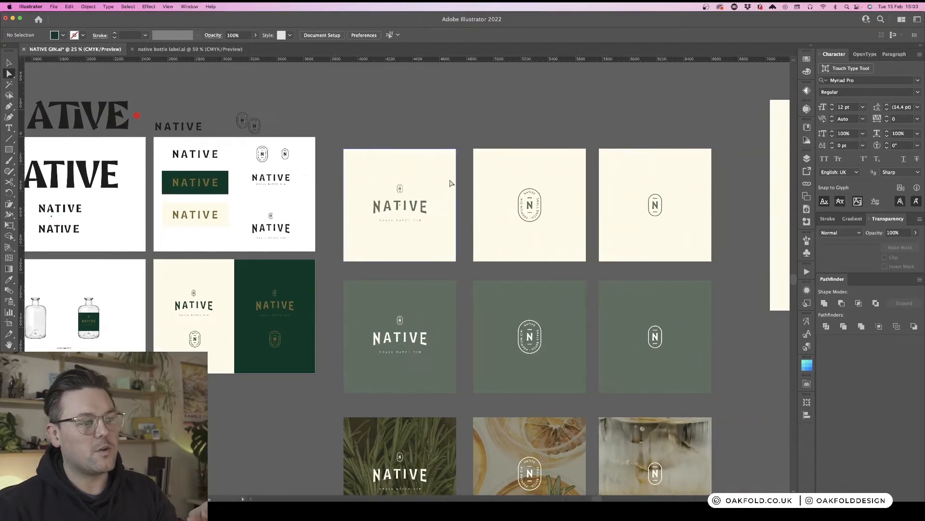
{"action": "scroll", "coordinate": [451, 184], "scroll_direction": "down", "scroll_amount": 5}
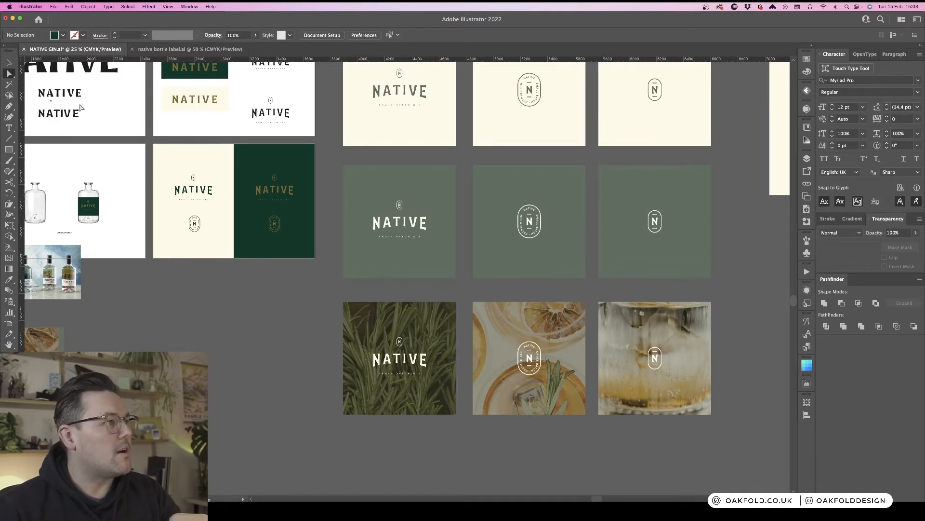
- Switch to native bottle label.ai and review its label concepts, bottle reference images and blank artboards
{"action": "left_click", "coordinate": [205, 50]}
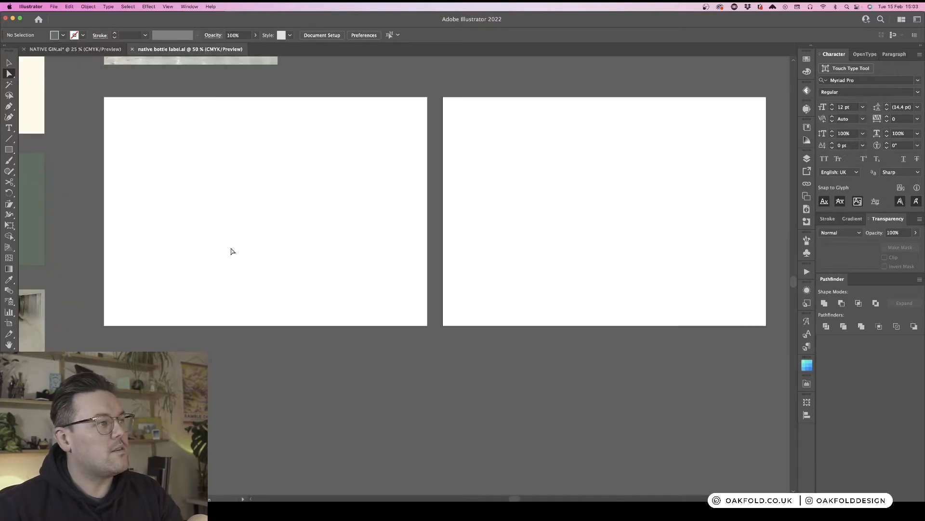
{"action": "key", "text": "super+minus"}
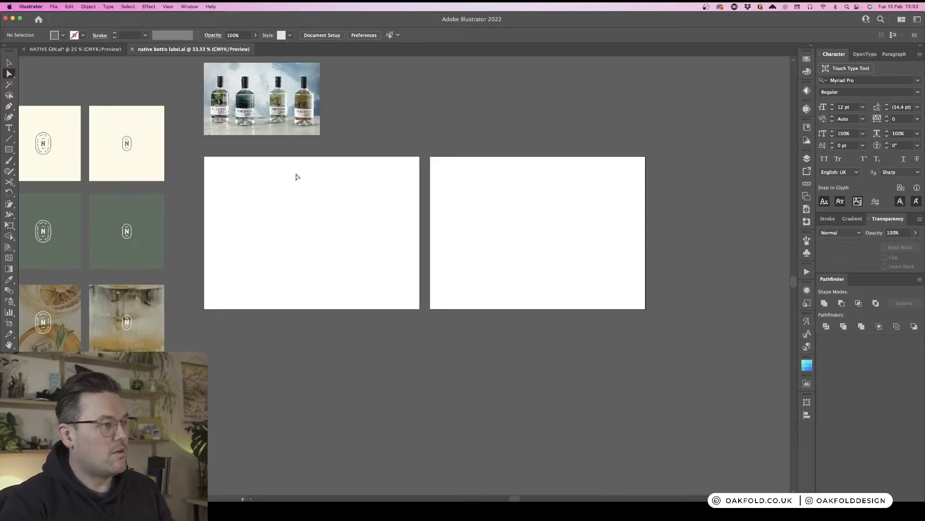
{"action": "scroll", "coordinate": [296, 176], "scroll_direction": "left", "scroll_amount": 5}
{"action": "scroll", "coordinate": [296, 176], "scroll_direction": "left", "scroll_amount": 3}
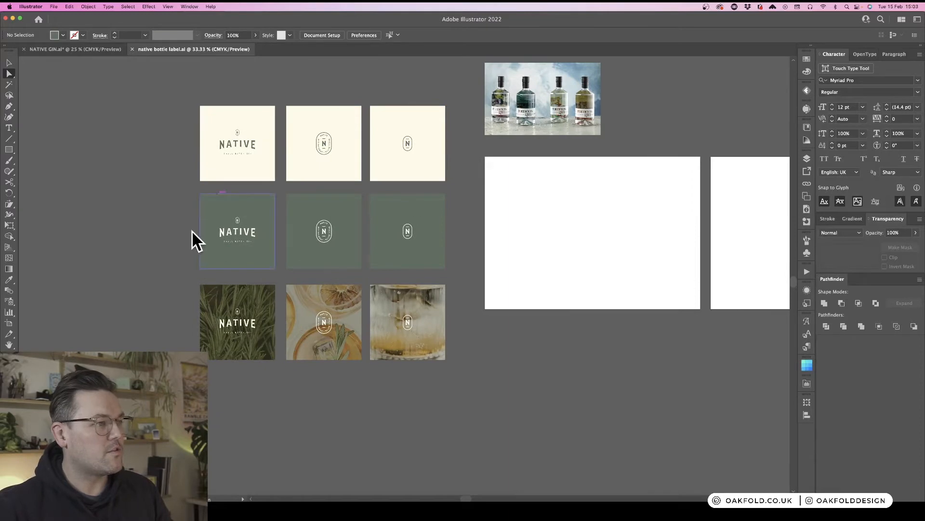
{"action": "scroll", "coordinate": [663, 176], "scroll_direction": "up", "scroll_amount": 5}
{"action": "scroll", "coordinate": [663, 177], "scroll_direction": "right", "scroll_amount": 5}
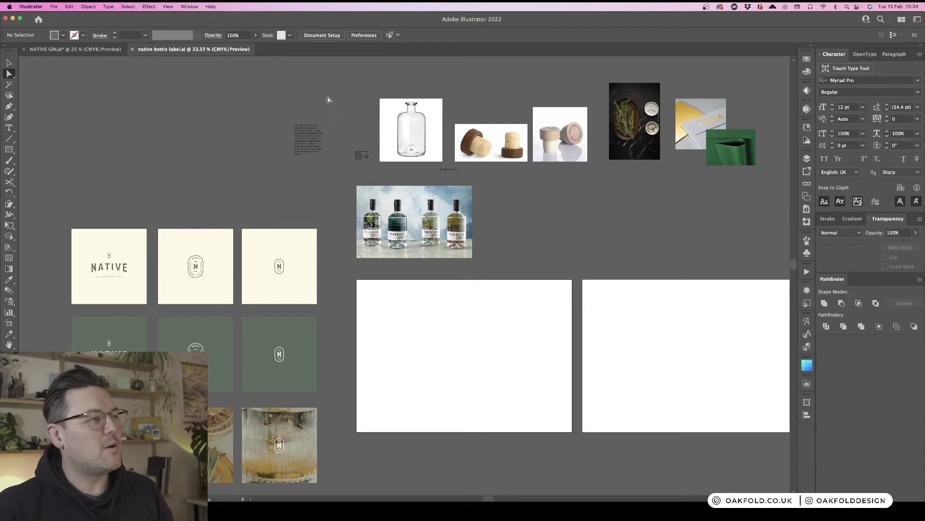
{"action": "left_click", "coordinate": [419, 126]}
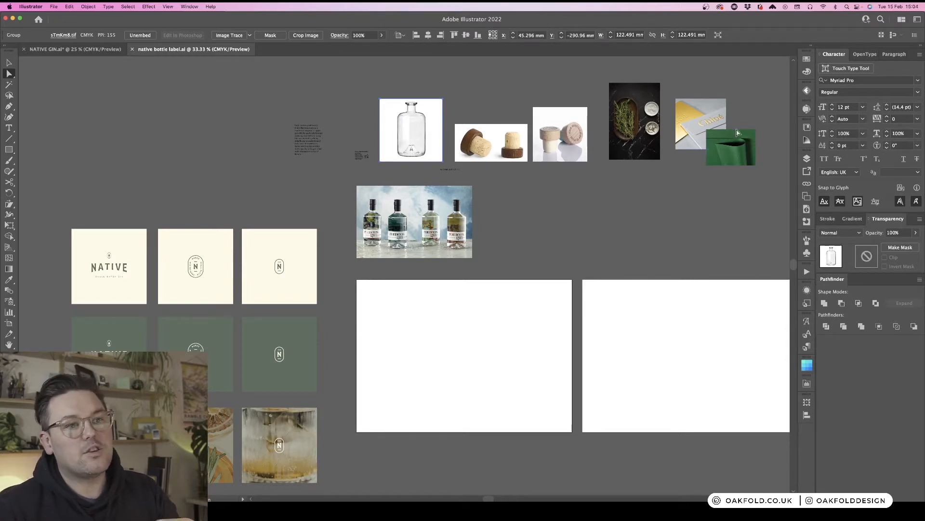
{"action": "scroll", "coordinate": [740, 137], "scroll_direction": "right", "scroll_amount": 5}
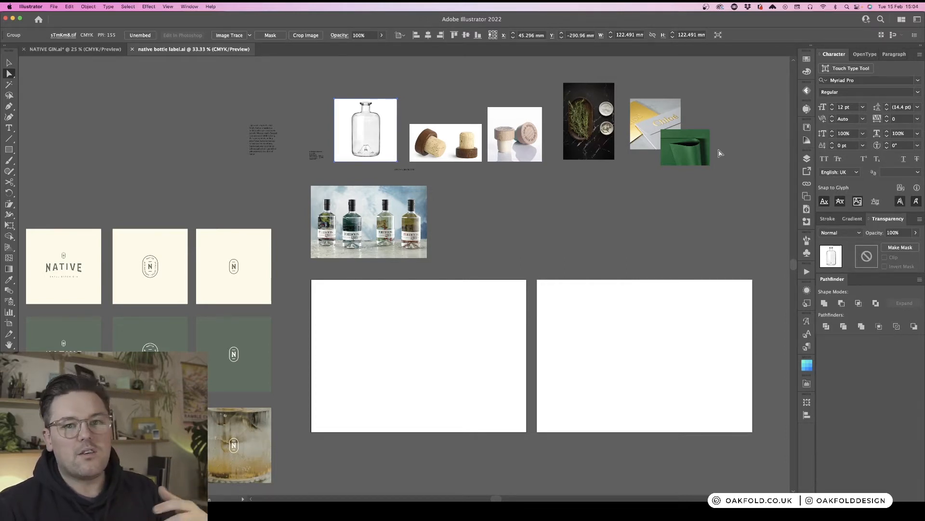
{"action": "left_click", "coordinate": [565, 220]}
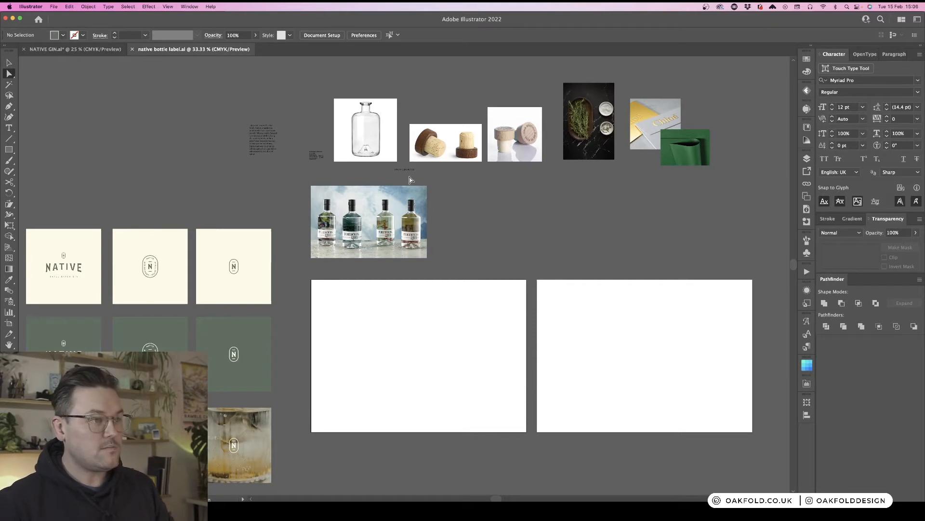
{"action": "scroll", "coordinate": [461, 207], "scroll_direction": "down", "scroll_amount": 1}
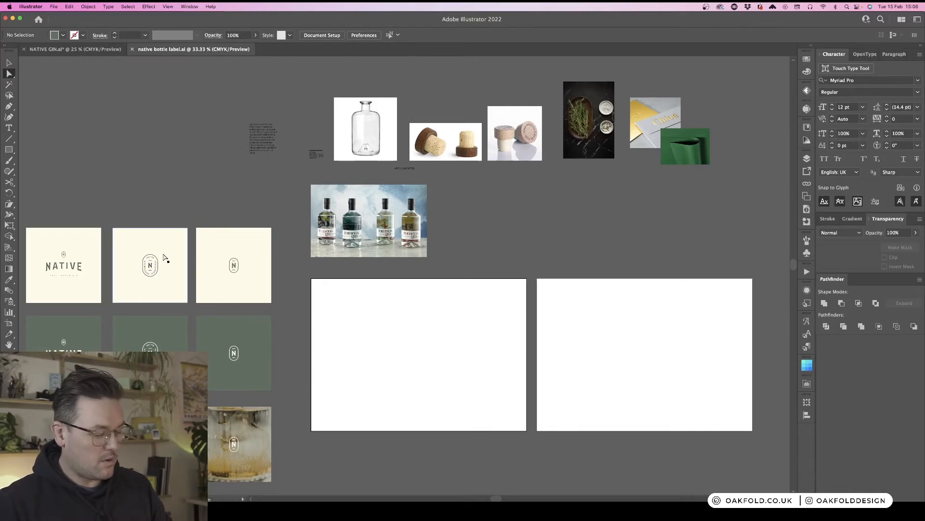
- Zoom in on the cream and green label concept squares
{"action": "key", "text": "super+equal"}
{"action": "key", "text": "super+equal"}
{"action": "left_click_drag", "start_coordinate": [164, 256], "coordinate": [630, 191]}
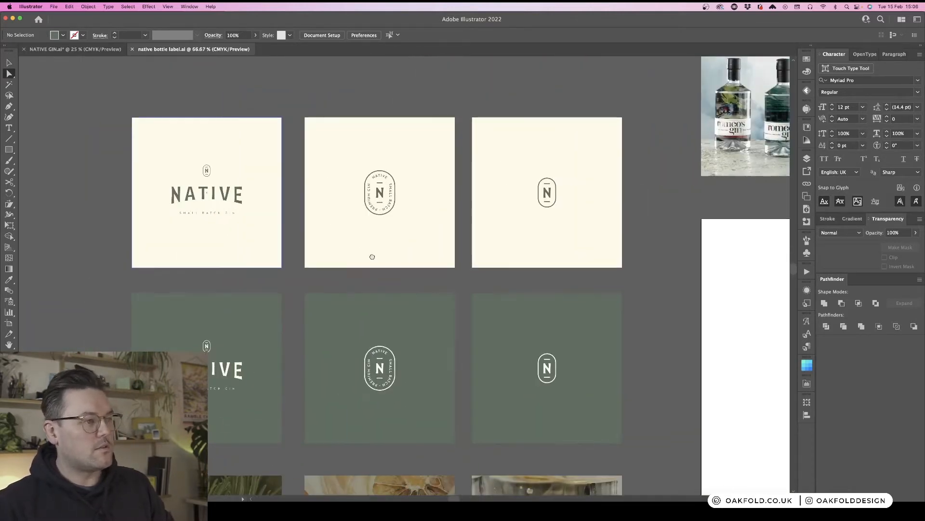
{"action": "left_click_drag", "start_coordinate": [372, 257], "coordinate": [435, 246]}
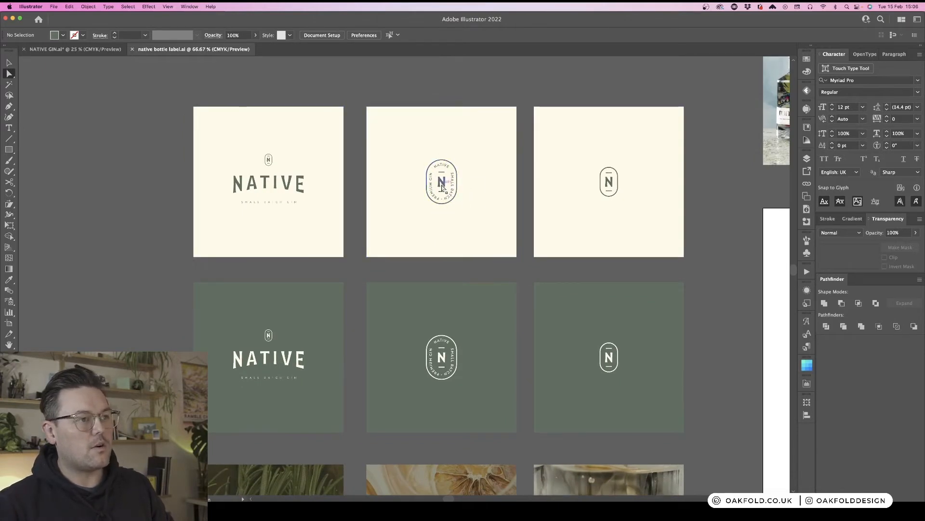
{"action": "scroll", "coordinate": [442, 188], "scroll_direction": "right", "scroll_amount": 3}
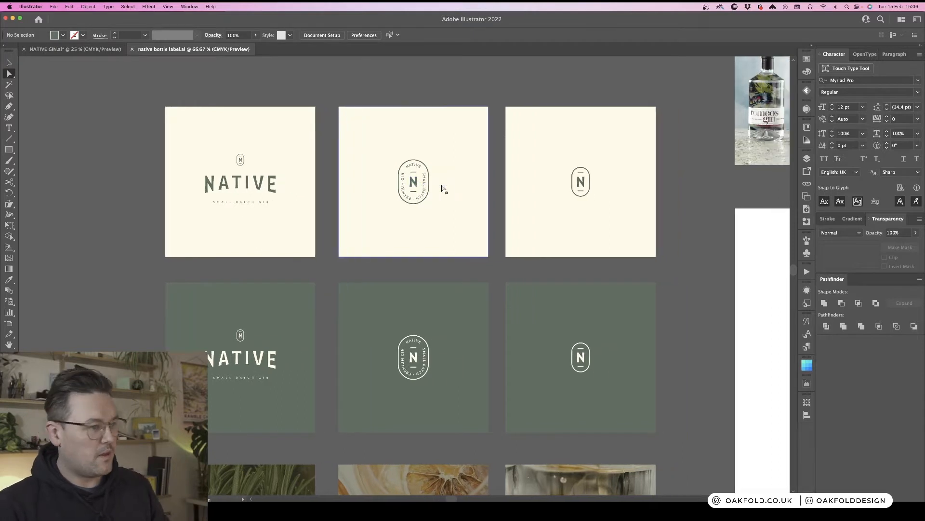
- Enter isolation mode on the small N monogram badge group to inspect its nested parts
{"action": "key", "text": "v"}
{"action": "left_click", "coordinate": [574, 184]}
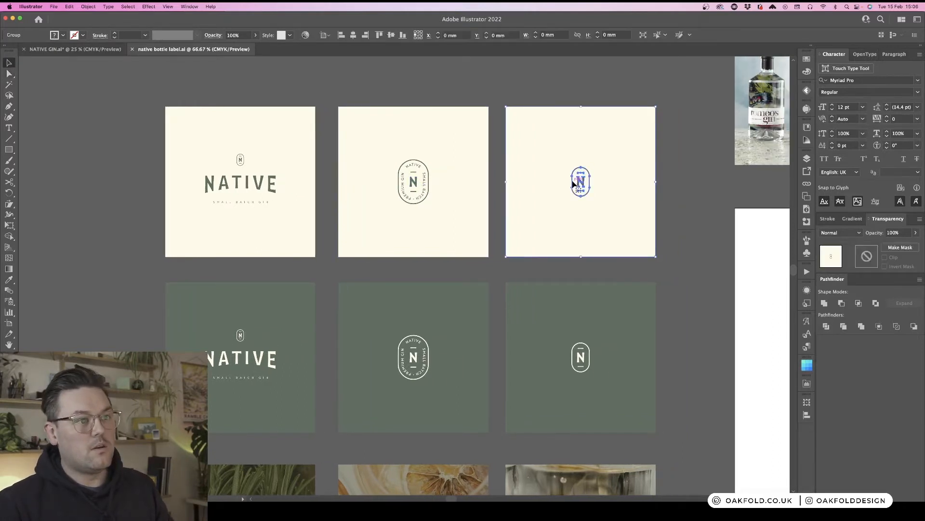
{"action": "double_click", "coordinate": [574, 183]}
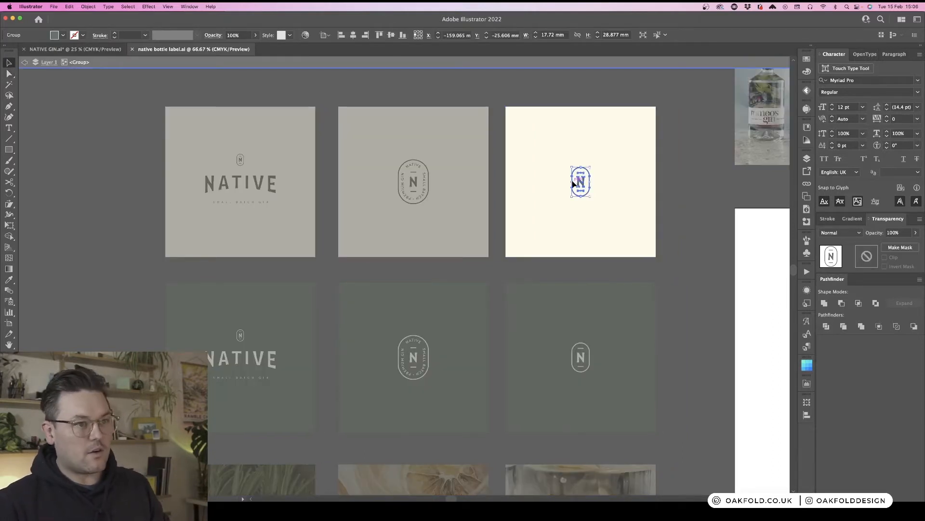
{"action": "double_click", "coordinate": [683, 199]}
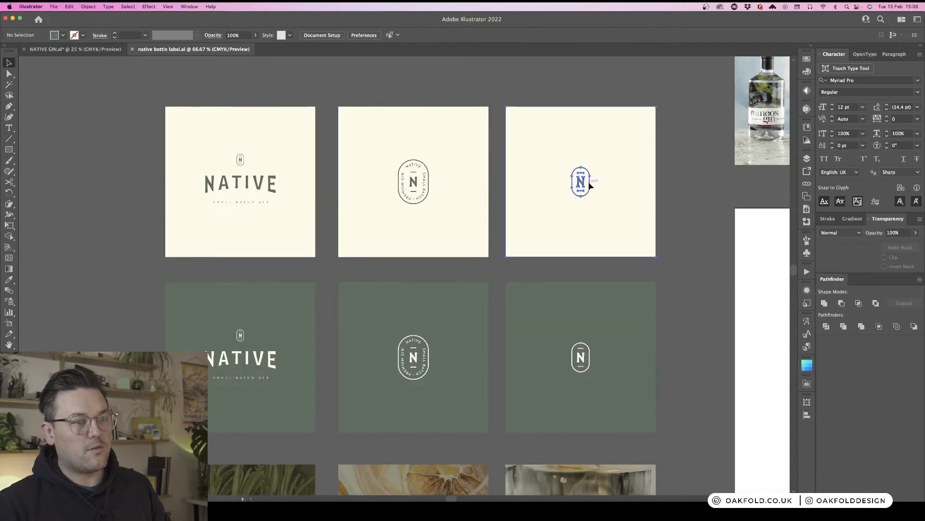
{"action": "double_click", "coordinate": [589, 181]}
{"action": "left_click", "coordinate": [583, 182]}
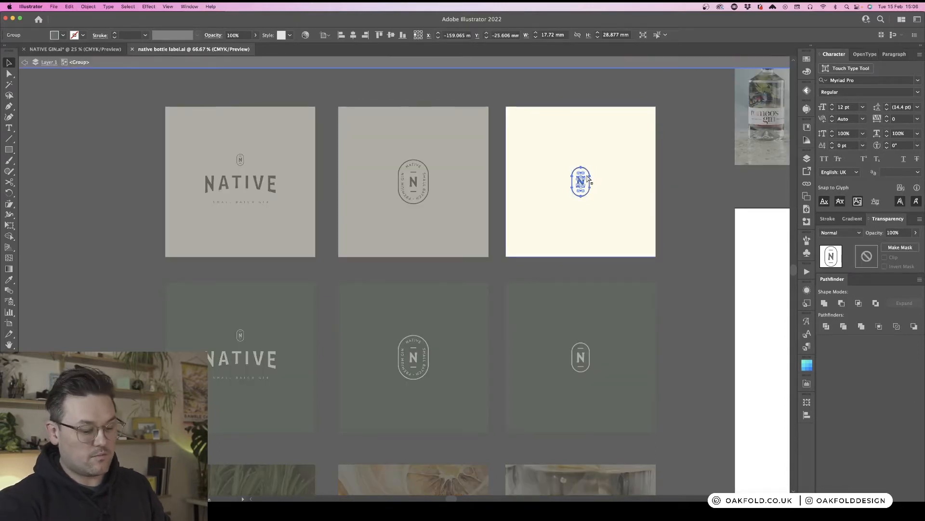
{"action": "key", "text": "super+equal"}
{"action": "key", "text": "super+equal"}
{"action": "left_click_drag", "start_coordinate": [723, 110], "coordinate": [428, 277]}
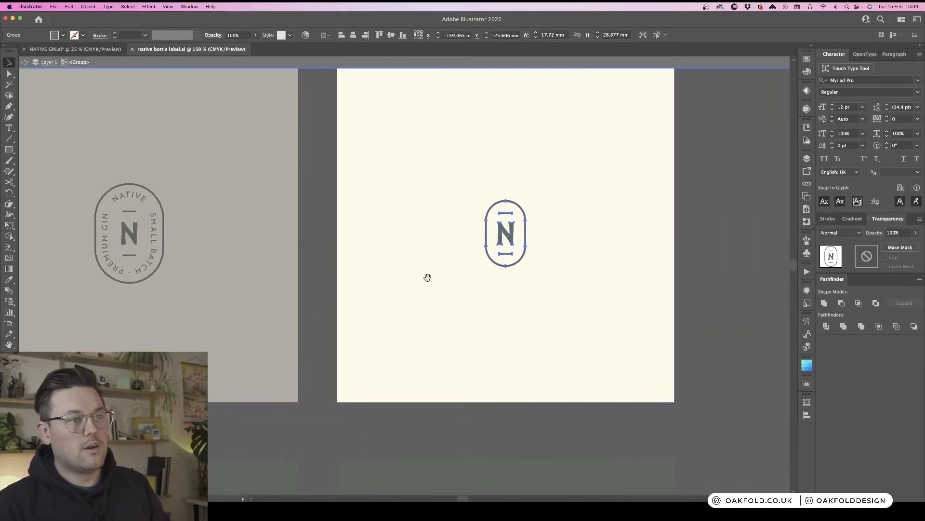
{"action": "double_click", "coordinate": [519, 208]}
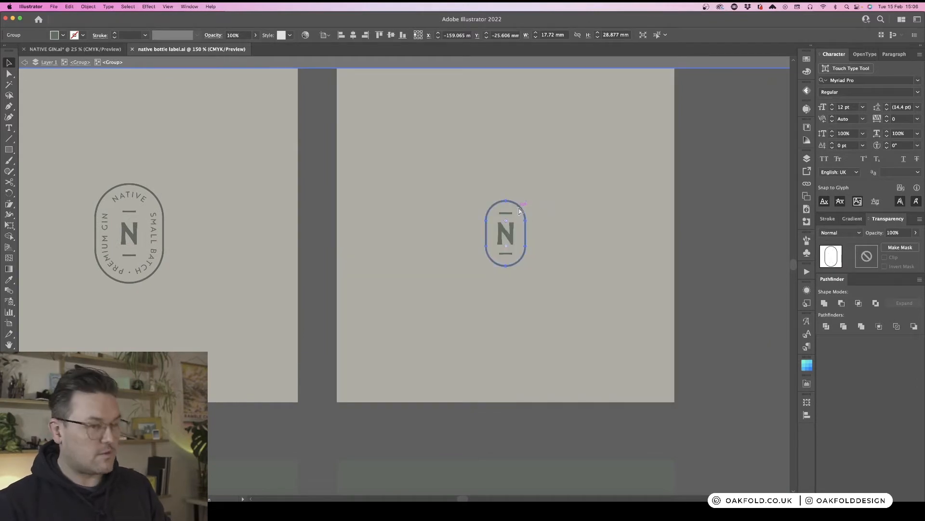
{"action": "double_click", "coordinate": [703, 231]}
- Enter isolation mode on the cream oval badge and select its outer pill-shaped outline
{"action": "key", "text": "super+minus"}
{"action": "key", "text": "super+minus"}
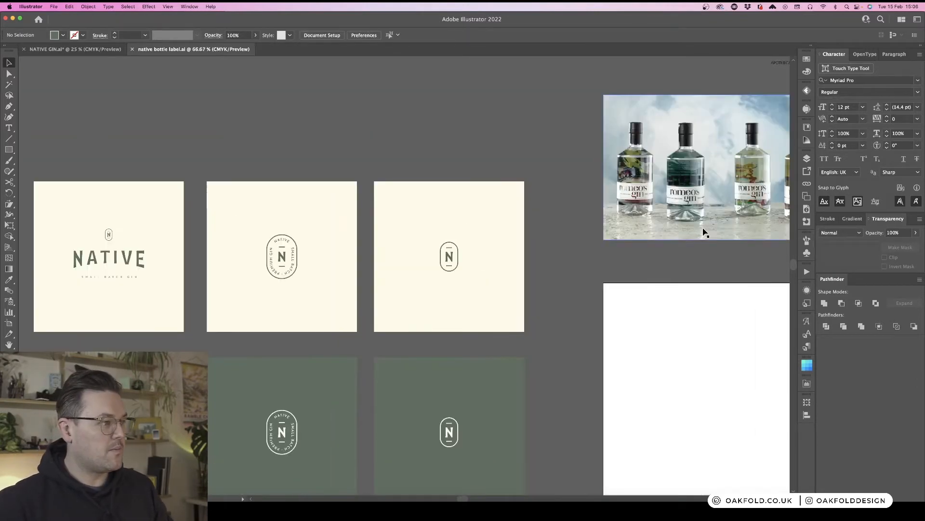
{"action": "scroll", "coordinate": [444, 383], "scroll_direction": "right", "scroll_amount": 5}
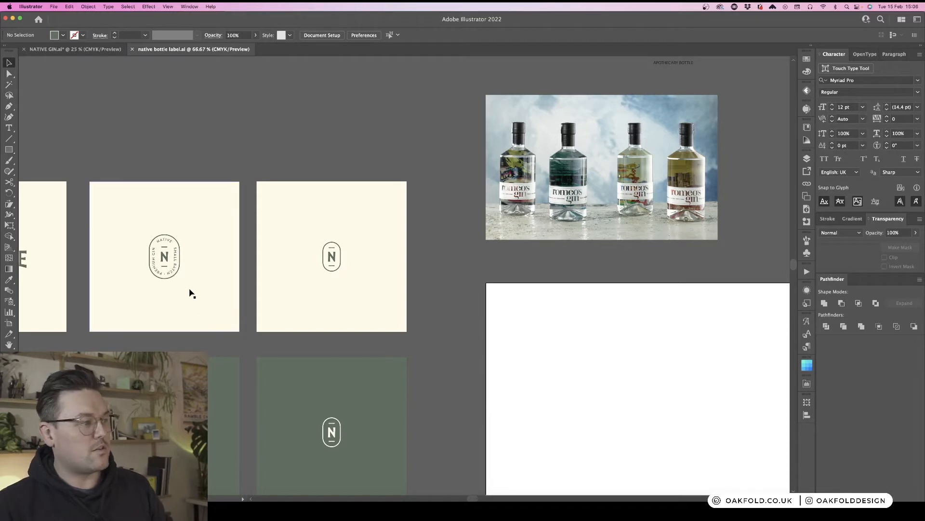
{"action": "double_click", "coordinate": [180, 259]}
{"action": "left_click", "coordinate": [180, 259]}
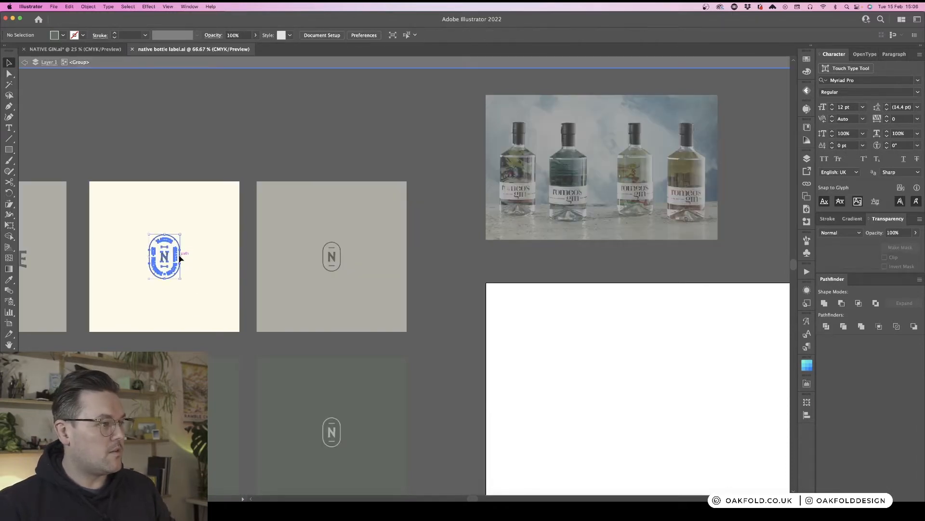
{"action": "key", "text": "super+equal"}
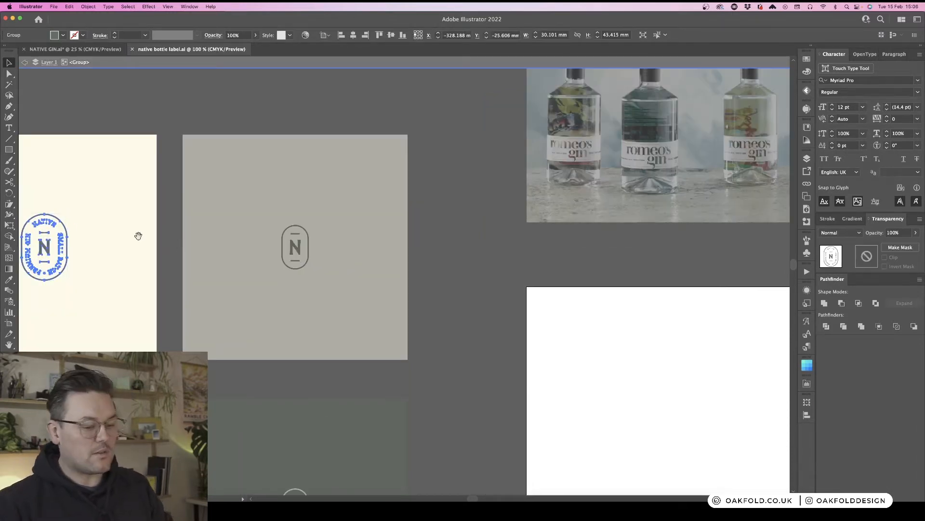
{"action": "scroll", "coordinate": [138, 235], "scroll_direction": "left", "scroll_amount": 10}
{"action": "double_click", "coordinate": [334, 230]}
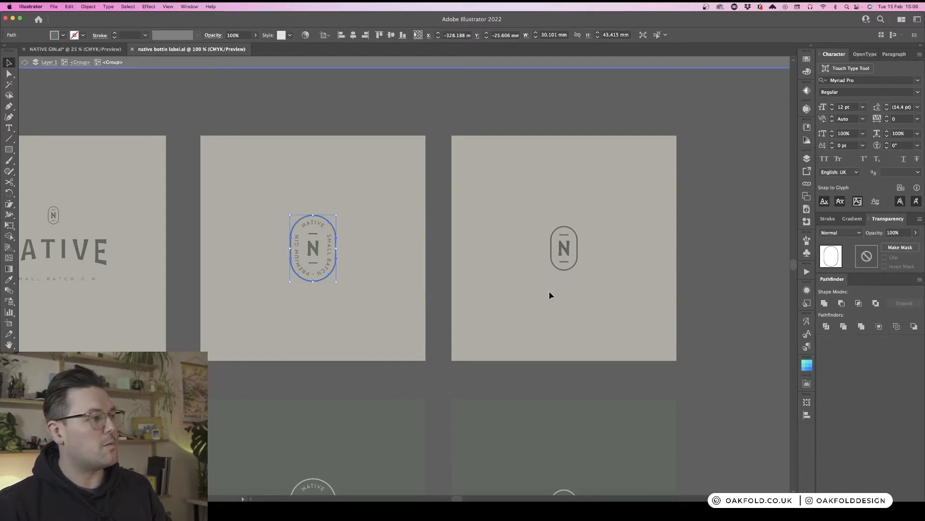
{"action": "left_click", "coordinate": [681, 301]}
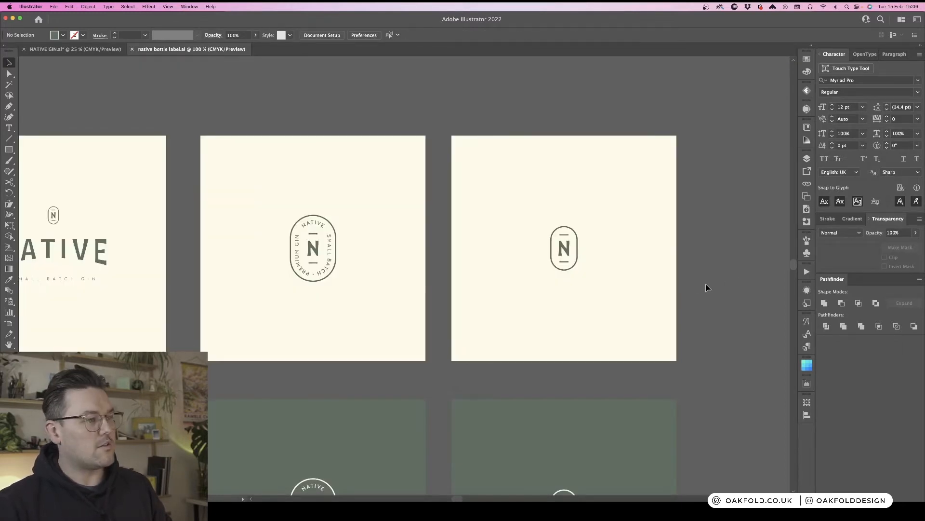
- Paste the pill outline onto the blank white artboard and position it near the artboard's left side
{"action": "scroll", "coordinate": [706, 288], "scroll_direction": "right", "scroll_amount": 10}
{"action": "scroll", "coordinate": [705, 288], "scroll_direction": "down", "scroll_amount": 3}
{"action": "scroll", "coordinate": [706, 288], "scroll_direction": "down", "scroll_amount": 3}
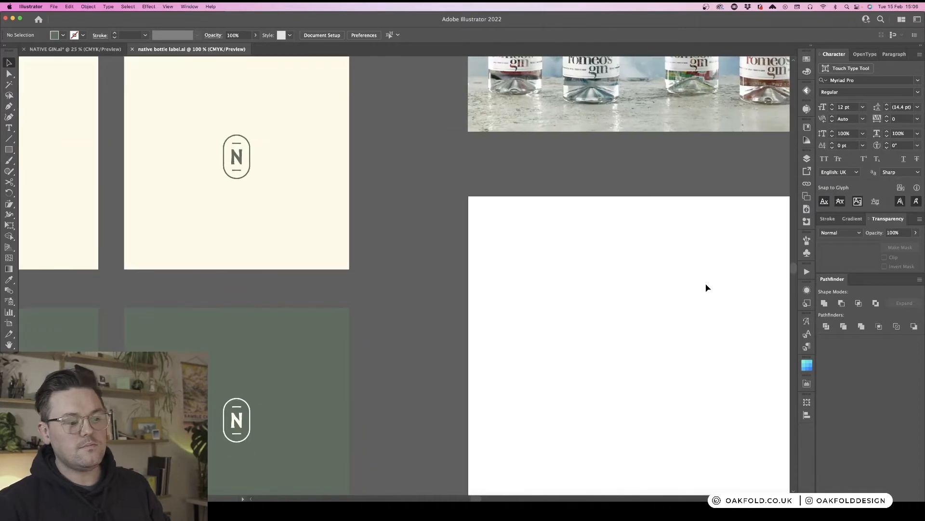
{"action": "scroll", "coordinate": [706, 288], "scroll_direction": "right", "scroll_amount": 5}
{"action": "scroll", "coordinate": [706, 288], "scroll_direction": "right", "scroll_amount": 2}
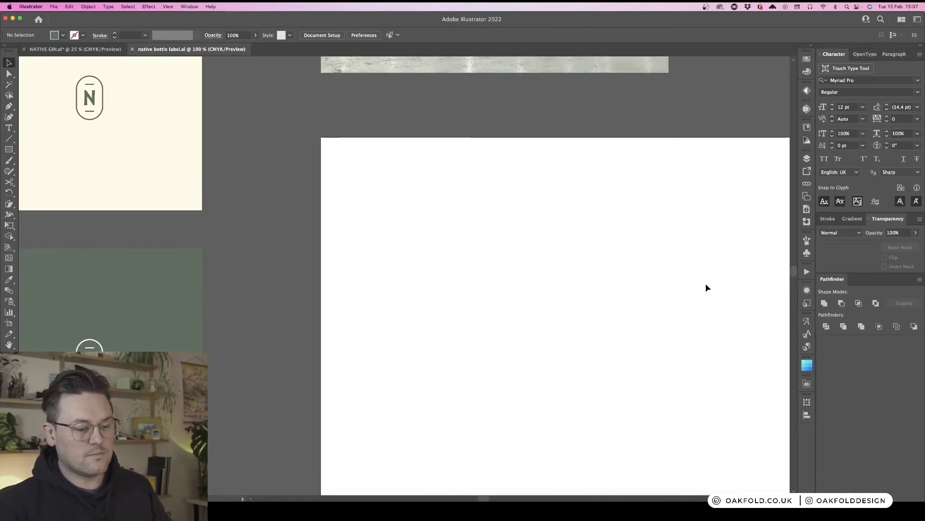
{"action": "key", "text": "super+v"}
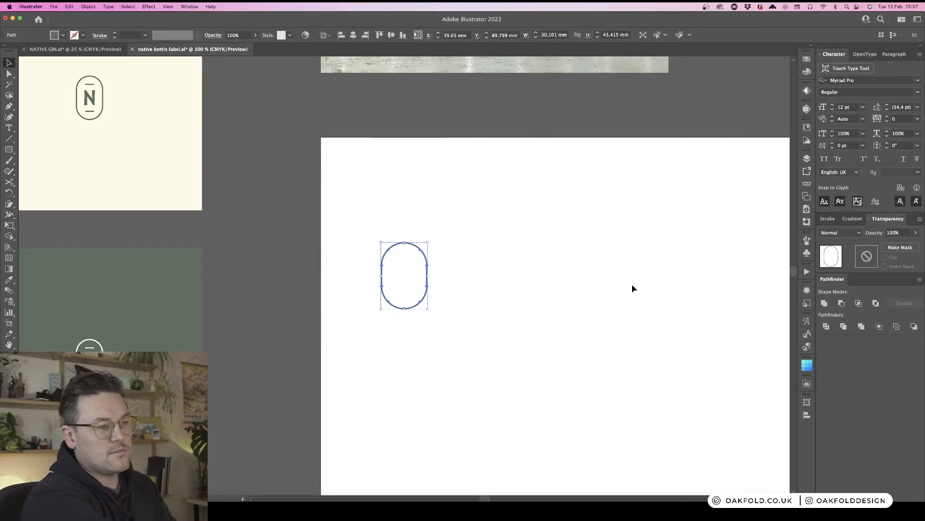
{"action": "left_click", "coordinate": [516, 297]}
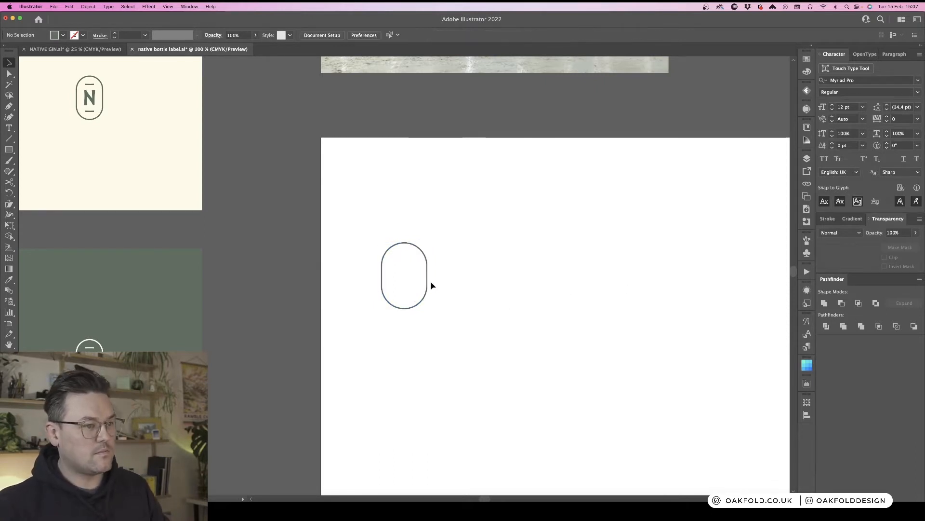
{"action": "left_click_drag", "start_coordinate": [427, 284], "coordinate": [470, 280]}
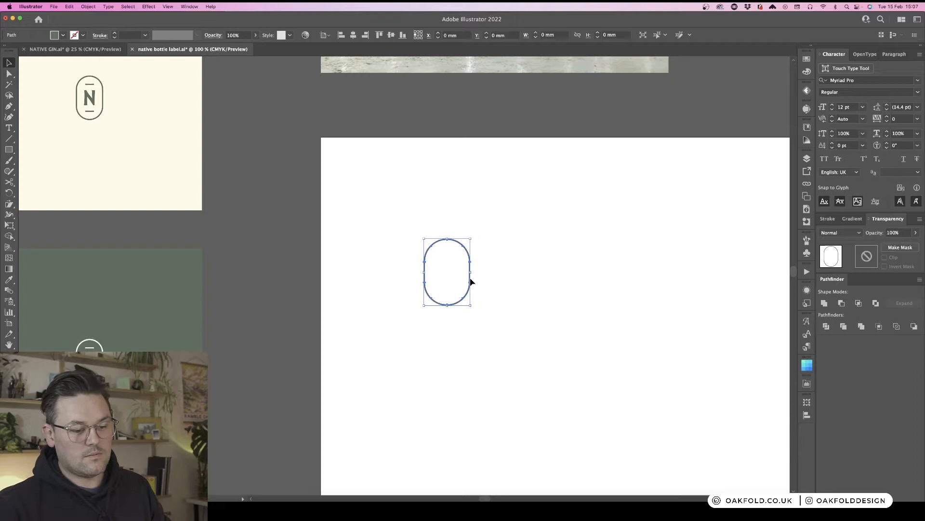
{"action": "left_click", "coordinate": [521, 268]}
- Try deleting the pill outline's top anchor point, then undo the deletion
{"action": "key", "text": "super+equal"}
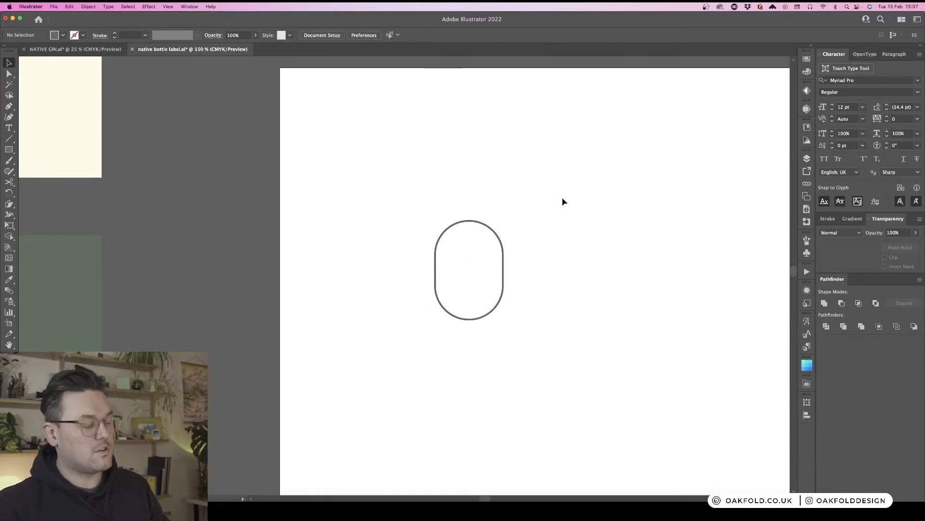
{"action": "key", "text": "a"}
{"action": "left_click", "coordinate": [471, 223]}
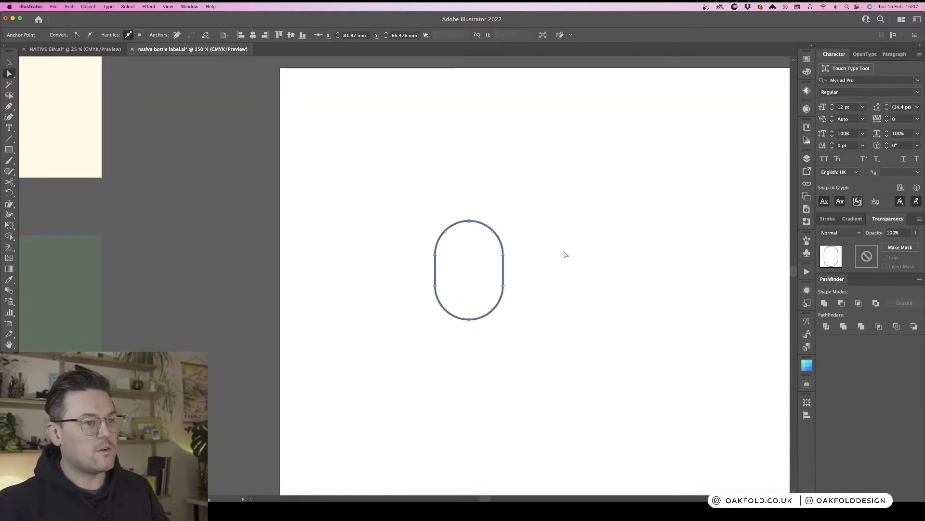
{"action": "key", "text": "Delete"}
{"action": "key", "text": "super+z"}
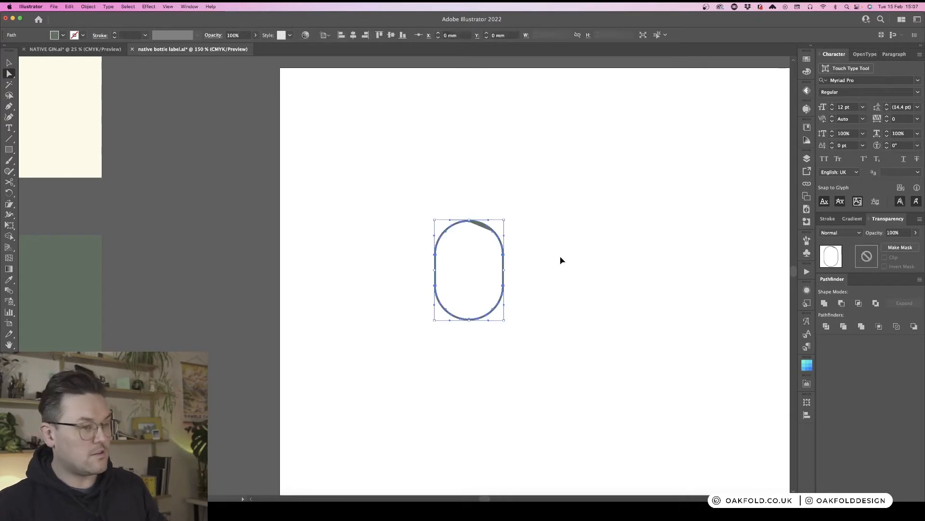
{"action": "left_click", "coordinate": [523, 258]}
{"action": "key", "text": "super+equal"}
{"action": "key", "text": "super+equal"}
{"action": "key", "text": "super+z"}
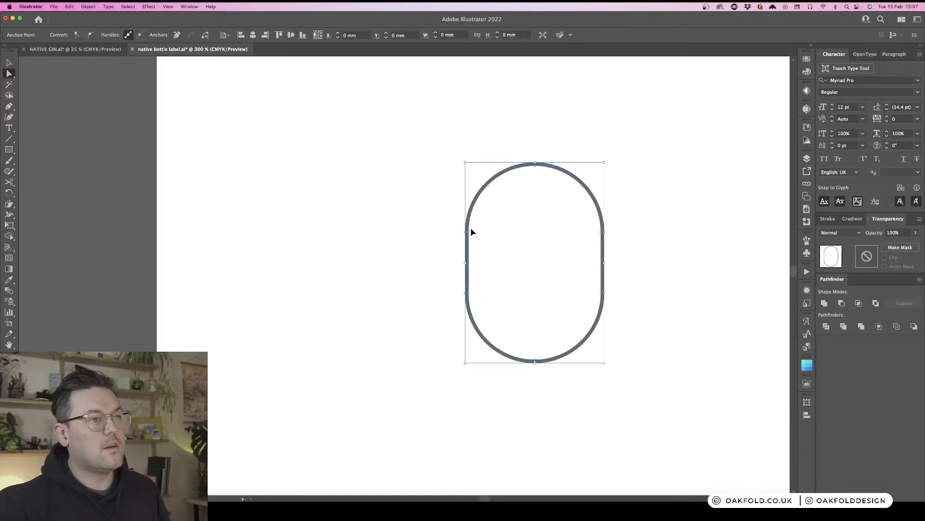
- Fill the pill outline with solid green using the Shape Builder tool
{"action": "left_click", "coordinate": [449, 154]}
{"action": "key", "text": "v"}
{"action": "left_click", "coordinate": [583, 188]}
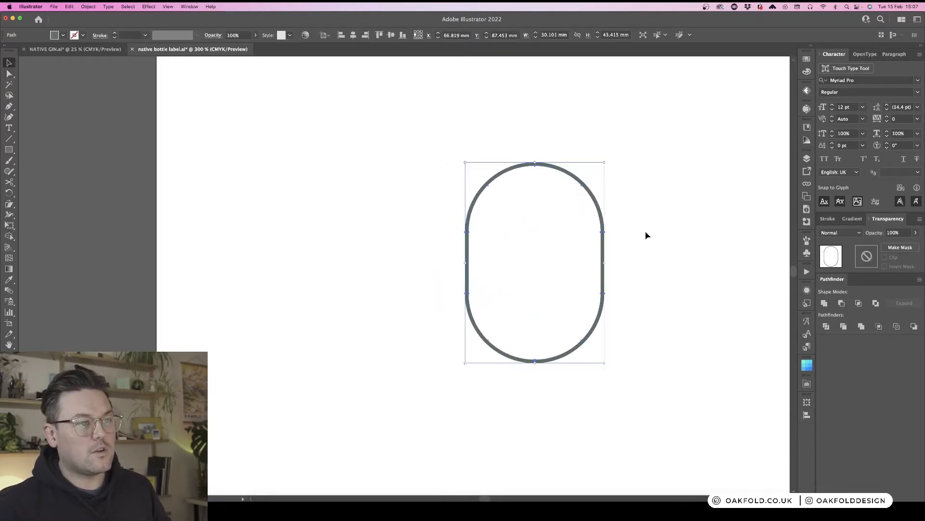
{"action": "key", "text": "shift+m"}
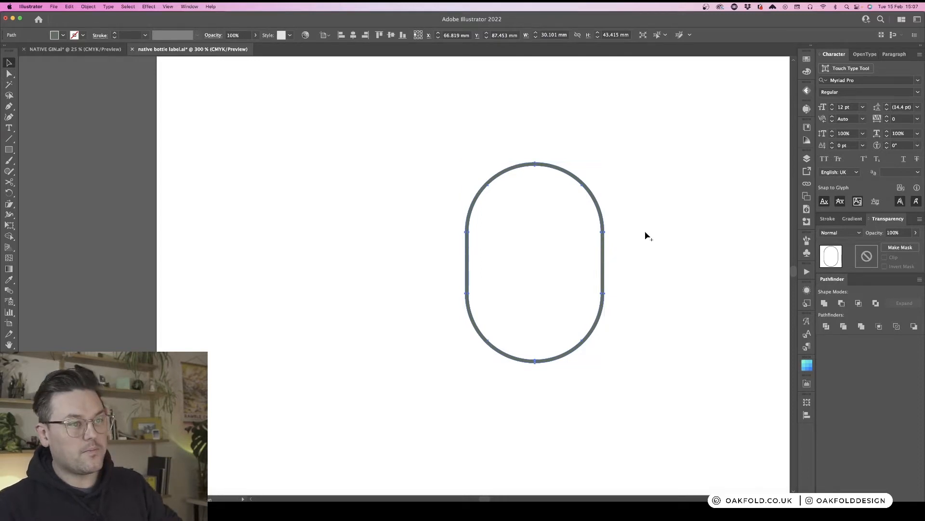
{"action": "left_click", "coordinate": [583, 208]}
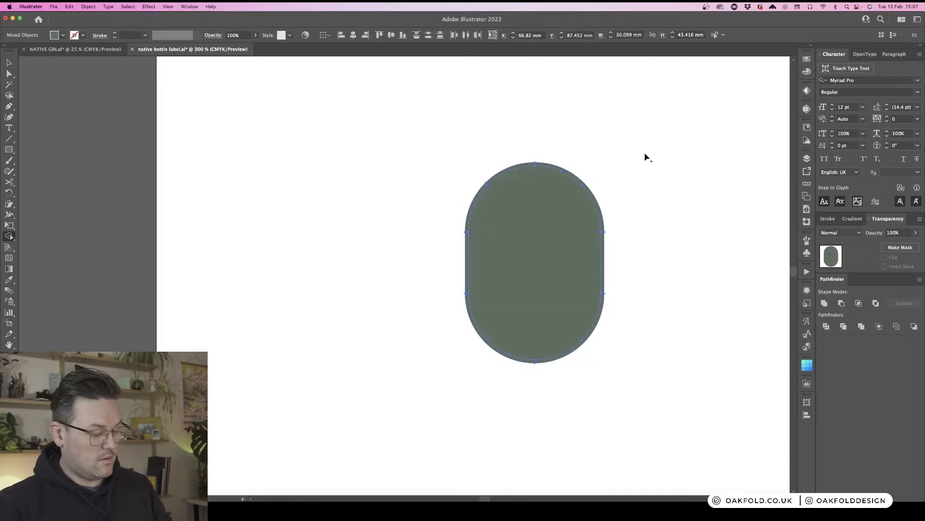
{"action": "key", "text": "v"}
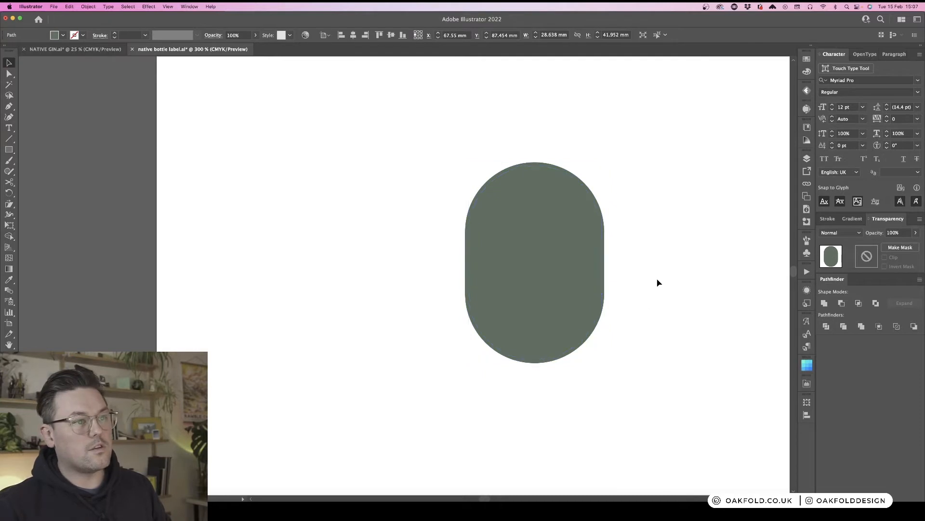
{"action": "left_click", "coordinate": [558, 259]}
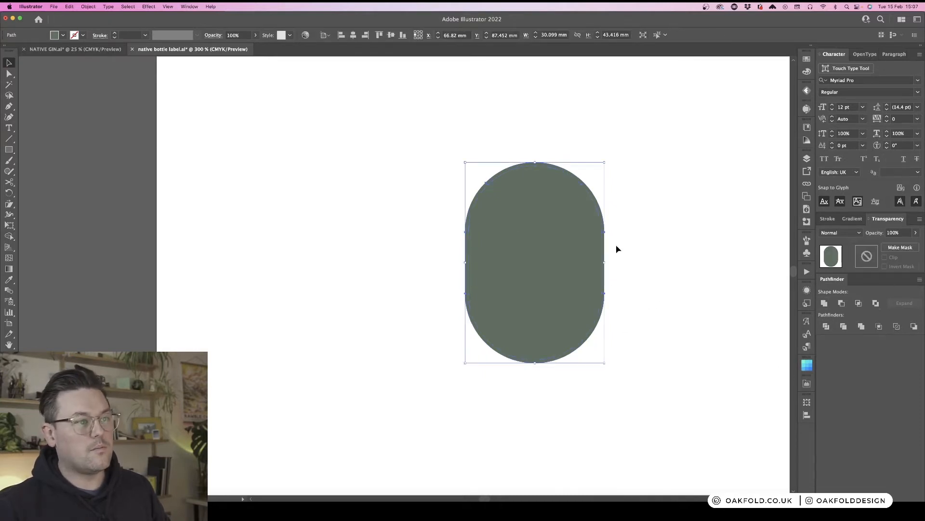
{"action": "key", "text": "super+shift+a"}
- Select the NATIVE wordmark group on the first cream label artboard
{"action": "key", "text": "super+minus"}
{"action": "key", "text": "super+minus"}
{"action": "key", "text": "super+minus"}
{"action": "key", "text": "super+minus"}
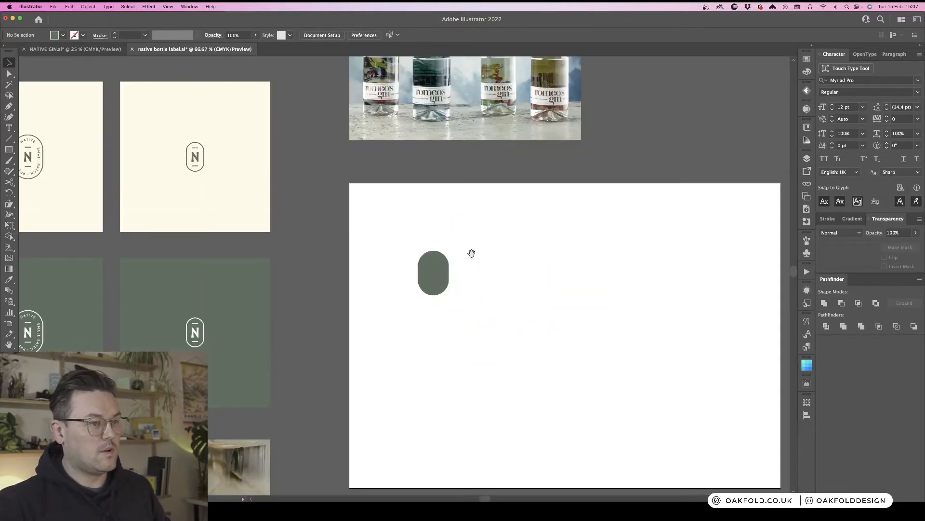
{"action": "left_click_drag", "start_coordinate": [472, 253], "coordinate": [539, 257]}
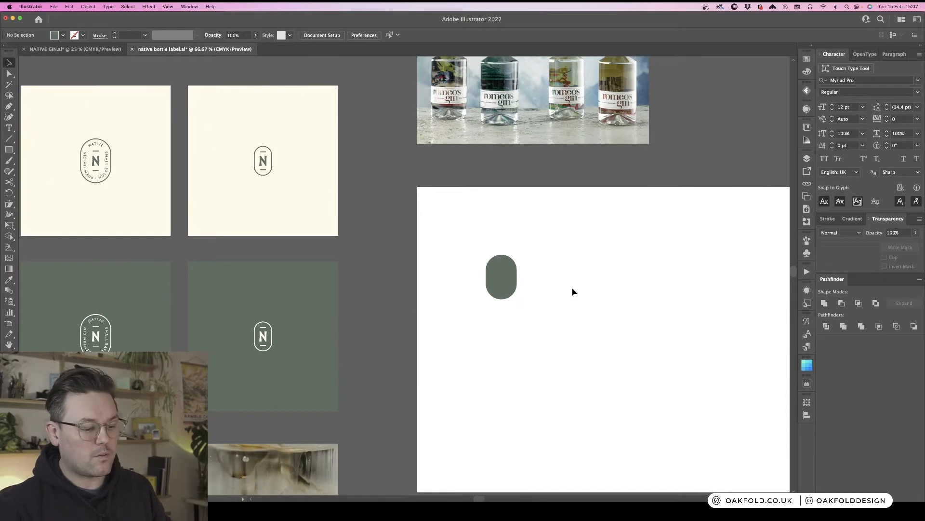
{"action": "scroll", "coordinate": [473, 299], "scroll_direction": "left", "scroll_amount": 6}
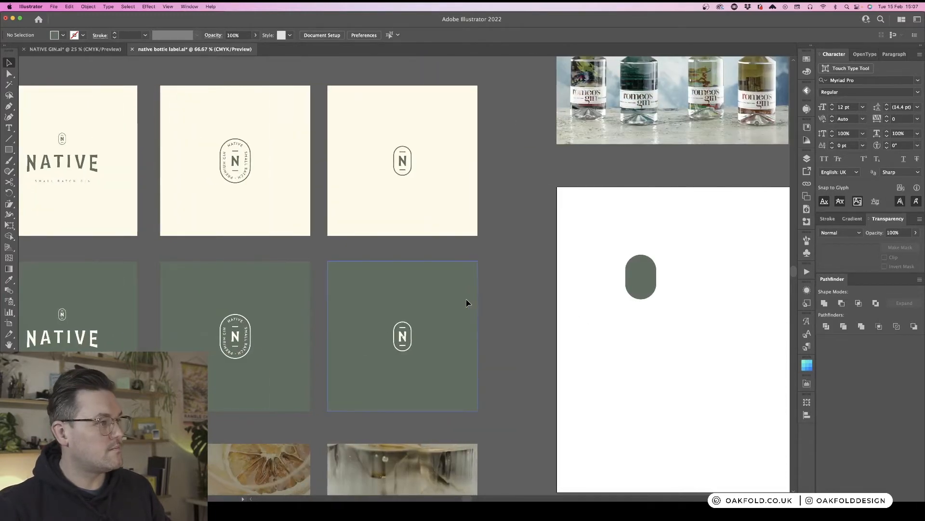
{"action": "scroll", "coordinate": [467, 303], "scroll_direction": "left", "scroll_amount": 2}
{"action": "left_click", "coordinate": [145, 176]}
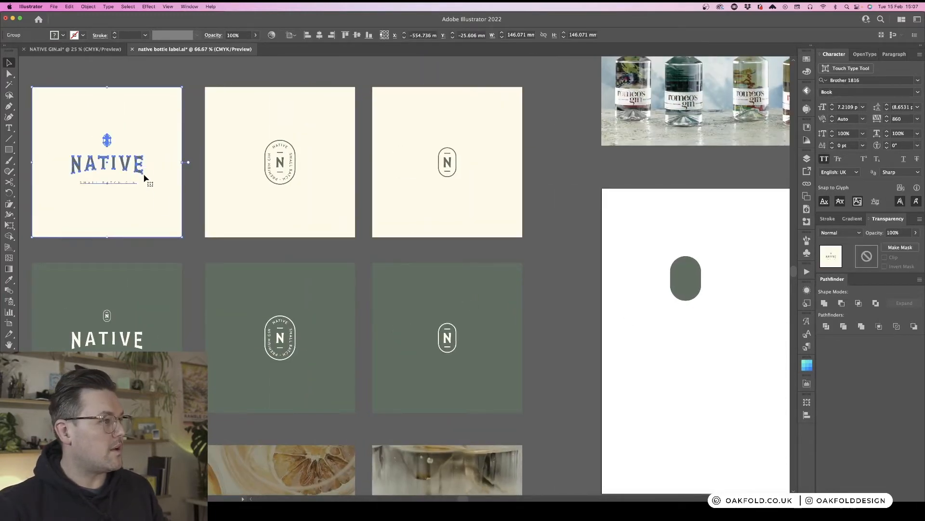
{"action": "double_click", "coordinate": [137, 169]}
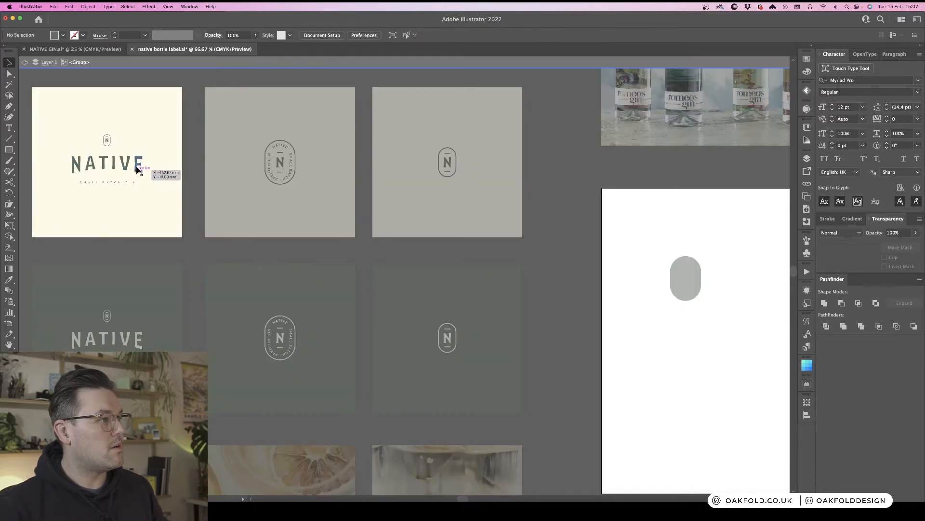
{"action": "left_click", "coordinate": [137, 169]}
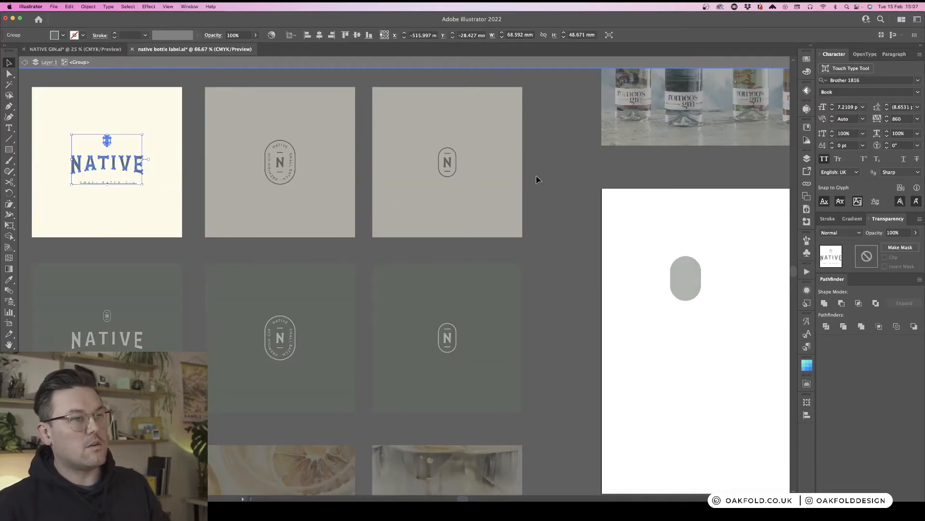
- Paste the NATIVE wordmark onto the white artboard and place it to the right of the green pill
{"action": "double_click", "coordinate": [538, 180]}
{"action": "scroll", "coordinate": [538, 180], "scroll_direction": "right", "scroll_amount": 10}
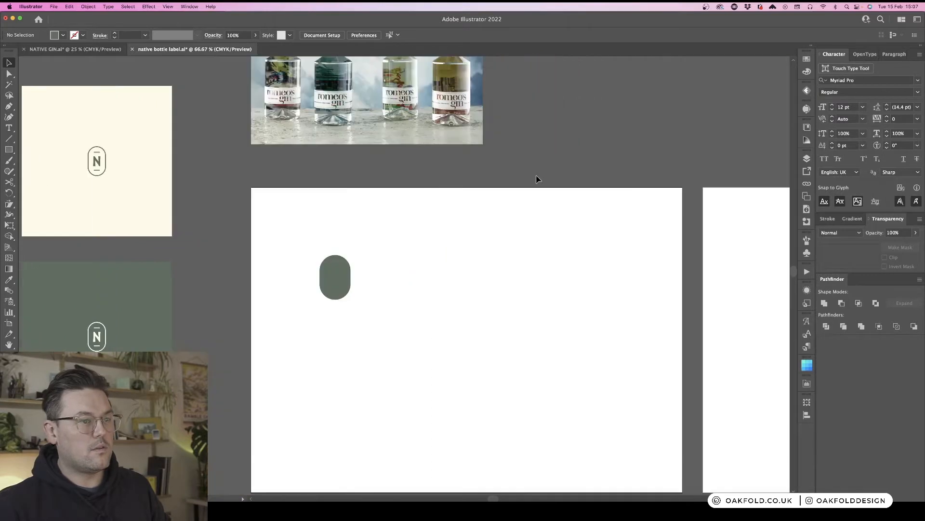
{"action": "key", "text": "cmd+v"}
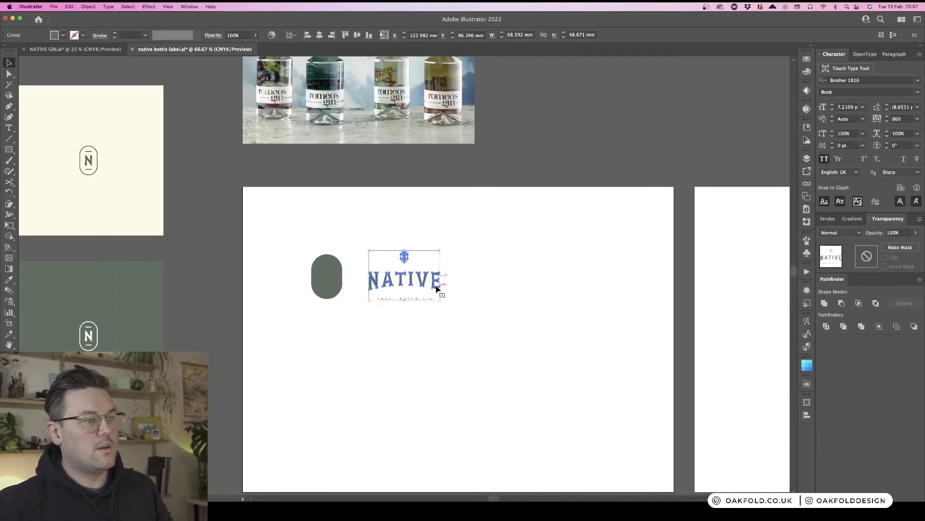
{"action": "left_click_drag", "start_coordinate": [436, 288], "coordinate": [557, 274]}
{"action": "left_click", "coordinate": [629, 276]}
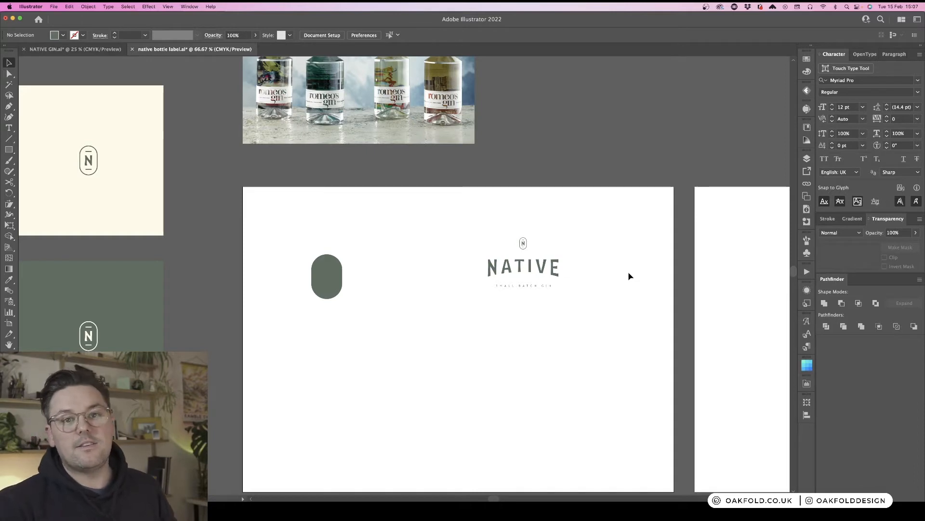
- Review the bottle, cork and gin reference images above the white label artboard
{"action": "scroll", "coordinate": [590, 263], "scroll_direction": "up", "scroll_amount": 4}
{"action": "scroll", "coordinate": [591, 265], "scroll_direction": "up", "scroll_amount": 12}
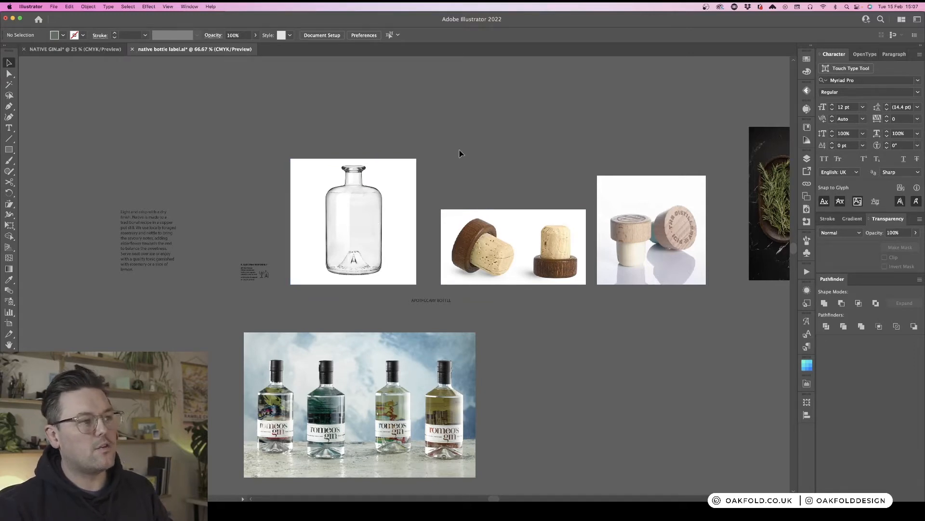
{"action": "scroll", "coordinate": [543, 317], "scroll_direction": "down", "scroll_amount": 4}
{"action": "scroll", "coordinate": [543, 317], "scroll_direction": "down", "scroll_amount": 3}
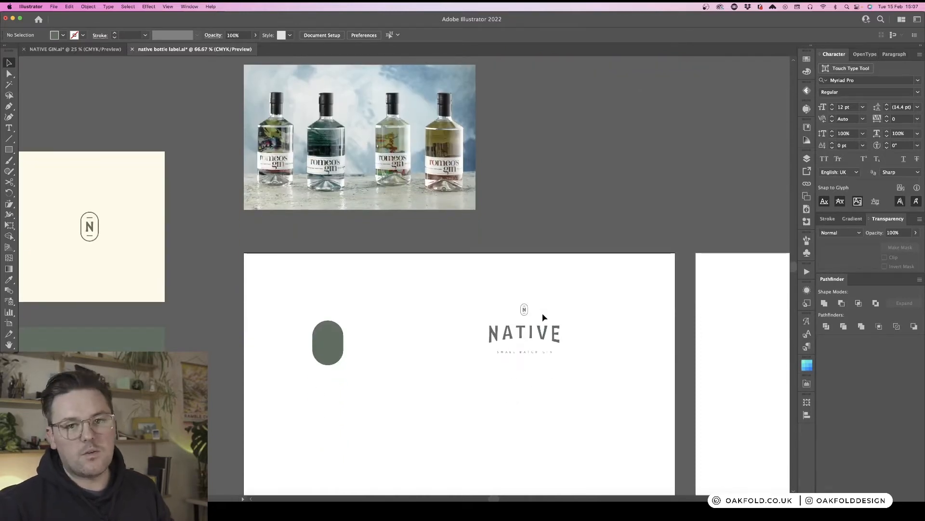
{"action": "scroll", "coordinate": [543, 316], "scroll_direction": "up", "scroll_amount": 8}
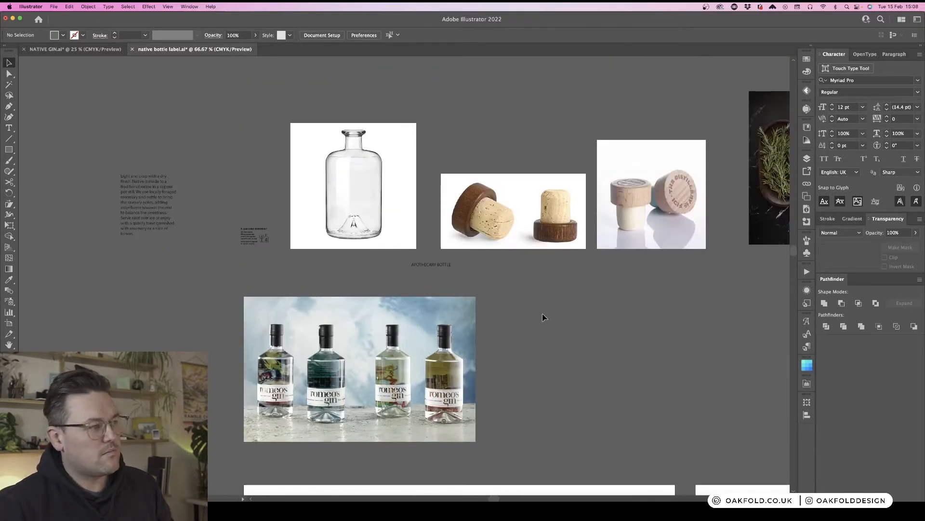
{"action": "scroll", "coordinate": [543, 316], "scroll_direction": "down", "scroll_amount": 9}
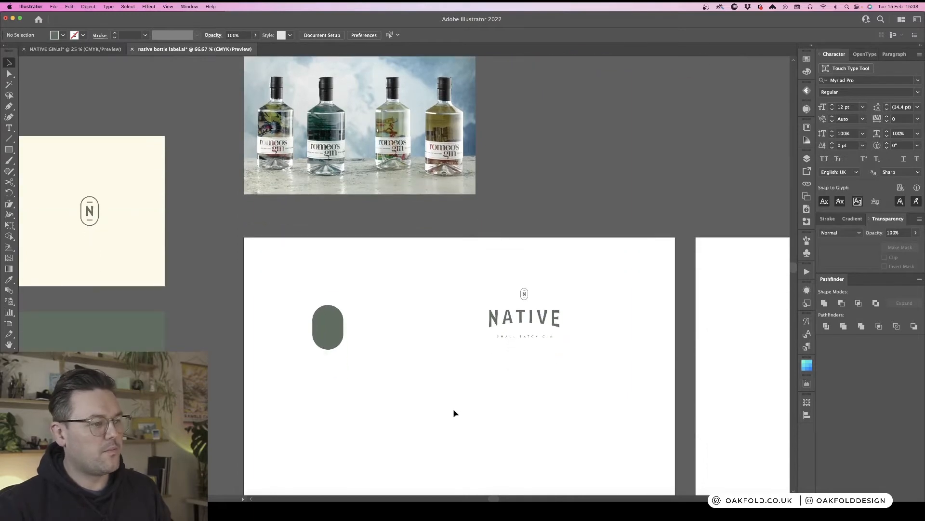
- Scale up the green pill shape on the white artboard to about three times its size
{"action": "scroll", "coordinate": [454, 413], "scroll_direction": "down", "scroll_amount": 3}
{"action": "left_click", "coordinate": [331, 260]}
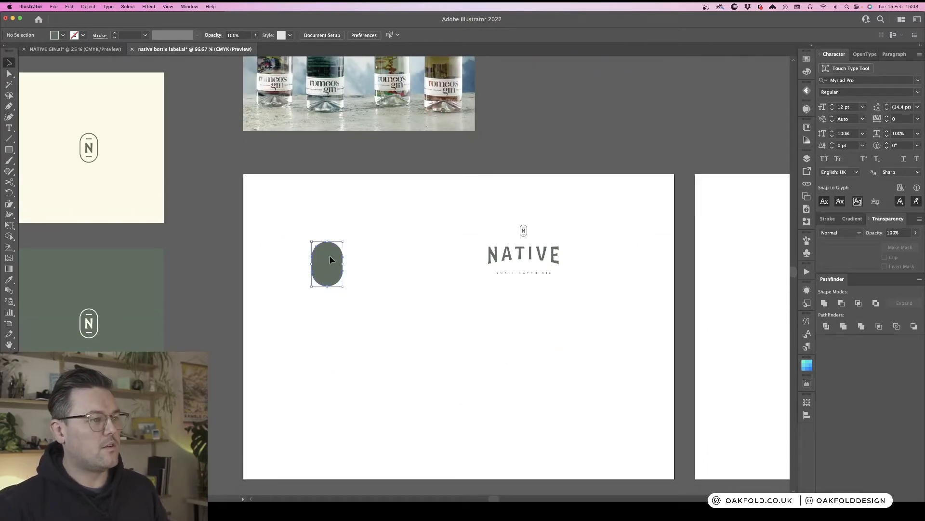
{"action": "left_click_drag", "start_coordinate": [343, 287], "coordinate": [430, 376]}
{"action": "left_click", "coordinate": [461, 327]}
{"action": "left_click", "coordinate": [402, 298]}
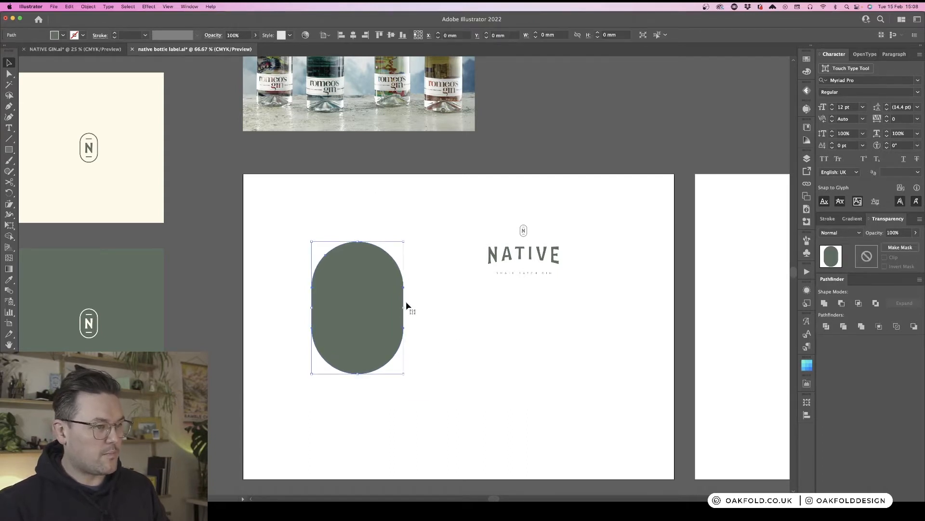
- Move the green pill up on the white artboard and set its height to 90 mm
{"action": "scroll", "coordinate": [428, 325], "scroll_direction": "down", "scroll_amount": 2}
{"action": "key", "text": "super+plus"}
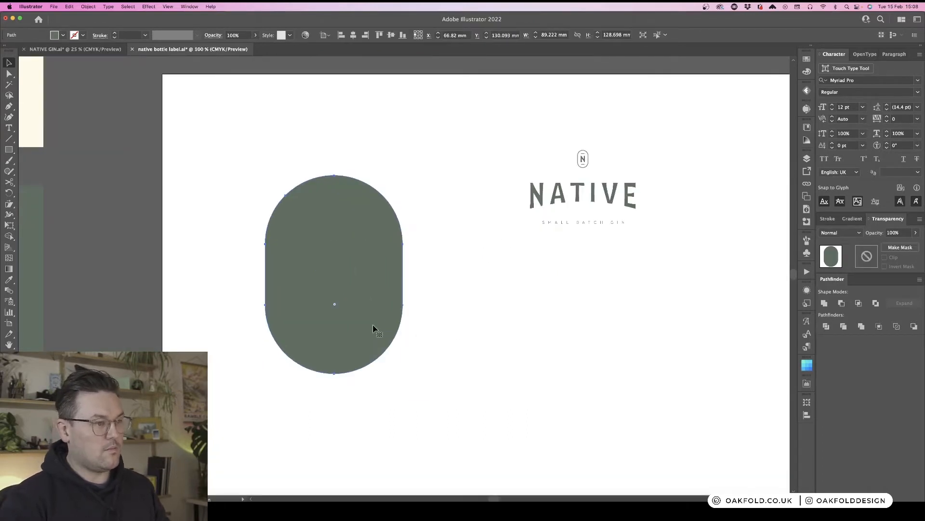
{"action": "left_click_drag", "start_coordinate": [415, 314], "coordinate": [449, 224]}
{"action": "left_click", "coordinate": [450, 221]}
{"action": "left_click", "coordinate": [404, 195]}
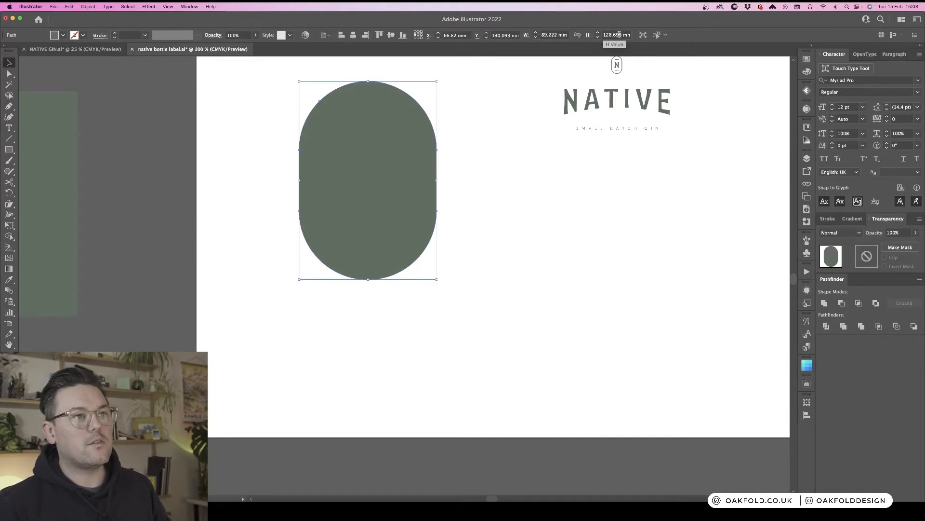
{"action": "left_click", "coordinate": [510, 146]}
{"action": "left_click", "coordinate": [419, 204]}
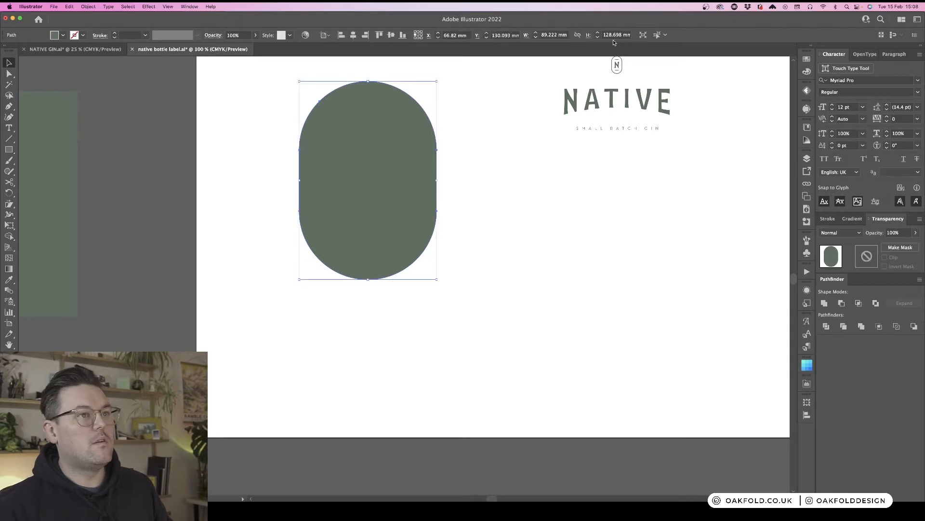
{"action": "left_click", "coordinate": [617, 35]}
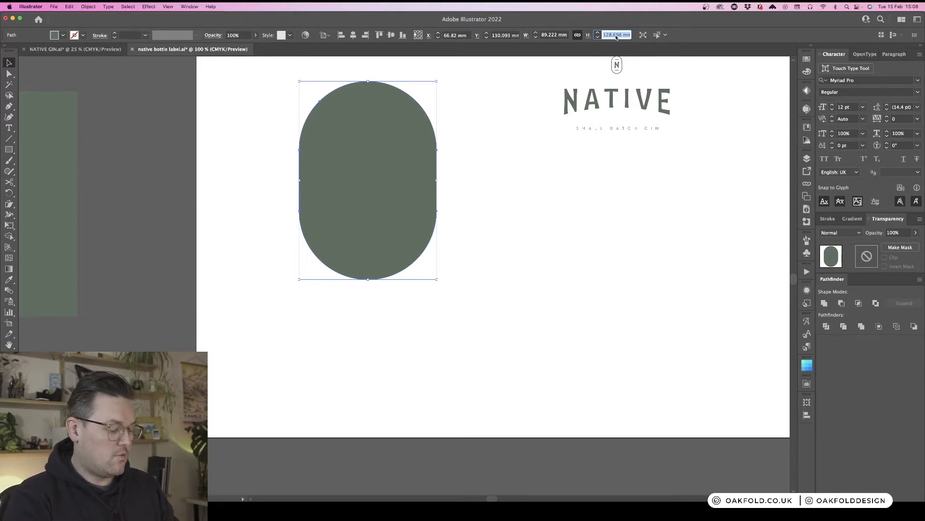
{"action": "type", "text": "90"}
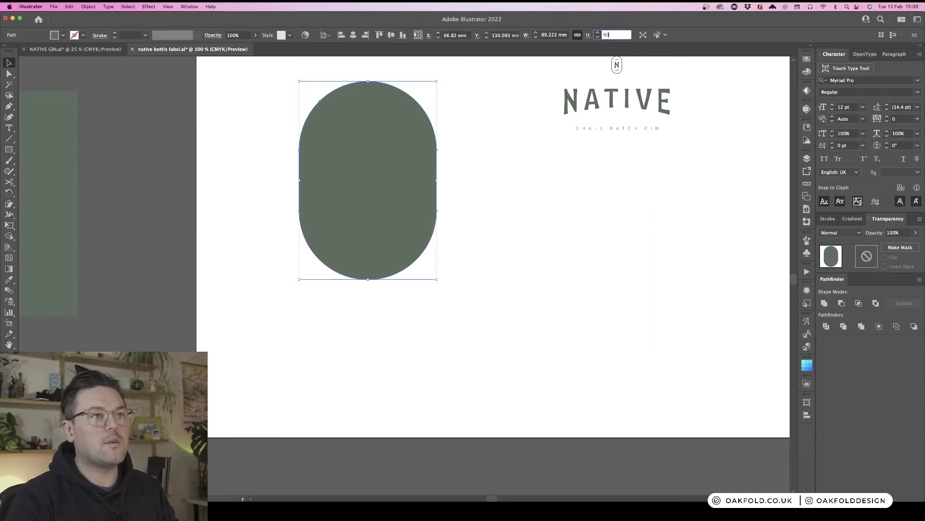
{"action": "key", "text": "Return"}
- Drag the clear bottle reference image down onto the white label artboard
{"action": "left_click", "coordinate": [518, 233]}
{"action": "scroll", "coordinate": [447, 188], "scroll_direction": "right", "scroll_amount": 4}
{"action": "scroll", "coordinate": [446, 188], "scroll_direction": "up", "scroll_amount": 1}
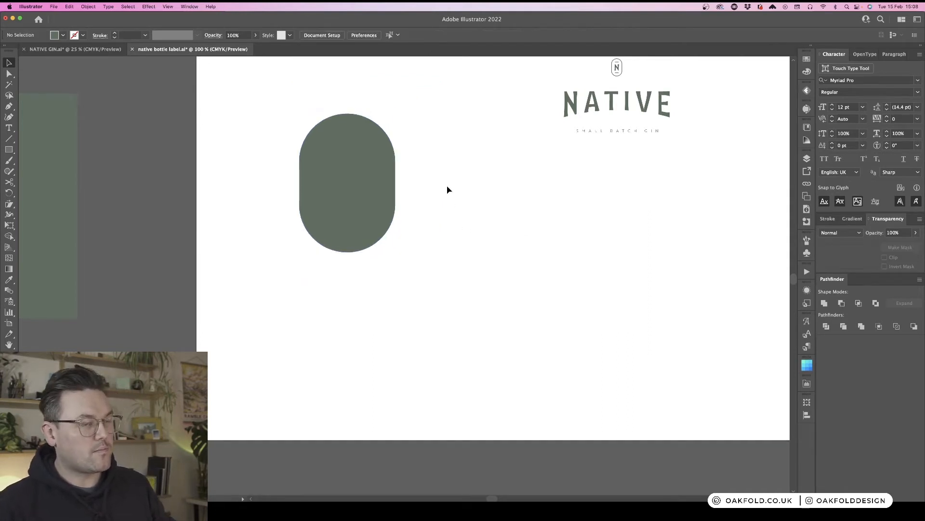
{"action": "scroll", "coordinate": [447, 190], "scroll_direction": "up", "scroll_amount": 2}
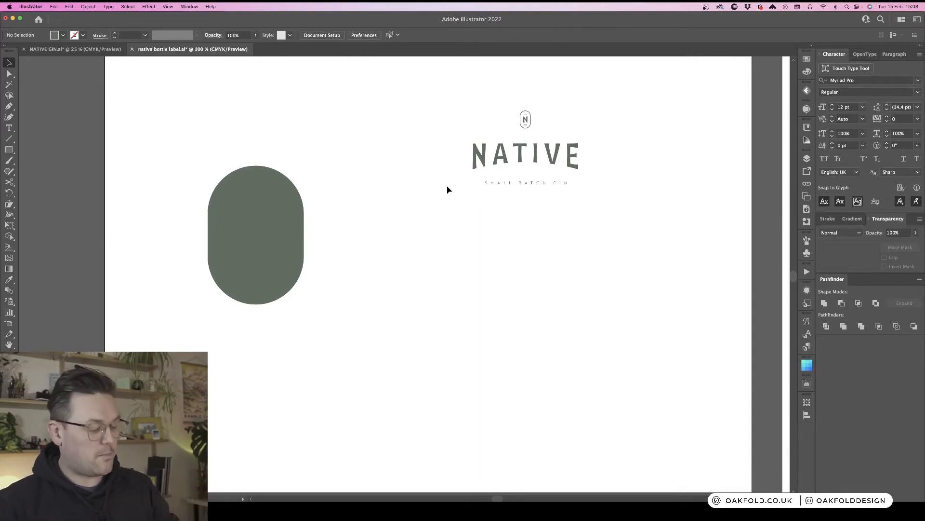
{"action": "key", "text": "super+minus"}
{"action": "key", "text": "super+minus"}
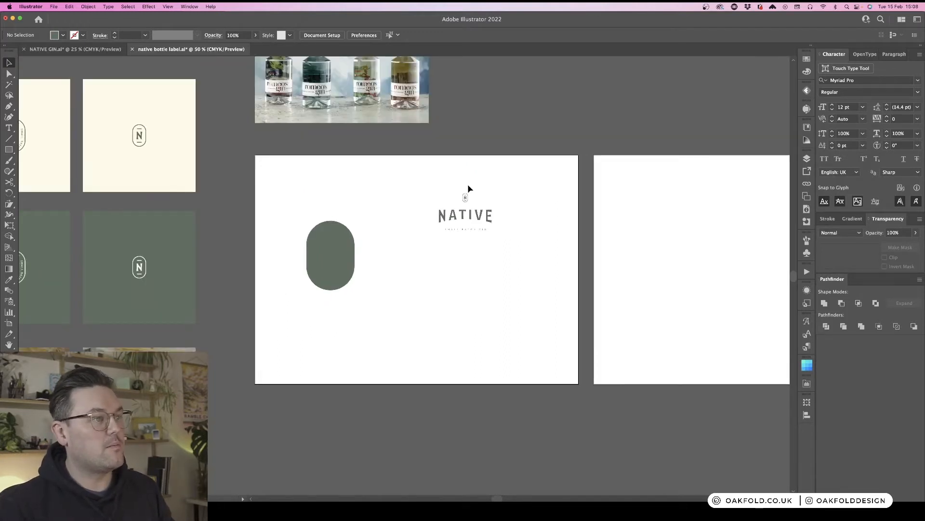
{"action": "scroll", "coordinate": [469, 188], "scroll_direction": "up", "scroll_amount": 3}
{"action": "scroll", "coordinate": [477, 188], "scroll_direction": "up", "scroll_amount": 3}
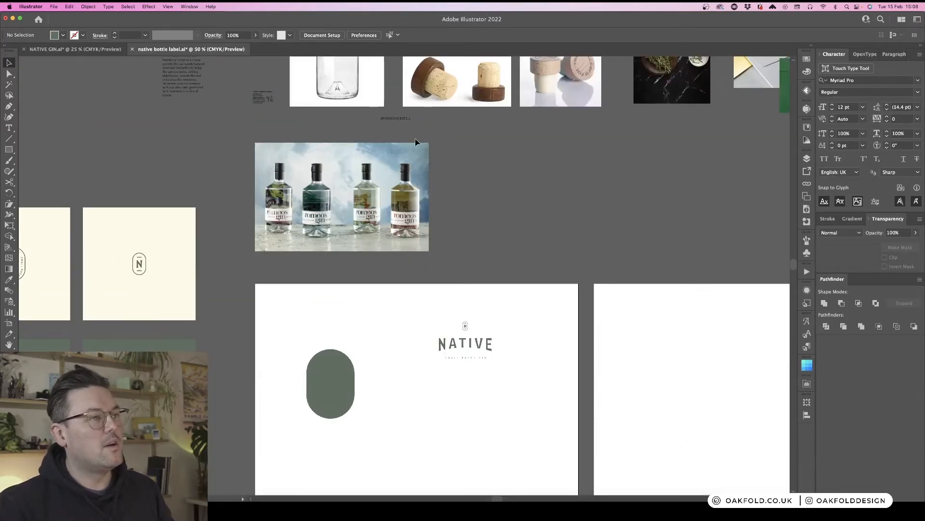
{"action": "scroll", "coordinate": [416, 142], "scroll_direction": "up", "scroll_amount": 4}
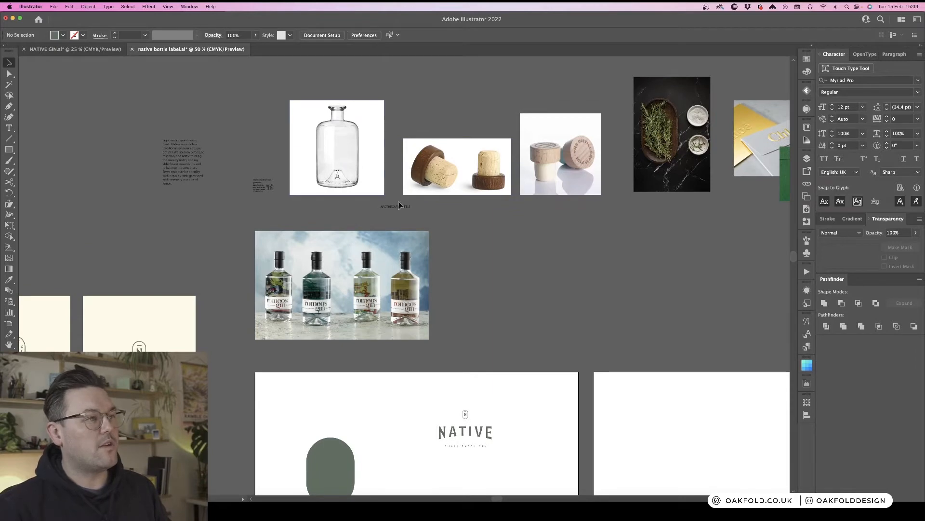
{"action": "scroll", "coordinate": [399, 205], "scroll_direction": "down", "scroll_amount": 6}
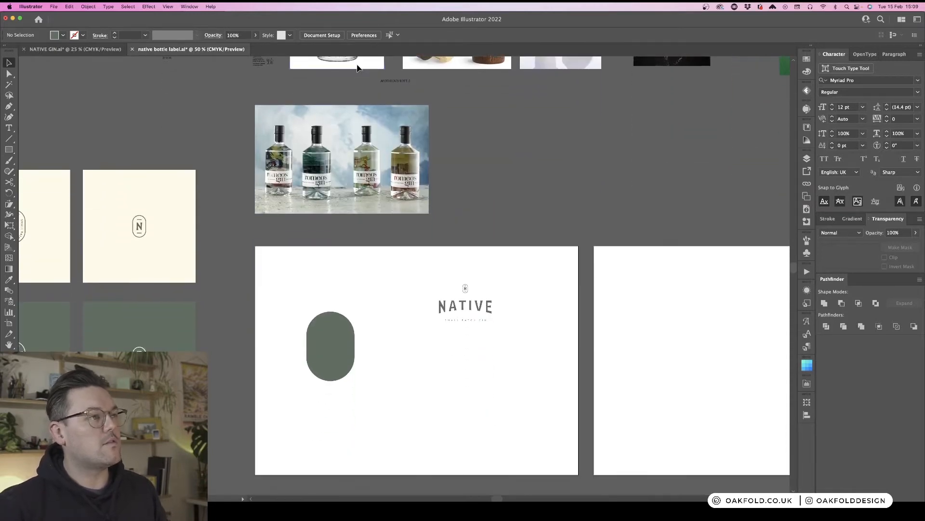
{"action": "left_click_drag", "start_coordinate": [356, 68], "coordinate": [514, 429]}
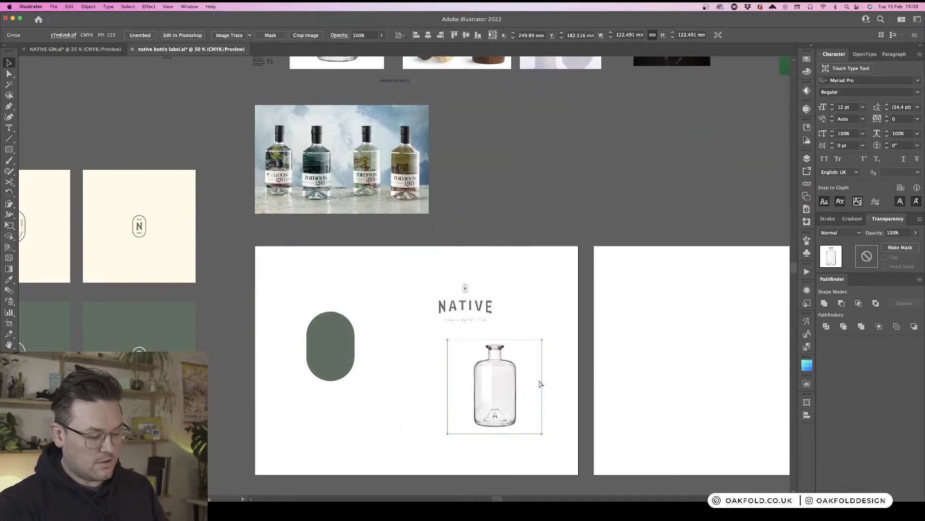
- Scale the bottle image up so it fills most of the white artboard
{"action": "key", "text": "super+minus"}
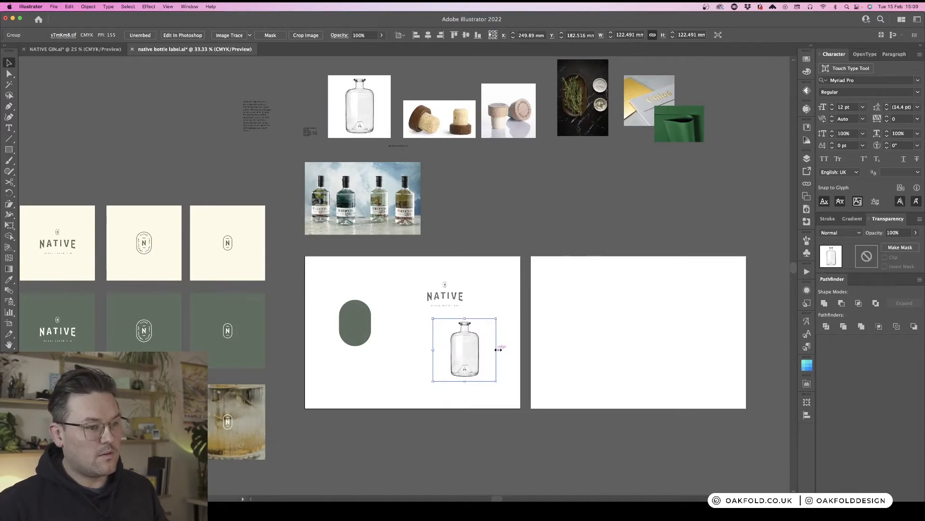
{"action": "left_click_drag", "start_coordinate": [496, 350], "coordinate": [474, 344]}
{"action": "left_click", "coordinate": [573, 346]}
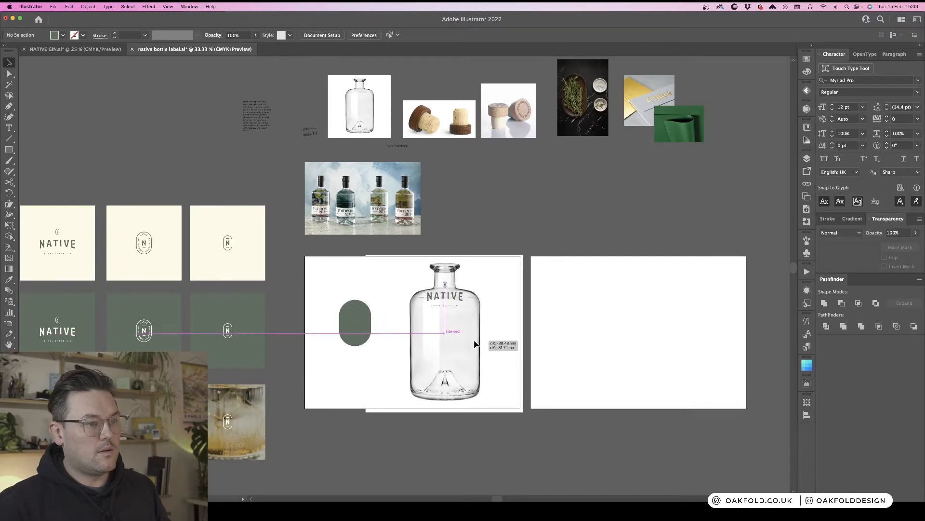
- Move the NATIVE wordmark to the top-left corner of the white artboard
{"action": "key", "text": "super+equal"}
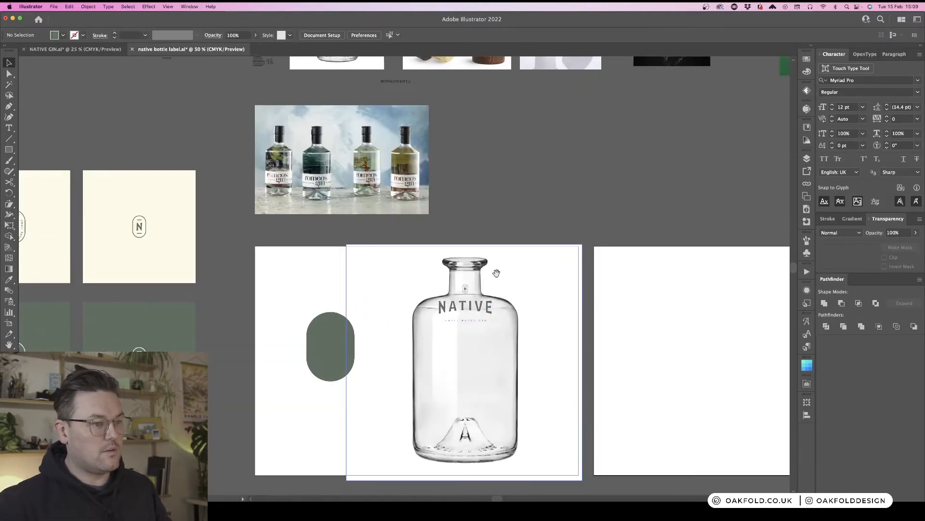
{"action": "left_click_drag", "start_coordinate": [567, 327], "coordinate": [585, 219]}
{"action": "left_click", "coordinate": [505, 205]}
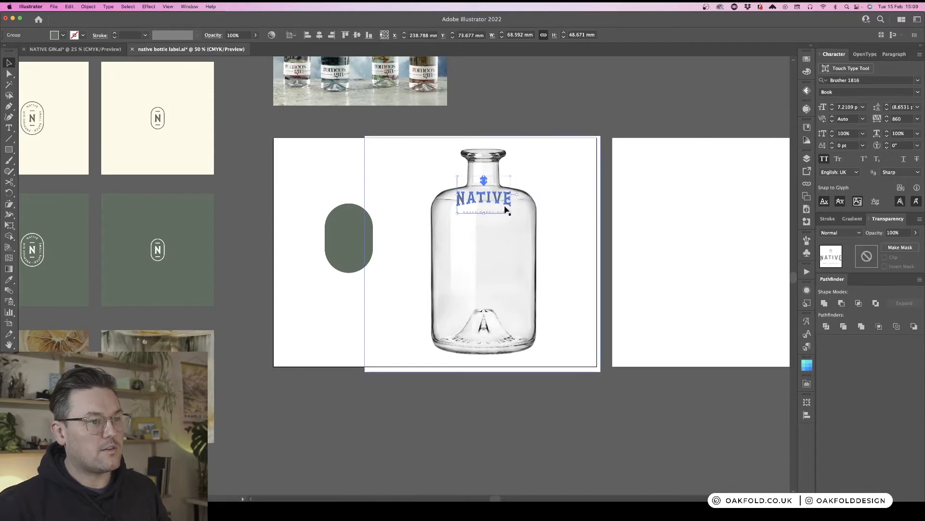
{"action": "left_click_drag", "start_coordinate": [506, 208], "coordinate": [337, 179]}
- Place the green pill over the centre of the bottle's body
{"action": "left_click_drag", "start_coordinate": [348, 244], "coordinate": [484, 273]}
{"action": "key", "text": "super+equal"}
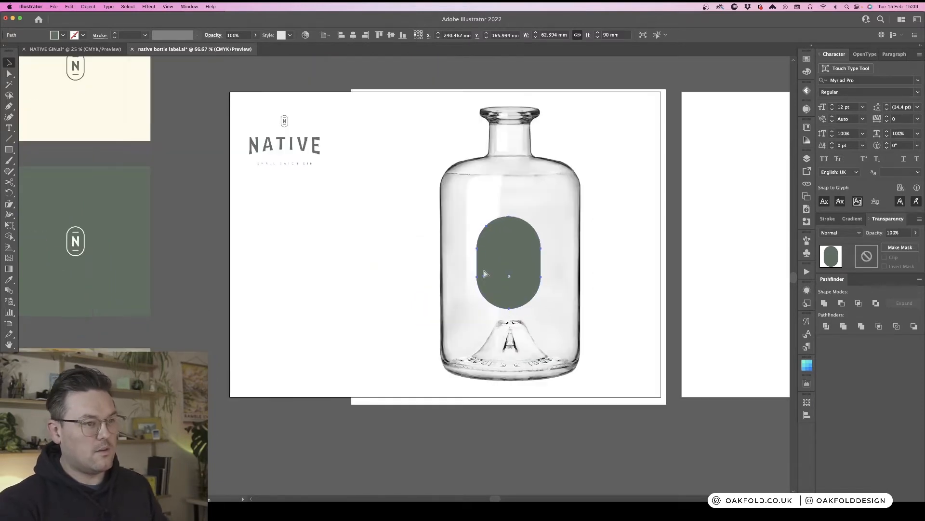
{"action": "left_click_drag", "start_coordinate": [594, 208], "coordinate": [549, 191]}
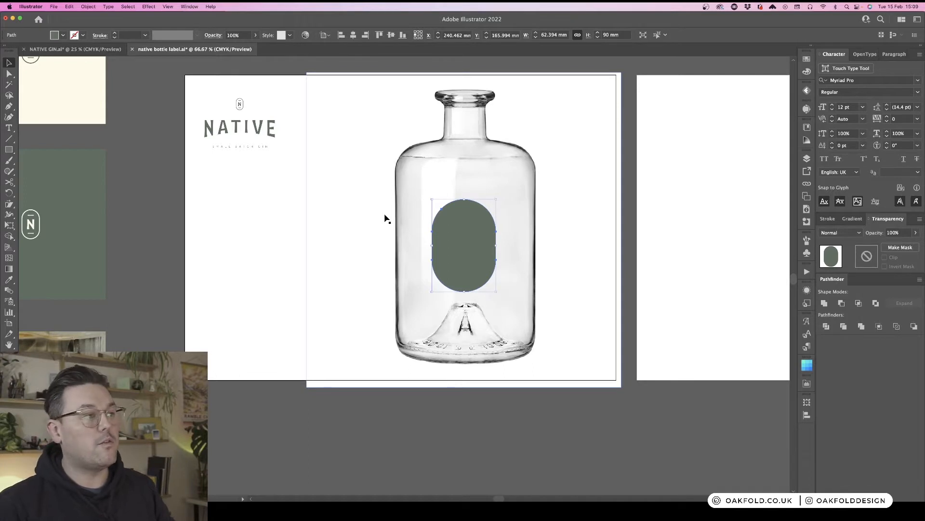
{"action": "left_click", "coordinate": [242, 221]}
{"action": "key", "text": "super+1"}
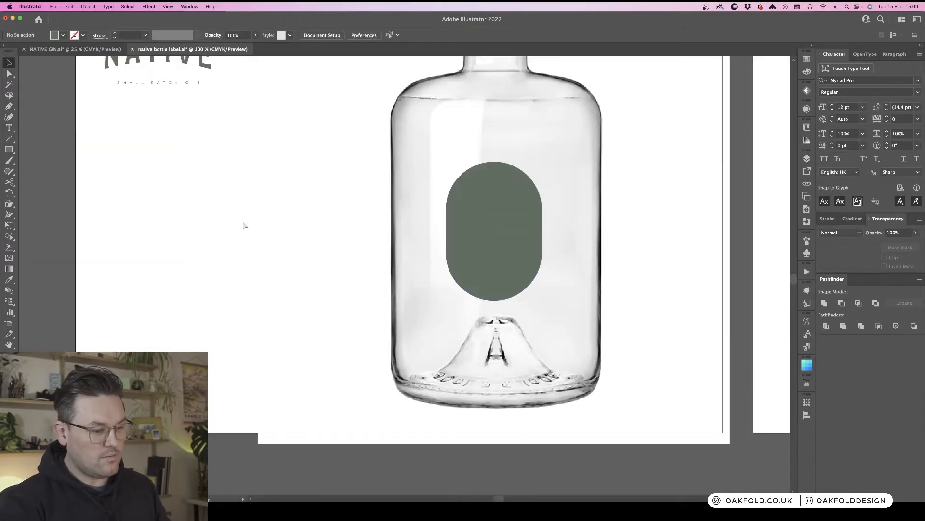
{"action": "left_click_drag", "start_coordinate": [392, 142], "coordinate": [341, 185]}
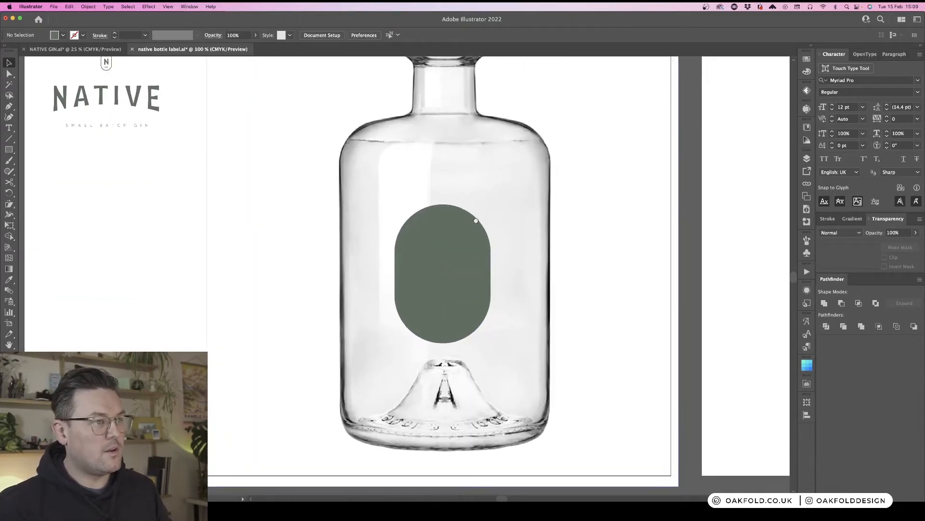
{"action": "left_click_drag", "start_coordinate": [476, 220], "coordinate": [459, 173]}
{"action": "key", "text": "super+minus"}
{"action": "key", "text": "super+minus"}
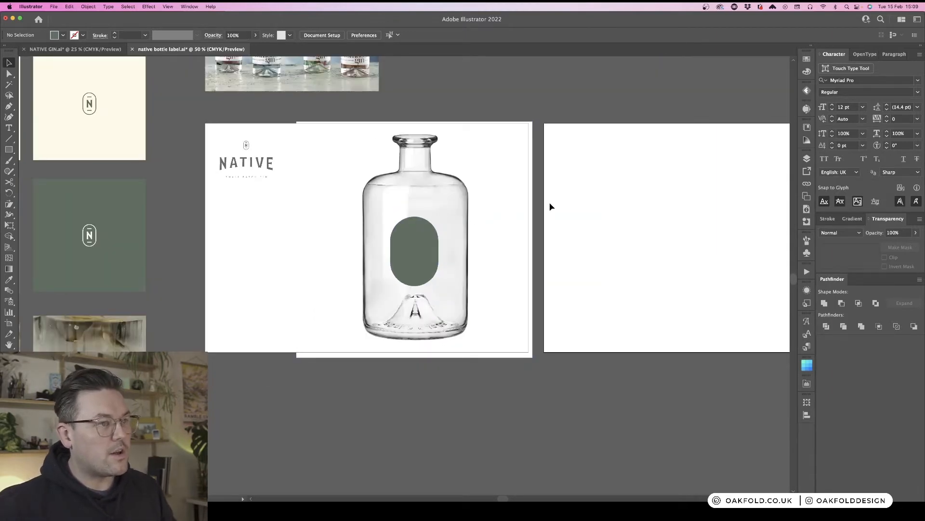
- Set the height of the pill on the bottle to 100 mm
{"action": "left_click", "coordinate": [451, 167]}
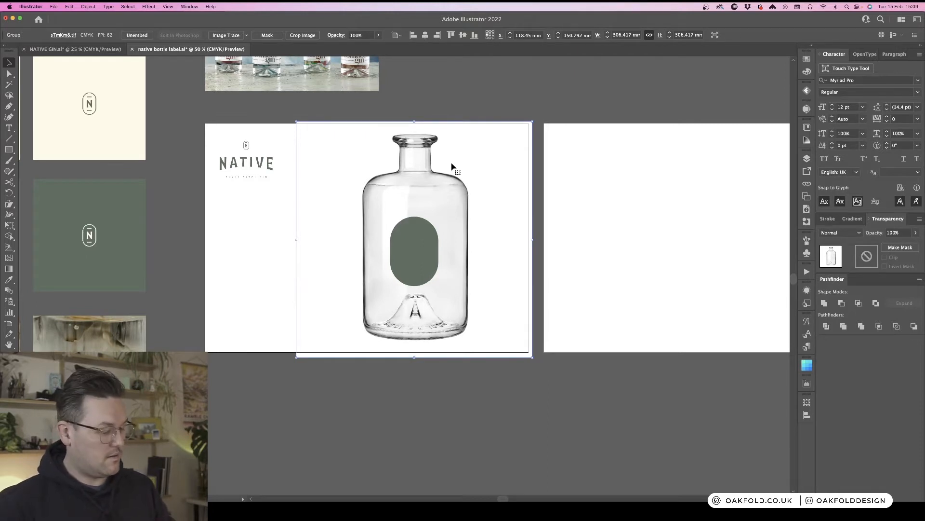
{"action": "left_click", "coordinate": [261, 218]}
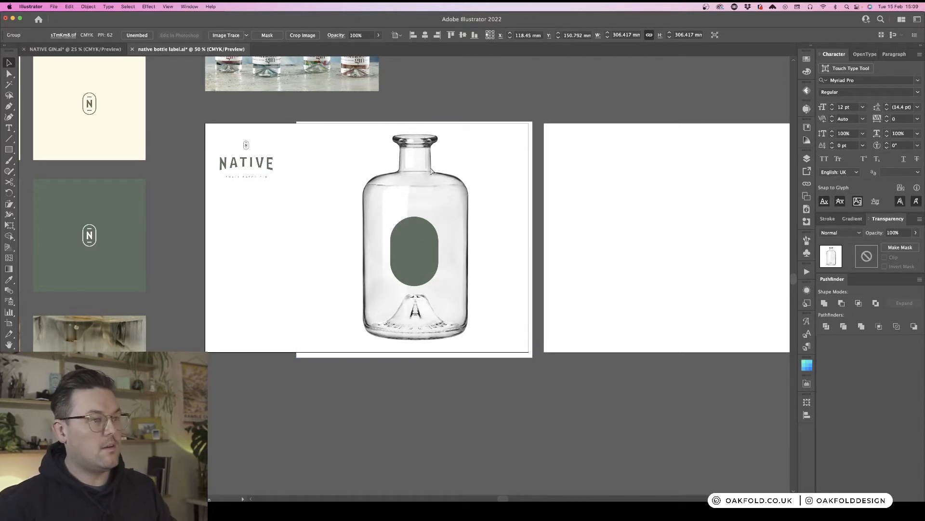
{"action": "left_click", "coordinate": [413, 260]}
{"action": "left_click_drag", "start_coordinate": [420, 250], "coordinate": [420, 250]}
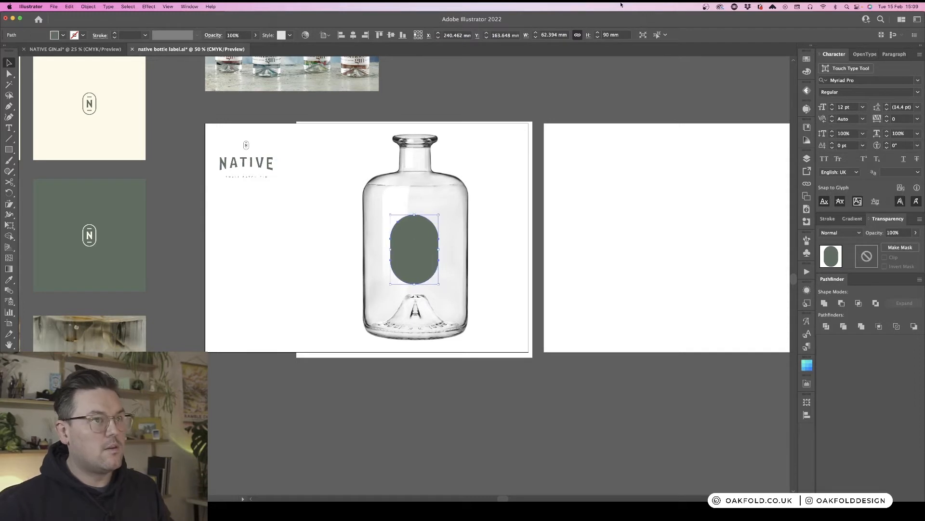
{"action": "left_click", "coordinate": [612, 35]}
{"action": "type", "text": "10"}
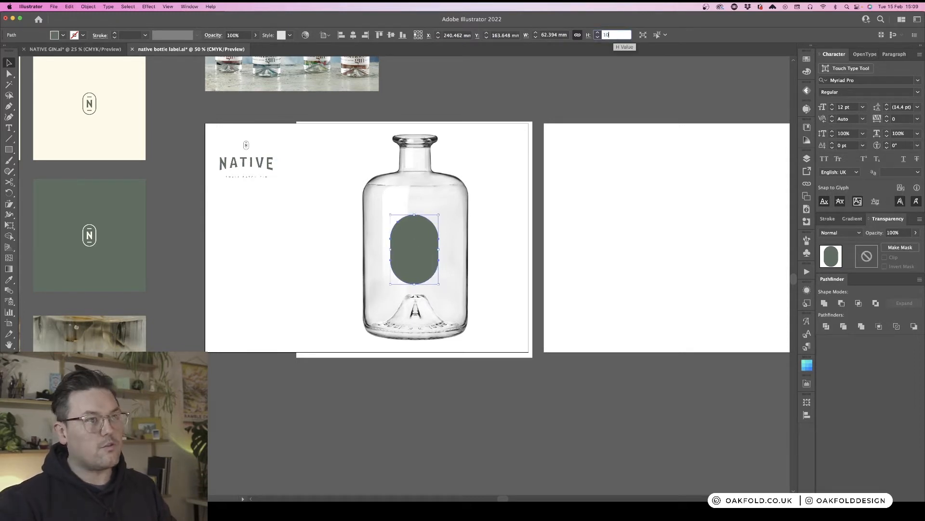
{"action": "type", "text": "0"}
{"action": "key", "text": "Return"}
{"action": "left_click", "coordinate": [507, 246]}
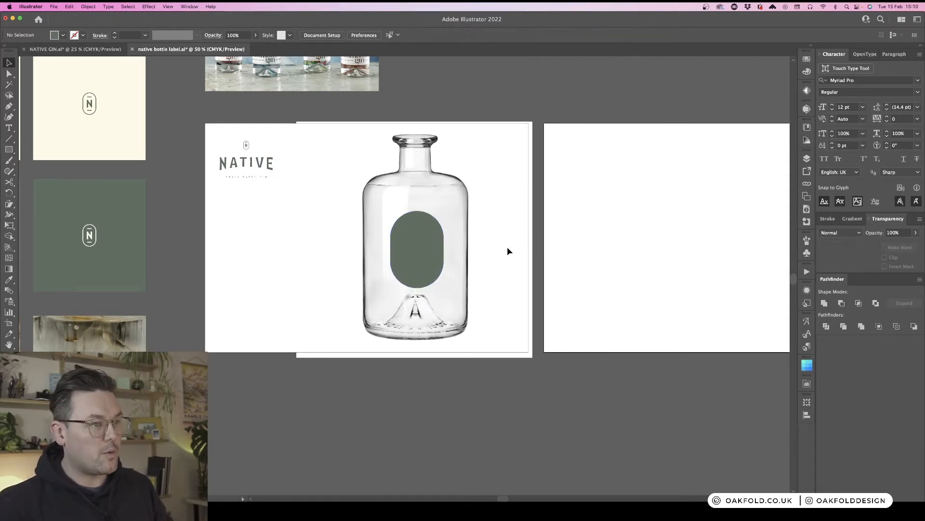
- Duplicate the green pill to the empty area left of the bottle
{"action": "left_click_drag", "start_coordinate": [425, 251], "coordinate": [258, 256]}
{"action": "left_click", "coordinate": [186, 212]}
{"action": "left_click", "coordinate": [423, 262]}
- Fill the pill on the bottle with the cream colour sampled from the cream label artboard
{"action": "key", "text": "super+equal"}
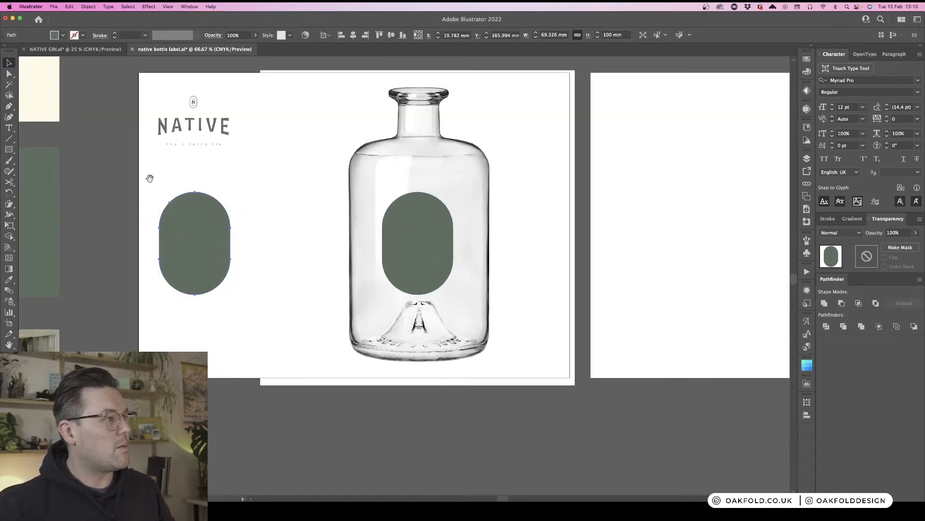
{"action": "left_click_drag", "start_coordinate": [149, 178], "coordinate": [285, 226]}
{"action": "left_click", "coordinate": [572, 293]}
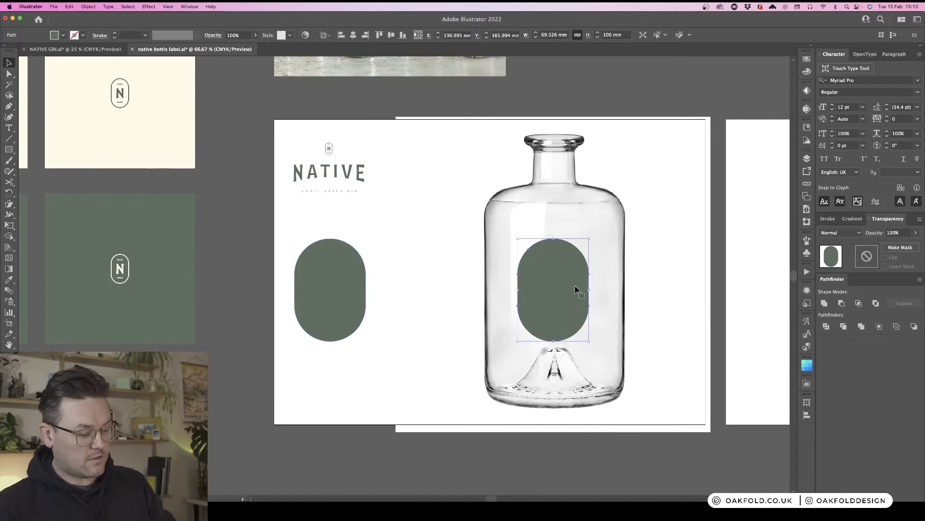
{"action": "key", "text": "i"}
{"action": "left_click", "coordinate": [177, 145]}
{"action": "key", "text": "v"}
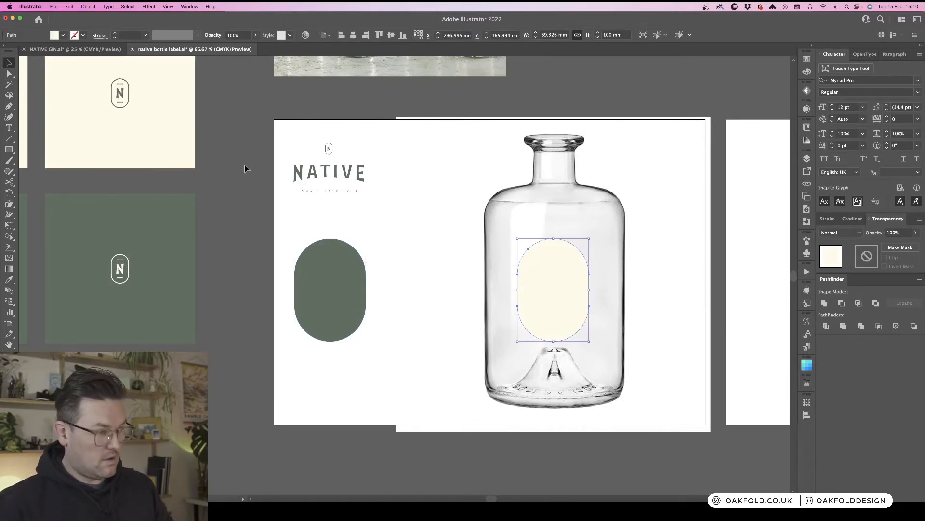
- Move the NATIVE wordmark onto the cream pill on the bottle
{"action": "left_click", "coordinate": [220, 202]}
{"action": "scroll", "coordinate": [243, 204], "scroll_direction": "right", "scroll_amount": 3}
{"action": "left_click", "coordinate": [448, 285]}
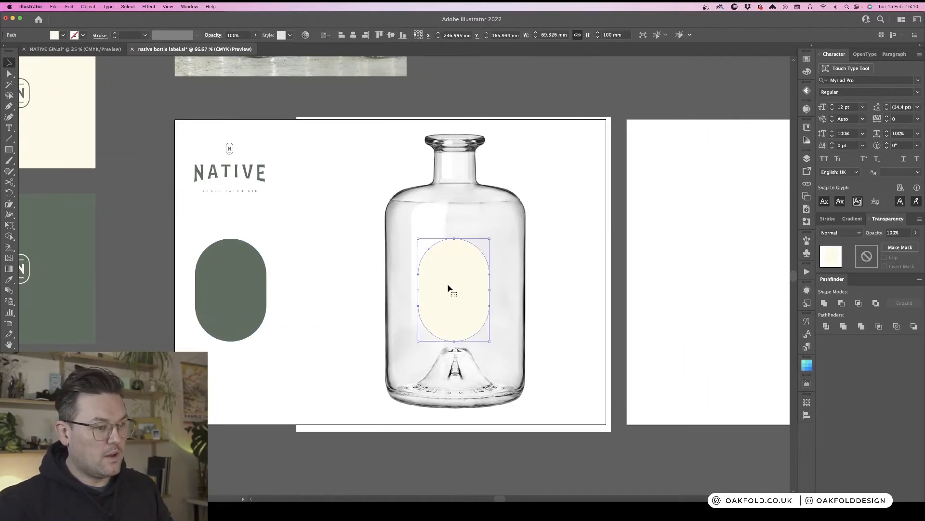
{"action": "key", "text": "super+1"}
{"action": "left_click", "coordinate": [189, 134]}
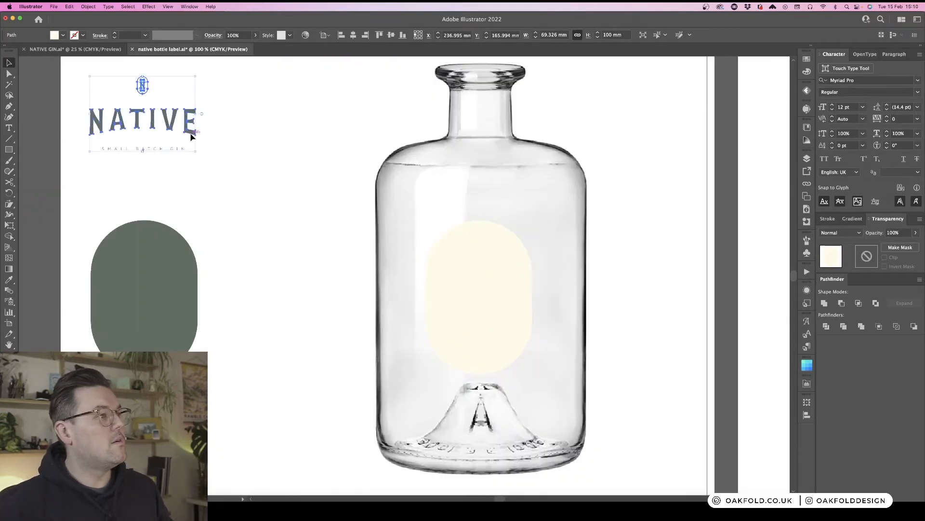
{"action": "left_click_drag", "start_coordinate": [188, 133], "coordinate": [525, 314]}
- Scale the wordmark down to about 51 mm wide so it sits inside the cream pill
{"action": "key", "text": "super+equal"}
{"action": "left_click_drag", "start_coordinate": [540, 275], "coordinate": [465, 187]}
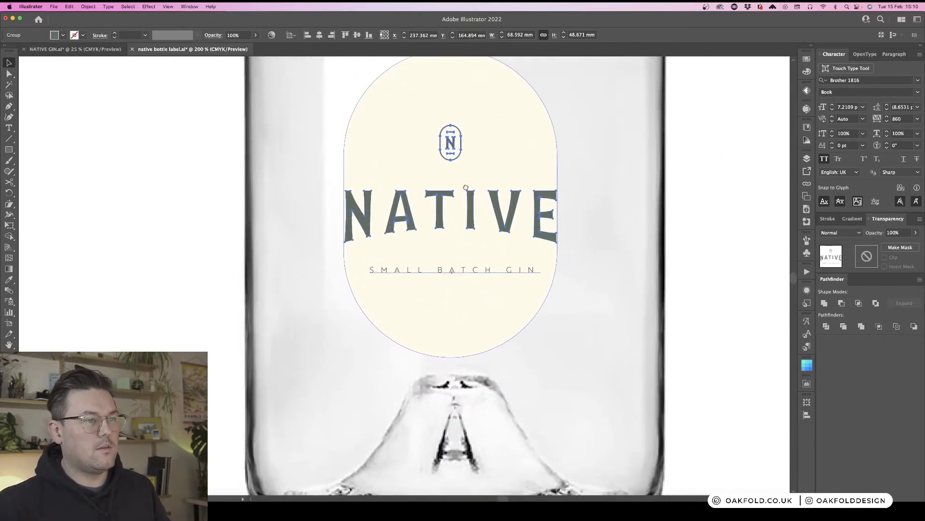
{"action": "left_click_drag", "start_coordinate": [556, 203], "coordinate": [538, 206]}
{"action": "key", "text": "super+minus"}
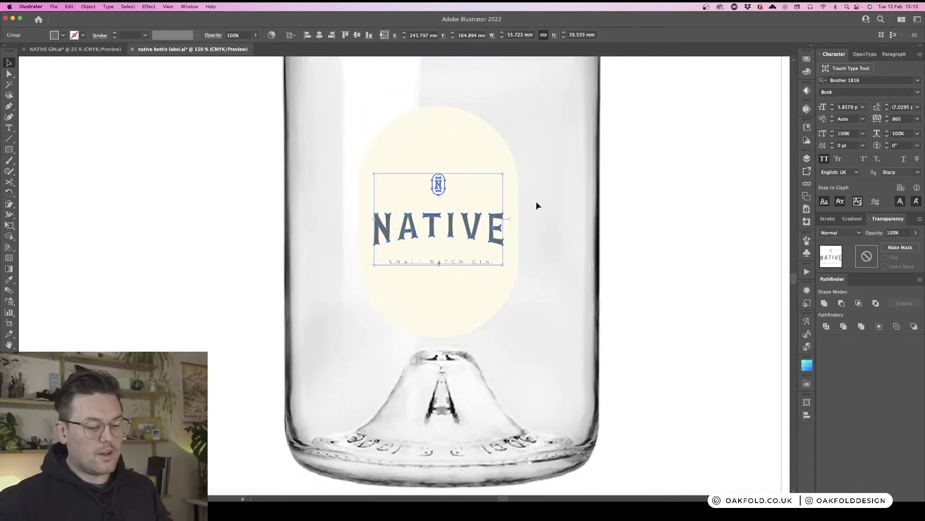
{"action": "scroll", "coordinate": [560, 232], "scroll_direction": "up", "scroll_amount": 2}
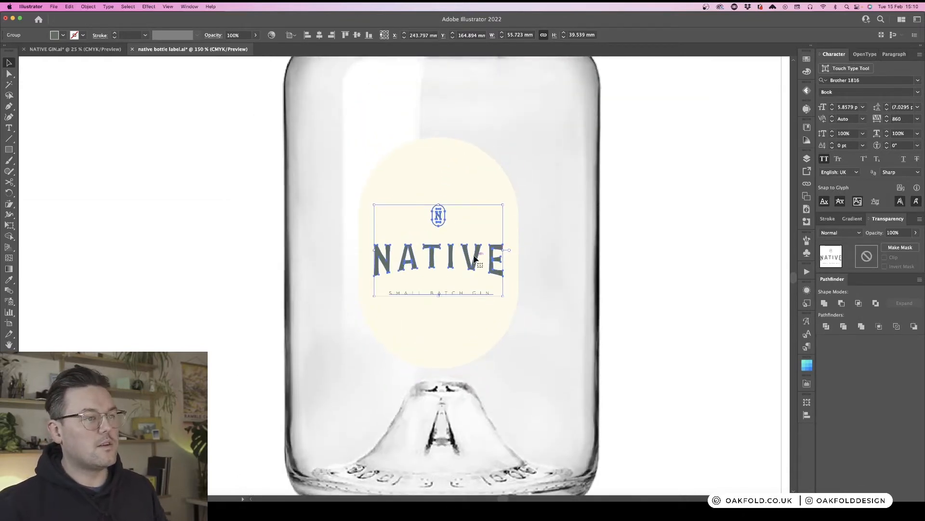
{"action": "left_click_drag", "start_coordinate": [479, 258], "coordinate": [499, 236]}
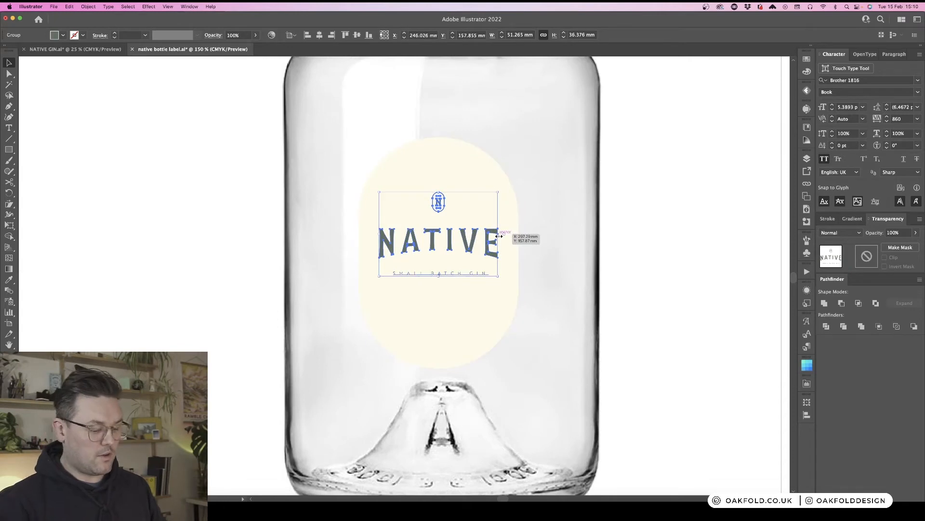
- Add a text line reading 700ml 40% near the bottom of the cream pill on the bottle
{"action": "key", "text": "super+minus"}
{"action": "key", "text": "super+minus"}
{"action": "left_click", "coordinate": [603, 249]}
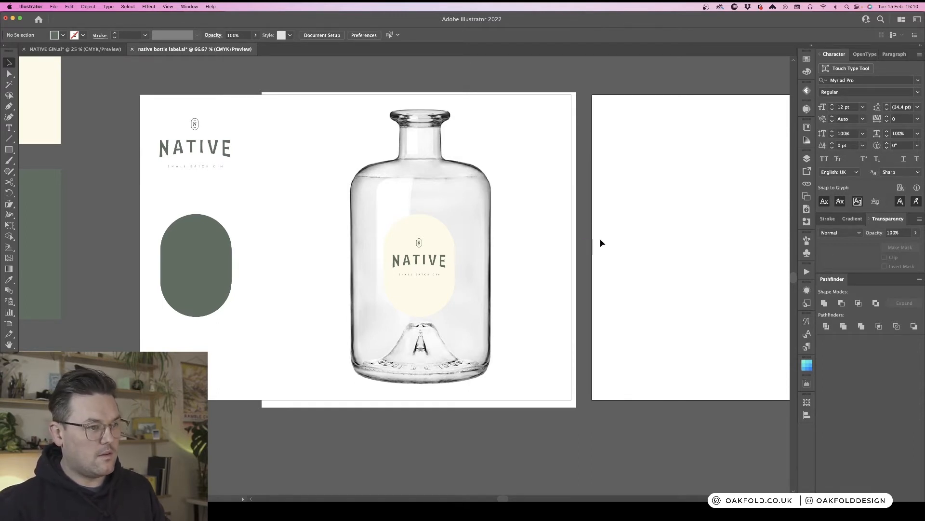
{"action": "key", "text": "super+1"}
{"action": "key", "text": "t"}
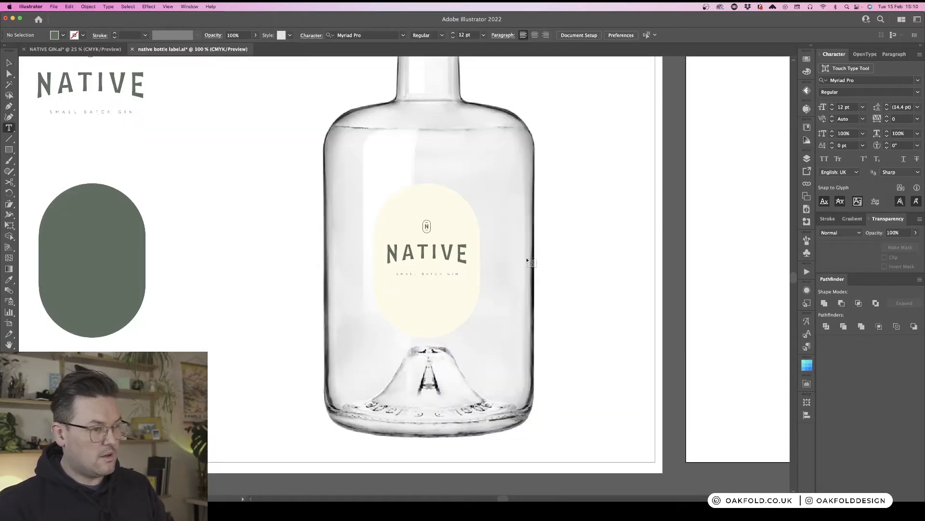
{"action": "left_click", "coordinate": [427, 313]}
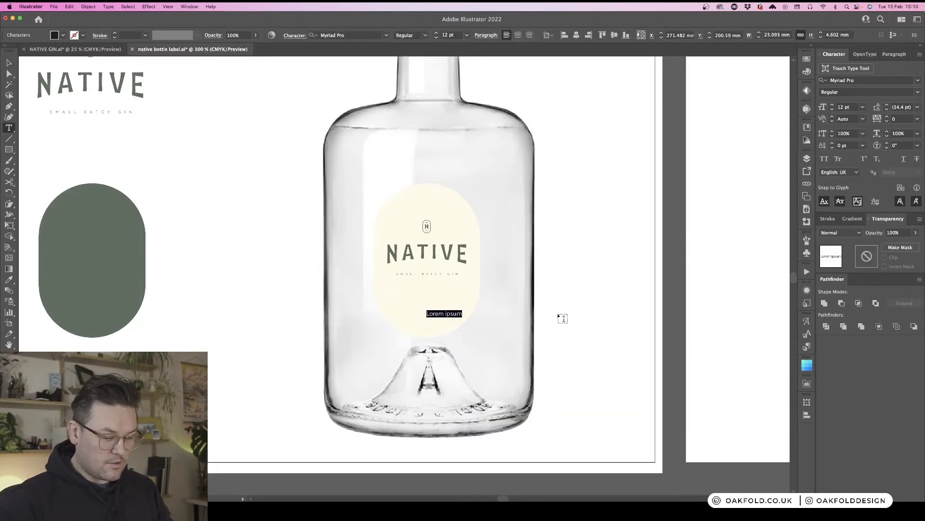
{"action": "type", "text": "700ml 40%"}
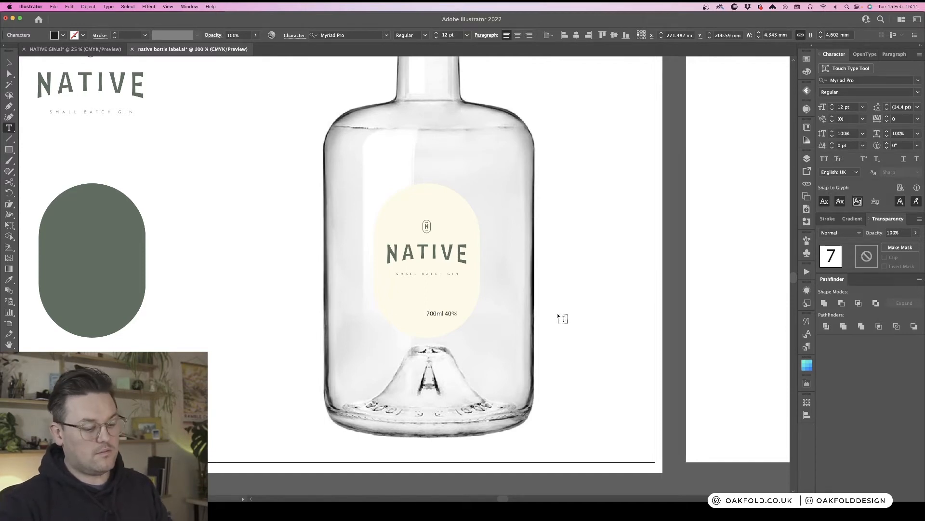
- Split the line into separate 40% and 700ml text objects, placing 40% on the left and 700ml on the right
{"action": "key", "text": "super+equal"}
{"action": "key", "text": "v"}
{"action": "left_click", "coordinate": [461, 337]}
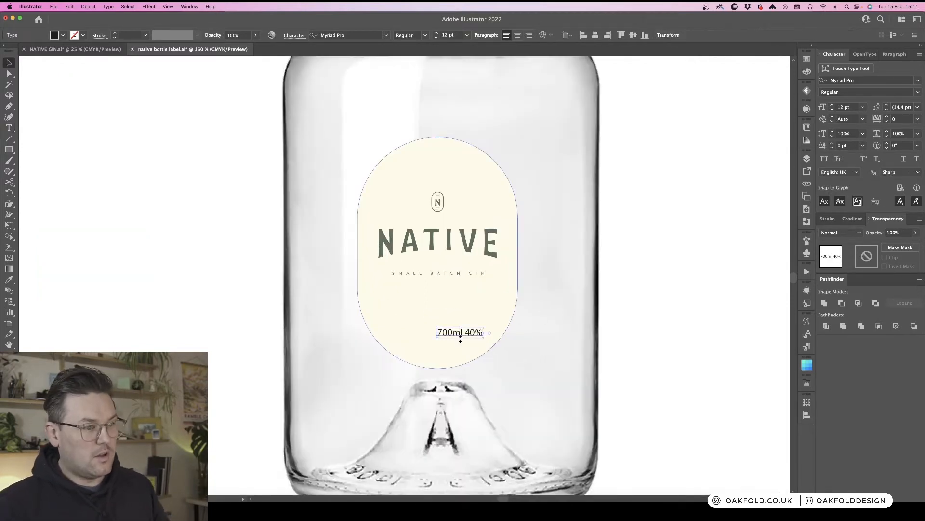
{"action": "left_click_drag", "start_coordinate": [460, 337], "coordinate": [385, 337]}
{"action": "key", "text": "super+c"}
{"action": "key", "text": "t"}
{"action": "key", "text": "BackSpace"}
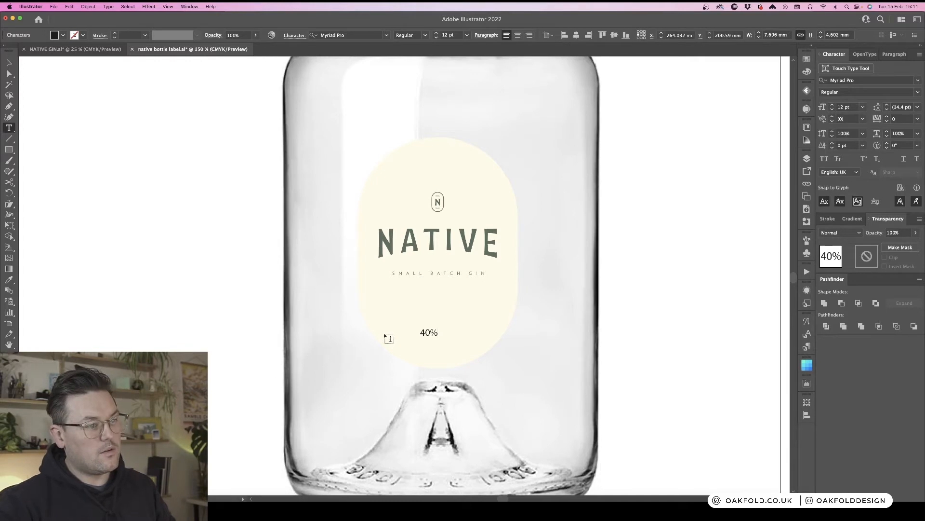
{"action": "key", "text": "Escape"}
{"action": "key", "text": "super+v"}
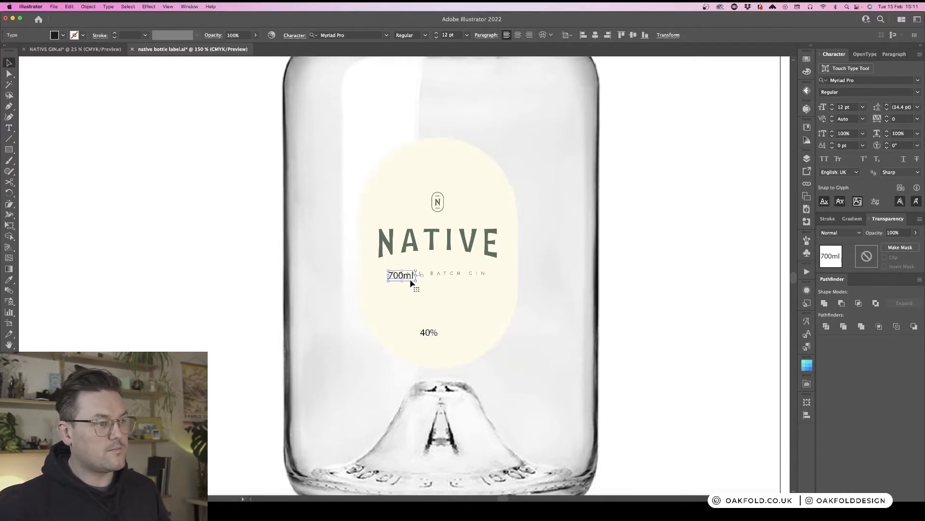
{"action": "left_click_drag", "start_coordinate": [412, 280], "coordinate": [398, 330]}
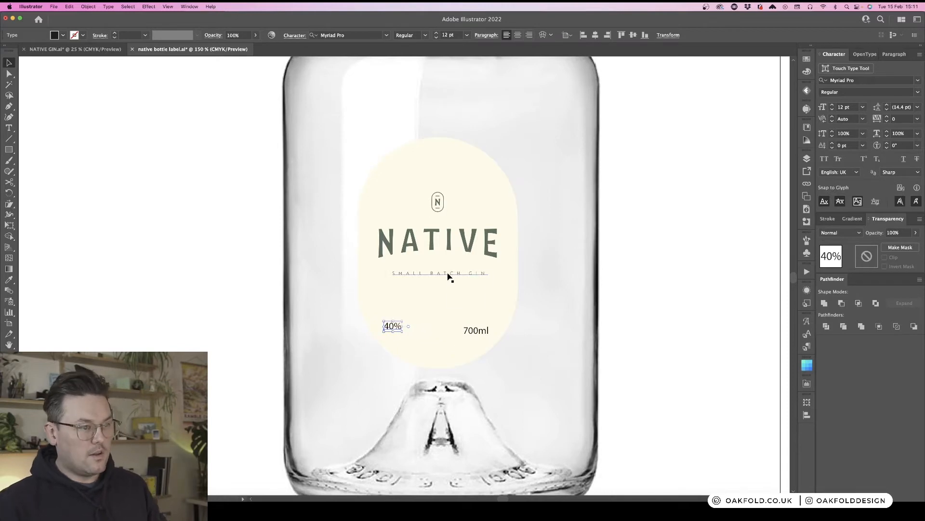
- Set the SMALL BATCH GIN tagline to 6 pt and tighten its tracking to 840
{"action": "left_click", "coordinate": [447, 276]}
{"action": "left_click", "coordinate": [678, 276]}
{"action": "left_click", "coordinate": [462, 274]}
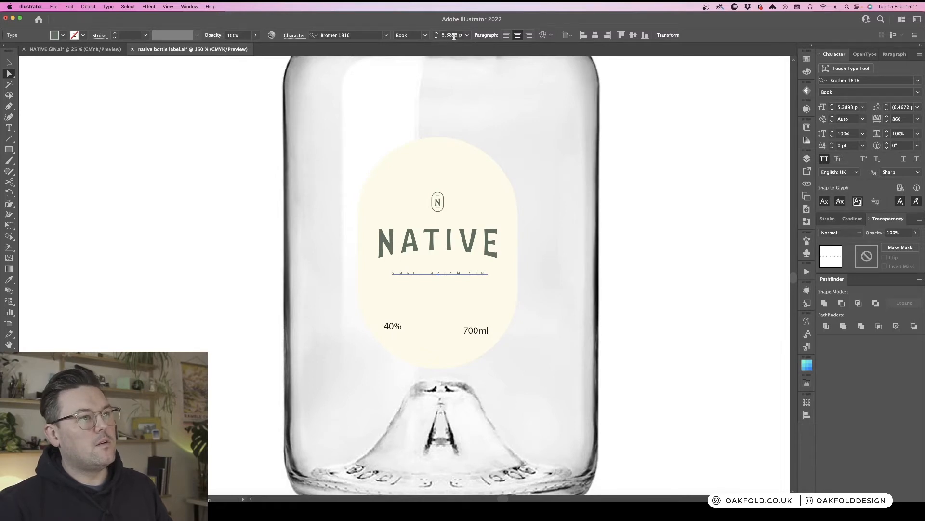
{"action": "left_click", "coordinate": [437, 35]}
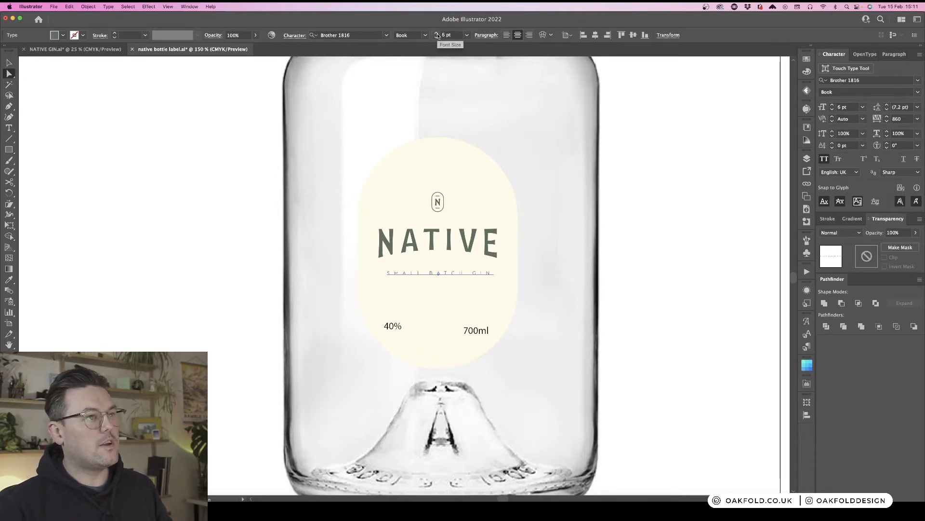
{"action": "key", "text": "alt+Left"}
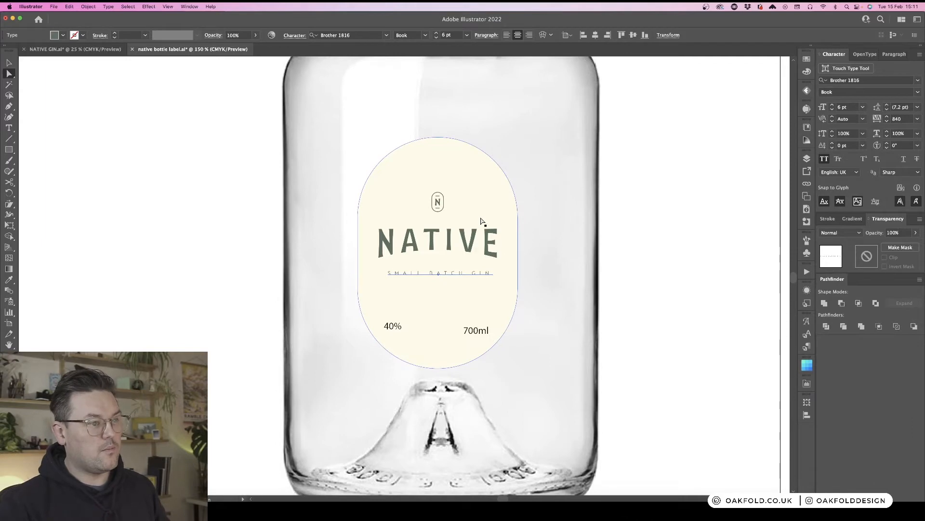
- Align the 40% and 700ml text vertically, move them up slightly, and centre their paragraph alignment
{"action": "left_click", "coordinate": [476, 332]}
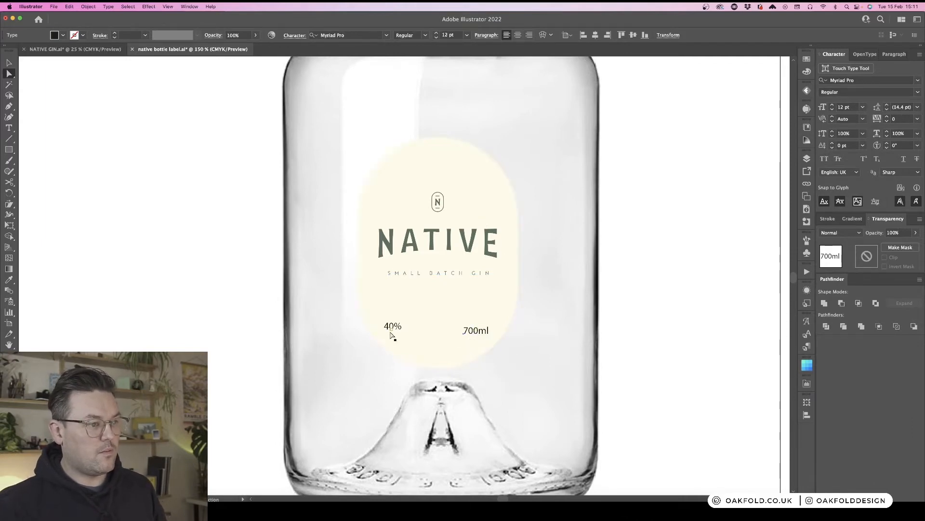
{"action": "left_click", "coordinate": [392, 328], "text": "shift"}
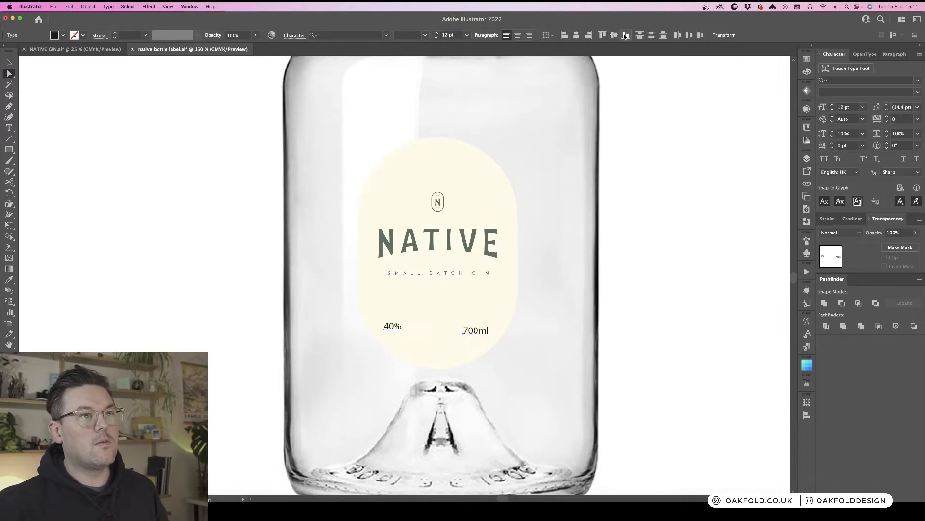
{"action": "left_click", "coordinate": [626, 34]}
{"action": "left_click_drag", "start_coordinate": [478, 340], "coordinate": [479, 331]}
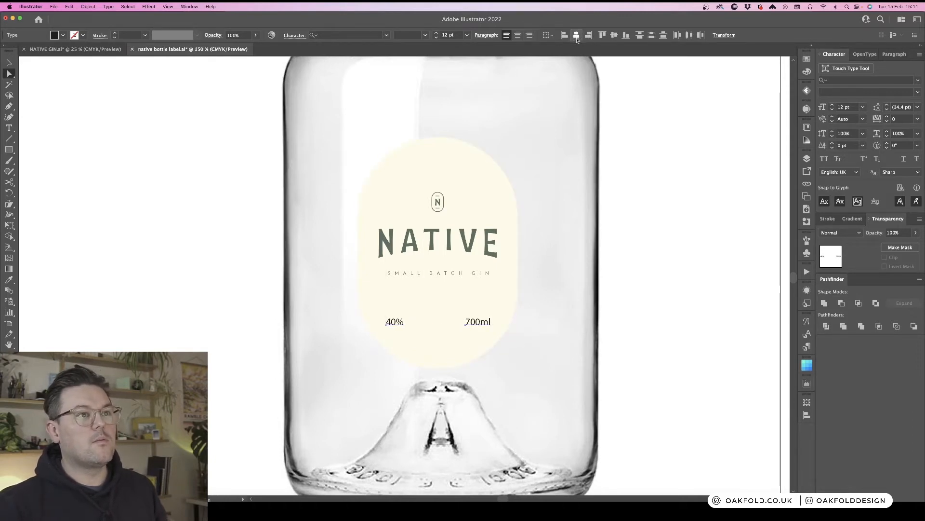
{"action": "left_click", "coordinate": [518, 35]}
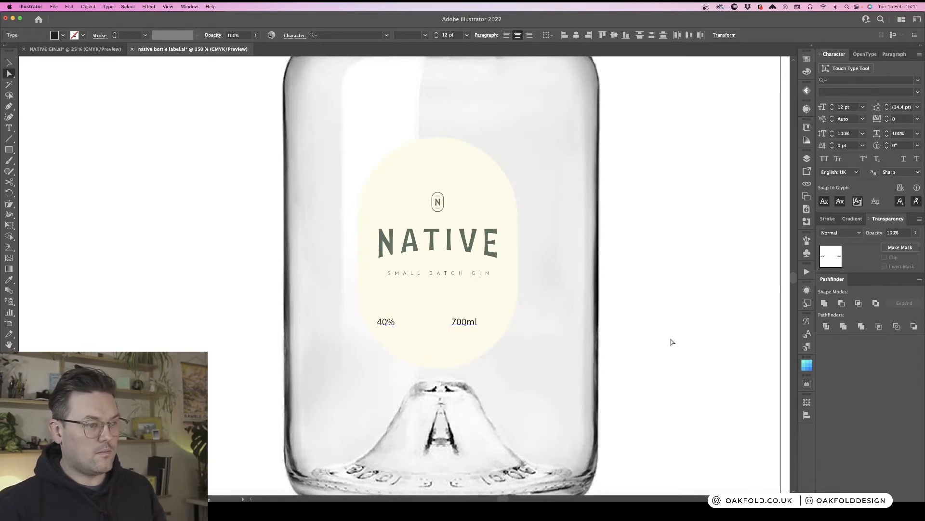
{"action": "left_click", "coordinate": [673, 342]}
{"action": "left_click", "coordinate": [477, 328]}
{"action": "left_click", "coordinate": [388, 326], "text": "shift"}
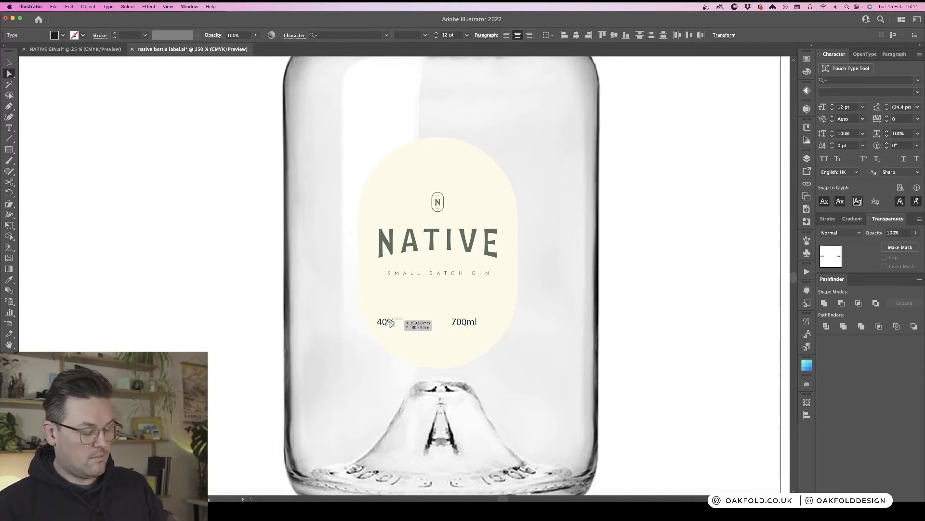
- Copy the tagline's text style onto the 40% and 700ml labels with the Eyedropper
{"action": "key", "text": "i"}
{"action": "left_click", "coordinate": [444, 279]}
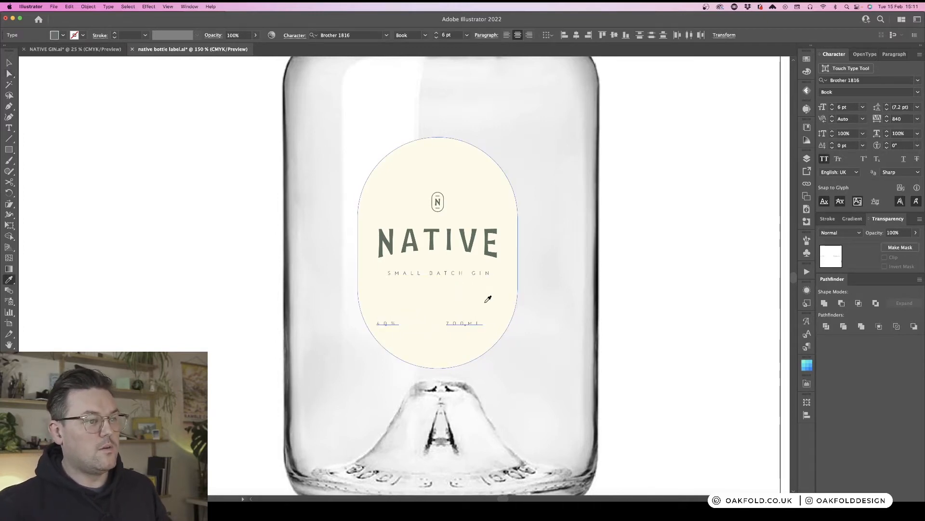
- Reduce the tracking of the 40% and 700ML labels to 100 and set their font size to 10 pt
{"action": "key", "text": "alt+Left"}
{"action": "key", "text": "alt+Left"}
{"action": "key", "text": "alt+Left"}
{"action": "key", "text": "alt+Left"}
{"action": "key", "text": "alt+Left"}
{"action": "key", "text": "alt+Left"}
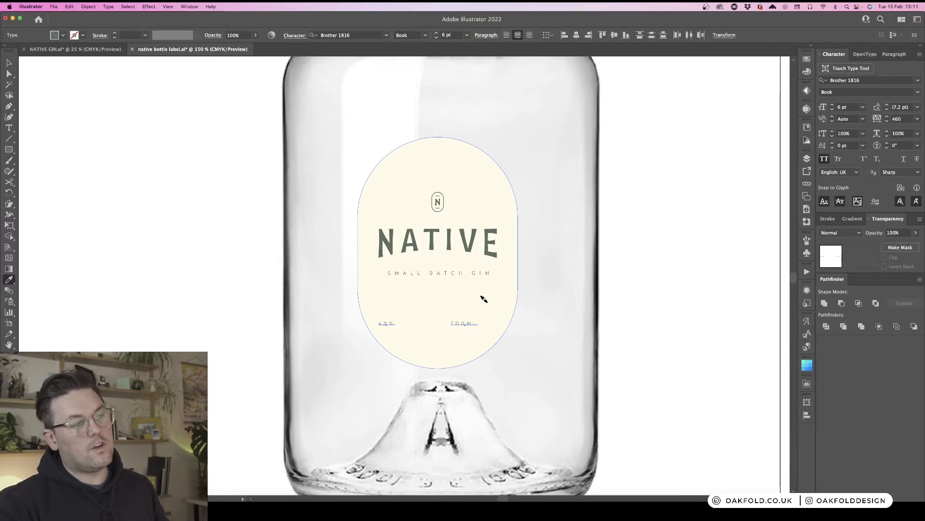
{"action": "key", "text": "alt+Left"}
{"action": "key", "text": "alt+Left"}
{"action": "key", "text": "alt+Left"}
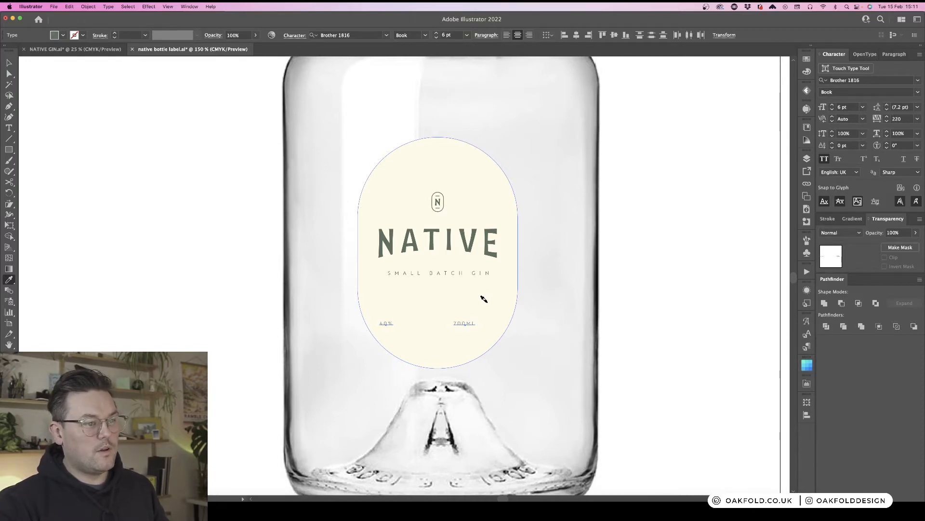
{"action": "key", "text": "alt+Left"}
{"action": "key", "text": "alt+Left"}
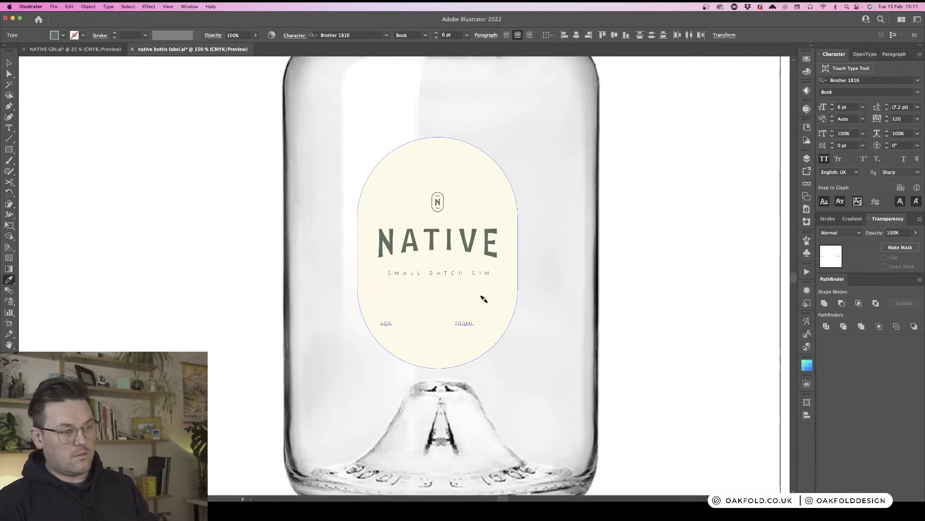
{"action": "key", "text": "alt+Left"}
{"action": "key", "text": "super+equal"}
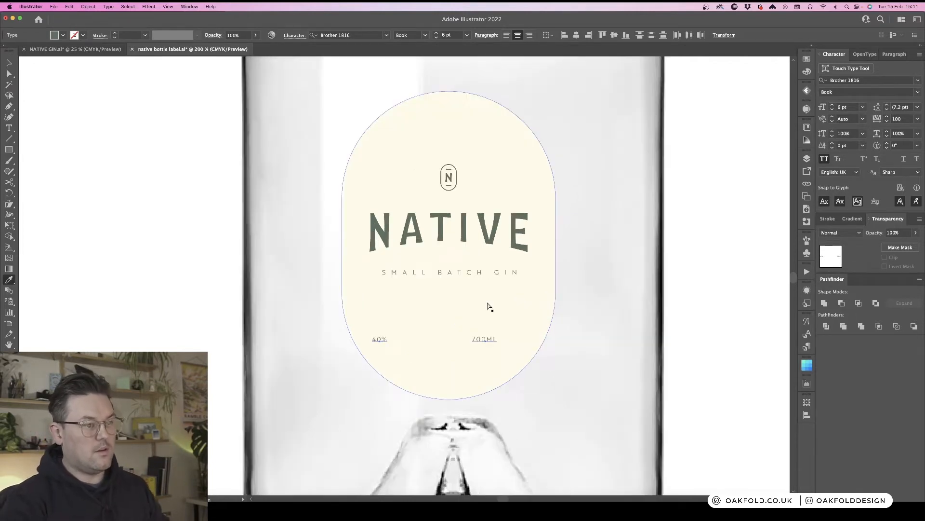
{"action": "left_click", "coordinate": [467, 35]}
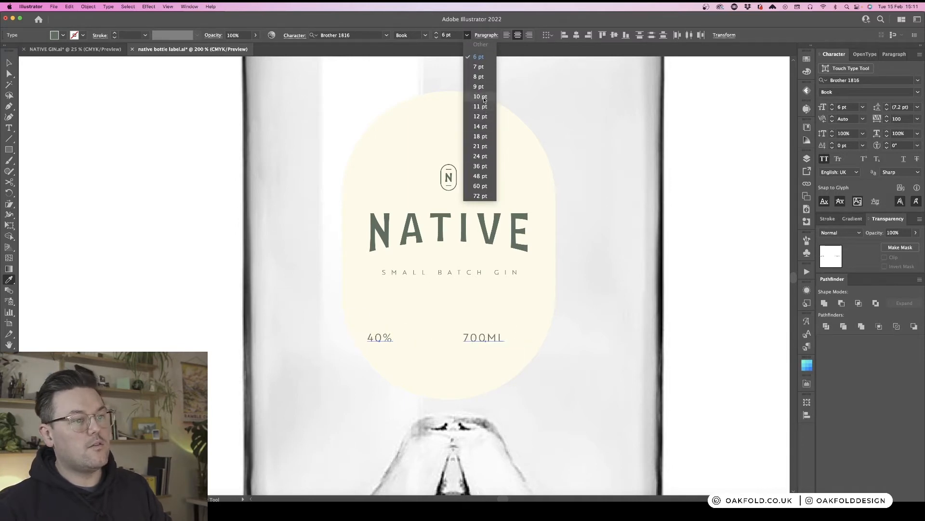
{"action": "left_click", "coordinate": [485, 99]}
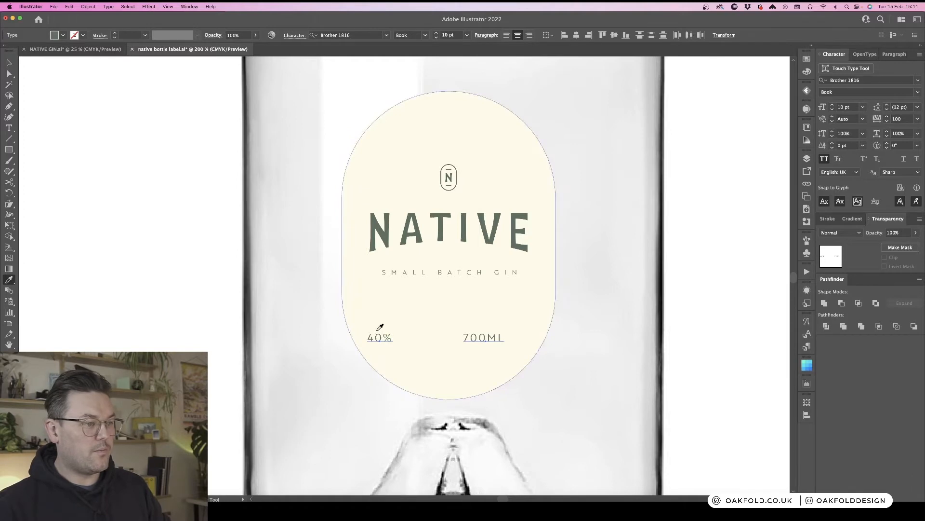
- Reposition the 40% and 700ML labels closer together inside the lower part of the pill
{"action": "key", "text": "v"}
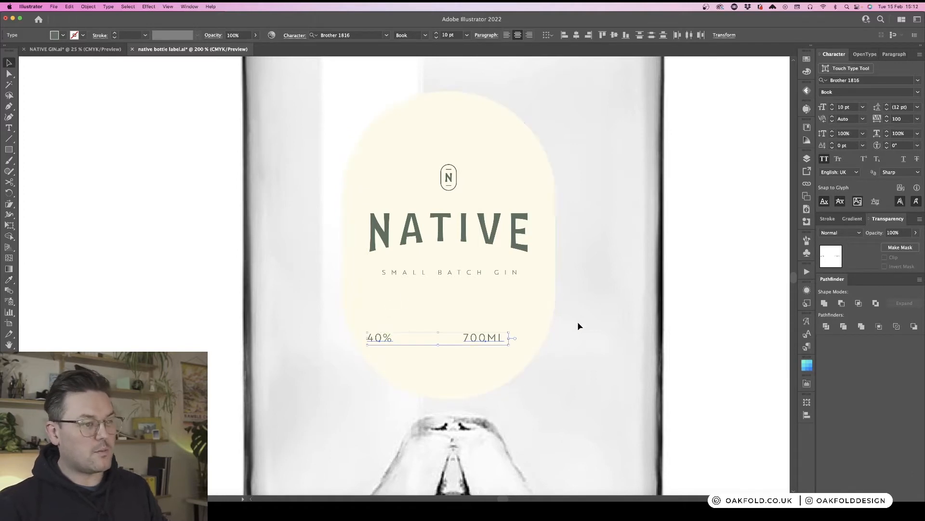
{"action": "left_click", "coordinate": [604, 323]}
{"action": "left_click", "coordinate": [497, 338]}
{"action": "left_click_drag", "start_coordinate": [485, 340], "coordinate": [510, 341]}
{"action": "left_click_drag", "start_coordinate": [379, 338], "coordinate": [406, 348]}
{"action": "left_click_drag", "start_coordinate": [511, 341], "coordinate": [493, 357]}
{"action": "left_click", "coordinate": [554, 380]}
{"action": "key", "text": "super+minus"}
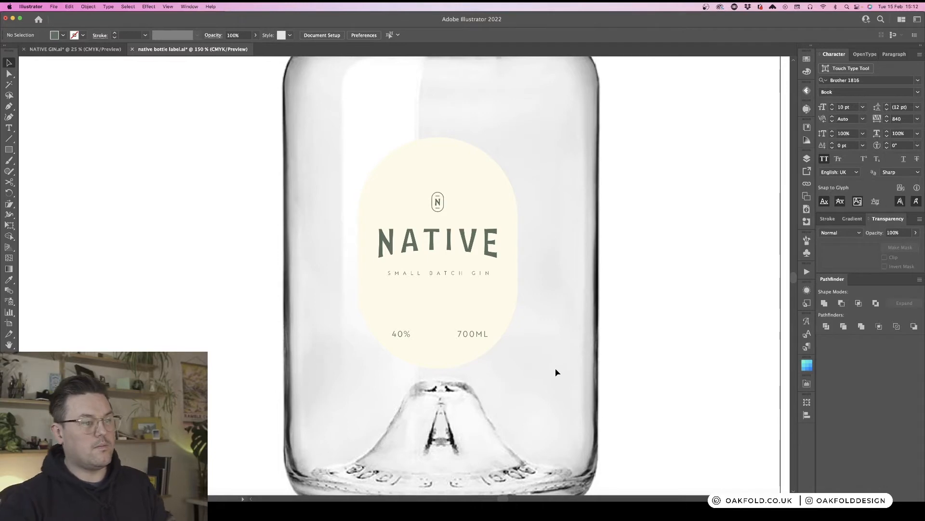
- Set the ML letters of 700ML to small caps
{"action": "left_click", "coordinate": [473, 337]}
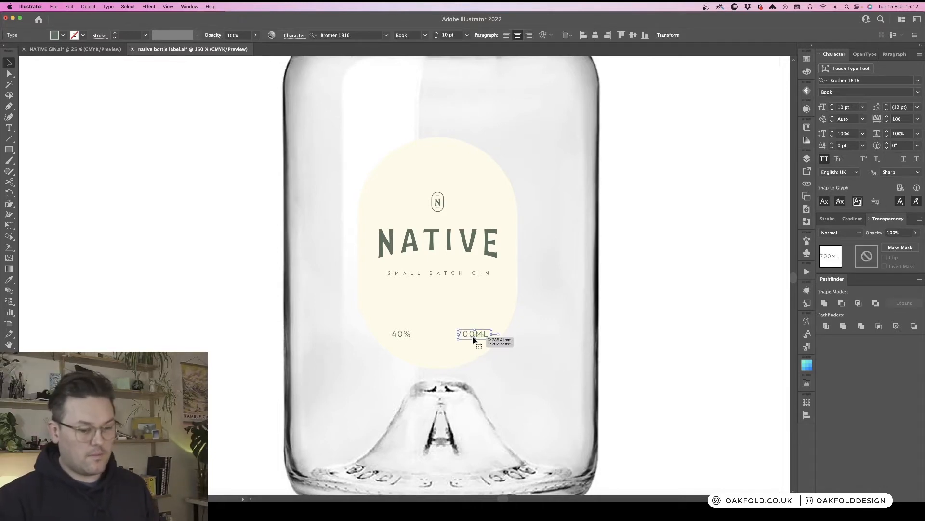
{"action": "left_click_drag", "start_coordinate": [472, 338], "coordinate": [488, 334]}
{"action": "key", "text": "t"}
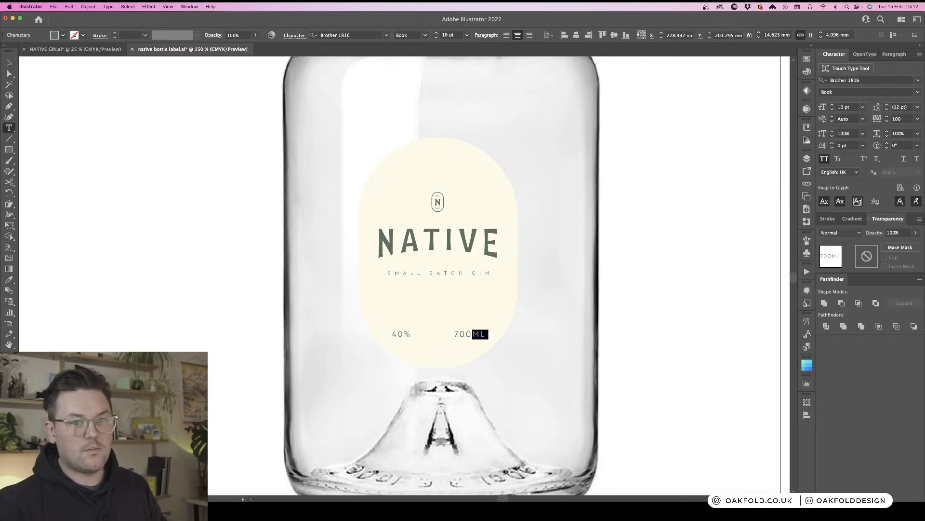
{"action": "left_click", "coordinate": [824, 158]}
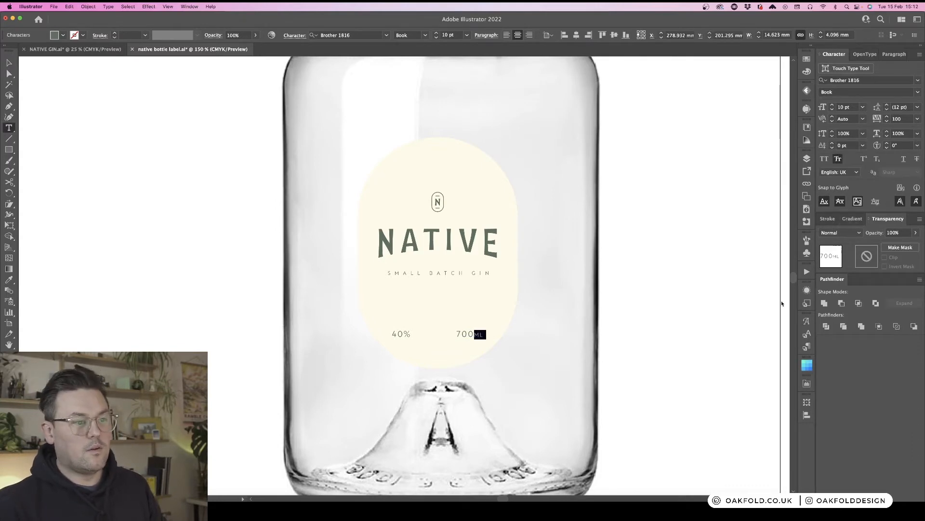
{"action": "key", "text": "Escape"}
{"action": "left_click", "coordinate": [651, 338]}
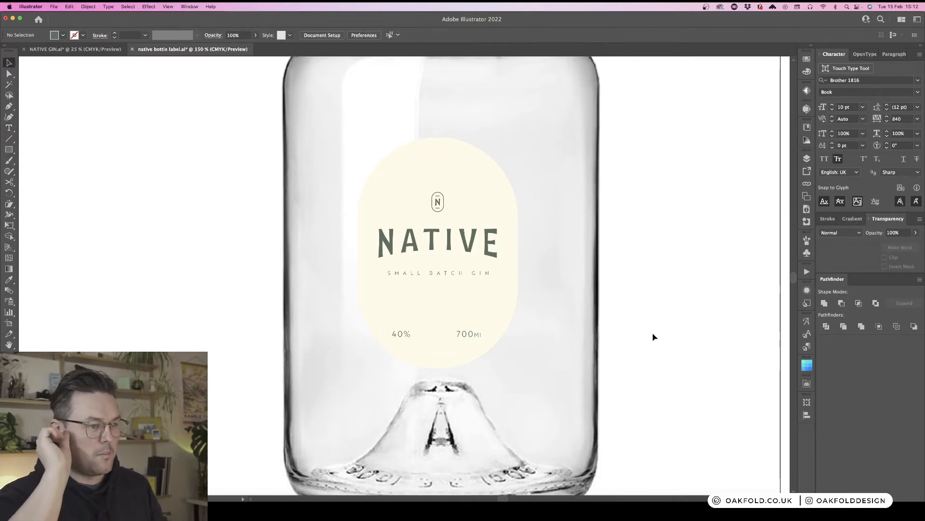
- Set the ML letters to the Bold font style
{"action": "key", "text": "t"}
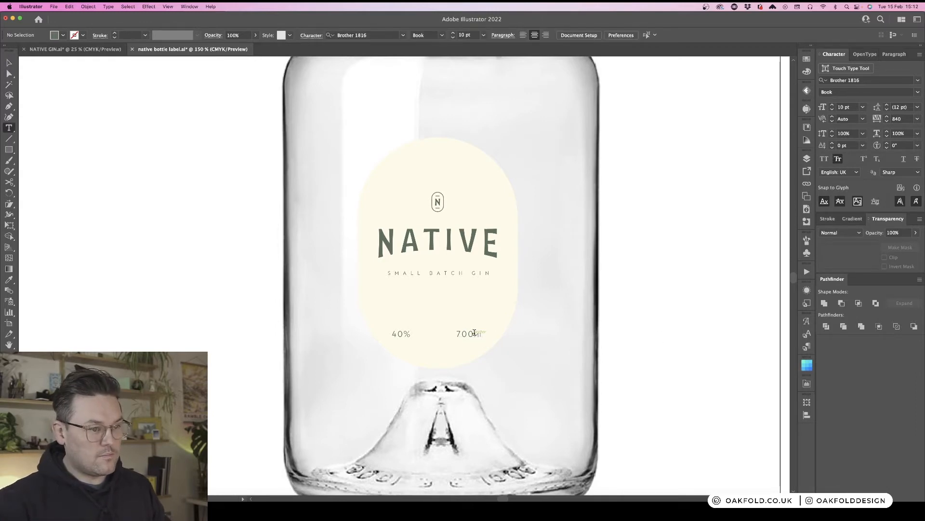
{"action": "left_click_drag", "start_coordinate": [473, 334], "coordinate": [483, 335]}
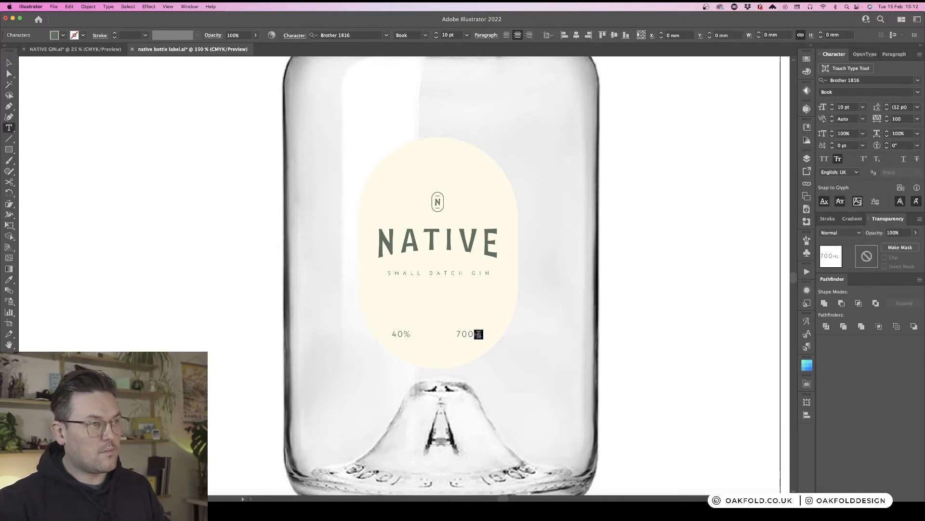
{"action": "left_click", "coordinate": [425, 35]}
{"action": "left_click", "coordinate": [413, 65]}
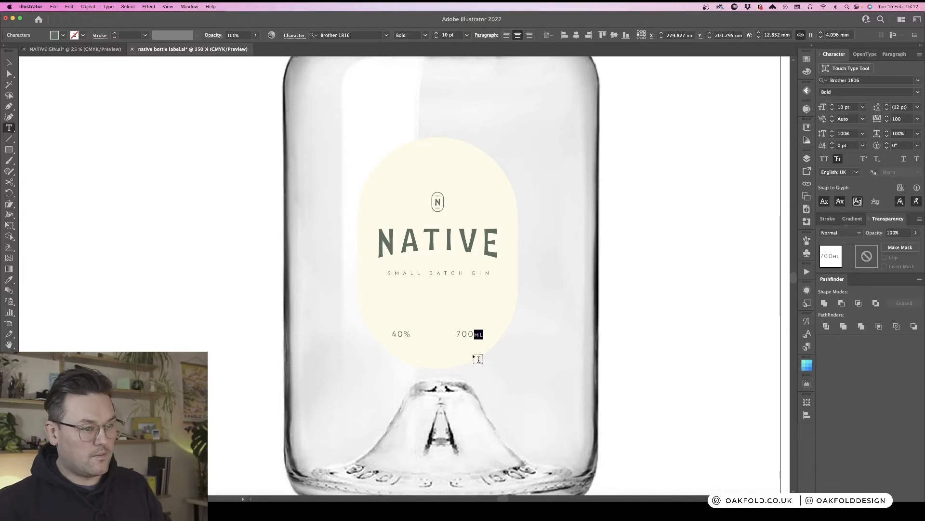
{"action": "key", "text": "Right"}
- Set the ML letters to the Regular font style
{"action": "key", "text": "super+equal"}
{"action": "key", "text": "super+equal"}
{"action": "key", "text": "super+equal"}
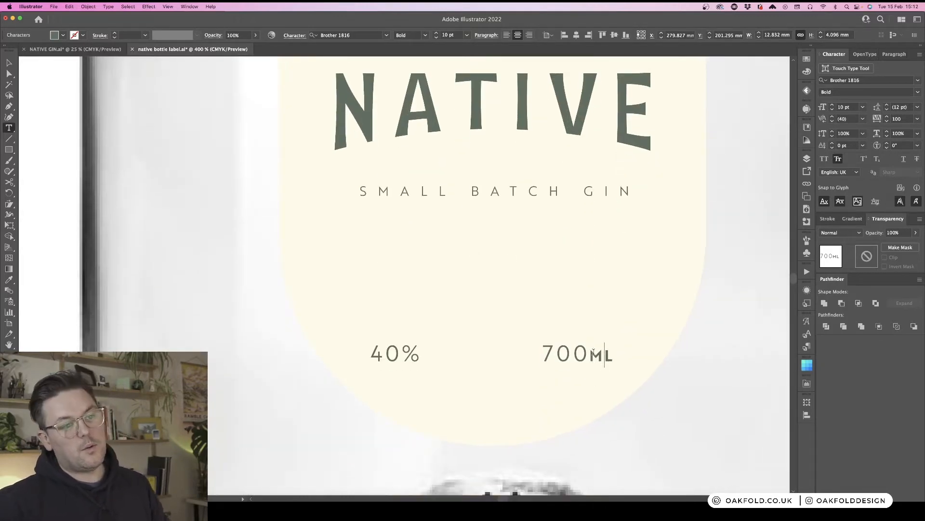
{"action": "left_click_drag", "start_coordinate": [589, 355], "coordinate": [615, 355]}
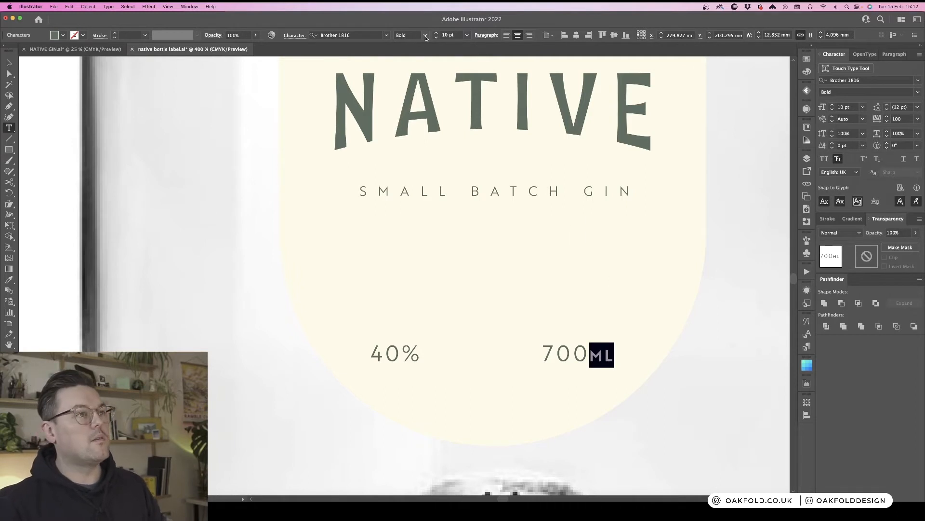
{"action": "left_click", "coordinate": [425, 36]}
{"action": "left_click", "coordinate": [423, 56]}
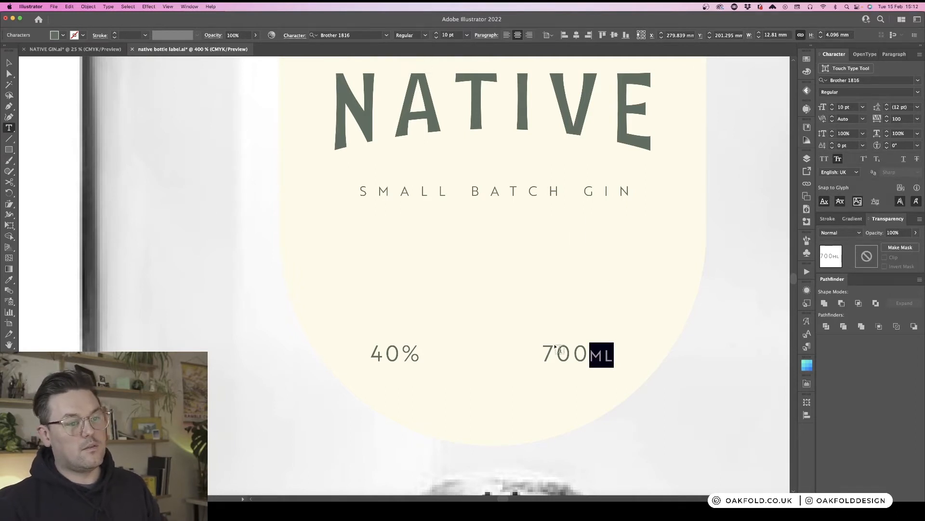
- Tighten the tracking of the 40% and 700ML text line to -40
{"action": "left_click", "coordinate": [594, 355]}
{"action": "key", "text": "Escape"}
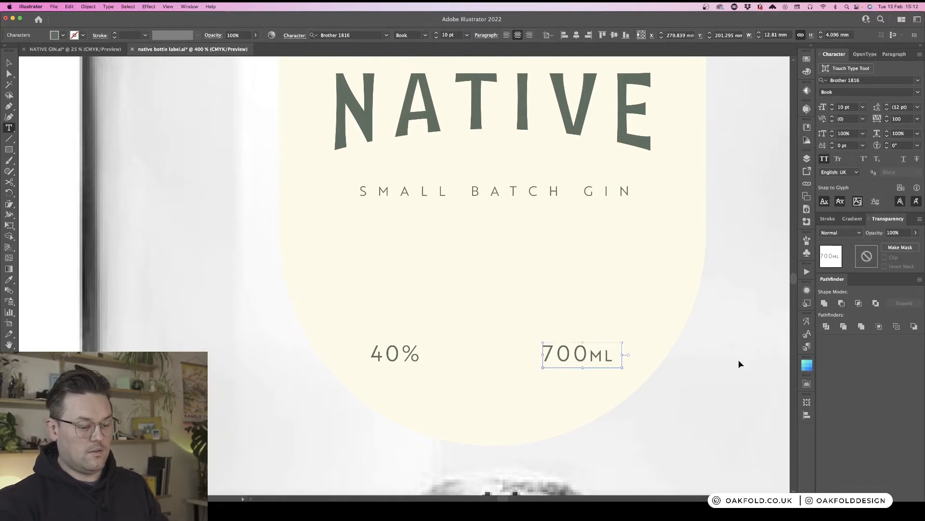
{"action": "key", "text": "super+minus"}
{"action": "key", "text": "v"}
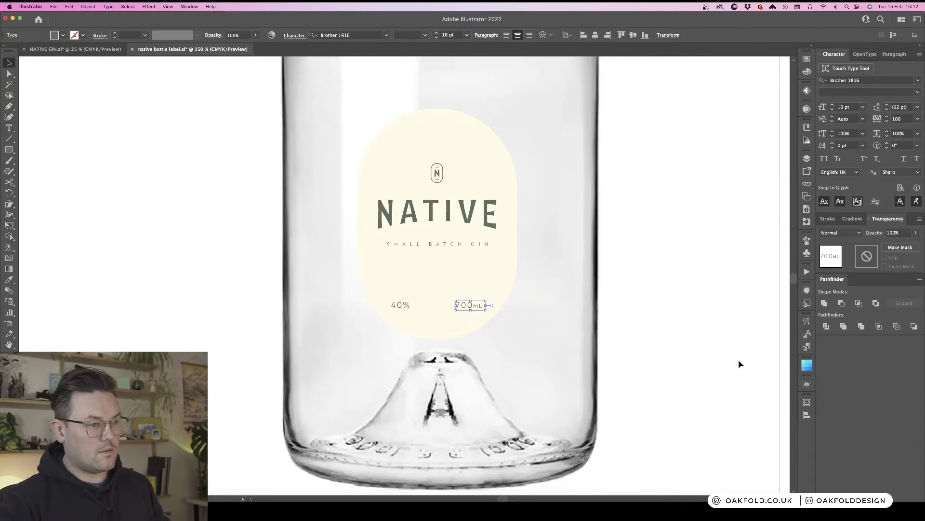
{"action": "left_click", "coordinate": [403, 308], "text": "shift"}
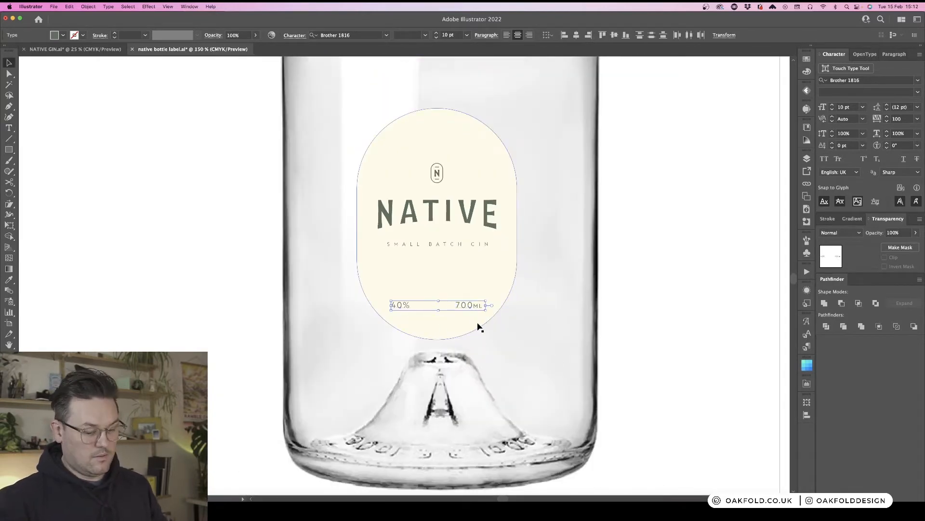
{"action": "key", "text": "alt+Left"}
{"action": "key", "text": "alt+Left"}
{"action": "key", "text": "alt+Left"}
{"action": "key", "text": "alt+Left"}
{"action": "key", "text": "alt+Left"}
{"action": "key", "text": "alt+Left"}
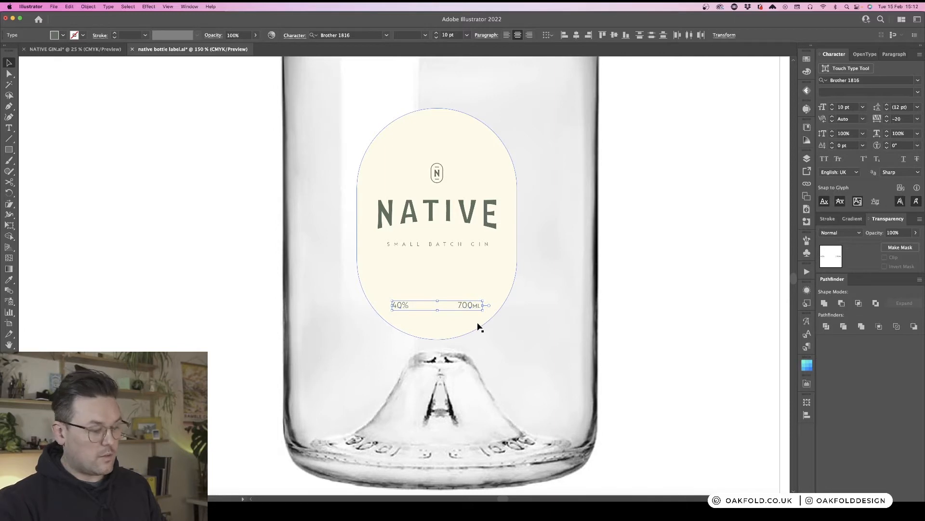
{"action": "key", "text": "super+equal"}
{"action": "key", "text": "super+equal"}
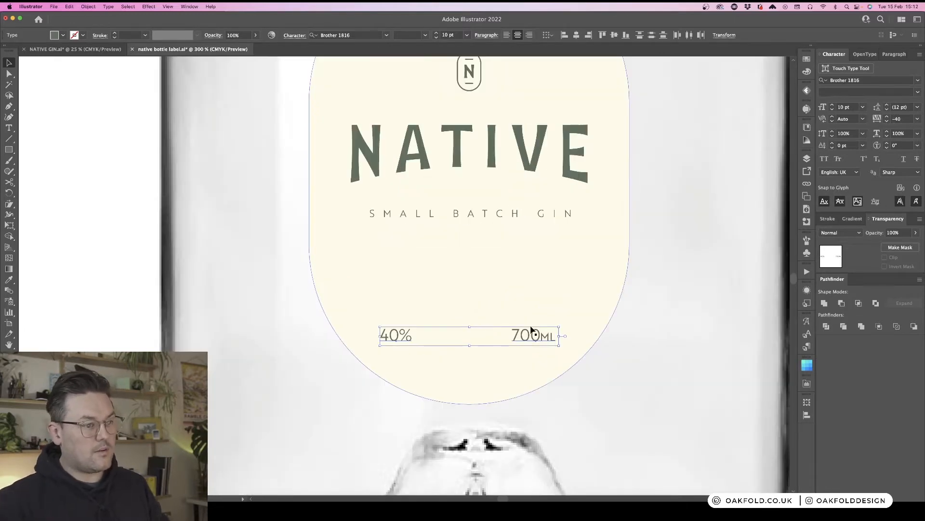
{"action": "double_click", "coordinate": [543, 340]}
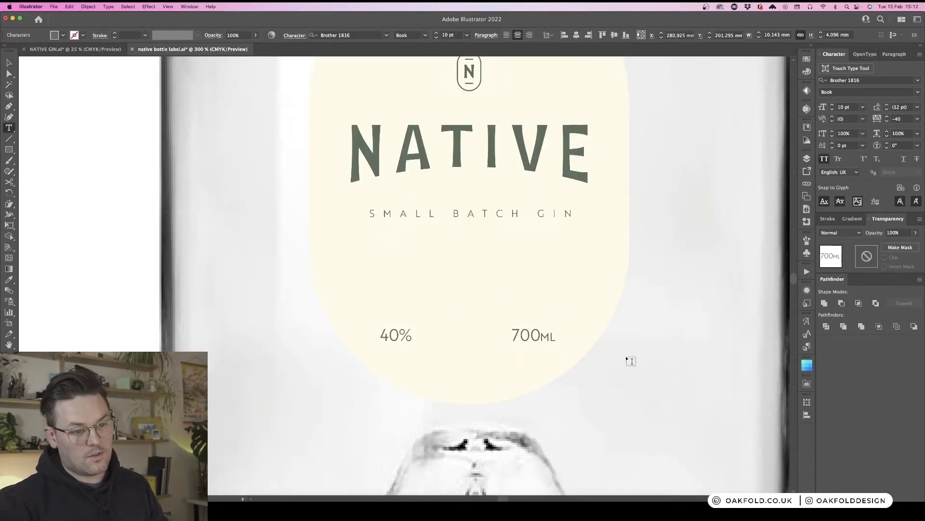
{"action": "key", "text": "shift+Right"}
{"action": "key", "text": "Escape"}
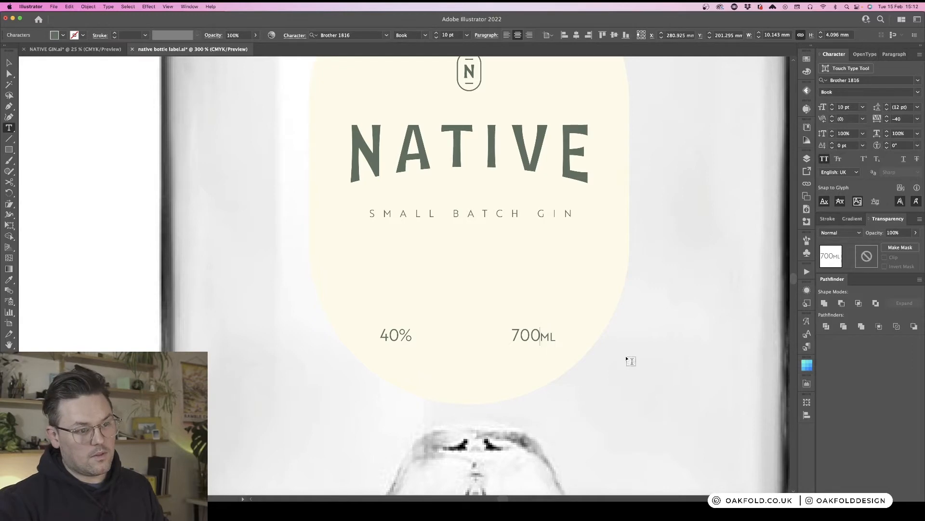
{"action": "key", "text": "super+minus"}
{"action": "key", "text": "super+minus"}
{"action": "left_click", "coordinate": [626, 360]}
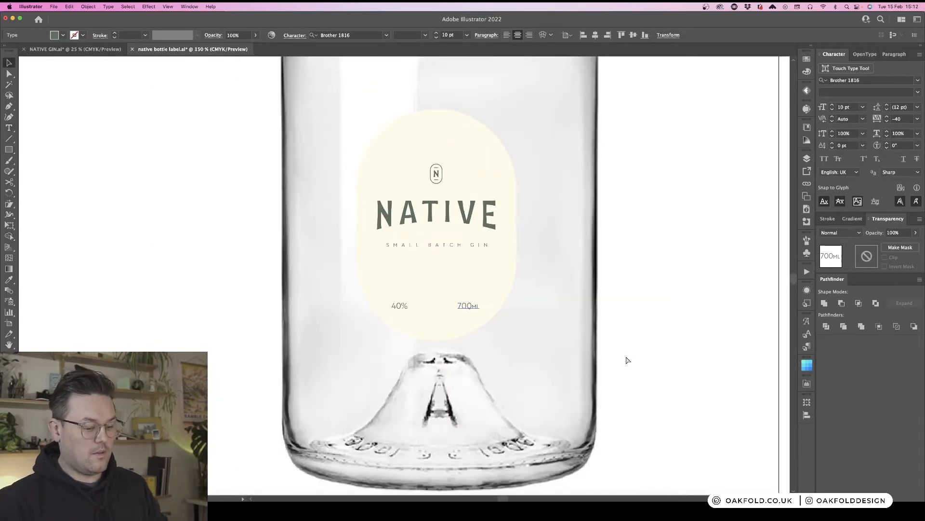
{"action": "key", "text": "super+minus"}
{"action": "key", "text": "super+minus"}
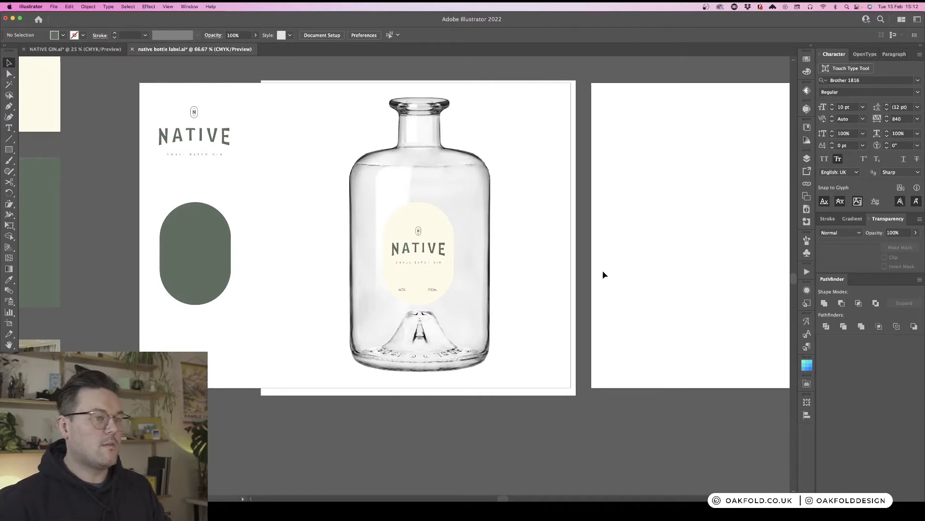
- Nudge the whole pill label slightly lower on the bottle
{"action": "left_click_drag", "start_coordinate": [433, 256], "coordinate": [432, 260]}
{"action": "left_click", "coordinate": [622, 287]}
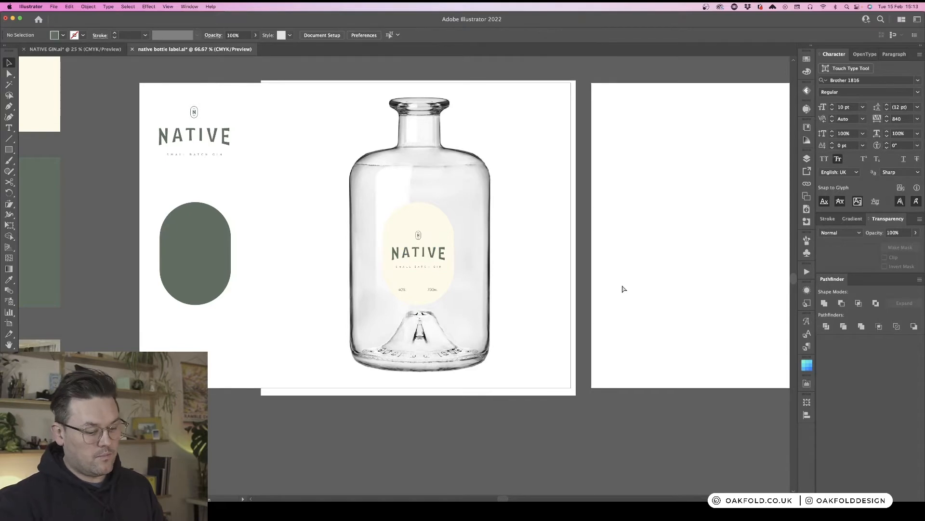
{"action": "key", "text": "super+plus"}
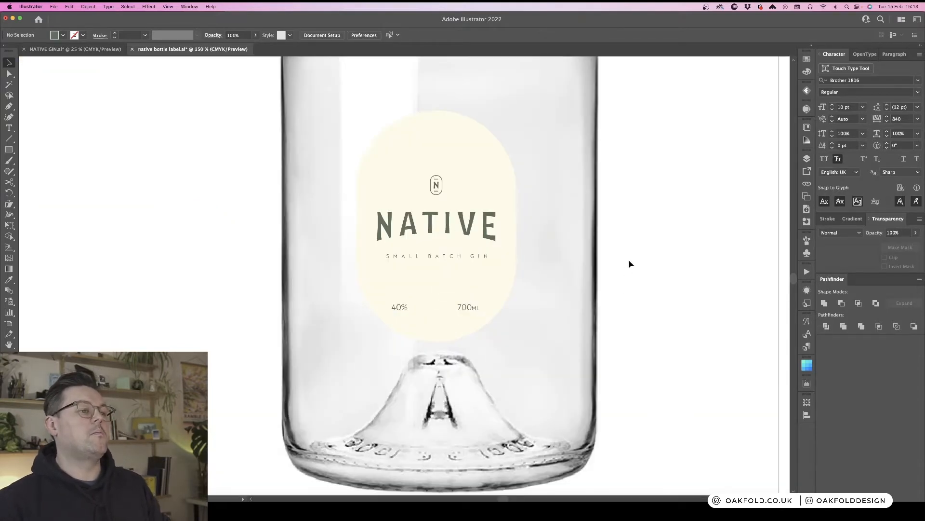
{"action": "key", "text": "super+minus"}
{"action": "key", "text": "super+minus"}
{"action": "key", "text": "super+minus"}
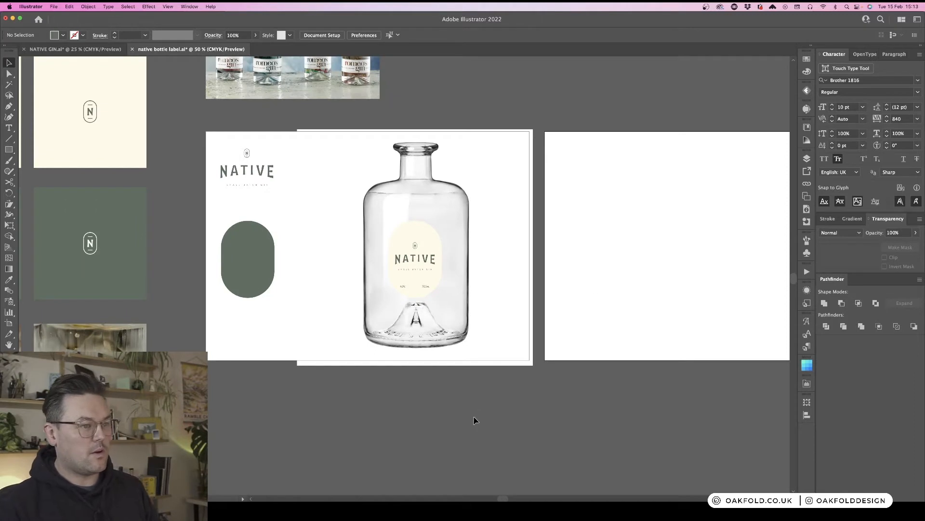
{"action": "key", "text": "super+plus"}
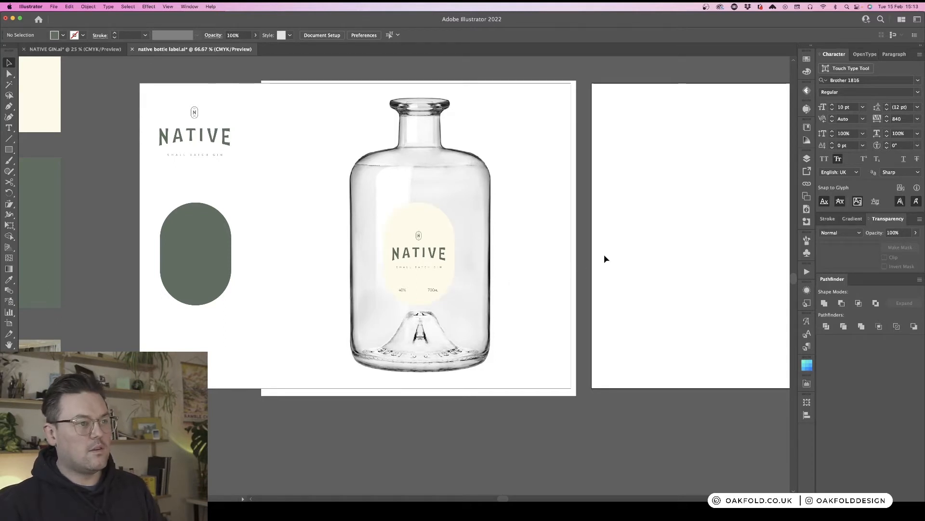
- Nudge the 40% text right, then shift the 40% and 700ML texts together slightly left to centre them
{"action": "left_click", "coordinate": [405, 291]}
{"action": "key", "text": "shift+Right"}
{"action": "key", "text": "shift+Down"}
{"action": "key", "text": "shift+Up"}
{"action": "key", "text": "shift+Down"}
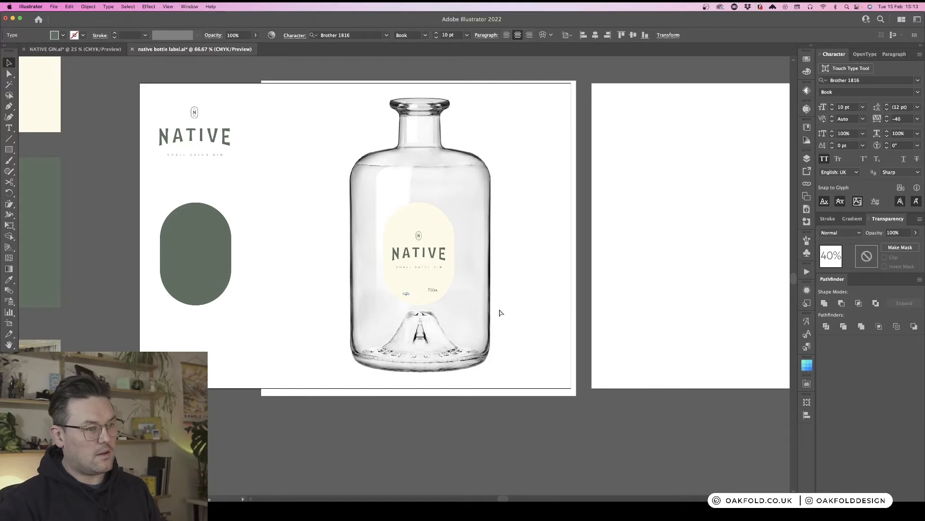
{"action": "key", "text": "shift+Up"}
{"action": "key", "text": "shift+Right"}
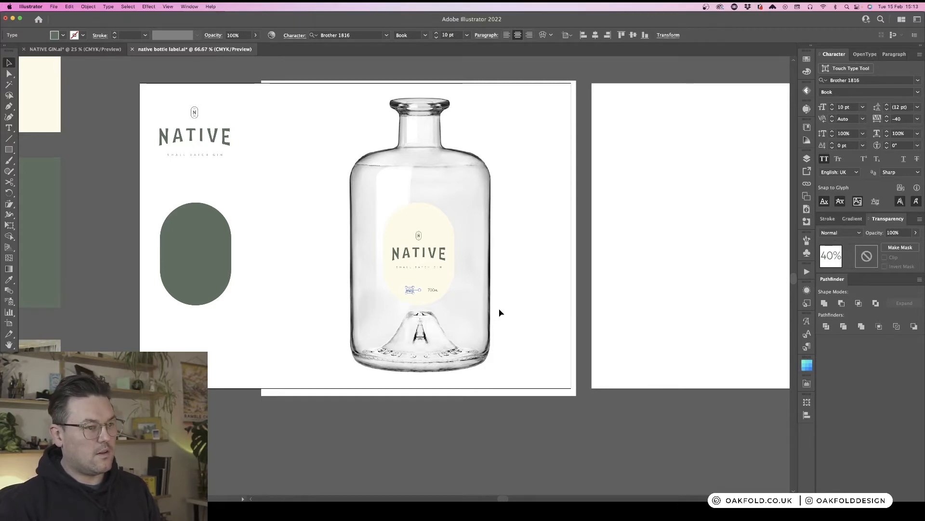
{"action": "key", "text": "super+equal"}
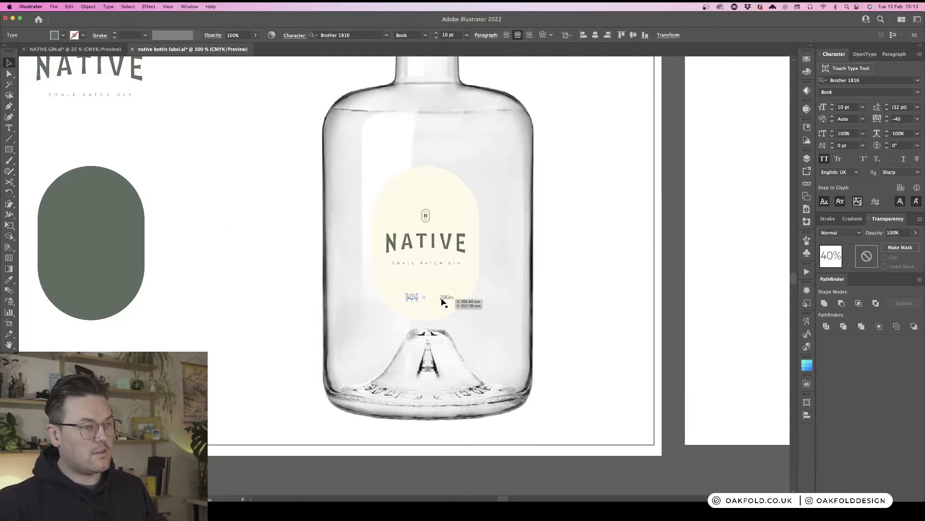
{"action": "left_click", "coordinate": [442, 299], "text": "shift"}
{"action": "key", "text": "shift+Left"}
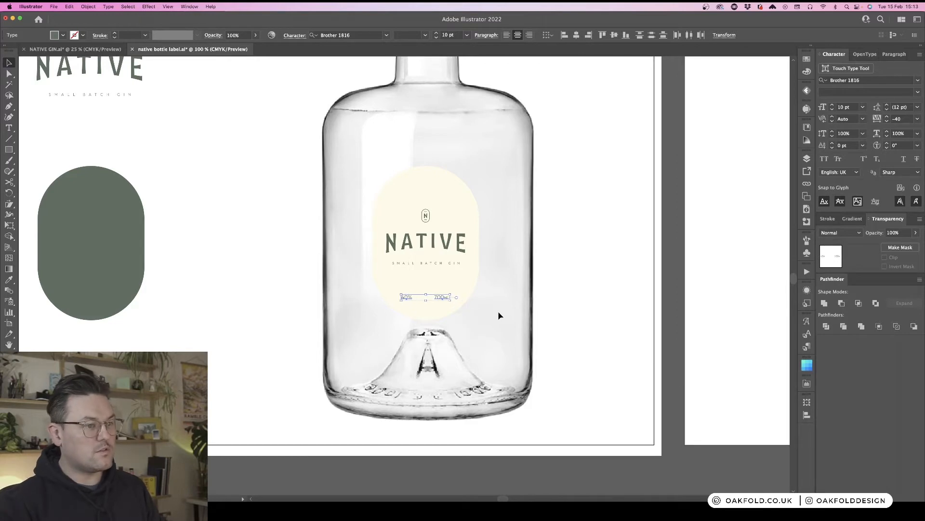
{"action": "left_click", "coordinate": [721, 316]}
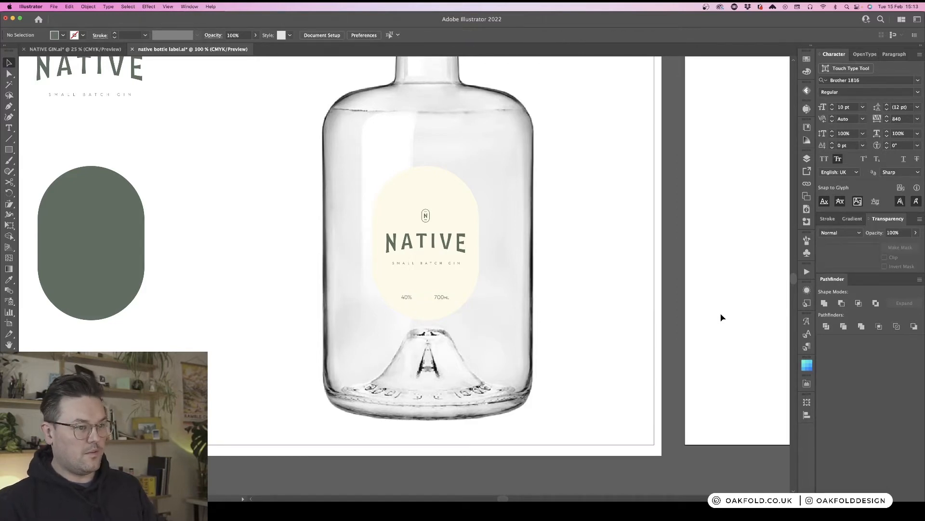
- Draw a horizontal divider line about 38 mm long above the 40% and 700ML texts, coloured by sampling the NATIVE wordmark
{"action": "key", "text": "backslash"}
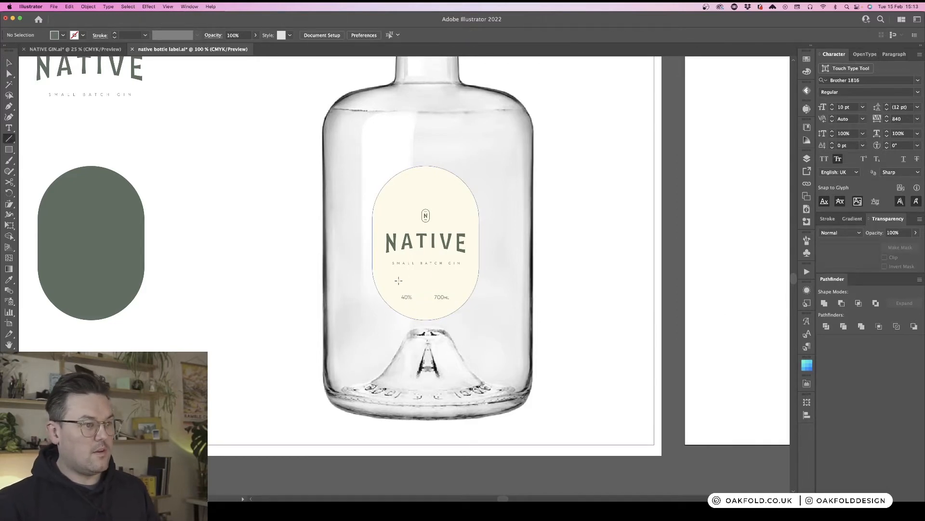
{"action": "left_click_drag", "start_coordinate": [395, 280], "coordinate": [455, 281]}
{"action": "key", "text": "i"}
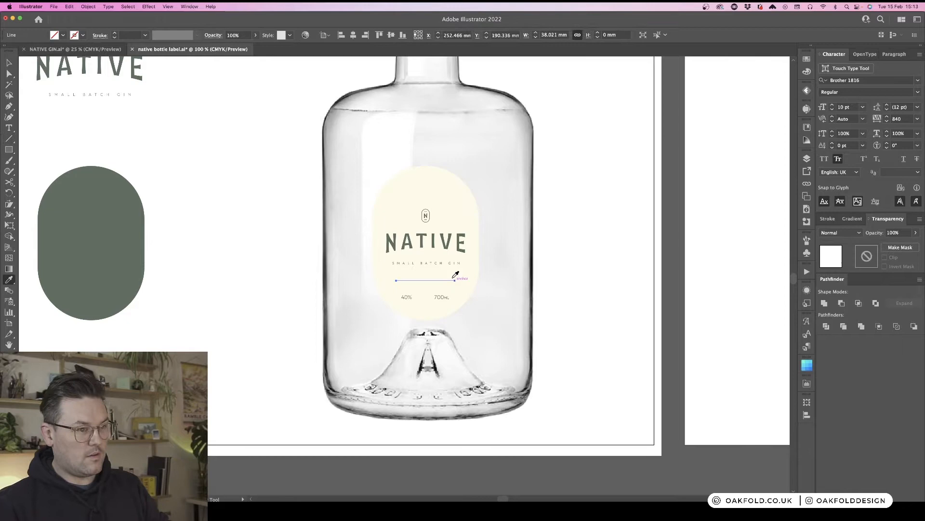
{"action": "left_click", "coordinate": [451, 235]}
{"action": "key", "text": "v"}
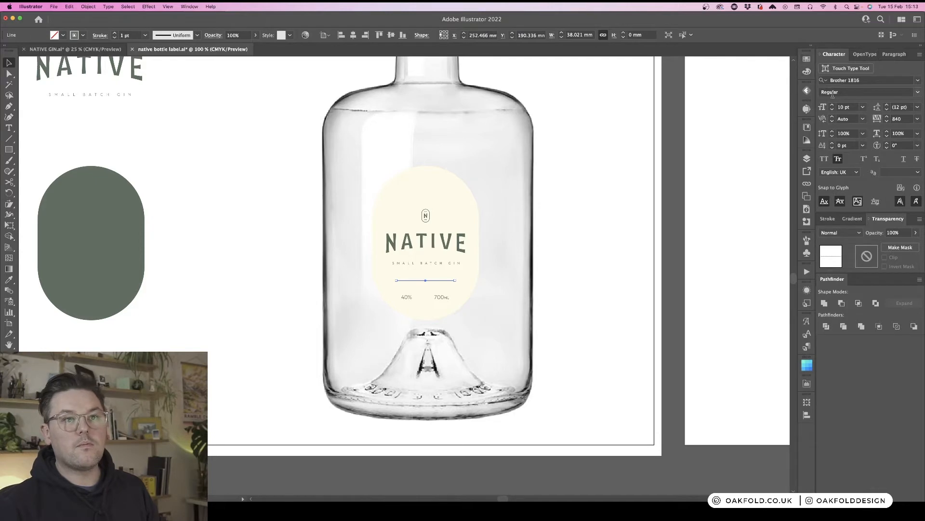
- Set the divider line's stroke weight to 0.5 pt
{"action": "left_click", "coordinate": [827, 219]}
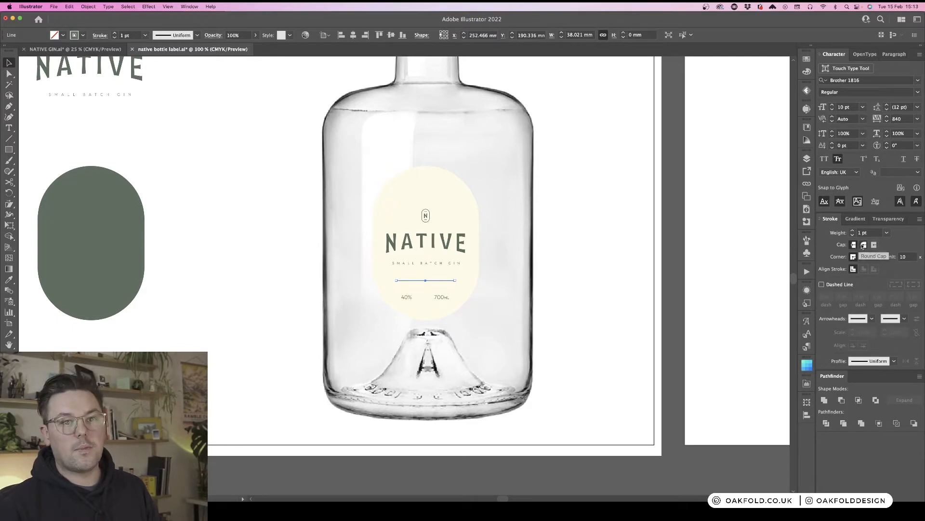
{"action": "left_click", "coordinate": [887, 233]}
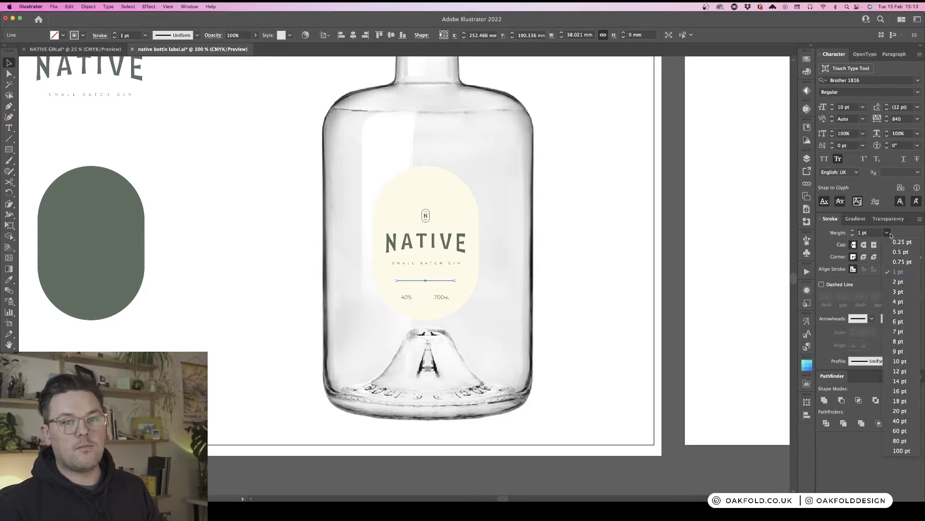
{"action": "left_click", "coordinate": [896, 252]}
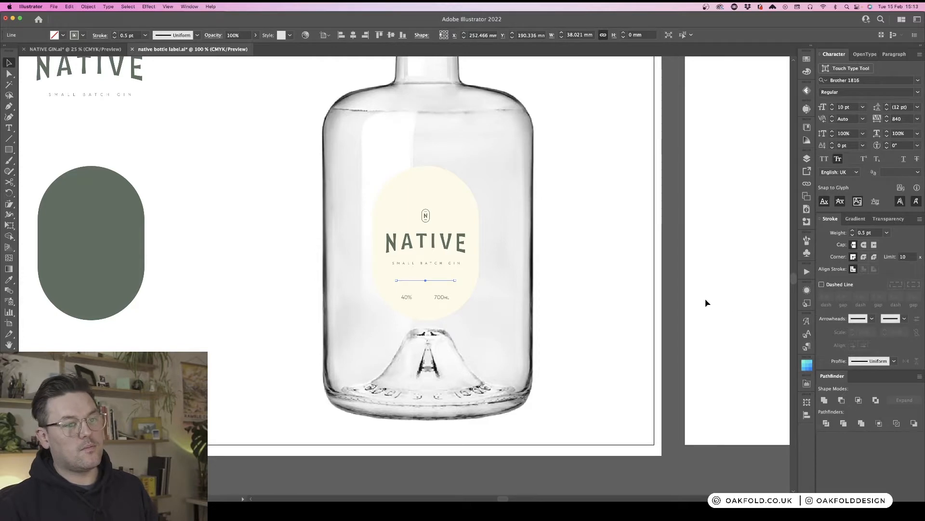
{"action": "left_click", "coordinate": [677, 299]}
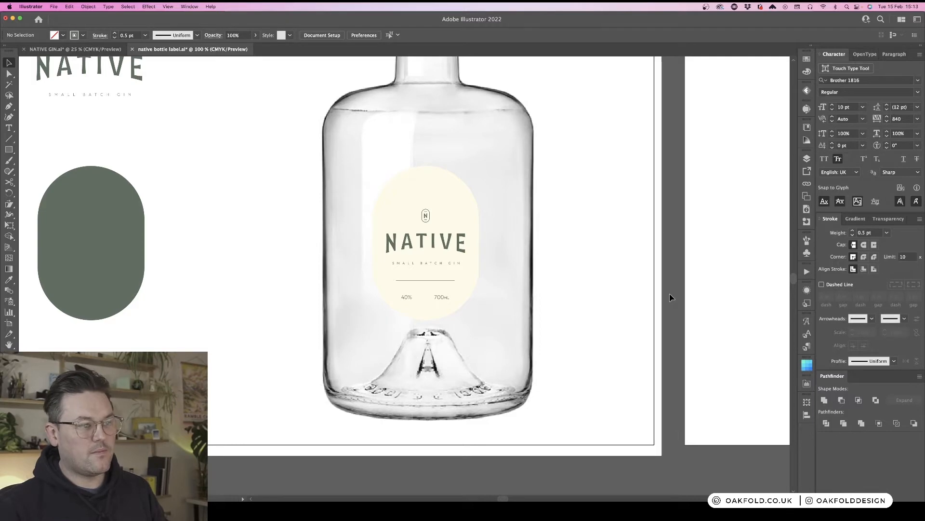
- Move the logo, NATIVE wordmark and tagline group and the divider line slightly higher within the pill
{"action": "key", "text": "super+equal"}
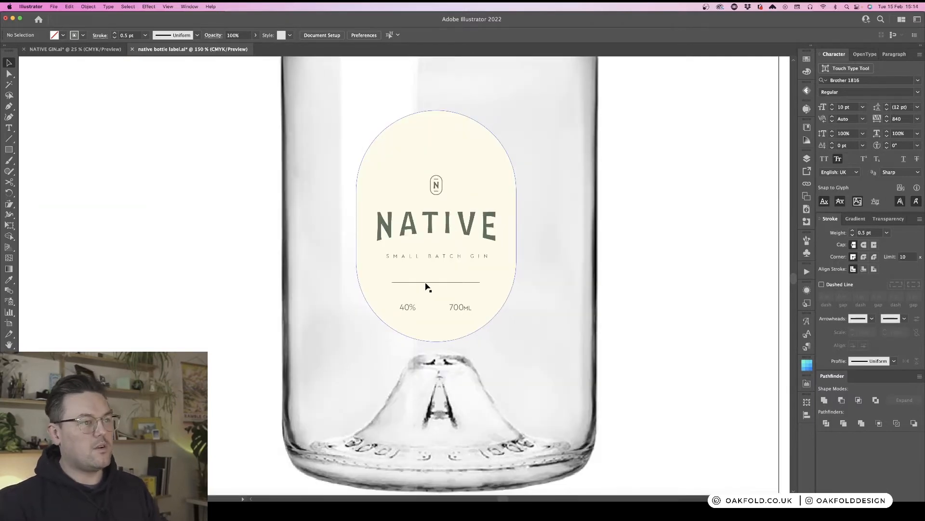
{"action": "left_click_drag", "start_coordinate": [464, 225], "coordinate": [462, 218]}
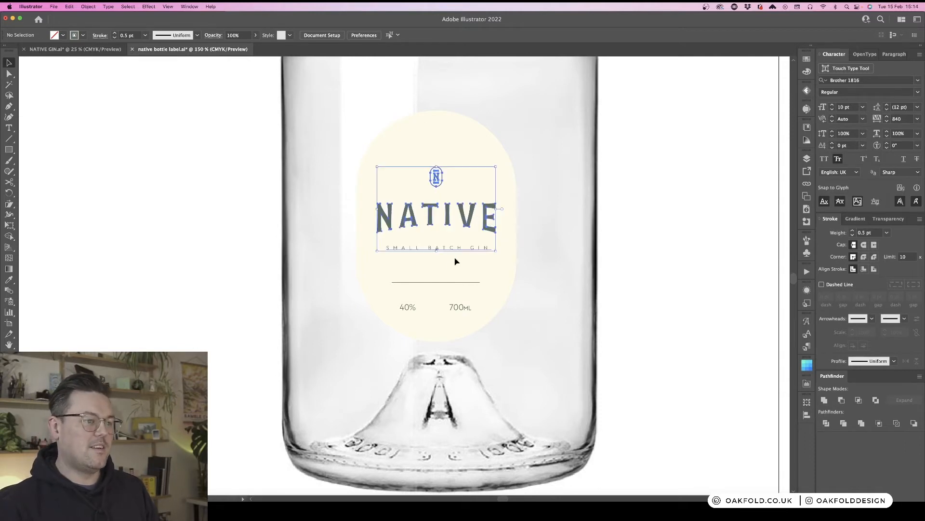
{"action": "left_click_drag", "start_coordinate": [450, 285], "coordinate": [449, 276]}
{"action": "key", "text": "super+minus"}
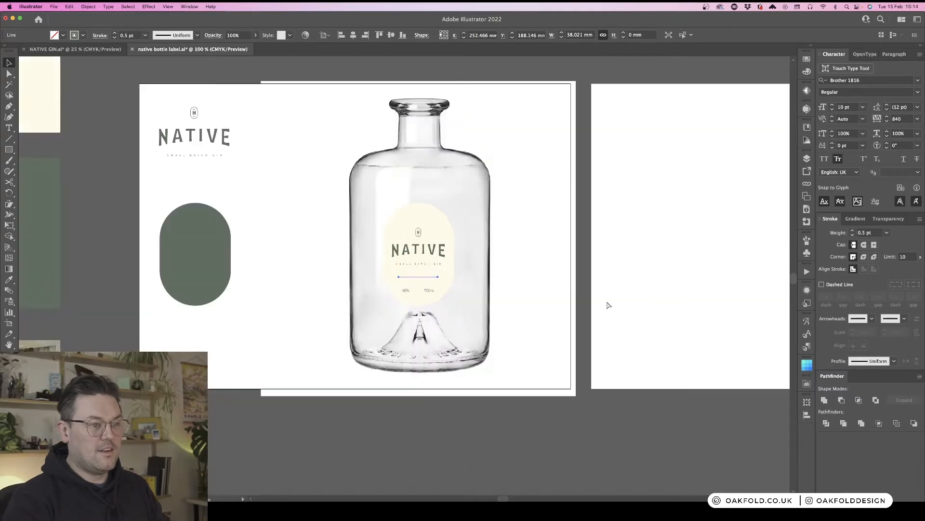
{"action": "left_click", "coordinate": [607, 301]}
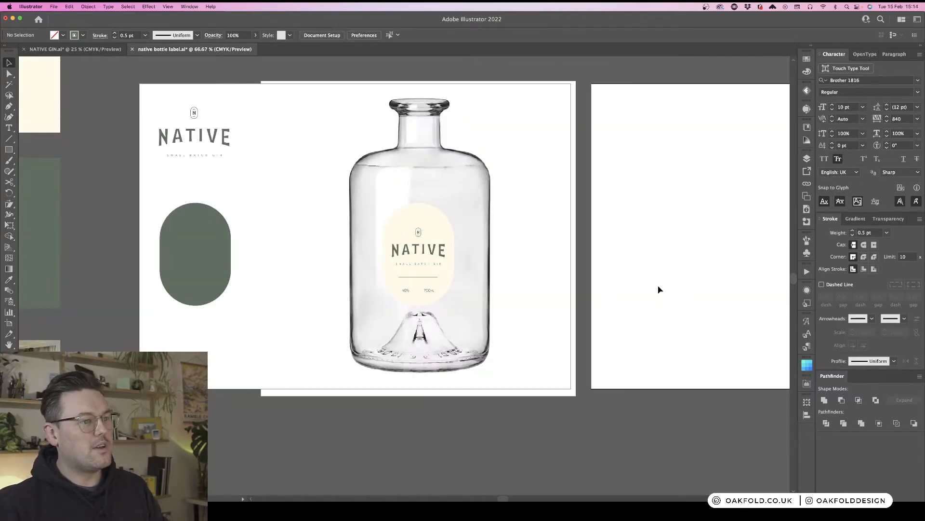
- Move the NATIVE logo group on the left artboard slightly lower
{"action": "key", "text": "super+equal"}
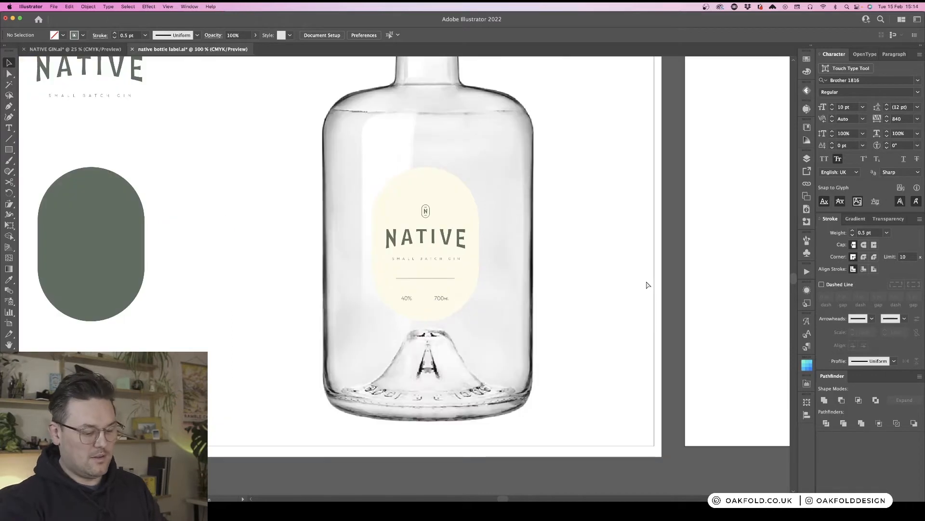
{"action": "key", "text": "super+minus"}
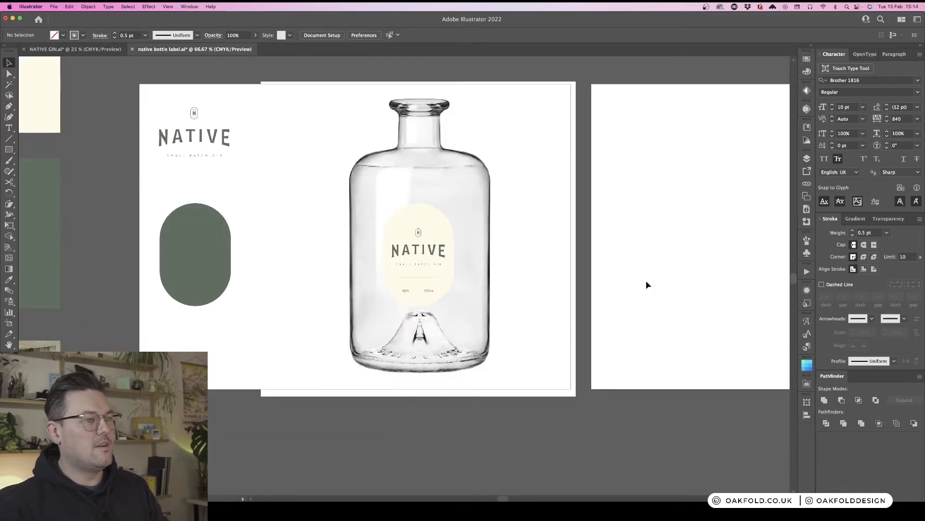
{"action": "left_click", "coordinate": [201, 143]}
{"action": "left_click_drag", "start_coordinate": [201, 144], "coordinate": [201, 165]}
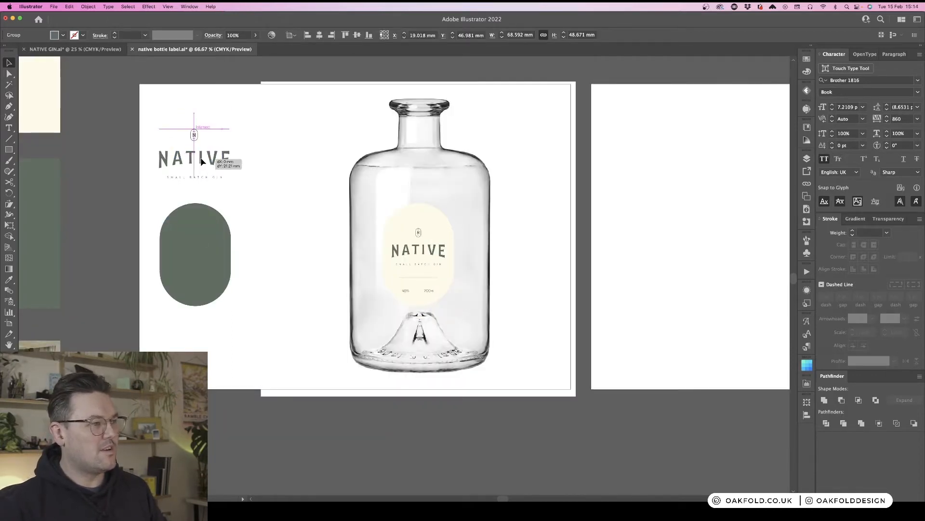
{"action": "left_click", "coordinate": [630, 198]}
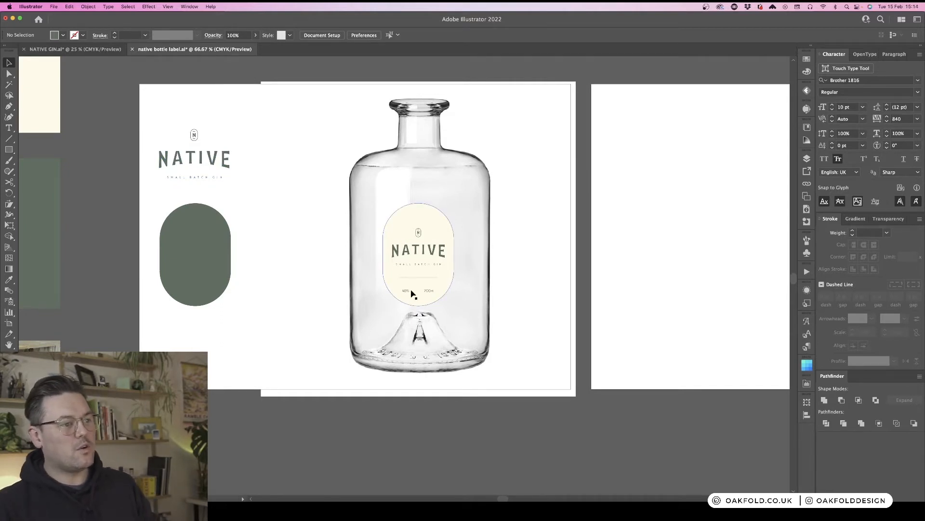
- Draw a rectangle about 196 × 152 mm over the bottle mock-up and shift it slightly left
{"action": "left_click_drag", "start_coordinate": [628, 306], "coordinate": [378, 202]}
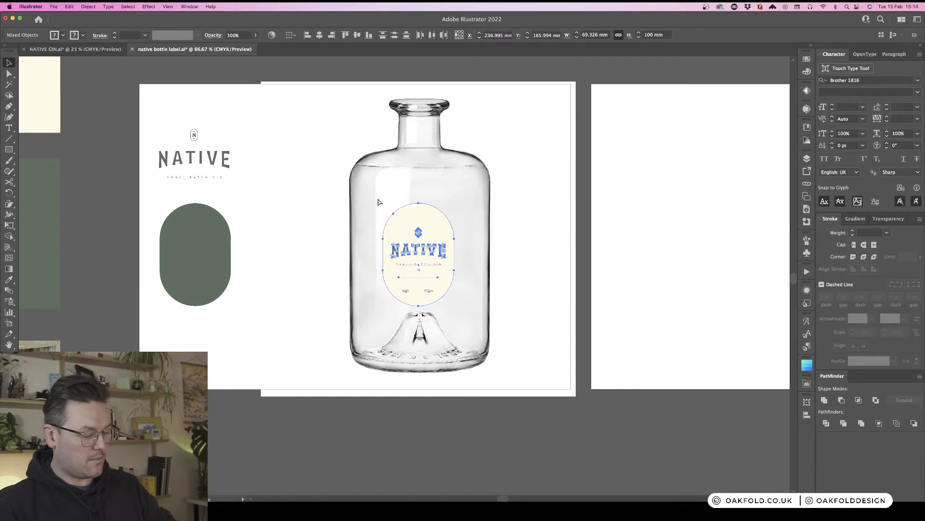
{"action": "left_click", "coordinate": [298, 234]}
{"action": "left_click", "coordinate": [419, 251]}
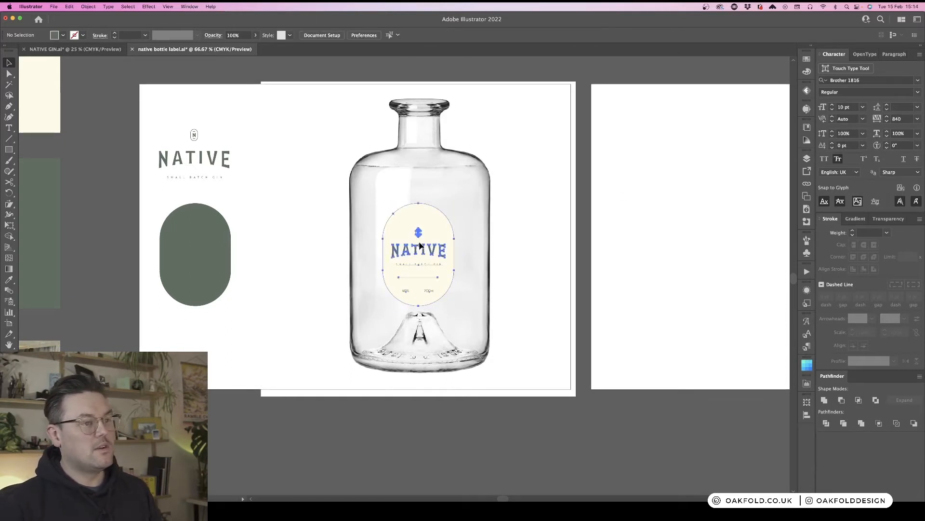
{"action": "scroll", "coordinate": [458, 293], "scroll_direction": "right", "scroll_amount": 5}
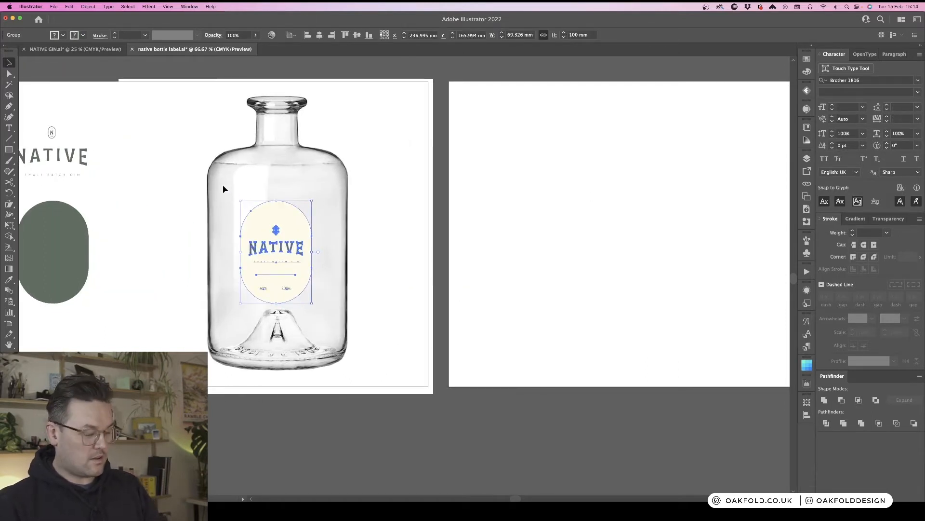
{"action": "key", "text": "m"}
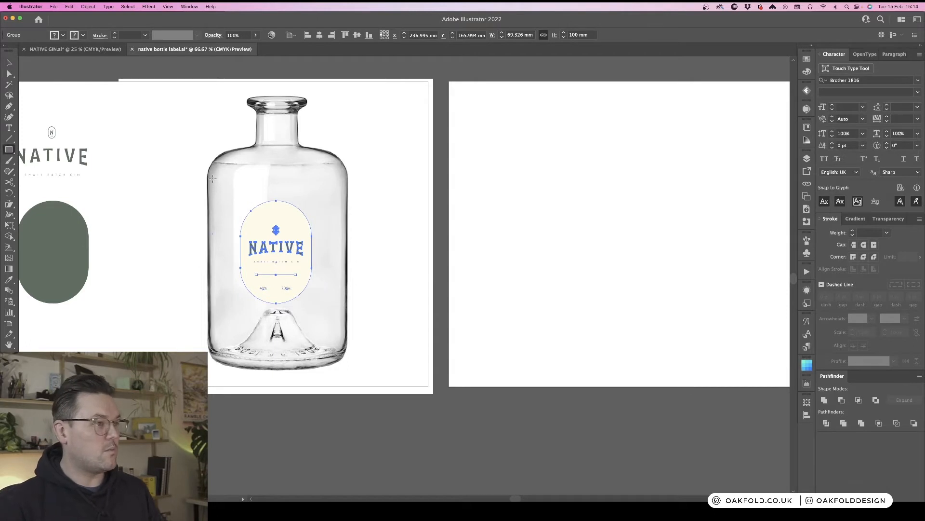
{"action": "mouse_move", "coordinate": [213, 179]}
{"action": "left_mouse_down"}
{"action": "mouse_move", "coordinate": [337, 296]}
{"action": "mouse_move", "coordinate": [345, 337]}
{"action": "mouse_move", "coordinate": [430, 331]}
{"action": "mouse_move", "coordinate": [413, 332]}
{"action": "left_mouse_up"}
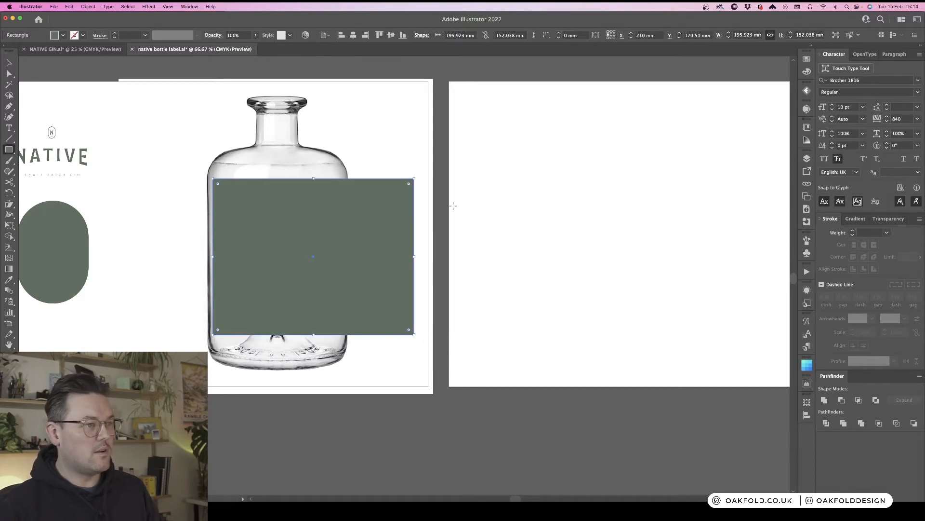
{"action": "left_click_drag", "start_coordinate": [390, 224], "coordinate": [350, 222]}
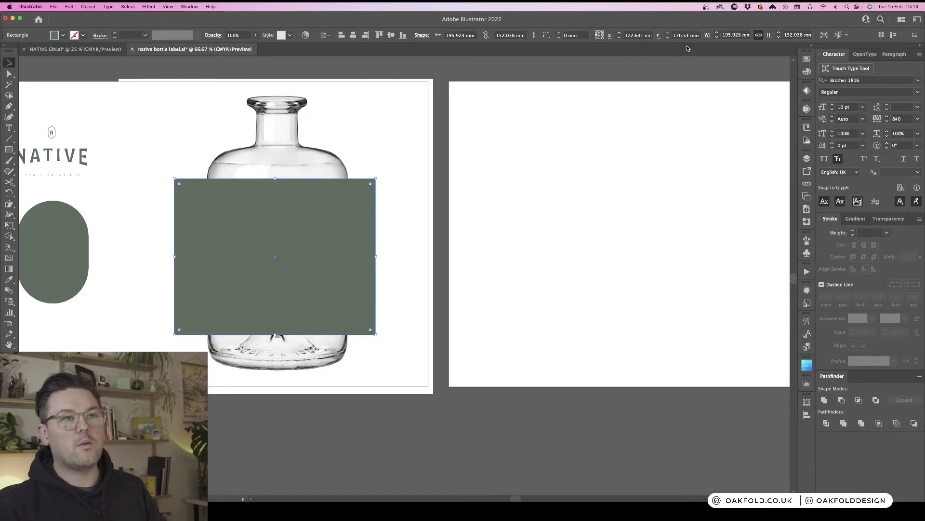
- Unlink the width and height proportions and set the rectangle to 190 mm wide and 145 mm high
{"action": "left_click", "coordinate": [737, 35]}
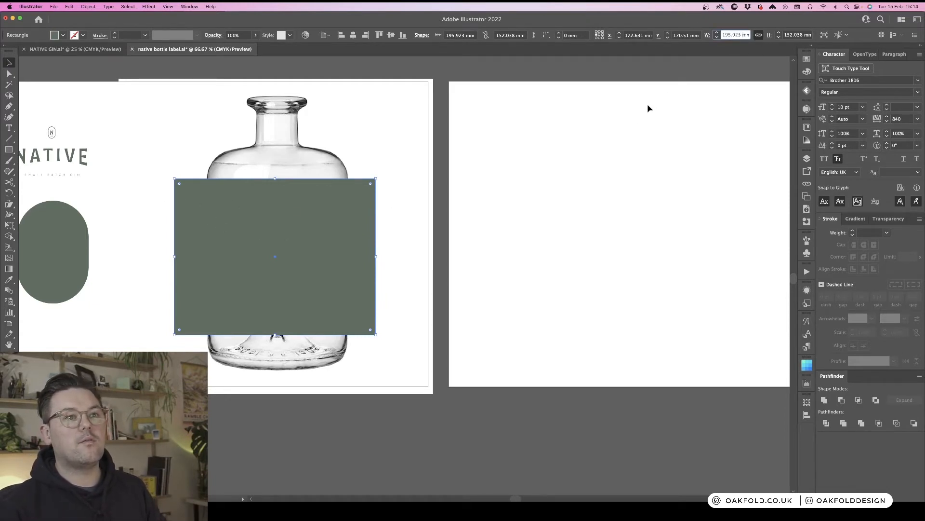
{"action": "left_click", "coordinate": [759, 35]}
{"action": "double_click", "coordinate": [739, 35]}
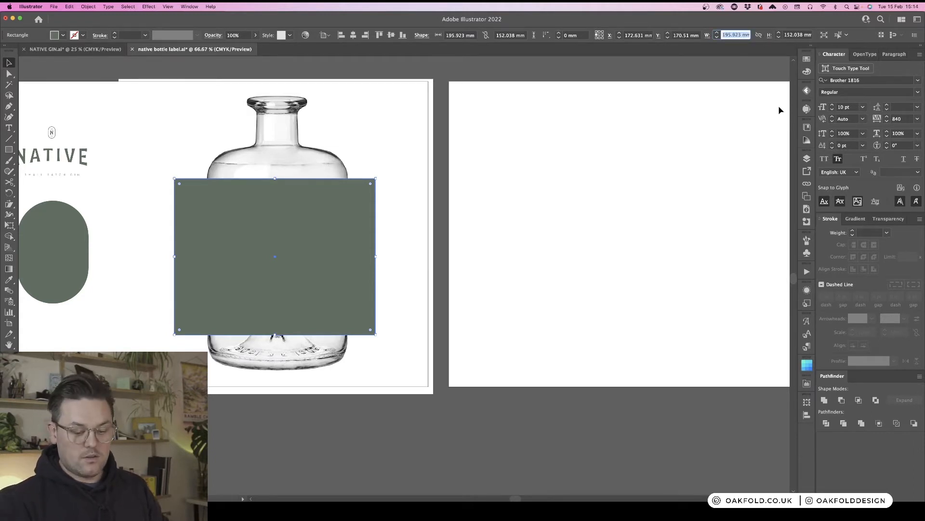
{"action": "type", "text": "190"}
{"action": "key", "text": "Tab"}
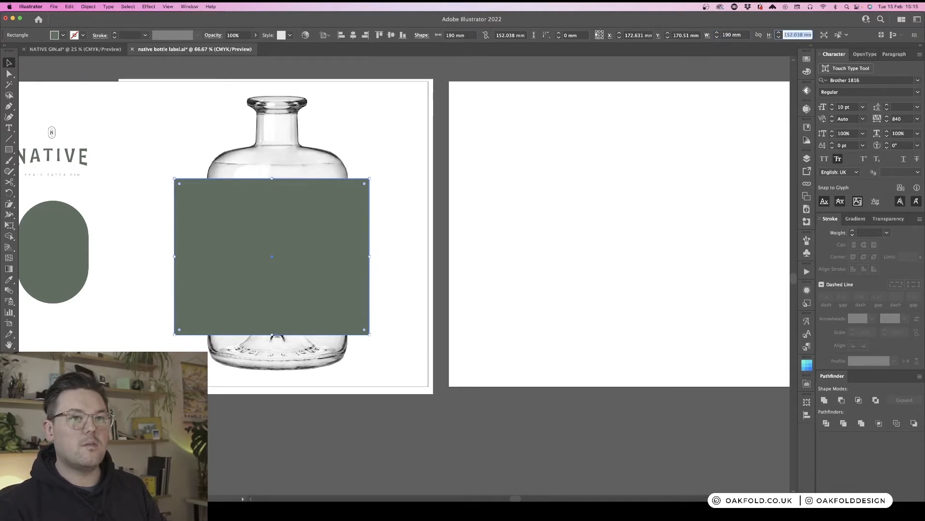
{"action": "type", "text": "1"}
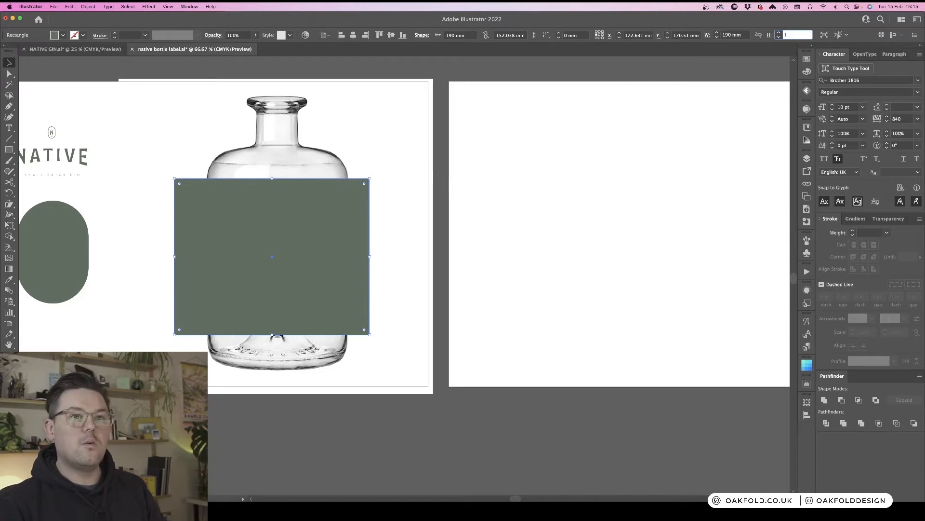
{"action": "type", "text": "45"}
{"action": "key", "text": "Return"}
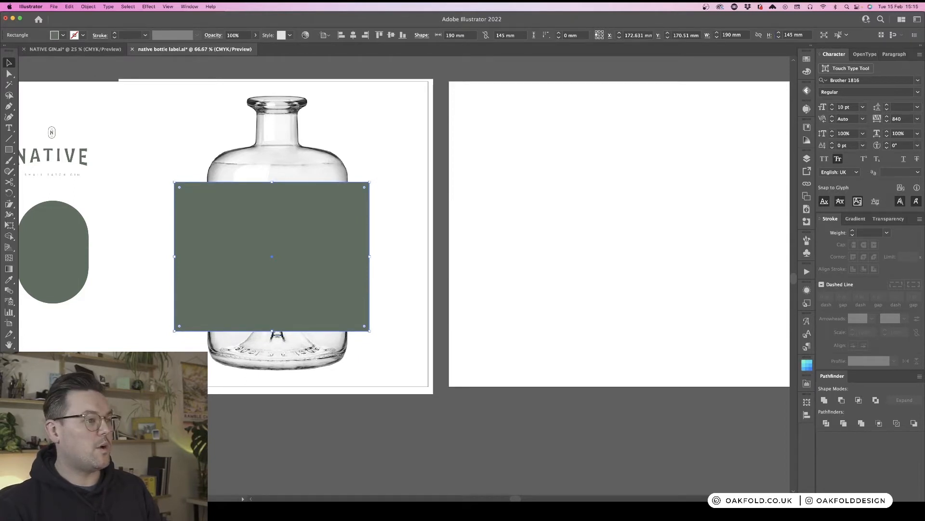
- Move the green rectangle off the bottle onto the right artboard
{"action": "left_click", "coordinate": [409, 233]}
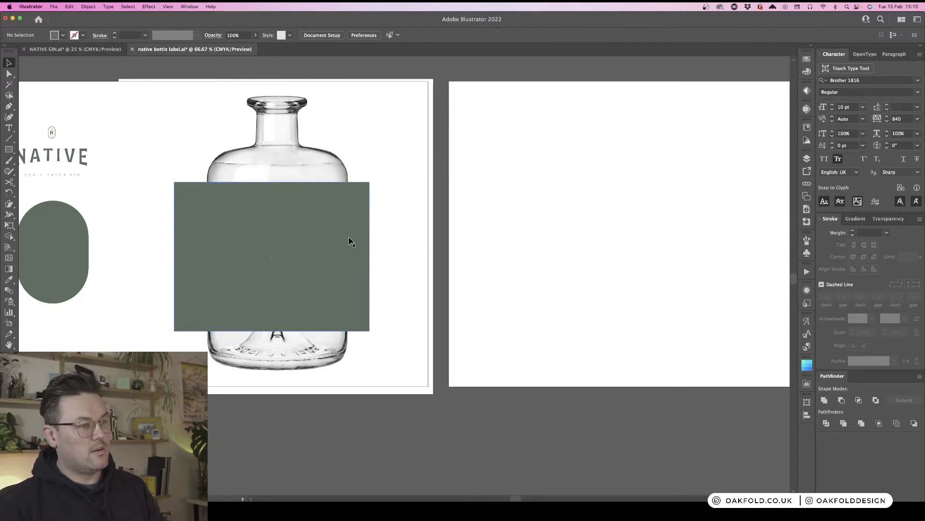
{"action": "left_click_drag", "start_coordinate": [349, 241], "coordinate": [349, 247]}
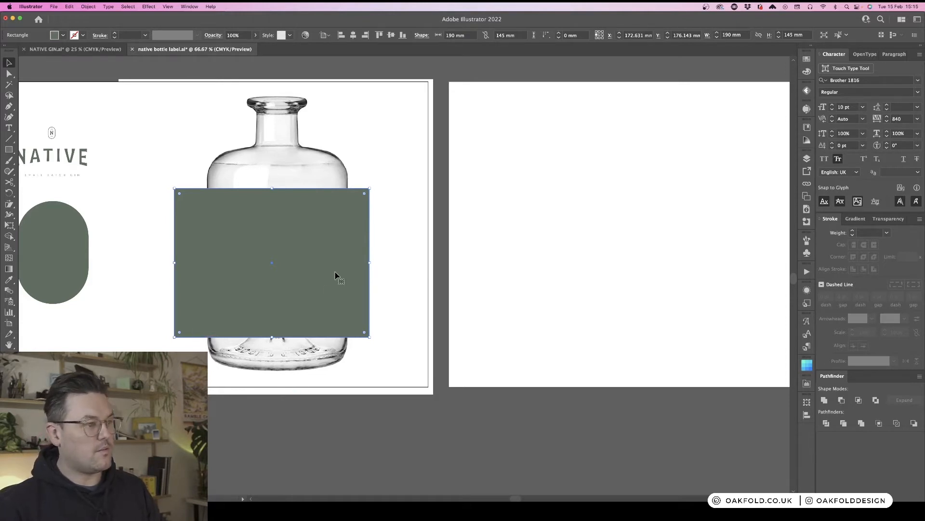
{"action": "left_click", "coordinate": [378, 237]}
{"action": "left_click", "coordinate": [226, 248]}
{"action": "left_click_drag", "start_coordinate": [225, 250], "coordinate": [541, 215]}
- Move the cream label group onto the right artboard, placing the green rectangle to its right
{"action": "scroll", "coordinate": [525, 266], "scroll_direction": "right", "scroll_amount": 3}
{"action": "left_click", "coordinate": [154, 270]}
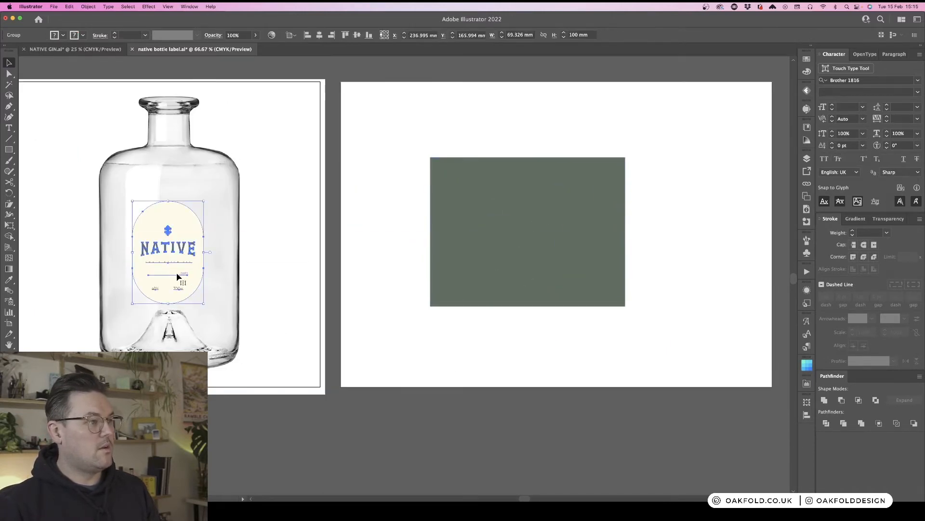
{"action": "left_click_drag", "start_coordinate": [169, 273], "coordinate": [402, 244]}
{"action": "left_click", "coordinate": [480, 237]}
{"action": "left_click_drag", "start_coordinate": [480, 236], "coordinate": [534, 234]}
- Try deleting an anchor point on the pill's upper-left curve, then undo it
{"action": "left_click", "coordinate": [420, 136]}
{"action": "key", "text": "a"}
{"action": "left_click", "coordinate": [413, 179]}
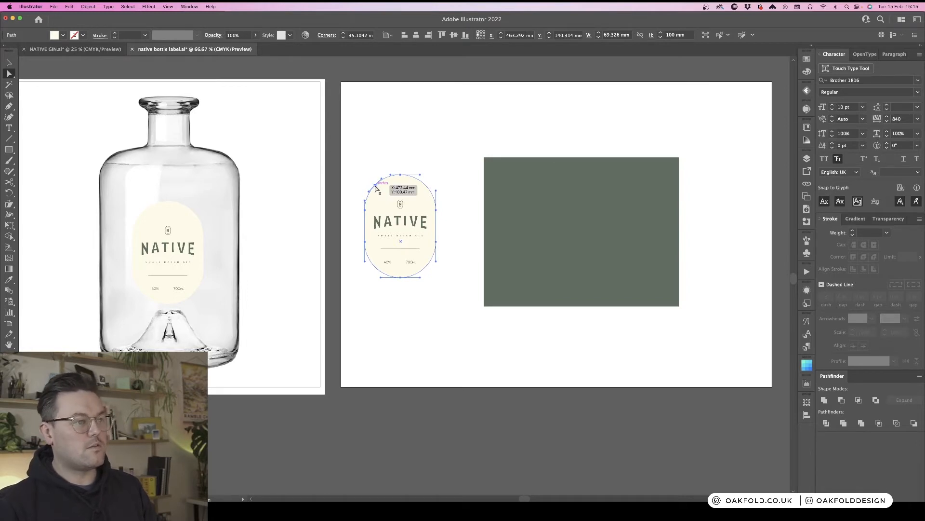
{"action": "key", "text": "super+equal"}
{"action": "key", "text": "super+equal"}
{"action": "key", "text": "super+equal"}
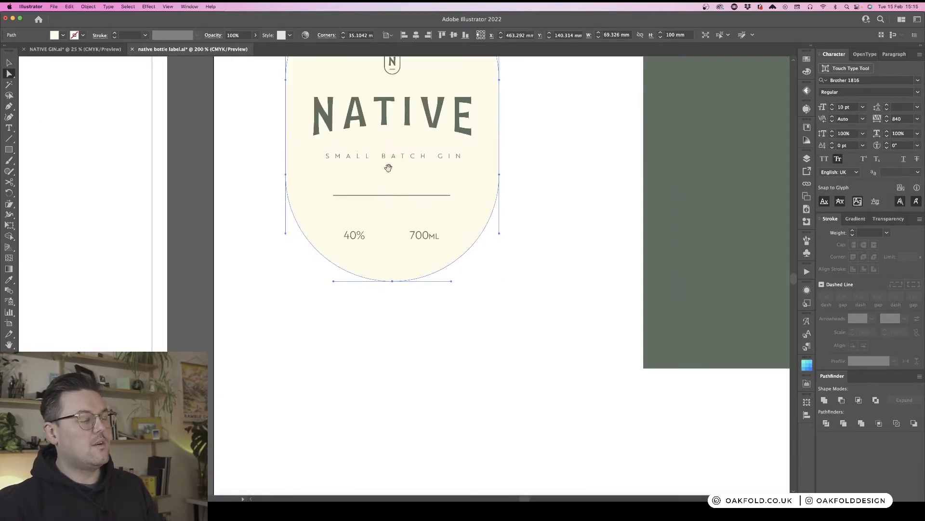
{"action": "left_click_drag", "start_coordinate": [389, 168], "coordinate": [416, 356]}
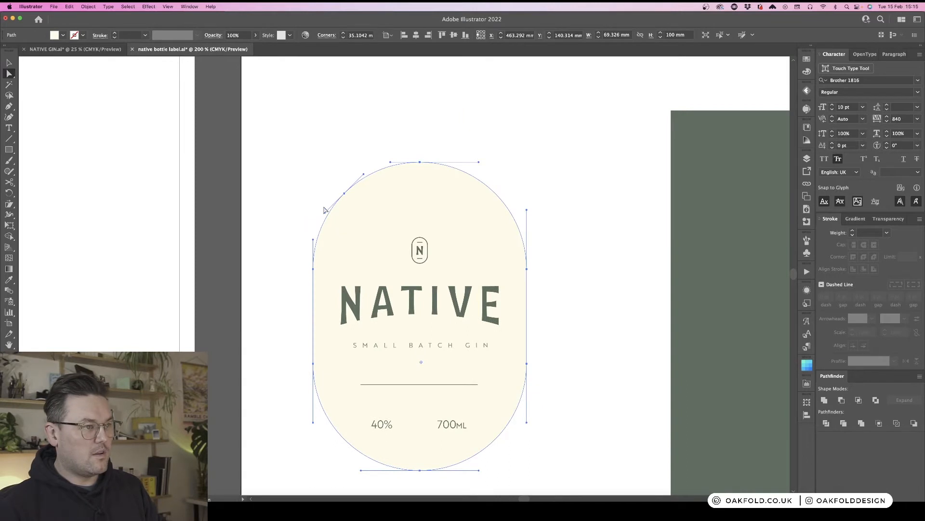
{"action": "left_click", "coordinate": [345, 195]}
{"action": "key", "text": "minus"}
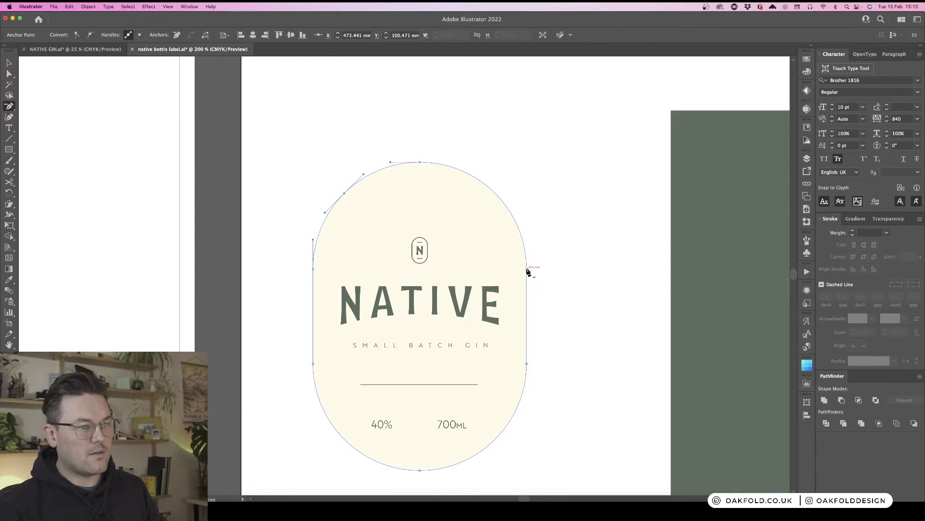
{"action": "left_click", "coordinate": [344, 194]}
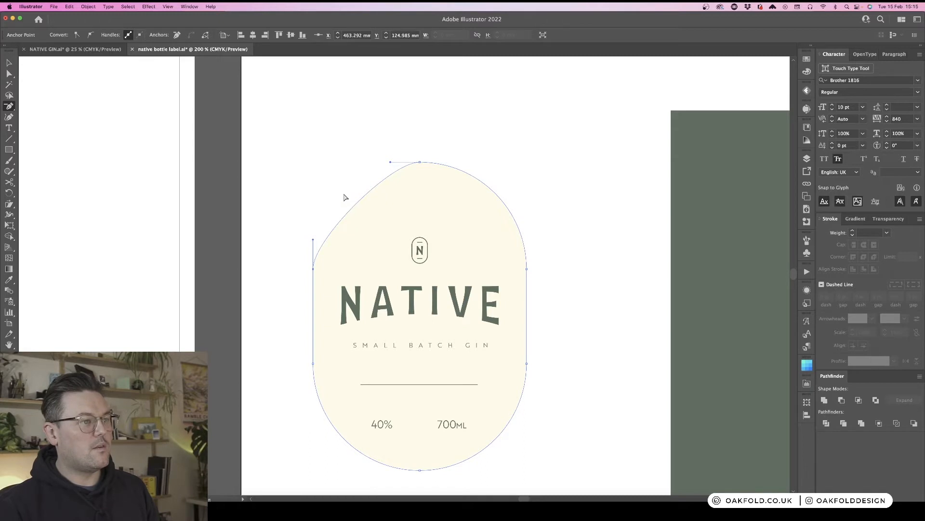
{"action": "key", "text": "super+z"}
- Extend the right artboard's width to the right with the Artboard tool
{"action": "key", "text": "super+minus"}
{"action": "key", "text": "super+minus"}
{"action": "key", "text": "super+minus"}
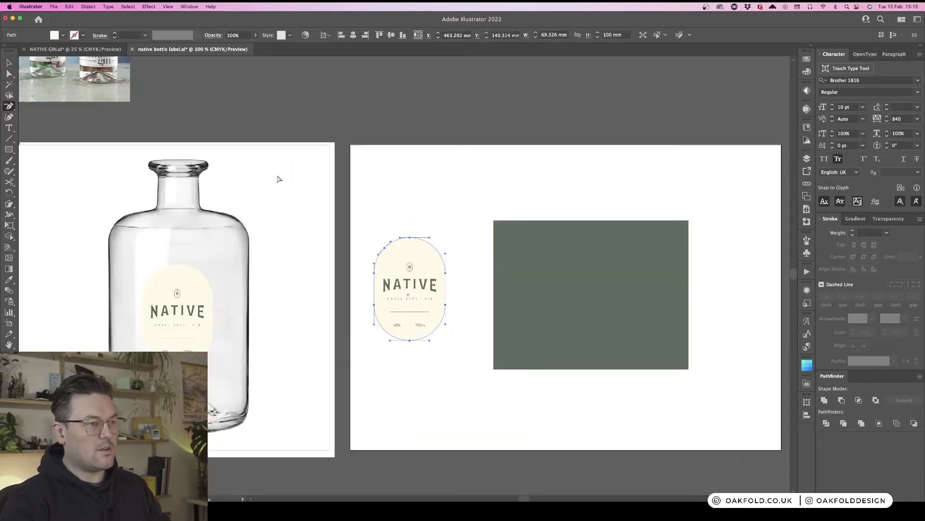
{"action": "key", "text": "v"}
{"action": "left_click", "coordinate": [279, 179]}
{"action": "scroll", "coordinate": [417, 192], "scroll_direction": "right", "scroll_amount": 5}
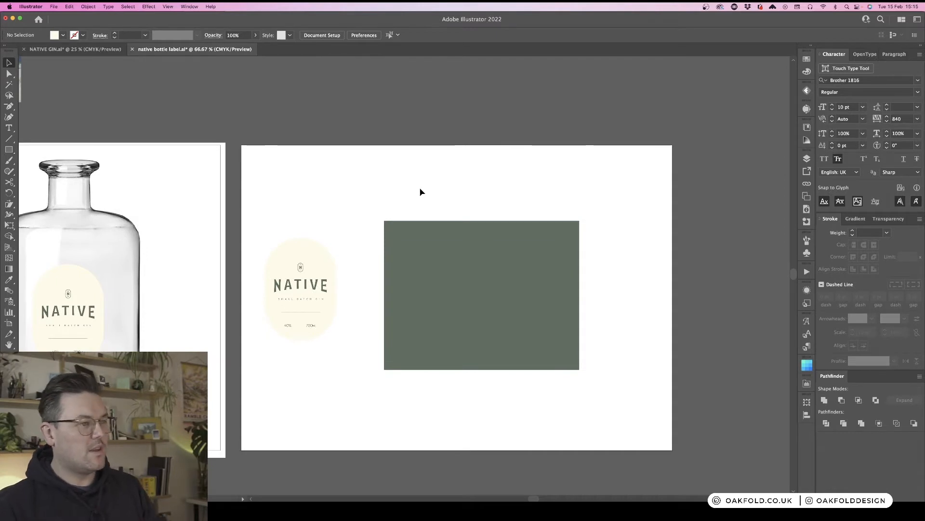
{"action": "key", "text": "super+plus"}
{"action": "left_click", "coordinate": [456, 225]}
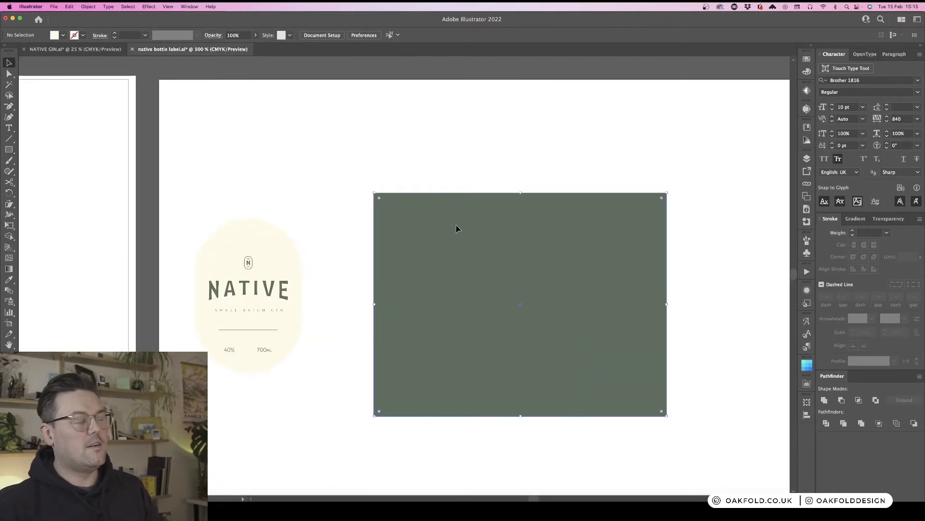
{"action": "scroll", "coordinate": [457, 227], "scroll_direction": "right", "scroll_amount": 4}
{"action": "left_click", "coordinate": [670, 217]}
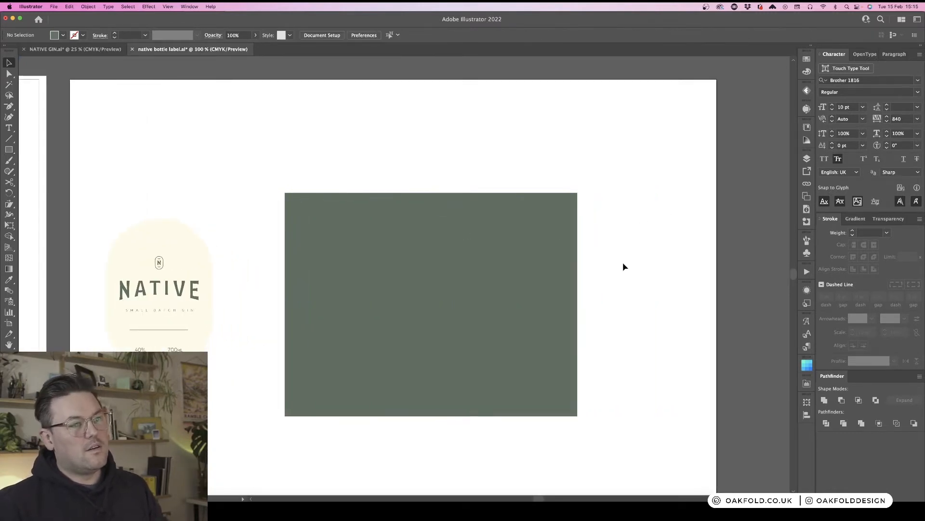
{"action": "left_click", "coordinate": [437, 262]}
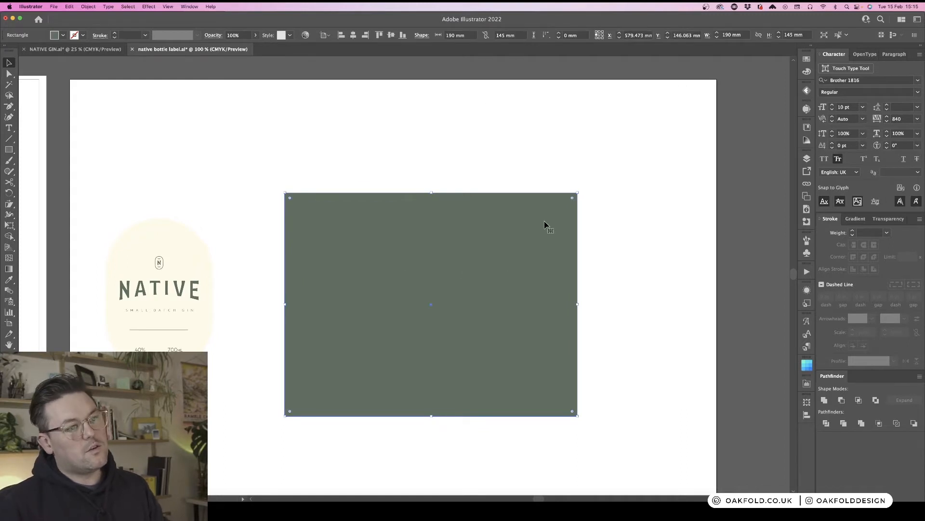
{"action": "key", "text": "super+minus"}
{"action": "key", "text": "super+minus"}
{"action": "key", "text": "super+minus"}
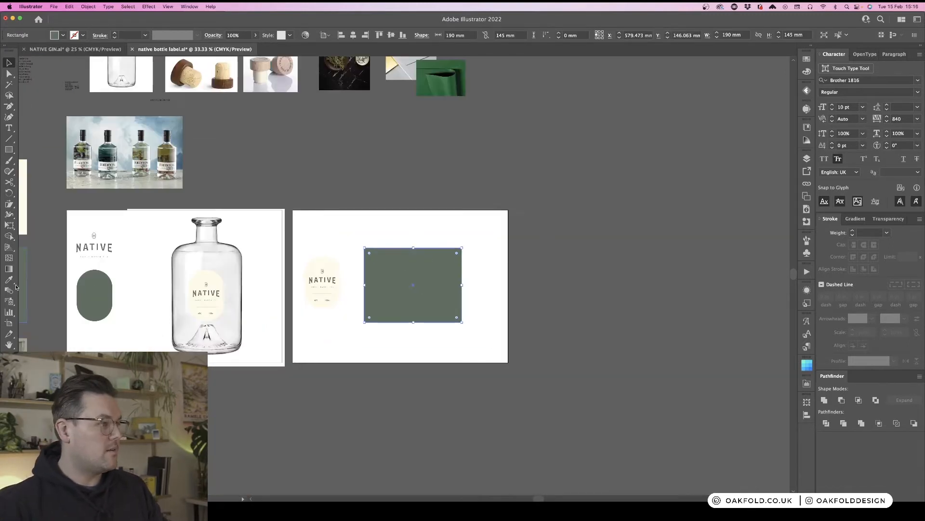
{"action": "left_click", "coordinate": [9, 323]}
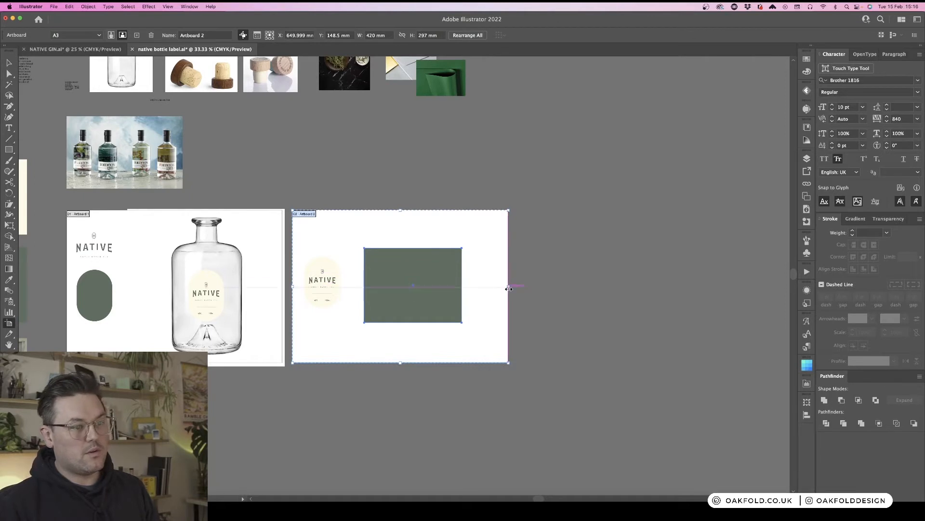
{"action": "left_click_drag", "start_coordinate": [509, 288], "coordinate": [680, 287]}
{"action": "key", "text": "v"}
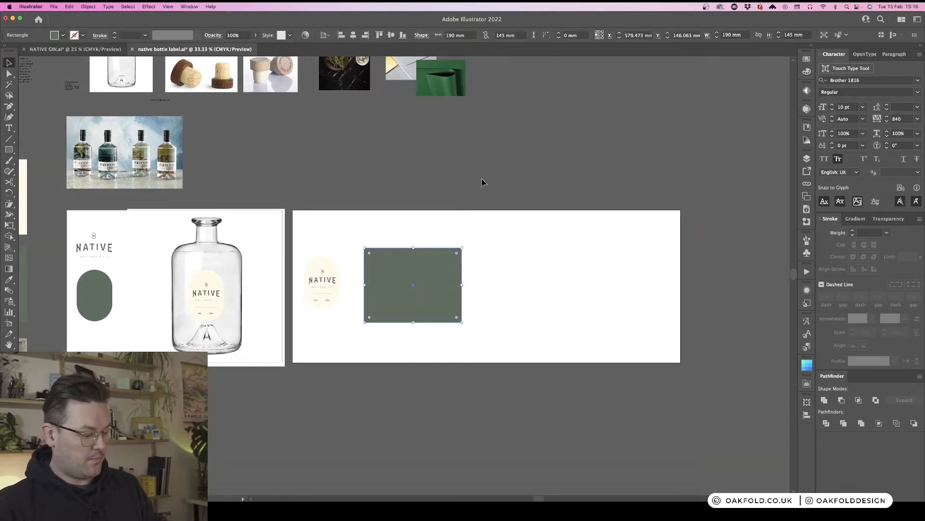
{"action": "left_click", "coordinate": [471, 172]}
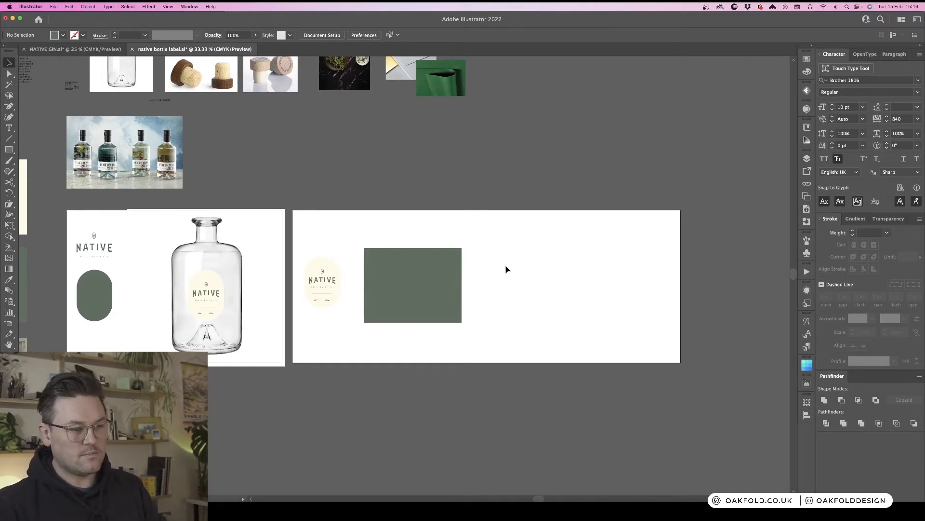
- Duplicate the green rectangle to the right of the original on the same artboard
{"action": "left_click", "coordinate": [440, 278]}
{"action": "left_click", "coordinate": [521, 268]}
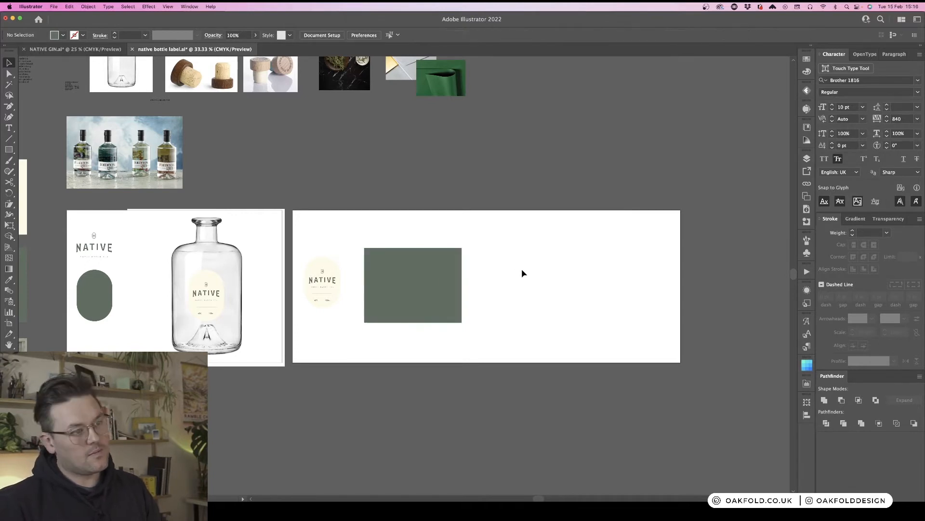
{"action": "left_click", "coordinate": [402, 290]}
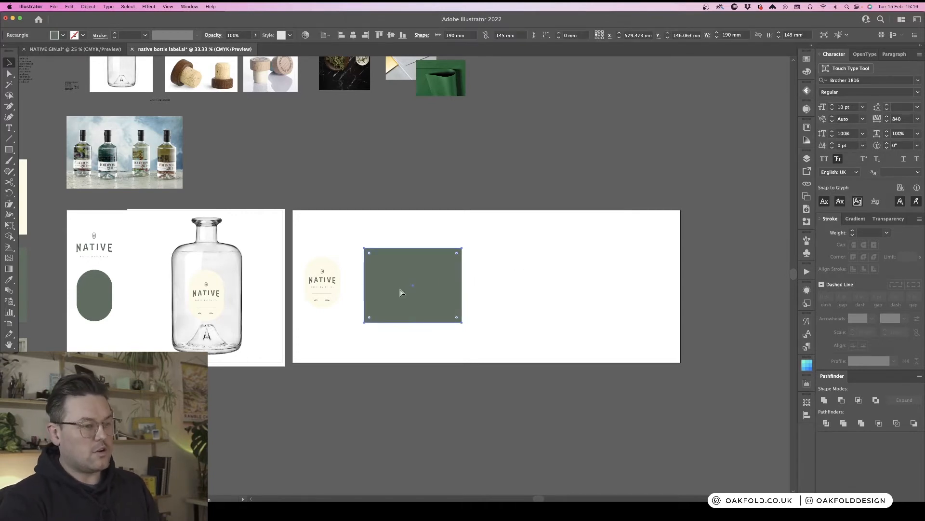
{"action": "left_click_drag", "start_coordinate": [397, 284], "coordinate": [509, 284]}
{"action": "left_click", "coordinate": [462, 241]}
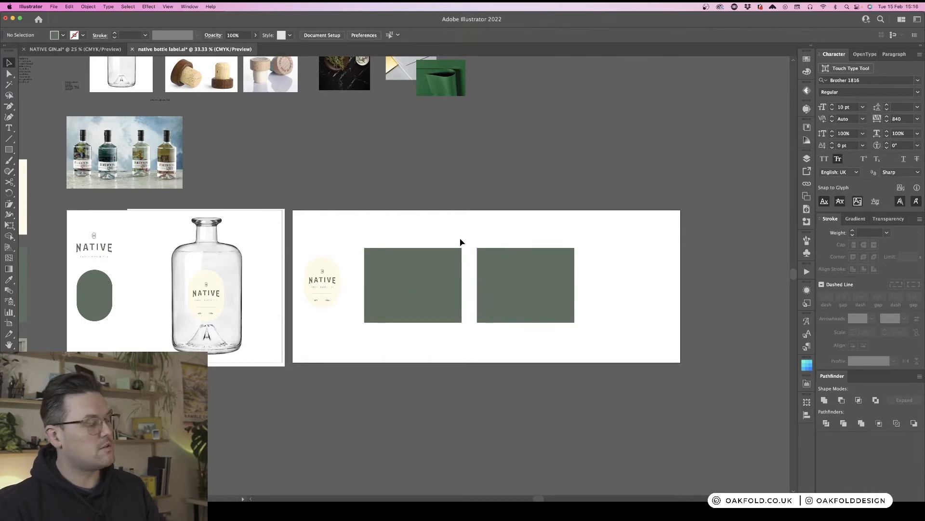
- Flow the gin description text from the pasteboard frame into a larger text frame above the artboards
{"action": "scroll", "coordinate": [472, 236], "scroll_direction": "up", "scroll_amount": 3}
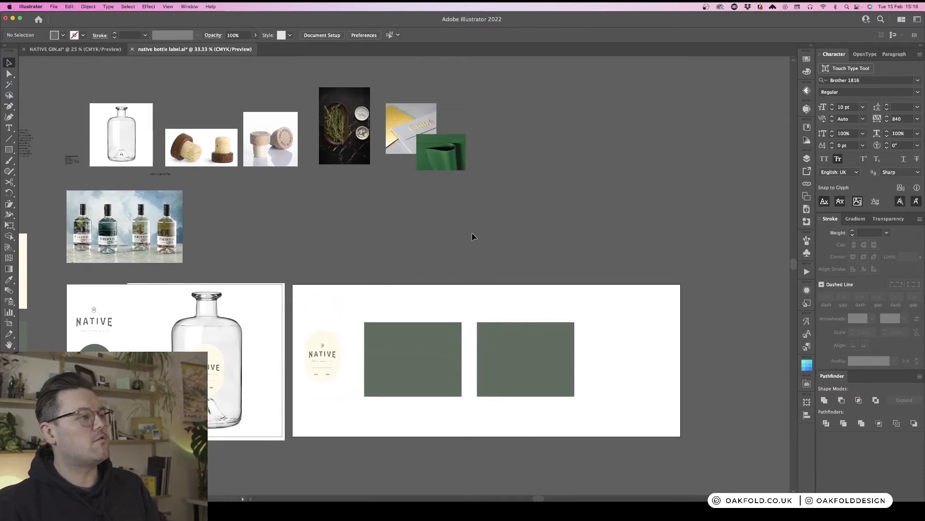
{"action": "scroll", "coordinate": [472, 236], "scroll_direction": "left", "scroll_amount": 4}
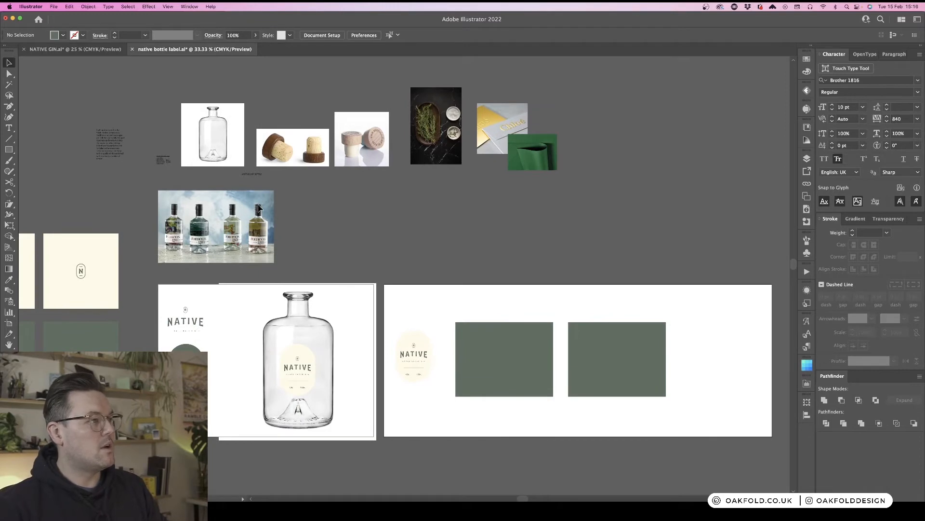
{"action": "left_click", "coordinate": [110, 145]}
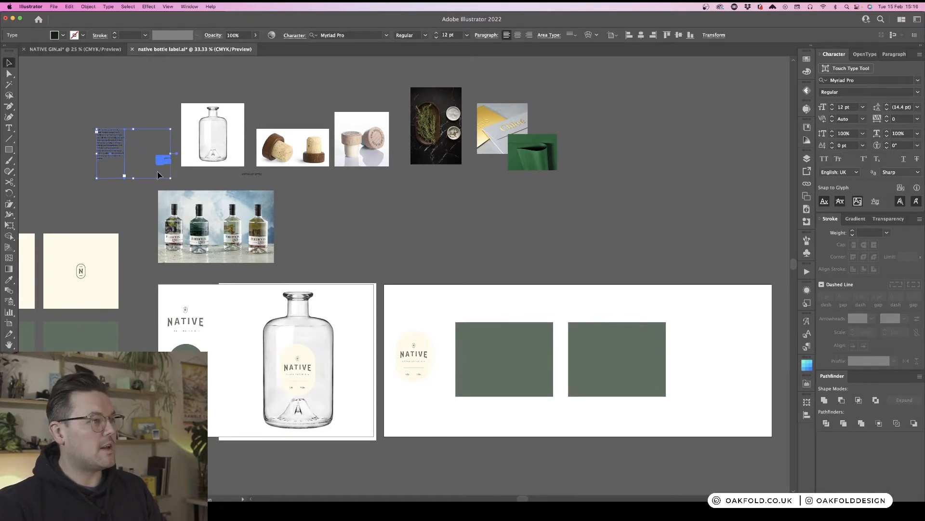
{"action": "left_click", "coordinate": [162, 163], "text": "shift"}
{"action": "left_click_drag", "start_coordinate": [162, 164], "coordinate": [562, 258]}
{"action": "left_click", "coordinate": [562, 257]}
{"action": "key", "text": "super+1"}
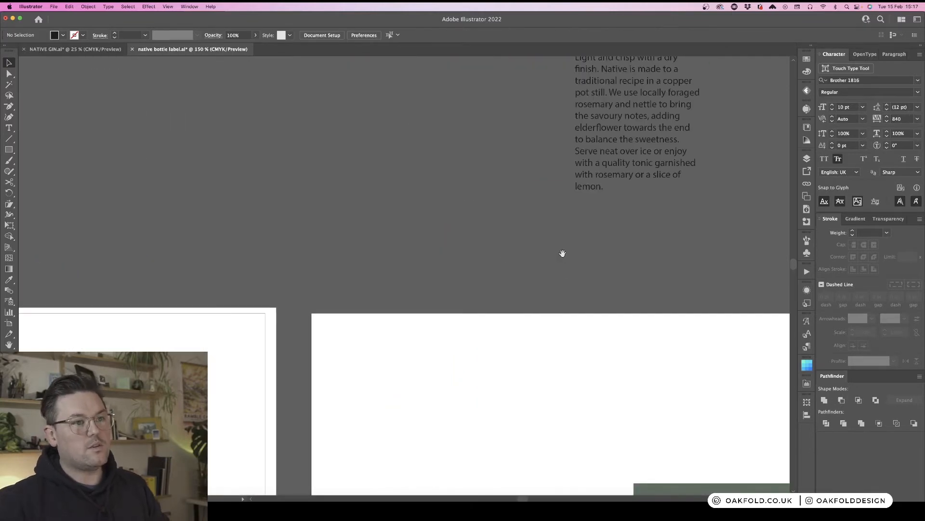
- Move the gin description text frame onto the left green rectangle on the right artboard
{"action": "left_click_drag", "start_coordinate": [663, 176], "coordinate": [344, 250]}
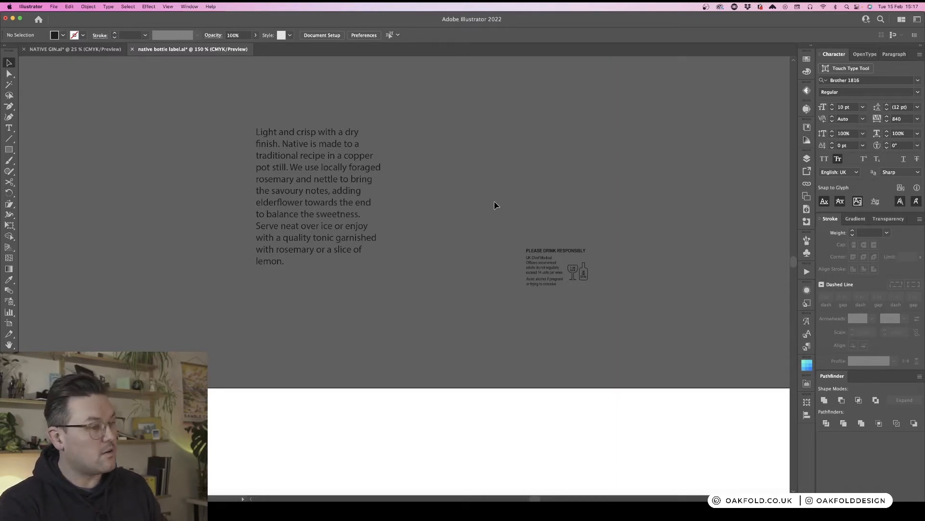
{"action": "key", "text": "super+minus"}
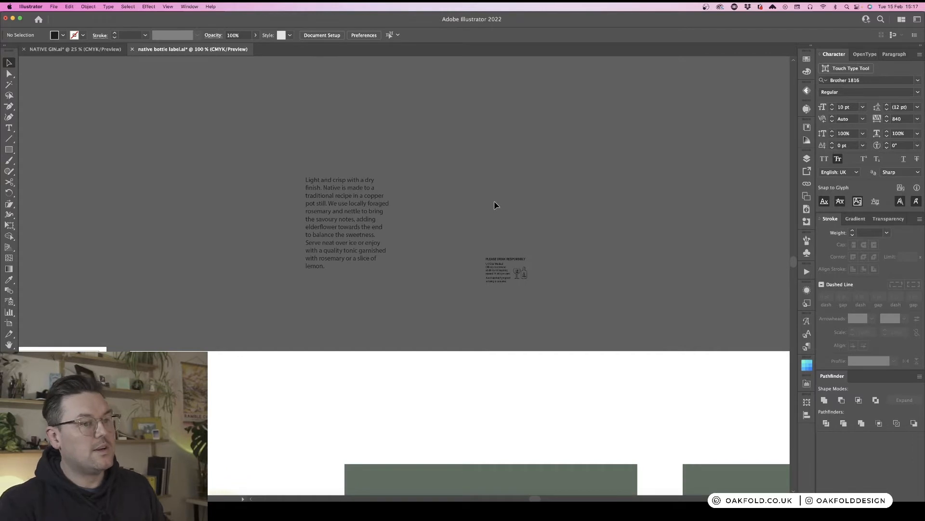
{"action": "scroll", "coordinate": [512, 202], "scroll_direction": "right", "scroll_amount": 5}
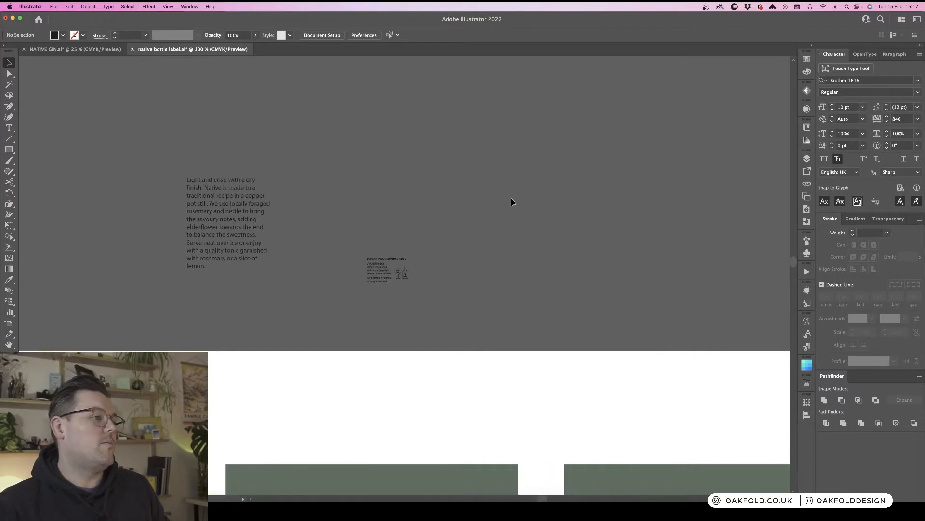
{"action": "scroll", "coordinate": [512, 202], "scroll_direction": "down", "scroll_amount": 5}
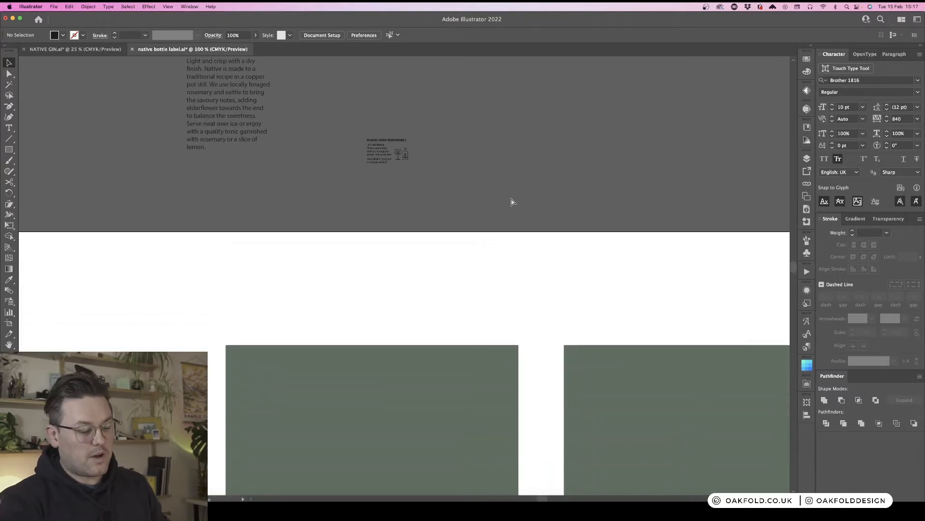
{"action": "key", "text": "super+minus"}
{"action": "scroll", "coordinate": [510, 193], "scroll_direction": "down", "scroll_amount": 2}
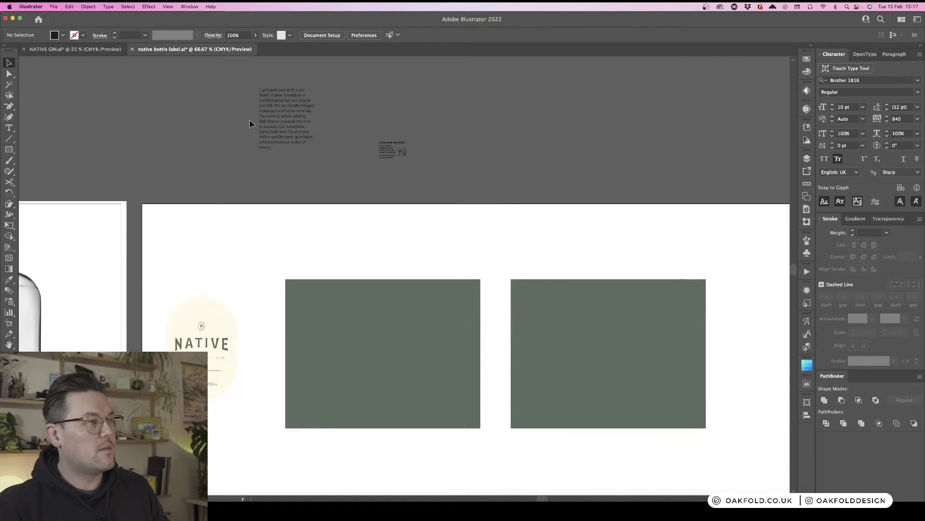
{"action": "left_click", "coordinate": [263, 123]}
{"action": "left_click_drag", "start_coordinate": [293, 125], "coordinate": [350, 317]}
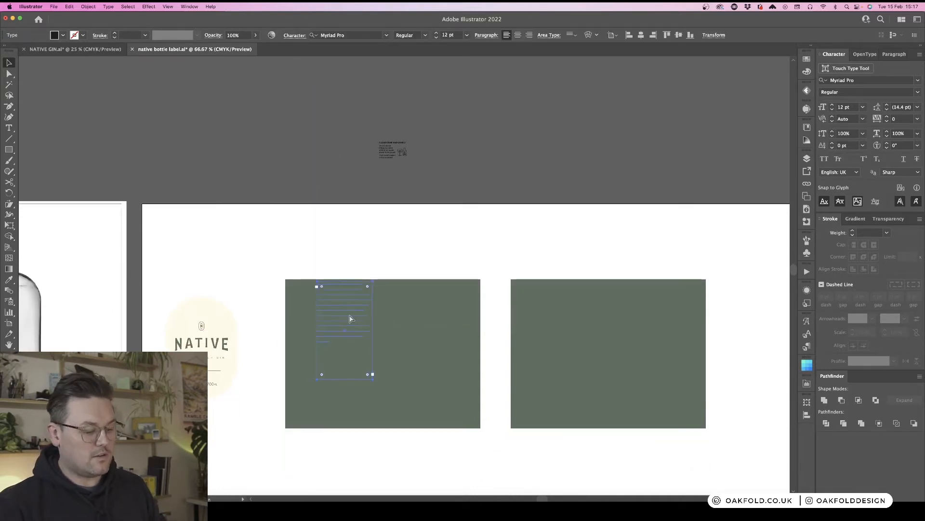
{"action": "left_click", "coordinate": [403, 234]}
- Nudge the description text frame lower on the rectangle and widen it slightly
{"action": "scroll", "coordinate": [393, 251], "scroll_direction": "down", "scroll_amount": 2}
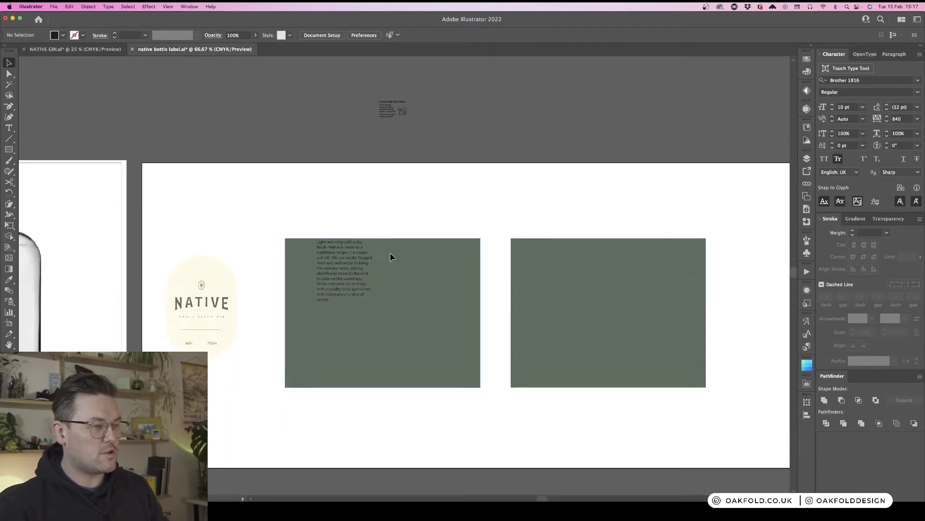
{"action": "left_click_drag", "start_coordinate": [342, 261], "coordinate": [333, 291]}
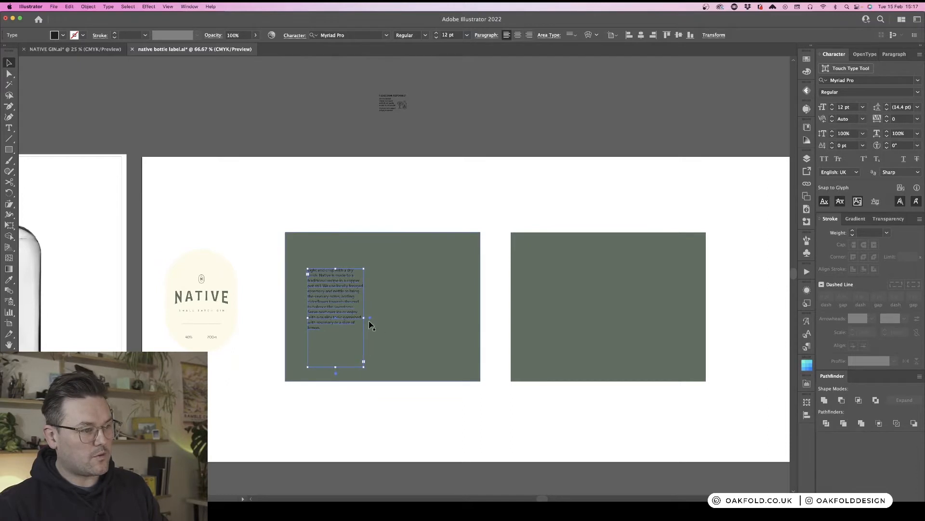
{"action": "left_click_drag", "start_coordinate": [379, 320], "coordinate": [383, 321]}
{"action": "left_click", "coordinate": [410, 200]}
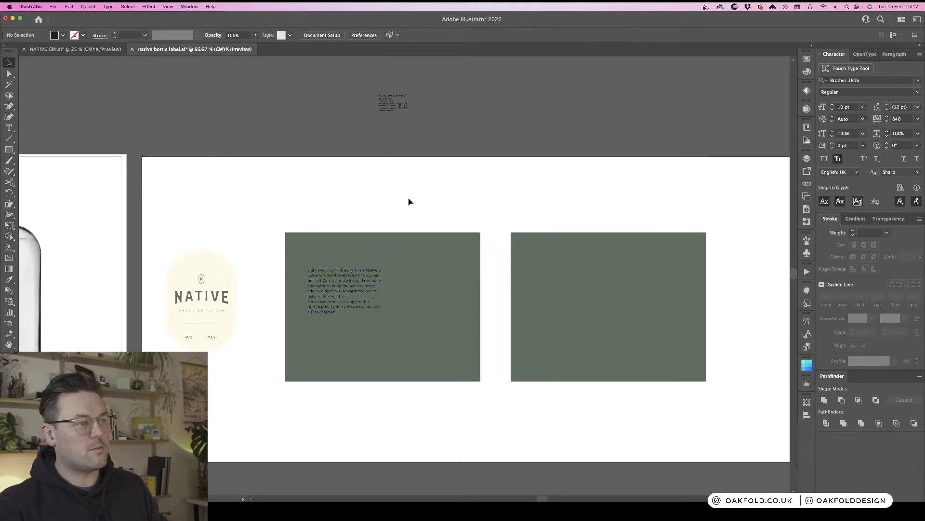
- Select all the description text and pick up the label's small text style (Brother 1816 Book, 10 pt) with the Eyedropper
{"action": "left_click", "coordinate": [347, 301]}
{"action": "double_click", "coordinate": [345, 302]}
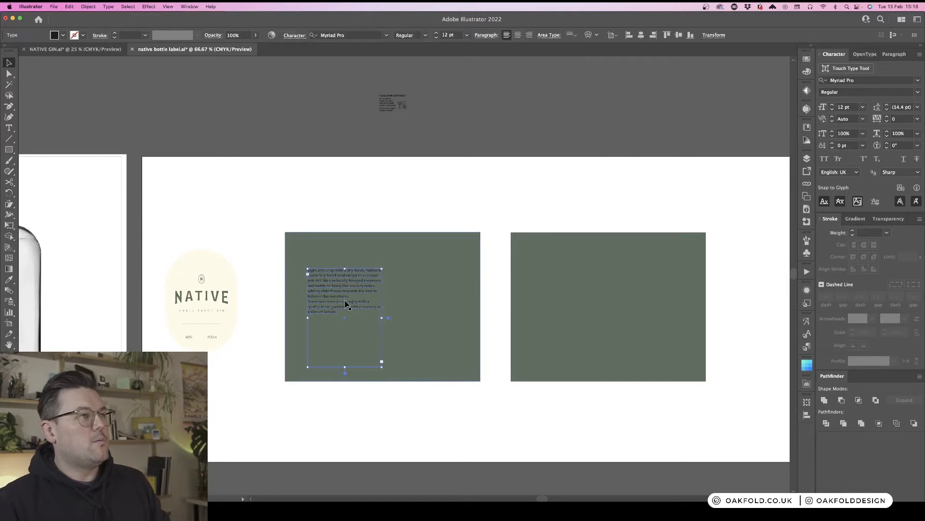
{"action": "triple_click", "coordinate": [349, 290]}
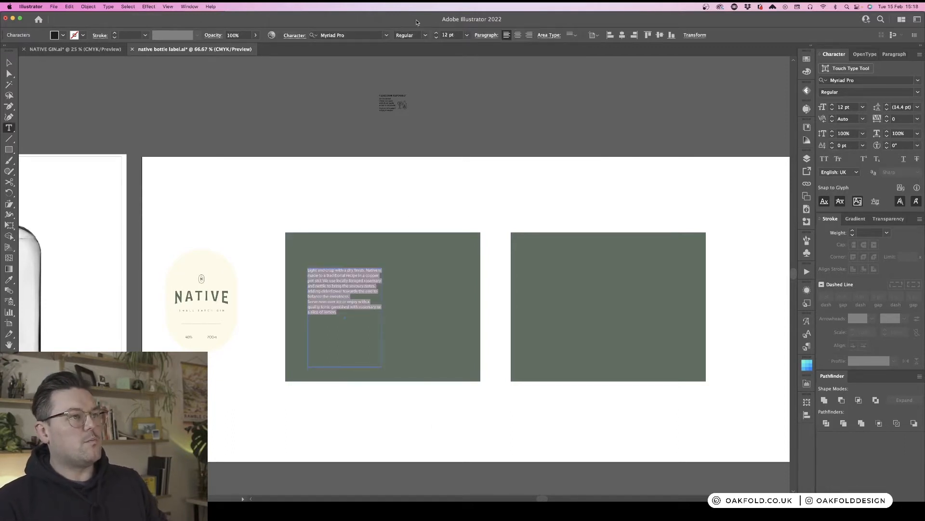
{"action": "left_click", "coordinate": [371, 35]}
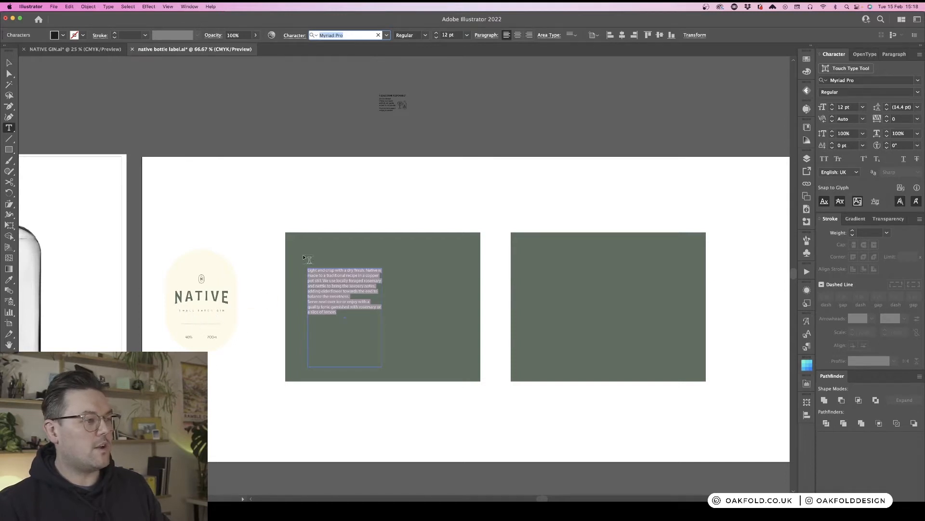
{"action": "left_click", "coordinate": [8, 279]}
{"action": "left_click", "coordinate": [212, 334]}
{"action": "left_click", "coordinate": [210, 336]}
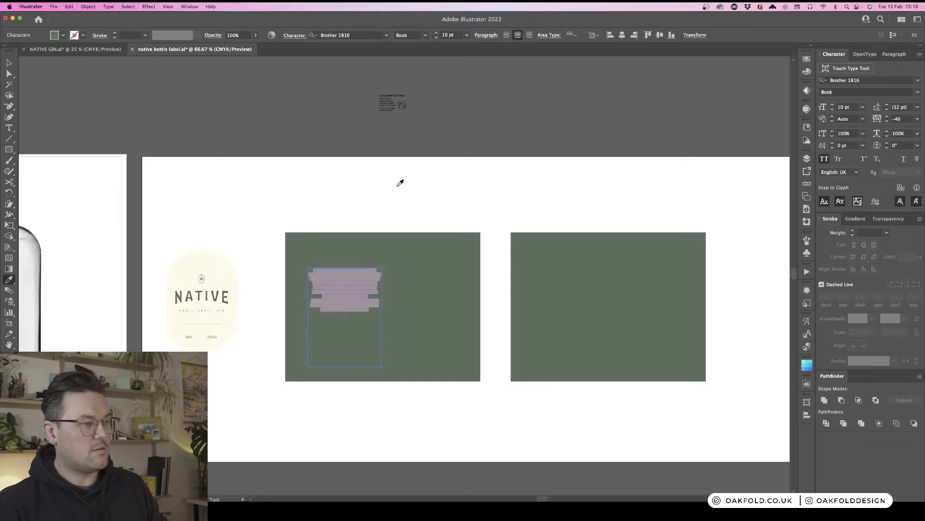
- Colour the description text White and turn off All Caps
{"action": "left_click", "coordinate": [807, 59]}
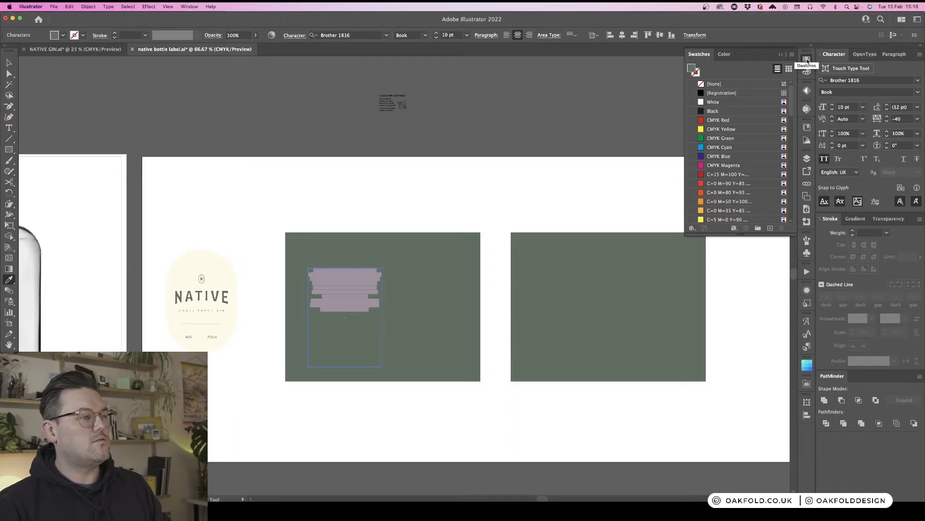
{"action": "left_click", "coordinate": [727, 103]}
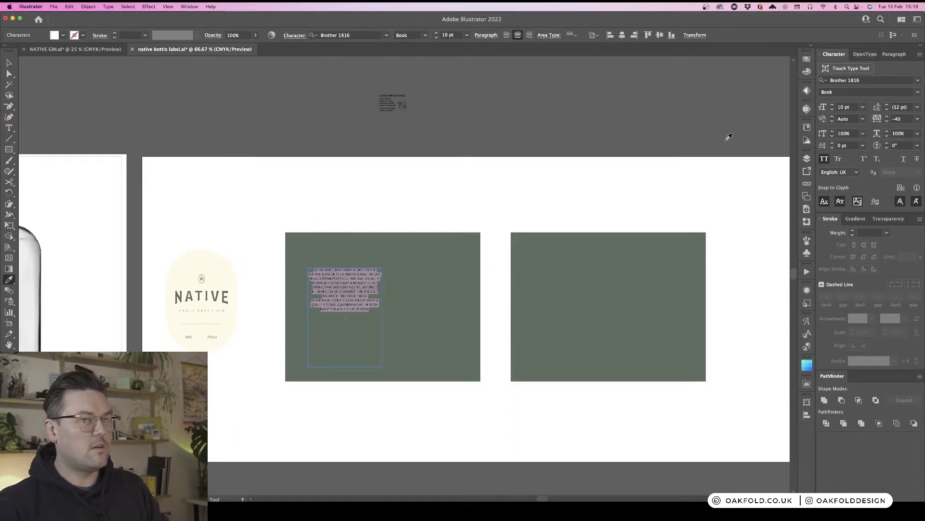
{"action": "left_click", "coordinate": [822, 159]}
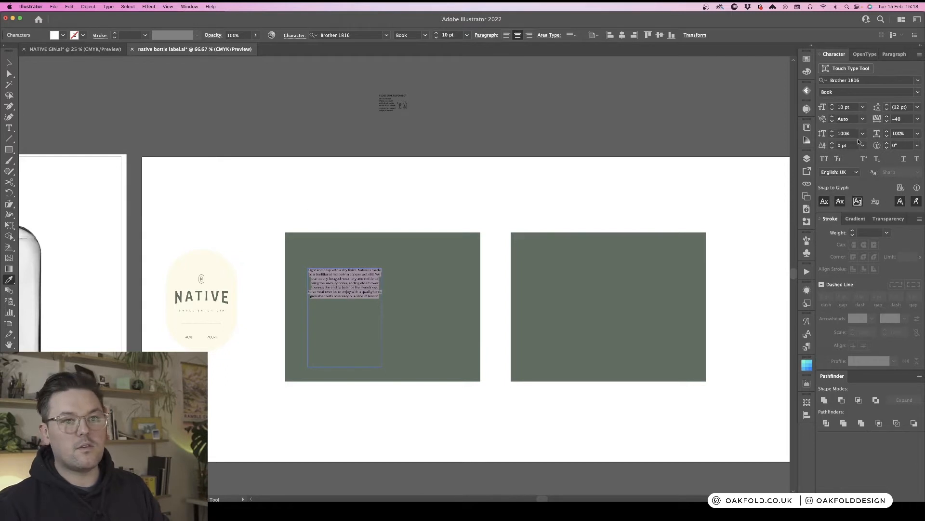
{"action": "left_click", "coordinate": [9, 64]}
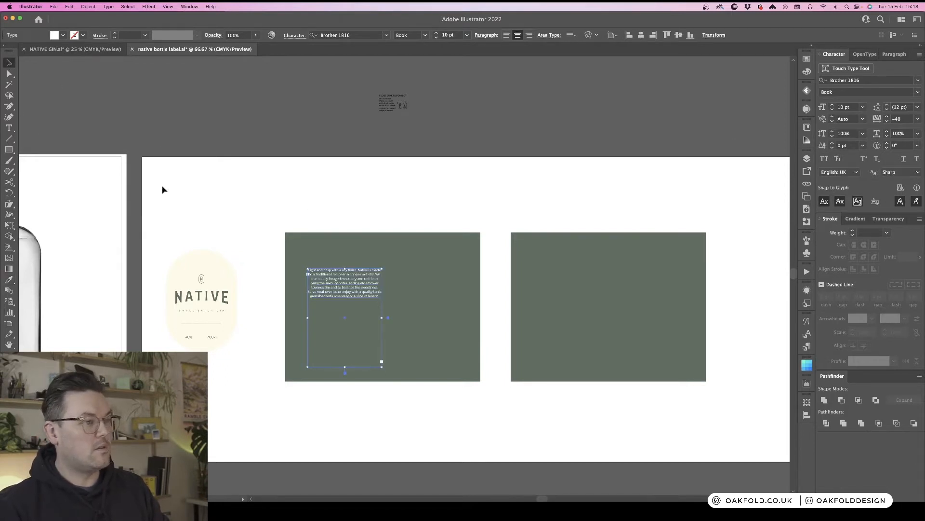
{"action": "left_click", "coordinate": [344, 183]}
{"action": "key", "text": "super+equal"}
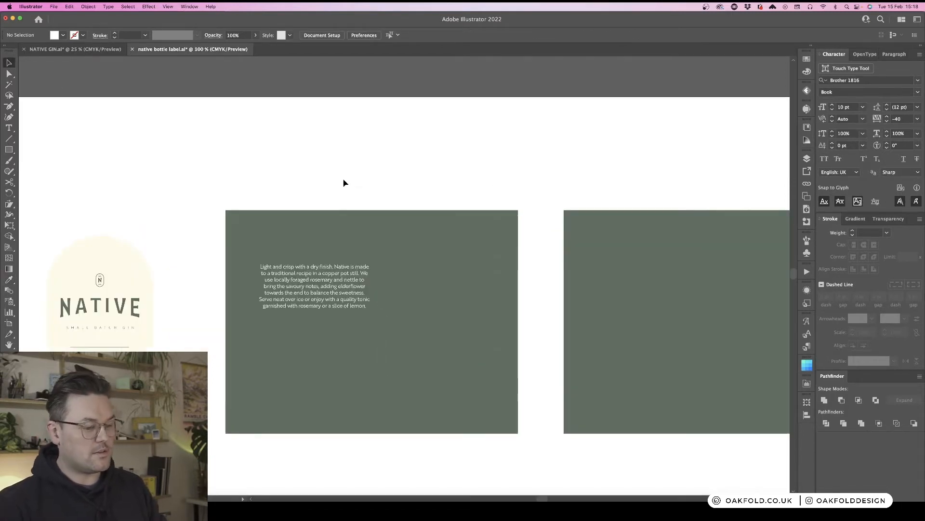
- Left-align the description paragraph
{"action": "scroll", "coordinate": [345, 182], "scroll_direction": "down", "scroll_amount": 2}
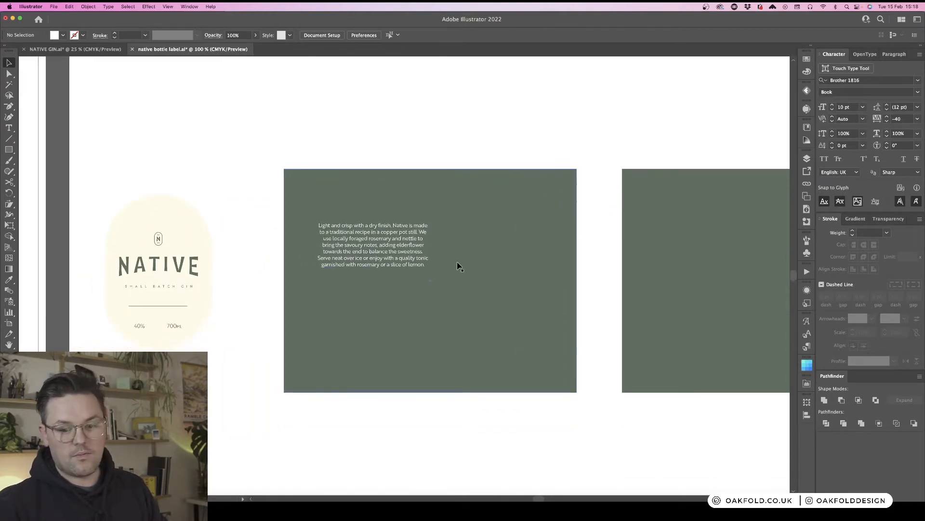
{"action": "left_click", "coordinate": [442, 235]}
{"action": "left_click", "coordinate": [411, 242]}
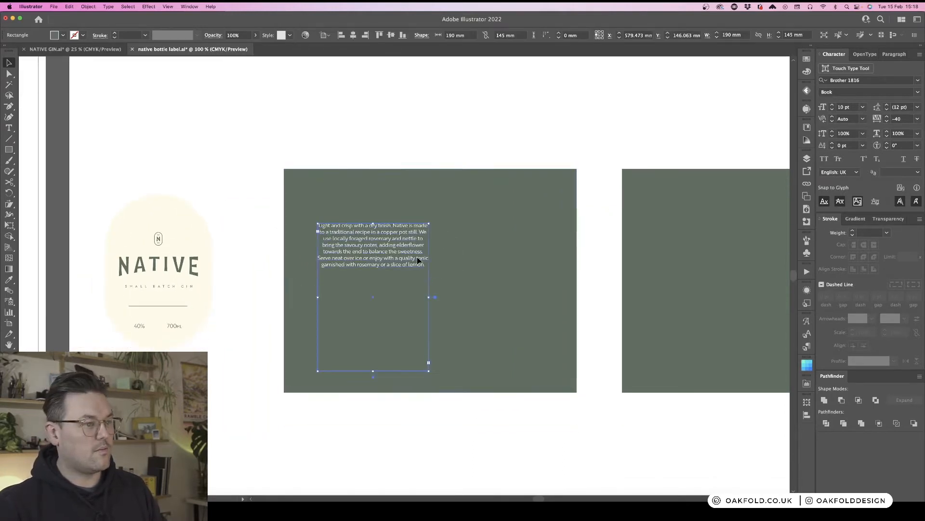
{"action": "left_click", "coordinate": [507, 35]}
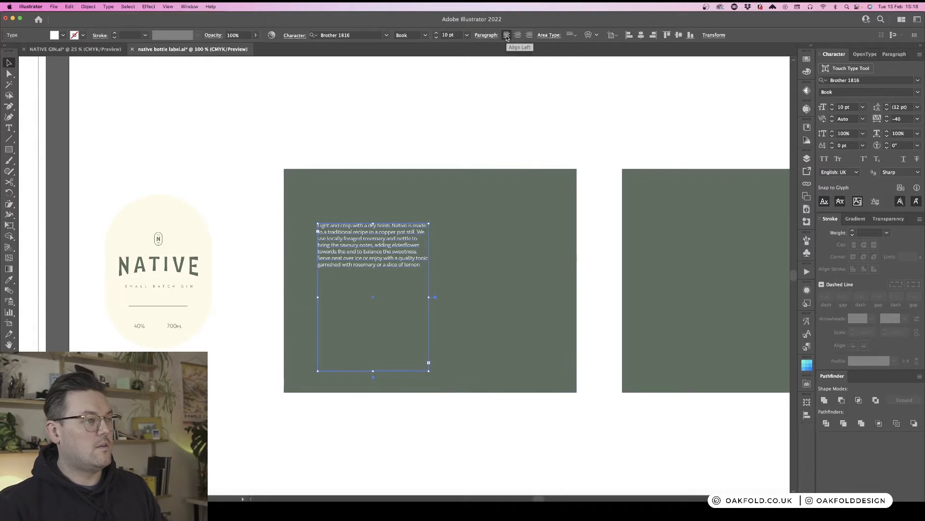
{"action": "left_click", "coordinate": [487, 119]}
{"action": "scroll", "coordinate": [486, 120], "scroll_direction": "down", "scroll_amount": 2}
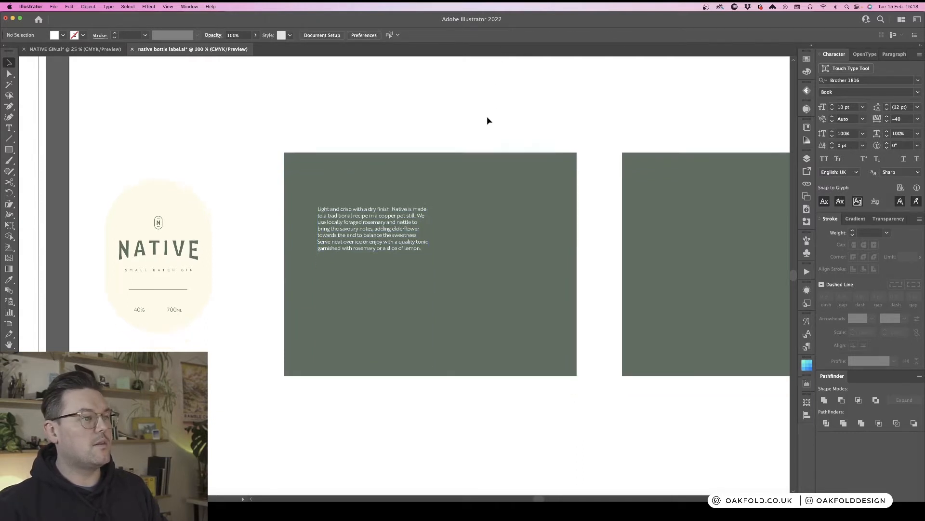
- Narrow the description text frame and turn off Hyphenate for the paragraph
{"action": "left_click", "coordinate": [428, 327]}
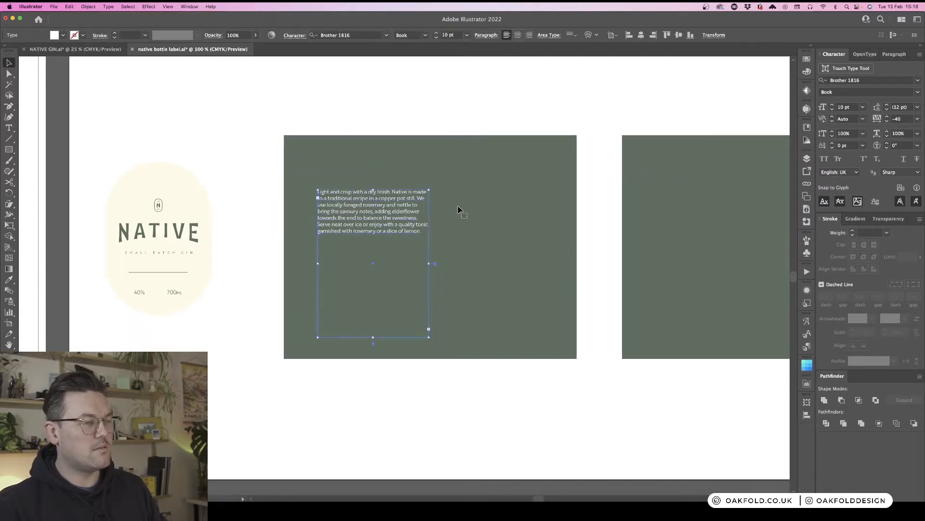
{"action": "scroll", "coordinate": [459, 148], "scroll_direction": "right", "scroll_amount": 1}
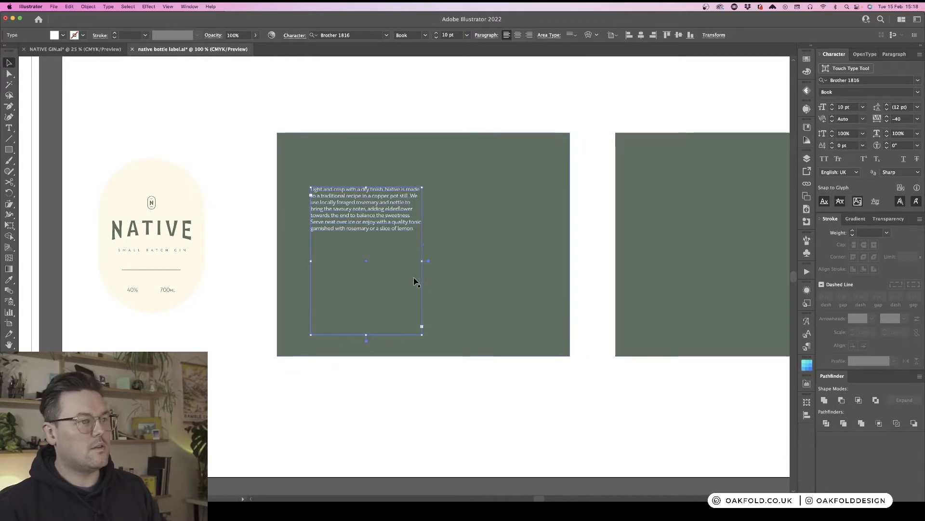
{"action": "left_click_drag", "start_coordinate": [423, 261], "coordinate": [407, 262]}
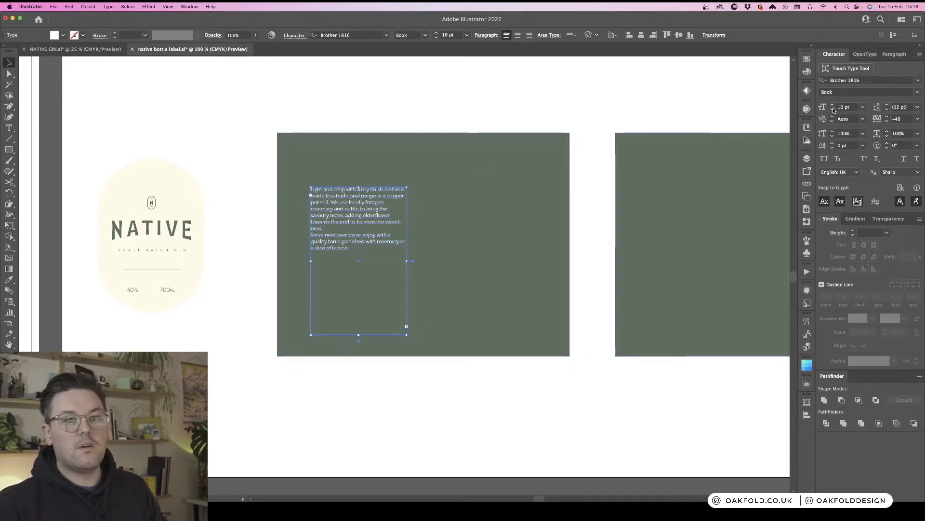
{"action": "left_click", "coordinate": [865, 55]}
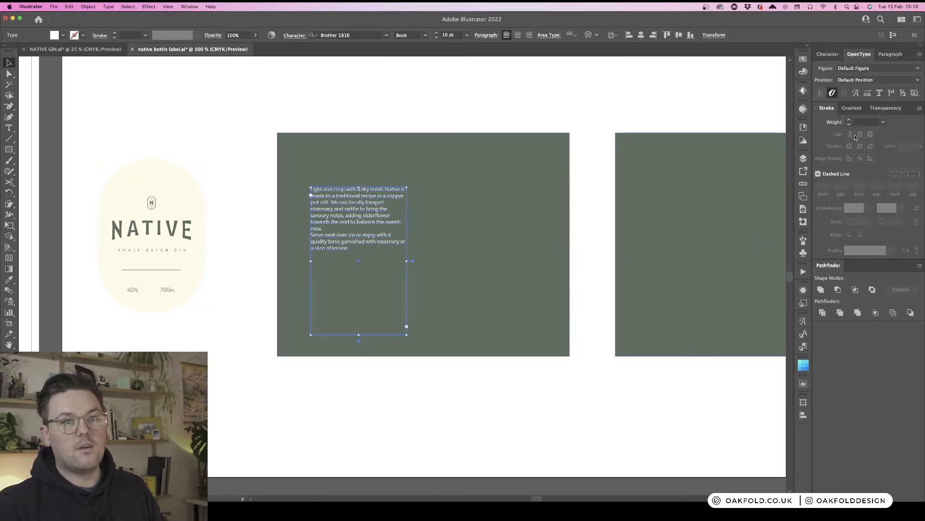
{"action": "left_click", "coordinate": [891, 54]}
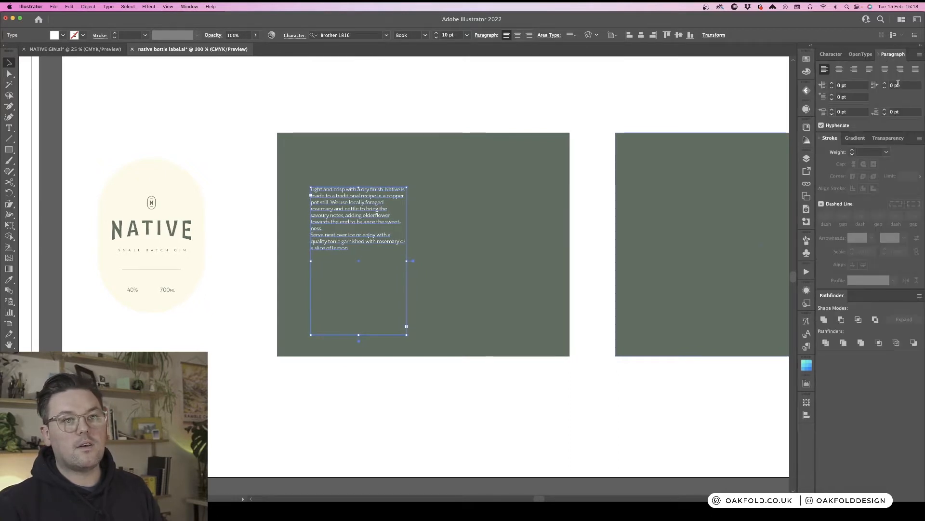
{"action": "left_click", "coordinate": [845, 124]}
{"action": "left_click", "coordinate": [832, 56]}
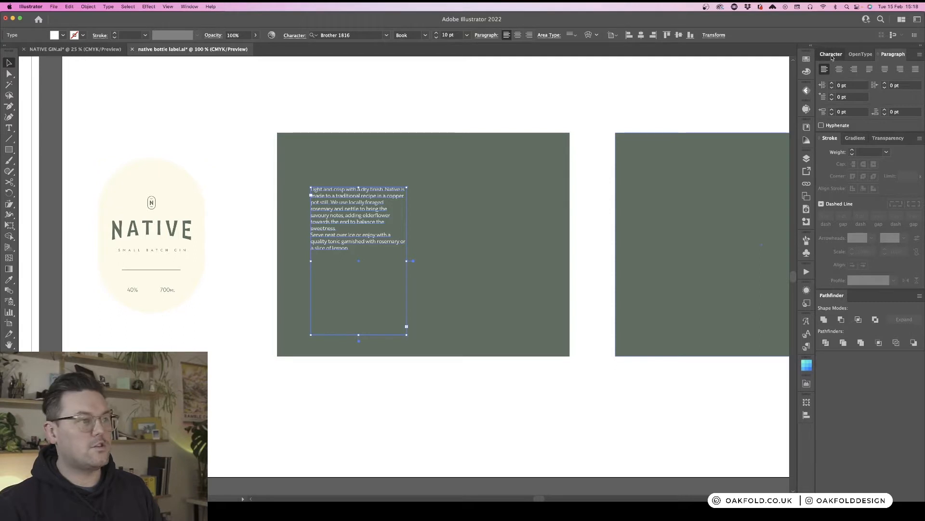
{"action": "left_click", "coordinate": [424, 112]}
- Narrow the description text frame further and shorten its height to fit the text
{"action": "left_click", "coordinate": [386, 251]}
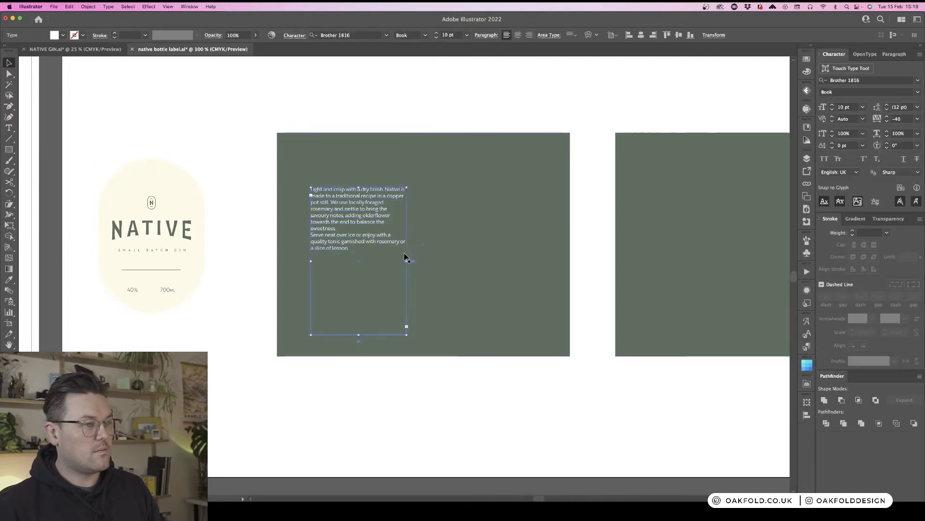
{"action": "mouse_move", "coordinate": [407, 261]}
{"action": "left_mouse_down"}
{"action": "mouse_move", "coordinate": [421, 262]}
{"action": "mouse_move", "coordinate": [391, 260]}
{"action": "left_mouse_up"}
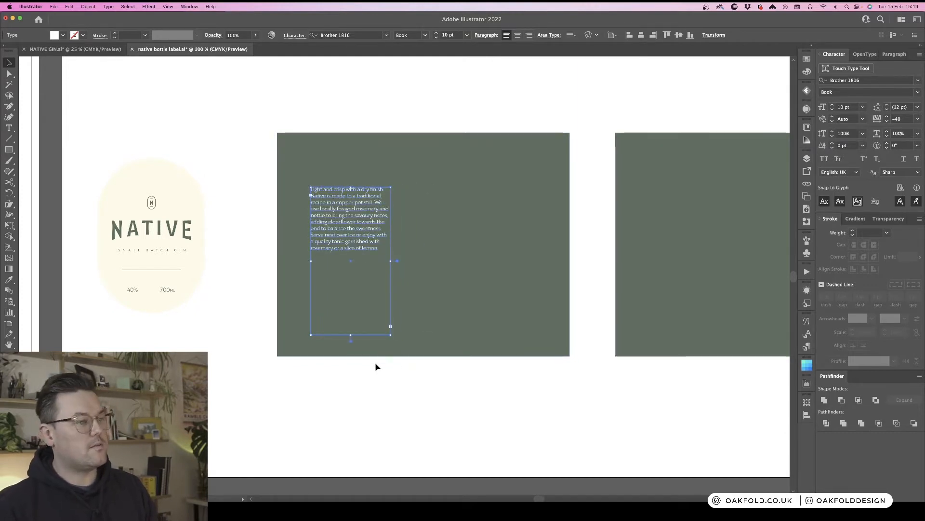
{"action": "left_click_drag", "start_coordinate": [352, 334], "coordinate": [352, 259]}
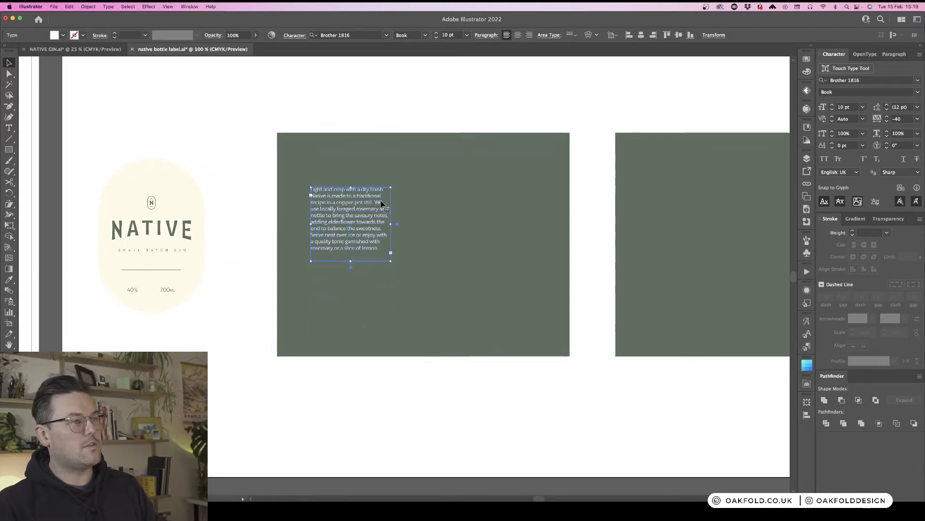
{"action": "left_click", "coordinate": [398, 111]}
{"action": "left_click", "coordinate": [359, 192]}
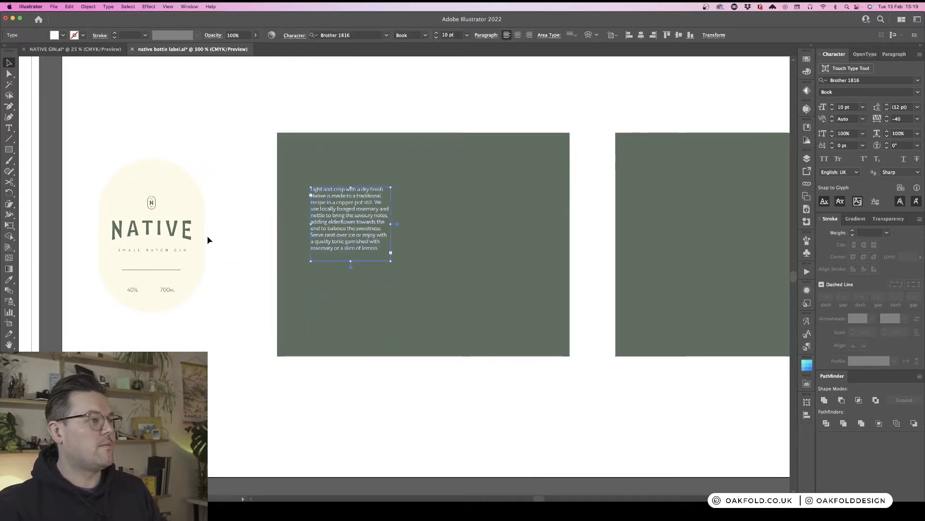
{"action": "left_click", "coordinate": [236, 236]}
{"action": "key", "text": "super+minus"}
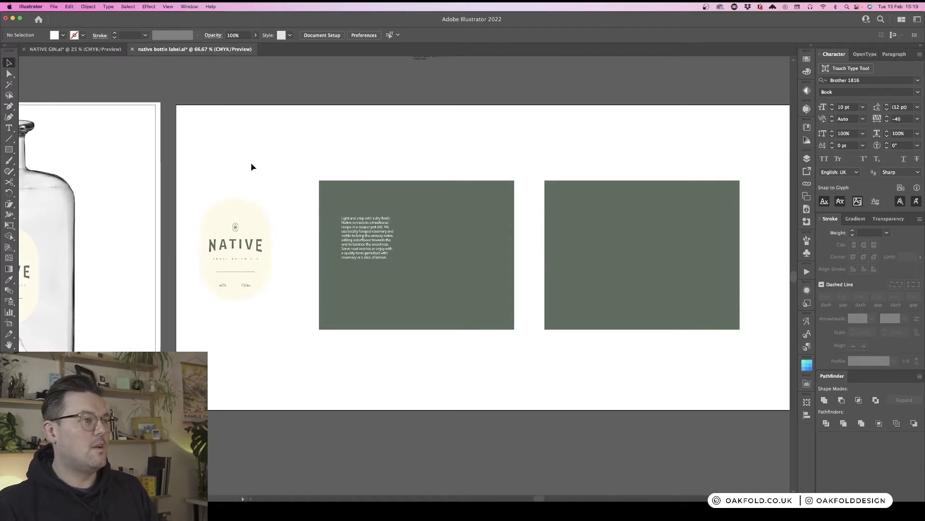
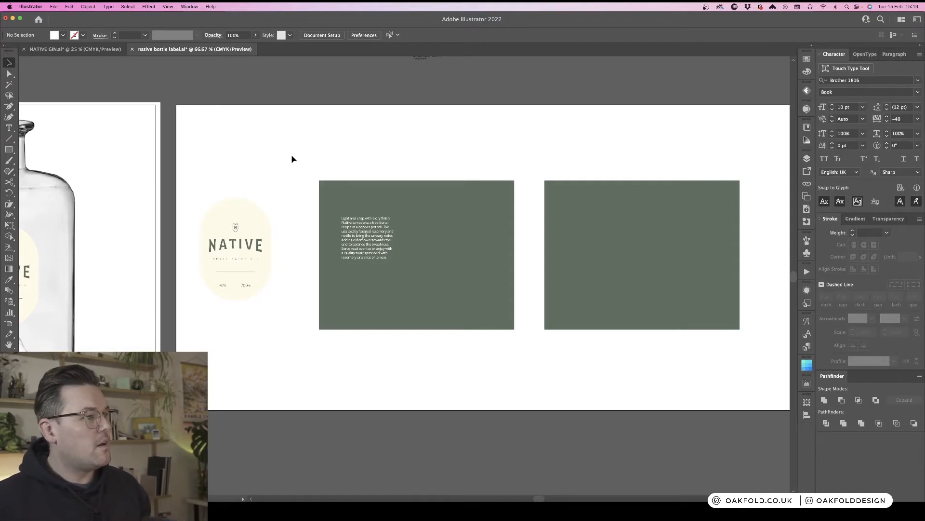
- Adjust the first label panel's fill colour to C 27, M 9, Y 41, K 57
{"action": "scroll", "coordinate": [291, 157], "scroll_direction": "left", "scroll_amount": 2}
{"action": "scroll", "coordinate": [292, 159], "scroll_direction": "left", "scroll_amount": 4}
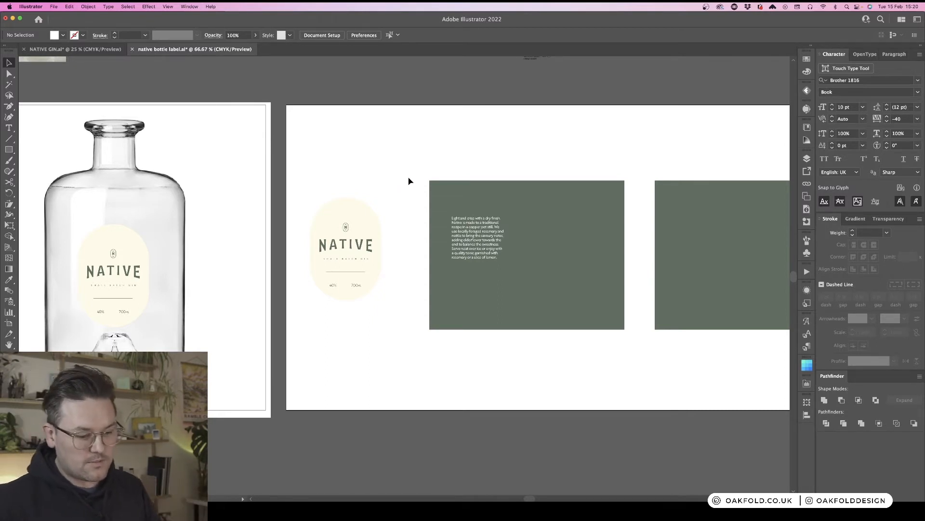
{"action": "left_click", "coordinate": [471, 189]}
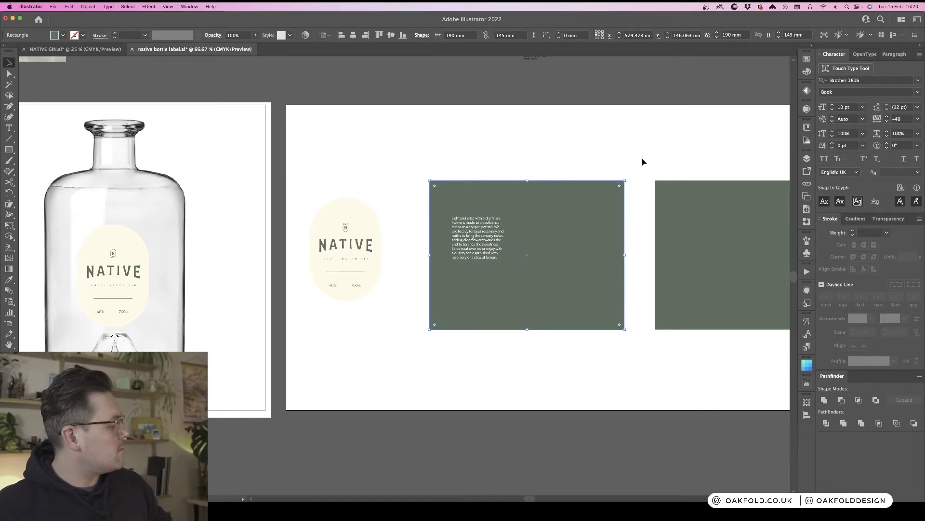
{"action": "left_click", "coordinate": [807, 59]}
{"action": "left_click", "coordinate": [807, 58]}
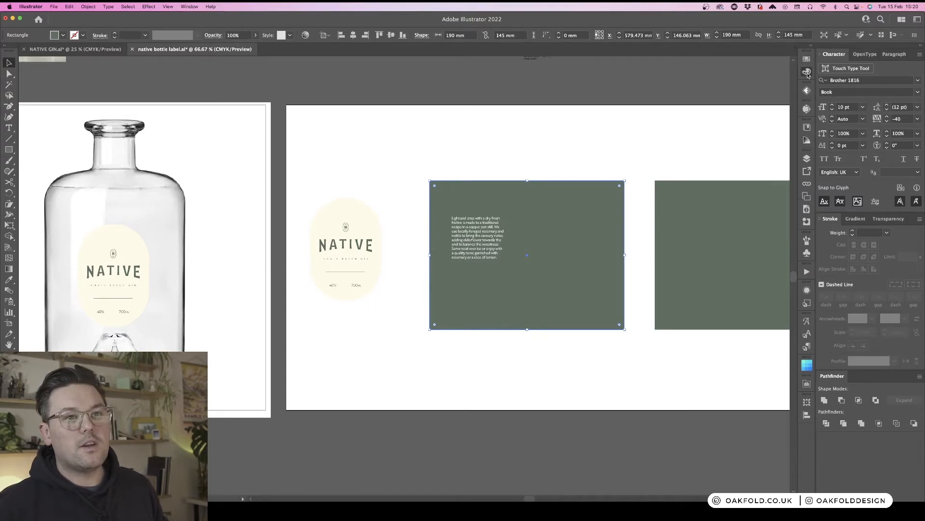
{"action": "left_click", "coordinate": [807, 71]}
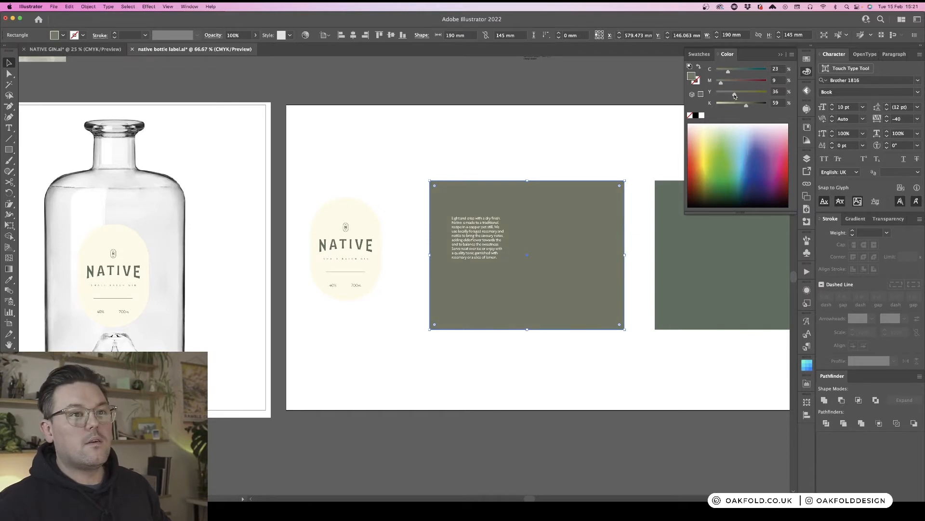
{"action": "left_click_drag", "start_coordinate": [745, 105], "coordinate": [744, 105]}
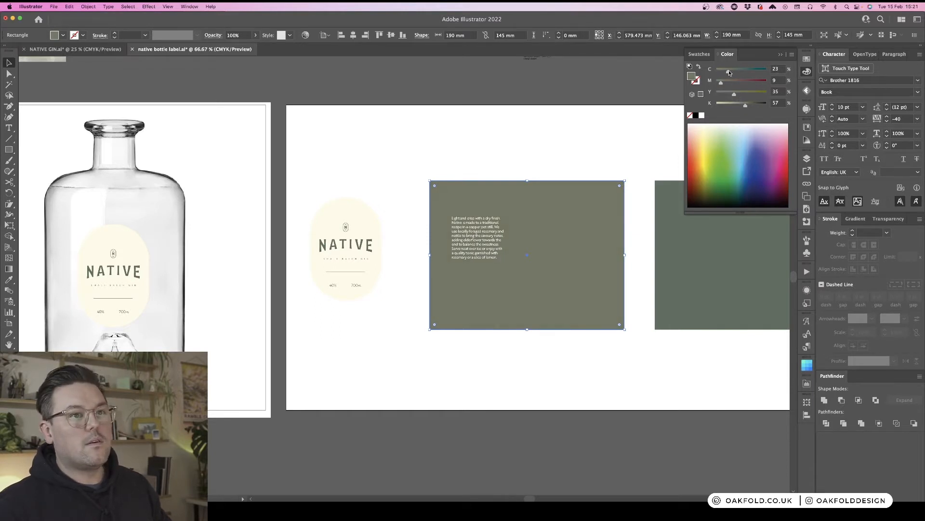
{"action": "left_click_drag", "start_coordinate": [729, 72], "coordinate": [737, 97]}
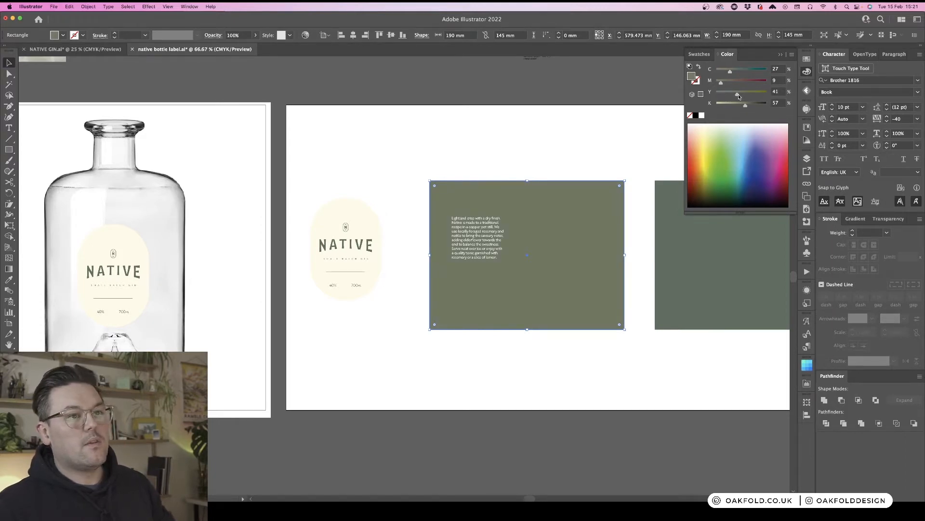
{"action": "left_click", "coordinate": [576, 148]}
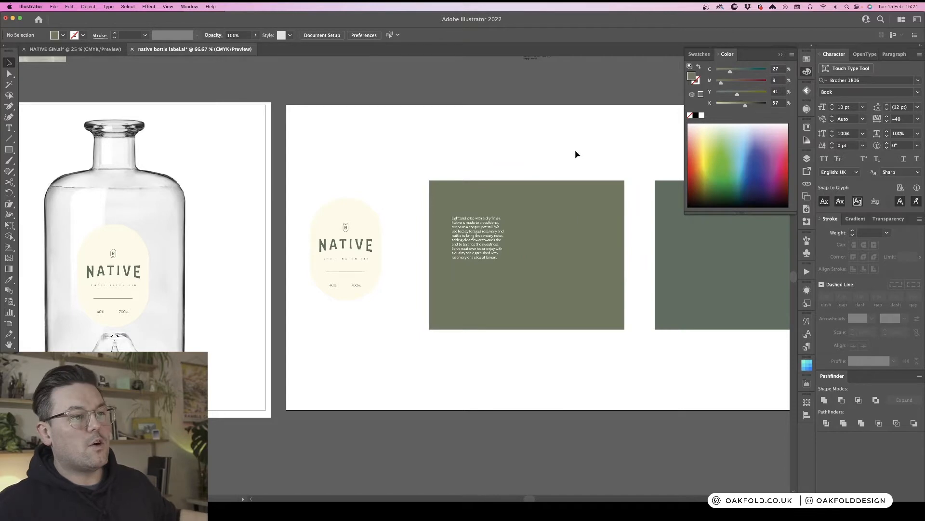
- Compare the fill colours of the two label panels and the oval label
{"action": "left_click", "coordinate": [663, 273]}
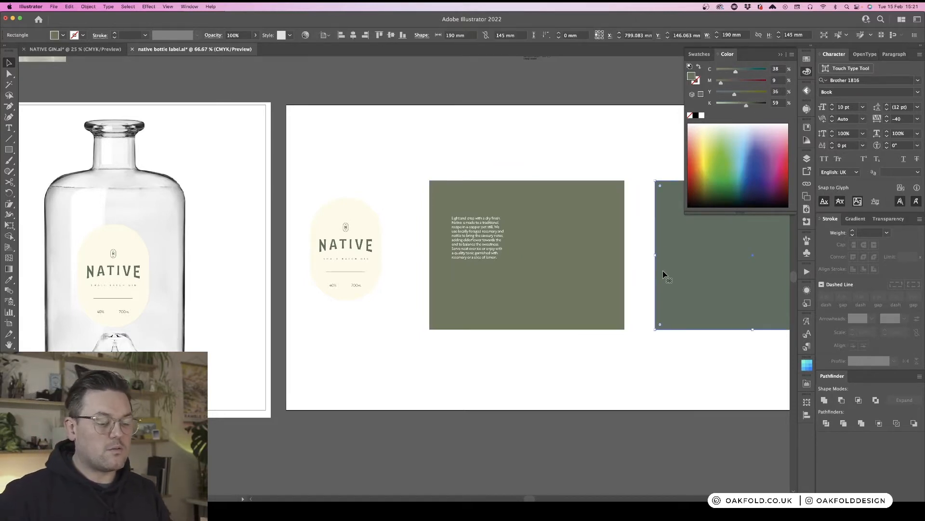
{"action": "left_click", "coordinate": [506, 141]}
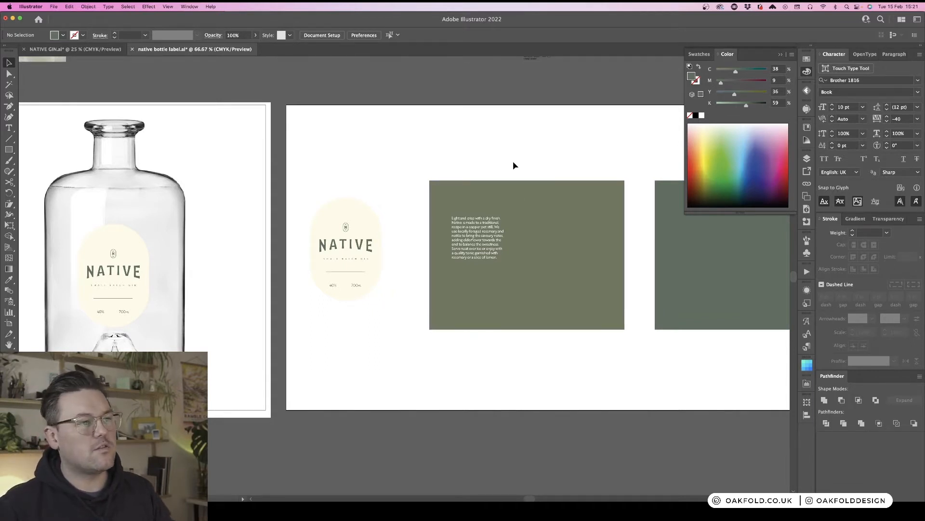
{"action": "left_click", "coordinate": [538, 212]}
{"action": "left_click", "coordinate": [565, 148]}
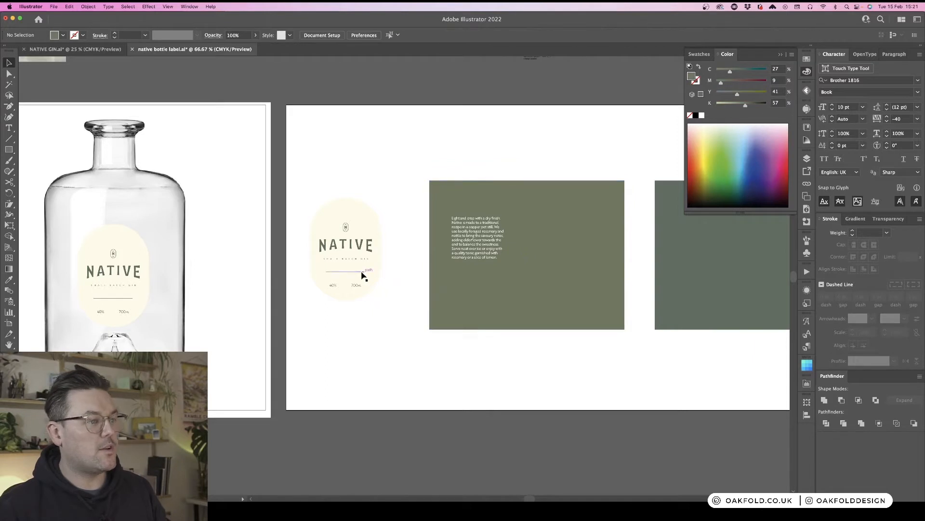
{"action": "left_click", "coordinate": [368, 248]}
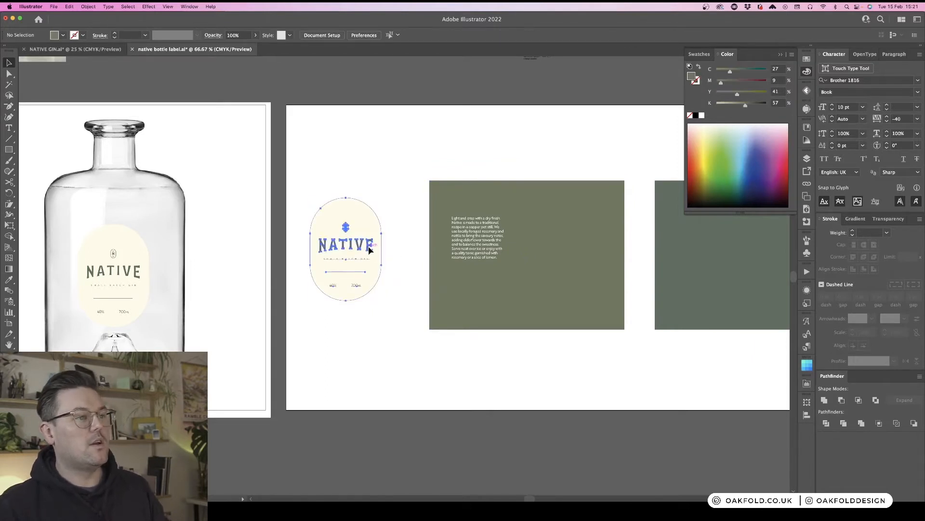
{"action": "double_click", "coordinate": [369, 244]}
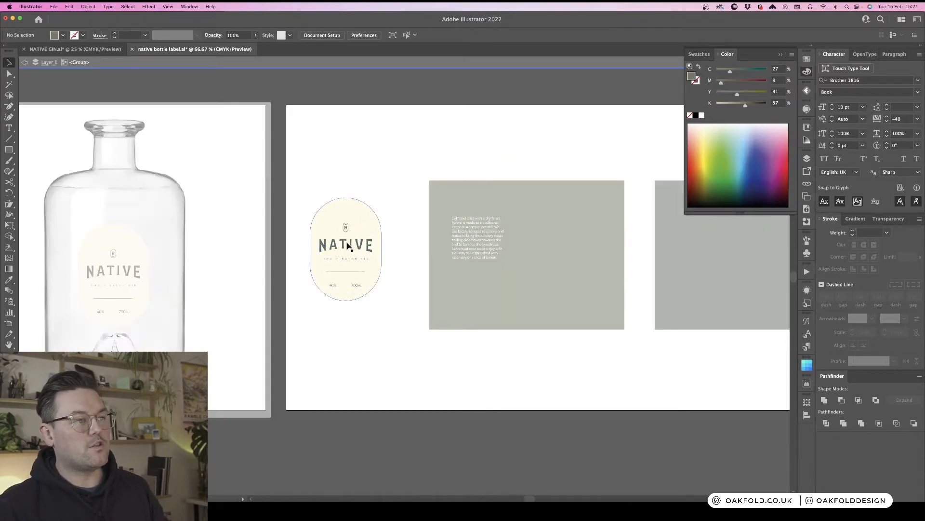
{"action": "double_click", "coordinate": [386, 170]}
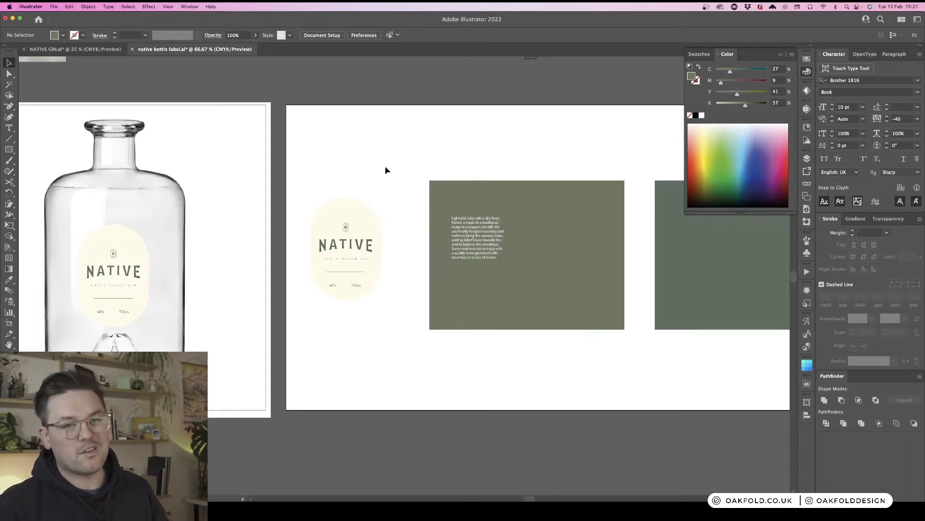
{"action": "left_click", "coordinate": [523, 205]}
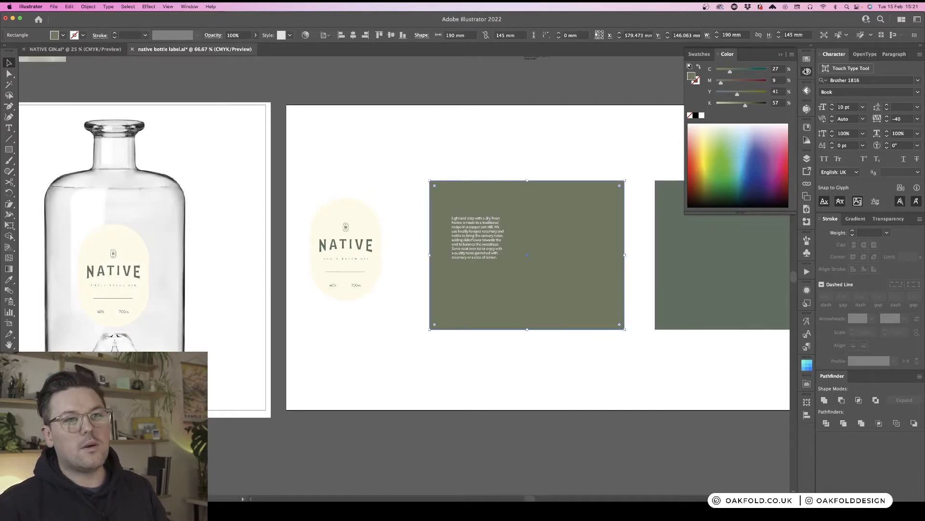
{"action": "left_click", "coordinate": [806, 73]}
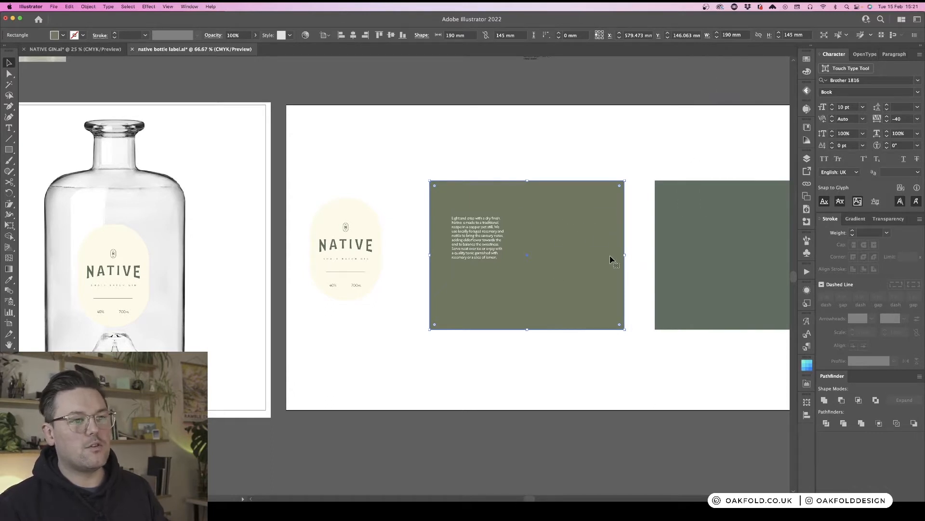
- Match the second panel's fill to the first panel's colour with the Eyedropper
{"action": "scroll", "coordinate": [629, 280], "scroll_direction": "right", "scroll_amount": 3}
{"action": "scroll", "coordinate": [629, 280], "scroll_direction": "right", "scroll_amount": 1}
{"action": "left_click", "coordinate": [602, 371]}
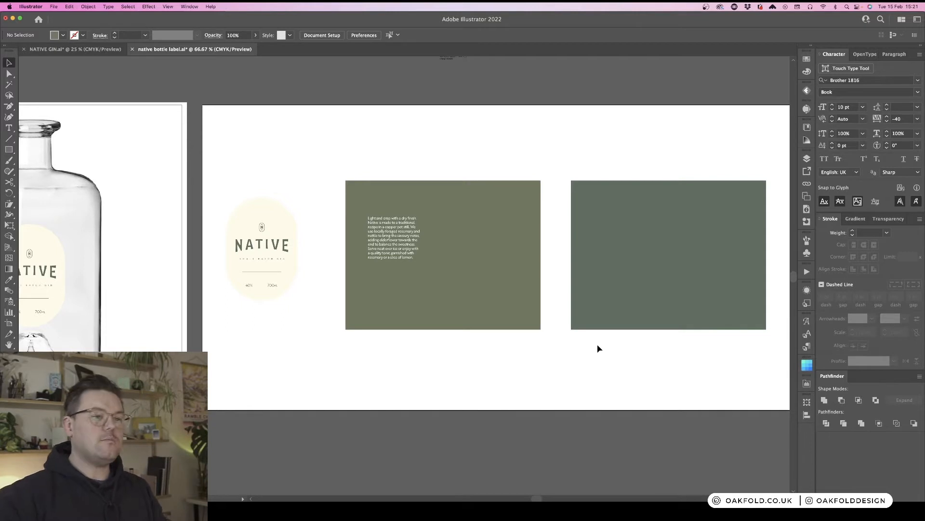
{"action": "left_click", "coordinate": [610, 311]}
{"action": "key", "text": "i"}
{"action": "left_click", "coordinate": [510, 278]}
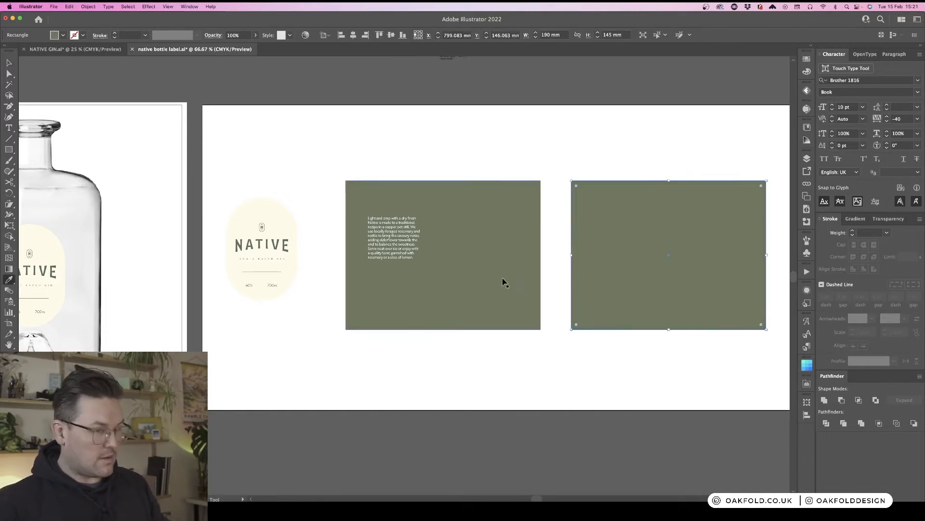
{"action": "key", "text": "v"}
{"action": "left_click", "coordinate": [601, 132]}
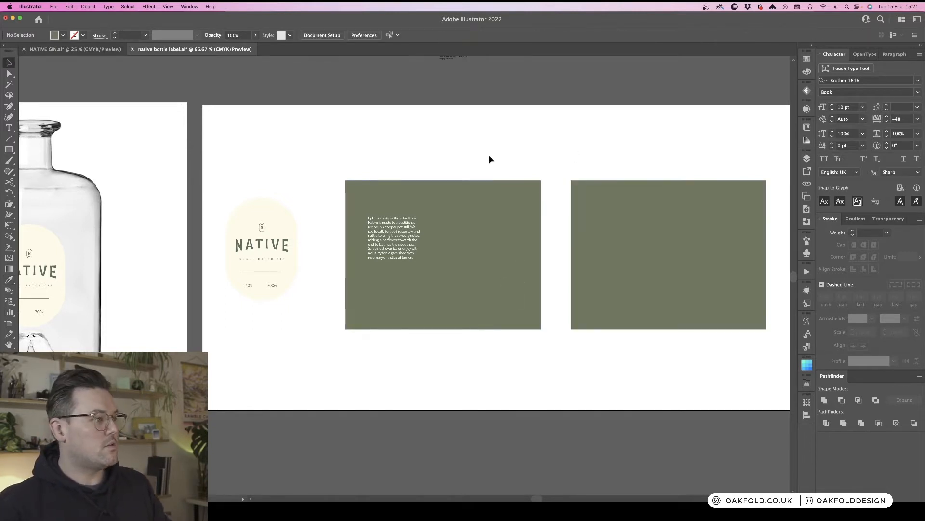
- Copy the circular N badge emblem from the moodboard artboard
{"action": "scroll", "coordinate": [490, 159], "scroll_direction": "left", "scroll_amount": 3}
{"action": "scroll", "coordinate": [490, 160], "scroll_direction": "left", "scroll_amount": 4}
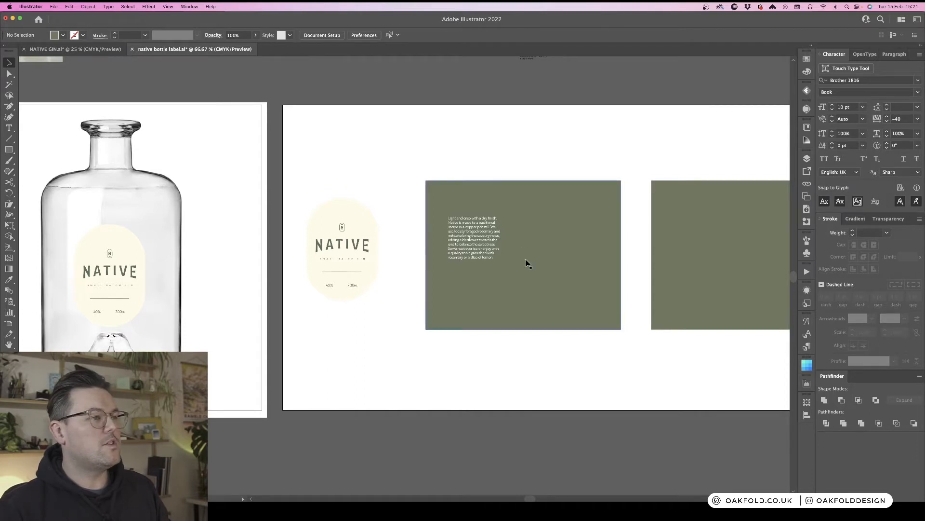
{"action": "left_click", "coordinate": [333, 248]}
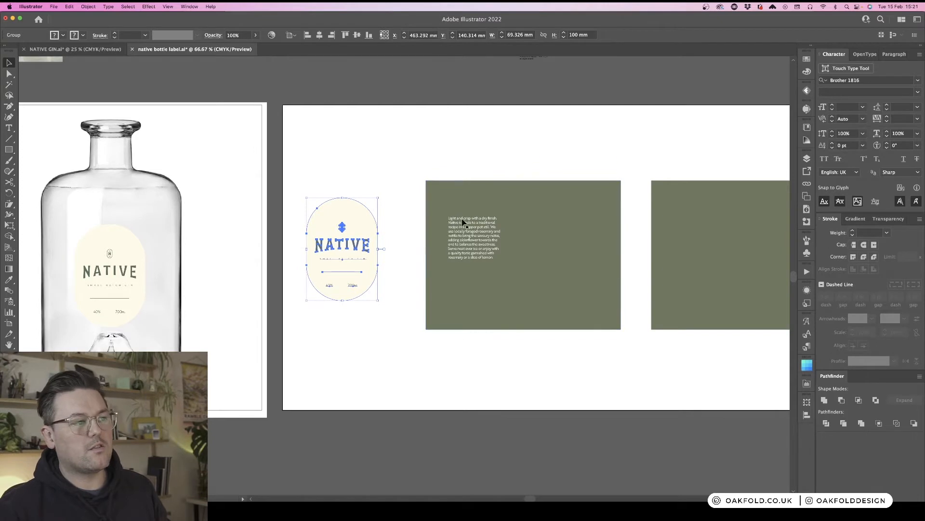
{"action": "left_click", "coordinate": [461, 145]}
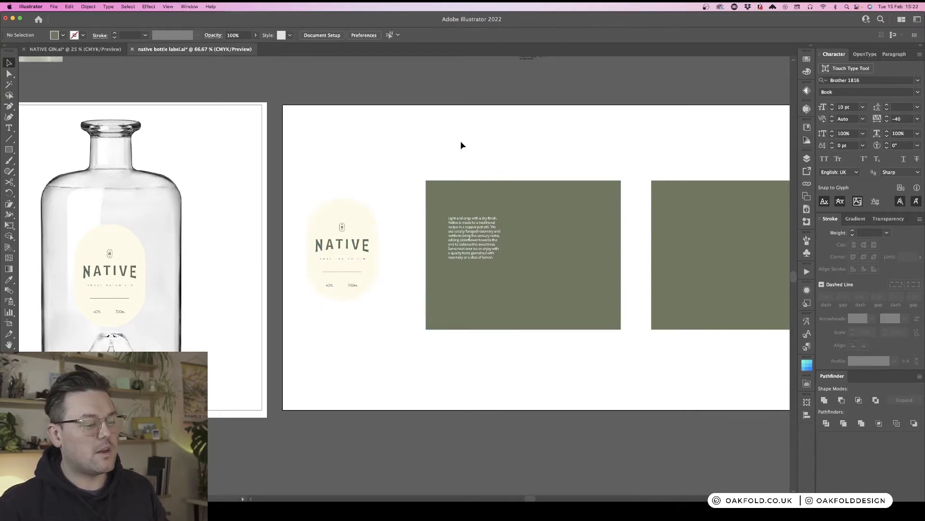
{"action": "key", "text": "super+minus"}
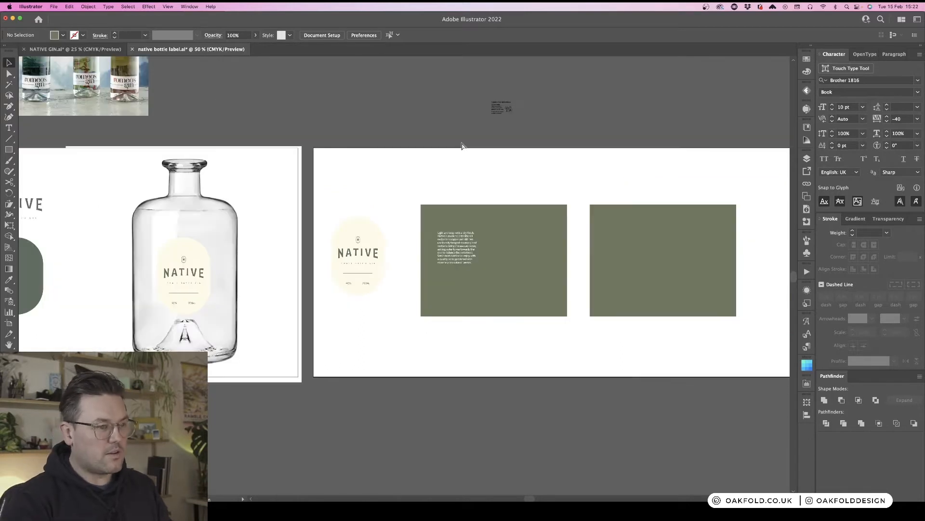
{"action": "scroll", "coordinate": [461, 190], "scroll_direction": "left", "scroll_amount": 3}
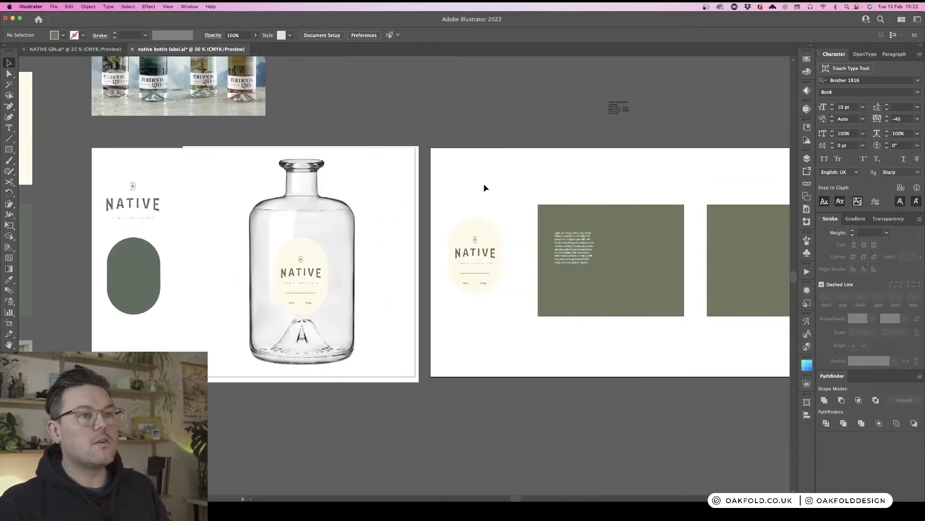
{"action": "scroll", "coordinate": [485, 187], "scroll_direction": "left", "scroll_amount": 5}
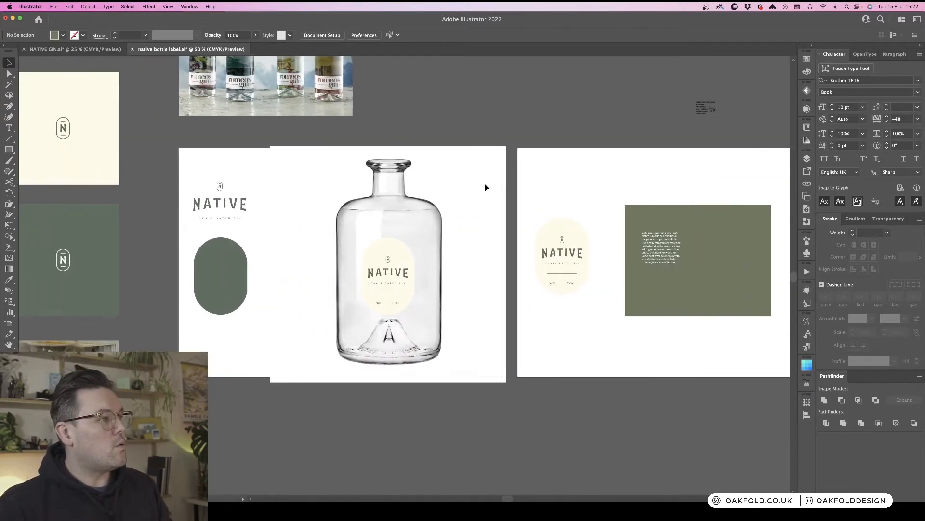
{"action": "scroll", "coordinate": [485, 187], "scroll_direction": "left", "scroll_amount": 8}
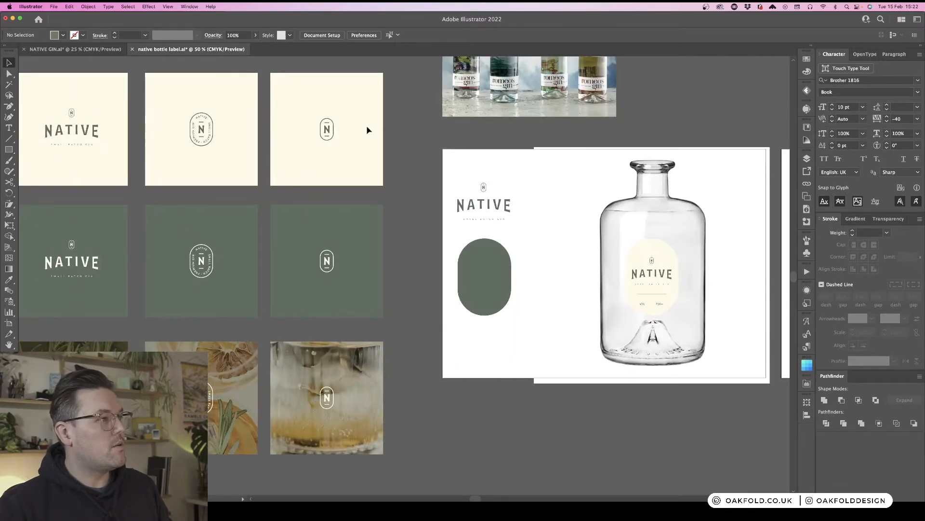
{"action": "left_click", "coordinate": [201, 134]}
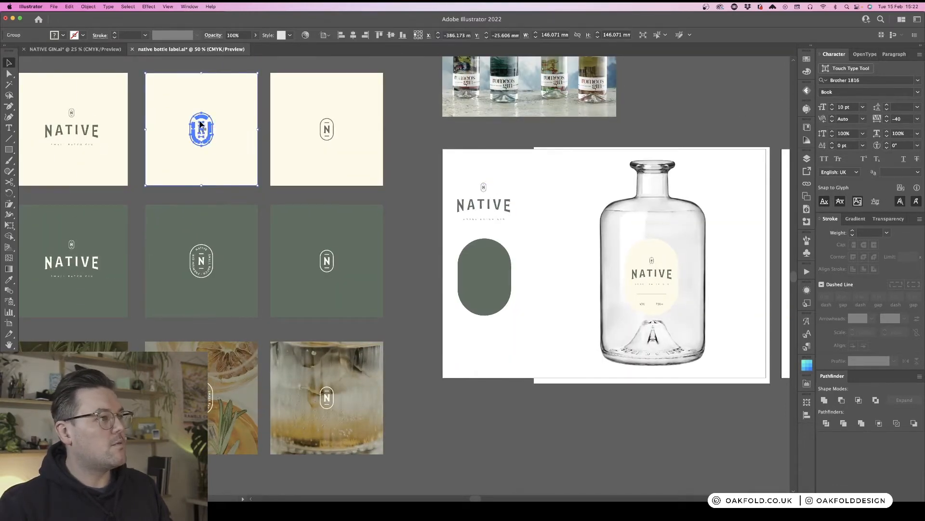
{"action": "double_click", "coordinate": [201, 131]}
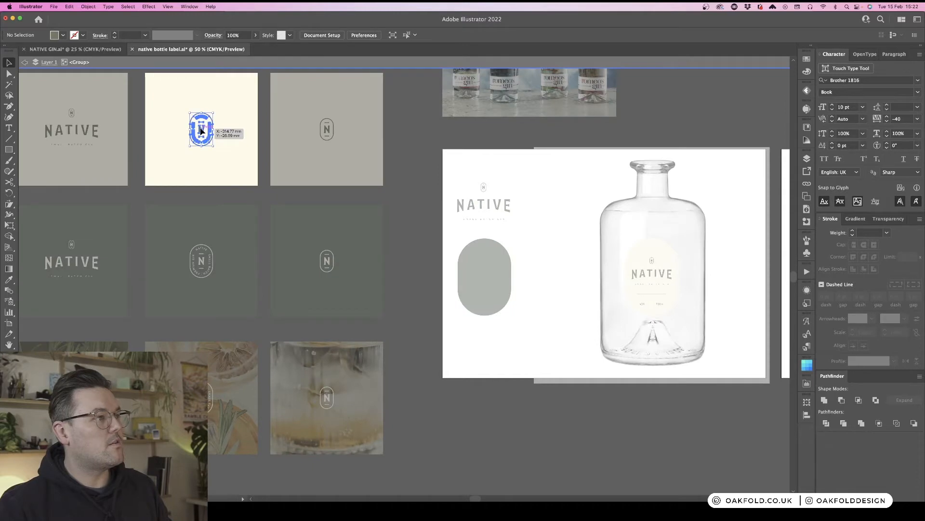
{"action": "left_click", "coordinate": [423, 140]}
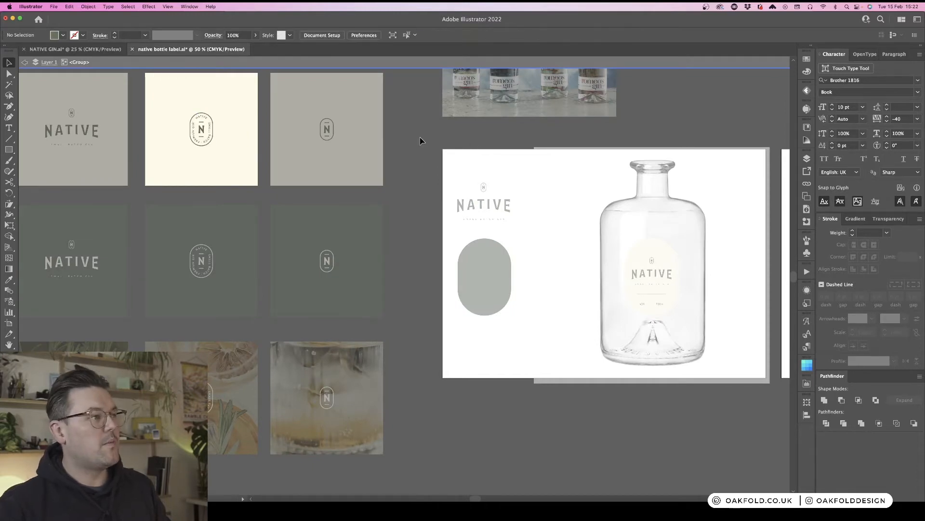
{"action": "double_click", "coordinate": [420, 140]}
- Paste the N badge emblem onto the first label panel below the description text
{"action": "scroll", "coordinate": [420, 140], "scroll_direction": "right", "scroll_amount": 4}
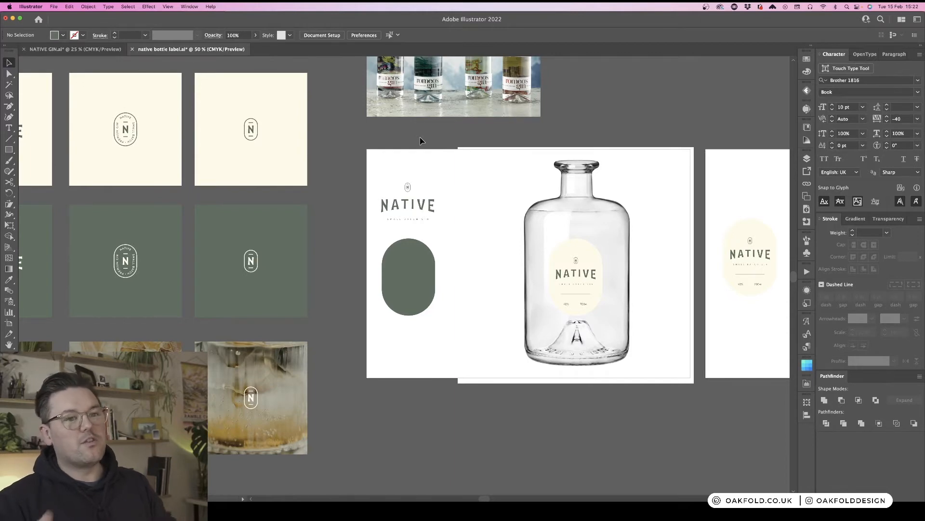
{"action": "scroll", "coordinate": [419, 138], "scroll_direction": "right", "scroll_amount": 20}
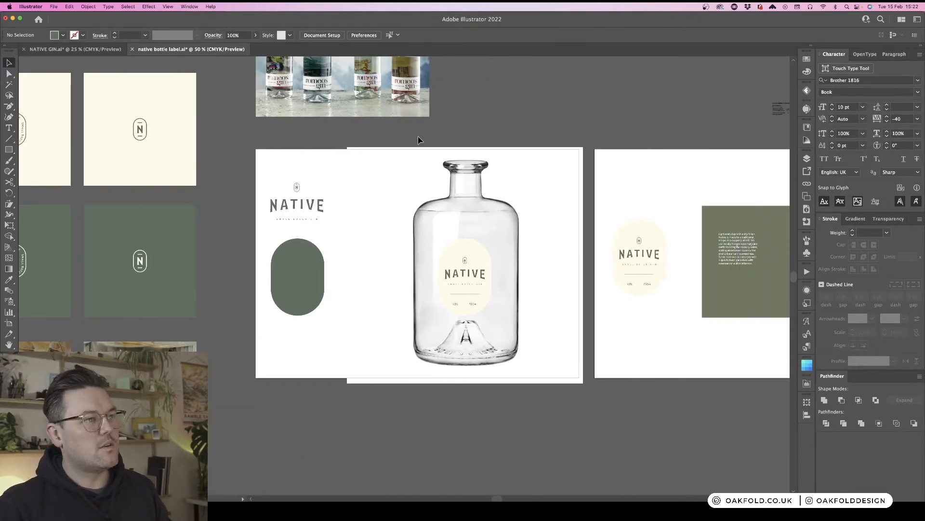
{"action": "scroll", "coordinate": [419, 140], "scroll_direction": "right", "scroll_amount": 1}
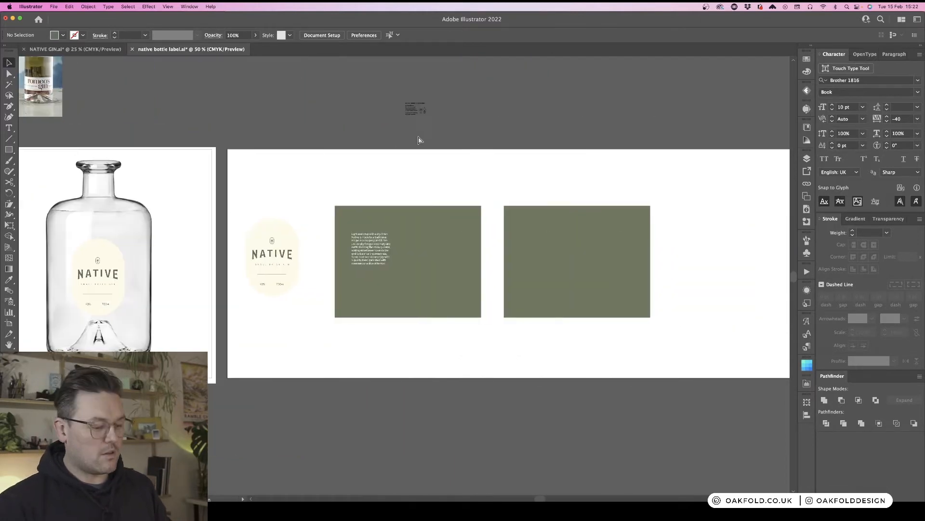
{"action": "key", "text": "super+equal"}
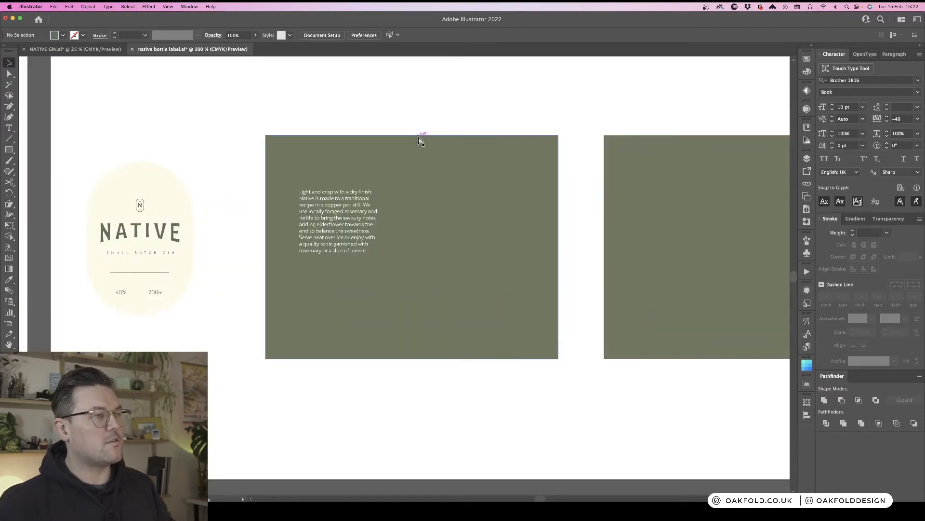
{"action": "key", "text": "super+v"}
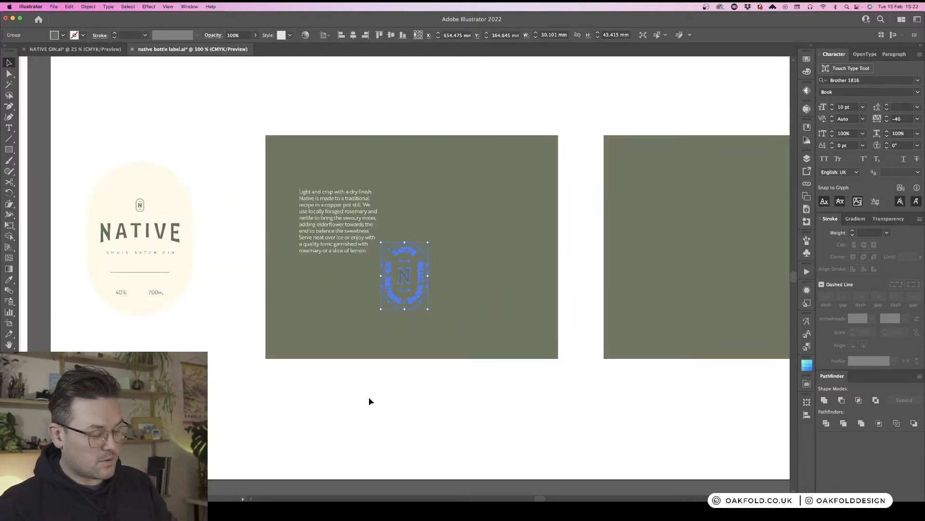
- Colour the pasted badge white by sampling the description text with the Eyedropper
{"action": "key", "text": "i"}
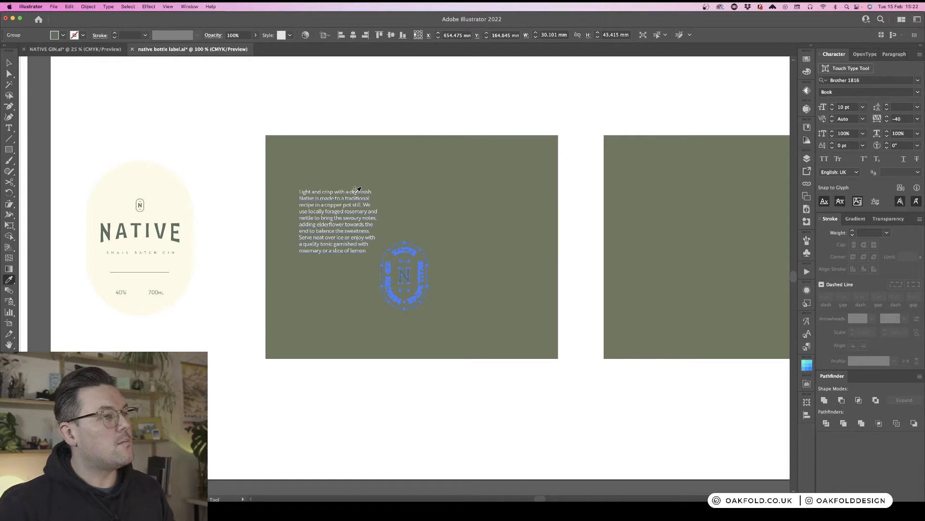
{"action": "left_click", "coordinate": [357, 193]}
{"action": "key", "text": "v"}
{"action": "left_click", "coordinate": [369, 110]}
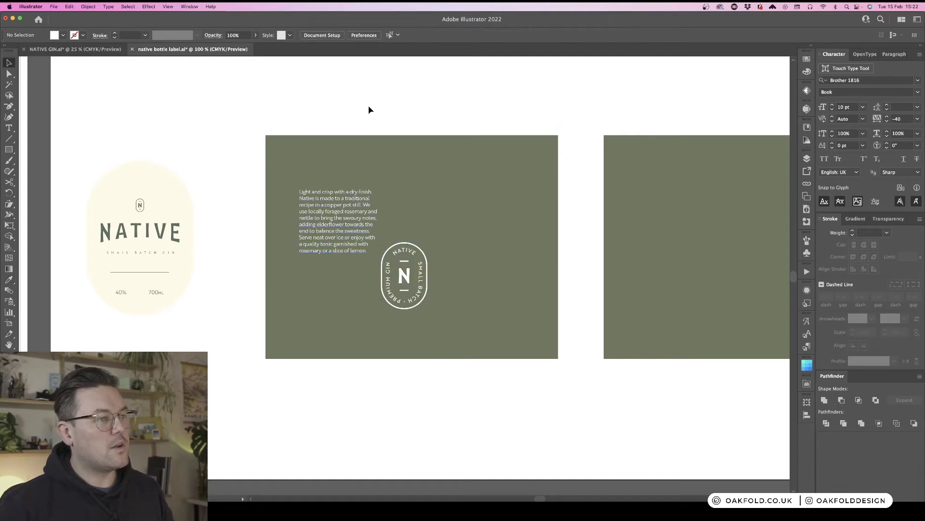
- Move the N badge emblem to the top-right corner of the first label panel
{"action": "left_click", "coordinate": [406, 280]}
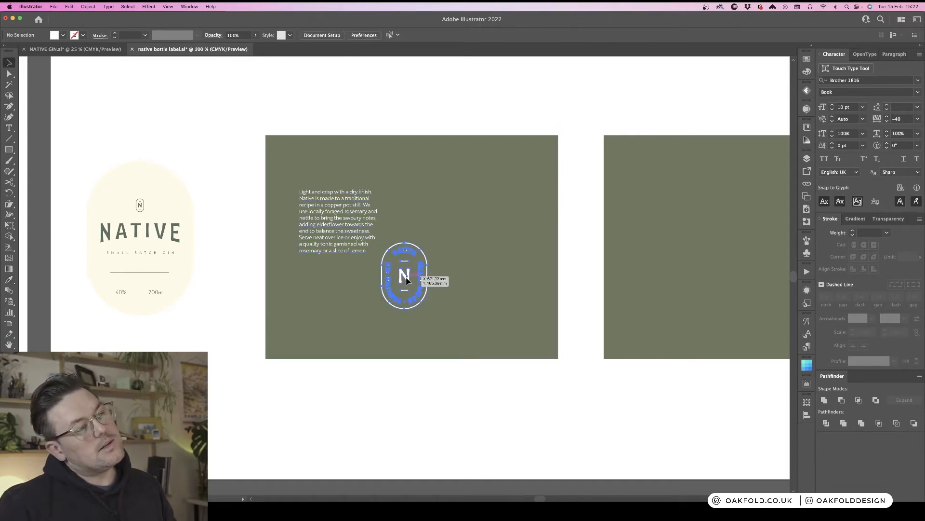
{"action": "left_click", "coordinate": [409, 387]}
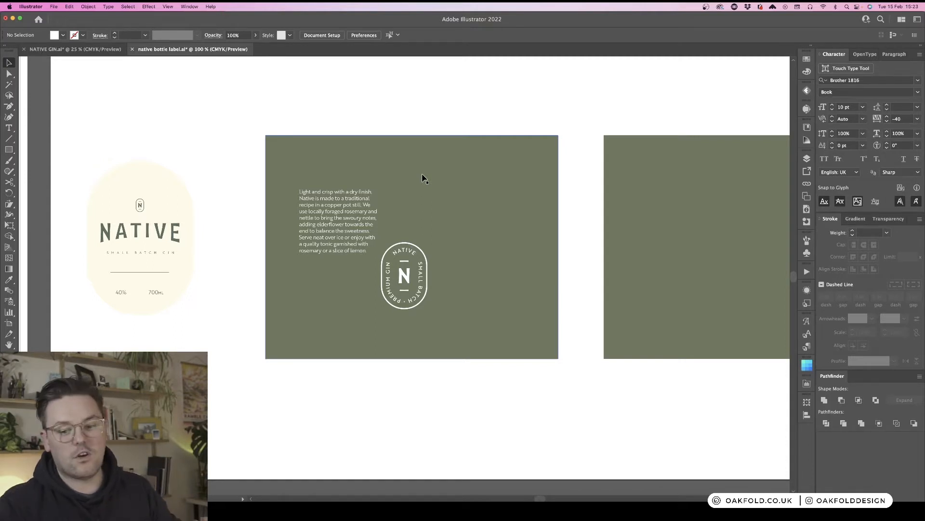
{"action": "left_click", "coordinate": [413, 255]}
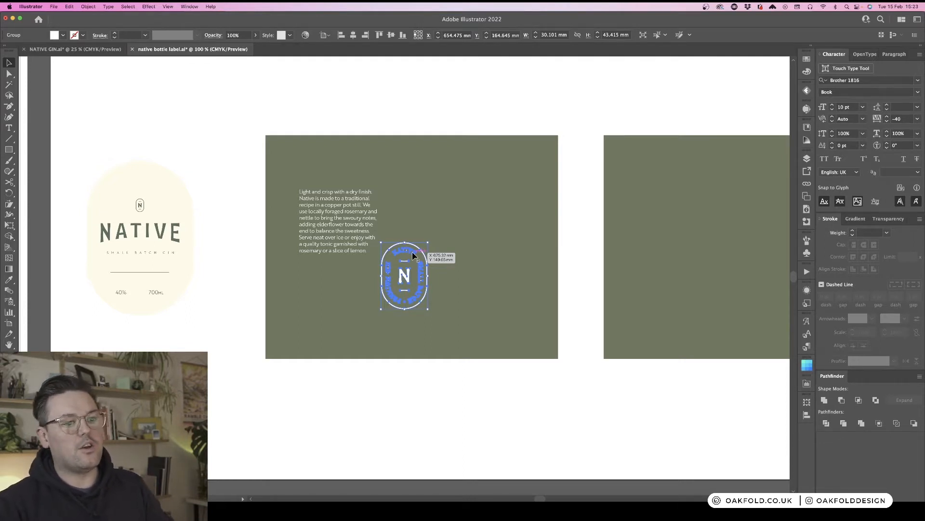
{"action": "left_click", "coordinate": [591, 203]}
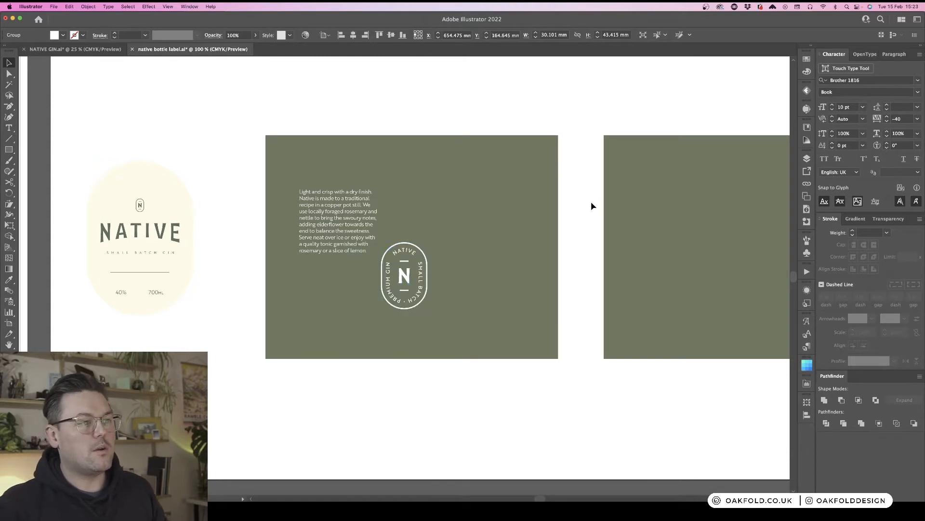
{"action": "left_click", "coordinate": [405, 284]}
{"action": "left_click_drag", "start_coordinate": [405, 283], "coordinate": [506, 208]}
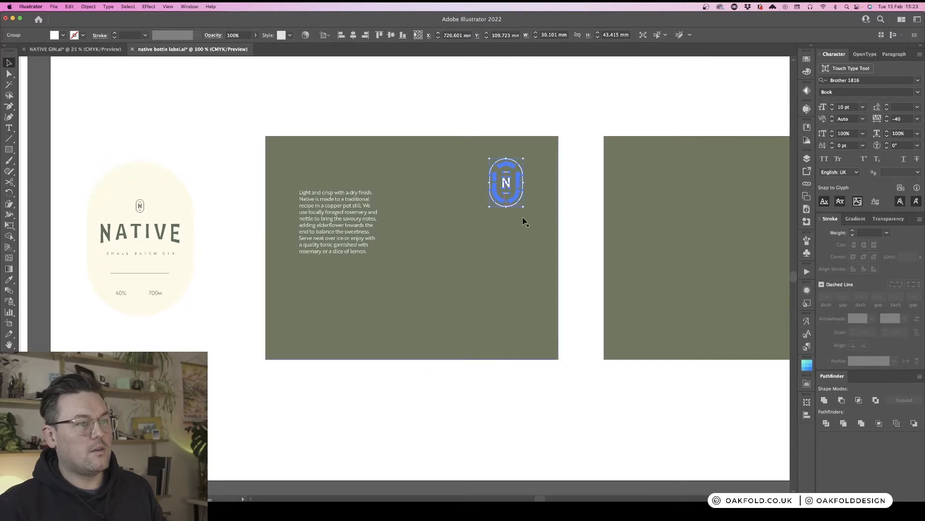
{"action": "left_click", "coordinate": [551, 234]}
- Nudge the description text block slightly to the right on the first panel
{"action": "left_click", "coordinate": [375, 217]}
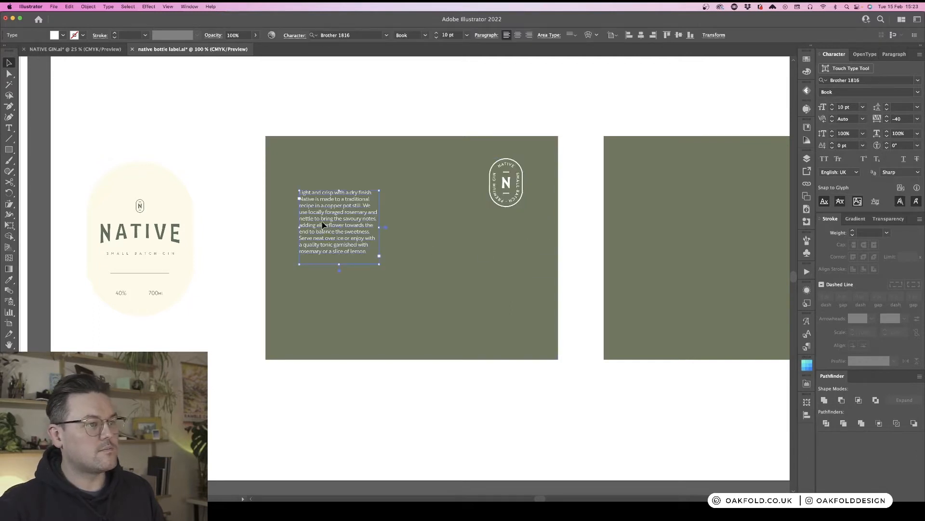
{"action": "left_click_drag", "start_coordinate": [323, 225], "coordinate": [334, 219]}
{"action": "left_click", "coordinate": [207, 192]}
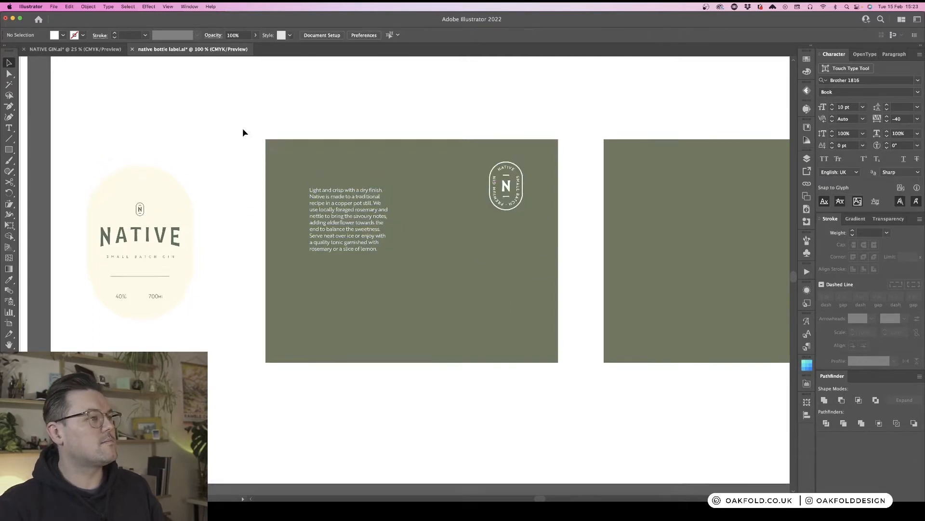
- Place the Please Drink Responsibly info group in the bottom-left area of the first panel
{"action": "scroll", "coordinate": [242, 129], "scroll_direction": "up", "scroll_amount": 5}
{"action": "left_click_drag", "start_coordinate": [422, 150], "coordinate": [444, 284]}
{"action": "scroll", "coordinate": [444, 286], "scroll_direction": "down", "scroll_amount": 5}
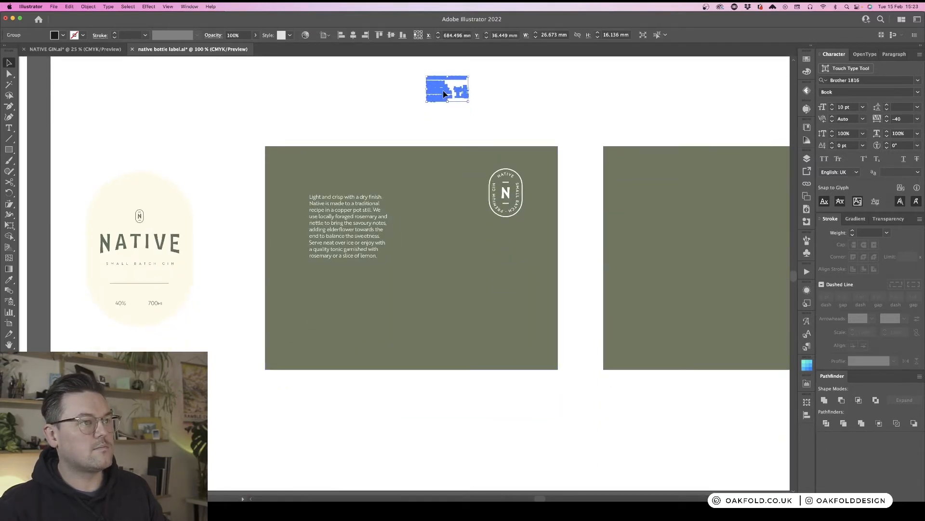
{"action": "left_click_drag", "start_coordinate": [442, 87], "coordinate": [340, 305]}
{"action": "left_click", "coordinate": [386, 123]}
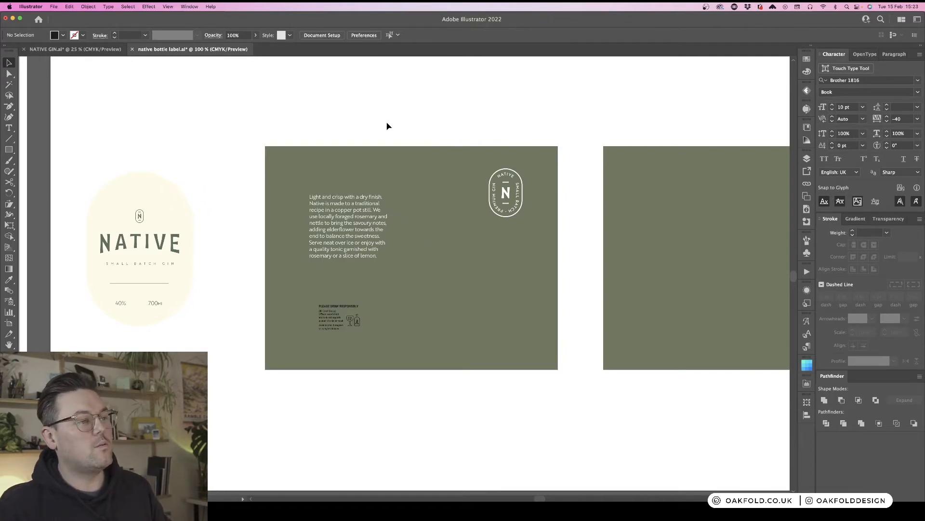
- Colour the drink-responsibly group white by sampling the badge with the Eyedropper
{"action": "left_click", "coordinate": [349, 315]}
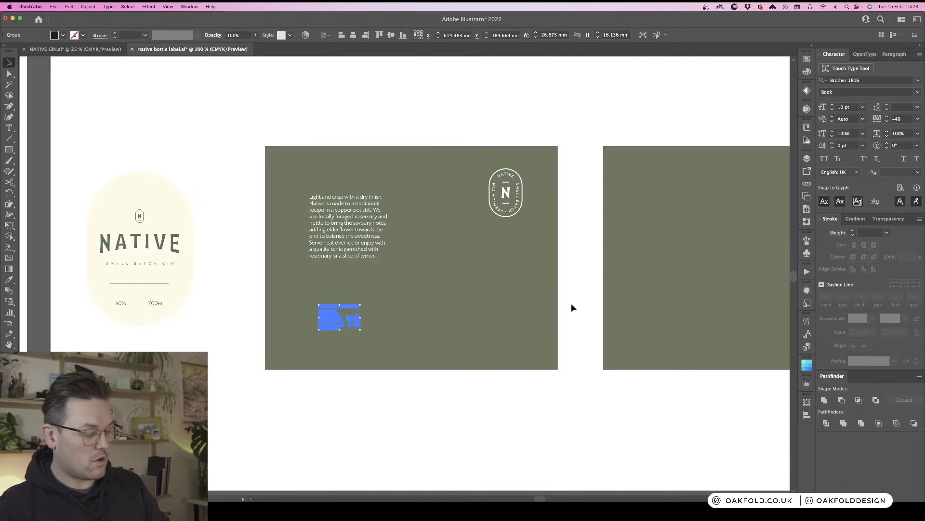
{"action": "key", "text": "i"}
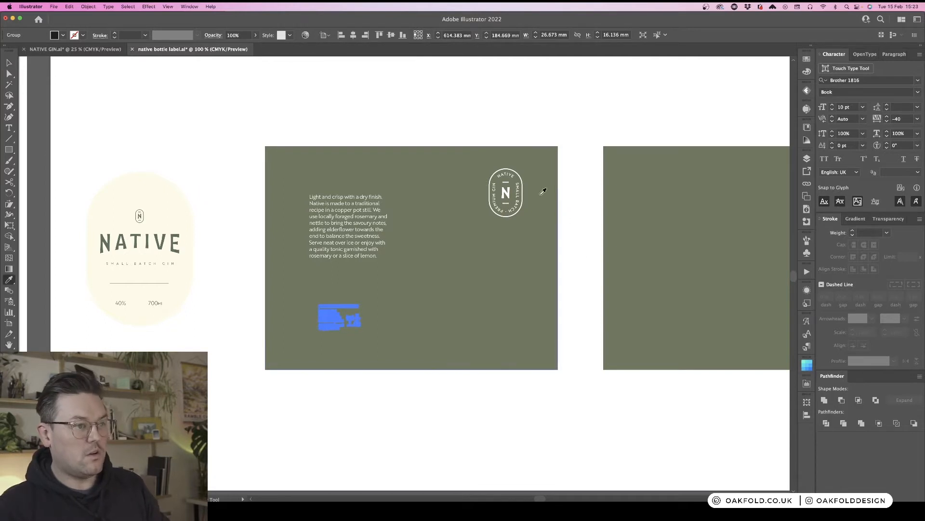
{"action": "left_click", "coordinate": [511, 188]}
{"action": "key", "text": "v"}
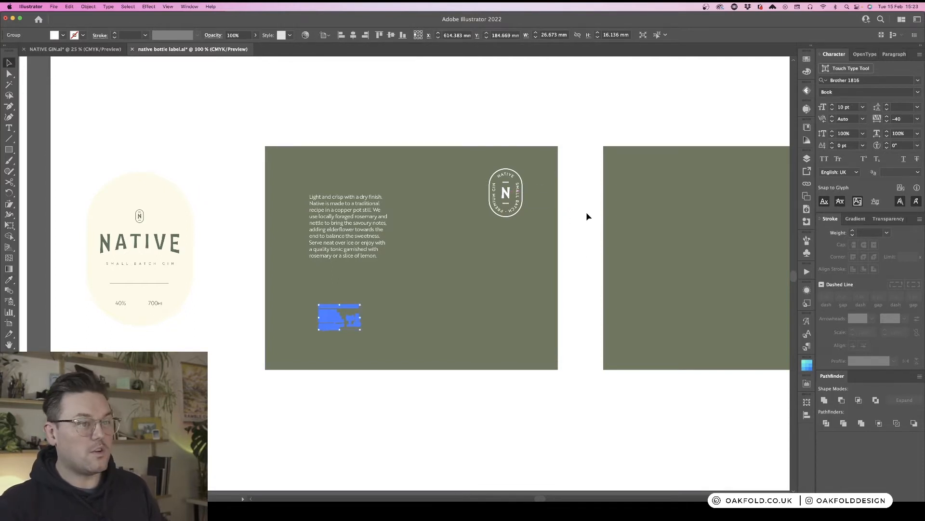
{"action": "left_click", "coordinate": [587, 215]}
- Nudge the drink-responsibly group slightly left within the first panel
{"action": "scroll", "coordinate": [583, 236], "scroll_direction": "down", "scroll_amount": 1}
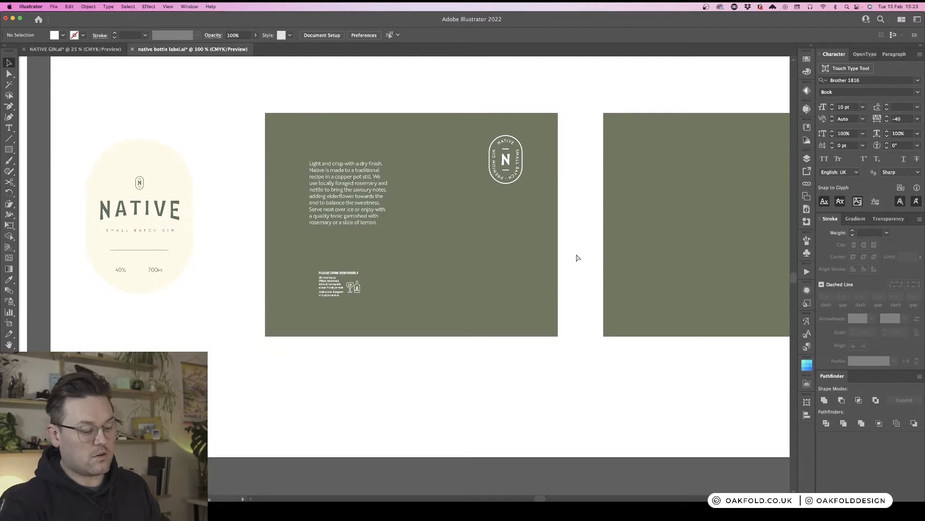
{"action": "key", "text": "super+minus"}
{"action": "scroll", "coordinate": [579, 259], "scroll_direction": "left", "scroll_amount": 2}
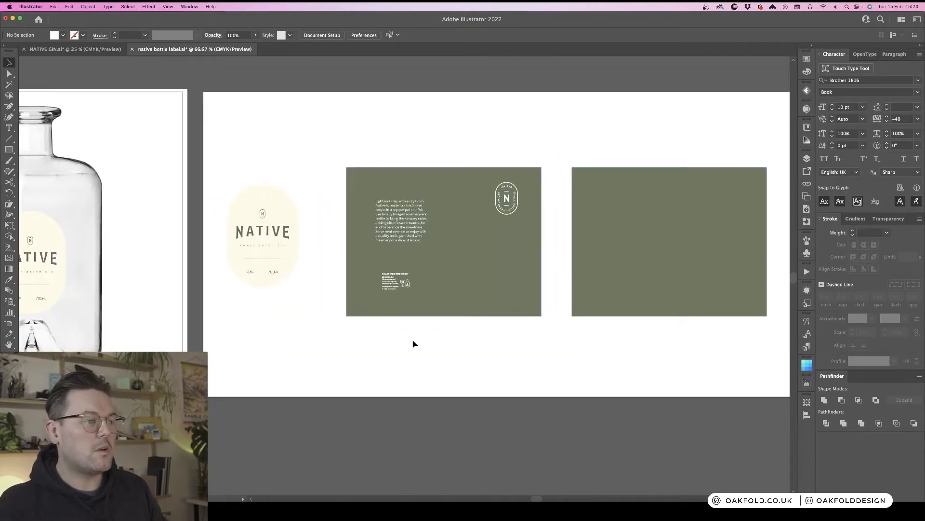
{"action": "left_click_drag", "start_coordinate": [404, 278], "coordinate": [399, 279]}
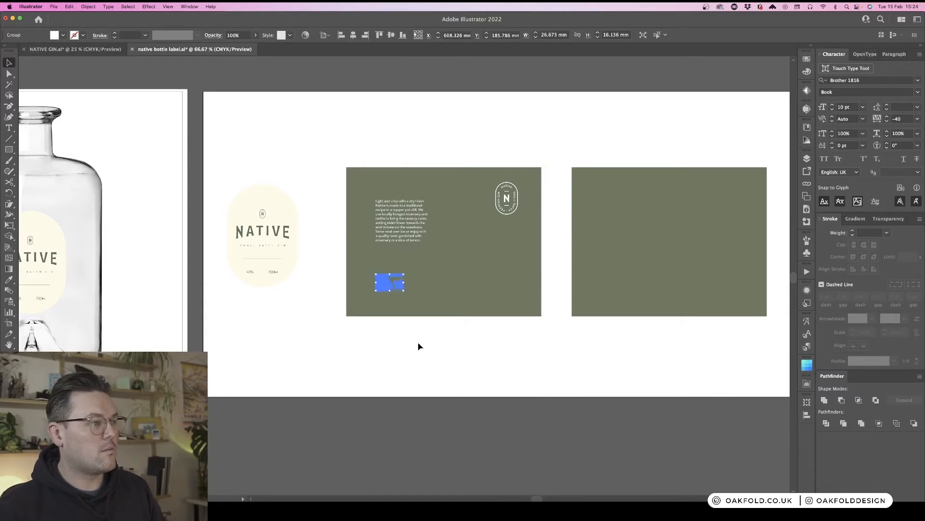
{"action": "left_click", "coordinate": [435, 334]}
{"action": "scroll", "coordinate": [436, 337], "scroll_direction": "left", "scroll_amount": 3}
{"action": "scroll", "coordinate": [435, 337], "scroll_direction": "right", "scroll_amount": 5}
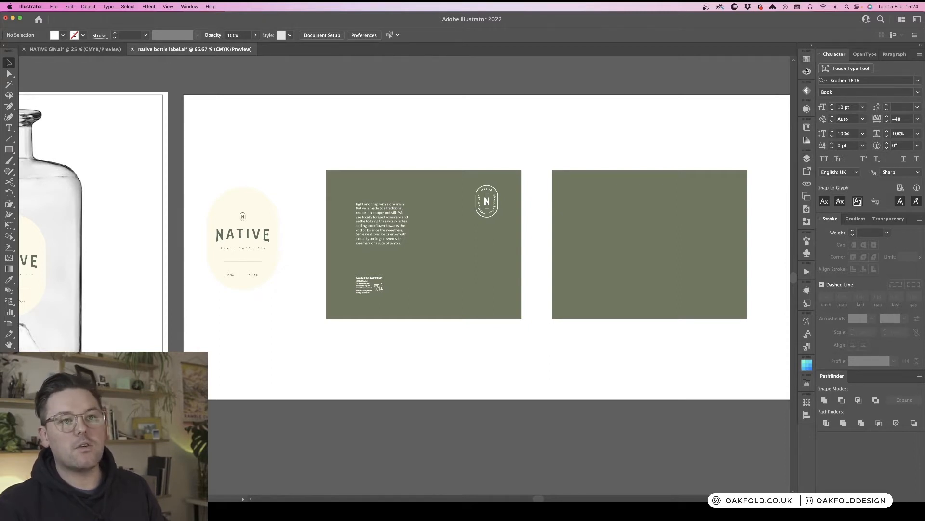
- Place the barcode artwork from Your Library in the Libraries panel onto the artboard
{"action": "left_click", "coordinate": [807, 160]}
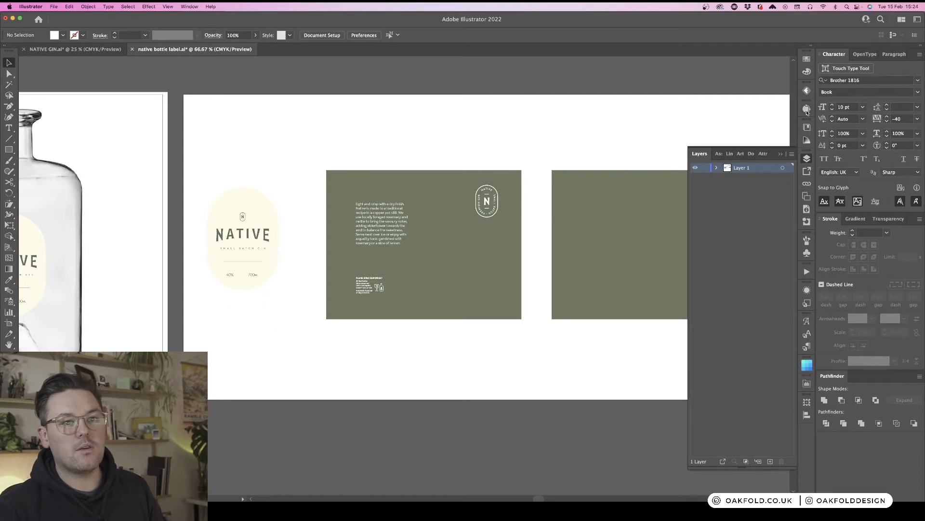
{"action": "left_click", "coordinate": [807, 127]}
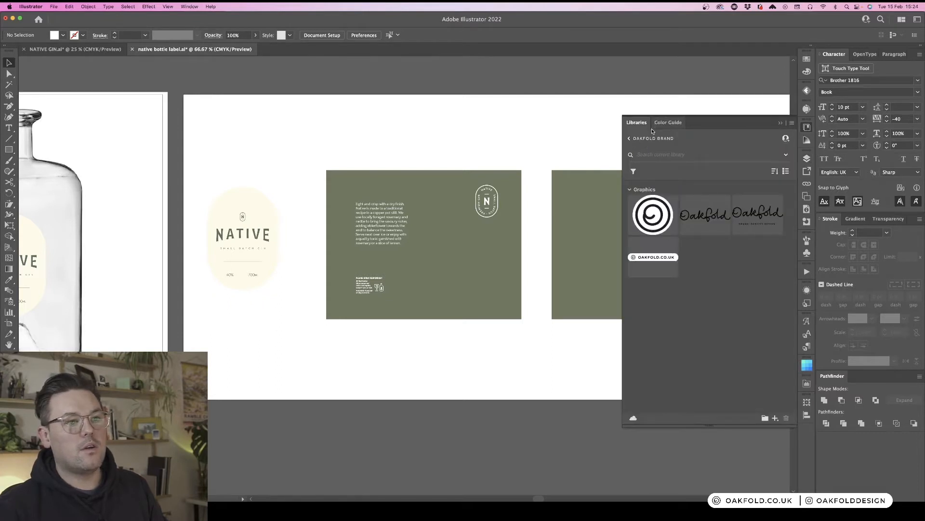
{"action": "left_click", "coordinate": [635, 139]}
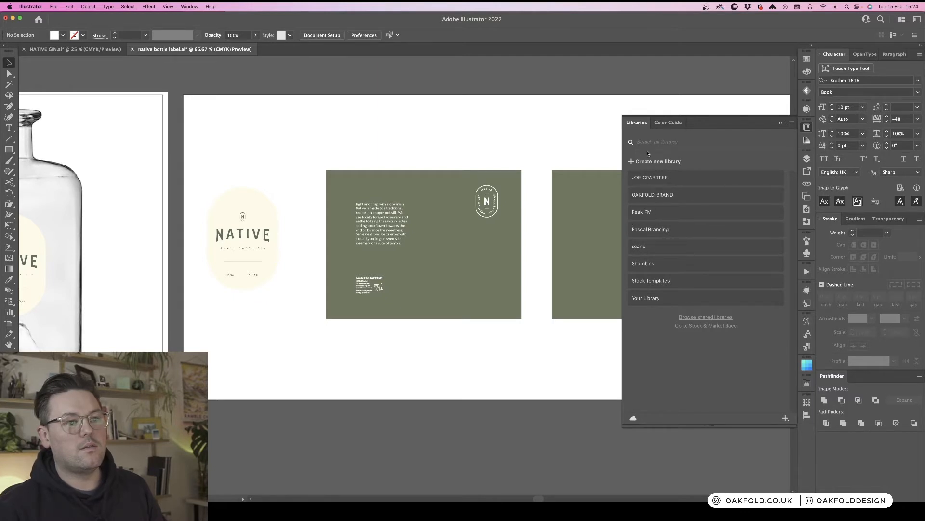
{"action": "left_click", "coordinate": [653, 299]}
{"action": "left_click_drag", "start_coordinate": [656, 214], "coordinate": [576, 140]}
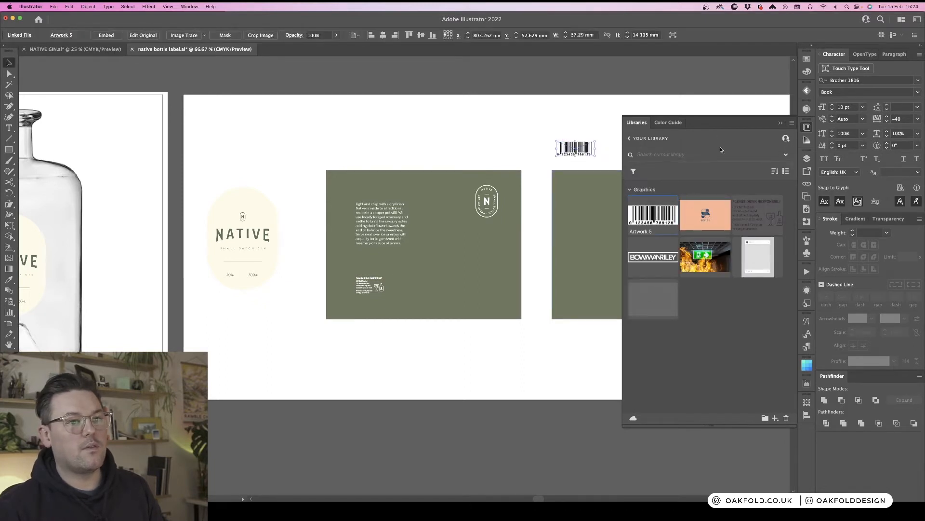
{"action": "left_click", "coordinate": [807, 126]}
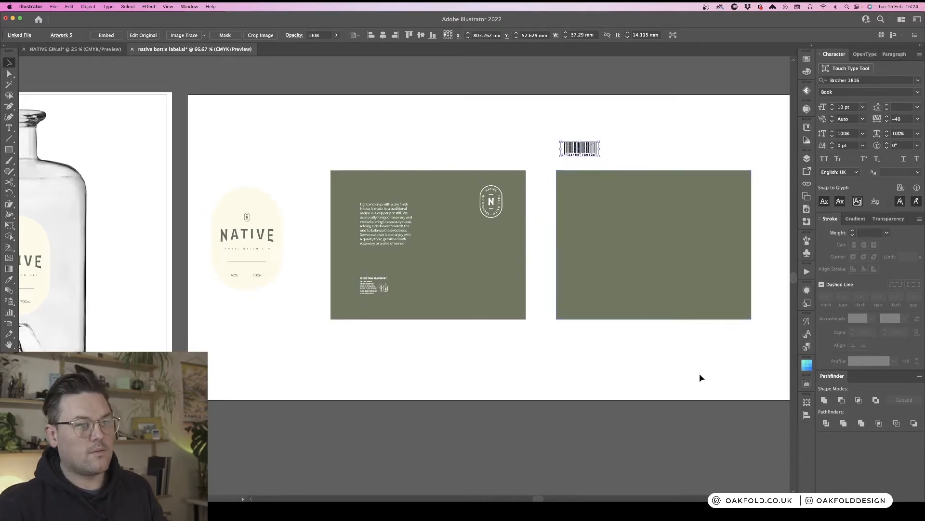
- Position the barcode in the bottom-right corner of the first label panel
{"action": "left_click", "coordinate": [665, 345]}
{"action": "left_click_drag", "start_coordinate": [591, 151], "coordinate": [507, 305]}
{"action": "left_click", "coordinate": [535, 339]}
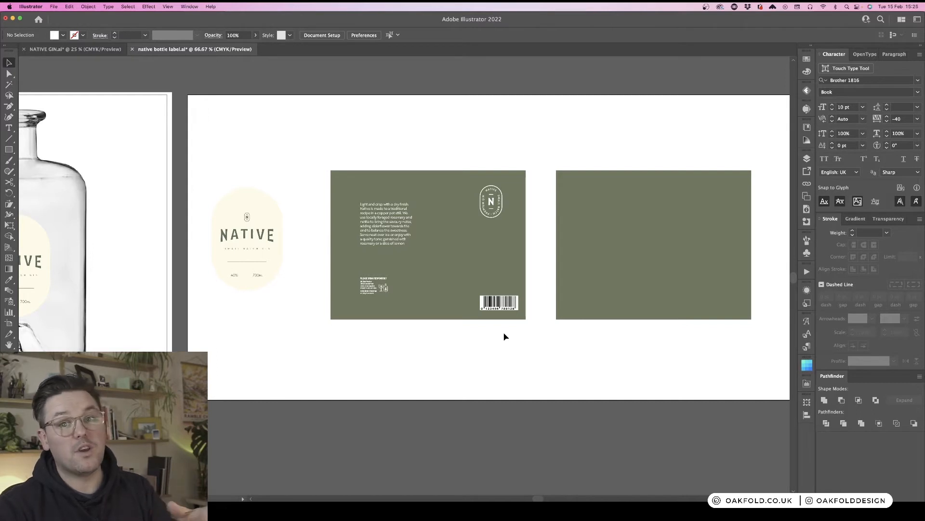
{"action": "left_click", "coordinate": [512, 304]}
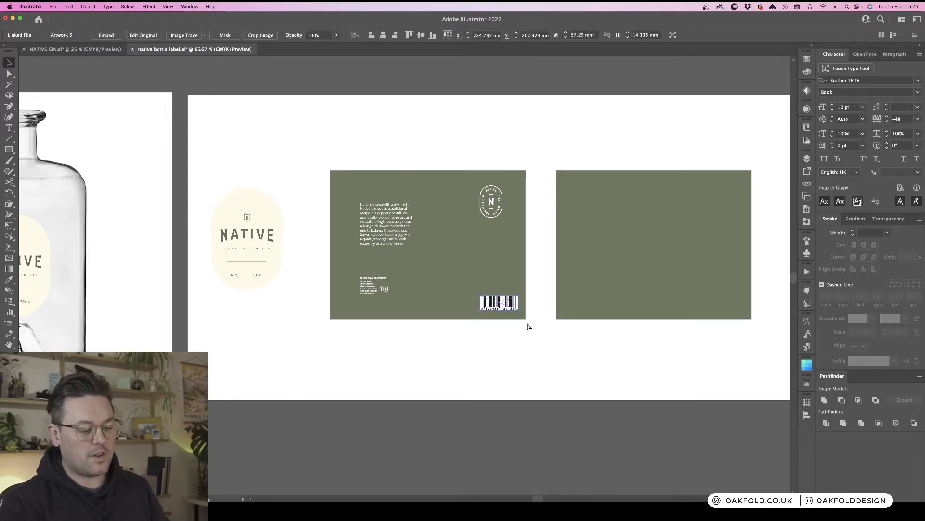
{"action": "key", "text": "super+1"}
{"action": "left_click", "coordinate": [592, 293]}
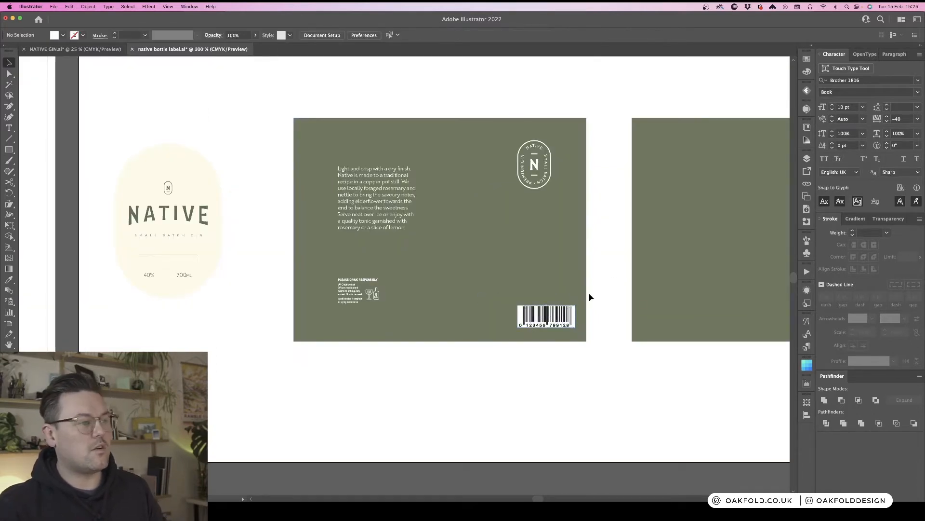
{"action": "left_click", "coordinate": [568, 319]}
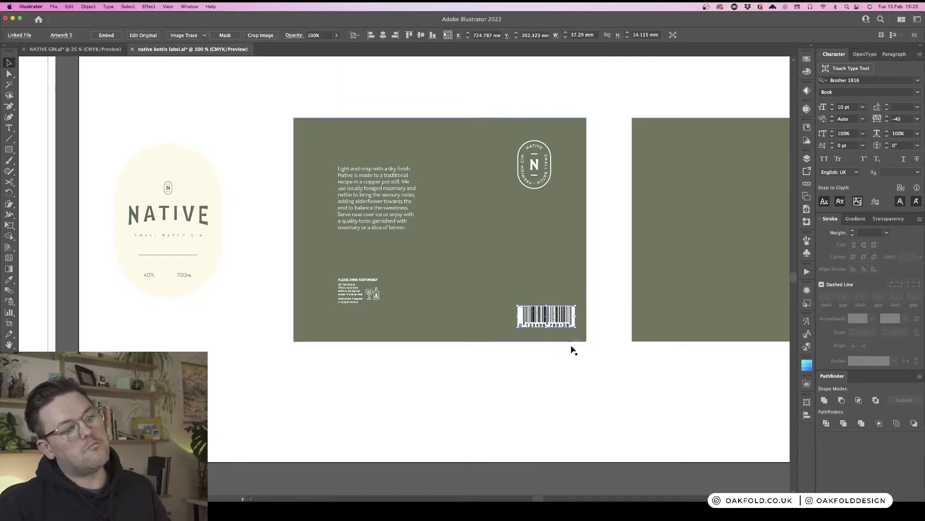
{"action": "left_click", "coordinate": [573, 351]}
{"action": "left_click_drag", "start_coordinate": [566, 320], "coordinate": [562, 322]}
{"action": "left_click", "coordinate": [610, 321]}
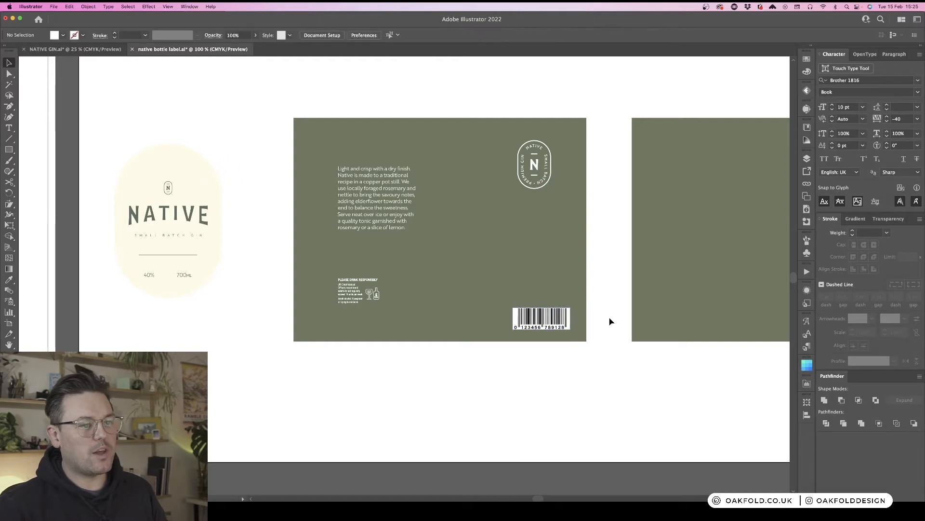
- Move the drink-responsibly group to the right above the barcode and nudge the N badge slightly lower
{"action": "left_click", "coordinate": [393, 314]}
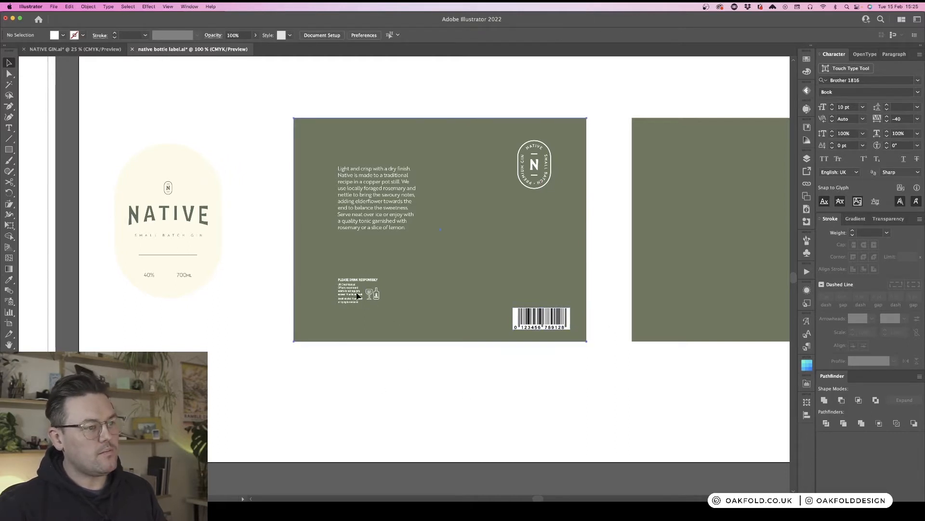
{"action": "left_click_drag", "start_coordinate": [376, 278], "coordinate": [569, 279]}
{"action": "left_click", "coordinate": [587, 271]}
{"action": "left_click", "coordinate": [599, 259]}
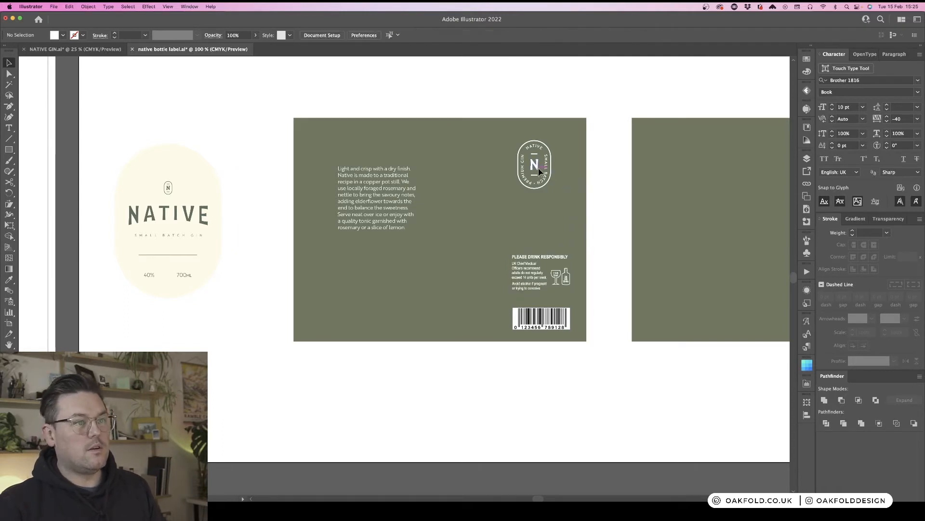
{"action": "left_click_drag", "start_coordinate": [537, 169], "coordinate": [546, 179]}
{"action": "left_click", "coordinate": [601, 229]}
- Create an area text box above the drink-responsibly info and enter Native Gin with the distillery's postal address
{"action": "key", "text": "t"}
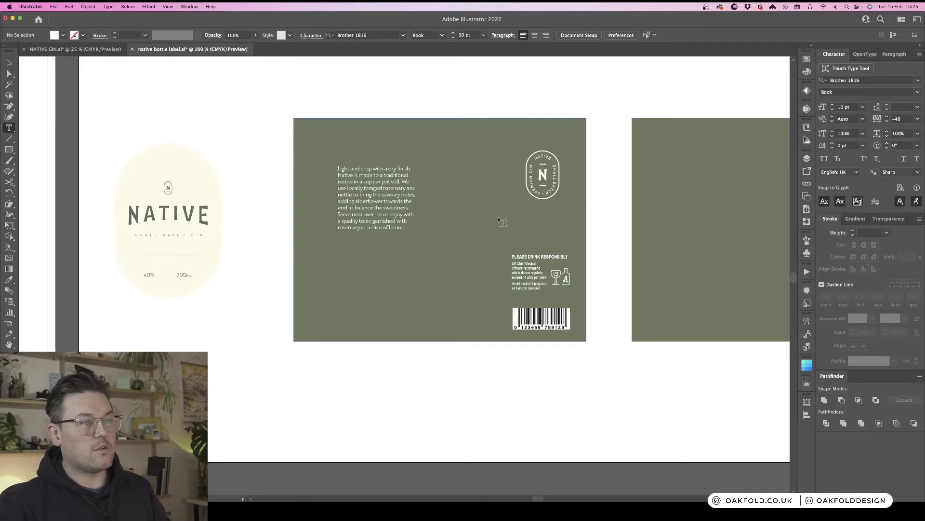
{"action": "left_click_drag", "start_coordinate": [467, 222], "coordinate": [549, 248]}
{"action": "type", "text": "Native"}
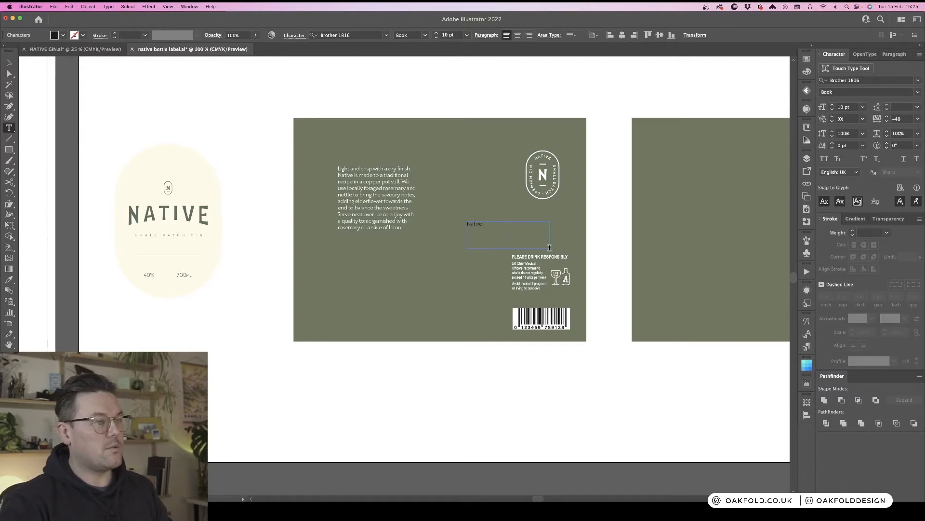
{"action": "type", "text": "Gi"}
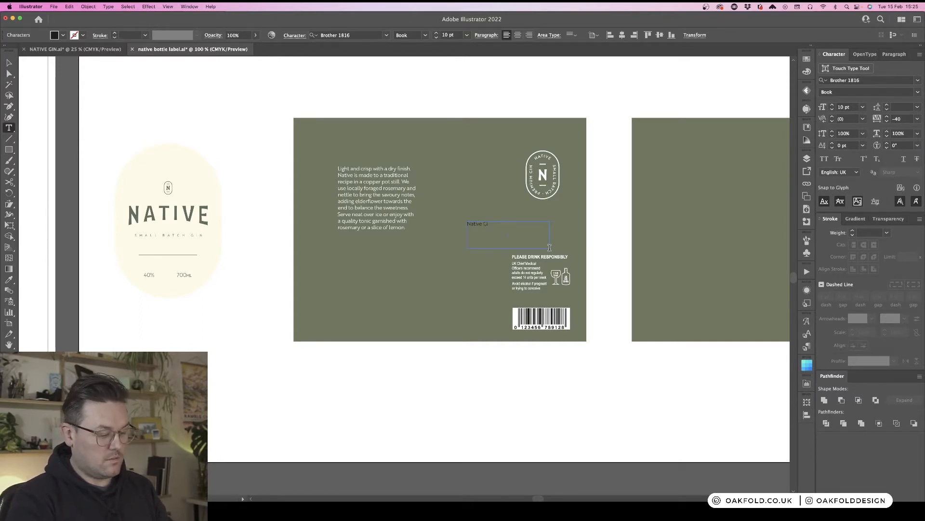
{"action": "type", "text": "n"}
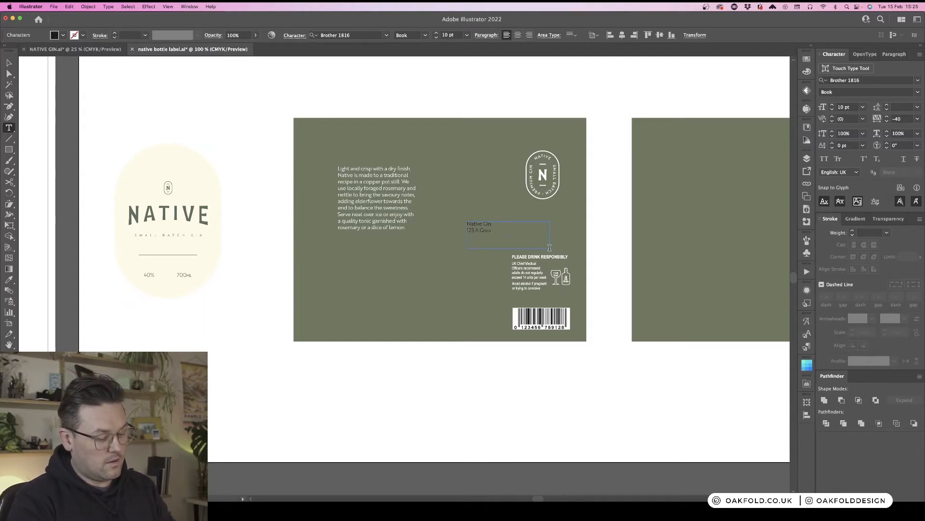
{"action": "type", "text": "R"}
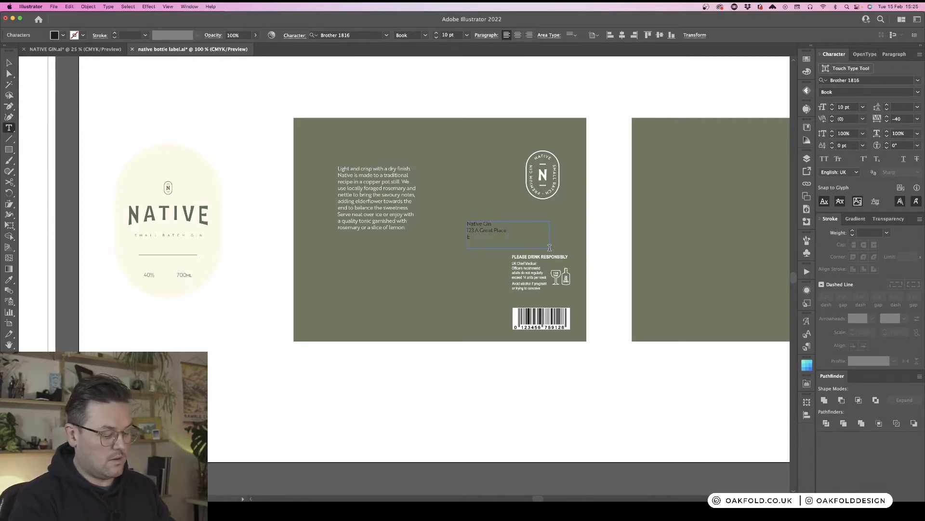
{"action": "type", "text": "ngland"}
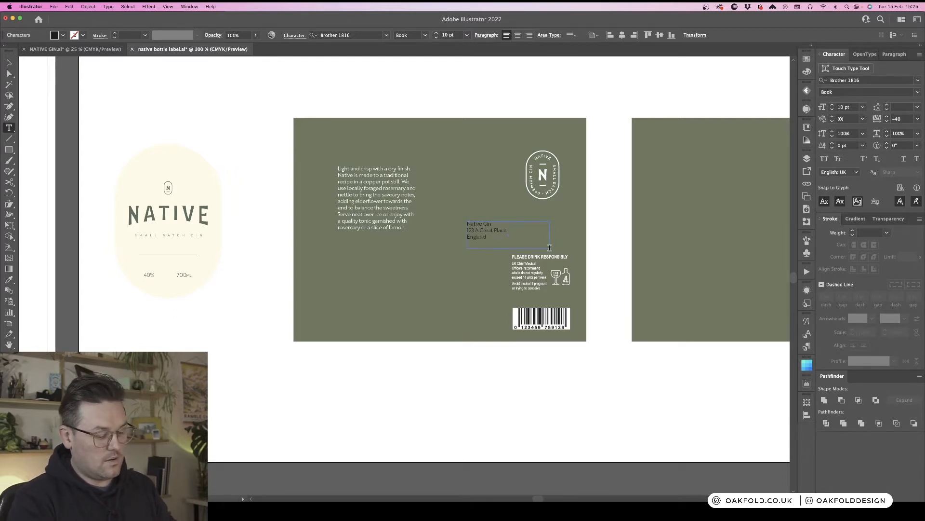
{"action": "type", "text": "7"}
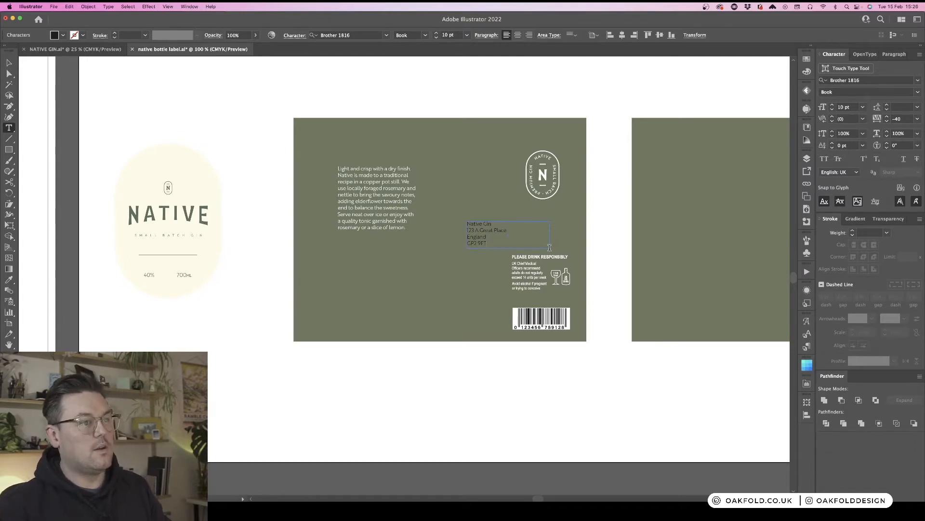
- Give the address text the same white fill as the description text using the Eyedropper
{"action": "key", "text": "Escape"}
{"action": "key", "text": "super+equal"}
{"action": "key", "text": "super+equal"}
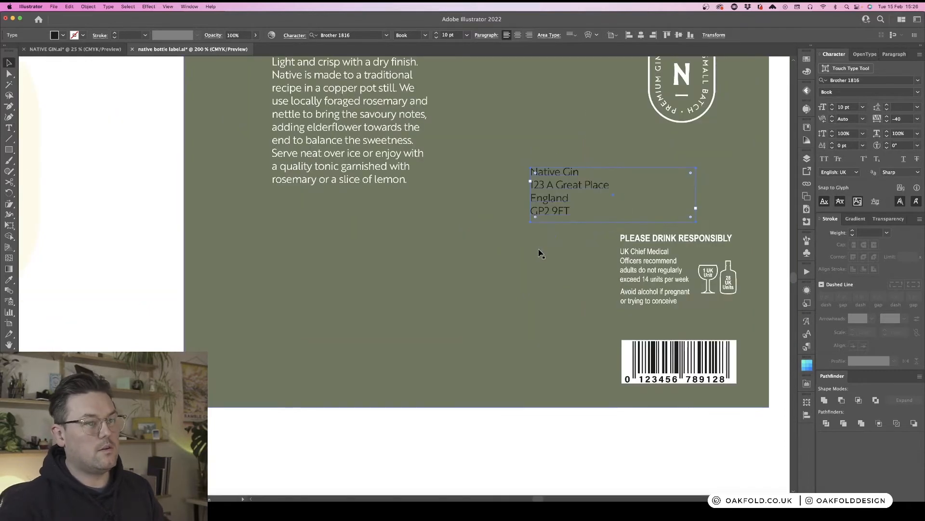
{"action": "scroll", "coordinate": [539, 251], "scroll_direction": "up", "scroll_amount": 1}
{"action": "scroll", "coordinate": [539, 254], "scroll_direction": "up", "scroll_amount": 1}
{"action": "double_click", "coordinate": [565, 229]}
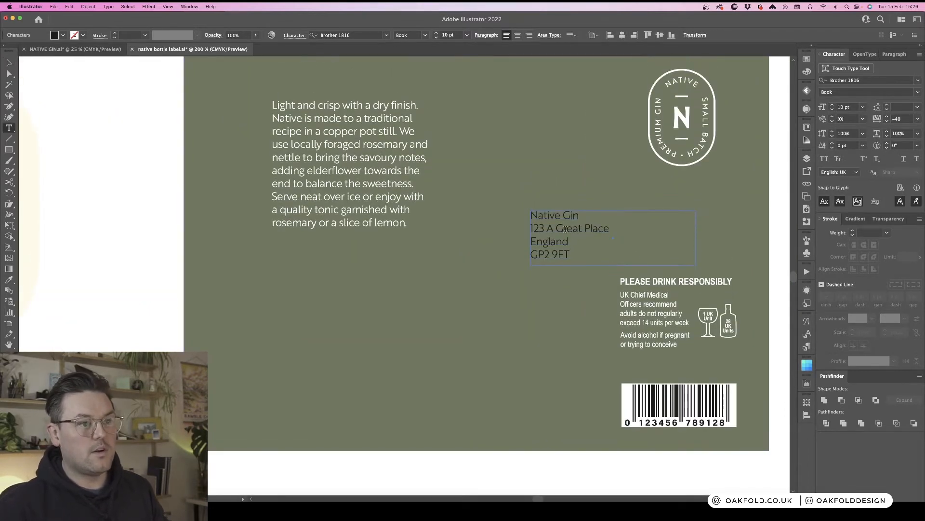
{"action": "key", "text": "super+a"}
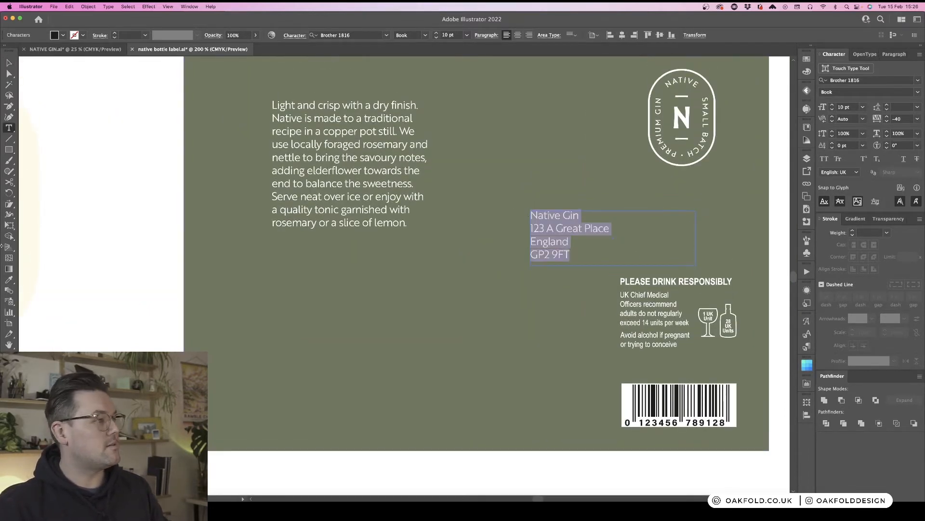
{"action": "left_click", "coordinate": [9, 280]}
{"action": "left_click", "coordinate": [340, 168]}
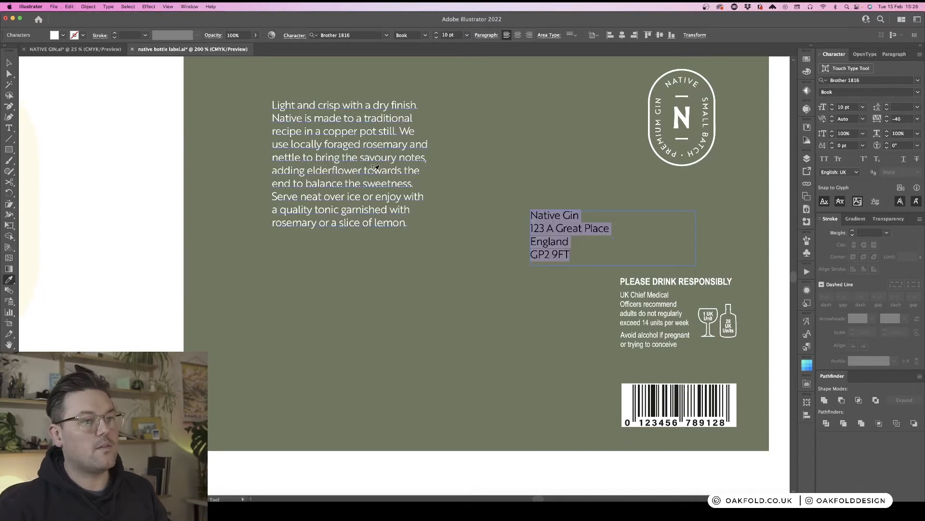
- Rewrite the address as a single comma-separated run after Native Gin, joining its lines
{"action": "key", "text": "v"}
{"action": "scroll", "coordinate": [555, 248], "scroll_direction": "right", "scroll_amount": 5}
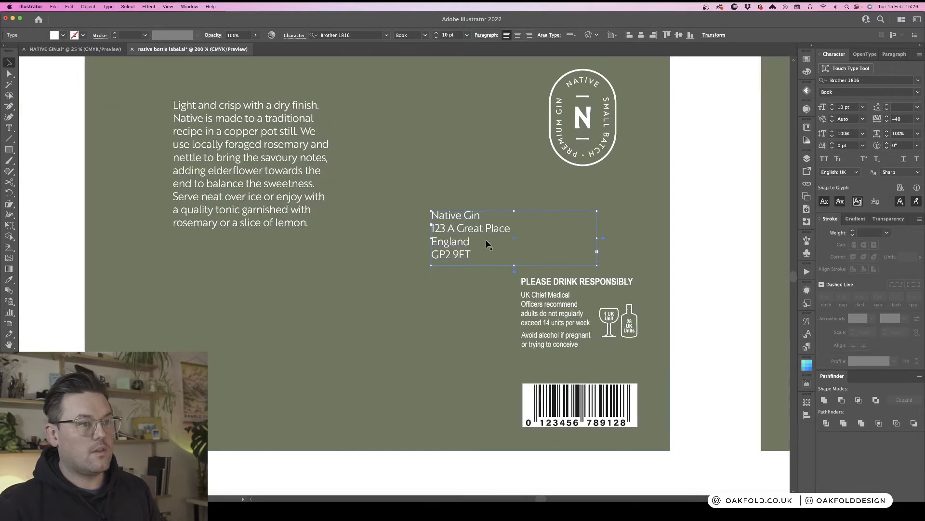
{"action": "key", "text": "t"}
{"action": "left_click", "coordinate": [480, 215]}
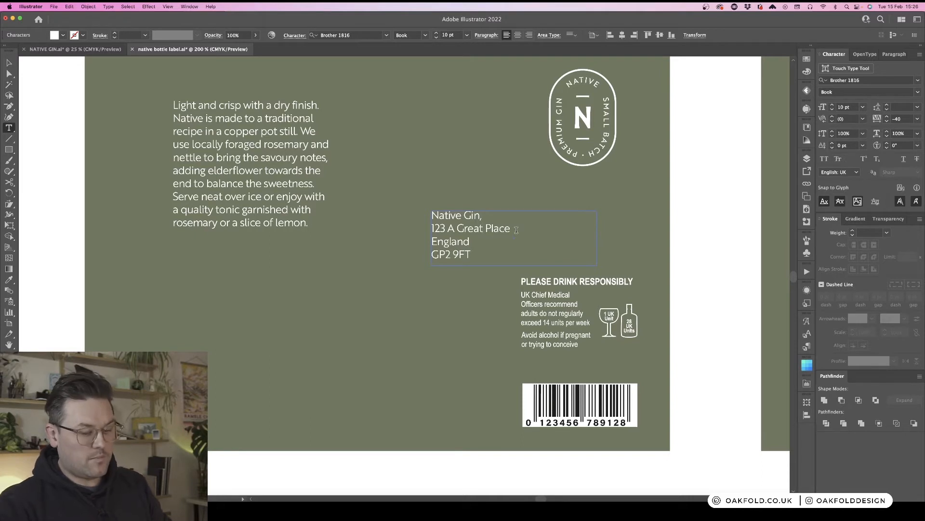
{"action": "key", "text": "BackSpace"}
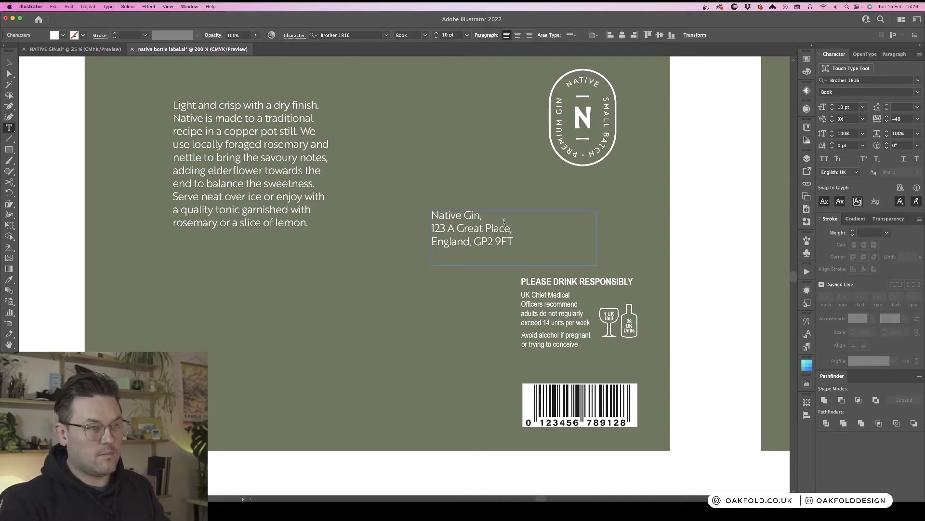
{"action": "key", "text": "BackSpace"}
{"action": "key", "text": "Escape"}
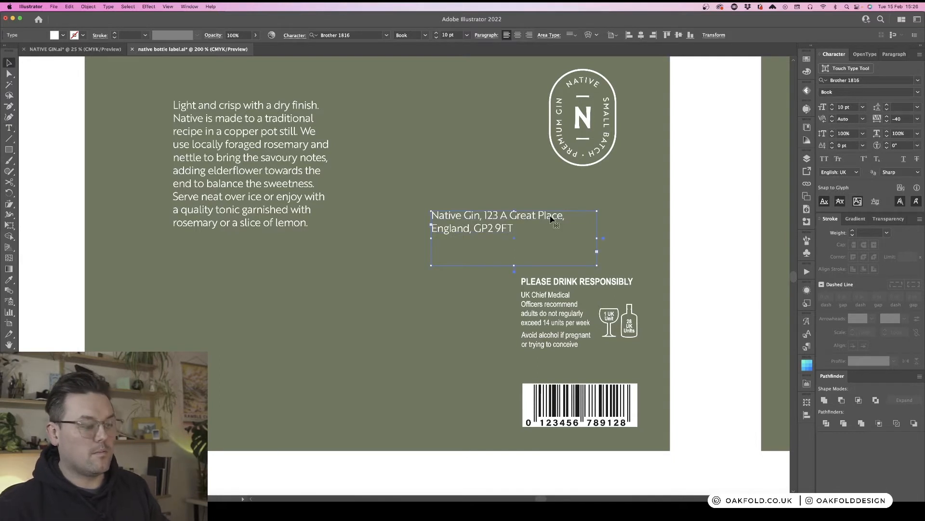
- Move the address text box down to sit directly above the drink-responsibly block
{"action": "key", "text": "v"}
{"action": "left_click", "coordinate": [516, 266]}
{"action": "left_click", "coordinate": [507, 232]}
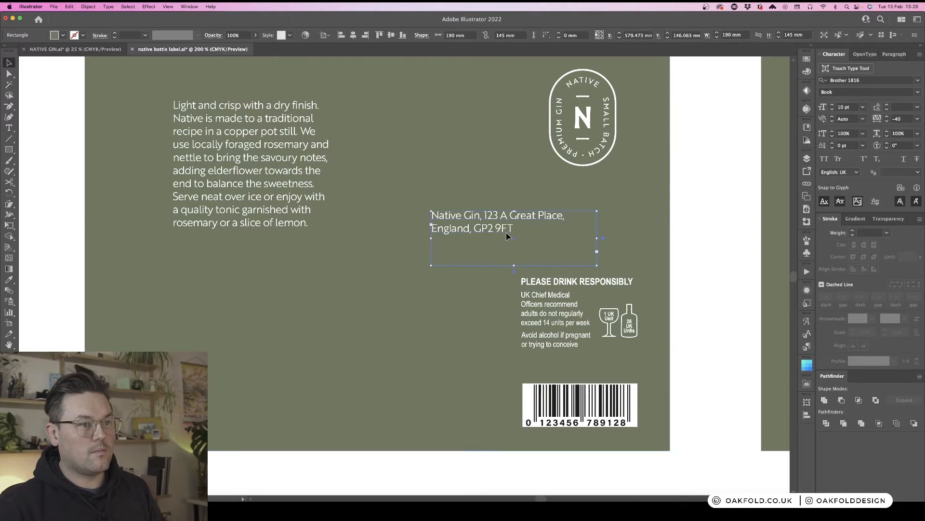
{"action": "left_click_drag", "start_coordinate": [515, 266], "coordinate": [591, 259]}
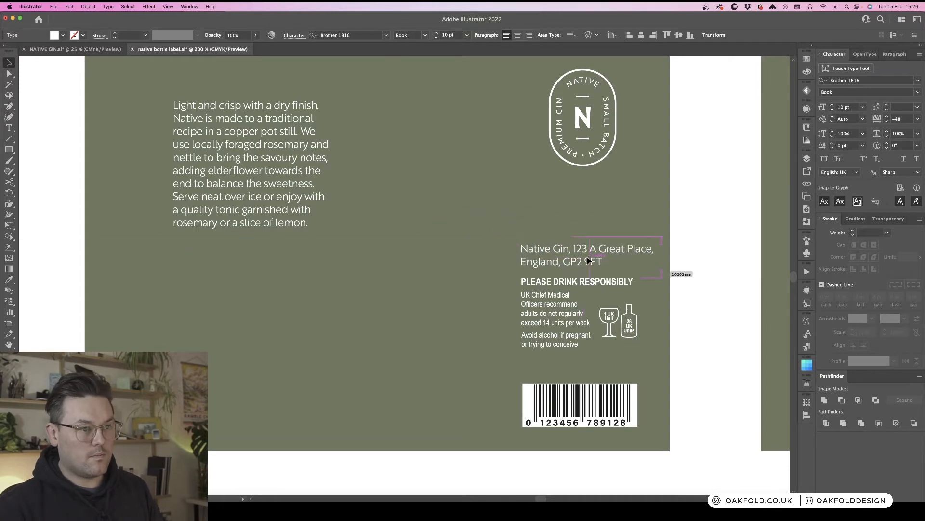
- Set the address text size to 8 pt
{"action": "left_click", "coordinate": [436, 38]}
{"action": "left_click", "coordinate": [436, 38]}
{"action": "scroll", "coordinate": [434, 119], "scroll_direction": "up", "scroll_amount": 9}
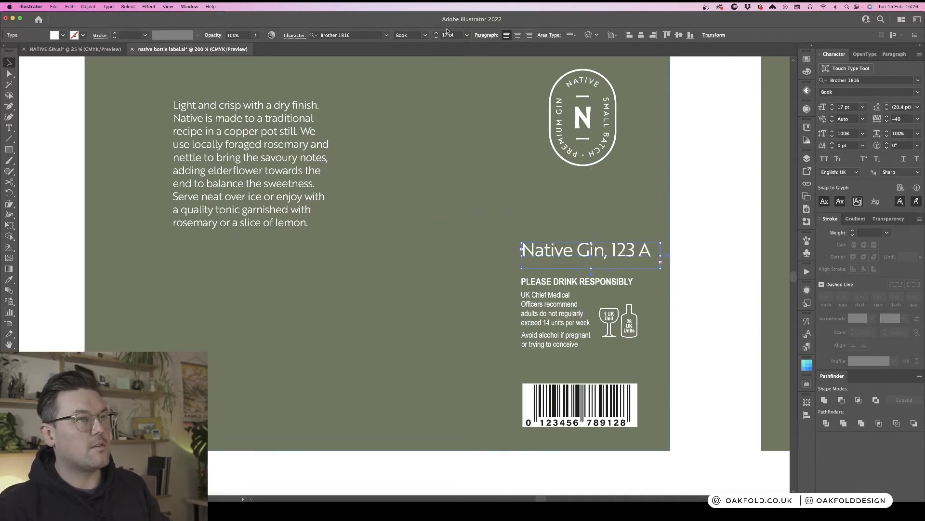
{"action": "left_click", "coordinate": [466, 35]}
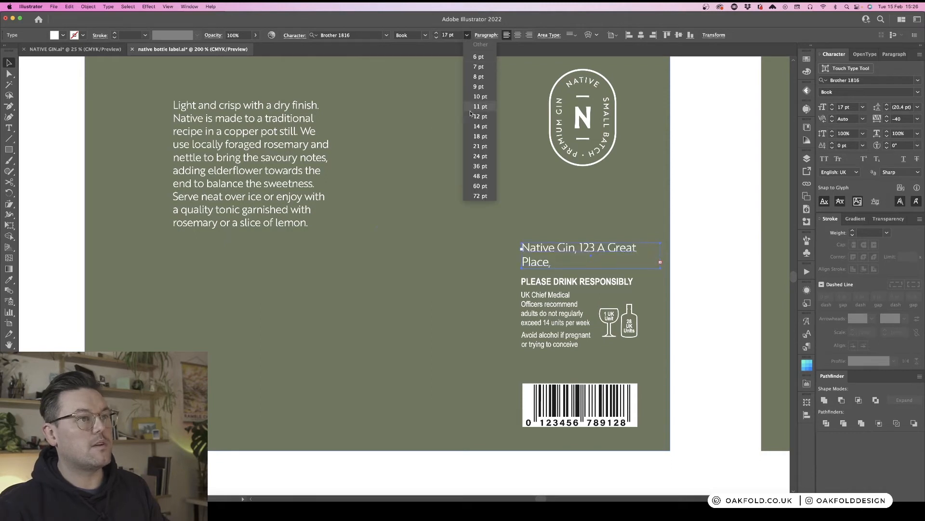
{"action": "left_click", "coordinate": [477, 86]}
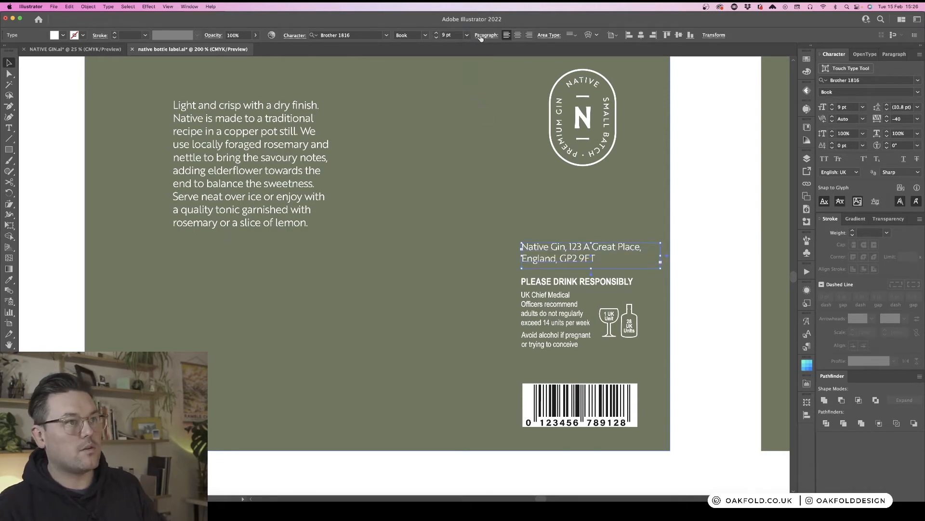
{"action": "left_click", "coordinate": [468, 36]}
{"action": "left_click", "coordinate": [477, 70]}
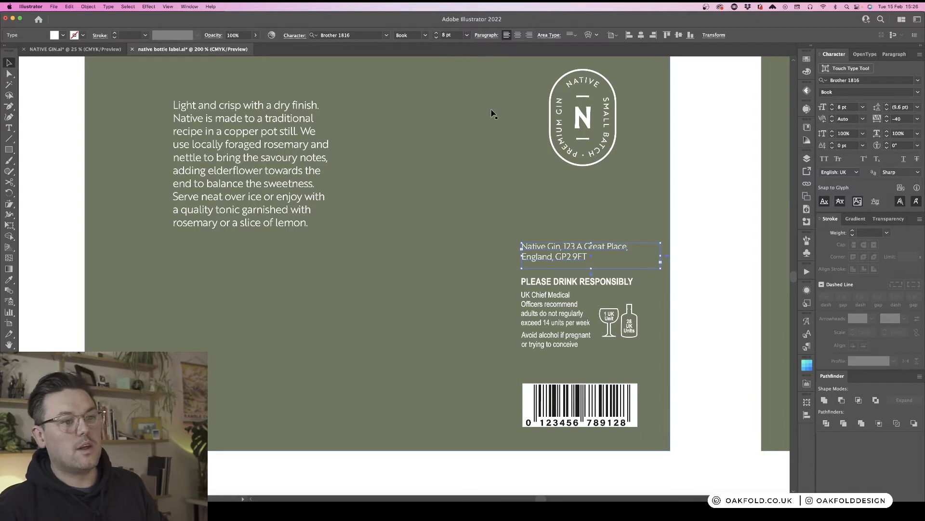
{"action": "left_click", "coordinate": [701, 209]}
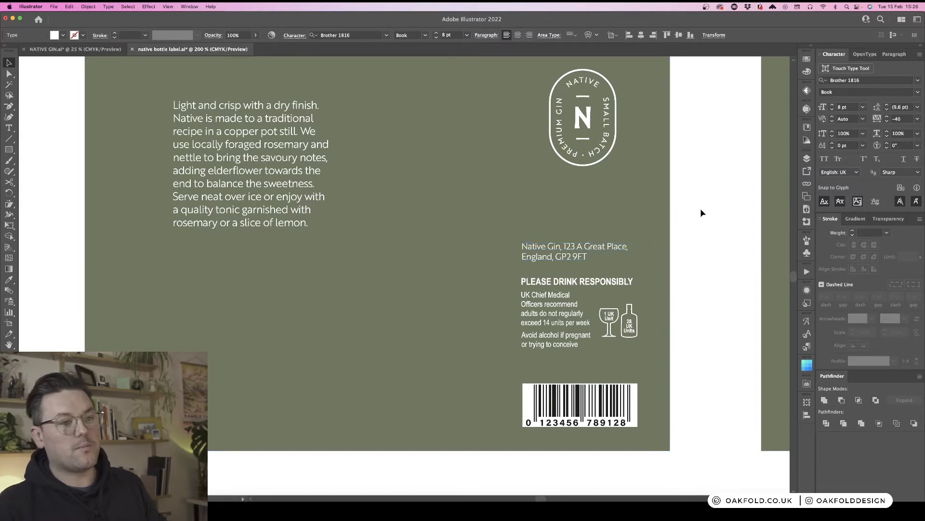
- Nudge the address text box slightly upward and narrow its width a little
{"action": "left_click", "coordinate": [599, 259]}
{"action": "left_click_drag", "start_coordinate": [611, 256], "coordinate": [611, 249]}
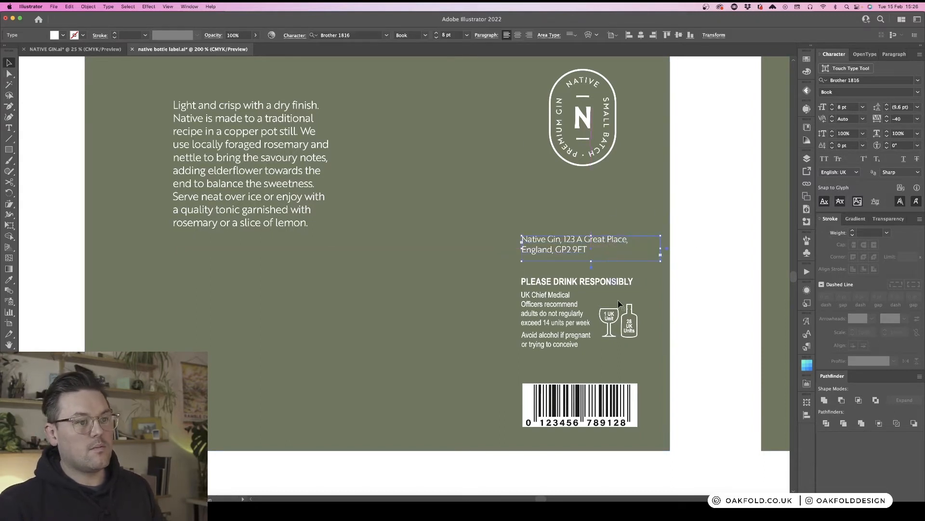
{"action": "left_click", "coordinate": [716, 322]}
{"action": "key", "text": "super+minus"}
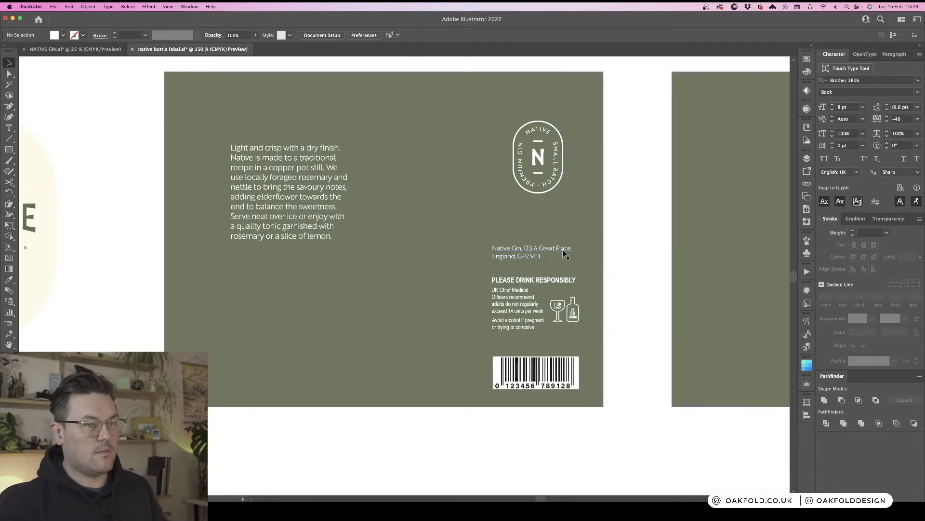
{"action": "left_click", "coordinate": [581, 266]}
{"action": "left_click_drag", "start_coordinate": [597, 256], "coordinate": [578, 256]}
{"action": "left_click", "coordinate": [628, 273]}
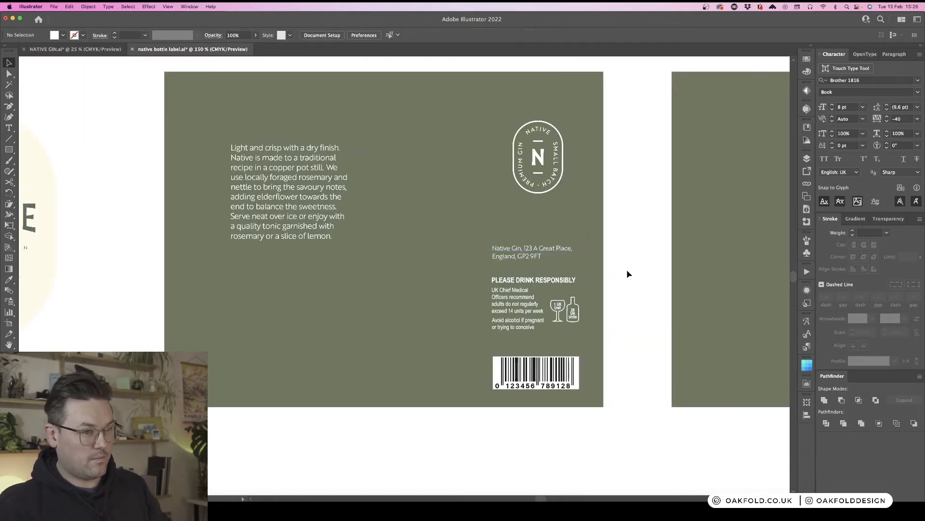
{"action": "scroll", "coordinate": [628, 274], "scroll_direction": "up", "scroll_amount": 2}
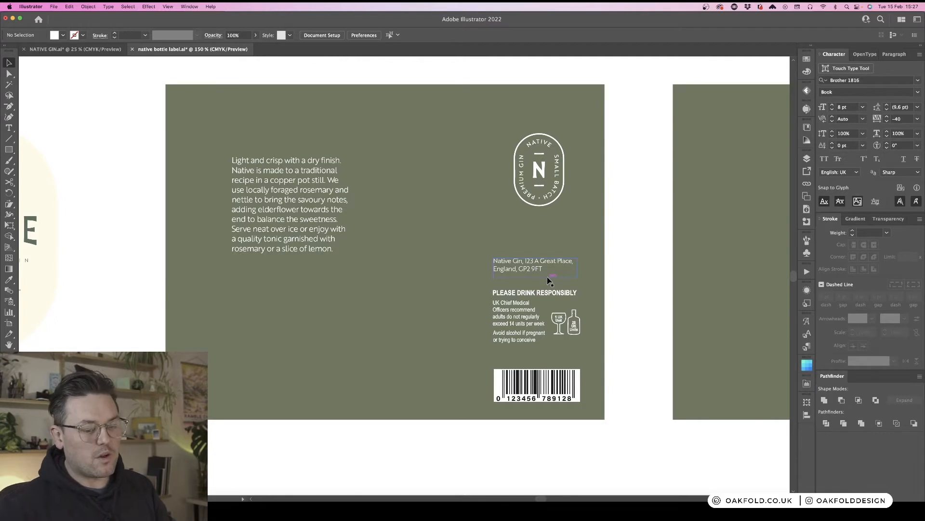
- Shift the description text block slightly to the left on the first label panel
{"action": "key", "text": "super+1"}
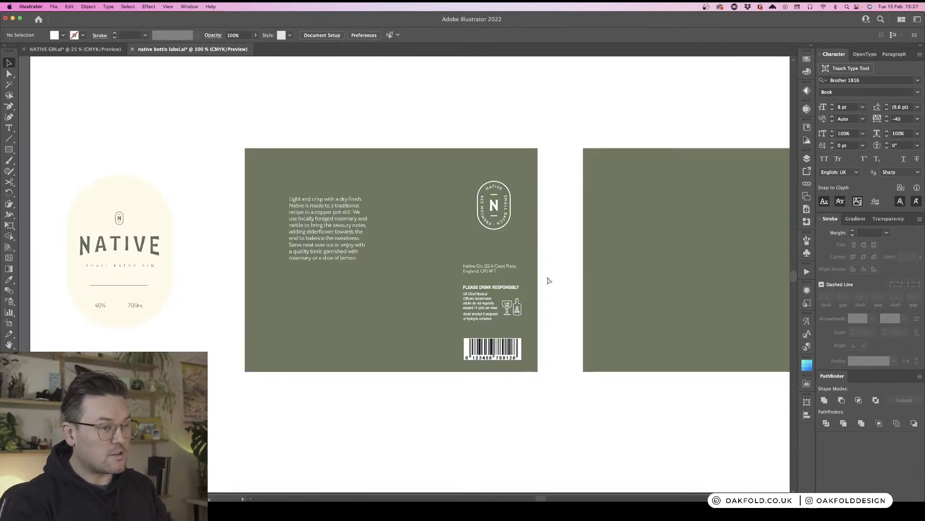
{"action": "left_click", "coordinate": [311, 233]}
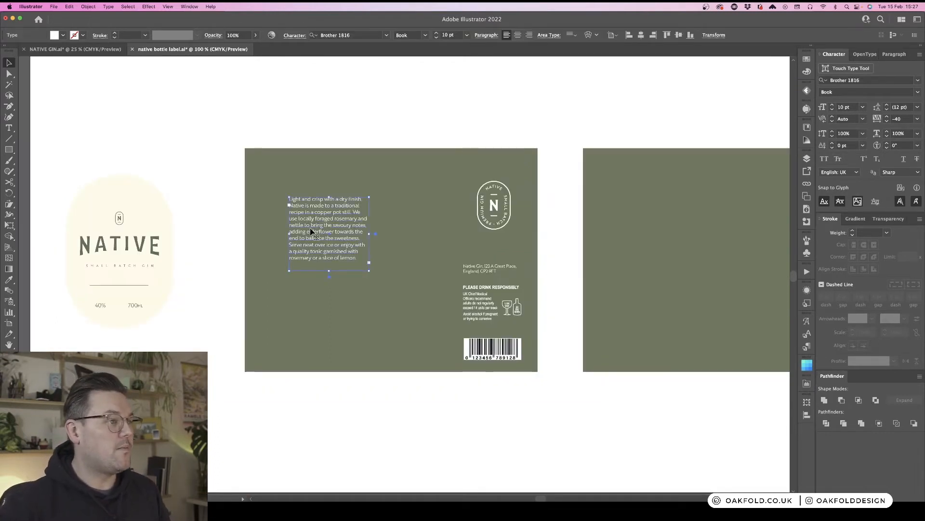
{"action": "left_click_drag", "start_coordinate": [311, 233], "coordinate": [307, 232]}
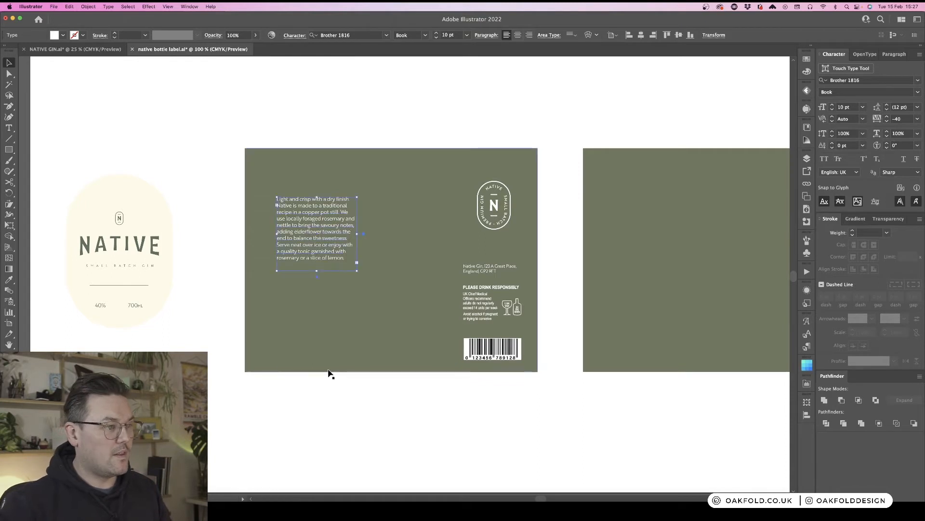
{"action": "left_click", "coordinate": [333, 386]}
{"action": "left_click", "coordinate": [318, 221]}
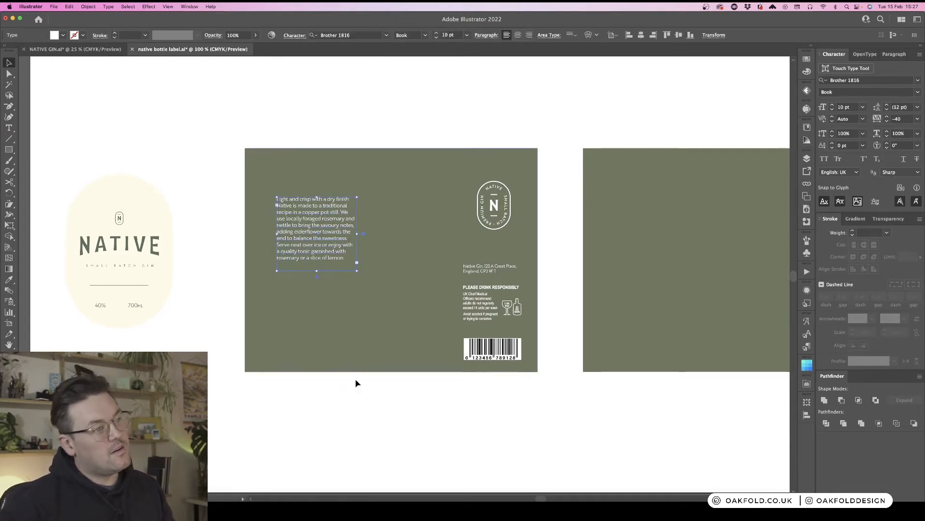
{"action": "left_click", "coordinate": [371, 401]}
{"action": "key", "text": "super+minus"}
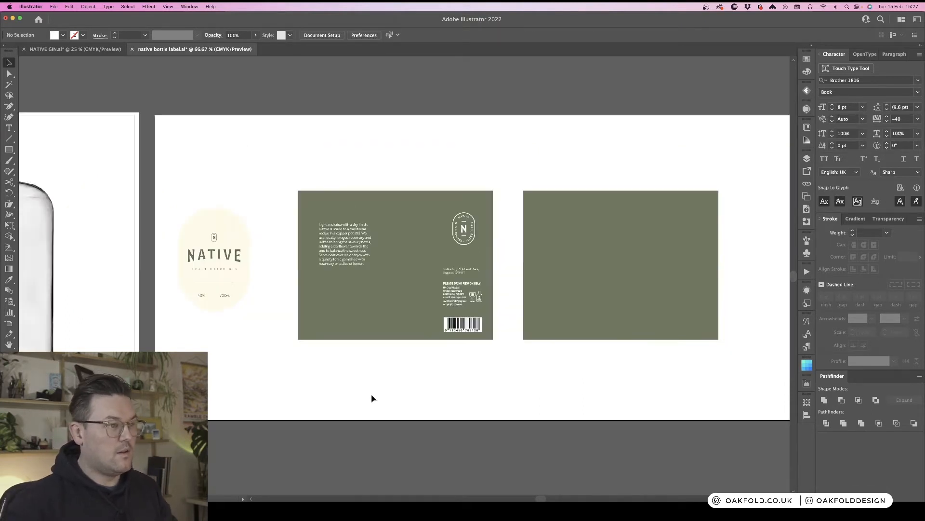
- Widen the description text box and increase its font size to 12 pt
{"action": "left_click", "coordinate": [337, 244]}
{"action": "left_click_drag", "start_coordinate": [372, 272], "coordinate": [389, 289]}
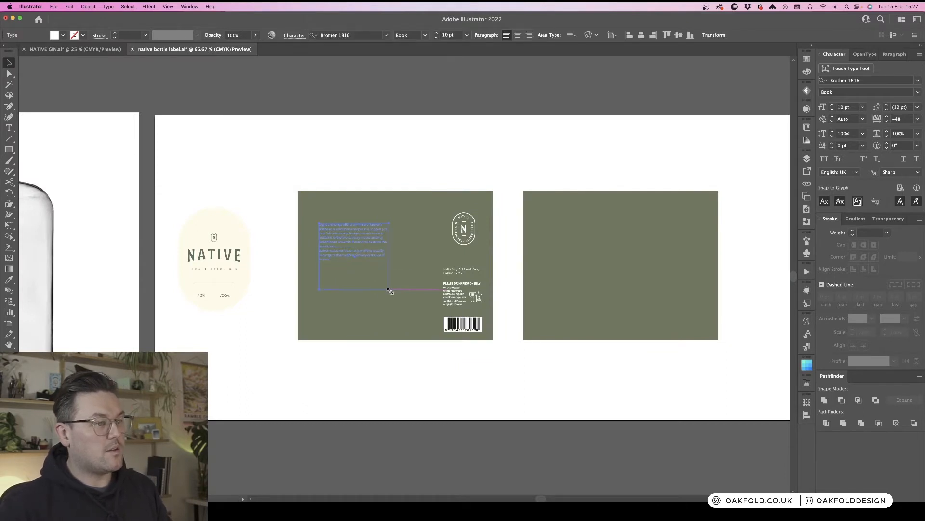
{"action": "left_click", "coordinate": [436, 33]}
{"action": "left_click", "coordinate": [437, 33]}
{"action": "left_click", "coordinate": [415, 162]}
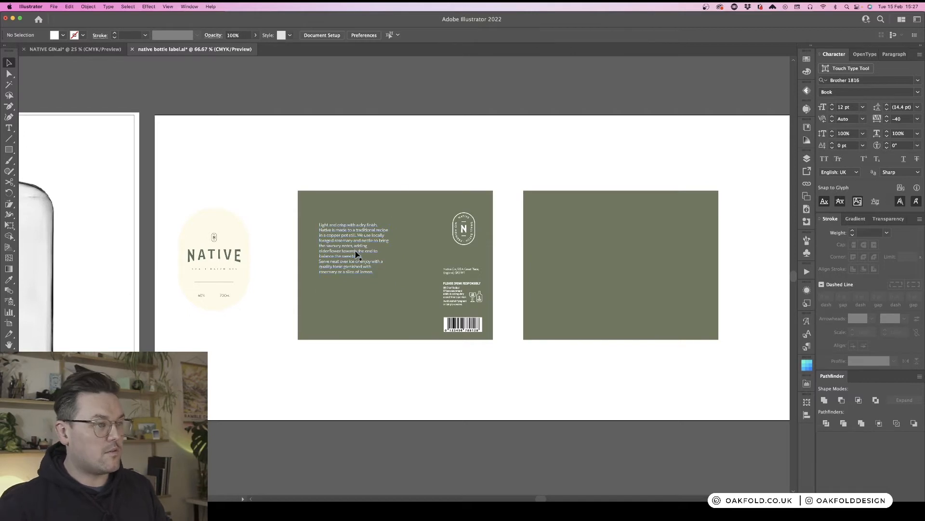
- Resize and reposition the description text box so the paragraph reflows into a narrower column
{"action": "left_click", "coordinate": [356, 254]}
{"action": "left_click_drag", "start_coordinate": [389, 256], "coordinate": [351, 277]}
{"action": "left_click", "coordinate": [372, 192]}
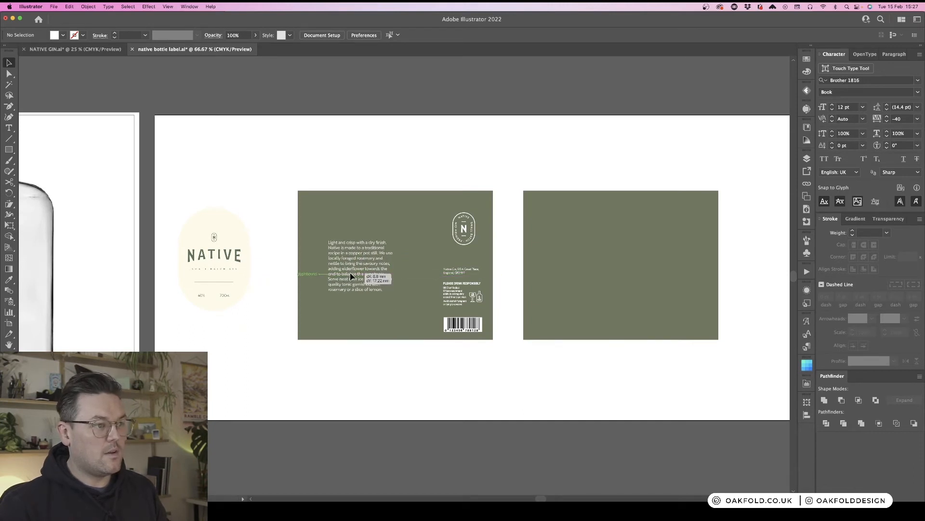
{"action": "left_click", "coordinate": [364, 178]}
{"action": "key", "text": "super+equal"}
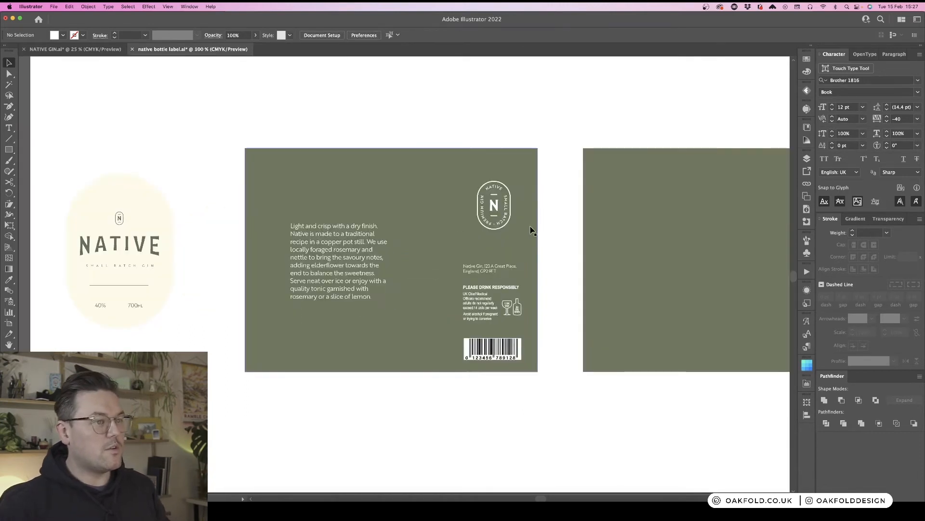
- Move the N badge to the upper left above the description, lowering the description and badge slightly
{"action": "left_click_drag", "start_coordinate": [496, 213], "coordinate": [312, 195]}
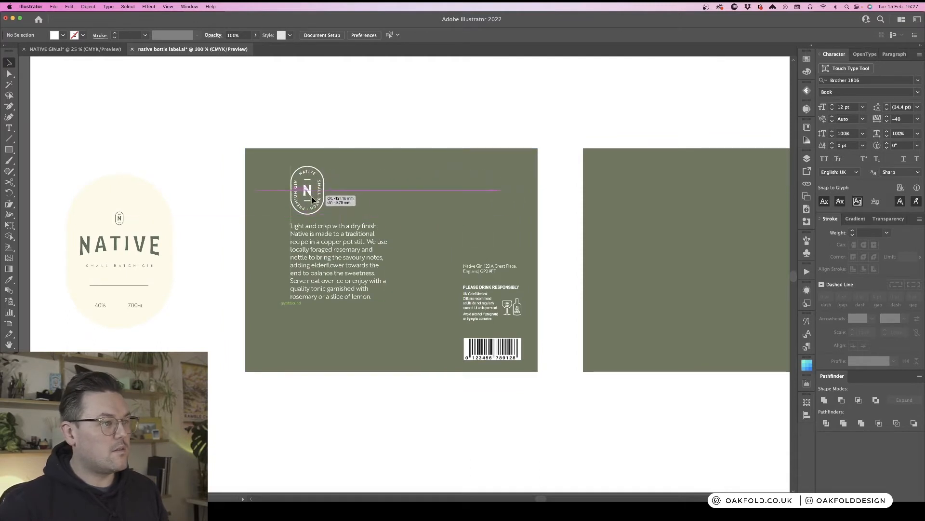
{"action": "left_click", "coordinate": [339, 236]}
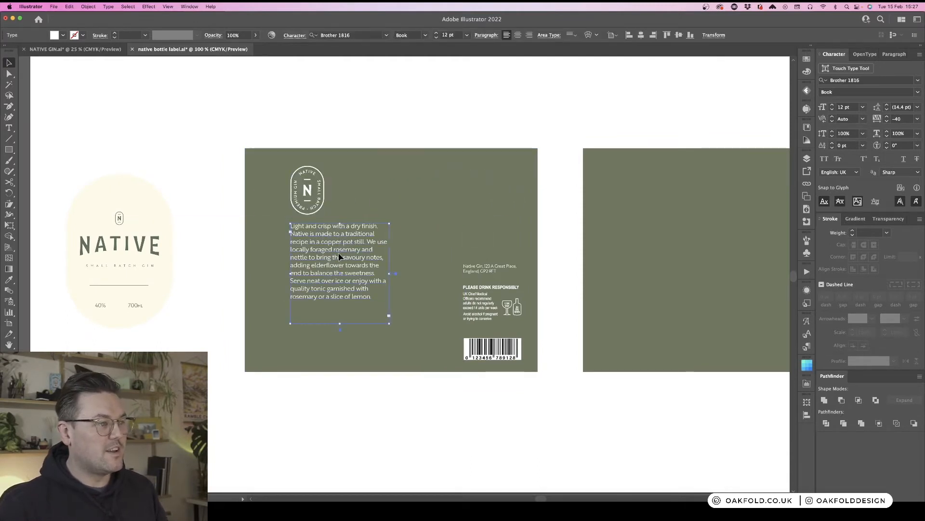
{"action": "left_click_drag", "start_coordinate": [339, 236], "coordinate": [340, 264]}
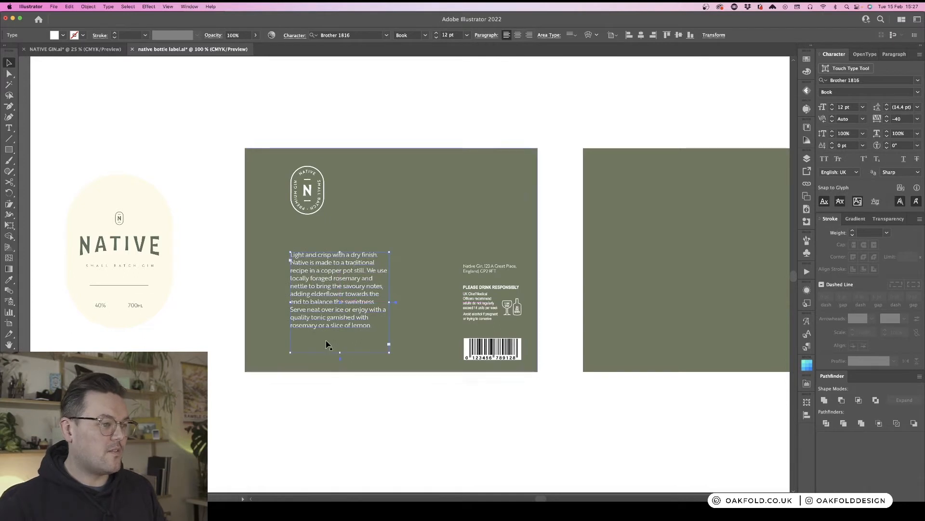
{"action": "left_click_drag", "start_coordinate": [341, 338], "coordinate": [340, 338]}
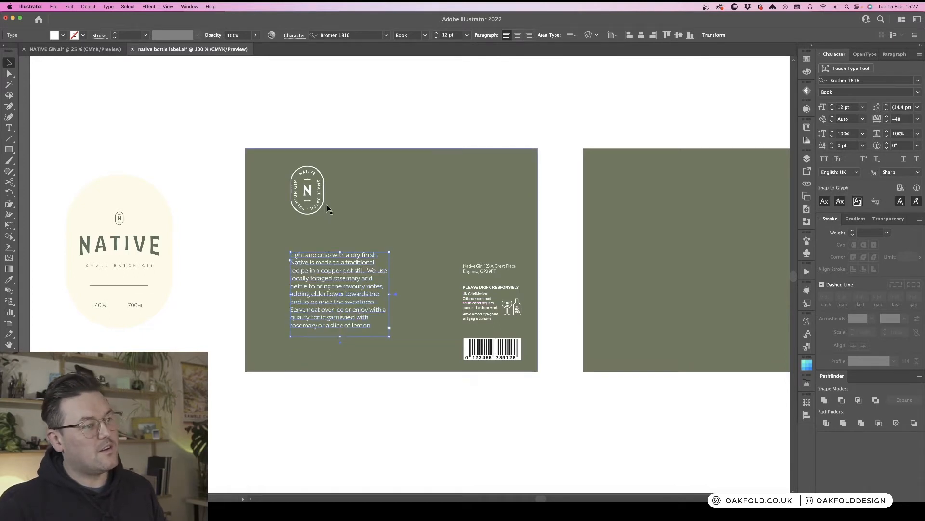
{"action": "left_click_drag", "start_coordinate": [309, 190], "coordinate": [310, 208]}
- Select the address, drink-responsibly info and barcode and move them up and slightly left together
{"action": "left_click", "coordinate": [496, 347]}
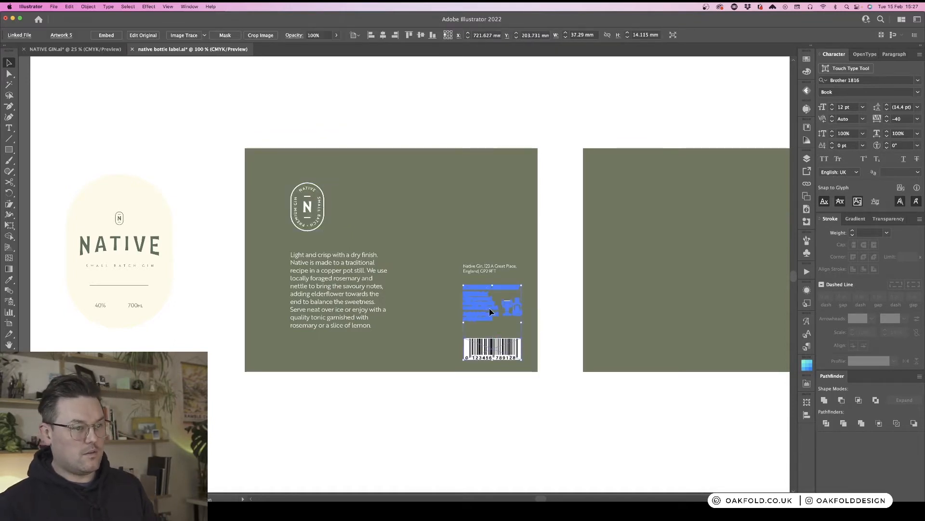
{"action": "left_click", "coordinate": [490, 271], "text": "shift"}
{"action": "left_click_drag", "start_coordinate": [490, 272], "coordinate": [493, 245]}
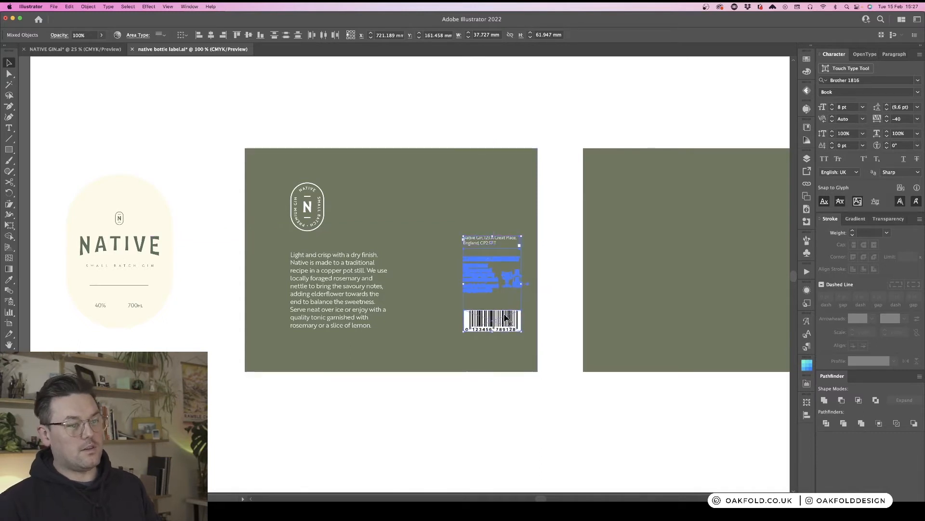
{"action": "left_click_drag", "start_coordinate": [505, 322], "coordinate": [496, 322]}
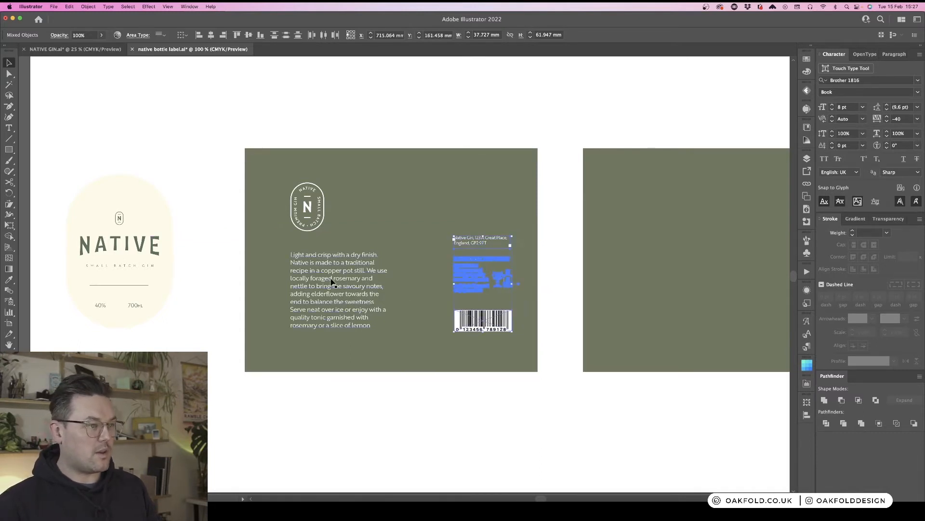
- Move the address text down, closer to the drink-responsibly info on the back panel
{"action": "left_click", "coordinate": [557, 274]}
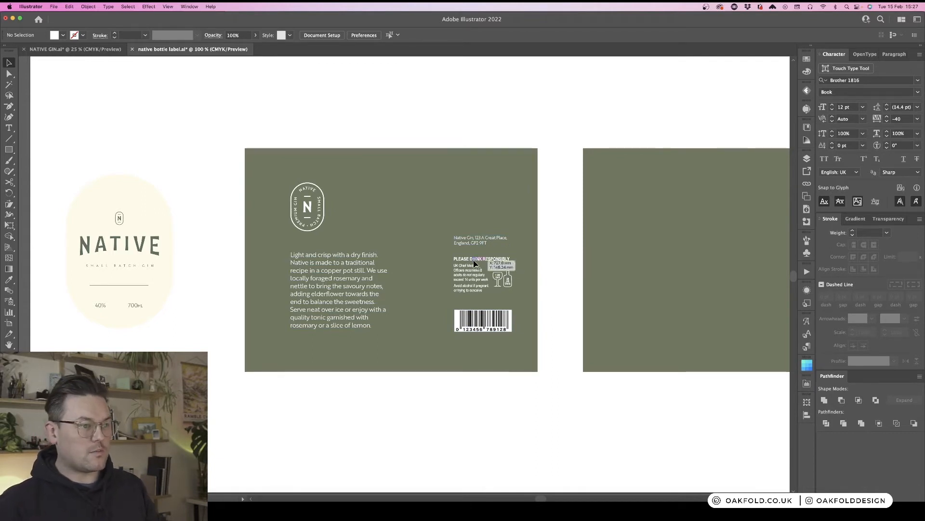
{"action": "left_click_drag", "start_coordinate": [473, 262], "coordinate": [489, 242]}
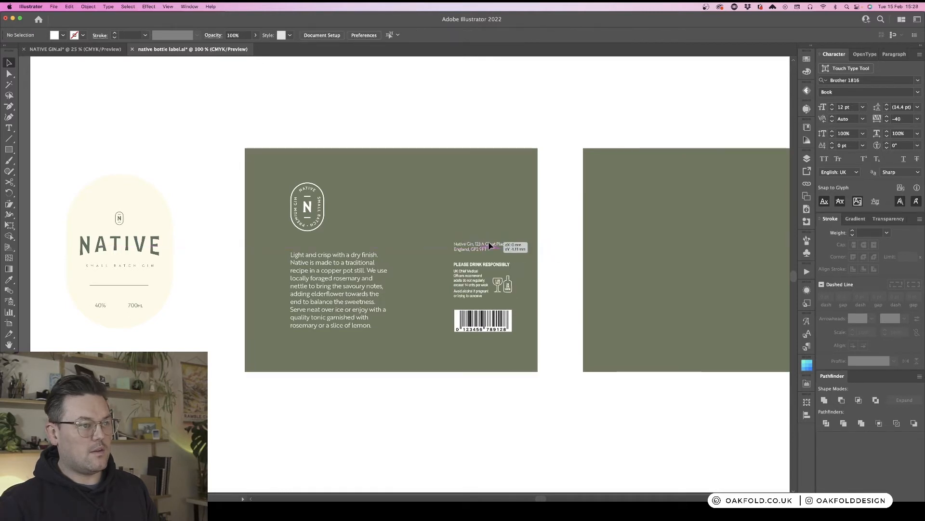
{"action": "left_click", "coordinate": [553, 261]}
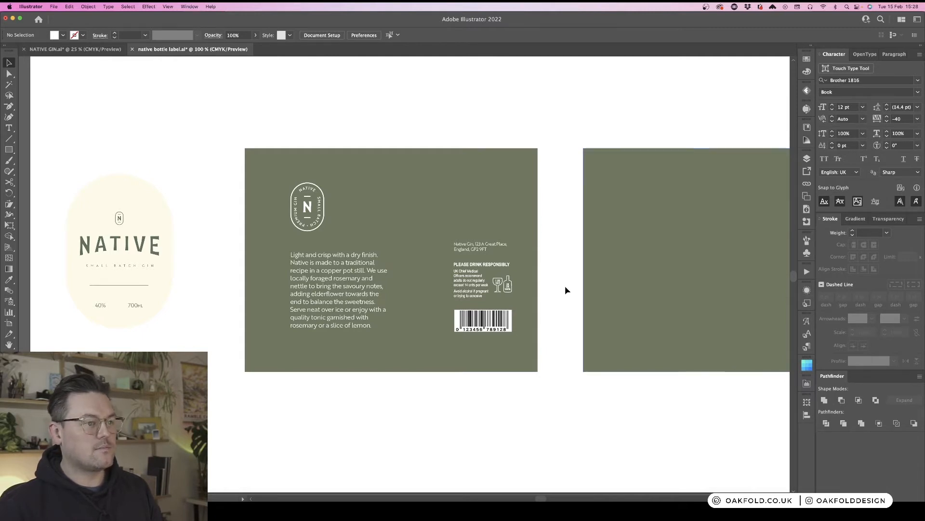
- Round the corners of both the back and front label panels using the live corner widgets
{"action": "key", "text": "super+minus"}
{"action": "key", "text": "super+minus"}
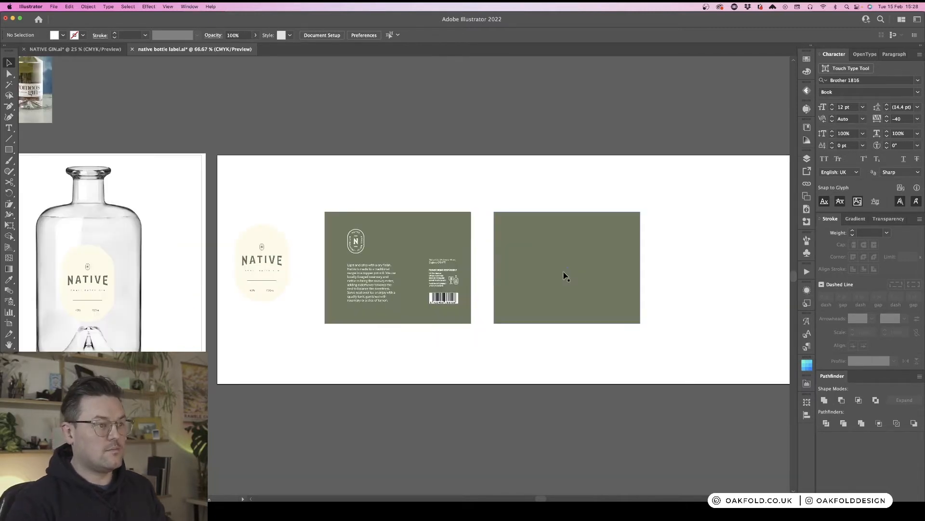
{"action": "scroll", "coordinate": [492, 198], "scroll_direction": "left", "scroll_amount": 2}
{"action": "scroll", "coordinate": [492, 198], "scroll_direction": "left", "scroll_amount": 2}
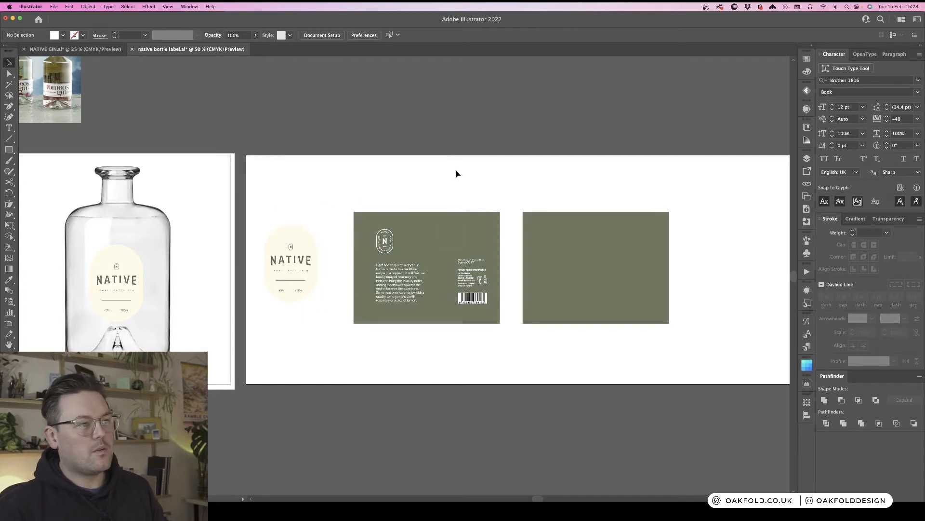
{"action": "key", "text": "a"}
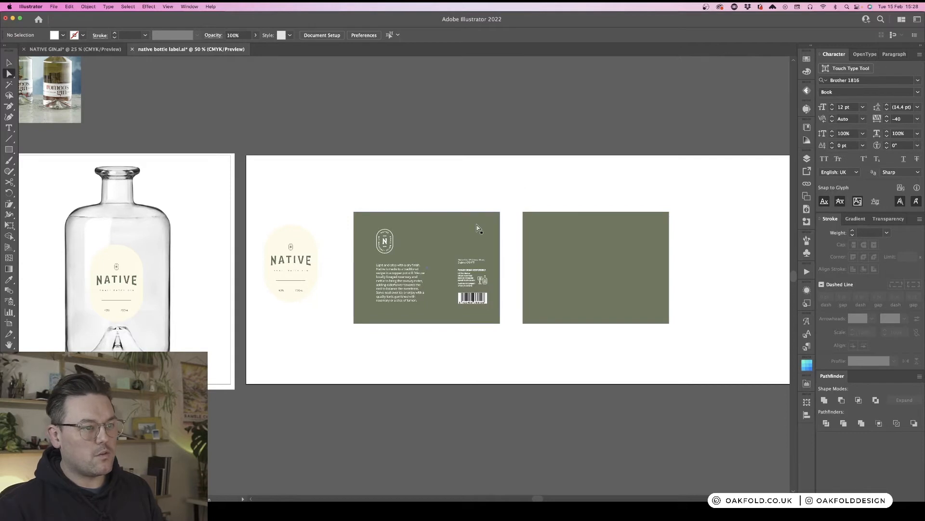
{"action": "left_click", "coordinate": [480, 227]}
{"action": "left_click", "coordinate": [547, 230], "text": "shift"}
{"action": "left_click_drag", "start_coordinate": [531, 217], "coordinate": [528, 220]}
{"action": "left_click", "coordinate": [527, 190]}
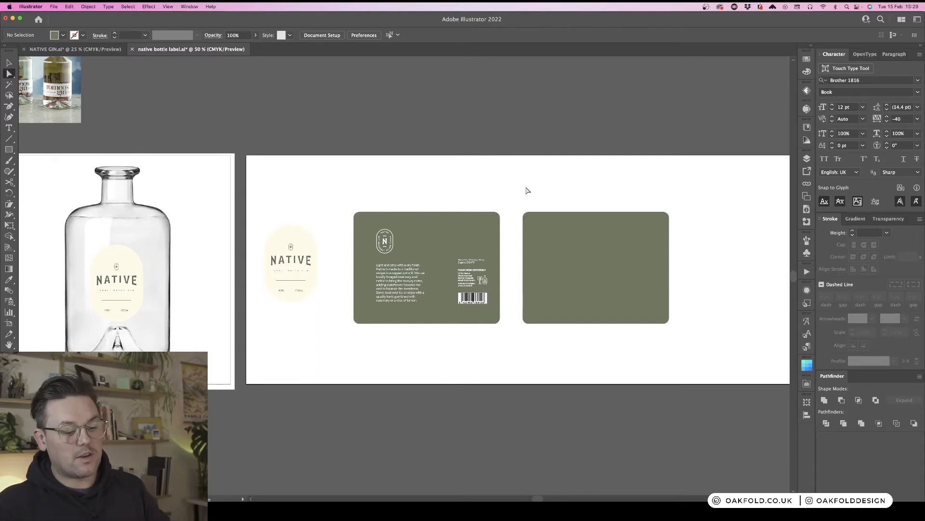
- Nudge the cream oval front label slightly to the right on the artboard
{"action": "key", "text": "v"}
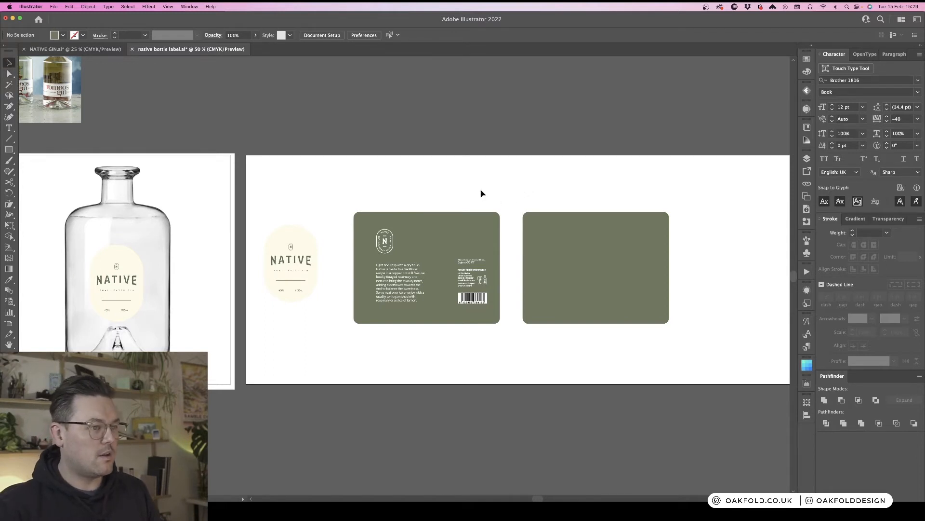
{"action": "left_click_drag", "start_coordinate": [298, 268], "coordinate": [313, 276]}
{"action": "left_click", "coordinate": [554, 360]}
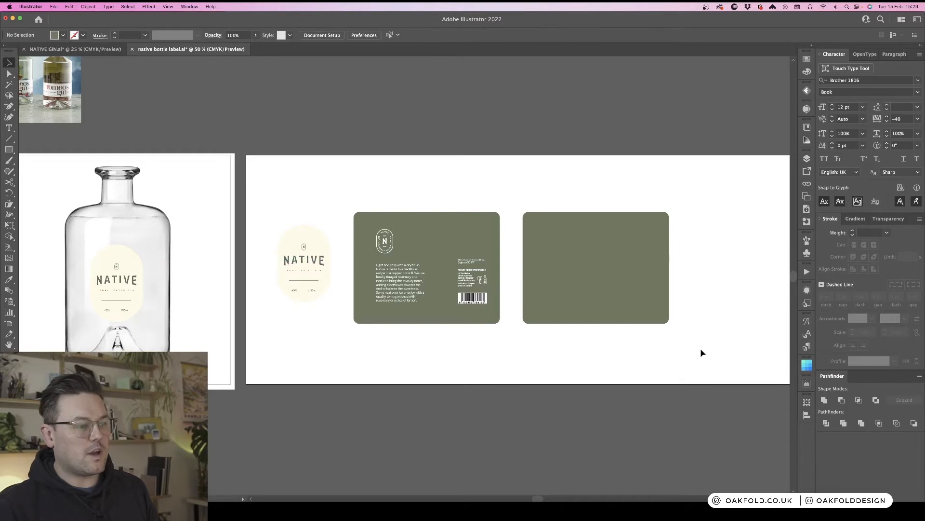
- Browse the reference images and mockups arranged around the label artboard
{"action": "key", "text": "super+minus"}
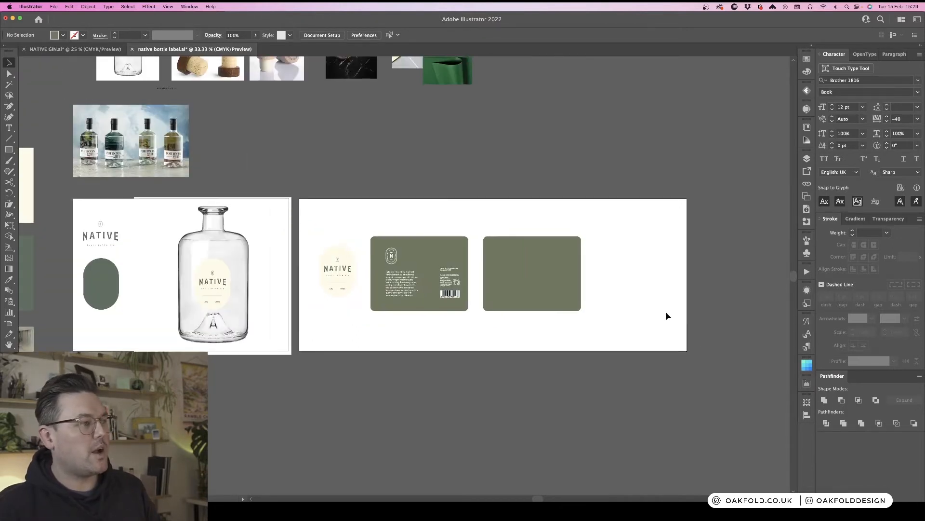
{"action": "scroll", "coordinate": [609, 241], "scroll_direction": "up", "scroll_amount": 3}
{"action": "scroll", "coordinate": [610, 242], "scroll_direction": "up", "scroll_amount": 3}
{"action": "left_click", "coordinate": [353, 141]}
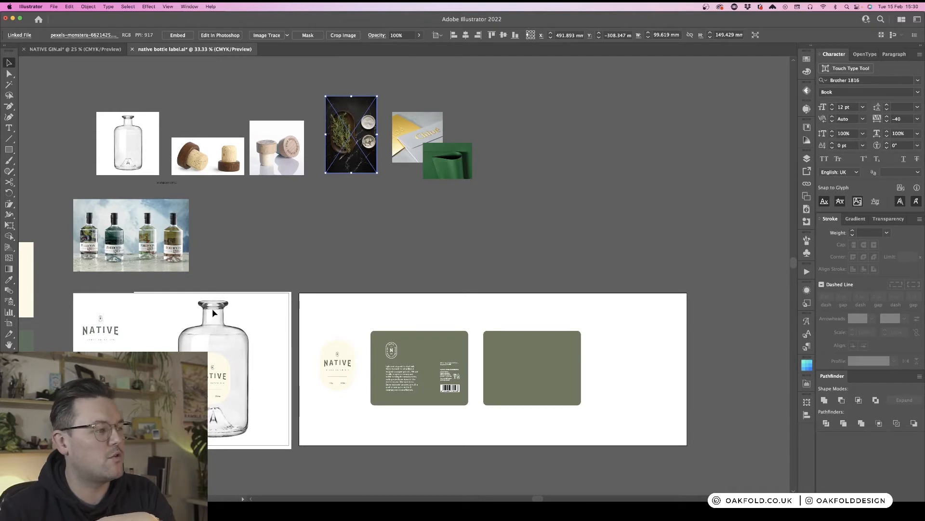
{"action": "left_click", "coordinate": [212, 285]}
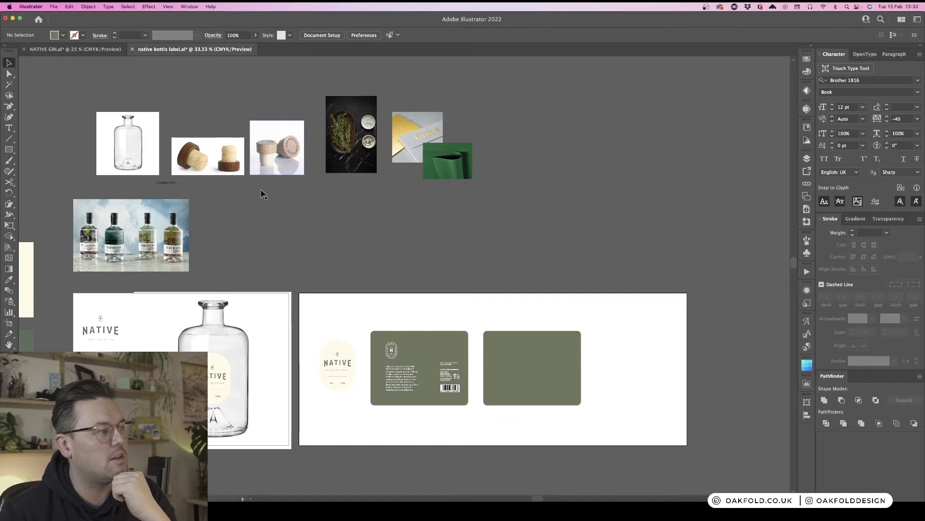
{"action": "scroll", "coordinate": [260, 194], "scroll_direction": "left", "scroll_amount": 5}
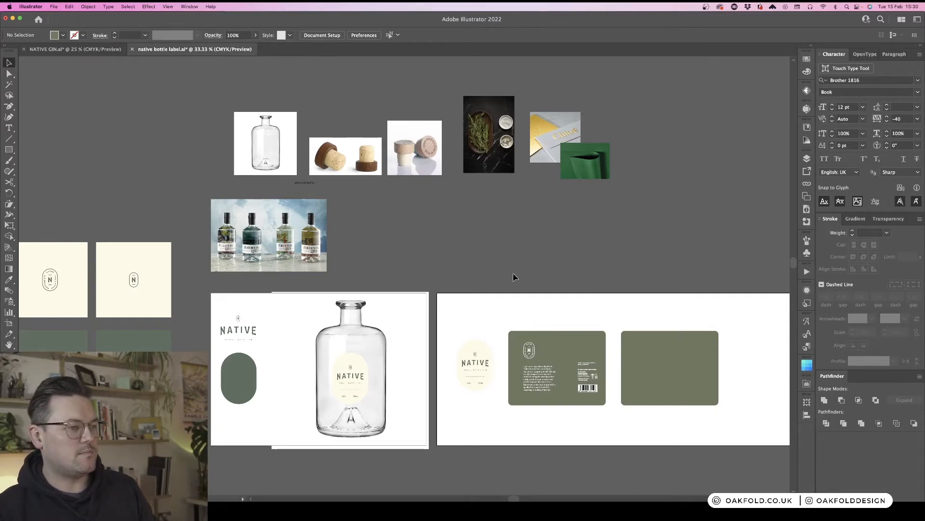
{"action": "scroll", "coordinate": [512, 277], "scroll_direction": "down", "scroll_amount": 3}
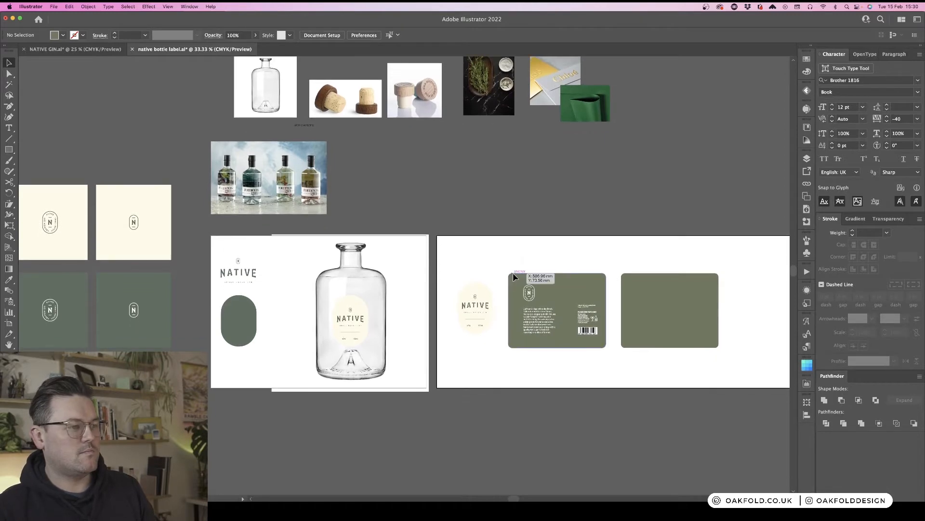
{"action": "key", "text": "super+equal"}
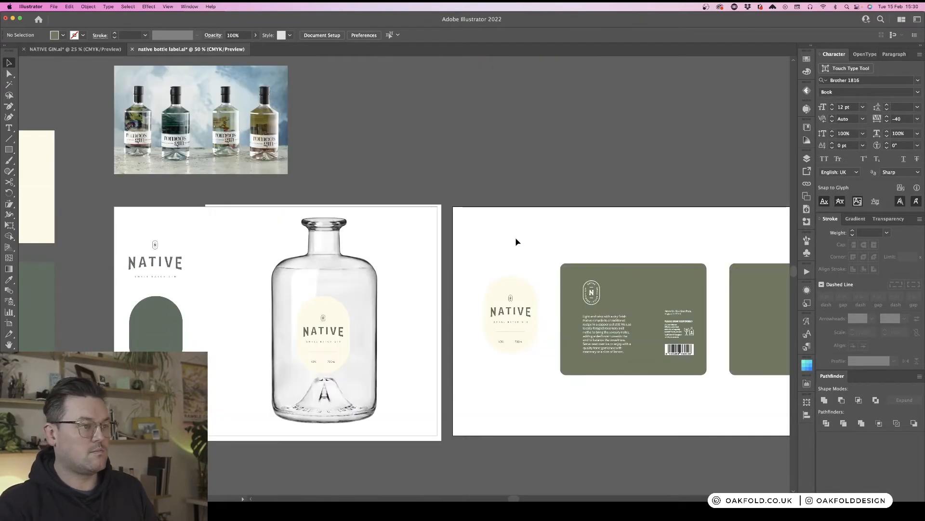
{"action": "scroll", "coordinate": [516, 241], "scroll_direction": "right", "scroll_amount": 6}
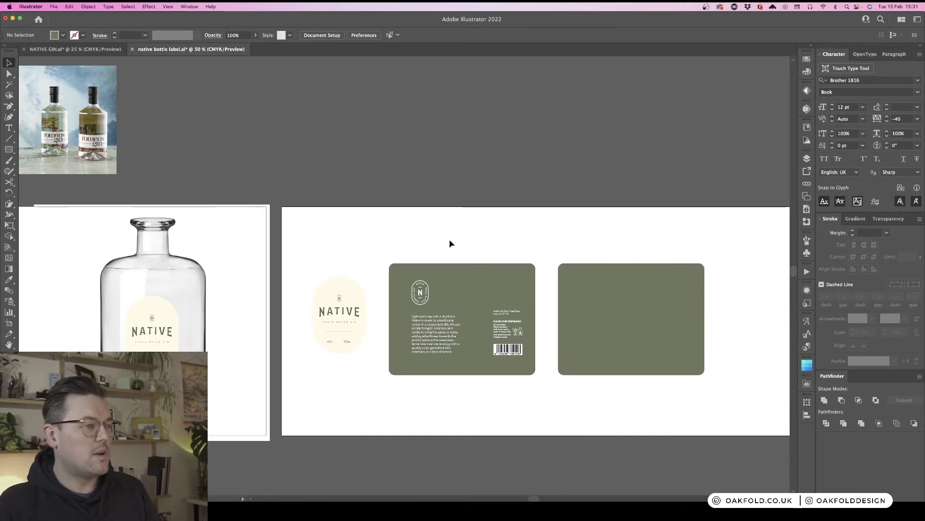
- Draw a neck-band rectangle about 136 mm wide across the bottle mockup's neck and set its height to 25 mm
{"action": "key", "text": "m"}
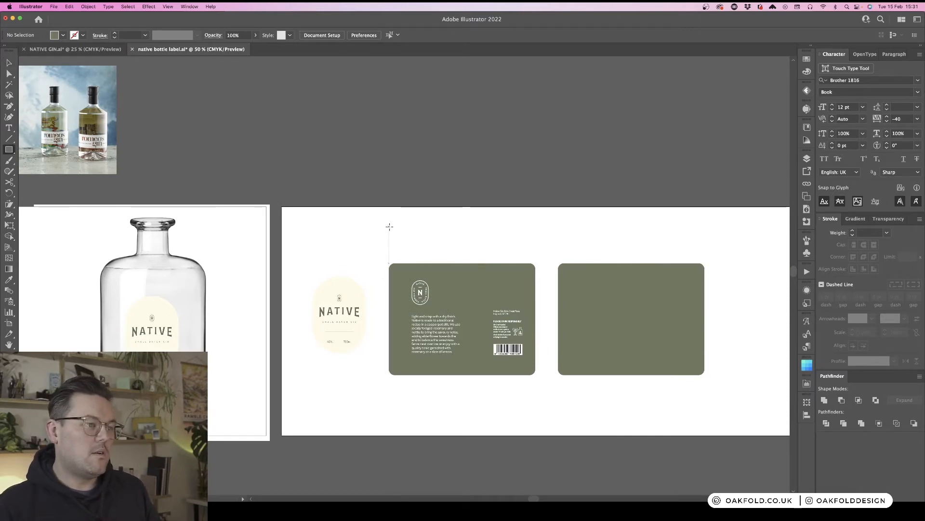
{"action": "left_click_drag", "start_coordinate": [389, 226], "coordinate": [152, 236]}
{"action": "key", "text": "v"}
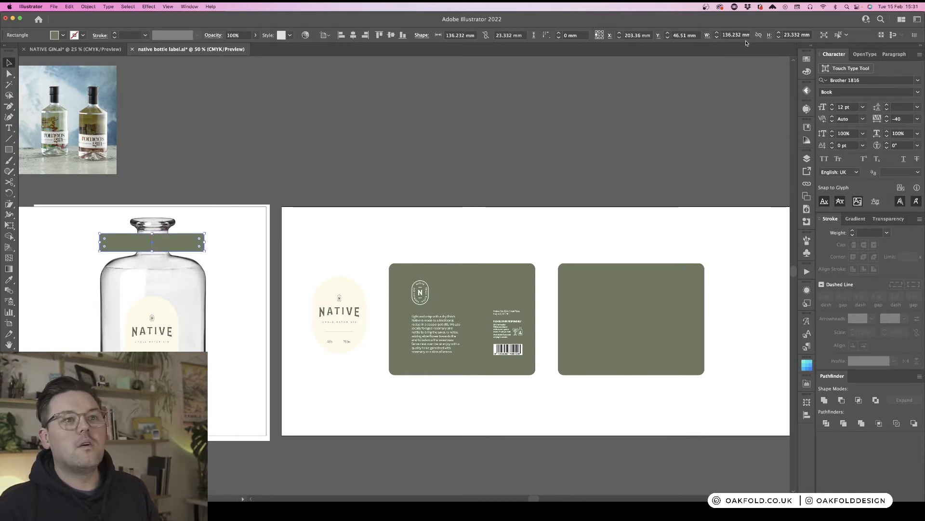
{"action": "left_click", "coordinate": [806, 35]}
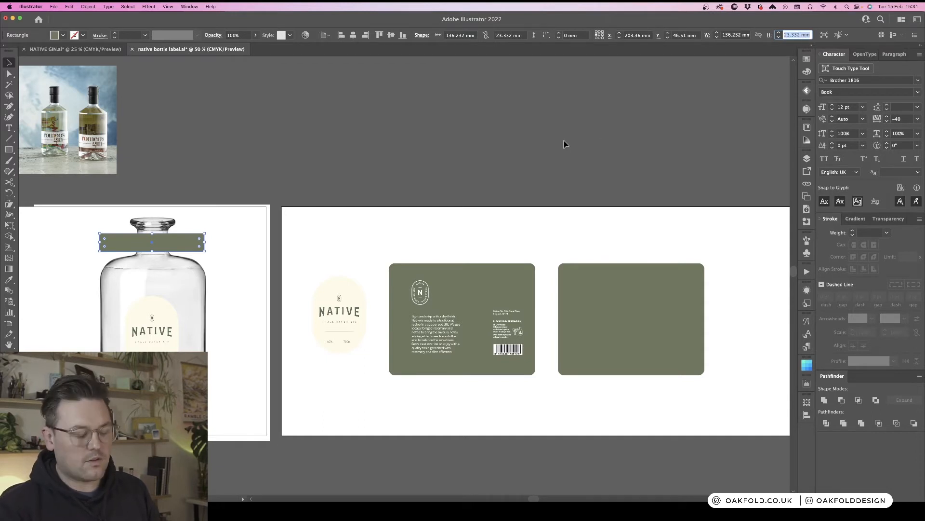
{"action": "type", "text": "4"}
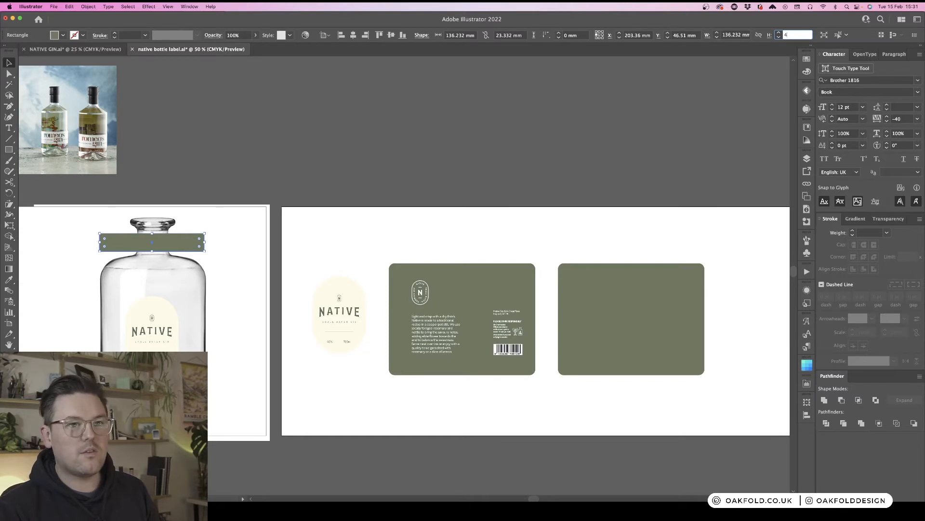
{"action": "type", "text": "25"}
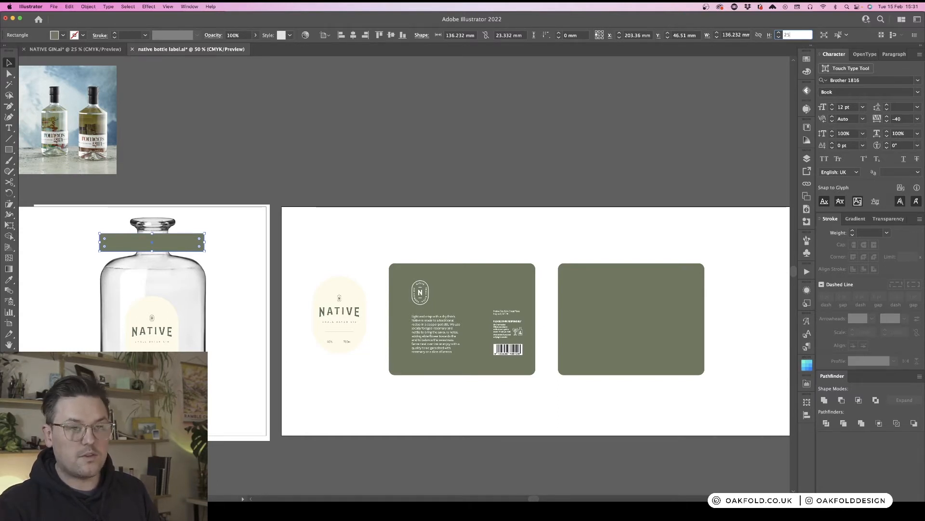
{"action": "key", "text": "Return"}
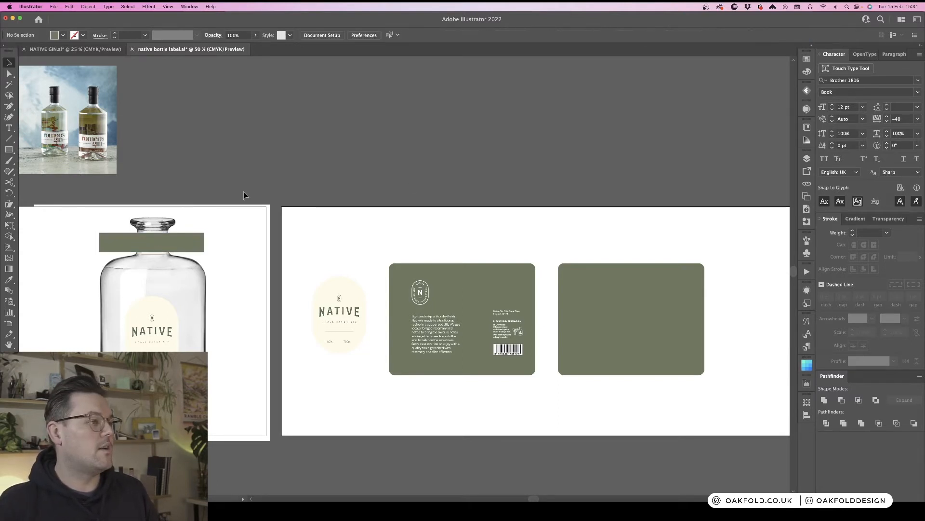
- Move the neck-band rectangle onto the label artboard above the back panel, removing the leftover on the mockup
{"action": "left_click_drag", "start_coordinate": [174, 246], "coordinate": [477, 245]}
{"action": "left_click", "coordinate": [153, 242]}
{"action": "key", "text": "Delete"}
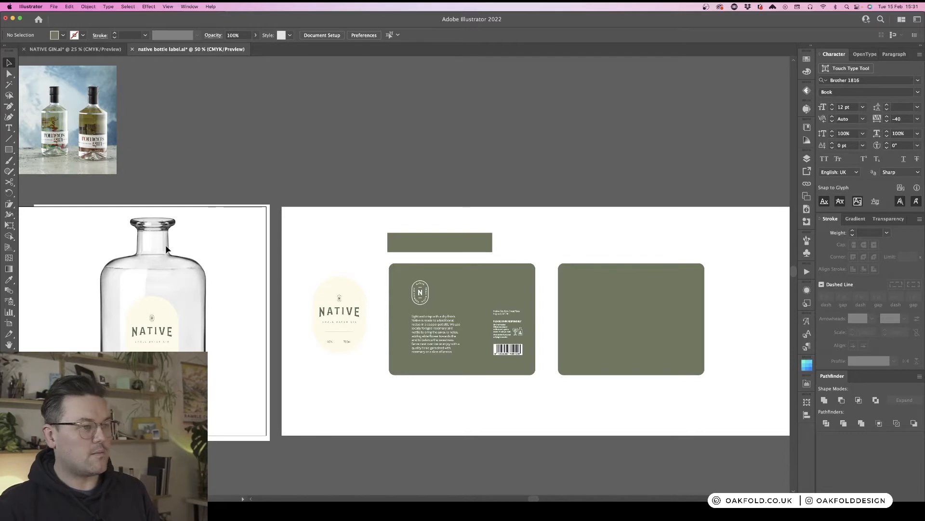
- Set the neck-band rectangle's width to 140 mm
{"action": "left_click", "coordinate": [472, 235]}
{"action": "left_click", "coordinate": [736, 35]}
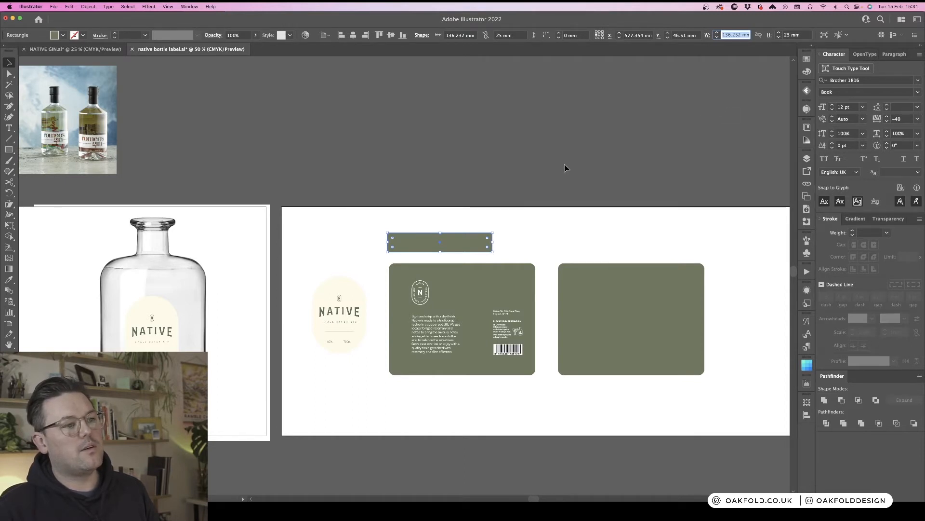
{"action": "type", "text": "140"}
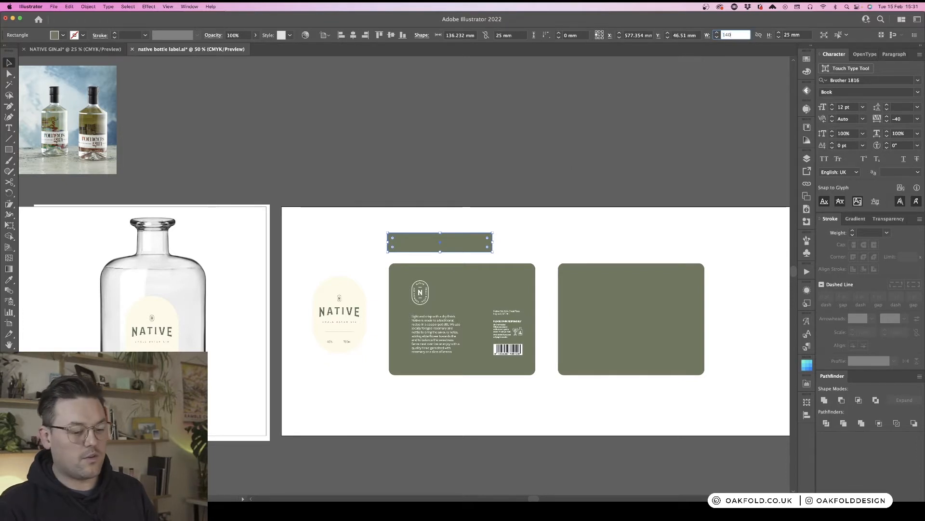
{"action": "key", "text": "Return"}
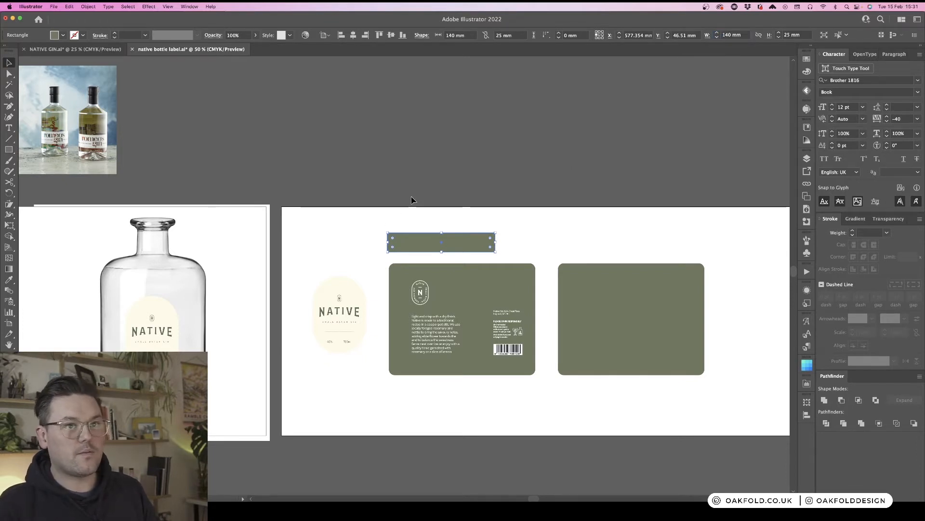
- Duplicate the neck band to the right, above the front panel
{"action": "left_click", "coordinate": [518, 254]}
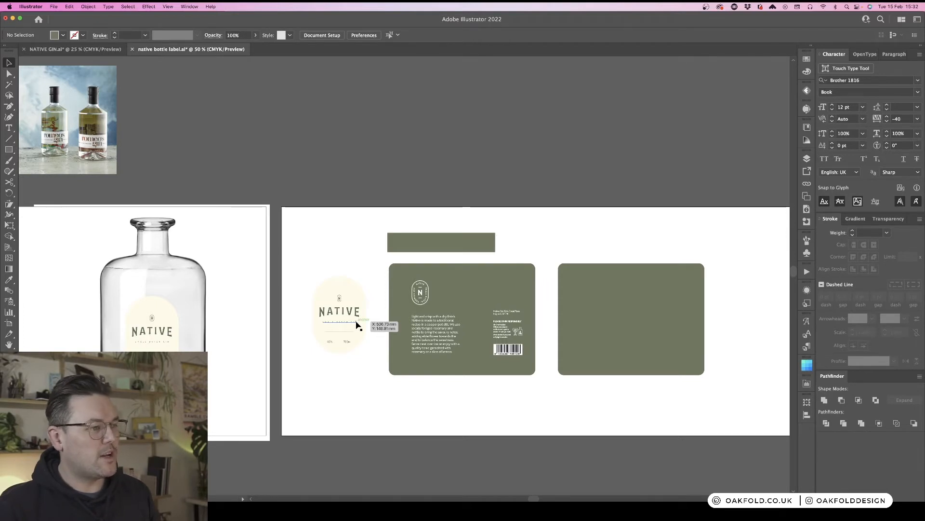
{"action": "left_click_drag", "start_coordinate": [420, 241], "coordinate": [549, 244]}
{"action": "left_click", "coordinate": [350, 246]}
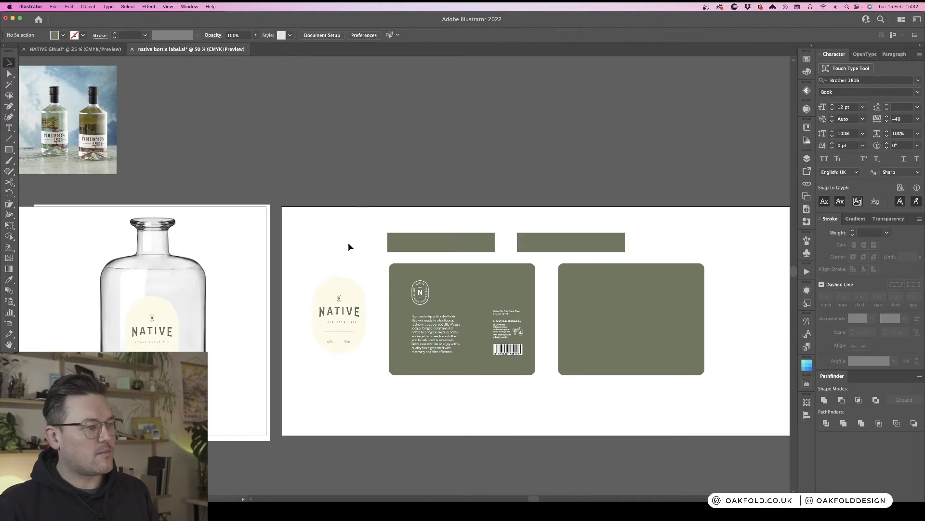
- Copy the small N badge from the logo artboards and place it centred on the left neck band
{"action": "left_click", "coordinate": [340, 306]}
{"action": "left_click", "coordinate": [272, 270]}
{"action": "scroll", "coordinate": [273, 268], "scroll_direction": "left", "scroll_amount": 10}
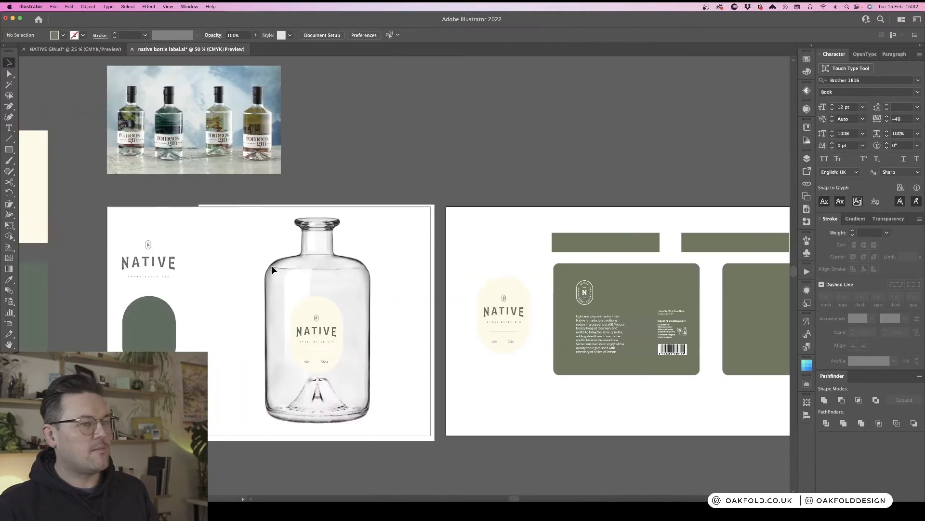
{"action": "left_click", "coordinate": [295, 182]}
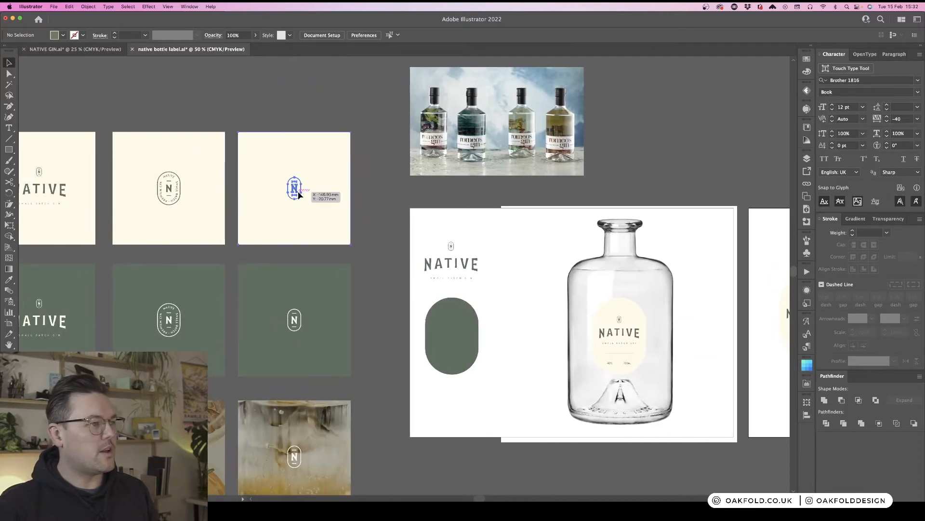
{"action": "double_click", "coordinate": [296, 189]}
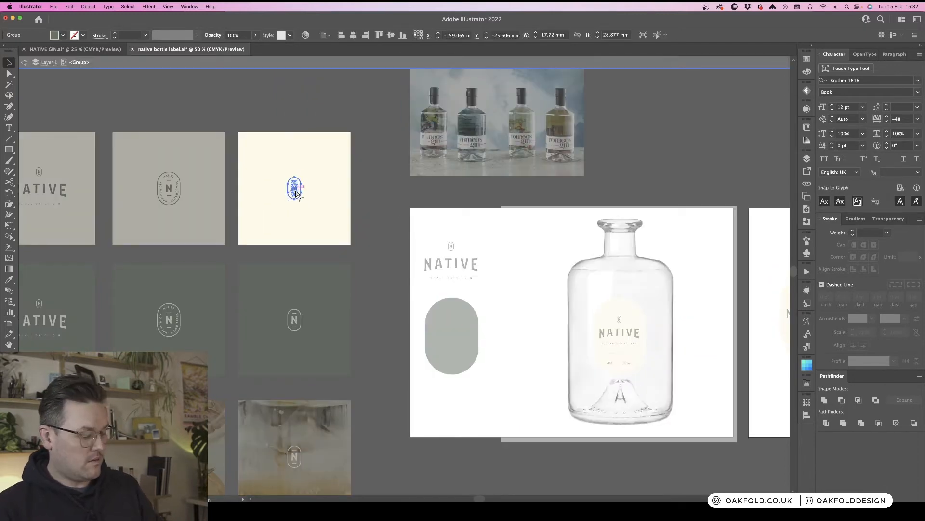
{"action": "double_click", "coordinate": [407, 211]}
{"action": "scroll", "coordinate": [407, 211], "scroll_direction": "right", "scroll_amount": 5}
{"action": "scroll", "coordinate": [407, 211], "scroll_direction": "right", "scroll_amount": 10}
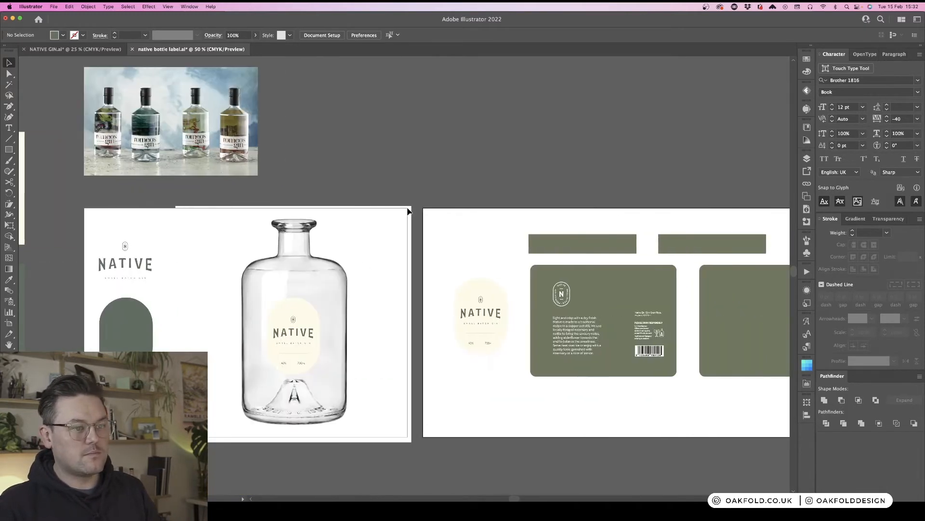
{"action": "key", "text": "super+equal"}
{"action": "key", "text": "super+equal"}
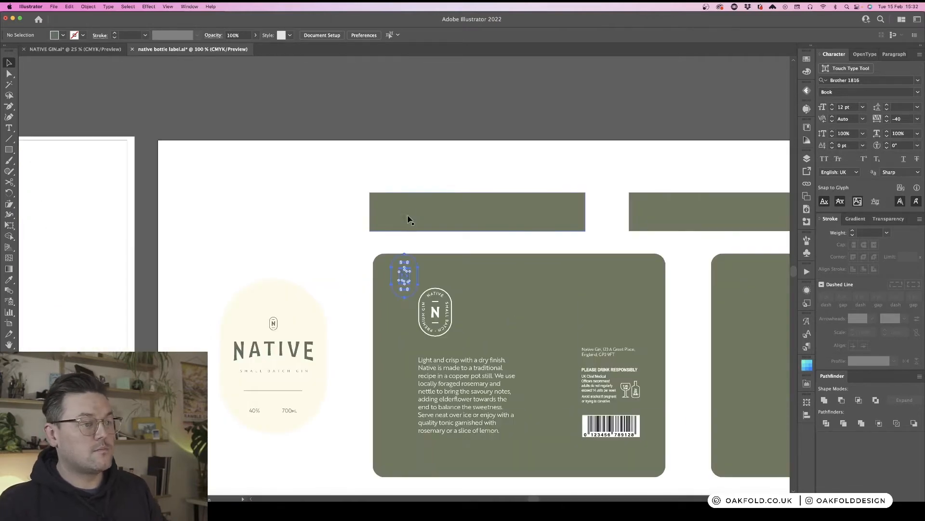
{"action": "left_click_drag", "start_coordinate": [405, 285], "coordinate": [479, 211]}
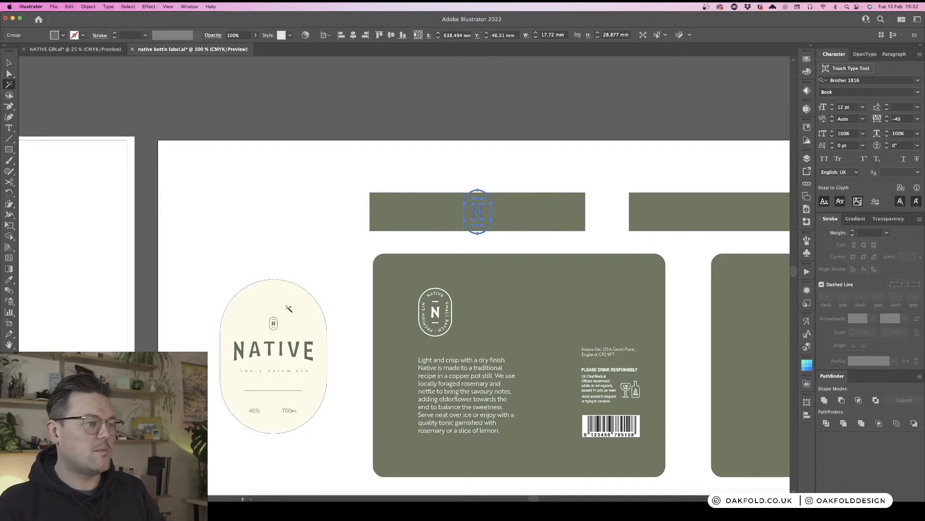
- Recolour the neck-band N badge with the front label's cream using the Eyedropper
{"action": "key", "text": "i"}
{"action": "left_click", "coordinate": [310, 295]}
{"action": "key", "text": "v"}
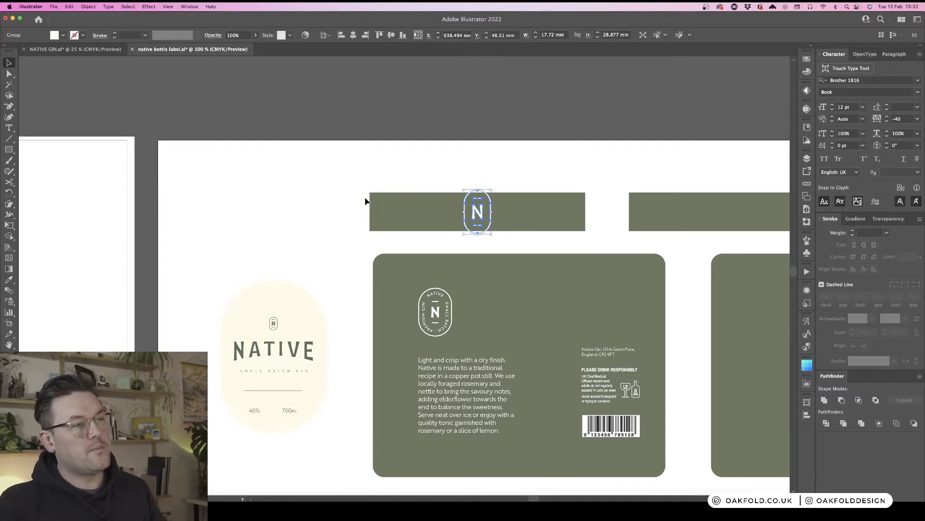
- Scale the N badge on the left neck band down slightly
{"action": "left_click", "coordinate": [453, 163]}
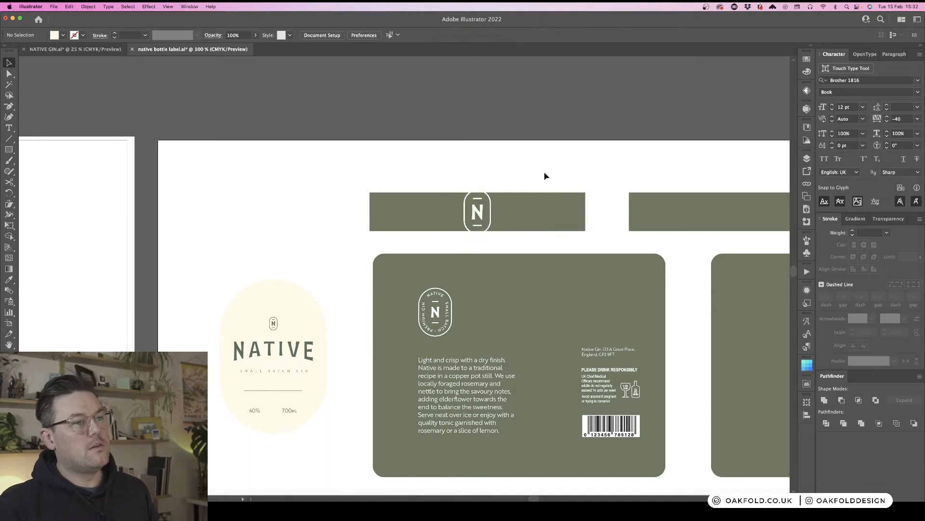
{"action": "left_click", "coordinate": [478, 212]}
{"action": "left_click_drag", "start_coordinate": [478, 191], "coordinate": [478, 198]}
{"action": "left_click", "coordinate": [498, 173]}
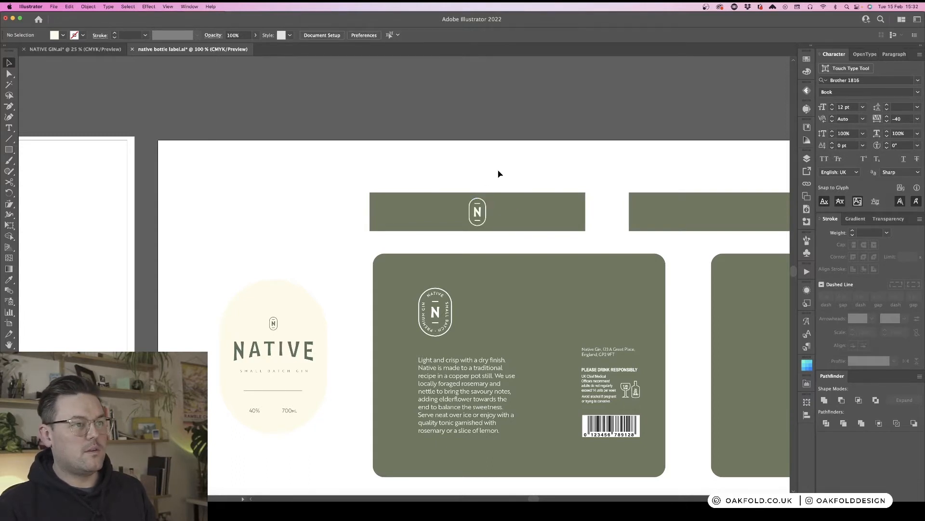
- Move the neck band with its badge onto the bottle mockup's neck to preview it
{"action": "key", "text": "super+minus"}
{"action": "key", "text": "super+minus"}
{"action": "key", "text": "super+minus"}
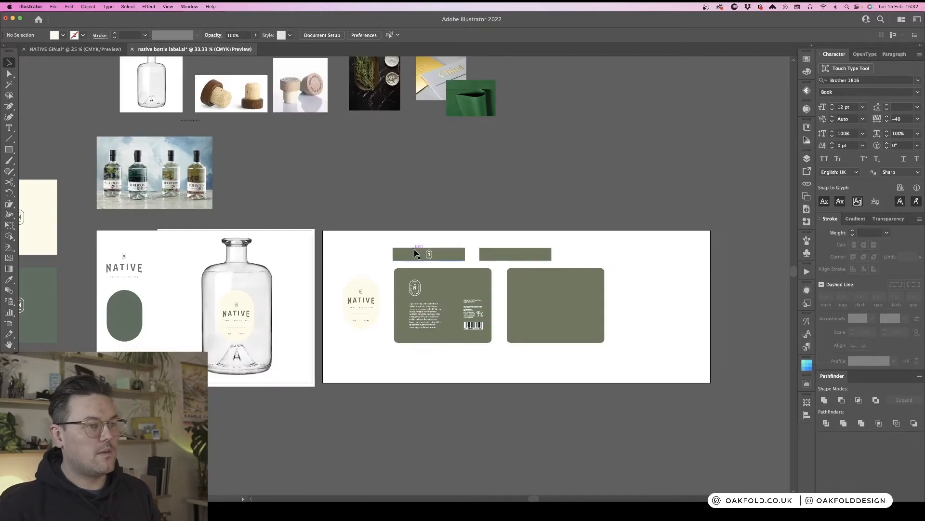
{"action": "left_click", "coordinate": [417, 252]}
{"action": "left_click_drag", "start_coordinate": [453, 259], "coordinate": [259, 259]}
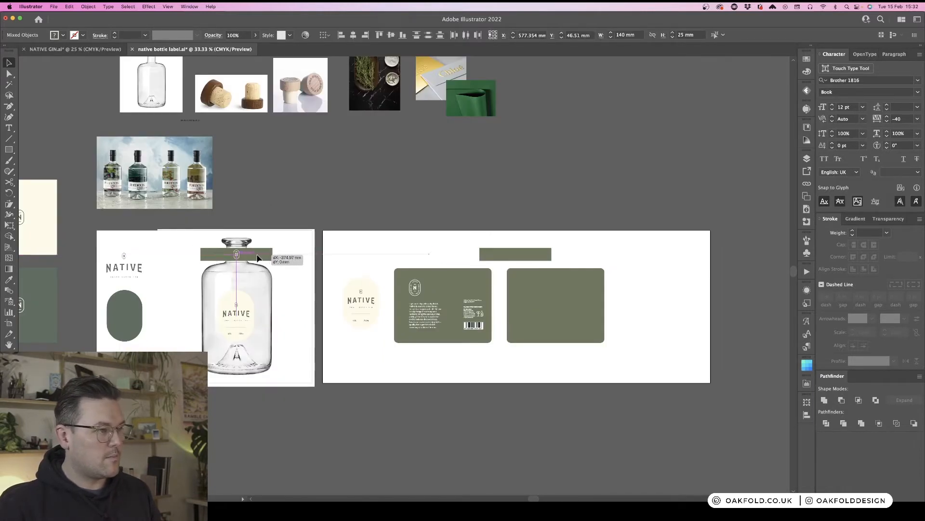
{"action": "left_click", "coordinate": [295, 256]}
- Try narrowing the neck band to fit the mockup bottle's neck, and undo the resize
{"action": "scroll", "coordinate": [320, 250], "scroll_direction": "left", "scroll_amount": 5}
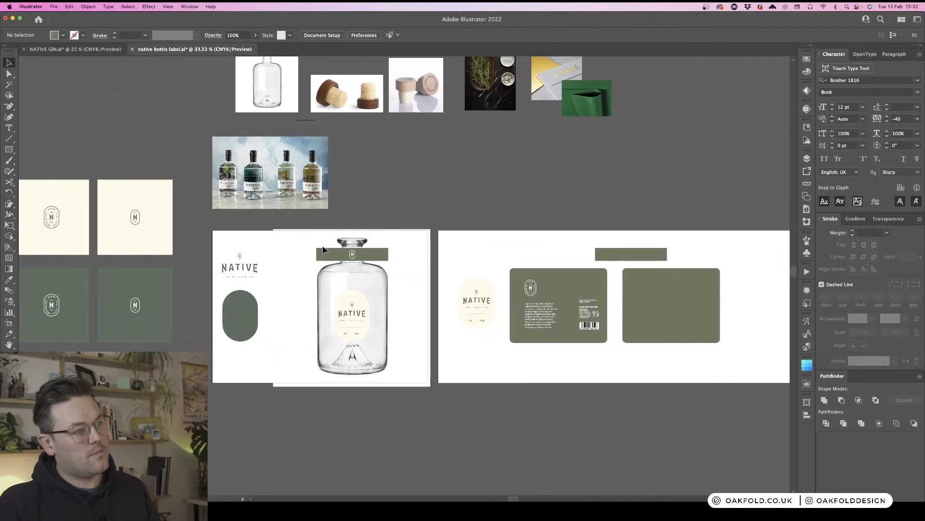
{"action": "key", "text": "super+equal"}
{"action": "key", "text": "super+equal"}
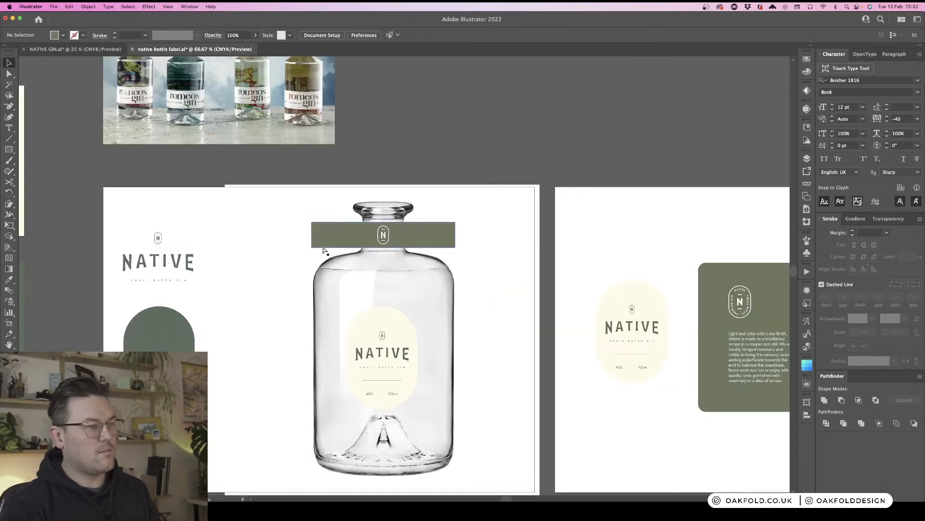
{"action": "scroll", "coordinate": [464, 171], "scroll_direction": "down", "scroll_amount": 3}
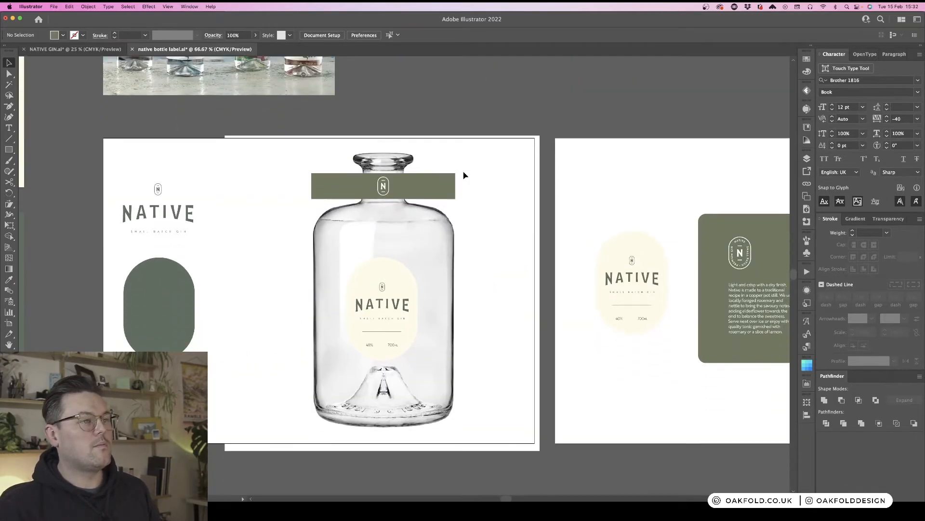
{"action": "scroll", "coordinate": [498, 197], "scroll_direction": "down", "scroll_amount": 2}
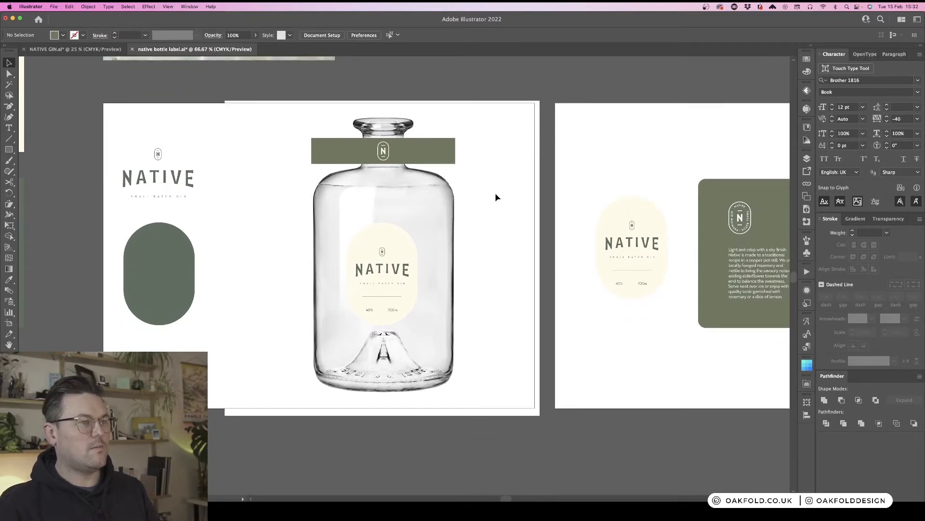
{"action": "left_click", "coordinate": [420, 148]}
{"action": "left_click_drag", "start_coordinate": [455, 152], "coordinate": [405, 154]}
{"action": "left_click", "coordinate": [498, 142]}
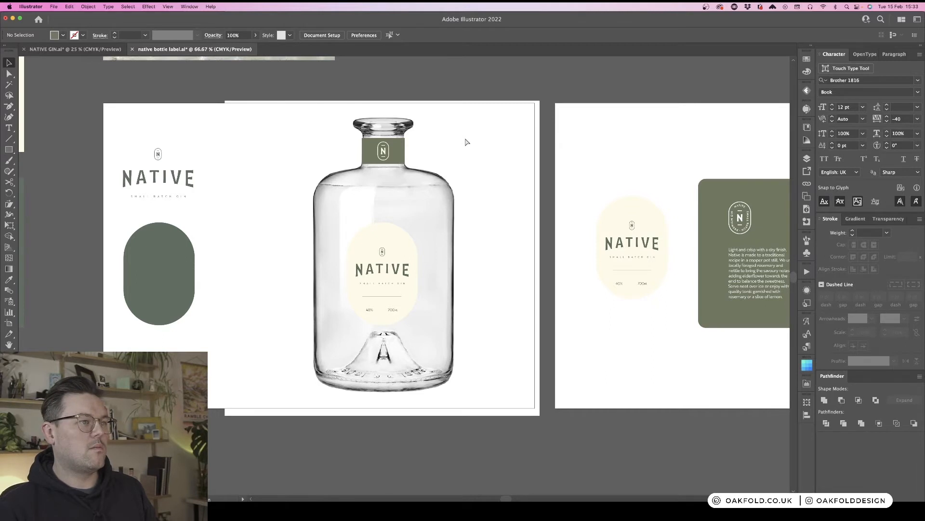
{"action": "key", "text": "super+z"}
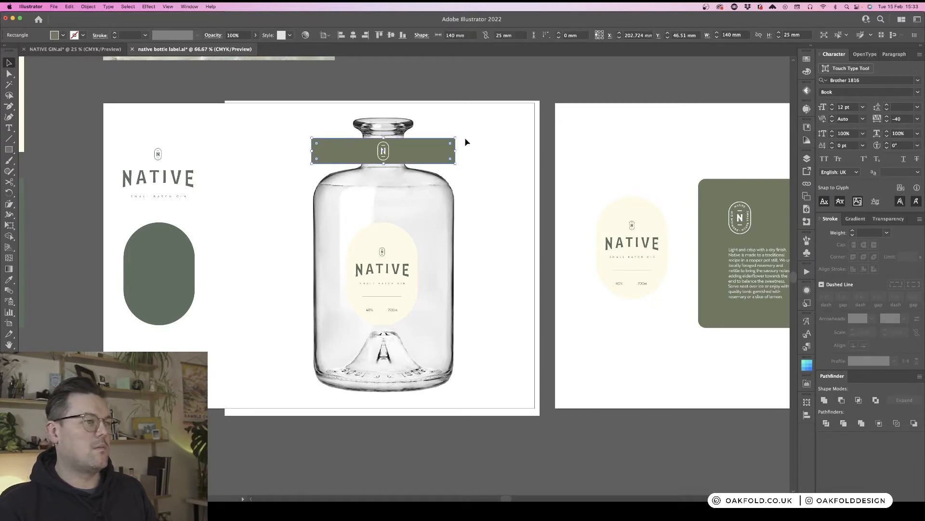
- Move the neck band and its badge back onto the label artboard above the first label panel
{"action": "key", "text": "super+shift+a"}
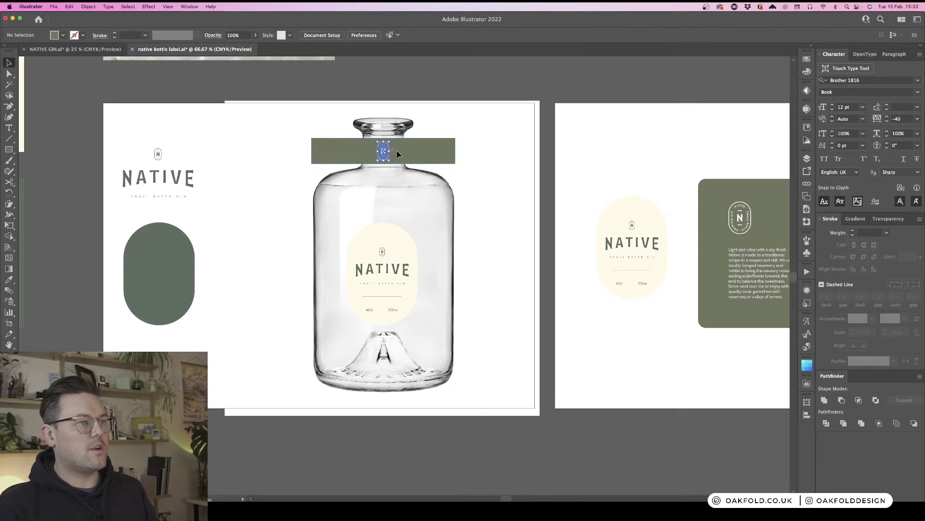
{"action": "left_click", "coordinate": [410, 151], "text": "shift"}
{"action": "scroll", "coordinate": [445, 147], "scroll_direction": "right", "scroll_amount": 6}
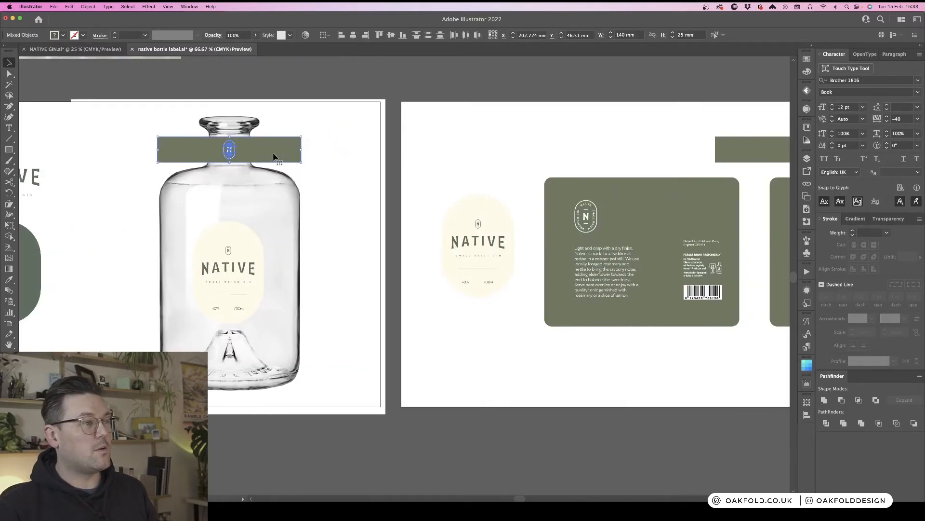
{"action": "left_click_drag", "start_coordinate": [274, 156], "coordinate": [661, 155]}
{"action": "left_click", "coordinate": [650, 128]}
{"action": "scroll", "coordinate": [648, 131], "scroll_direction": "left", "scroll_amount": 5}
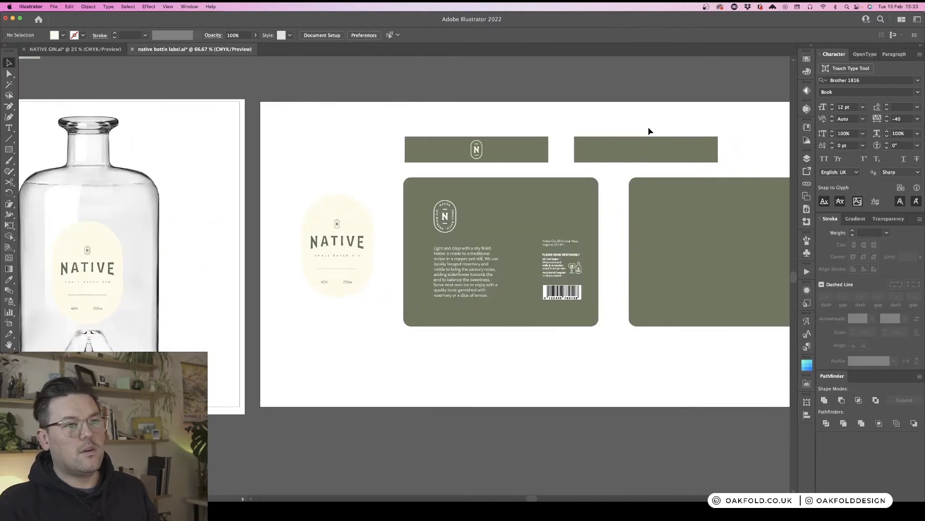
- Delete the second, empty neck band
{"action": "left_click", "coordinate": [641, 149]}
{"action": "key", "text": "Delete"}
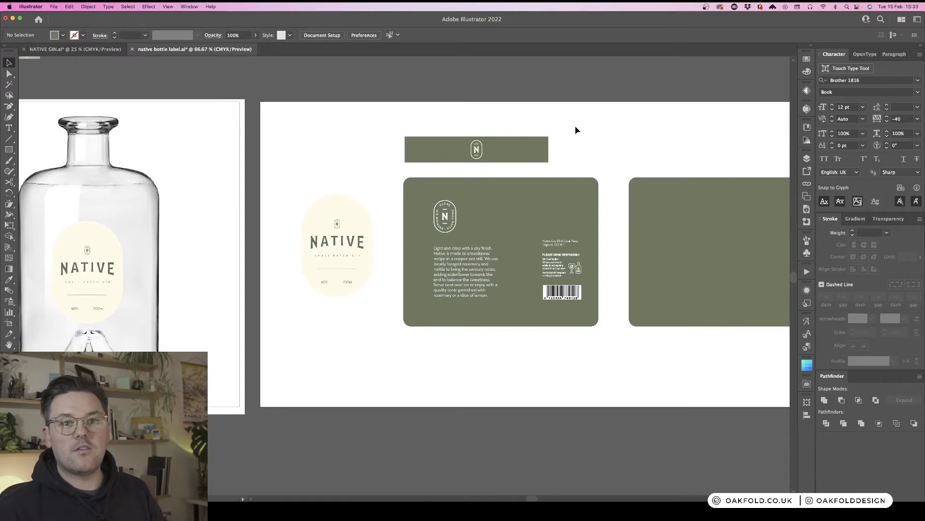
- Round the neck band's corners slightly with the Direct Selection tool's corner widgets
{"action": "key", "text": "a"}
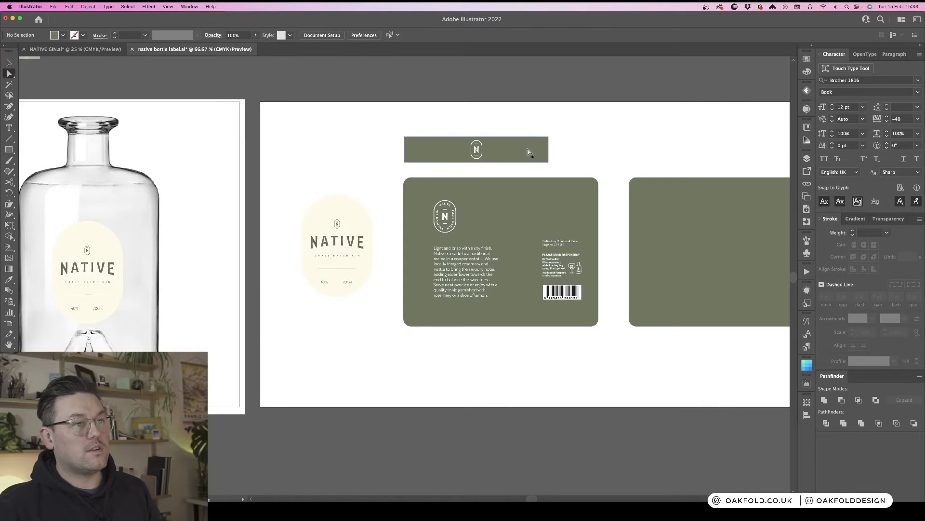
{"action": "left_click", "coordinate": [528, 151]}
{"action": "left_click_drag", "start_coordinate": [544, 142], "coordinate": [545, 145]}
{"action": "left_click", "coordinate": [583, 136]}
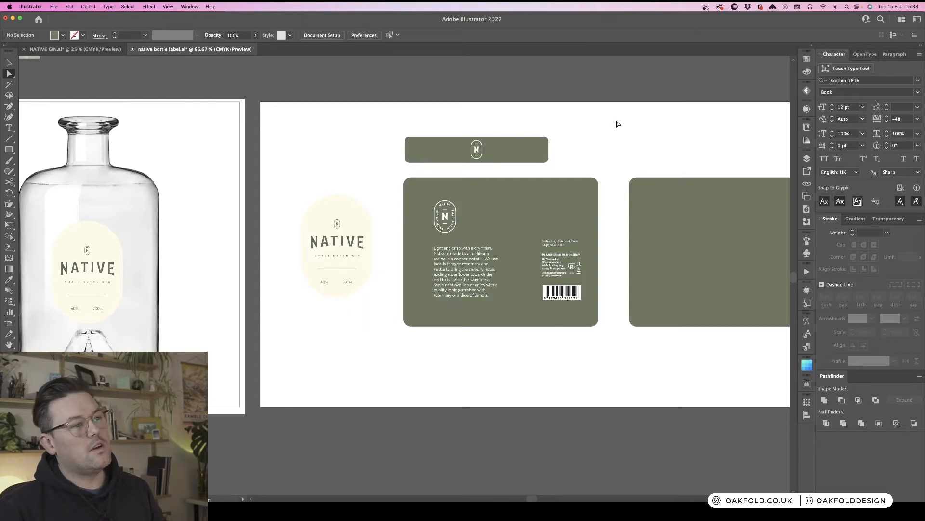
- Examine the cork reference images above the label artboard
{"action": "scroll", "coordinate": [551, 131], "scroll_direction": "right", "scroll_amount": 3}
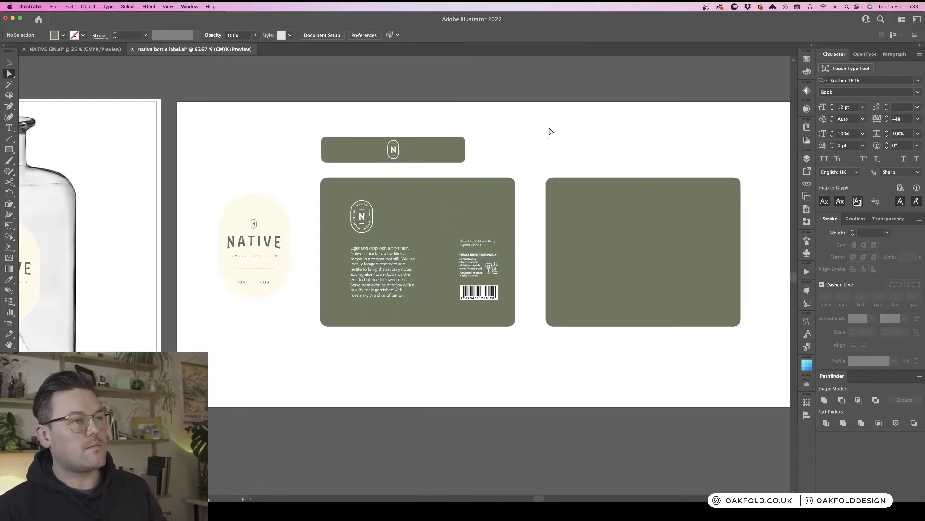
{"action": "scroll", "coordinate": [551, 132], "scroll_direction": "left", "scroll_amount": 6}
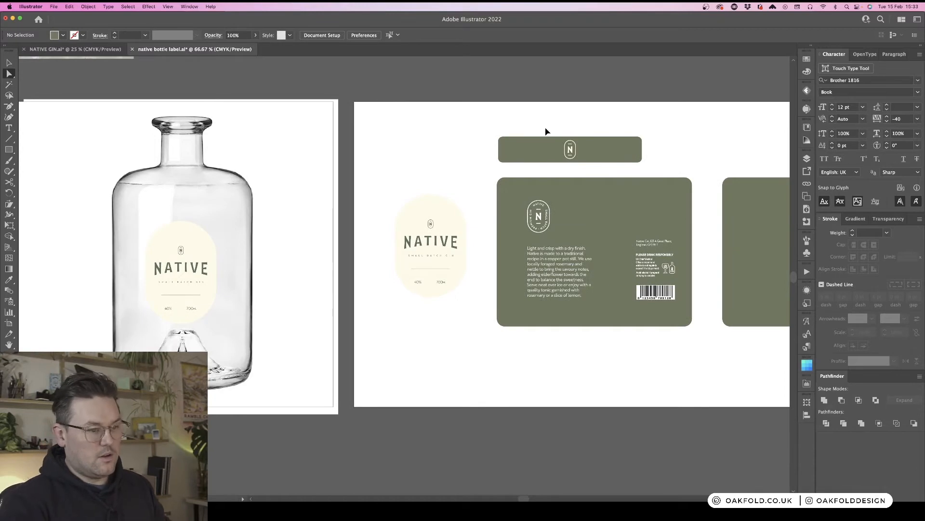
{"action": "key", "text": "super+minus"}
{"action": "key", "text": "super+minus"}
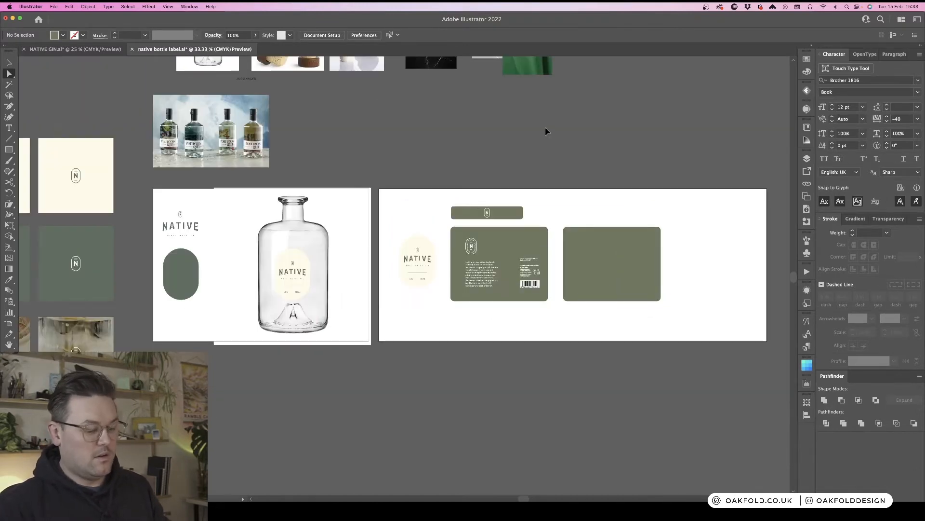
{"action": "key", "text": "super+equal"}
{"action": "scroll", "coordinate": [545, 131], "scroll_direction": "right", "scroll_amount": 3}
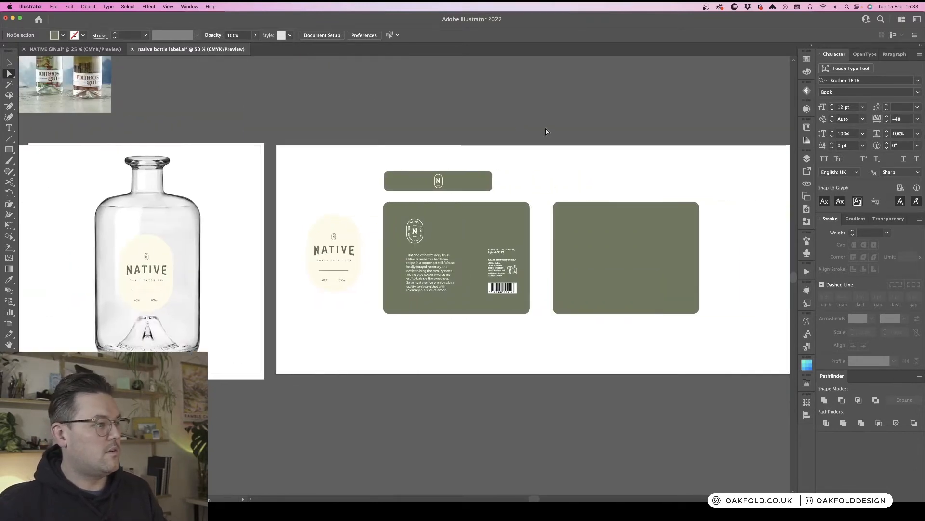
{"action": "key", "text": "v"}
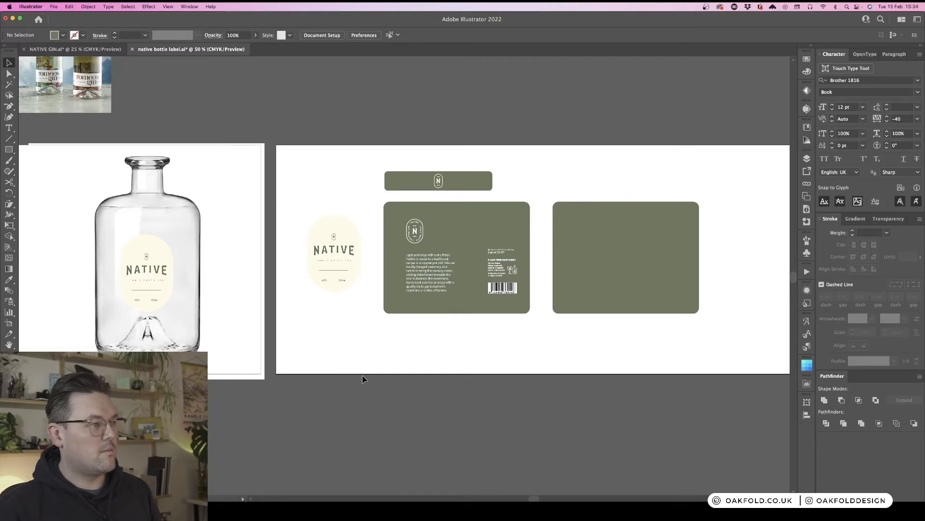
{"action": "scroll", "coordinate": [345, 353], "scroll_direction": "right", "scroll_amount": 3}
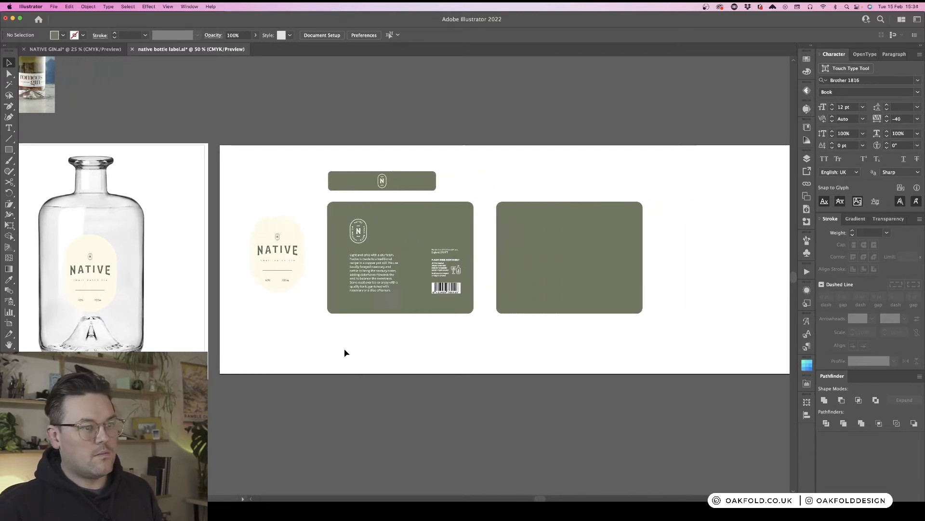
{"action": "scroll", "coordinate": [345, 353], "scroll_direction": "left", "scroll_amount": 1}
{"action": "scroll", "coordinate": [344, 353], "scroll_direction": "up", "scroll_amount": 4}
{"action": "scroll", "coordinate": [344, 352], "scroll_direction": "up", "scroll_amount": 4}
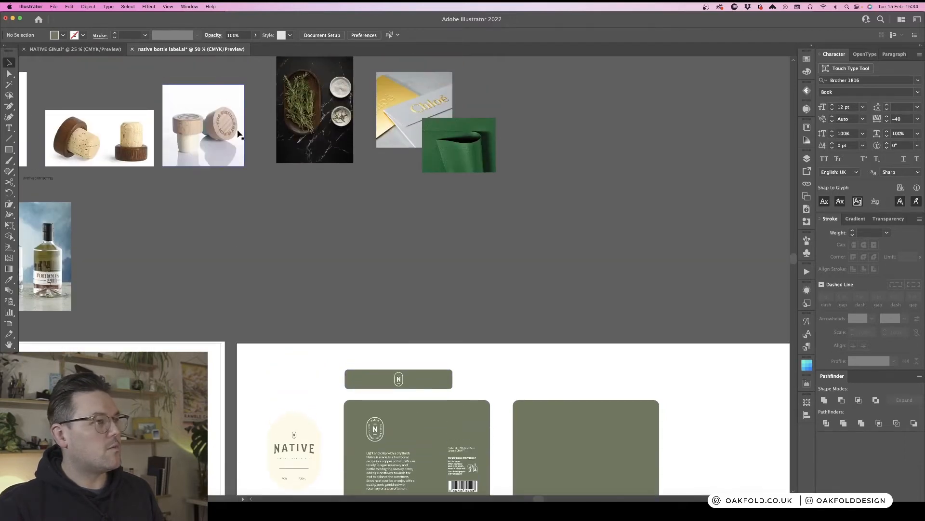
{"action": "scroll", "coordinate": [496, 321], "scroll_direction": "down", "scroll_amount": 2}
{"action": "scroll", "coordinate": [496, 319], "scroll_direction": "down", "scroll_amount": 2}
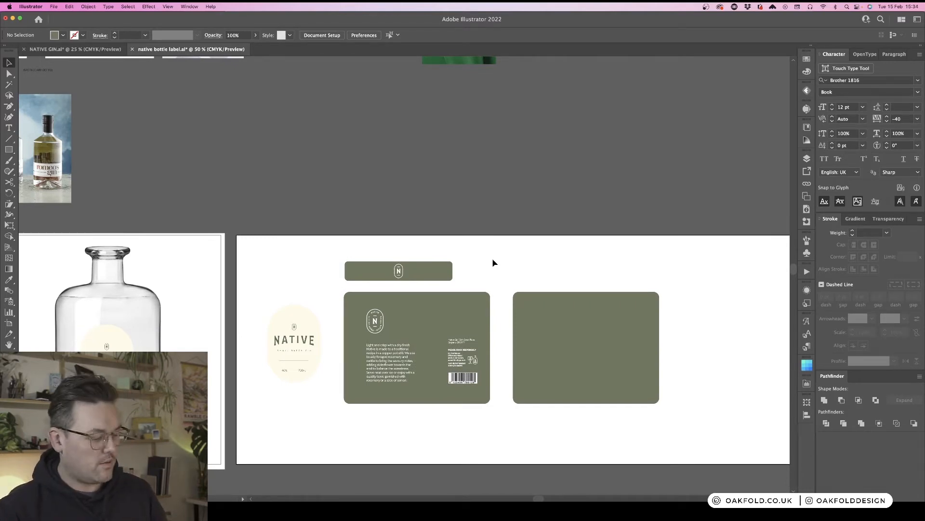
- Draw a circle beside the neck band and set its width and height to 35 mm
{"action": "key", "text": "m"}
{"action": "left_click_drag", "start_coordinate": [486, 251], "coordinate": [538, 287]}
{"action": "key", "text": "Delete"}
{"action": "key", "text": "l"}
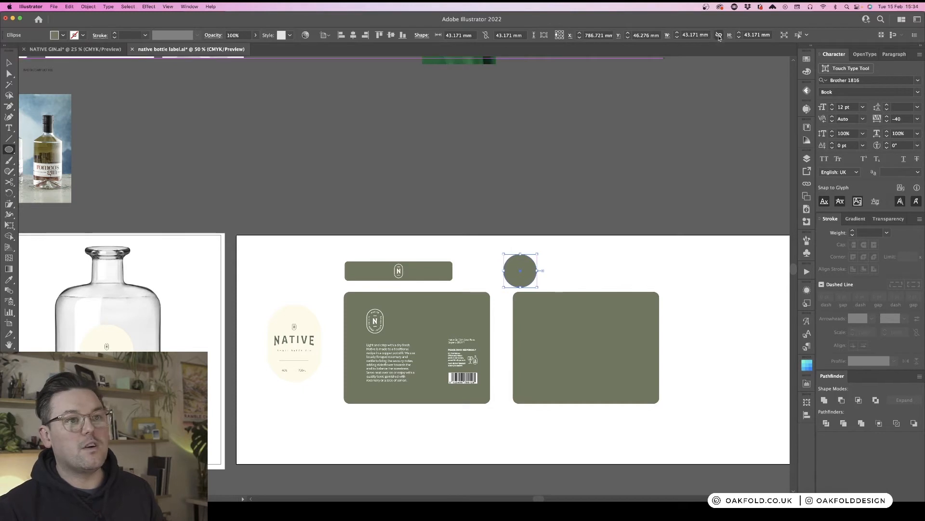
{"action": "left_click", "coordinate": [694, 35]}
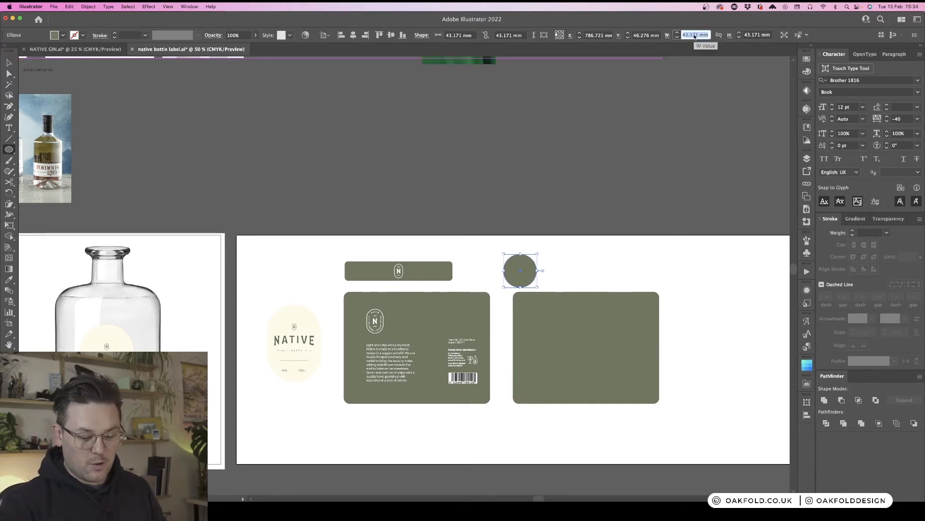
{"action": "type", "text": "3"}
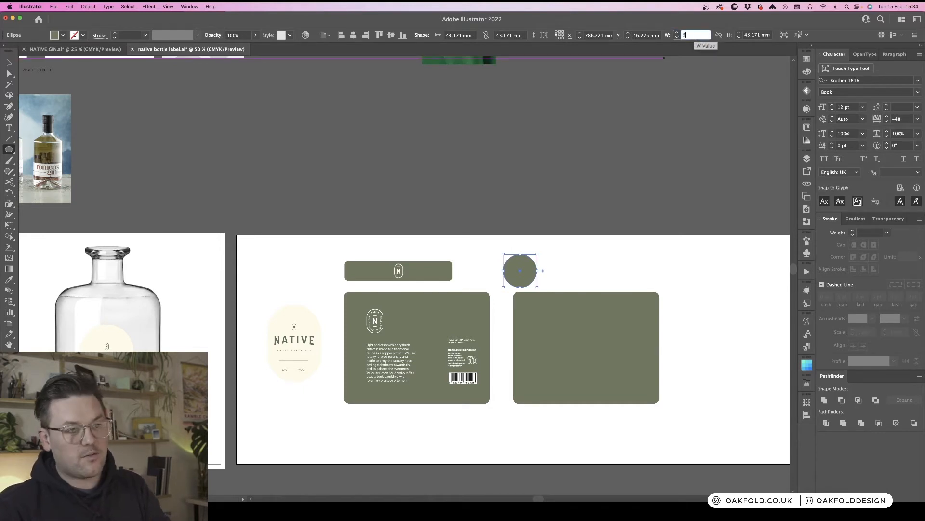
{"action": "type", "text": "5"}
{"action": "key", "text": "Return"}
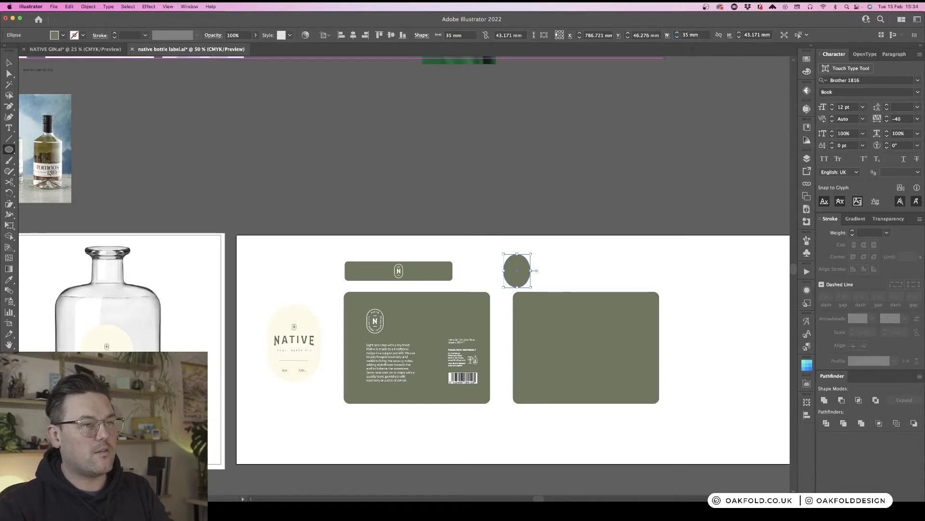
{"action": "left_click", "coordinate": [750, 35]}
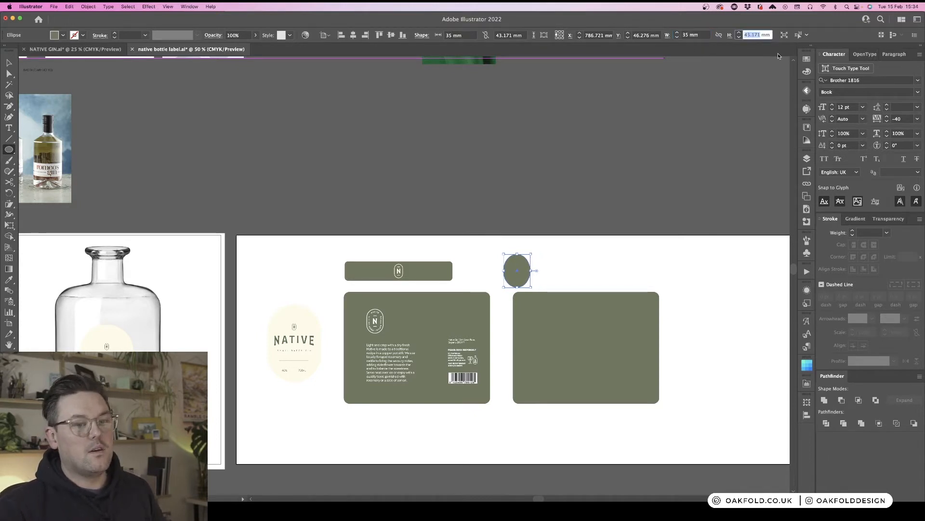
{"action": "type", "text": "35"}
{"action": "key", "text": "Return"}
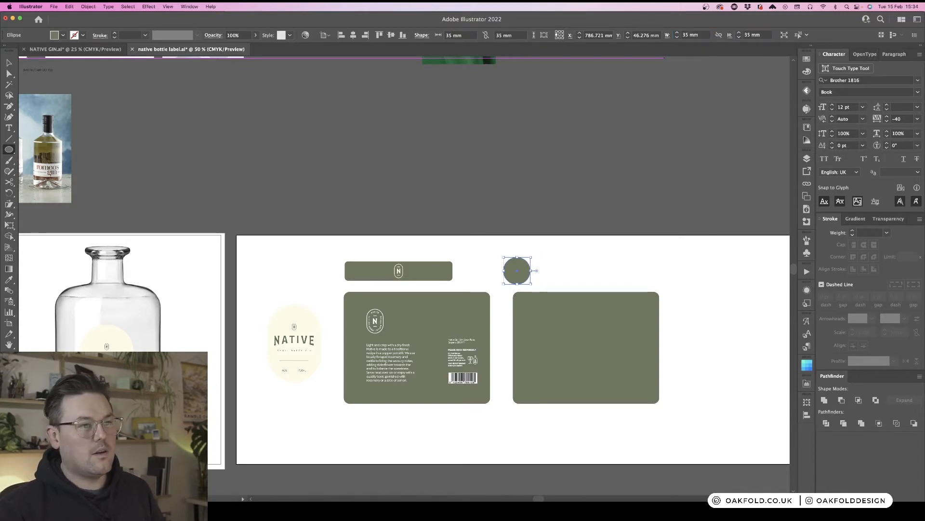
- Move the circle slightly left, level with the neck band
{"action": "left_click", "coordinate": [540, 273]}
{"action": "key", "text": "Escape"}
{"action": "key", "text": "v"}
{"action": "left_click", "coordinate": [562, 262]}
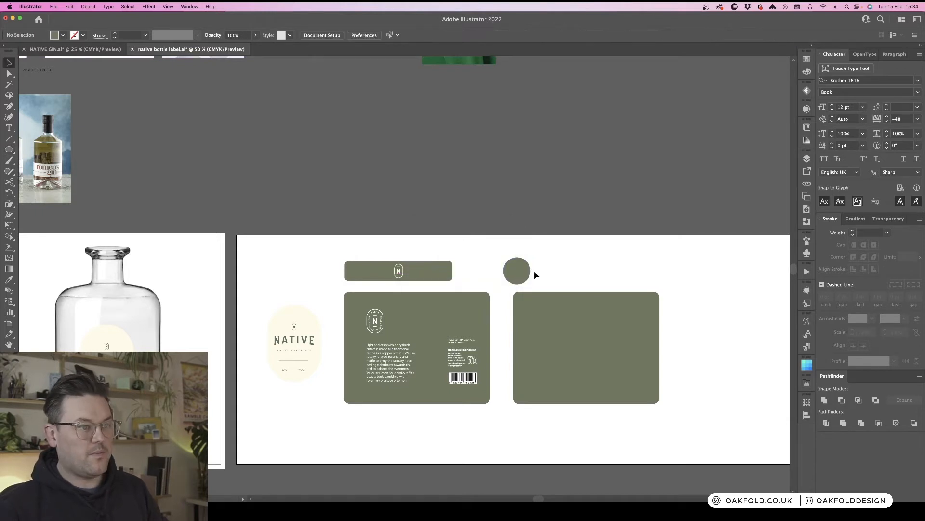
{"action": "mouse_move", "coordinate": [521, 274]}
{"action": "left_mouse_down"}
{"action": "mouse_move", "coordinate": [468, 273]}
{"action": "mouse_move", "coordinate": [506, 276]}
{"action": "left_mouse_up"}
{"action": "scroll", "coordinate": [564, 251], "scroll_direction": "up", "scroll_amount": 1}
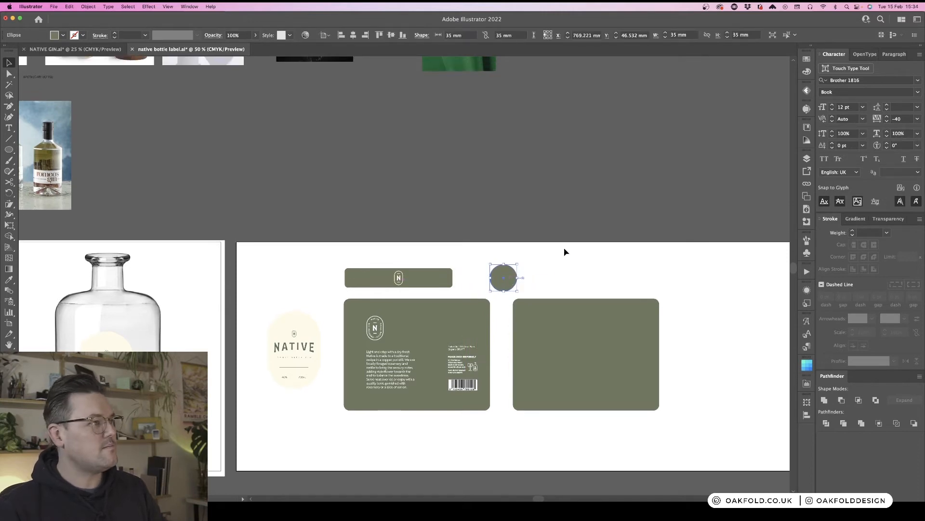
- Fill the circle with the dark brown C=50 M=70 Y=80 swatch
{"action": "left_click", "coordinate": [806, 60]}
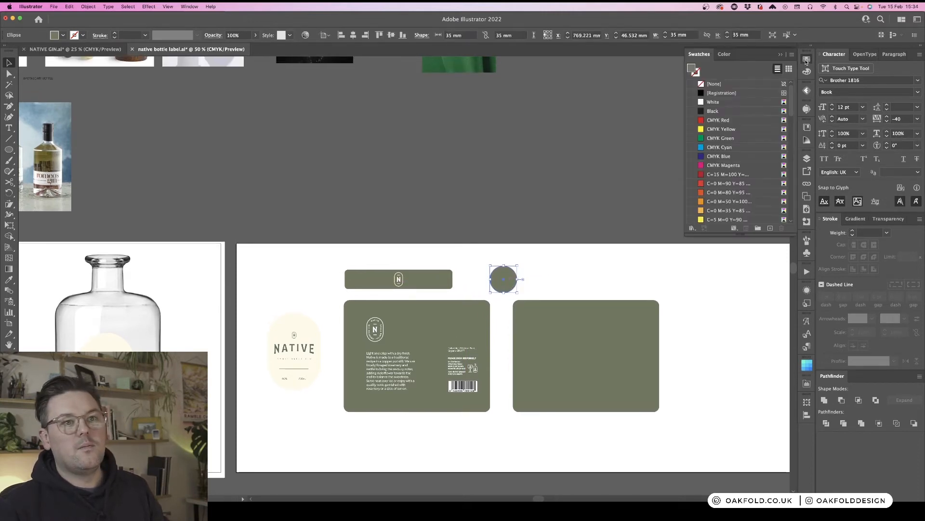
{"action": "scroll", "coordinate": [732, 171], "scroll_direction": "down", "scroll_amount": 10}
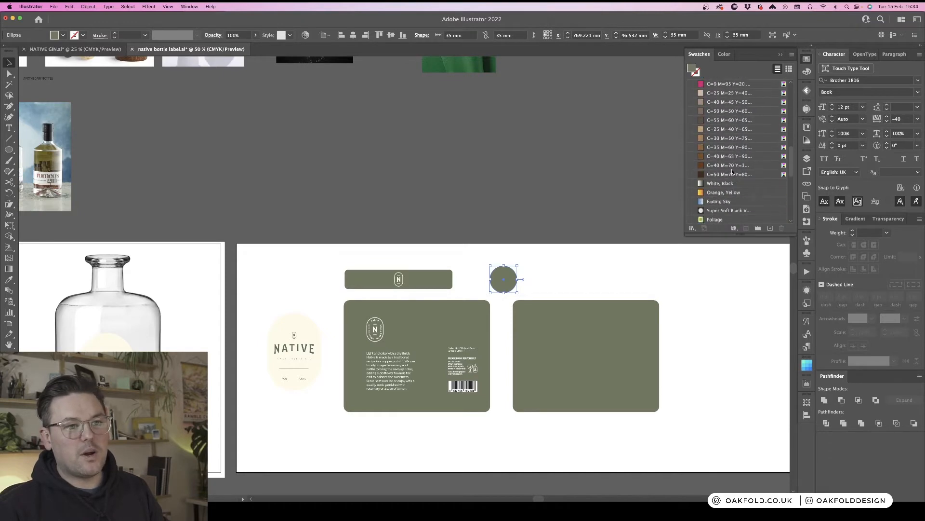
{"action": "left_click", "coordinate": [710, 175]}
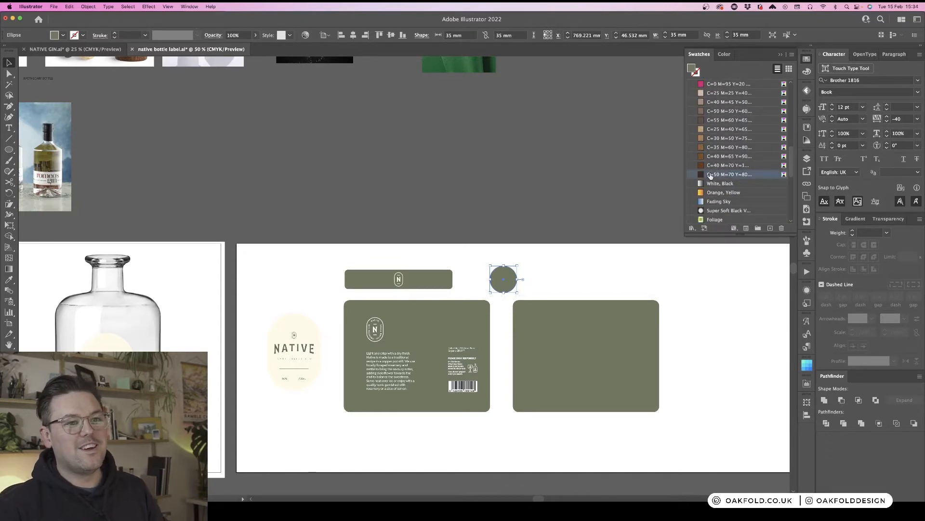
{"action": "left_click", "coordinate": [807, 60]}
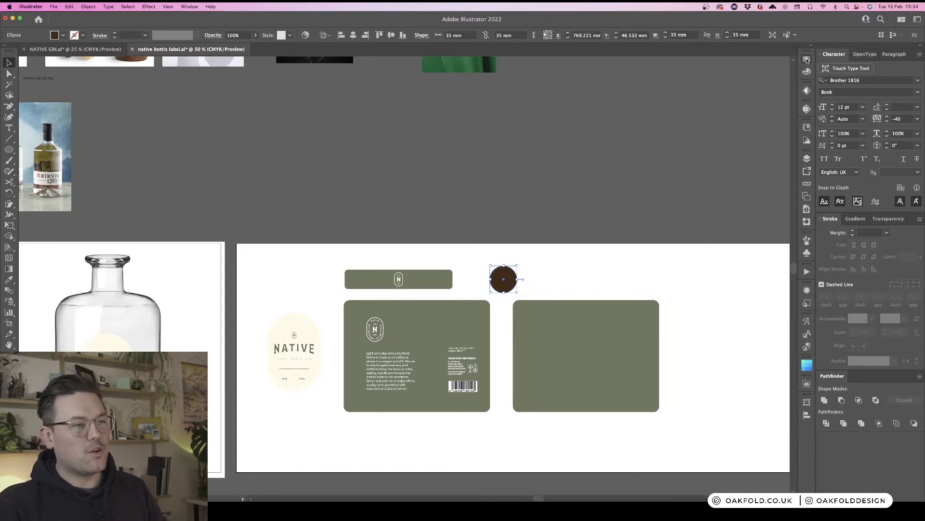
- Zoom in to study the wooden cork reference photos above the artboard
{"action": "left_click", "coordinate": [542, 271]}
{"action": "key", "text": "super+equal"}
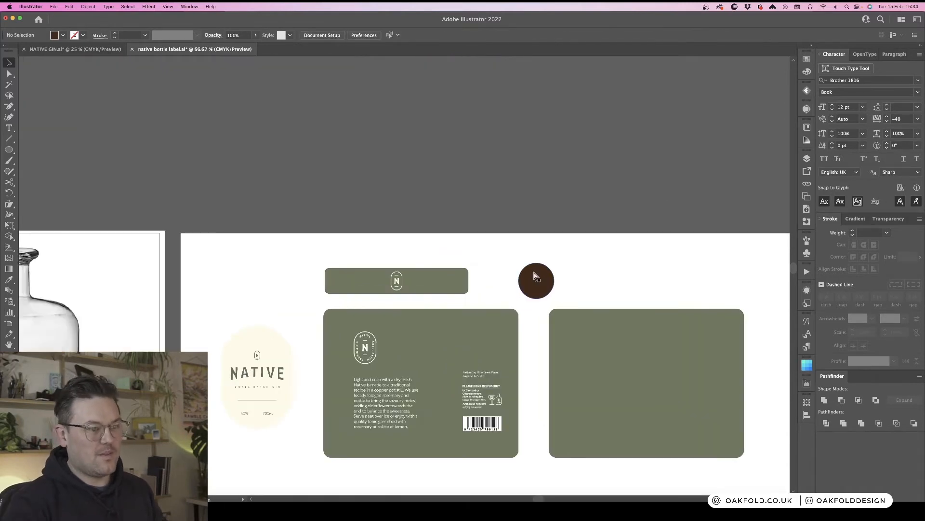
{"action": "key", "text": "super+minus"}
{"action": "key", "text": "super+minus"}
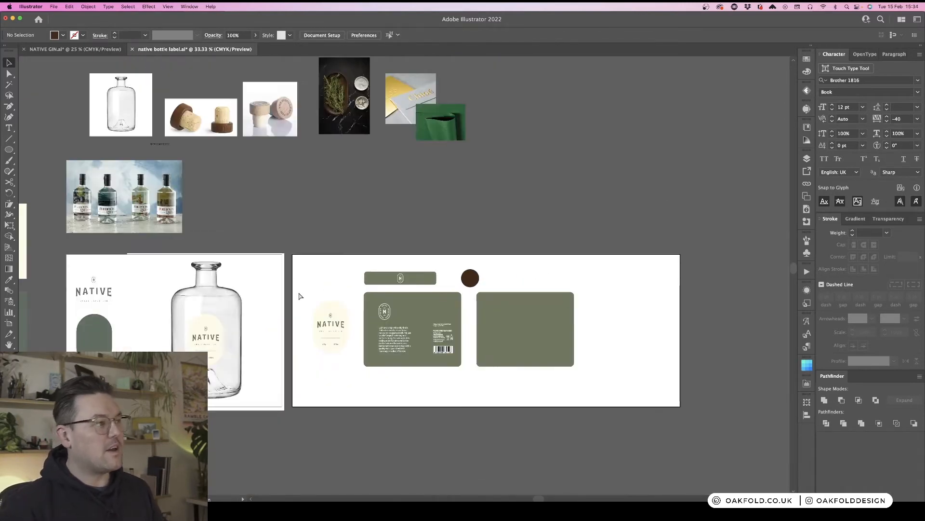
{"action": "left_click_drag", "start_coordinate": [275, 99], "coordinate": [330, 159]}
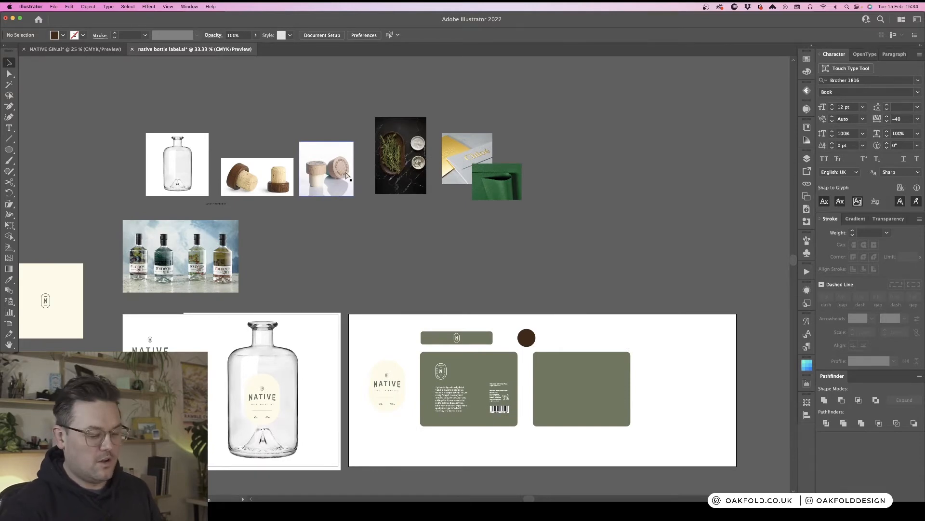
{"action": "key", "text": "super+equal"}
{"action": "left_click_drag", "start_coordinate": [317, 123], "coordinate": [555, 271]}
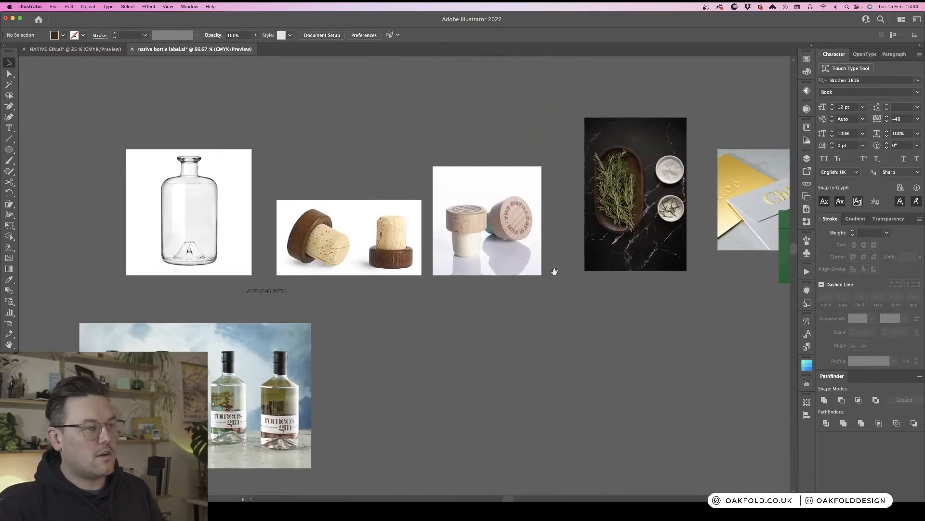
{"action": "key", "text": "super+equal"}
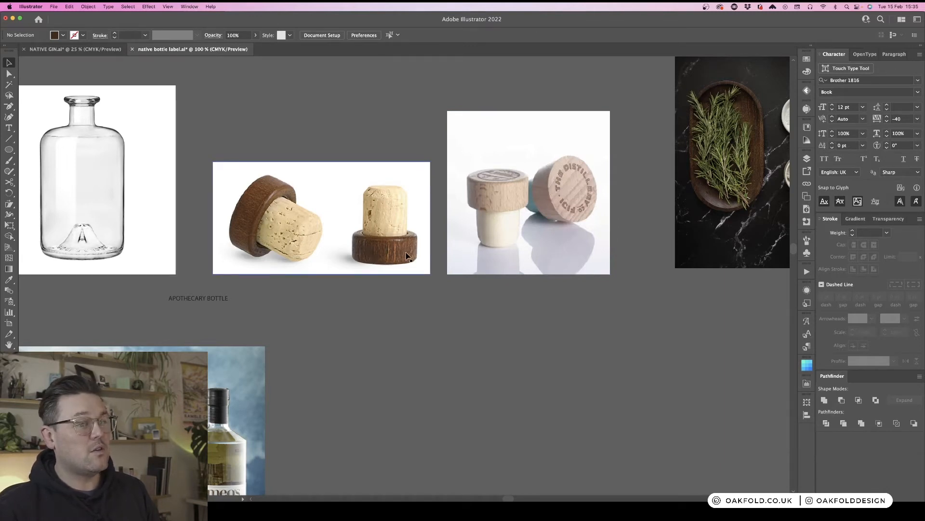
{"action": "scroll", "coordinate": [477, 295], "scroll_direction": "right", "scroll_amount": 2}
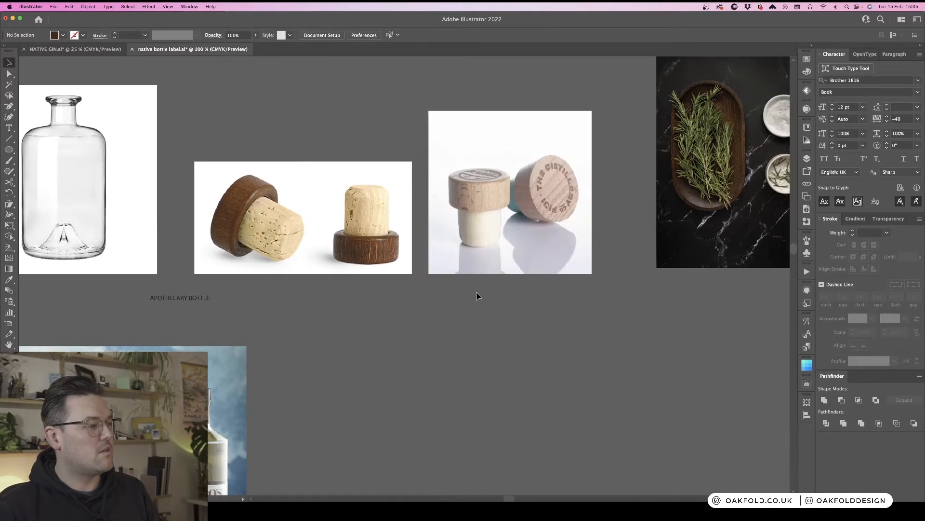
{"action": "key", "text": "super+minus"}
{"action": "key", "text": "super+minus"}
{"action": "key", "text": "super+minus"}
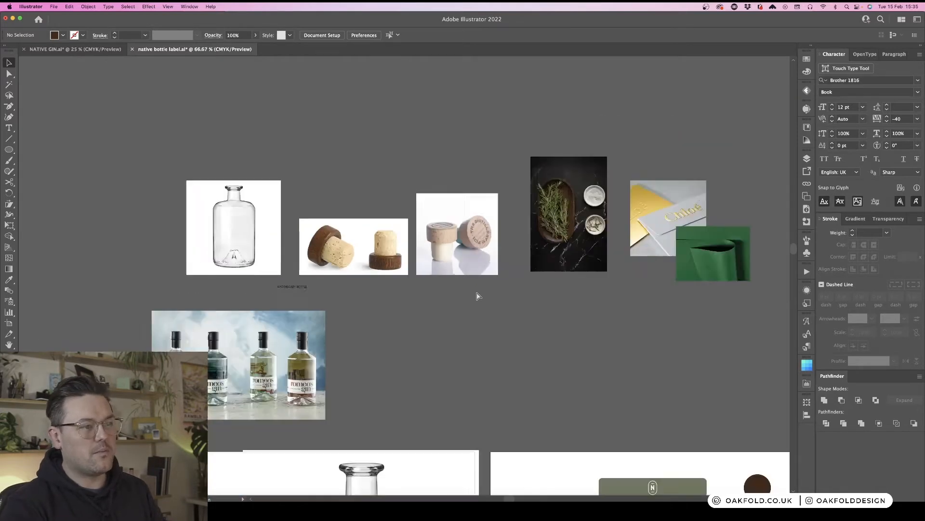
{"action": "scroll", "coordinate": [510, 270], "scroll_direction": "down", "scroll_amount": 10}
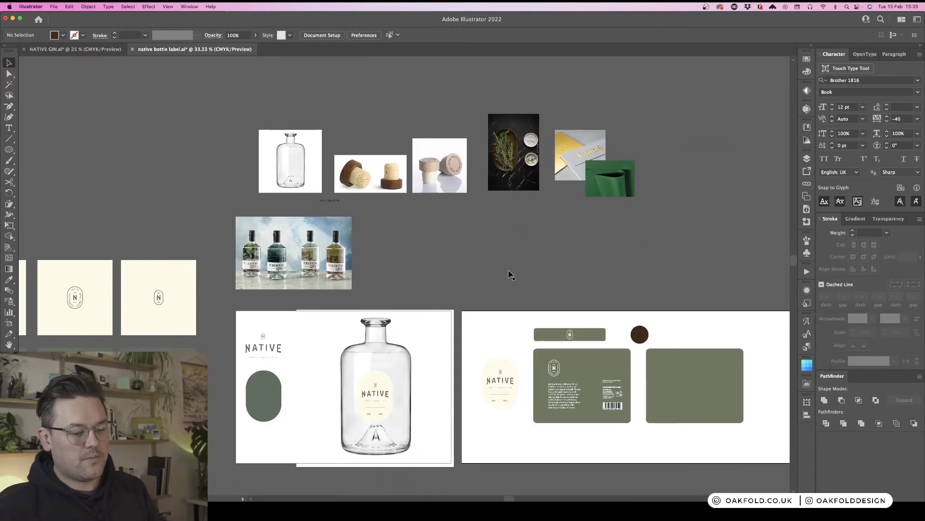
{"action": "scroll", "coordinate": [510, 275], "scroll_direction": "right", "scroll_amount": 10}
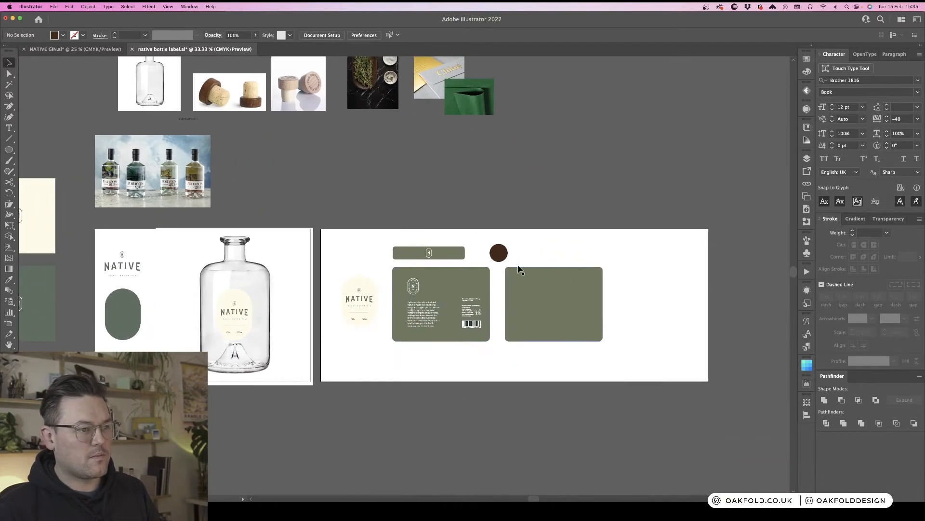
- Copy the neck band's N badge onto the brown cork circle
{"action": "key", "text": "super+plus"}
{"action": "key", "text": "super+plus"}
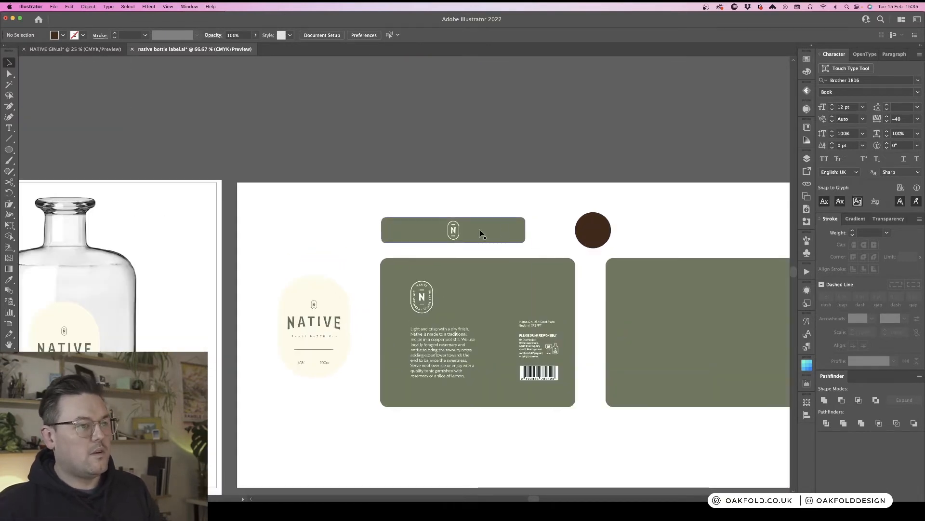
{"action": "left_click", "coordinate": [453, 231]}
{"action": "left_click", "coordinate": [515, 197]}
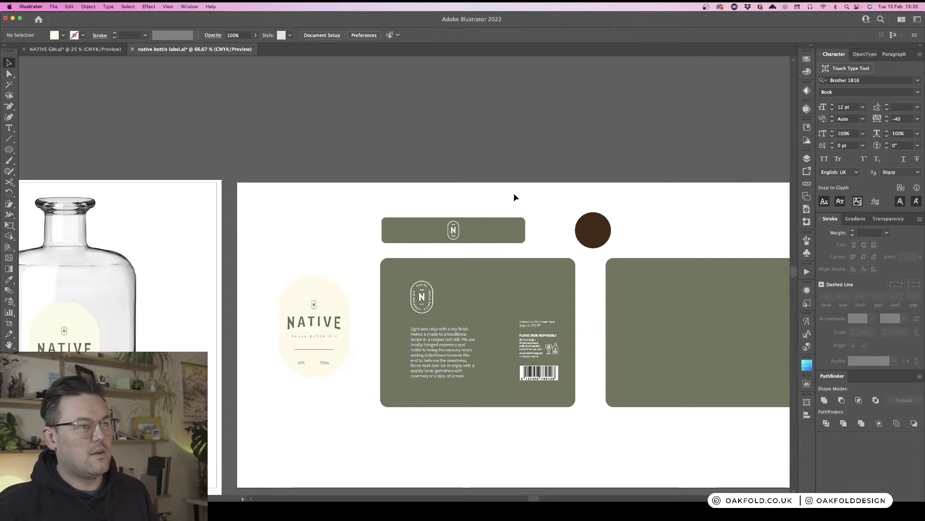
{"action": "scroll", "coordinate": [515, 198], "scroll_direction": "right", "scroll_amount": 7}
{"action": "left_click_drag", "start_coordinate": [351, 229], "coordinate": [490, 230]}
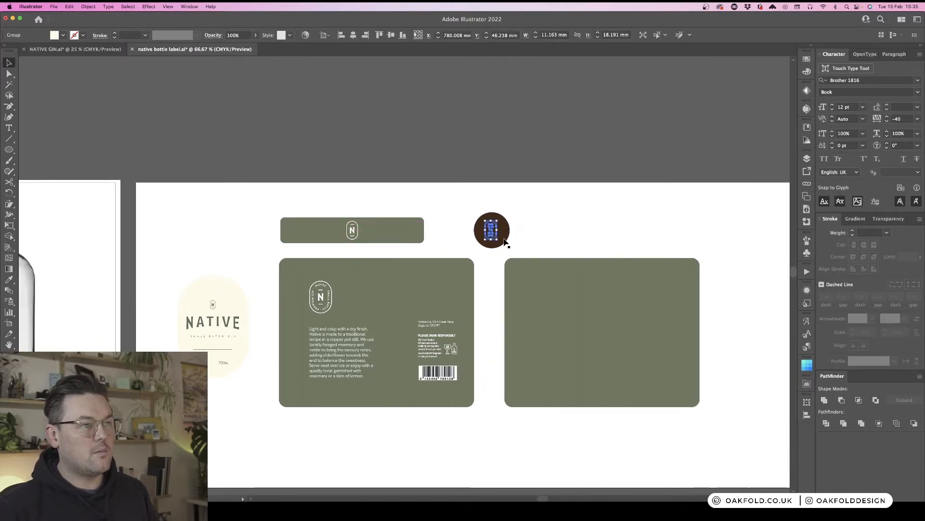
- Select the circle and badge together and align them on horizontal and vertical centres
{"action": "key", "text": "super+equal"}
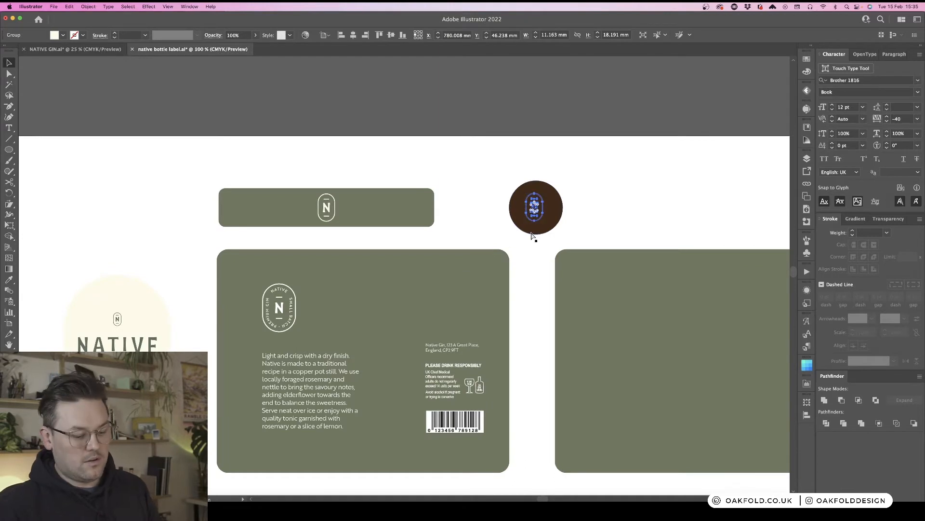
{"action": "key", "text": "super+equal"}
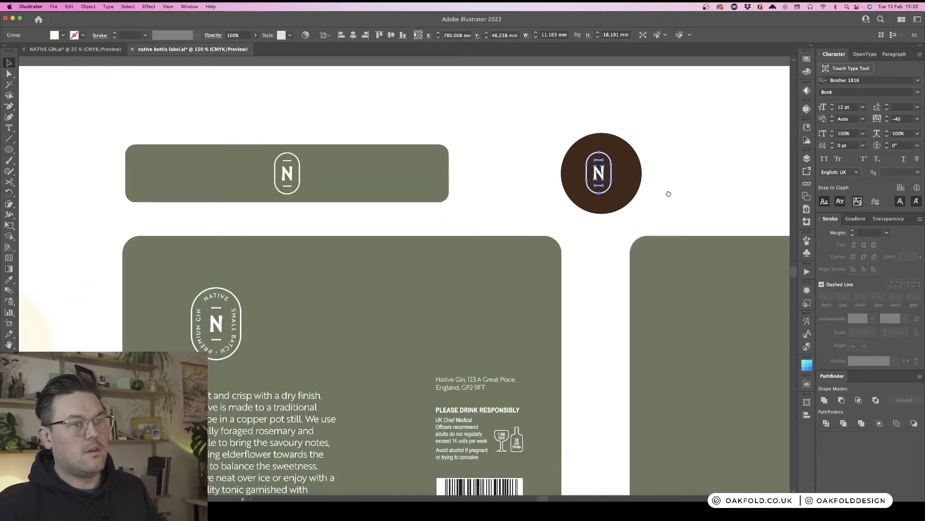
{"action": "scroll", "coordinate": [468, 148], "scroll_direction": "right", "scroll_amount": 10}
{"action": "scroll", "coordinate": [468, 147], "scroll_direction": "down", "scroll_amount": 3}
{"action": "left_click_drag", "start_coordinate": [446, 139], "coordinate": [450, 138]}
{"action": "left_click", "coordinate": [524, 140]}
{"action": "left_click_drag", "start_coordinate": [524, 140], "coordinate": [449, 136]}
{"action": "left_click", "coordinate": [455, 109]}
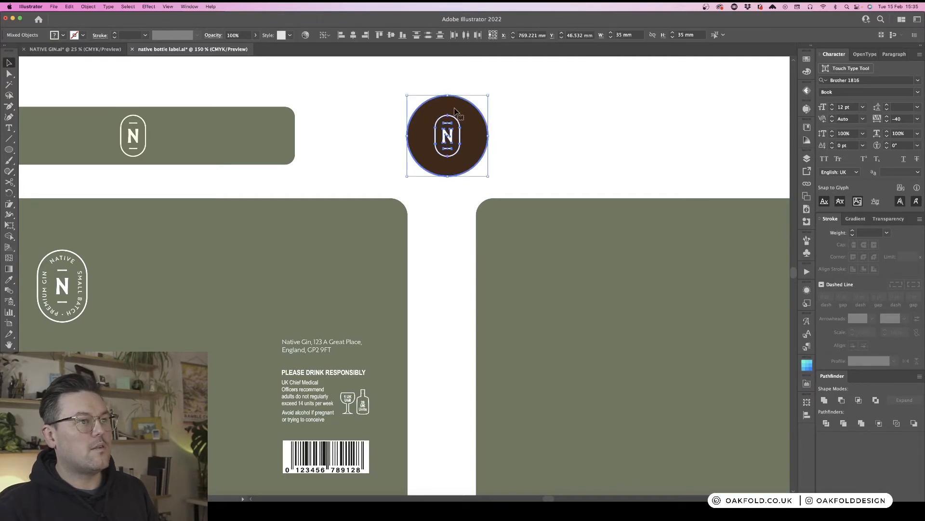
{"action": "left_click", "coordinate": [354, 38]}
{"action": "left_click", "coordinate": [392, 37]}
{"action": "left_click", "coordinate": [533, 111]}
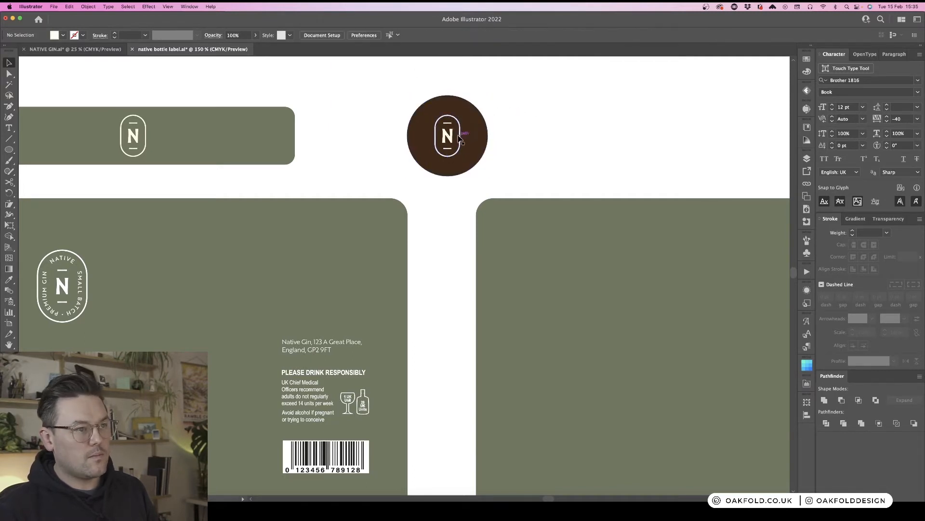
- Recolour the badge on the cork circle black and set its blending mode to Multiply
{"action": "left_click", "coordinate": [455, 136]}
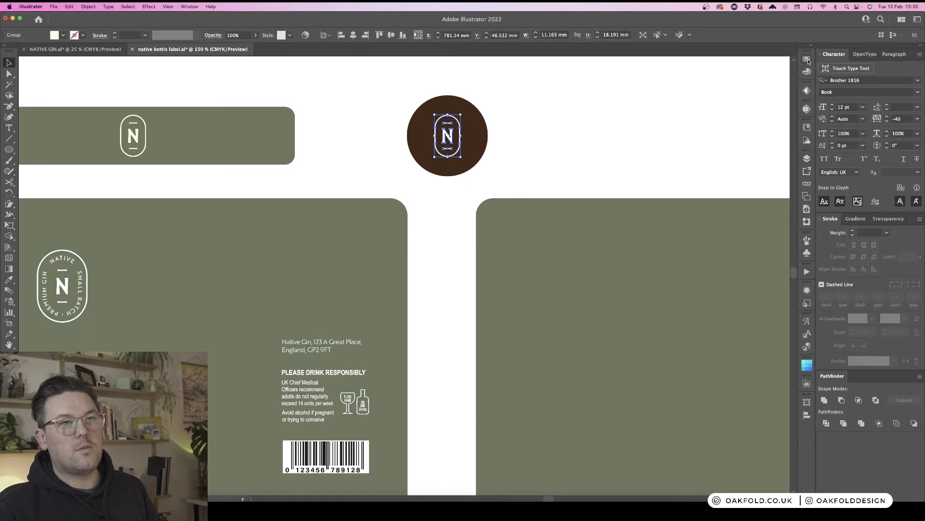
{"action": "left_click", "coordinate": [808, 72]}
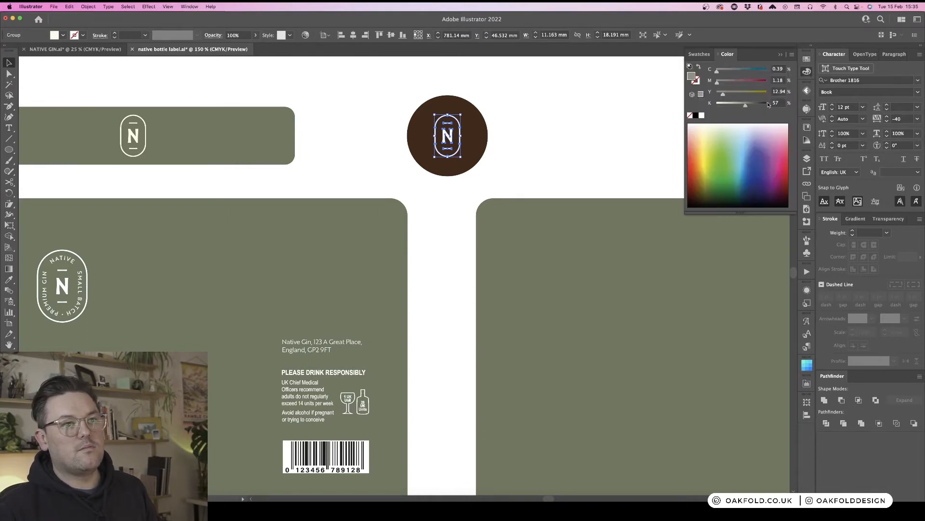
{"action": "left_click", "coordinate": [692, 95]}
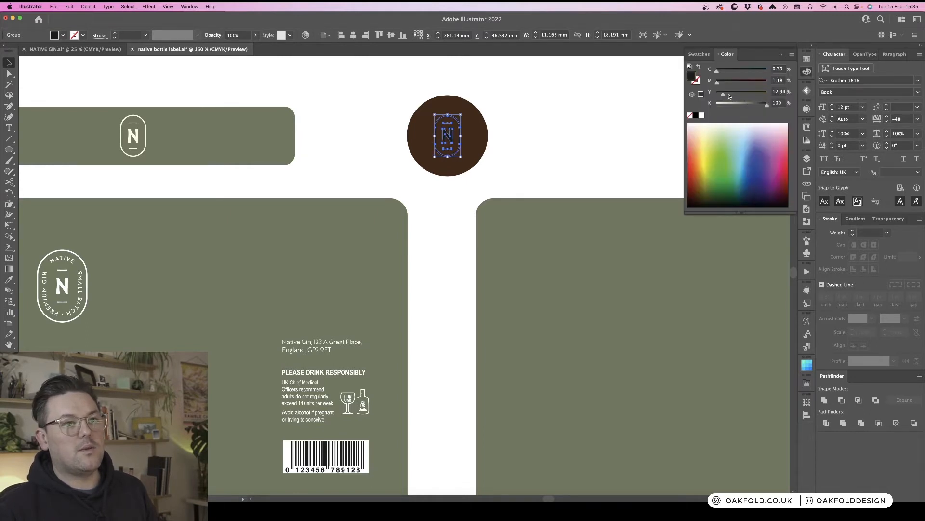
{"action": "left_click", "coordinate": [515, 136]}
{"action": "left_click", "coordinate": [459, 138]}
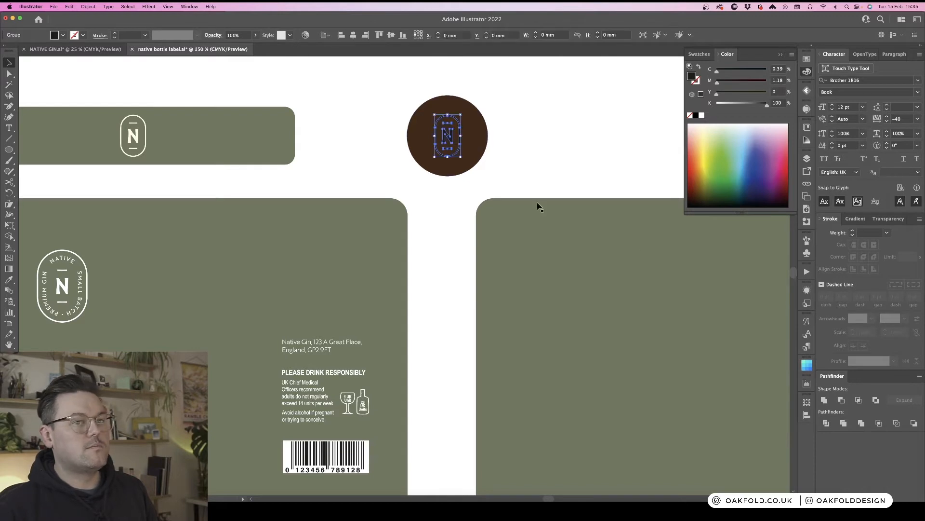
{"action": "left_click", "coordinate": [888, 219]}
{"action": "left_click", "coordinate": [834, 234]}
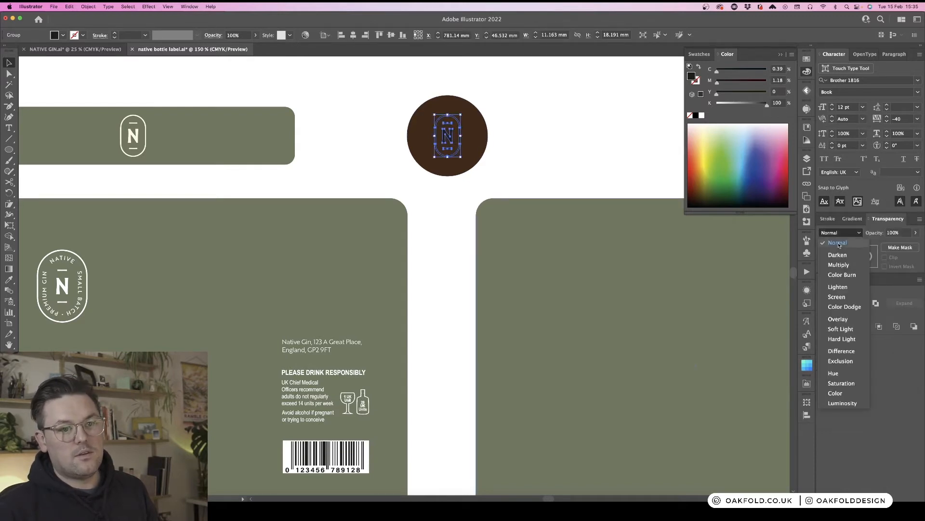
{"action": "left_click", "coordinate": [836, 237]}
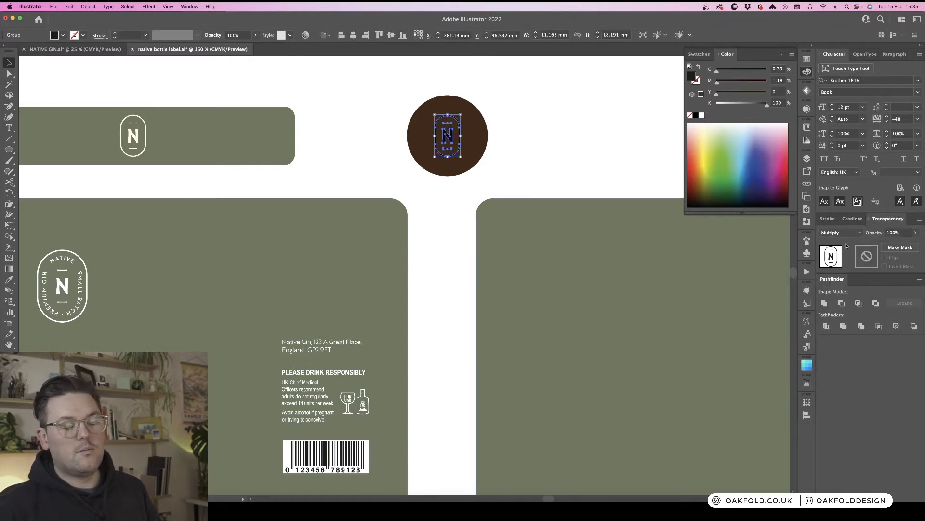
{"action": "left_click", "coordinate": [546, 128]}
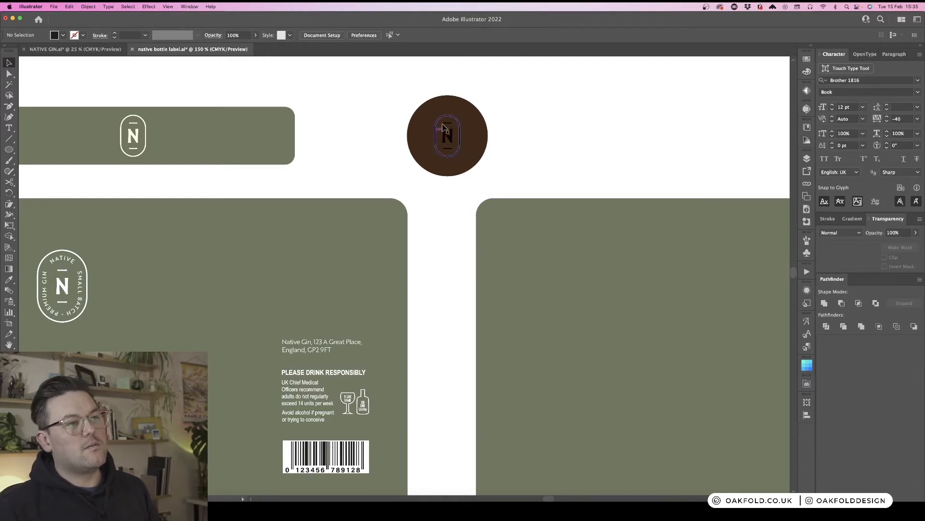
- Switch the badge's blending mode to Normal and back to Multiply to compare them
{"action": "key", "text": "super+minus"}
{"action": "key", "text": "super+minus"}
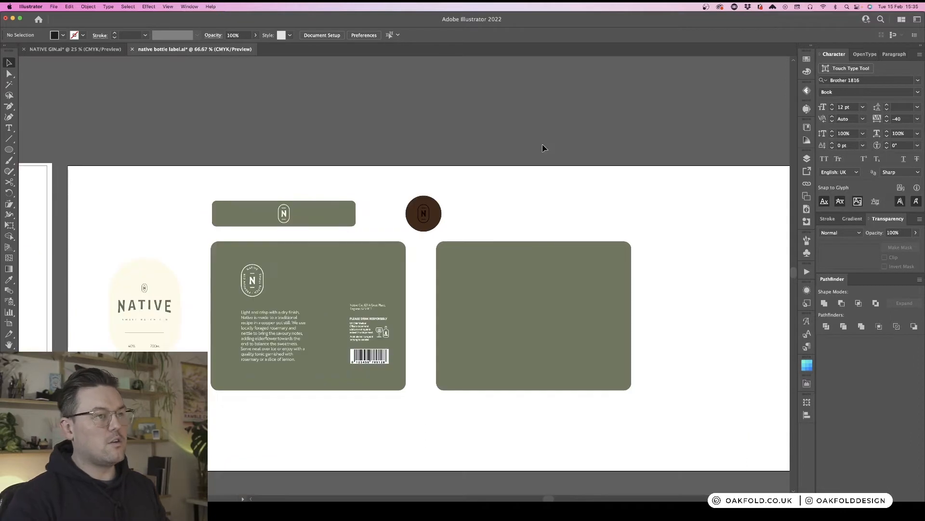
{"action": "left_click", "coordinate": [423, 214]}
{"action": "left_click", "coordinate": [841, 232]}
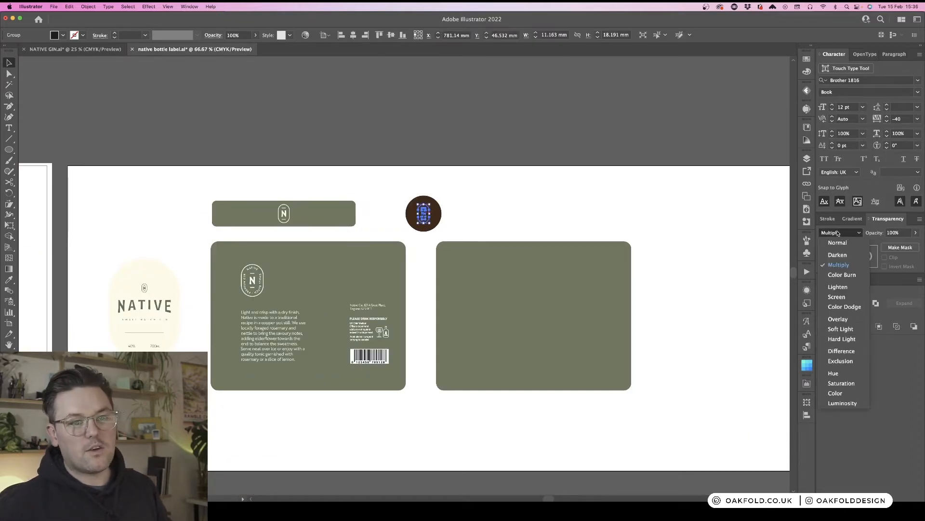
{"action": "left_click", "coordinate": [847, 243]}
{"action": "left_click", "coordinate": [579, 208]}
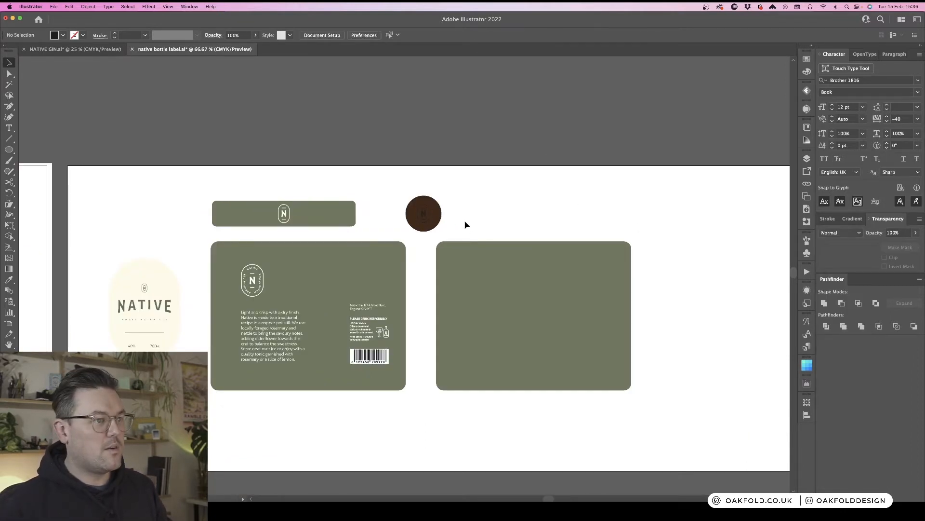
{"action": "left_click", "coordinate": [423, 211]}
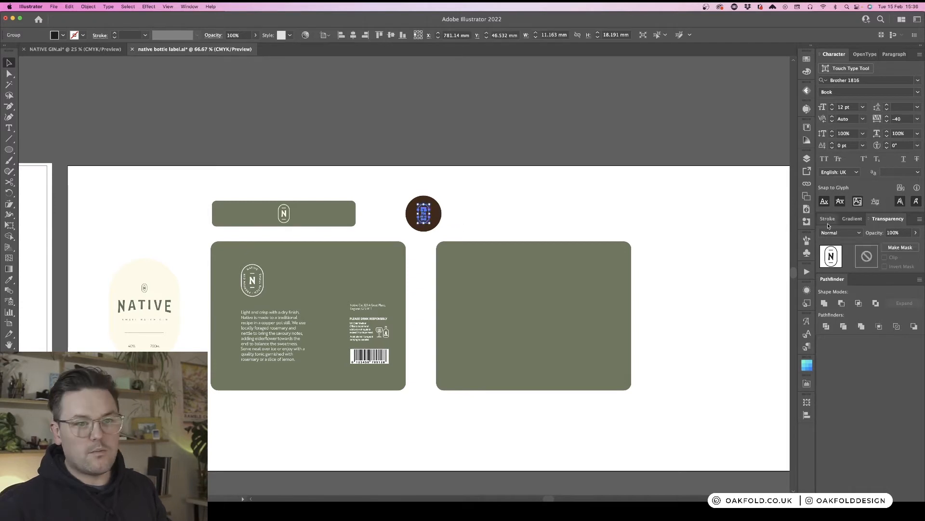
{"action": "left_click", "coordinate": [841, 233]}
{"action": "left_click", "coordinate": [842, 264]}
{"action": "left_click", "coordinate": [553, 214]}
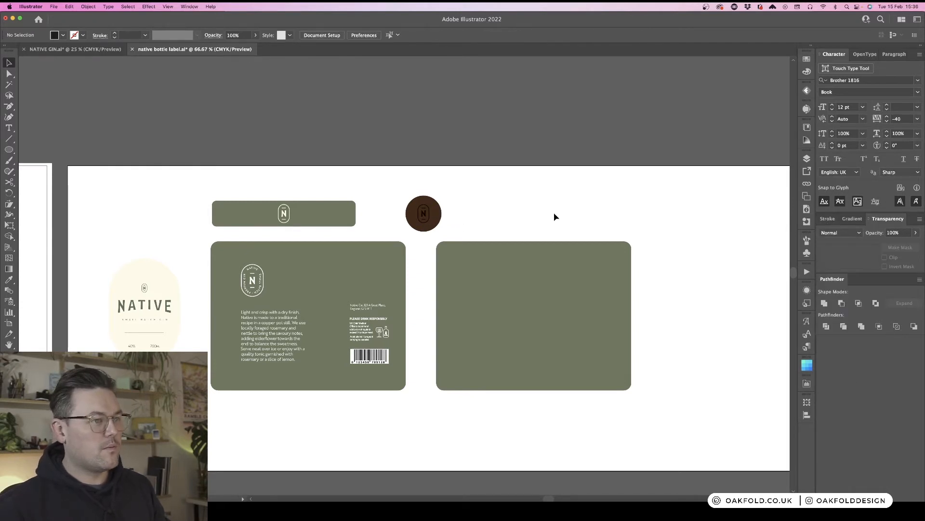
{"action": "scroll", "coordinate": [552, 215], "scroll_direction": "left", "scroll_amount": 2}
{"action": "scroll", "coordinate": [552, 216], "scroll_direction": "left", "scroll_amount": 1}
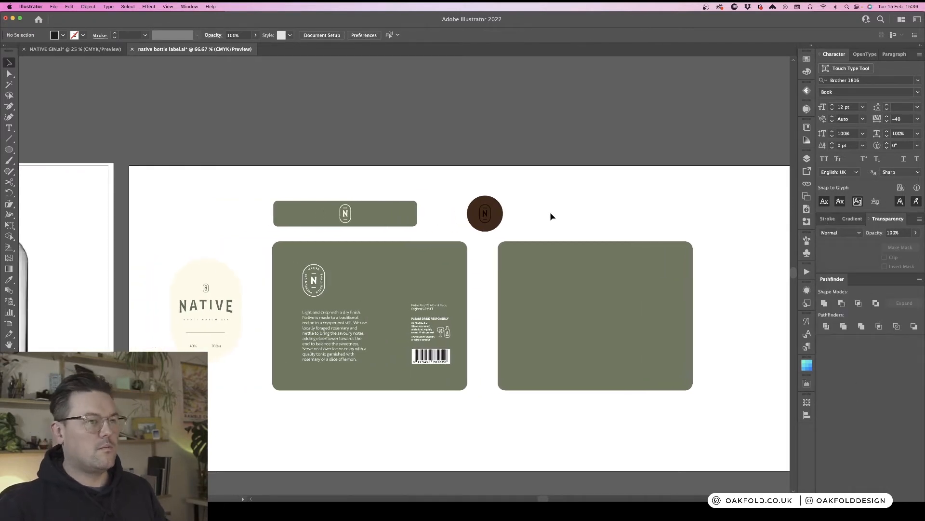
{"action": "key", "text": "super+="}
{"action": "key", "text": "super+-"}
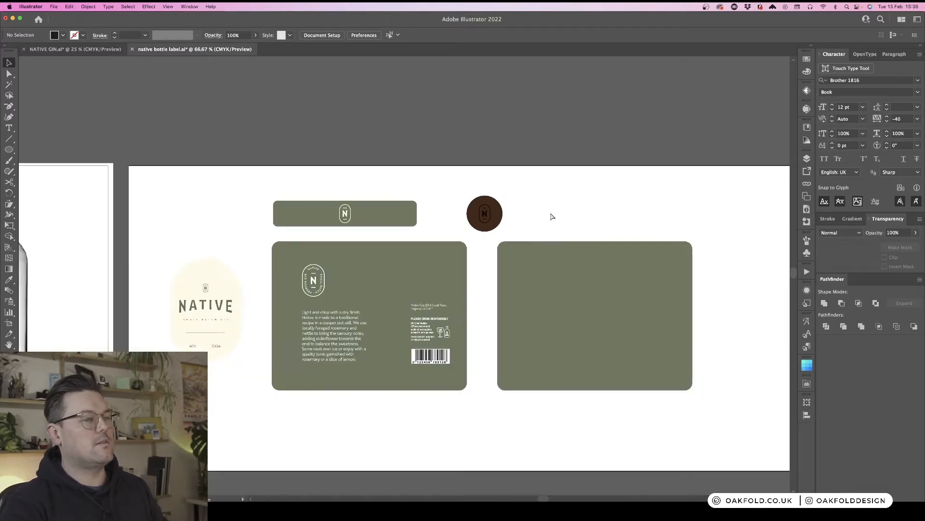
{"action": "scroll", "coordinate": [552, 216], "scroll_direction": "left", "scroll_amount": 10}
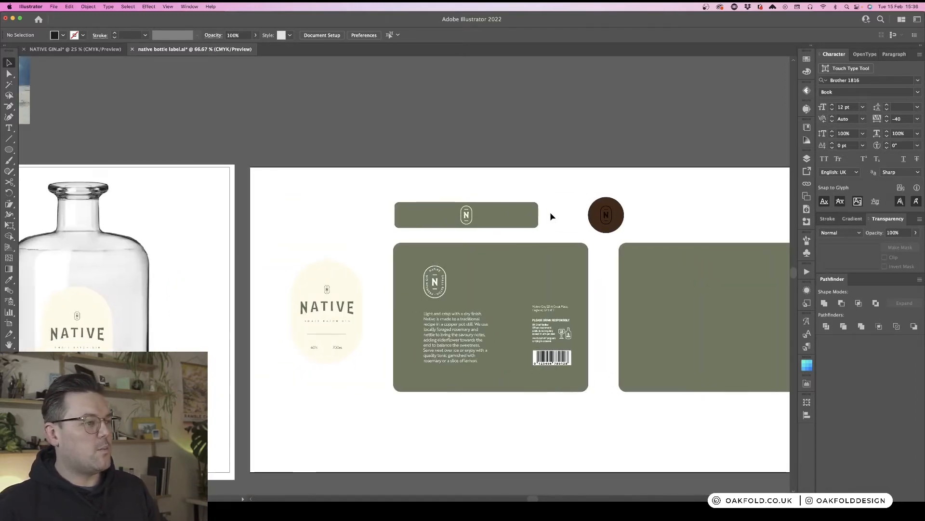
- Paste the rosemary photo from the reference images onto the label artboard
{"action": "key", "text": "super+minus"}
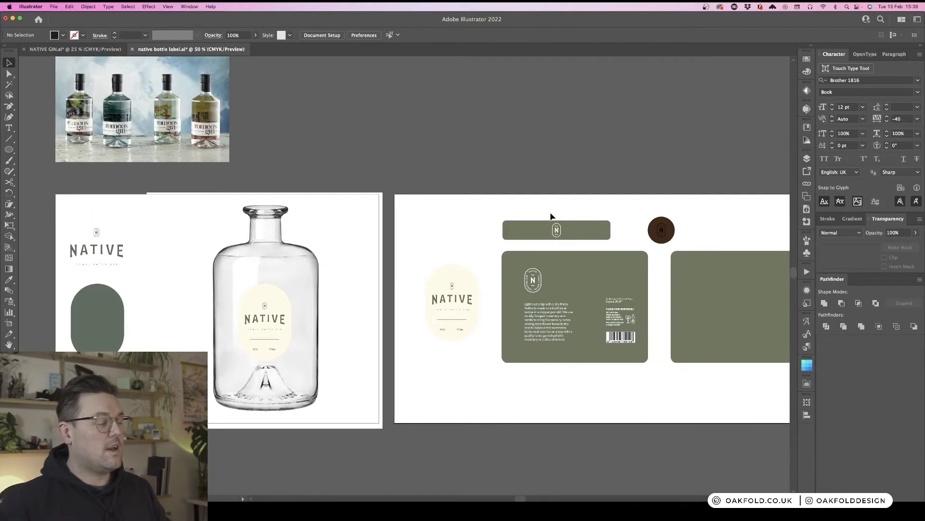
{"action": "scroll", "coordinate": [552, 216], "scroll_direction": "up", "scroll_amount": 8}
{"action": "left_click", "coordinate": [464, 182]}
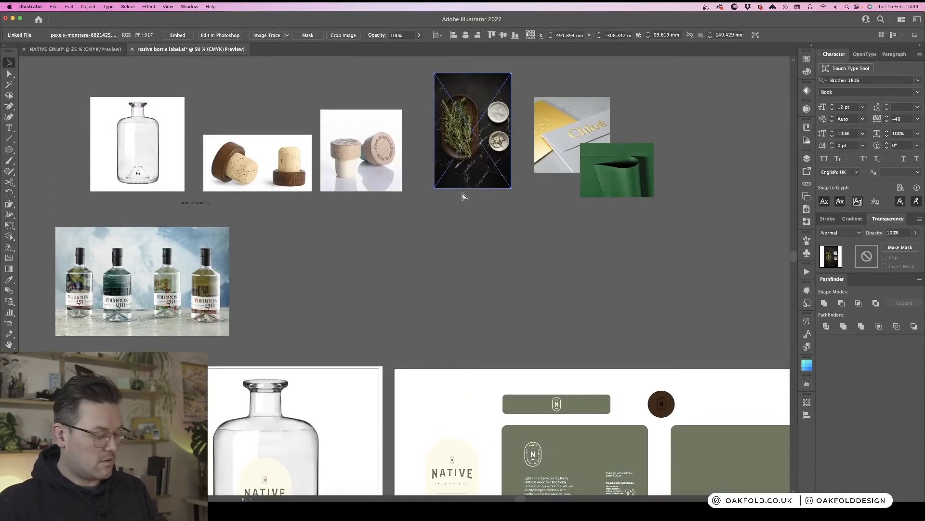
{"action": "scroll", "coordinate": [525, 211], "scroll_direction": "down", "scroll_amount": 8}
{"action": "scroll", "coordinate": [524, 211], "scroll_direction": "right", "scroll_amount": 8}
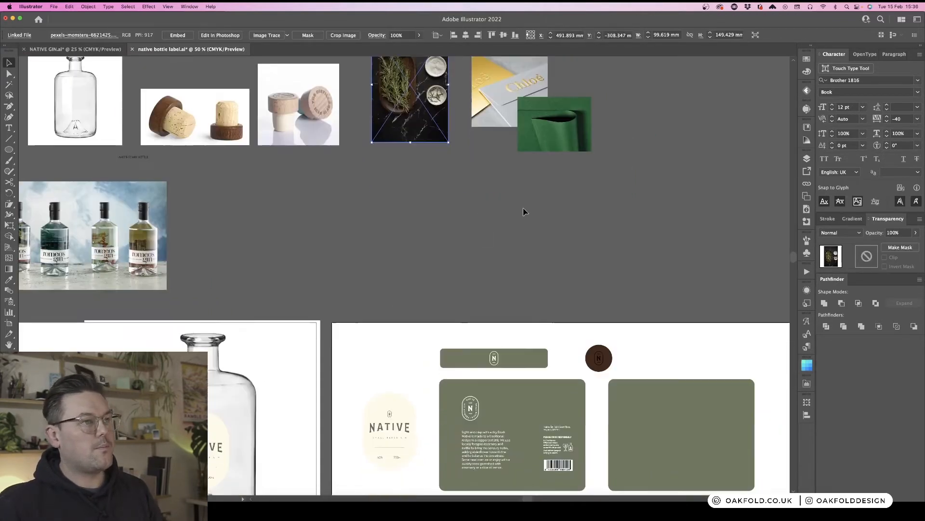
{"action": "scroll", "coordinate": [525, 211], "scroll_direction": "left", "scroll_amount": 20}
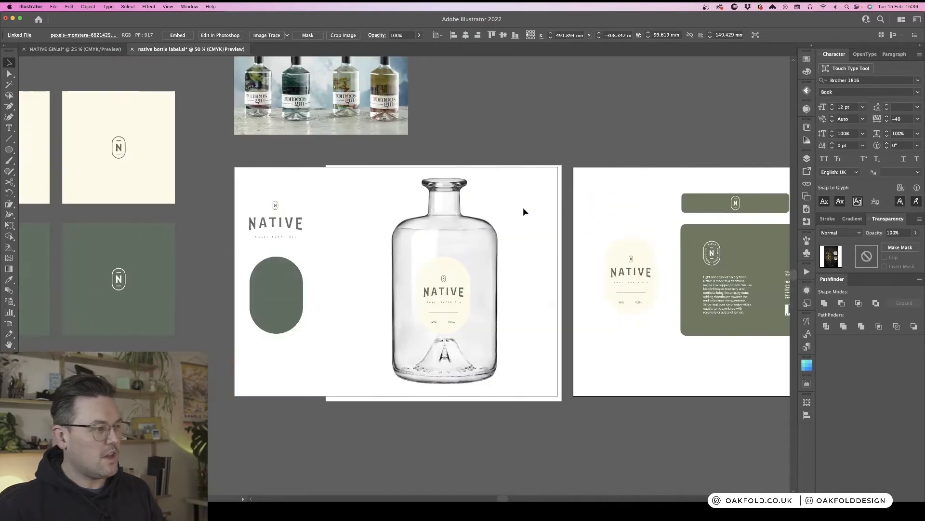
{"action": "scroll", "coordinate": [525, 211], "scroll_direction": "left", "scroll_amount": 3}
{"action": "scroll", "coordinate": [525, 211], "scroll_direction": "down", "scroll_amount": 1}
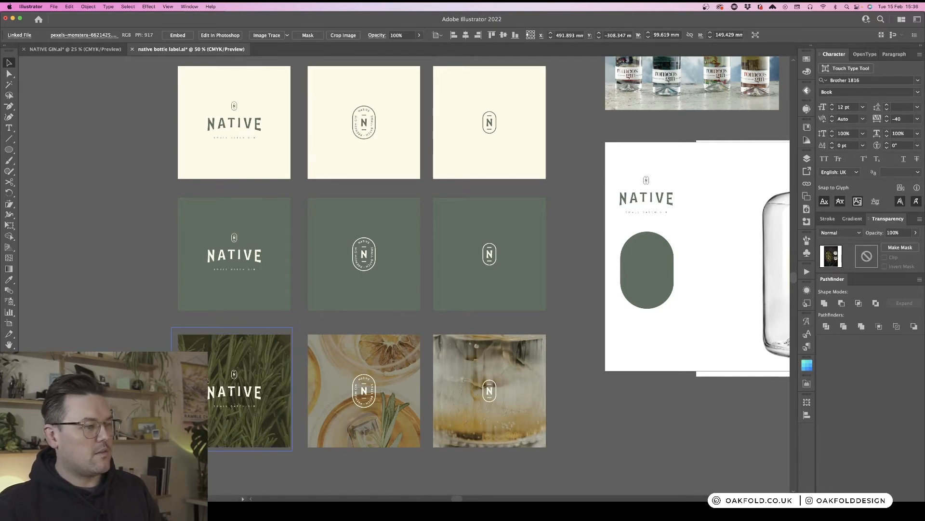
{"action": "scroll", "coordinate": [357, 300], "scroll_direction": "right", "scroll_amount": 10}
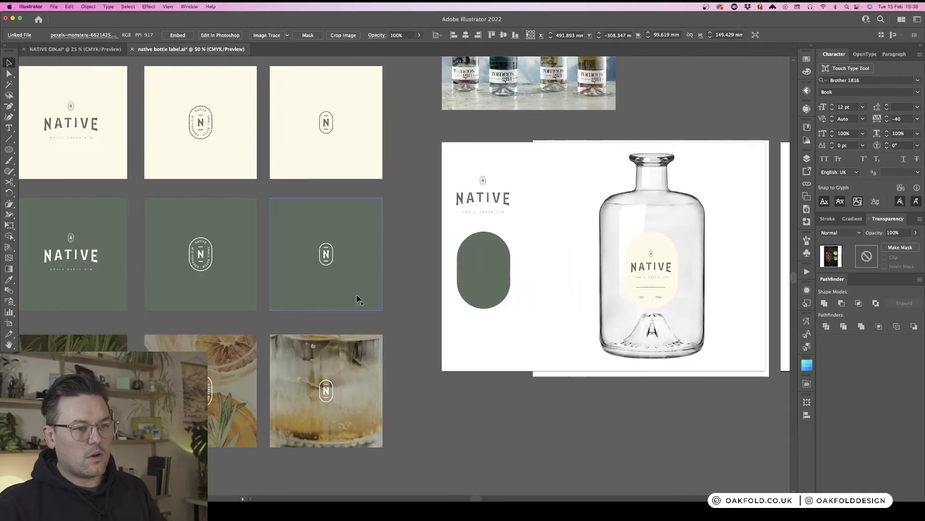
{"action": "scroll", "coordinate": [359, 300], "scroll_direction": "right", "scroll_amount": 1}
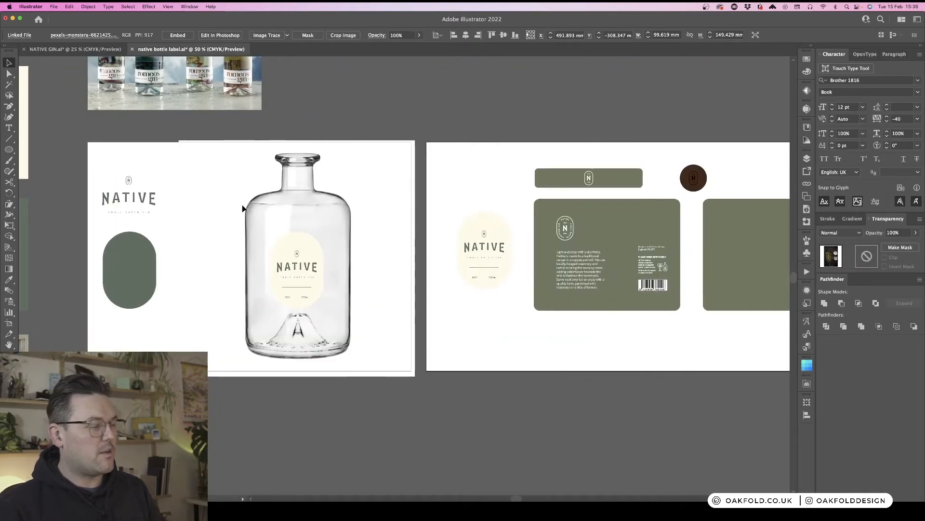
{"action": "scroll", "coordinate": [487, 325], "scroll_direction": "right", "scroll_amount": 4}
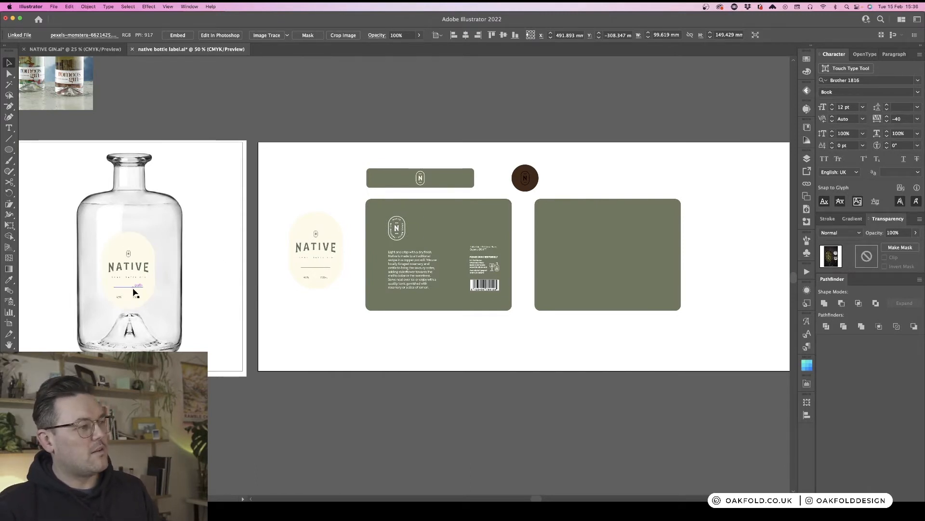
{"action": "scroll", "coordinate": [406, 343], "scroll_direction": "right", "scroll_amount": 5}
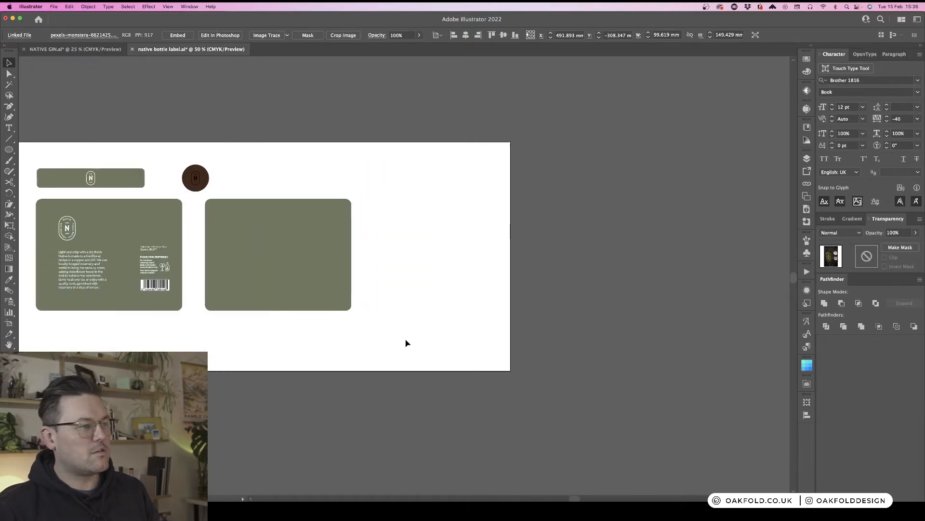
{"action": "key", "text": "super+v"}
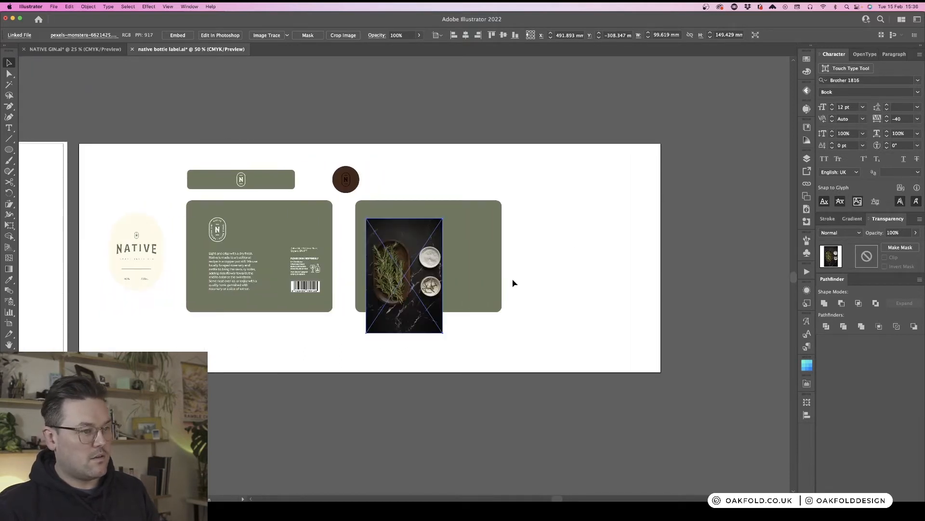
- Move the rosemary photo over the blank back label and try to clip it to the label shape
{"action": "left_click", "coordinate": [512, 281]}
{"action": "left_click_drag", "start_coordinate": [418, 298], "coordinate": [400, 270]}
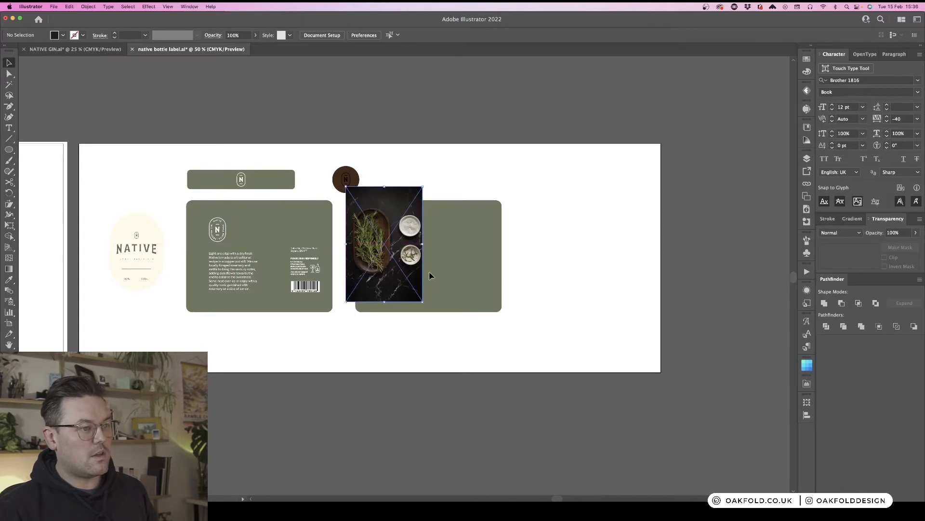
{"action": "left_click", "coordinate": [458, 271], "text": "shift"}
{"action": "right_click", "coordinate": [459, 270]}
{"action": "left_click", "coordinate": [490, 342]}
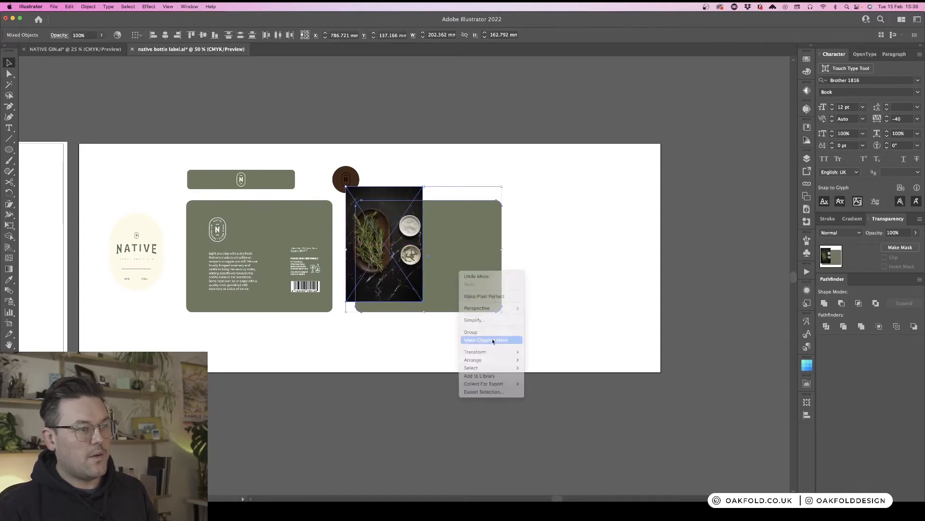
{"action": "left_click", "coordinate": [555, 272]}
{"action": "left_click", "coordinate": [560, 228]}
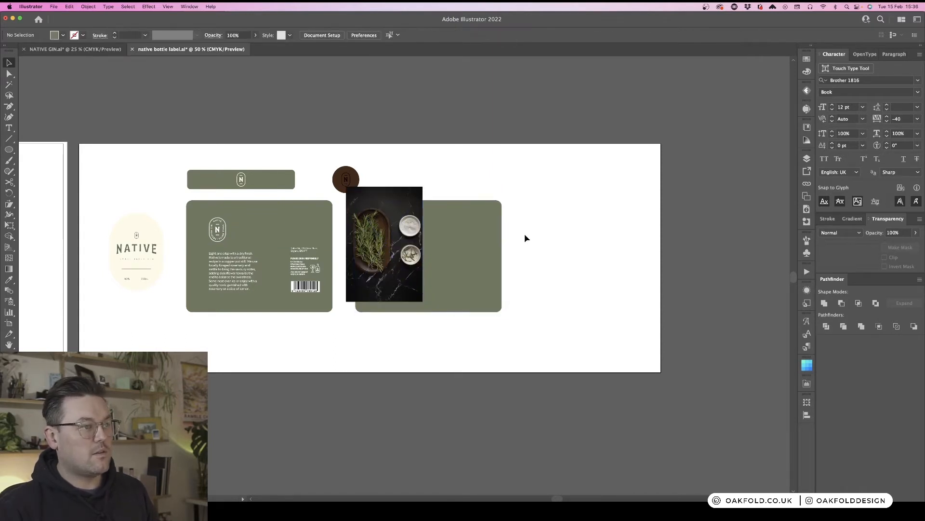
- Send the photo behind the back label shape and make a clipping mask from the two
{"action": "left_click", "coordinate": [371, 231]}
{"action": "key", "text": "super+shift+bracketleft"}
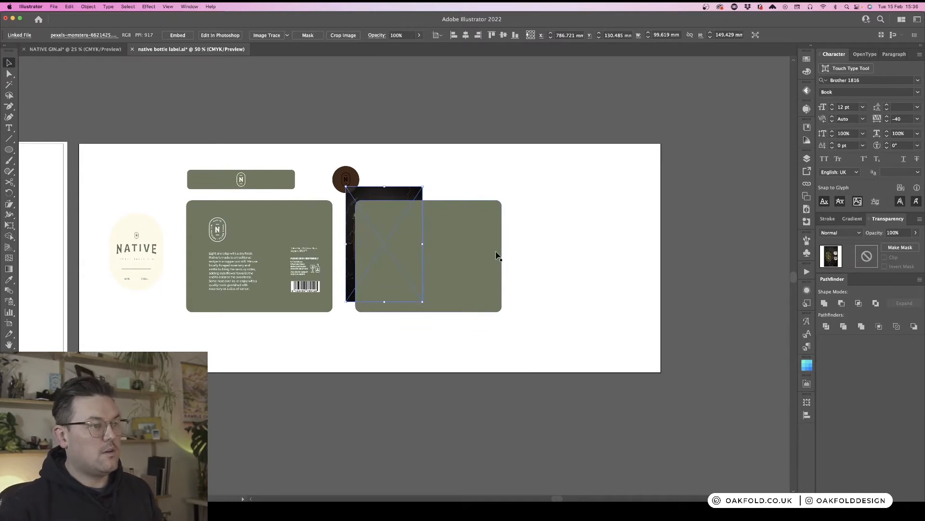
{"action": "left_click", "coordinate": [497, 255], "text": "shift"}
{"action": "right_click", "coordinate": [408, 247]}
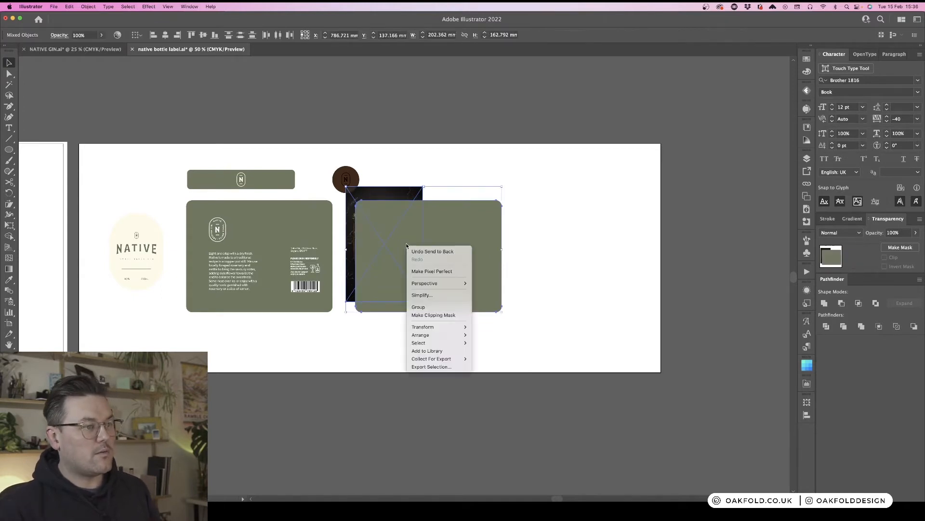
{"action": "left_click", "coordinate": [443, 315]}
{"action": "left_click", "coordinate": [526, 253]}
- Enlarge and reposition the rosemary photo inside the back label's clipping mask to show a close-up of the sprigs
{"action": "left_click", "coordinate": [388, 250]}
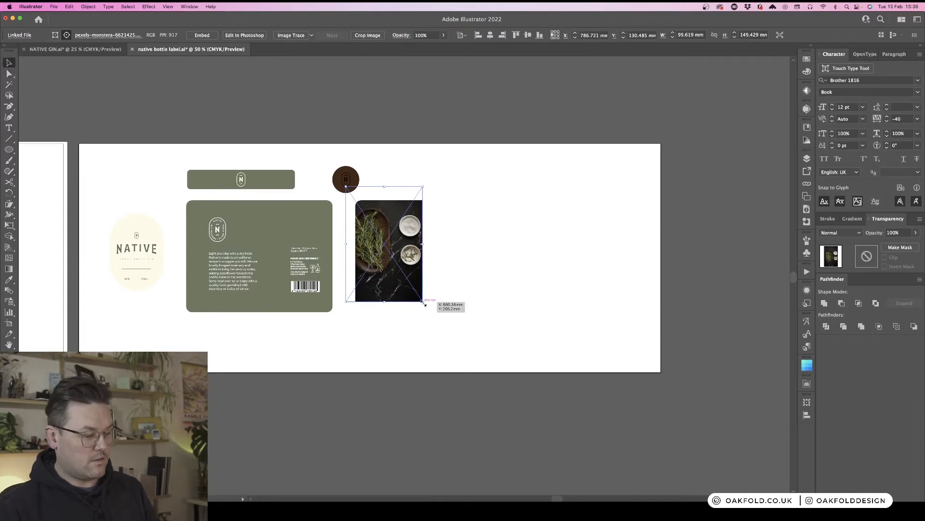
{"action": "left_click_drag", "start_coordinate": [424, 304], "coordinate": [609, 445]}
{"action": "key", "text": "super+minus"}
{"action": "key", "text": "super+minus"}
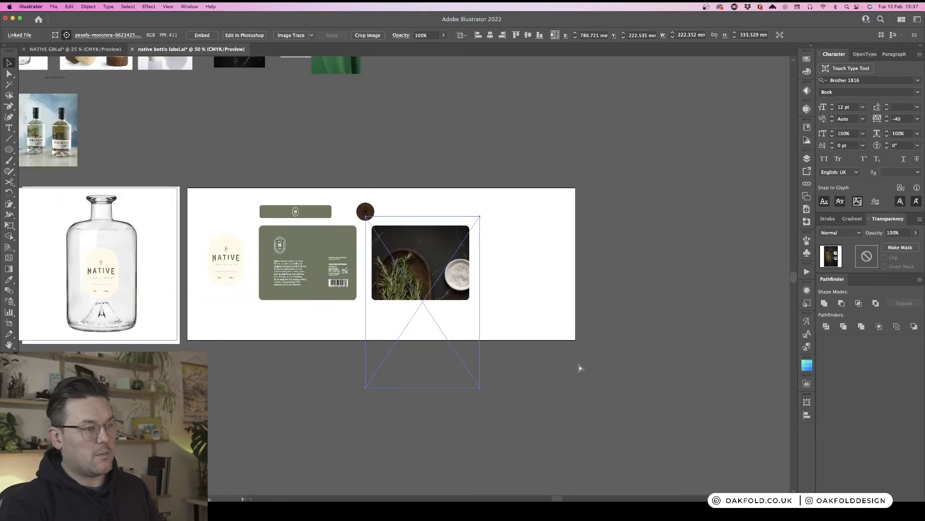
{"action": "left_click_drag", "start_coordinate": [462, 296], "coordinate": [558, 328]}
{"action": "left_click_drag", "start_coordinate": [488, 339], "coordinate": [594, 387]}
{"action": "key", "text": "super+equal"}
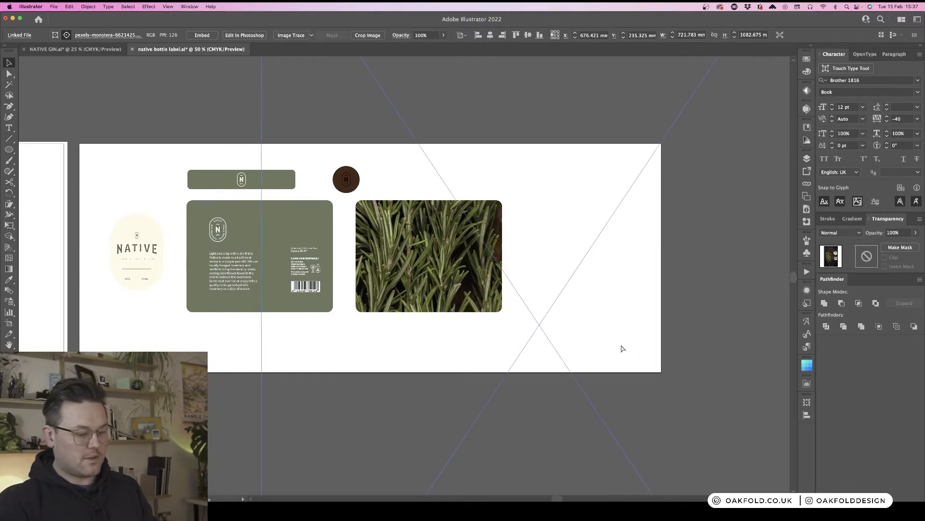
{"action": "key", "text": "super+minus"}
{"action": "left_click_drag", "start_coordinate": [681, 309], "coordinate": [663, 311]}
{"action": "left_click_drag", "start_coordinate": [609, 328], "coordinate": [610, 323]}
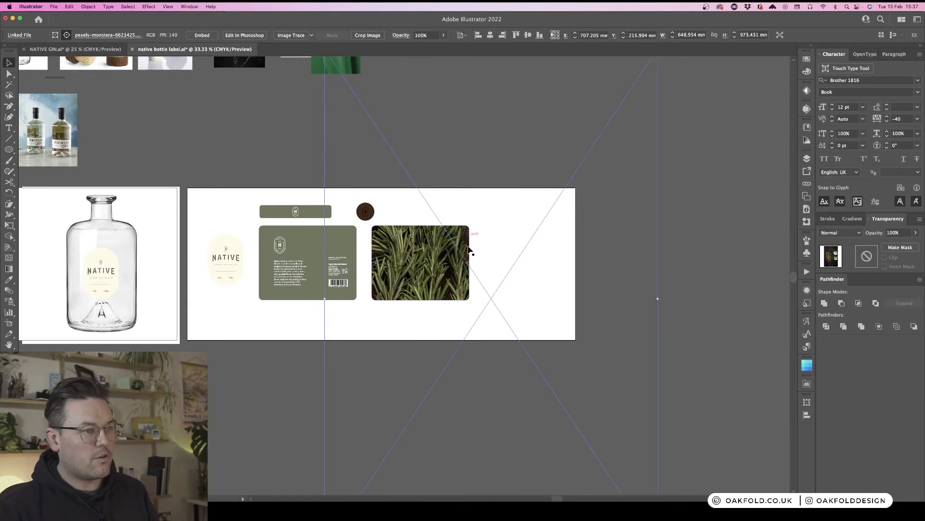
{"action": "left_click", "coordinate": [629, 332]}
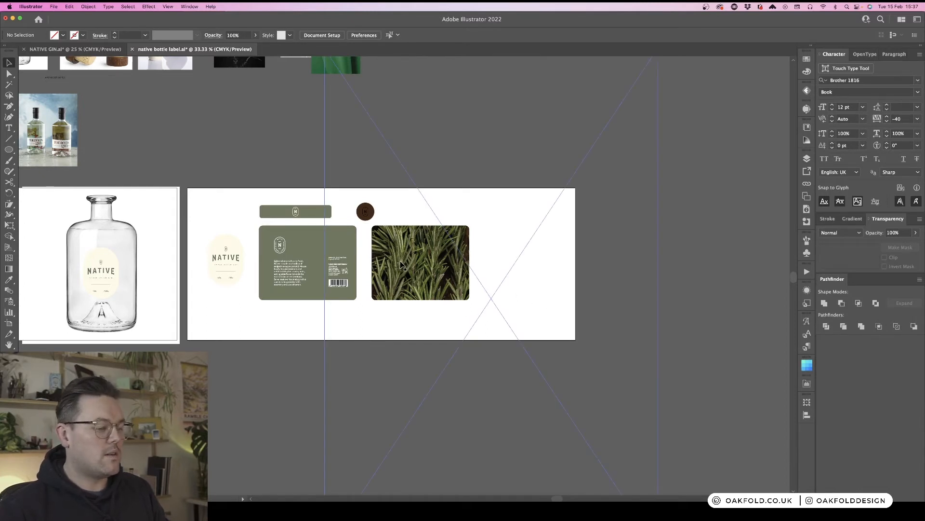
- Draw a rectangle about 204 × 158 mm over the rosemary label and fill it with the cream label colour
{"action": "key", "text": "m"}
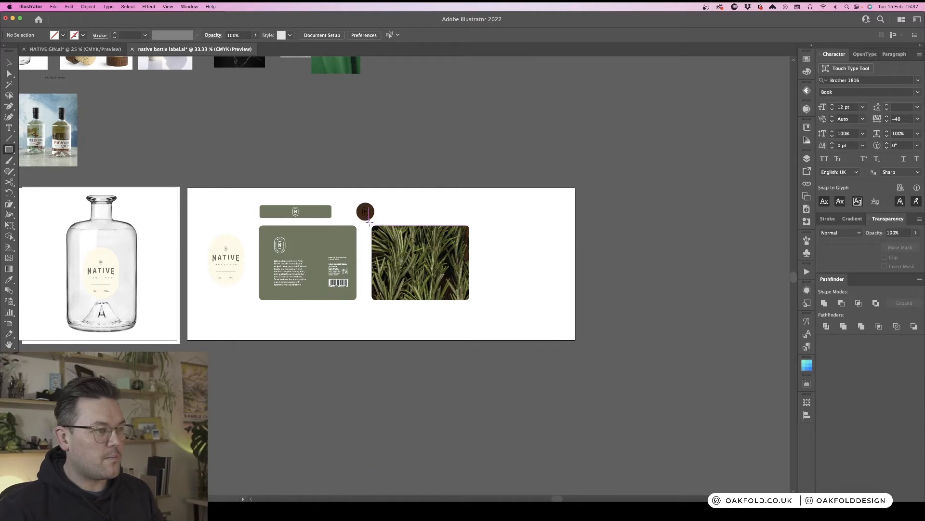
{"action": "left_click_drag", "start_coordinate": [369, 221], "coordinate": [474, 304]}
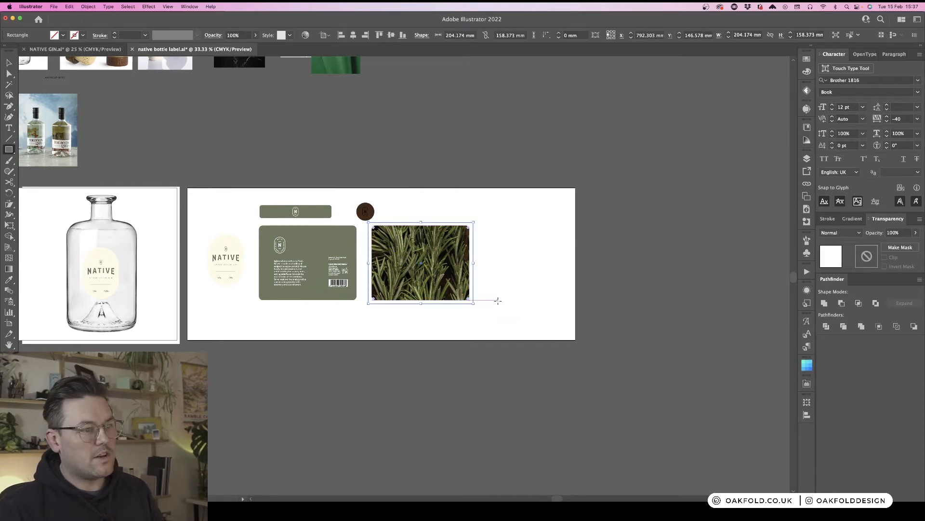
{"action": "left_click", "coordinate": [806, 72]}
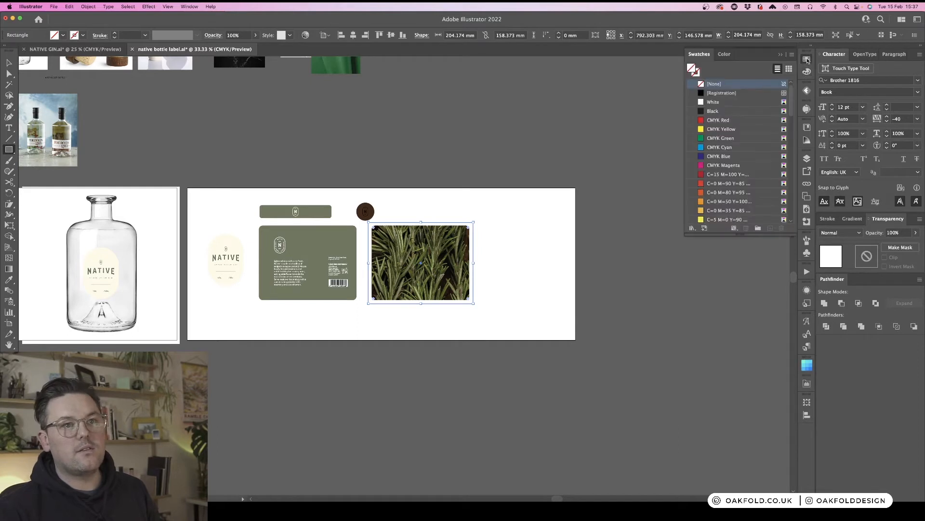
{"action": "left_click", "coordinate": [809, 72]}
{"action": "left_click", "coordinate": [808, 73]}
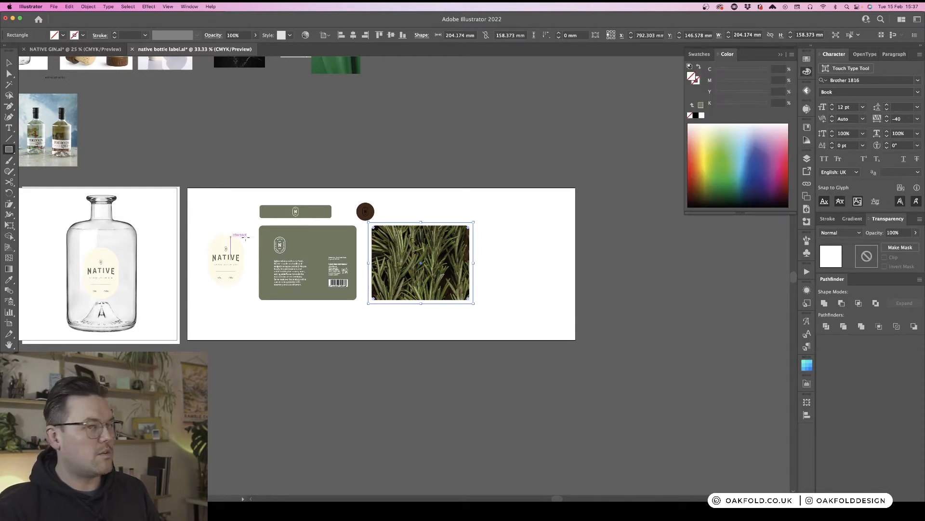
{"action": "left_click", "coordinate": [806, 72]}
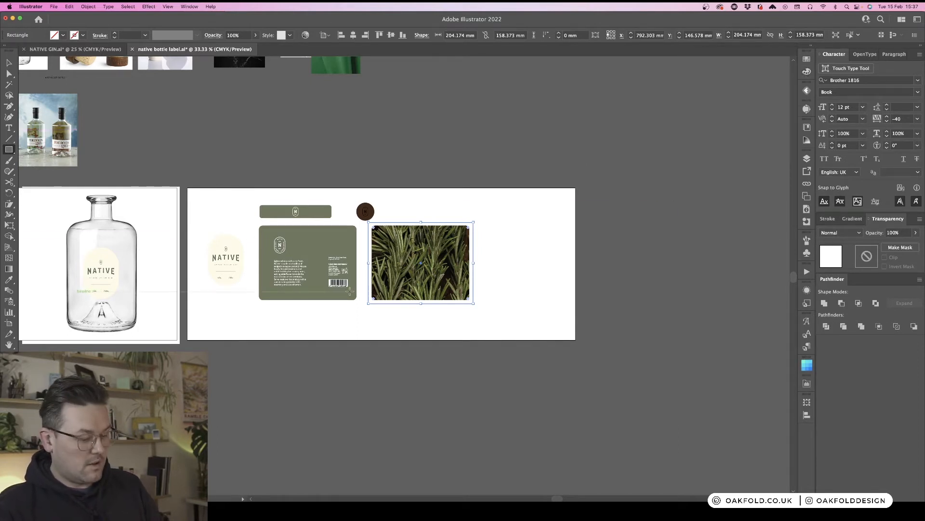
{"action": "key", "text": "i"}
{"action": "left_click", "coordinate": [106, 254]}
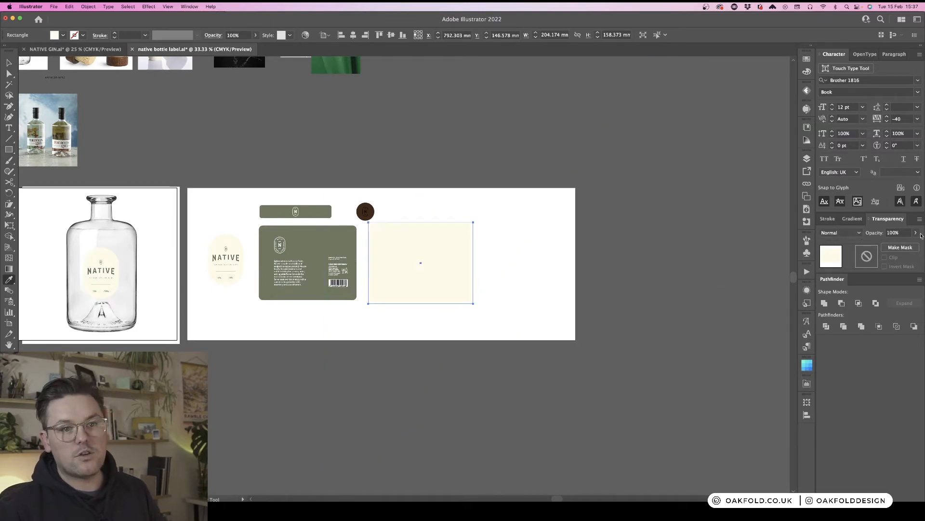
- Set the cream rectangle's opacity to 23%
{"action": "left_click", "coordinate": [916, 233]}
{"action": "mouse_move", "coordinate": [908, 244]}
{"action": "left_mouse_down"}
{"action": "mouse_move", "coordinate": [876, 246]}
{"action": "mouse_move", "coordinate": [890, 244]}
{"action": "left_mouse_up"}
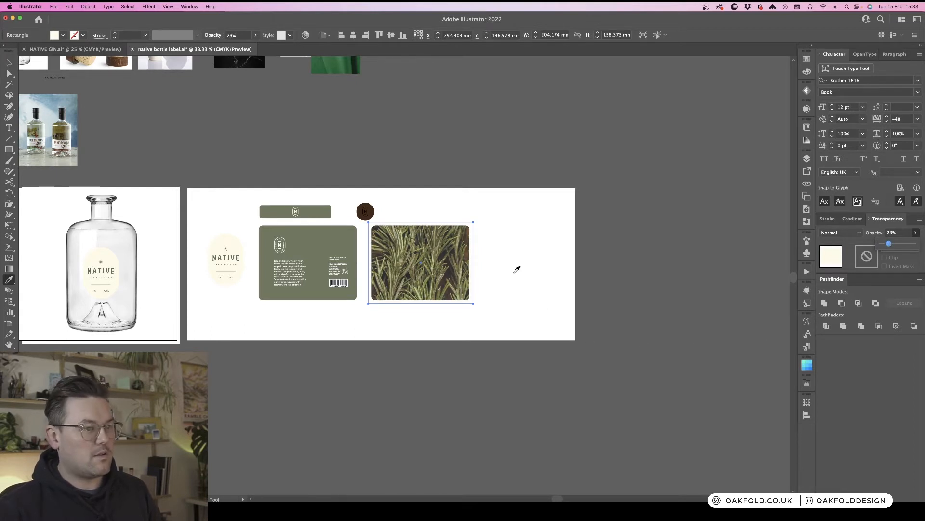
{"action": "left_click", "coordinate": [508, 234]}
{"action": "left_click", "coordinate": [510, 262]}
{"action": "key", "text": "v"}
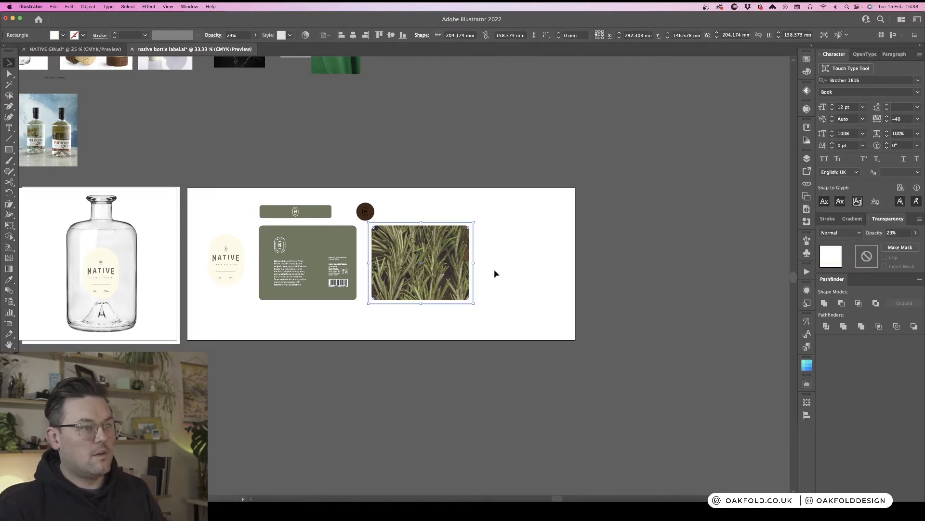
{"action": "key", "text": "super+z"}
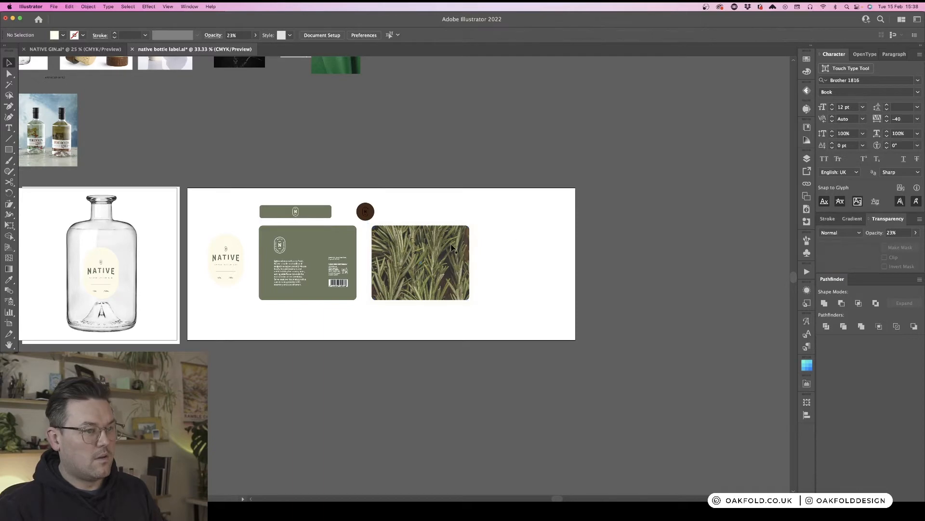
{"action": "left_click", "coordinate": [567, 265]}
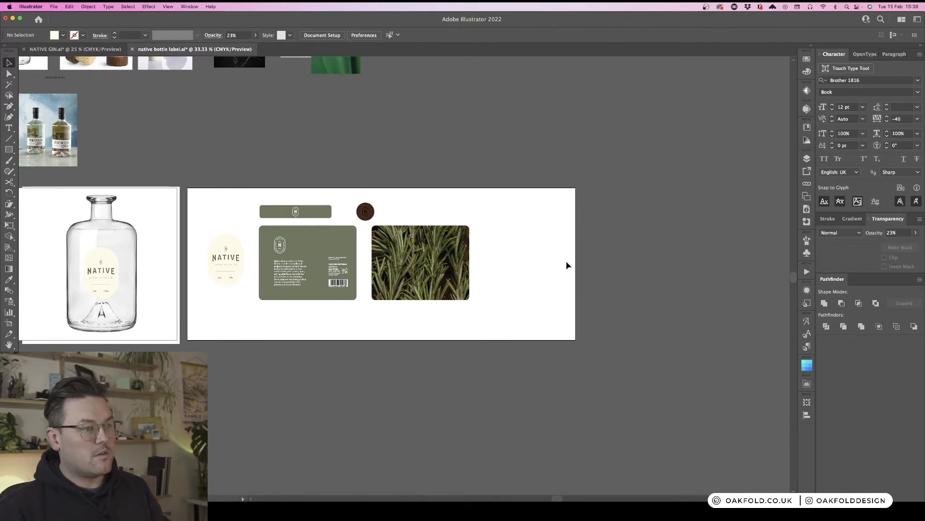
- Reposition the cream overlay rectangle so it covers the rosemary back label
{"action": "key", "text": "super+equal"}
{"action": "key", "text": "super+equal"}
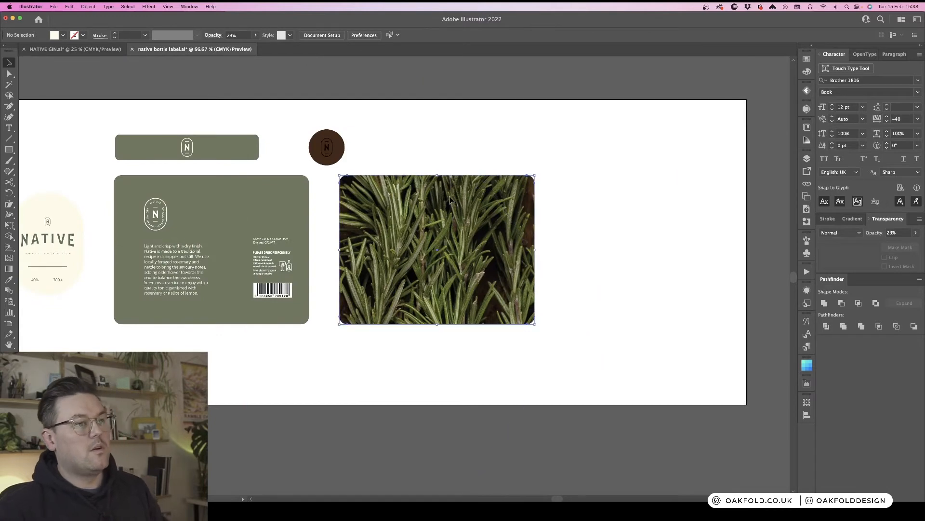
{"action": "double_click", "coordinate": [442, 216]}
{"action": "left_click", "coordinate": [400, 204]}
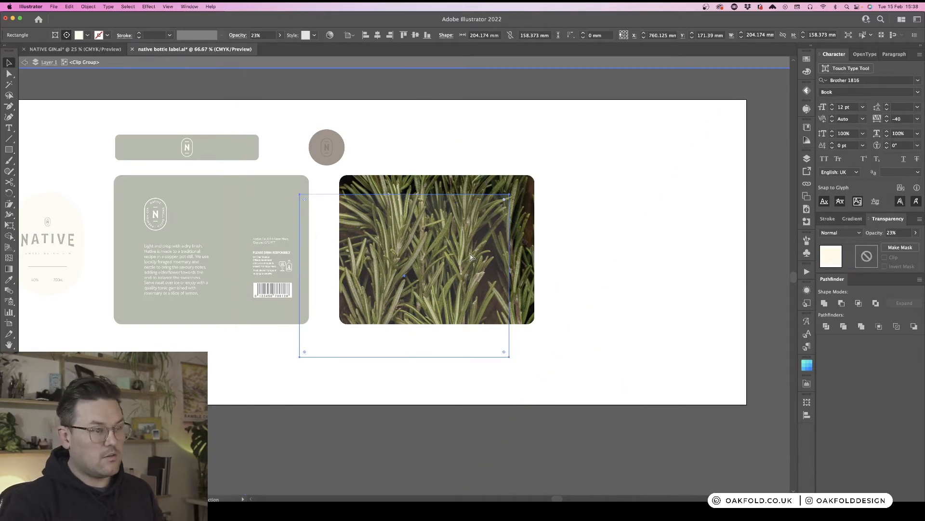
{"action": "left_click_drag", "start_coordinate": [414, 233], "coordinate": [443, 206]}
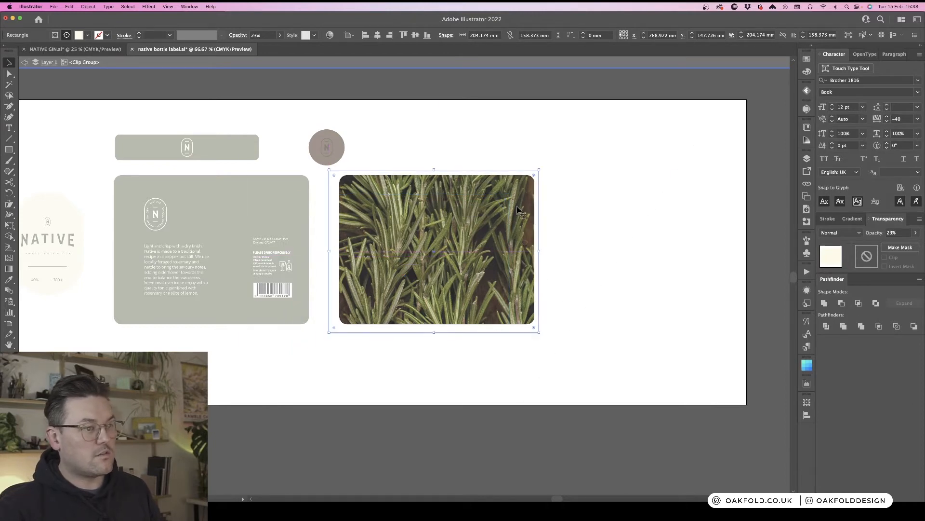
{"action": "left_click_drag", "start_coordinate": [489, 237], "coordinate": [492, 236]}
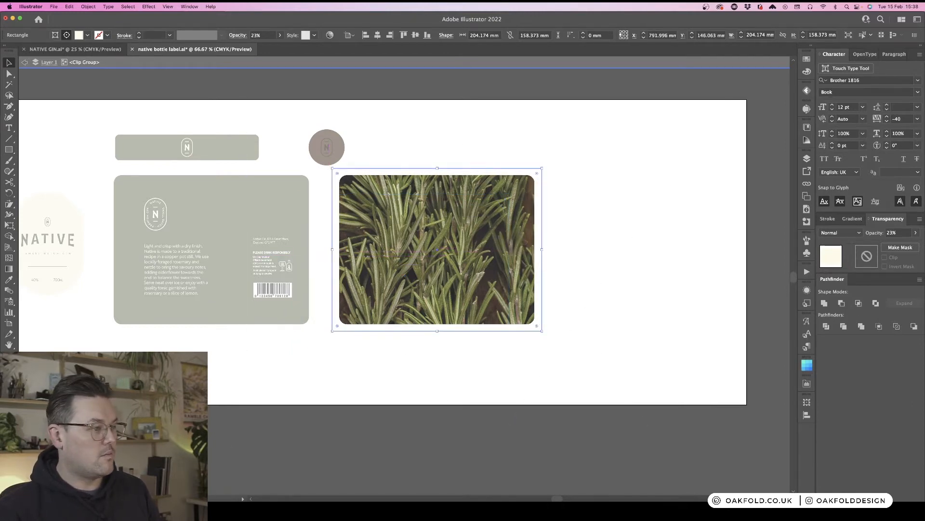
{"action": "key", "text": "Escape"}
{"action": "key", "text": "super+minus"}
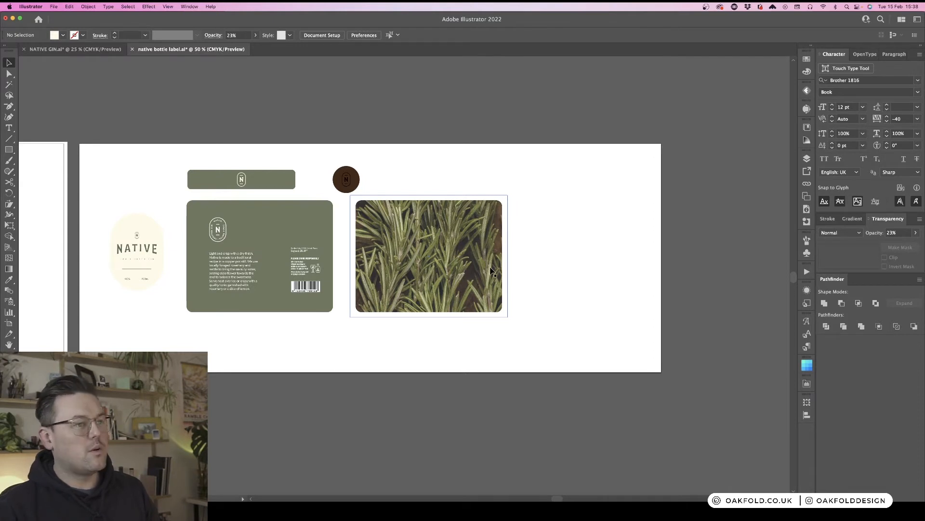
- Move the cream NATIVE front label onto the centre of the rosemary back label to preview it
{"action": "scroll", "coordinate": [595, 253], "scroll_direction": "left", "scroll_amount": 3}
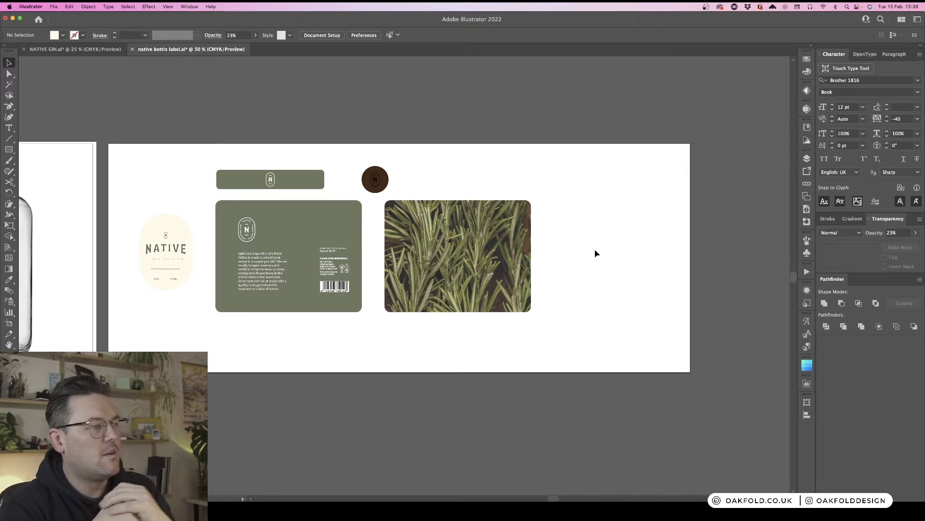
{"action": "scroll", "coordinate": [597, 284], "scroll_direction": "left", "scroll_amount": 5}
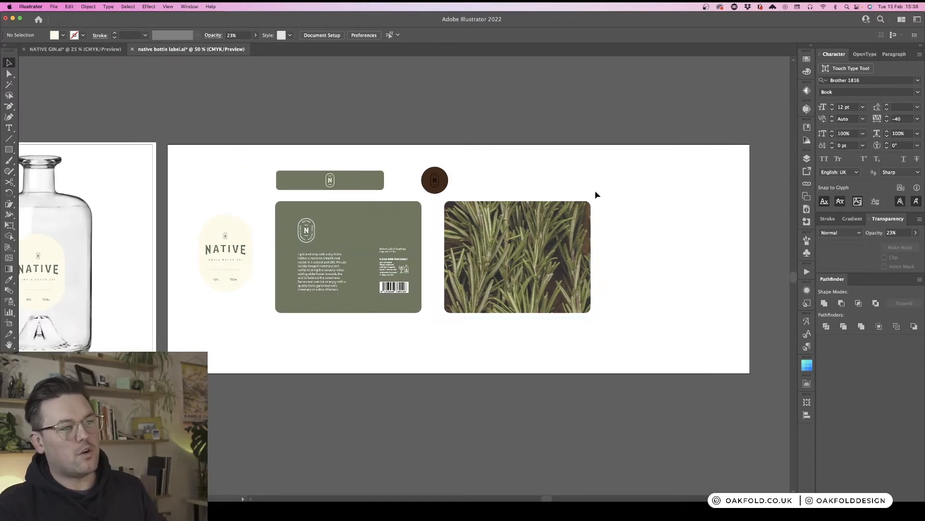
{"action": "left_click_drag", "start_coordinate": [231, 272], "coordinate": [521, 289]}
{"action": "left_click", "coordinate": [562, 180]}
{"action": "left_click", "coordinate": [632, 324]}
{"action": "left_click", "coordinate": [643, 287]}
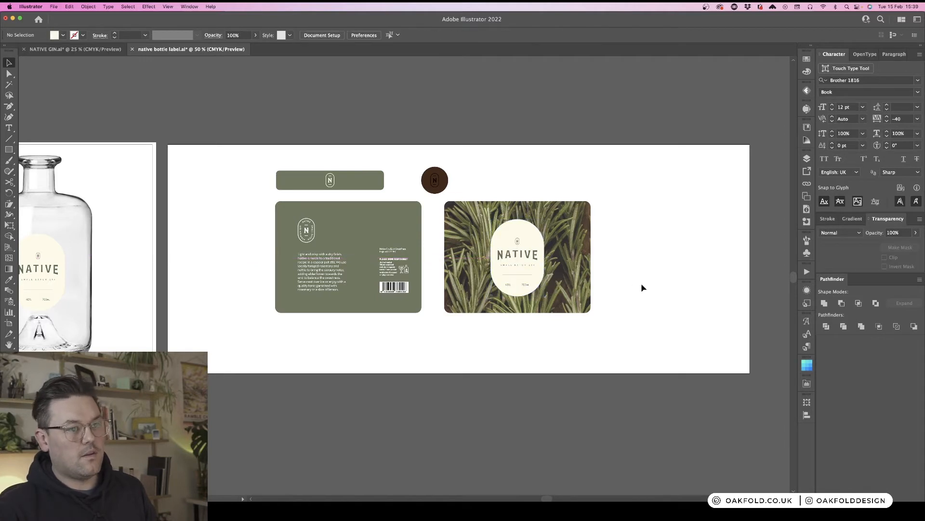
- Drag a copy of the rosemary back label onto the bottle mockup over the bottle's body
{"action": "scroll", "coordinate": [642, 287], "scroll_direction": "left", "scroll_amount": 2}
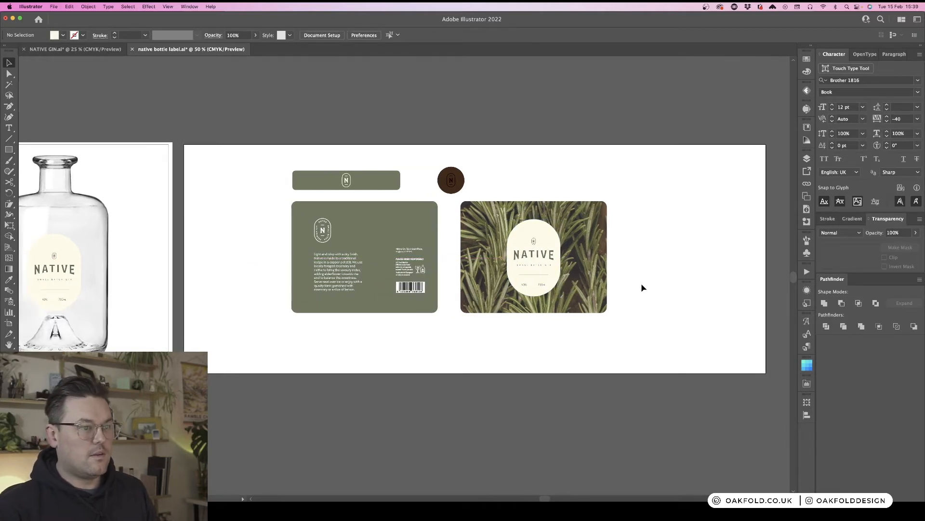
{"action": "scroll", "coordinate": [643, 287], "scroll_direction": "left", "scroll_amount": 6}
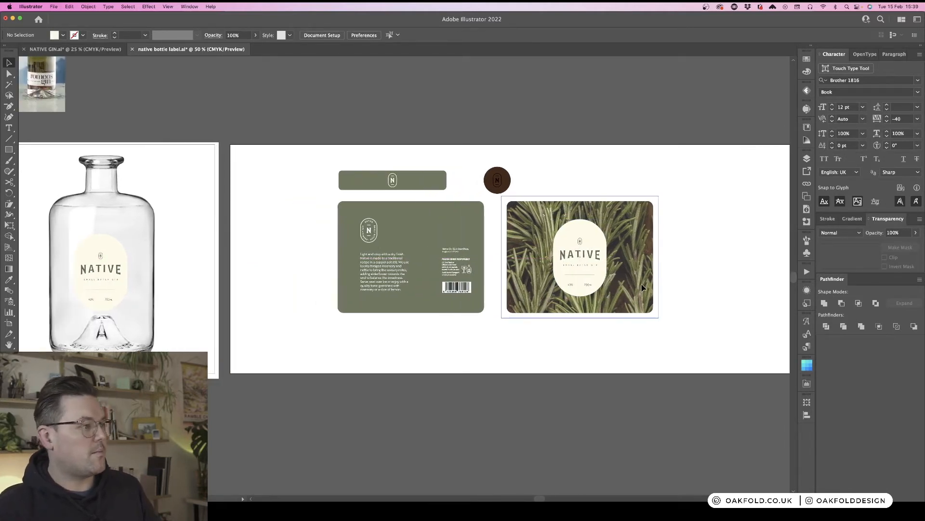
{"action": "left_click", "coordinate": [626, 241]}
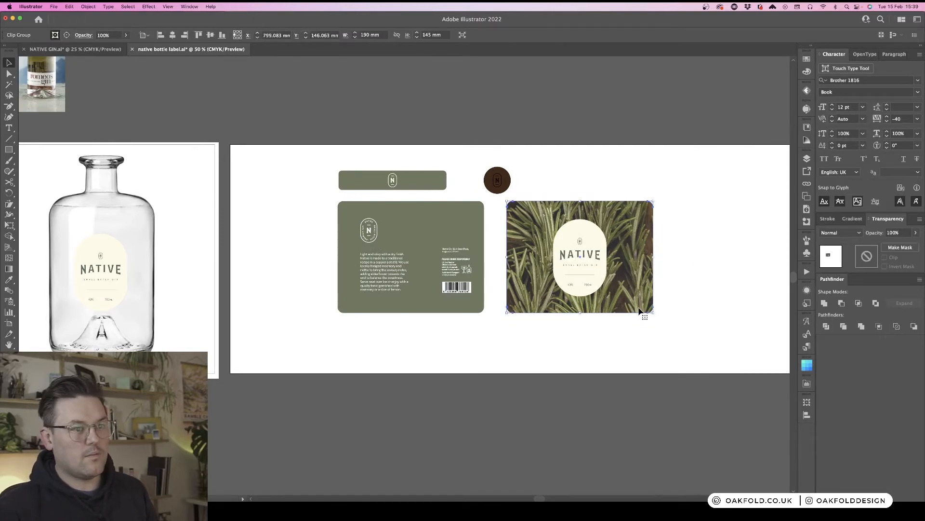
{"action": "scroll", "coordinate": [644, 309], "scroll_direction": "left", "scroll_amount": 11}
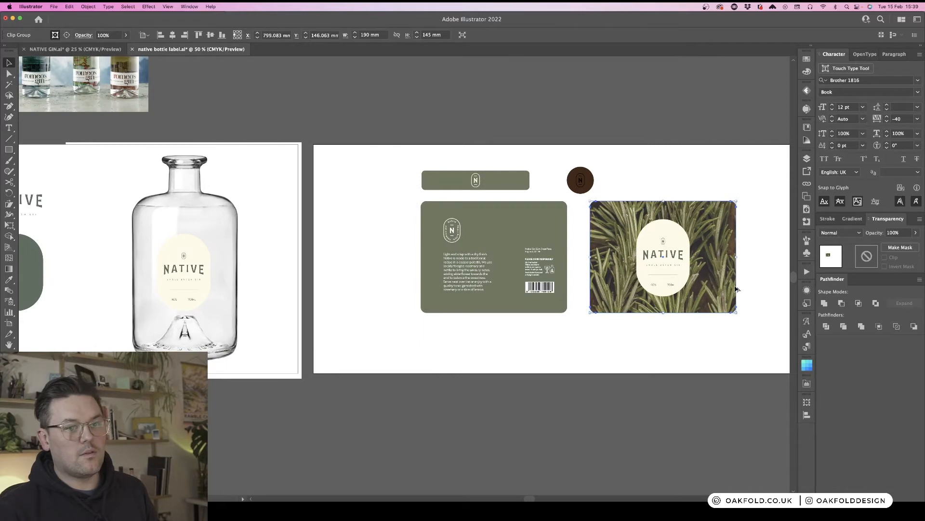
{"action": "left_click_drag", "start_coordinate": [597, 287], "coordinate": [249, 304]}
{"action": "left_click", "coordinate": [317, 253]}
- Send the rosemary label copy and then the bottle photo to the back so the label sits behind the bottle's NATIVE label
{"action": "scroll", "coordinate": [337, 268], "scroll_direction": "left", "scroll_amount": 3}
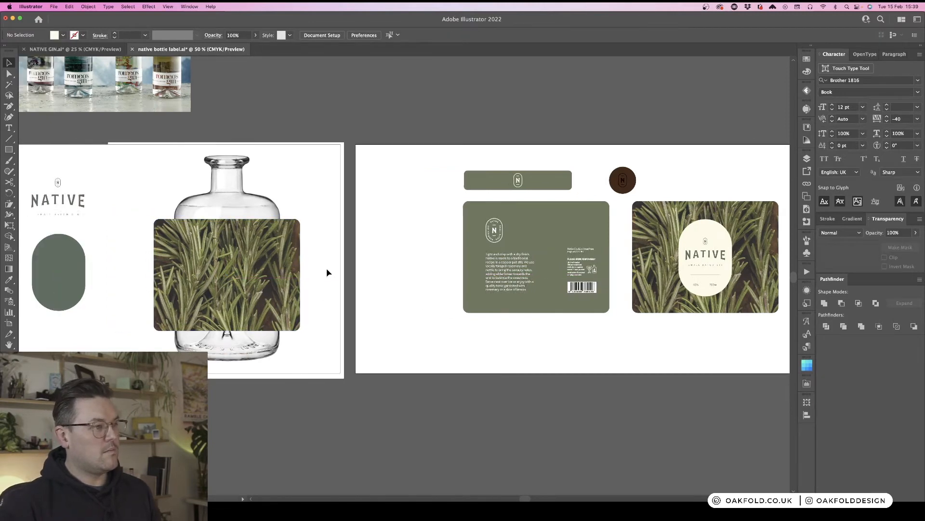
{"action": "scroll", "coordinate": [302, 257], "scroll_direction": "left", "scroll_amount": 1}
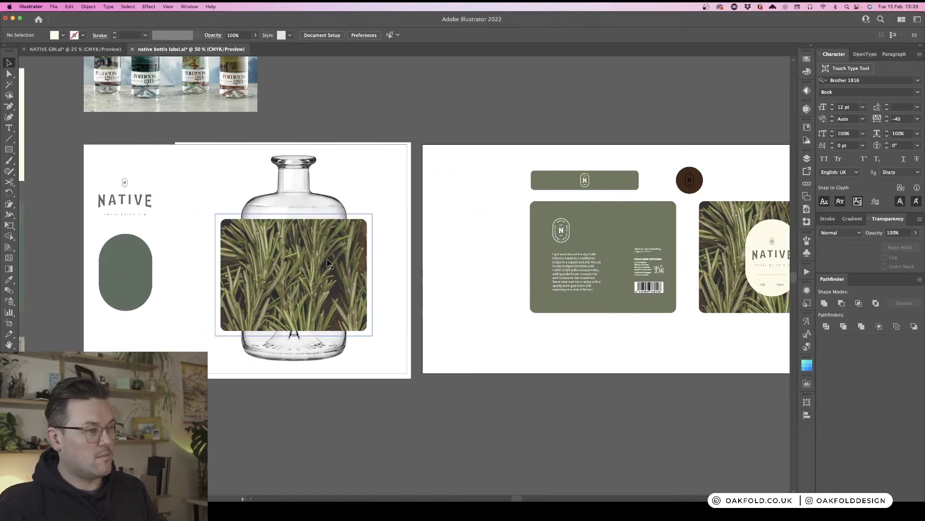
{"action": "left_click", "coordinate": [345, 248]}
{"action": "key", "text": "super+shift+["}
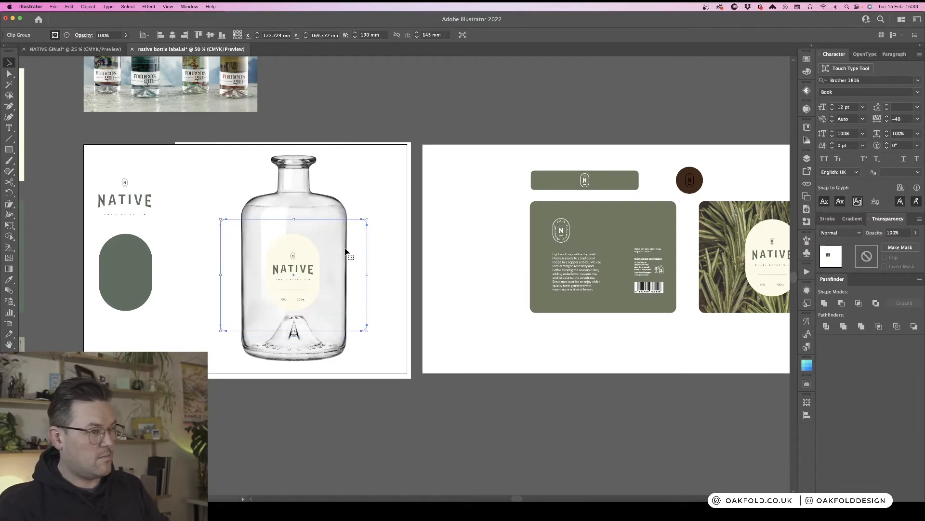
{"action": "left_click", "coordinate": [346, 252]}
{"action": "left_click", "coordinate": [433, 159]}
{"action": "left_click", "coordinate": [385, 165]}
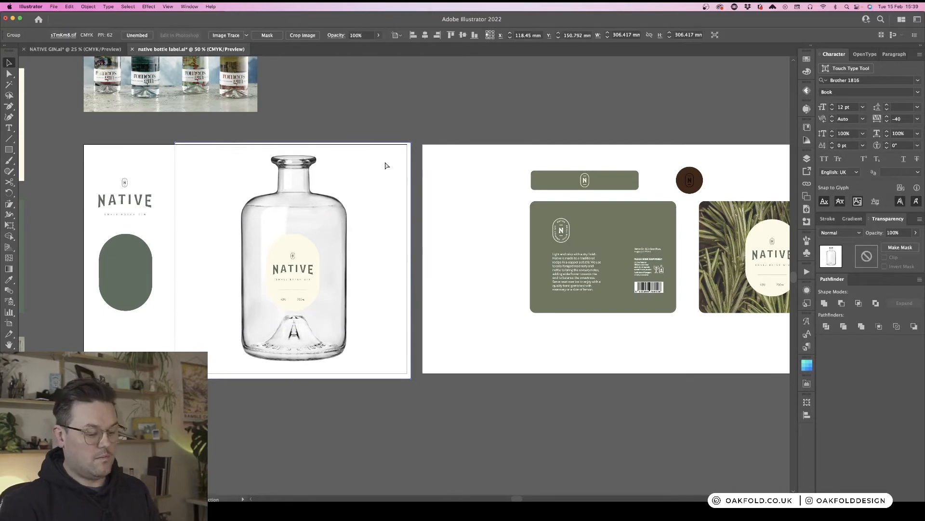
{"action": "key", "text": "super+shift+["}
{"action": "left_click", "coordinate": [479, 217]}
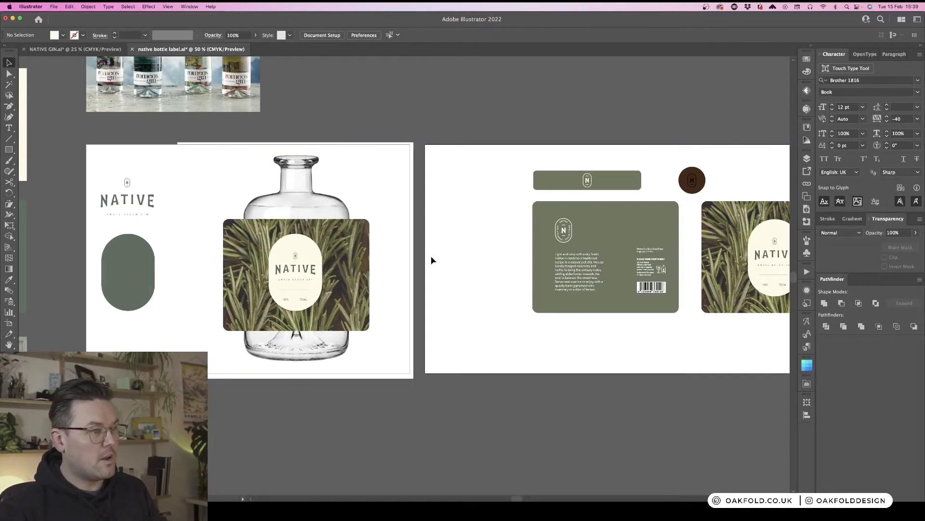
- Nudge the rosemary label on the bottle mockup slightly lower on the bottle
{"action": "scroll", "coordinate": [368, 302], "scroll_direction": "left", "scroll_amount": 3}
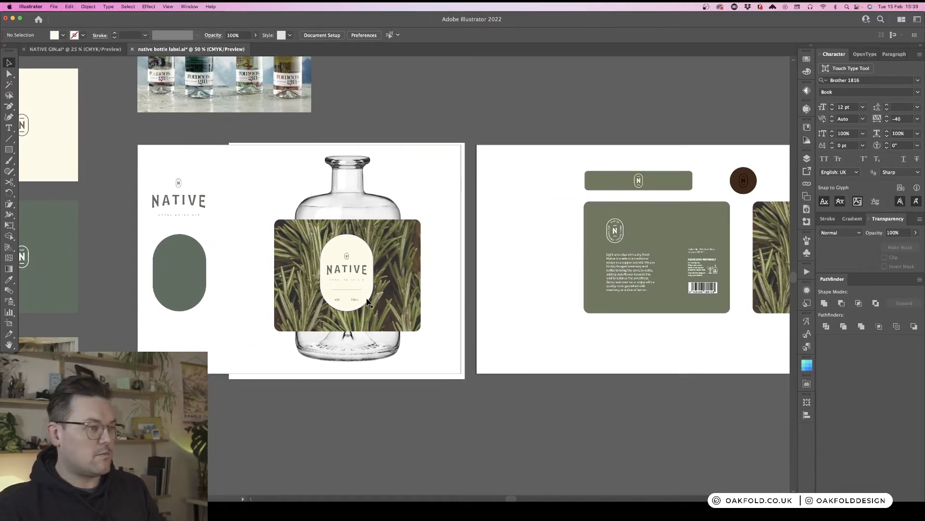
{"action": "left_click_drag", "start_coordinate": [400, 274], "coordinate": [400, 273]}
{"action": "key", "text": "super+equal"}
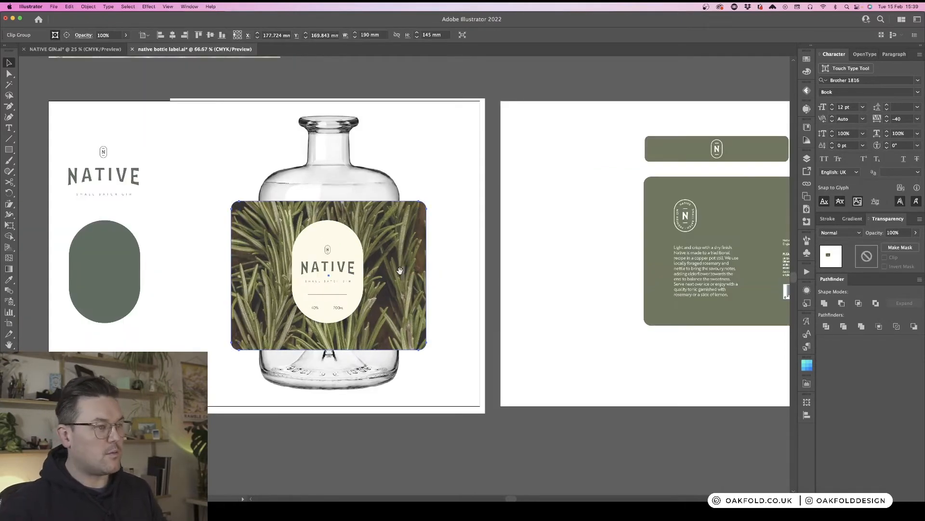
{"action": "left_click_drag", "start_coordinate": [552, 293], "coordinate": [608, 262]}
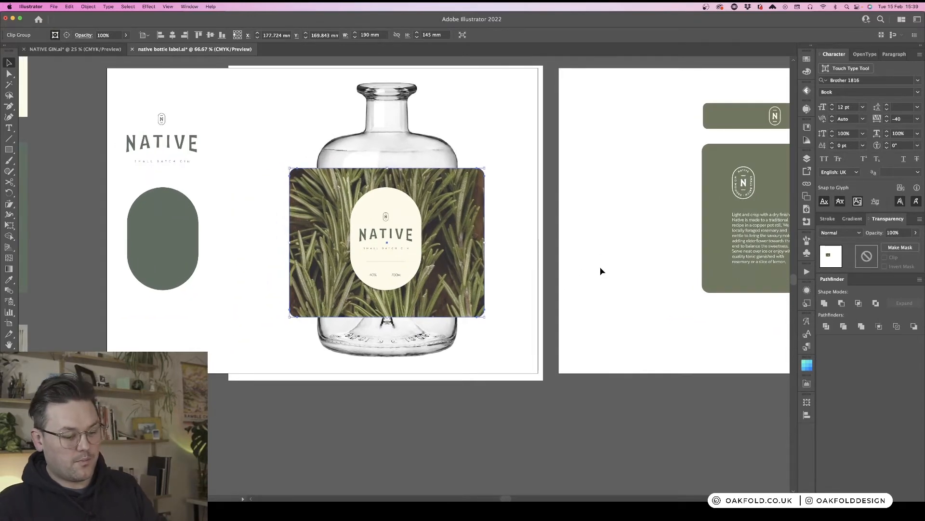
{"action": "key", "text": "p"}
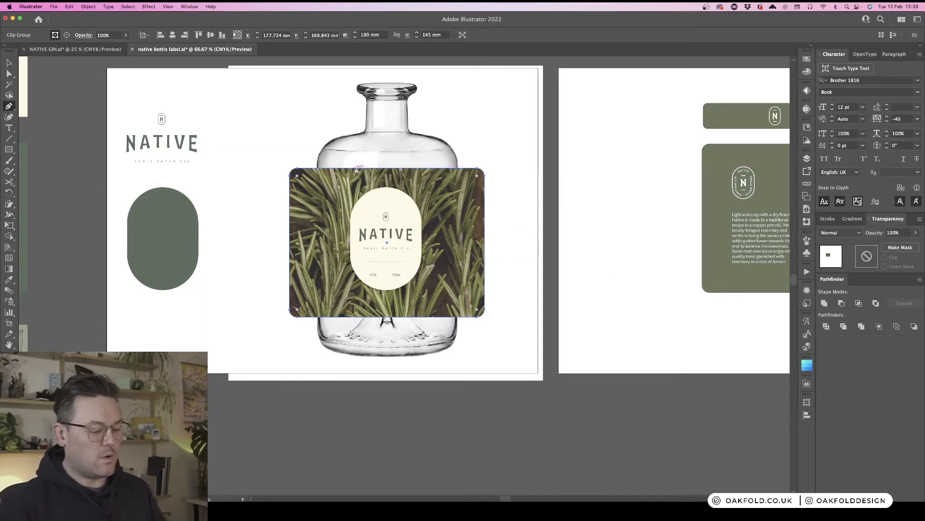
{"action": "key", "text": "super+minus"}
{"action": "key", "text": "super+minus"}
{"action": "scroll", "coordinate": [359, 171], "scroll_direction": "up", "scroll_amount": 2}
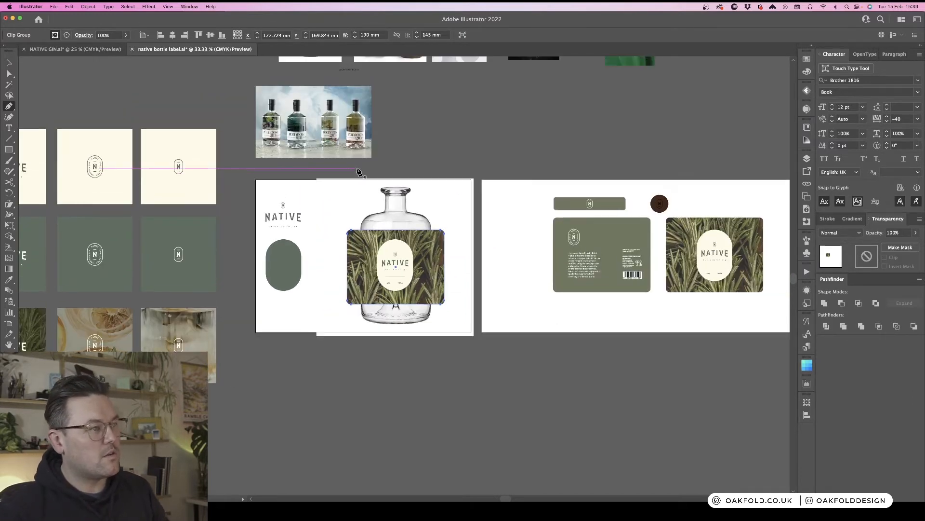
{"action": "key", "text": "super+equal"}
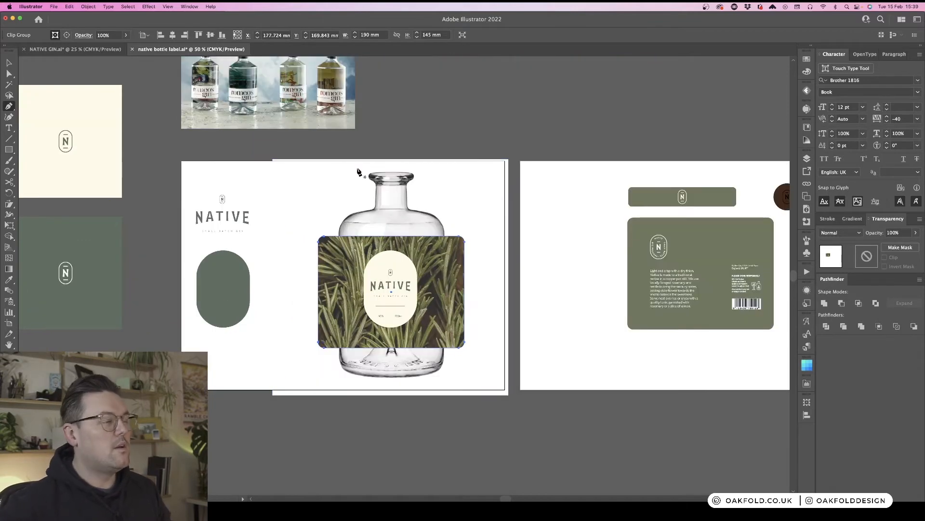
{"action": "scroll", "coordinate": [359, 173], "scroll_direction": "up", "scroll_amount": 2}
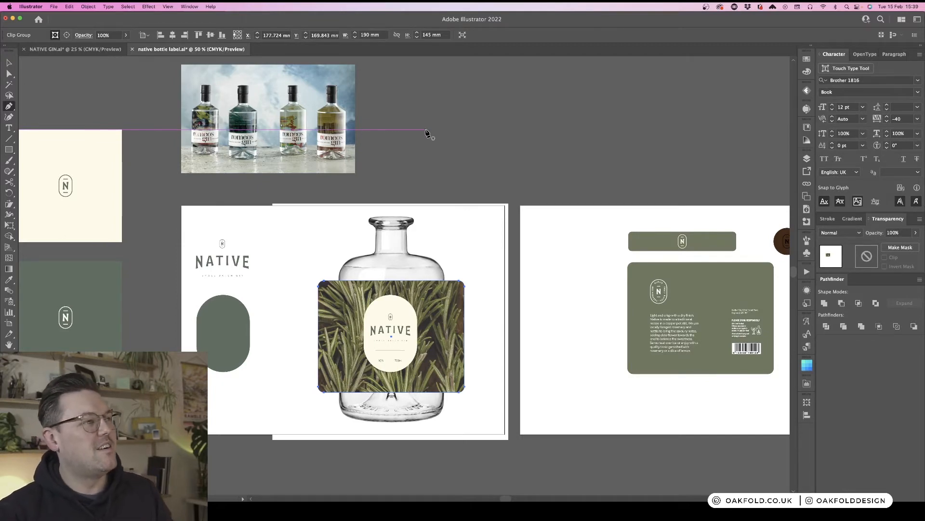
{"action": "scroll", "coordinate": [431, 140], "scroll_direction": "down", "scroll_amount": 3}
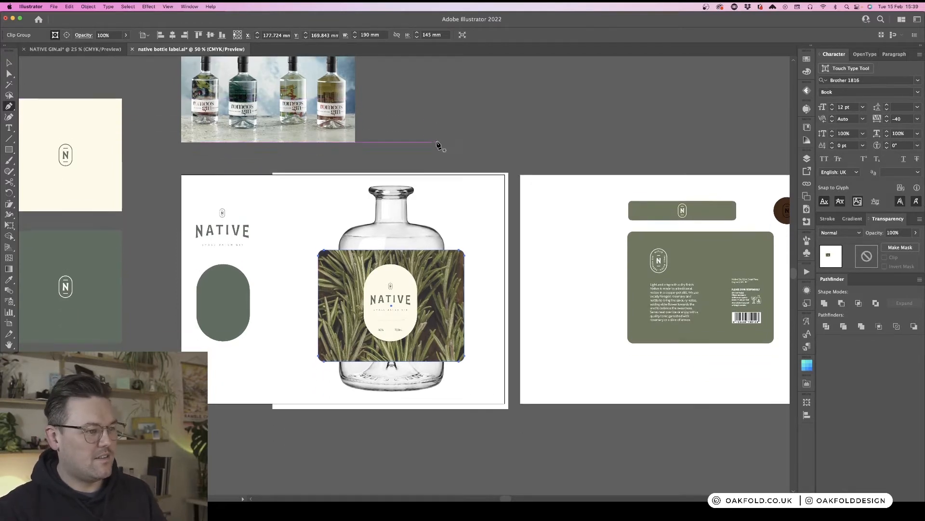
{"action": "key", "text": "v"}
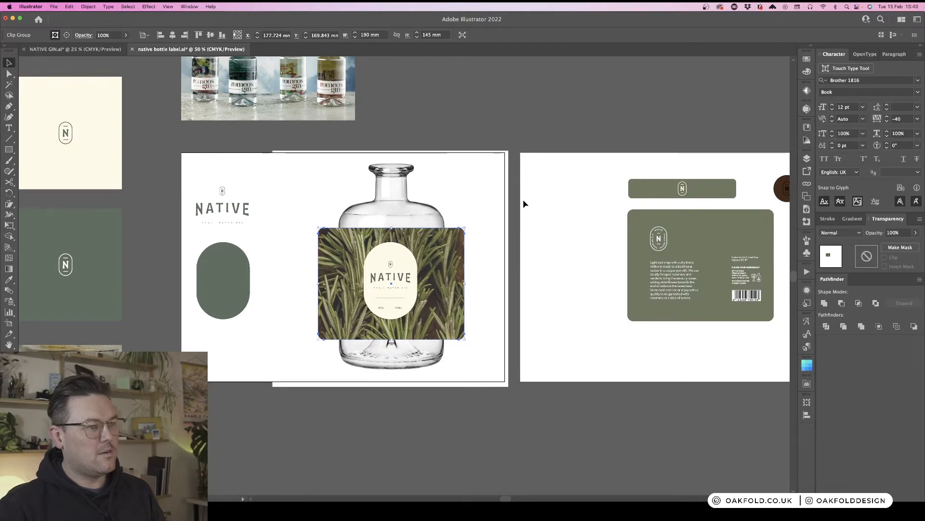
{"action": "left_click", "coordinate": [407, 281]}
{"action": "left_click_drag", "start_coordinate": [407, 281], "coordinate": [406, 285]}
{"action": "left_click", "coordinate": [553, 285]}
- Move the cream NATIVE front label off the rosemary label to the left of the green back label
{"action": "key", "text": "super+minus"}
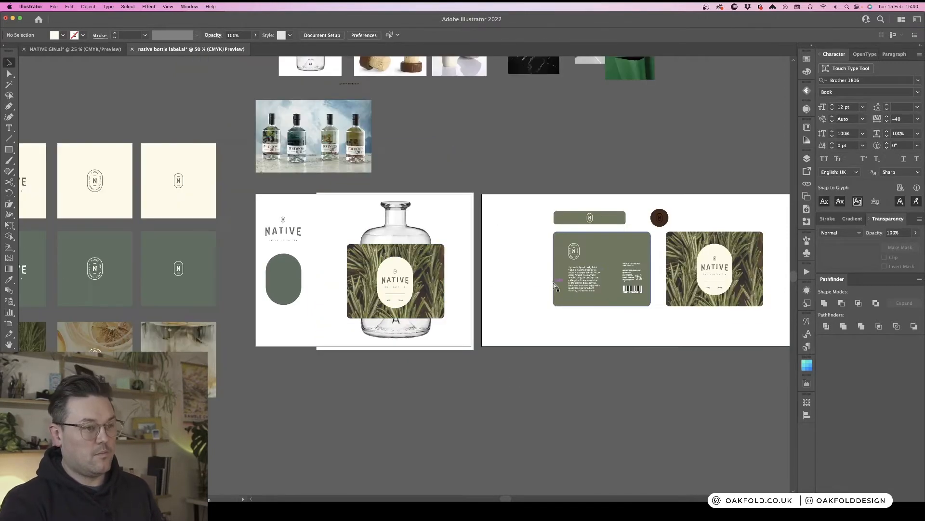
{"action": "key", "text": "super+minus"}
{"action": "scroll", "coordinate": [459, 269], "scroll_direction": "right", "scroll_amount": 2}
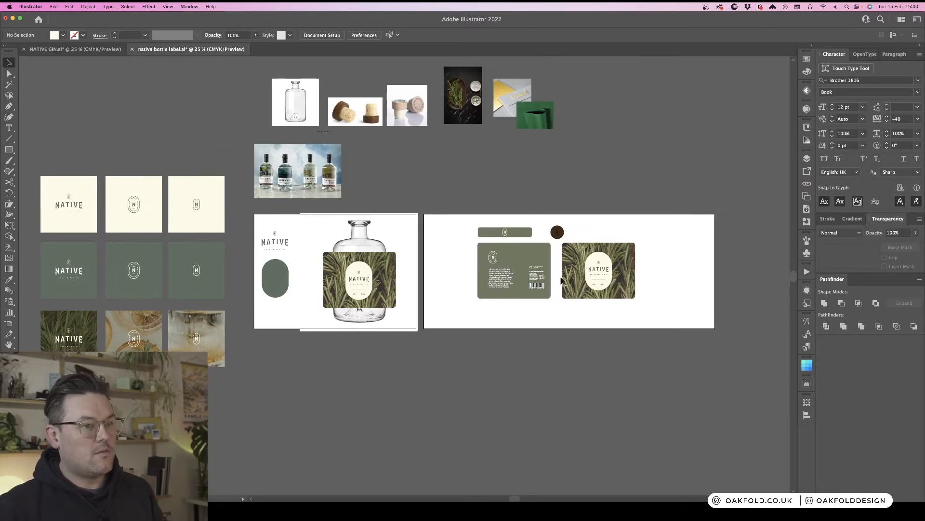
{"action": "left_click_drag", "start_coordinate": [603, 278], "coordinate": [456, 280]}
{"action": "left_click", "coordinate": [513, 331]}
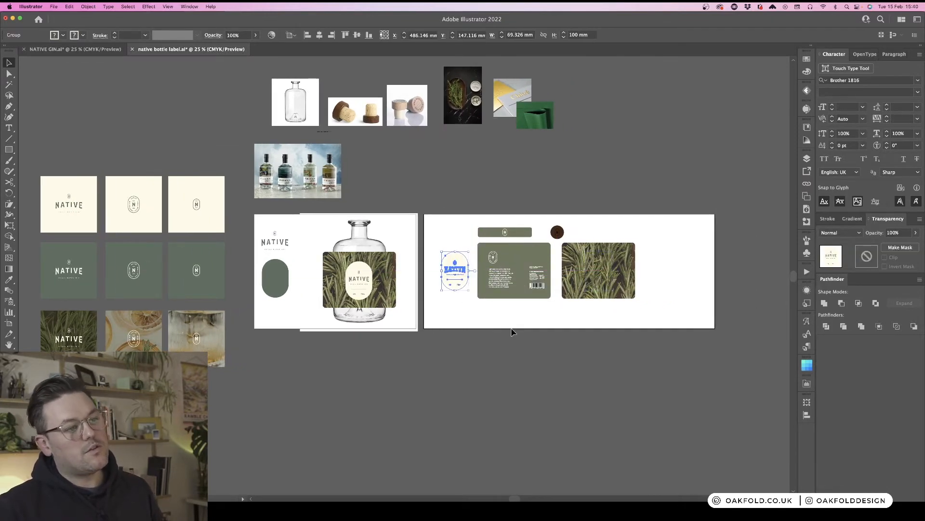
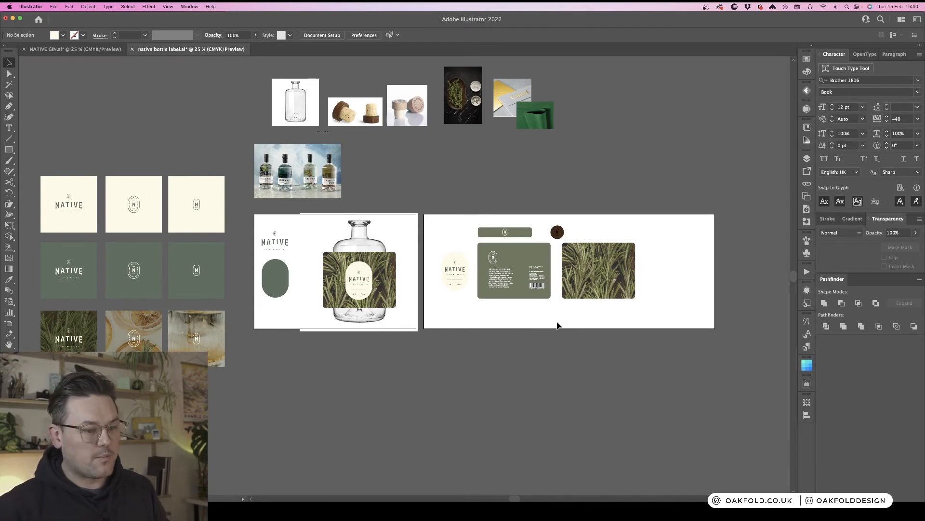
- Move the back label group, neck band, cork badge and rosemary label slightly right on the artboard
{"action": "key", "text": "super+equal"}
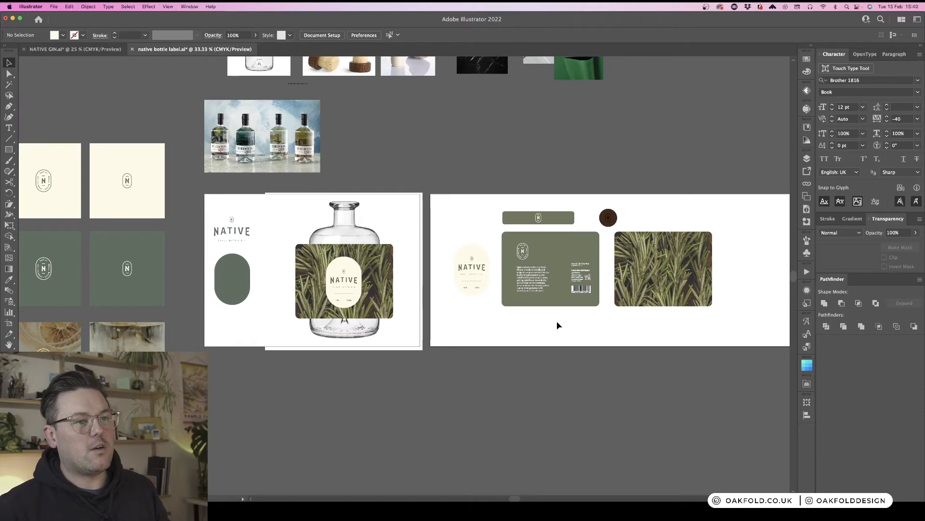
{"action": "scroll", "coordinate": [558, 326], "scroll_direction": "right", "scroll_amount": 5}
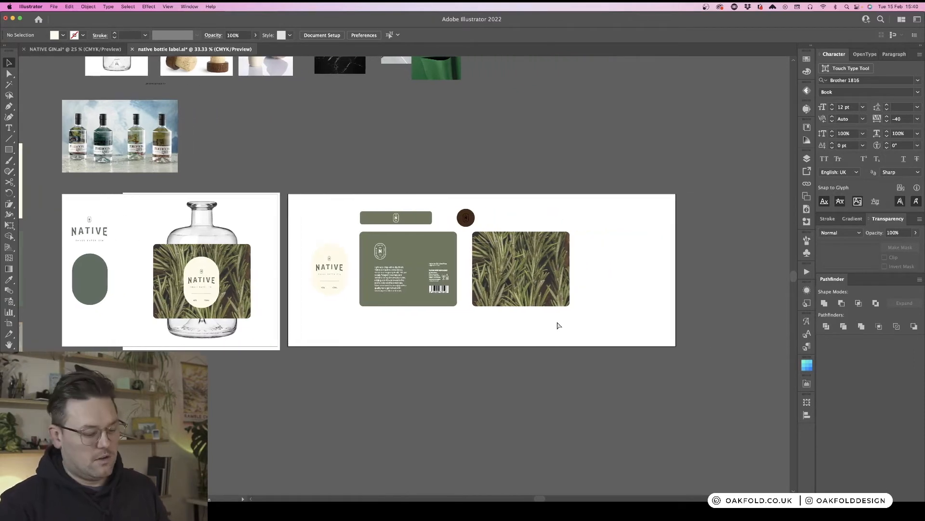
{"action": "key", "text": "super+equal"}
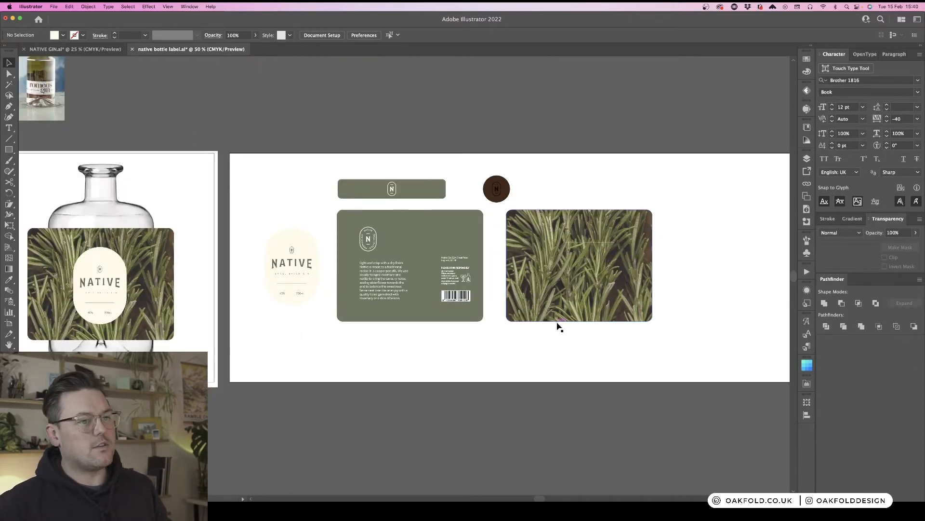
{"action": "scroll", "coordinate": [707, 256], "scroll_direction": "down", "scroll_amount": 5}
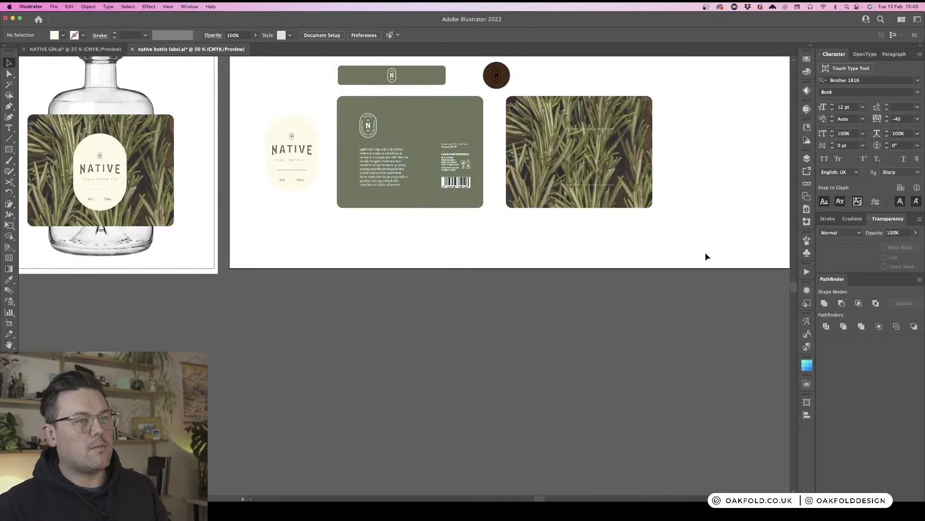
{"action": "scroll", "coordinate": [706, 256], "scroll_direction": "up", "scroll_amount": 3}
{"action": "scroll", "coordinate": [706, 256], "scroll_direction": "down", "scroll_amount": 10}
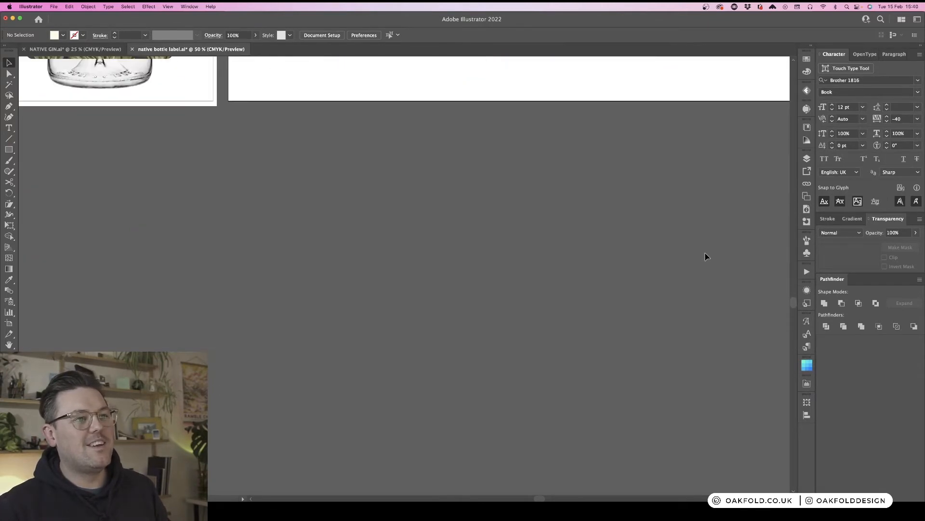
{"action": "scroll", "coordinate": [706, 256], "scroll_direction": "up", "scroll_amount": 10}
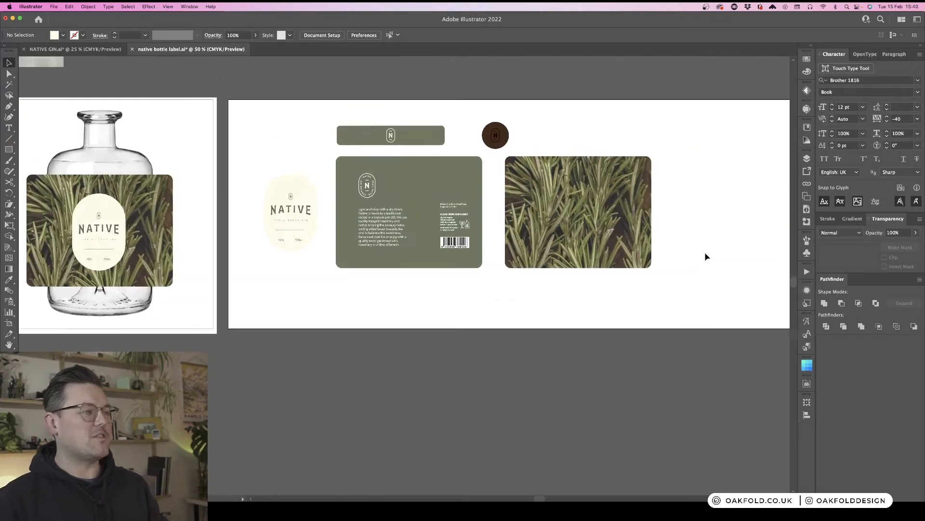
{"action": "scroll", "coordinate": [706, 256], "scroll_direction": "up", "scroll_amount": 1}
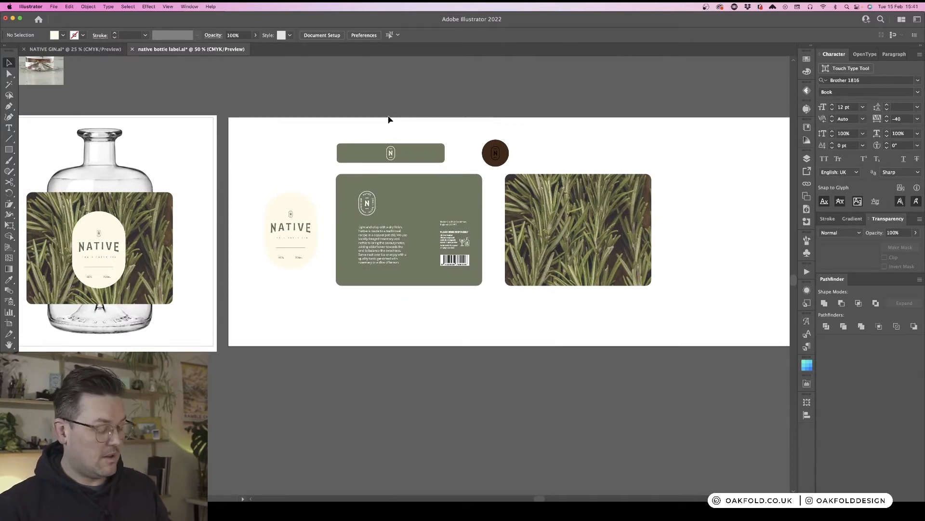
{"action": "scroll", "coordinate": [388, 119], "scroll_direction": "left", "scroll_amount": 1}
{"action": "left_click_drag", "start_coordinate": [512, 250], "coordinate": [613, 310]}
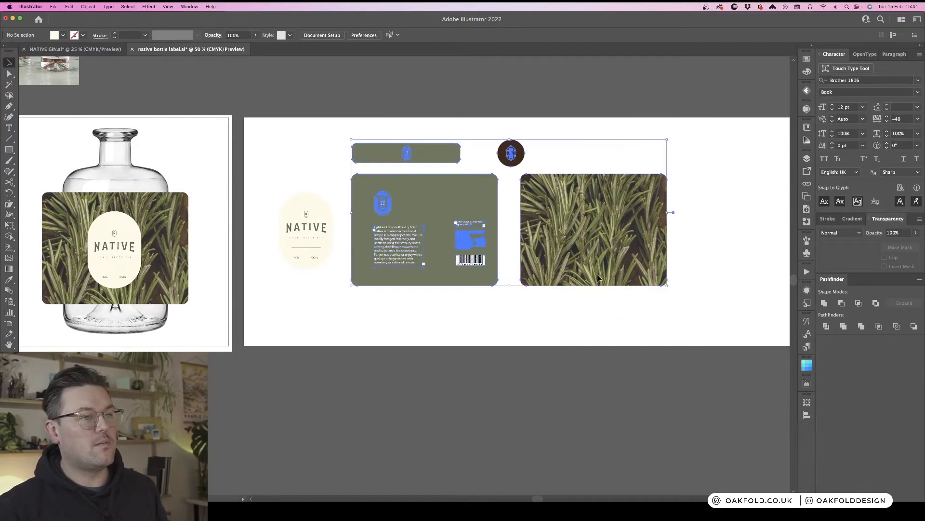
{"action": "left_click_drag", "start_coordinate": [587, 228], "coordinate": [619, 228]}
{"action": "left_click", "coordinate": [451, 354]}
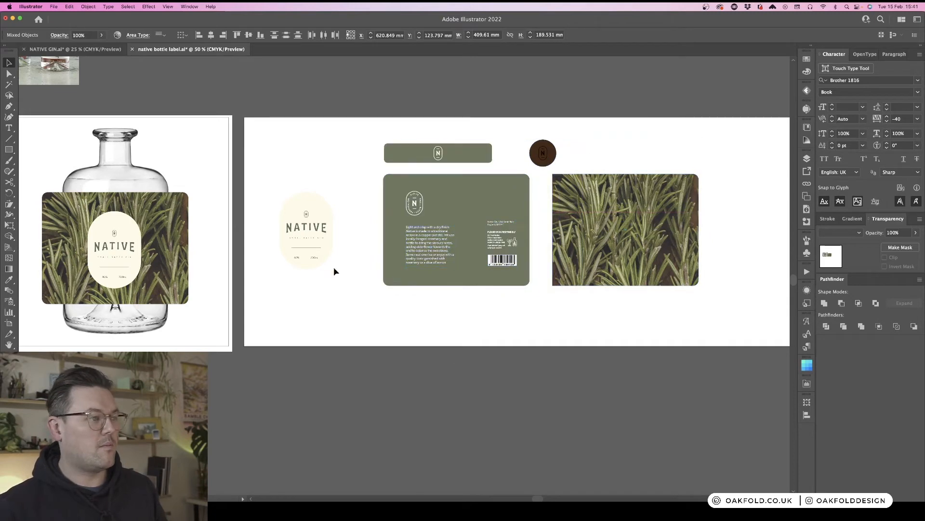
- Nudge the cream front label right and shift the back label group further right to even out the spacing
{"action": "left_click_drag", "start_coordinate": [315, 254], "coordinate": [331, 254]}
{"action": "left_click_drag", "start_coordinate": [691, 333], "coordinate": [423, 136]}
{"action": "left_click_drag", "start_coordinate": [466, 214], "coordinate": [504, 219]}
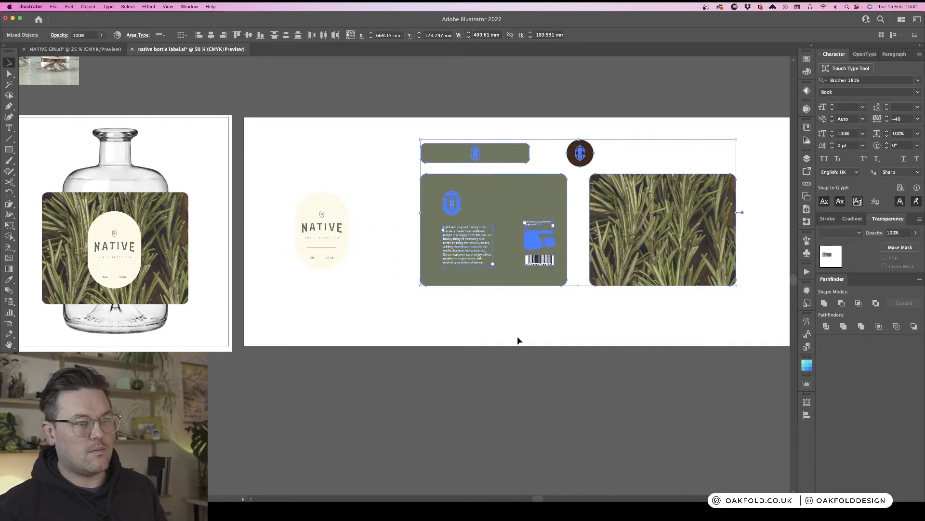
{"action": "left_click", "coordinate": [517, 337]}
- Isolate the front label group, select its cream oval background, and paste a copy of it in front
{"action": "left_click", "coordinate": [324, 257]}
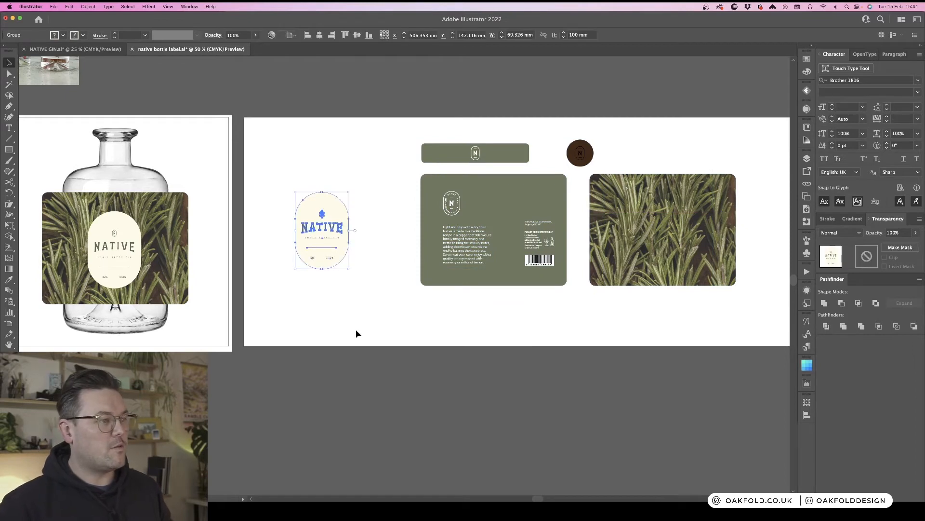
{"action": "key", "text": "super+equal"}
{"action": "key", "text": "super+equal"}
{"action": "key", "text": "super+equal"}
{"action": "left_click_drag", "start_coordinate": [299, 157], "coordinate": [502, 274]}
{"action": "left_click", "coordinate": [531, 215]}
{"action": "left_click", "coordinate": [392, 193]}
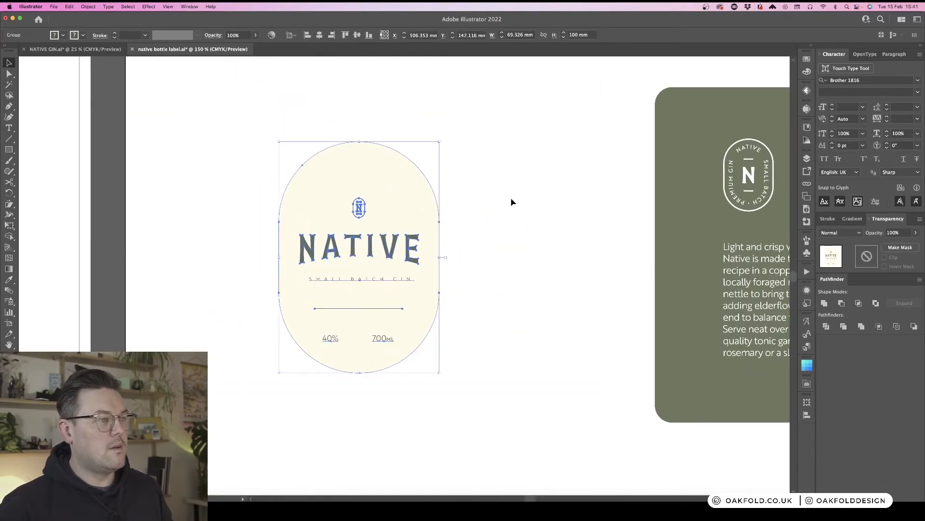
{"action": "left_click", "coordinate": [510, 200]}
{"action": "double_click", "coordinate": [407, 202]}
{"action": "left_click", "coordinate": [378, 179]}
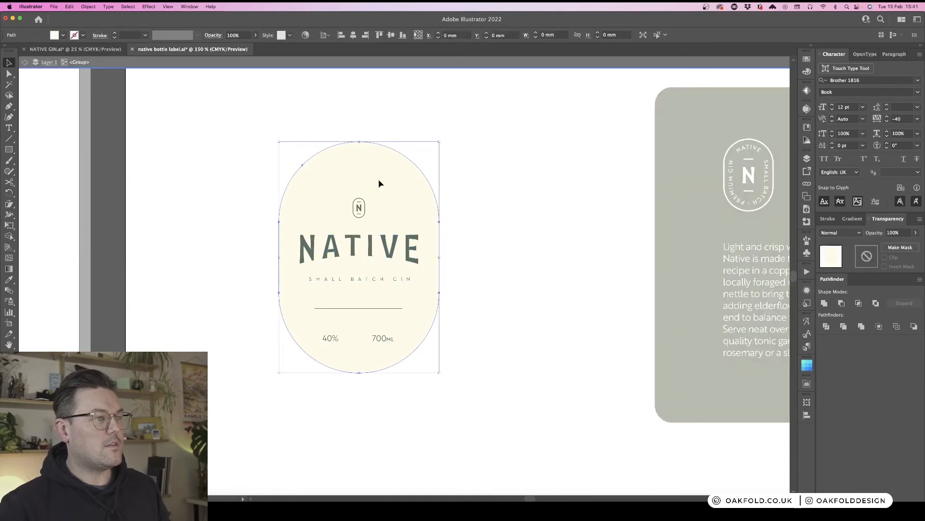
{"action": "double_click", "coordinate": [488, 165]}
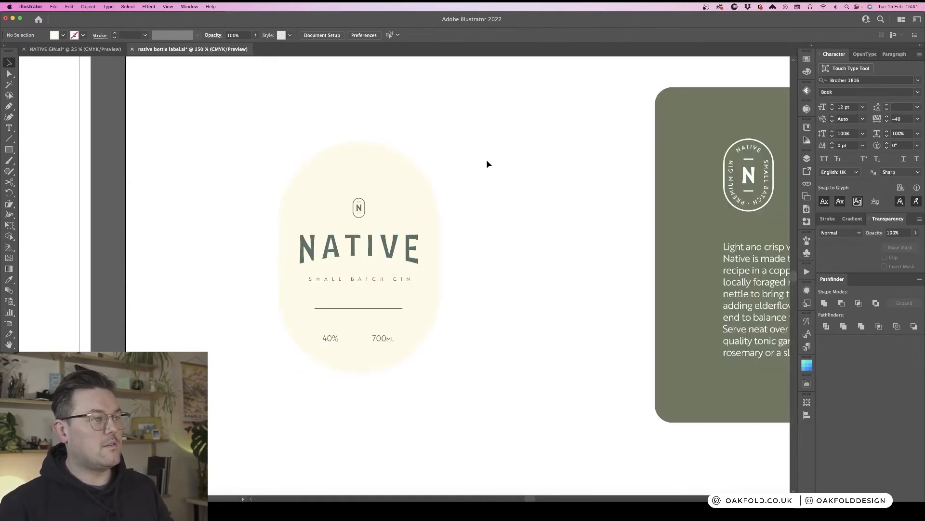
{"action": "key", "text": "super+f"}
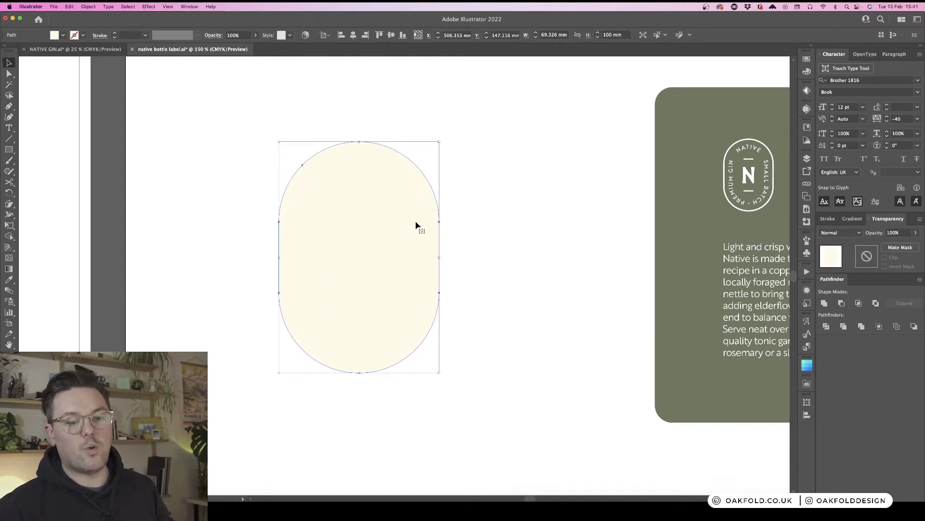
- Give the pasted oval a CMYK Magenta stroke and no fill
{"action": "left_click", "coordinate": [807, 60]}
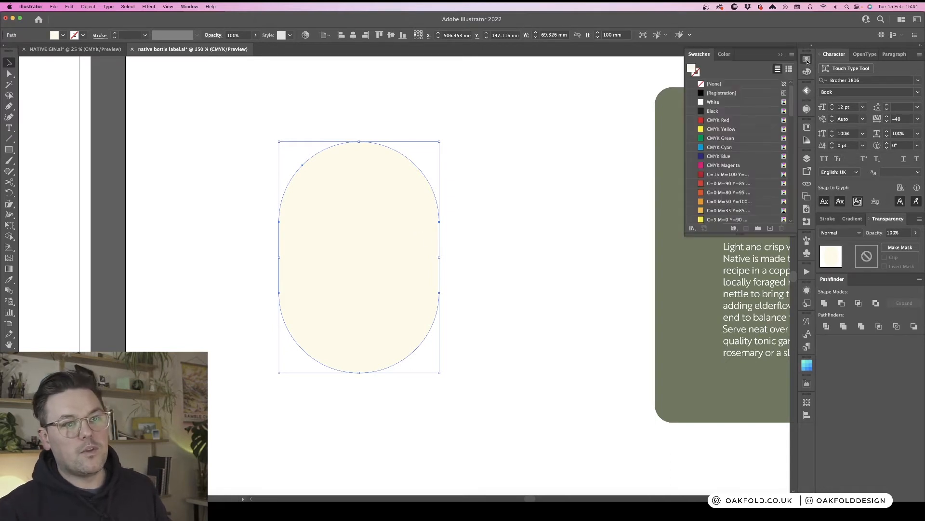
{"action": "left_click", "coordinate": [696, 71]}
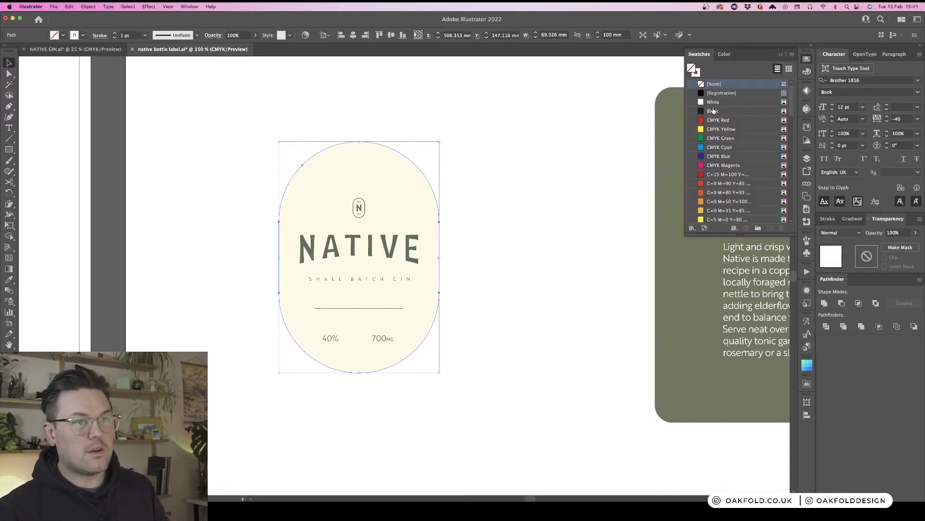
{"action": "left_click", "coordinate": [750, 166]}
{"action": "left_click", "coordinate": [696, 71]}
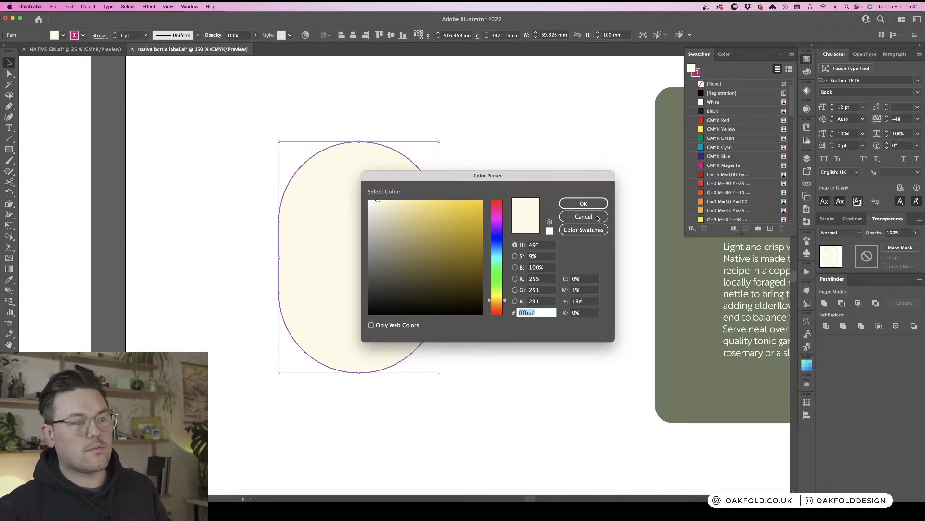
{"action": "left_click", "coordinate": [598, 218]}
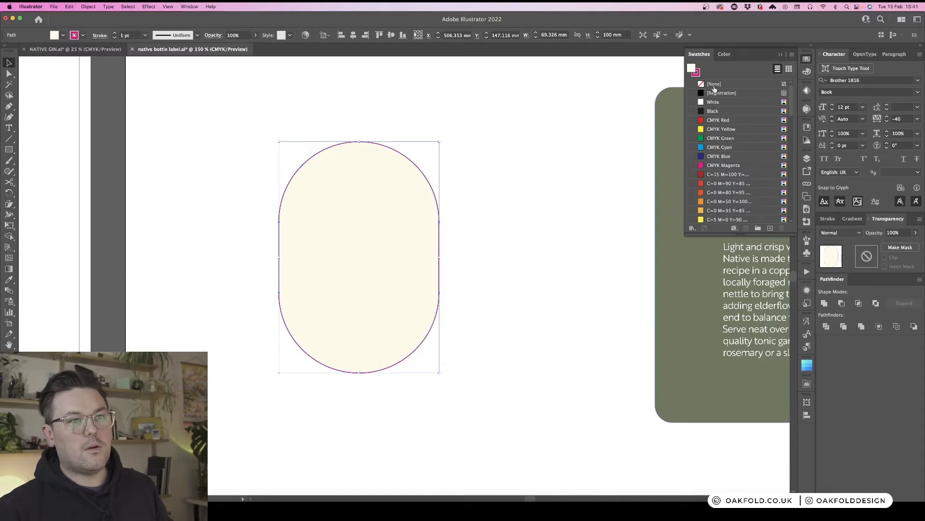
{"action": "left_click", "coordinate": [714, 86]}
{"action": "key", "text": "x"}
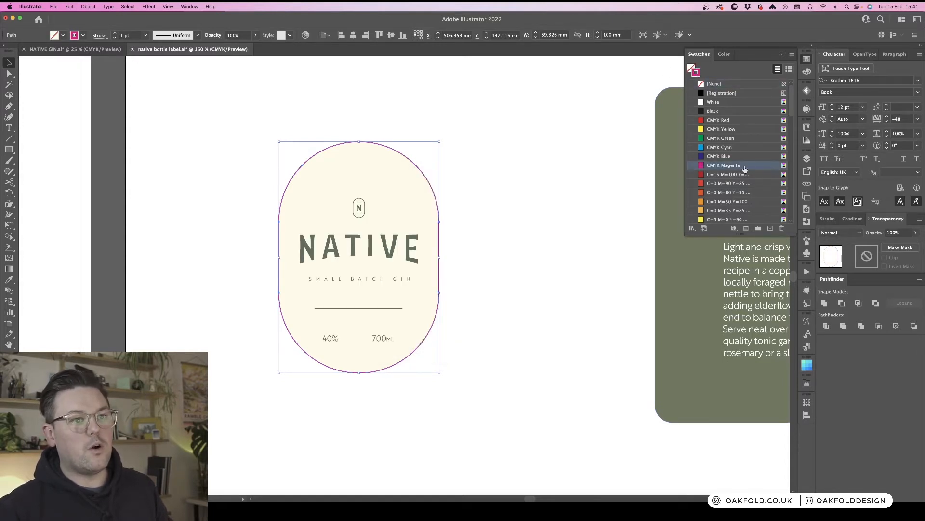
- Create a new spot colour swatch named CUTTER from the magenta stroke colour
{"action": "left_click", "coordinate": [793, 54]}
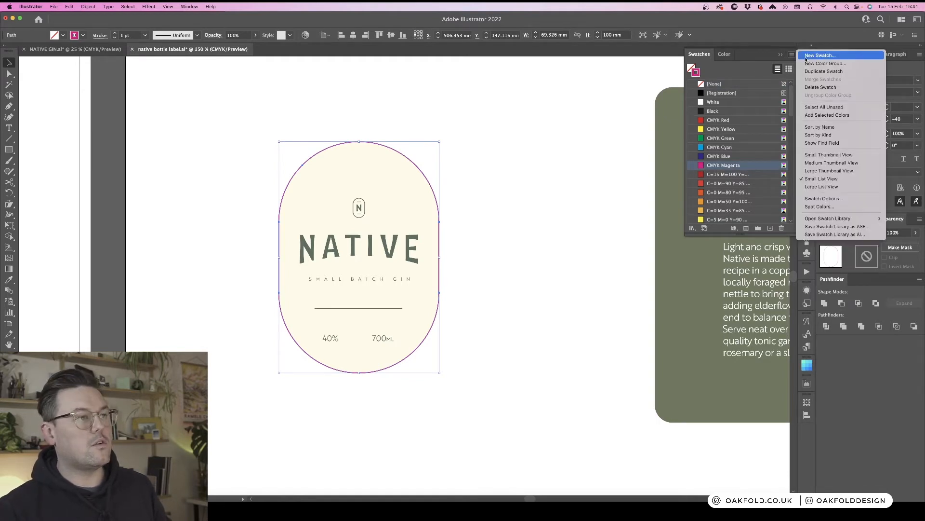
{"action": "left_click", "coordinate": [831, 56]}
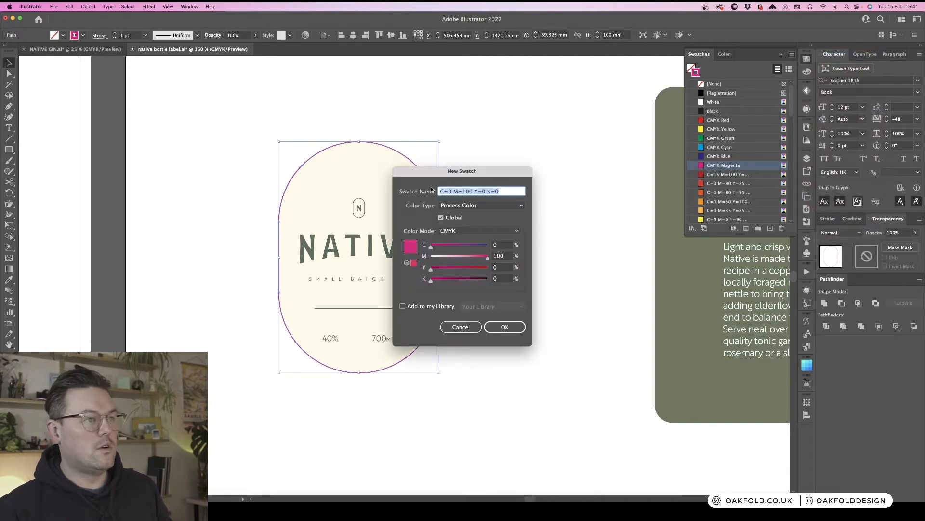
{"action": "type", "text": "CUTTER"}
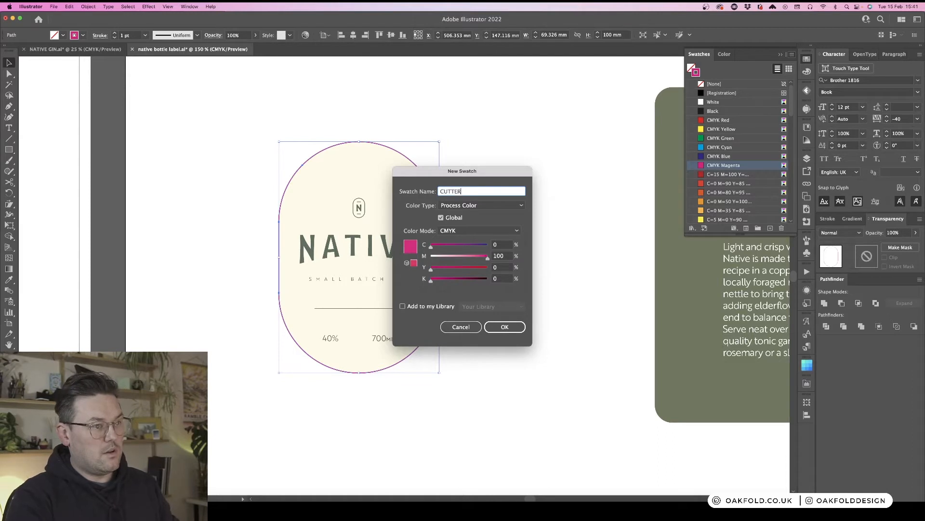
{"action": "left_click", "coordinate": [492, 206]}
{"action": "left_click", "coordinate": [475, 225]}
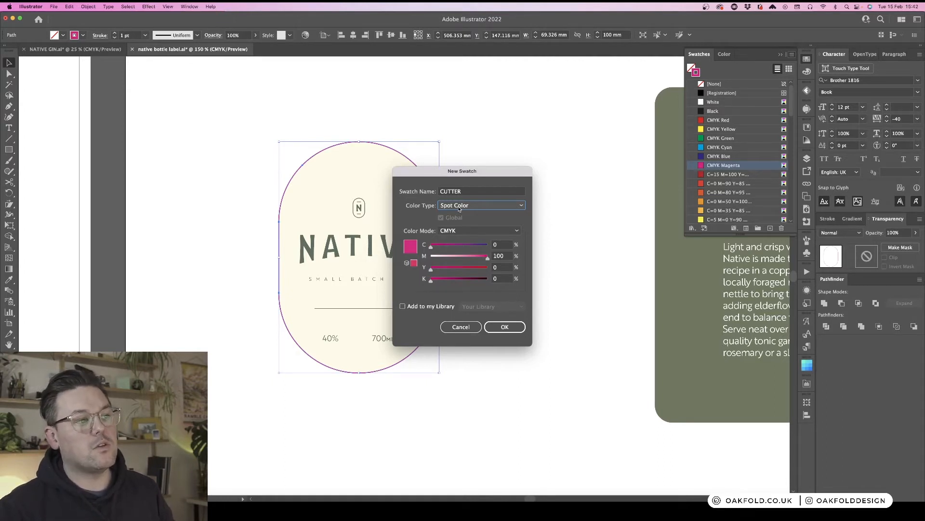
{"action": "left_click", "coordinate": [504, 327]}
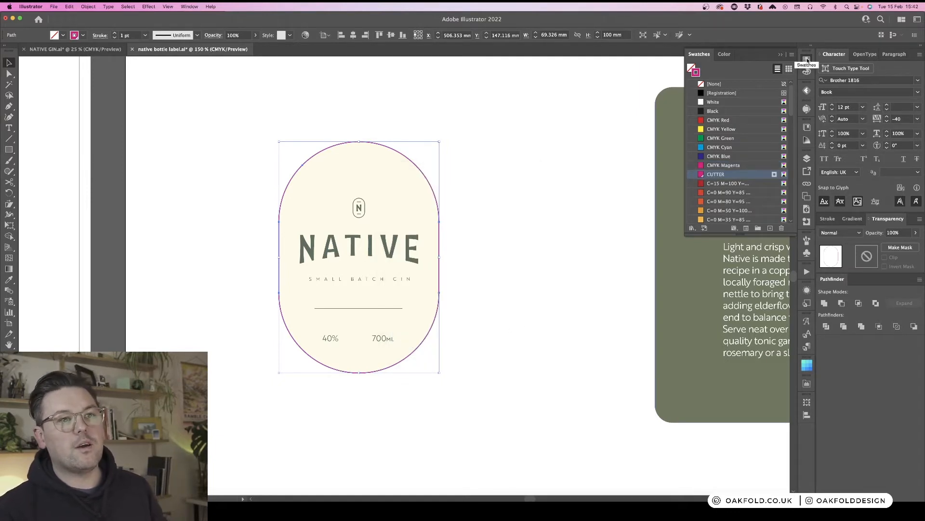
- Add a new layer named CUTTER and move the magenta outline onto it
{"action": "left_click", "coordinate": [803, 109]}
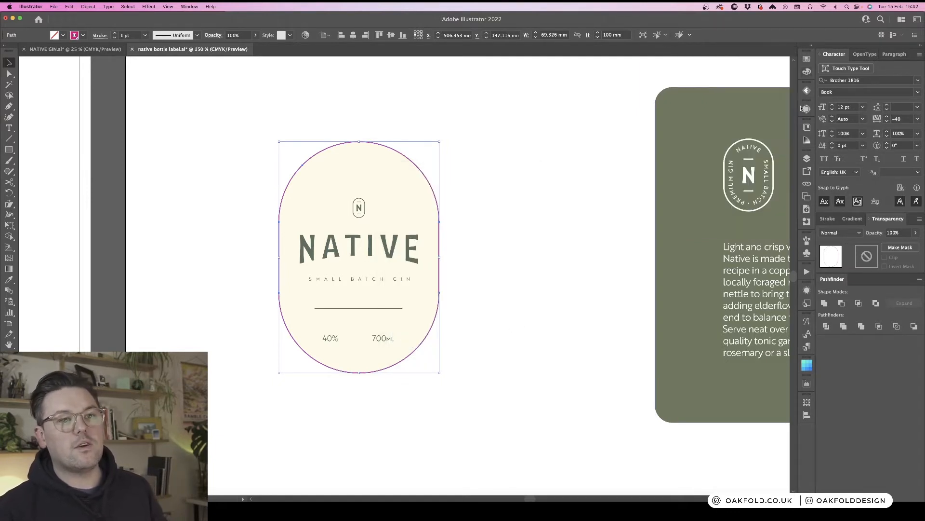
{"action": "left_click", "coordinate": [807, 159]}
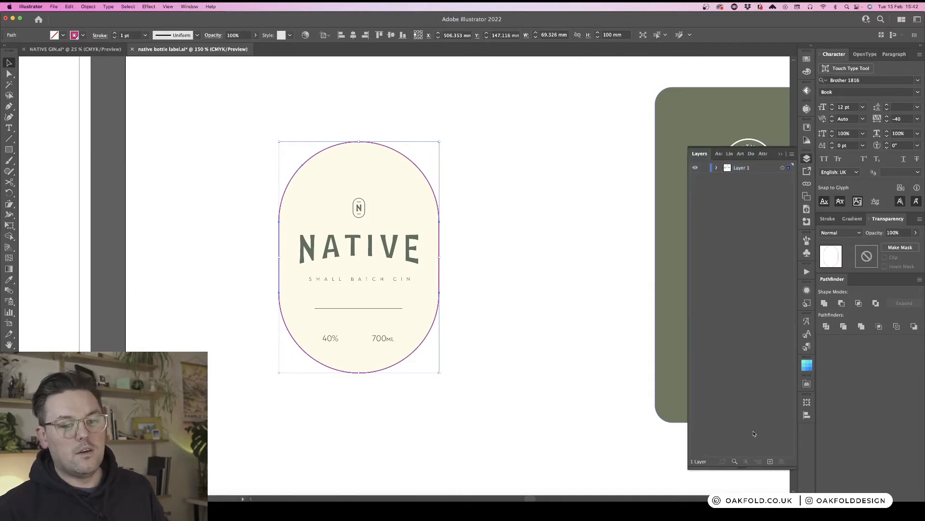
{"action": "left_click", "coordinate": [770, 461]}
{"action": "double_click", "coordinate": [739, 168]}
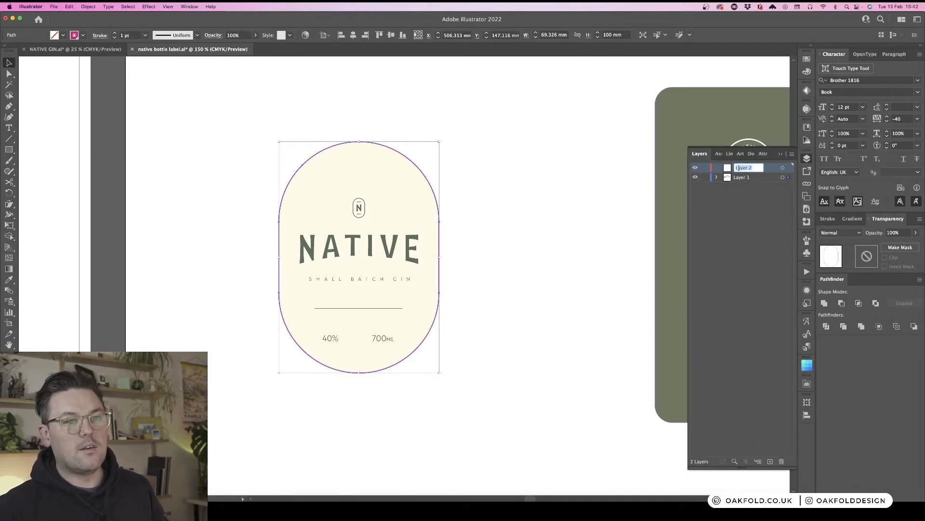
{"action": "type", "text": "C"}
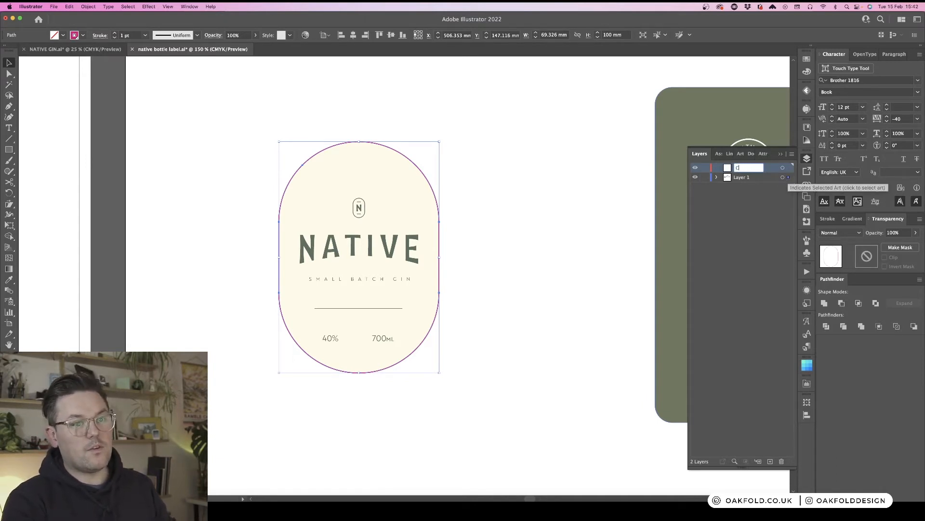
{"action": "type", "text": "UTTER"}
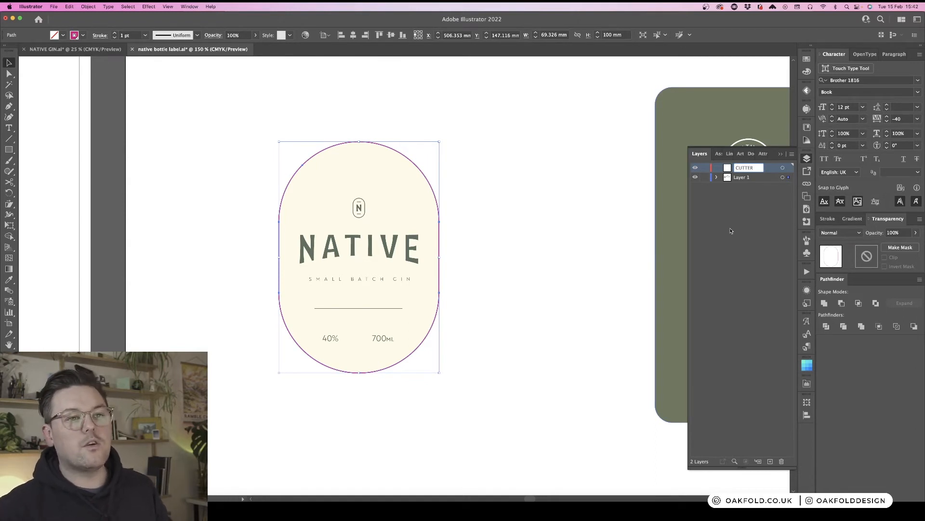
{"action": "key", "text": "Return"}
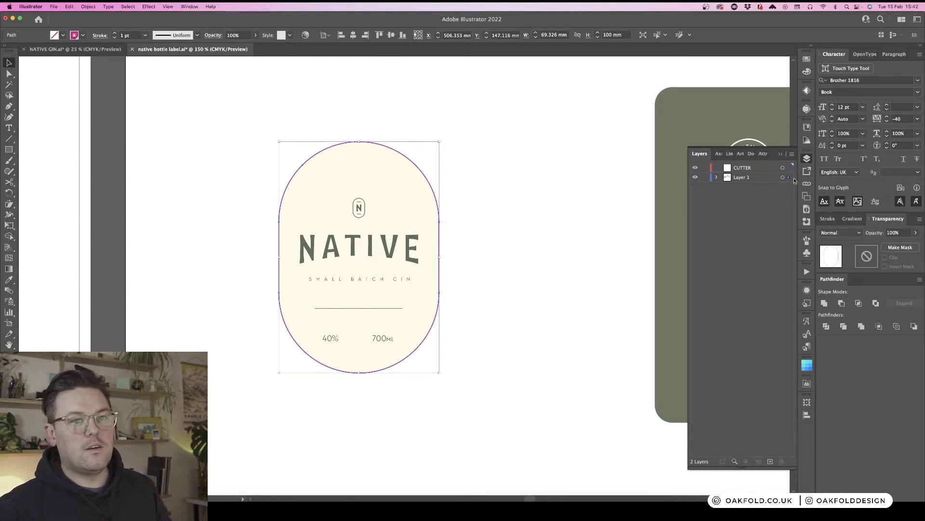
{"action": "left_click_drag", "start_coordinate": [789, 178], "coordinate": [789, 168]}
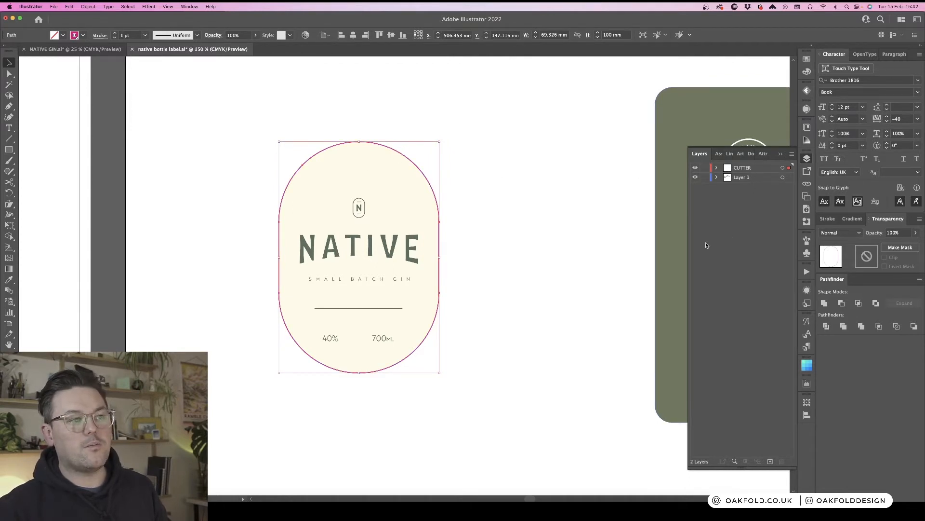
{"action": "left_click", "coordinate": [481, 325]}
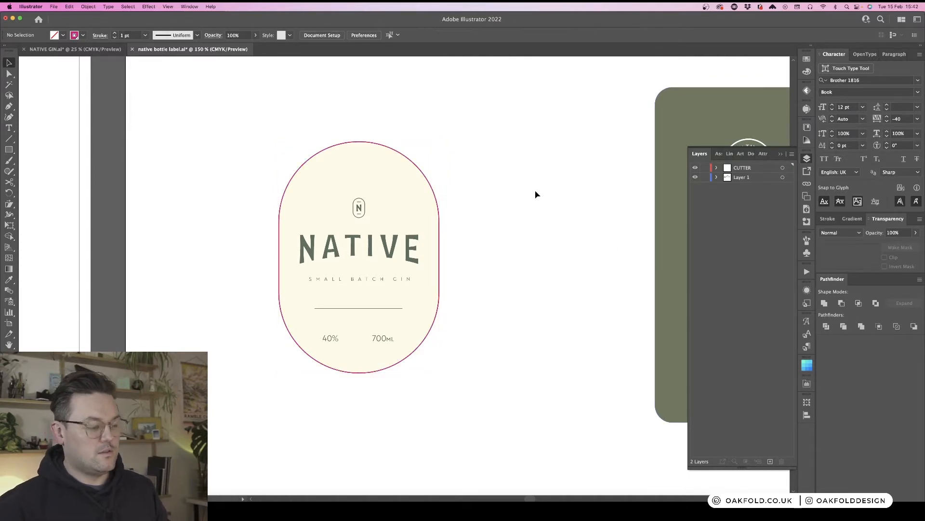
- Apply a 3 mm Offset Path effect to the front label's cream oval background to create bleed
{"action": "key", "text": "a"}
{"action": "left_click", "coordinate": [375, 173]}
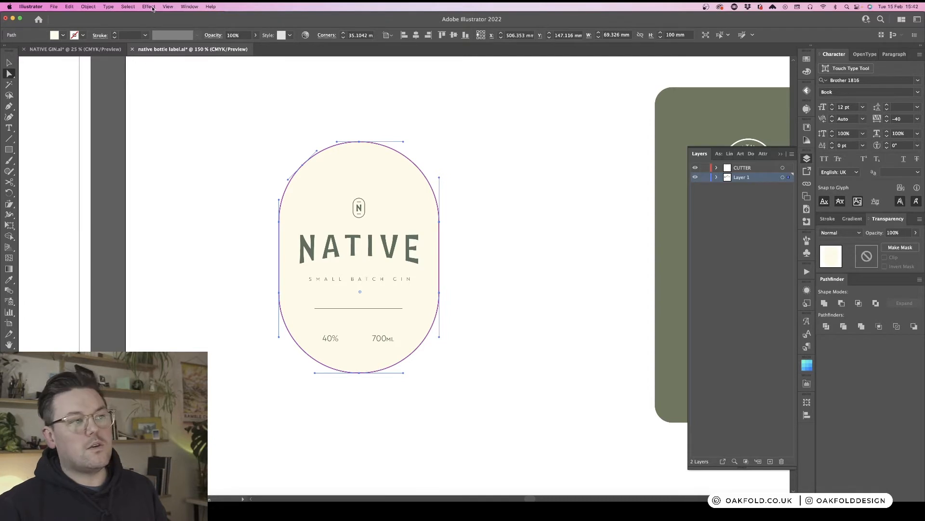
{"action": "left_click", "coordinate": [149, 7]}
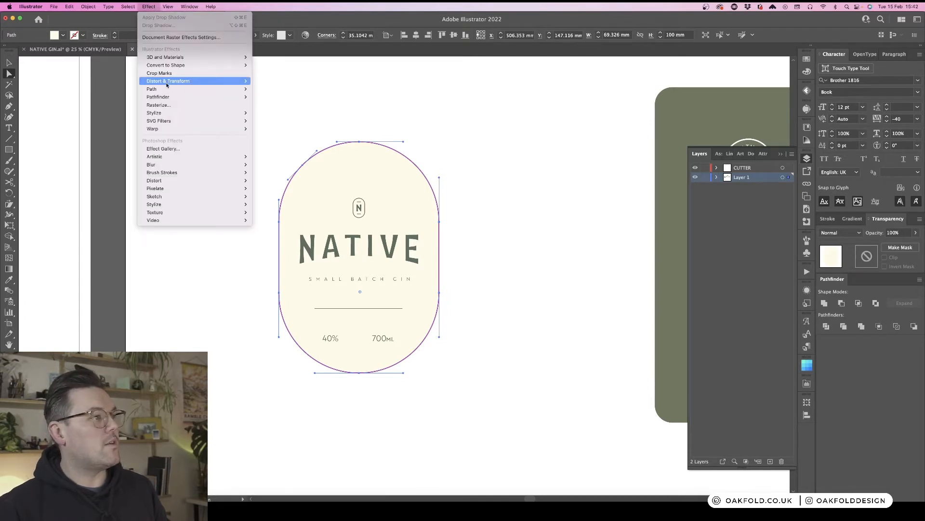
{"action": "mouse_move", "coordinate": [165, 90]}
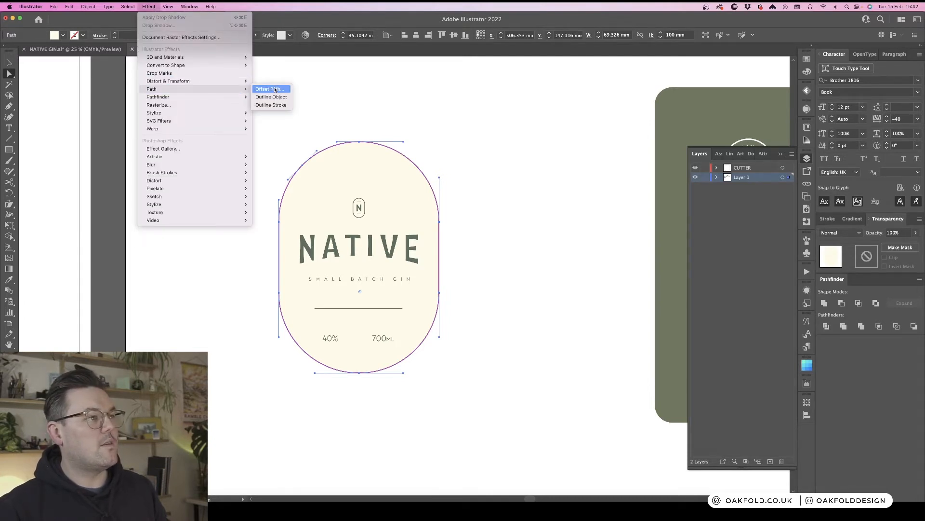
{"action": "left_click", "coordinate": [270, 89]}
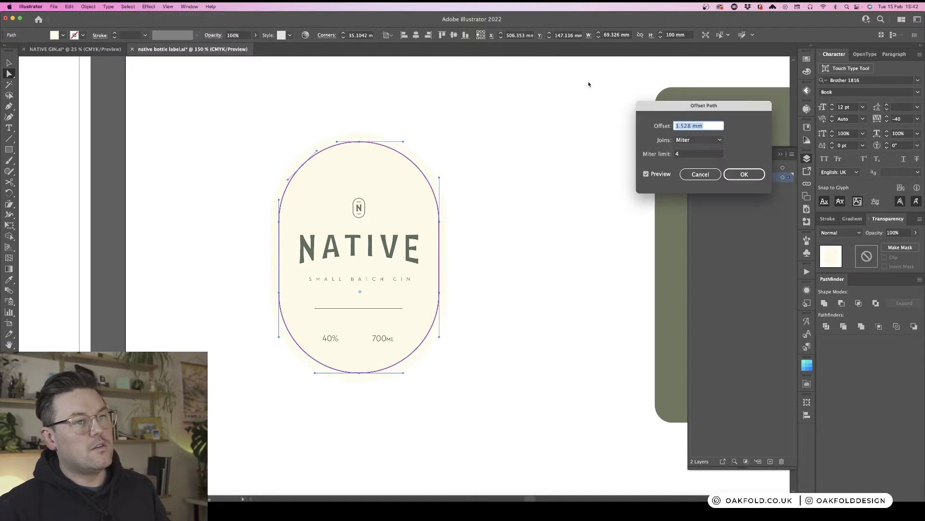
{"action": "type", "text": "3"}
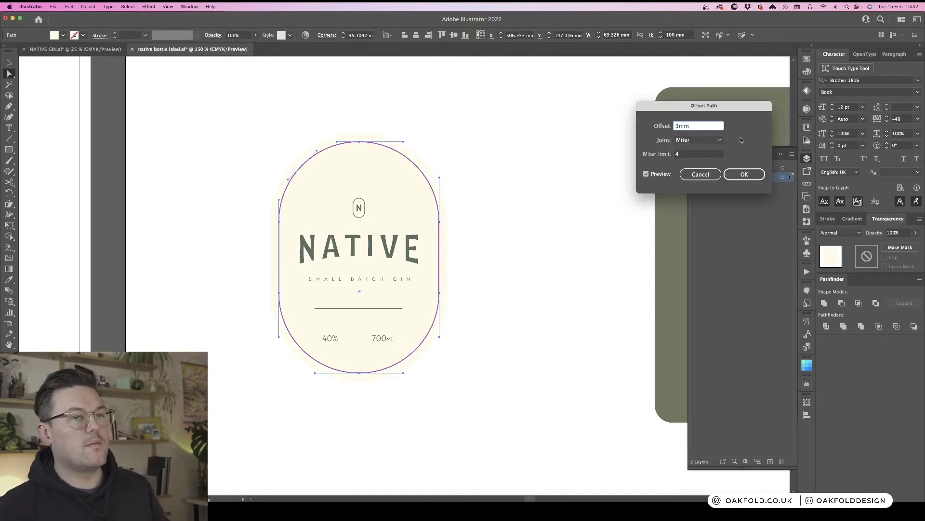
{"action": "left_click", "coordinate": [756, 174]}
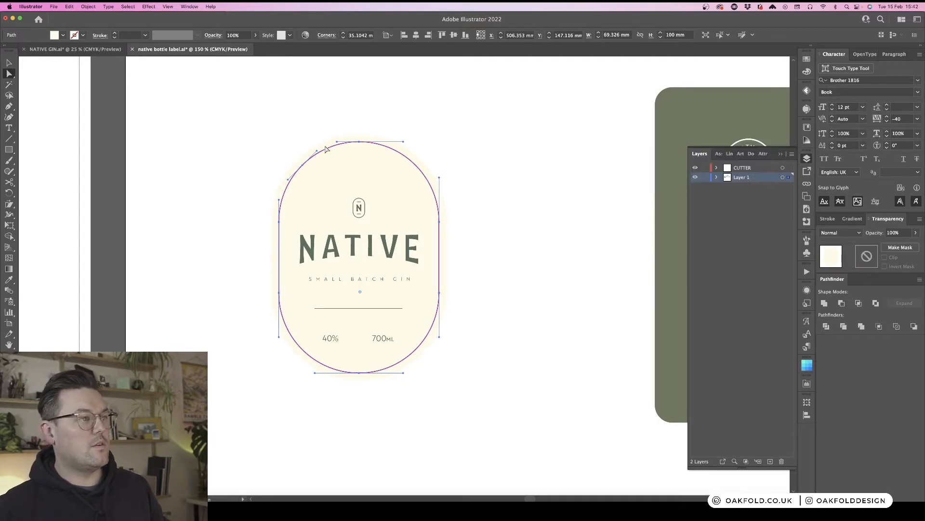
{"action": "left_click", "coordinate": [330, 96]}
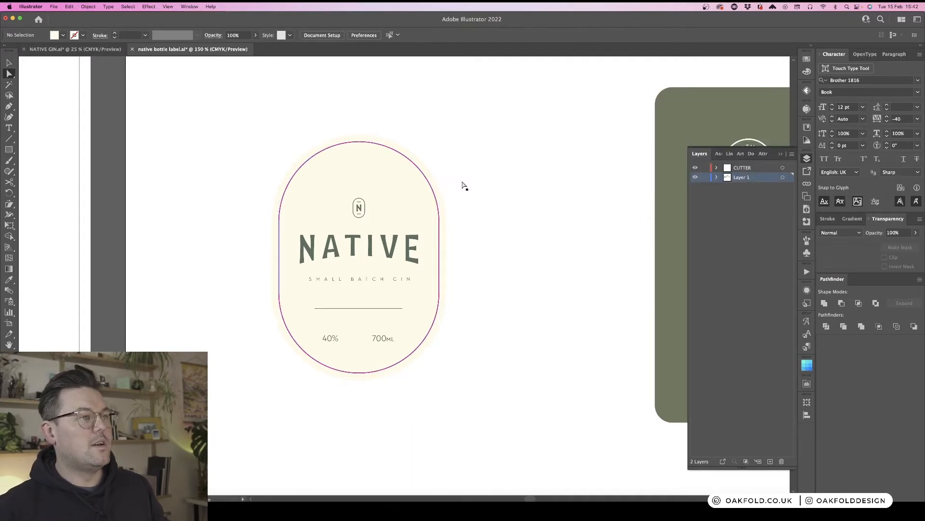
{"action": "left_click", "coordinate": [365, 169]}
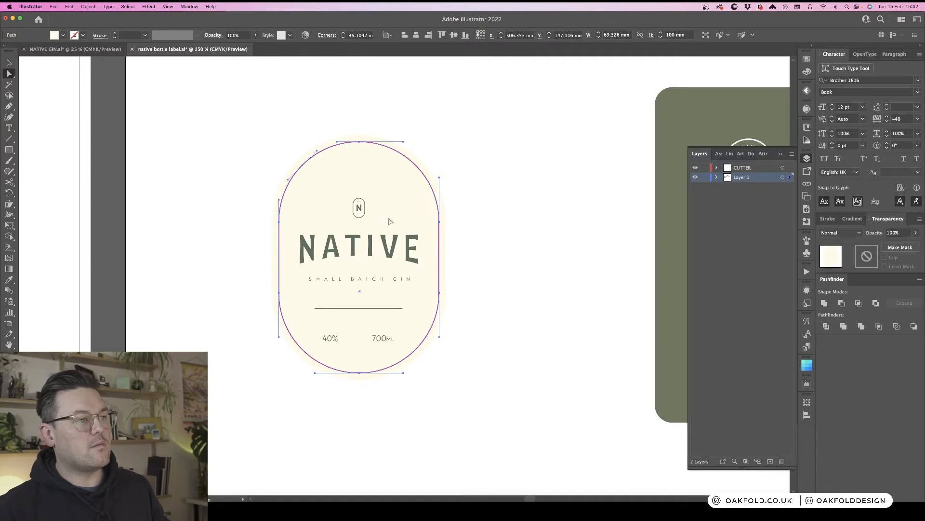
{"action": "left_click", "coordinate": [545, 249]}
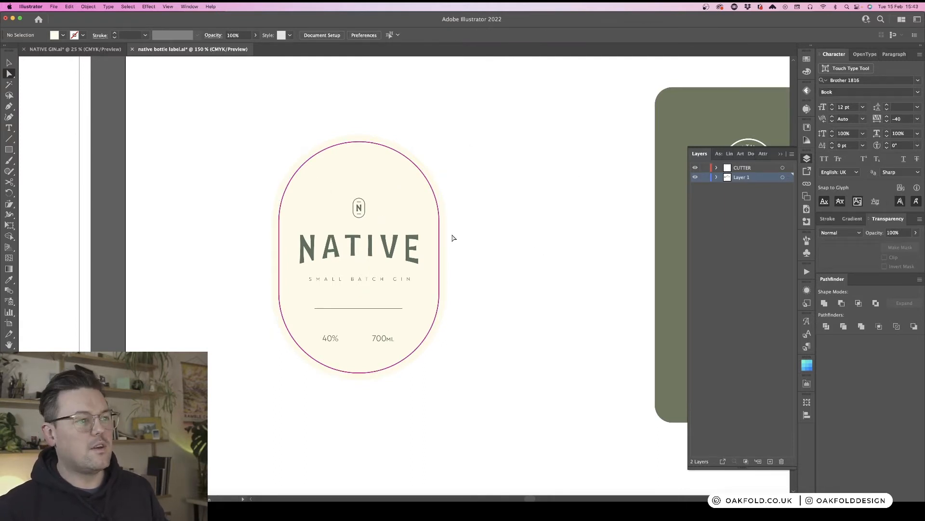
{"action": "left_click", "coordinate": [399, 178]}
{"action": "left_click", "coordinate": [497, 160]}
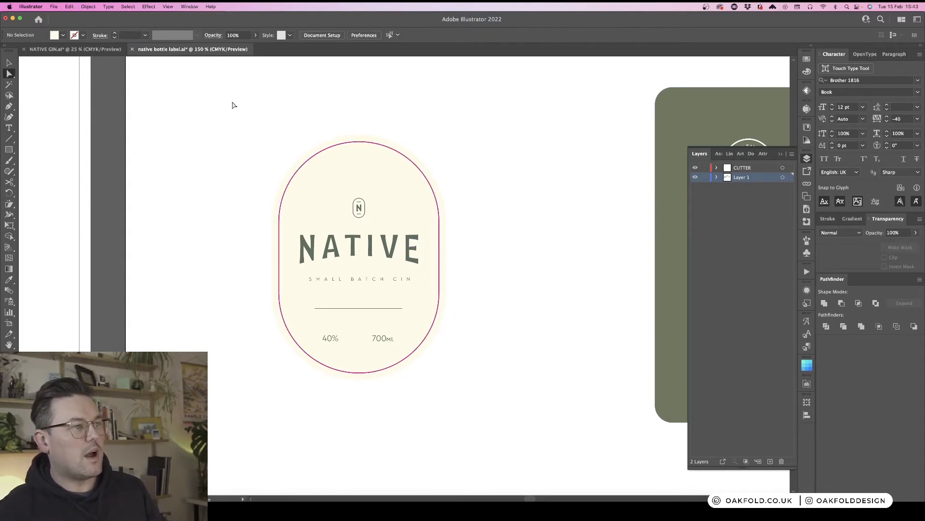
- Add a text caption reading "Front label" above the front label
{"action": "key", "text": "v"}
{"action": "key", "text": "t"}
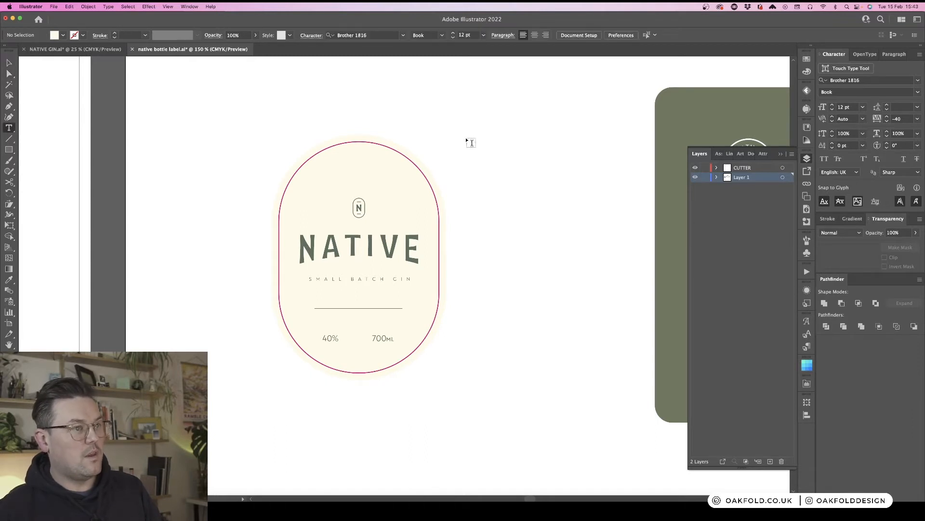
{"action": "left_click", "coordinate": [354, 95]}
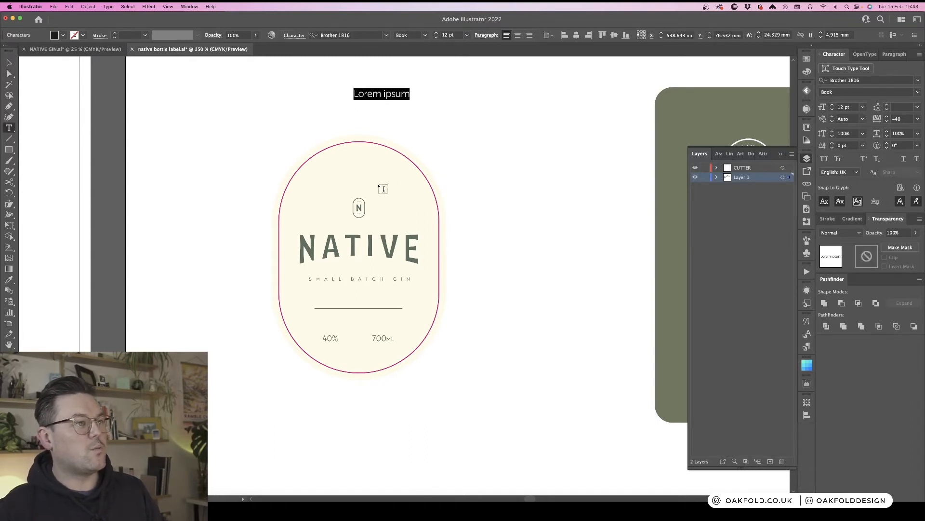
{"action": "type", "text": "Front"}
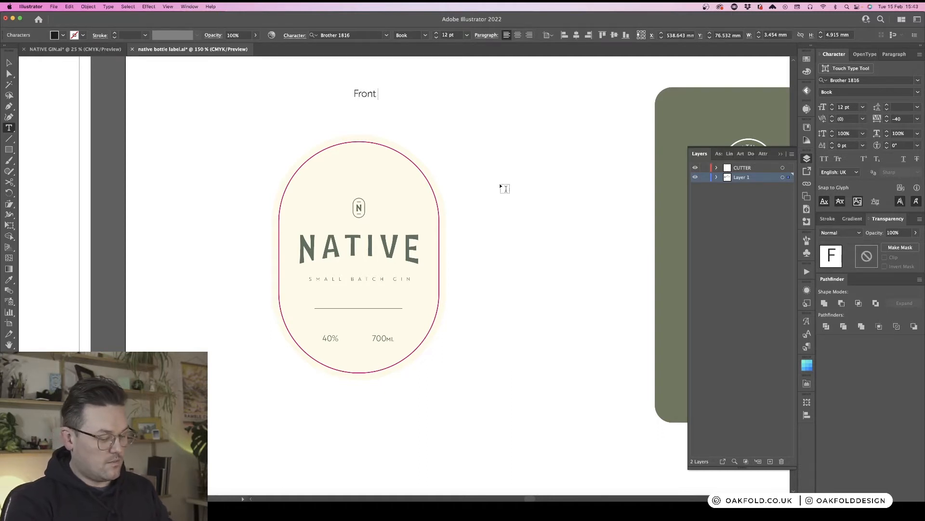
{"action": "type", "text": " label"}
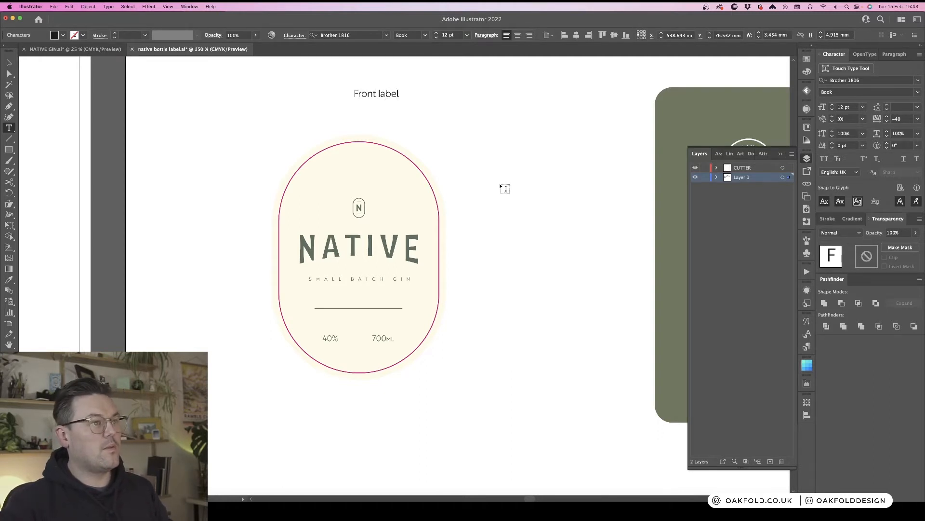
{"action": "key", "text": "Escape"}
- Add a second caption line "69mm x 100mm" under the "Front label" text
{"action": "left_click", "coordinate": [461, 130]}
{"action": "left_click", "coordinate": [371, 176]}
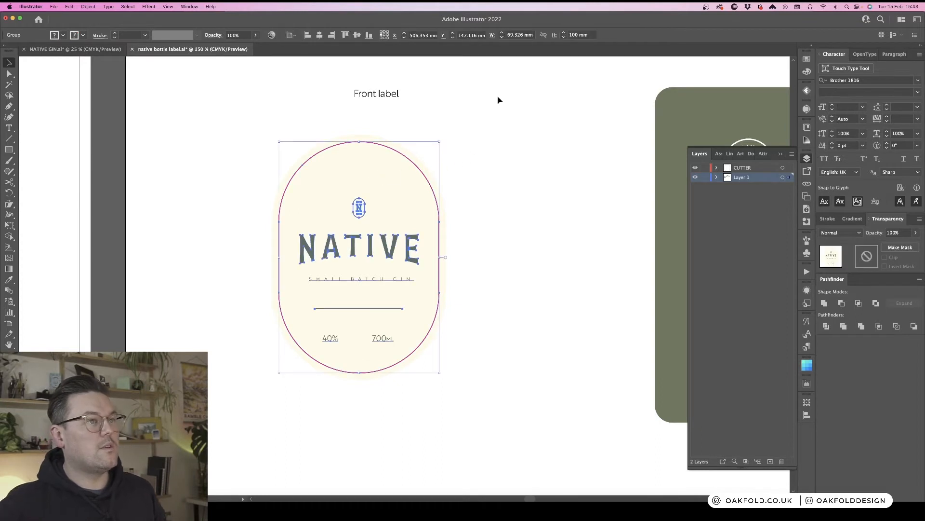
{"action": "left_click", "coordinate": [508, 35]}
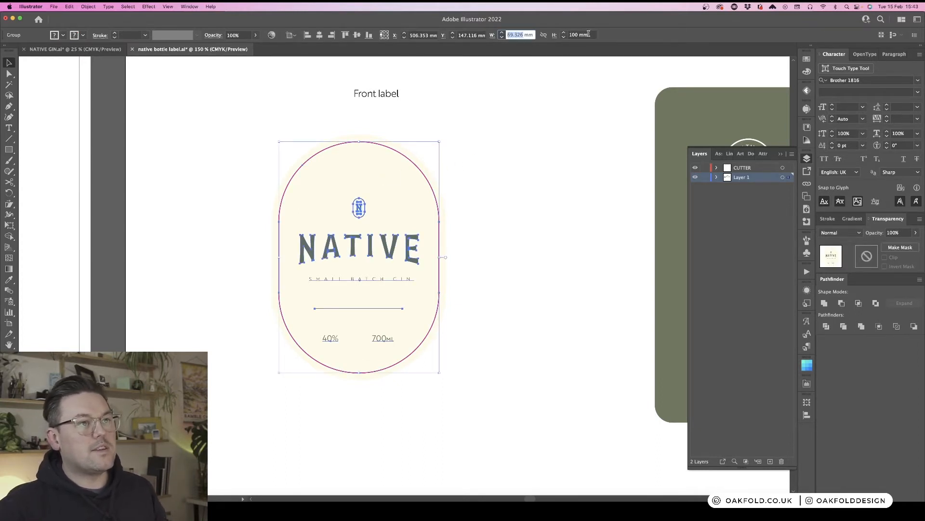
{"action": "left_click", "coordinate": [380, 95]}
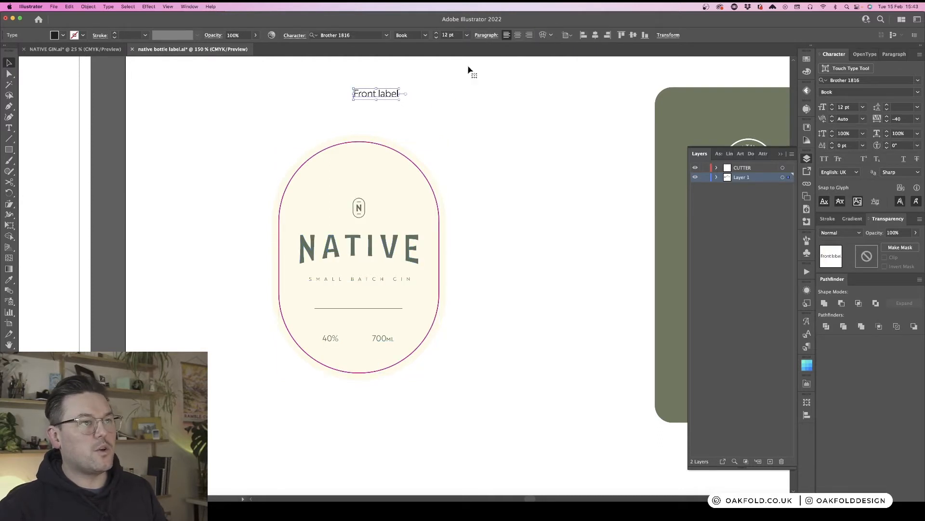
{"action": "double_click", "coordinate": [388, 93]}
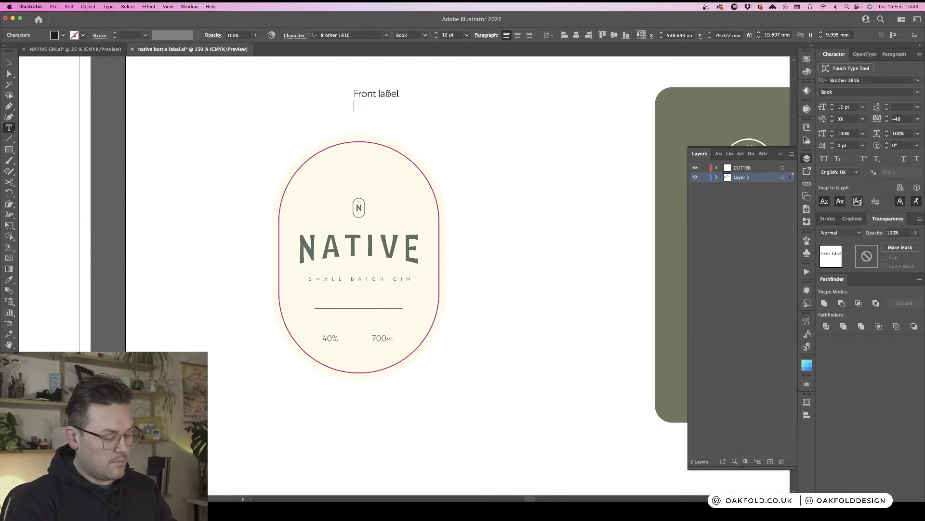
{"action": "type", "text": "69mm"}
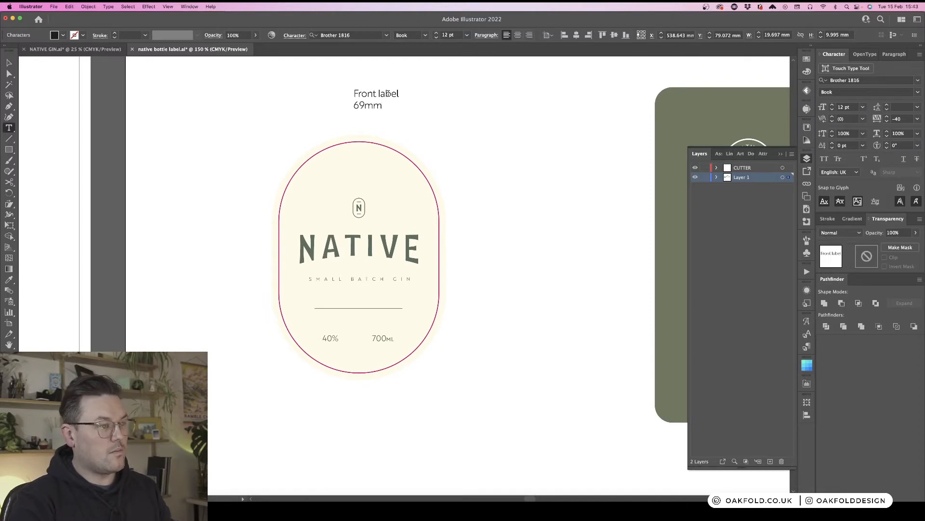
{"action": "type", "text": " x 100mm"}
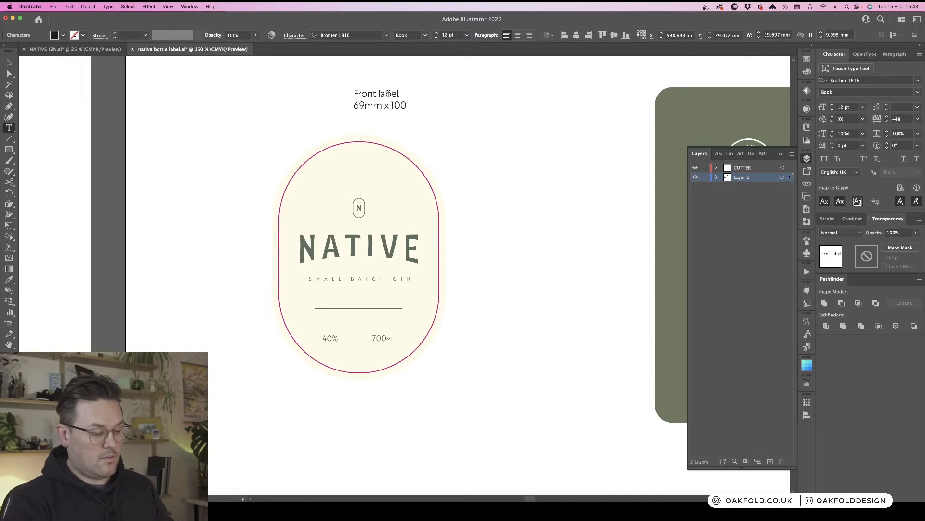
- Centre-align both caption lines and move the caption to sit above the front label
{"action": "left_click", "coordinate": [519, 35]}
{"action": "key", "text": "Escape"}
{"action": "key", "text": "super+a"}
{"action": "key", "text": "super+a"}
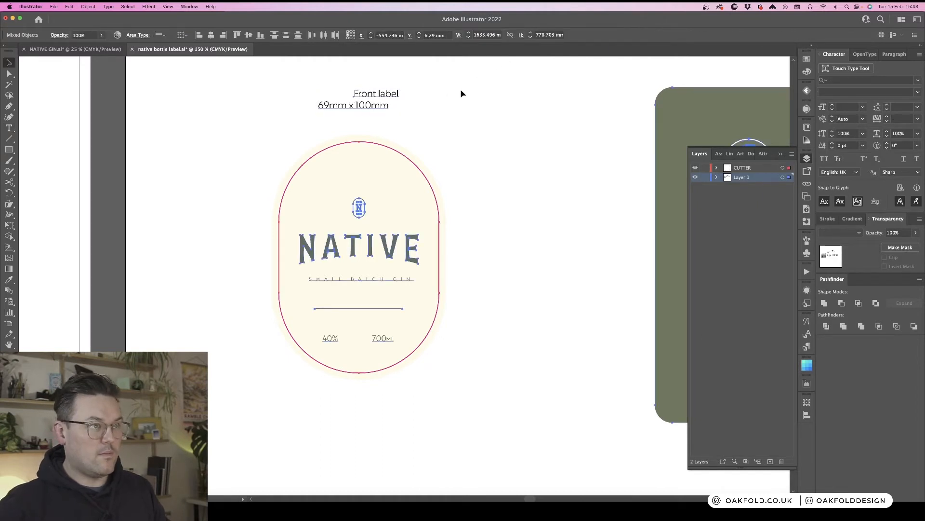
{"action": "triple_click", "coordinate": [379, 106]}
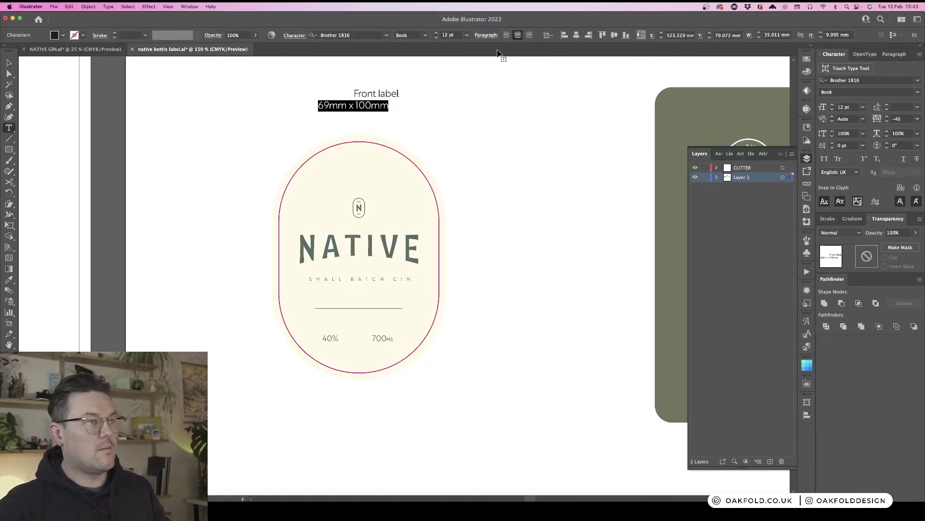
{"action": "key", "text": "super+a"}
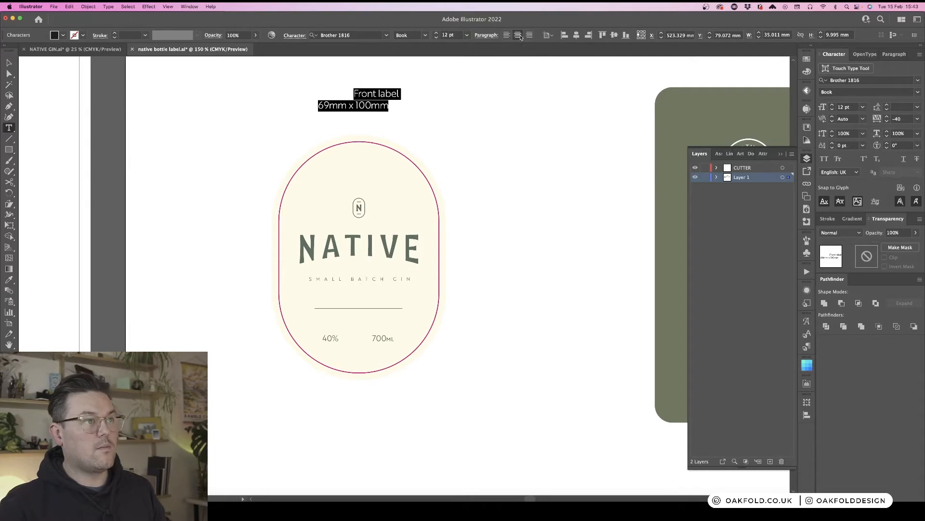
{"action": "left_click", "coordinate": [518, 35]}
{"action": "key", "text": "Escape"}
{"action": "left_click_drag", "start_coordinate": [377, 106], "coordinate": [392, 91]}
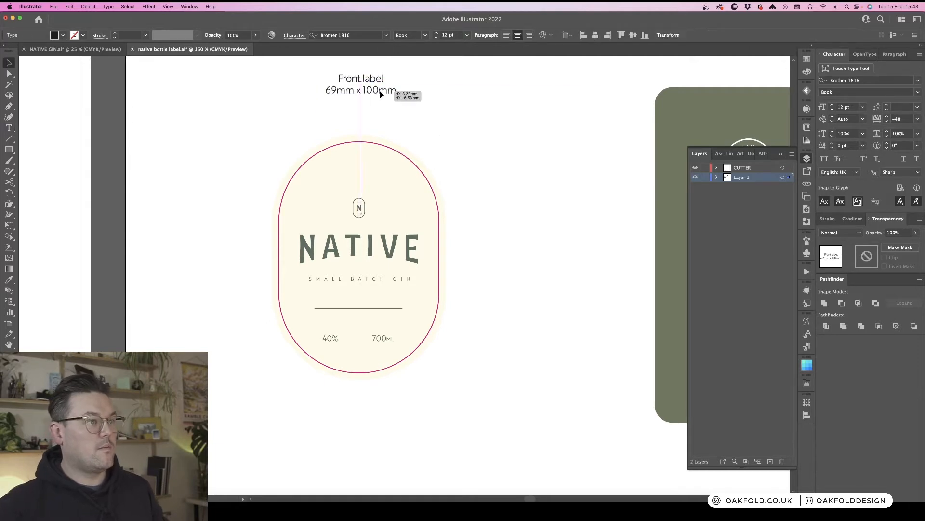
- Add a new layer named Info and move the caption text onto it
{"action": "left_click", "coordinate": [461, 126]}
{"action": "key", "text": "super+1"}
{"action": "key", "text": "super+minus"}
{"action": "left_click_drag", "start_coordinate": [488, 167], "coordinate": [316, 152]}
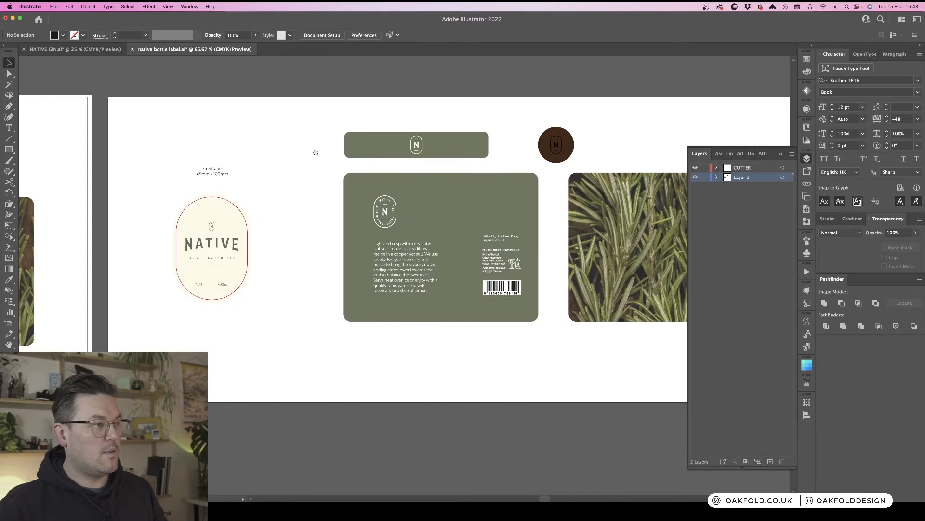
{"action": "left_click", "coordinate": [195, 175]}
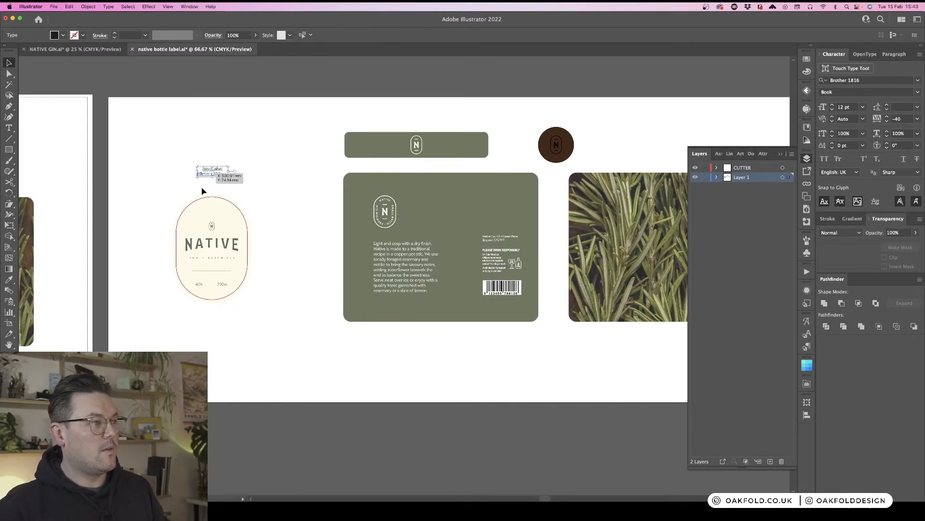
{"action": "left_click", "coordinate": [770, 462]}
{"action": "double_click", "coordinate": [743, 178]}
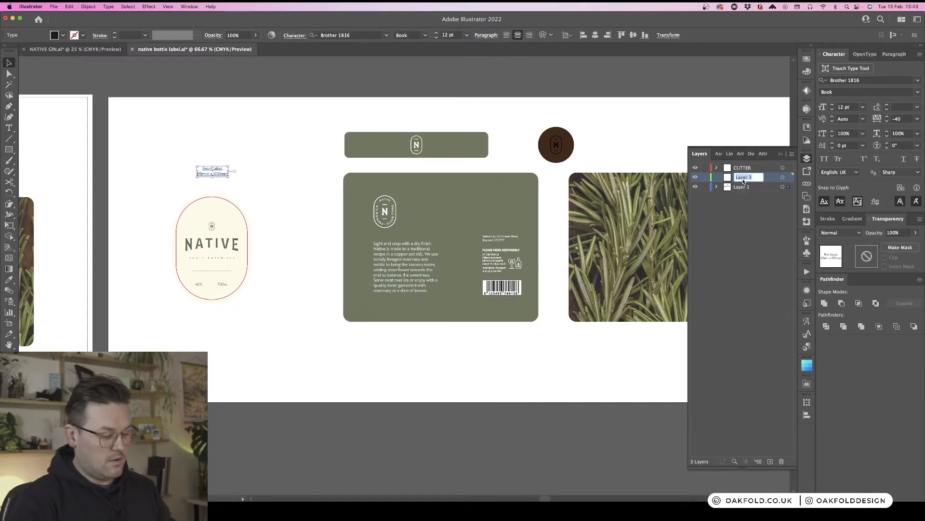
{"action": "type", "text": "in"}
{"action": "key", "text": "BackSpace"}
{"action": "key", "text": "BackSpace"}
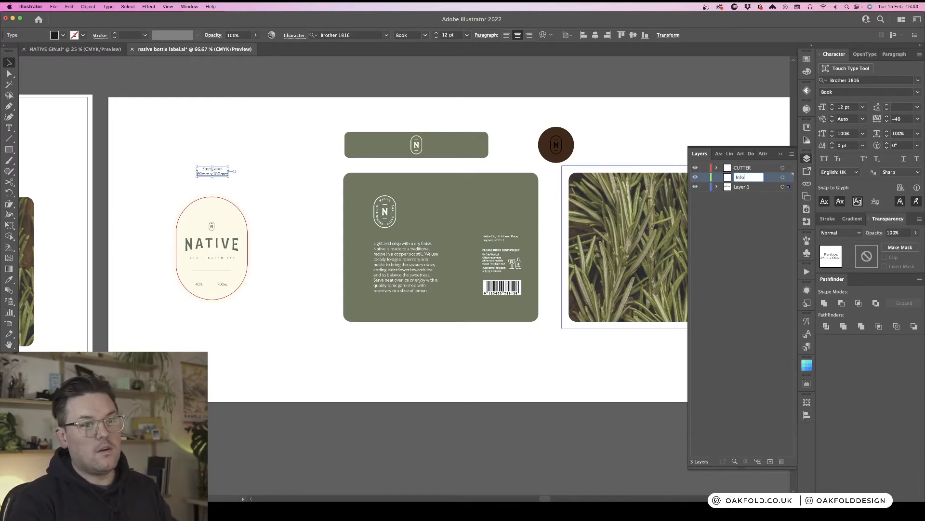
{"action": "left_click_drag", "start_coordinate": [788, 186], "coordinate": [789, 177]}
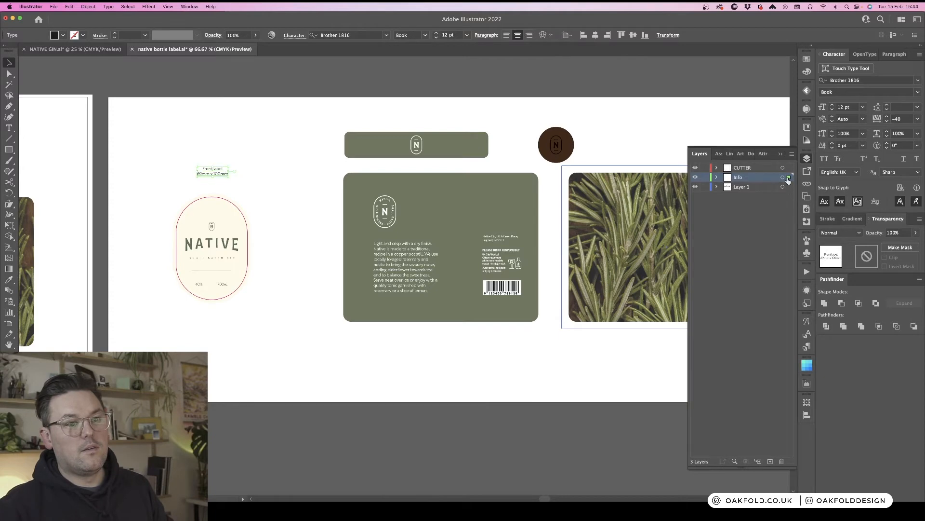
{"action": "left_click", "coordinate": [759, 215]}
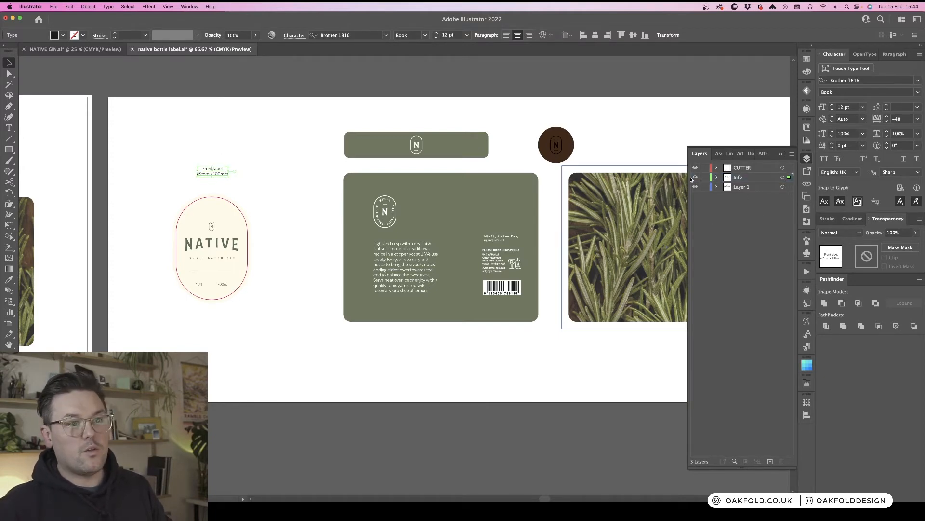
- Inspect the front label and its caption across the artboard
{"action": "left_click", "coordinate": [179, 151]}
{"action": "left_click_drag", "start_coordinate": [177, 145], "coordinate": [242, 175]}
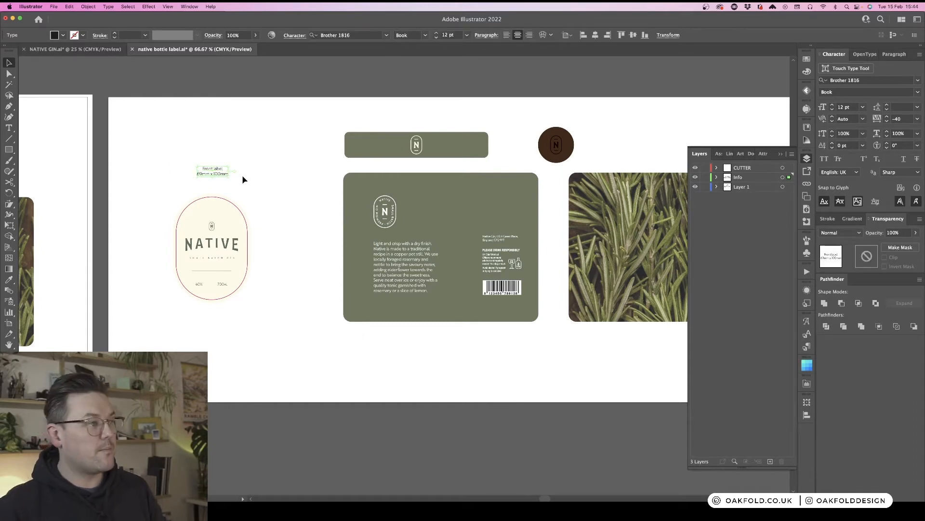
{"action": "left_click", "coordinate": [266, 141]}
{"action": "scroll", "coordinate": [287, 161], "scroll_direction": "right", "scroll_amount": 1}
{"action": "scroll", "coordinate": [288, 160], "scroll_direction": "right", "scroll_amount": 8}
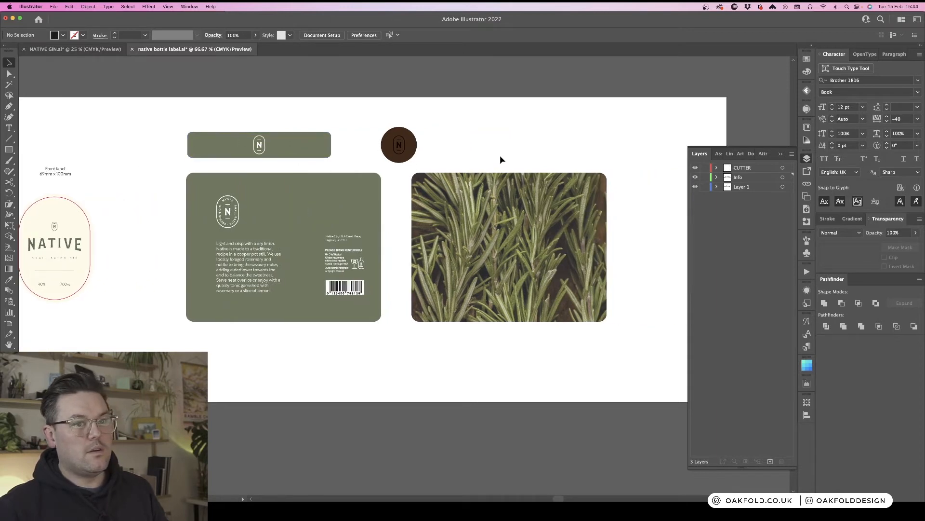
{"action": "scroll", "coordinate": [500, 159], "scroll_direction": "left", "scroll_amount": 1}
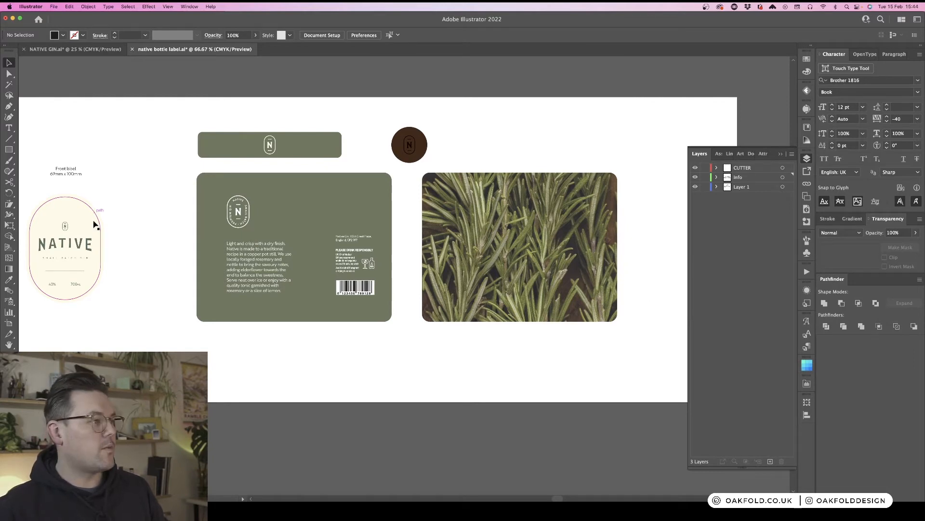
{"action": "left_click", "coordinate": [88, 247]}
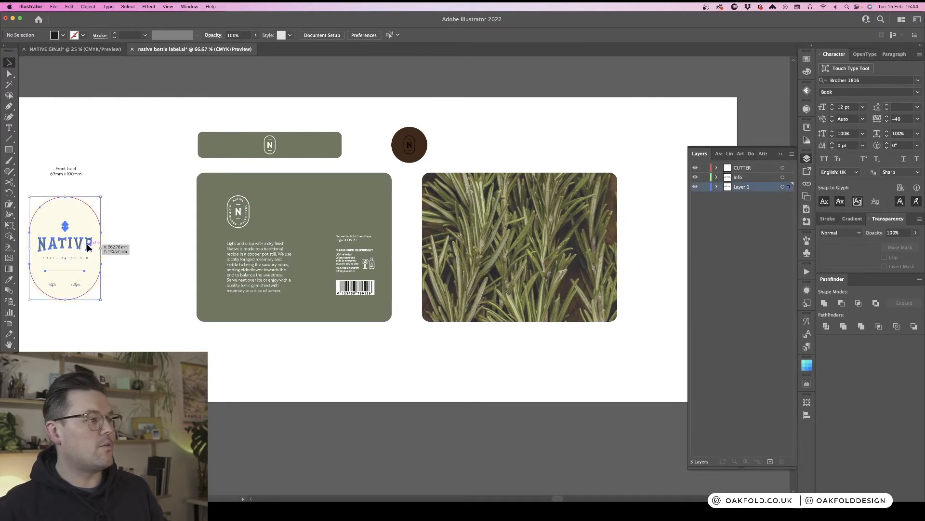
{"action": "left_click", "coordinate": [165, 196]}
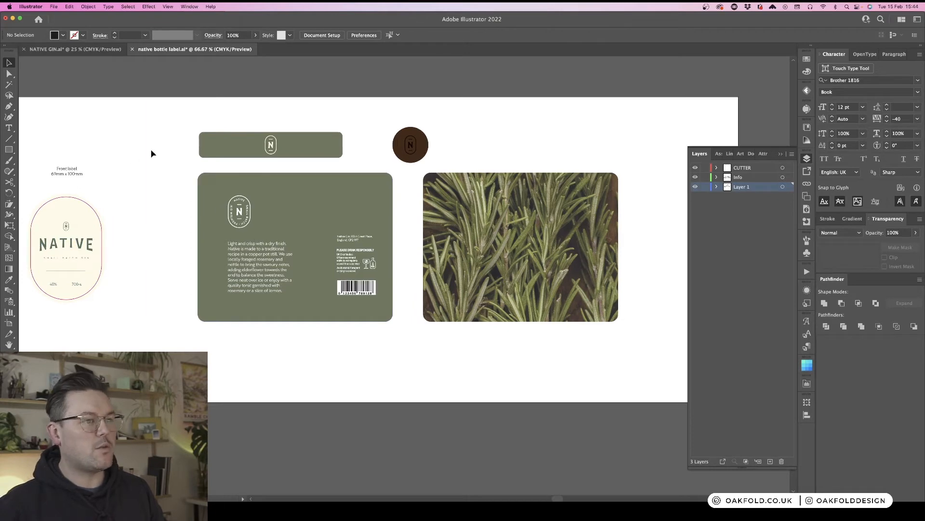
- Duplicate the neck and back label shapes in place, give them the front label's die-line style and move them onto the CUTTER layer
{"action": "left_click", "coordinate": [807, 159]}
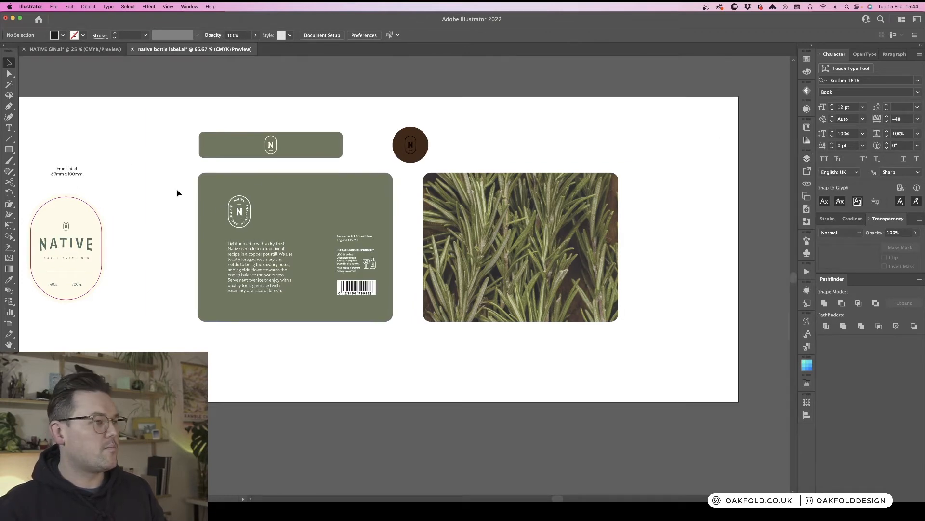
{"action": "scroll", "coordinate": [178, 162], "scroll_direction": "left", "scroll_amount": 5}
{"action": "scroll", "coordinate": [178, 162], "scroll_direction": "left", "scroll_amount": 3}
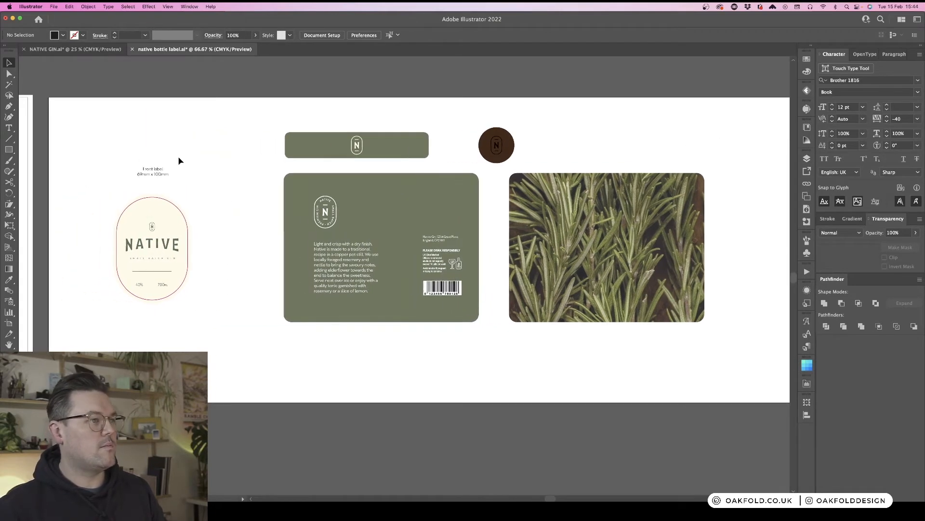
{"action": "left_click", "coordinate": [302, 145]}
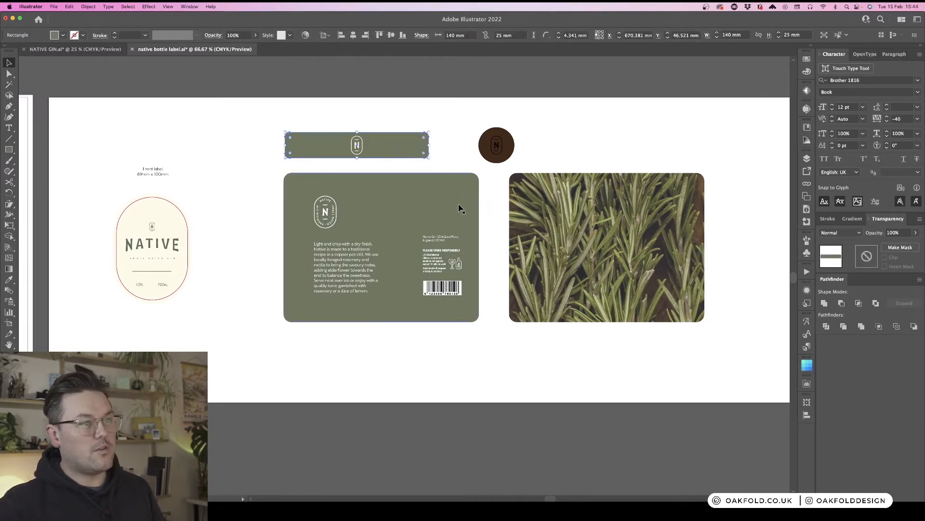
{"action": "left_click", "coordinate": [418, 201], "text": "shift"}
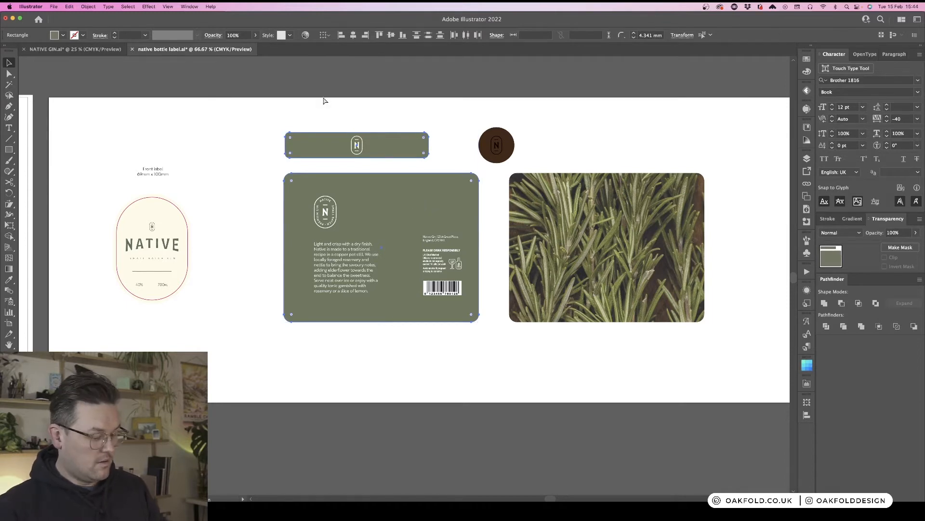
{"action": "key", "text": "super+c"}
{"action": "key", "text": "super+f"}
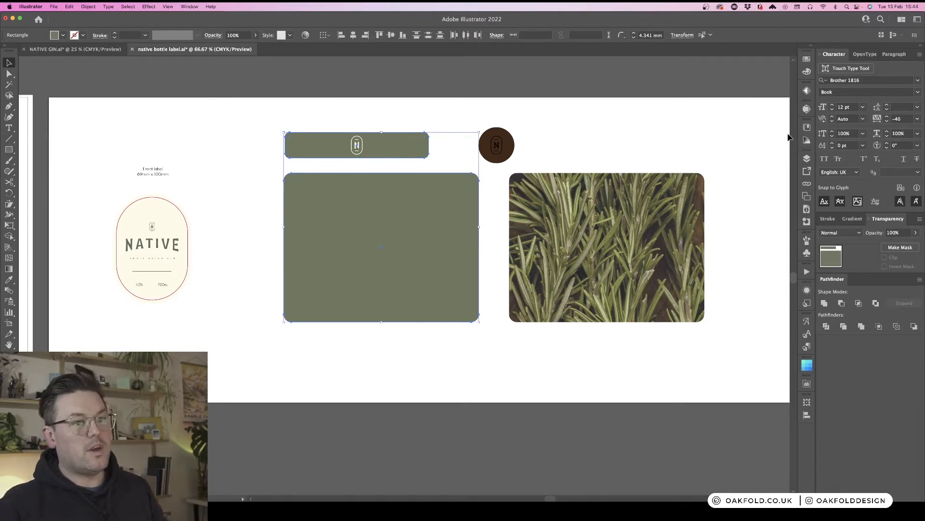
{"action": "key", "text": "i"}
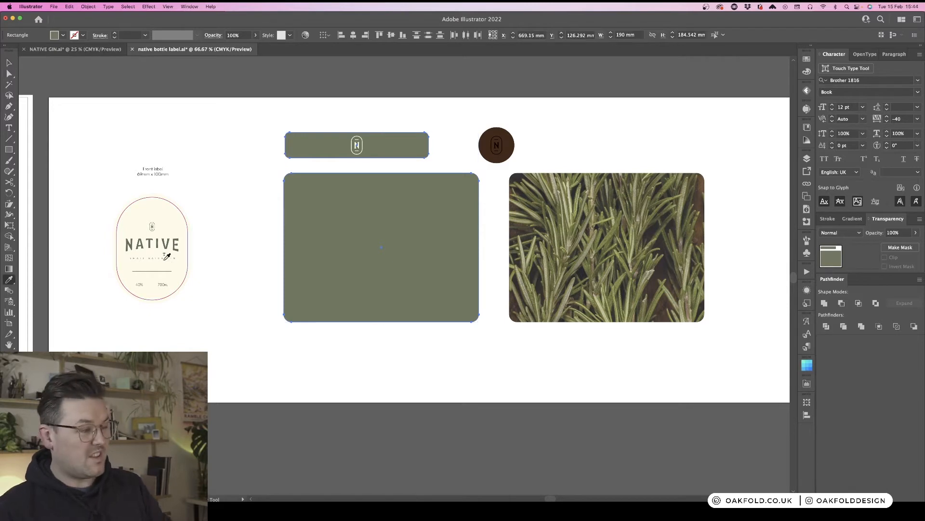
{"action": "left_click", "coordinate": [167, 198]}
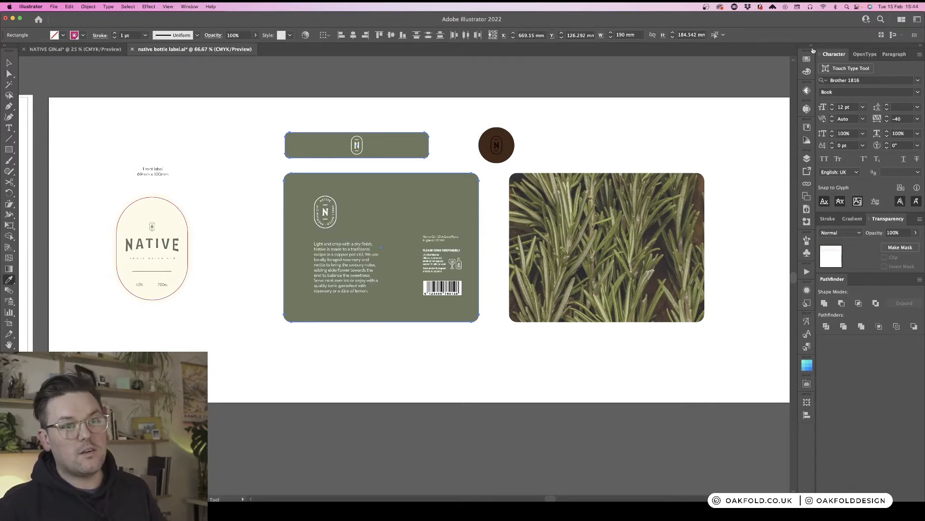
{"action": "left_click", "coordinate": [807, 159]}
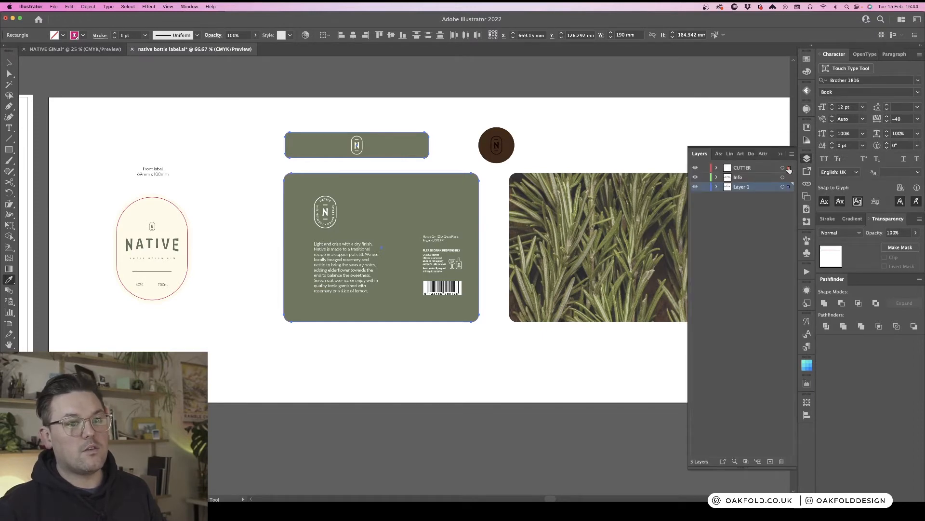
{"action": "left_click", "coordinate": [789, 168]}
{"action": "key", "text": "v"}
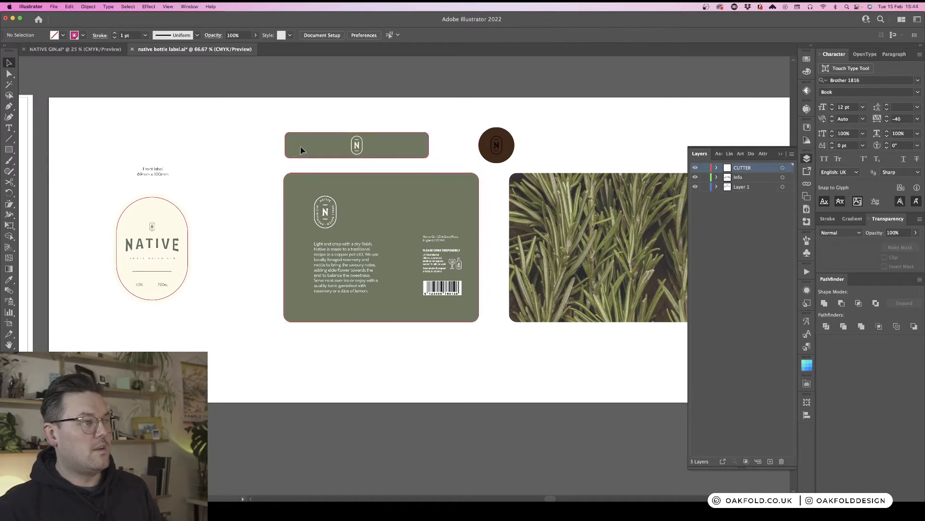
- Apply an Offset Path effect to the neck and back label background shapes to add bleed
{"action": "key", "text": "a"}
{"action": "left_click", "coordinate": [304, 147]}
{"action": "left_click", "coordinate": [363, 202], "text": "shift"}
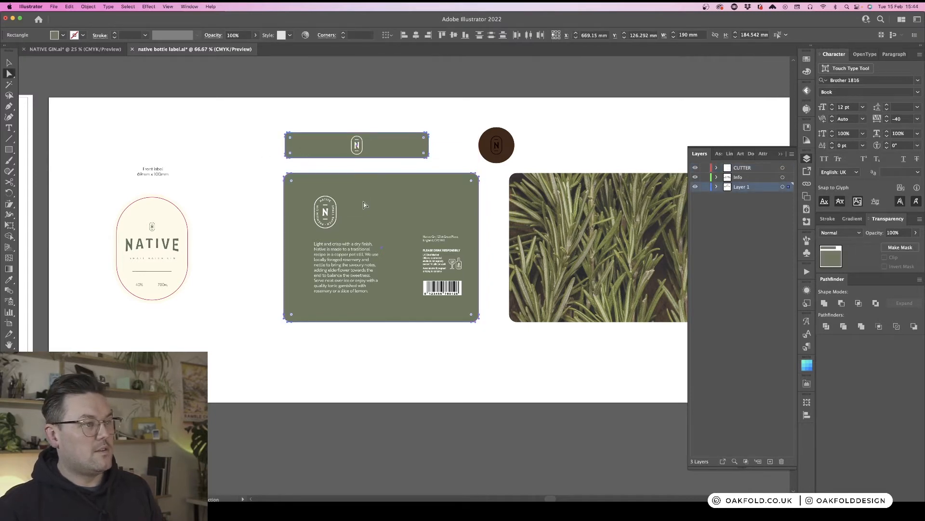
{"action": "left_click", "coordinate": [149, 7]}
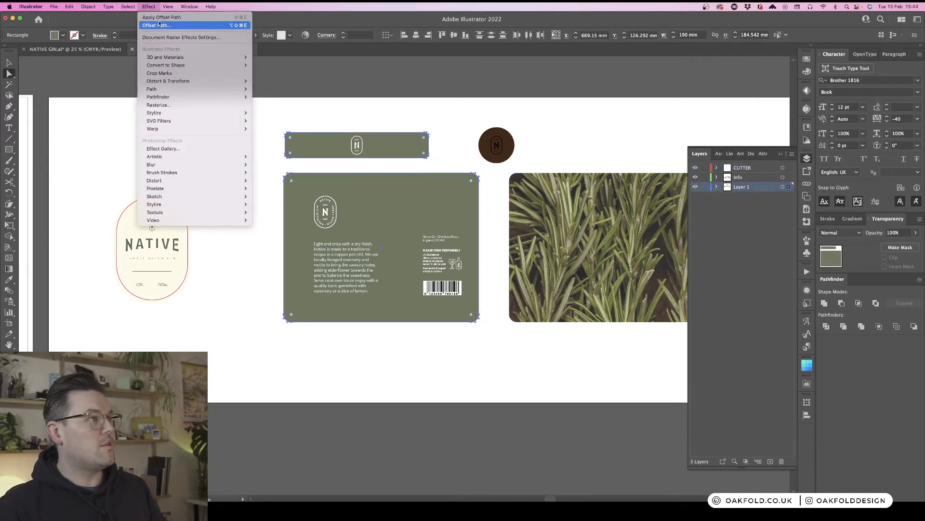
{"action": "left_click", "coordinate": [165, 26]}
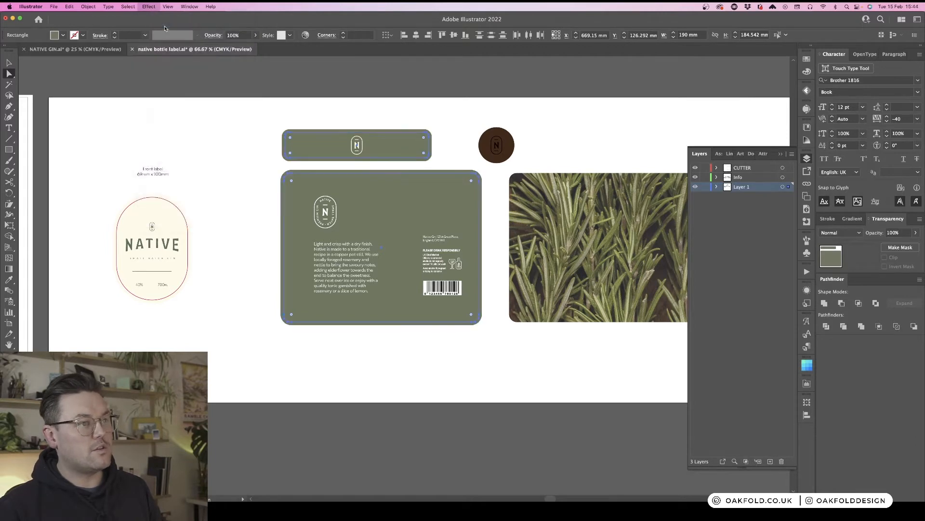
{"action": "left_click", "coordinate": [746, 174]}
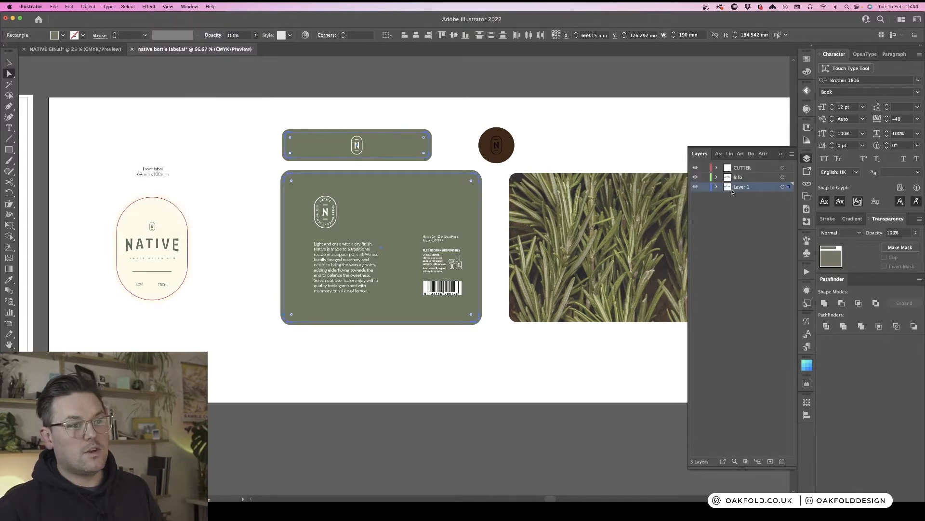
{"action": "scroll", "coordinate": [649, 147], "scroll_direction": "right", "scroll_amount": 5}
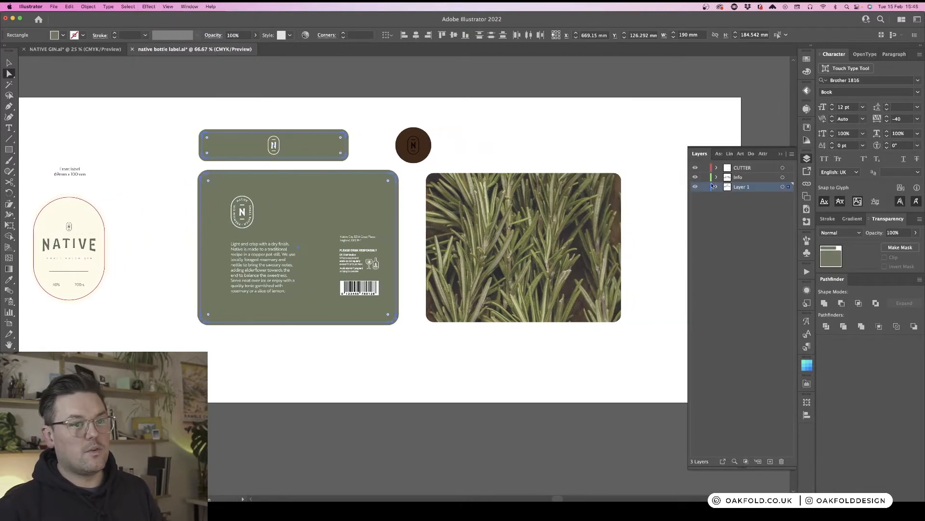
{"action": "left_click", "coordinate": [808, 159]}
{"action": "key", "text": "v"}
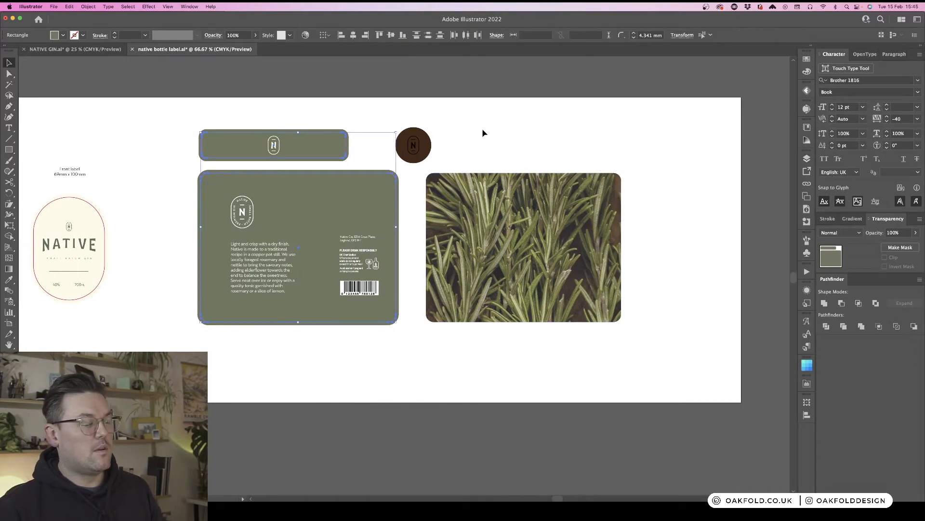
{"action": "left_click", "coordinate": [483, 129]}
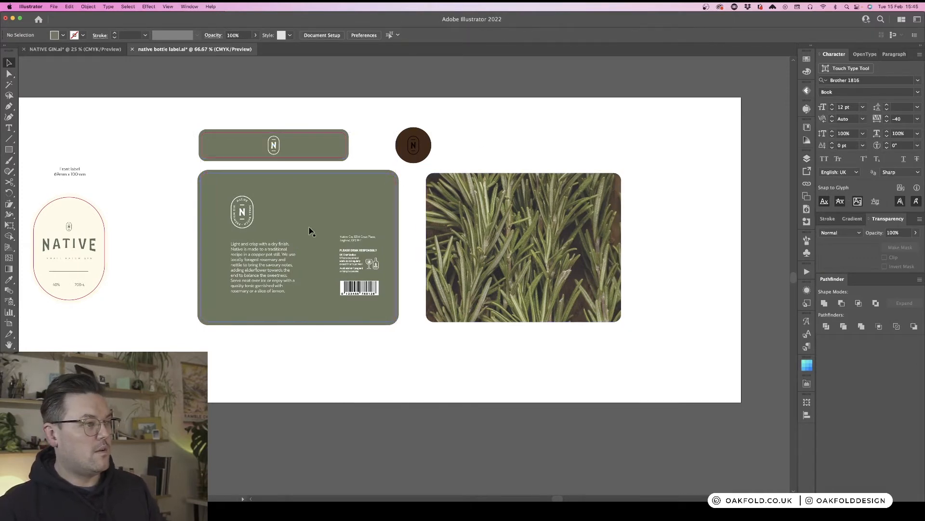
- Move the back label's right-hand info and barcode block slightly left, away from the edge
{"action": "scroll", "coordinate": [362, 348], "scroll_direction": "down", "scroll_amount": 1}
{"action": "scroll", "coordinate": [381, 343], "scroll_direction": "right", "scroll_amount": 3}
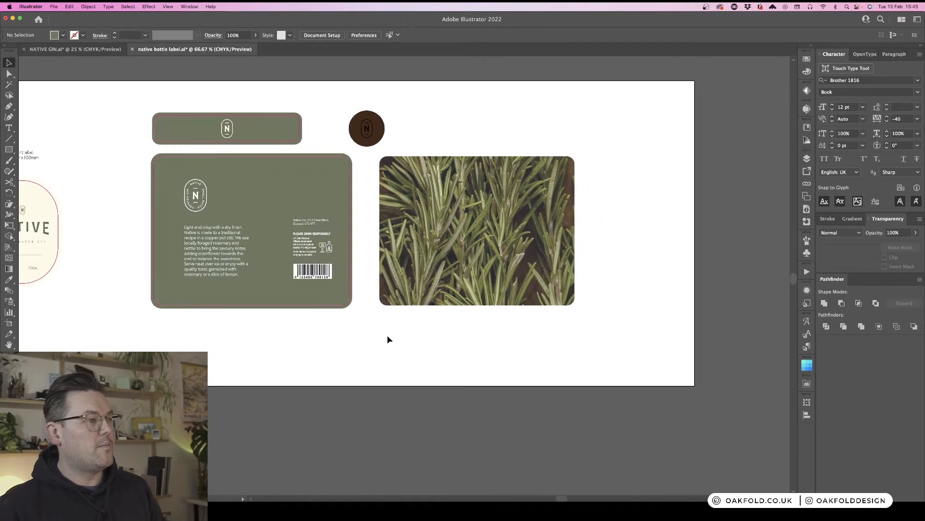
{"action": "left_click", "coordinate": [320, 271]}
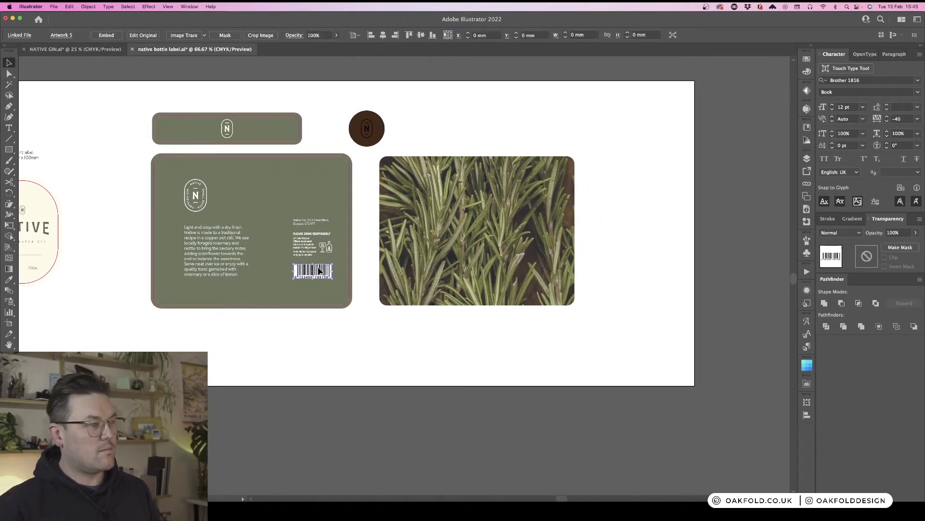
{"action": "left_click", "coordinate": [320, 244], "text": "shift"}
{"action": "left_click", "coordinate": [321, 221], "text": "shift"}
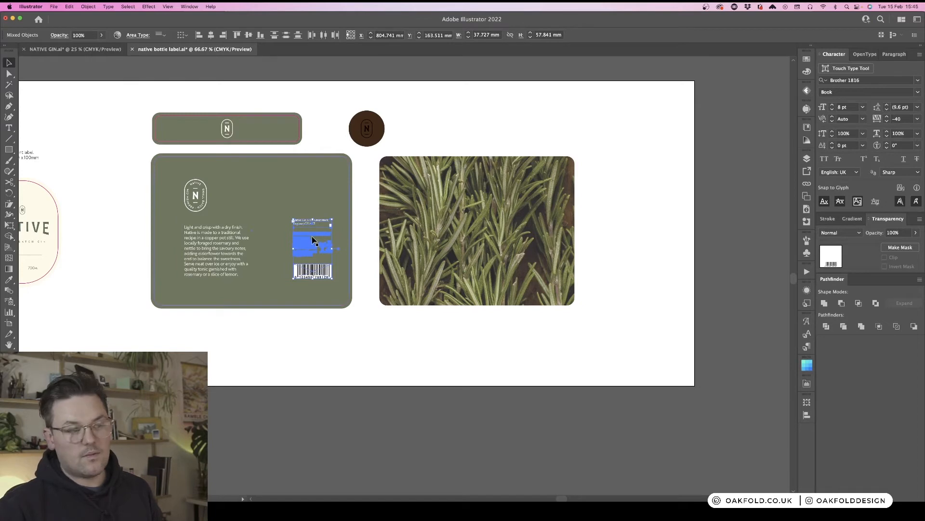
{"action": "left_click_drag", "start_coordinate": [312, 240], "coordinate": [300, 237]}
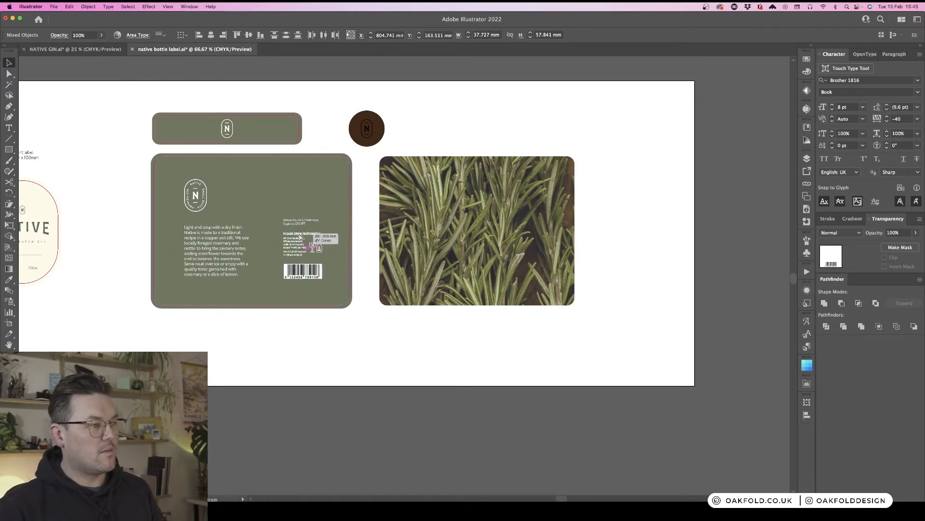
- Nudge the back label's logo and body text slightly up and left
{"action": "left_click", "coordinate": [224, 237]}
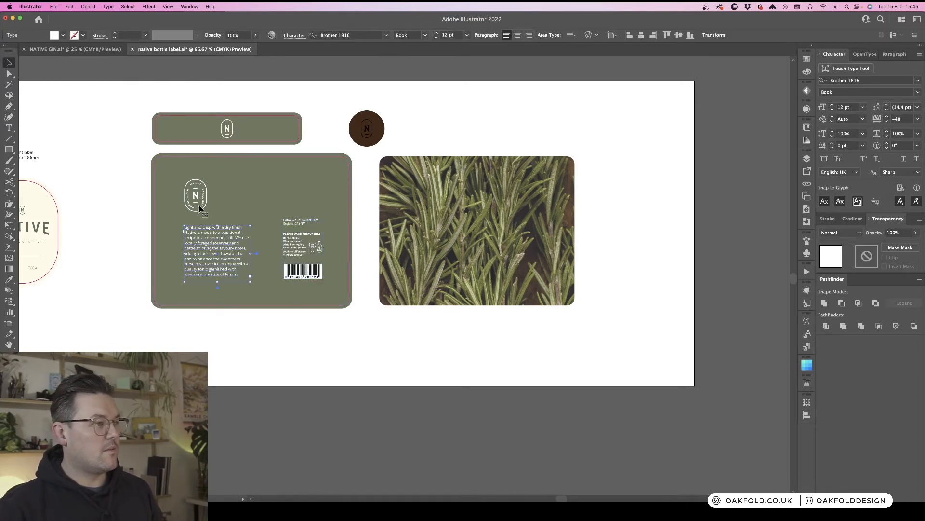
{"action": "left_click", "coordinate": [202, 205], "text": "shift"}
{"action": "left_click_drag", "start_coordinate": [203, 205], "coordinate": [201, 201]}
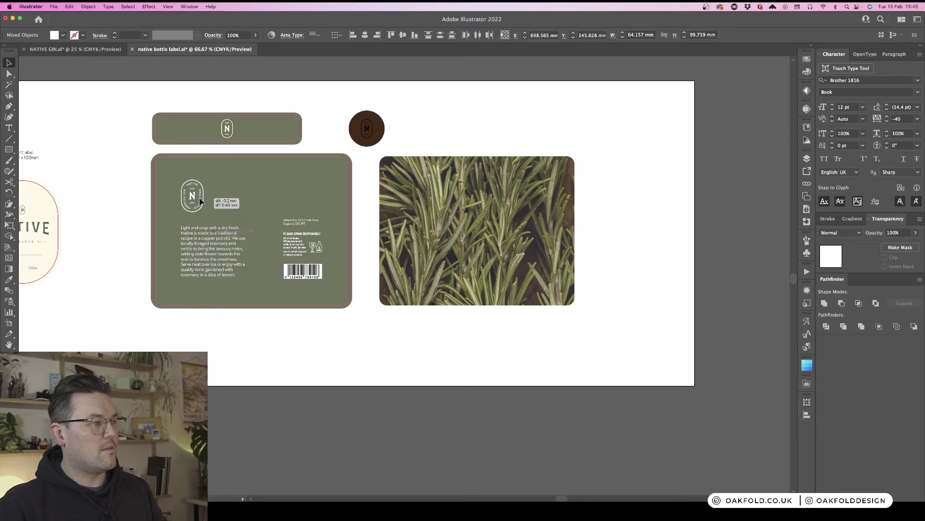
{"action": "left_click", "coordinate": [360, 369]}
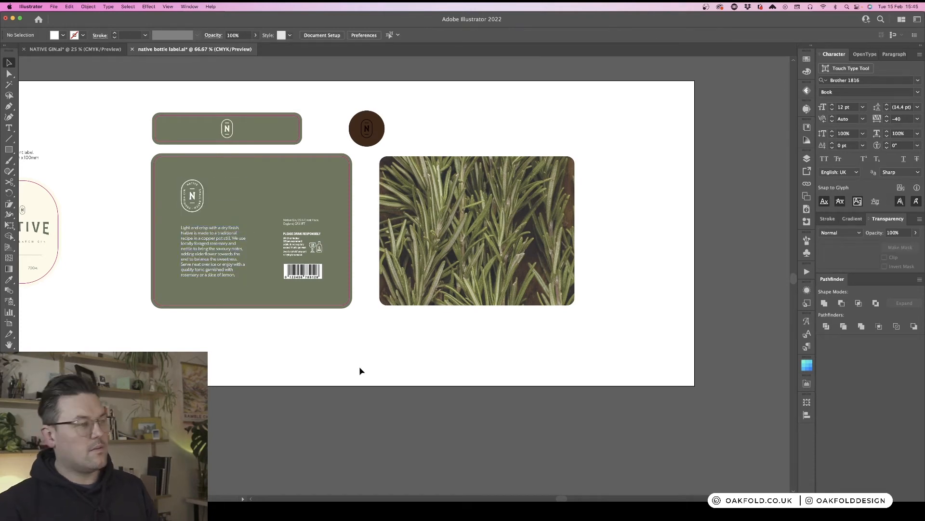
- Check the back label's die line against its artwork
{"action": "scroll", "coordinate": [358, 370], "scroll_direction": "left", "scroll_amount": 1}
{"action": "scroll", "coordinate": [359, 369], "scroll_direction": "left", "scroll_amount": 5}
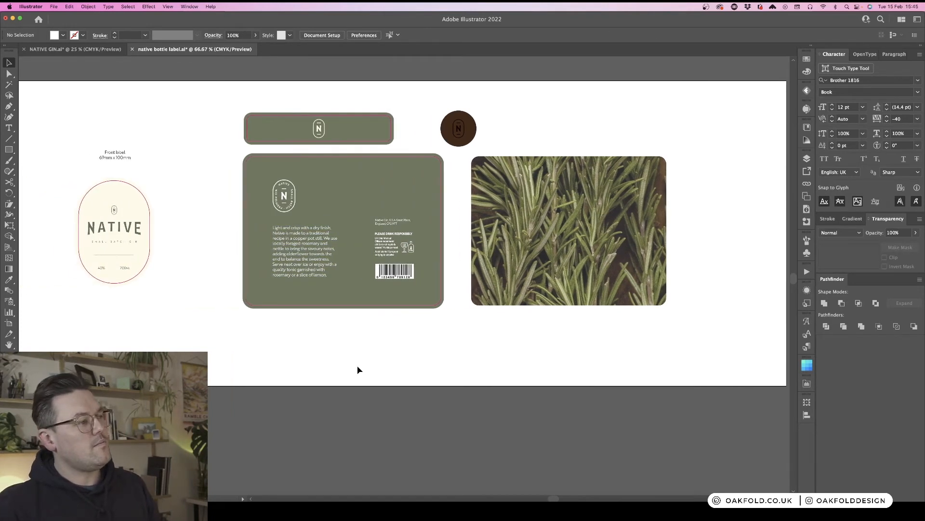
{"action": "scroll", "coordinate": [358, 370], "scroll_direction": "right", "scroll_amount": 3}
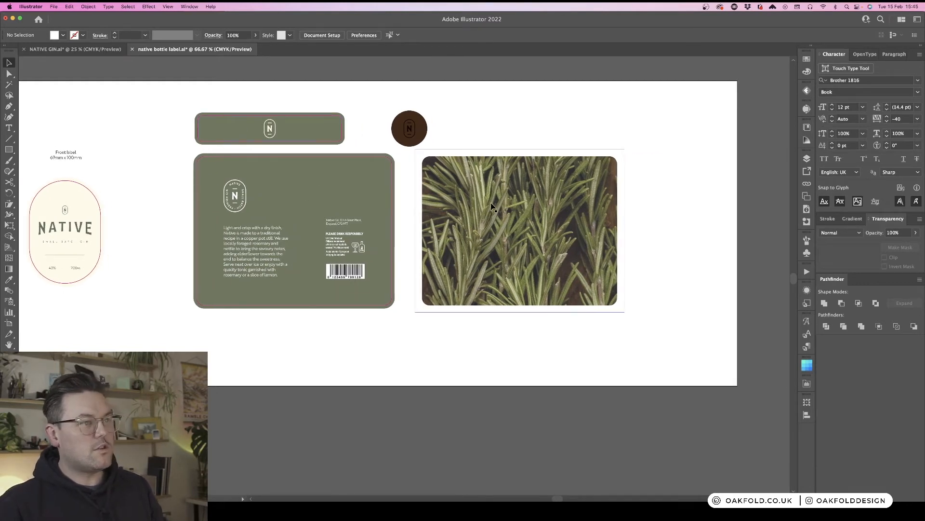
{"action": "left_click", "coordinate": [392, 175]}
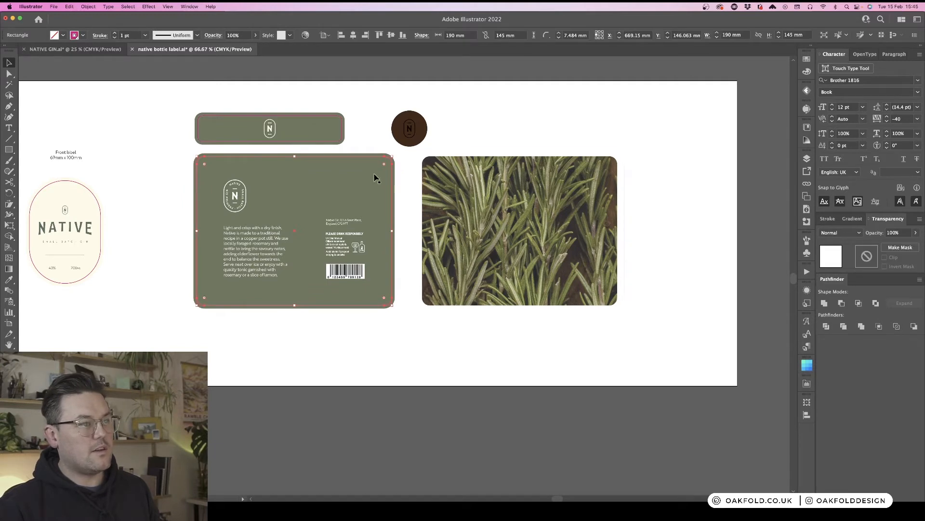
{"action": "left_click", "coordinate": [404, 173]}
{"action": "left_click_drag", "start_coordinate": [393, 178], "coordinate": [621, 185]}
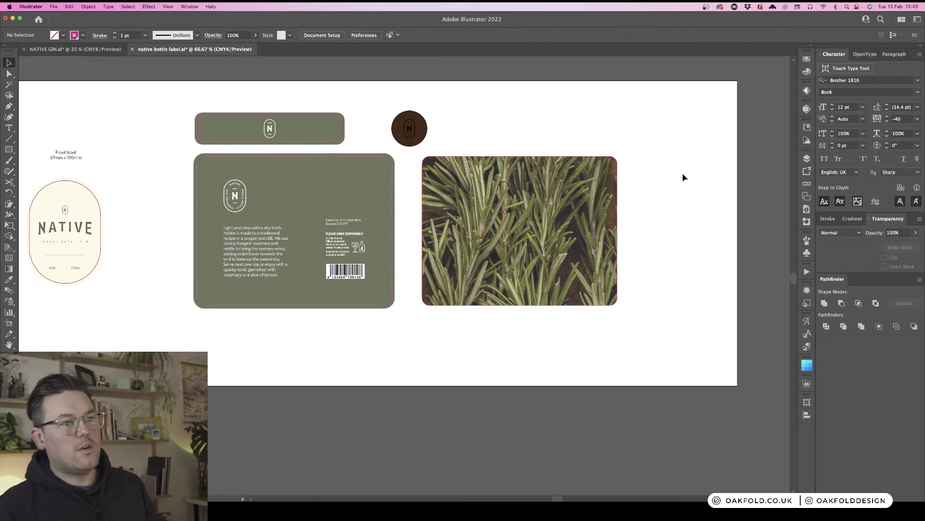
- Apply an Offset Path effect to the rosemary image clip group to extend it into bleed
{"action": "key", "text": "a"}
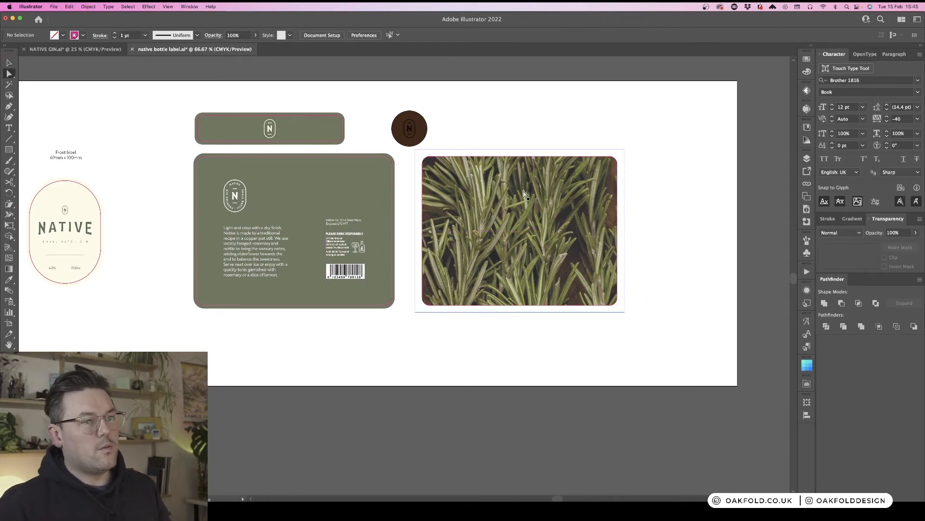
{"action": "key", "text": "v"}
{"action": "left_click", "coordinate": [526, 194]}
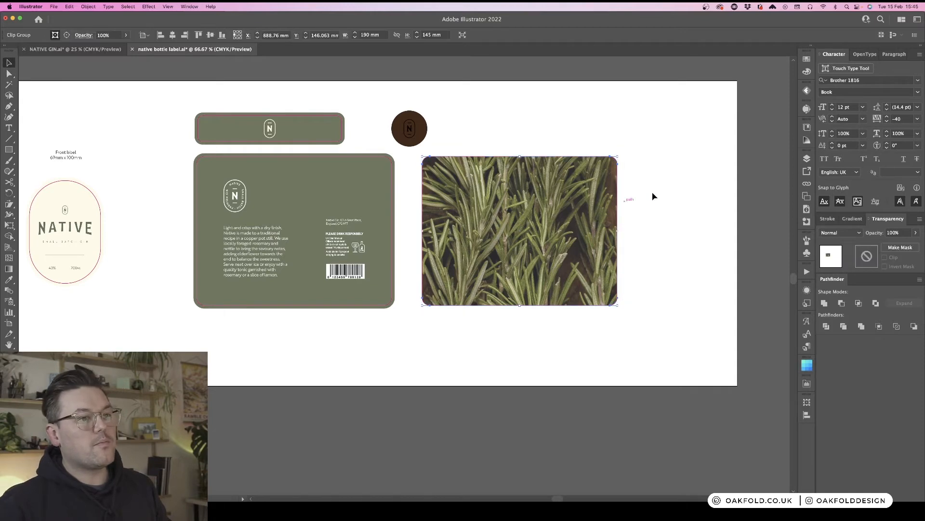
{"action": "double_click", "coordinate": [547, 189]}
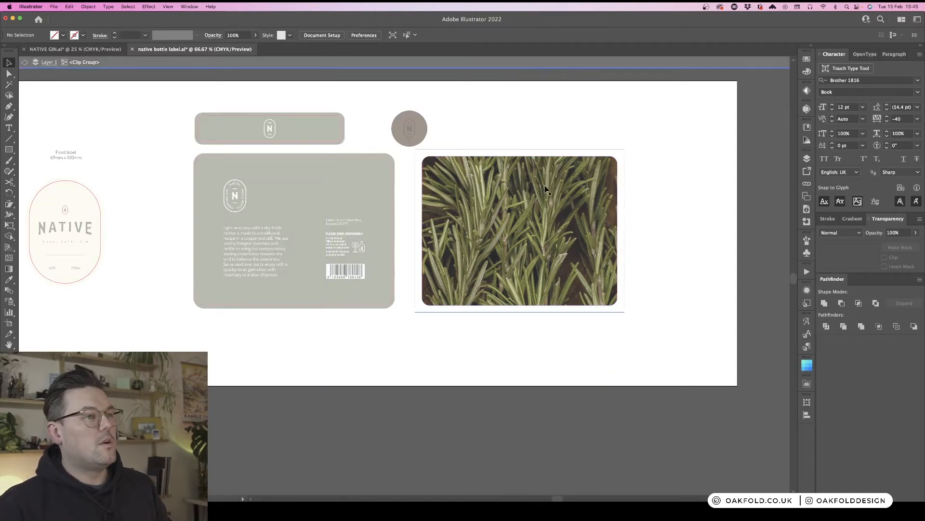
{"action": "double_click", "coordinate": [224, 404]}
{"action": "left_click", "coordinate": [442, 176]}
{"action": "left_click", "coordinate": [167, 6]}
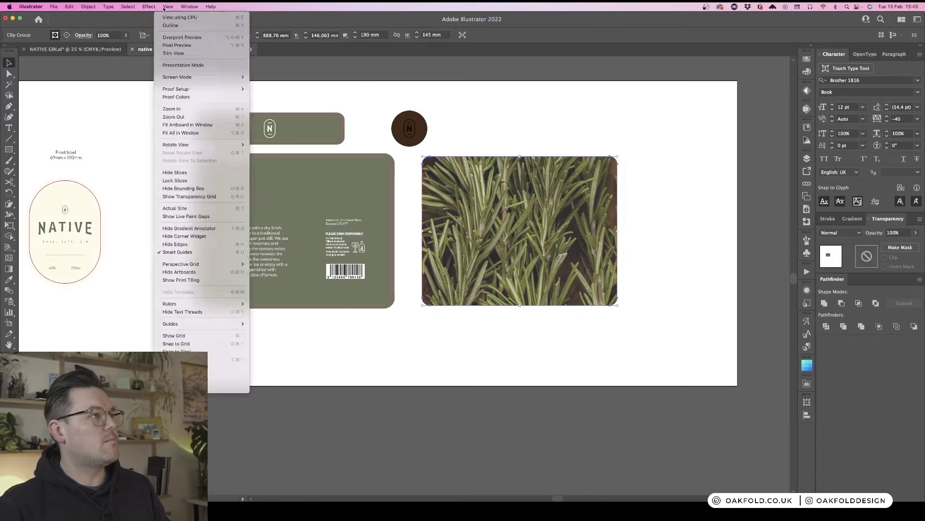
{"action": "mouse_move", "coordinate": [149, 6]}
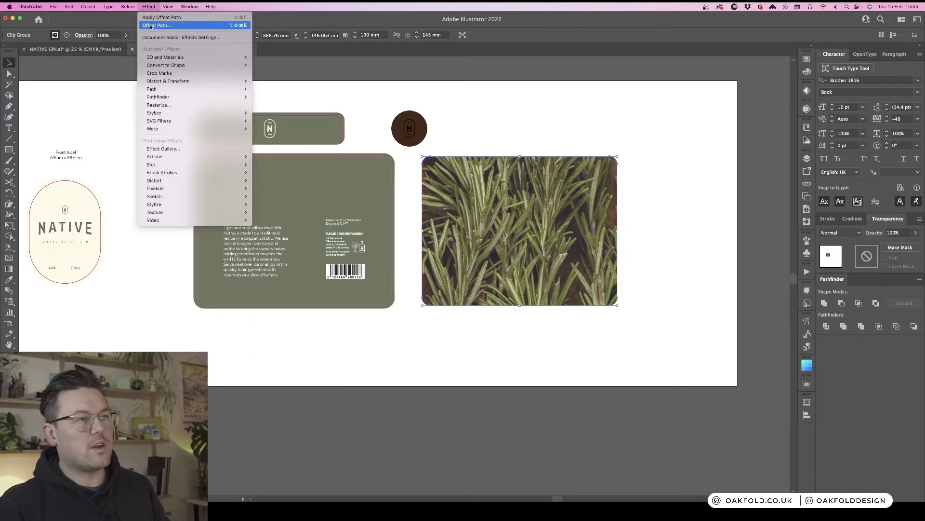
{"action": "left_click", "coordinate": [150, 26]}
{"action": "left_click", "coordinate": [740, 175]}
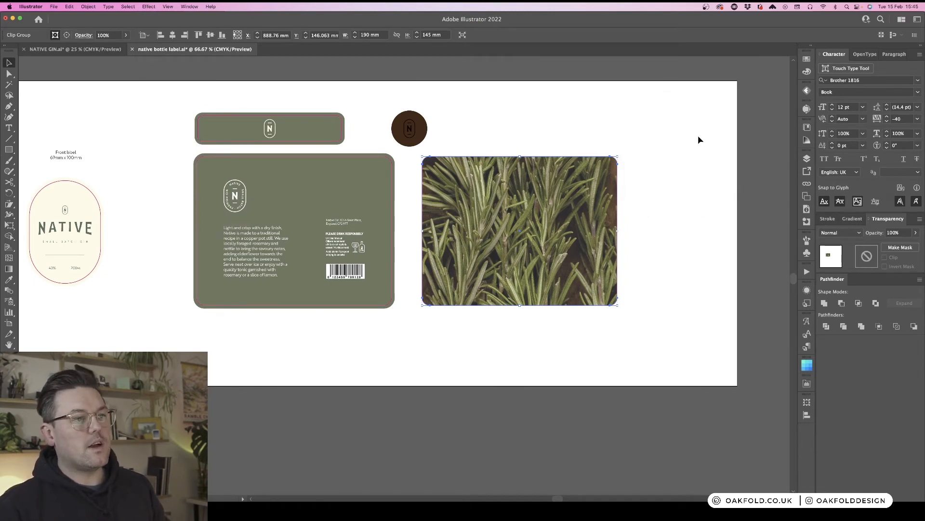
{"action": "left_click", "coordinate": [745, 128]}
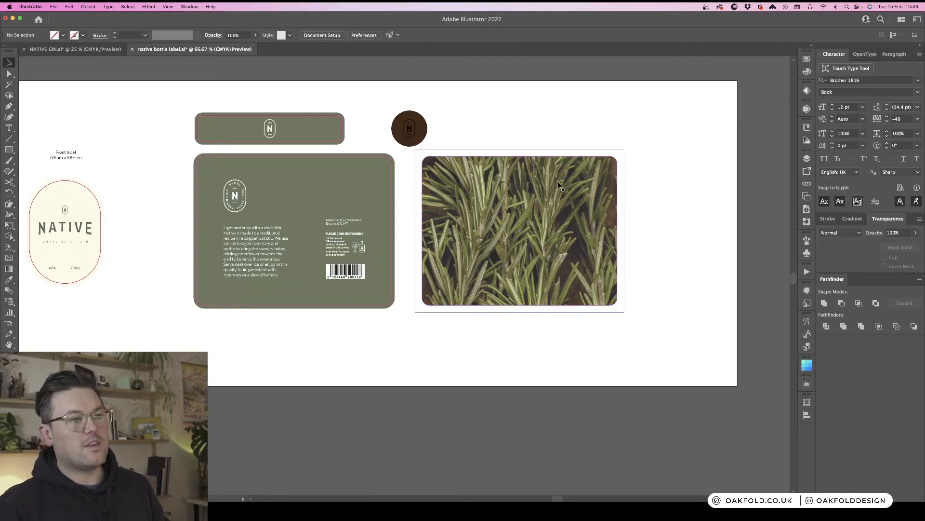
{"action": "left_click", "coordinate": [558, 184]}
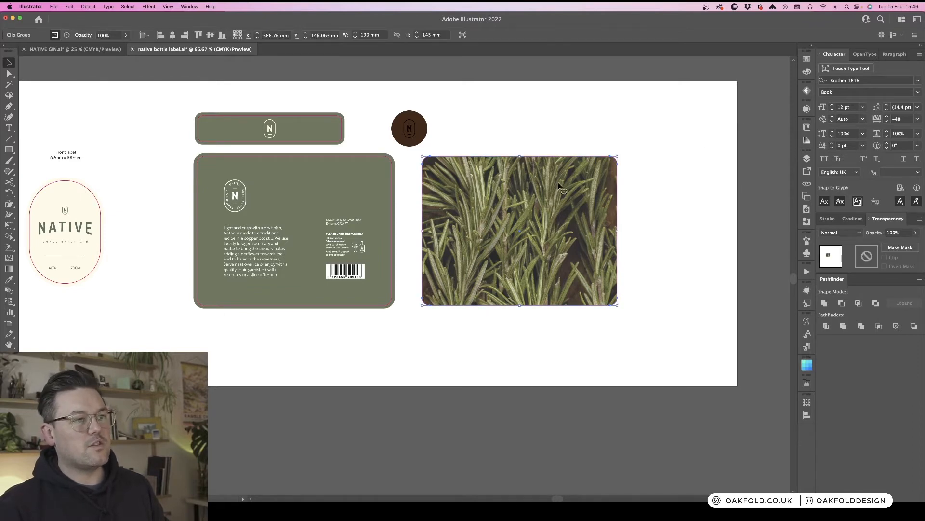
- Enter the rosemary clip group, select its clipping rectangle and give it a light green fill
{"action": "right_click", "coordinate": [552, 231]}
{"action": "left_click", "coordinate": [587, 297]}
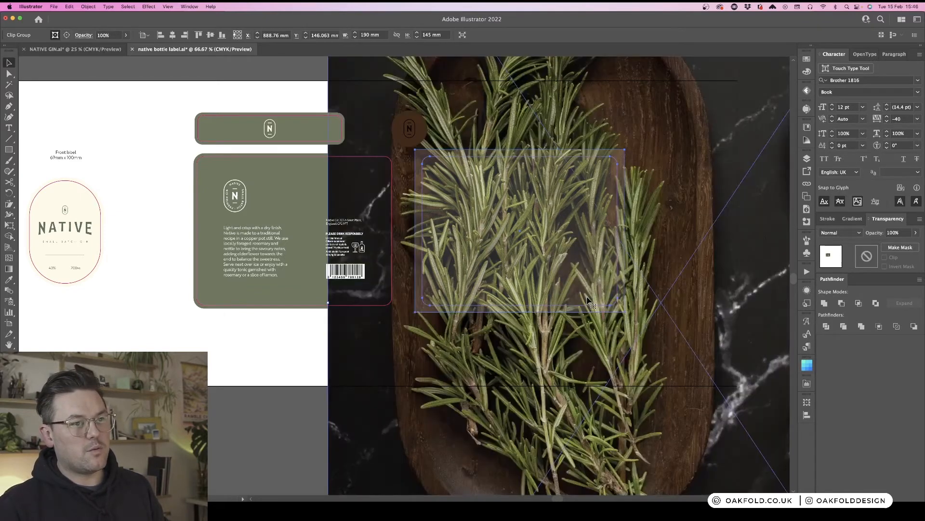
{"action": "left_click", "coordinate": [239, 346]}
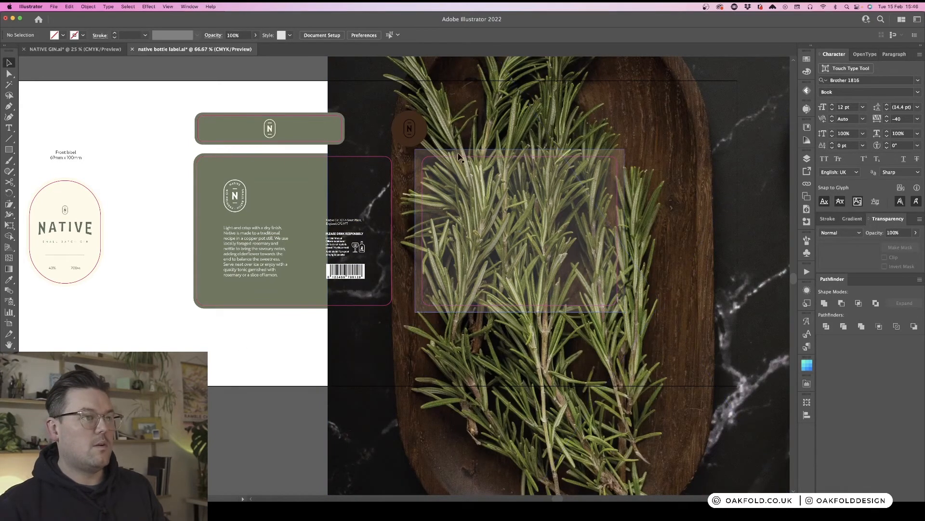
{"action": "left_click", "coordinate": [445, 159]}
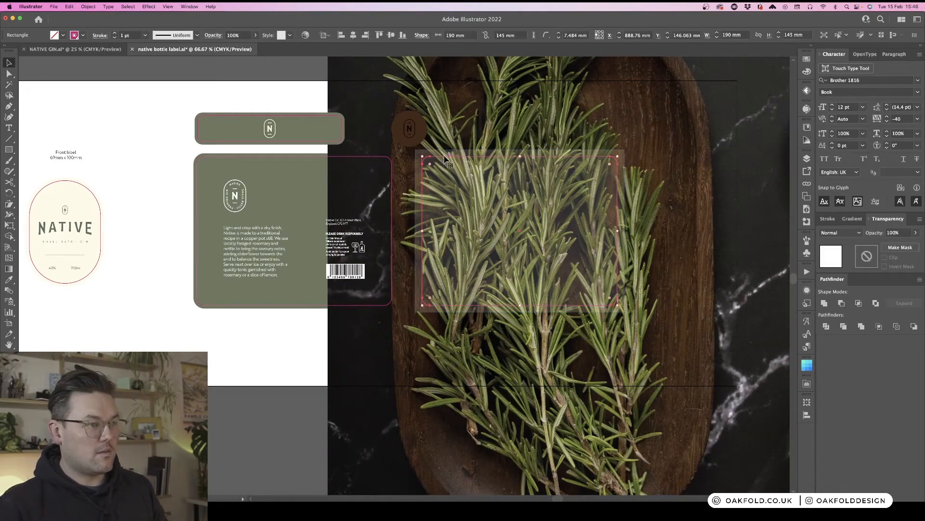
{"action": "left_click", "coordinate": [382, 272]}
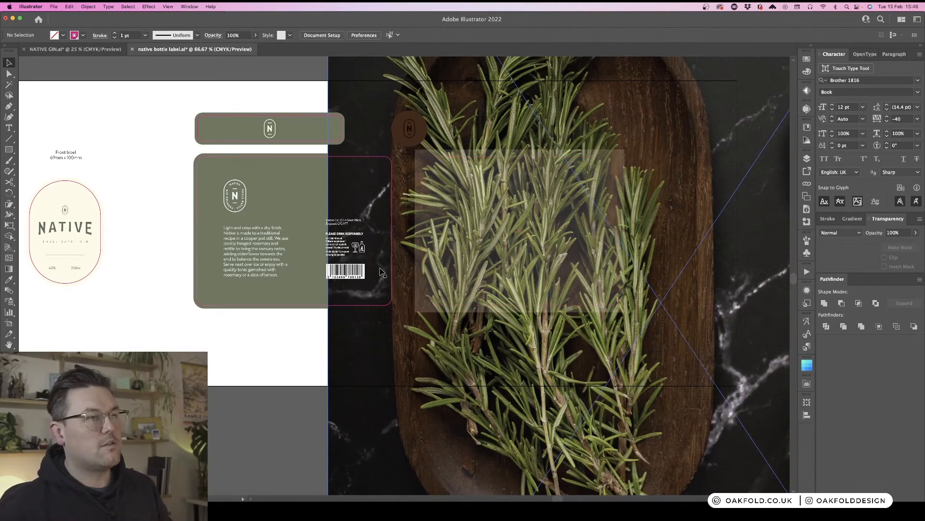
{"action": "left_click", "coordinate": [444, 160]}
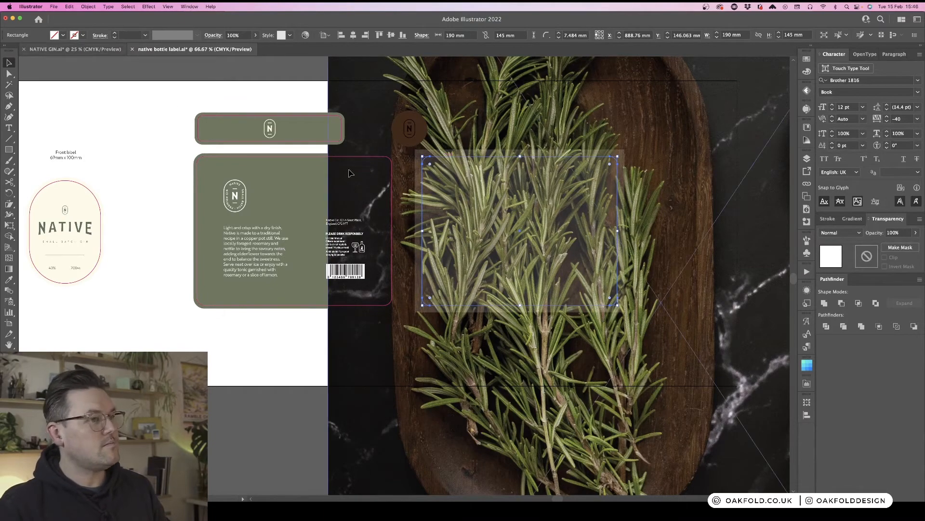
{"action": "scroll", "coordinate": [444, 162], "scroll_direction": "up", "scroll_amount": 1}
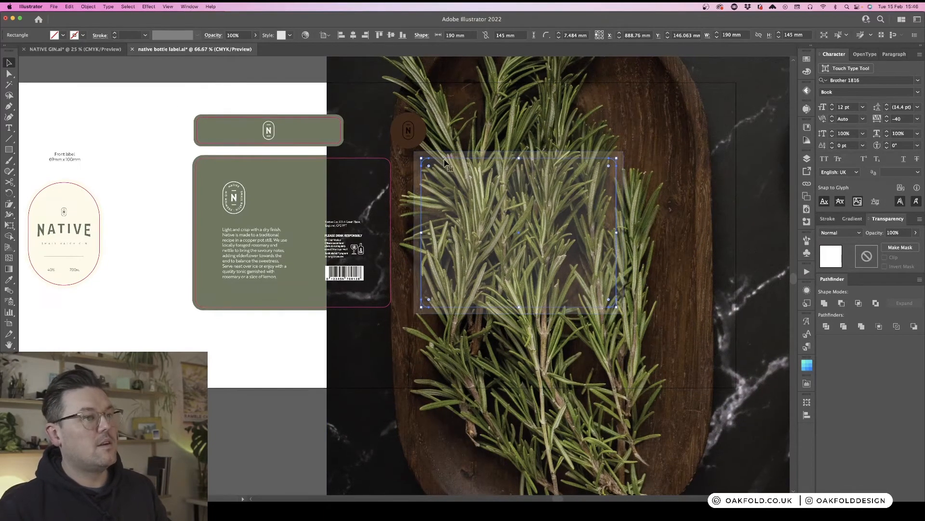
{"action": "left_click", "coordinate": [808, 73]}
{"action": "left_click", "coordinate": [715, 134]}
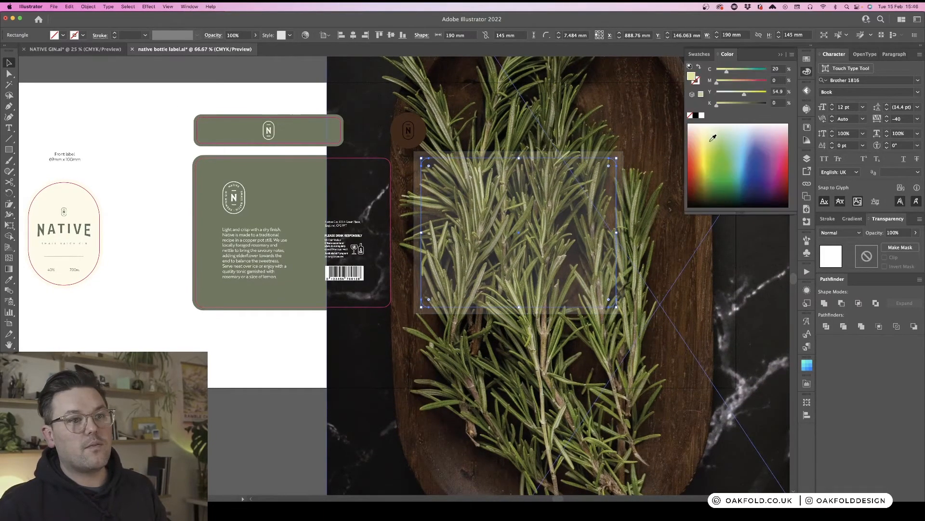
- Reapply Offset Path to the clipping rectangle, expand its appearance to about 196 × 151 mm, and exit the group
{"action": "left_click", "coordinate": [128, 6]}
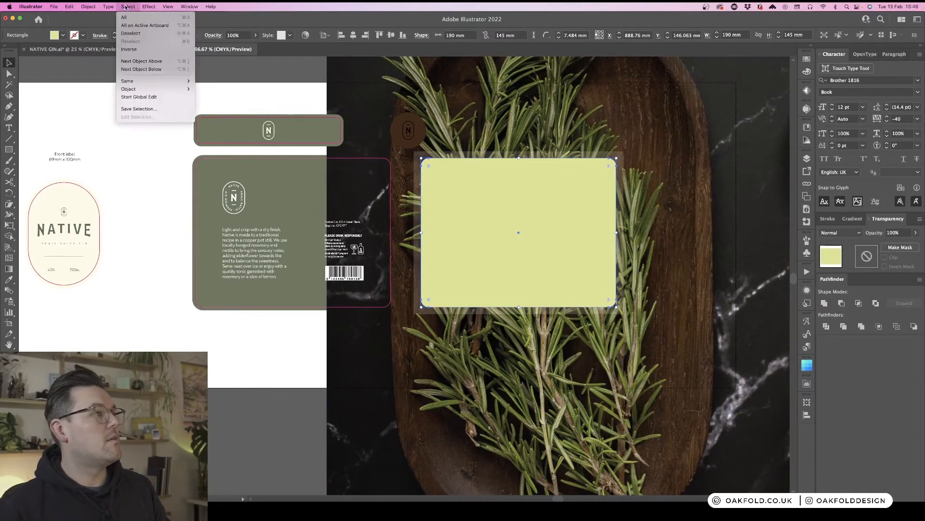
{"action": "mouse_move", "coordinate": [149, 6]}
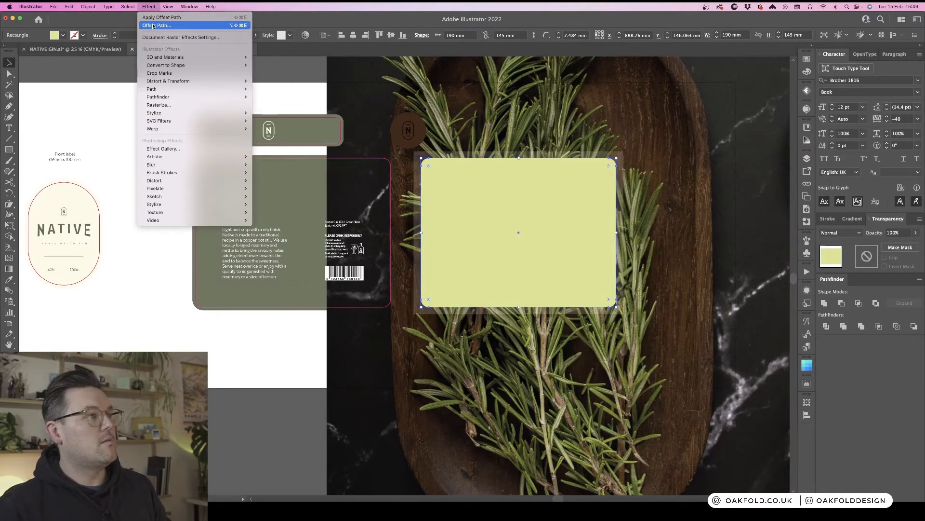
{"action": "left_click", "coordinate": [153, 17]}
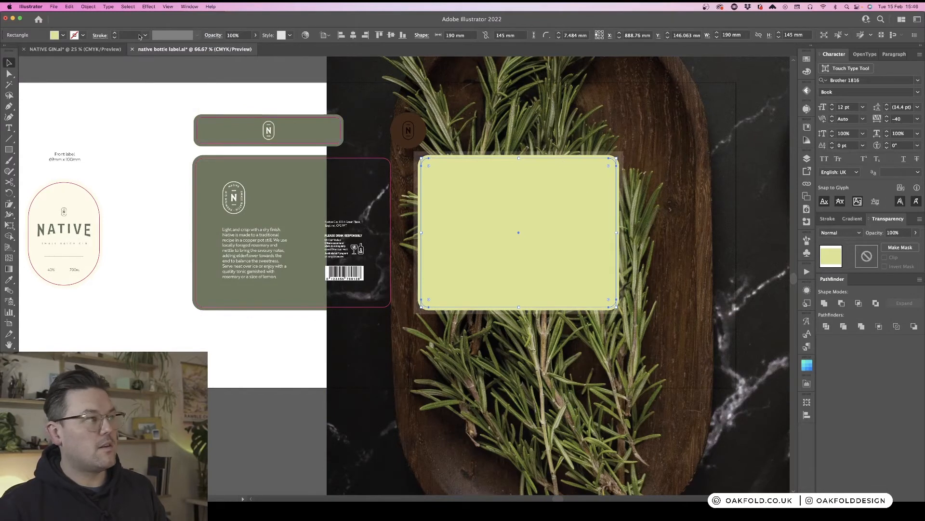
{"action": "left_click", "coordinate": [84, 7]}
{"action": "left_click", "coordinate": [118, 105]}
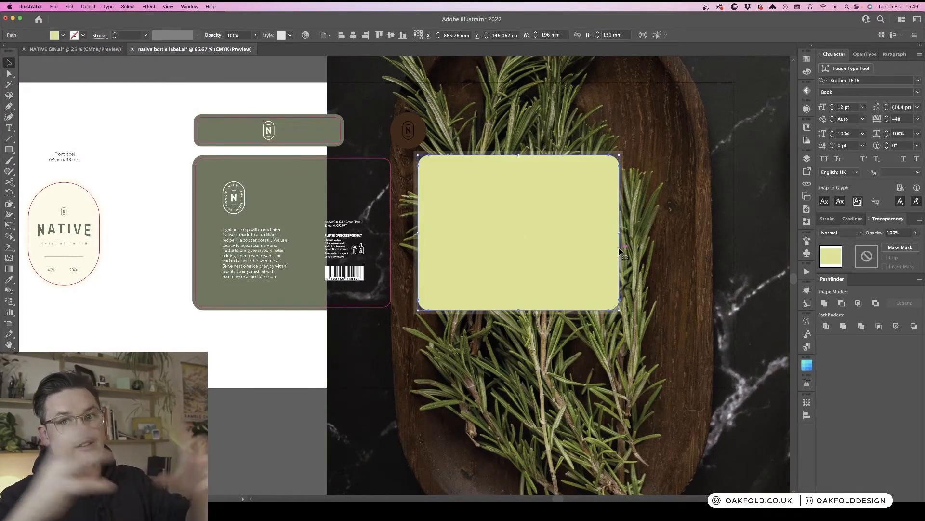
{"action": "left_click", "coordinate": [625, 155], "text": "shift"}
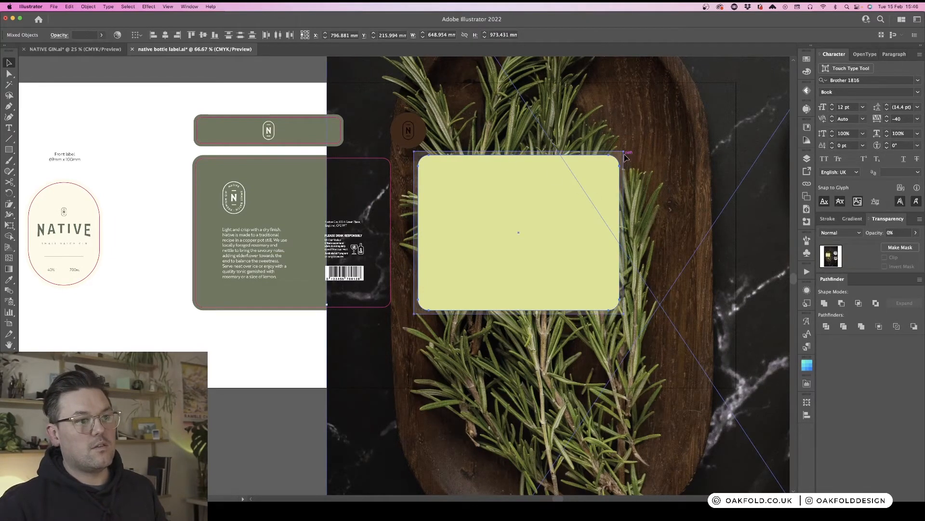
{"action": "right_click", "coordinate": [626, 155]}
{"action": "left_click", "coordinate": [650, 225]}
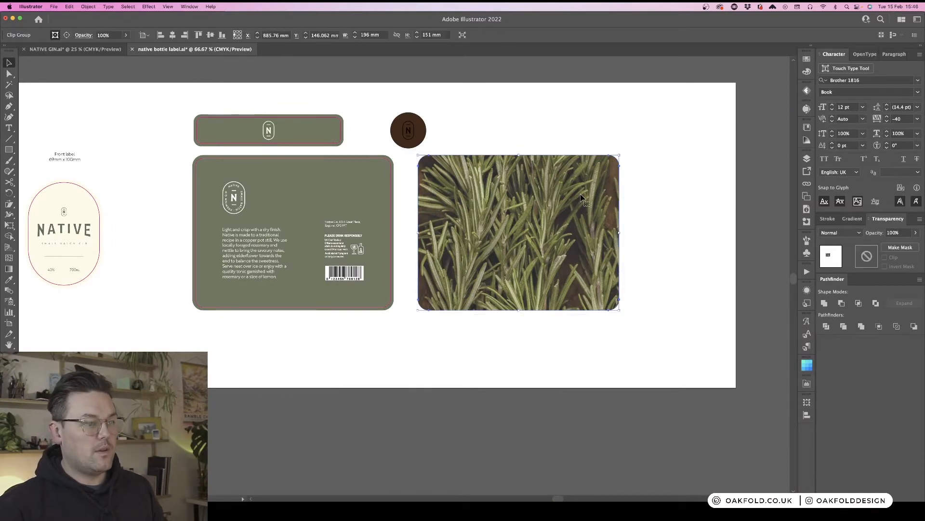
- Inspect the rosemary panel's die line against its artwork
{"action": "left_click", "coordinate": [392, 177]}
{"action": "left_click_drag", "start_coordinate": [422, 173], "coordinate": [517, 174]}
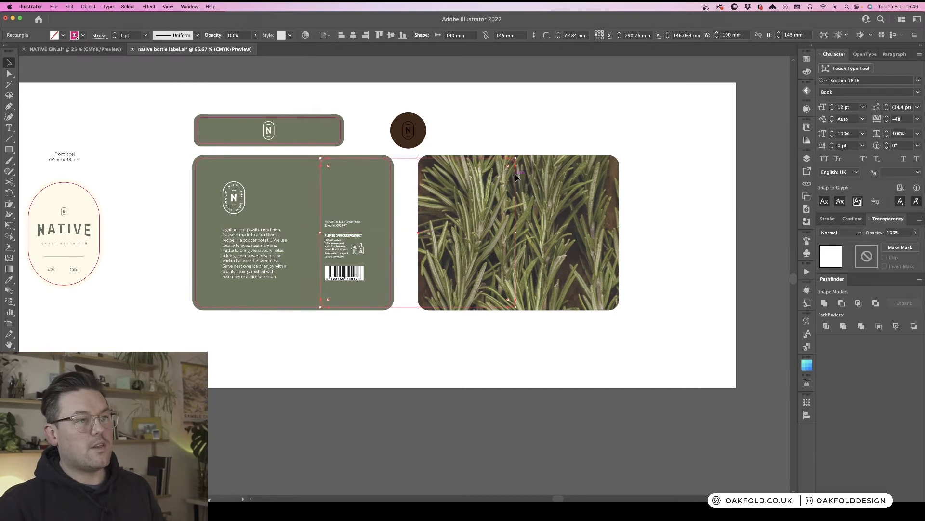
{"action": "left_click", "coordinate": [556, 178], "text": "shift"}
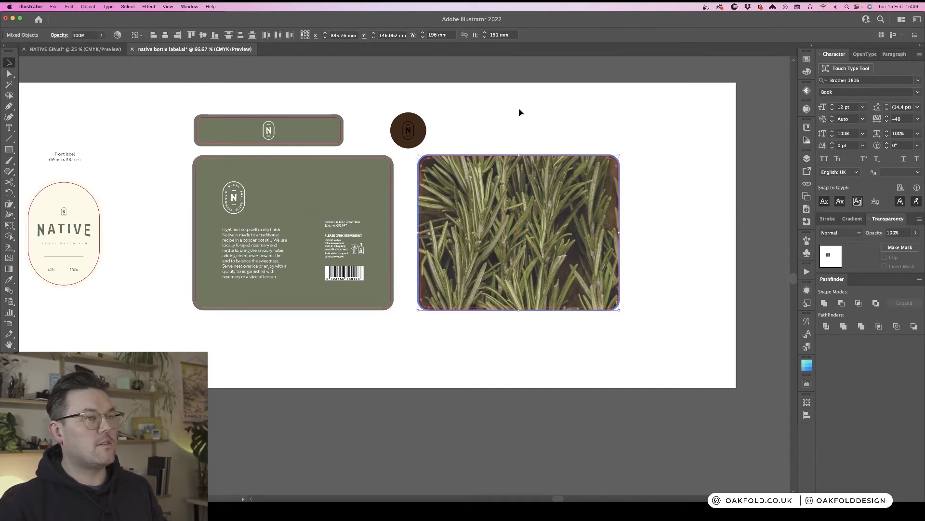
{"action": "left_click", "coordinate": [657, 120]}
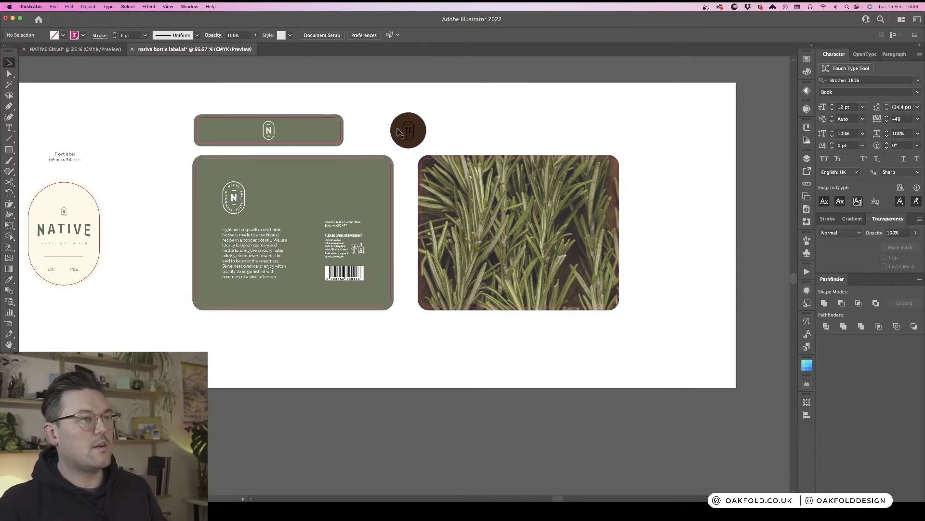
- Duplicate the brown bottle closure to its right and reset the copy to a white fill with black stroke
{"action": "left_click_drag", "start_coordinate": [404, 123], "coordinate": [455, 136]}
{"action": "left_click", "coordinate": [506, 125]}
{"action": "left_click", "coordinate": [465, 131]}
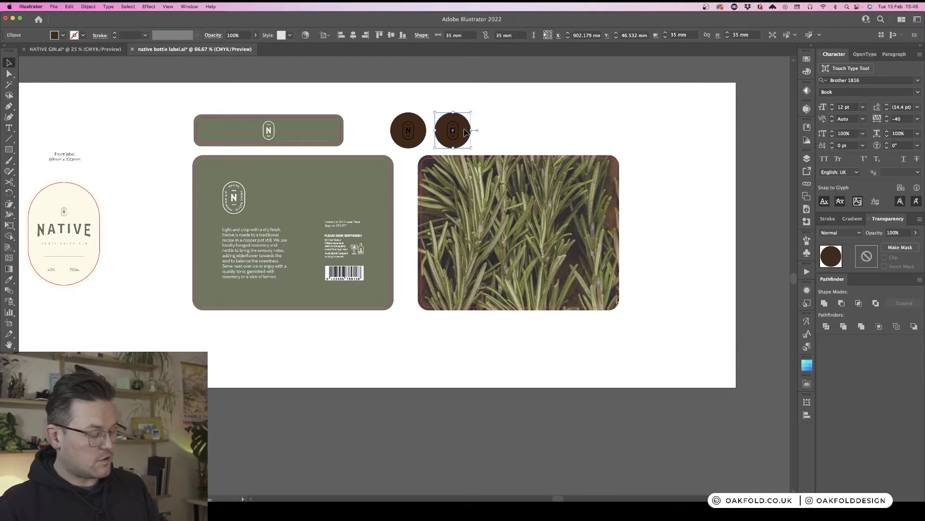
{"action": "key", "text": "d"}
{"action": "left_click", "coordinate": [506, 129]}
{"action": "left_click", "coordinate": [458, 133]}
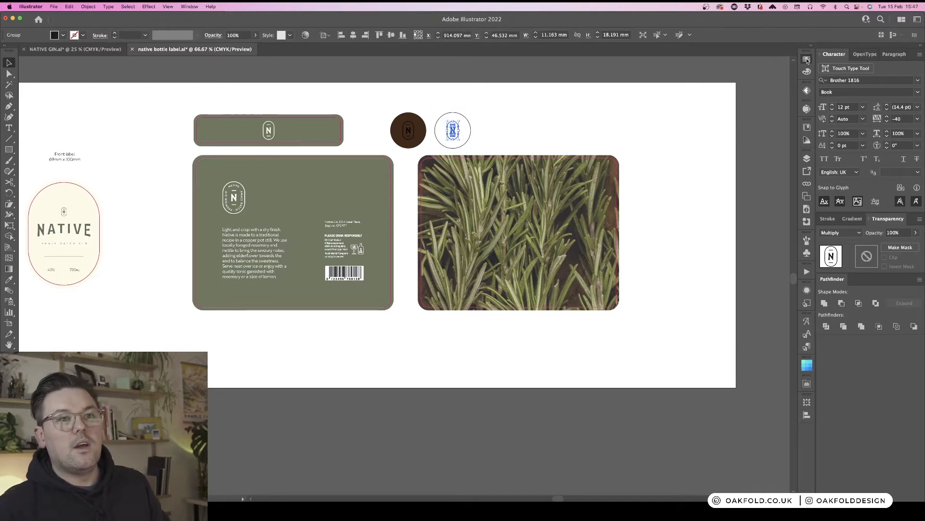
- Create a spot colour swatch named Laser etch (C=100 M=0 Y=100 K=0) and apply it to the copy's logo
{"action": "left_click", "coordinate": [807, 59]}
{"action": "left_click", "coordinate": [713, 138]}
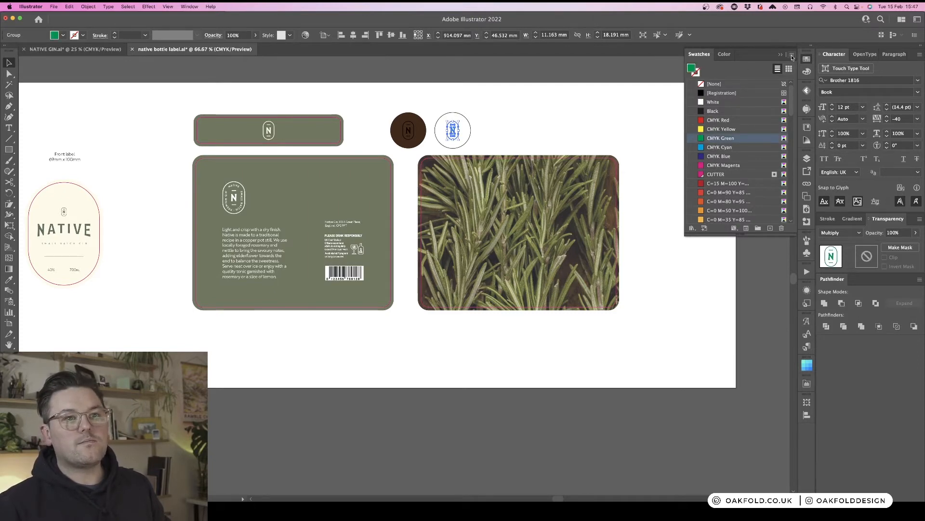
{"action": "left_click", "coordinate": [792, 57]}
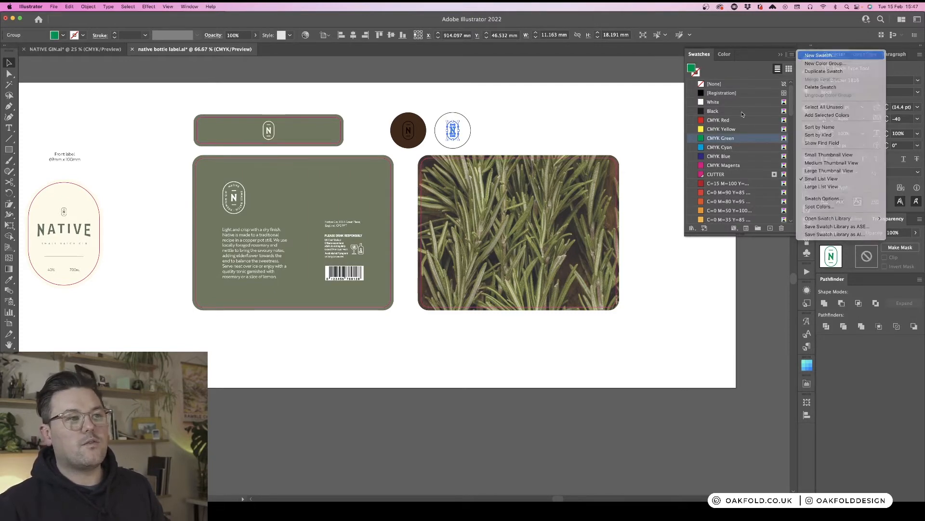
{"action": "left_click", "coordinate": [815, 60]}
{"action": "left_click", "coordinate": [482, 205]}
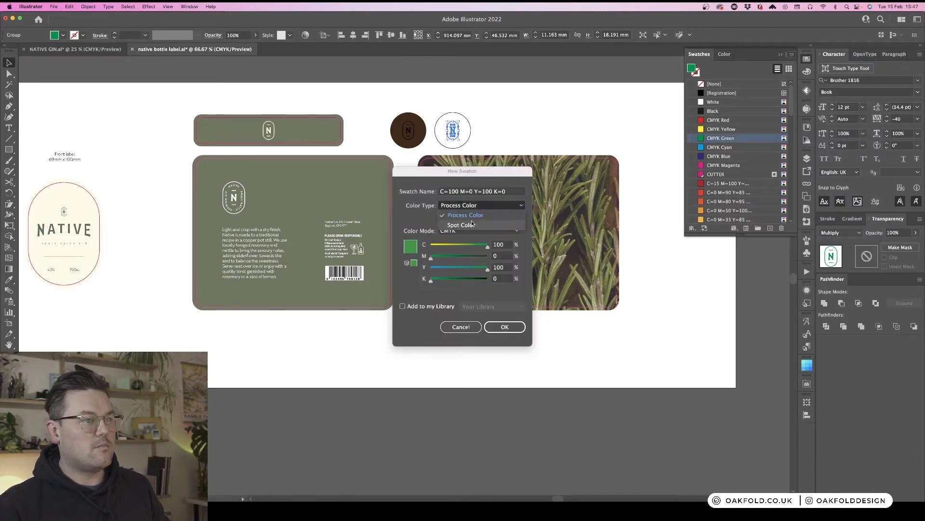
{"action": "left_click", "coordinate": [477, 214]}
{"action": "triple_click", "coordinate": [477, 192]}
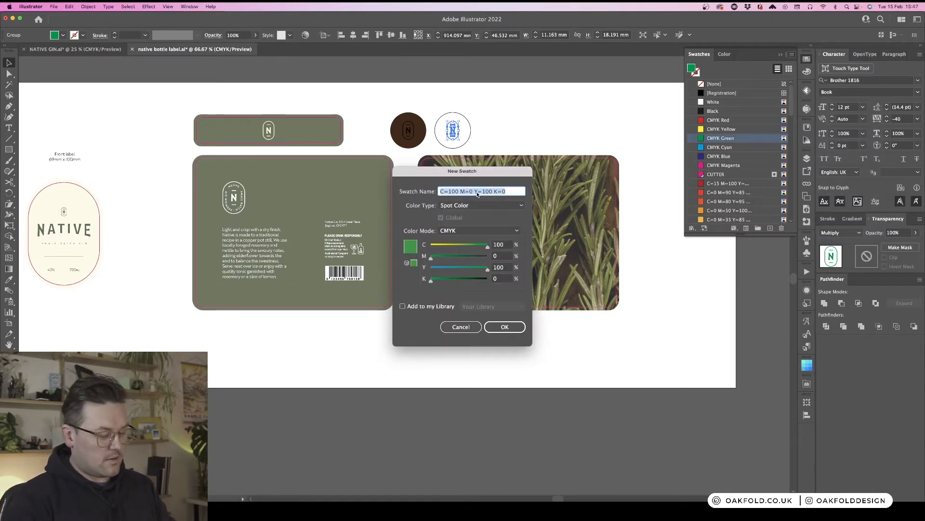
{"action": "type", "text": "Laser etch"}
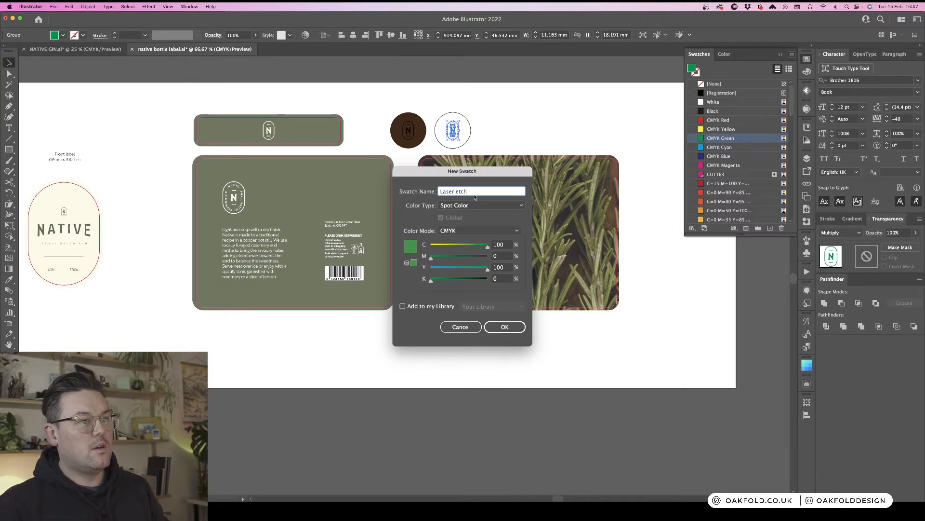
{"action": "left_click", "coordinate": [505, 328]}
{"action": "left_click", "coordinate": [503, 134]}
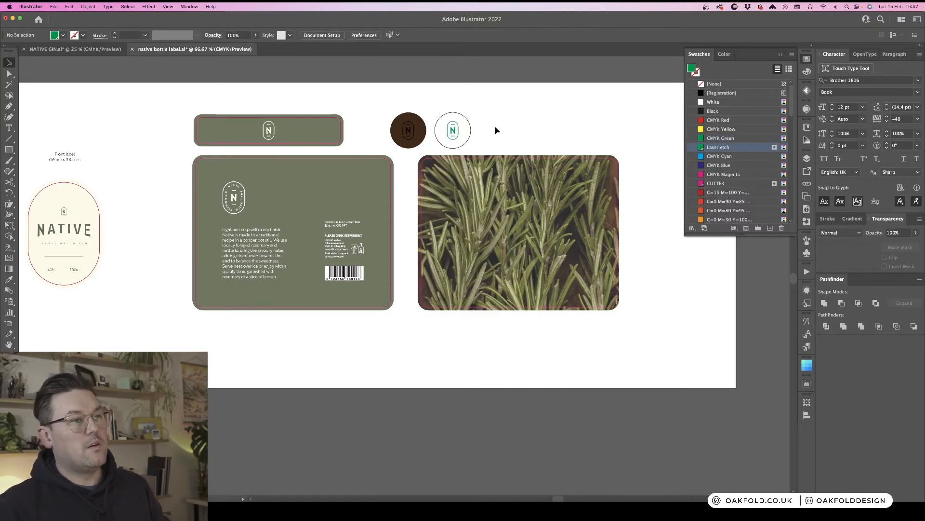
{"action": "key", "text": "t"}
{"action": "left_click_drag", "start_coordinate": [450, 100], "coordinate": [516, 125]}
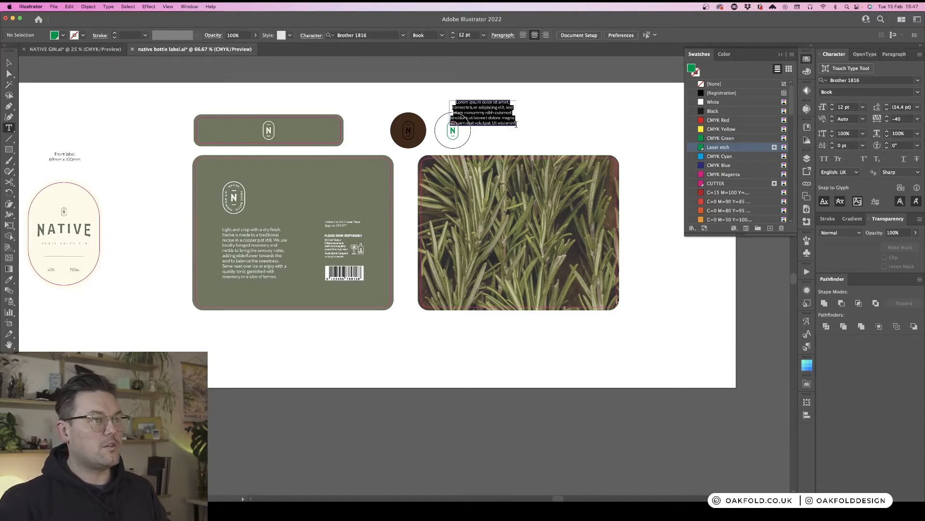
{"action": "key", "text": "Escape"}
{"action": "key", "text": "BackSpace"}
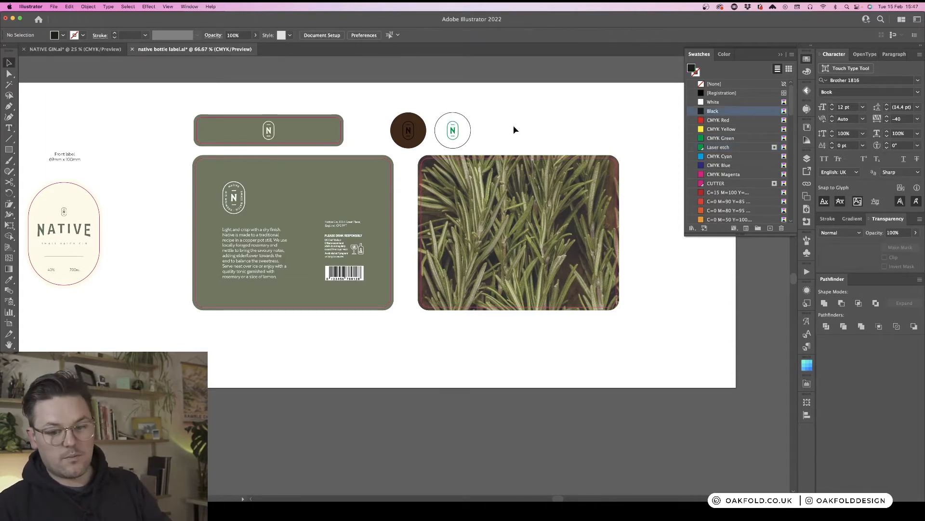
- Add a Bottle Closure caption above the white closure copy
{"action": "key", "text": "t"}
{"action": "left_click", "coordinate": [450, 100]}
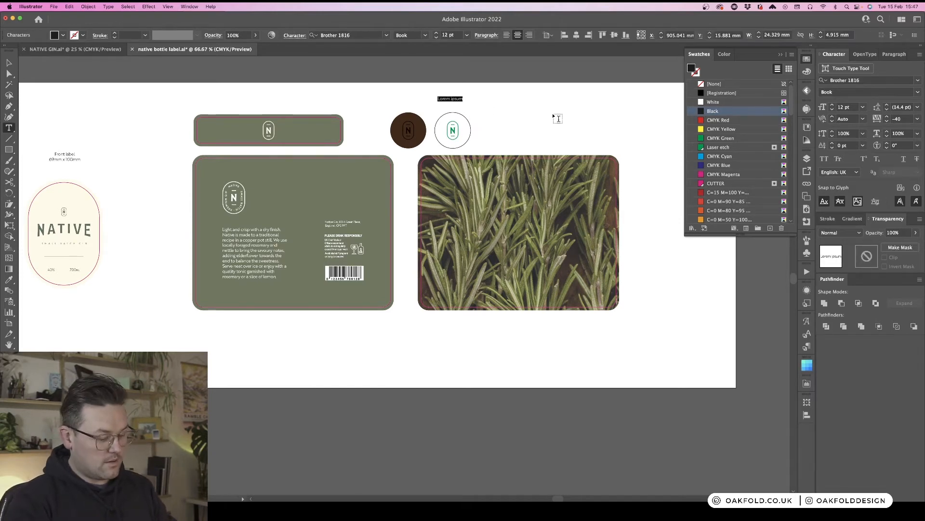
{"action": "type", "text": "Bottle"}
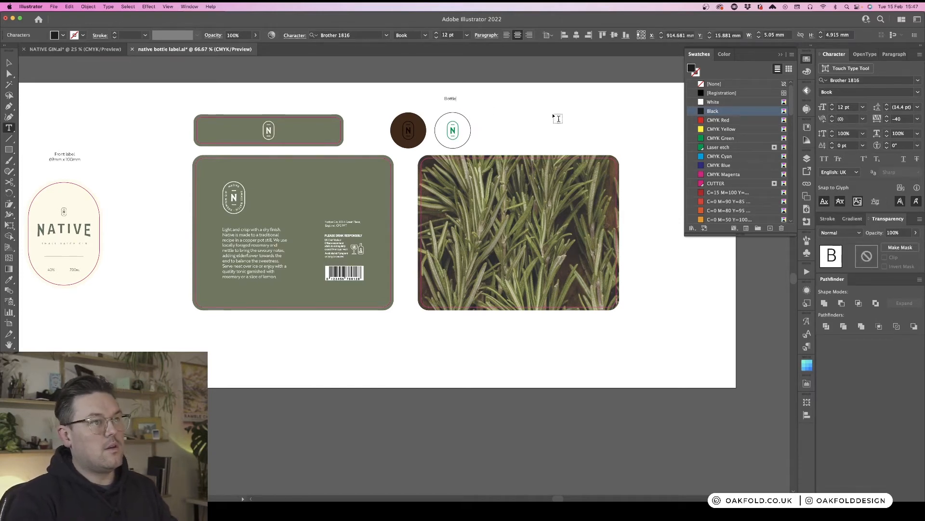
{"action": "type", "text": " Closure"}
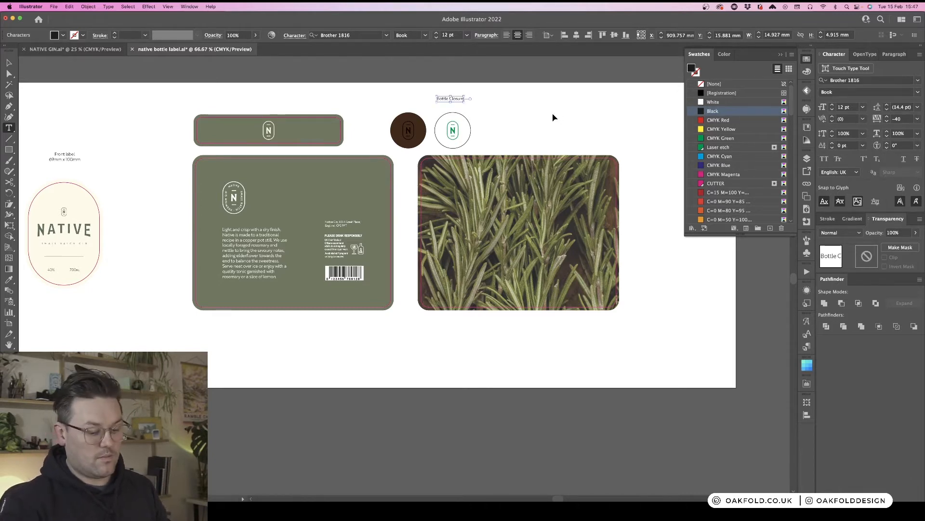
- Duplicate the Bottle Closure caption above the brown closure
{"action": "key", "text": "super+equal"}
{"action": "key", "text": "super+equal"}
{"action": "scroll", "coordinate": [558, 119], "scroll_direction": "up", "scroll_amount": 5}
{"action": "scroll", "coordinate": [557, 119], "scroll_direction": "up", "scroll_amount": 5}
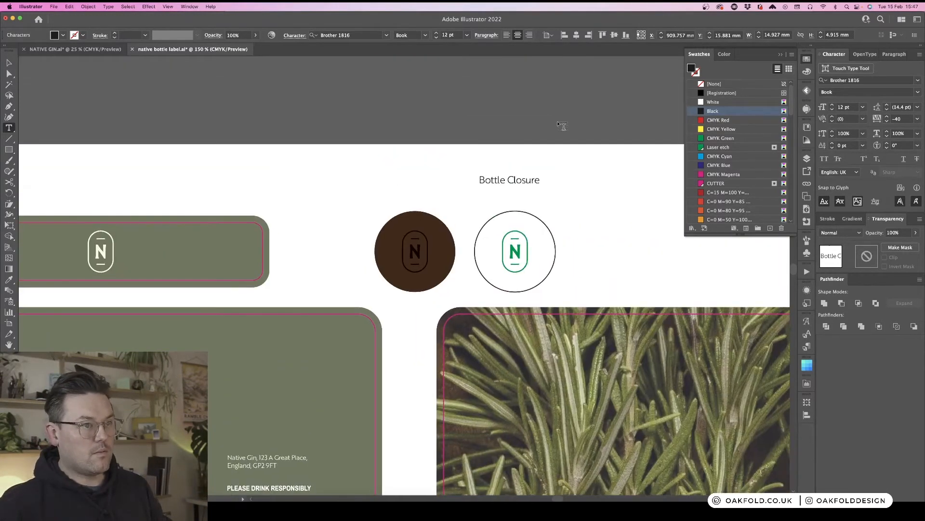
{"action": "key", "text": "Escape"}
{"action": "left_click_drag", "start_coordinate": [526, 180], "coordinate": [428, 198]}
- Add a second line reading Visual to the brown closure's caption
{"action": "key", "text": "t"}
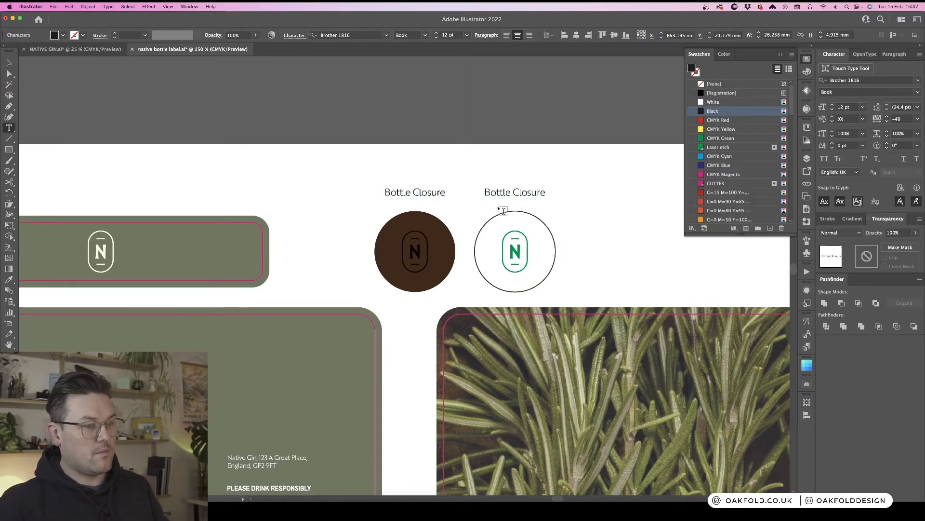
{"action": "type", "text": "is"}
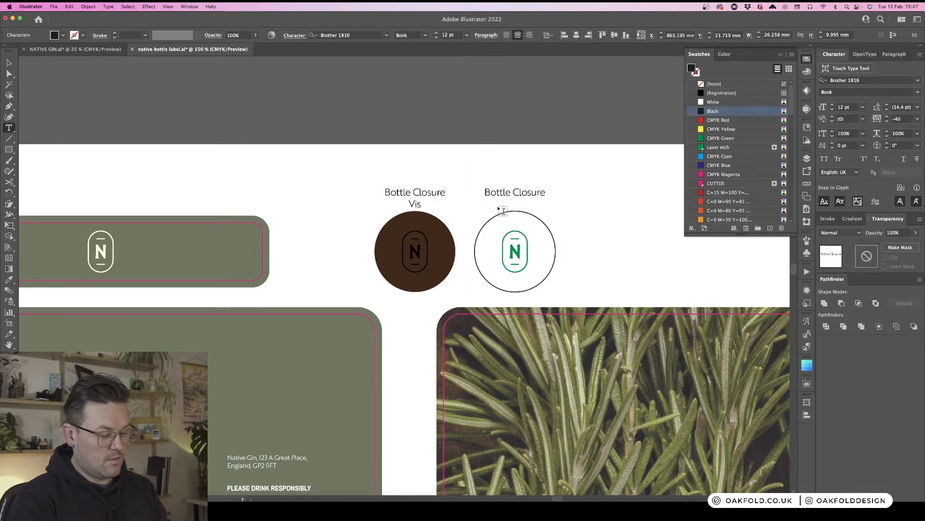
{"action": "type", "text": "ual"}
{"action": "key", "text": "Escape"}
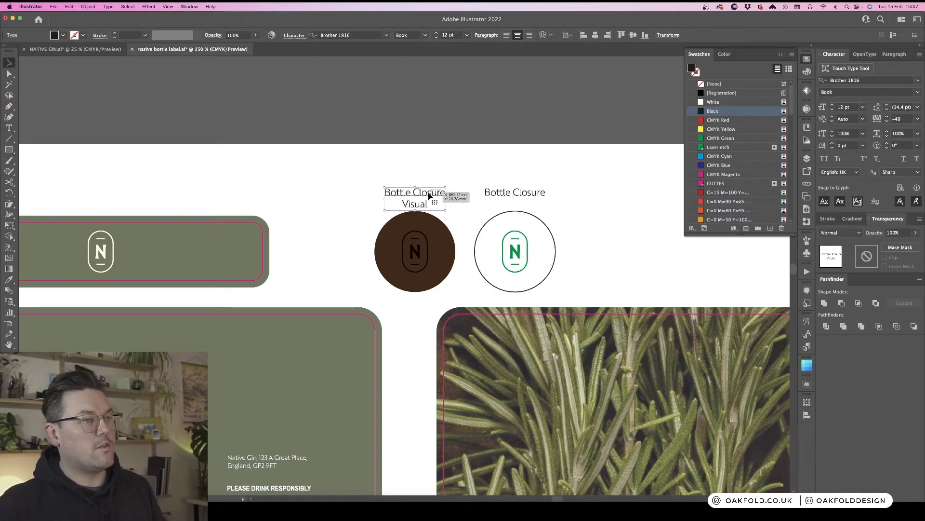
- Raise both closure captions and add a second line reading Etch to the white closure's caption
{"action": "left_click_drag", "start_coordinate": [428, 192], "coordinate": [426, 181]}
{"action": "left_click_drag", "start_coordinate": [527, 192], "coordinate": [527, 181]}
{"action": "key", "text": "t"}
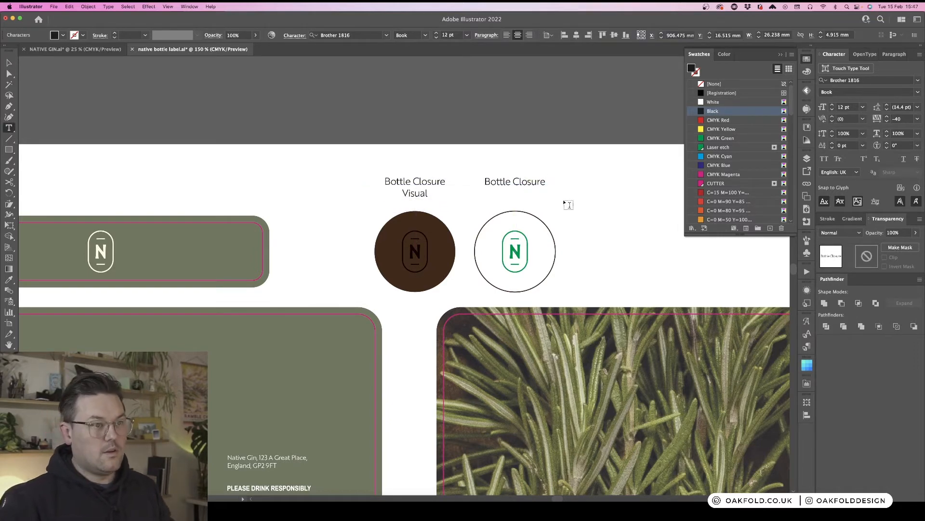
{"action": "key", "text": "Return"}
{"action": "type", "text": "Etching"}
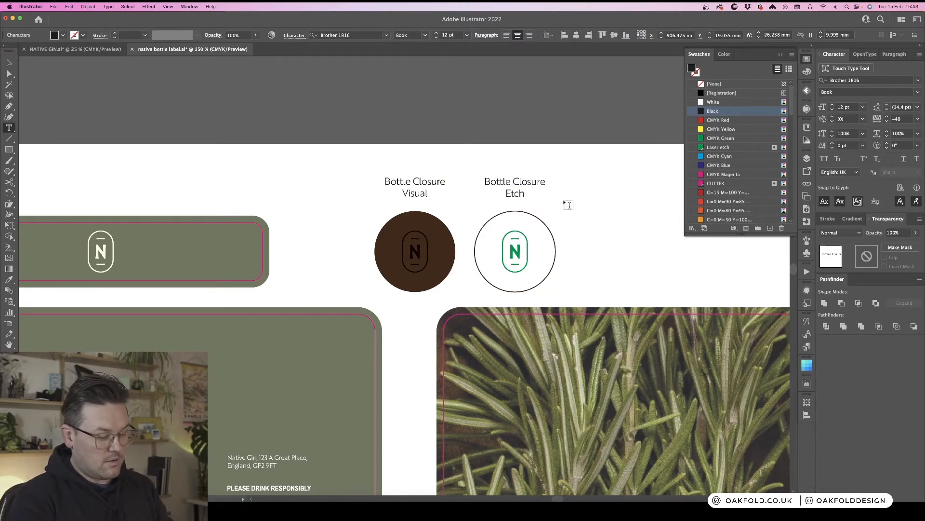
- Shift the whole label layout left on the artboard and move the two bottle closures to the right of the back label
{"action": "key", "text": "Escape"}
{"action": "left_click", "coordinate": [593, 194]}
{"action": "key", "text": "super+minus"}
{"action": "key", "text": "super+minus"}
{"action": "key", "text": "super+minus"}
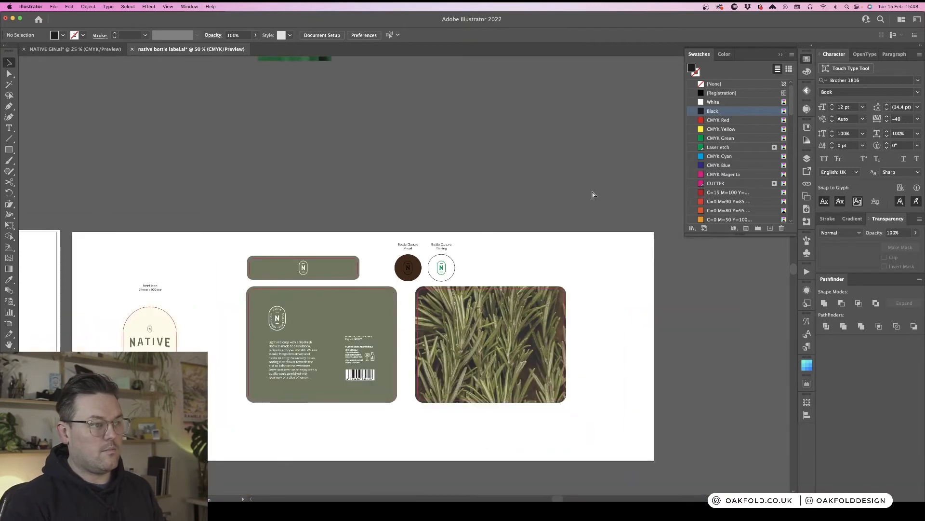
{"action": "key", "text": "super+minus"}
{"action": "scroll", "coordinate": [487, 261], "scroll_direction": "down", "scroll_amount": 1}
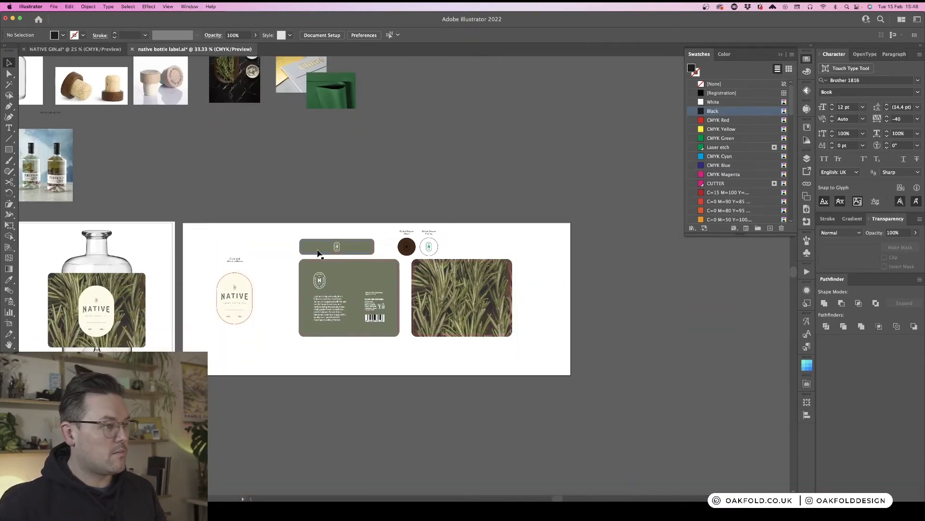
{"action": "left_click_drag", "start_coordinate": [549, 359], "coordinate": [550, 359]}
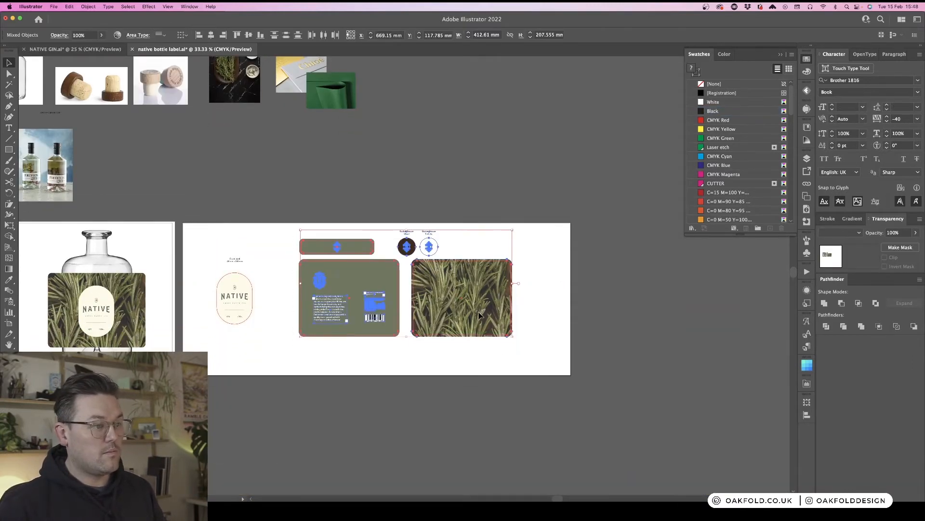
{"action": "left_click_drag", "start_coordinate": [479, 312], "coordinate": [456, 313]}
{"action": "left_click", "coordinate": [372, 221]}
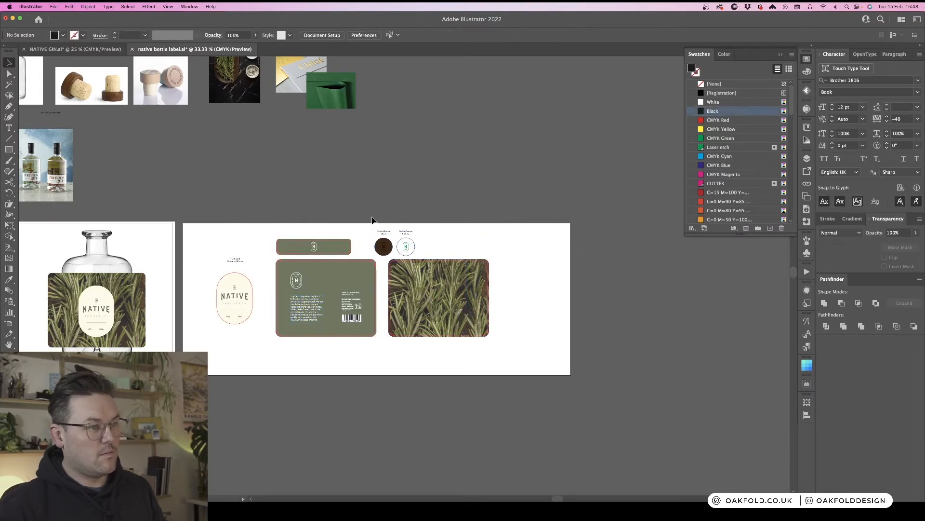
{"action": "left_click_drag", "start_coordinate": [427, 254], "coordinate": [523, 299]}
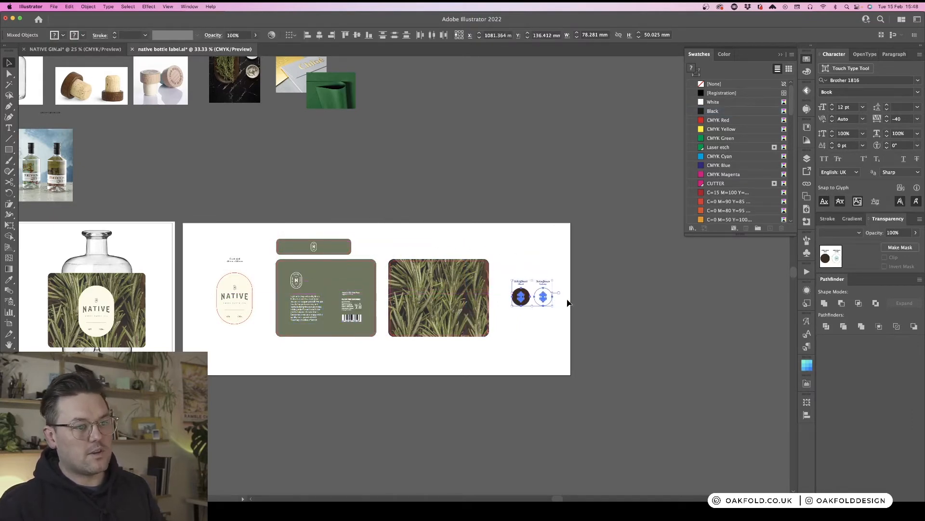
{"action": "left_click", "coordinate": [499, 226]}
- Lower the front and back labels on the artboard while keeping the neck label at its original height
{"action": "left_click_drag", "start_coordinate": [276, 235], "coordinate": [341, 247]}
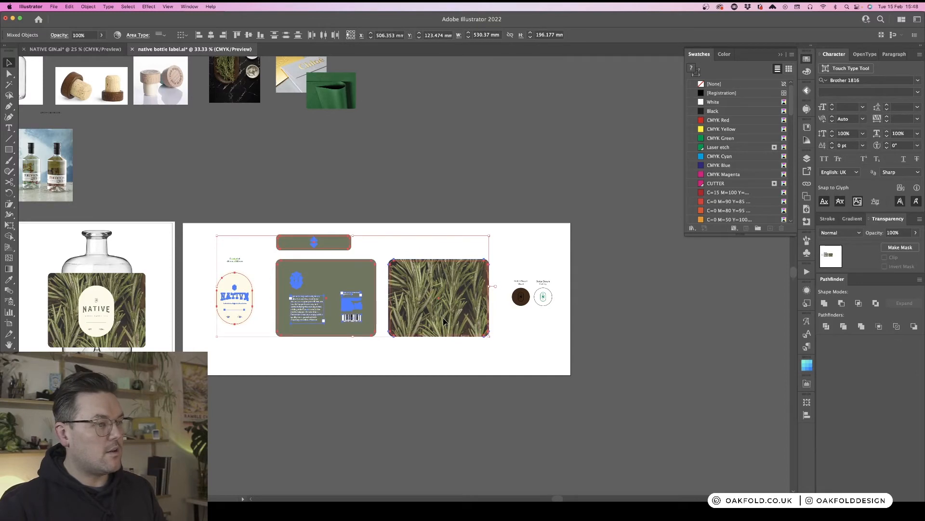
{"action": "left_click_drag", "start_coordinate": [444, 317], "coordinate": [444, 332]}
{"action": "left_click", "coordinate": [304, 239]}
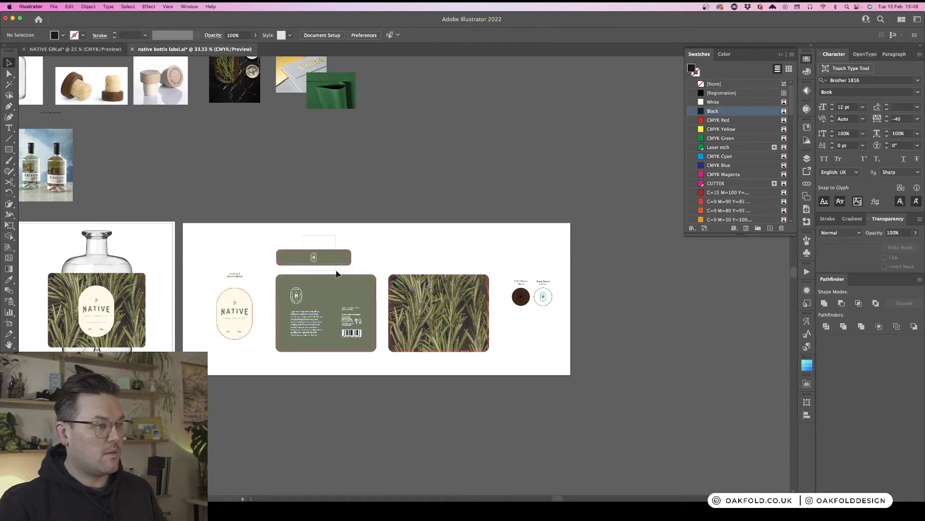
{"action": "left_click_drag", "start_coordinate": [335, 262], "coordinate": [334, 250]}
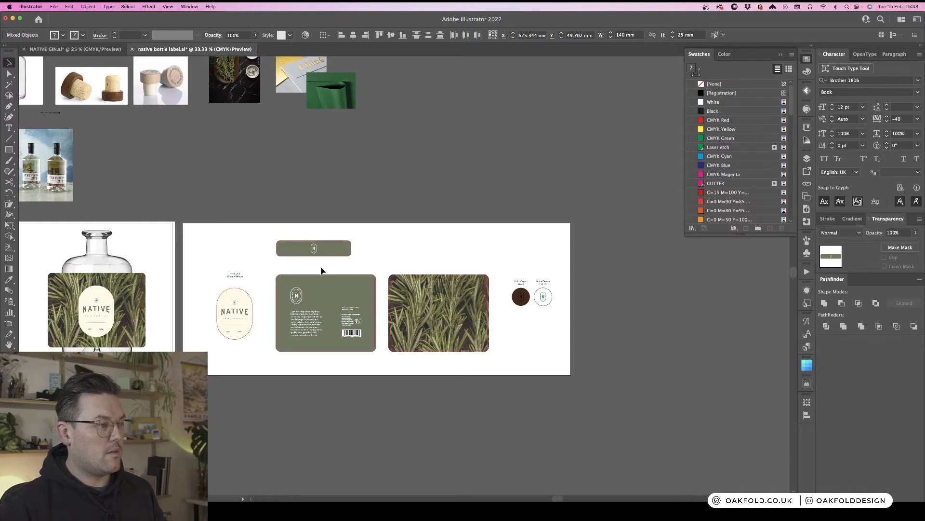
{"action": "left_click", "coordinate": [321, 267]}
- Duplicate the front label's caption and place the copy above the back label as its Backlabel caption
{"action": "left_click_drag", "start_coordinate": [235, 275], "coordinate": [383, 267]}
{"action": "key", "text": "t"}
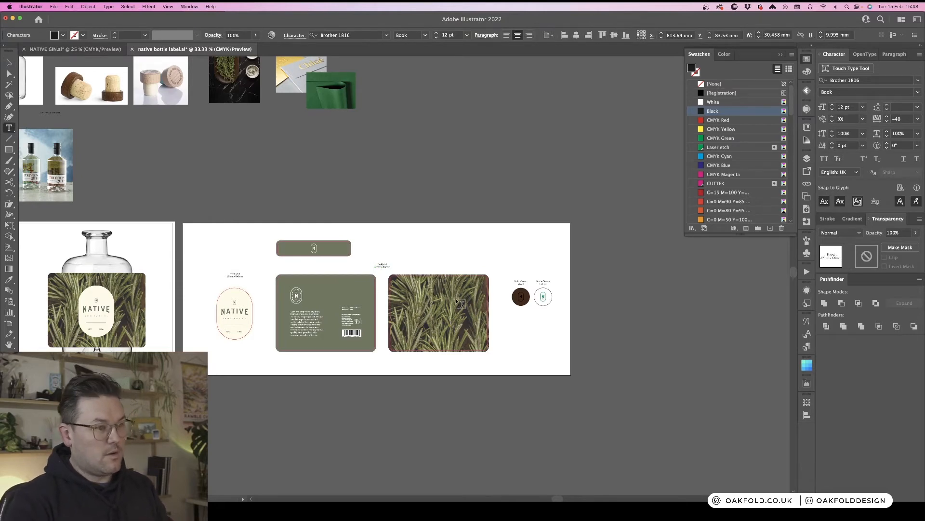
{"action": "key", "text": "super+="}
{"action": "key", "text": "super+="}
{"action": "key", "text": "Escape"}
{"action": "left_click", "coordinate": [438, 251]}
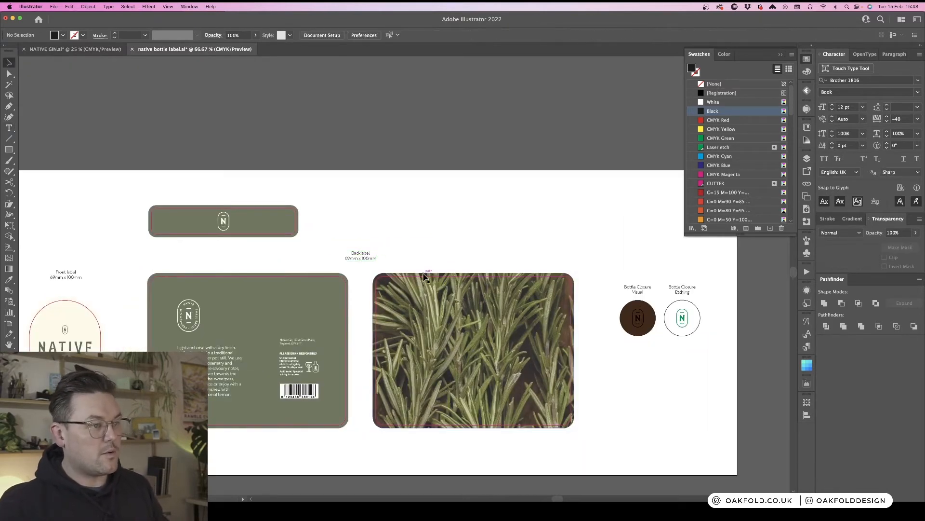
- Change the back label caption's size line to read 190mm x 145mm, matching the back label rectangle
{"action": "left_click", "coordinate": [424, 275]}
{"action": "scroll", "coordinate": [448, 231], "scroll_direction": "right", "scroll_amount": 1}
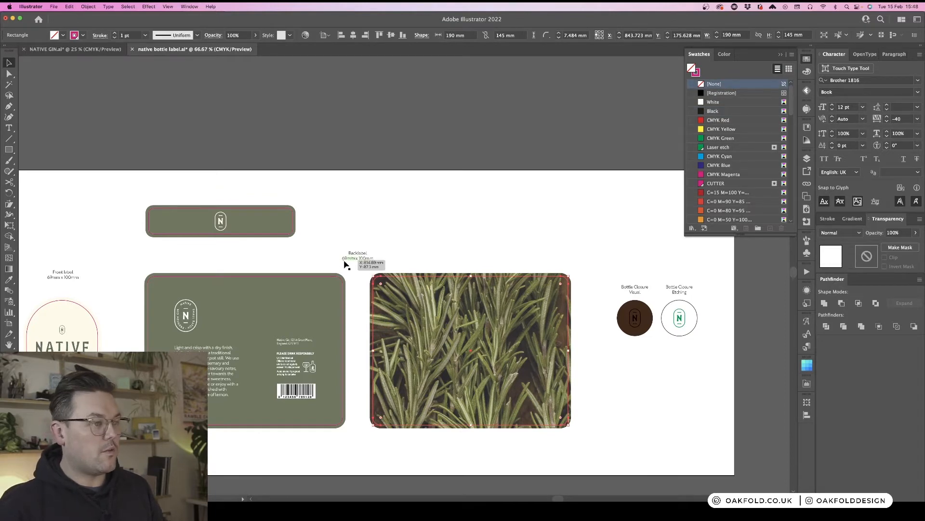
{"action": "key", "text": "t"}
{"action": "left_click_drag", "start_coordinate": [346, 259], "coordinate": [339, 259]}
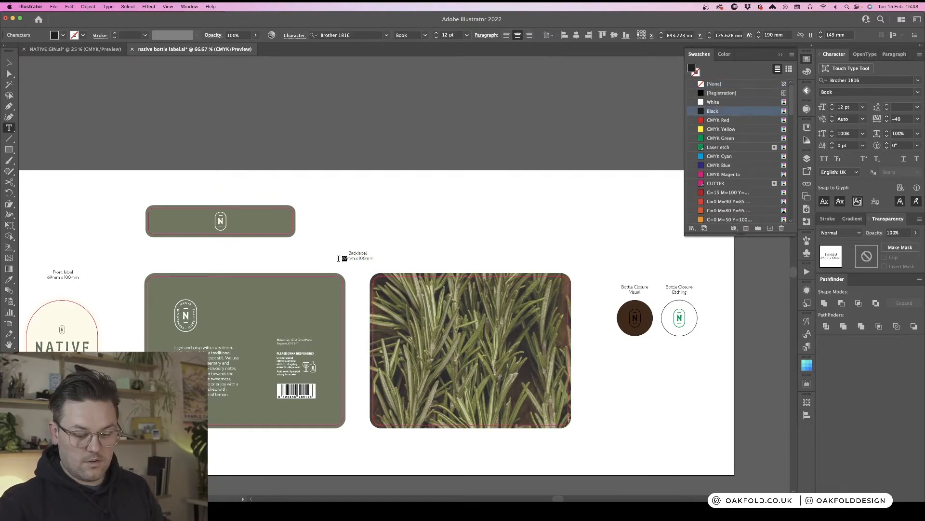
{"action": "type", "text": "190"}
{"action": "key", "text": "Tab"}
{"action": "key", "text": "BackSpace"}
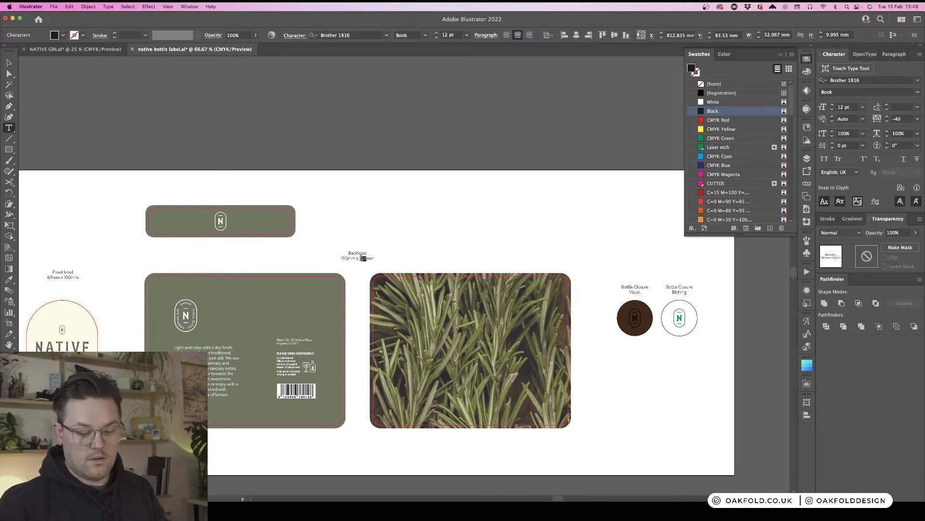
{"action": "type", "text": "65"}
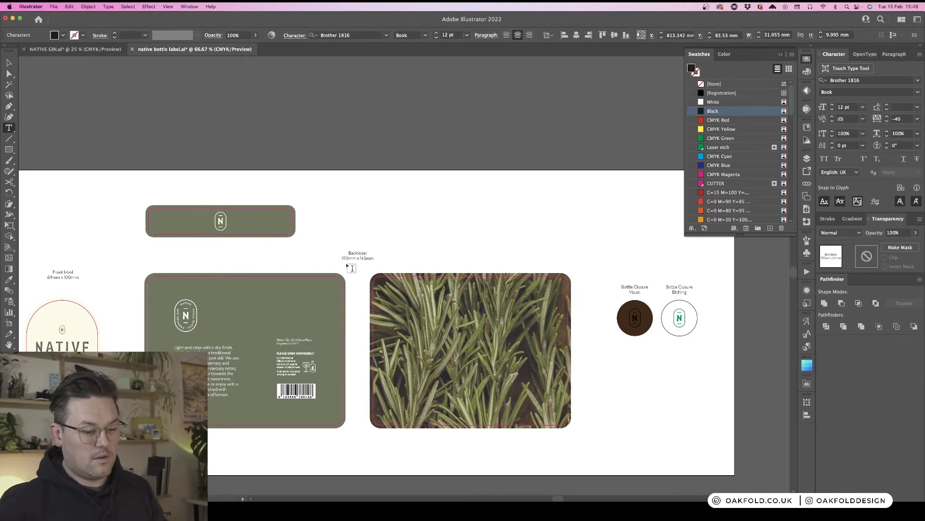
{"action": "key", "text": "Return"}
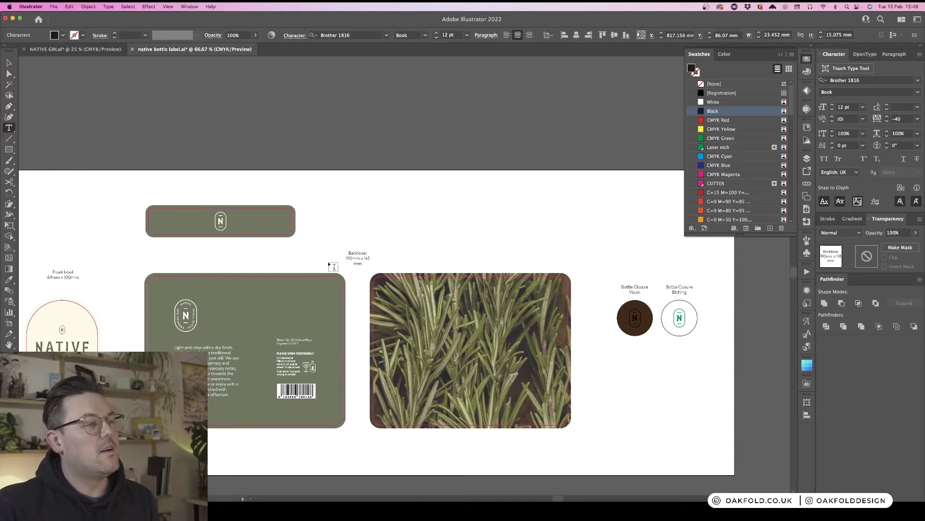
{"action": "key", "text": "BackSpace"}
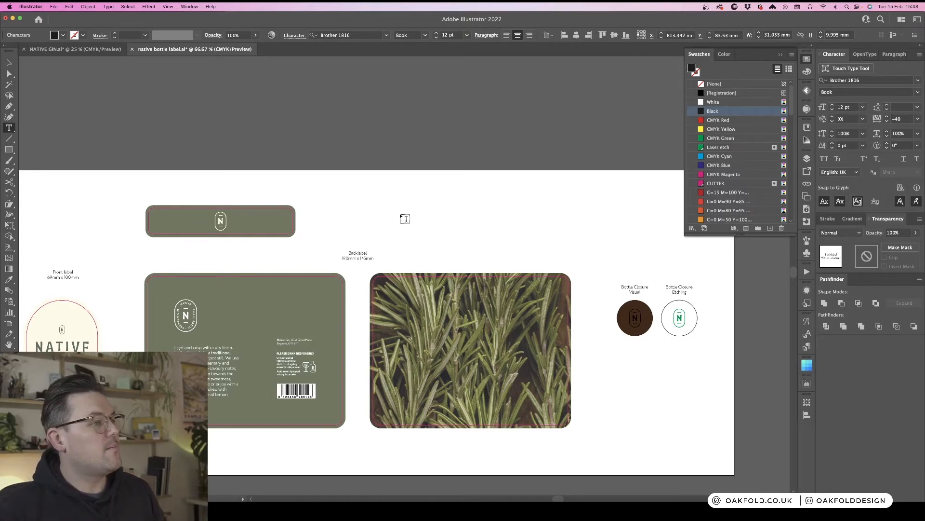
{"action": "key", "text": "Escape"}
{"action": "left_click", "coordinate": [401, 218]}
- Send the rosemary label mockup behind the bottle photo on the mockup artboard
{"action": "key", "text": "super+minus"}
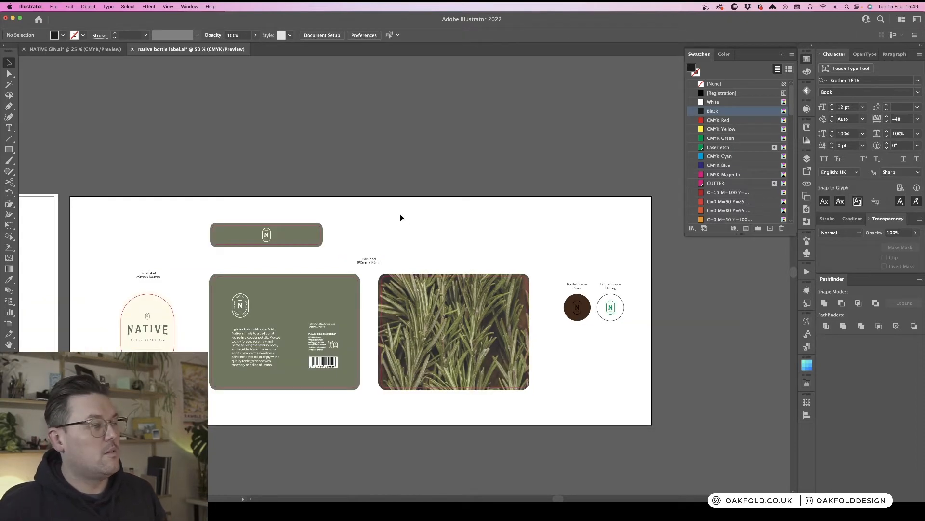
{"action": "scroll", "coordinate": [401, 218], "scroll_direction": "down", "scroll_amount": 2}
{"action": "scroll", "coordinate": [401, 217], "scroll_direction": "left", "scroll_amount": 4}
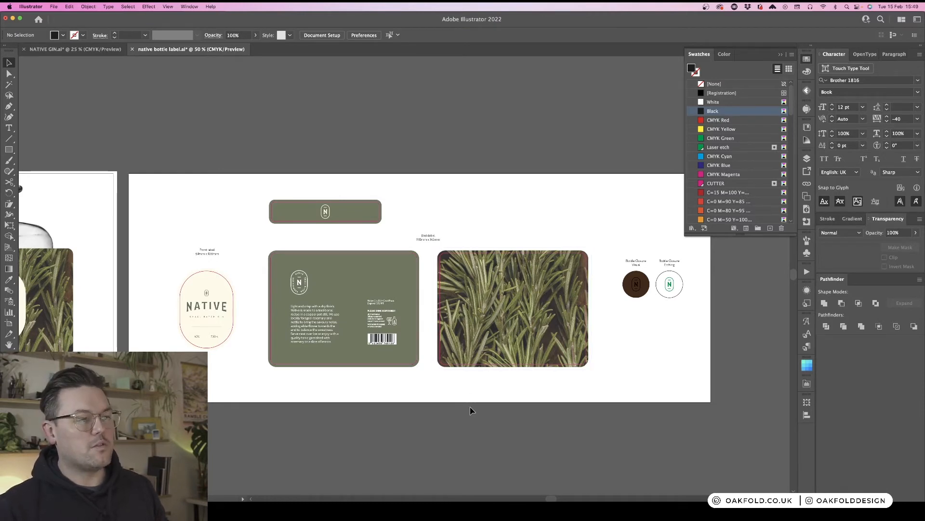
{"action": "scroll", "coordinate": [470, 406], "scroll_direction": "left", "scroll_amount": 3}
{"action": "scroll", "coordinate": [471, 410], "scroll_direction": "right", "scroll_amount": 3}
{"action": "scroll", "coordinate": [471, 410], "scroll_direction": "left", "scroll_amount": 4}
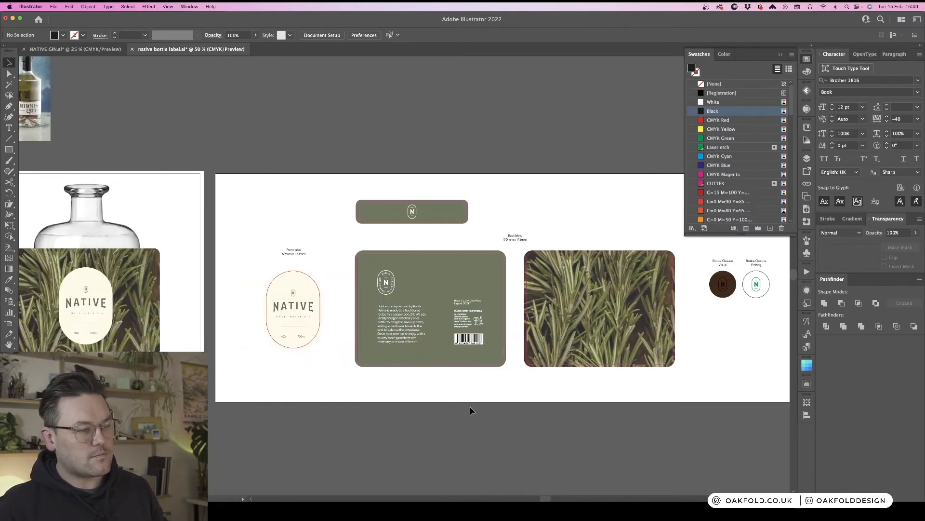
{"action": "key", "text": "super+minus"}
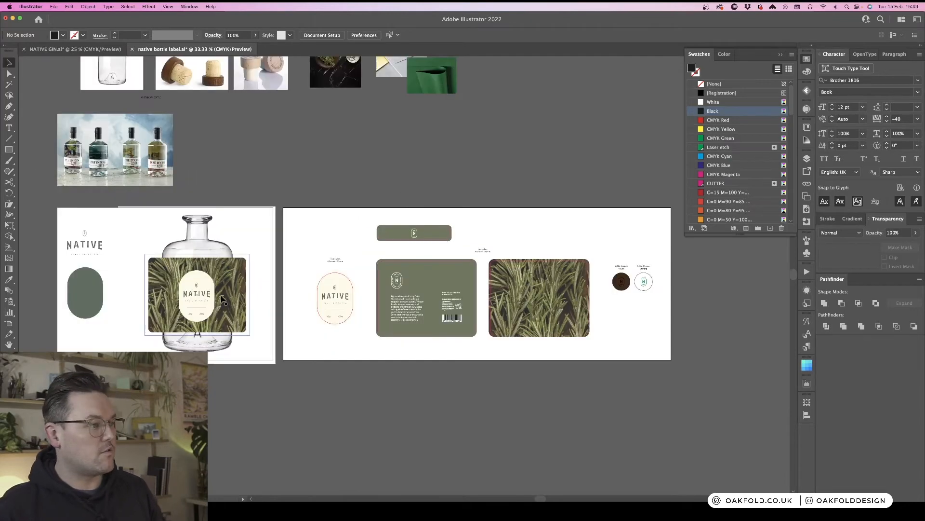
{"action": "left_click", "coordinate": [246, 255]}
{"action": "left_click", "coordinate": [242, 285]}
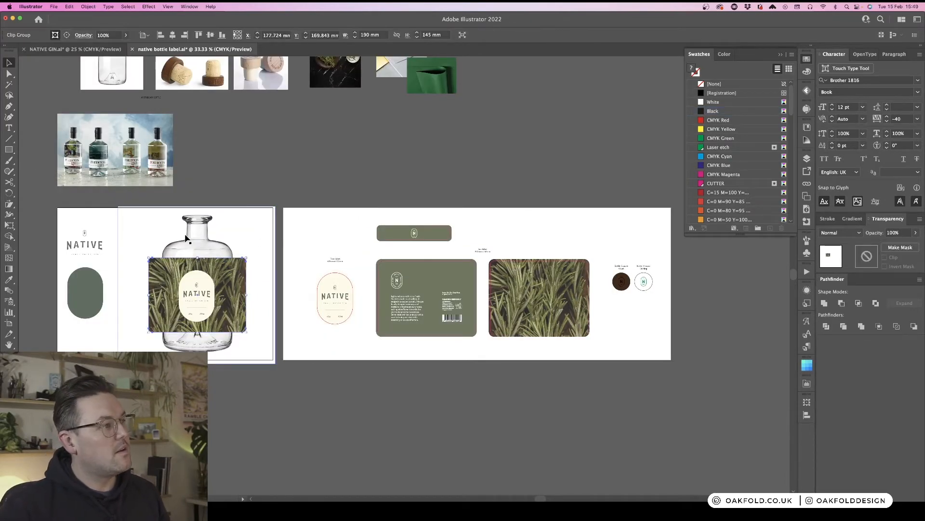
{"action": "left_click", "coordinate": [491, 400]}
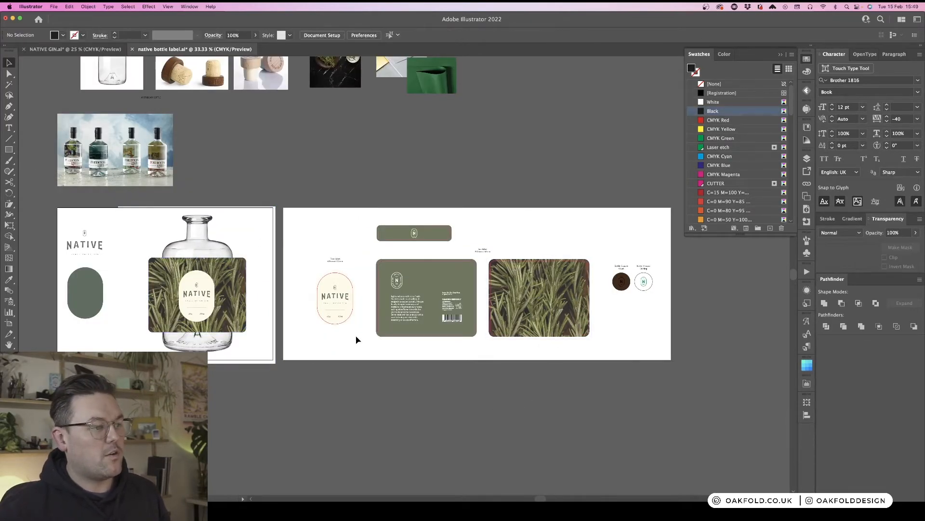
{"action": "left_click_drag", "start_coordinate": [356, 336], "coordinate": [304, 277]}
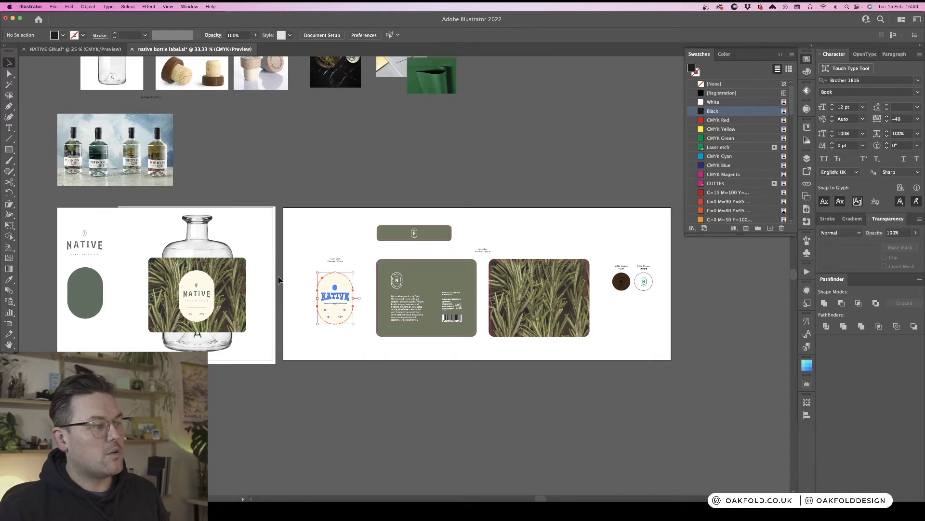
{"action": "left_click", "coordinate": [239, 283]}
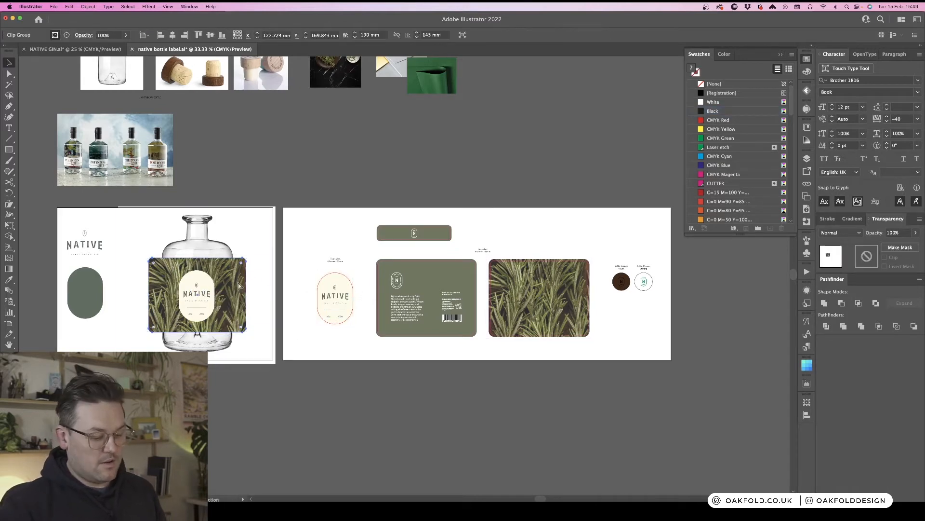
{"action": "key", "text": "super+shift+bracketleft"}
- Set the bottle photo's blend mode to Multiply so the label shows through the glass
{"action": "left_click", "coordinate": [203, 225]}
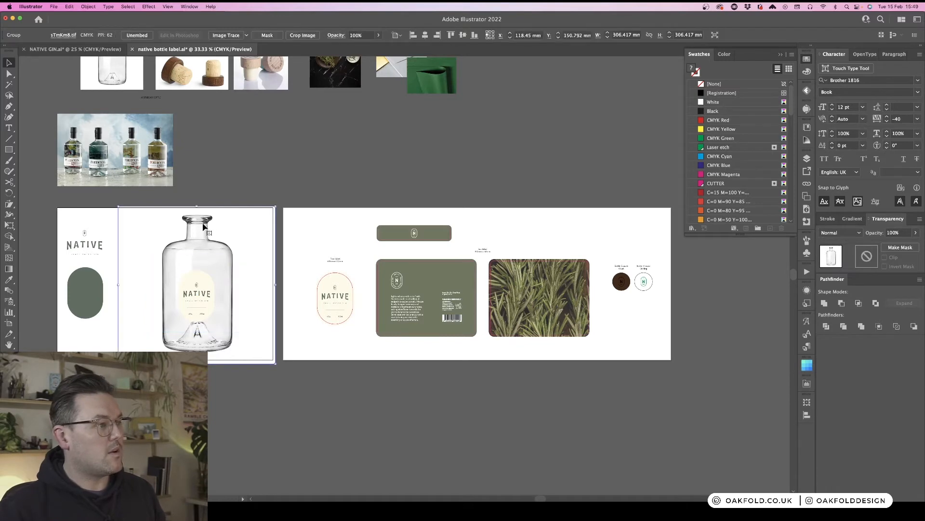
{"action": "left_click", "coordinate": [835, 220]}
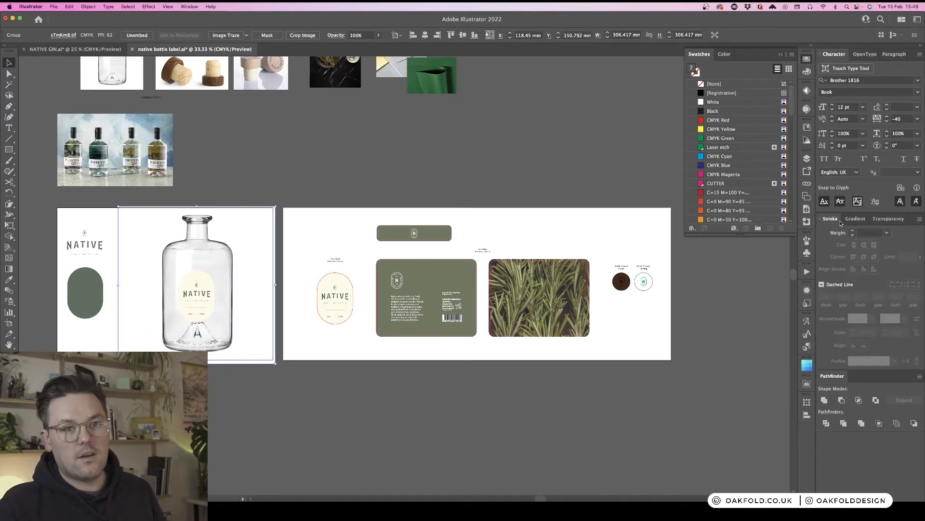
{"action": "left_click", "coordinate": [881, 221]}
{"action": "left_click", "coordinate": [842, 233]}
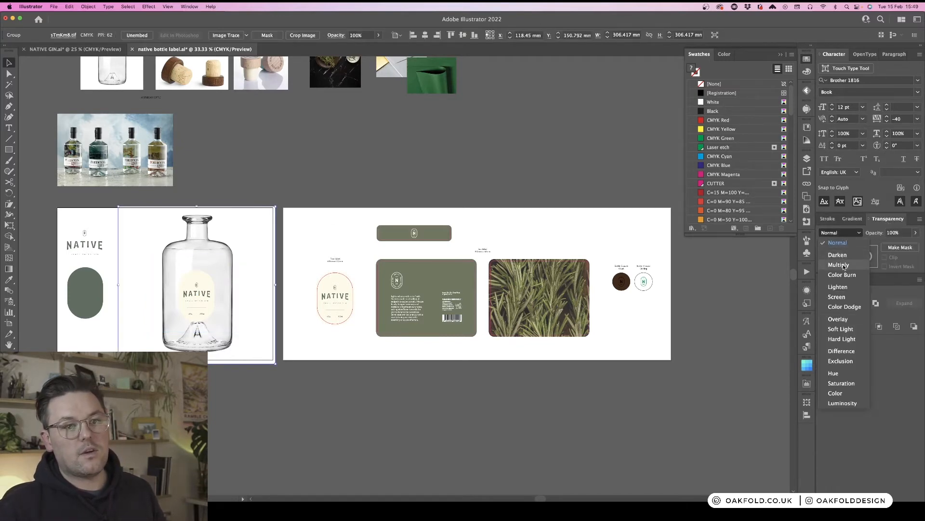
{"action": "left_click", "coordinate": [839, 264]}
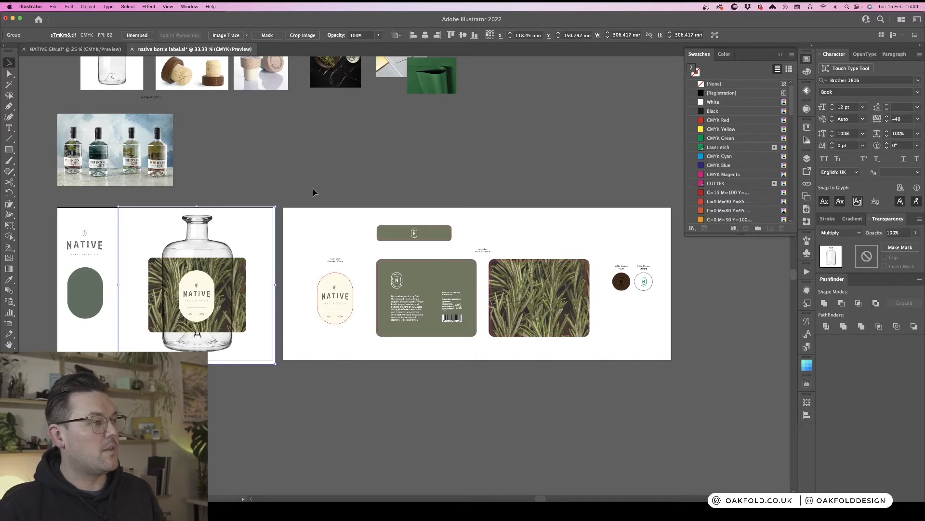
{"action": "left_click", "coordinate": [319, 177]}
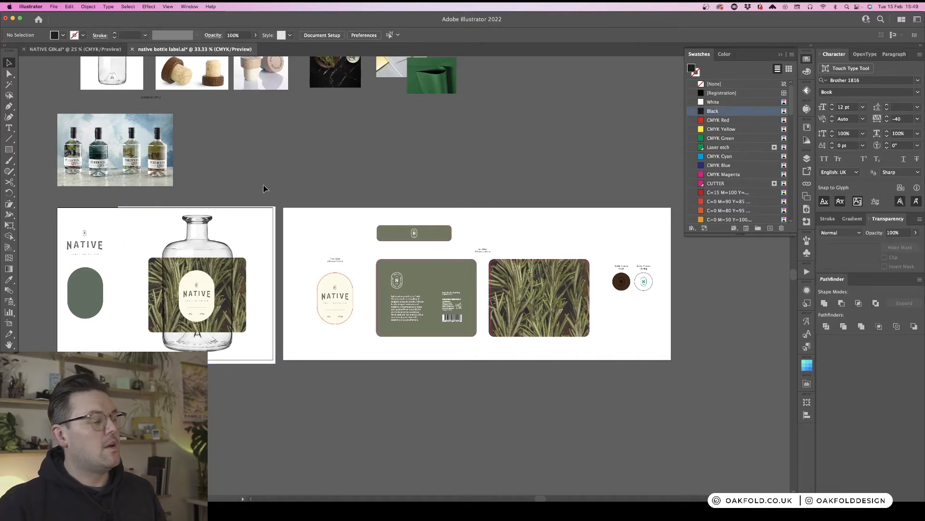
- Examine the back label caption and its placement above the back label on the label artboard
{"action": "scroll", "coordinate": [303, 269], "scroll_direction": "left", "scroll_amount": 1}
{"action": "scroll", "coordinate": [272, 285], "scroll_direction": "left", "scroll_amount": 8}
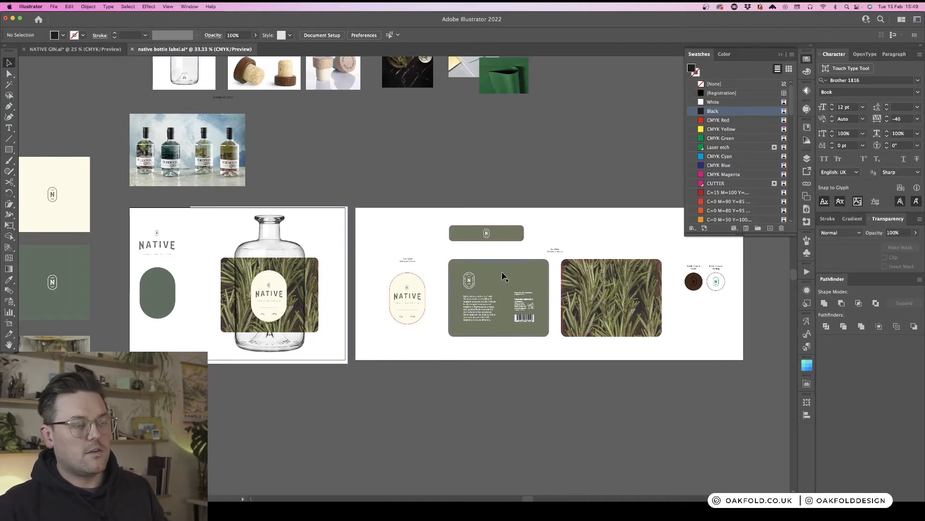
{"action": "key", "text": "super+equal"}
{"action": "scroll", "coordinate": [457, 266], "scroll_direction": "right", "scroll_amount": 10}
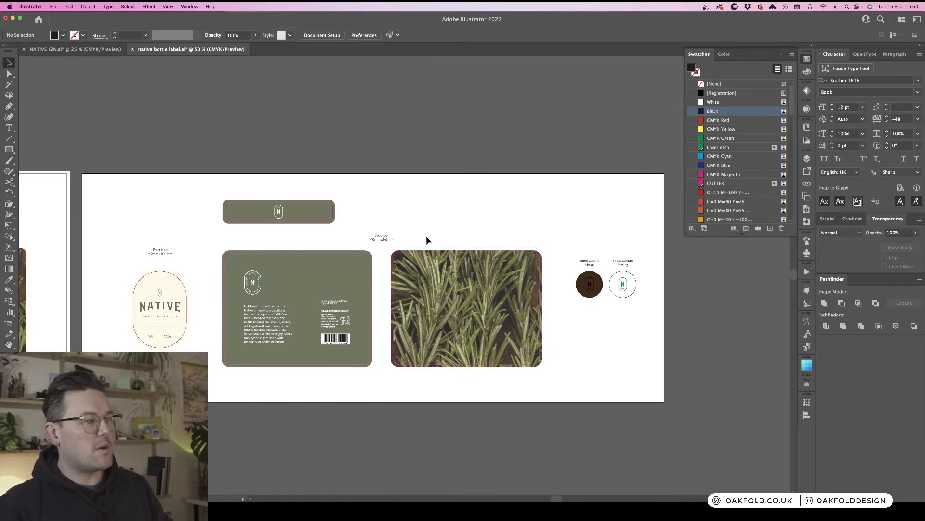
{"action": "double_click", "coordinate": [383, 236]}
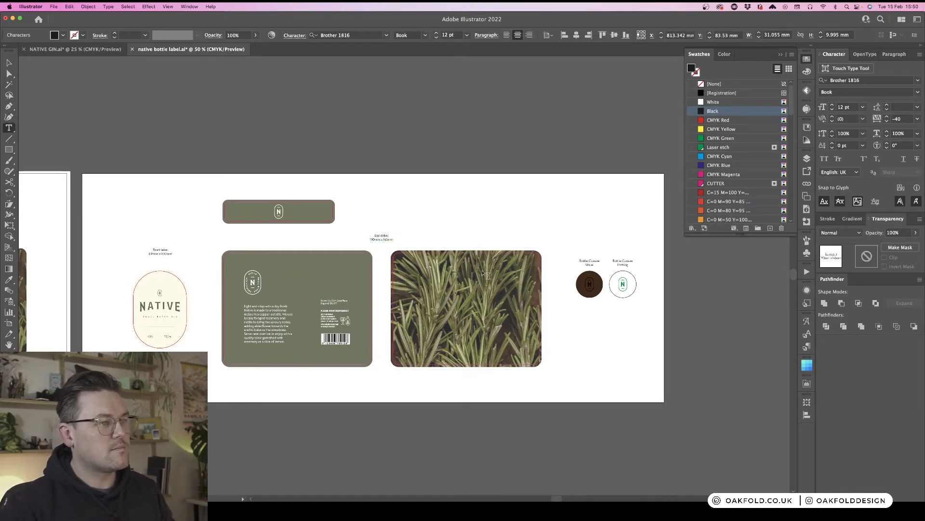
{"action": "key", "text": "Escape"}
{"action": "scroll", "coordinate": [483, 273], "scroll_direction": "left", "scroll_amount": 1}
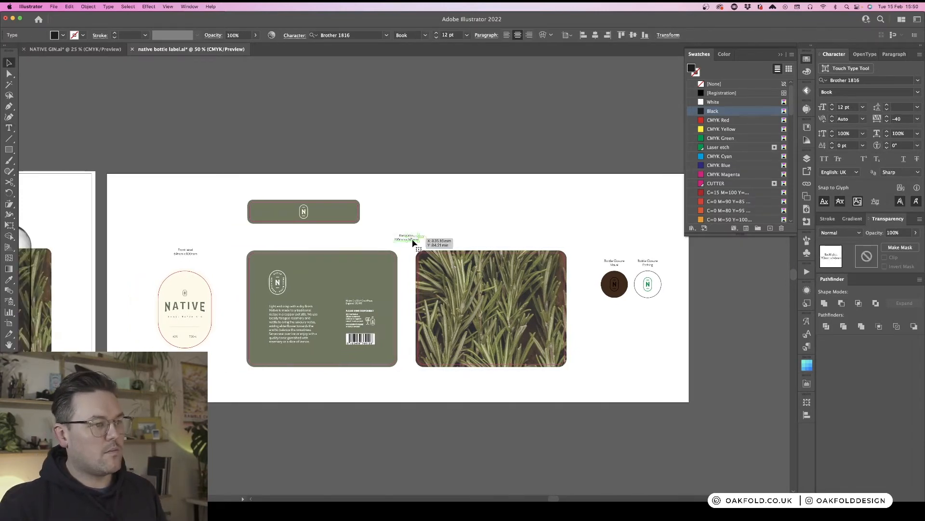
{"action": "left_click", "coordinate": [453, 231]}
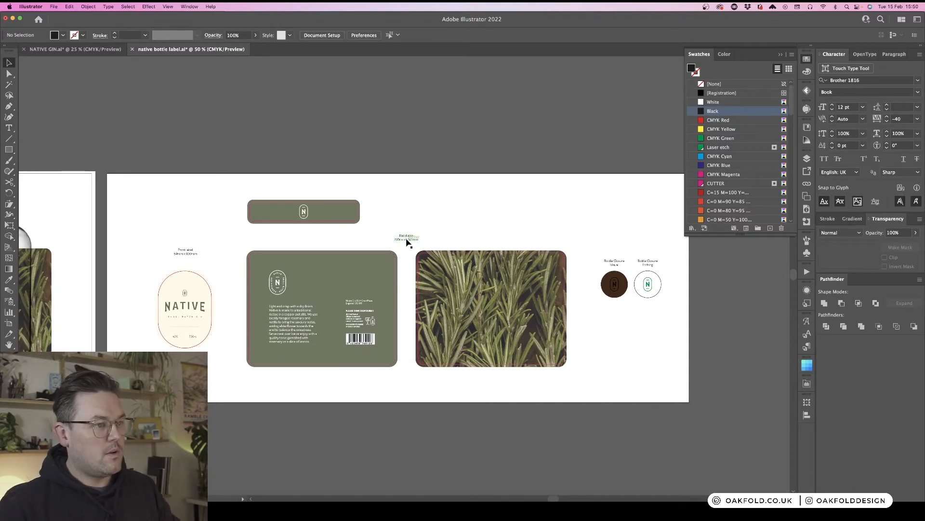
{"action": "double_click", "coordinate": [406, 237]}
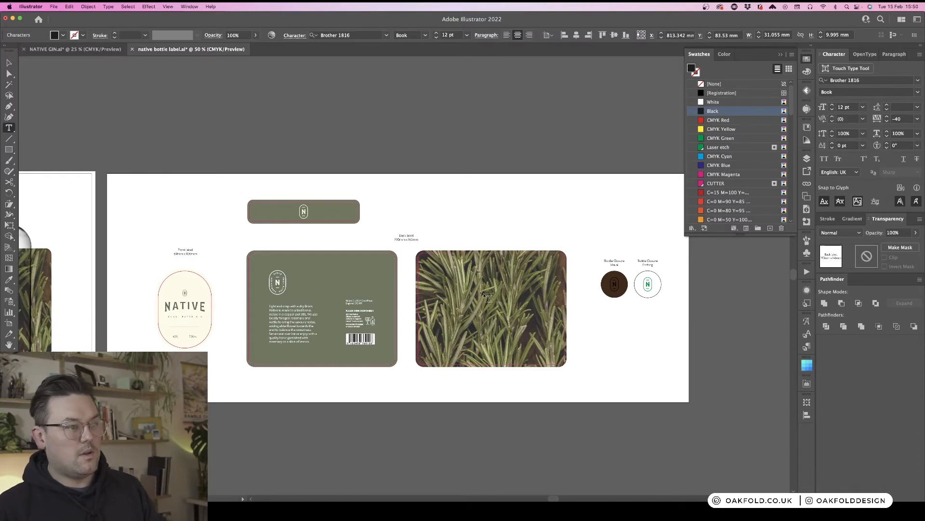
{"action": "key", "text": "Escape"}
- Duplicate the Back label caption below the back label and rewrite it to read "Outer label"
{"action": "left_click", "coordinate": [475, 242]}
{"action": "left_click_drag", "start_coordinate": [419, 240], "coordinate": [327, 379]}
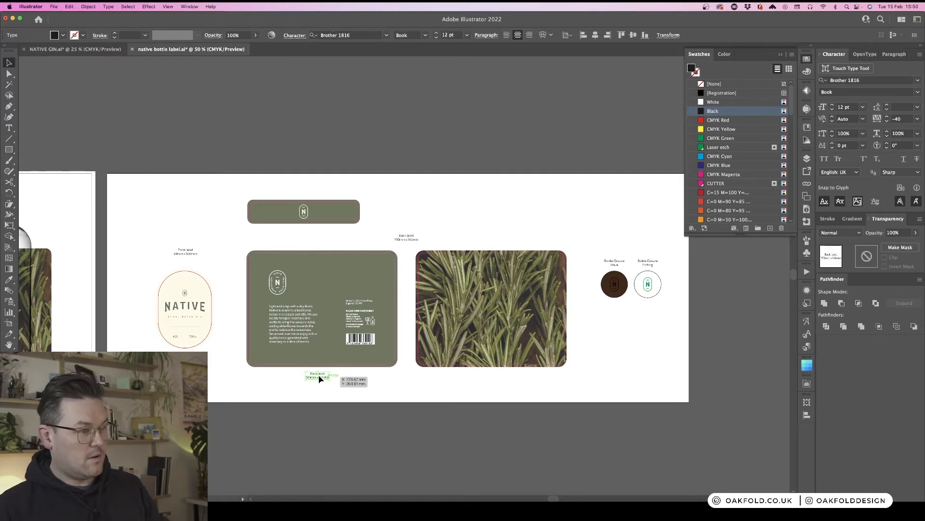
{"action": "double_click", "coordinate": [317, 376]}
{"action": "key", "text": "super+a"}
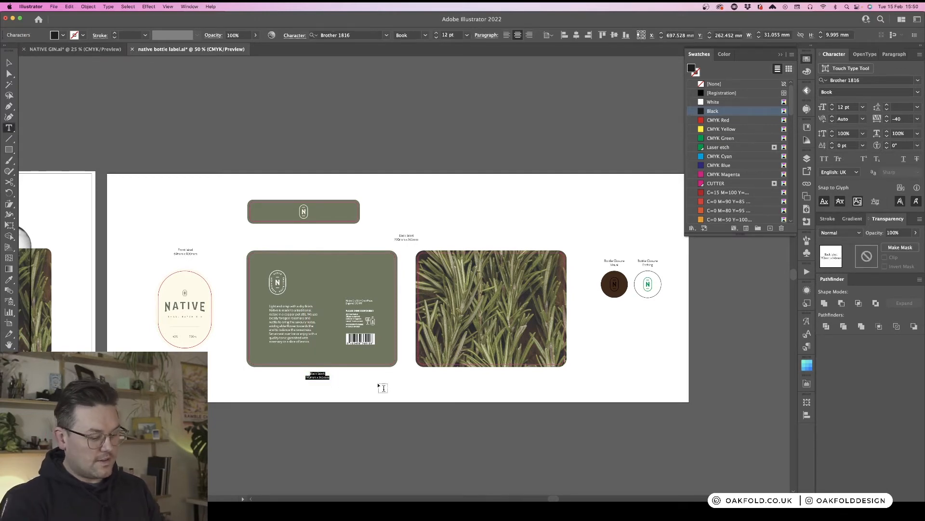
{"action": "type", "text": "Ou"}
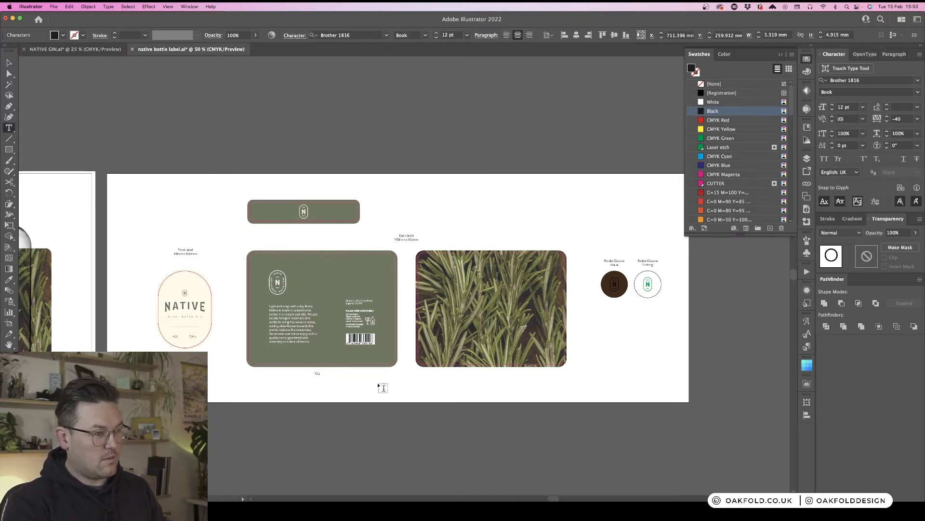
{"action": "type", "text": "tlabel"}
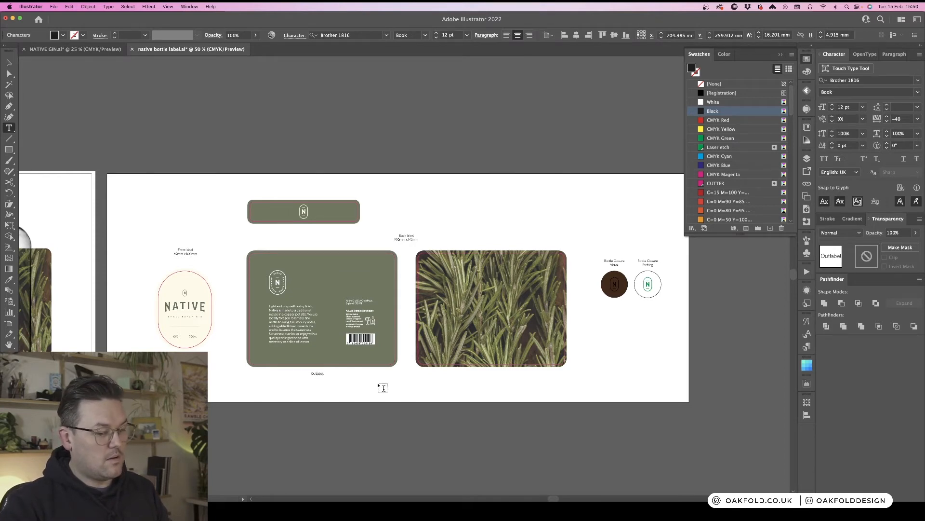
{"action": "key", "text": "BackSpace"}
{"action": "key", "text": "BackSpace"}
{"action": "key", "text": "BackSpace"}
{"action": "key", "text": "BackSpace"}
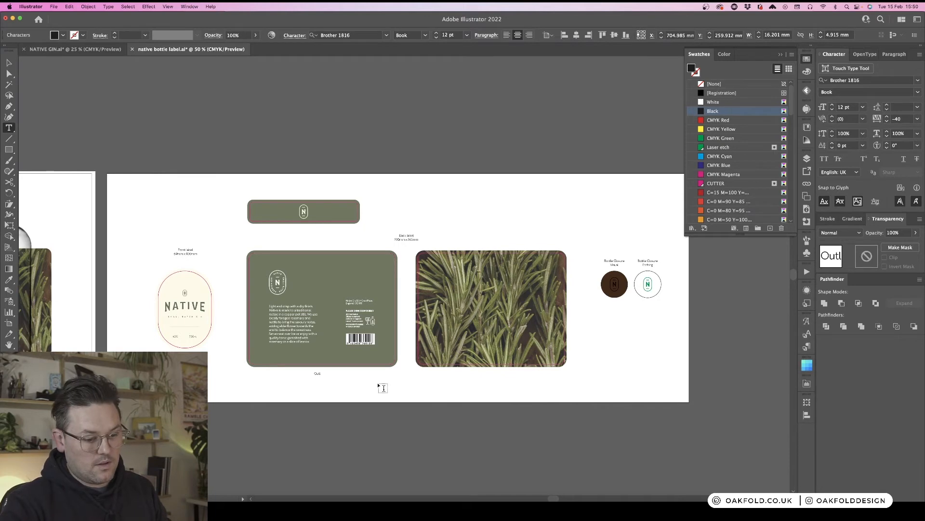
{"action": "key", "text": "BackSpace"}
{"action": "key", "text": "BackSpace"}
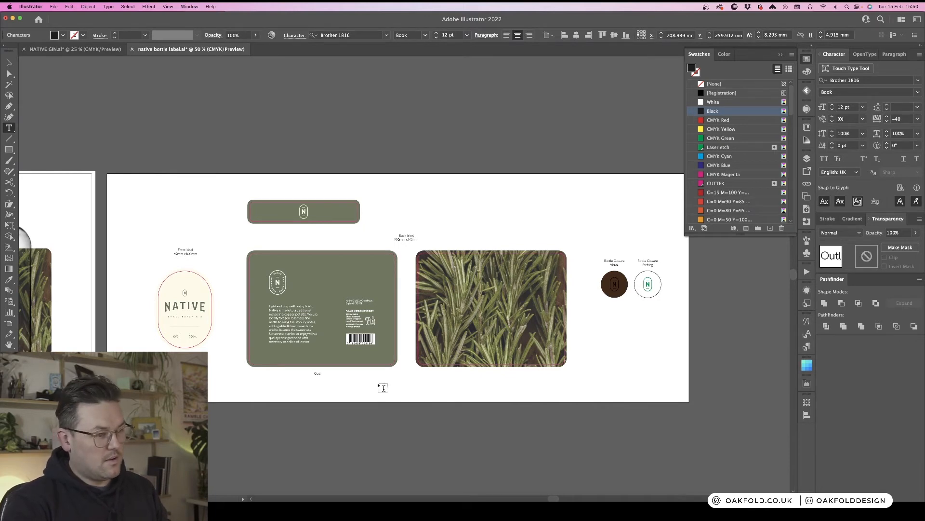
{"action": "key", "text": "BackSpace"}
{"action": "key", "text": "super+equal"}
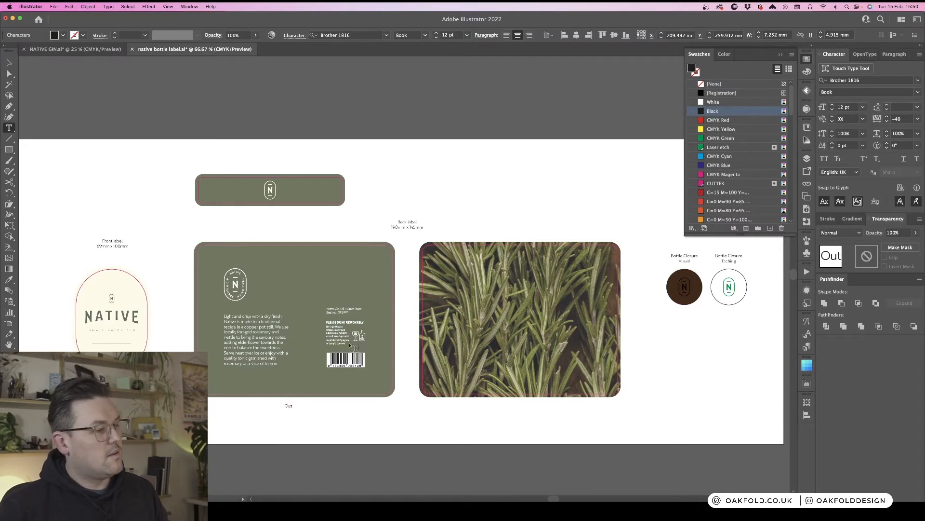
{"action": "scroll", "coordinate": [352, 346], "scroll_direction": "down", "scroll_amount": 3}
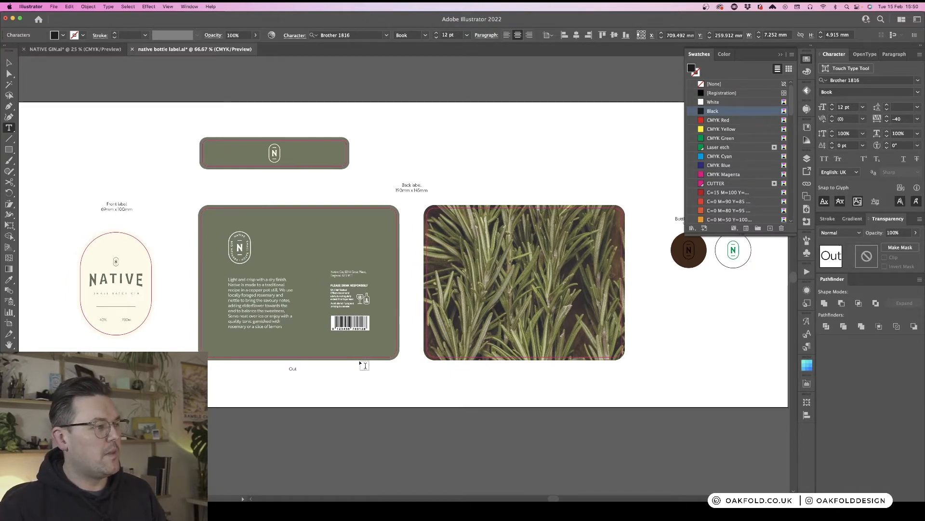
{"action": "scroll", "coordinate": [365, 365], "scroll_direction": "left", "scroll_amount": 2}
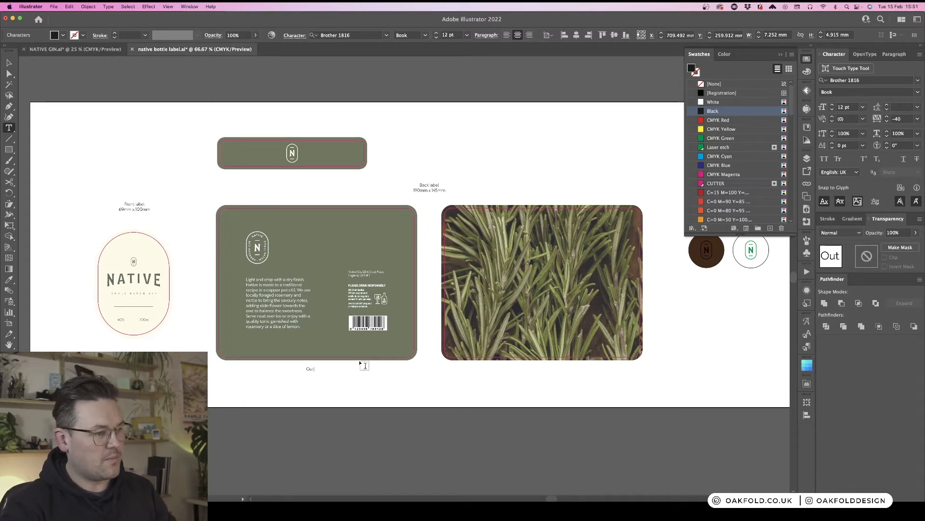
{"action": "type", "text": "er"}
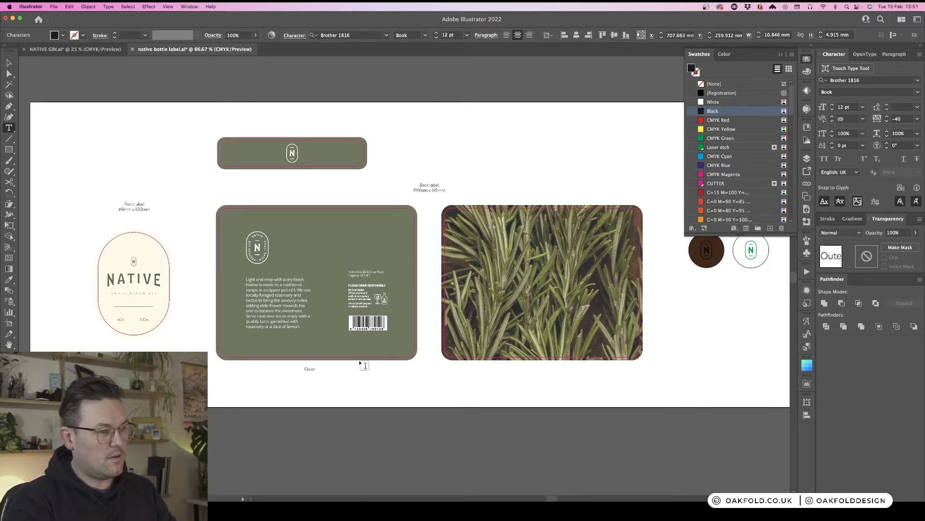
{"action": "type", "text": " label"}
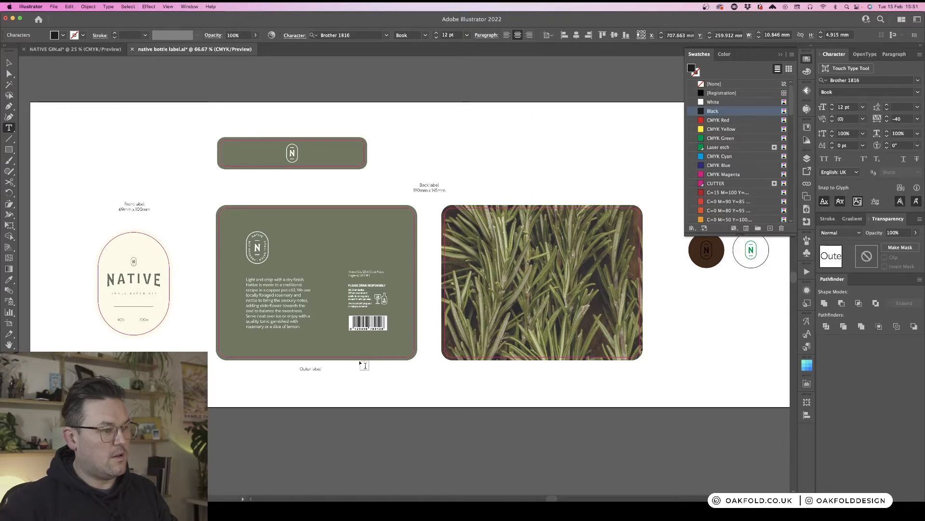
{"action": "key", "text": "Escape"}
- Duplicate the Outer label caption below the rosemary label and change its first word to "inner"
{"action": "left_click", "coordinate": [359, 367]}
{"action": "left_click_drag", "start_coordinate": [319, 370], "coordinate": [552, 376]}
{"action": "double_click", "coordinate": [543, 369]}
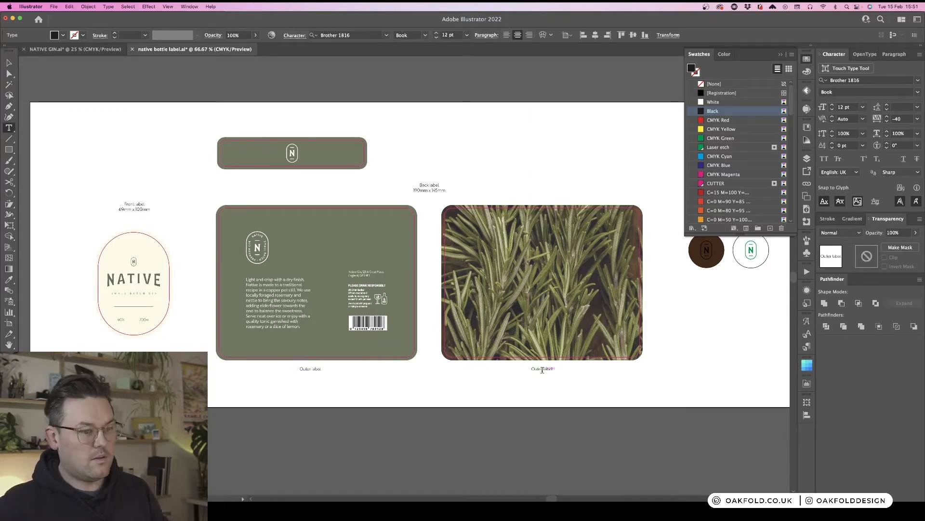
{"action": "double_click", "coordinate": [541, 369]}
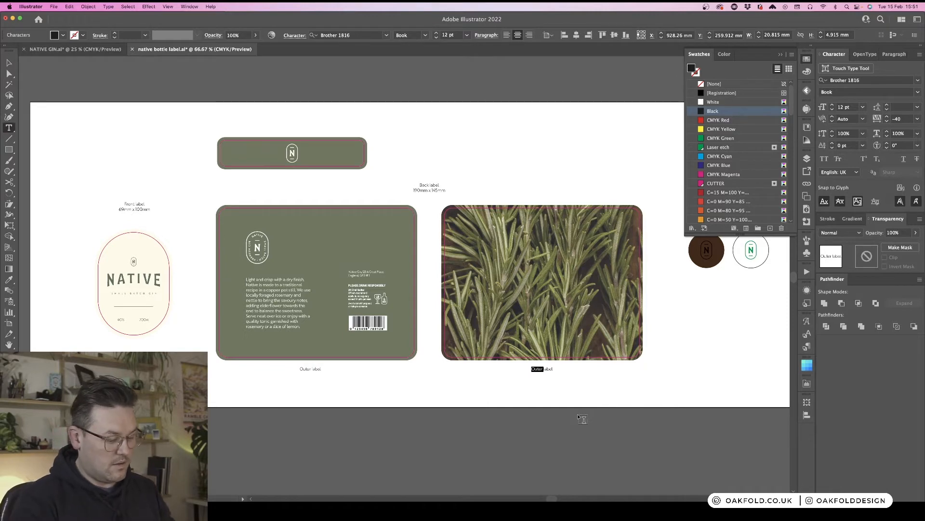
{"action": "type", "text": "inner"}
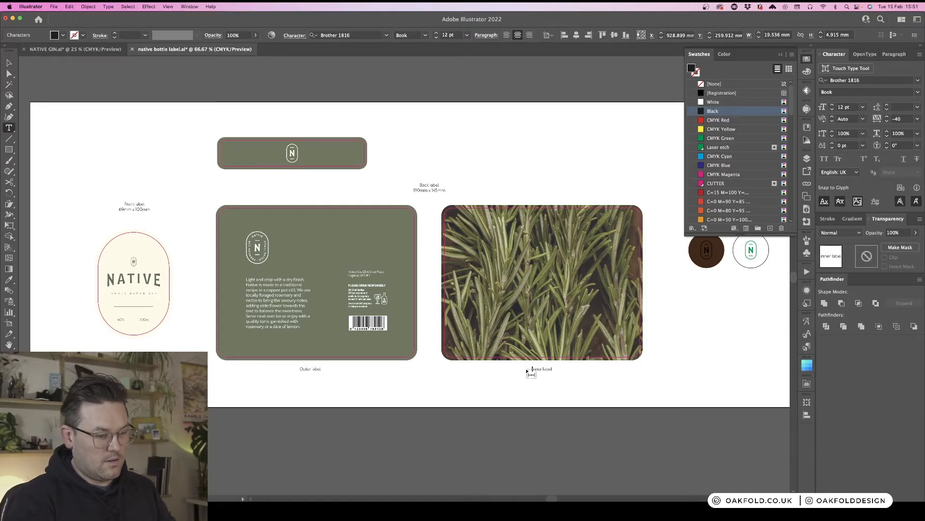
{"action": "key", "text": "Escape"}
{"action": "left_click", "coordinate": [599, 389]}
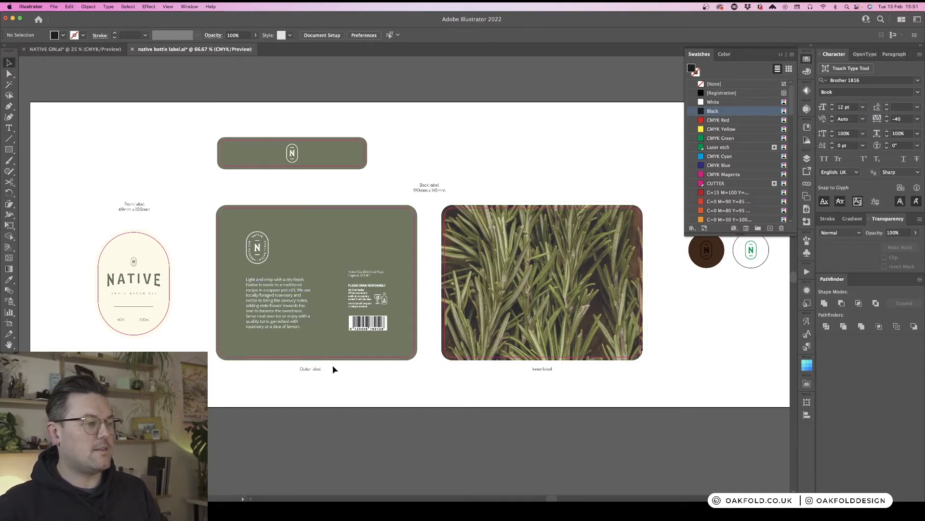
- Extend the rosemary label caption to read "inner label with adhesive"
{"action": "left_click_drag", "start_coordinate": [313, 370], "coordinate": [320, 372]}
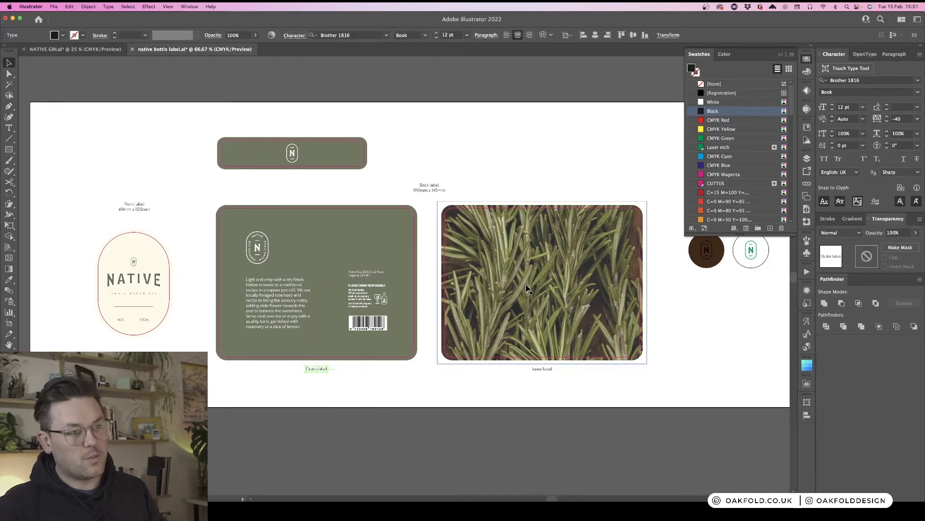
{"action": "key", "text": "t"}
{"action": "left_click", "coordinate": [552, 369]}
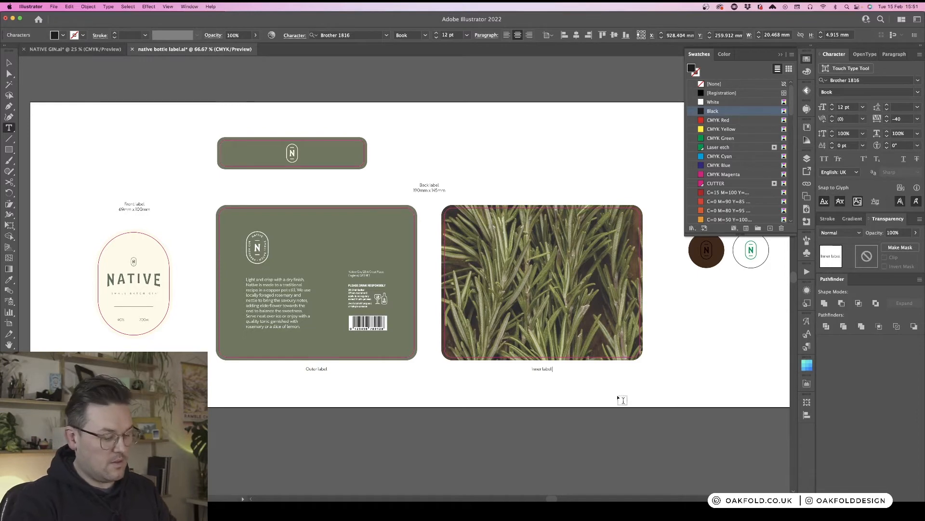
{"action": "type", "text": "w"}
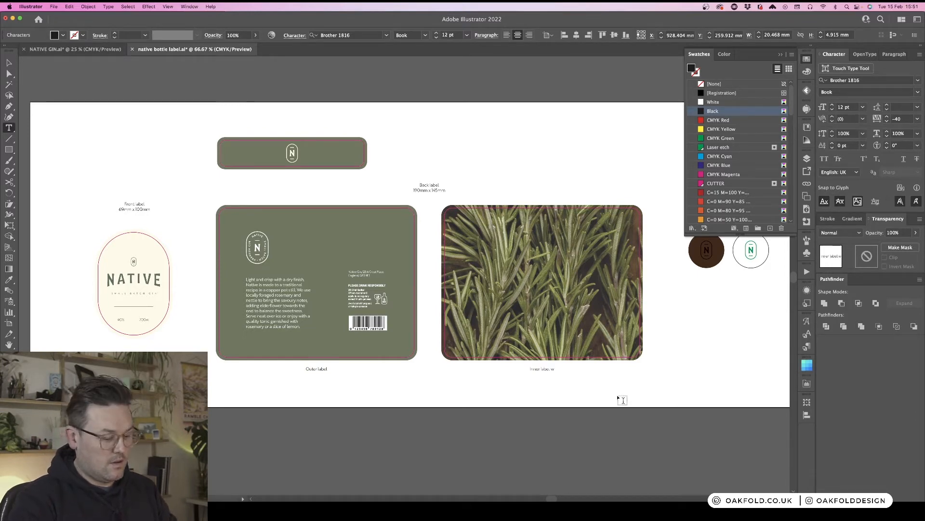
{"action": "type", "text": "ith e"}
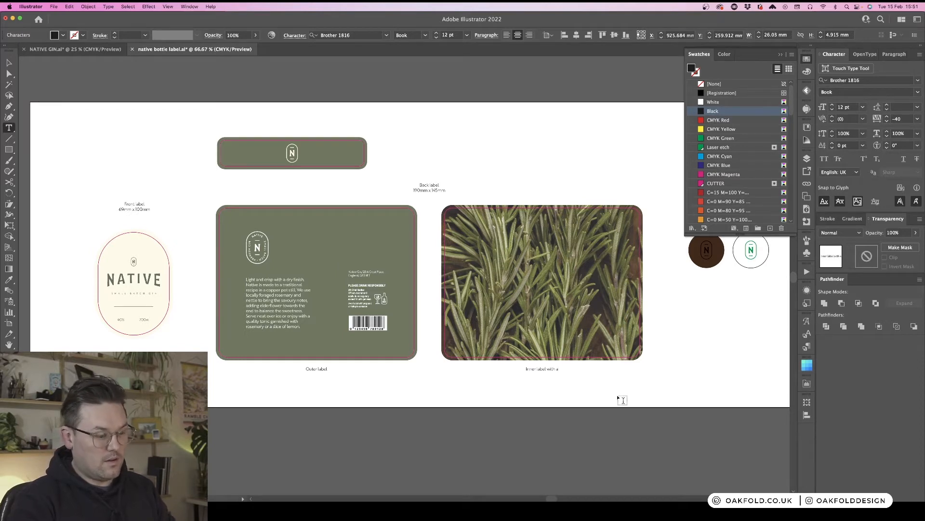
{"action": "type", "text": "tche"}
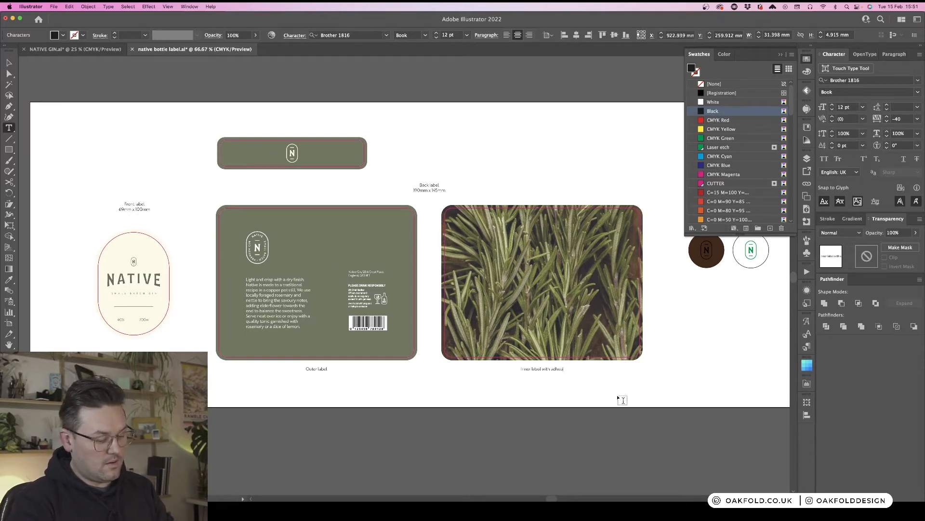
{"action": "type", "text": "ive"}
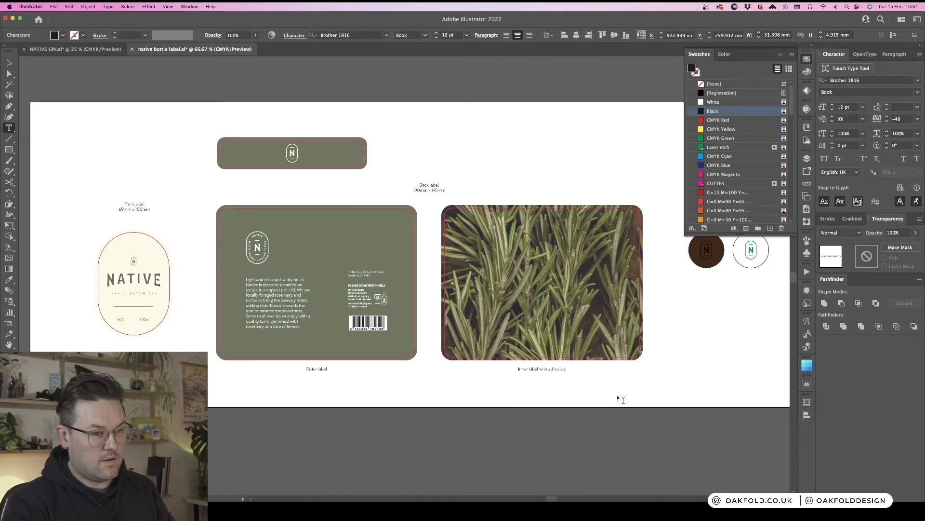
{"action": "key", "text": "Escape"}
{"action": "left_click", "coordinate": [601, 379]}
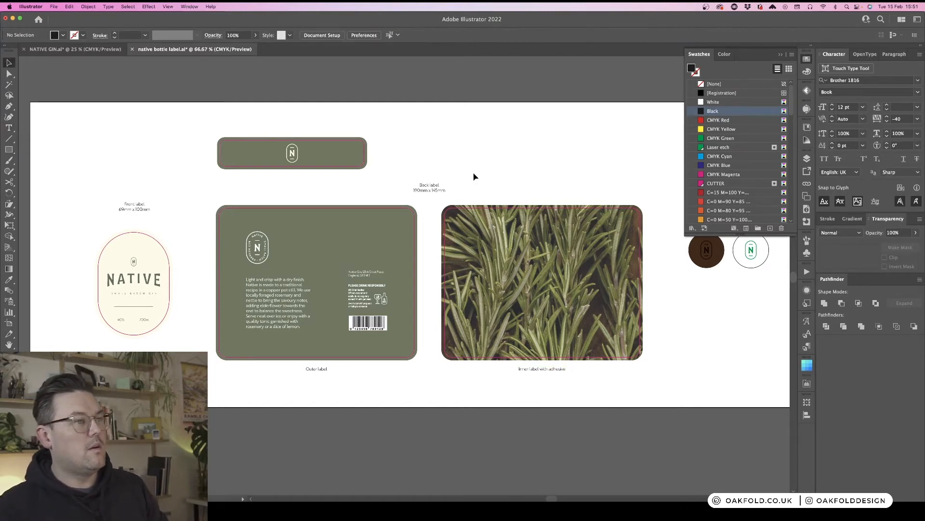
- Duplicate the neck label to the left of the label artboard and delete the copy's cutter outline
{"action": "left_click", "coordinate": [330, 189]}
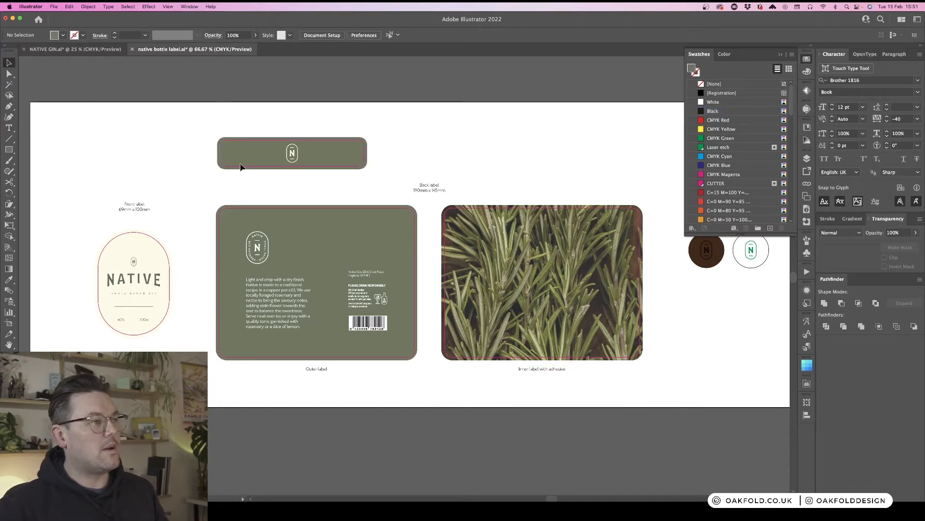
{"action": "key", "text": "super+minus"}
{"action": "key", "text": "super+minus"}
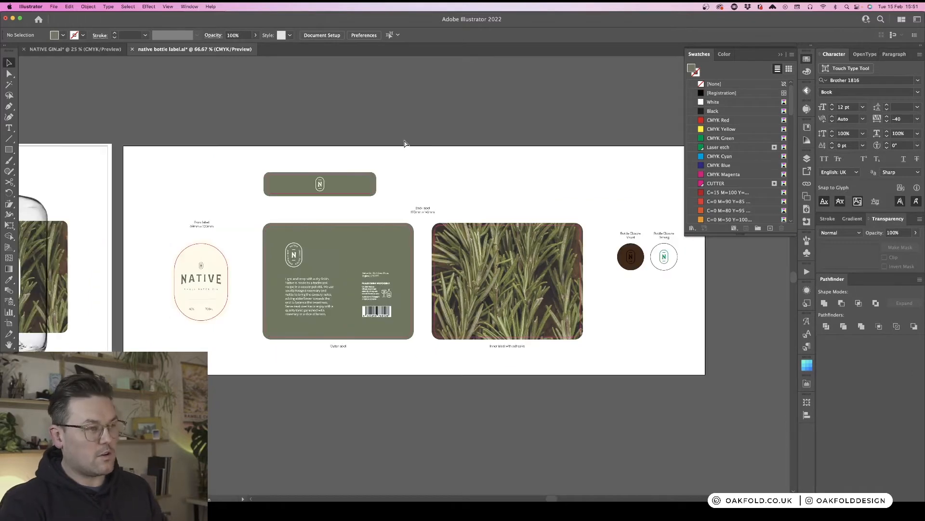
{"action": "scroll", "coordinate": [405, 143], "scroll_direction": "left", "scroll_amount": 5}
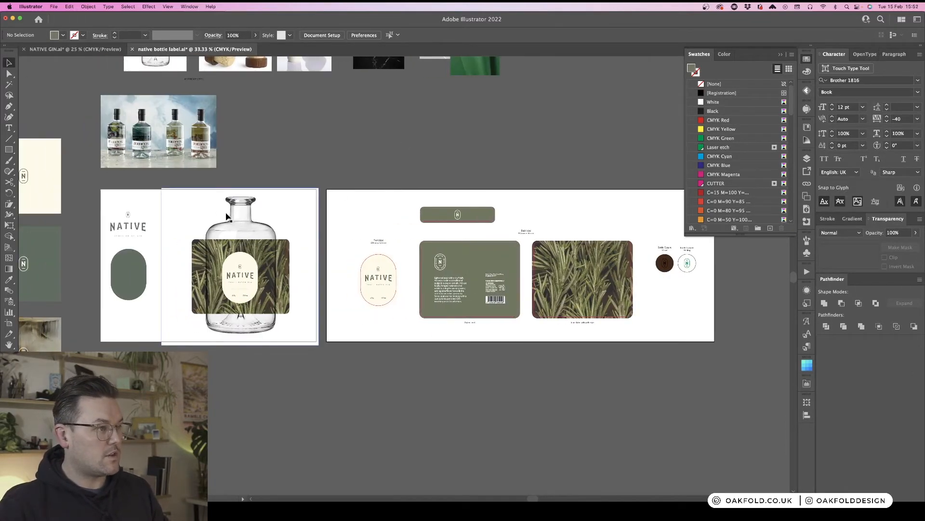
{"action": "left_click_drag", "start_coordinate": [447, 199], "coordinate": [344, 220]}
{"action": "left_click", "coordinate": [391, 233]}
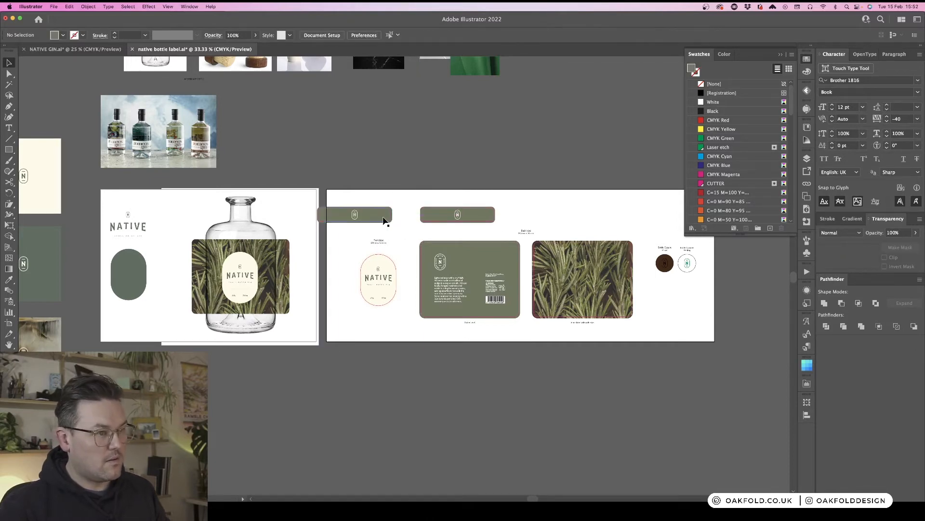
{"action": "left_click", "coordinate": [389, 222]}
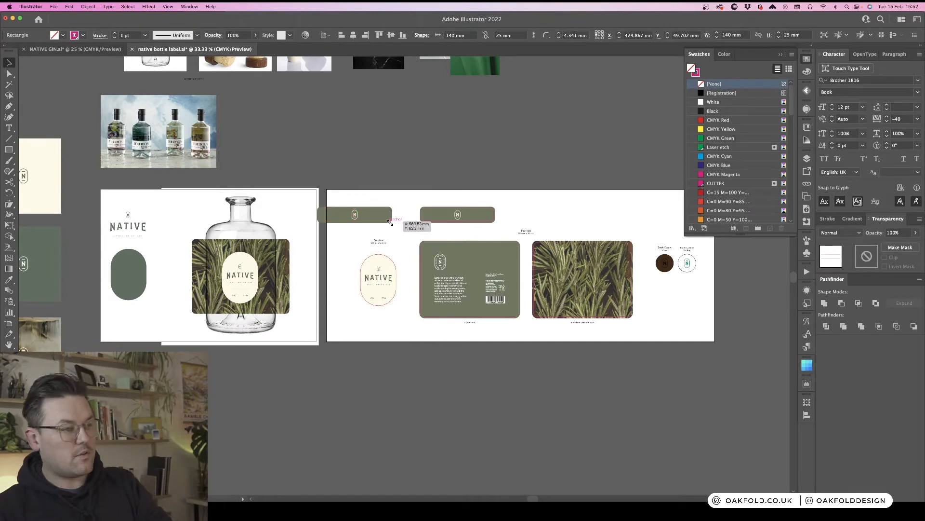
{"action": "key", "text": "Delete"}
- Remove the Offset Path effect from the duplicated neck label
{"action": "left_click", "coordinate": [364, 215]}
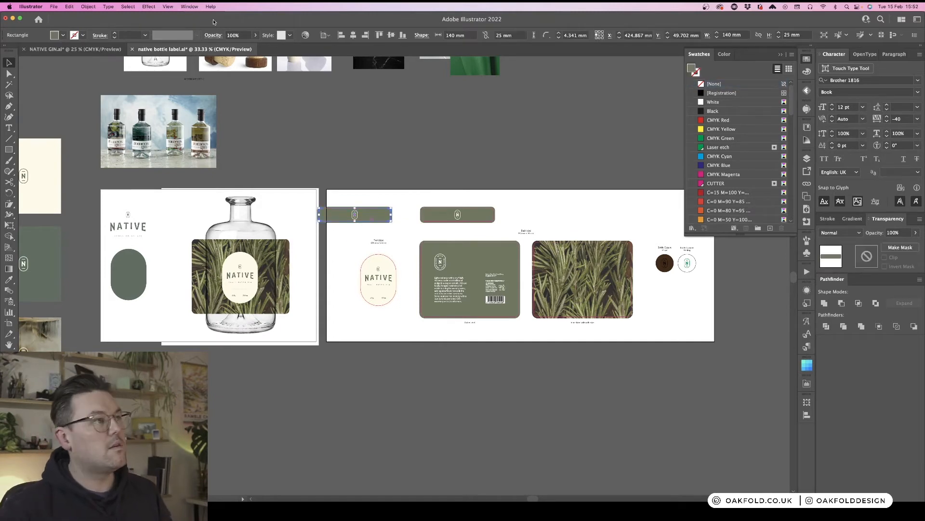
{"action": "left_click", "coordinate": [807, 290]}
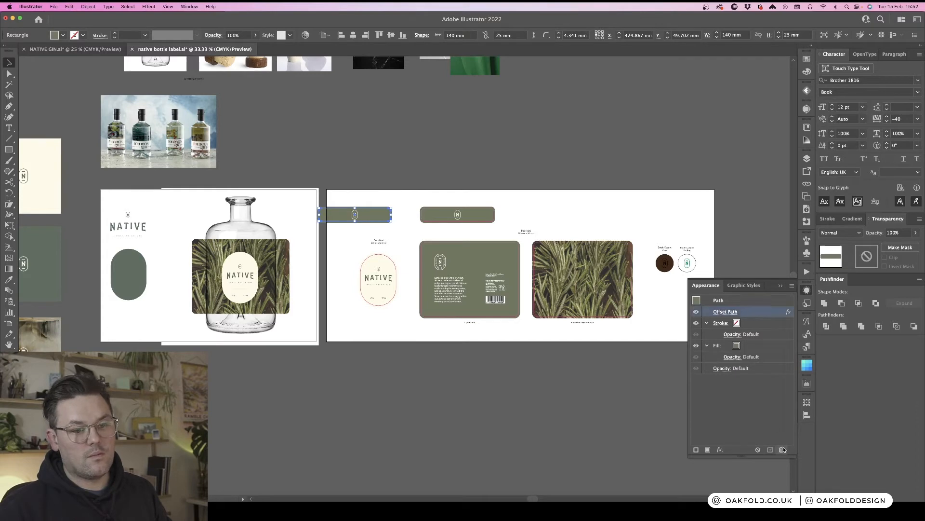
{"action": "left_click", "coordinate": [783, 450]}
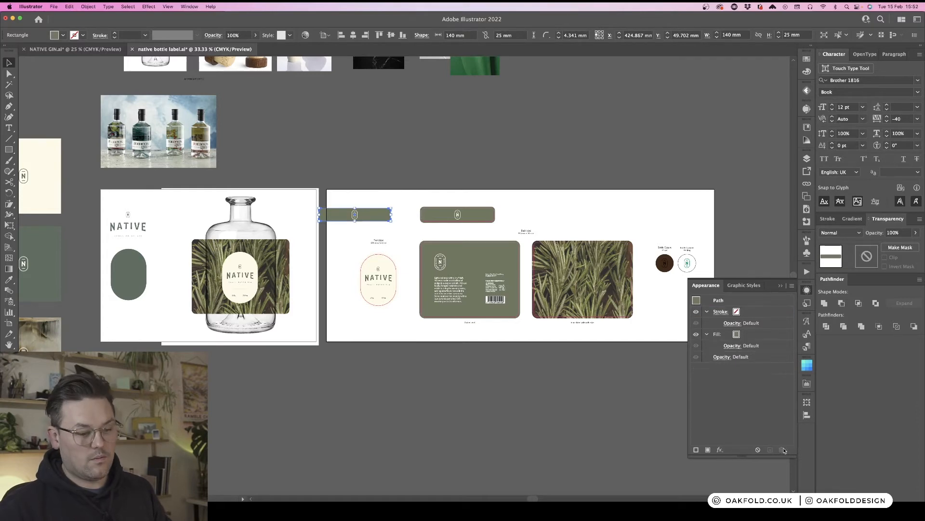
{"action": "left_click", "coordinate": [808, 291]}
- Move the neck label copy onto the neck of the bottle mockup
{"action": "left_click", "coordinate": [355, 214], "text": "shift"}
{"action": "left_click_drag", "start_coordinate": [375, 219], "coordinate": [261, 218]}
{"action": "left_click", "coordinate": [366, 156]}
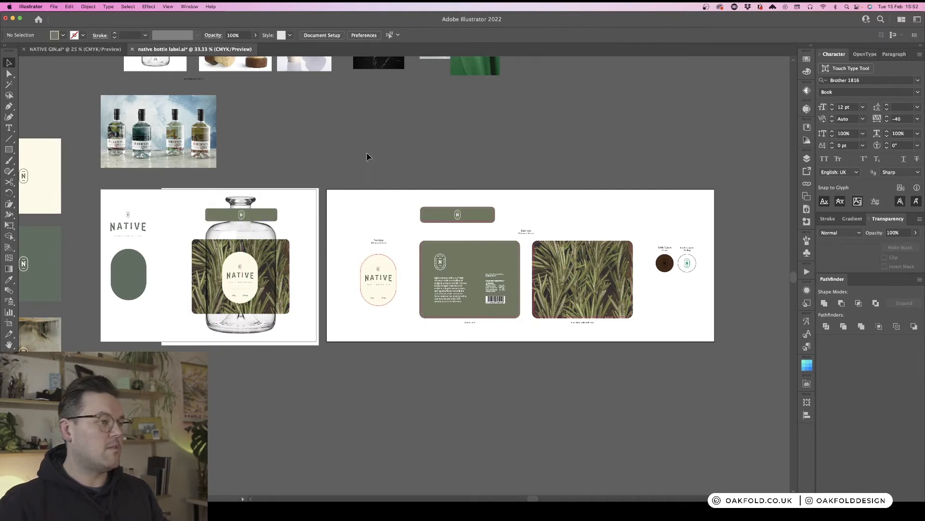
- Pan and zoom across the mockup and label artboards to review the layouts
{"action": "scroll", "coordinate": [366, 157], "scroll_direction": "left", "scroll_amount": 4}
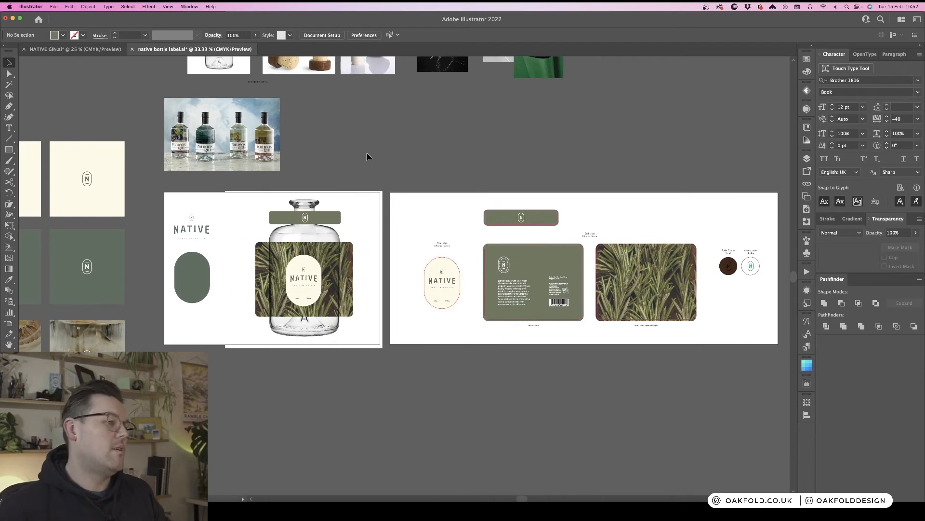
{"action": "scroll", "coordinate": [366, 157], "scroll_direction": "left", "scroll_amount": 1}
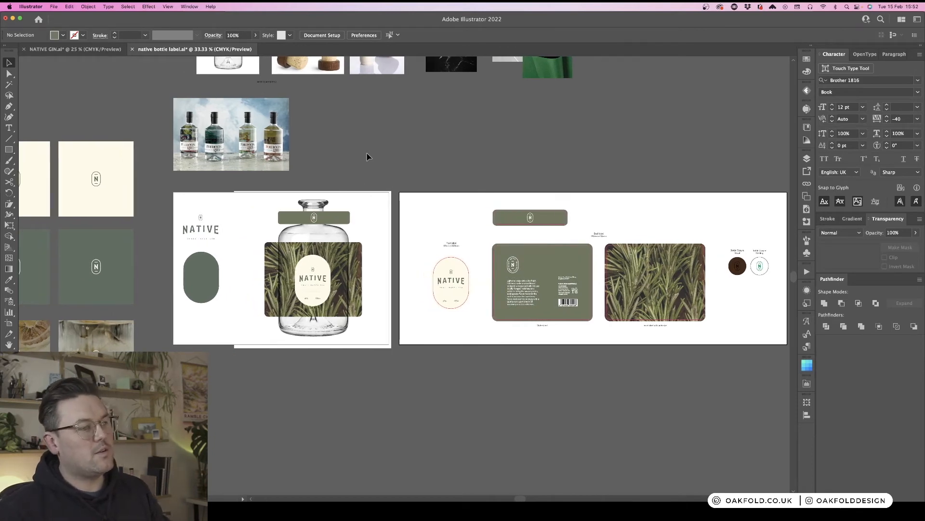
{"action": "key", "text": "super+equal"}
{"action": "scroll", "coordinate": [369, 156], "scroll_direction": "right", "scroll_amount": 3}
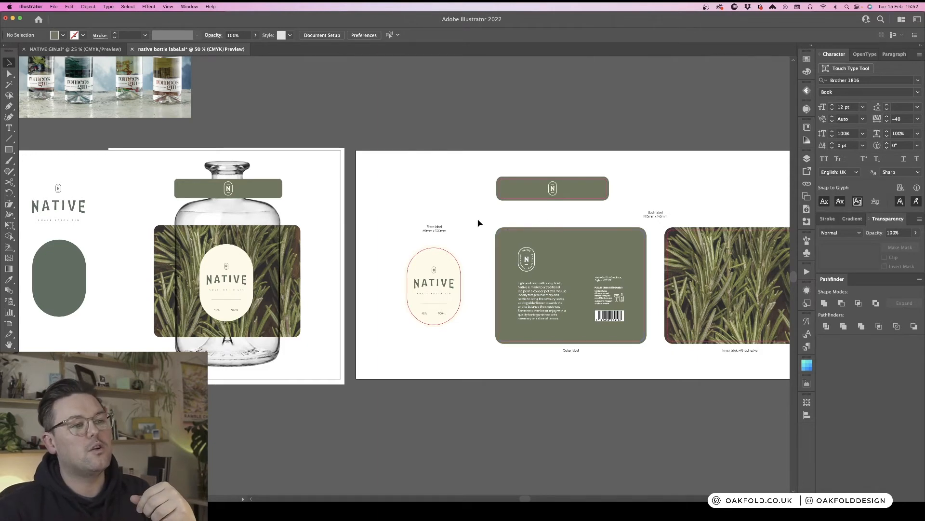
{"action": "left_click", "coordinate": [646, 344]}
{"action": "left_click", "coordinate": [637, 364]}
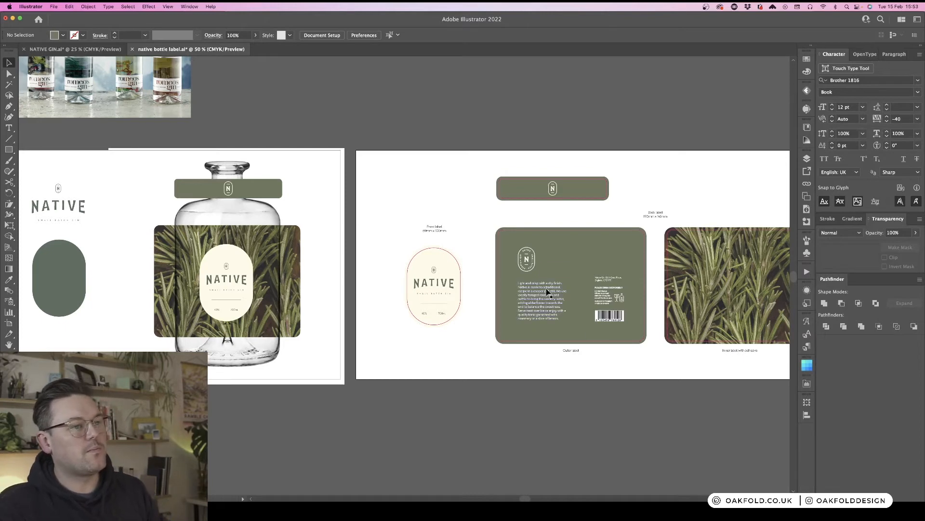
{"action": "scroll", "coordinate": [478, 217], "scroll_direction": "right", "scroll_amount": 10}
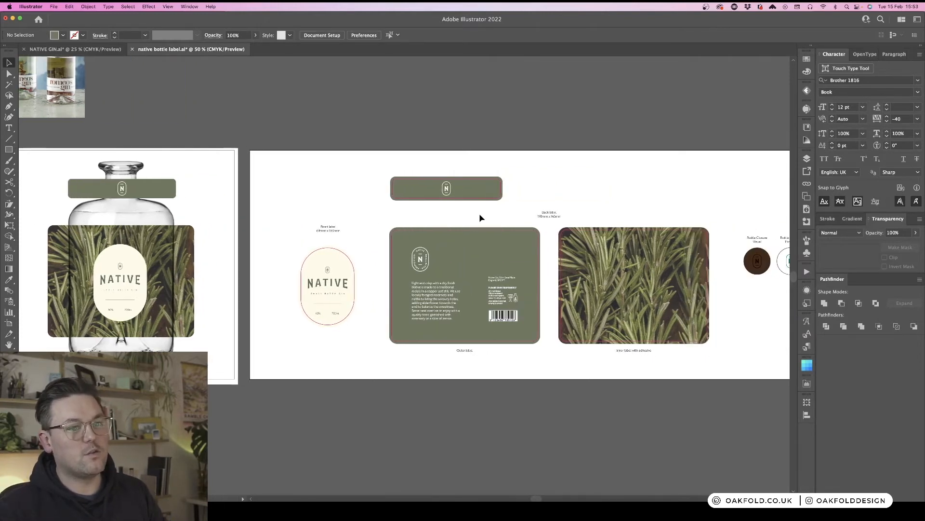
{"action": "scroll", "coordinate": [480, 218], "scroll_direction": "right", "scroll_amount": 2}
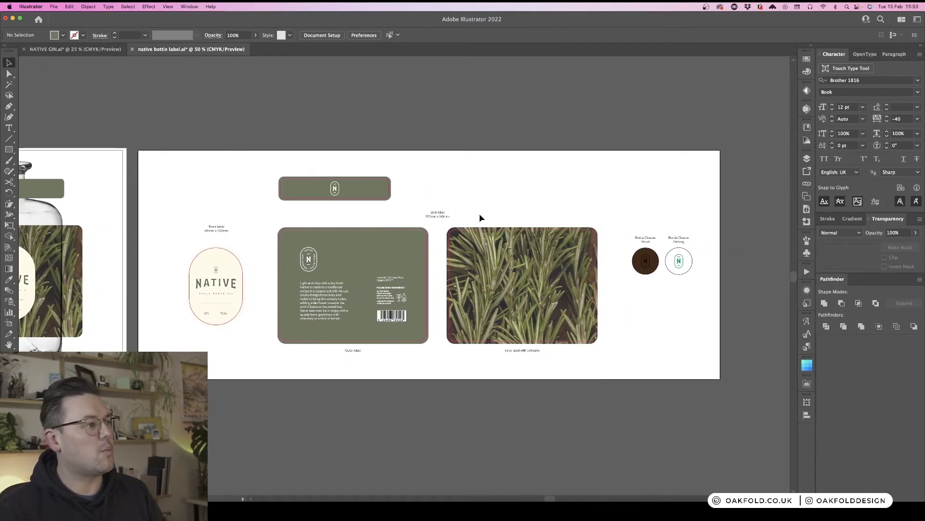
{"action": "scroll", "coordinate": [480, 218], "scroll_direction": "left", "scroll_amount": 5}
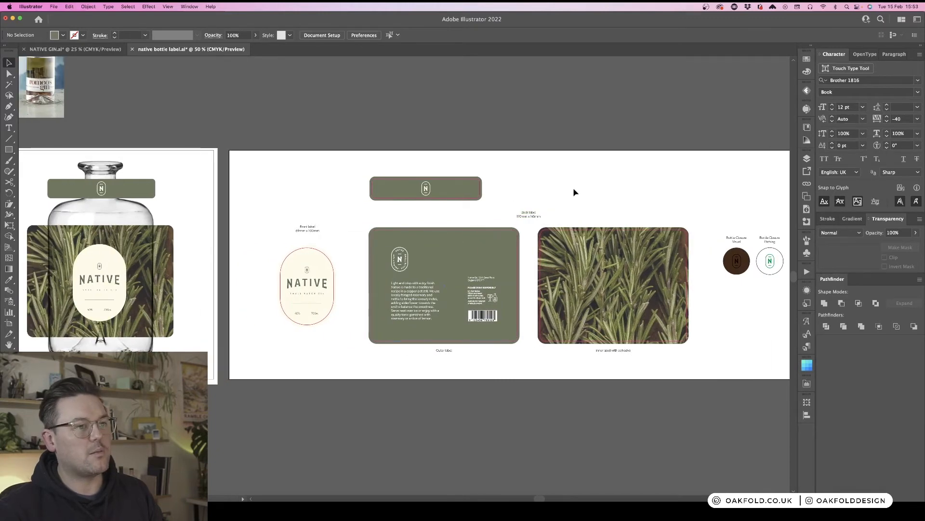
{"action": "scroll", "coordinate": [372, 217], "scroll_direction": "left", "scroll_amount": 5}
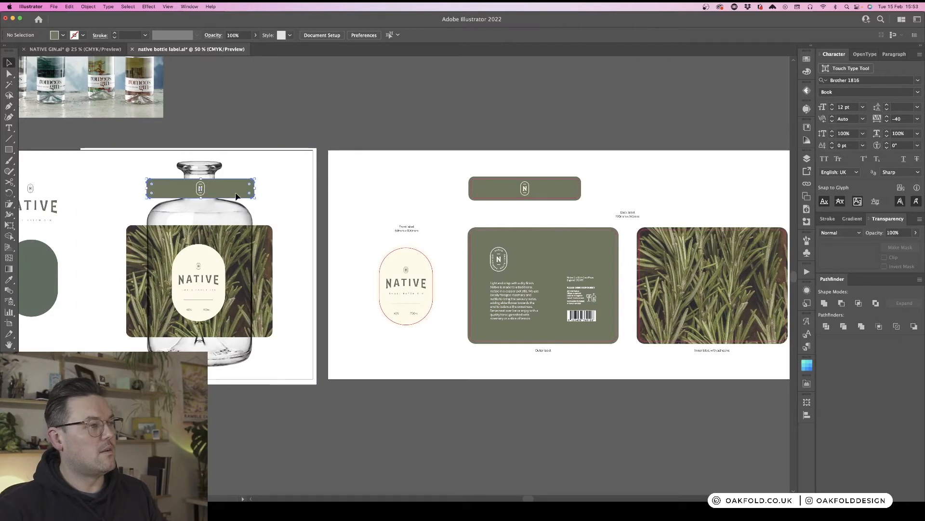
- Narrow the neck label on the bottle mockup to about 41 mm wide so it fits the neck
{"action": "left_click", "coordinate": [247, 190]}
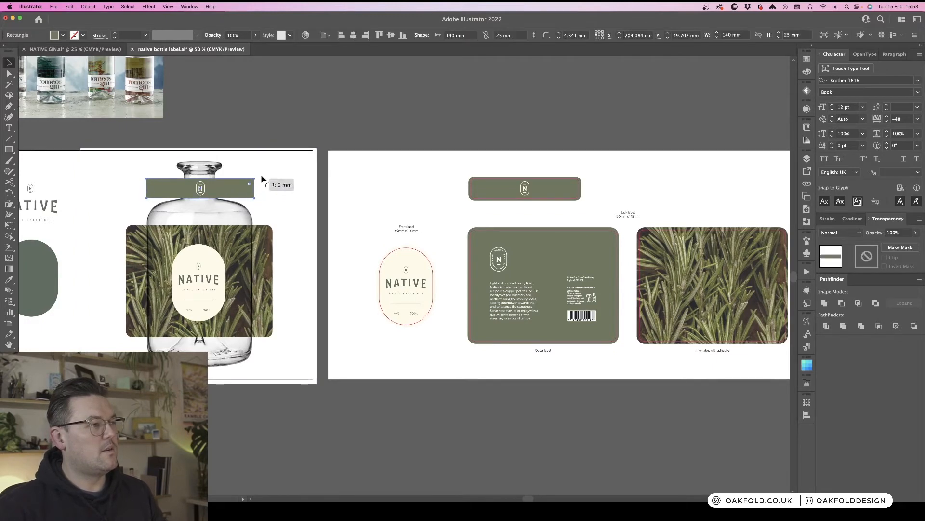
{"action": "left_click_drag", "start_coordinate": [254, 193], "coordinate": [218, 190]}
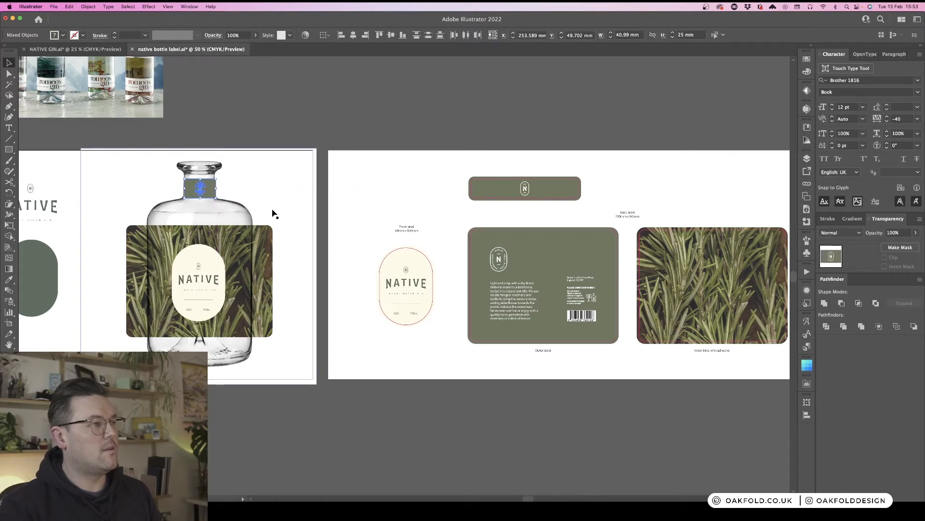
{"action": "left_click", "coordinate": [369, 161]}
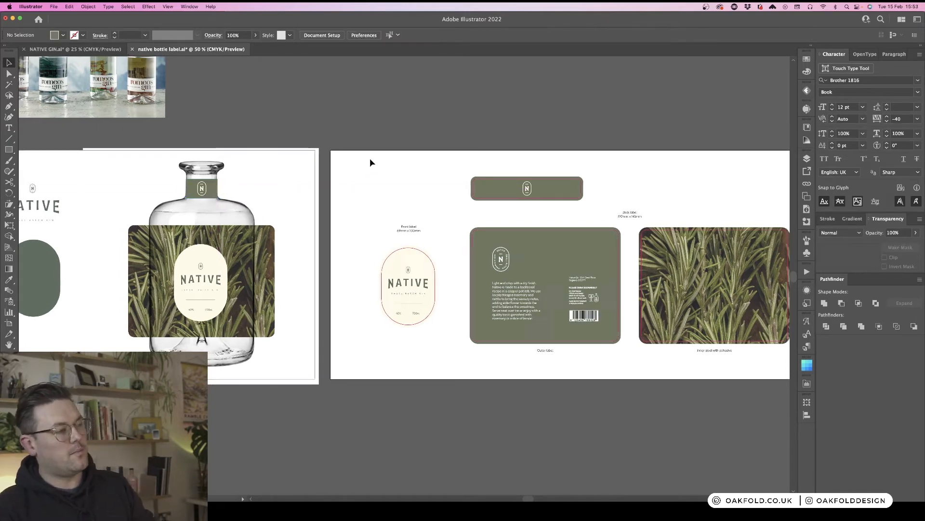
- Zoom in and inspect the front and back labels, including the badge on the outer label
{"action": "scroll", "coordinate": [370, 160], "scroll_direction": "left", "scroll_amount": 5}
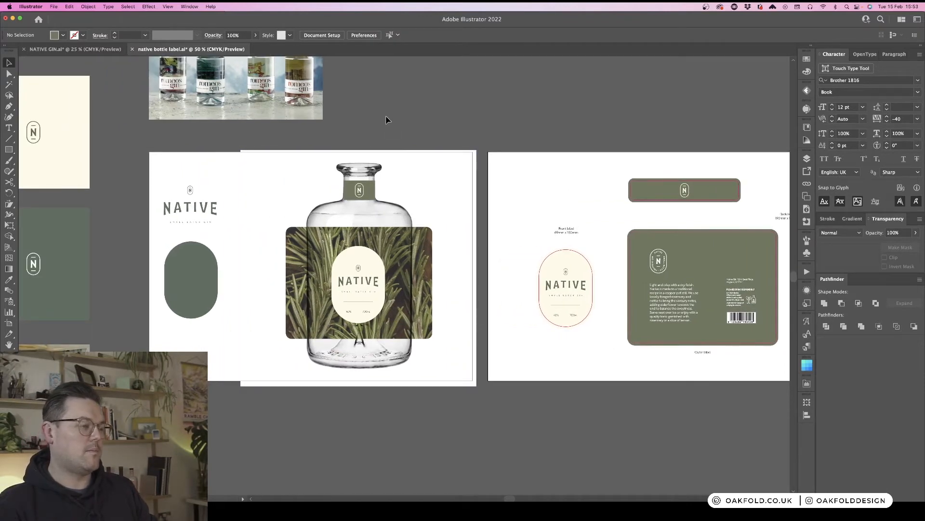
{"action": "scroll", "coordinate": [386, 119], "scroll_direction": "right", "scroll_amount": 4}
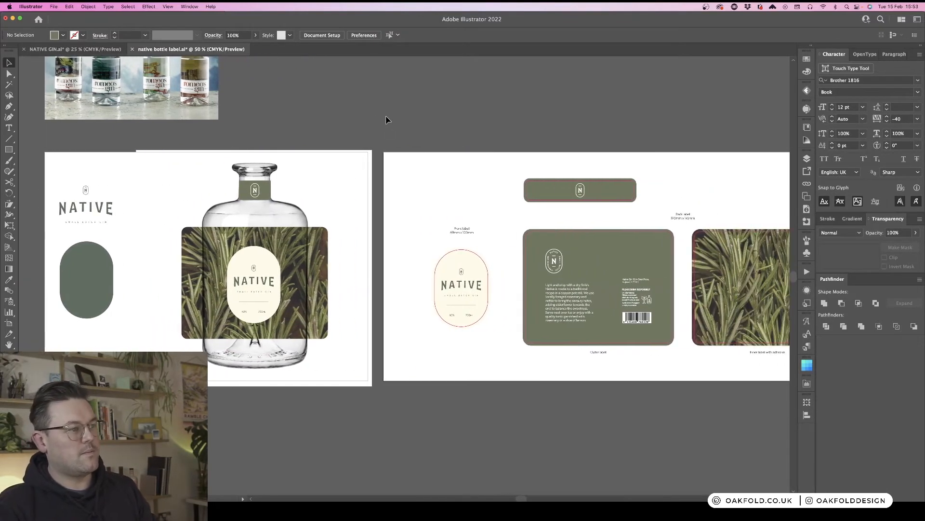
{"action": "scroll", "coordinate": [385, 119], "scroll_direction": "right", "scroll_amount": 7}
{"action": "key", "text": "super+minus"}
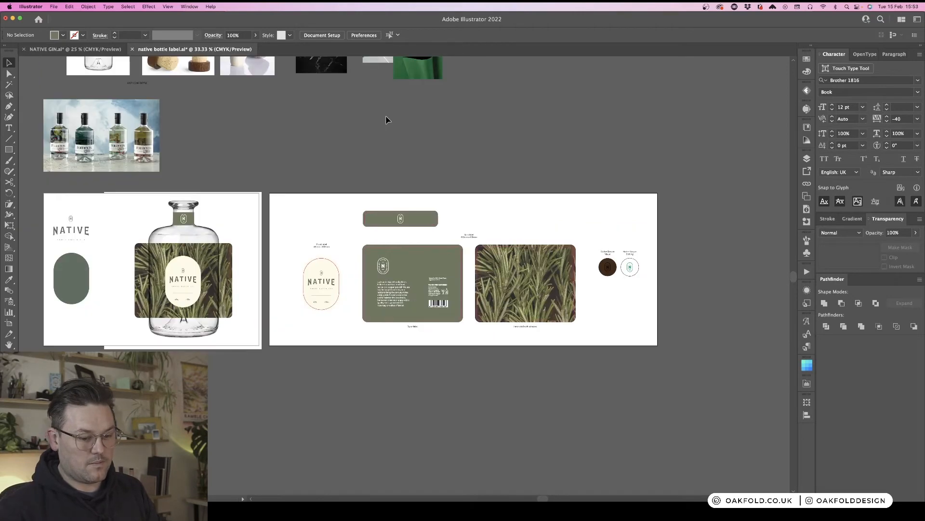
{"action": "scroll", "coordinate": [409, 174], "scroll_direction": "right", "scroll_amount": 2}
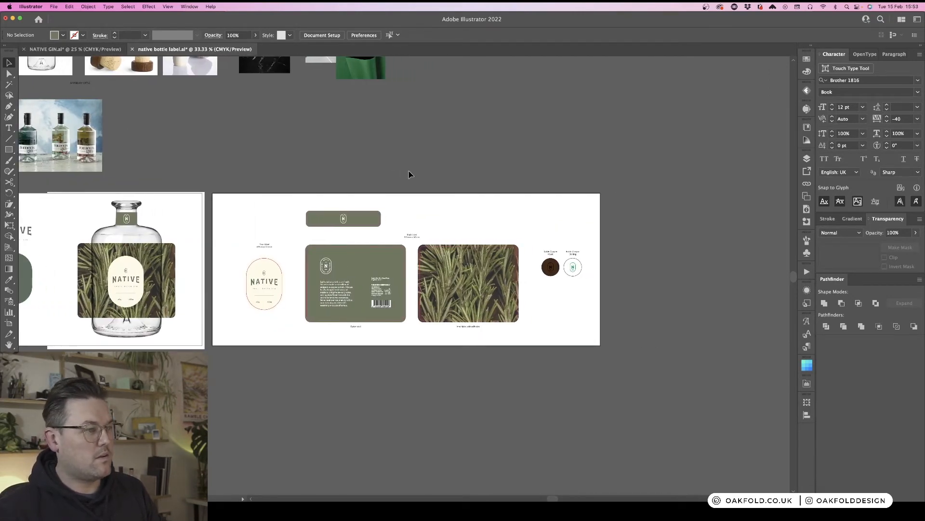
{"action": "key", "text": "super+equal"}
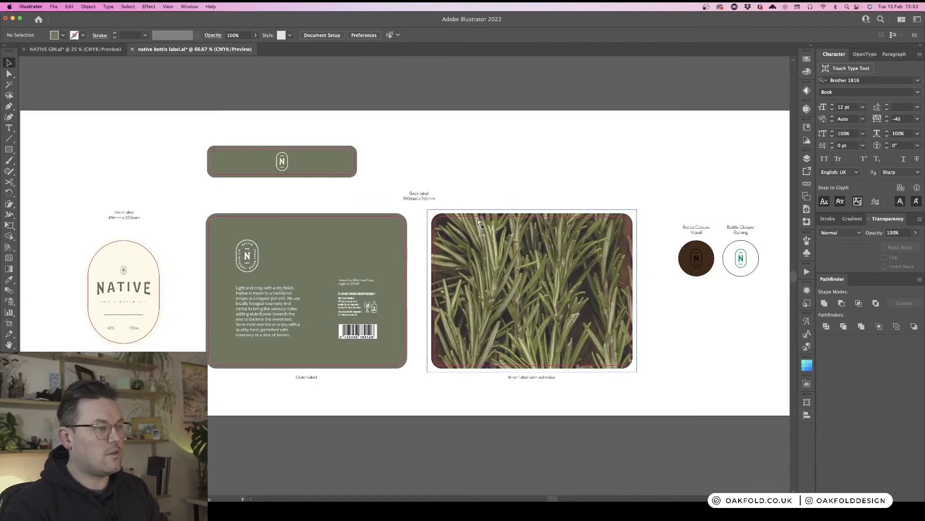
{"action": "key", "text": "super+equal"}
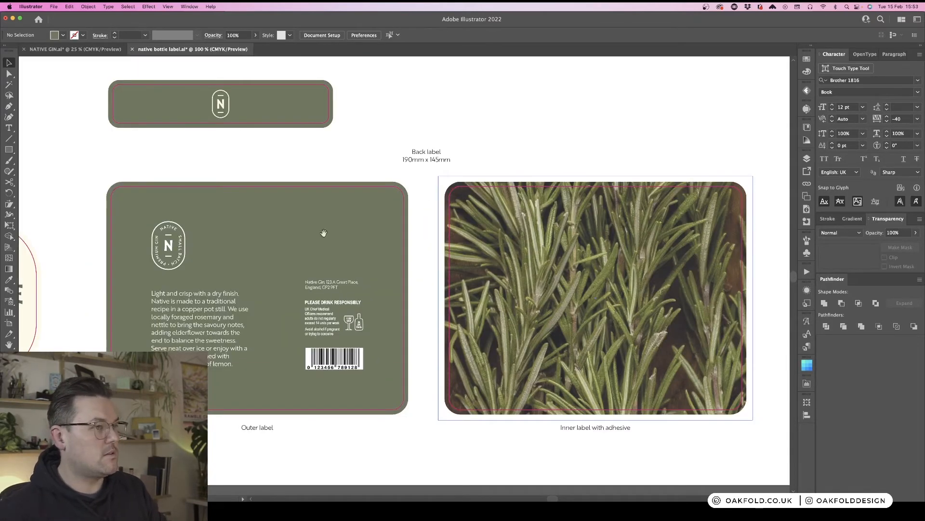
{"action": "scroll", "coordinate": [324, 233], "scroll_direction": "left", "scroll_amount": 10}
{"action": "scroll", "coordinate": [323, 233], "scroll_direction": "down", "scroll_amount": 4}
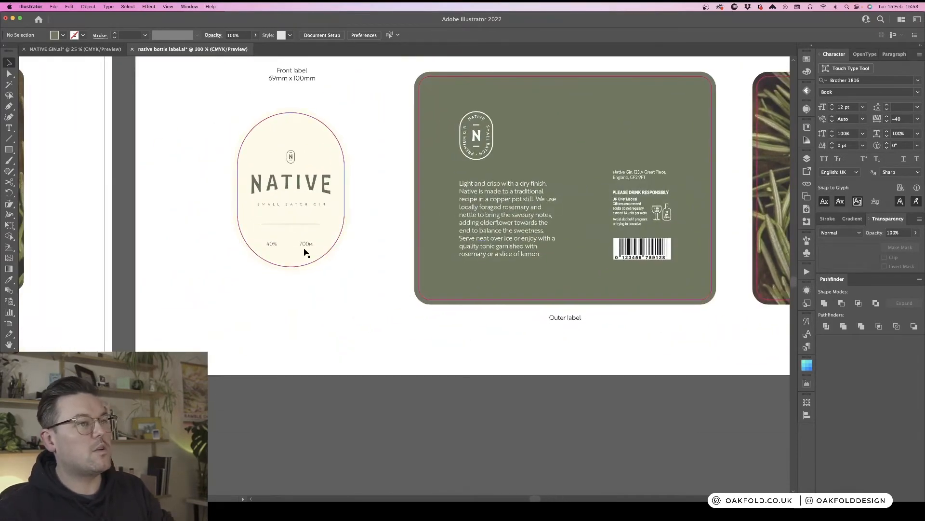
{"action": "left_click", "coordinate": [482, 144]}
{"action": "left_click", "coordinate": [372, 144]}
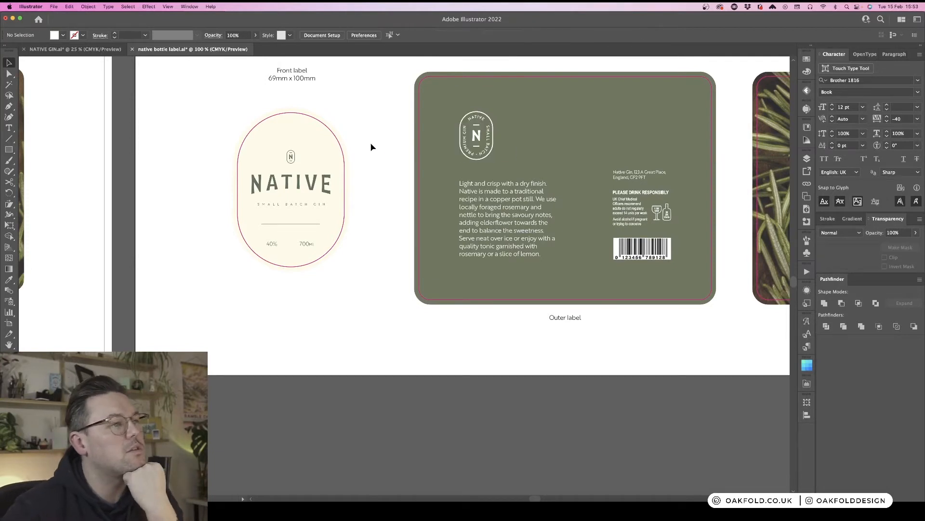
{"action": "left_click", "coordinate": [478, 139]}
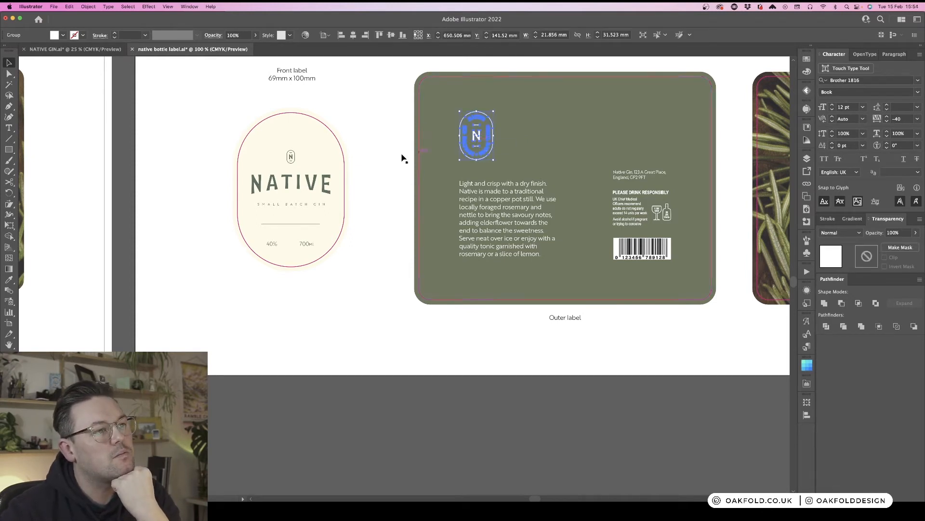
{"action": "scroll", "coordinate": [383, 153], "scroll_direction": "up", "scroll_amount": 2}
{"action": "scroll", "coordinate": [383, 153], "scroll_direction": "right", "scroll_amount": 1}
{"action": "scroll", "coordinate": [383, 155], "scroll_direction": "right", "scroll_amount": 2}
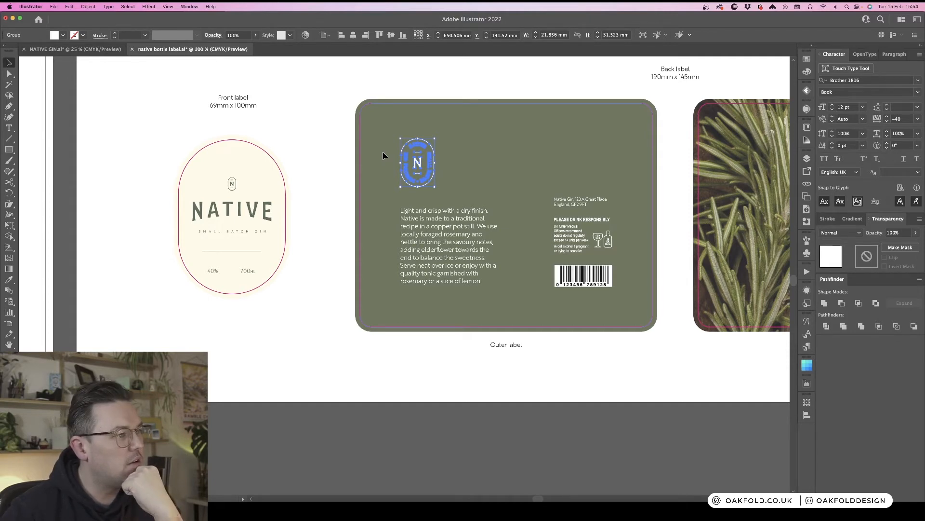
{"action": "left_click", "coordinate": [326, 148]}
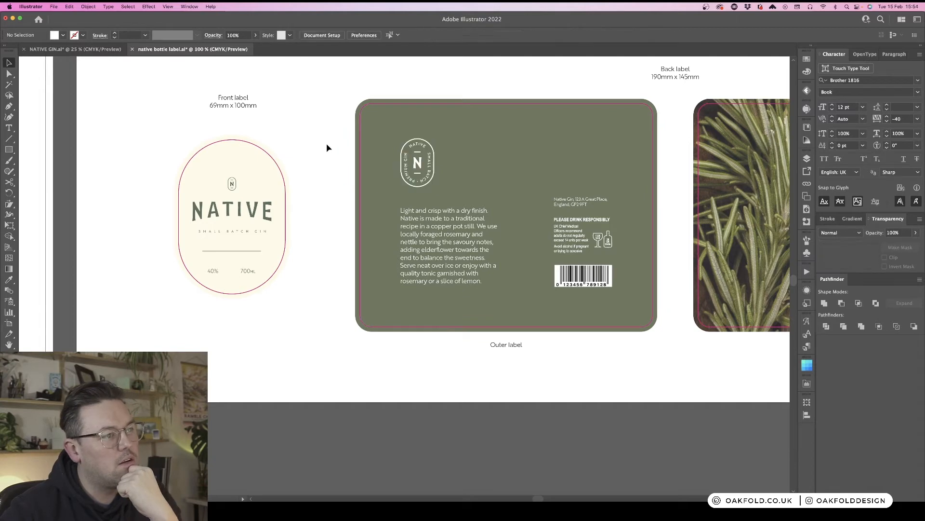
{"action": "scroll", "coordinate": [327, 147], "scroll_direction": "right", "scroll_amount": 3}
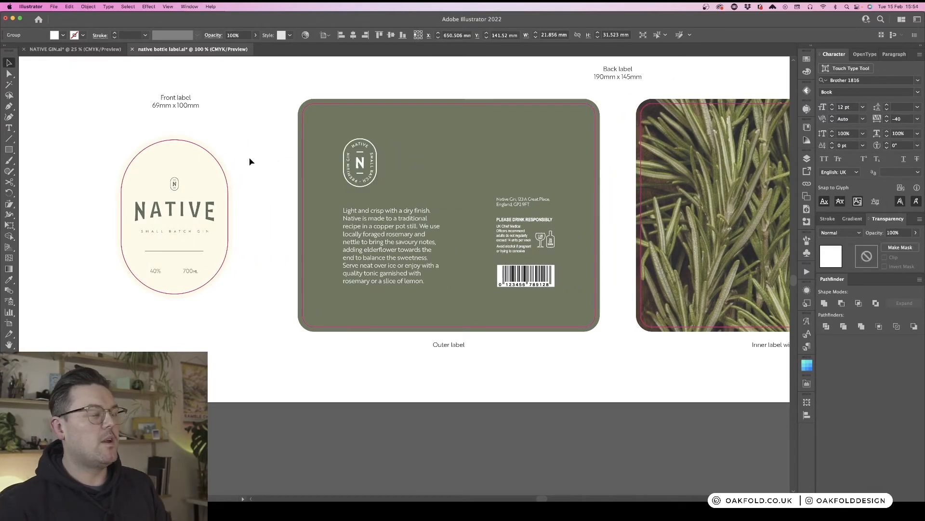
- Add a new layer and open its name for editing
{"action": "left_click", "coordinate": [807, 159]}
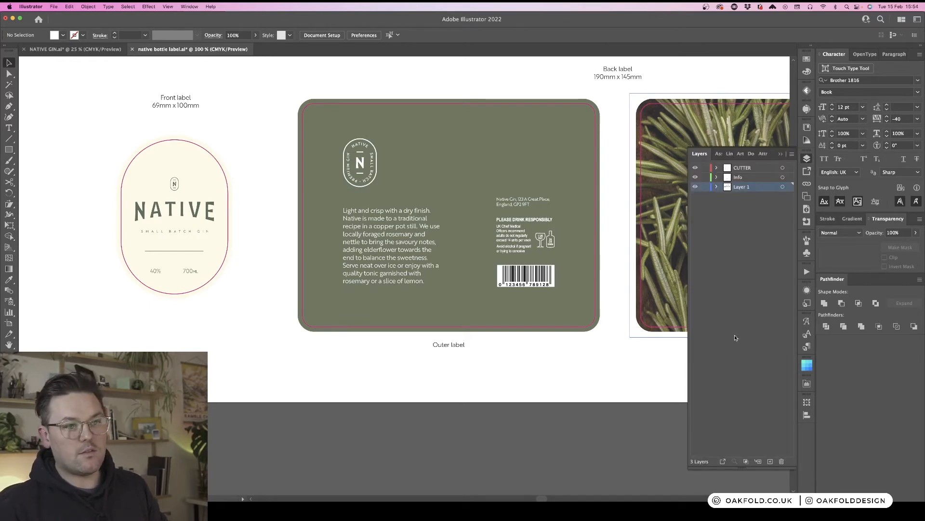
{"action": "left_click", "coordinate": [771, 462]}
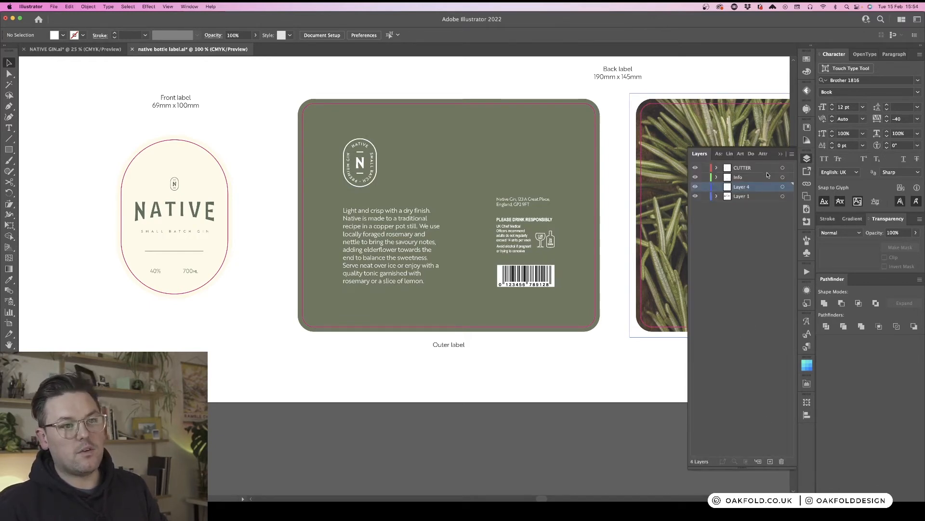
{"action": "double_click", "coordinate": [740, 188]}
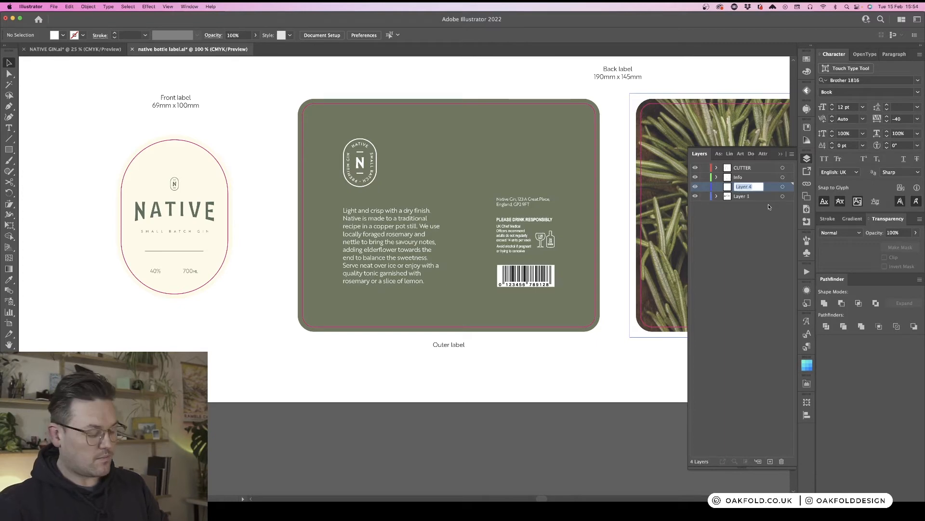
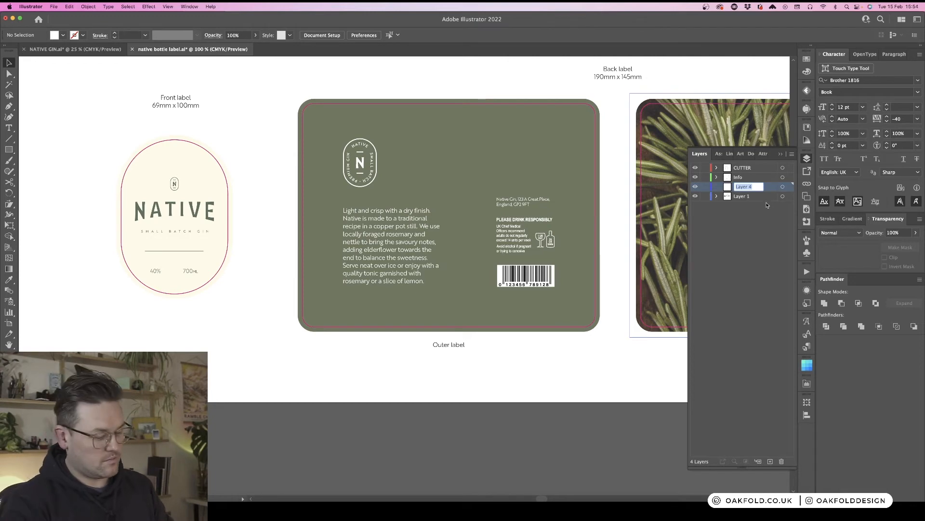
- Name the new layer Emboss and move the outer label's badge onto it
{"action": "type", "text": "e"}
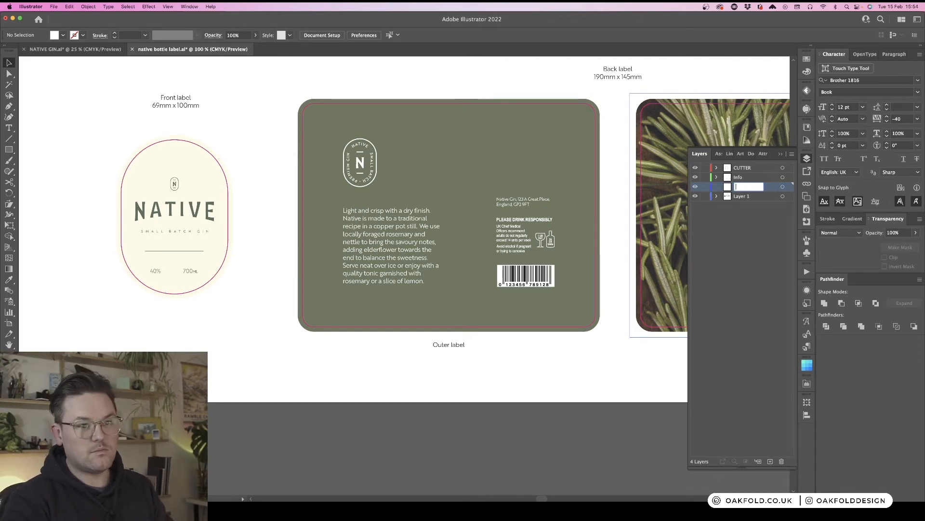
{"action": "type", "text": "mbo"}
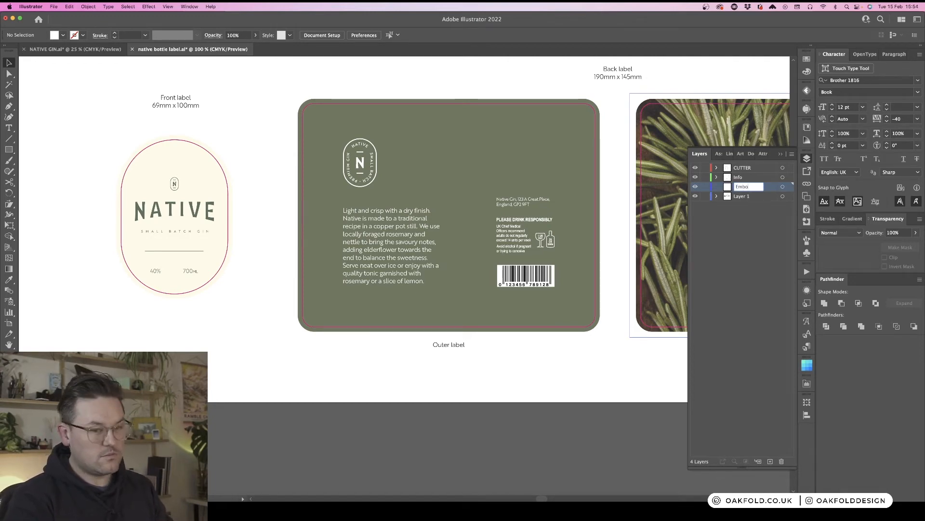
{"action": "type", "text": "ss"}
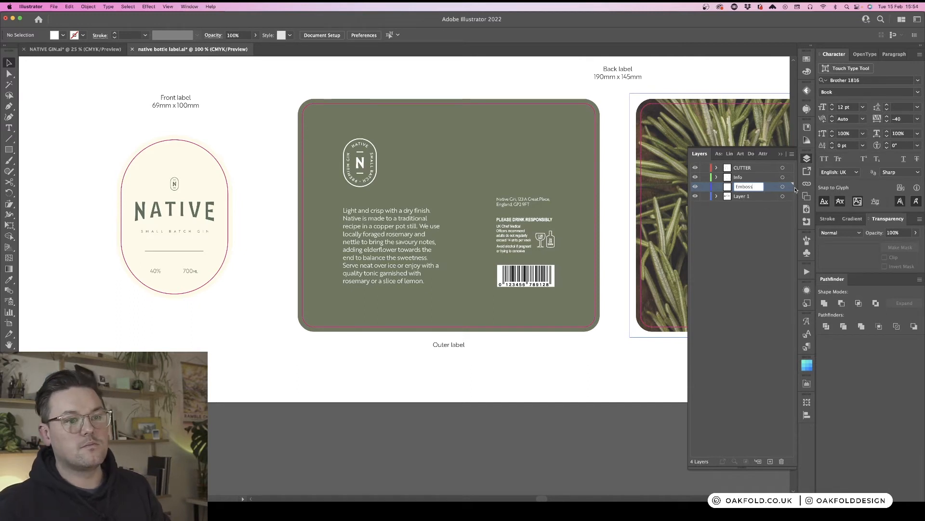
{"action": "left_click", "coordinate": [367, 170]}
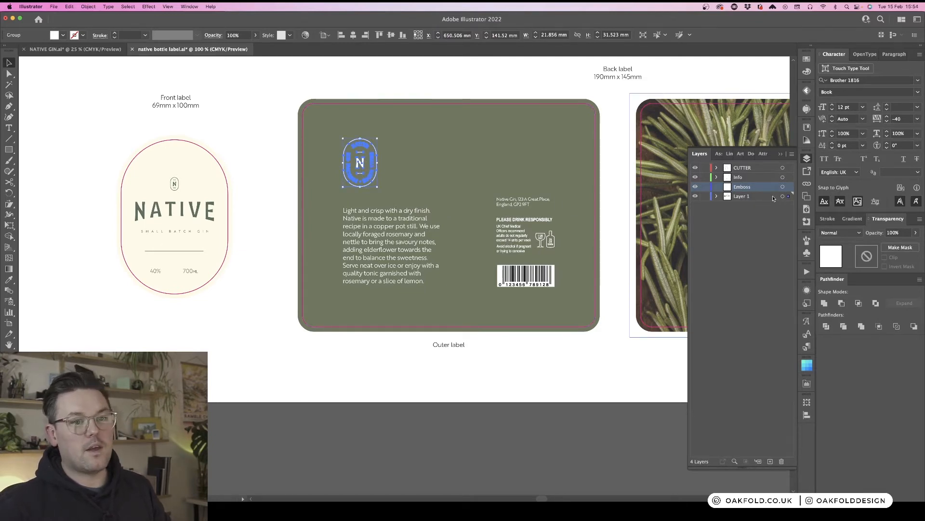
{"action": "left_click_drag", "start_coordinate": [789, 196], "coordinate": [789, 186]}
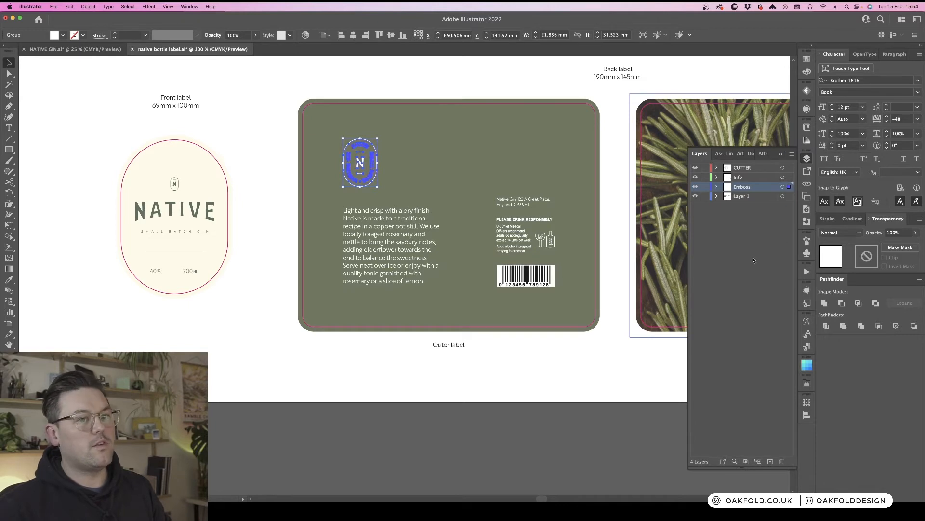
- Fill the badge with a new spot colour swatch named Emboss, based on C=0 M=80 Y=95 K=0
{"action": "left_click", "coordinate": [807, 59]}
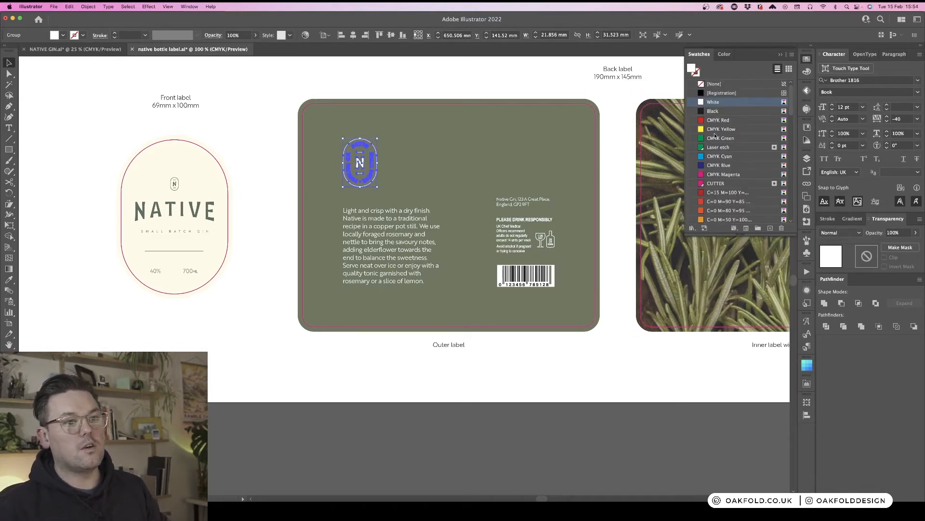
{"action": "left_click", "coordinate": [741, 131]}
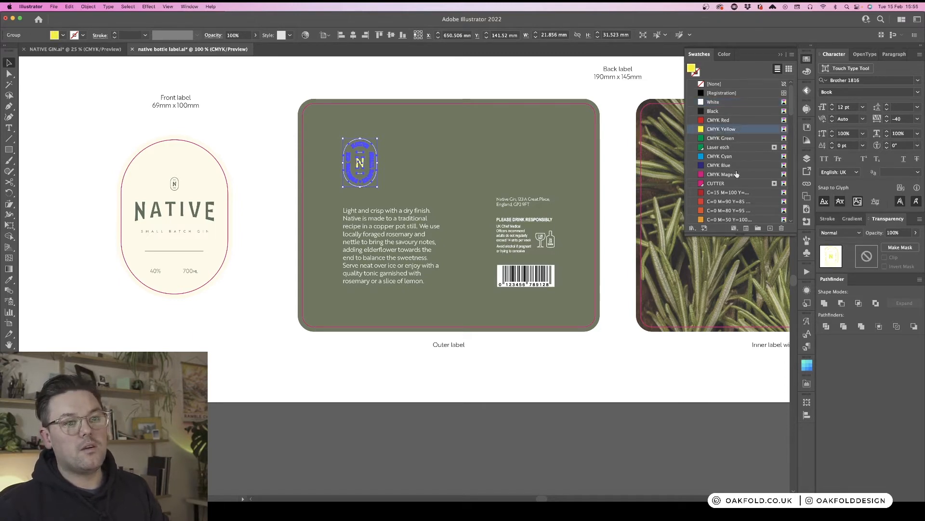
{"action": "left_click", "coordinate": [718, 202]}
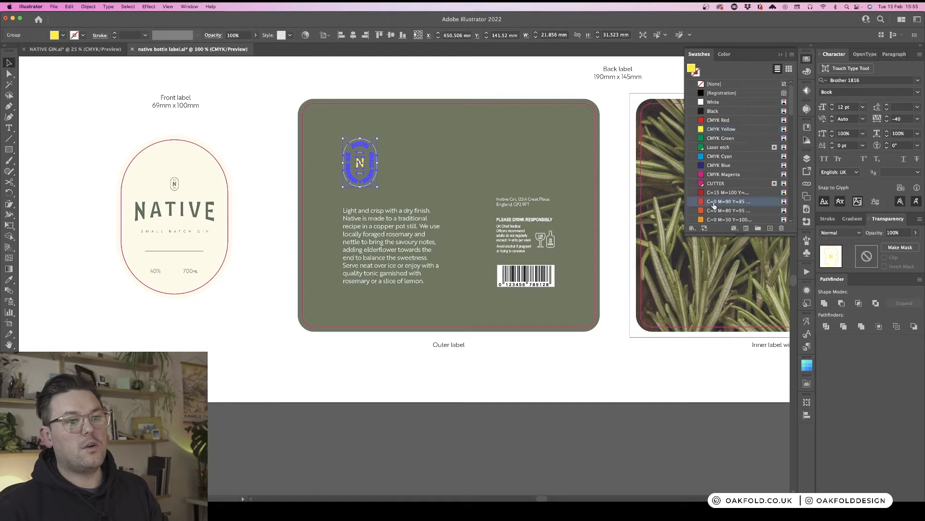
{"action": "left_click", "coordinate": [722, 211]}
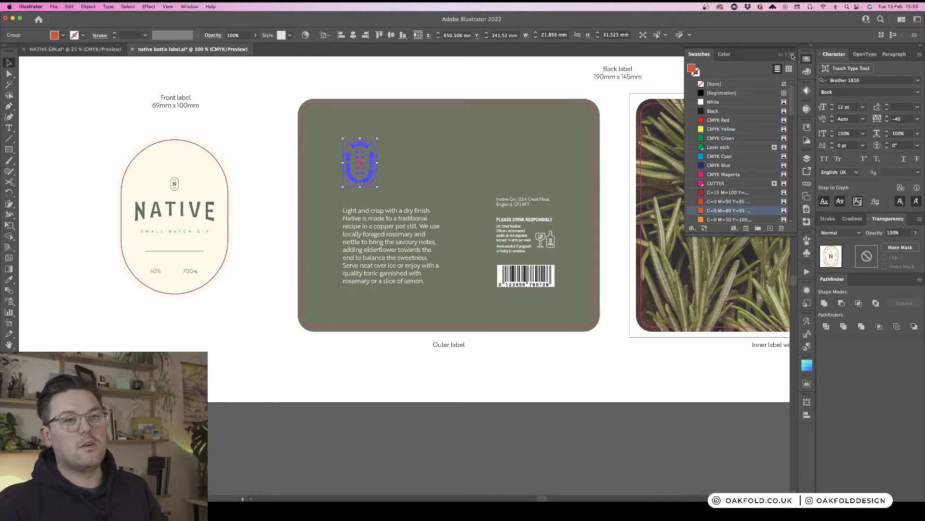
{"action": "left_click", "coordinate": [793, 57]}
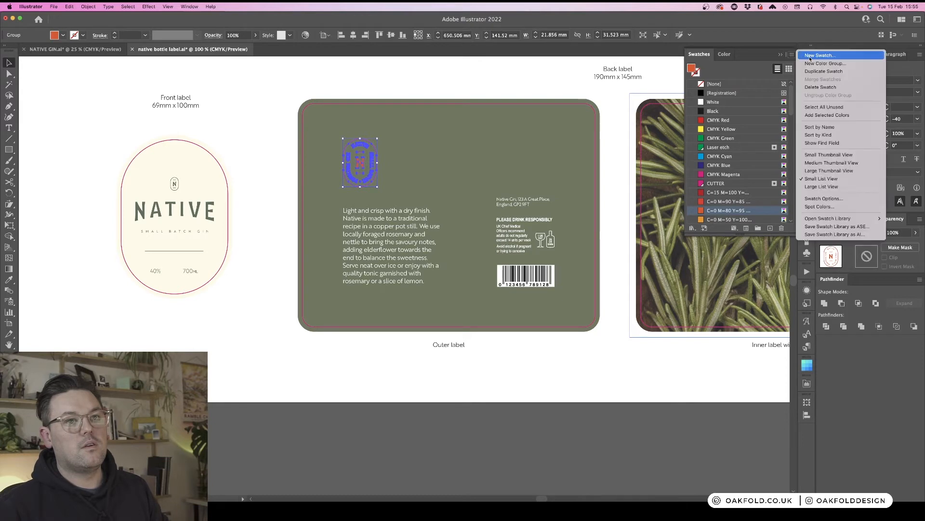
{"action": "left_click", "coordinate": [820, 59]}
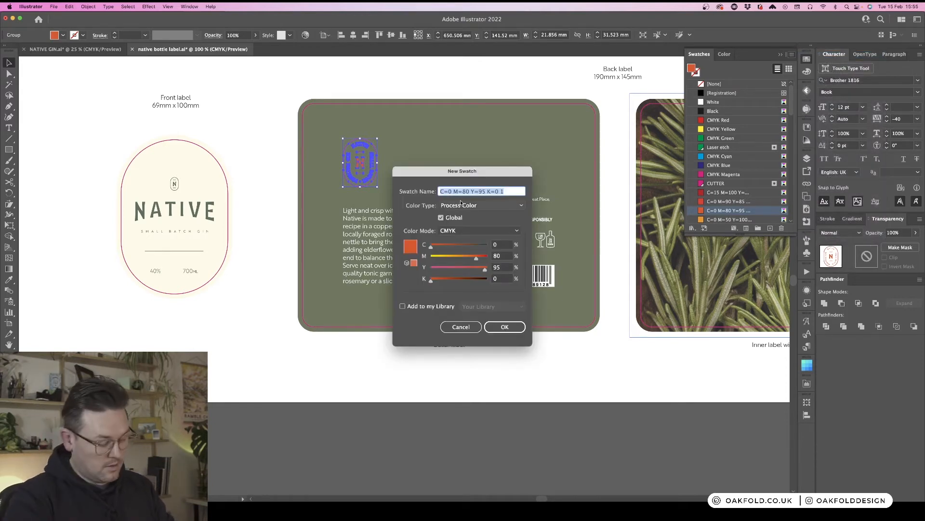
{"action": "type", "text": "Emboss"}
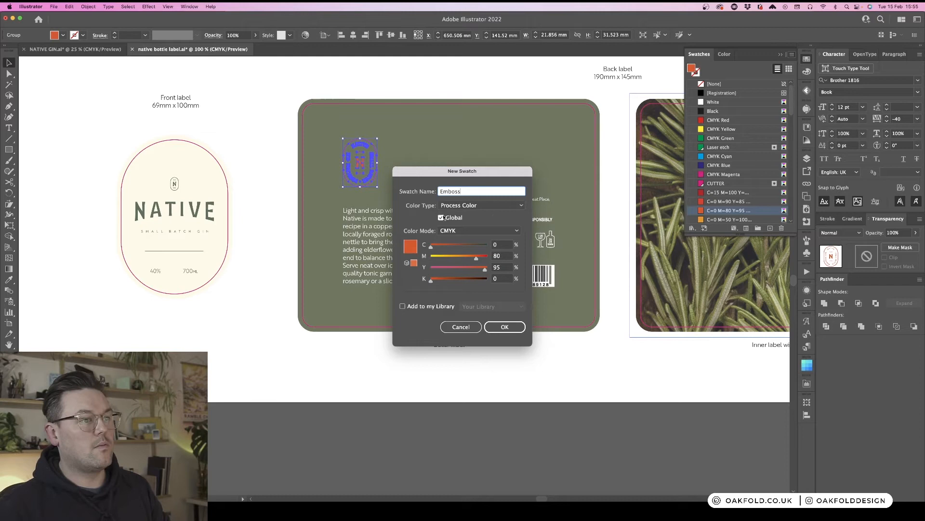
{"action": "left_click", "coordinate": [477, 205]}
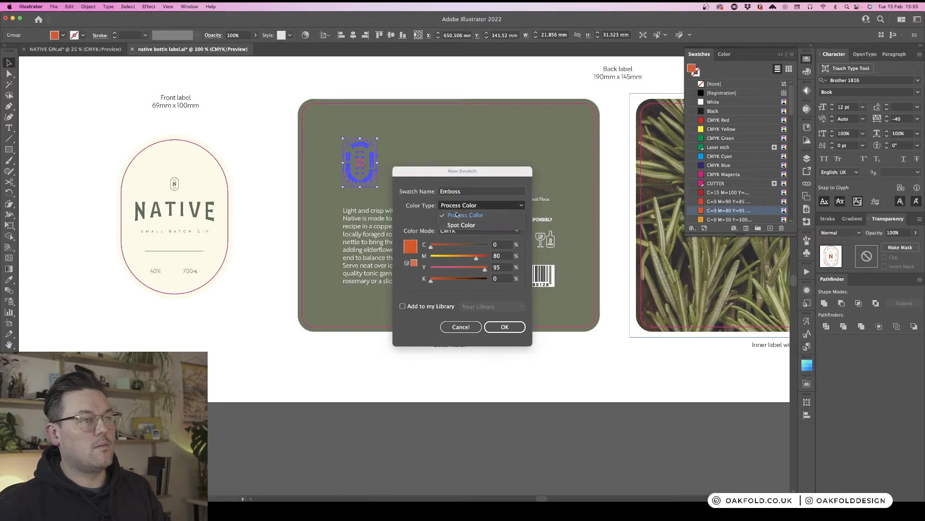
{"action": "left_click", "coordinate": [477, 229]}
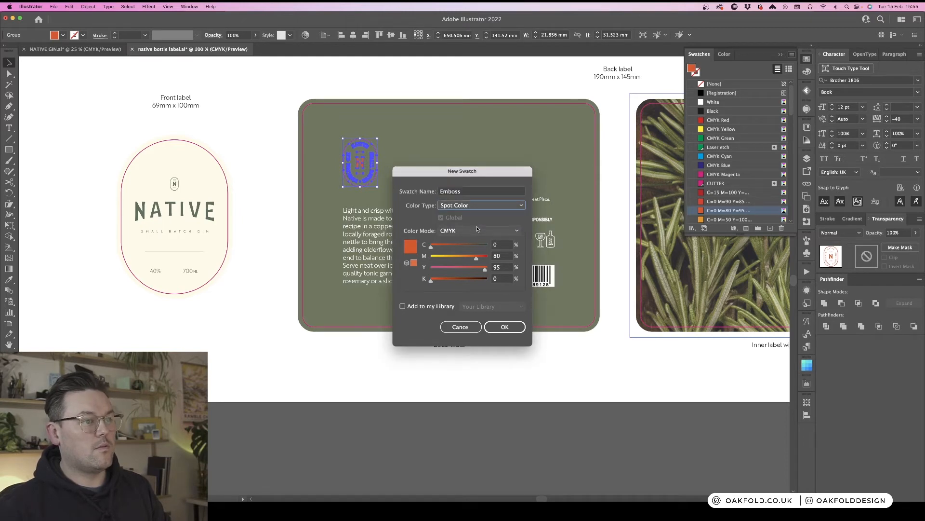
{"action": "left_click", "coordinate": [505, 326]}
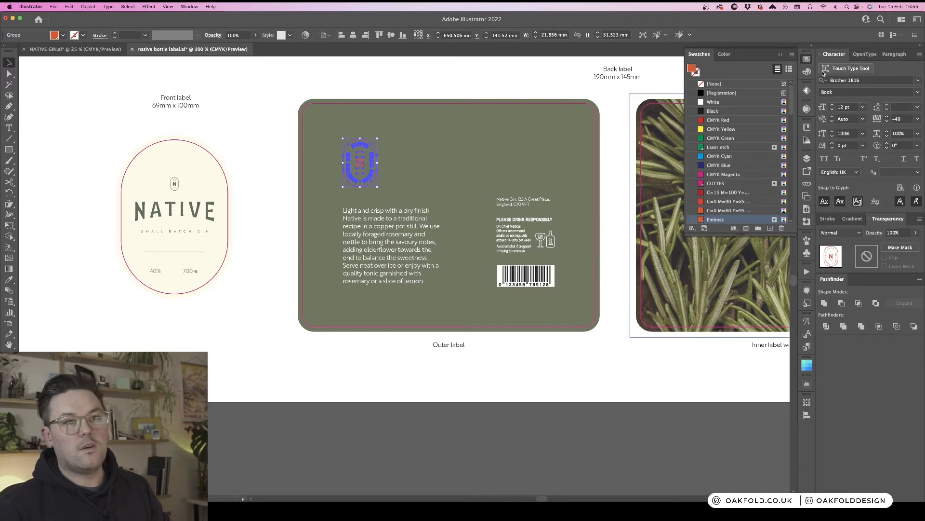
{"action": "left_click", "coordinate": [807, 60]}
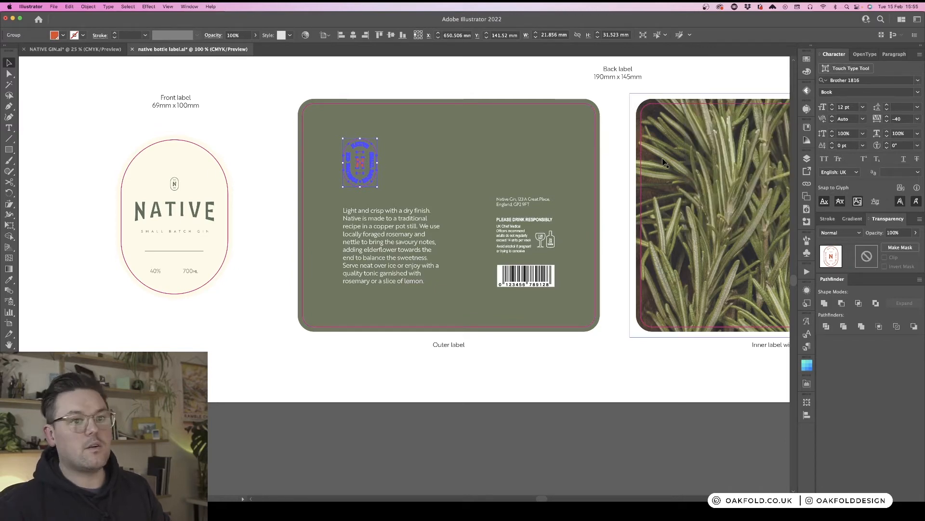
{"action": "left_click", "coordinate": [261, 100]}
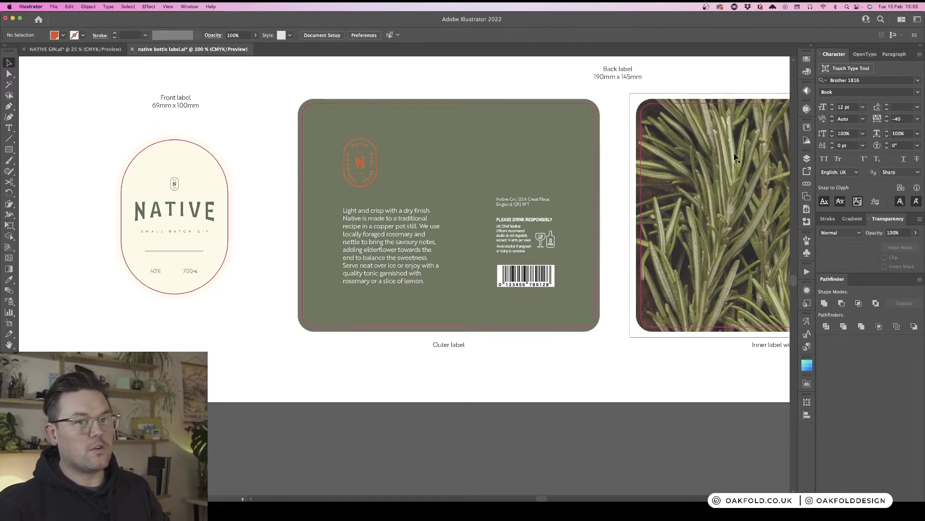
- Toggle the layers' visibility to check which artwork sits on the Emboss layer
{"action": "left_click", "coordinate": [807, 159]}
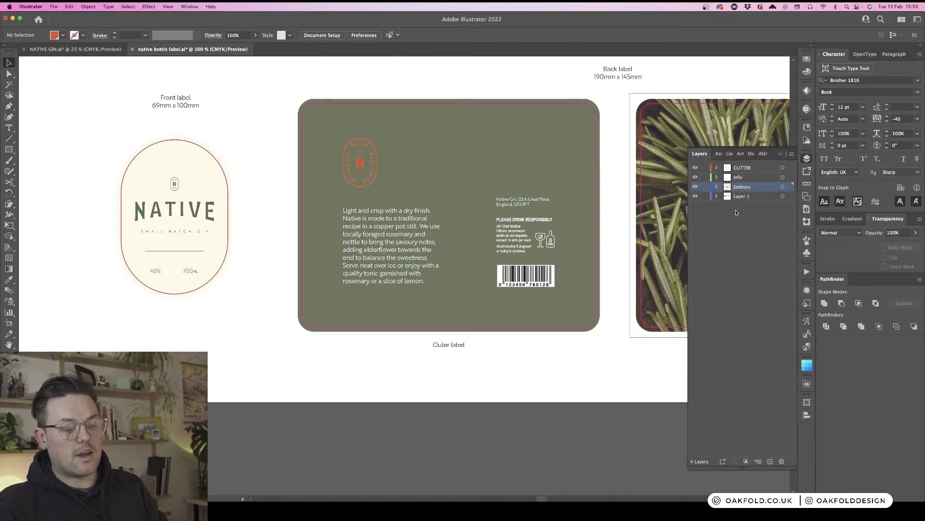
{"action": "left_click", "coordinate": [695, 187]}
{"action": "left_click", "coordinate": [695, 187]}
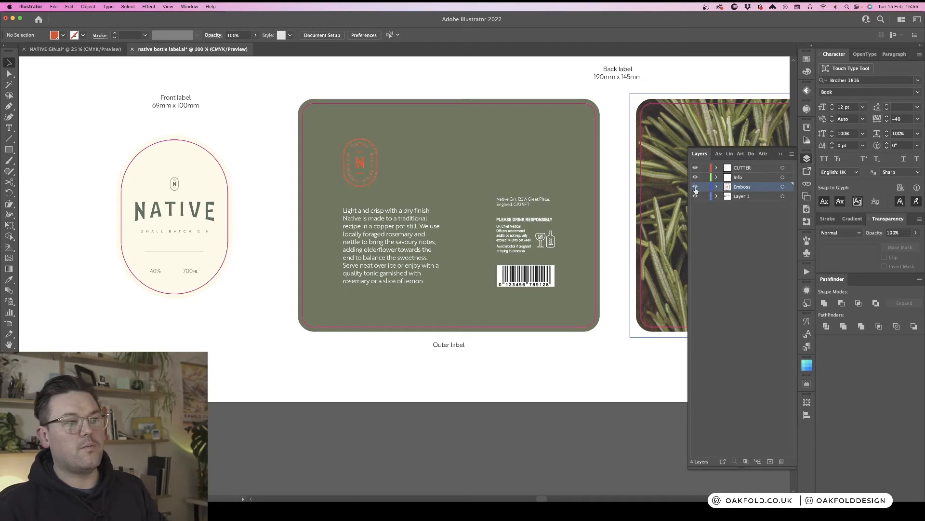
{"action": "left_click_drag", "start_coordinate": [695, 177], "coordinate": [695, 171]}
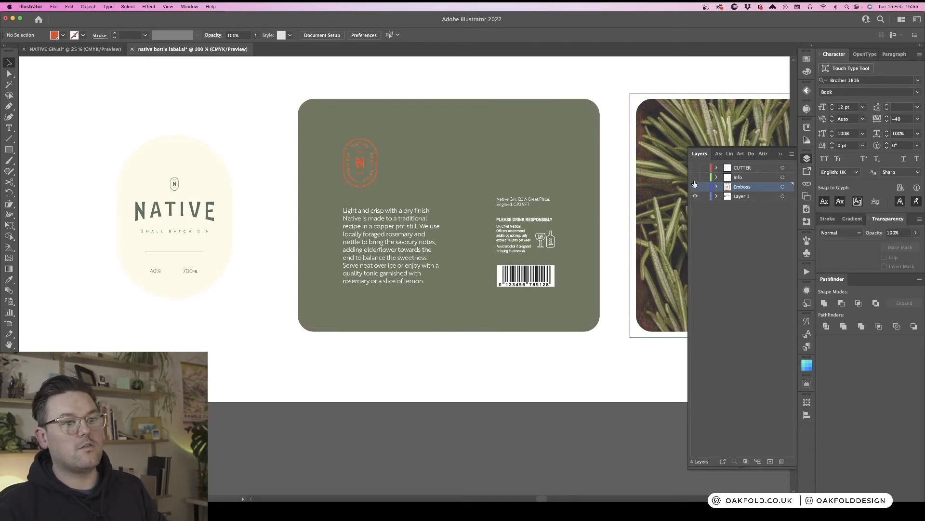
{"action": "left_click", "coordinate": [695, 186]}
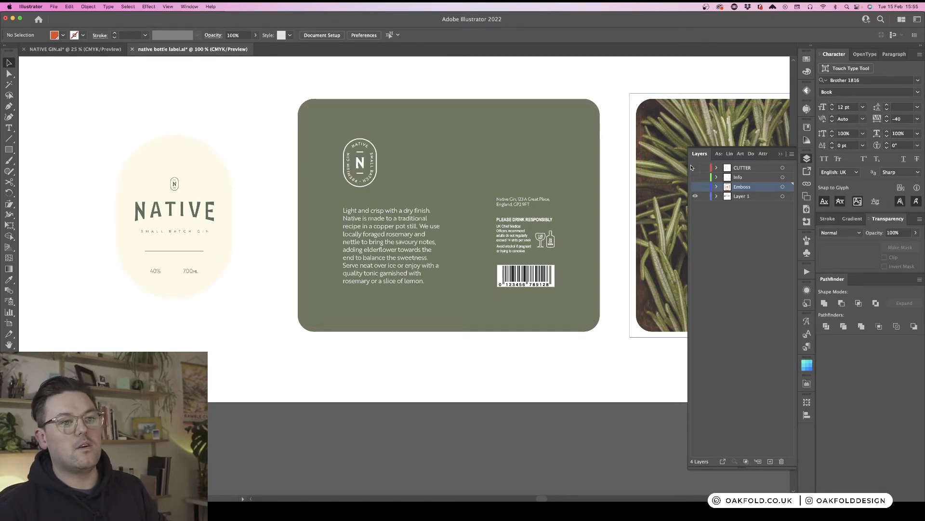
{"action": "left_click", "coordinate": [695, 167]}
{"action": "left_click", "coordinate": [695, 177]}
{"action": "left_click", "coordinate": [695, 187]}
{"action": "left_click", "coordinate": [695, 196]}
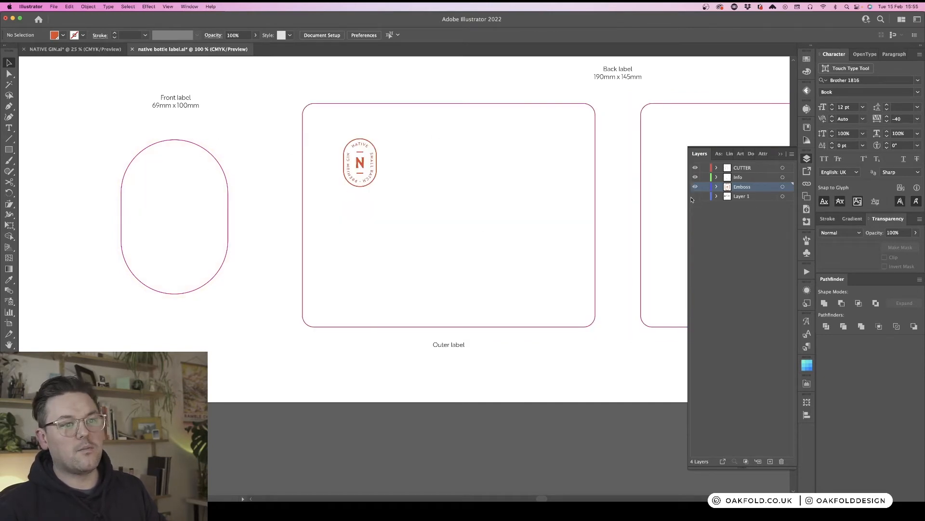
{"action": "left_click", "coordinate": [695, 196]}
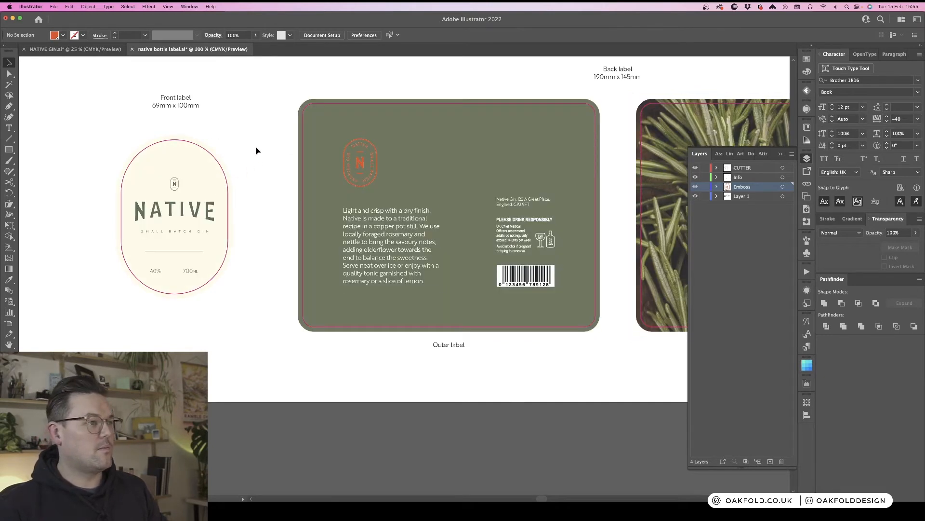
- Zoom out across the artboards and then zoom in on the front label
{"action": "left_click", "coordinate": [198, 221]}
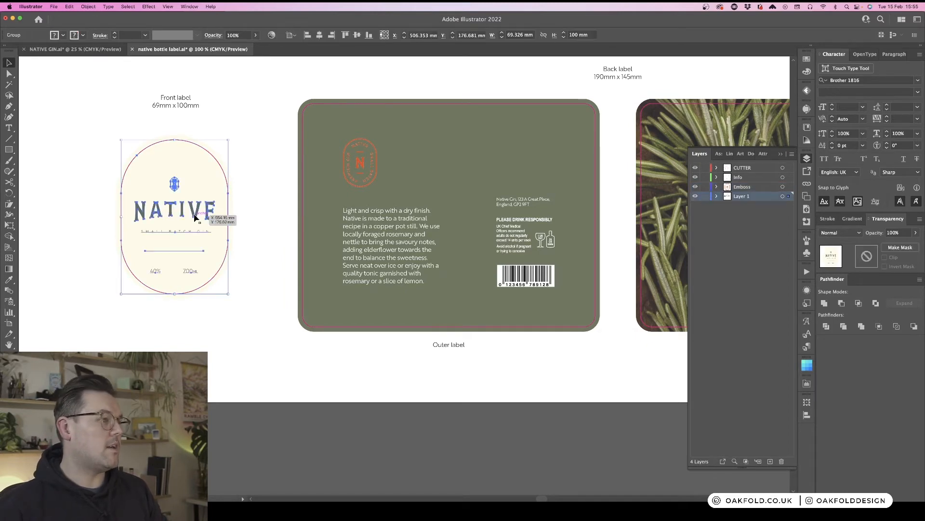
{"action": "left_click", "coordinate": [256, 194]}
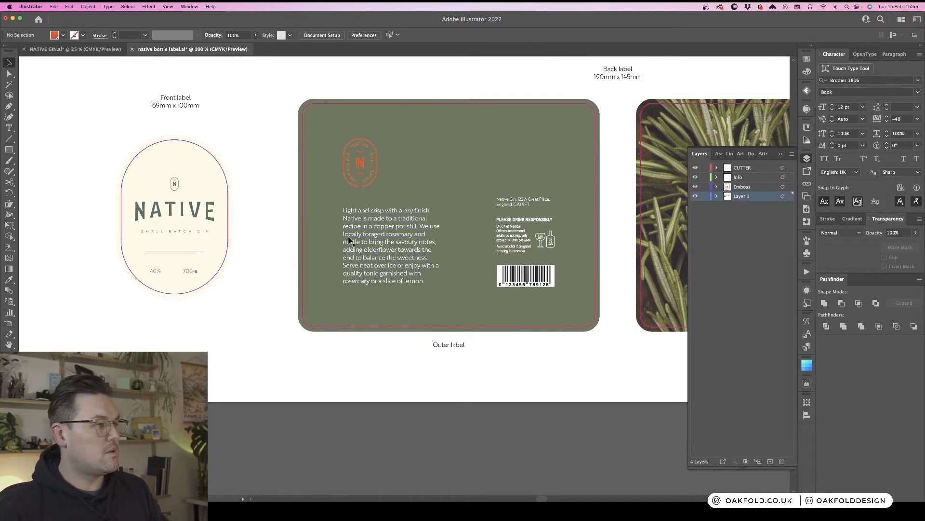
{"action": "scroll", "coordinate": [350, 241], "scroll_direction": "left", "scroll_amount": 3}
{"action": "scroll", "coordinate": [350, 241], "scroll_direction": "left", "scroll_amount": 2}
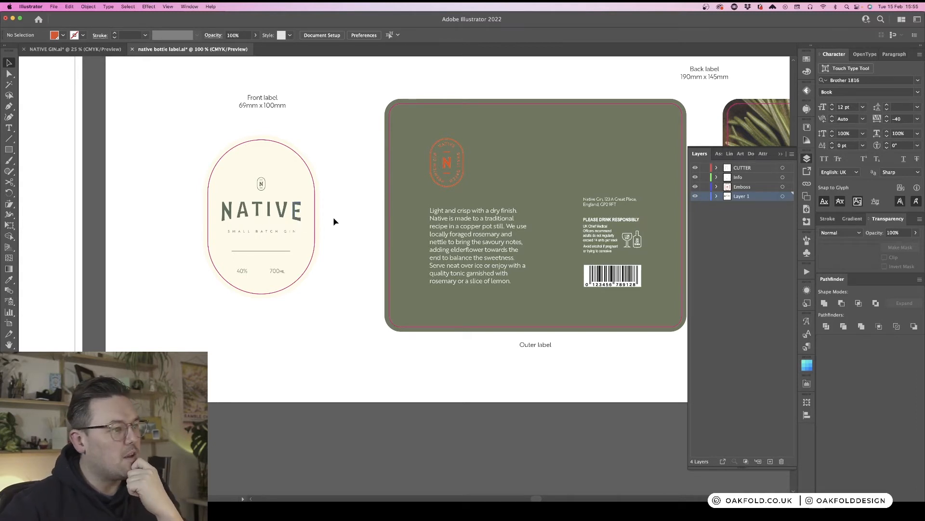
{"action": "key", "text": "super+minus"}
{"action": "key", "text": "super+minus"}
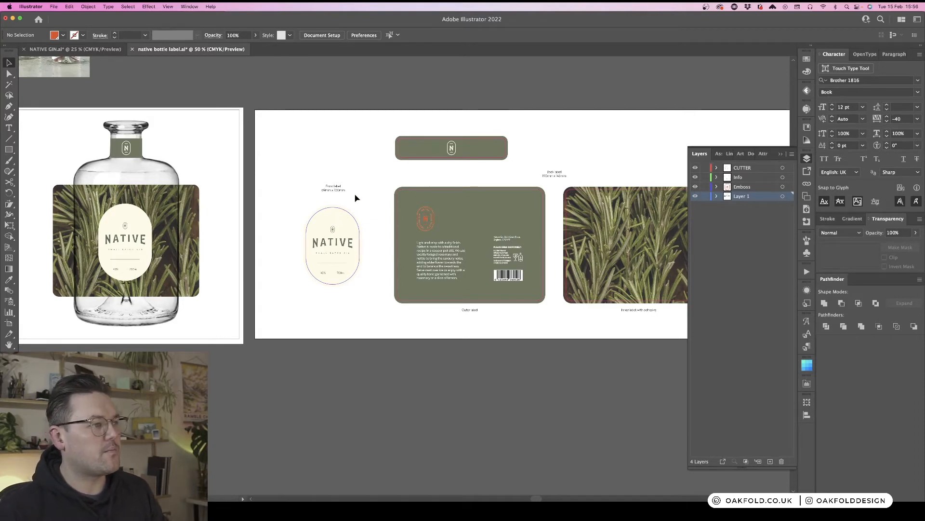
{"action": "scroll", "coordinate": [363, 216], "scroll_direction": "right", "scroll_amount": 3}
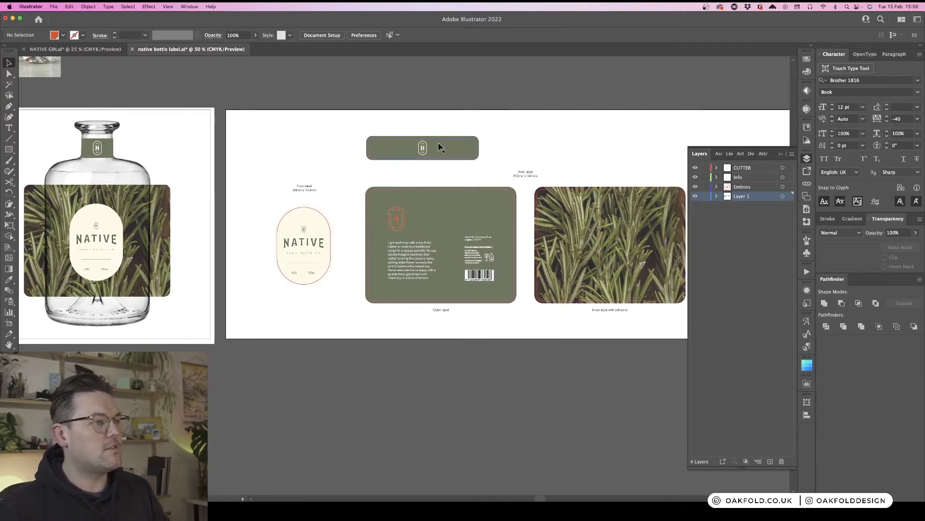
{"action": "left_click", "coordinate": [322, 245]}
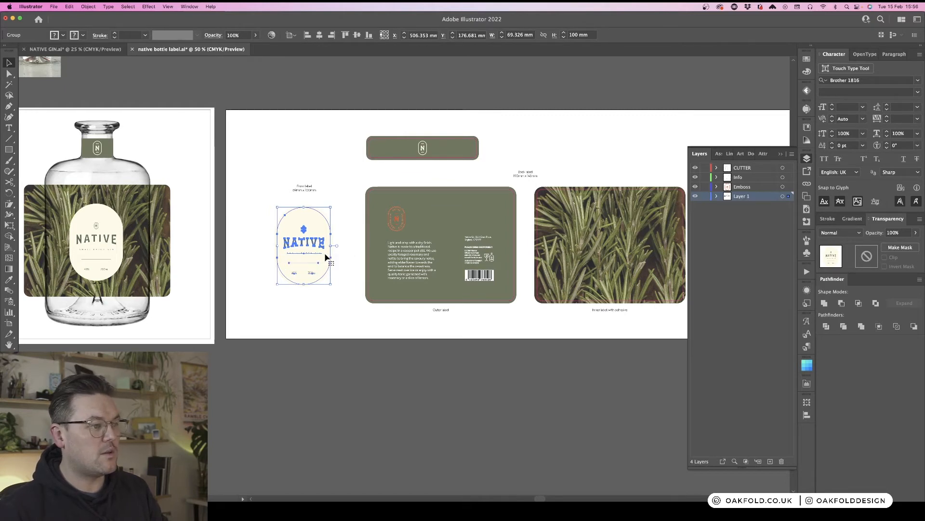
{"action": "key", "text": "super+equal"}
{"action": "key", "text": "super+equal"}
{"action": "key", "text": "super+equal"}
{"action": "key", "text": "super+equal"}
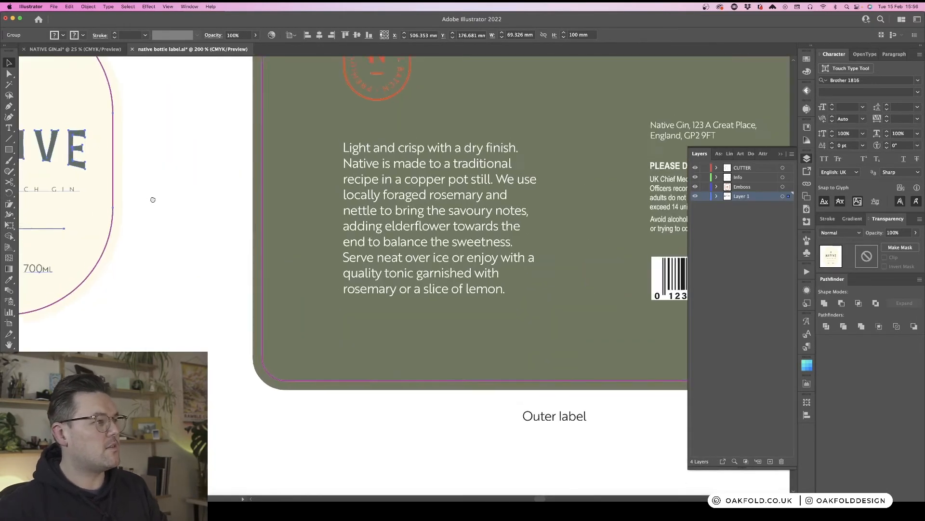
{"action": "left_click_drag", "start_coordinate": [153, 199], "coordinate": [445, 269]}
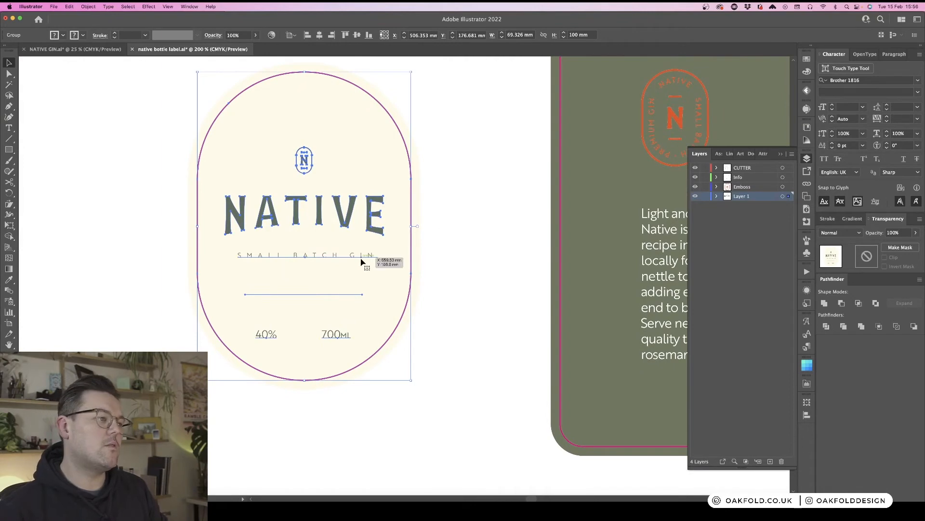
{"action": "left_click", "coordinate": [474, 248]}
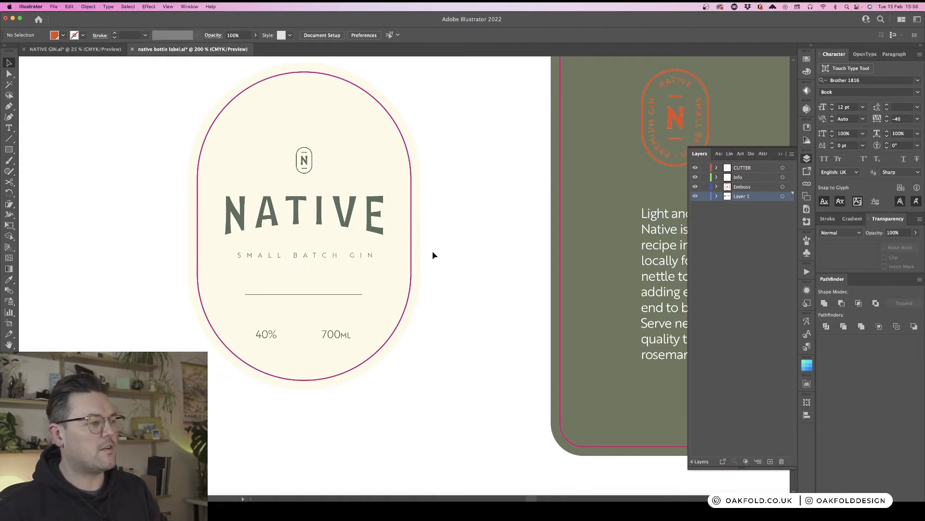
- Isolate the front label's NATIVE lettering group and unite its letters into one shape with Pathfinder Unite
{"action": "left_click", "coordinate": [377, 216]}
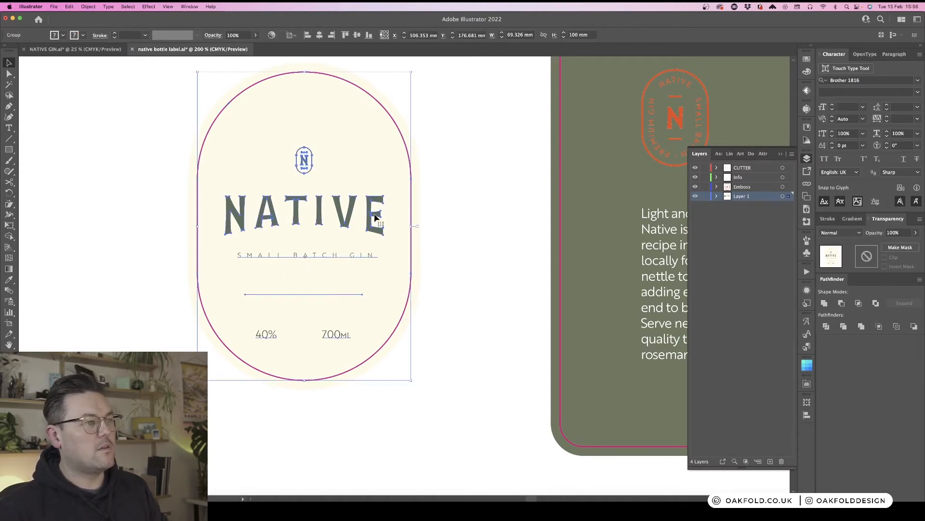
{"action": "double_click", "coordinate": [376, 218]}
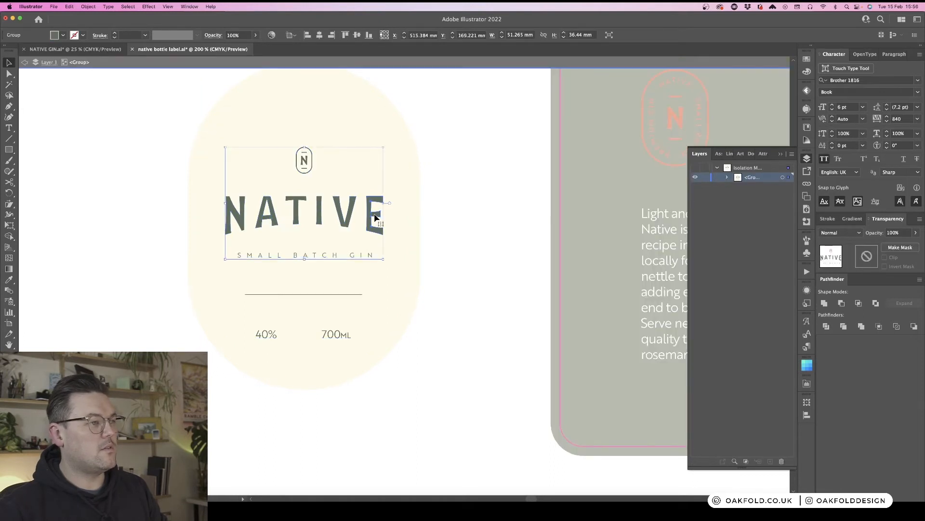
{"action": "double_click", "coordinate": [376, 217]}
{"action": "left_click", "coordinate": [376, 217]}
{"action": "double_click", "coordinate": [375, 217]}
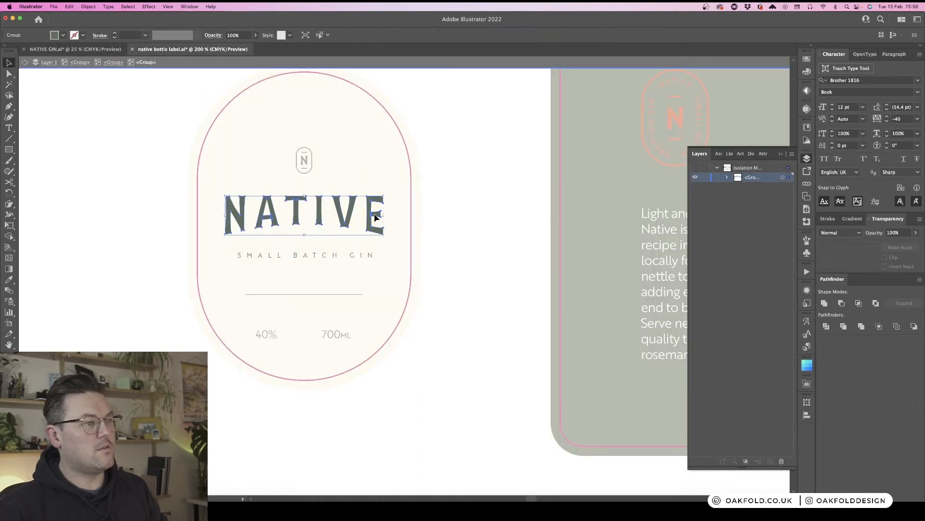
{"action": "left_click", "coordinate": [376, 217]}
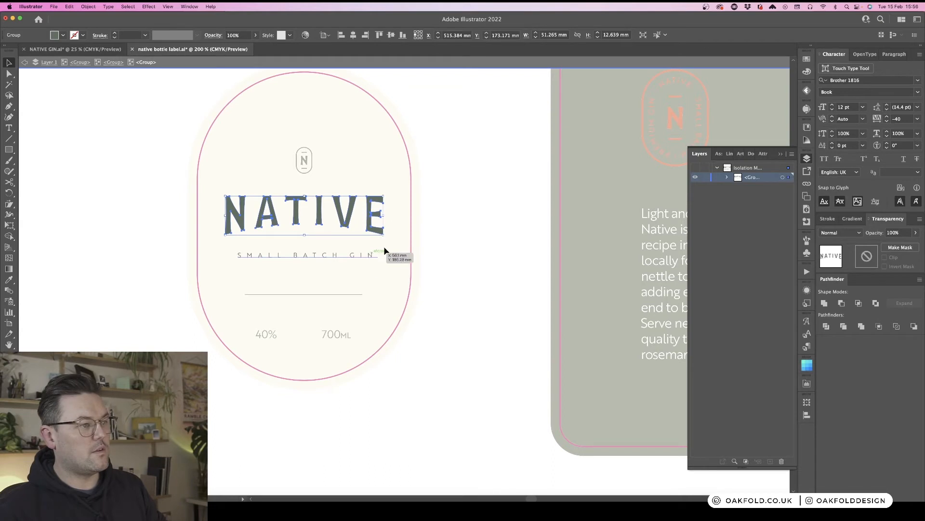
{"action": "key", "text": "super+equal"}
{"action": "key", "text": "super+equal"}
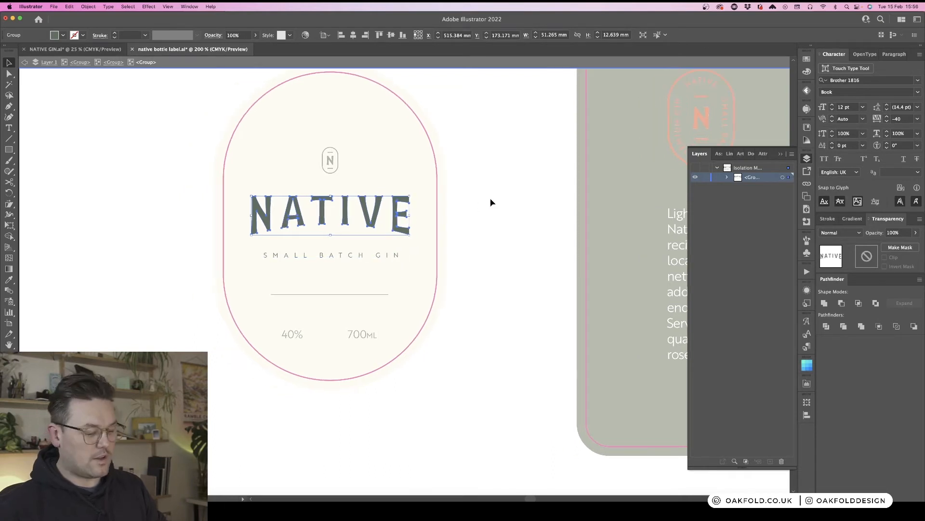
{"action": "scroll", "coordinate": [491, 202], "scroll_direction": "up", "scroll_amount": 3}
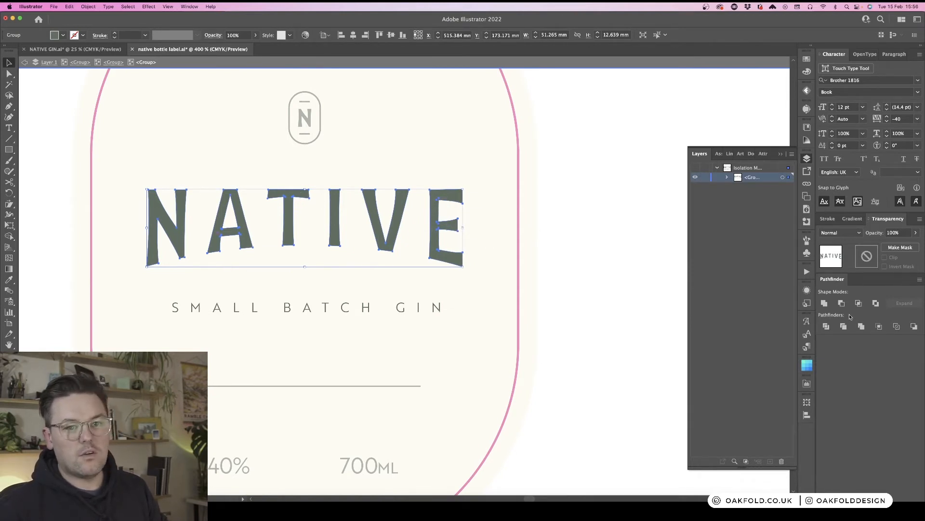
{"action": "left_click", "coordinate": [819, 303]}
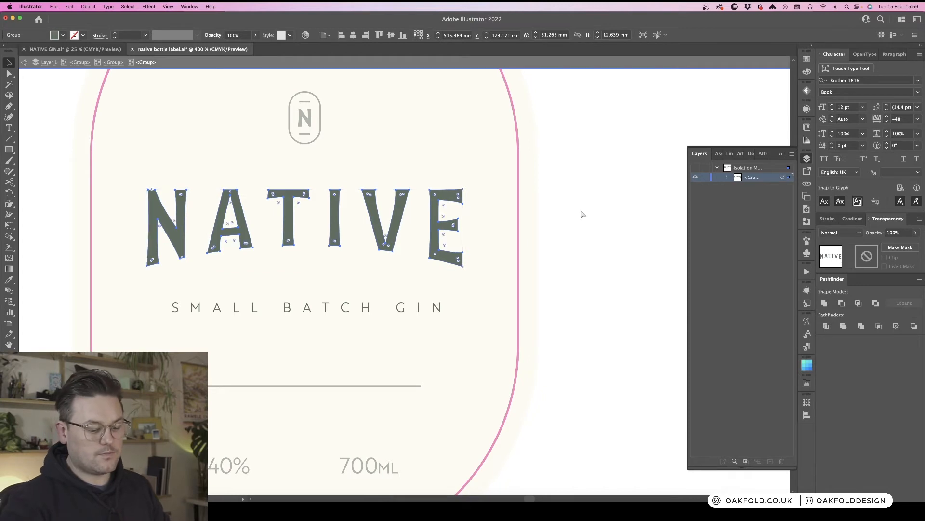
- Exit isolation mode and inspect which layer the outer label's badge sits on
{"action": "key", "text": "super+minus"}
{"action": "key", "text": "super+minus"}
{"action": "key", "text": "super+minus"}
{"action": "double_click", "coordinate": [486, 186]}
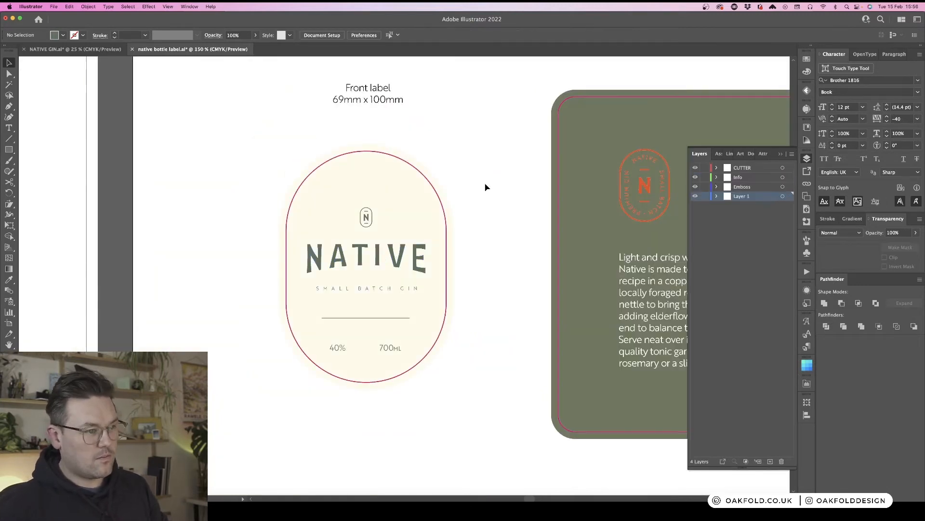
{"action": "key", "text": "a"}
{"action": "left_click", "coordinate": [646, 190]}
{"action": "left_click", "coordinate": [646, 190]}
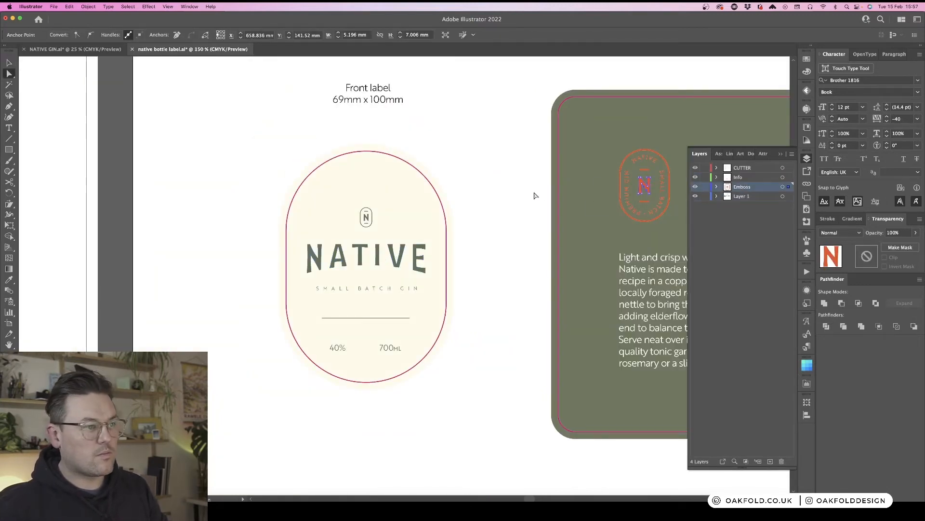
{"action": "left_click", "coordinate": [492, 207]}
- Select the front label's NATIVE wordmark and move it onto the Emboss layer
{"action": "scroll", "coordinate": [482, 212], "scroll_direction": "right", "scroll_amount": 2}
{"action": "key", "text": "v"}
{"action": "double_click", "coordinate": [380, 262]}
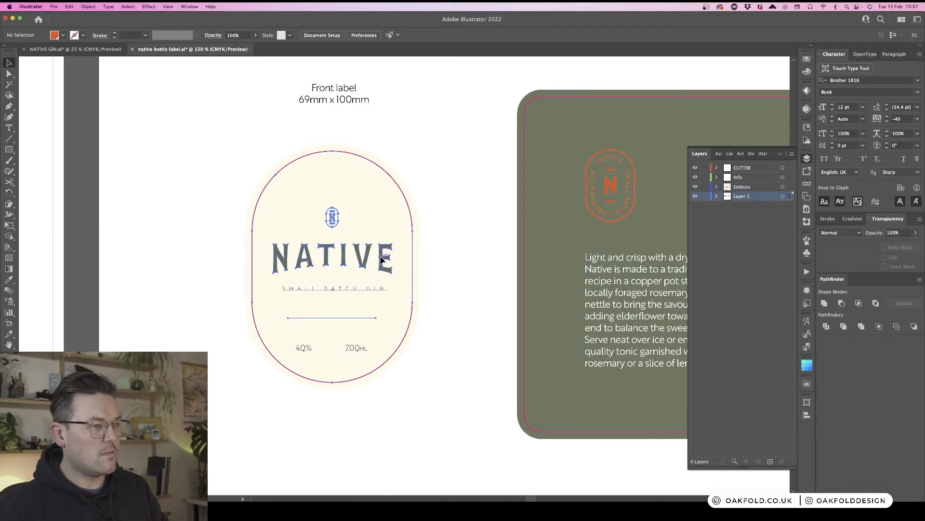
{"action": "double_click", "coordinate": [381, 257]}
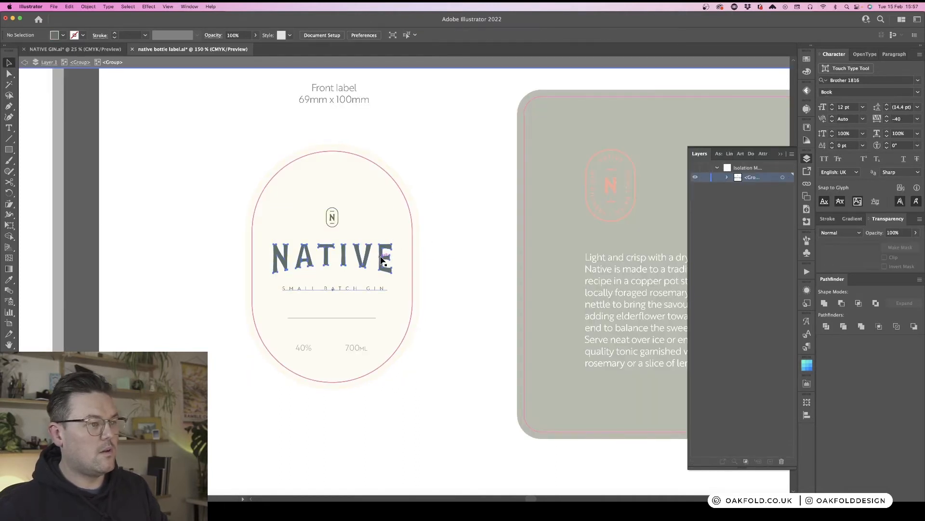
{"action": "double_click", "coordinate": [380, 257]}
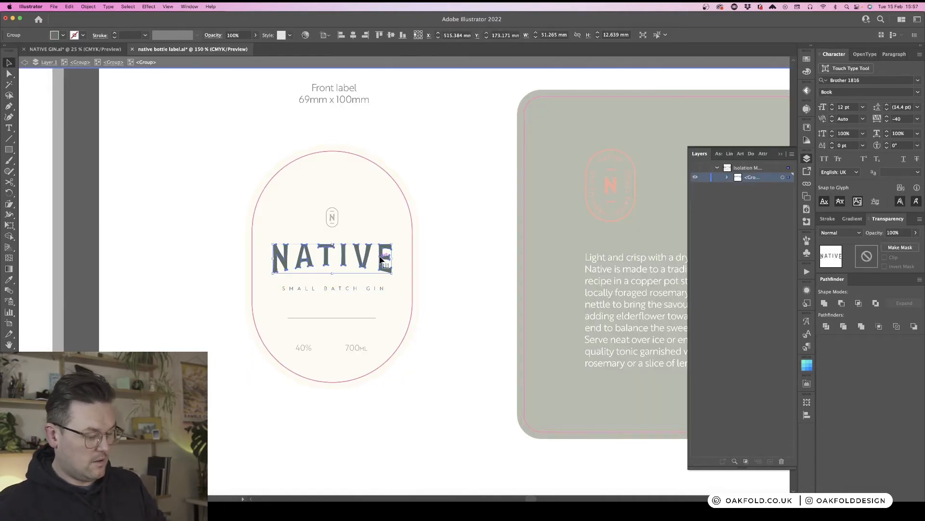
{"action": "left_click", "coordinate": [435, 234]}
{"action": "double_click", "coordinate": [435, 233]}
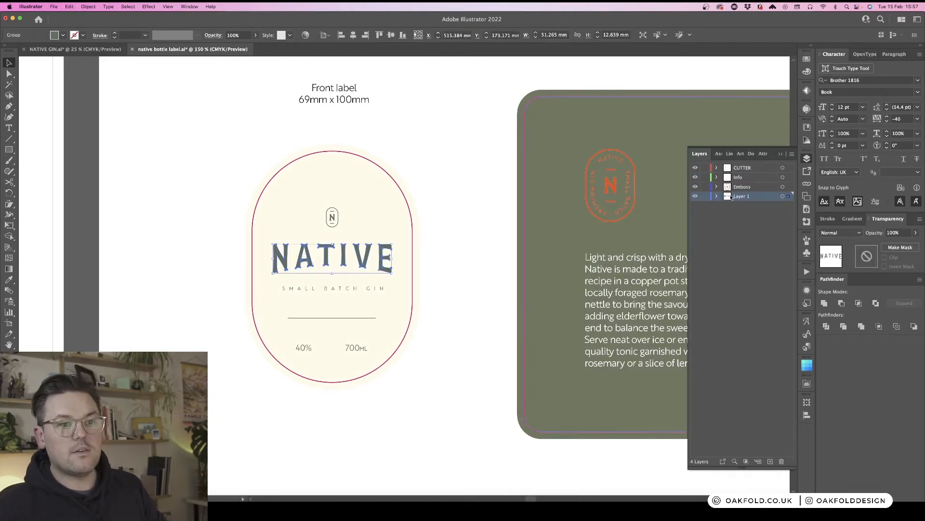
{"action": "left_click_drag", "start_coordinate": [788, 196], "coordinate": [788, 191]}
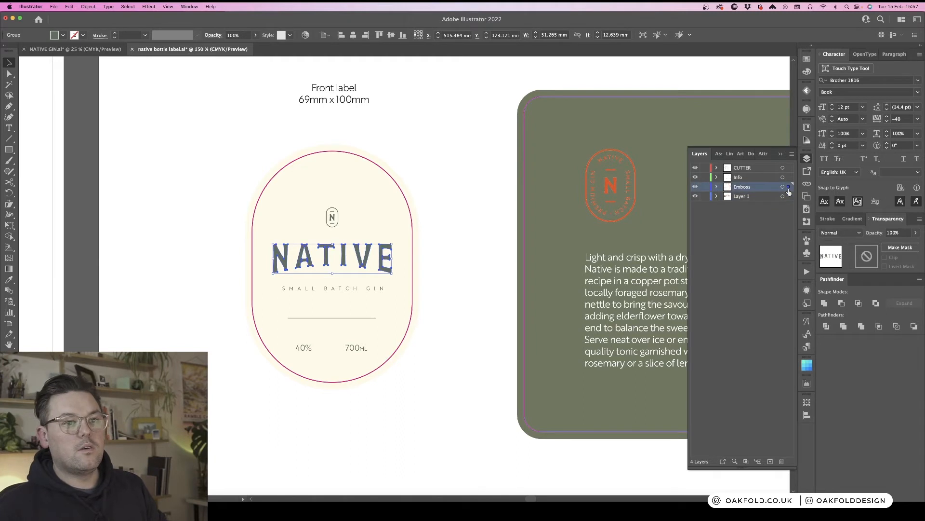
- Fill the NATIVE wordmark with the Emboss spot colour by sampling it with the Eyedropper
{"action": "key", "text": "i"}
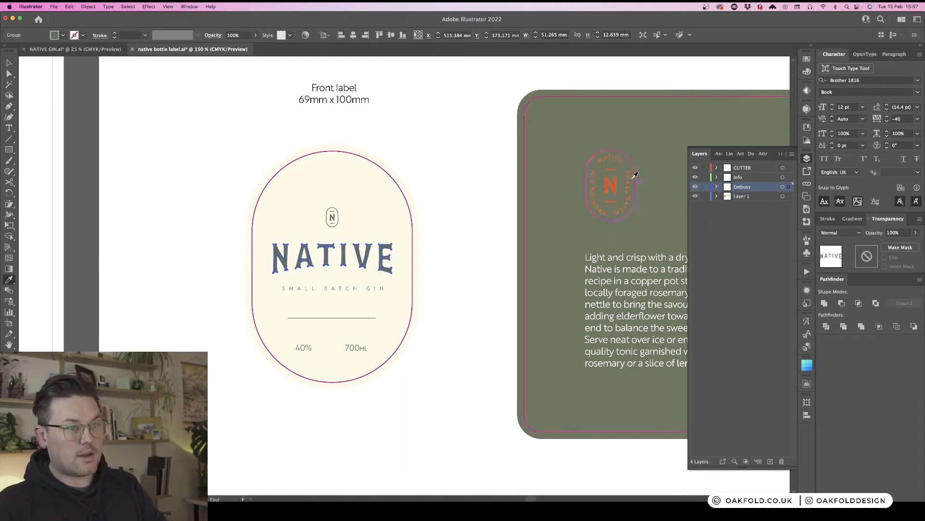
{"action": "left_click", "coordinate": [806, 60]}
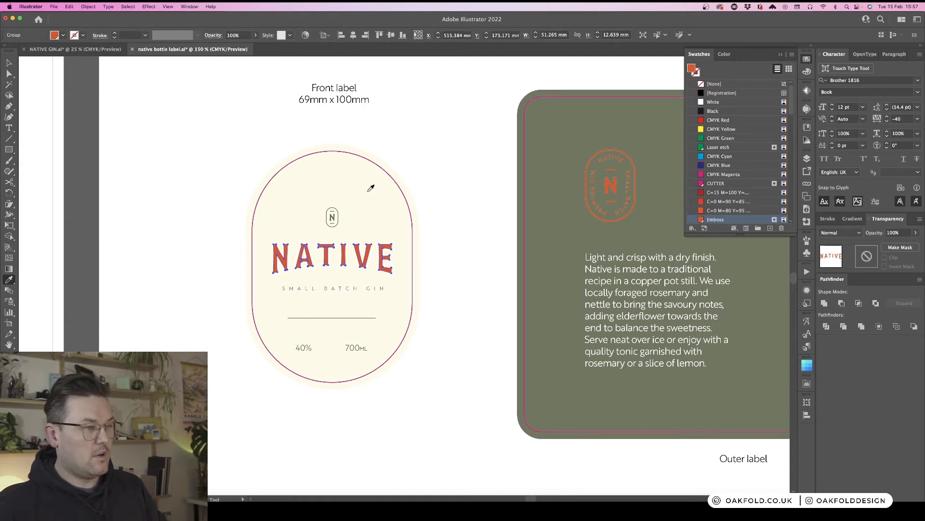
{"action": "key", "text": "v"}
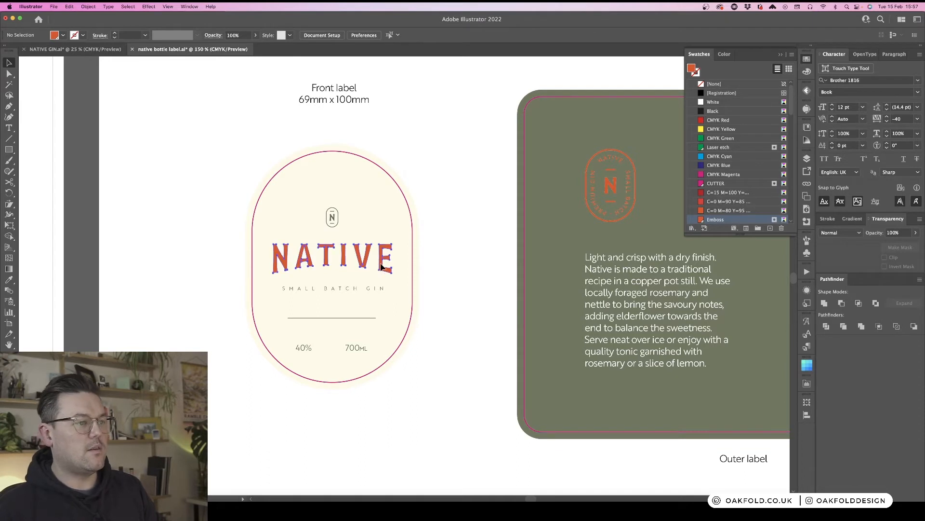
{"action": "left_click", "coordinate": [418, 174]}
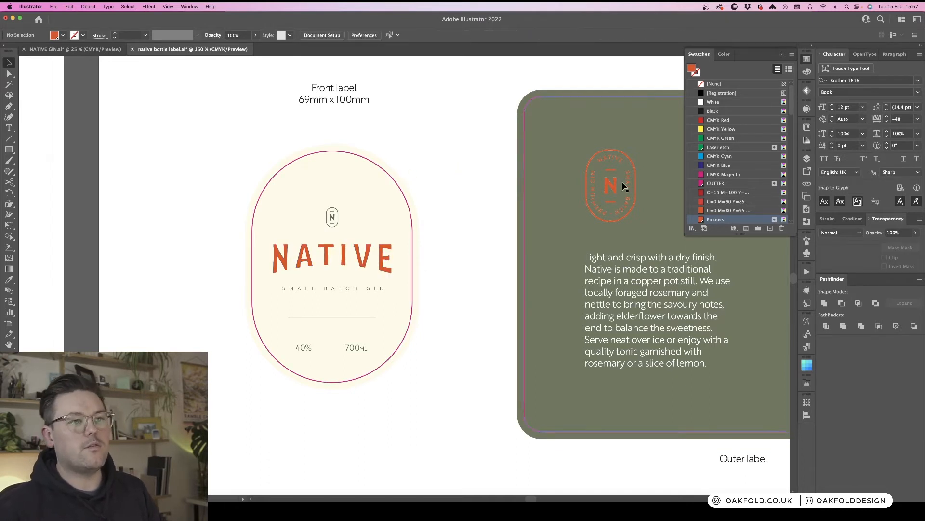
- Zoom out and pan across the artboards to review which label elements still need the Emboss colour
{"action": "left_click", "coordinate": [615, 190]}
{"action": "left_click", "coordinate": [458, 181]}
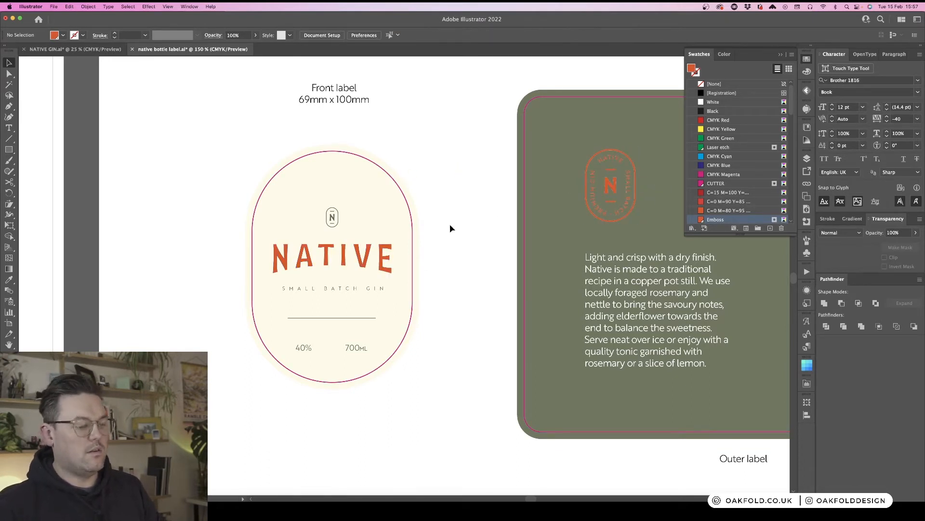
{"action": "key", "text": "super+minus"}
{"action": "key", "text": "super+minus"}
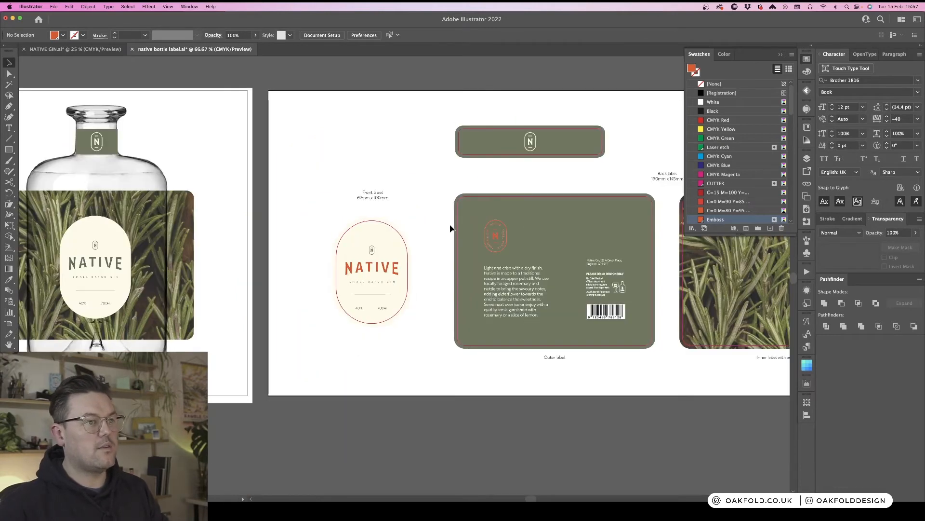
{"action": "scroll", "coordinate": [492, 172], "scroll_direction": "right", "scroll_amount": 5}
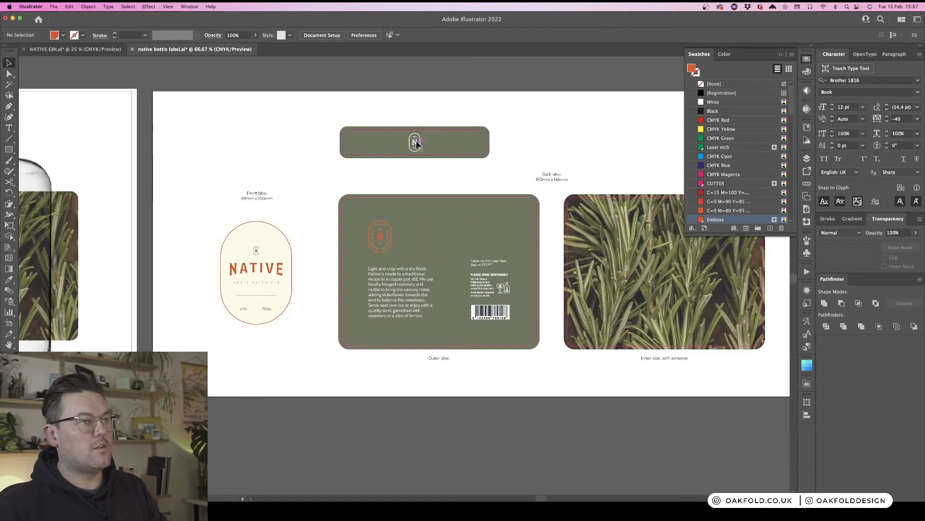
{"action": "left_click", "coordinate": [415, 142]}
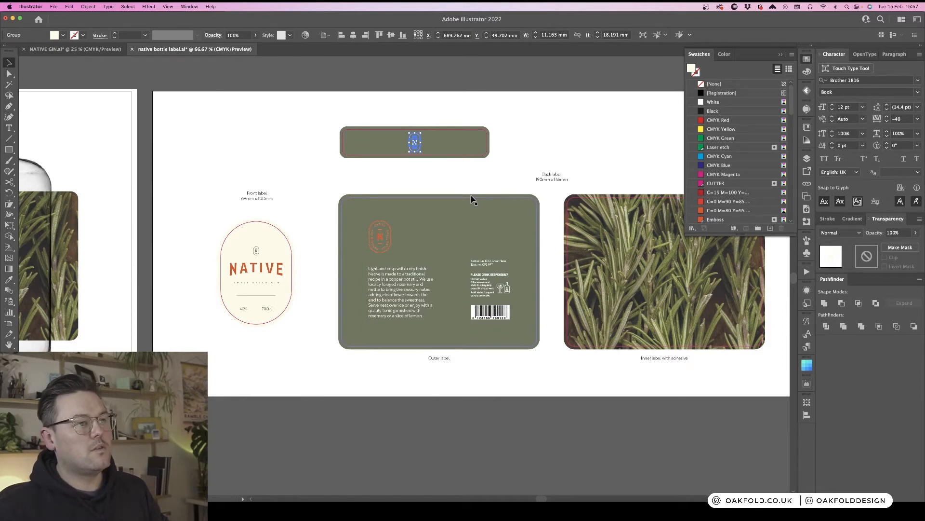
{"action": "scroll", "coordinate": [412, 219], "scroll_direction": "left", "scroll_amount": 2}
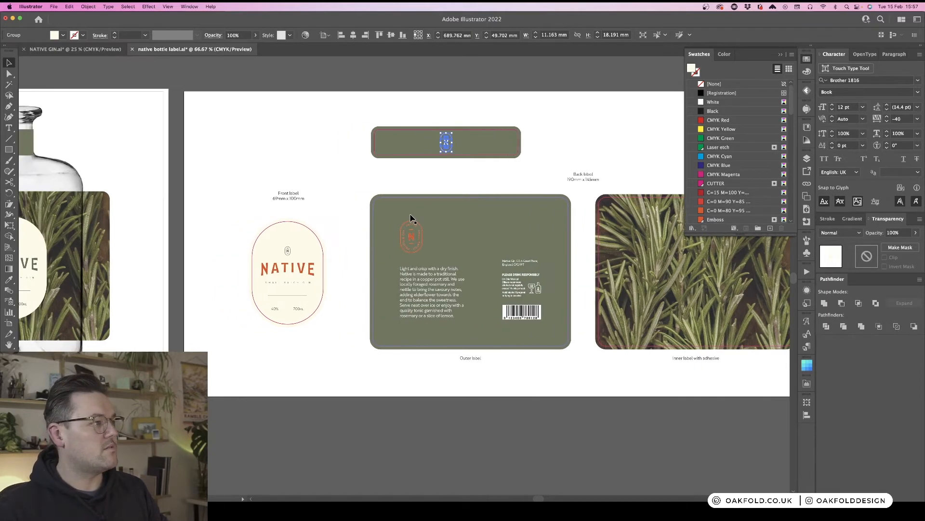
{"action": "scroll", "coordinate": [412, 218], "scroll_direction": "left", "scroll_amount": 2}
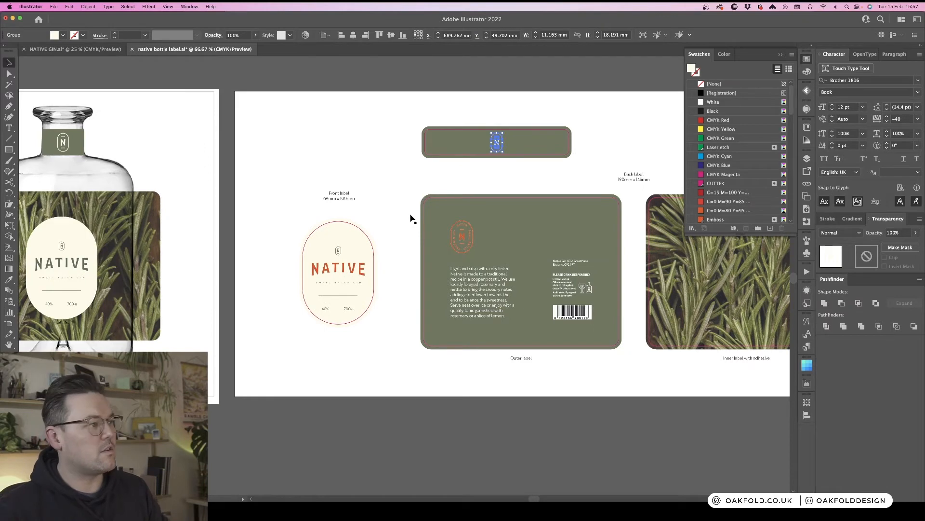
{"action": "scroll", "coordinate": [412, 218], "scroll_direction": "left", "scroll_amount": 2}
{"action": "scroll", "coordinate": [412, 218], "scroll_direction": "right", "scroll_amount": 3}
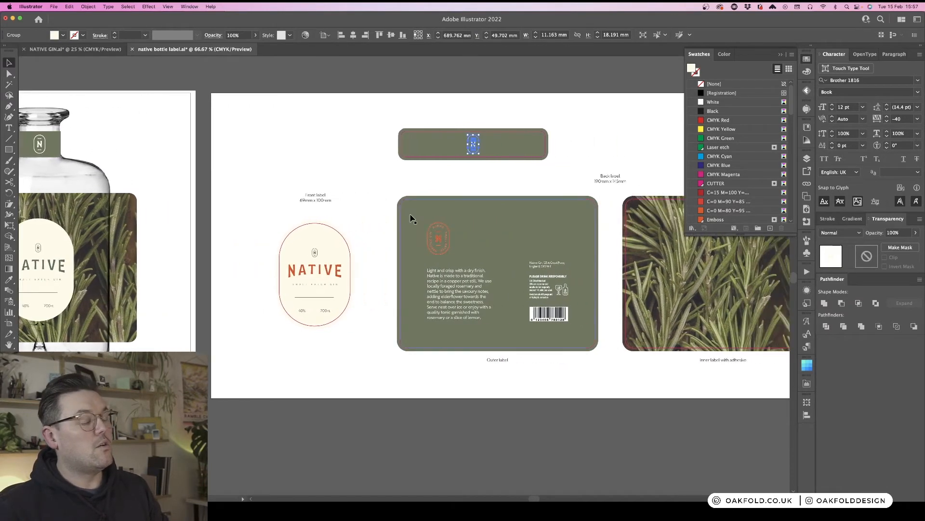
{"action": "scroll", "coordinate": [412, 218], "scroll_direction": "right", "scroll_amount": 1}
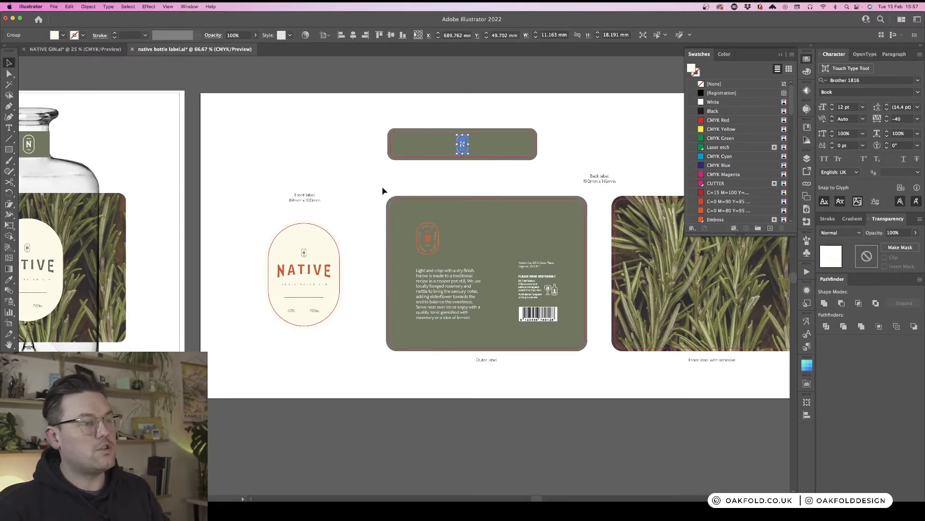
{"action": "scroll", "coordinate": [383, 191], "scroll_direction": "right", "scroll_amount": 5}
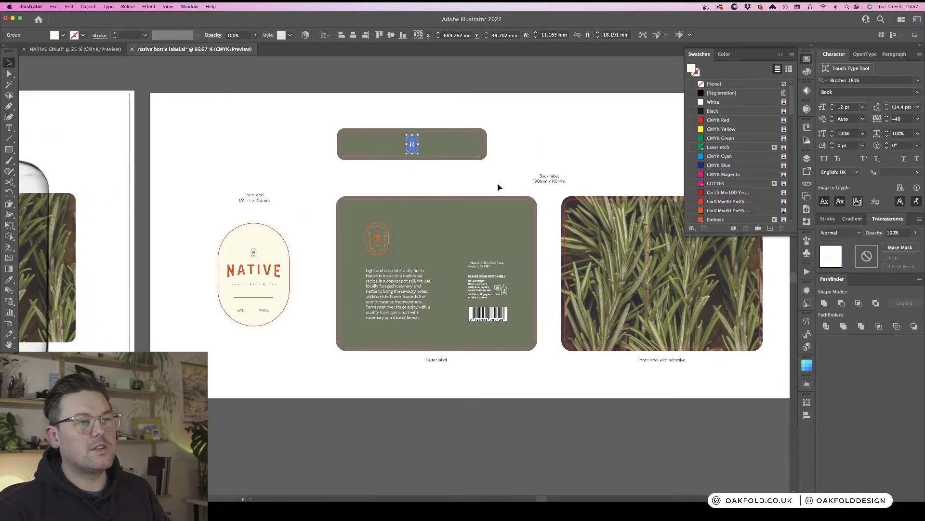
{"action": "scroll", "coordinate": [498, 187], "scroll_direction": "right", "scroll_amount": 3}
{"action": "scroll", "coordinate": [498, 187], "scroll_direction": "right", "scroll_amount": 3}
{"action": "left_click", "coordinate": [565, 168]}
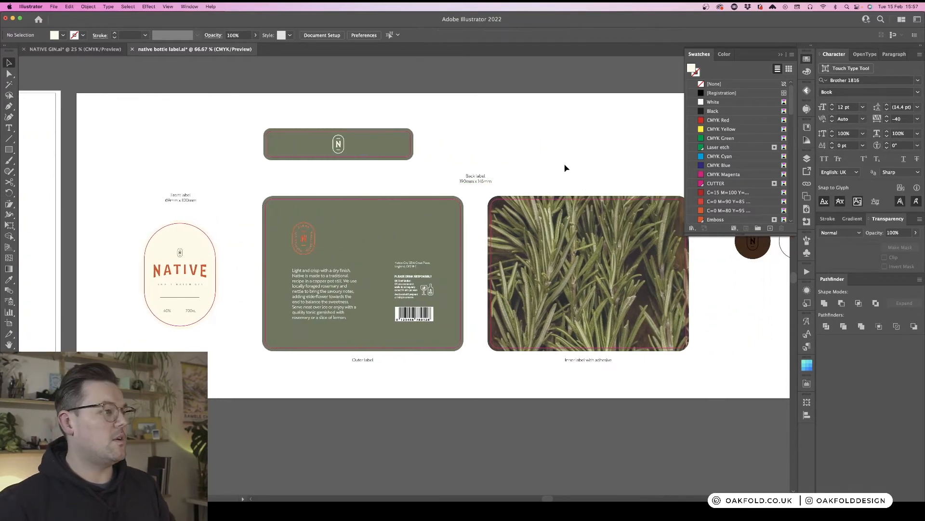
{"action": "scroll", "coordinate": [560, 167], "scroll_direction": "right", "scroll_amount": 1}
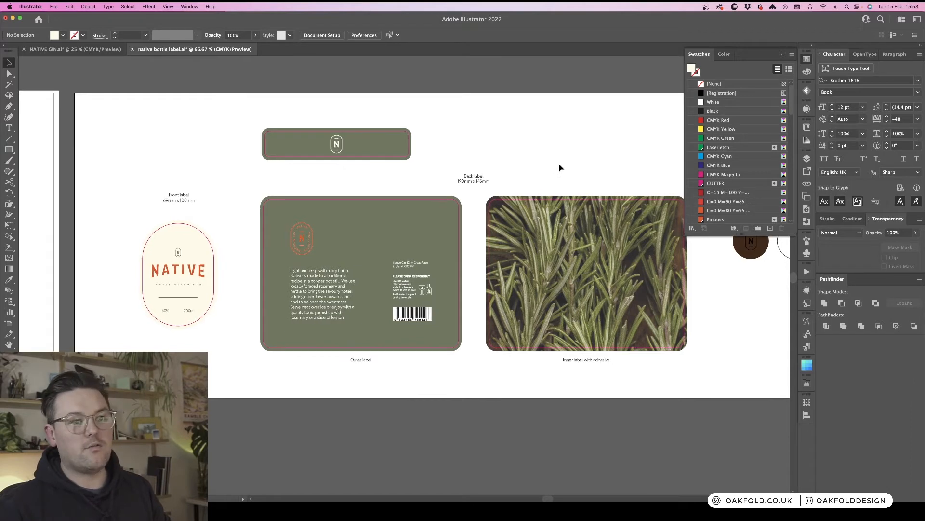
- Select the neck label's N badge and move it onto the Emboss layer
{"action": "left_click_drag", "start_coordinate": [337, 145], "coordinate": [338, 148]}
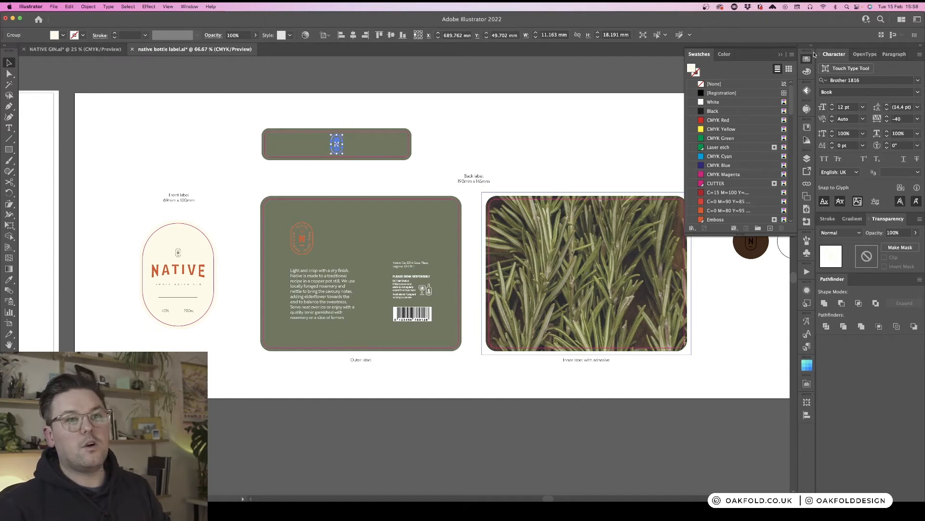
{"action": "left_click", "coordinate": [808, 158]}
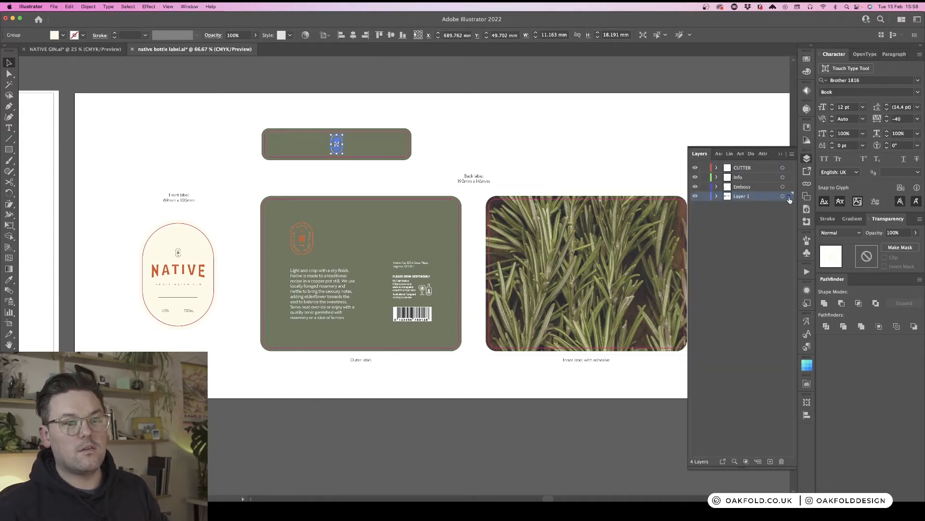
{"action": "left_click_drag", "start_coordinate": [788, 196], "coordinate": [789, 187]}
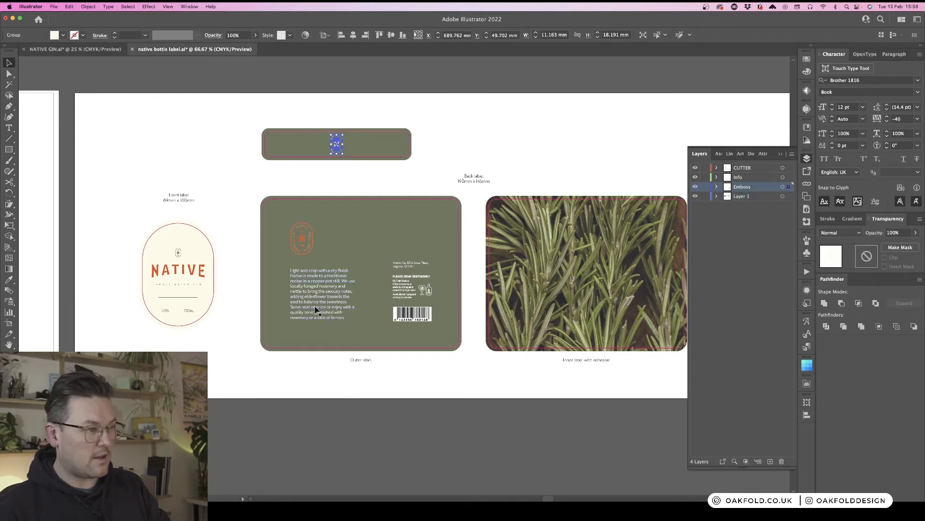
- Fill the neck label's N badge with the Emboss spot colour using the Eyedropper
{"action": "key", "text": "i"}
{"action": "left_click", "coordinate": [305, 236]}
{"action": "key", "text": "v"}
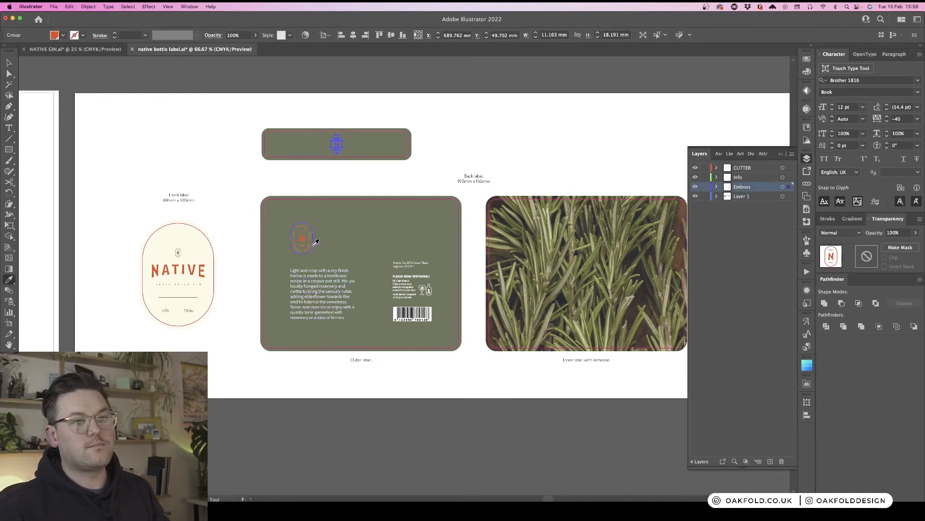
{"action": "left_click", "coordinate": [474, 104]}
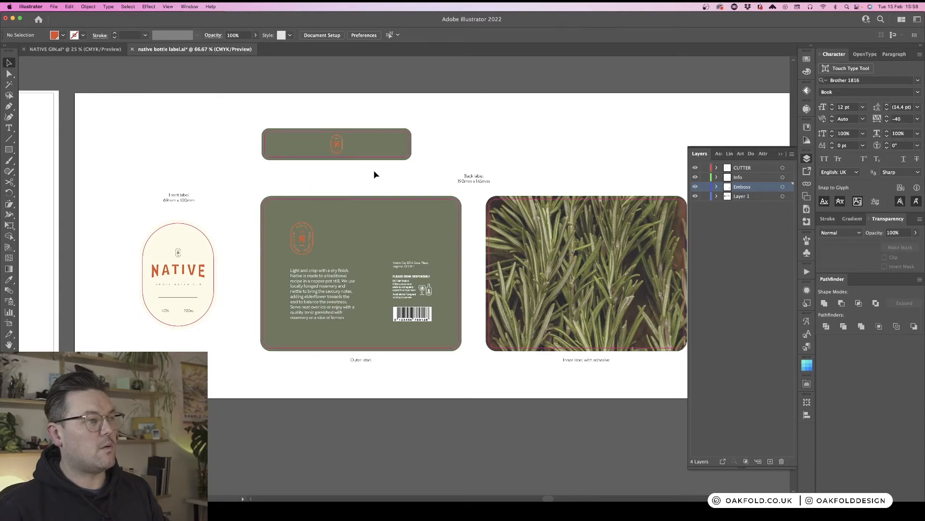
{"action": "scroll", "coordinate": [592, 129], "scroll_direction": "left", "scroll_amount": 3}
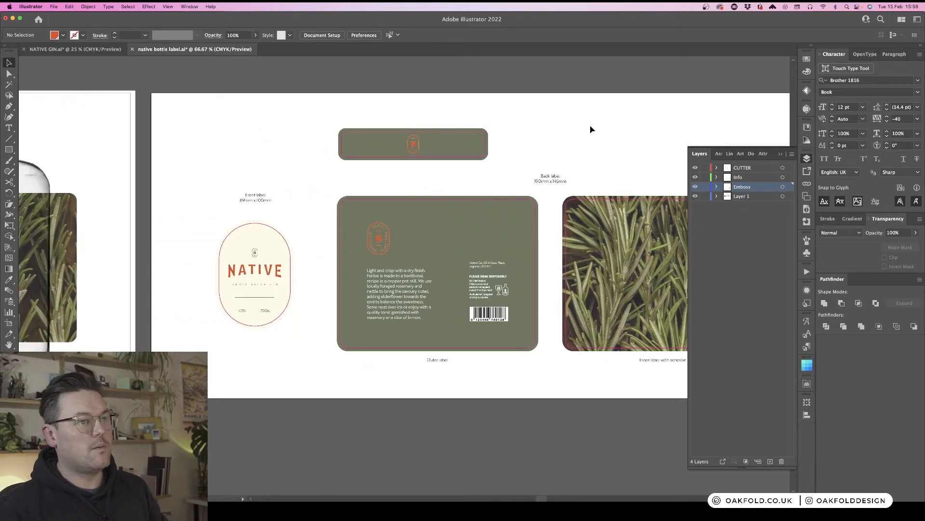
- Rename Layer 1 as Artwork
{"action": "key", "text": "super+minus"}
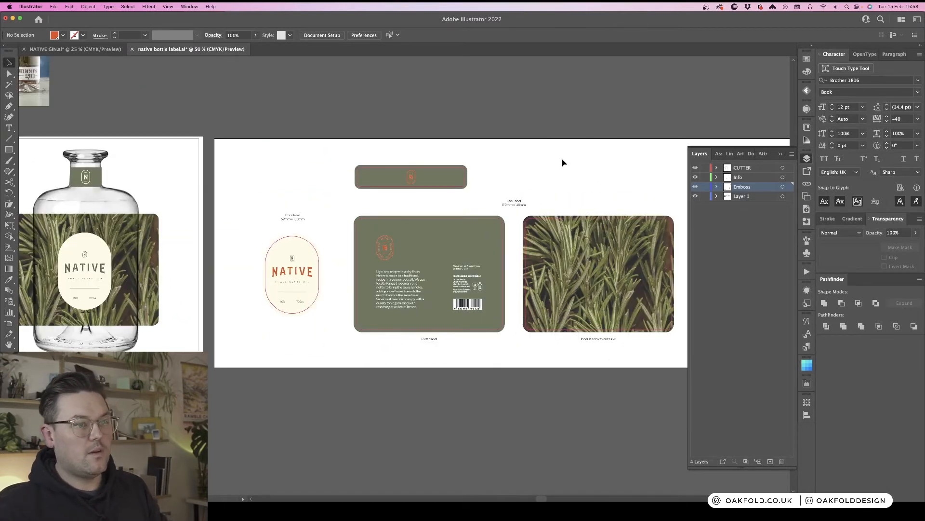
{"action": "scroll", "coordinate": [563, 162], "scroll_direction": "left", "scroll_amount": 2}
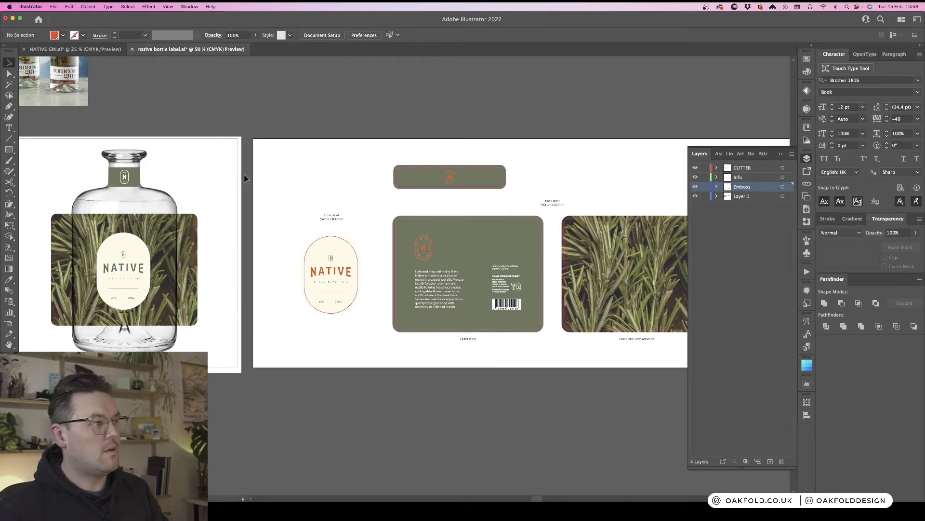
{"action": "scroll", "coordinate": [244, 177], "scroll_direction": "left", "scroll_amount": 5}
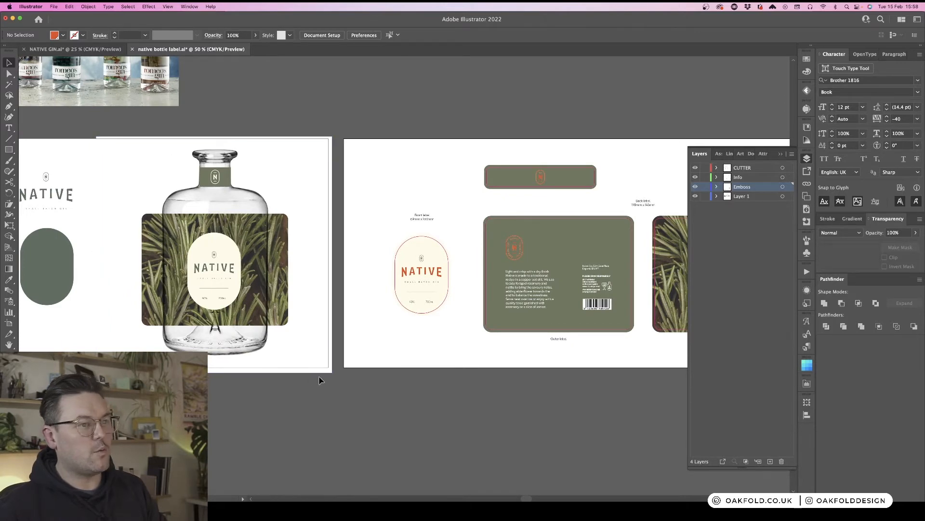
{"action": "scroll", "coordinate": [238, 223], "scroll_direction": "right", "scroll_amount": 7}
{"action": "scroll", "coordinate": [221, 179], "scroll_direction": "right", "scroll_amount": 4}
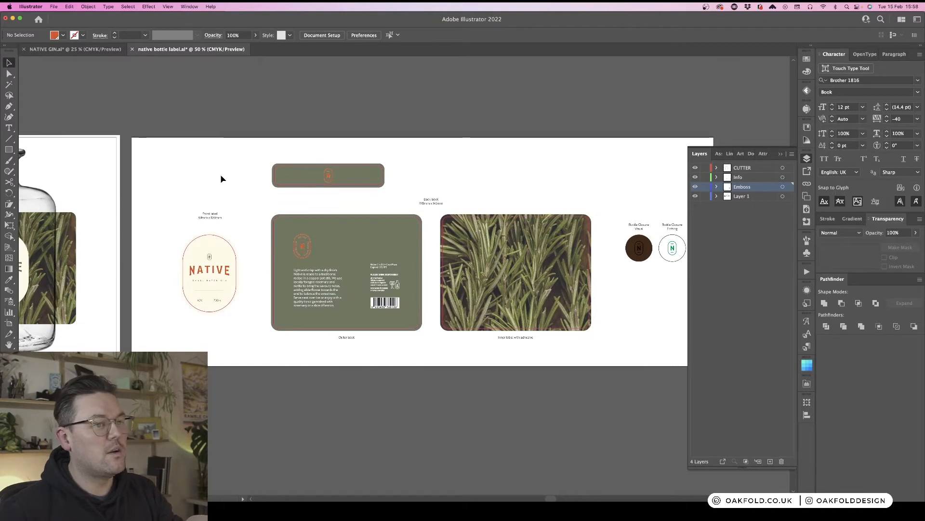
{"action": "scroll", "coordinate": [221, 178], "scroll_direction": "right", "scroll_amount": 4}
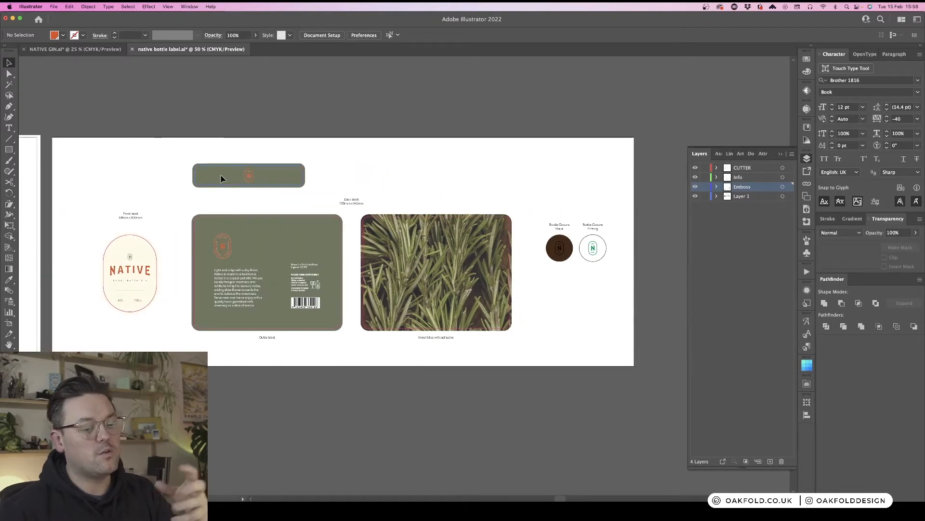
{"action": "left_click", "coordinate": [230, 282]}
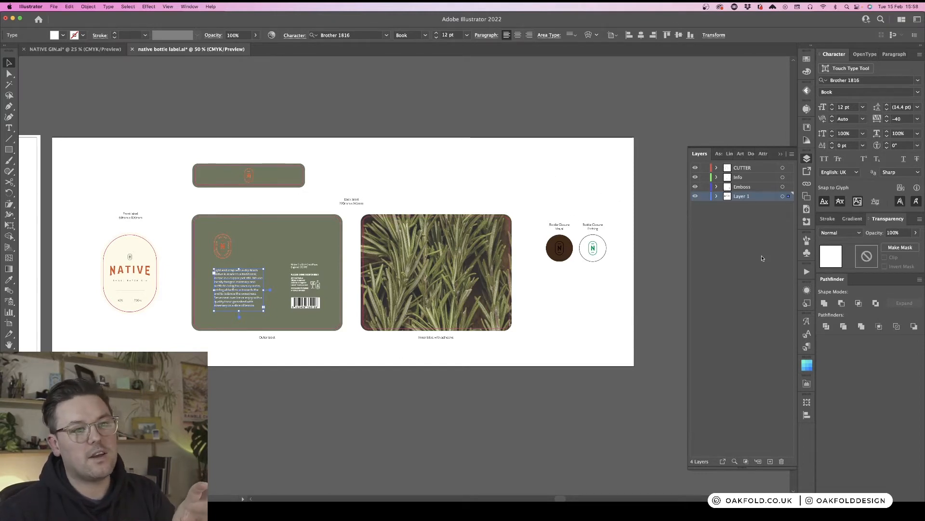
{"action": "double_click", "coordinate": [741, 196]}
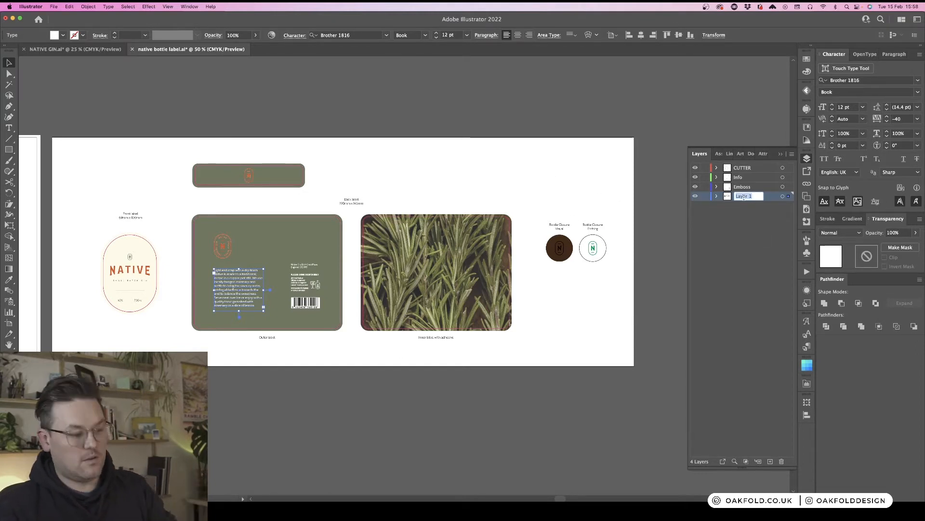
{"action": "type", "text": "Artwork"}
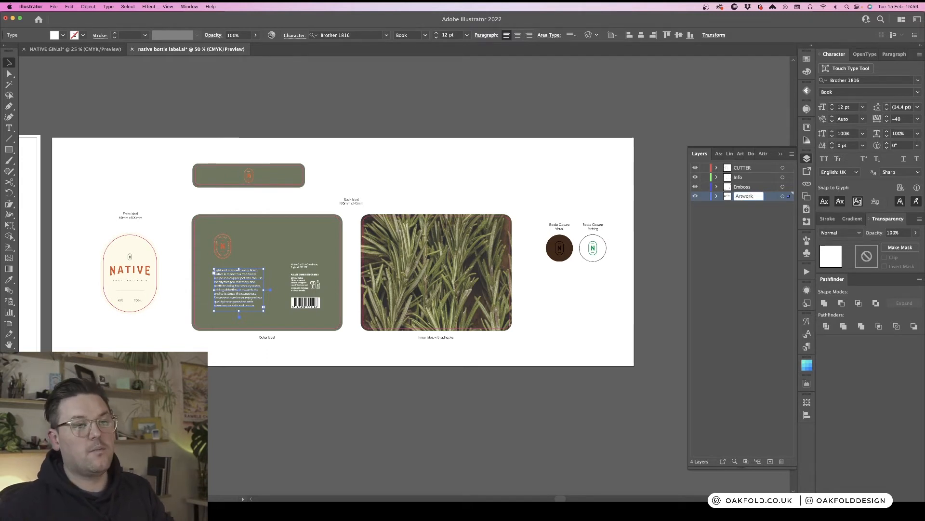
- Toggle the visibility of each layer to inspect which artwork sits on CUTTER, Info, Emboss and Artwork
{"action": "left_click_drag", "start_coordinate": [695, 186], "coordinate": [695, 168]}
{"action": "left_click", "coordinate": [727, 231]}
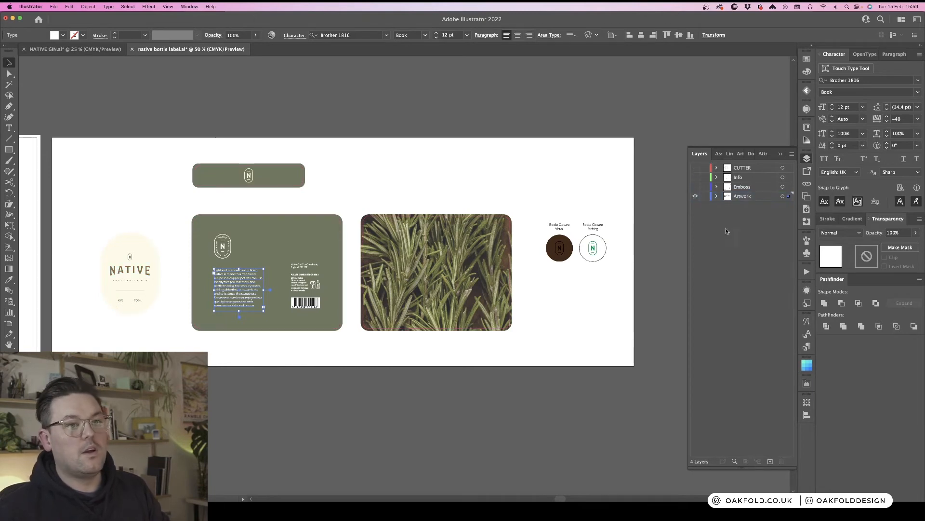
{"action": "left_click", "coordinate": [696, 188]}
{"action": "left_click", "coordinate": [695, 196]}
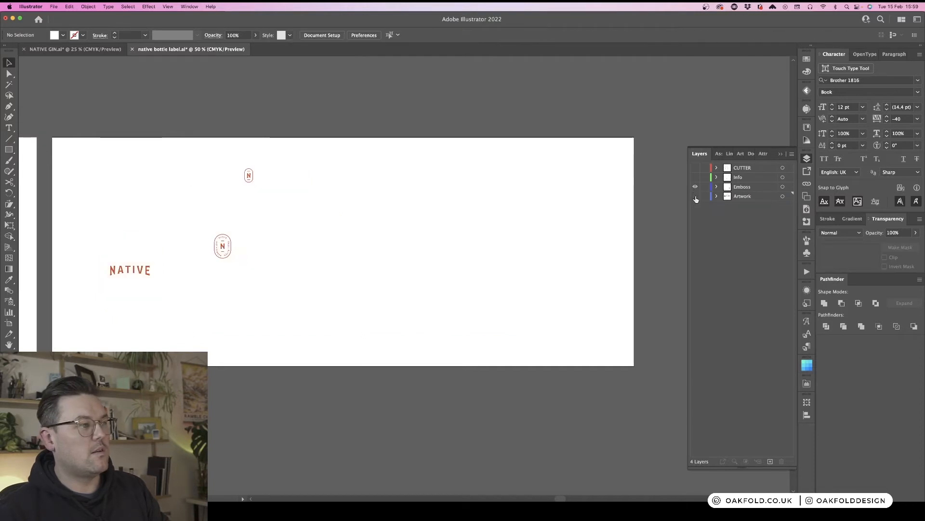
{"action": "left_click", "coordinate": [696, 168]}
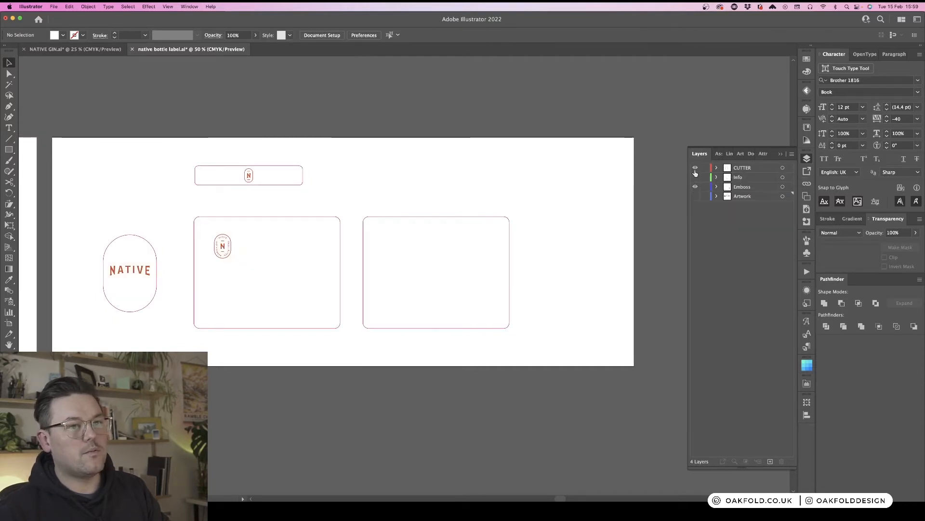
{"action": "left_click", "coordinate": [695, 178]}
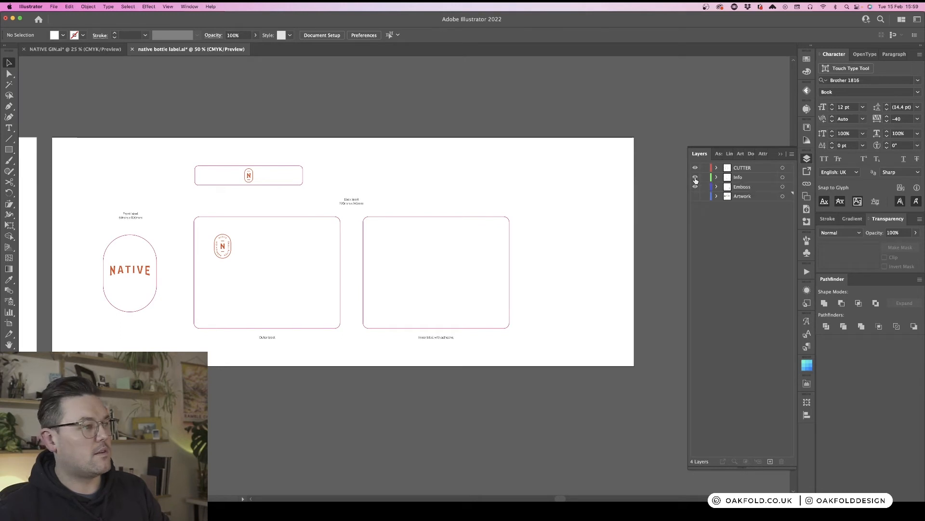
{"action": "left_click", "coordinate": [695, 178]}
{"action": "left_click", "coordinate": [696, 178]}
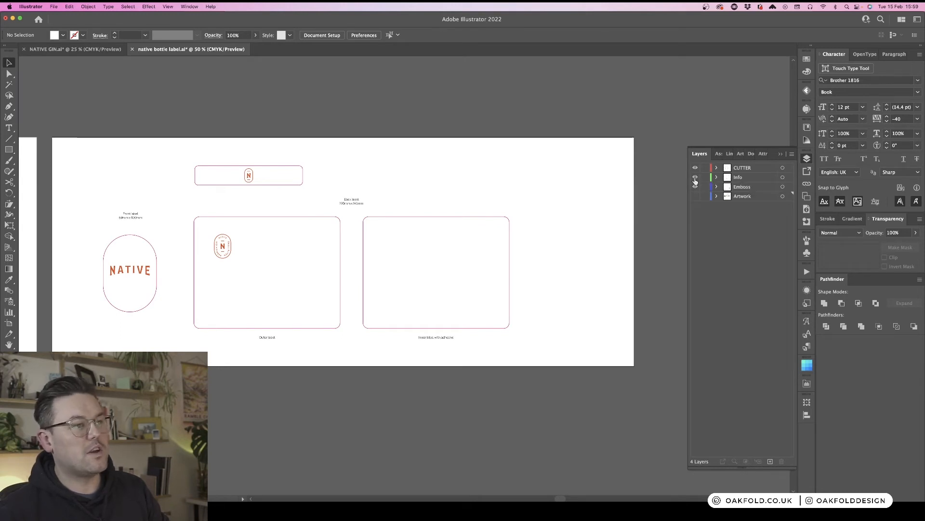
{"action": "left_click", "coordinate": [695, 197]}
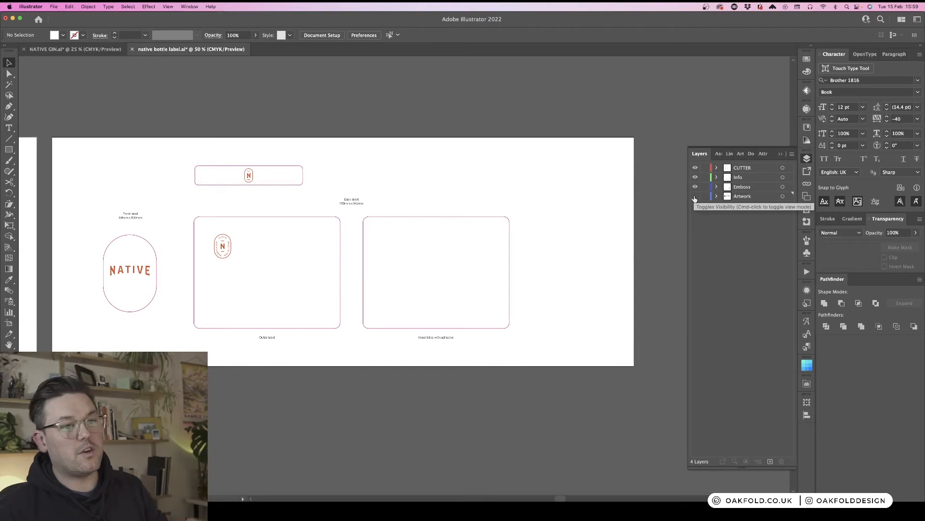
- Duplicate the back label caption above the neck label and change its title to Neck label
{"action": "left_click_drag", "start_coordinate": [353, 202], "coordinate": [249, 154]}
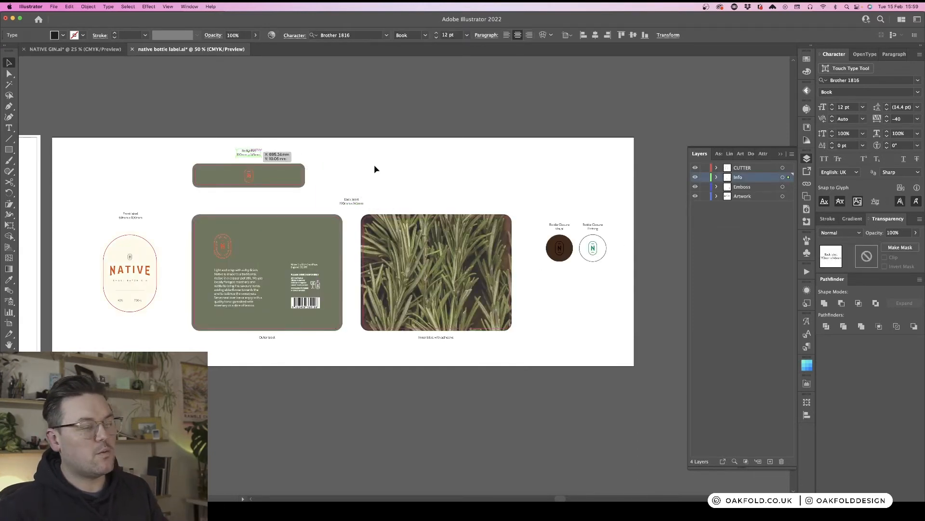
{"action": "left_click", "coordinate": [418, 174]}
{"action": "scroll", "coordinate": [418, 175], "scroll_direction": "left", "scroll_amount": 8}
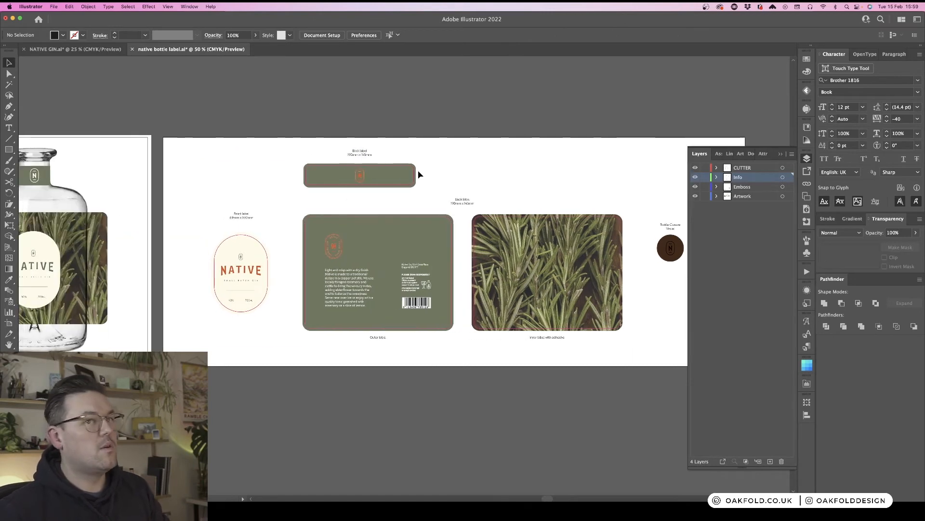
{"action": "key", "text": "super+equal"}
{"action": "key", "text": "super+equal"}
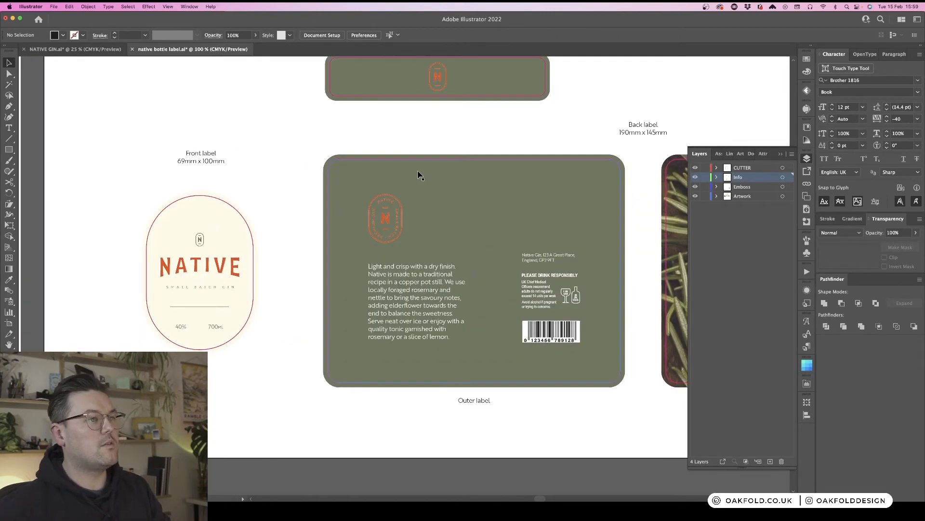
{"action": "scroll", "coordinate": [418, 174], "scroll_direction": "up", "scroll_amount": 5}
{"action": "key", "text": "t"}
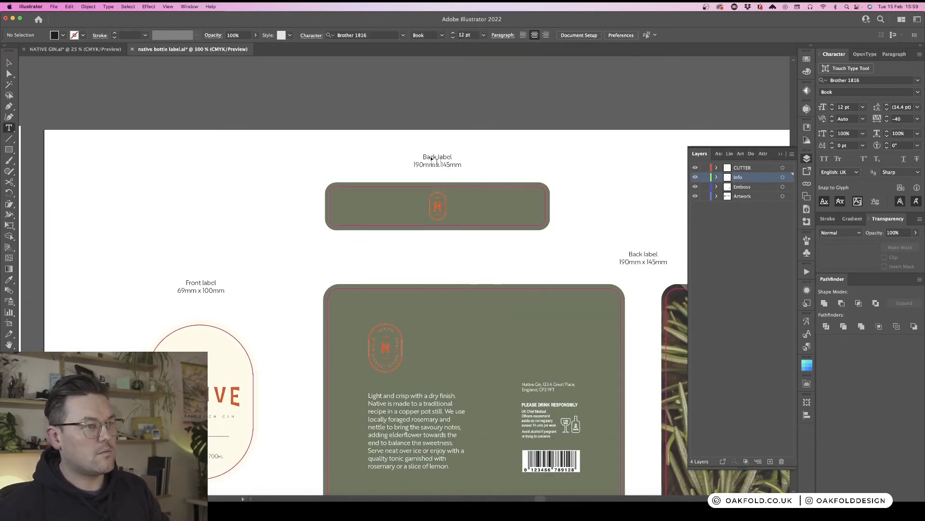
{"action": "left_click", "coordinate": [433, 156]}
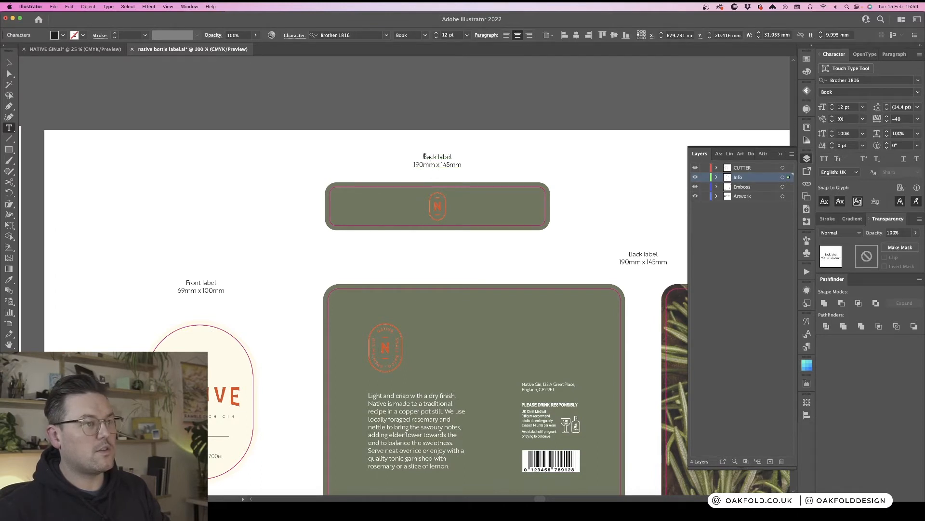
{"action": "left_click_drag", "start_coordinate": [426, 156], "coordinate": [454, 157]}
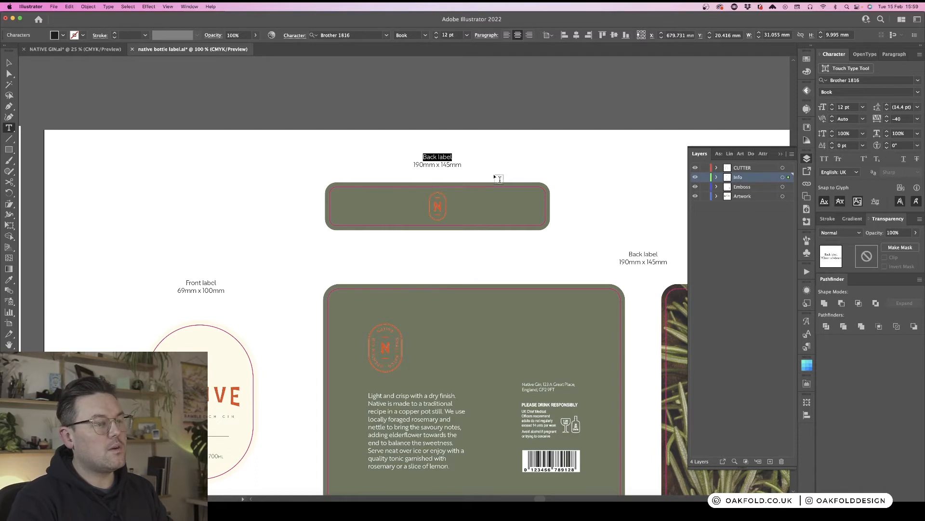
{"action": "key", "text": "Left"}
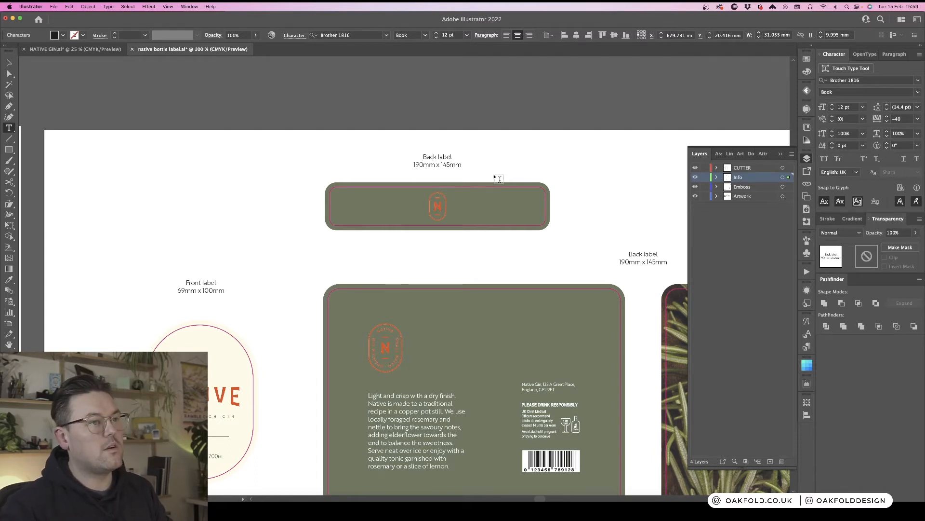
{"action": "key", "text": "BackSpace"}
{"action": "key", "text": "BackSpace"}
{"action": "type", "text": "Neck"}
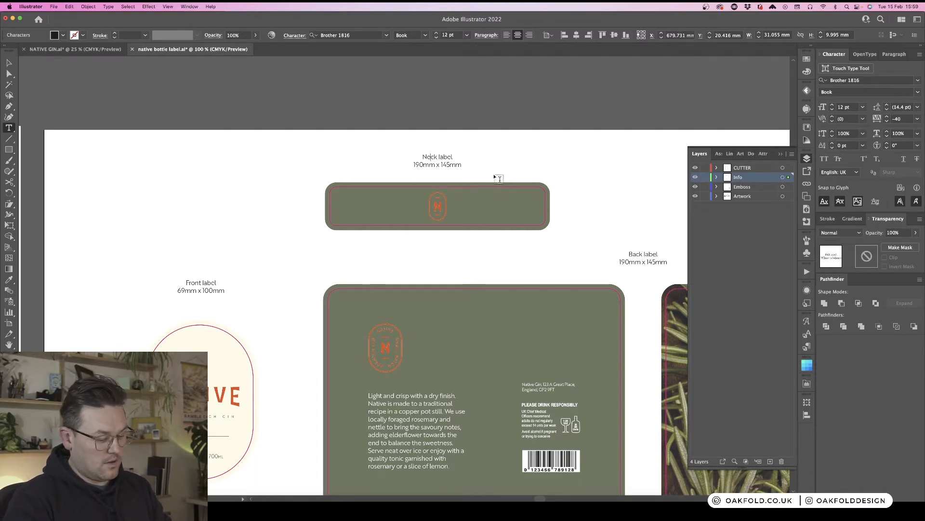
{"action": "key", "text": "Delete"}
{"action": "key", "text": "Delete"}
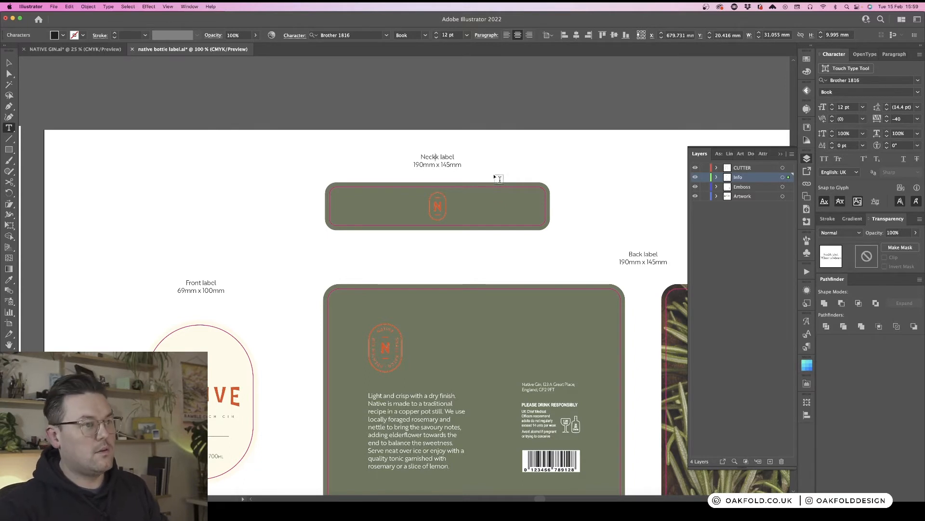
{"action": "key", "text": "Escape"}
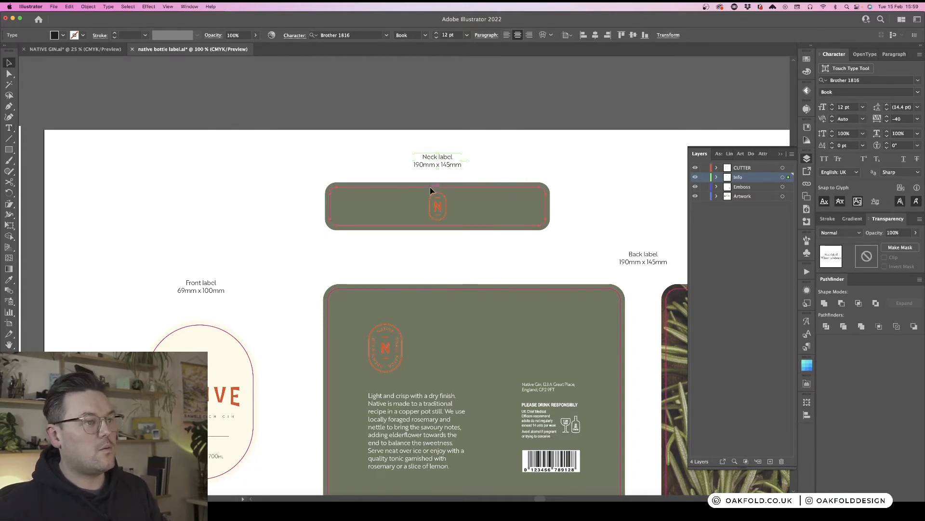
- Change the neck label caption's dimensions to 140mm x 25mm to match the neck label's cutter shape
{"action": "left_click", "coordinate": [430, 187]}
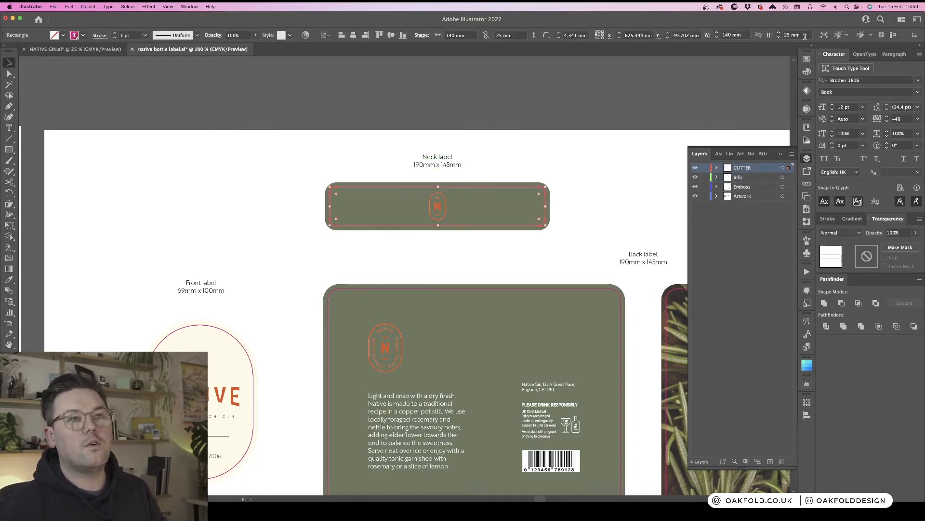
{"action": "left_click", "coordinate": [421, 166]}
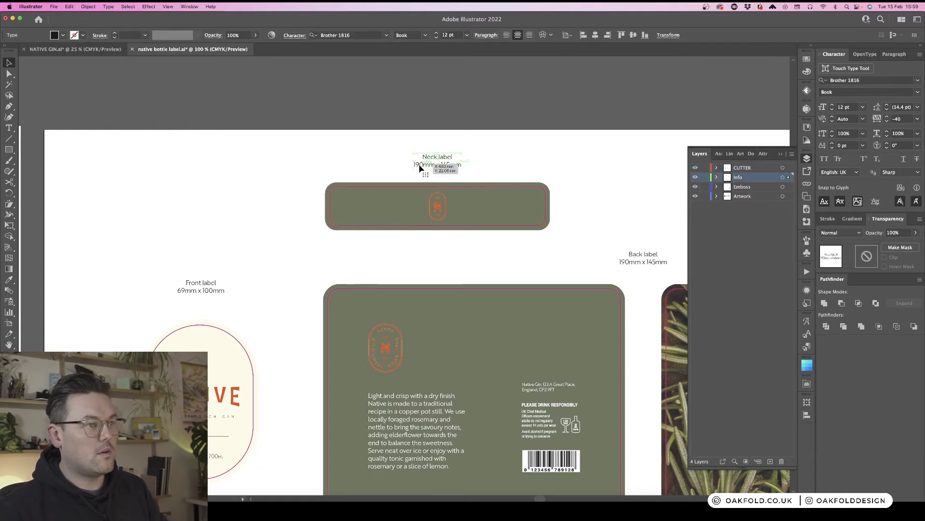
{"action": "double_click", "coordinate": [419, 164]}
{"action": "key", "text": "BackSpace"}
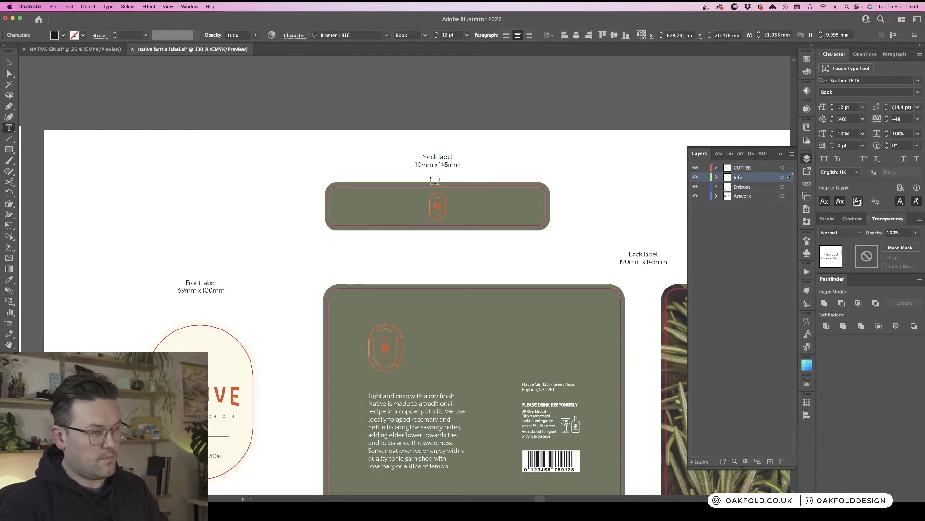
{"action": "type", "text": "4"}
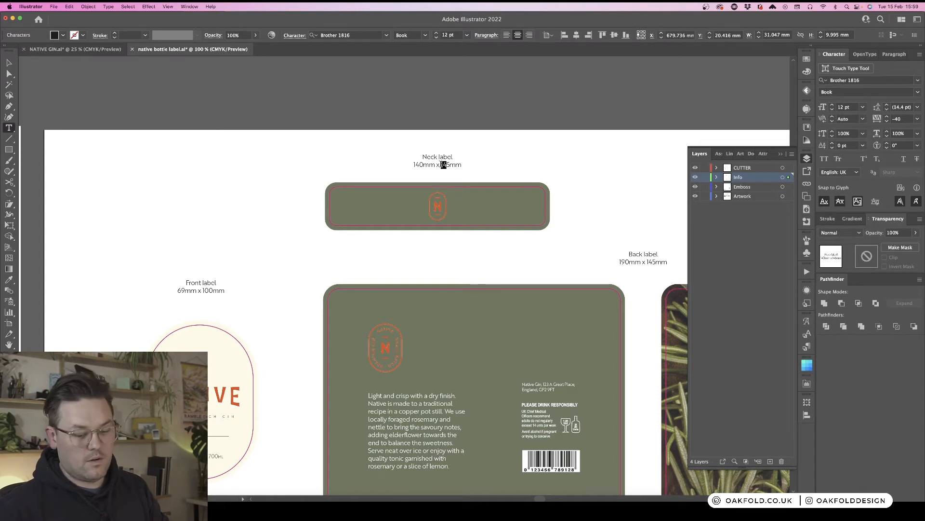
{"action": "type", "text": "2"}
{"action": "key", "text": "Escape"}
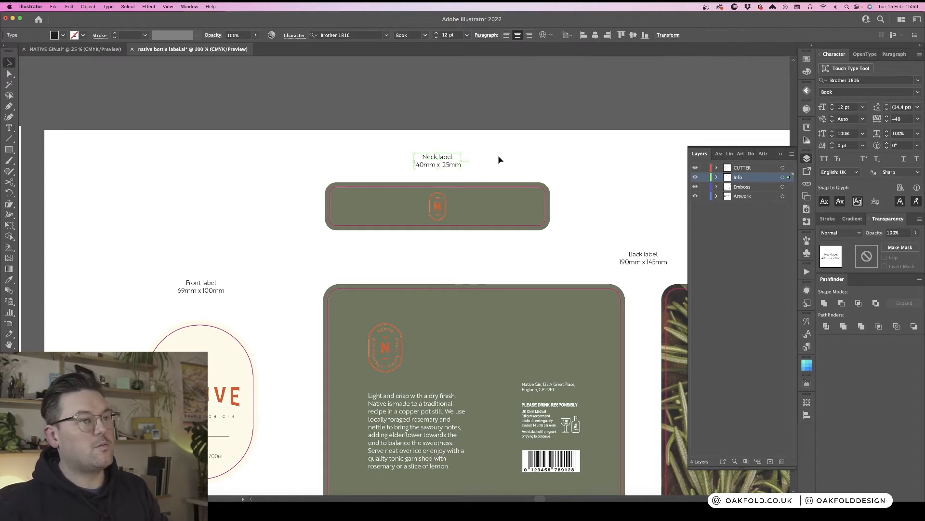
{"action": "left_click", "coordinate": [499, 160]}
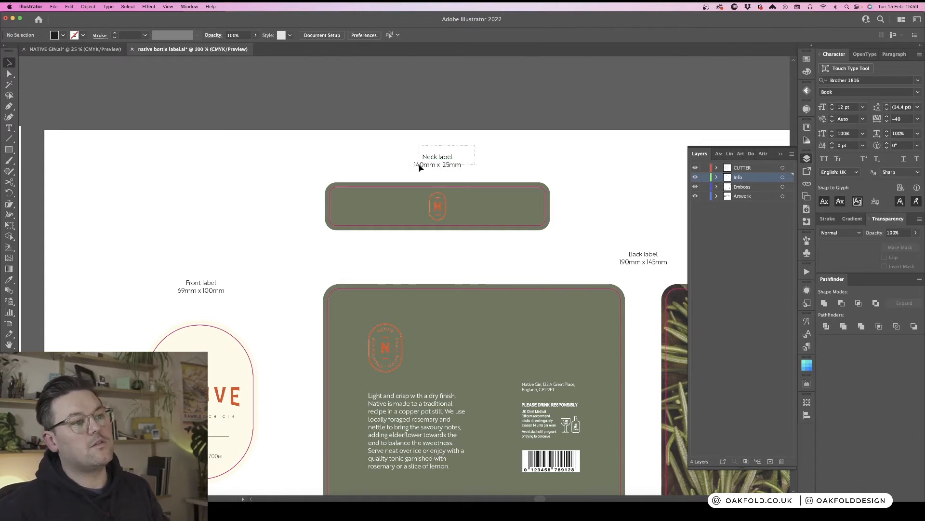
{"action": "left_click", "coordinate": [392, 188]}
{"action": "left_click", "coordinate": [392, 192]}
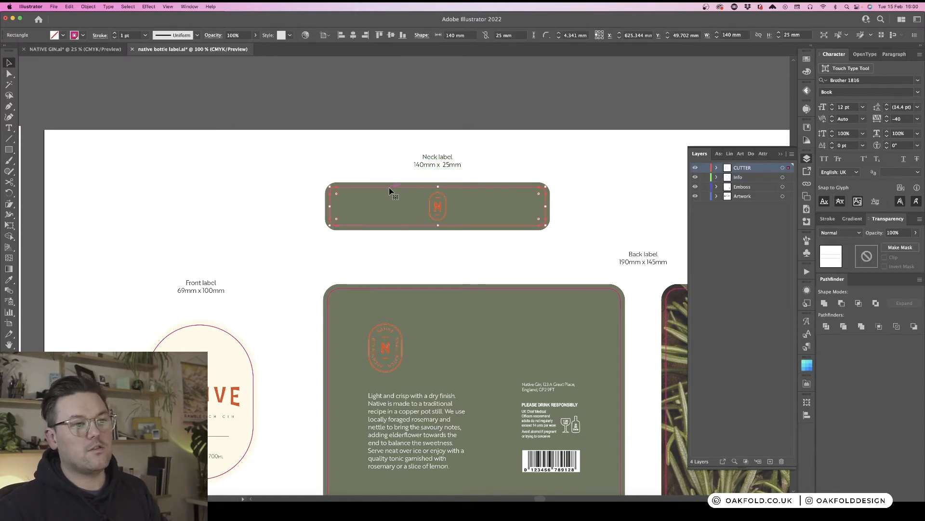
{"action": "left_click", "coordinate": [388, 150]}
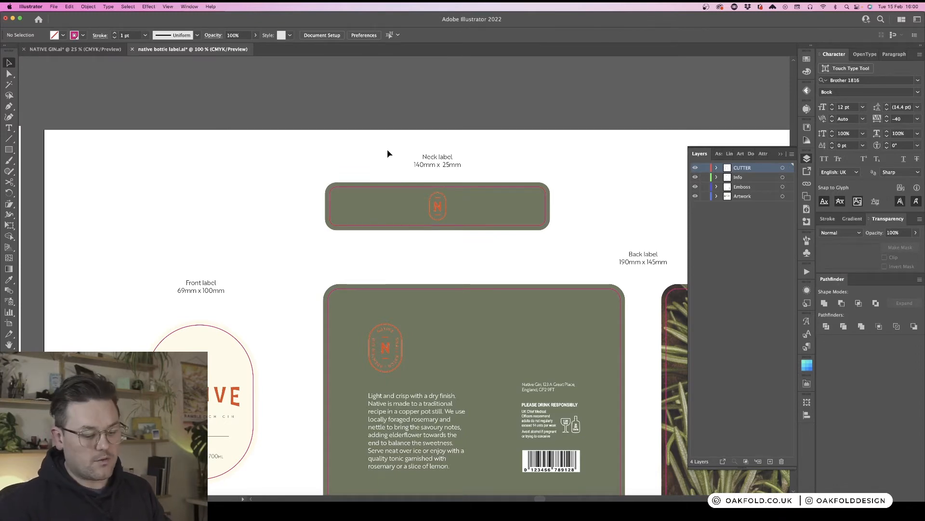
- Zoom out to review all artboards, the label layout and reference images across the document
{"action": "key", "text": "super+minus"}
{"action": "key", "text": "super+minus"}
{"action": "key", "text": "super+minus"}
{"action": "key", "text": "super+minus"}
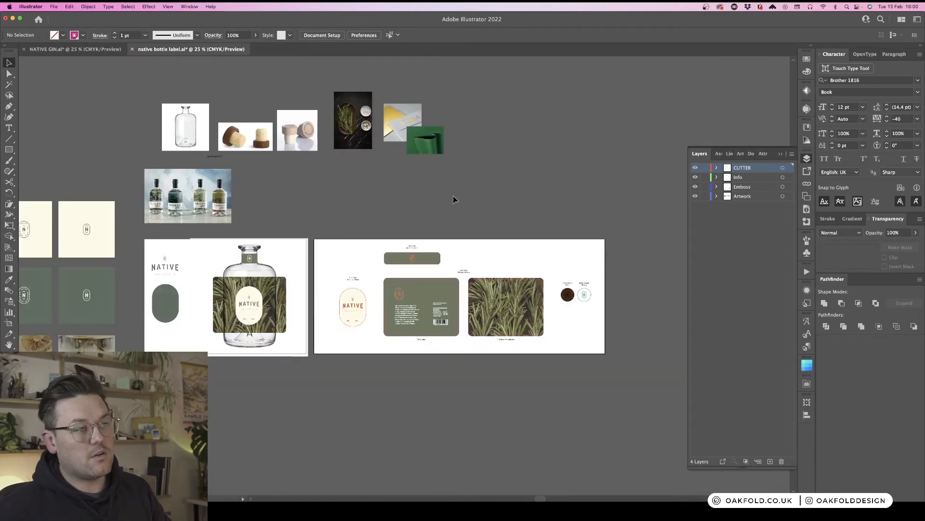
{"action": "scroll", "coordinate": [451, 202], "scroll_direction": "right", "scroll_amount": 3}
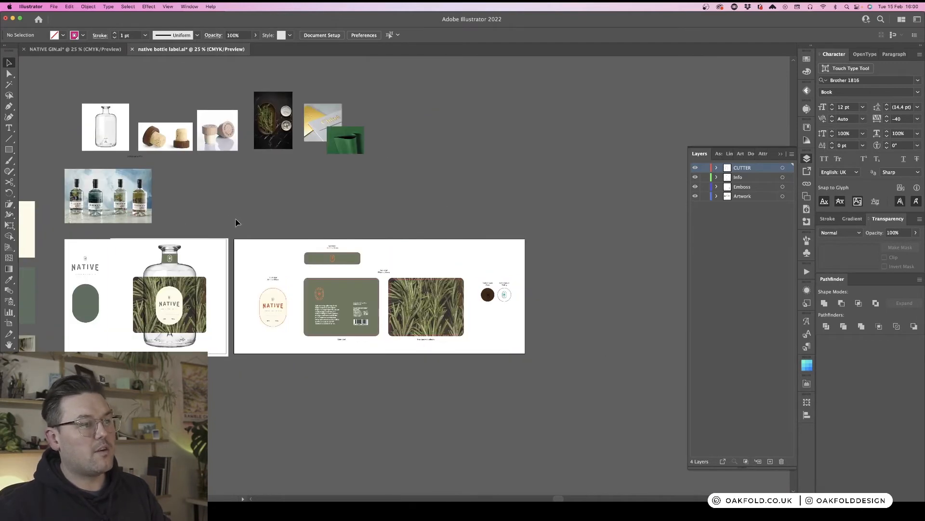
{"action": "left_click_drag", "start_coordinate": [235, 222], "coordinate": [544, 383]}
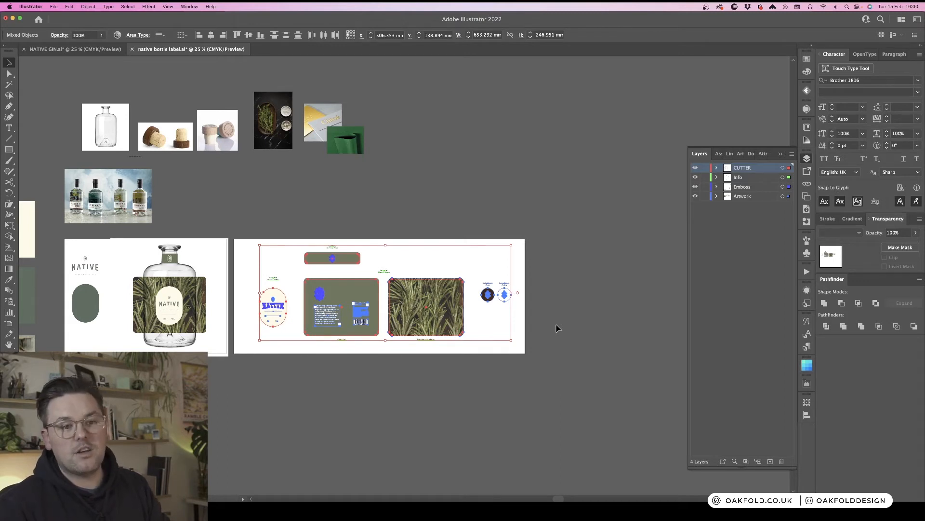
{"action": "left_click", "coordinate": [343, 376]}
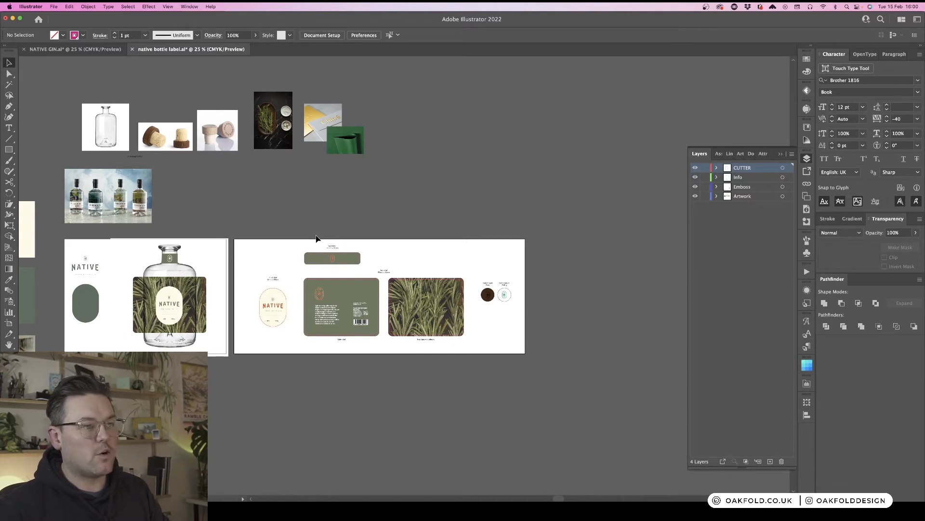
{"action": "key", "text": "super+equal"}
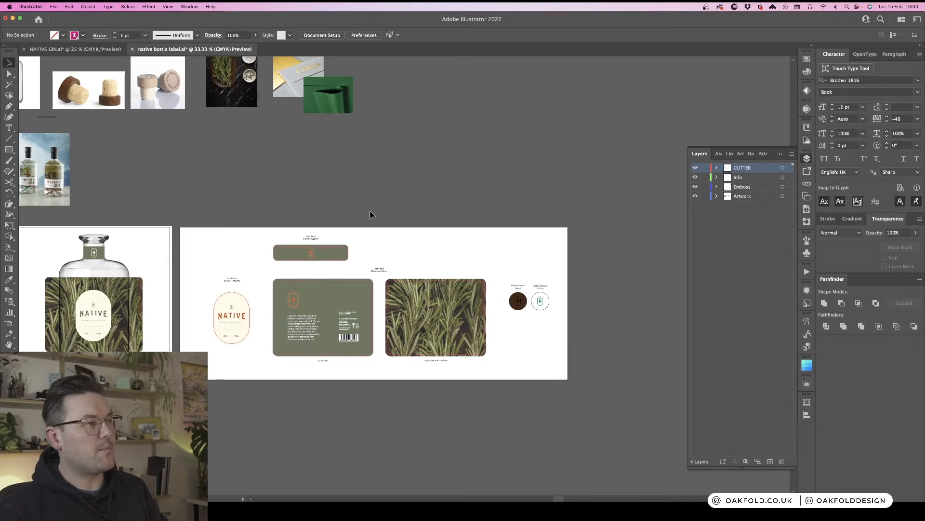
{"action": "scroll", "coordinate": [371, 214], "scroll_direction": "left", "scroll_amount": 5}
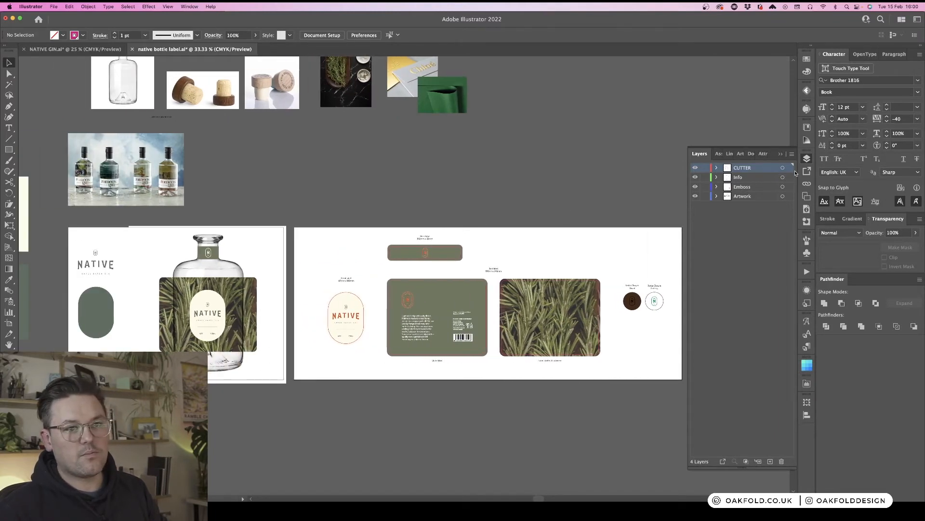
{"action": "left_click", "coordinate": [807, 159]}
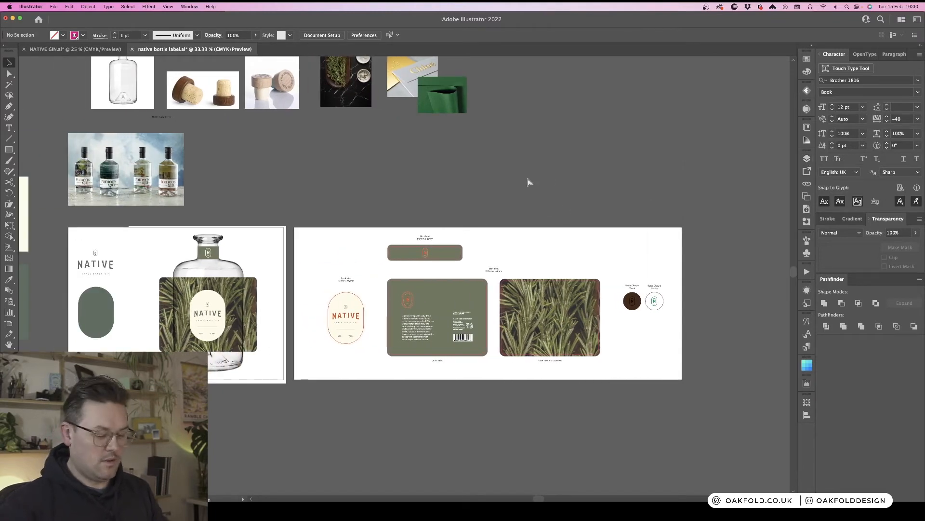
{"action": "key", "text": "super+minus"}
{"action": "key", "text": "super+minus"}
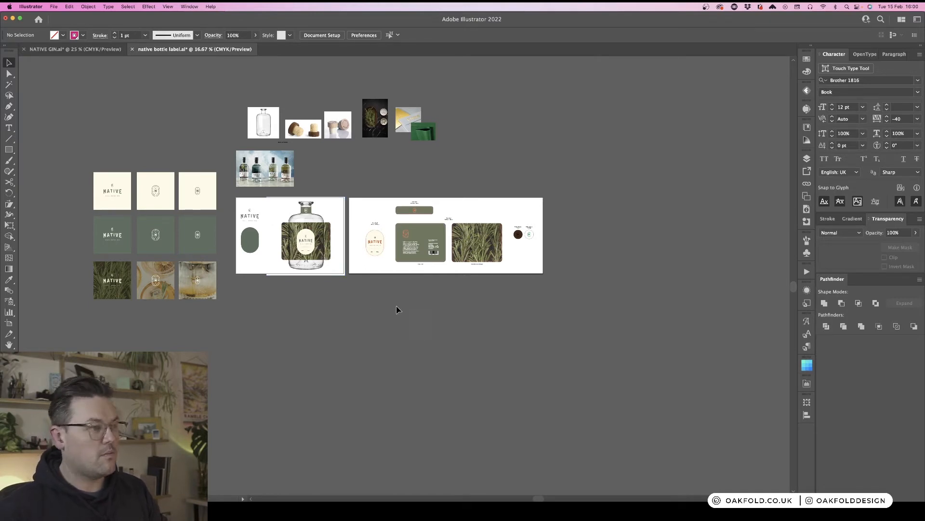
- Move a plain bottle photo aside and duplicate the mockup artboard below the original
{"action": "left_click", "coordinate": [326, 210]}
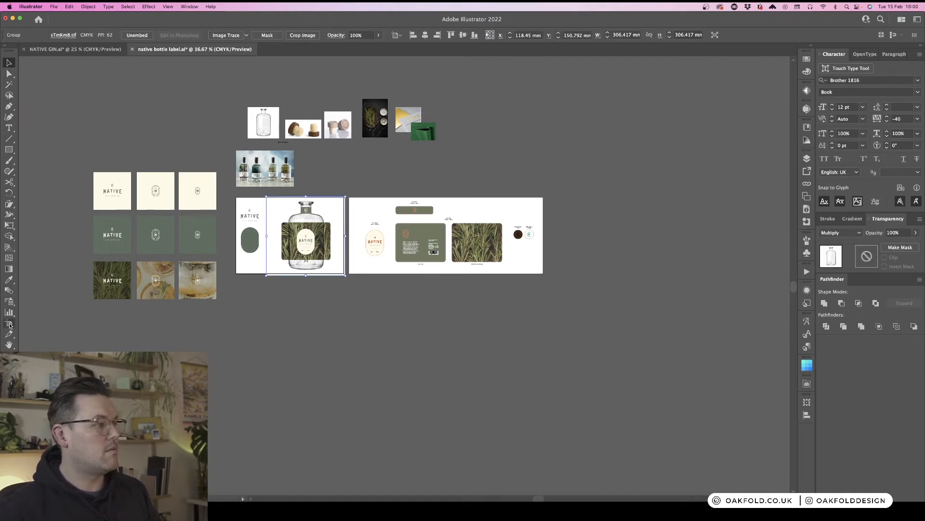
{"action": "left_click_drag", "start_coordinate": [337, 208], "coordinate": [652, 300]}
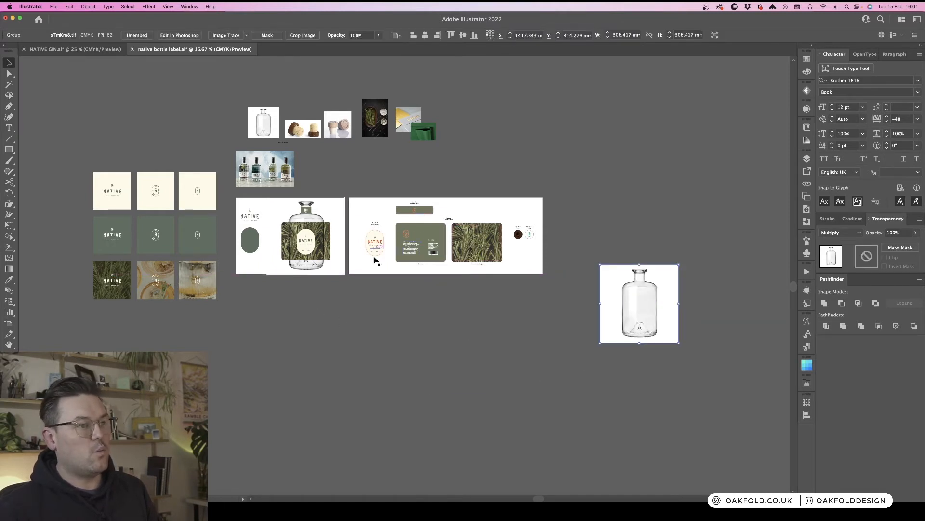
{"action": "left_click", "coordinate": [8, 323]}
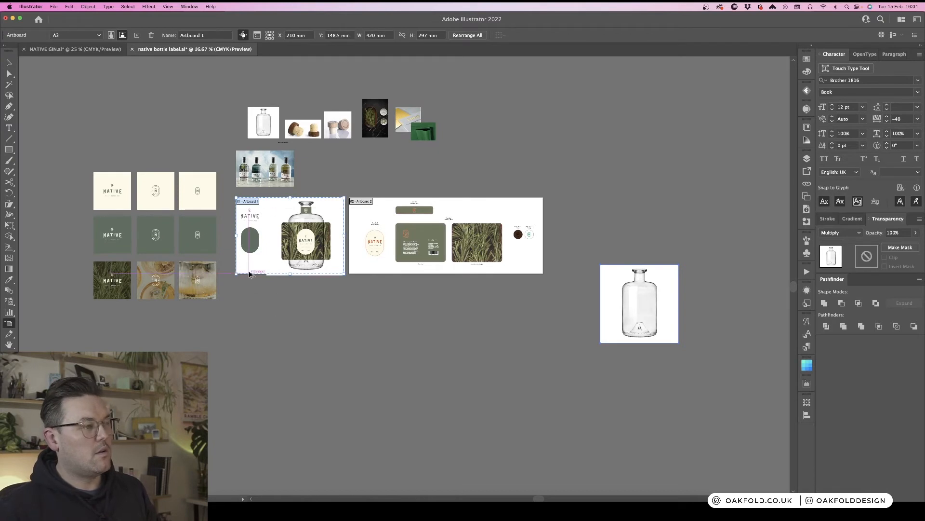
{"action": "left_click_drag", "start_coordinate": [250, 272], "coordinate": [249, 374]}
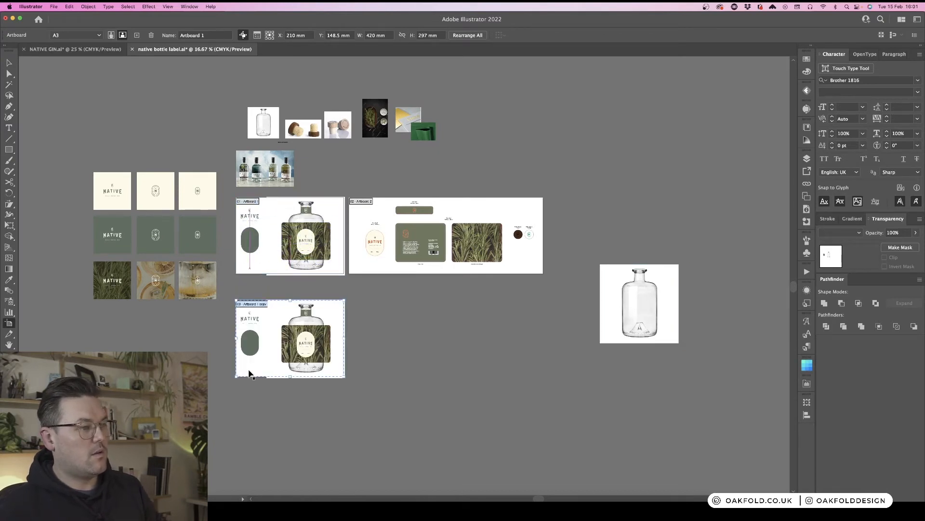
{"action": "key", "text": "v"}
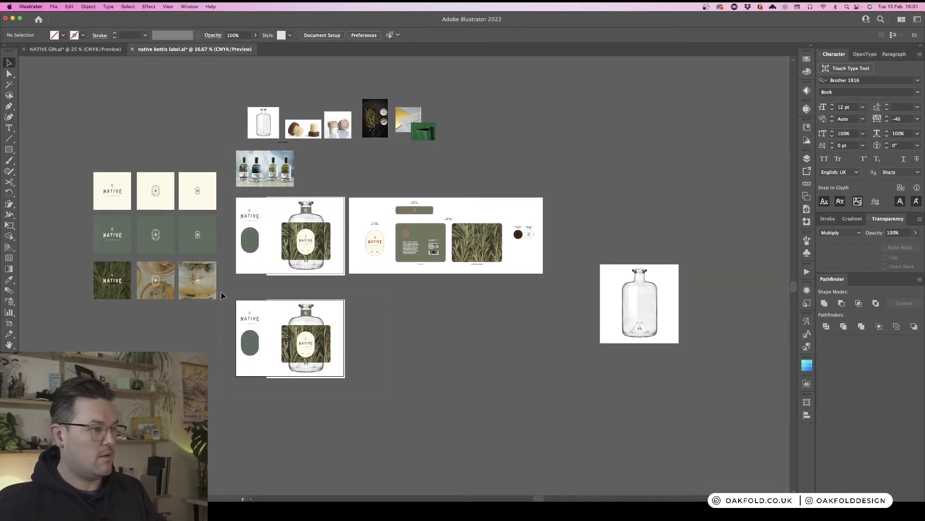
- On the duplicated artboard, replace the labelled bottle with the plain bottle photo and delete the green oval
{"action": "left_click", "coordinate": [285, 314]}
{"action": "key", "text": "Delete"}
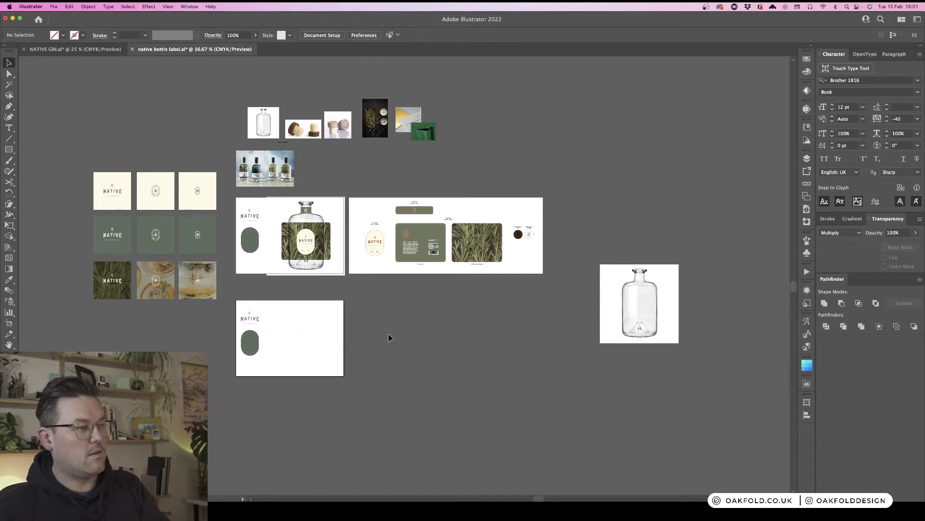
{"action": "left_click_drag", "start_coordinate": [622, 321], "coordinate": [292, 353]}
{"action": "left_click", "coordinate": [361, 343]}
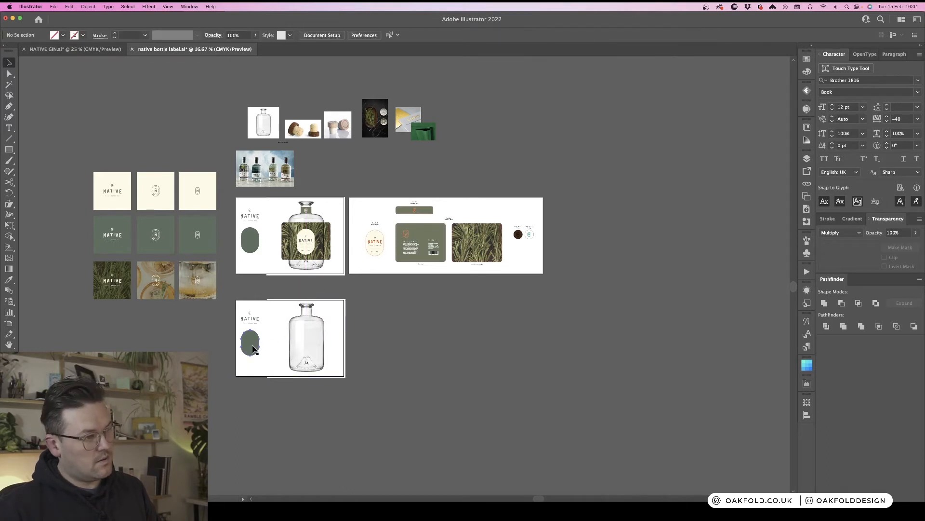
{"action": "left_click", "coordinate": [250, 346]}
{"action": "key", "text": "Delete"}
- Move the NATIVE wordmark onto the bottle's body and nudge it slightly upward
{"action": "key", "text": "super+equal"}
{"action": "key", "text": "super+equal"}
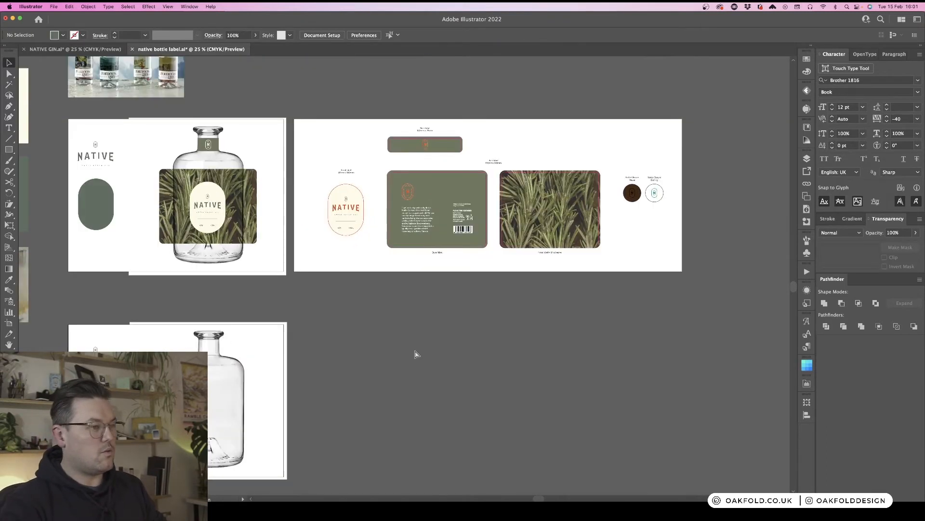
{"action": "left_click_drag", "start_coordinate": [298, 367], "coordinate": [473, 219]}
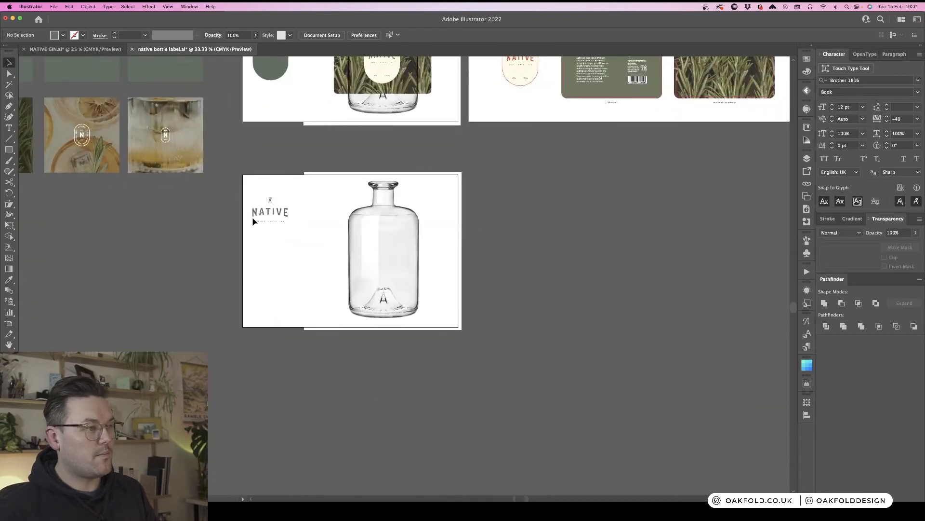
{"action": "left_click_drag", "start_coordinate": [280, 218], "coordinate": [412, 261]}
{"action": "left_click", "coordinate": [523, 273]}
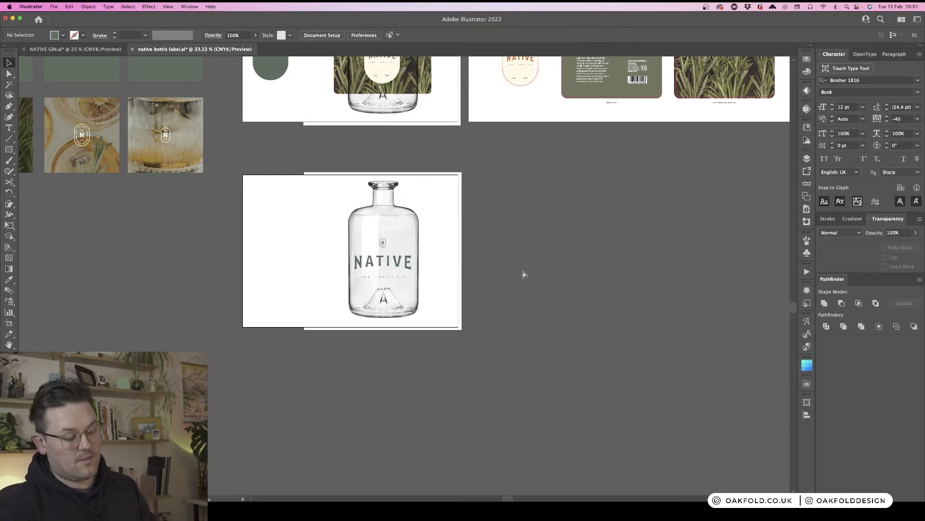
{"action": "key", "text": "super+equal"}
{"action": "left_click_drag", "start_coordinate": [541, 228], "coordinate": [493, 226]}
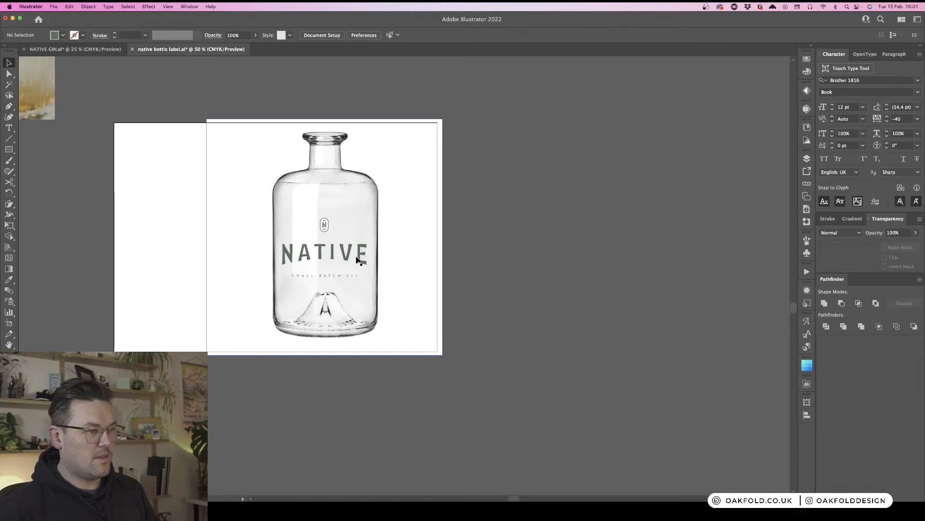
{"action": "left_click_drag", "start_coordinate": [360, 257], "coordinate": [362, 249]}
{"action": "left_click", "coordinate": [510, 253]}
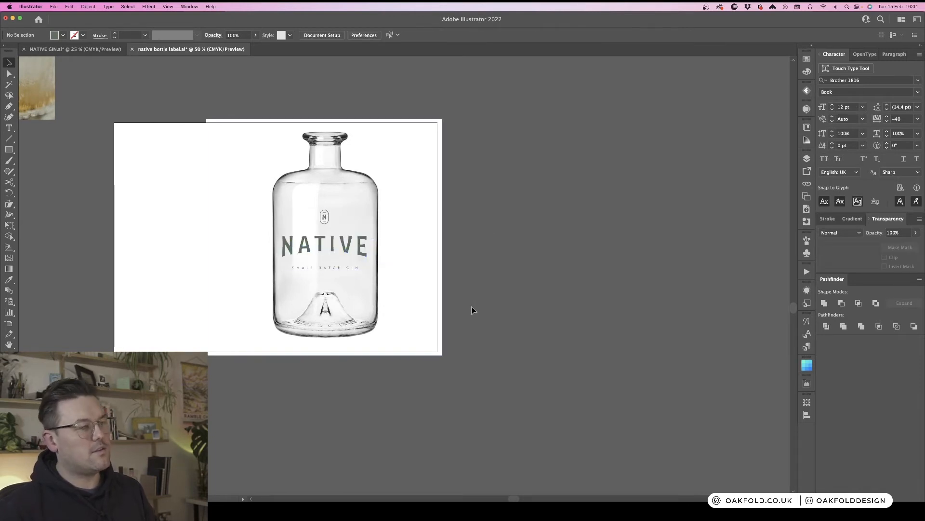
- Shift the bottle and wordmark to the left to centre them on the artboard
{"action": "key", "text": "super+minus"}
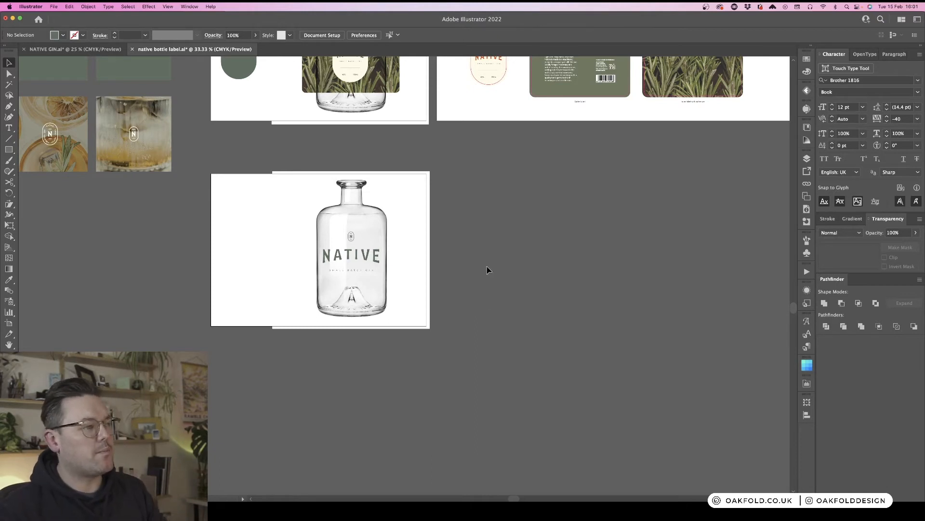
{"action": "left_click_drag", "start_coordinate": [368, 233], "coordinate": [333, 232]}
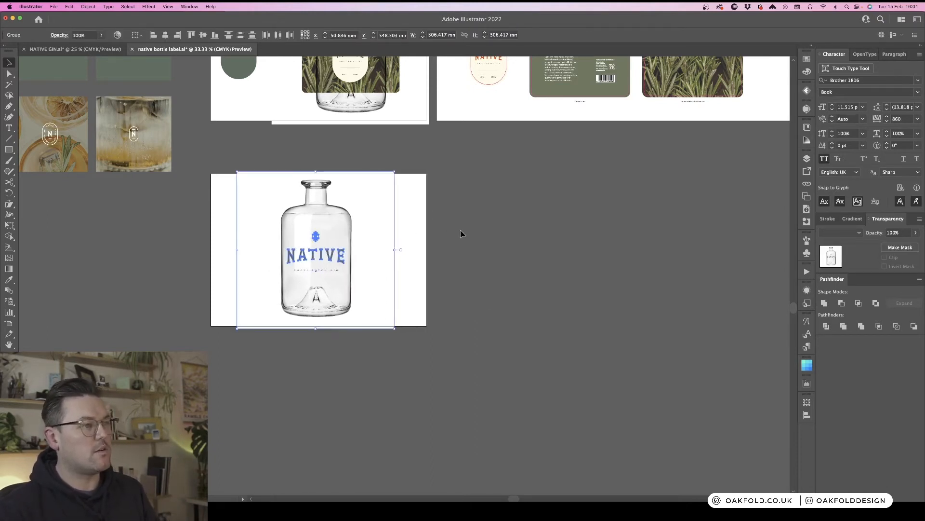
{"action": "left_click", "coordinate": [461, 233]}
- Duplicate the bottle mockup artboard to the right and delete the bottle artwork from the copy
{"action": "left_click", "coordinate": [10, 322]}
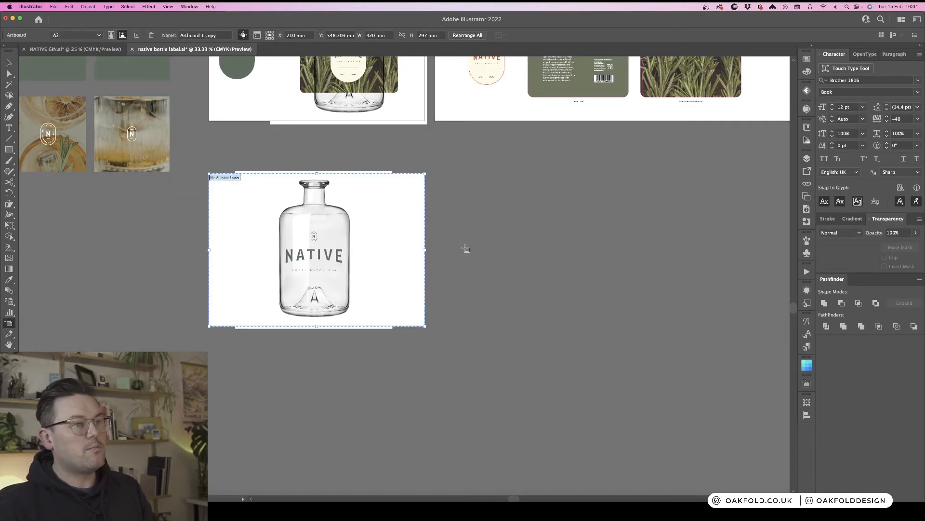
{"action": "scroll", "coordinate": [403, 218], "scroll_direction": "right", "scroll_amount": 5}
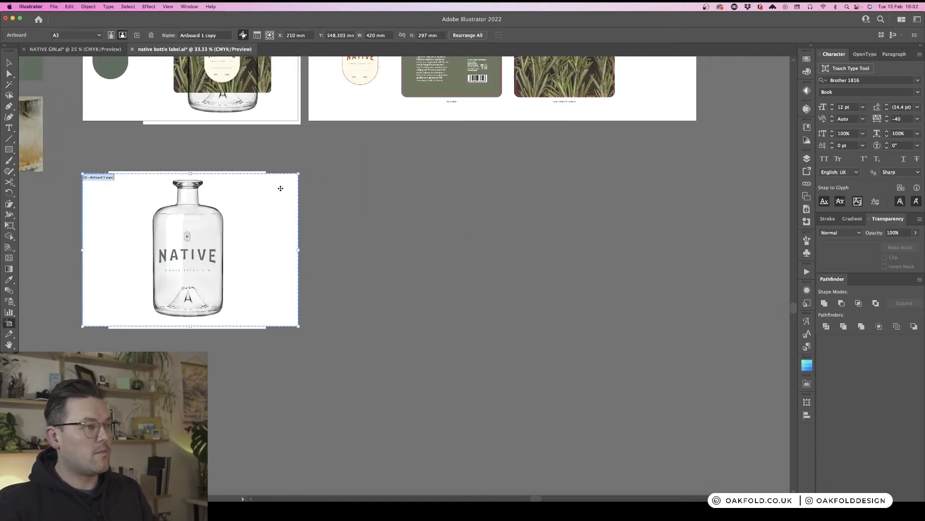
{"action": "mouse_move", "coordinate": [279, 193]}
{"action": "left_mouse_down"}
{"action": "mouse_move", "coordinate": [523, 202]}
{"action": "mouse_move", "coordinate": [506, 202]}
{"action": "left_mouse_up"}
{"action": "key", "text": "b"}
{"action": "key", "text": "v"}
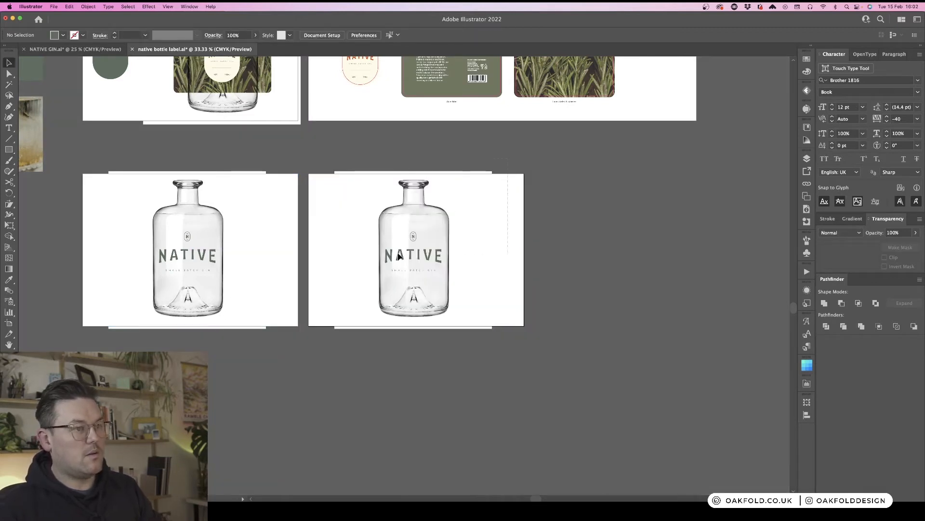
{"action": "left_click", "coordinate": [398, 256]}
{"action": "key", "text": "Delete"}
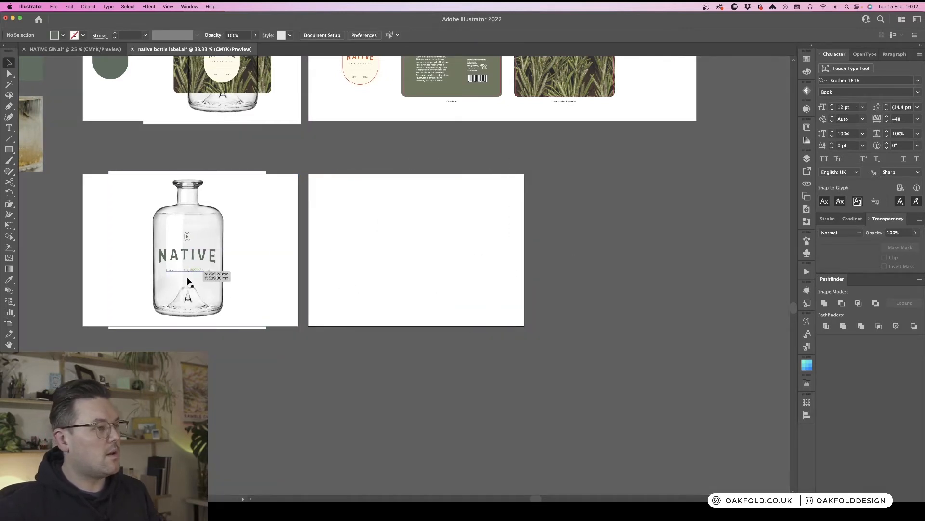
- Draw a green rectangle about 120 mm by 28 mm across the lower part of the bottle
{"action": "key", "text": "super+equal"}
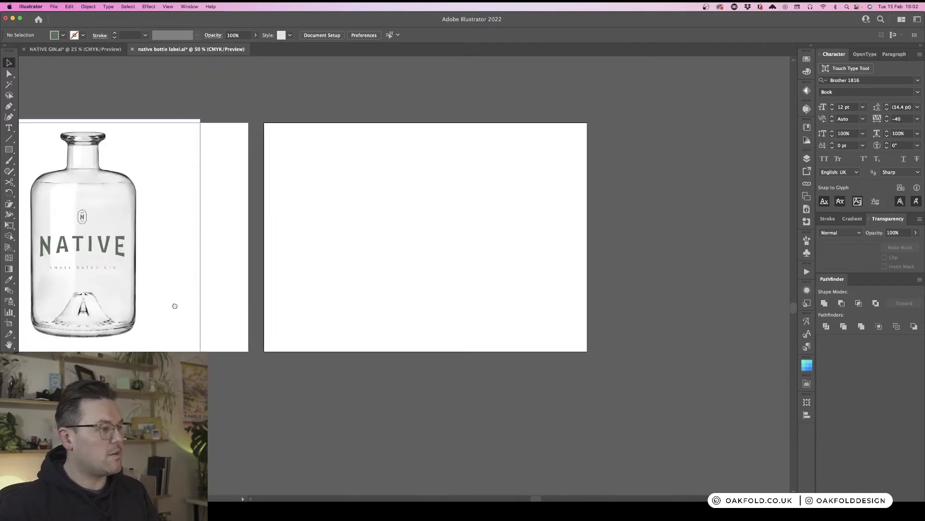
{"action": "left_click_drag", "start_coordinate": [174, 306], "coordinate": [488, 262]}
{"action": "key", "text": "m"}
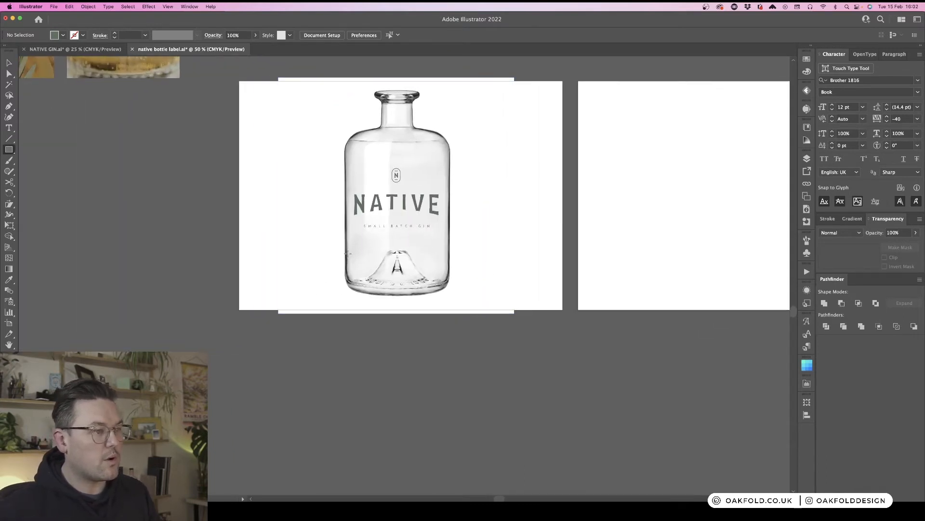
{"action": "mouse_move", "coordinate": [350, 245]}
{"action": "left_mouse_down"}
{"action": "mouse_move", "coordinate": [372, 265]}
{"action": "mouse_move", "coordinate": [442, 266]}
{"action": "left_mouse_up"}
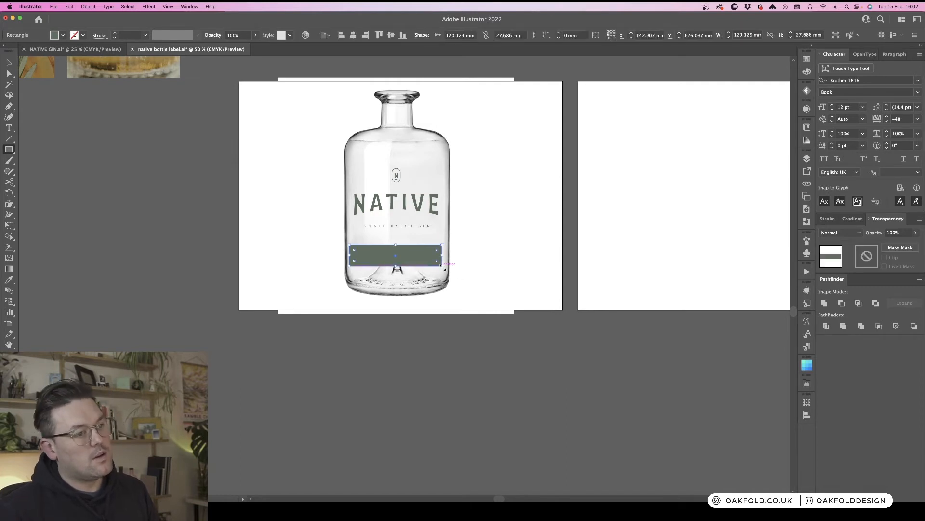
{"action": "key", "text": "super+equal"}
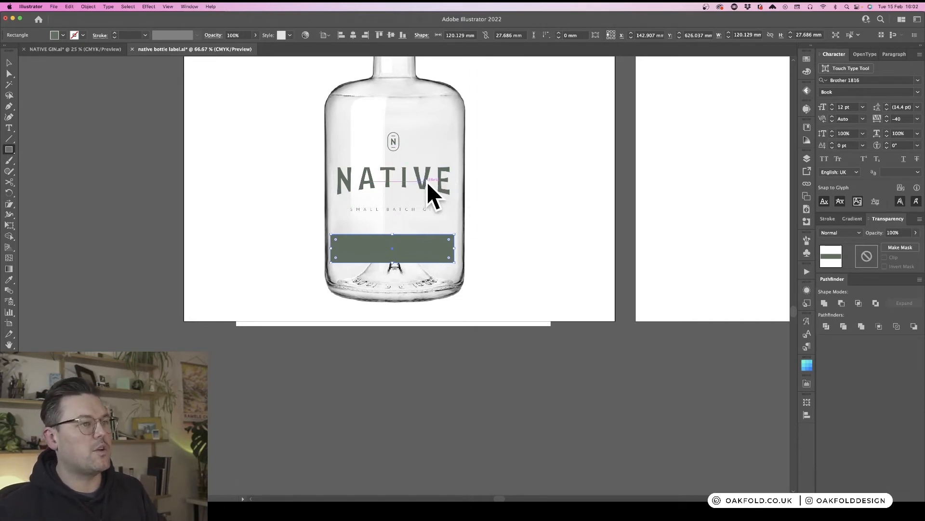
- Move the rectangle onto the empty artboard beside the bottle
{"action": "key", "text": "v"}
{"action": "left_click", "coordinate": [486, 256]}
{"action": "scroll", "coordinate": [487, 255], "scroll_direction": "right", "scroll_amount": 10}
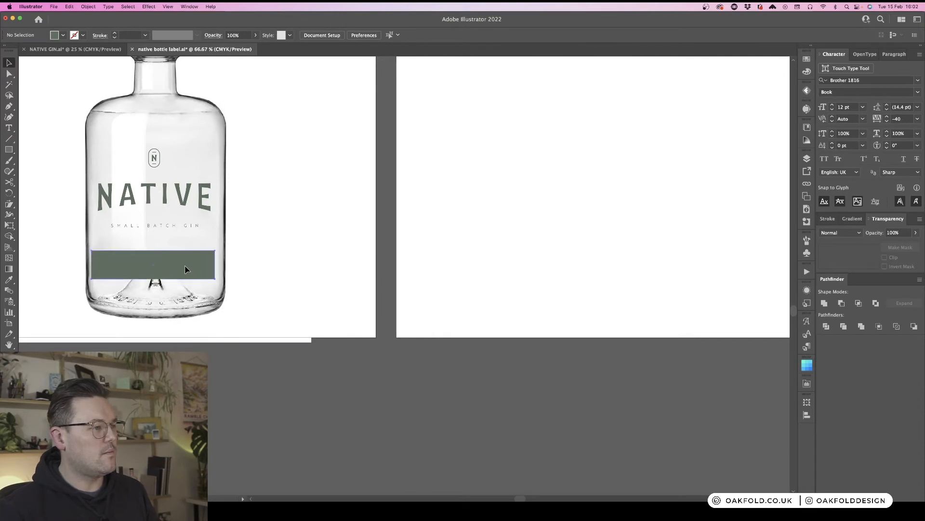
{"action": "left_click_drag", "start_coordinate": [184, 269], "coordinate": [524, 248]}
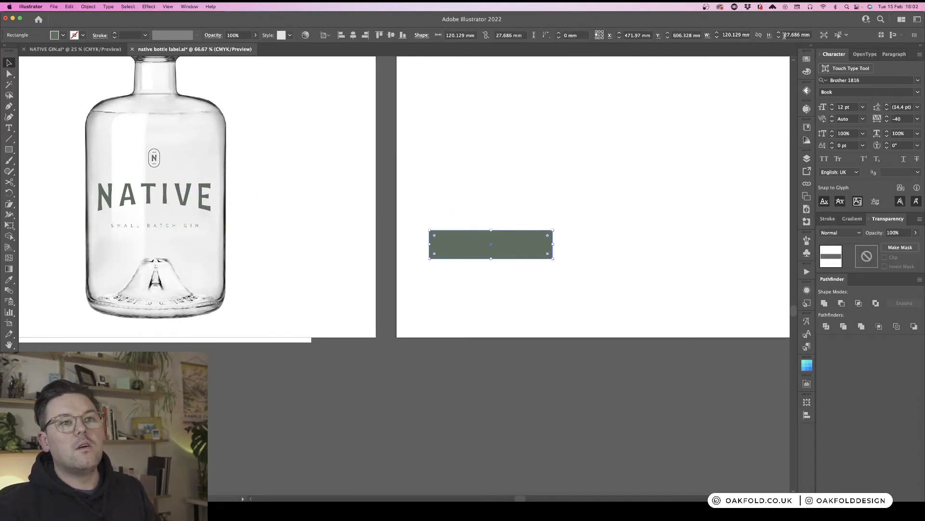
- Set the green rectangle's size to 120 mm wide by 27 mm high
{"action": "left_click", "coordinate": [785, 35]}
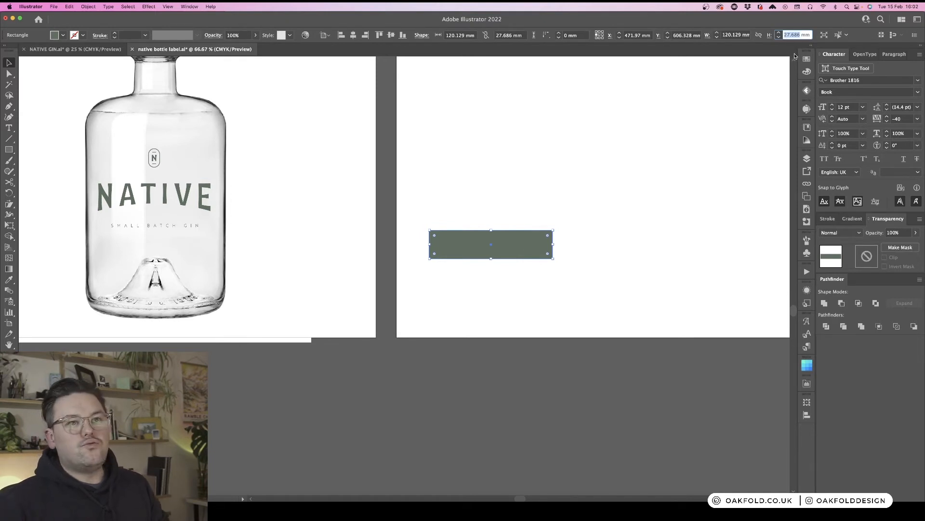
{"action": "type", "text": "2 mm"}
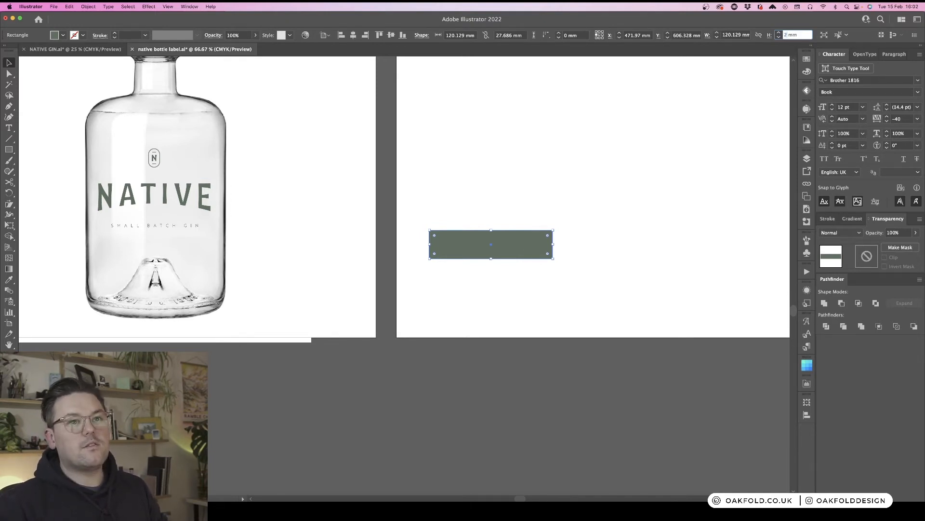
{"action": "left_click", "coordinate": [734, 35]}
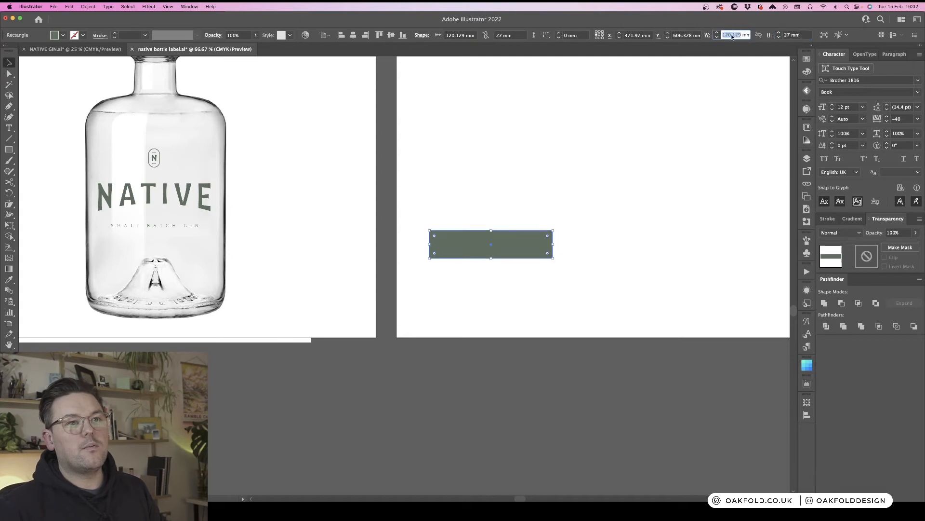
{"action": "type", "text": "120"}
{"action": "key", "text": "Return"}
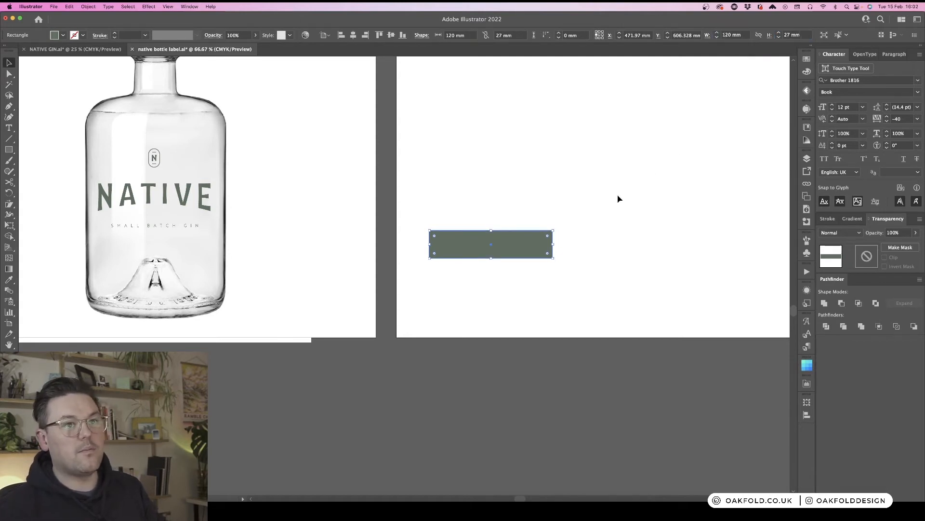
{"action": "left_click", "coordinate": [533, 197]}
{"action": "scroll", "coordinate": [533, 209], "scroll_direction": "right", "scroll_amount": 2}
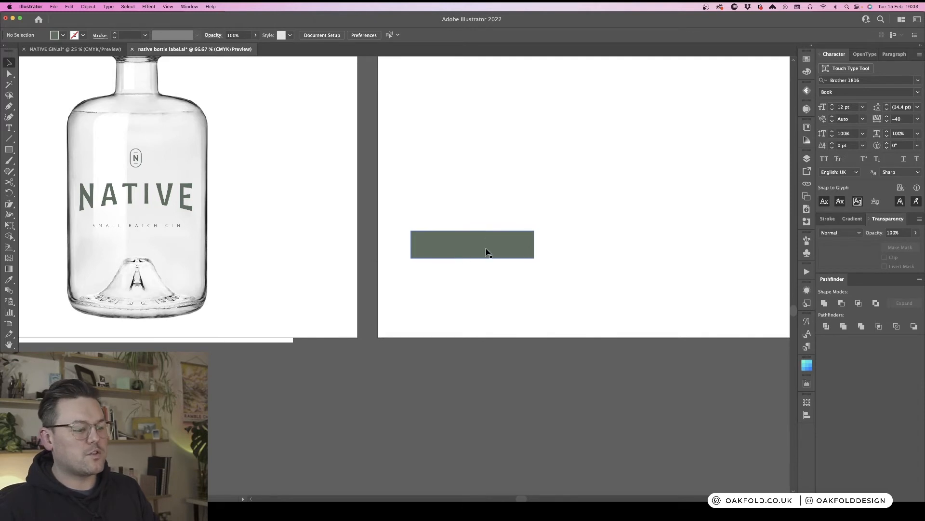
- Copy the 40% and 700ML text from the front label and paste it below the rectangle on the new artboard
{"action": "scroll", "coordinate": [518, 188], "scroll_direction": "up", "scroll_amount": 4}
{"action": "scroll", "coordinate": [518, 188], "scroll_direction": "up", "scroll_amount": 10}
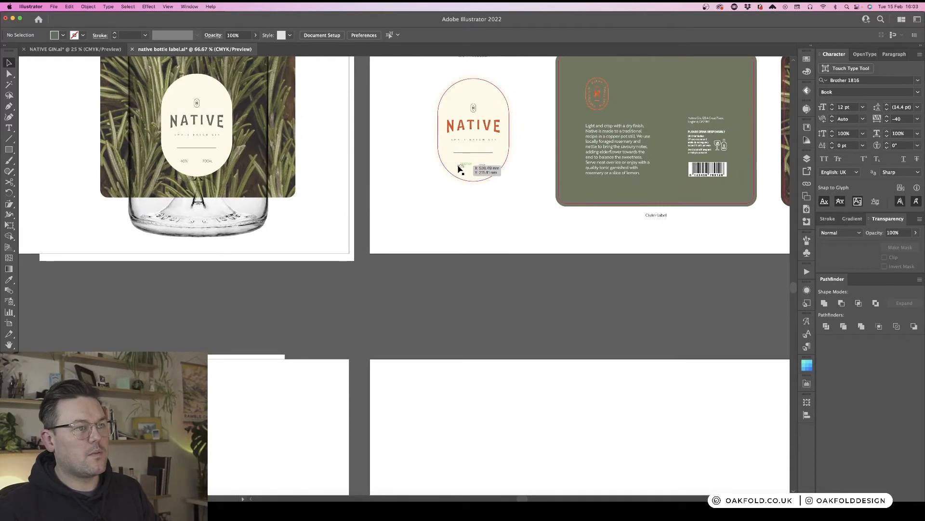
{"action": "left_click_drag", "start_coordinate": [485, 175], "coordinate": [482, 168]}
{"action": "double_click", "coordinate": [483, 166]}
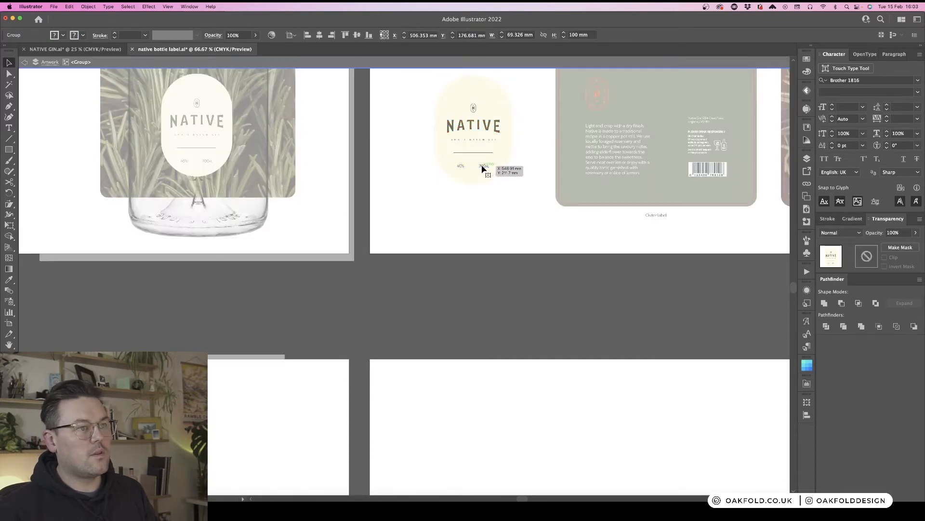
{"action": "left_click", "coordinate": [483, 167]}
{"action": "left_click", "coordinate": [461, 167], "text": "shift"}
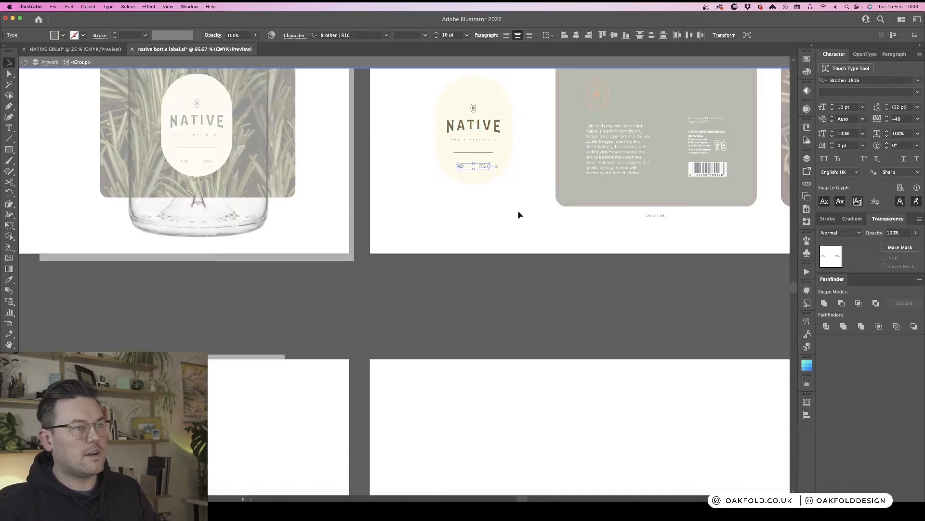
{"action": "scroll", "coordinate": [518, 215], "scroll_direction": "down", "scroll_amount": 10}
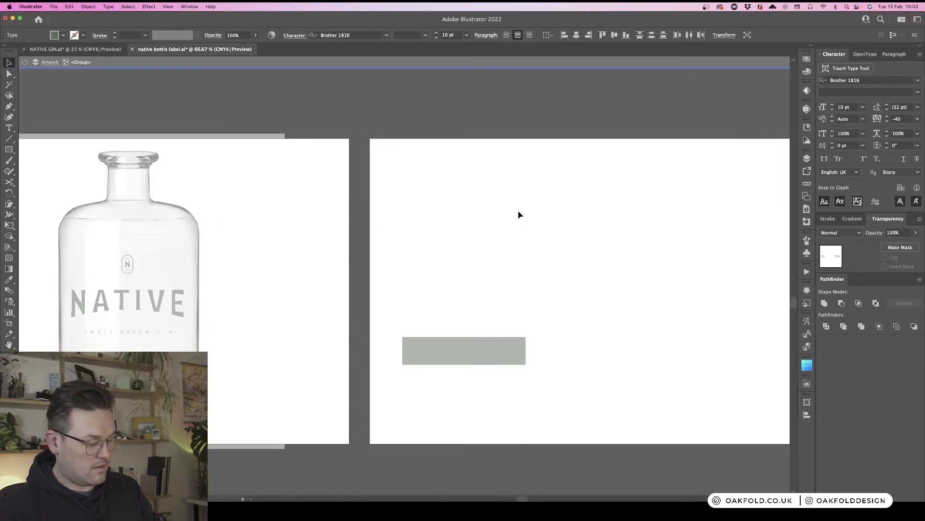
{"action": "left_click", "coordinate": [524, 249]}
{"action": "scroll", "coordinate": [525, 251], "scroll_direction": "down", "scroll_amount": 3}
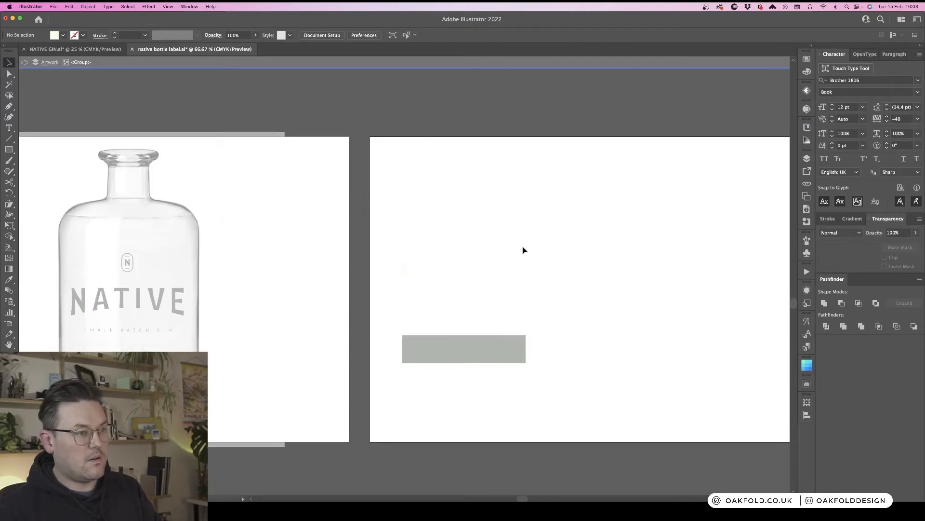
{"action": "left_click_drag", "start_coordinate": [429, 225], "coordinate": [379, 174]}
{"action": "key", "text": "super+x"}
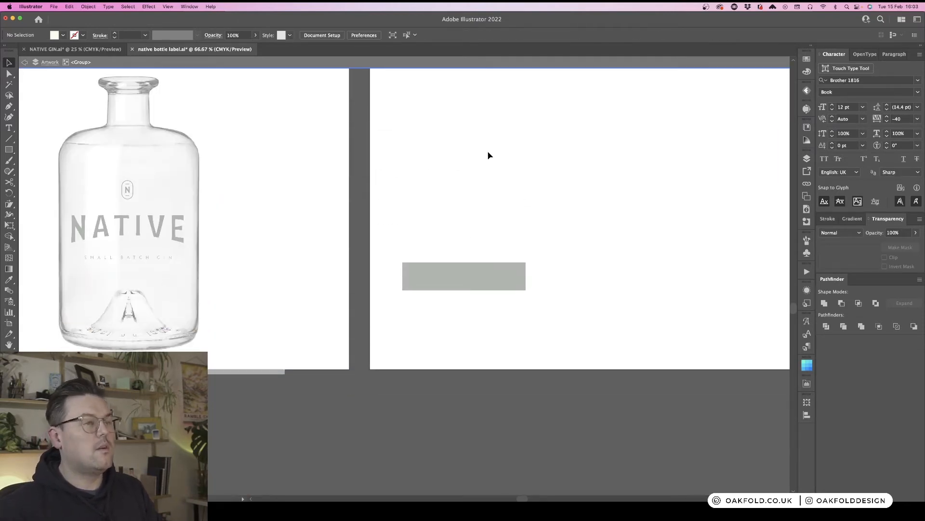
{"action": "scroll", "coordinate": [489, 155], "scroll_direction": "up", "scroll_amount": 8}
{"action": "key", "text": "a"}
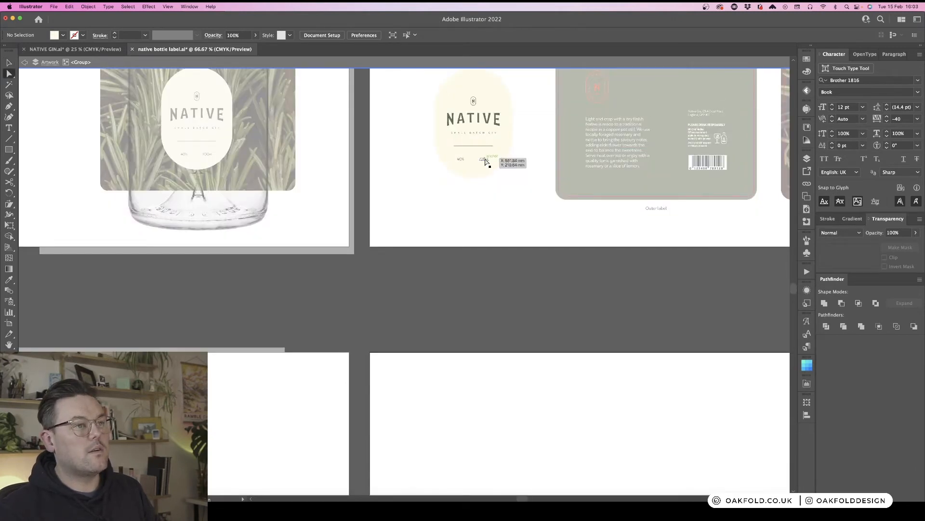
{"action": "left_click", "coordinate": [486, 161]}
{"action": "double_click", "coordinate": [513, 194]}
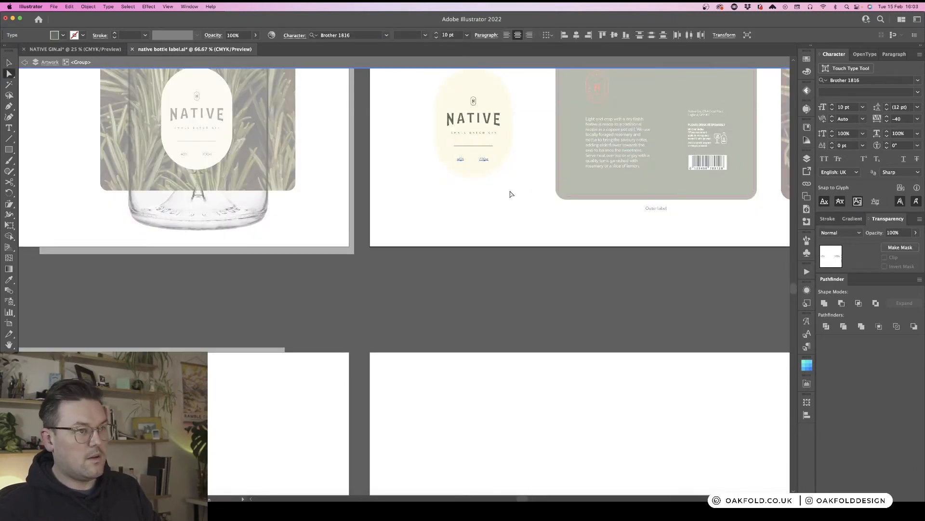
{"action": "scroll", "coordinate": [516, 195], "scroll_direction": "down", "scroll_amount": 3}
{"action": "scroll", "coordinate": [515, 194], "scroll_direction": "down", "scroll_amount": 7}
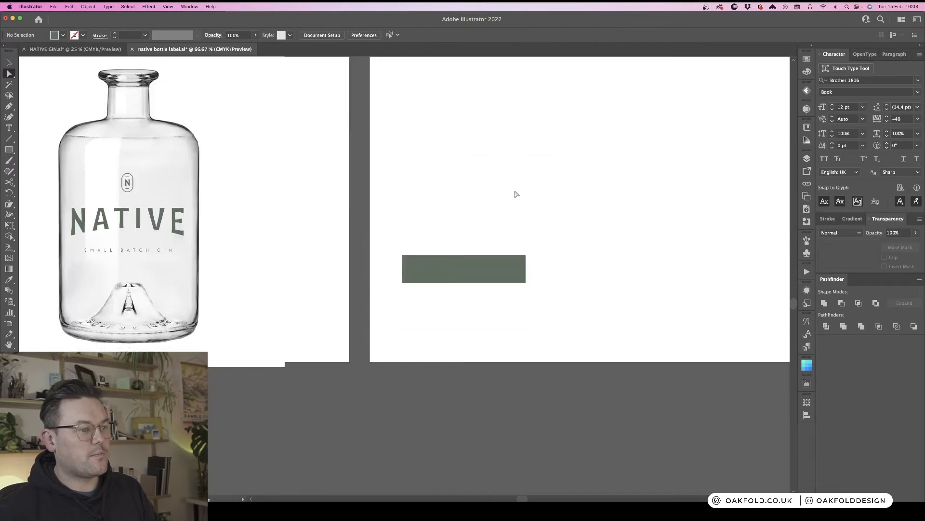
{"action": "key", "text": "v"}
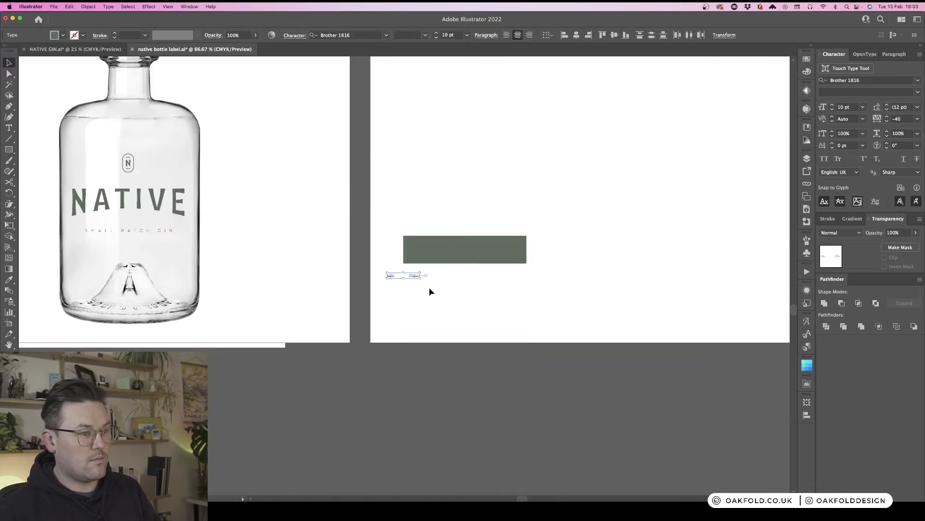
- Move the 40% and 700ML text under the rectangle and centre-align its lines
{"action": "left_click", "coordinate": [806, 161]}
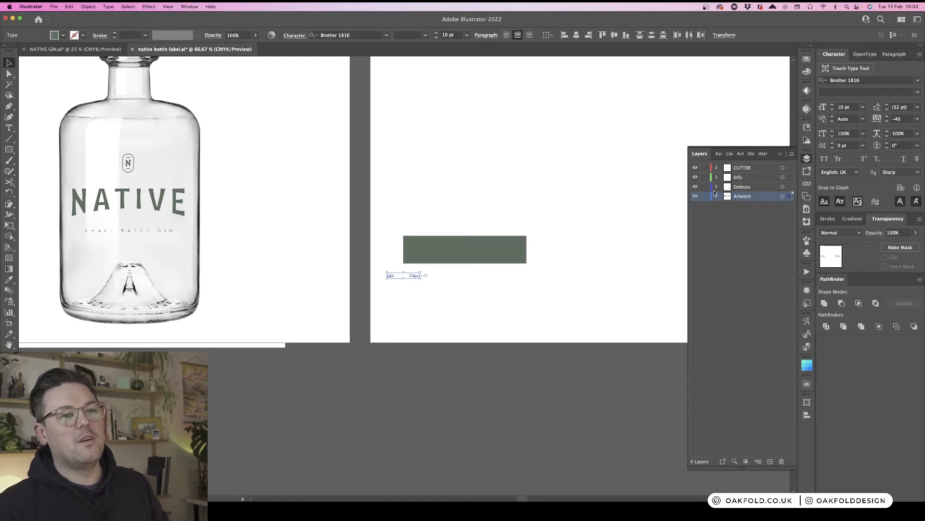
{"action": "left_click", "coordinate": [808, 161]}
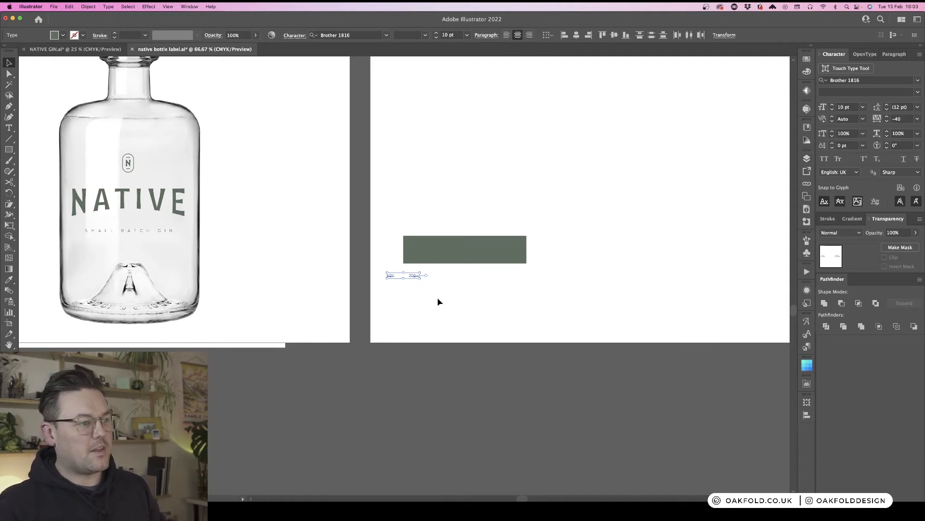
{"action": "key", "text": "super+1"}
{"action": "left_click_drag", "start_coordinate": [419, 274], "coordinate": [436, 288]}
{"action": "key", "text": "super+equal"}
{"action": "left_click", "coordinate": [501, 319]}
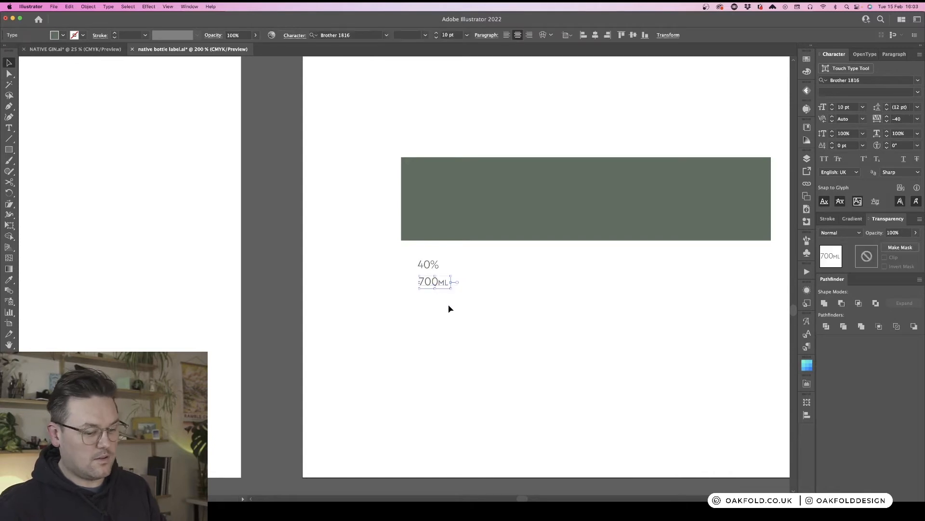
{"action": "left_click", "coordinate": [422, 265], "text": "shift"}
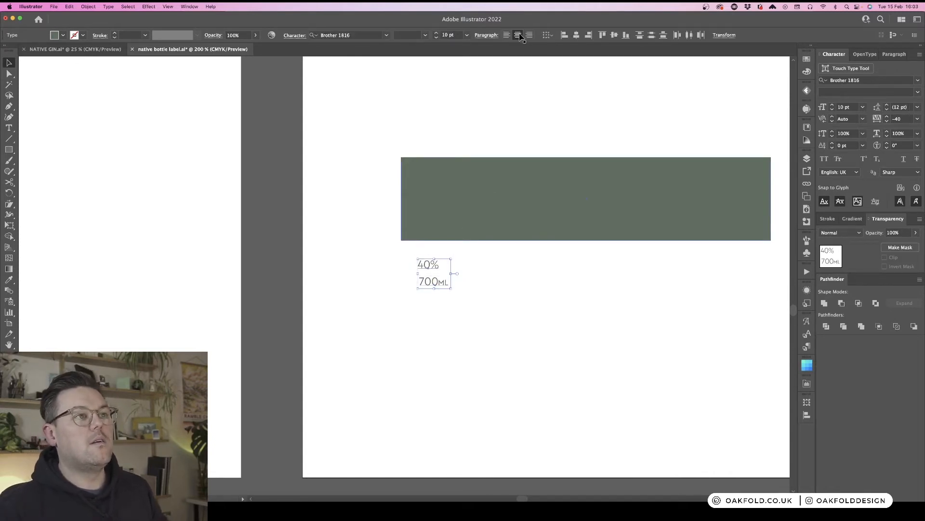
{"action": "left_click", "coordinate": [518, 35]}
{"action": "left_click", "coordinate": [506, 299]}
{"action": "scroll", "coordinate": [507, 301], "scroll_direction": "right", "scroll_amount": 3}
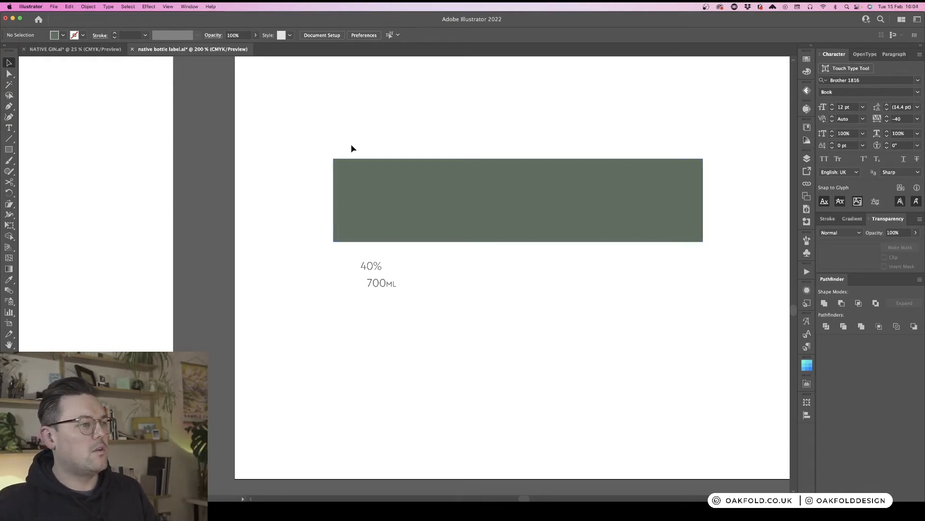
- Draw a small circle about 2 mm wide and duplicate it into a vertical column of eleven dots beside the rectangle
{"action": "key", "text": "super+equal"}
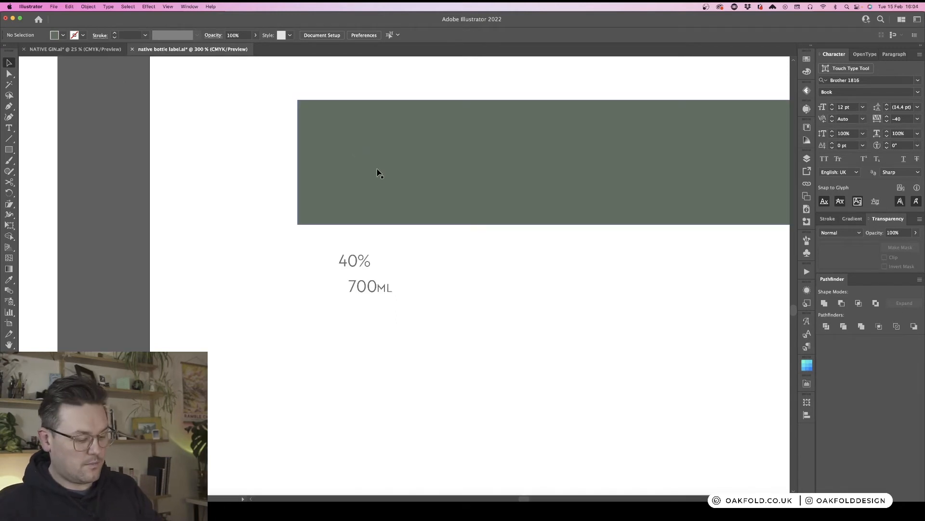
{"action": "scroll", "coordinate": [379, 173], "scroll_direction": "up", "scroll_amount": 2}
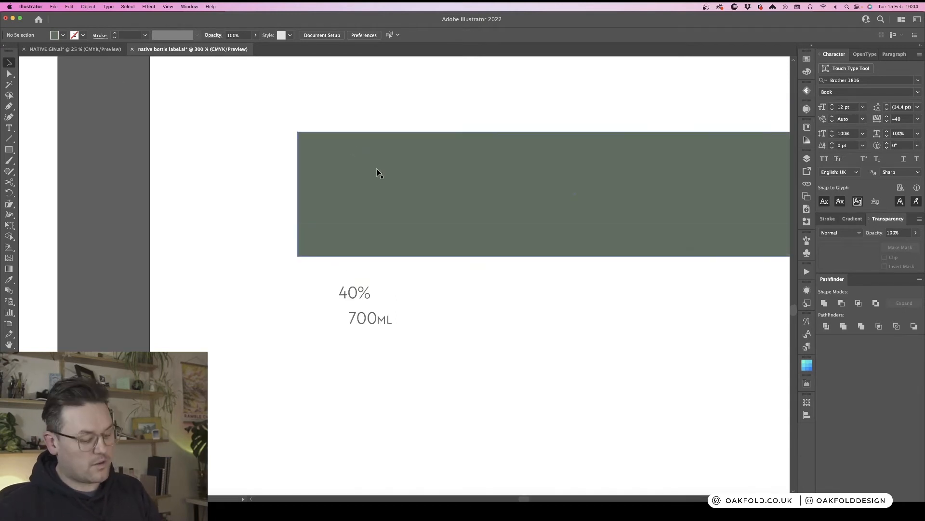
{"action": "key", "text": "l"}
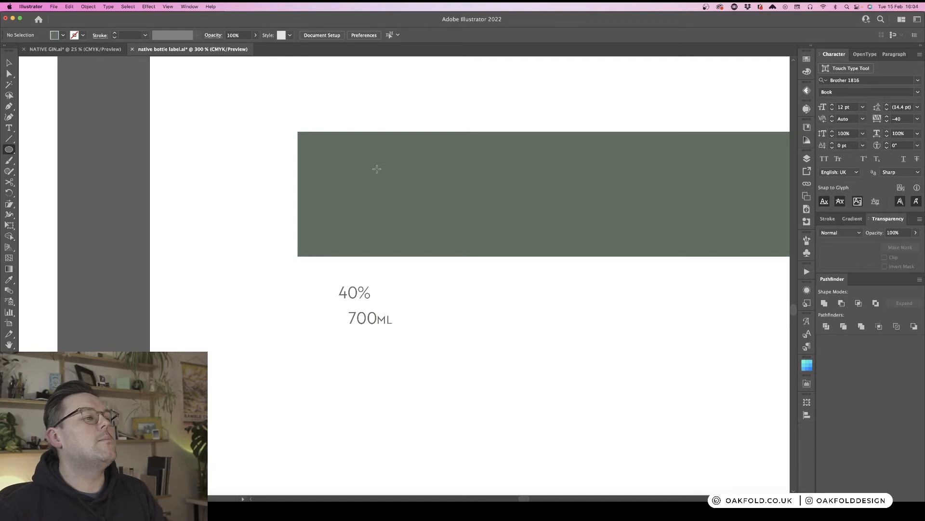
{"action": "left_click_drag", "start_coordinate": [257, 141], "coordinate": [263, 159]}
{"action": "key", "text": "v"}
{"action": "left_click", "coordinate": [275, 167]}
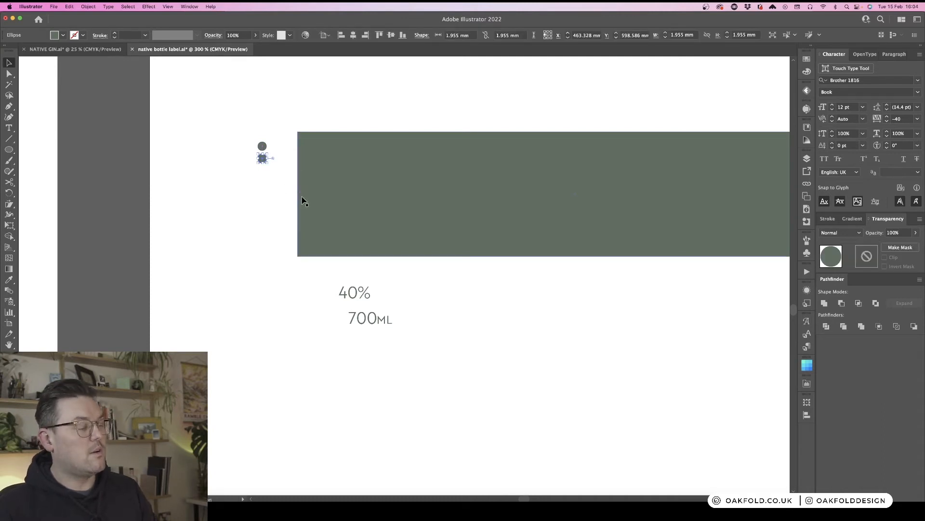
{"action": "key", "text": "super+d"}
{"action": "key", "text": "super+d"}
{"action": "key", "text": "super+d"}
{"action": "key", "text": "super+d"}
{"action": "key", "text": "super+d"}
{"action": "key", "text": "super+d"}
{"action": "key", "text": "super+d"}
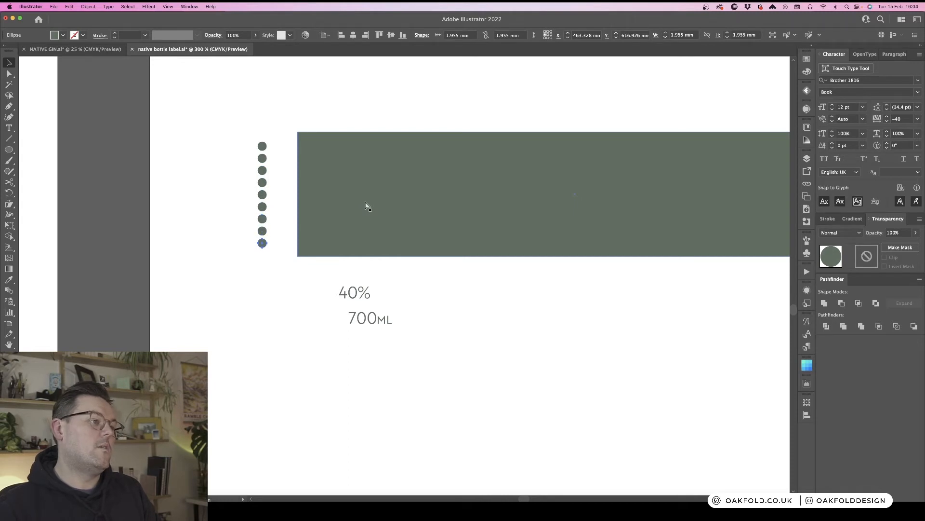
{"action": "key", "text": "super+d"}
{"action": "left_click", "coordinate": [277, 289]}
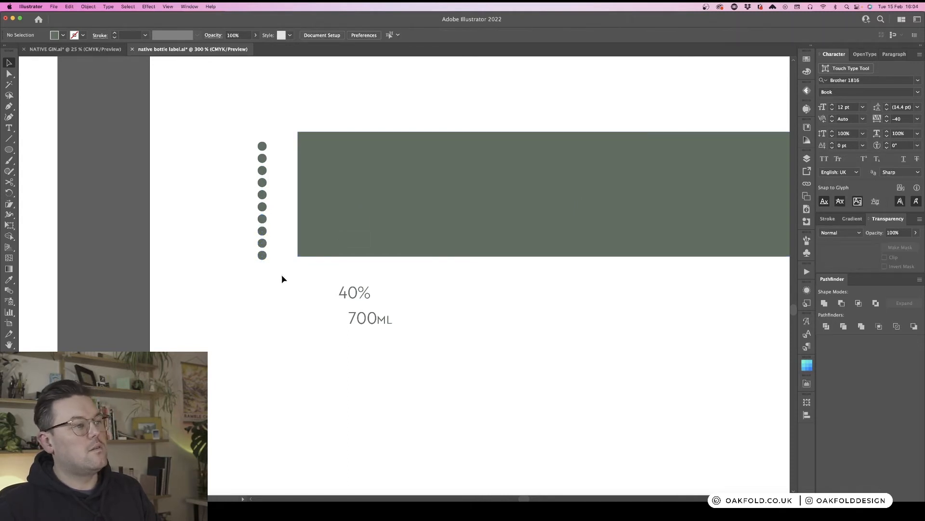
- Move the column of dots onto the rectangle's left edge
{"action": "left_click_drag", "start_coordinate": [283, 279], "coordinate": [297, 139]}
{"action": "left_click_drag", "start_coordinate": [297, 247], "coordinate": [297, 263]}
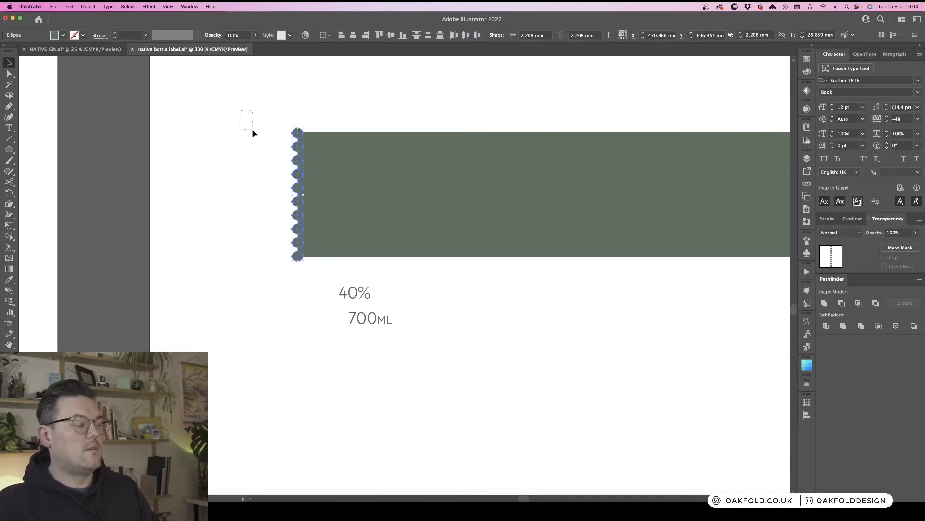
{"action": "left_click", "coordinate": [304, 282]}
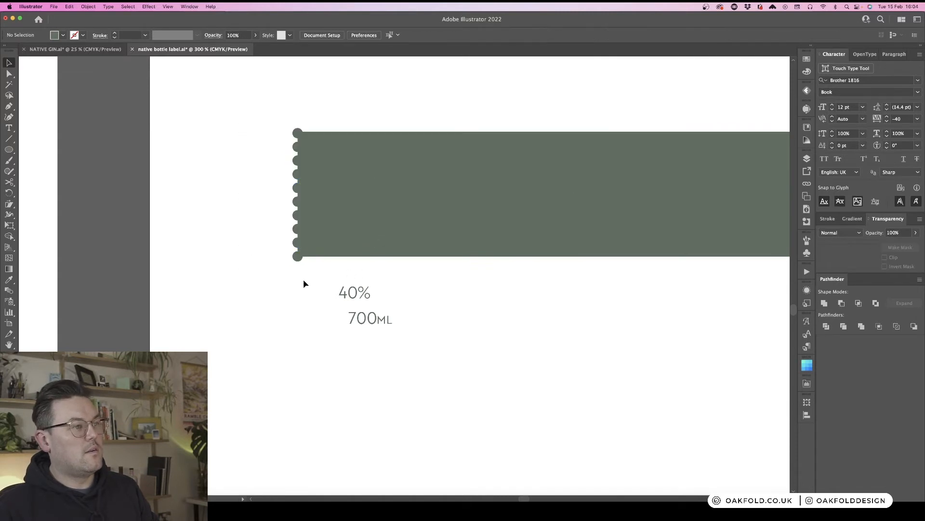
- Keep a copy of the dot column aside and subtract the original dots from the rectangle to notch its left edge
{"action": "left_click_drag", "start_coordinate": [296, 281], "coordinate": [295, 280]}
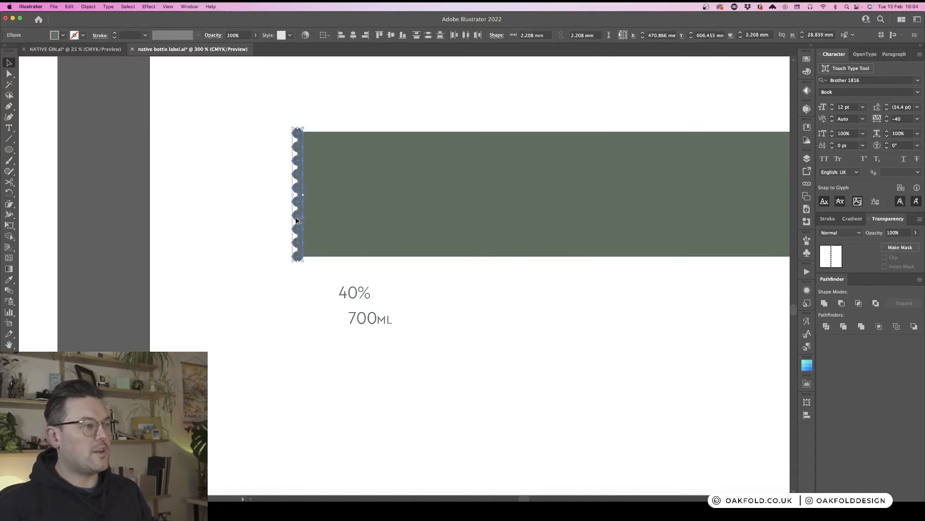
{"action": "left_click_drag", "start_coordinate": [296, 204], "coordinate": [251, 204]}
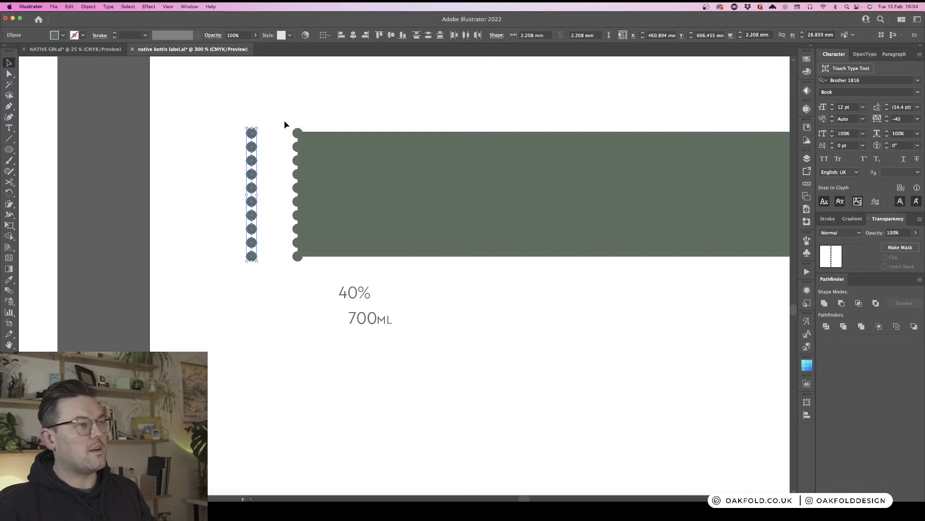
{"action": "left_click", "coordinate": [329, 257]}
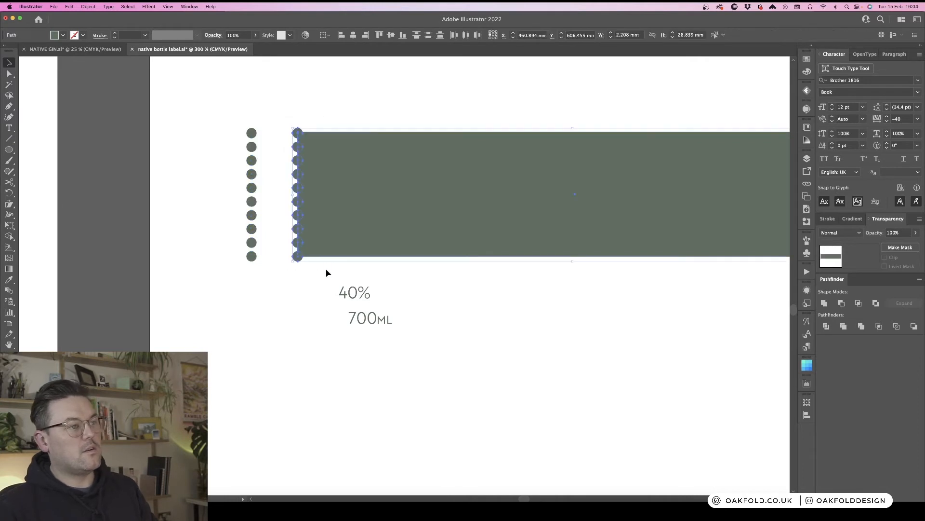
{"action": "left_click", "coordinate": [842, 303]}
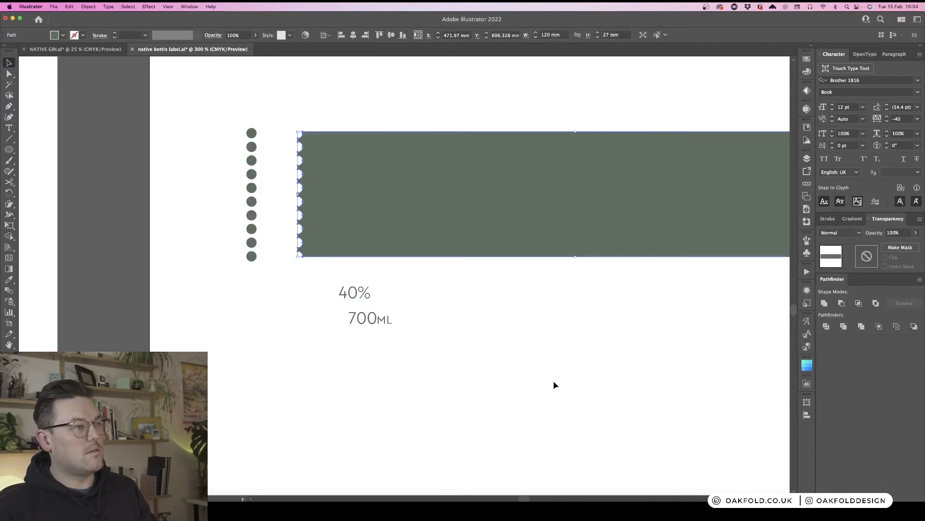
{"action": "left_click", "coordinate": [241, 300]}
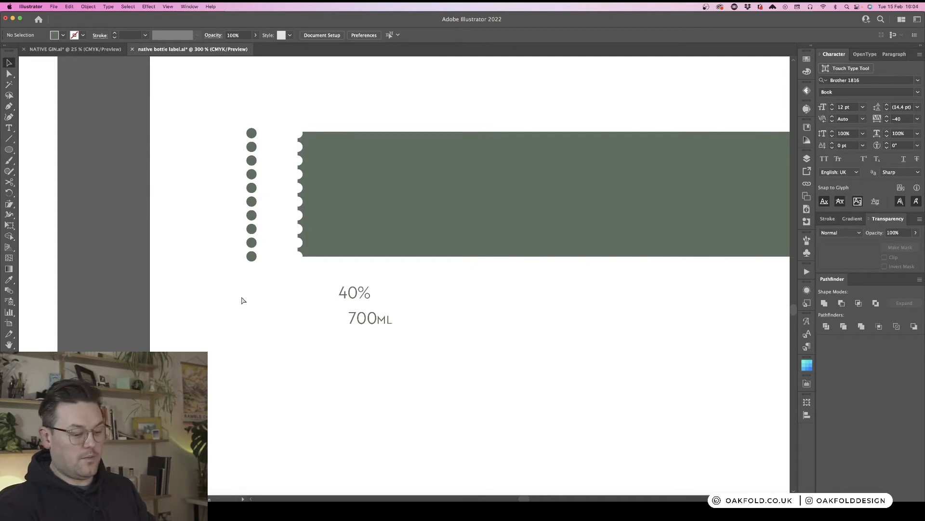
- Move the spare dot column onto the rectangle's right edge
{"action": "key", "text": "super+minus"}
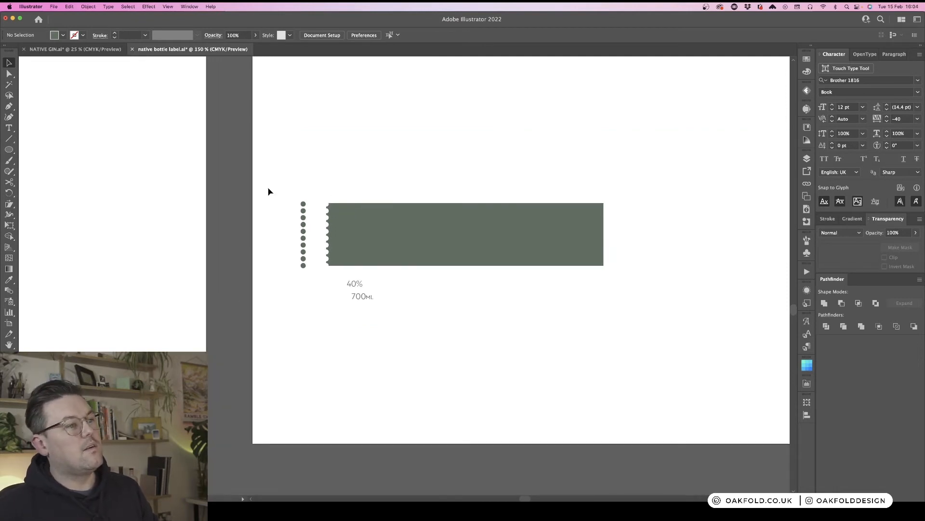
{"action": "left_click_drag", "start_coordinate": [303, 234], "coordinate": [605, 233]}
{"action": "left_click", "coordinate": [636, 276]}
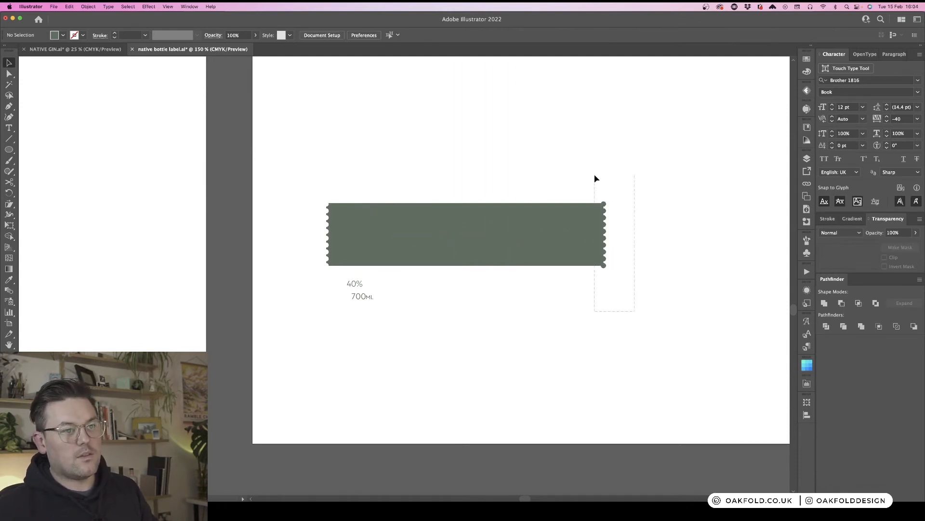
- Subtract the spare dot column from the rectangle to notch its right edge as well
{"action": "left_click_drag", "start_coordinate": [635, 311], "coordinate": [595, 178]}
{"action": "left_click", "coordinate": [842, 303]}
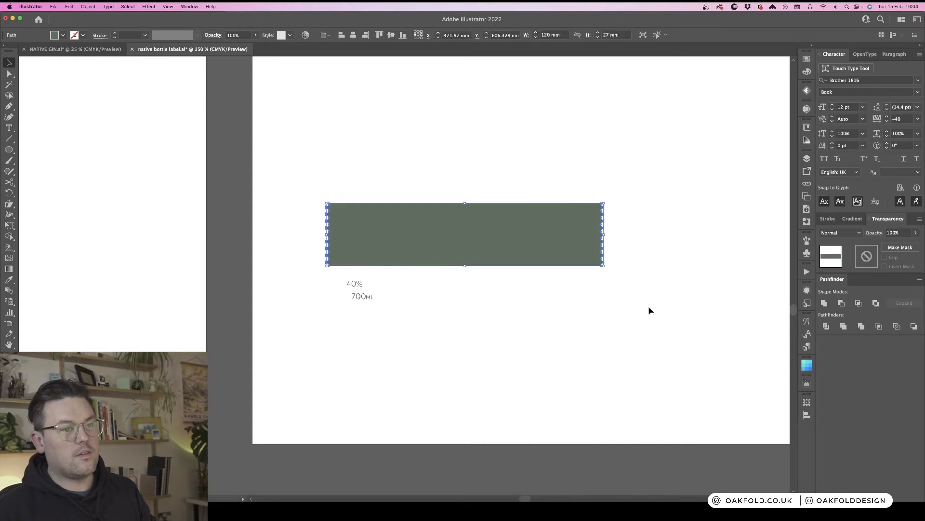
{"action": "left_click", "coordinate": [634, 301]}
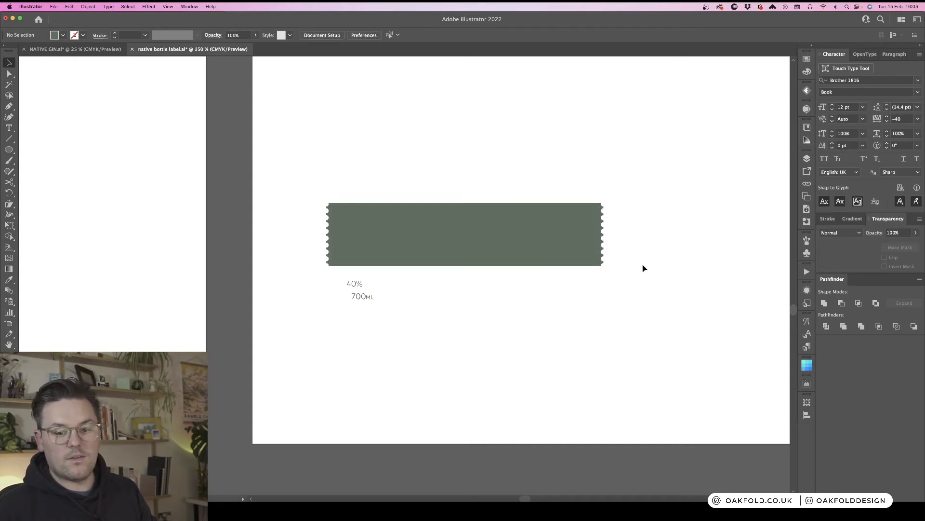
{"action": "key", "text": "super+equal"}
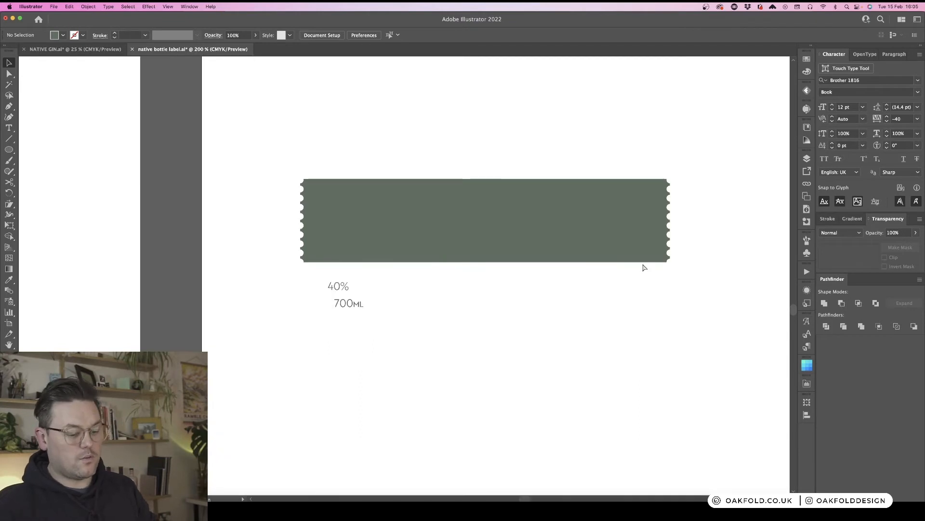
{"action": "key", "text": "super+minus"}
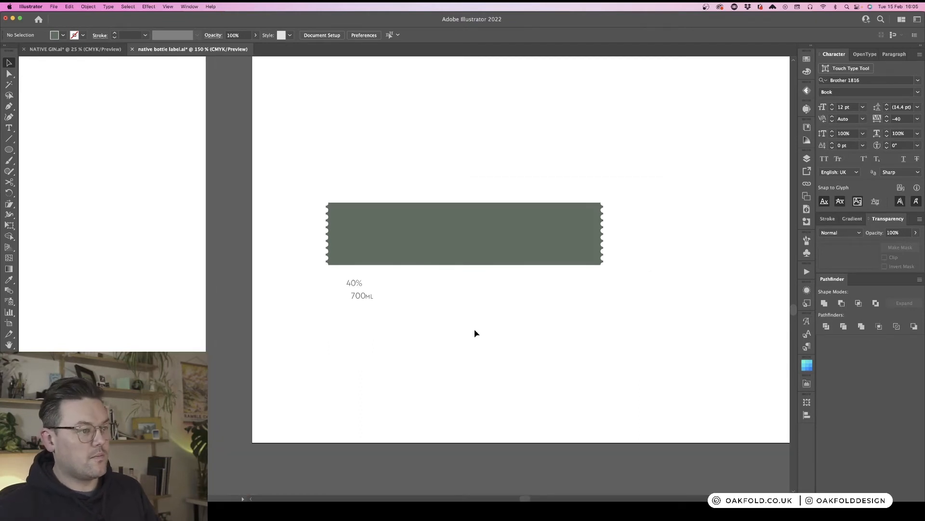
{"action": "left_click", "coordinate": [356, 285]}
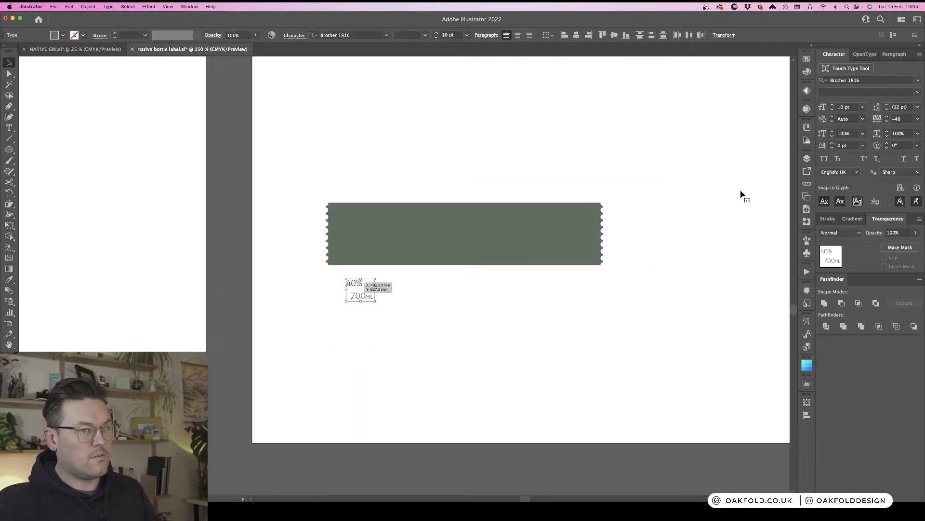
{"action": "key", "text": "super+minus"}
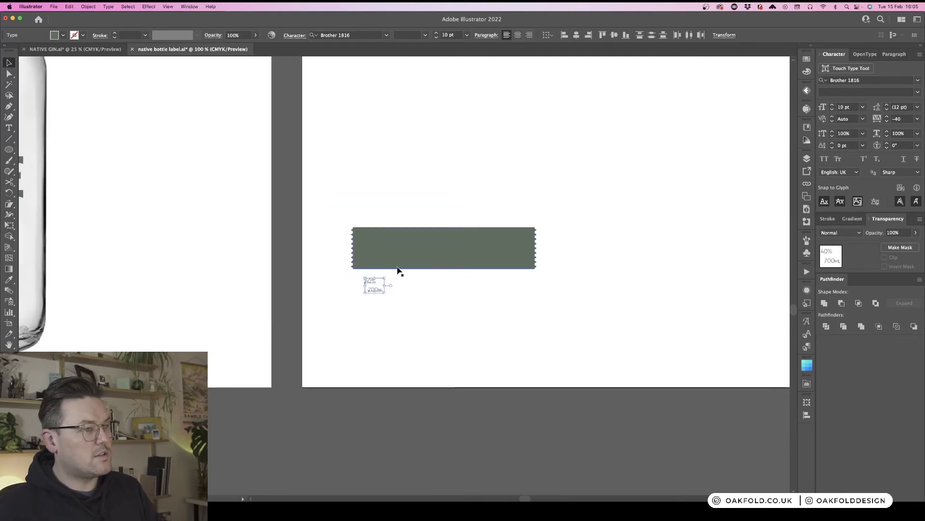
{"action": "scroll", "coordinate": [398, 270], "scroll_direction": "left", "scroll_amount": 5}
{"action": "scroll", "coordinate": [398, 270], "scroll_direction": "left", "scroll_amount": 1}
{"action": "key", "text": "t"}
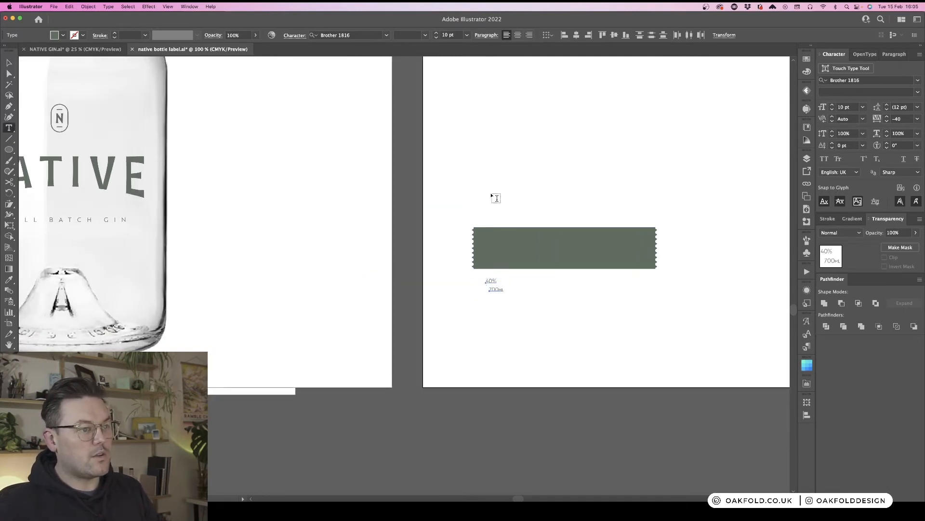
{"action": "key", "text": "super+minus"}
{"action": "key", "text": "super+minus"}
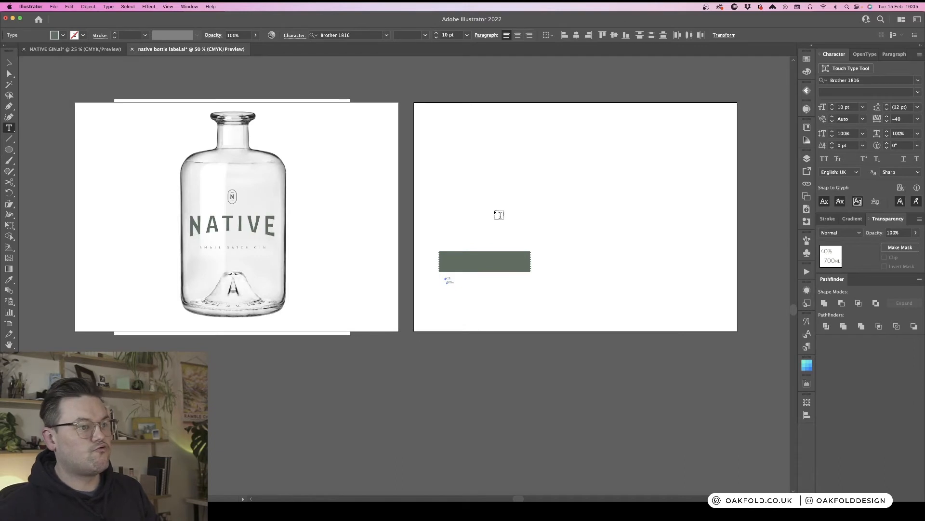
{"action": "scroll", "coordinate": [496, 212], "scroll_direction": "up", "scroll_amount": 3}
{"action": "scroll", "coordinate": [496, 205], "scroll_direction": "up", "scroll_amount": 4}
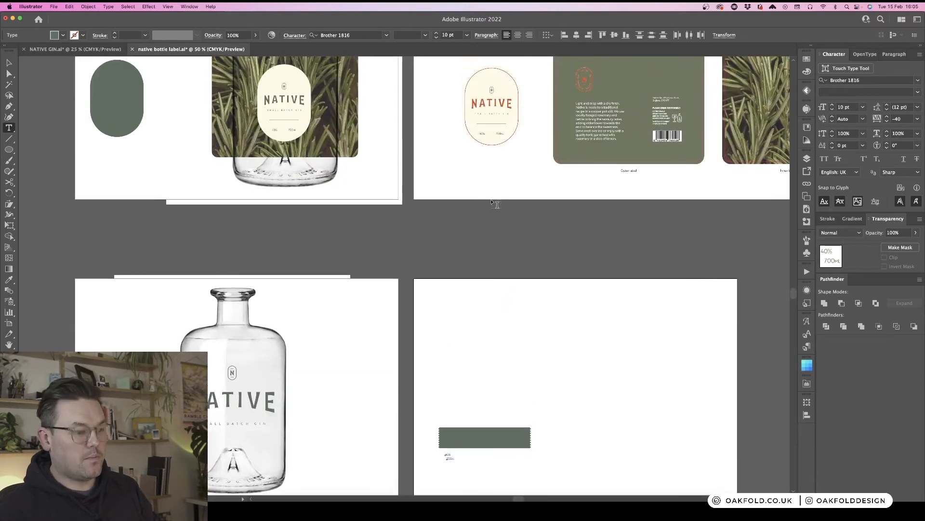
{"action": "key", "text": "i"}
{"action": "left_click", "coordinate": [566, 314]}
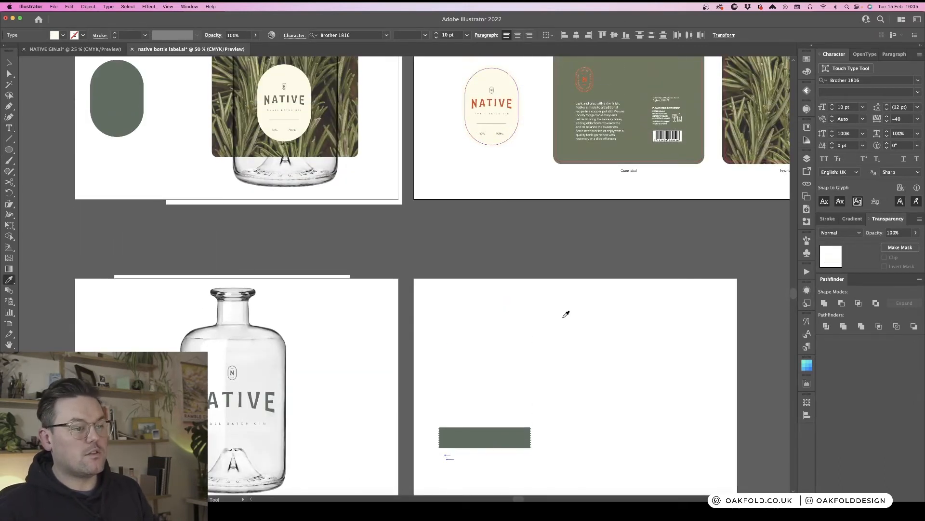
{"action": "scroll", "coordinate": [567, 313], "scroll_direction": "down", "scroll_amount": 5}
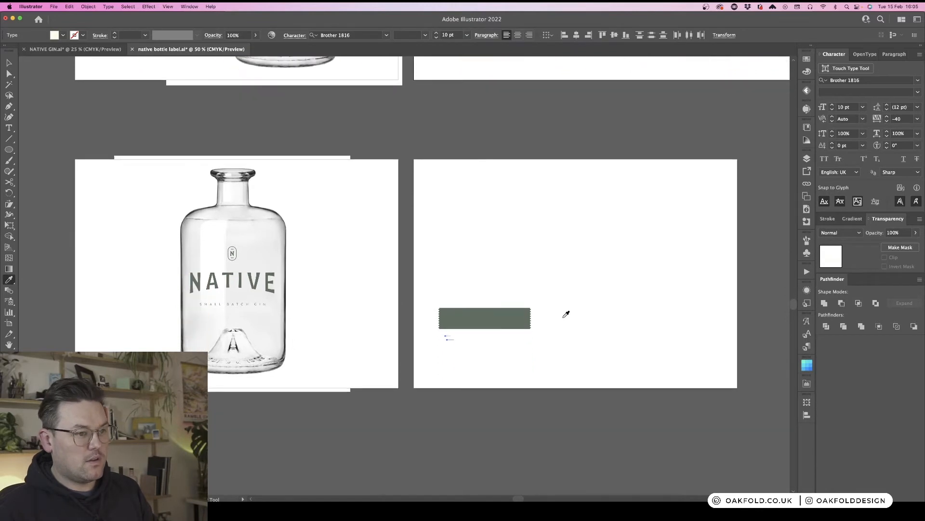
{"action": "scroll", "coordinate": [567, 314], "scroll_direction": "up", "scroll_amount": 1}
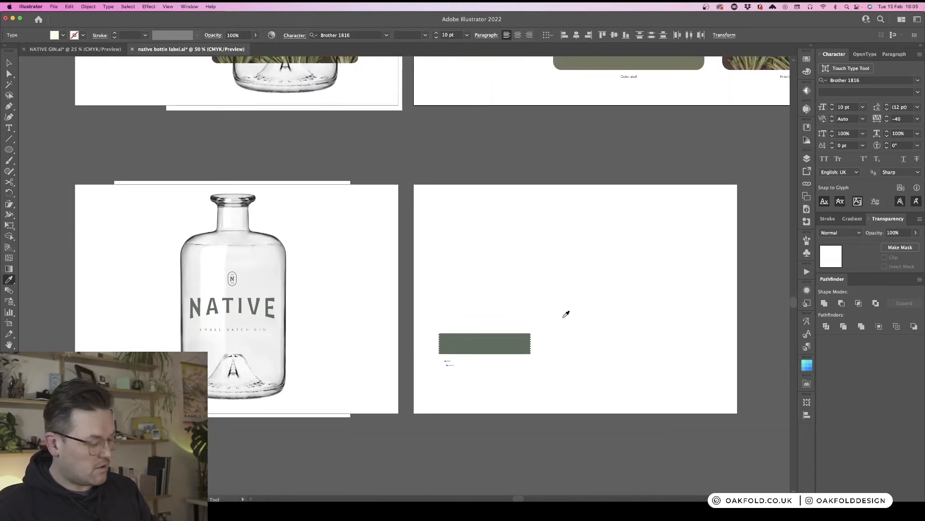
{"action": "key", "text": "super+shift+a"}
{"action": "key", "text": "v"}
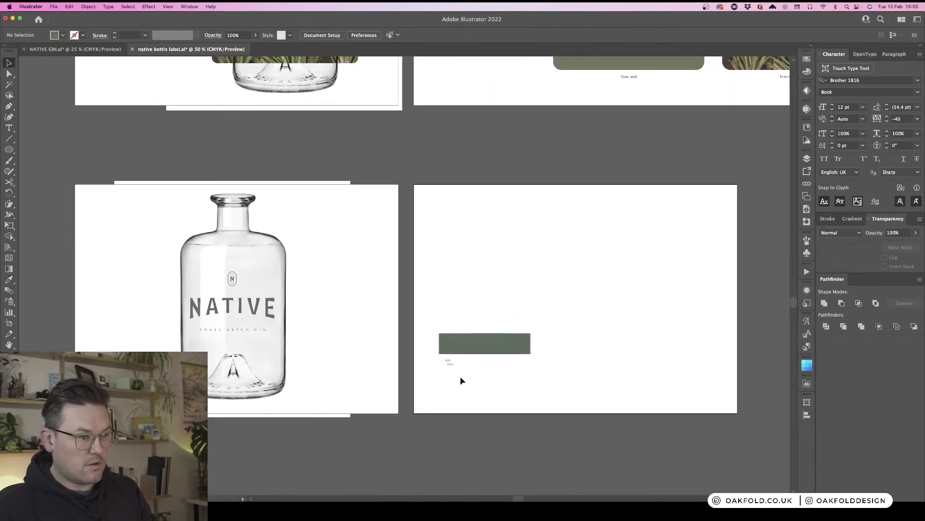
- Recolour the notched neck strip with the cream fill sampled from the front label
{"action": "left_click", "coordinate": [448, 361]}
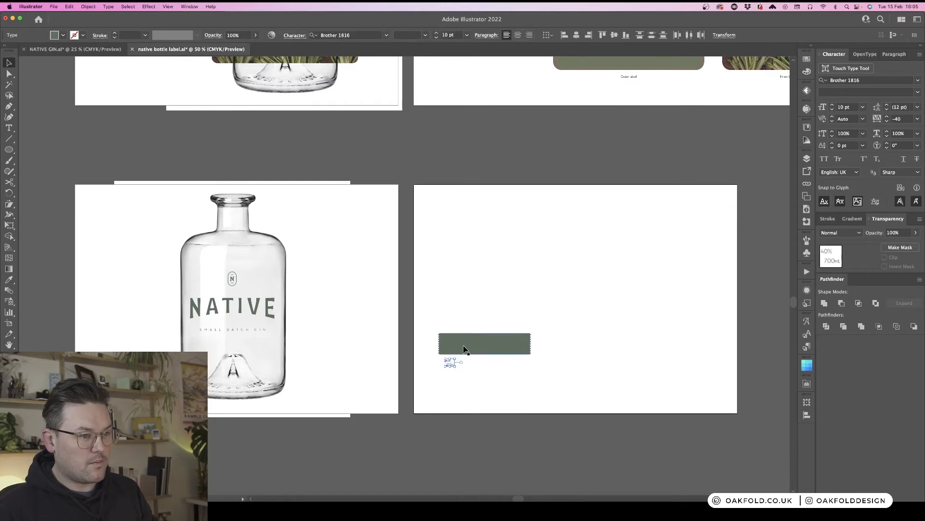
{"action": "left_click", "coordinate": [464, 349]}
{"action": "scroll", "coordinate": [482, 351], "scroll_direction": "up", "scroll_amount": 4}
{"action": "key", "text": "i"}
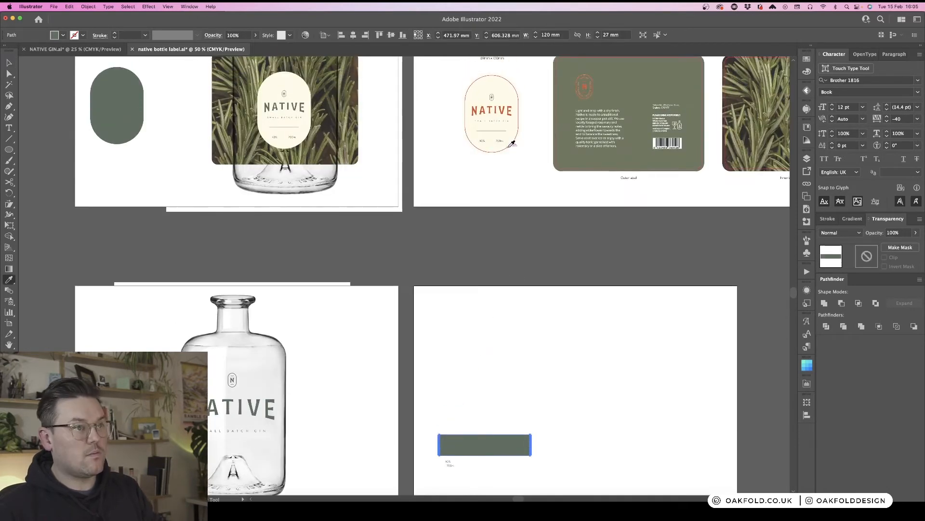
{"action": "left_click", "coordinate": [504, 95]}
{"action": "key", "text": "v"}
- Test the neck strip over the bottle mockup, then place it back higher on its artboard
{"action": "scroll", "coordinate": [499, 358], "scroll_direction": "down", "scroll_amount": 3}
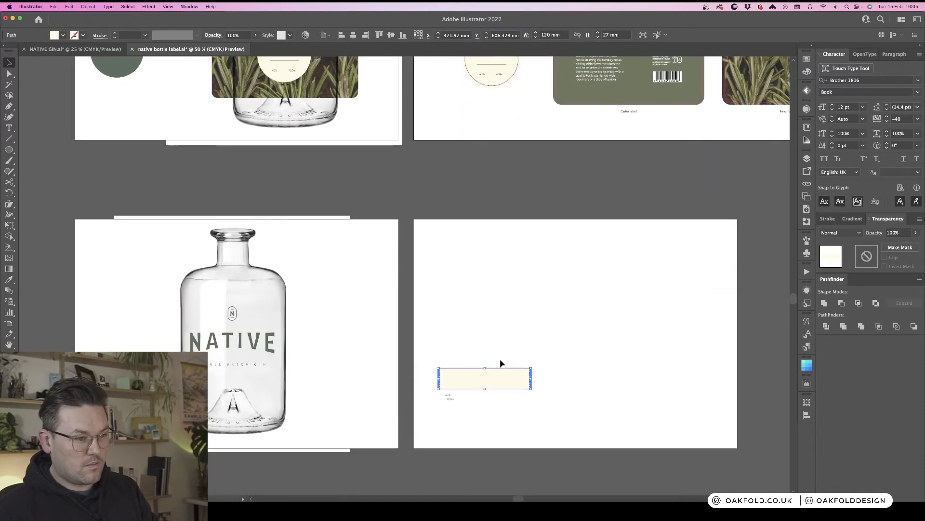
{"action": "left_click", "coordinate": [499, 360]}
{"action": "left_click", "coordinate": [499, 378]}
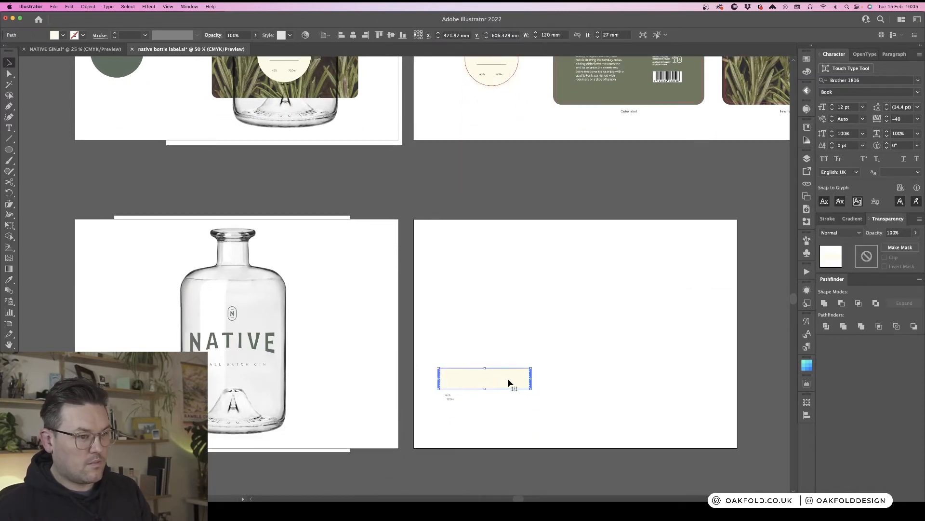
{"action": "left_click_drag", "start_coordinate": [508, 383], "coordinate": [259, 393]}
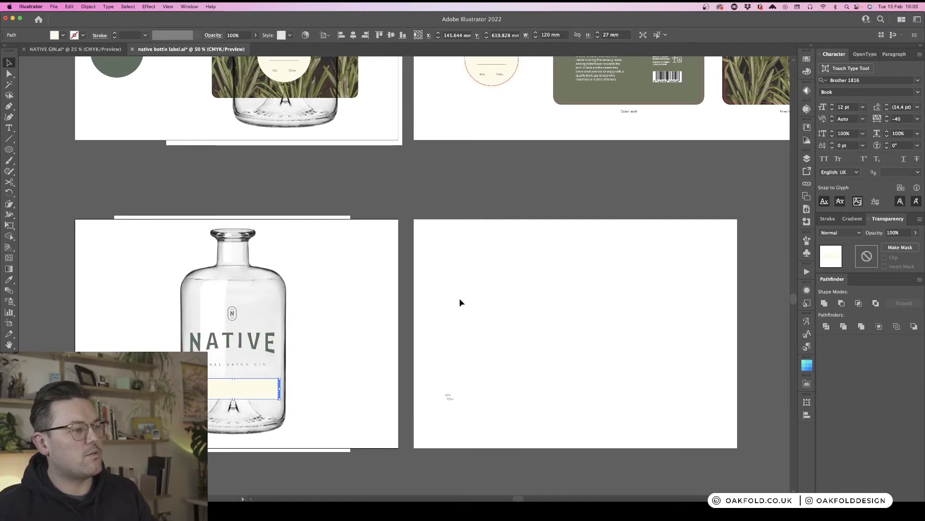
{"action": "left_click_drag", "start_coordinate": [248, 392], "coordinate": [496, 353]}
- Move the neck strip onto the CUTTER layer
{"action": "left_click", "coordinate": [488, 313]}
{"action": "key", "text": "super+plus"}
{"action": "key", "text": "super+plus"}
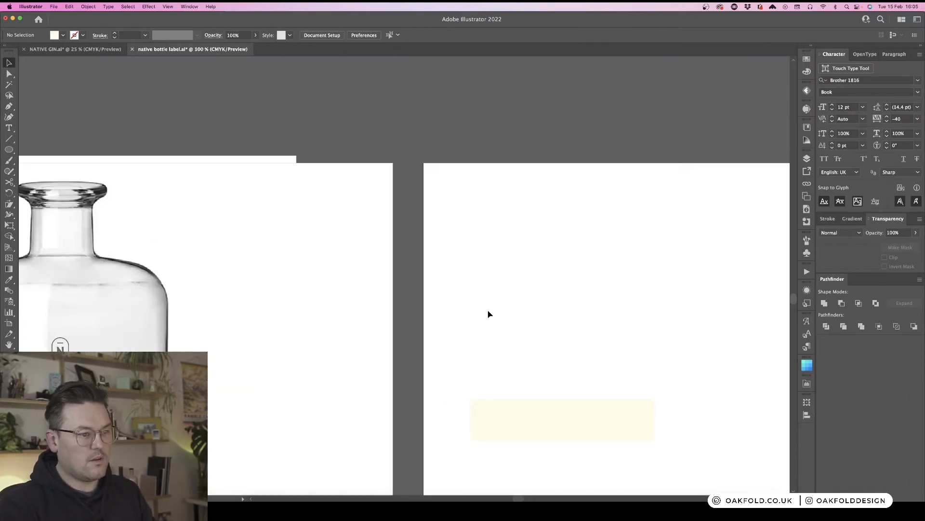
{"action": "left_click_drag", "start_coordinate": [605, 356], "coordinate": [443, 145]}
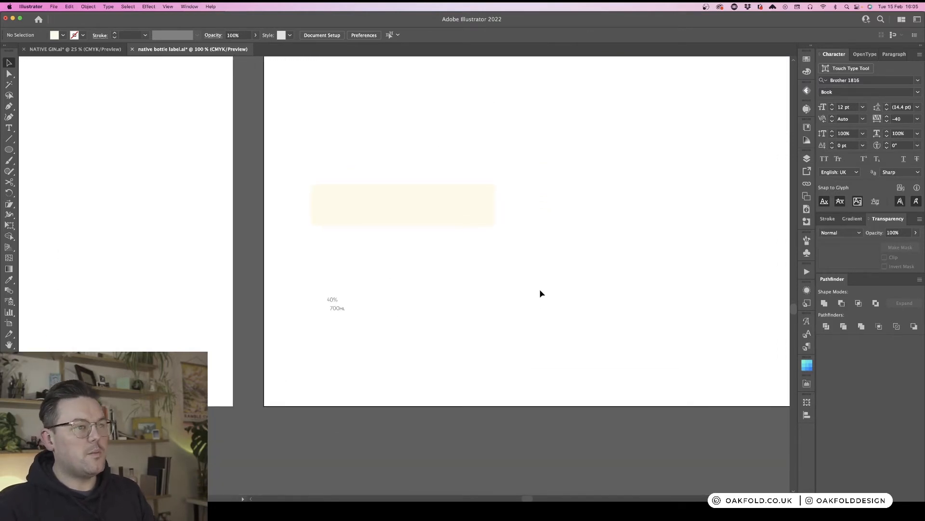
{"action": "left_click", "coordinate": [469, 223]}
{"action": "scroll", "coordinate": [465, 230], "scroll_direction": "up", "scroll_amount": 3}
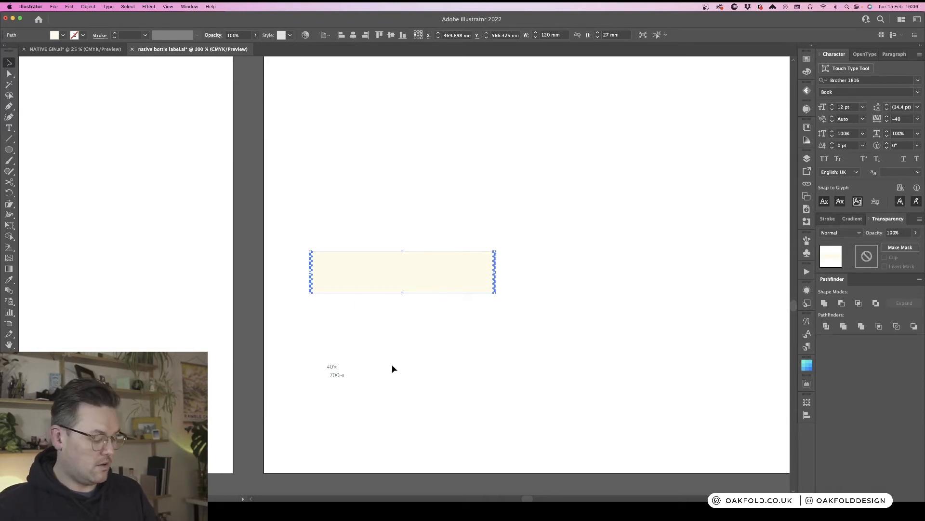
{"action": "key", "text": "a"}
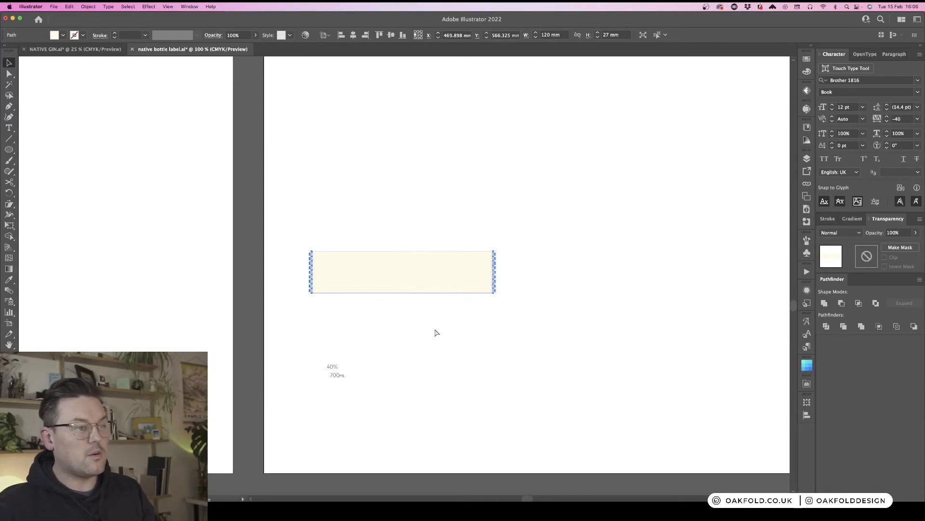
{"action": "key", "text": "v"}
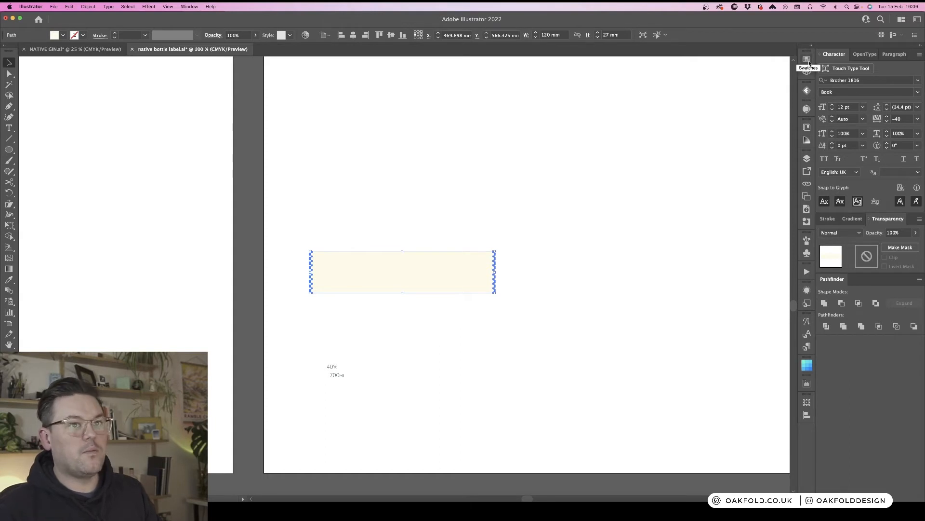
{"action": "left_click", "coordinate": [808, 158]}
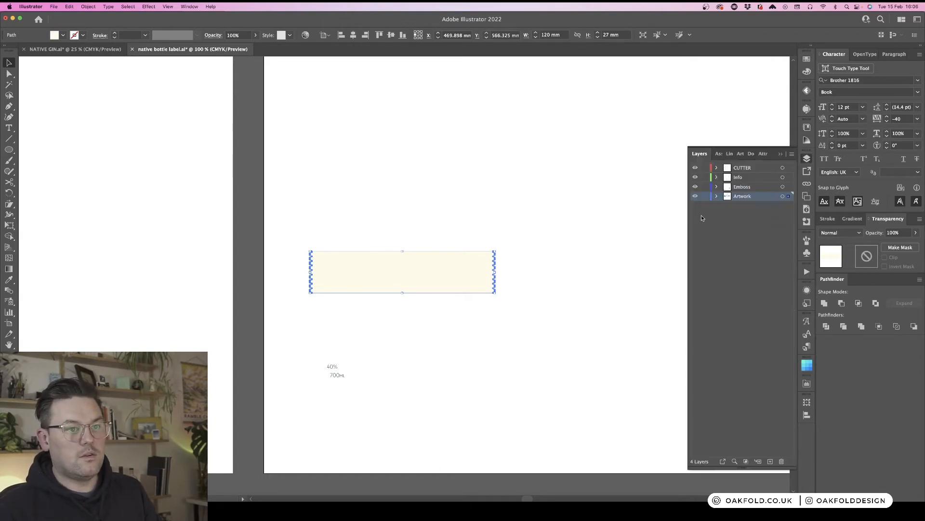
{"action": "left_click", "coordinate": [749, 168]}
{"action": "left_click_drag", "start_coordinate": [789, 197], "coordinate": [789, 169]}
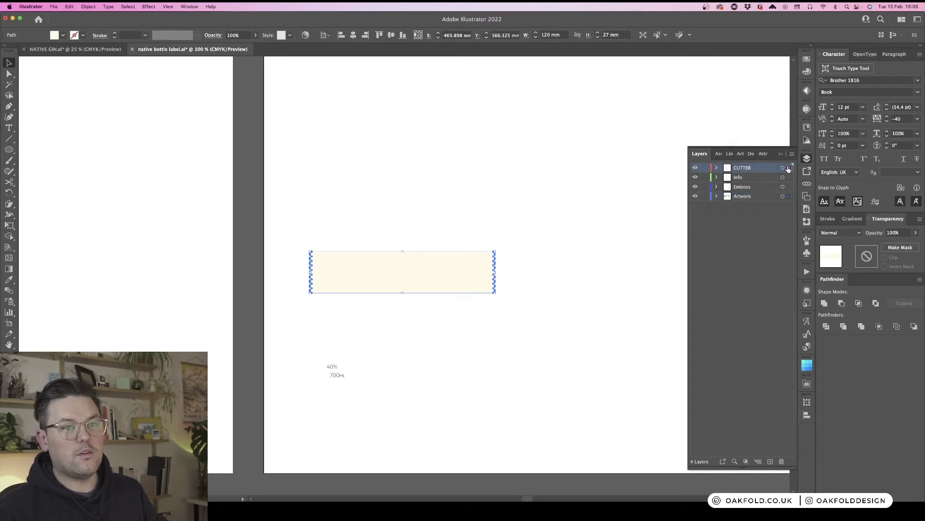
- Try sampling the back label's cutter line style onto the neck strip, then undo it
{"action": "left_click", "coordinate": [532, 230]}
{"action": "left_click", "coordinate": [407, 291]}
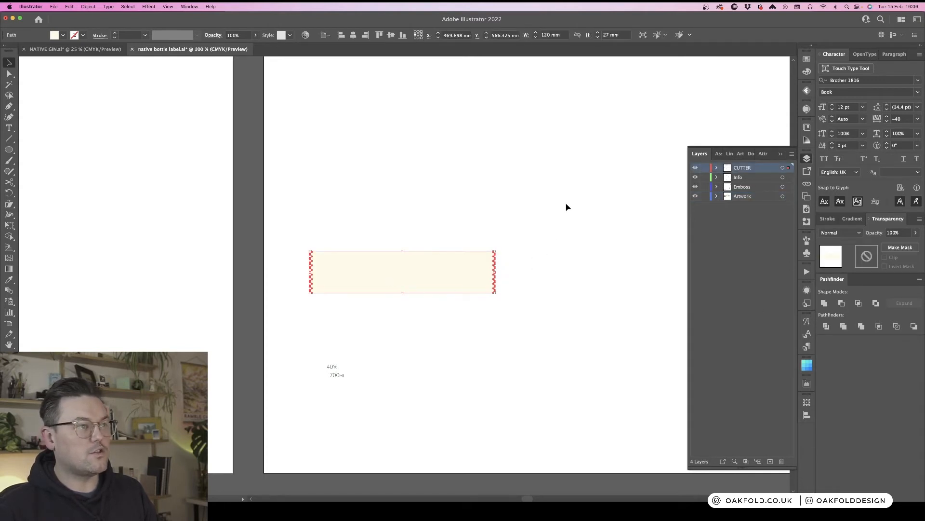
{"action": "key", "text": "super+minus"}
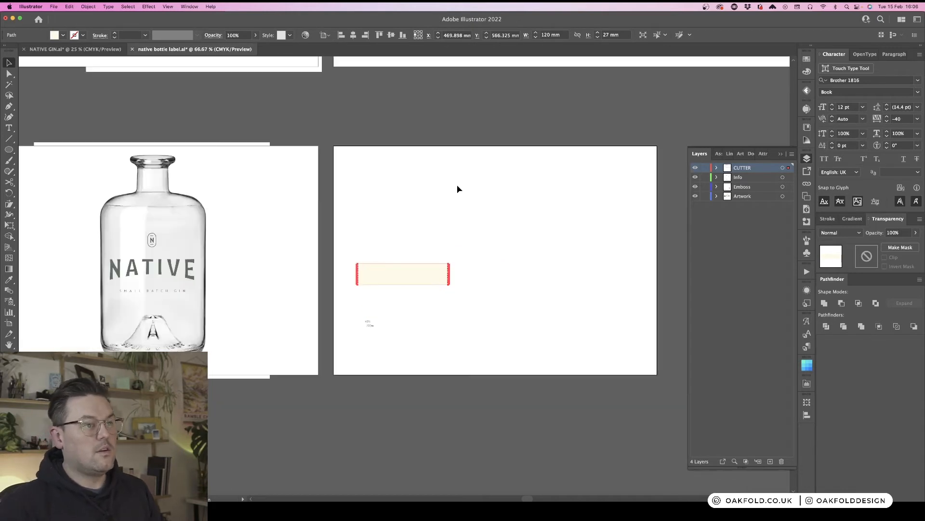
{"action": "scroll", "coordinate": [458, 189], "scroll_direction": "up", "scroll_amount": 5}
{"action": "key", "text": "i"}
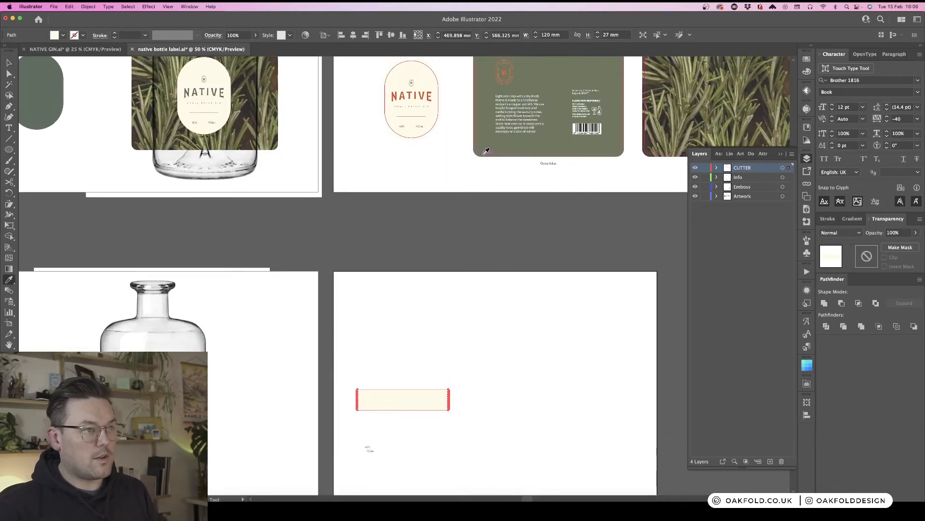
{"action": "left_click", "coordinate": [485, 151]}
{"action": "key", "text": "v"}
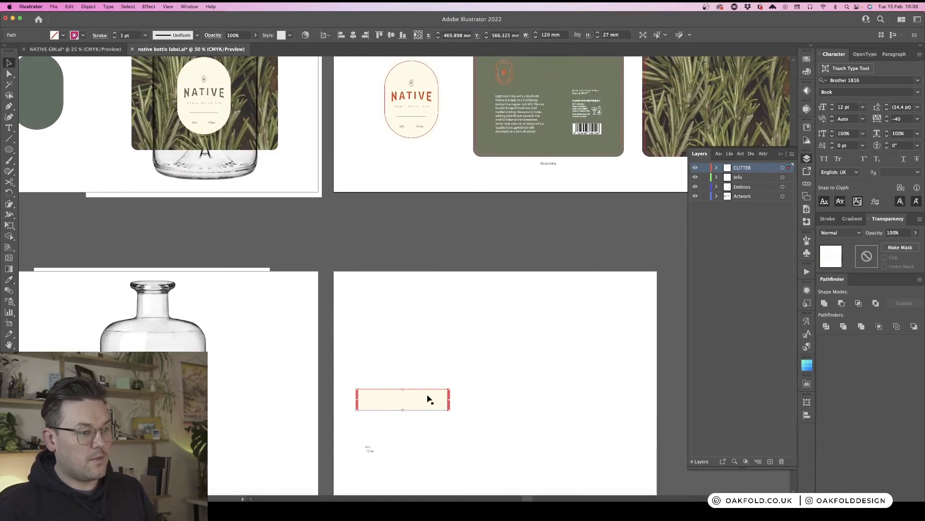
{"action": "key", "text": "super+z"}
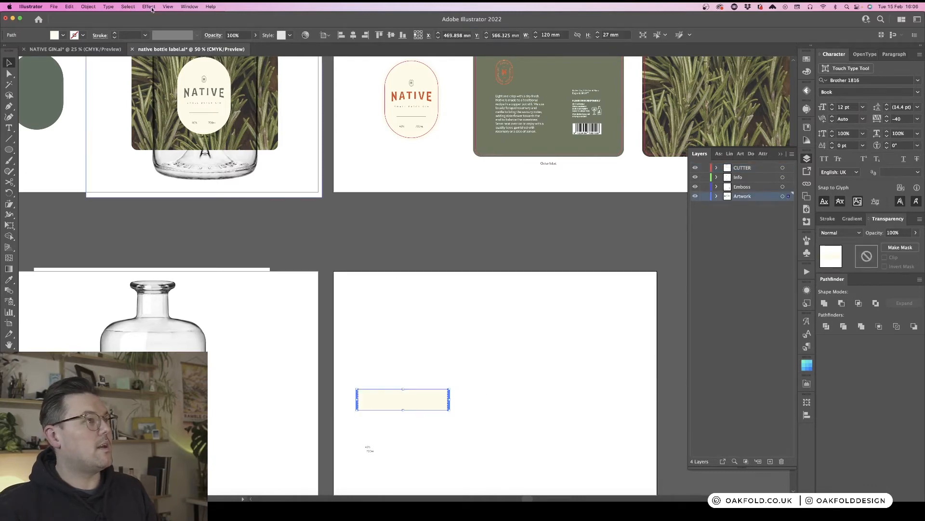
- Apply the last used effect to the neck strip to generate its magenta cutter outline
{"action": "left_click", "coordinate": [153, 10]}
{"action": "left_click", "coordinate": [157, 17]}
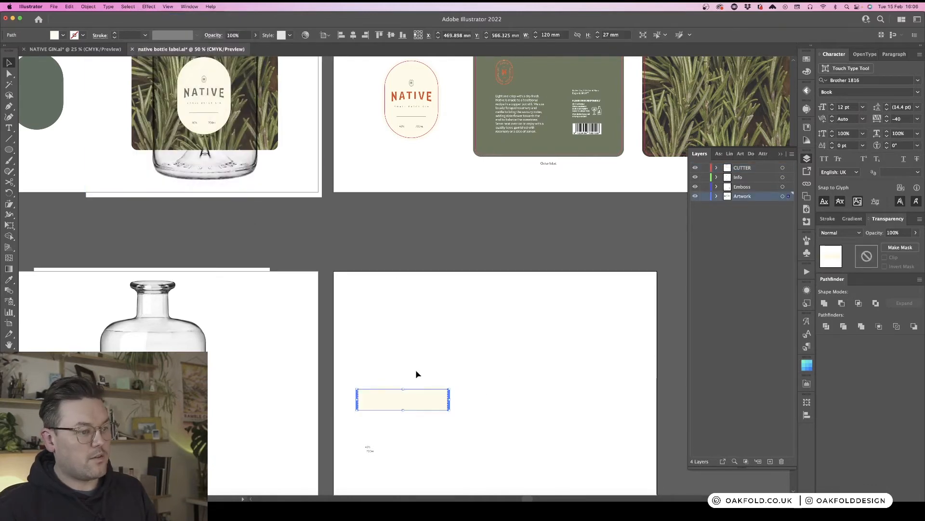
{"action": "left_click", "coordinate": [478, 360]}
- Zoom in to inspect the neck strip's cutter outline and close the Layers panel
{"action": "scroll", "coordinate": [477, 357], "scroll_direction": "down", "scroll_amount": 5}
{"action": "key", "text": "super+equal"}
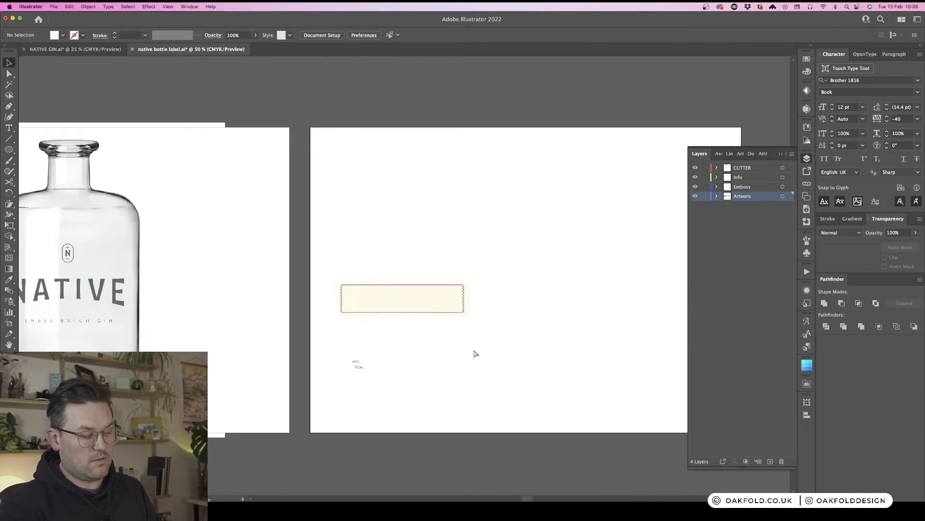
{"action": "key", "text": "super+equal"}
{"action": "key", "text": "super+equal"}
{"action": "key", "text": "super+equal"}
{"action": "key", "text": "super+equal"}
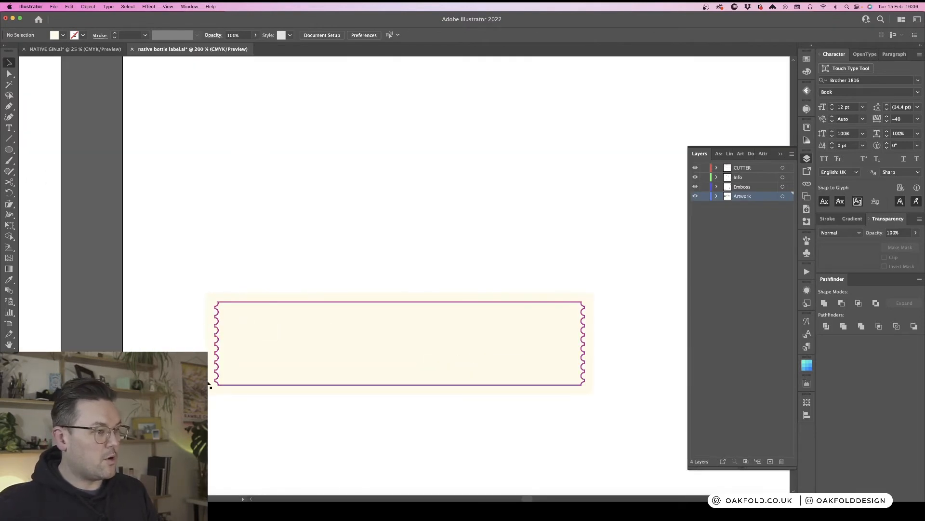
{"action": "scroll", "coordinate": [608, 403], "scroll_direction": "down", "scroll_amount": 1}
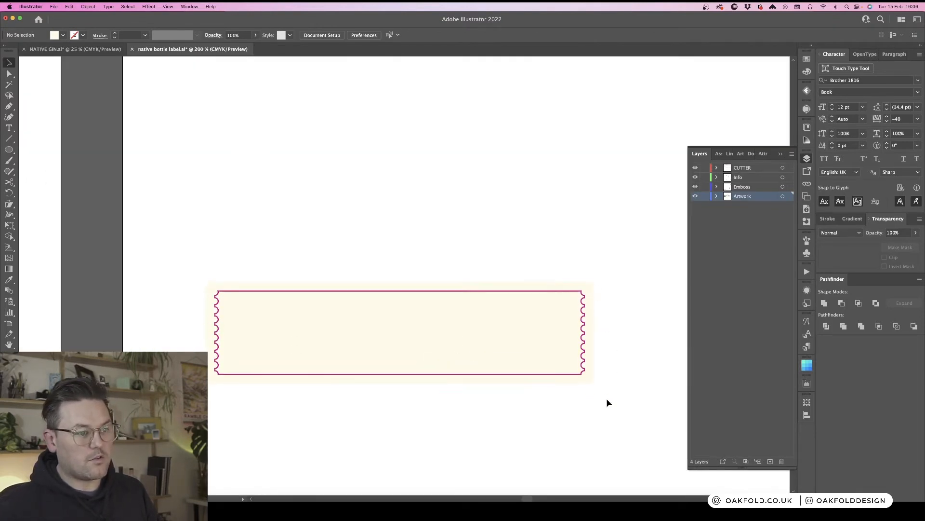
{"action": "scroll", "coordinate": [608, 403], "scroll_direction": "down", "scroll_amount": 4}
{"action": "left_click", "coordinate": [808, 160]}
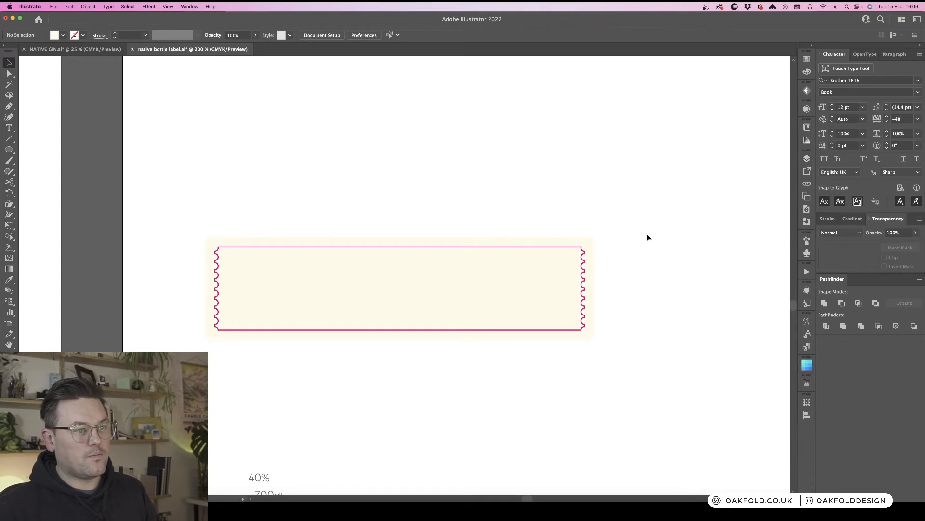
- Move the 40% / 700ML text block into the left side of the neck strip
{"action": "scroll", "coordinate": [647, 237], "scroll_direction": "down", "scroll_amount": 8}
{"action": "scroll", "coordinate": [648, 237], "scroll_direction": "left", "scroll_amount": 4}
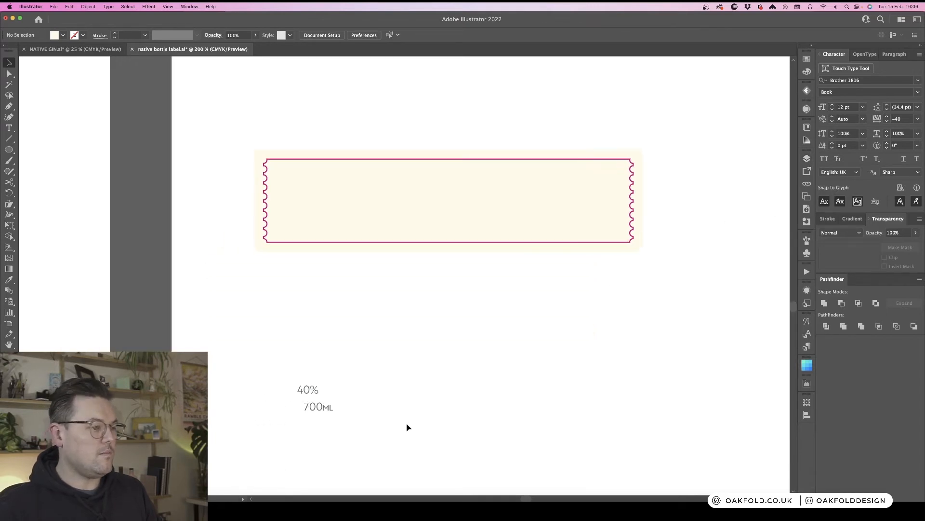
{"action": "left_click", "coordinate": [283, 369]}
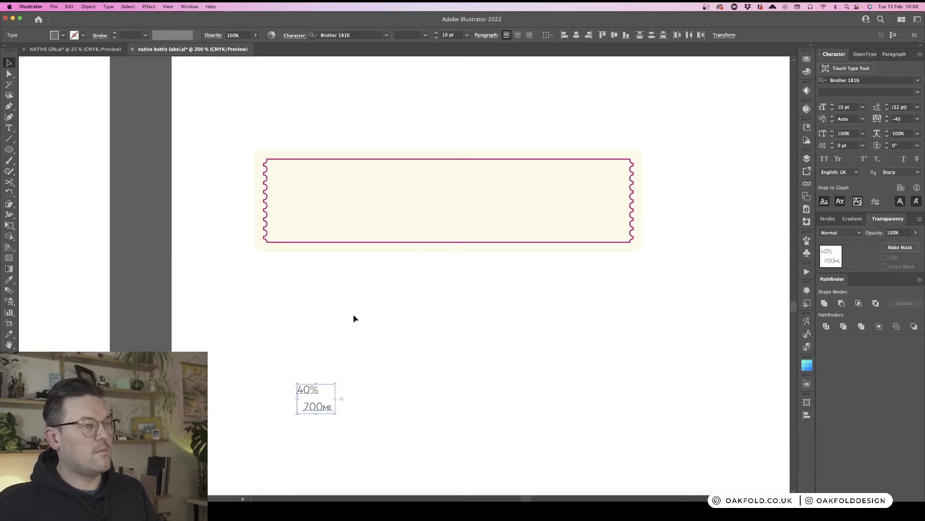
{"action": "left_click", "coordinate": [424, 196]}
{"action": "left_click", "coordinate": [807, 159]}
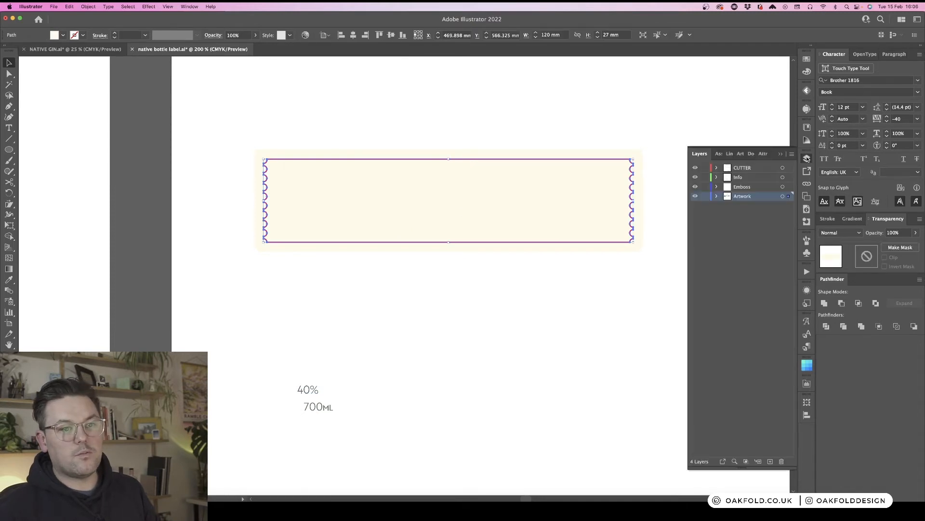
{"action": "left_click", "coordinate": [807, 158]}
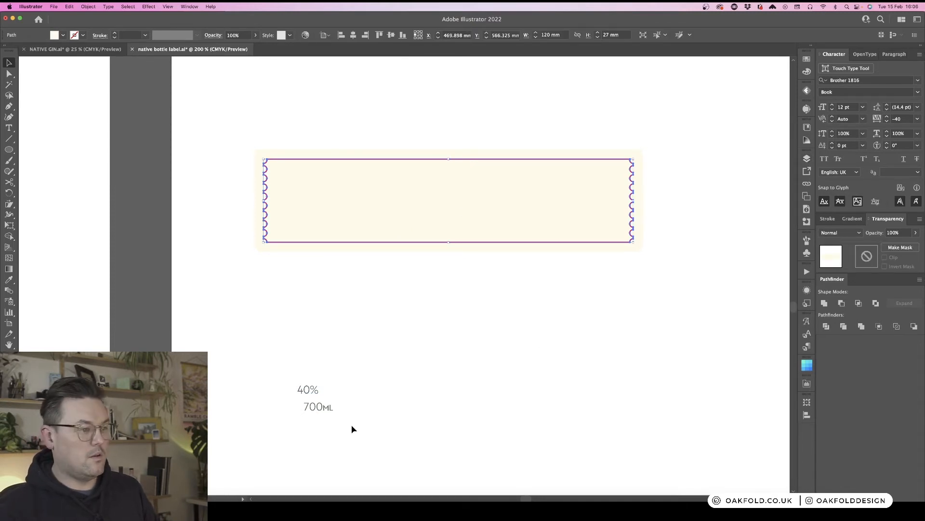
{"action": "left_click_drag", "start_coordinate": [291, 380], "coordinate": [300, 208]}
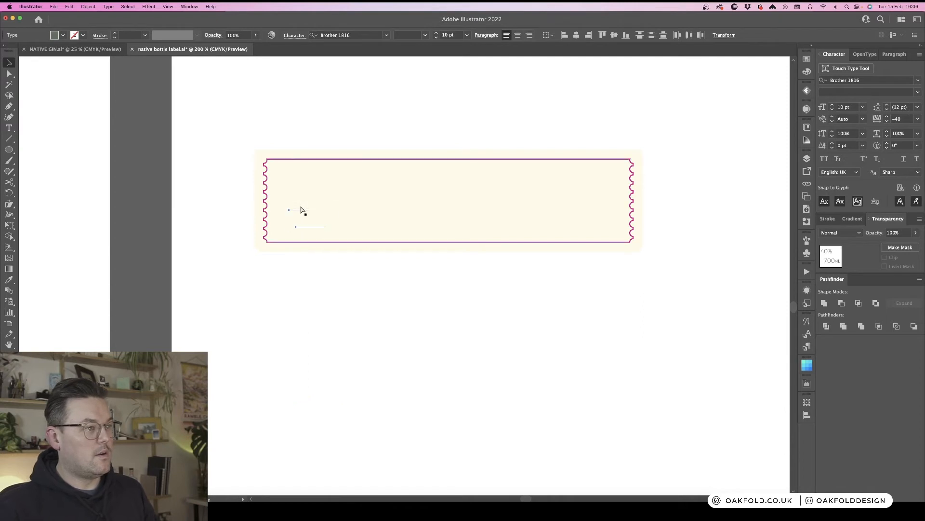
{"action": "left_click", "coordinate": [324, 302]}
{"action": "scroll", "coordinate": [332, 294], "scroll_direction": "up", "scroll_amount": 1}
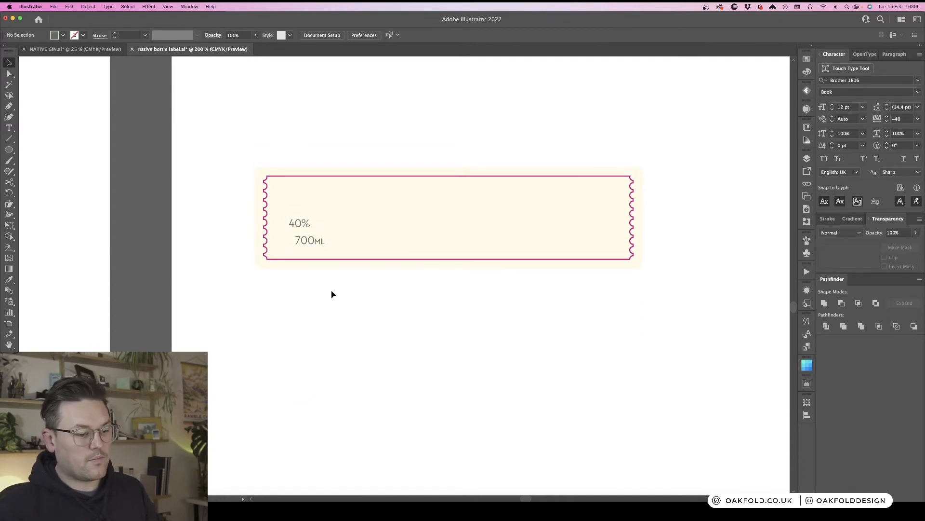
{"action": "scroll", "coordinate": [331, 294], "scroll_direction": "up", "scroll_amount": 1}
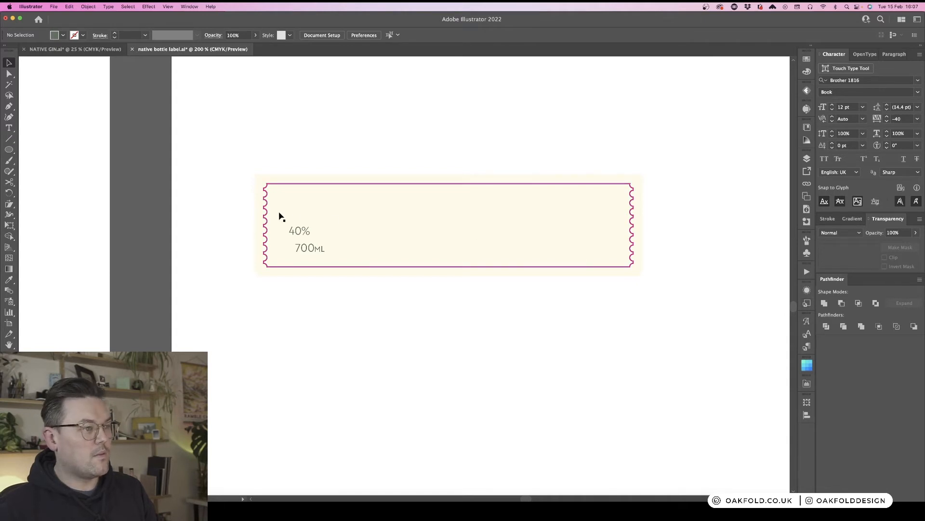
{"action": "left_click_drag", "start_coordinate": [309, 249], "coordinate": [304, 223]}
{"action": "left_click", "coordinate": [304, 235], "text": "shift"}
{"action": "key", "text": "super+equal"}
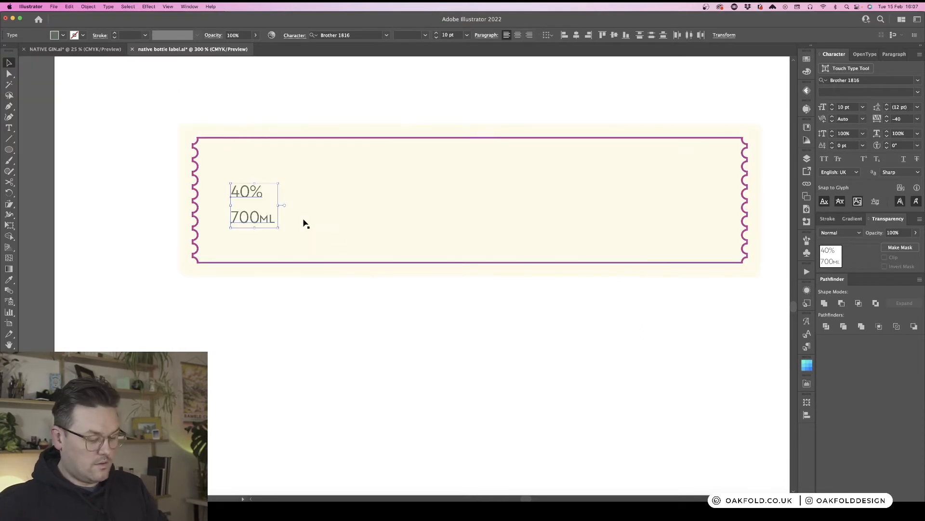
- Draw a rectangle about 113 × 22 mm inside the neck strip, stretching its top and left edges outward
{"action": "key", "text": "m"}
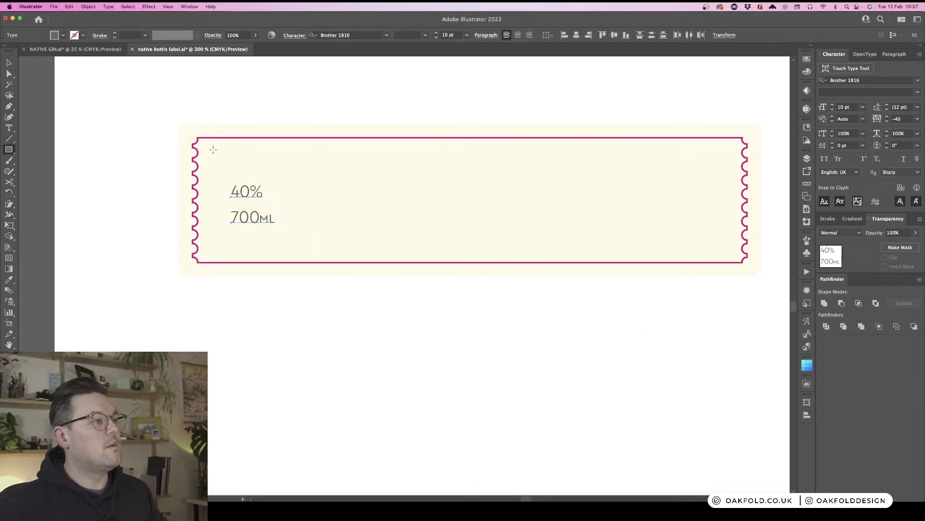
{"action": "left_click_drag", "start_coordinate": [216, 153], "coordinate": [732, 250]}
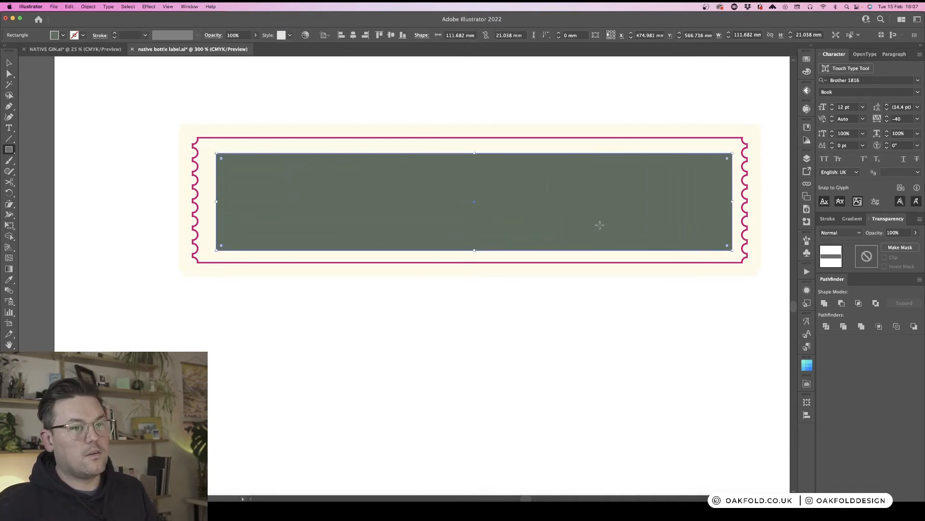
{"action": "key", "text": "v"}
{"action": "left_click_drag", "start_coordinate": [474, 153], "coordinate": [474, 148]}
{"action": "left_click_drag", "start_coordinate": [217, 199], "coordinate": [212, 199]}
{"action": "left_click", "coordinate": [346, 343]}
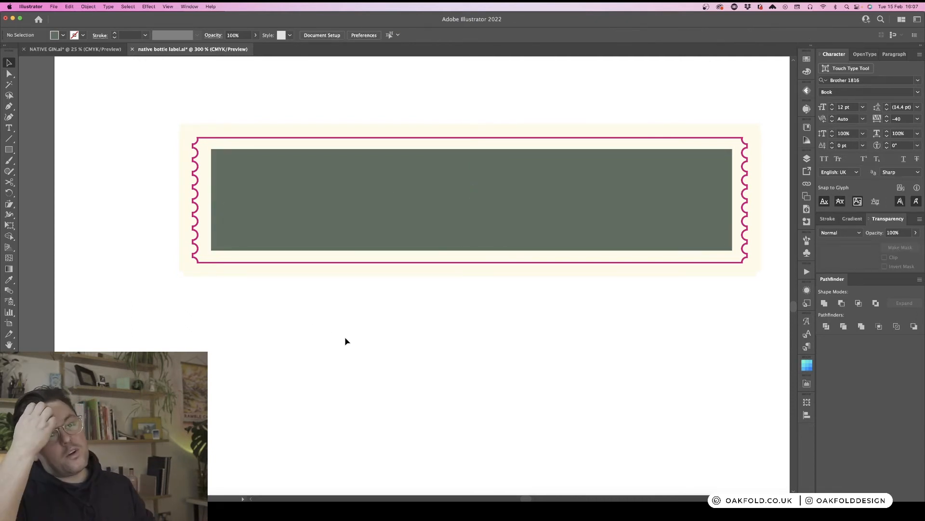
- Swap the inner rectangle's fill and stroke to turn it into a 1 pt outline border
{"action": "key", "text": "a"}
{"action": "left_click", "coordinate": [375, 245]}
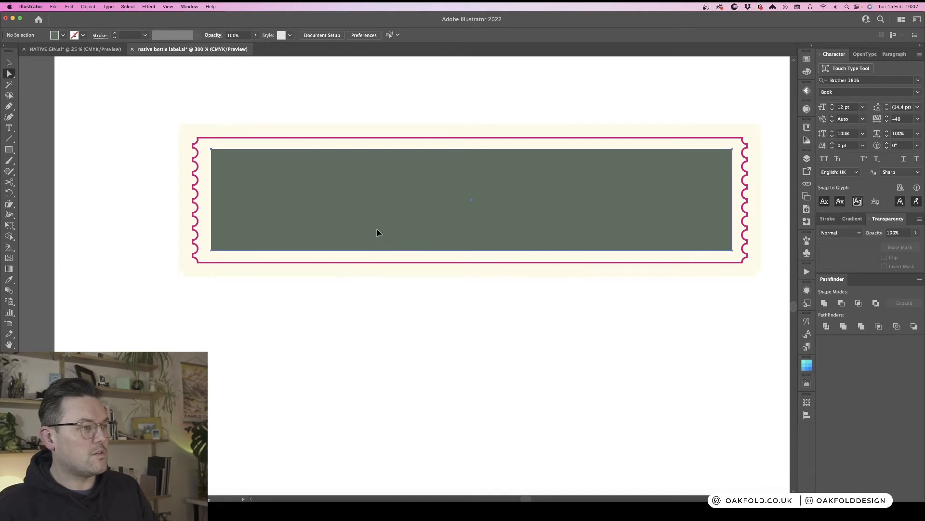
{"action": "key", "text": "shift+c"}
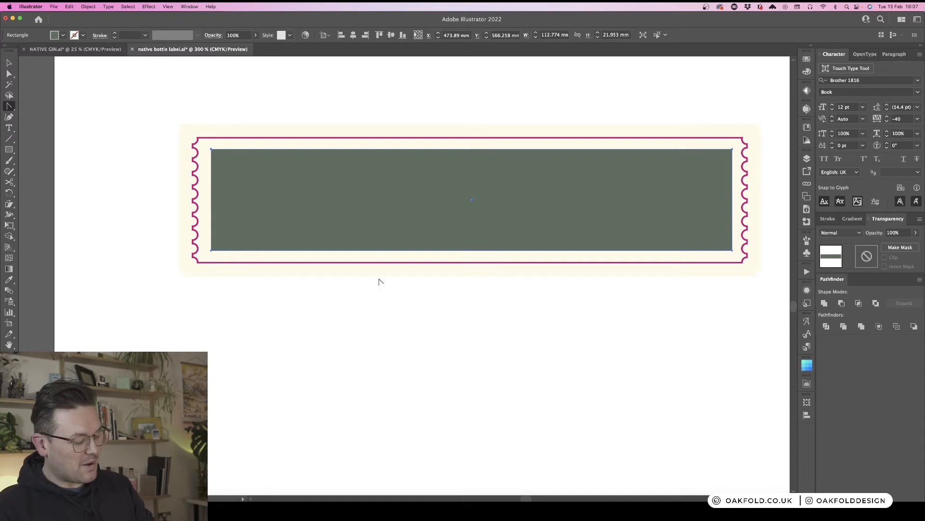
{"action": "key", "text": "shift+x"}
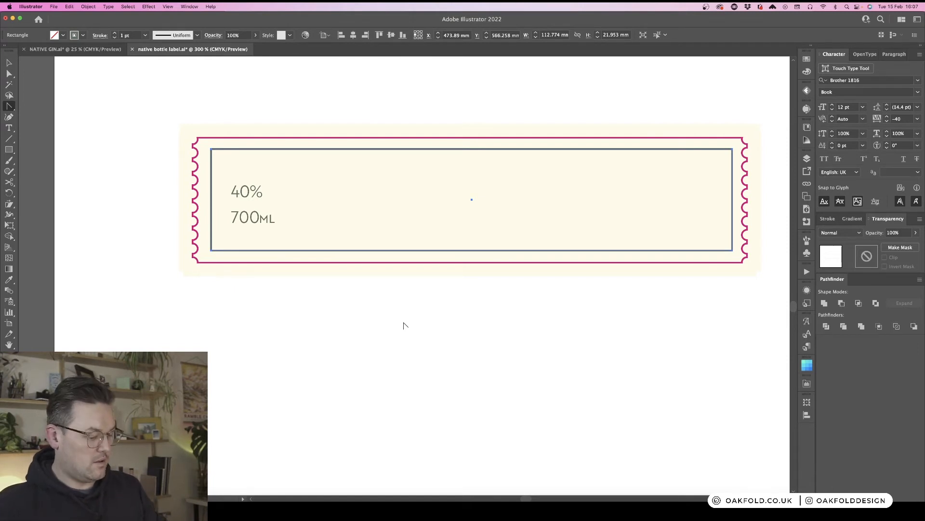
{"action": "key", "text": "t"}
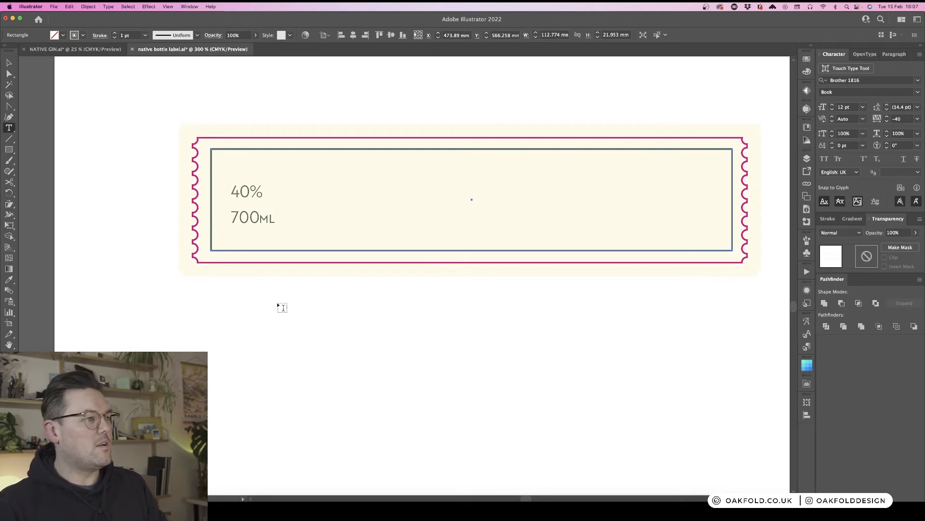
- Nudge the 40% / 700ML text slightly within the new inner border
{"action": "scroll", "coordinate": [288, 313], "scroll_direction": "left", "scroll_amount": 3}
{"action": "scroll", "coordinate": [287, 314], "scroll_direction": "right", "scroll_amount": 4}
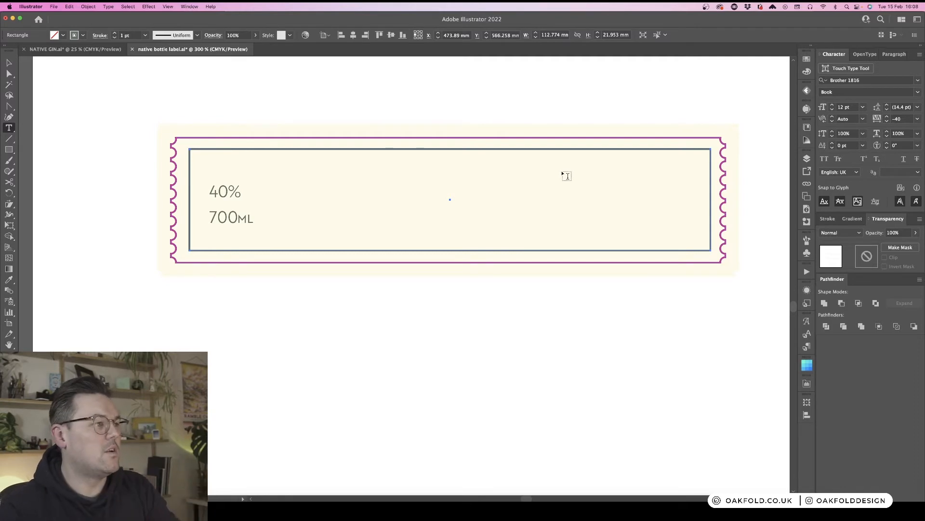
{"action": "key", "text": "super+minus"}
{"action": "key", "text": "super+minus"}
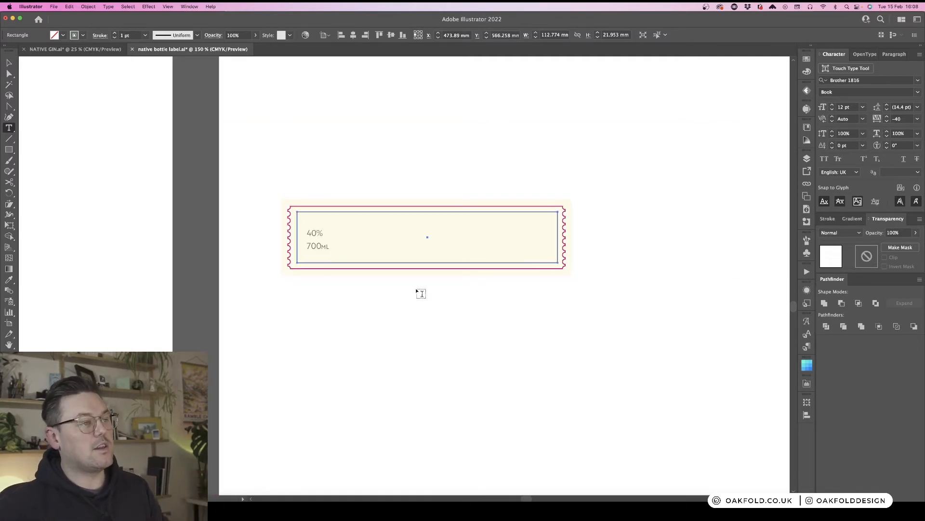
{"action": "key", "text": "v"}
{"action": "left_click", "coordinate": [383, 316]}
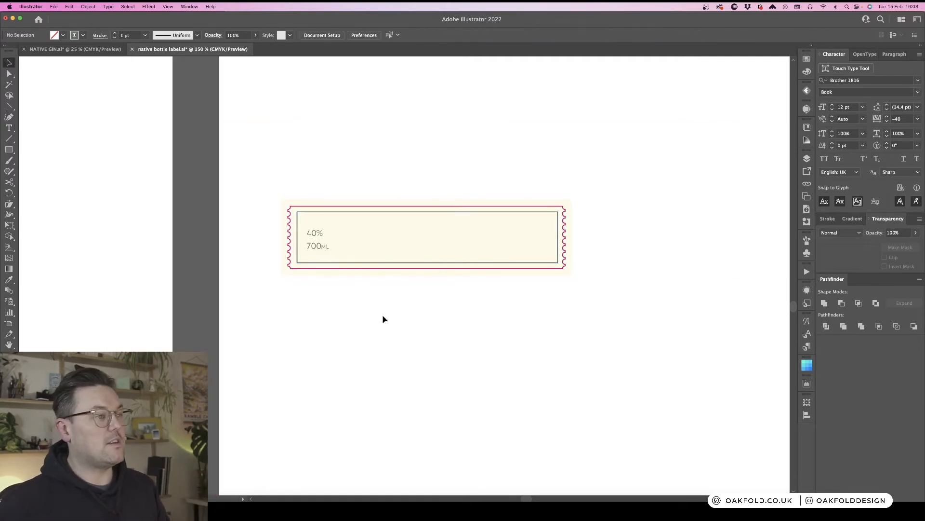
{"action": "key", "text": "super+plus"}
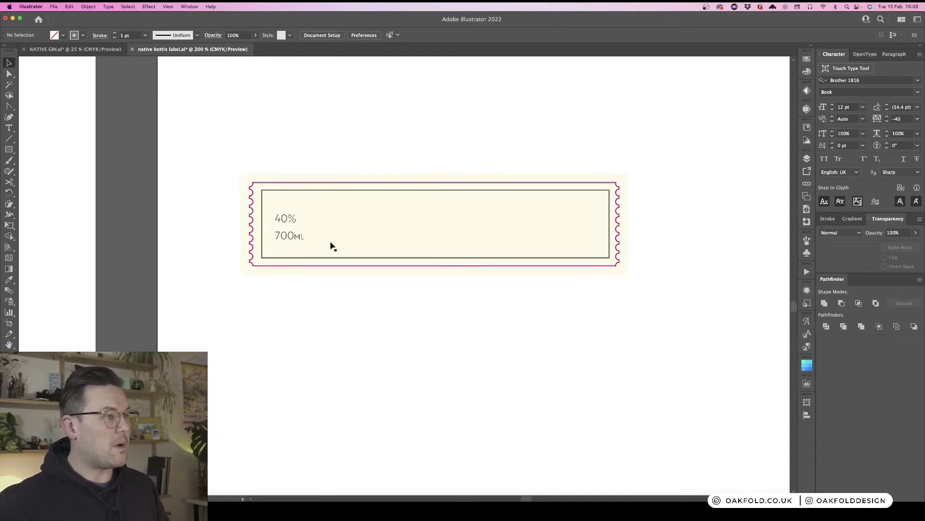
{"action": "left_click_drag", "start_coordinate": [289, 219], "coordinate": [296, 239]}
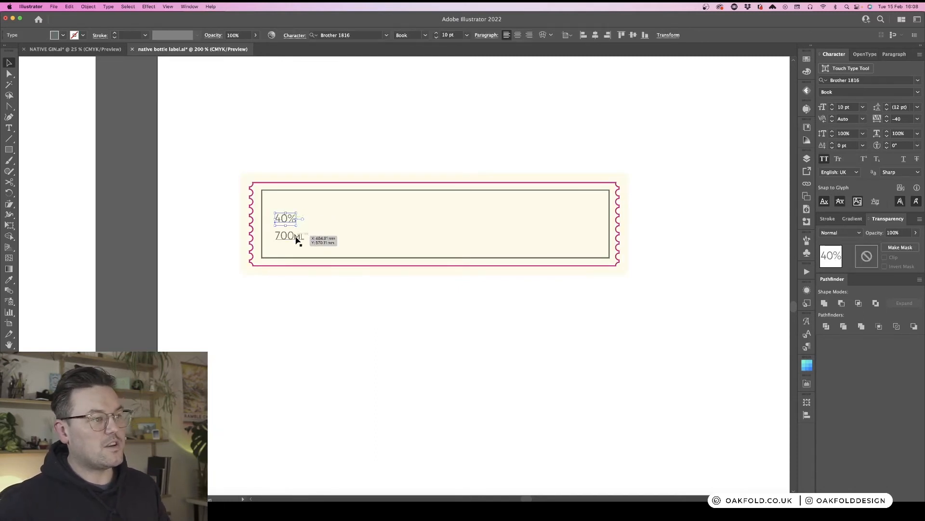
{"action": "left_click", "coordinate": [293, 240], "text": "shift"}
{"action": "left_click_drag", "start_coordinate": [302, 240], "coordinate": [306, 240]}
{"action": "left_click", "coordinate": [352, 323]}
{"action": "key", "text": "super+equal"}
{"action": "key", "text": "super+equal"}
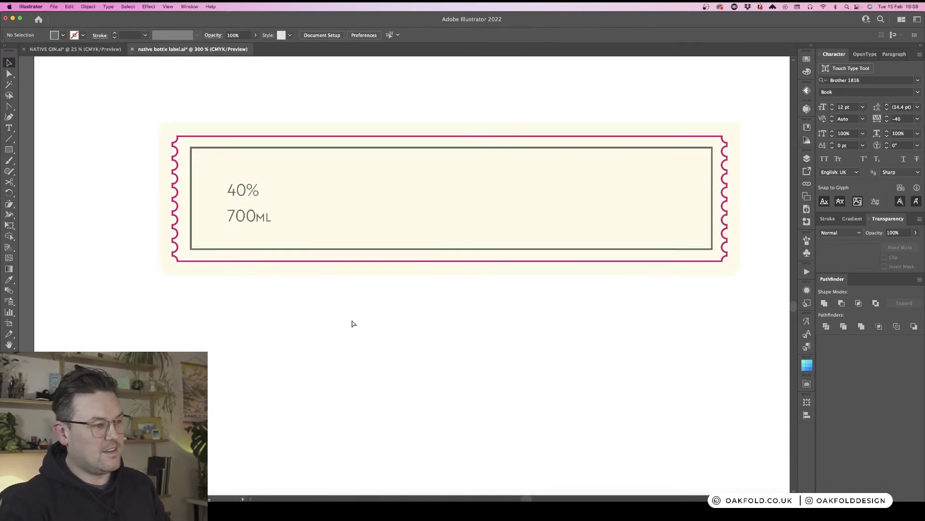
- Zoom in and place a new point text object below the neck strip
{"action": "left_click_drag", "start_coordinate": [209, 296], "coordinate": [345, 305]}
{"action": "key", "text": "t"}
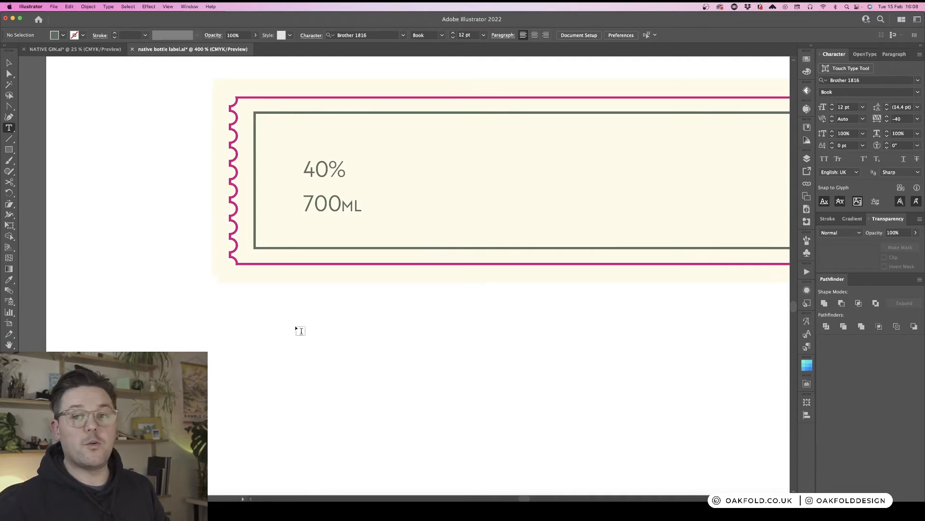
{"action": "left_click", "coordinate": [285, 326]}
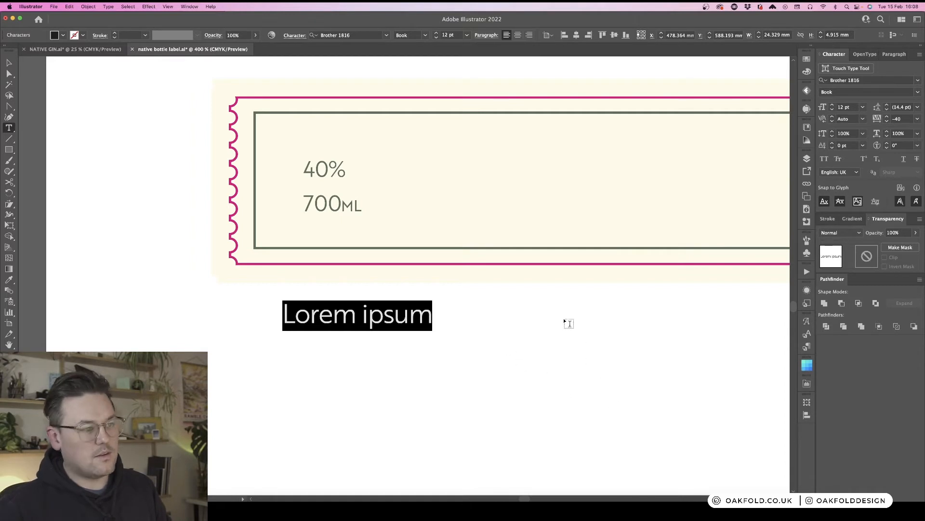
- Switch to Chrome and search Google for Natary Stamp, opening the corrected Notary Stamp results
{"action": "key", "text": "super+Tab"}
{"action": "key", "text": "super+Tab"}
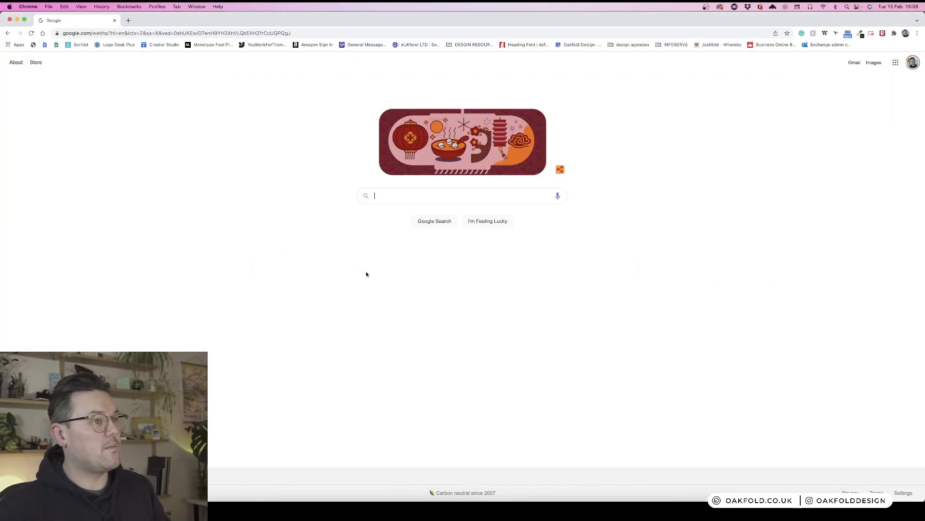
{"action": "type", "text": "N"}
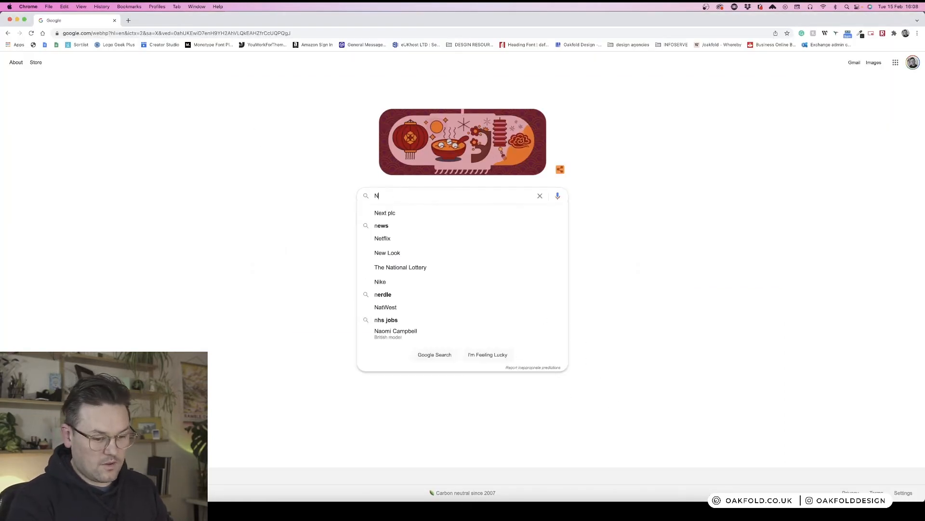
{"action": "type", "text": "a"}
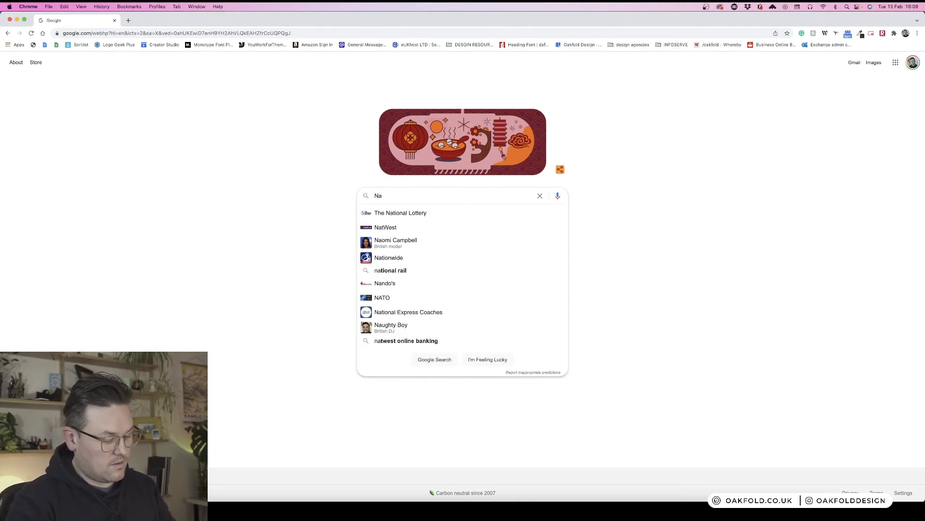
{"action": "type", "text": "tary "}
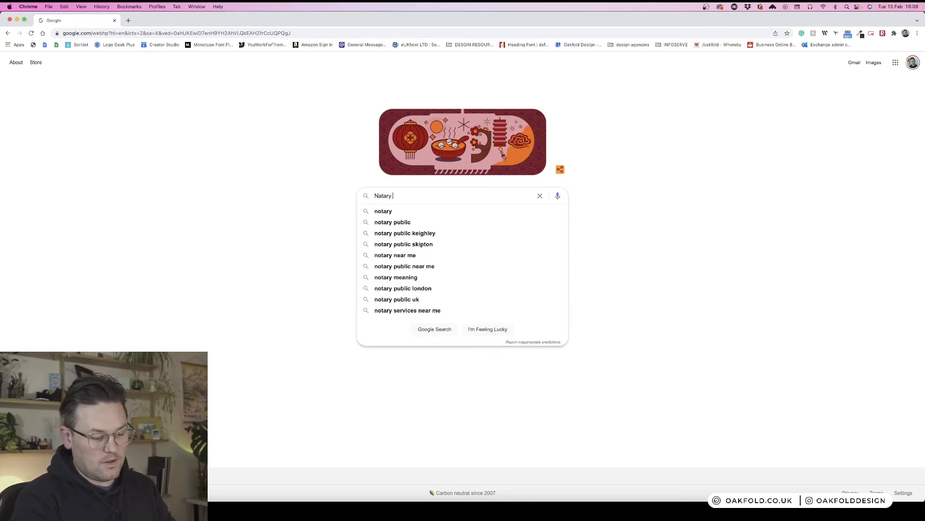
{"action": "type", "text": "Stamp"}
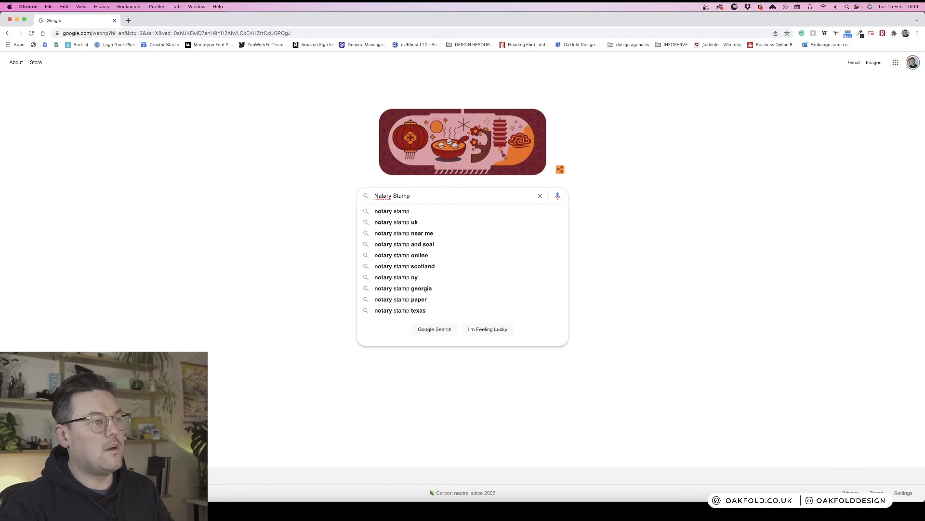
{"action": "key", "text": "Return"}
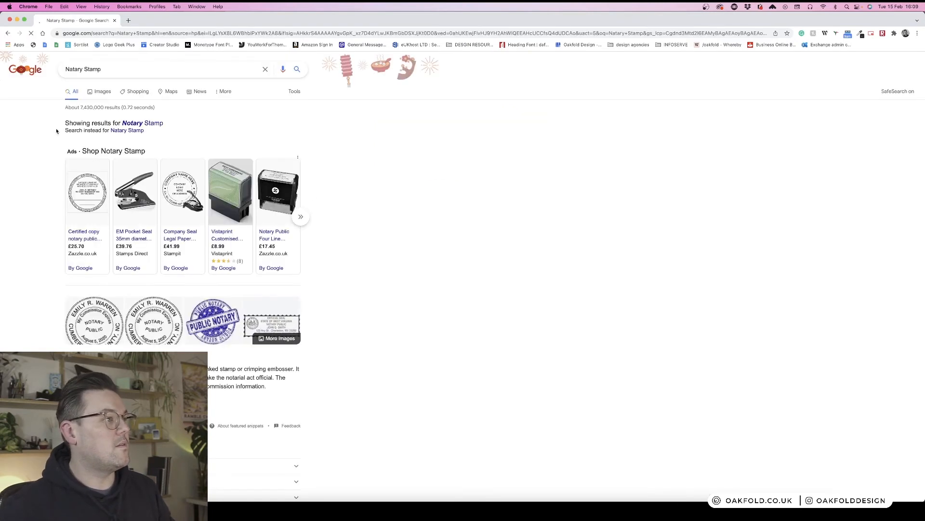
{"action": "left_click", "coordinate": [133, 124]}
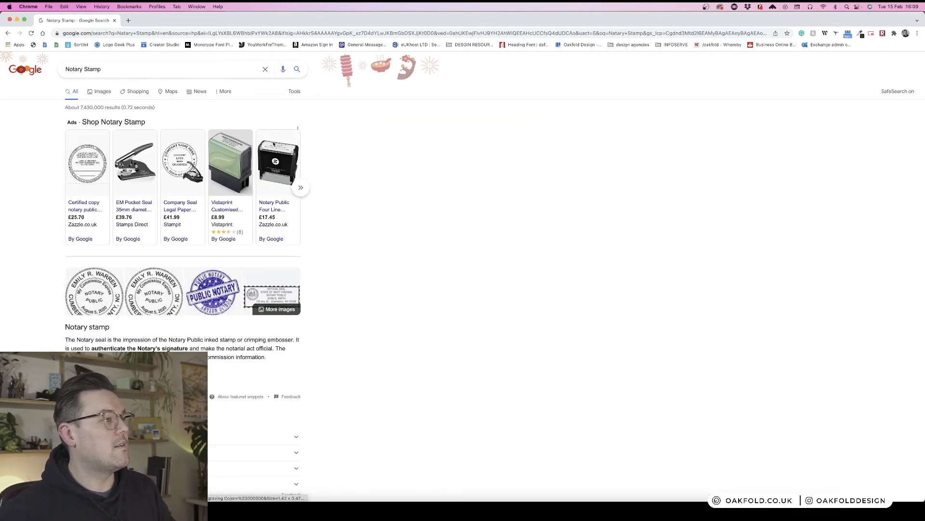
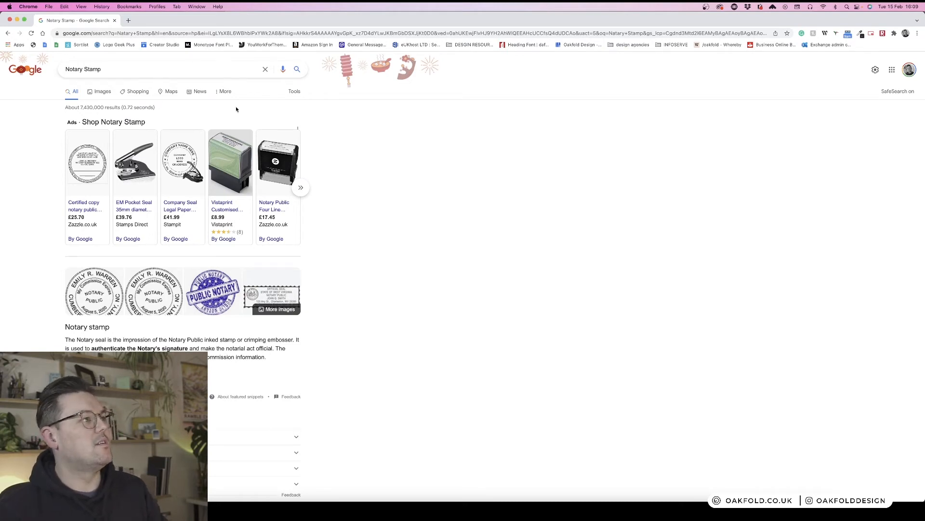
- Switch back to Illustrator and zoom out to browse the brand-board artboards beside the label artboard
{"action": "key", "text": "super+Tab"}
{"action": "key", "text": "Escape"}
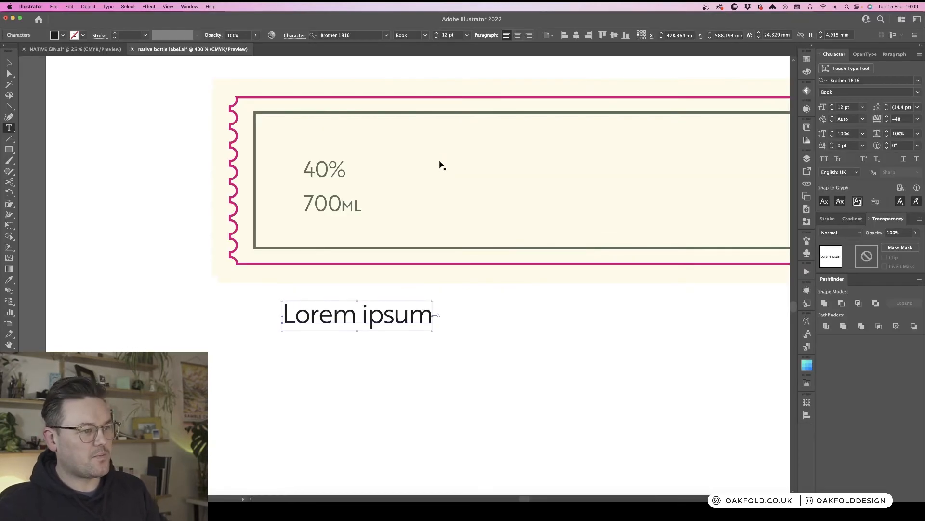
{"action": "key", "text": "super+minus"}
{"action": "key", "text": "super+minus"}
{"action": "key", "text": "super+minus"}
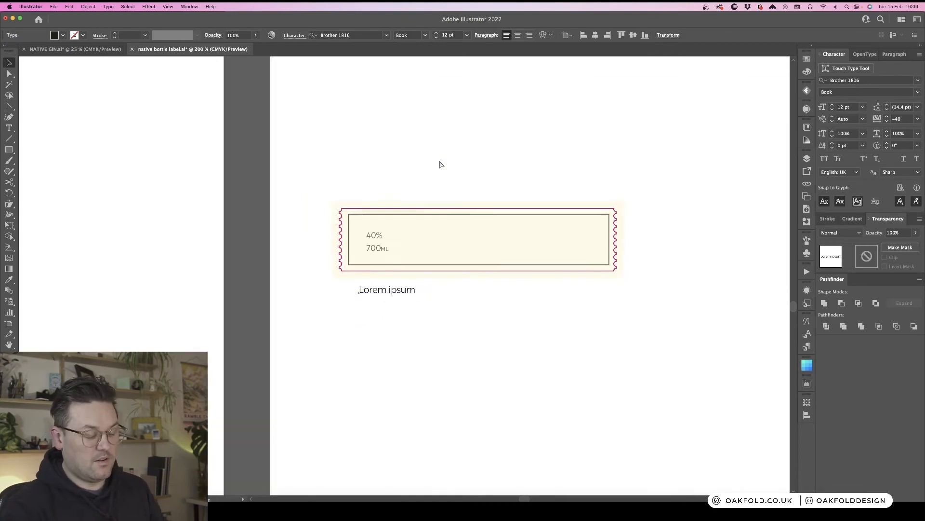
{"action": "key", "text": "super+minus"}
{"action": "scroll", "coordinate": [439, 165], "scroll_direction": "left", "scroll_amount": 5}
{"action": "key", "text": "super+minus"}
{"action": "key", "text": "super+minus"}
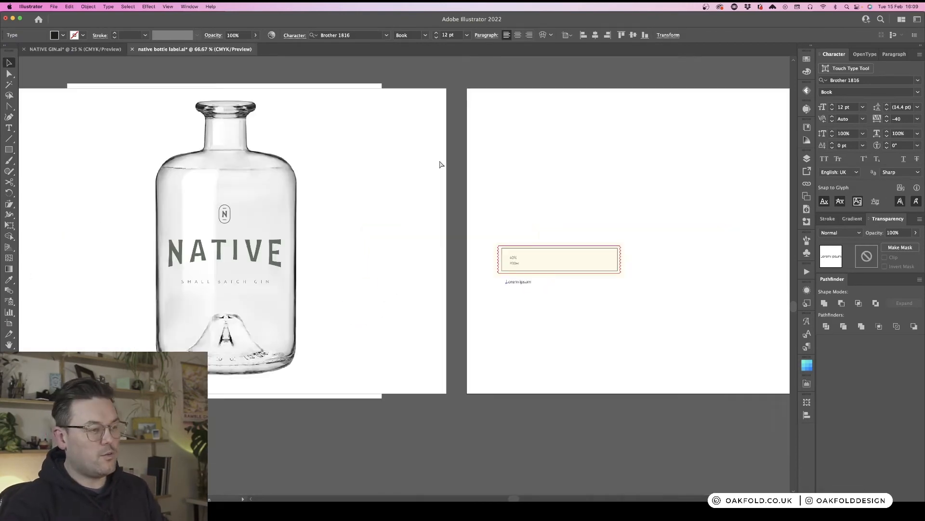
{"action": "scroll", "coordinate": [439, 164], "scroll_direction": "up", "scroll_amount": 5}
{"action": "scroll", "coordinate": [440, 164], "scroll_direction": "up", "scroll_amount": 5}
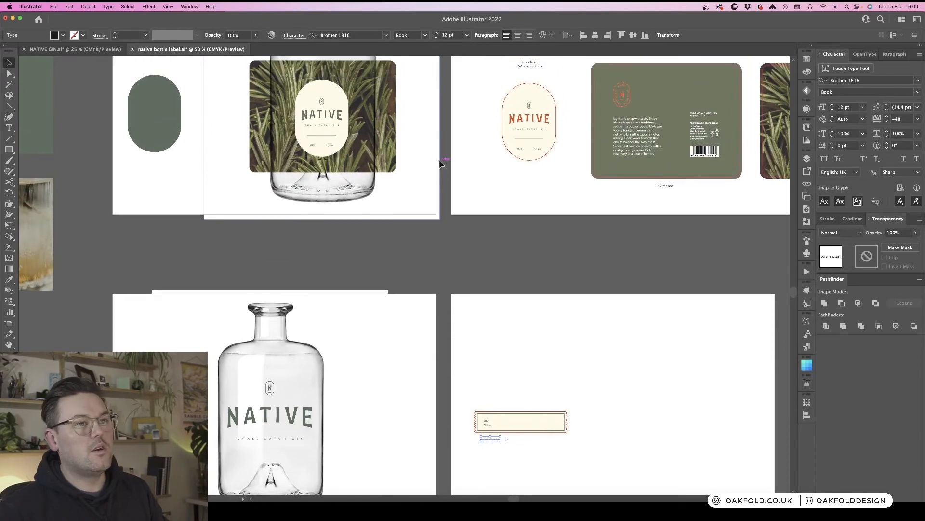
{"action": "scroll", "coordinate": [439, 165], "scroll_direction": "left", "scroll_amount": 3}
{"action": "scroll", "coordinate": [436, 164], "scroll_direction": "left", "scroll_amount": 4}
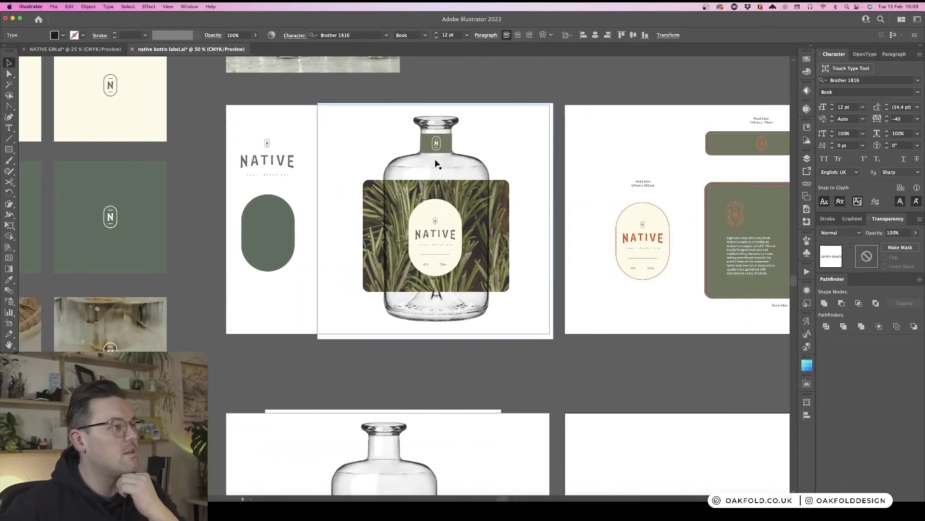
{"action": "scroll", "coordinate": [165, 150], "scroll_direction": "left", "scroll_amount": 6}
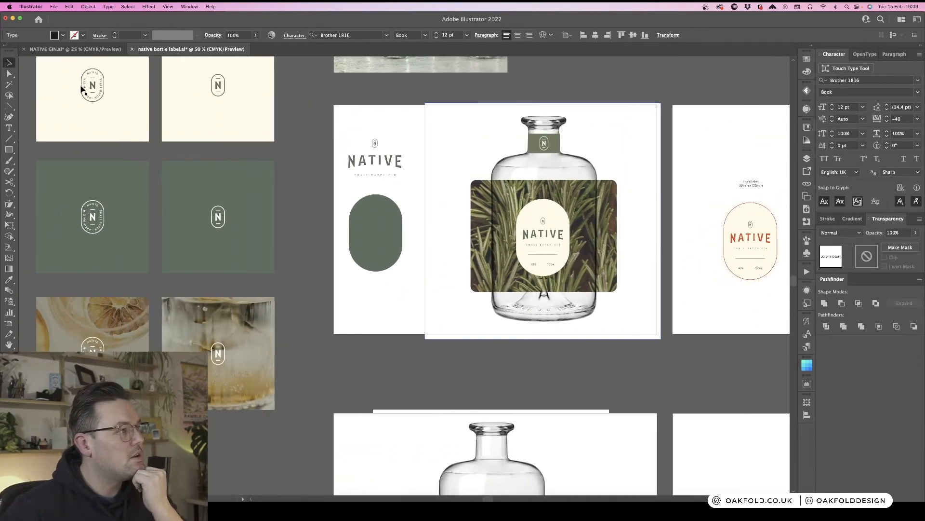
{"action": "scroll", "coordinate": [159, 97], "scroll_direction": "left", "scroll_amount": 6}
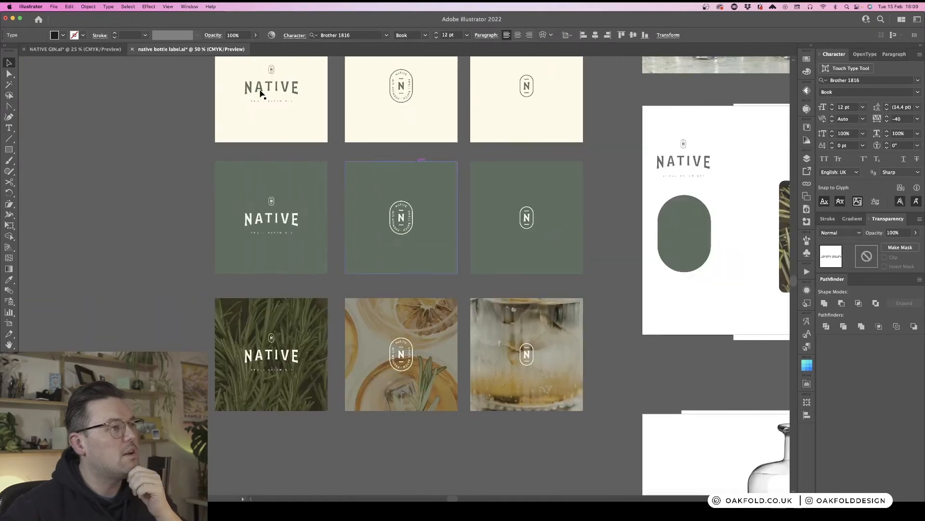
- Copy the oval N badge from the brand boards and paste it above the label strip on the label artboard
{"action": "left_click", "coordinate": [403, 92]}
{"action": "double_click", "coordinate": [402, 92]}
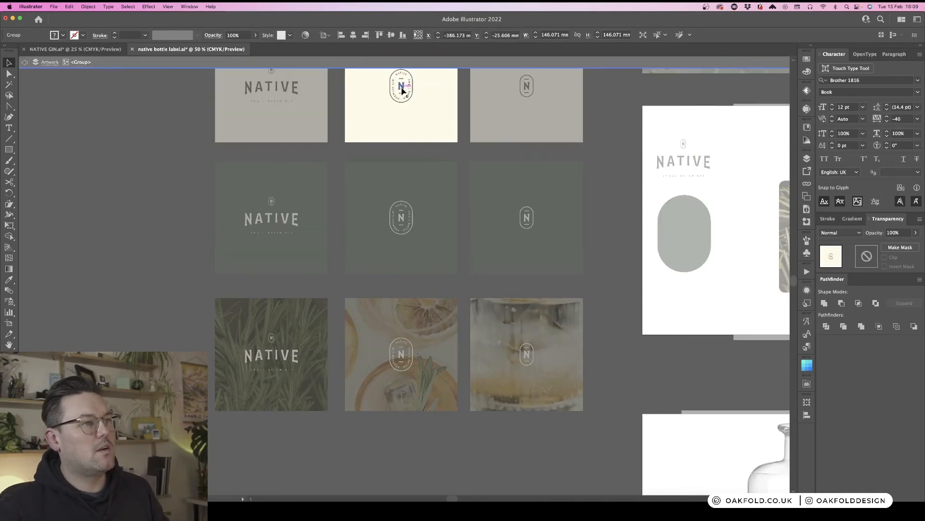
{"action": "left_click", "coordinate": [401, 89]}
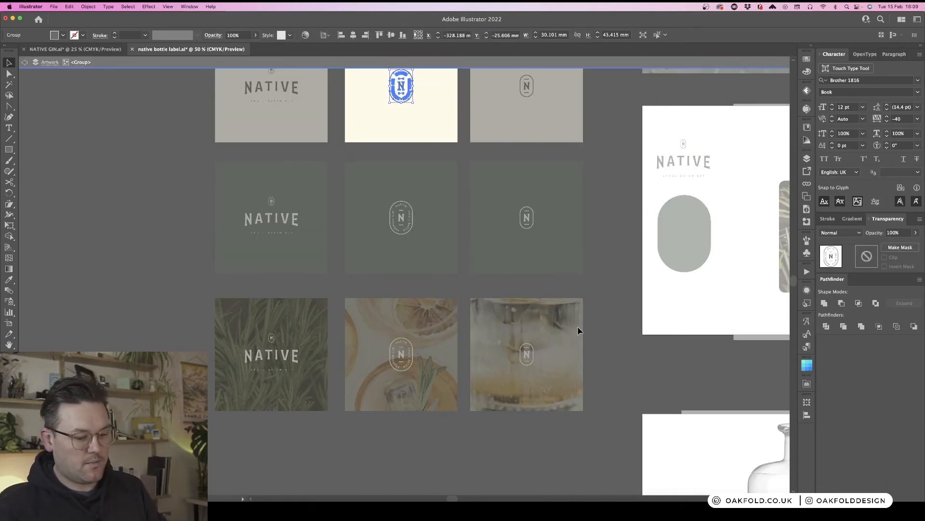
{"action": "double_click", "coordinate": [633, 258]}
{"action": "scroll", "coordinate": [633, 258], "scroll_direction": "down", "scroll_amount": 8}
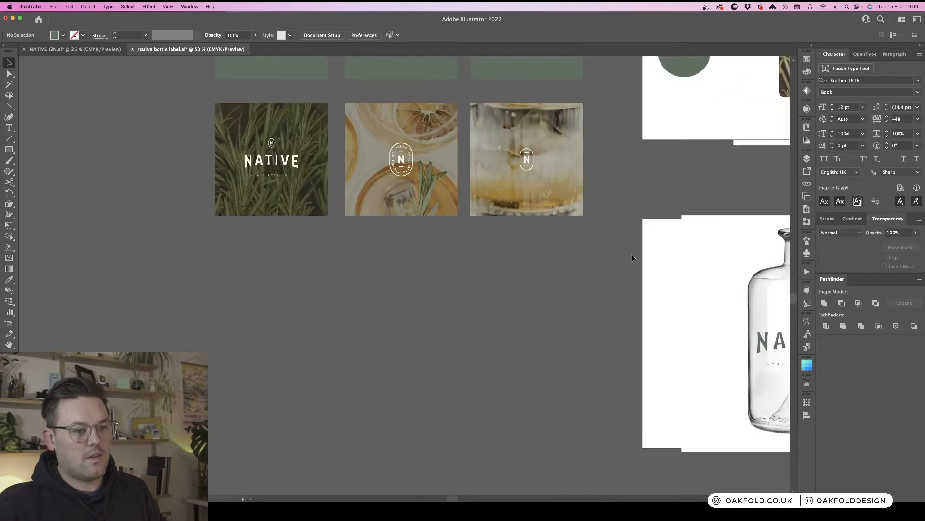
{"action": "scroll", "coordinate": [631, 258], "scroll_direction": "down", "scroll_amount": 3}
{"action": "scroll", "coordinate": [632, 258], "scroll_direction": "right", "scroll_amount": 15}
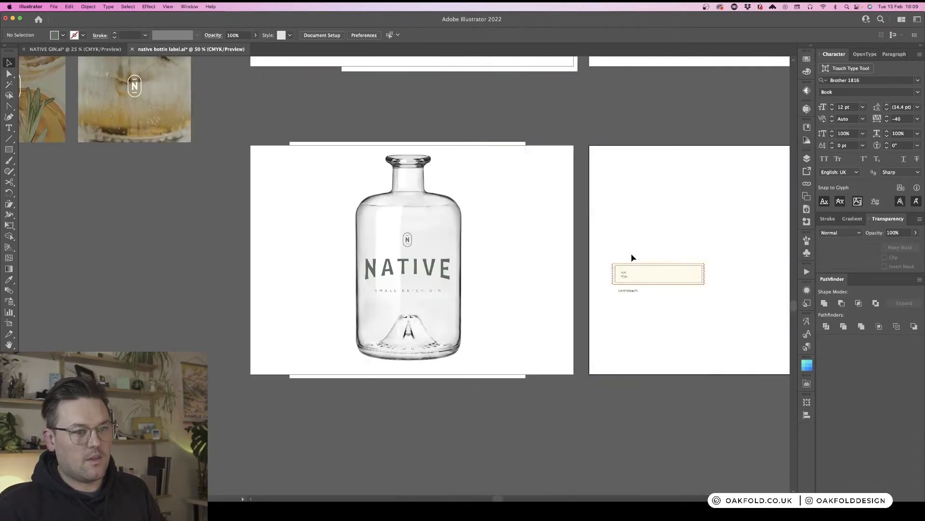
{"action": "scroll", "coordinate": [631, 253], "scroll_direction": "right", "scroll_amount": 8}
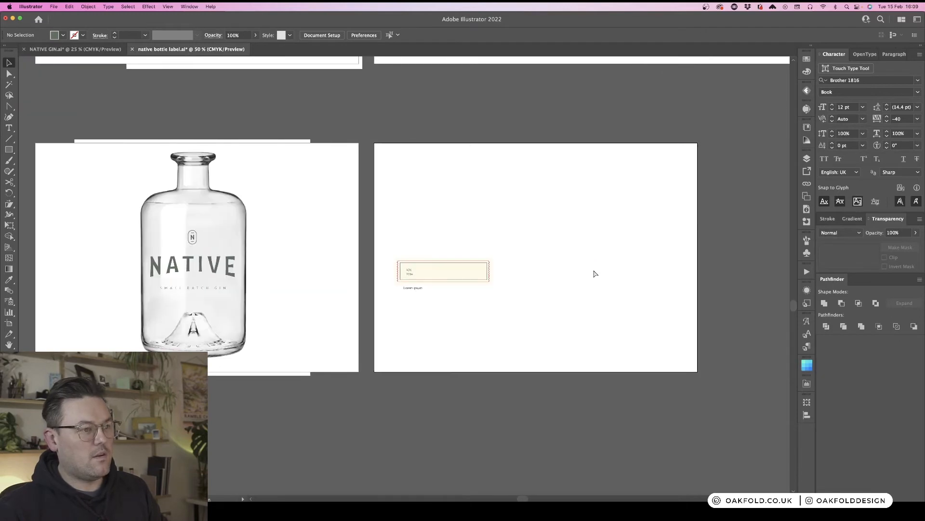
{"action": "key", "text": "cmd+v"}
{"action": "left_click_drag", "start_coordinate": [415, 273], "coordinate": [519, 227]}
{"action": "left_click", "coordinate": [558, 265]}
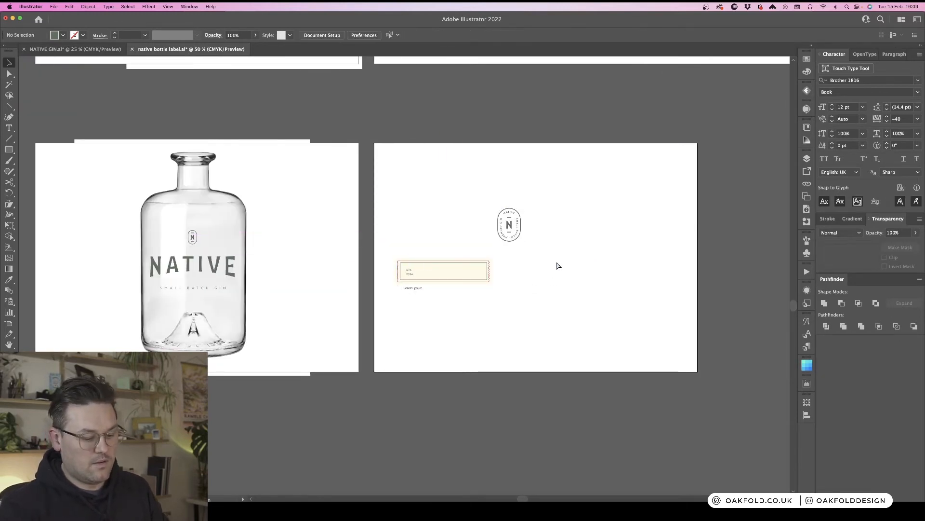
{"action": "key", "text": "cmd+equal"}
{"action": "key", "text": "cmd+equal"}
{"action": "key", "text": "cmd+equal"}
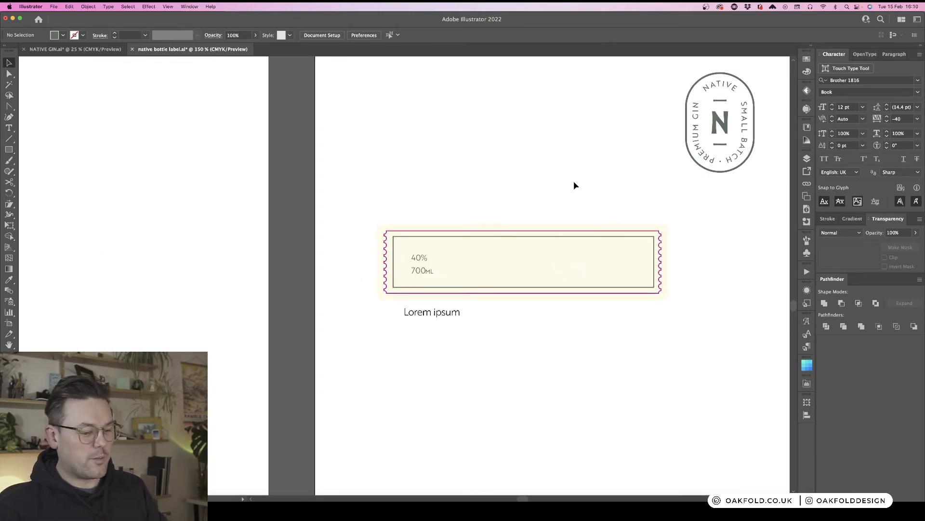
{"action": "scroll", "coordinate": [534, 193], "scroll_direction": "right", "scroll_amount": 5}
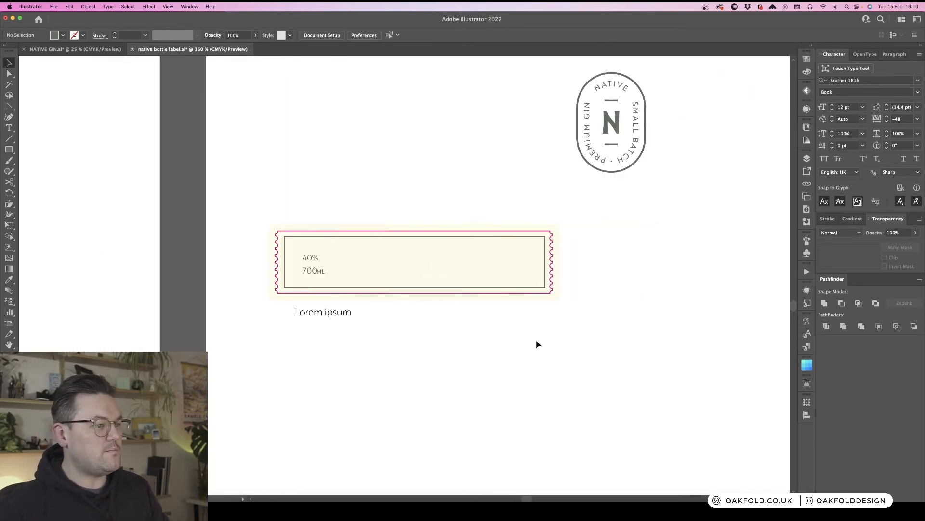
{"action": "left_click", "coordinate": [318, 313]}
{"action": "double_click", "coordinate": [339, 316]}
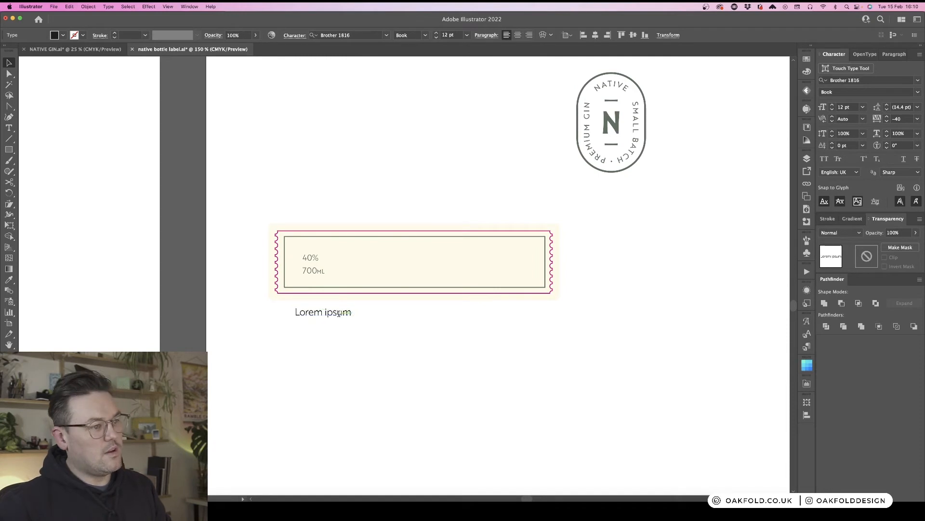
{"action": "key", "text": "super+a"}
{"action": "key", "text": "Escape"}
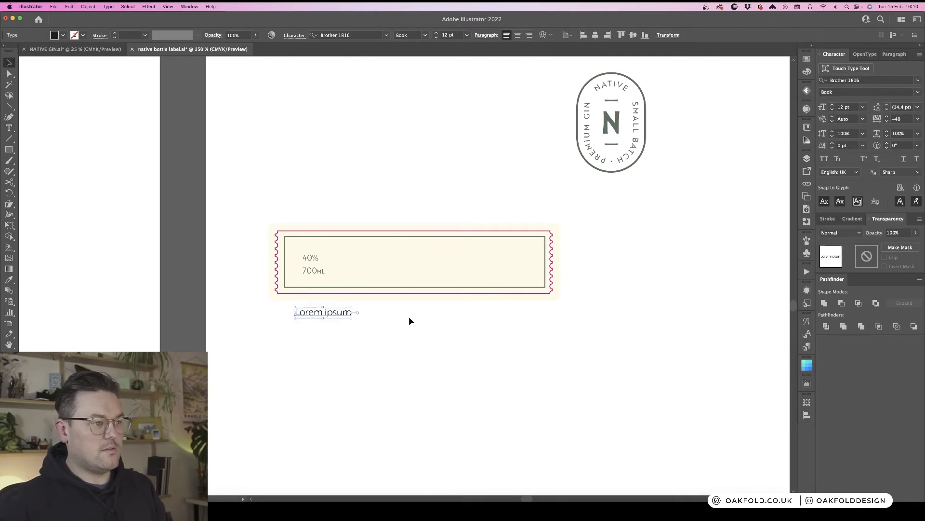
{"action": "left_click", "coordinate": [394, 340]}
{"action": "key", "text": "super+equal"}
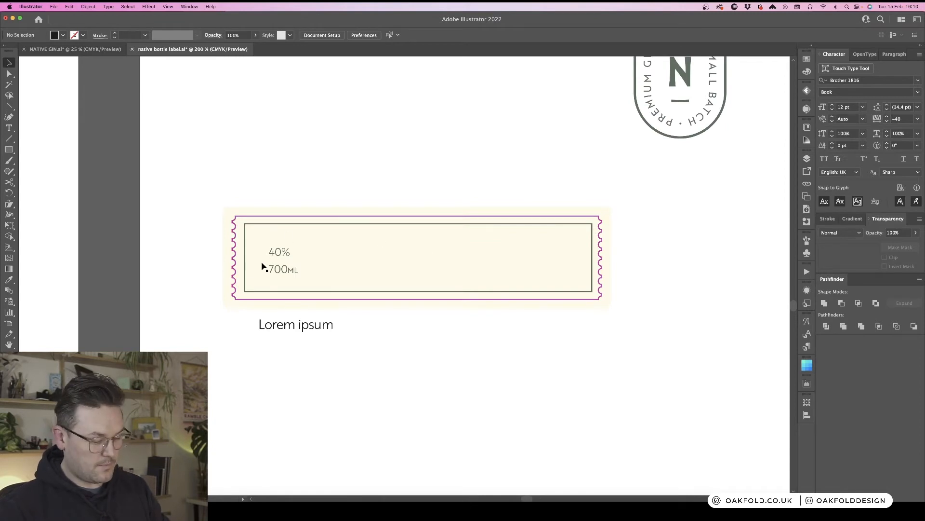
- Draw a vertical divider line inside the label frame right of the 40% and 700ML text, matching the inner border's stroke
{"action": "key", "text": "backslash"}
{"action": "left_click_drag", "start_coordinate": [322, 232], "coordinate": [321, 283]}
{"action": "key", "text": "shift+m"}
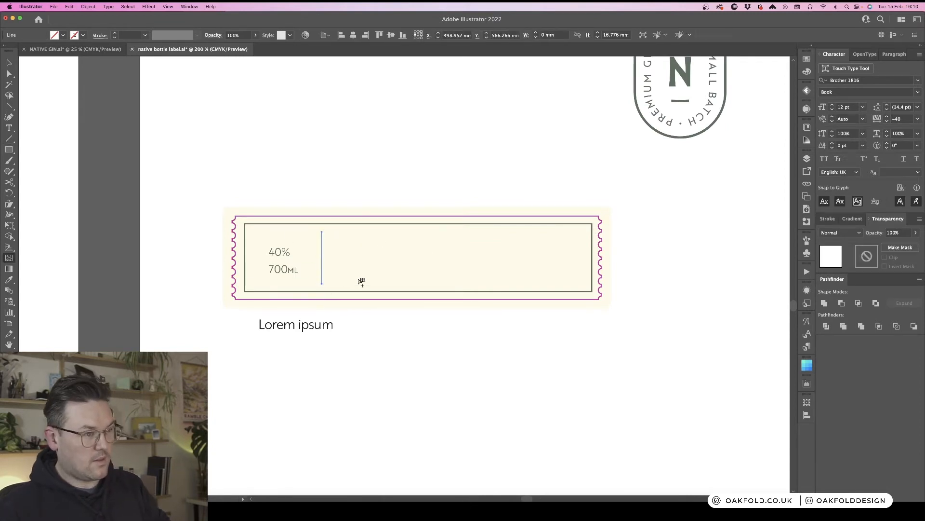
{"action": "key", "text": "i"}
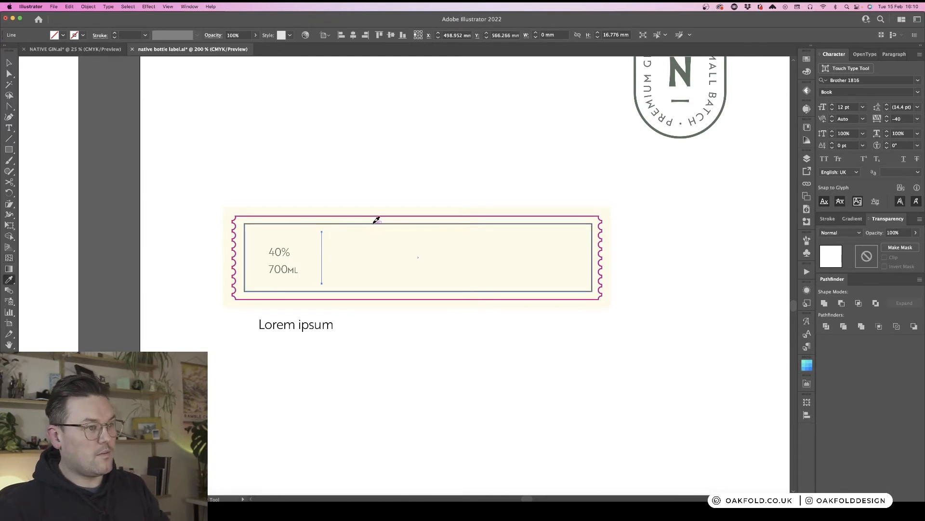
{"action": "left_click", "coordinate": [376, 220]}
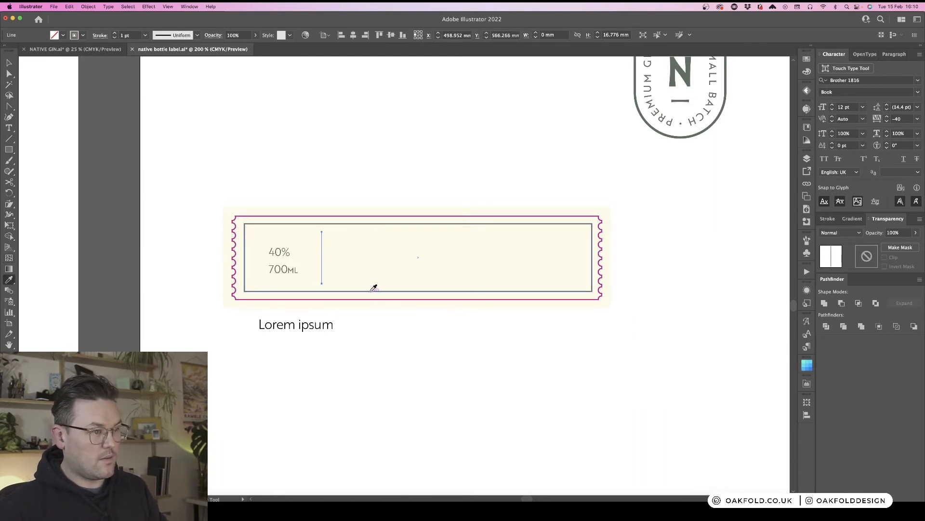
{"action": "left_click", "coordinate": [374, 289]}
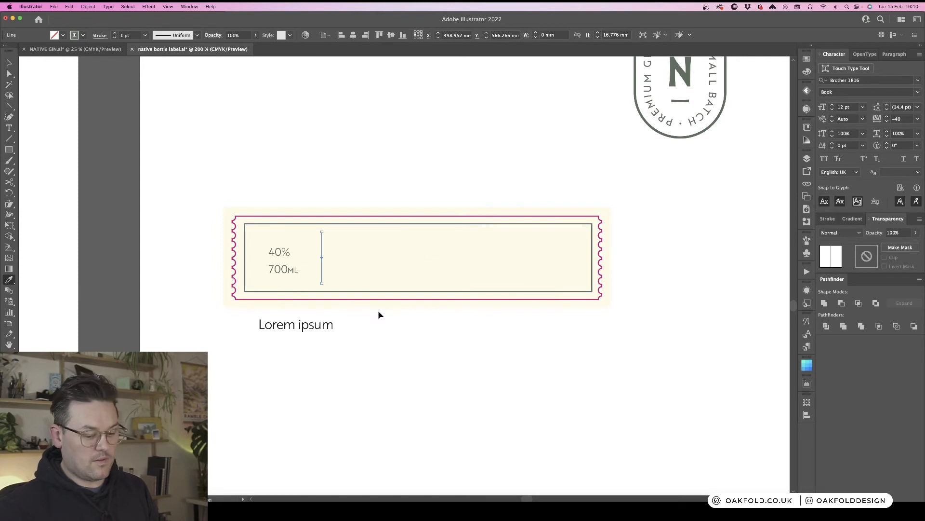
{"action": "key", "text": "v"}
{"action": "left_click", "coordinate": [375, 354]}
- Extend the divider line's ends so it spans from the top to the bottom edge of the inner frame
{"action": "key", "text": "super+equal"}
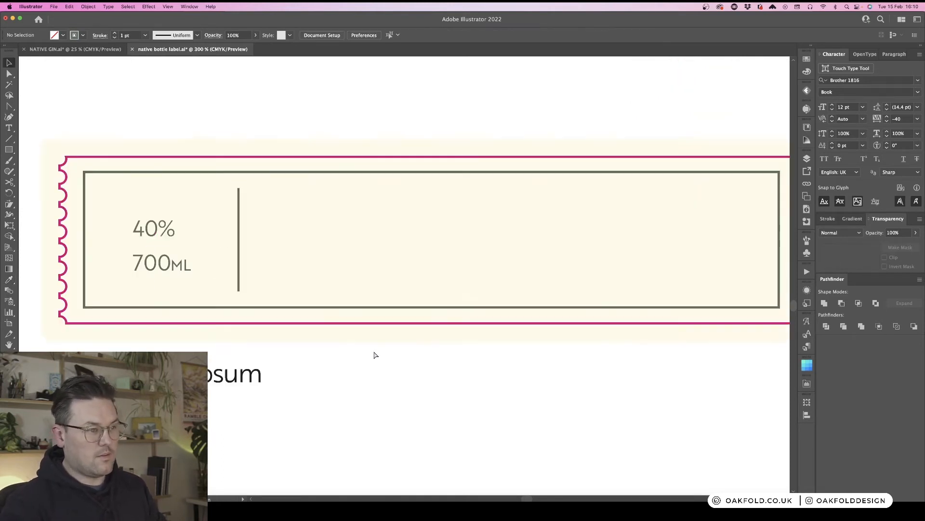
{"action": "left_click_drag", "start_coordinate": [371, 352], "coordinate": [496, 304]}
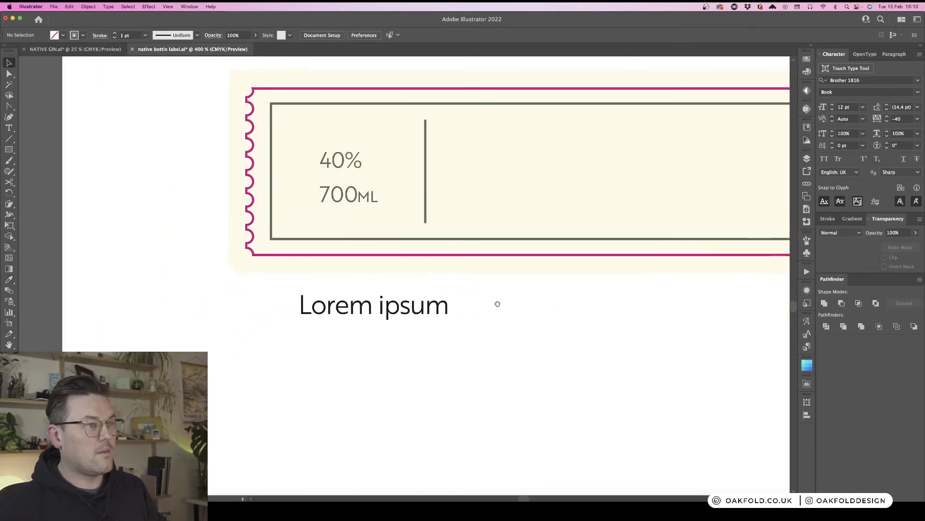
{"action": "left_click", "coordinate": [426, 179]}
{"action": "left_click_drag", "start_coordinate": [425, 120], "coordinate": [426, 108]}
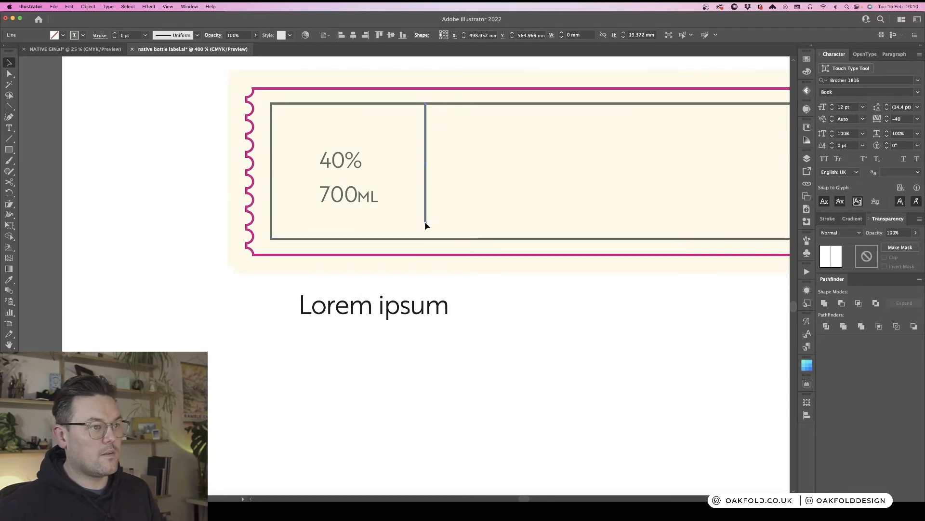
{"action": "left_click_drag", "start_coordinate": [426, 223], "coordinate": [428, 241]}
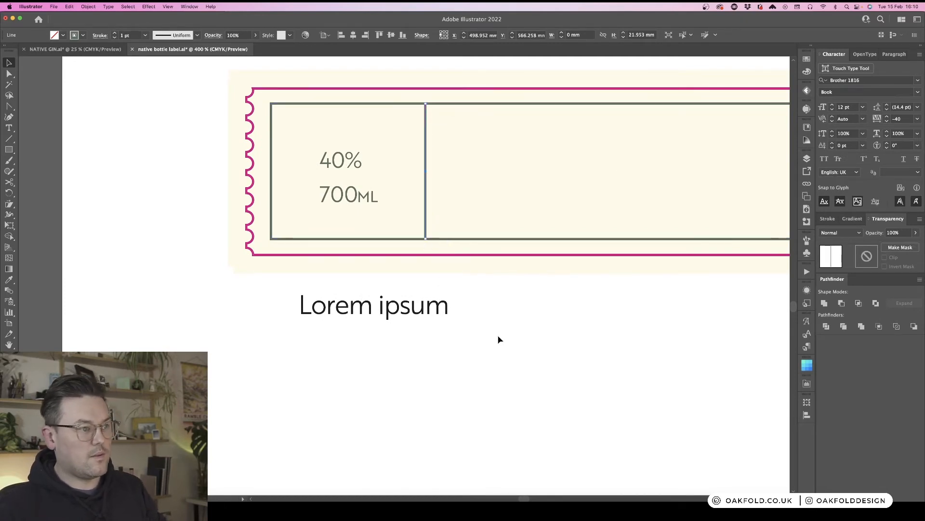
{"action": "left_click", "coordinate": [488, 326]}
- Replace the Lorem ipsum text with ABV and move it into the frame's left section
{"action": "double_click", "coordinate": [380, 309]}
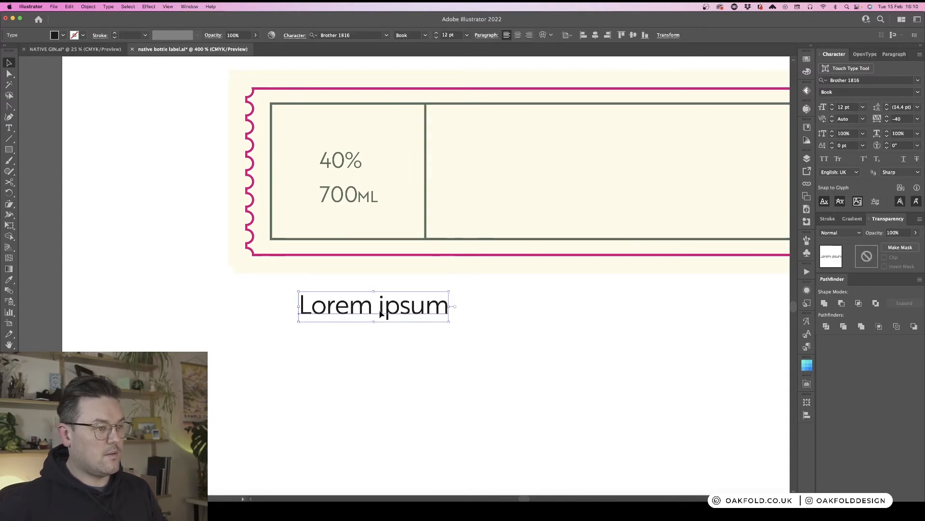
{"action": "key", "text": "super+a"}
{"action": "type", "text": "AV"}
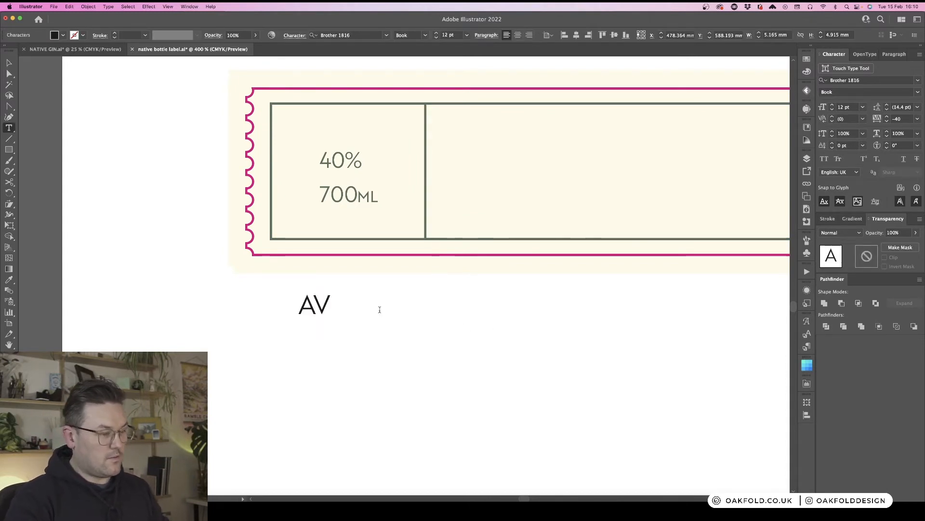
{"action": "key", "text": "BackSpace"}
{"action": "type", "text": "BV"}
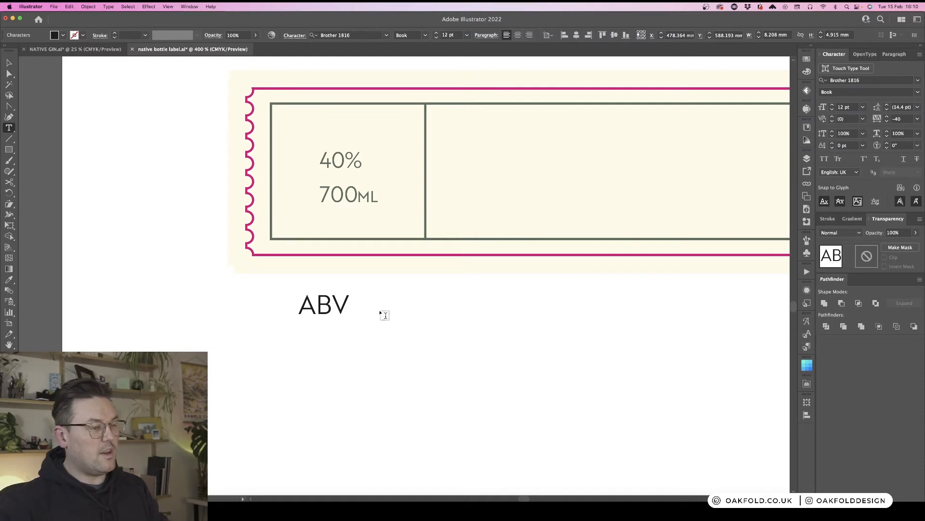
{"action": "key", "text": "Escape"}
{"action": "left_click_drag", "start_coordinate": [351, 308], "coordinate": [340, 149]}
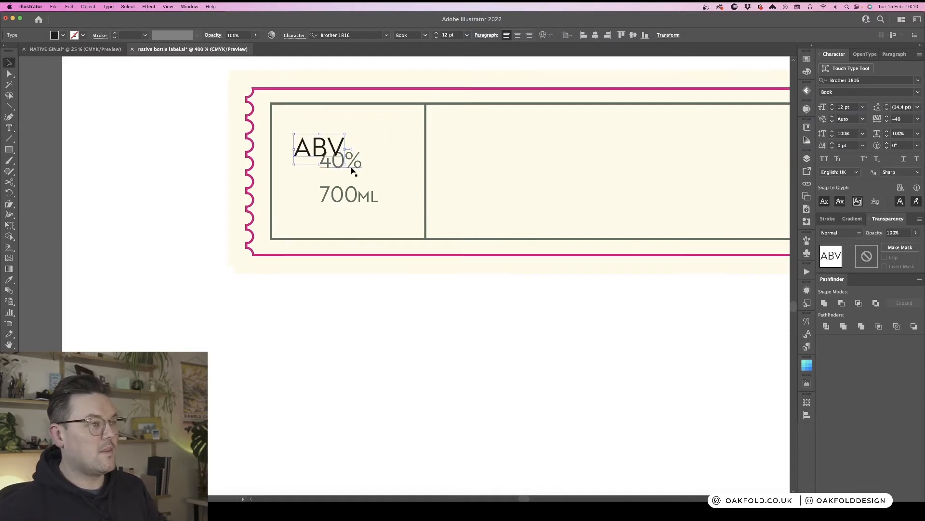
- Match the ABV text's style to the 700ML text and place it in the left section's top-left corner
{"action": "key", "text": "i"}
{"action": "left_click", "coordinate": [360, 199]}
{"action": "key", "text": "v"}
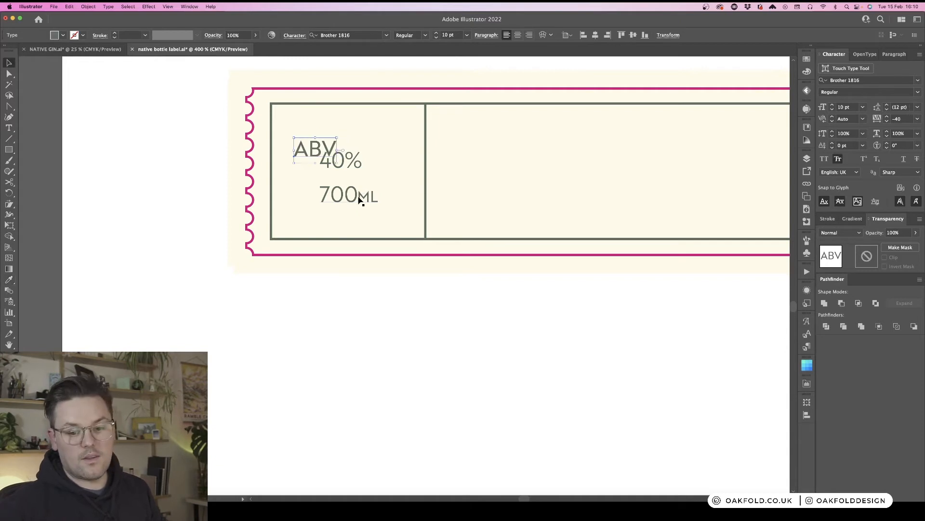
{"action": "left_click_drag", "start_coordinate": [328, 150], "coordinate": [311, 132]}
- Set the ABV text to 7 pt and Bold
{"action": "left_click", "coordinate": [467, 36]}
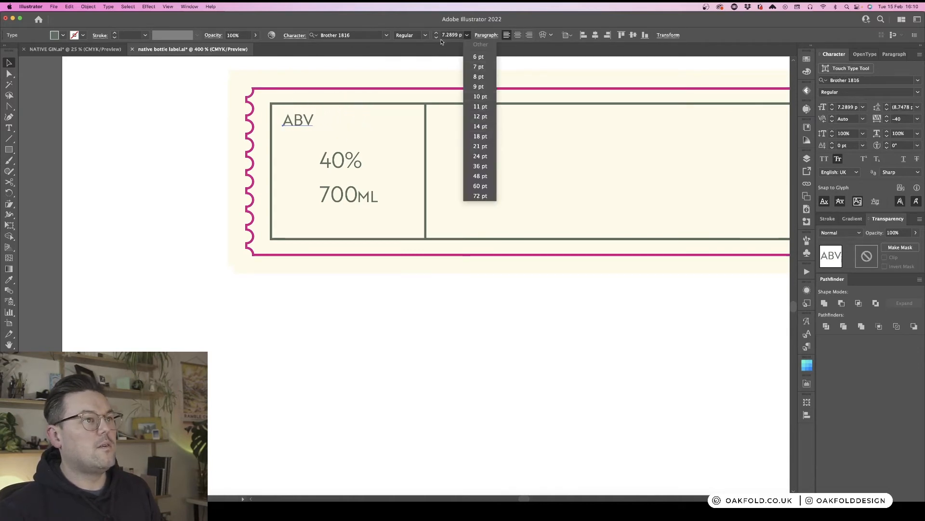
{"action": "left_click", "coordinate": [477, 66]}
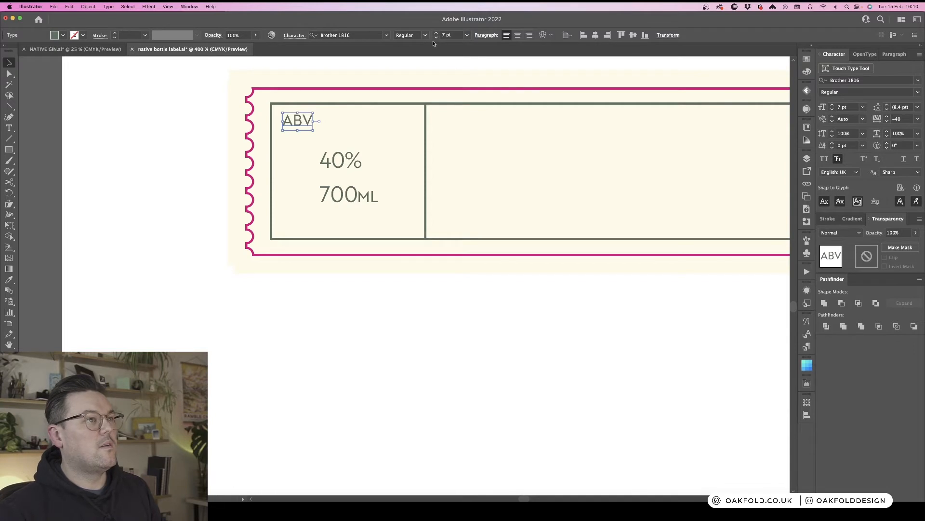
{"action": "left_click", "coordinate": [425, 35]}
{"action": "left_click", "coordinate": [414, 65]}
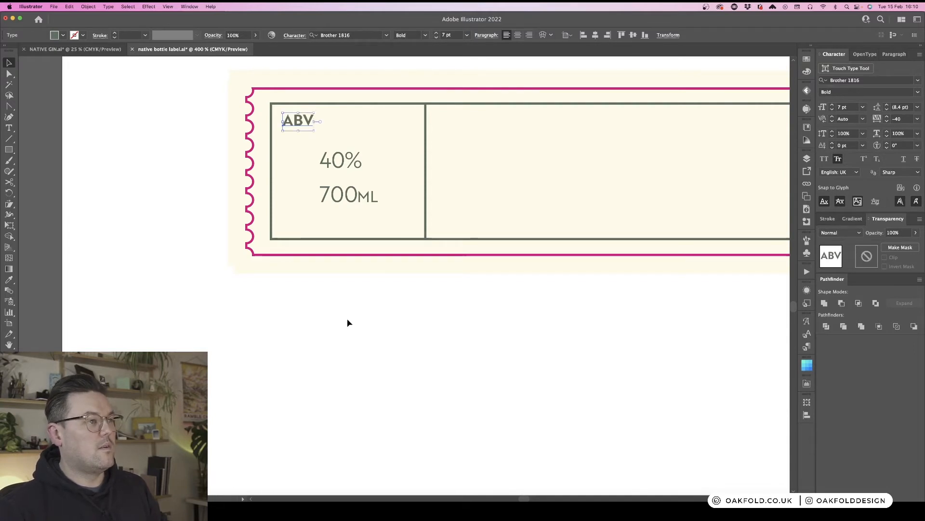
{"action": "left_click", "coordinate": [347, 320]}
- Duplicate the ABV label next to the 700ML value and change the copy's text to SIZE
{"action": "left_click_drag", "start_coordinate": [295, 125], "coordinate": [293, 200]}
{"action": "double_click", "coordinate": [298, 193]}
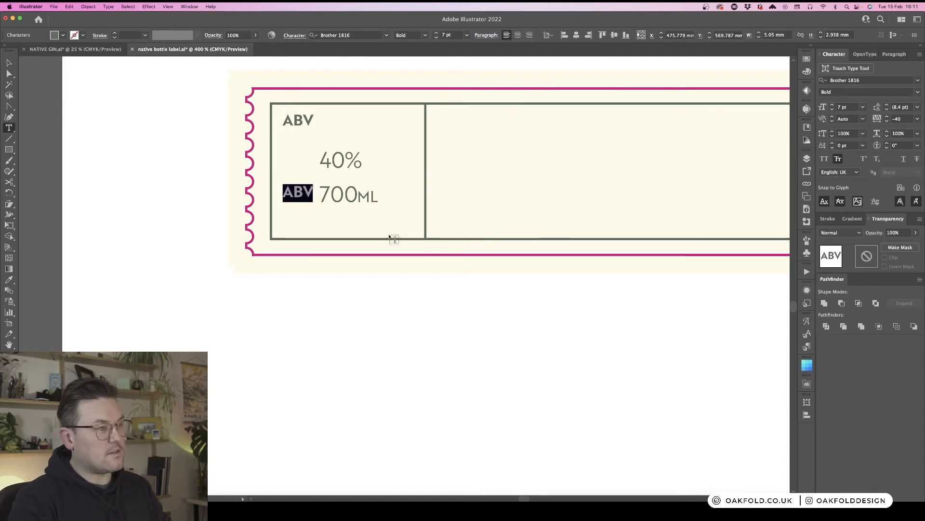
{"action": "type", "text": "si"}
{"action": "key", "text": "BackSpace"}
{"action": "key", "text": "BackSpace"}
{"action": "type", "text": "SIZ"}
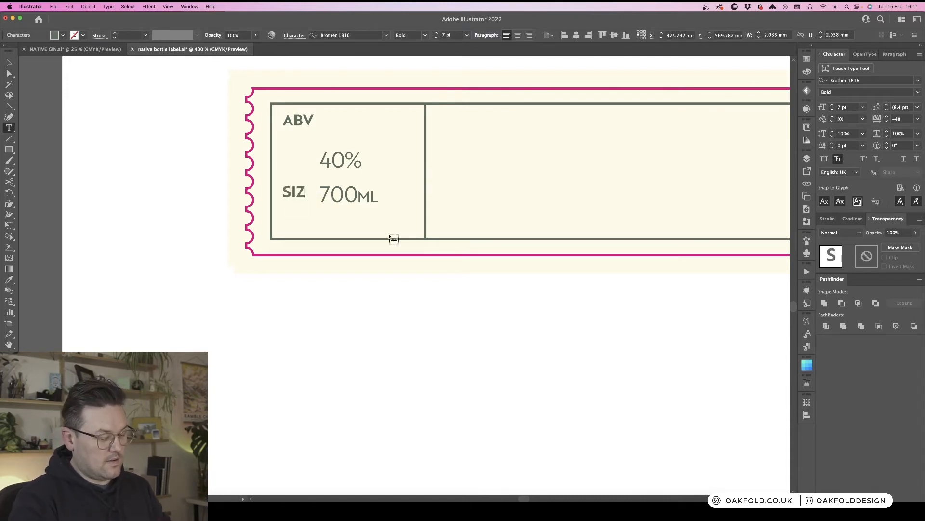
{"action": "type", "text": "E"}
{"action": "key", "text": "Escape"}
- Nudge the 40% value slightly upward and enlarge it to 12 pt
{"action": "left_click", "coordinate": [359, 314]}
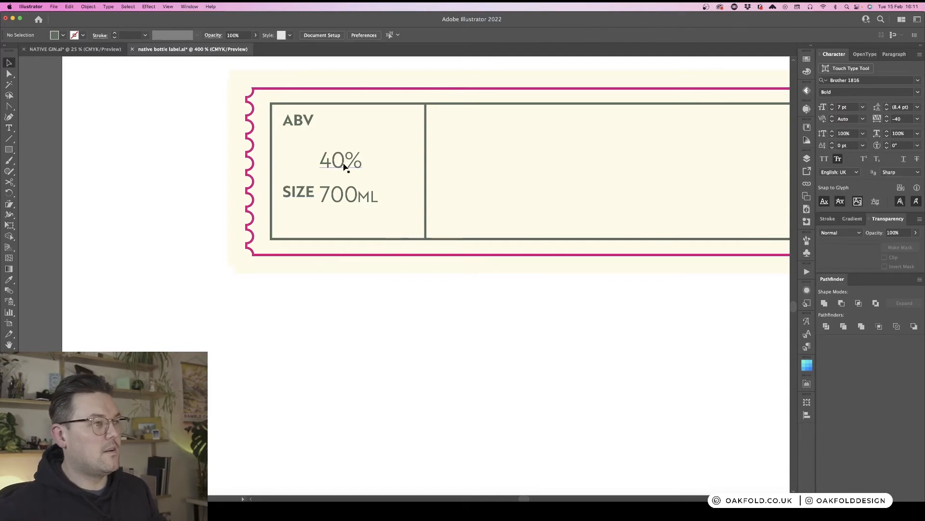
{"action": "left_click_drag", "start_coordinate": [345, 166], "coordinate": [350, 155]}
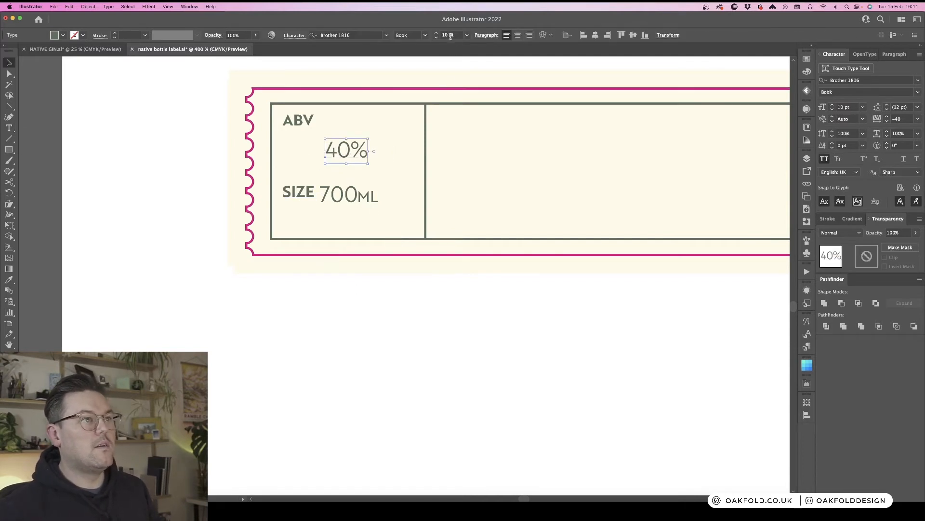
{"action": "left_click", "coordinate": [436, 33]}
{"action": "left_click", "coordinate": [436, 33]}
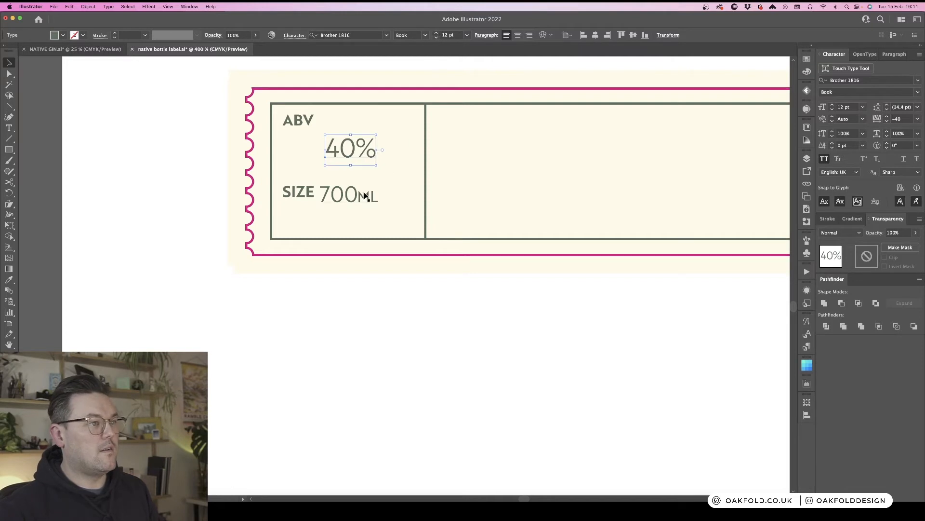
- Set the 700ML value to 12 pt and shift it and the 40% value slightly lower
{"action": "left_click", "coordinate": [365, 194]}
{"action": "left_click", "coordinate": [438, 34]}
{"action": "left_click", "coordinate": [437, 34]}
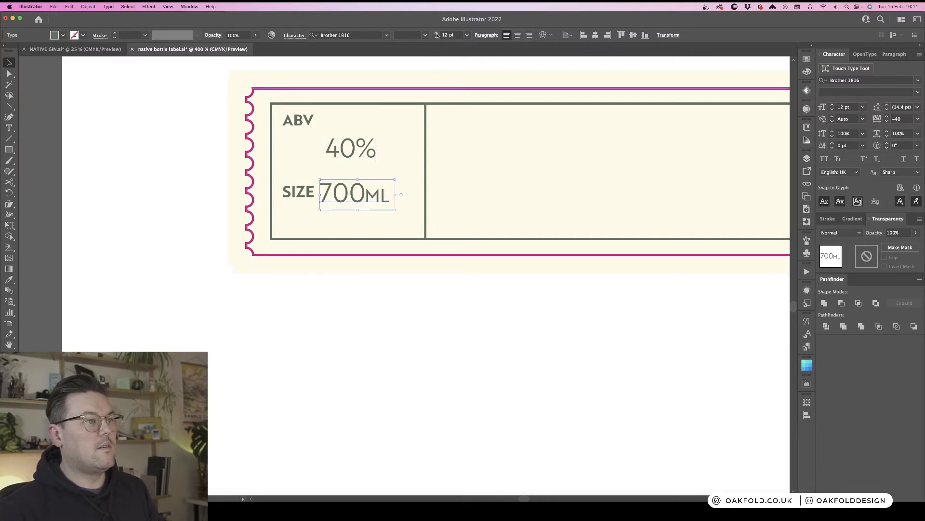
{"action": "left_click", "coordinate": [384, 326]}
{"action": "left_click_drag", "start_coordinate": [364, 209], "coordinate": [368, 214]}
{"action": "left_click_drag", "start_coordinate": [365, 150], "coordinate": [364, 156]}
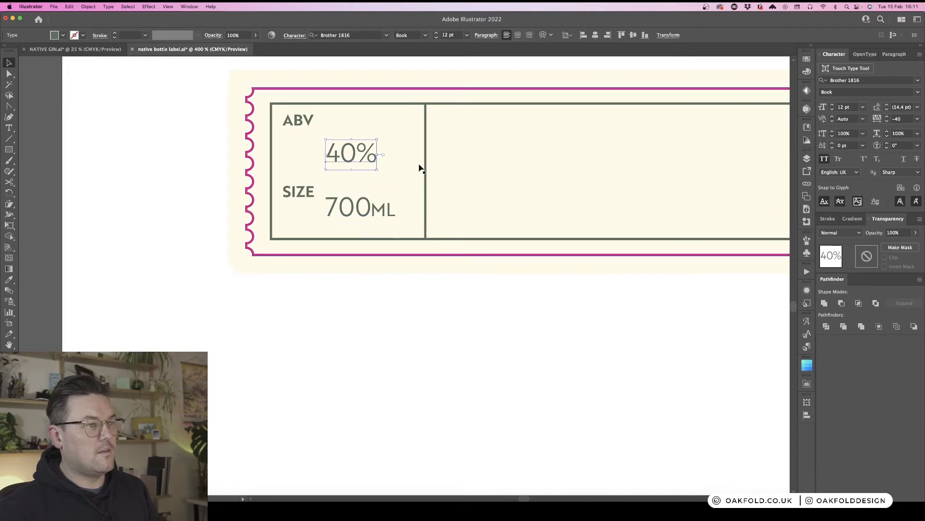
- Duplicate the vertical divider and rotate the copy into a horizontal line splitting the left section in half
{"action": "left_click_drag", "start_coordinate": [425, 167], "coordinate": [409, 174]}
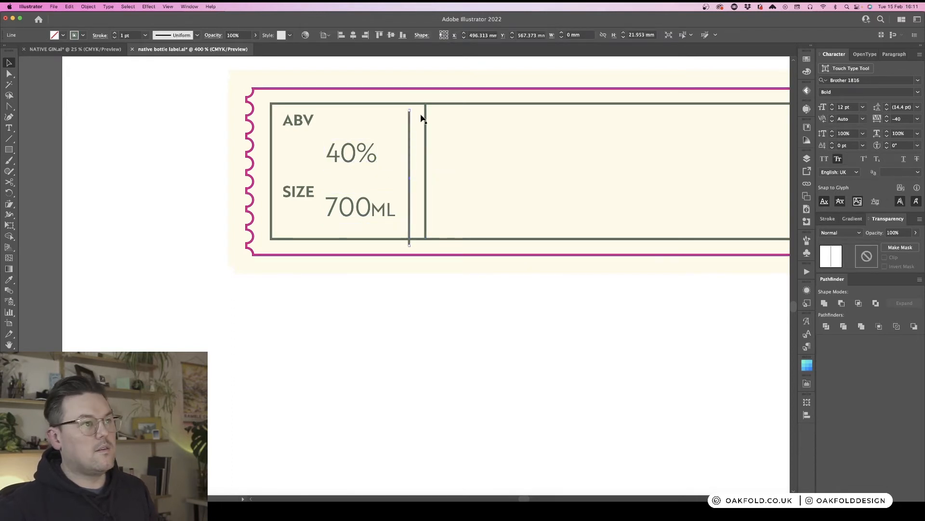
{"action": "left_click_drag", "start_coordinate": [412, 109], "coordinate": [425, 173]}
- Reposition the 40% value in the upper half and the 700ML value in the lower half of the left section
{"action": "left_click_drag", "start_coordinate": [371, 155], "coordinate": [377, 144]}
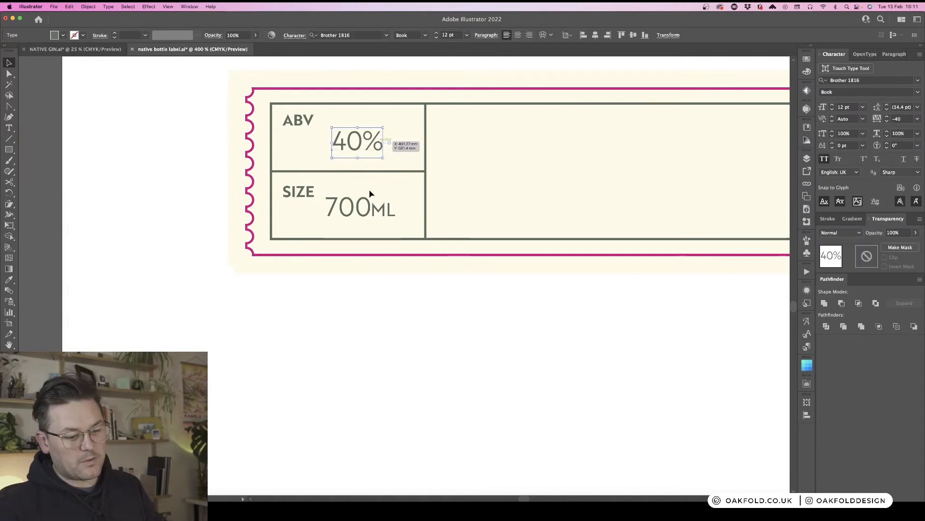
{"action": "left_click", "coordinate": [372, 292]}
{"action": "left_click", "coordinate": [383, 213]}
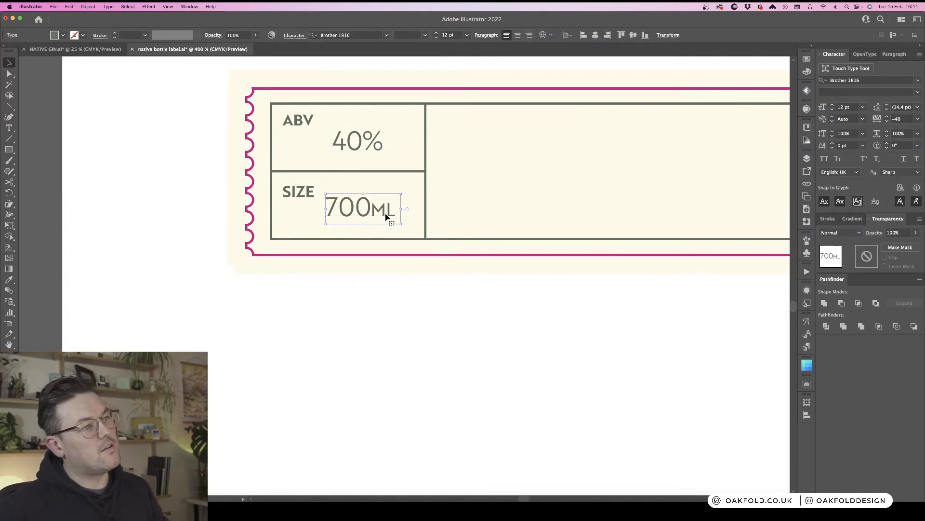
{"action": "left_click_drag", "start_coordinate": [386, 217], "coordinate": [382, 212]}
{"action": "left_click", "coordinate": [386, 310]}
- Nudge the ABV label down slightly within its cell
{"action": "key", "text": "super+minus"}
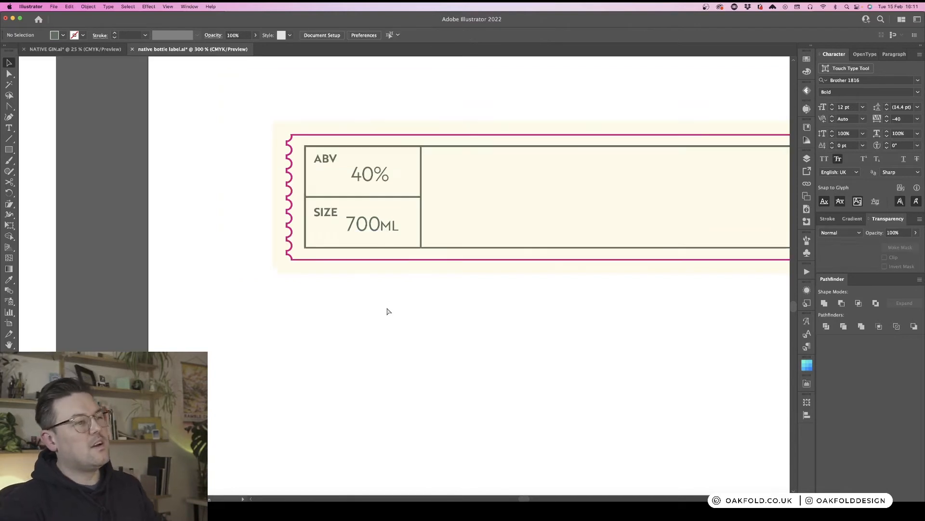
{"action": "key", "text": "super+minus"}
{"action": "key", "text": "super+minus"}
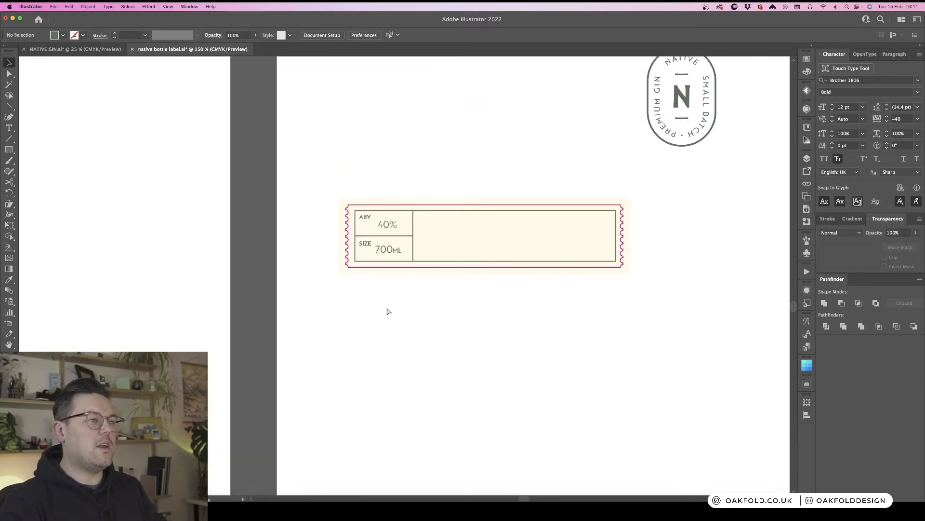
{"action": "key", "text": "super+minus"}
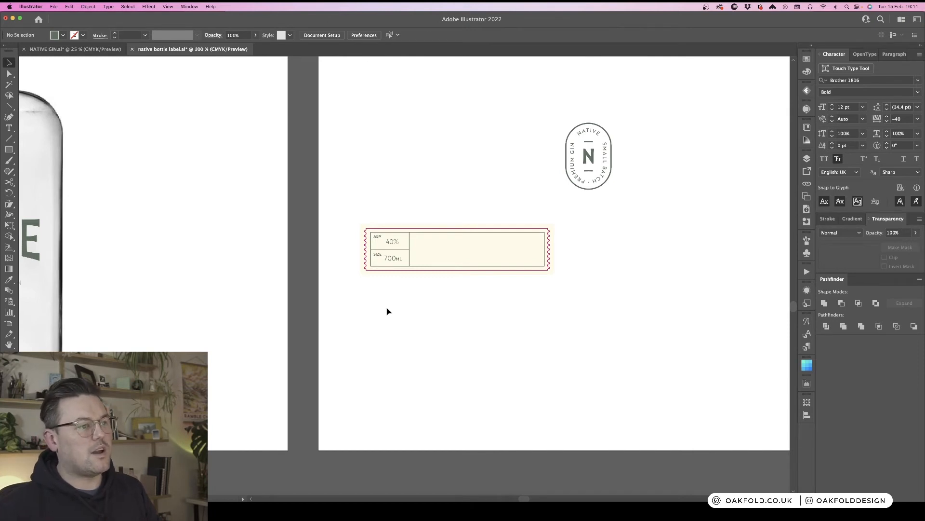
{"action": "key", "text": "super+plus"}
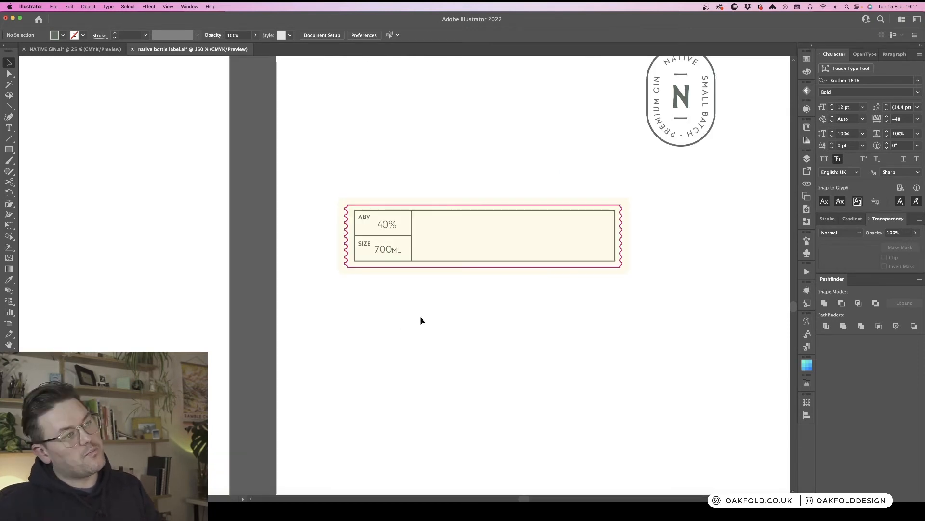
{"action": "key", "text": "super+plus"}
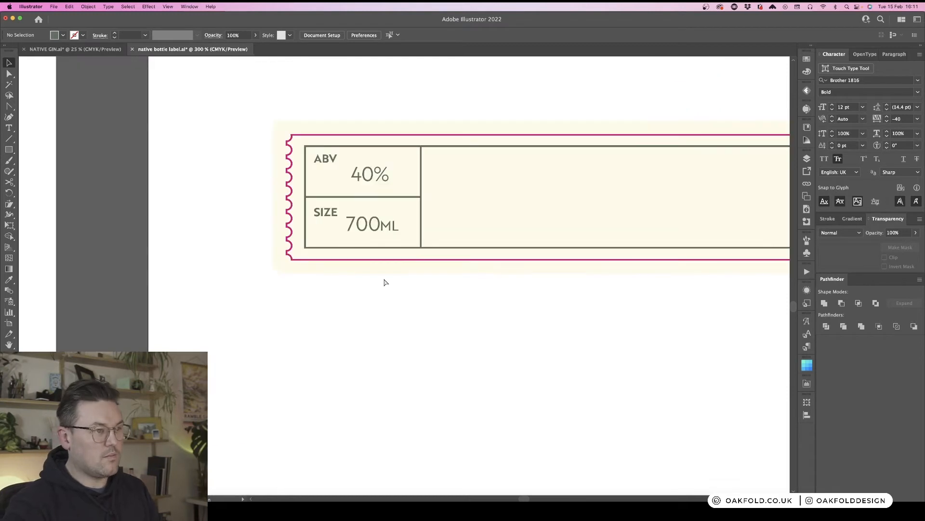
{"action": "left_click", "coordinate": [326, 159]}
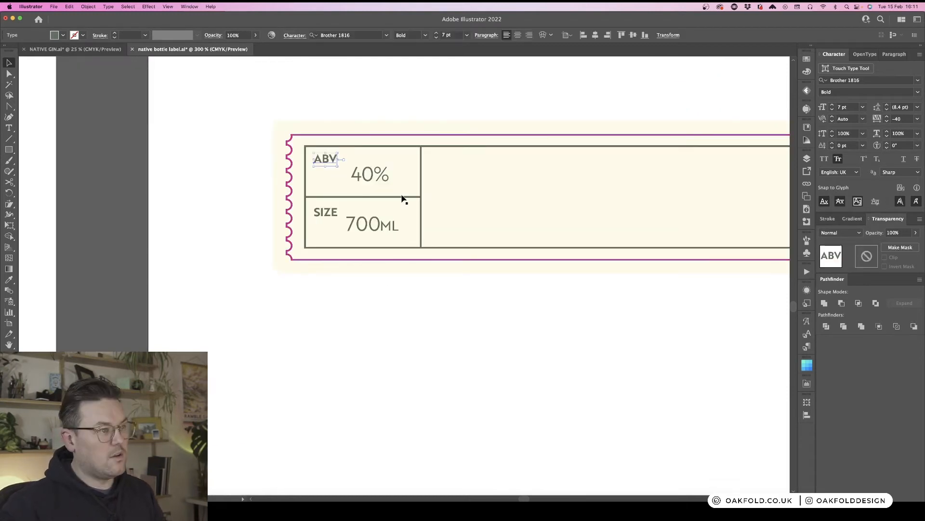
{"action": "key", "text": "Down"}
{"action": "left_click", "coordinate": [419, 312]}
- Copy the ABV label into the right section's top-left corner and retype it as BOTANICALS
{"action": "key", "text": "super+minus"}
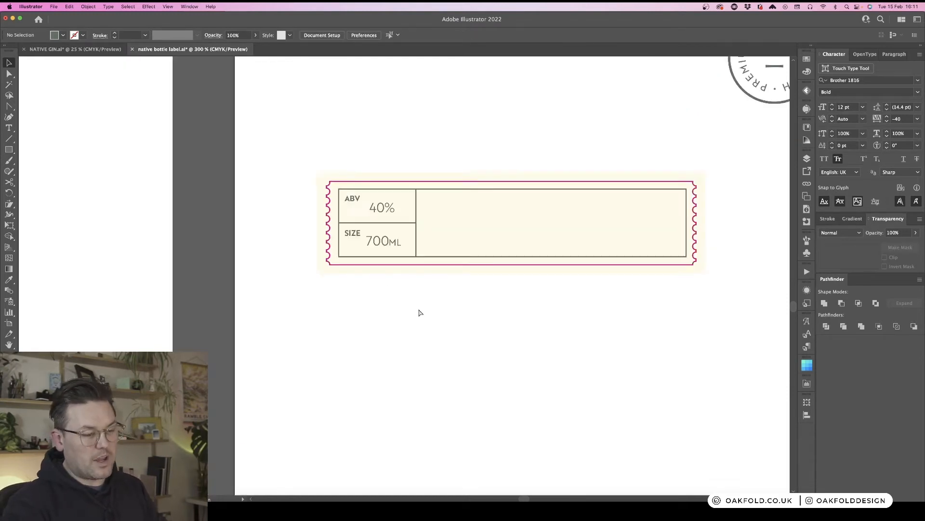
{"action": "key", "text": "super+minus"}
{"action": "scroll", "coordinate": [411, 309], "scroll_direction": "right", "scroll_amount": 3}
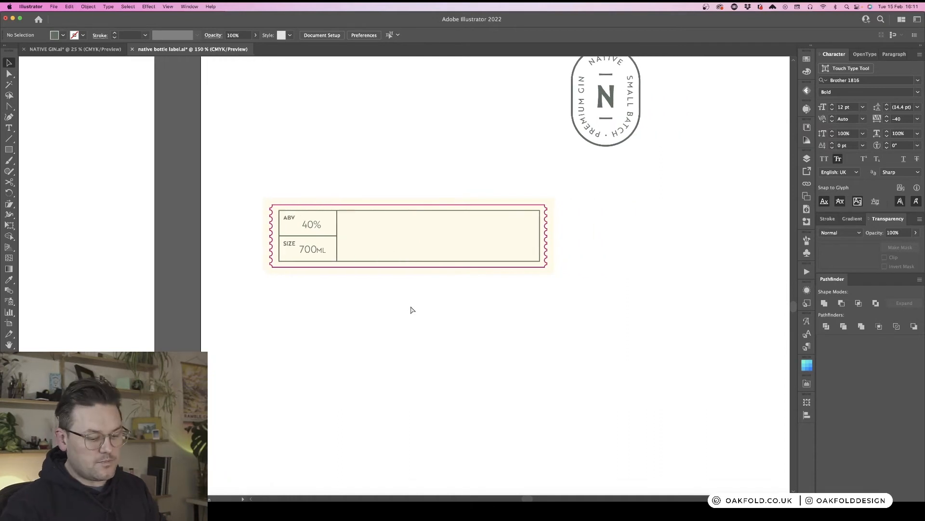
{"action": "key", "text": "super+plus"}
{"action": "key", "text": "t"}
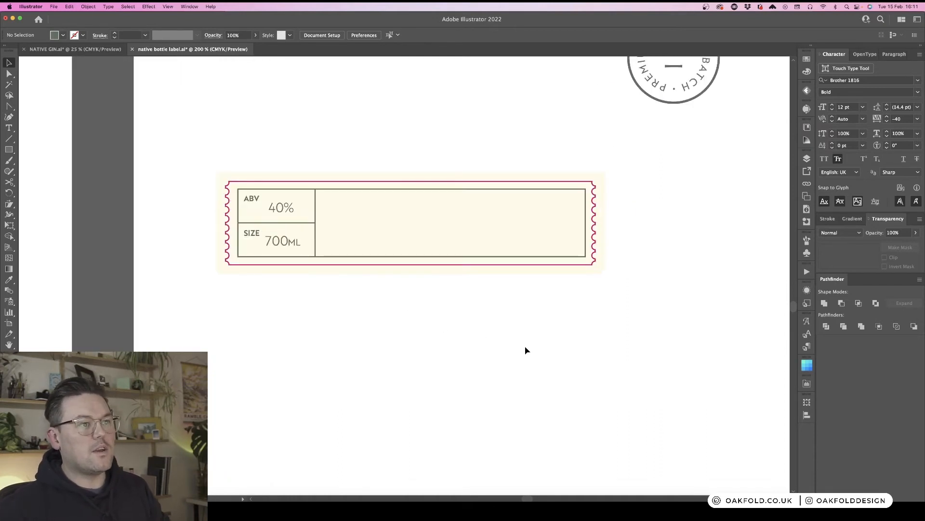
{"action": "scroll", "coordinate": [530, 351], "scroll_direction": "up", "scroll_amount": 1}
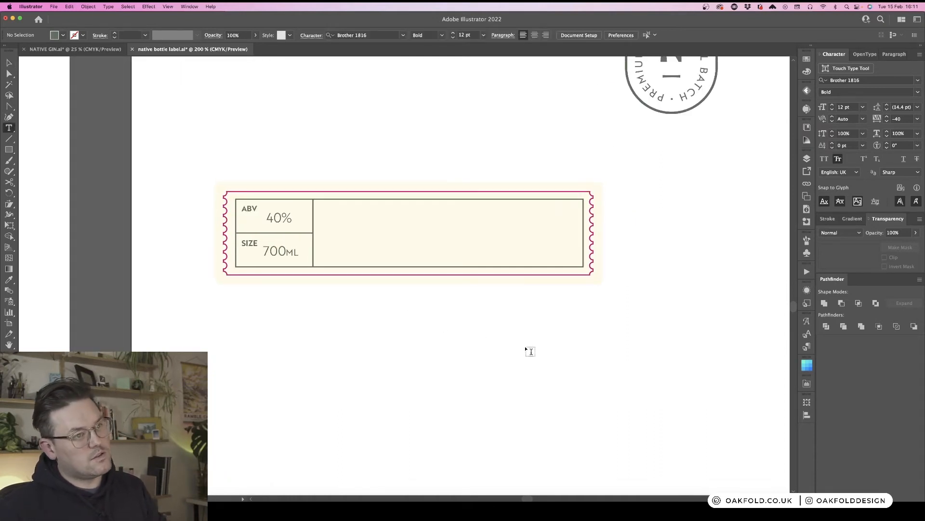
{"action": "key", "text": "super+minus"}
{"action": "key", "text": "super+minus"}
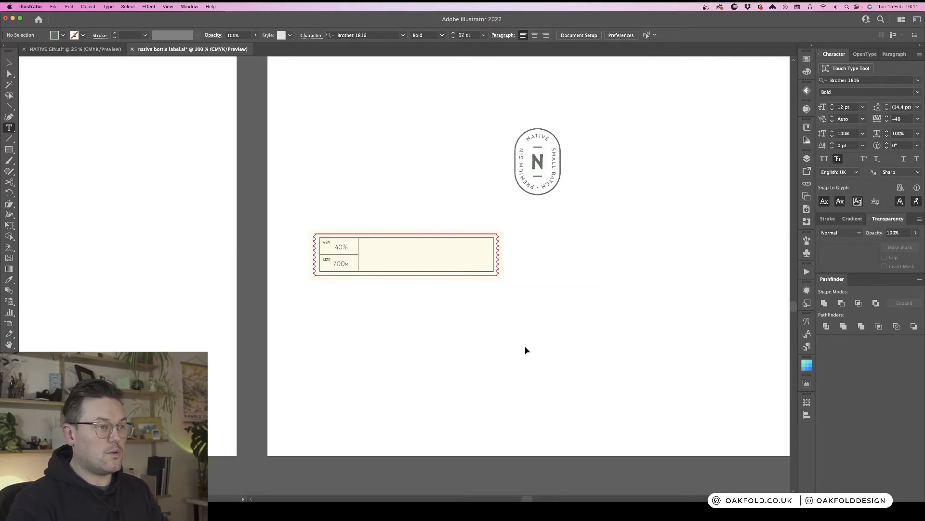
{"action": "key", "text": "super+equal"}
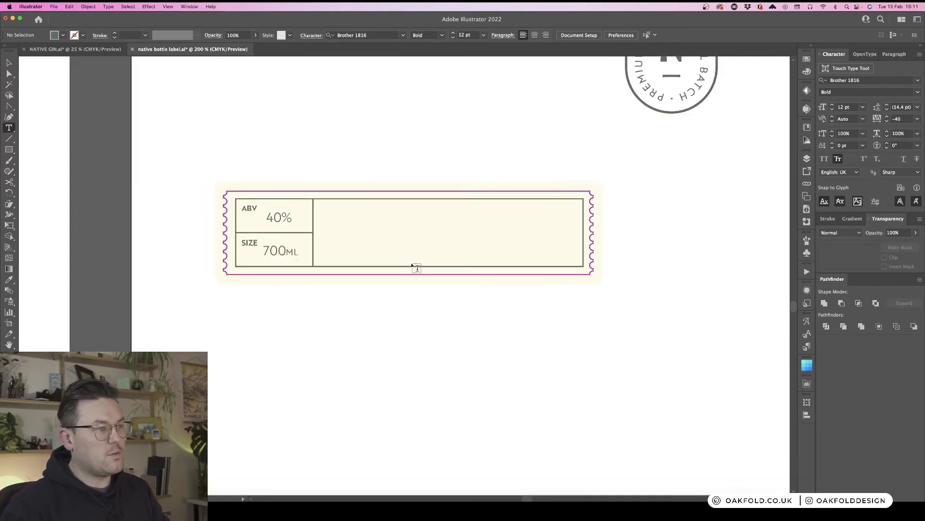
{"action": "key", "text": "v"}
{"action": "left_click", "coordinate": [249, 208]}
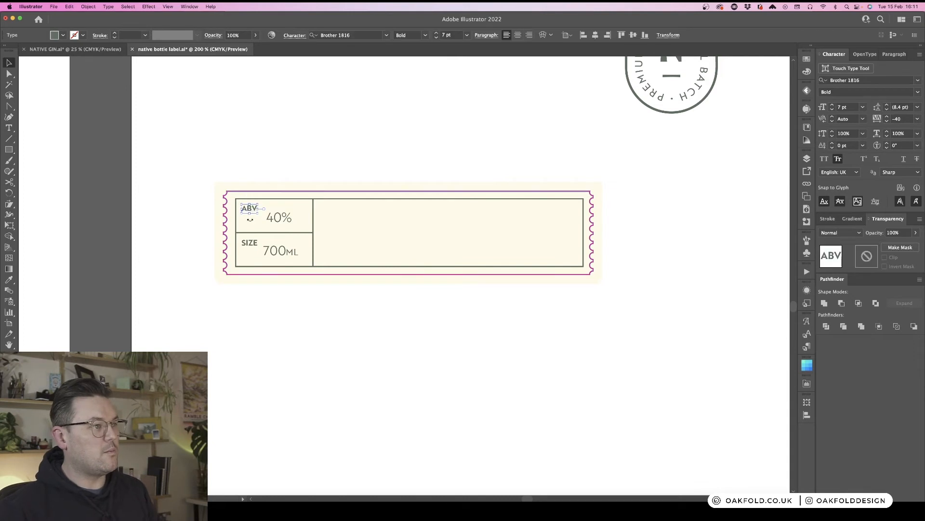
{"action": "left_click_drag", "start_coordinate": [256, 239], "coordinate": [329, 212]}
{"action": "key", "text": "t"}
{"action": "double_click", "coordinate": [333, 207]}
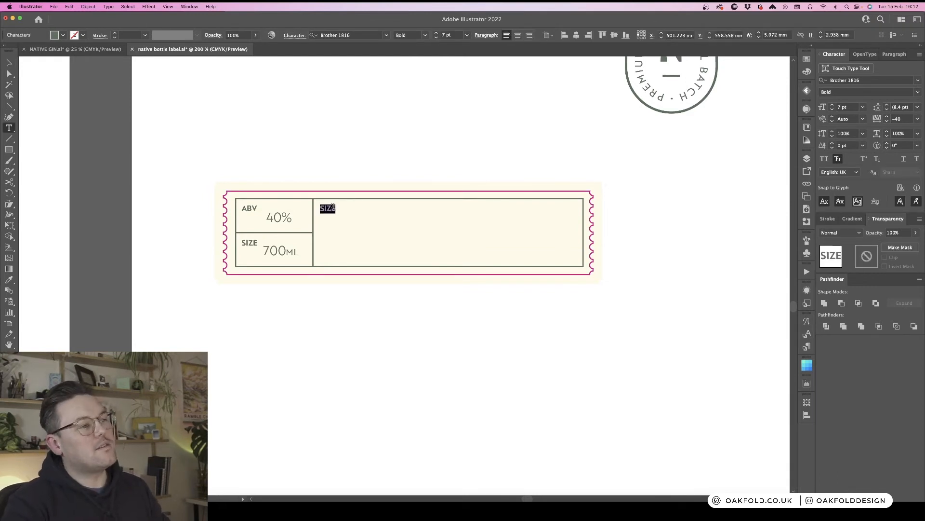
{"action": "type", "text": "B"}
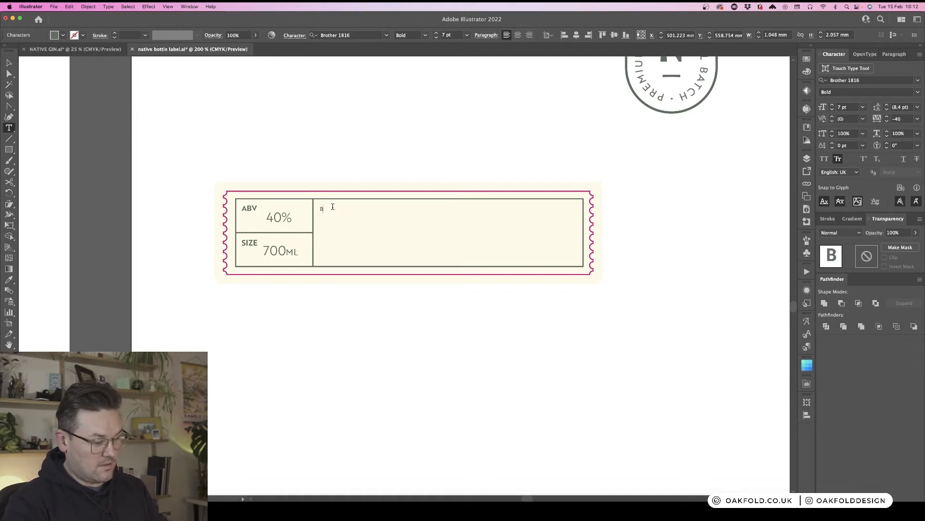
{"action": "key", "text": "BackSpace"}
{"action": "type", "text": "B"}
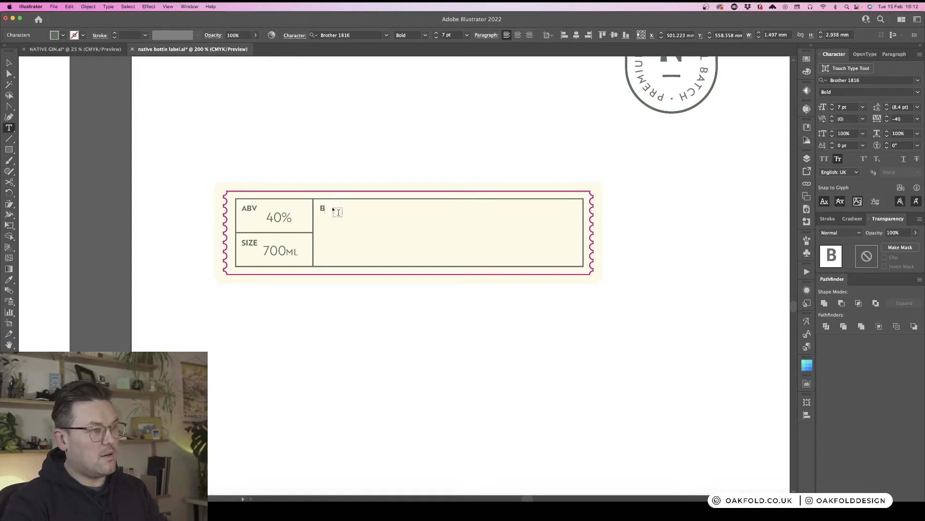
{"action": "type", "text": "OTA"}
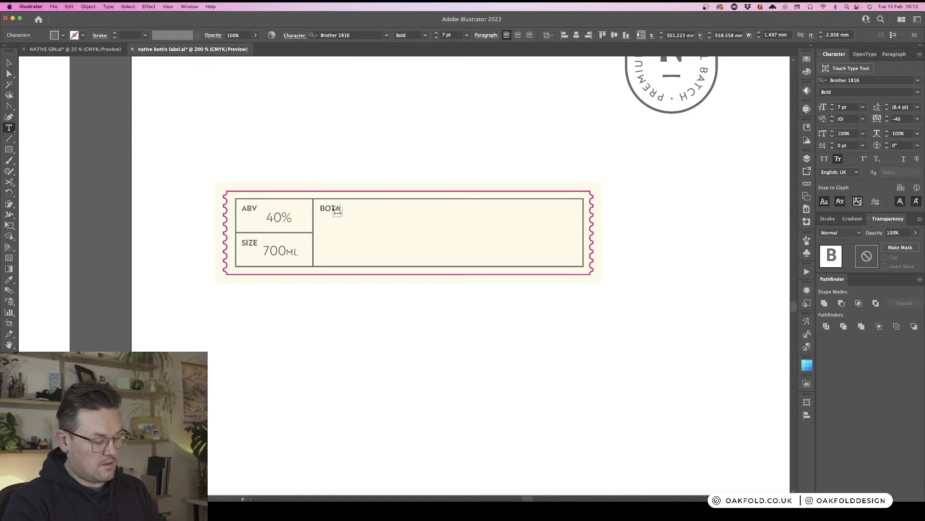
{"action": "type", "text": "NICALS"}
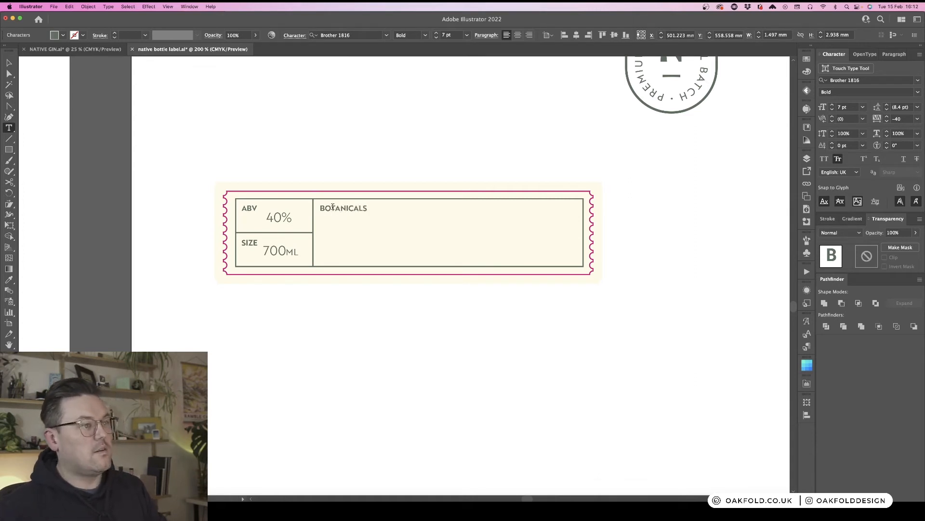
{"action": "key", "text": "Escape"}
- Copy the 700ML value below the BOTANICALS heading and select the copy's text for editing
{"action": "left_click", "coordinate": [338, 159]}
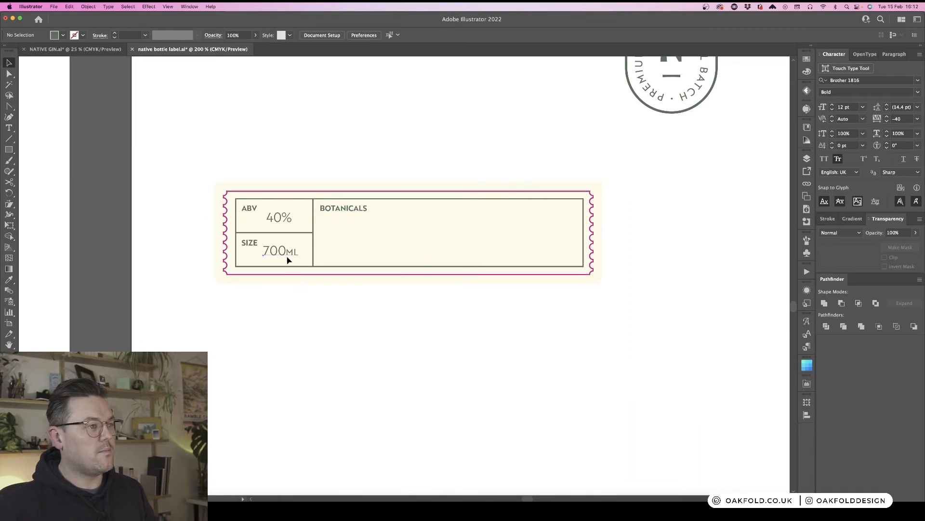
{"action": "left_click_drag", "start_coordinate": [286, 258], "coordinate": [347, 231]}
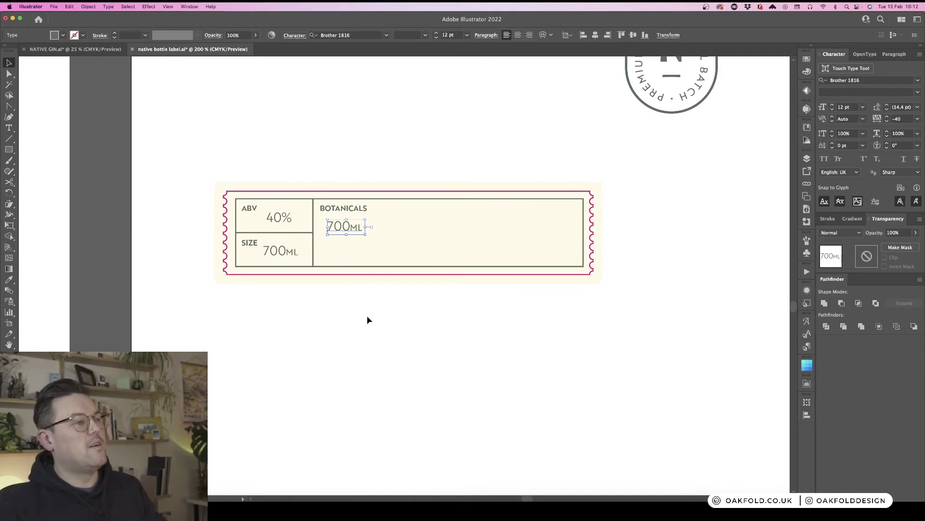
{"action": "key", "text": "t"}
{"action": "double_click", "coordinate": [346, 226]}
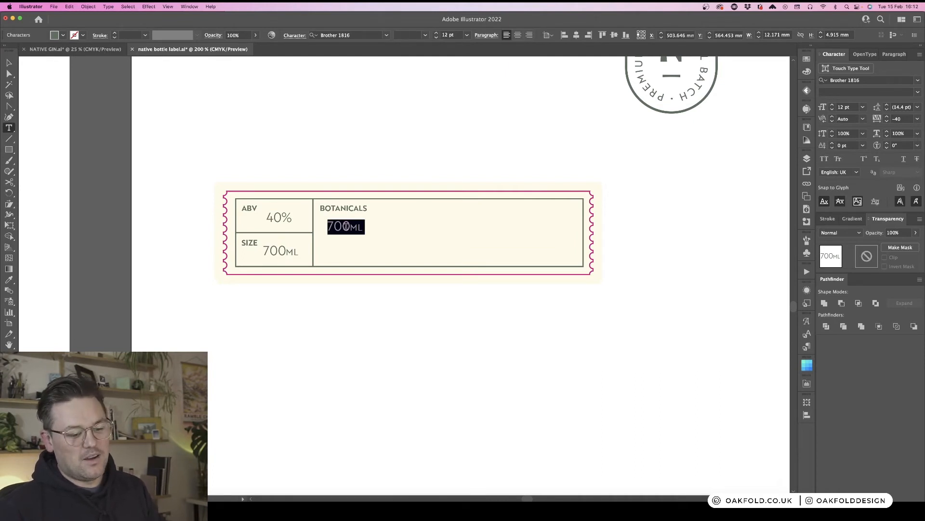
{"action": "key", "text": "super+minus"}
{"action": "key", "text": "super+minus"}
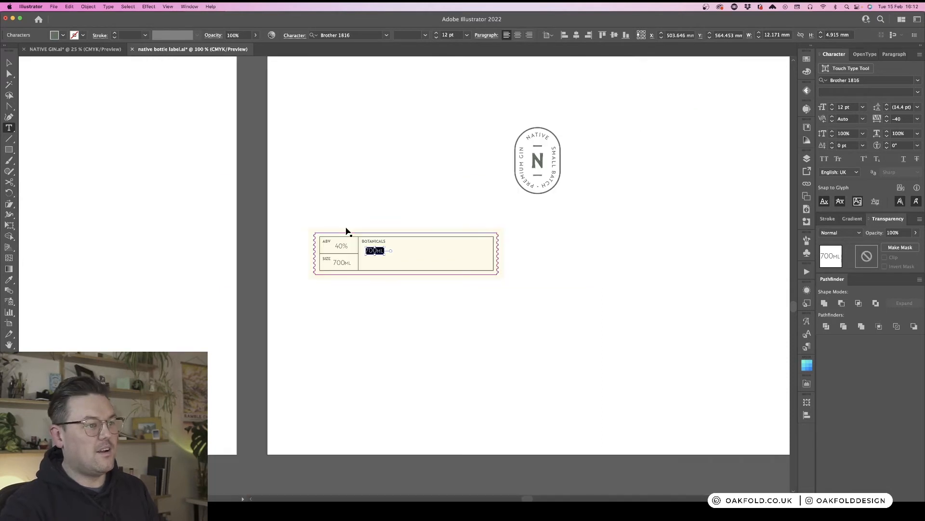
{"action": "key", "text": "super+plus"}
{"action": "key", "text": "super+plus"}
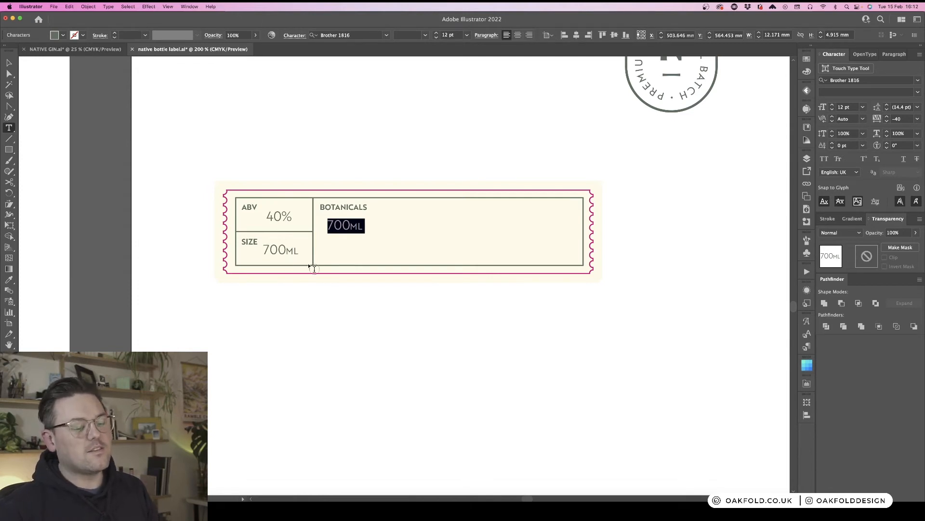
{"action": "key", "text": "super+minus"}
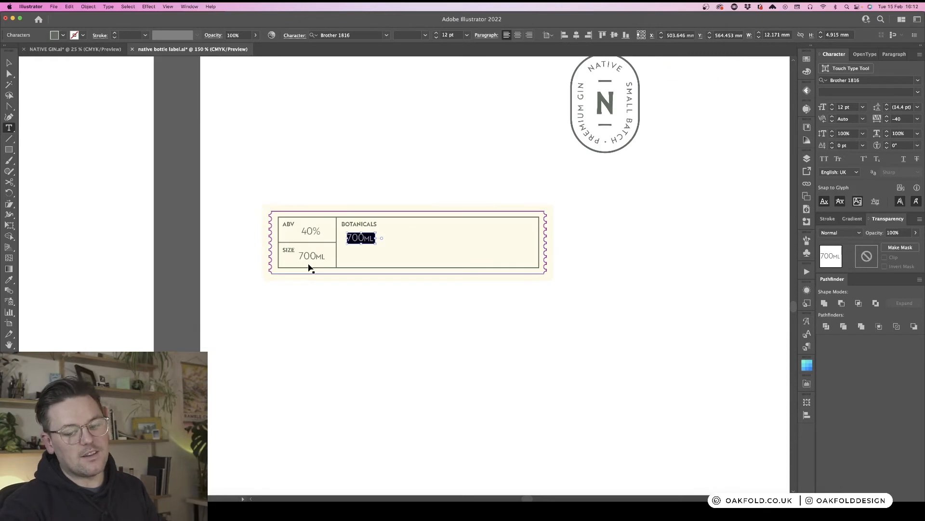
{"action": "key", "text": "super+minus"}
{"action": "key", "text": "super+minus"}
{"action": "key", "text": "super+minus"}
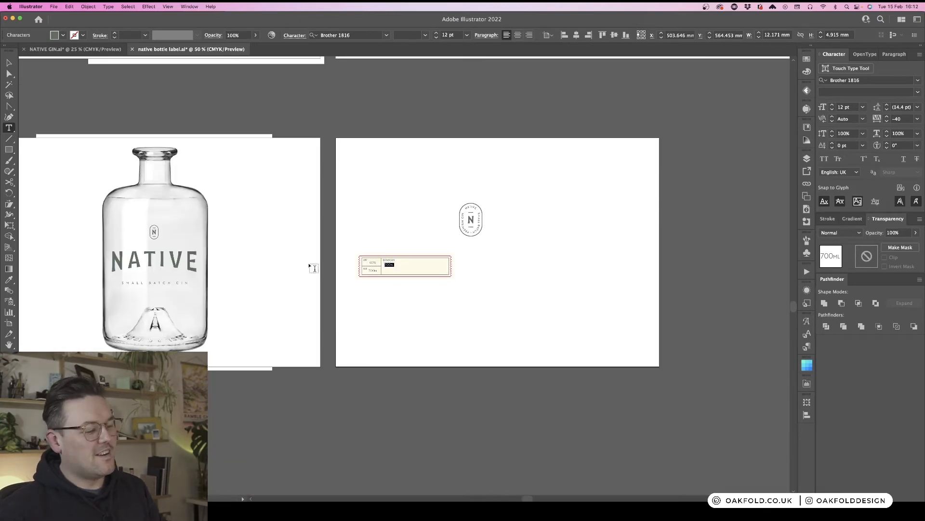
- Retype the copied text as ROSEMARY, NETTLE, ELDERFLOWER and align it under the BOTANICALS heading
{"action": "scroll", "coordinate": [314, 267], "scroll_direction": "up", "scroll_amount": 5}
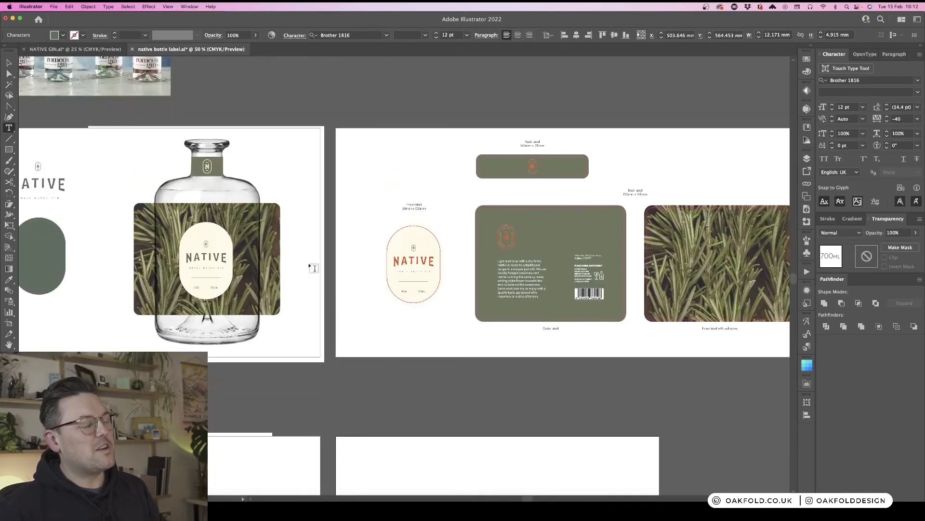
{"action": "scroll", "coordinate": [313, 268], "scroll_direction": "down", "scroll_amount": 4}
{"action": "key", "text": "super+equal"}
{"action": "key", "text": "super+equal"}
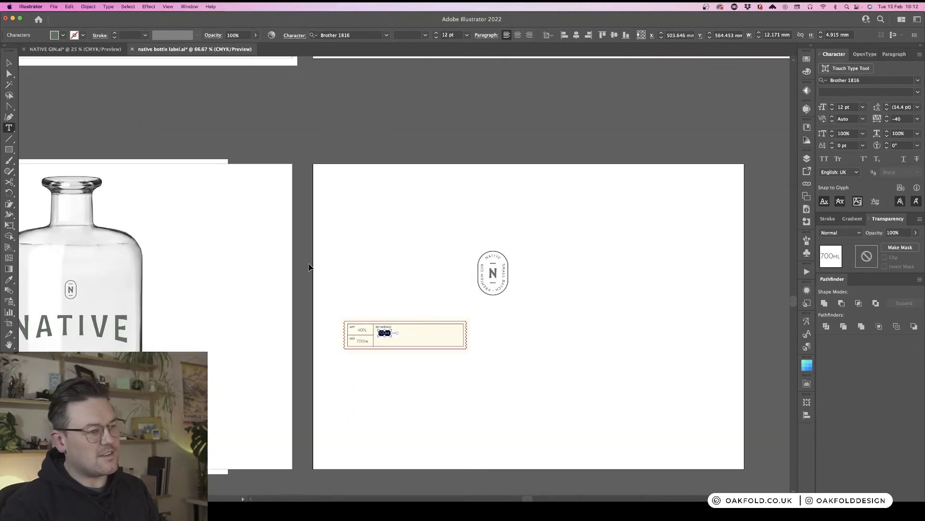
{"action": "key", "text": "super+equal"}
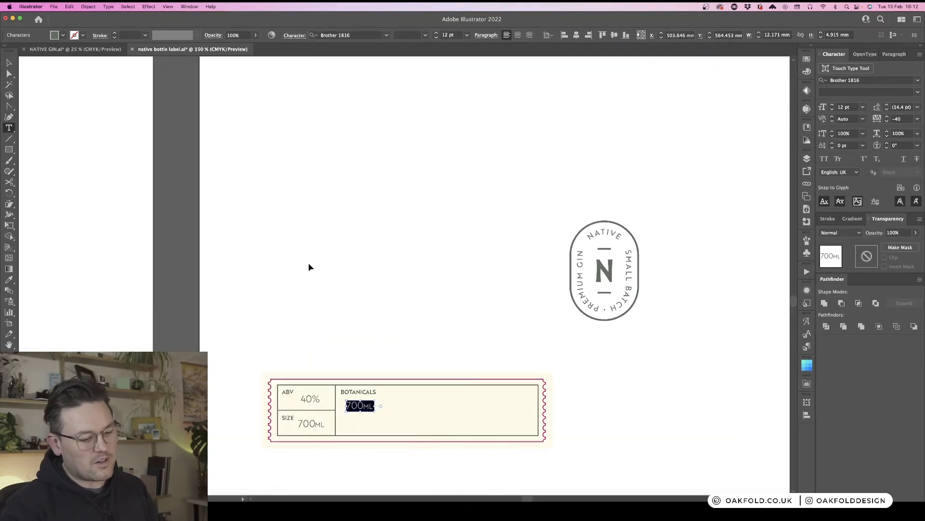
{"action": "scroll", "coordinate": [314, 268], "scroll_direction": "down", "scroll_amount": 3}
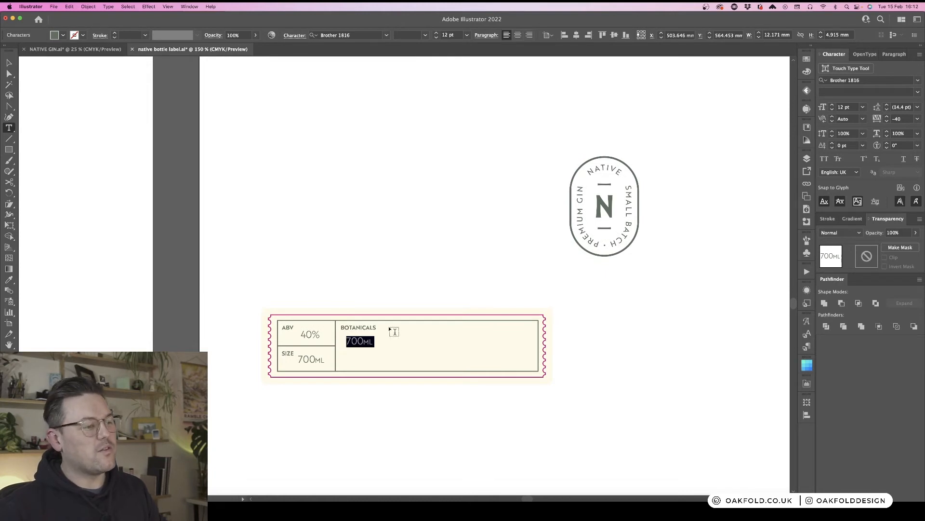
{"action": "scroll", "coordinate": [393, 332], "scroll_direction": "down", "scroll_amount": 3}
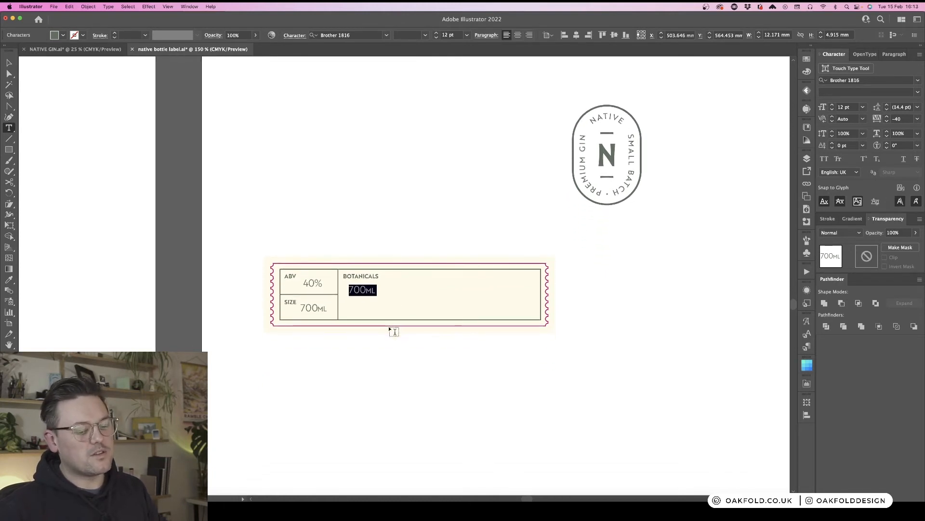
{"action": "key", "text": "super+equal"}
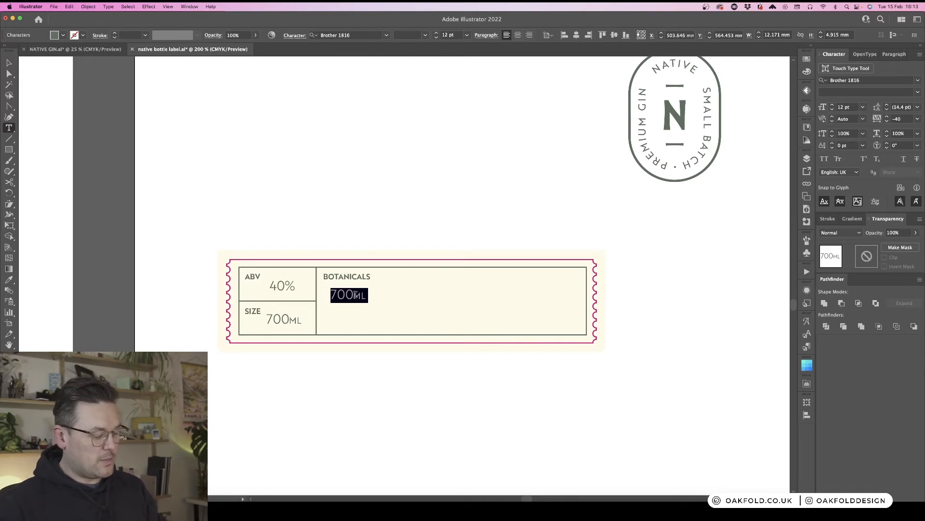
{"action": "type", "text": "R"}
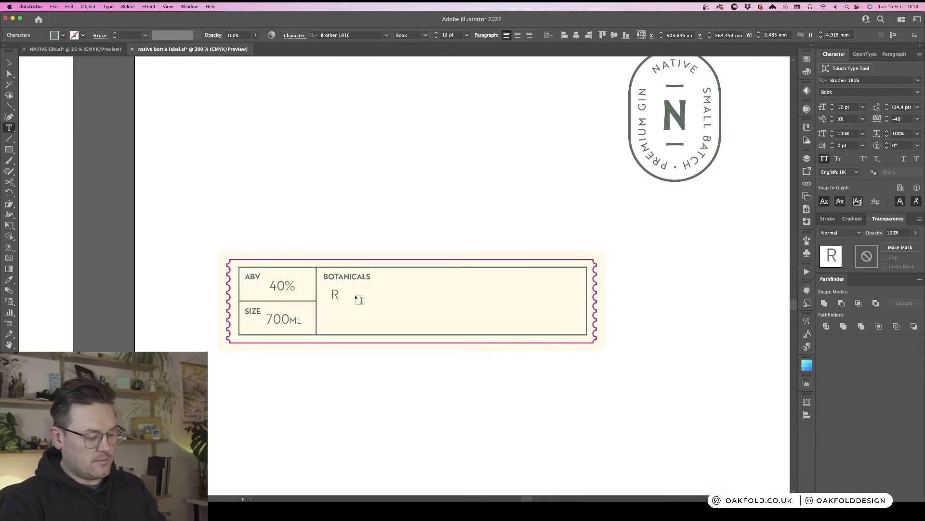
{"action": "type", "text": "OSE"}
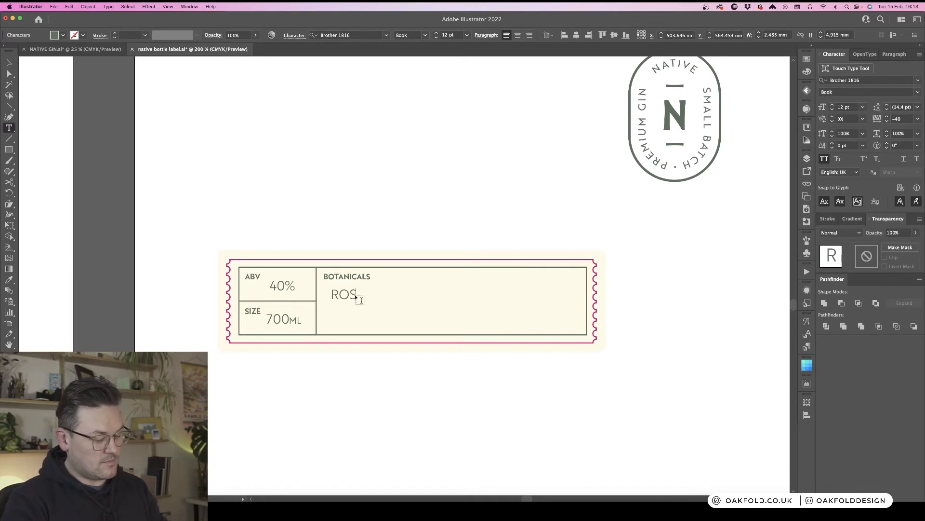
{"action": "type", "text": "MARY, "}
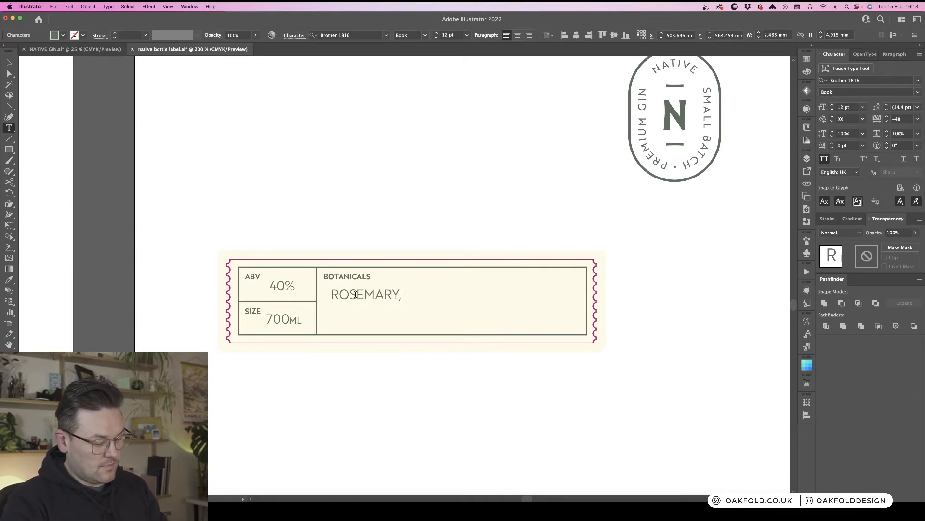
{"action": "type", "text": "NETTLE,"}
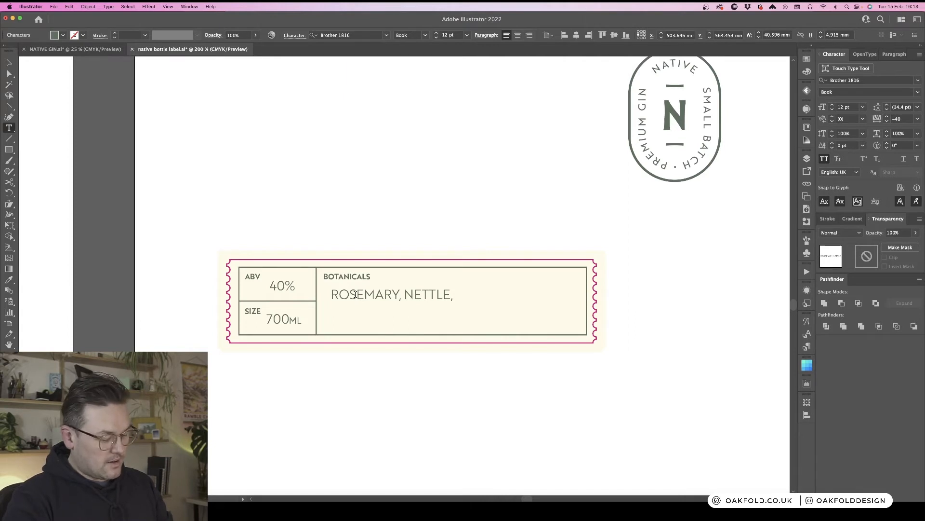
{"action": "type", "text": "EL"}
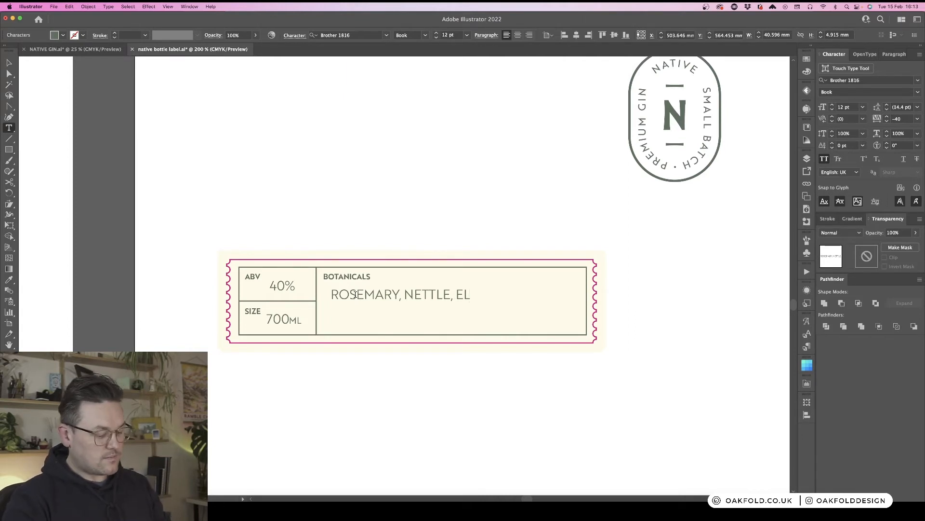
{"action": "type", "text": "DERFLOWER"}
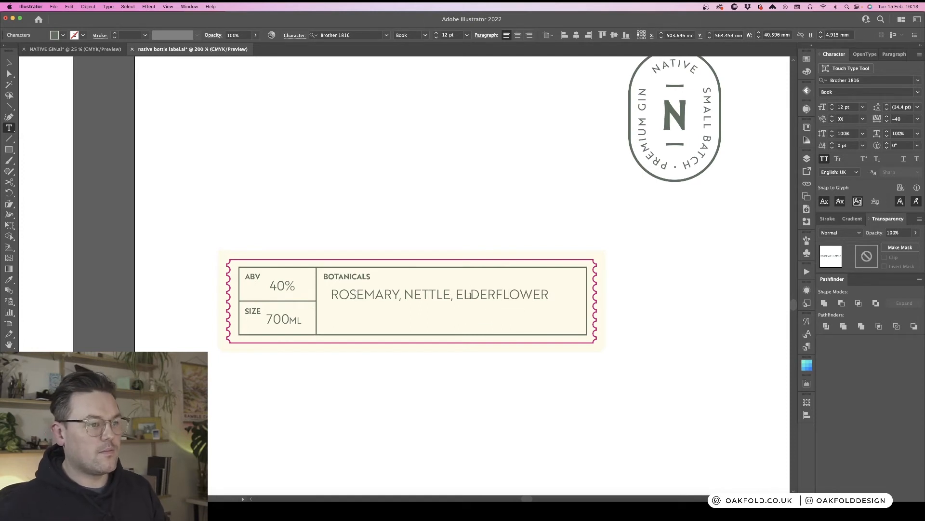
{"action": "key", "text": "Escape"}
{"action": "left_click", "coordinate": [661, 306]}
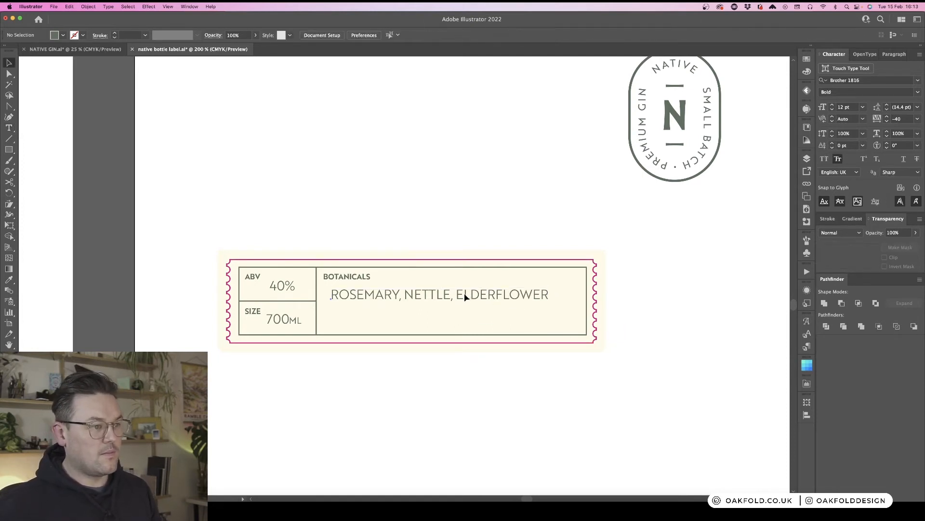
{"action": "left_click_drag", "start_coordinate": [465, 298], "coordinate": [461, 298]}
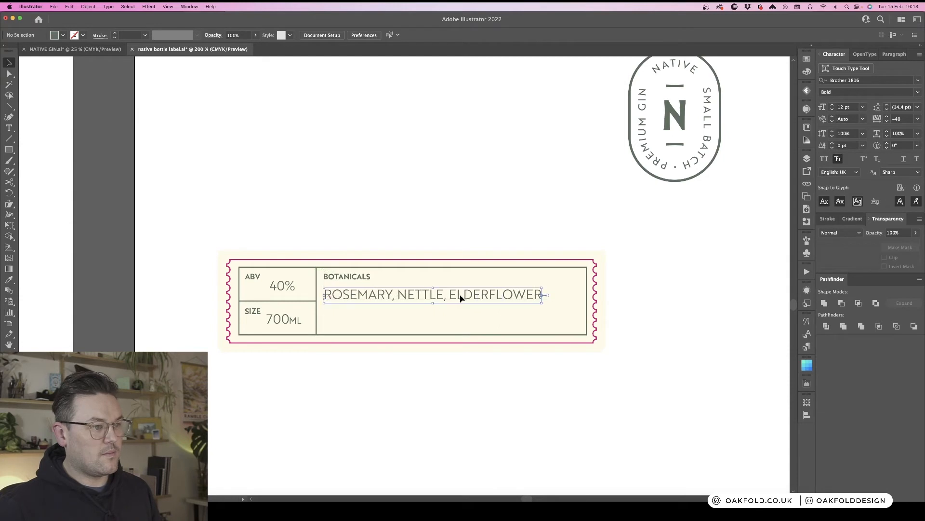
- Fill the 40%, 700ML and botanicals value text black
{"action": "left_click", "coordinate": [293, 288]}
{"action": "left_click", "coordinate": [290, 320], "text": "shift"}
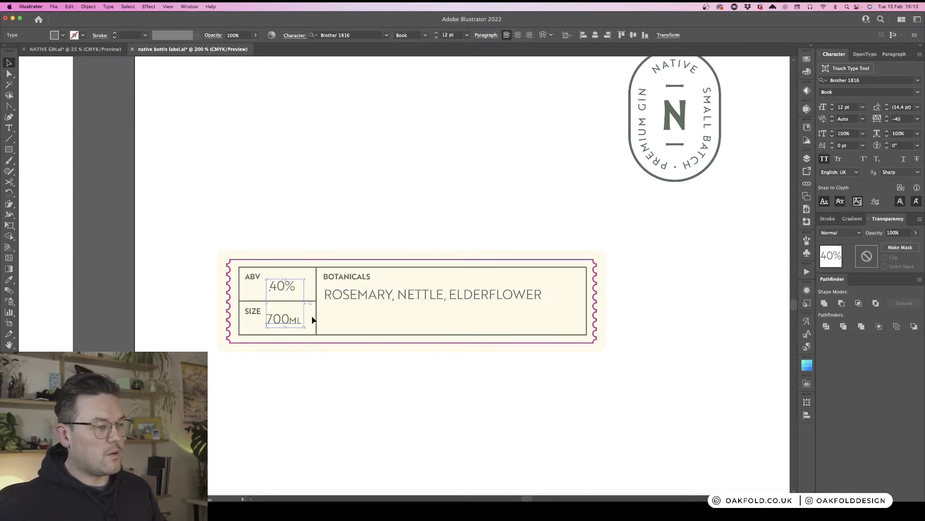
{"action": "left_click", "coordinate": [359, 299], "text": "shift"}
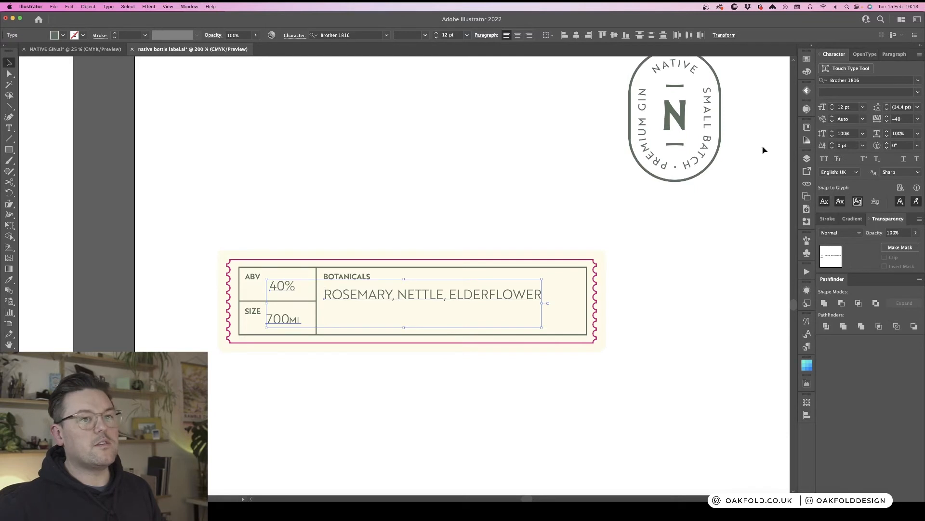
{"action": "left_click", "coordinate": [808, 71]}
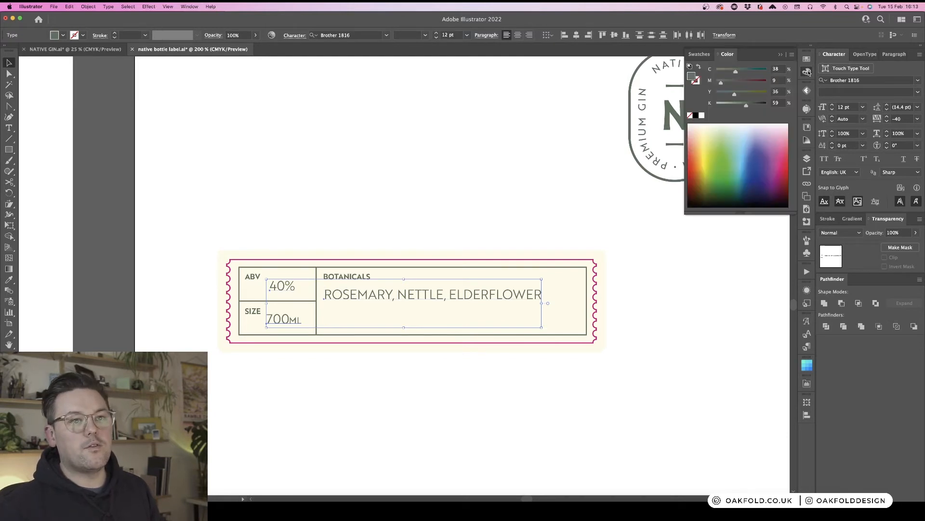
{"action": "left_click", "coordinate": [695, 116]}
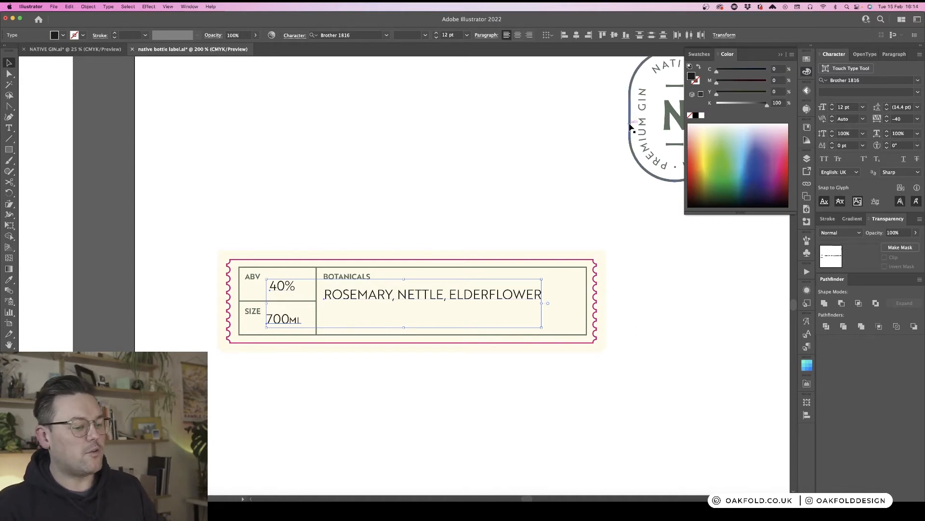
{"action": "left_click", "coordinate": [613, 301]}
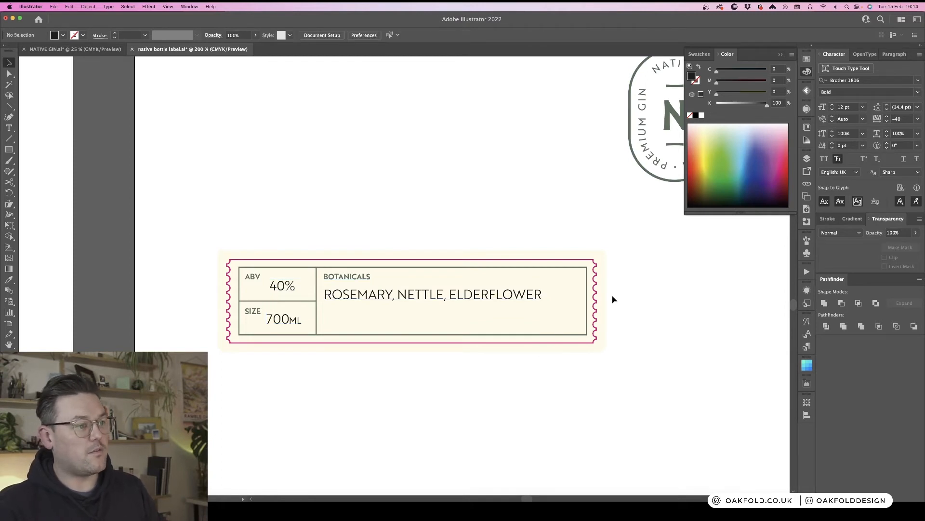
- Set the botanicals list to 10 pt and nudge it slightly up
{"action": "left_click", "coordinate": [516, 295]}
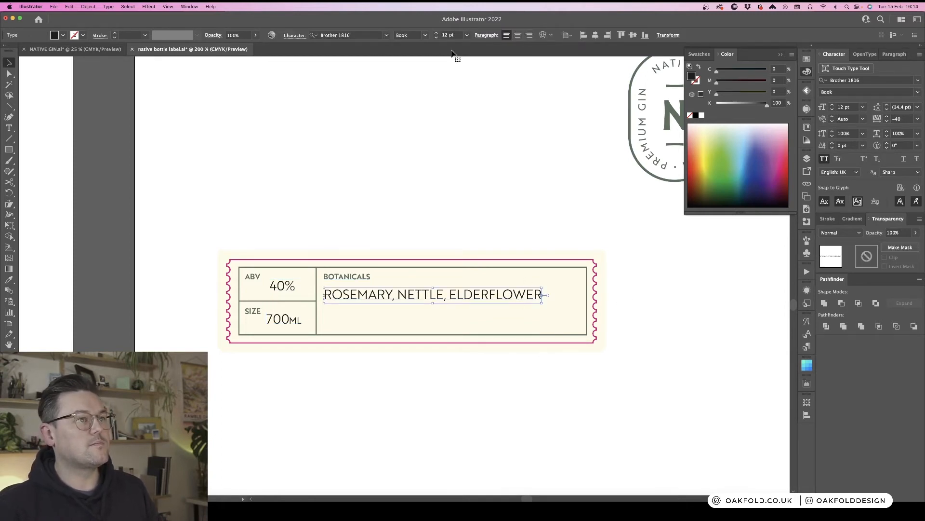
{"action": "left_click", "coordinate": [436, 38]}
{"action": "left_click", "coordinate": [436, 38]}
{"action": "left_click", "coordinate": [471, 154]}
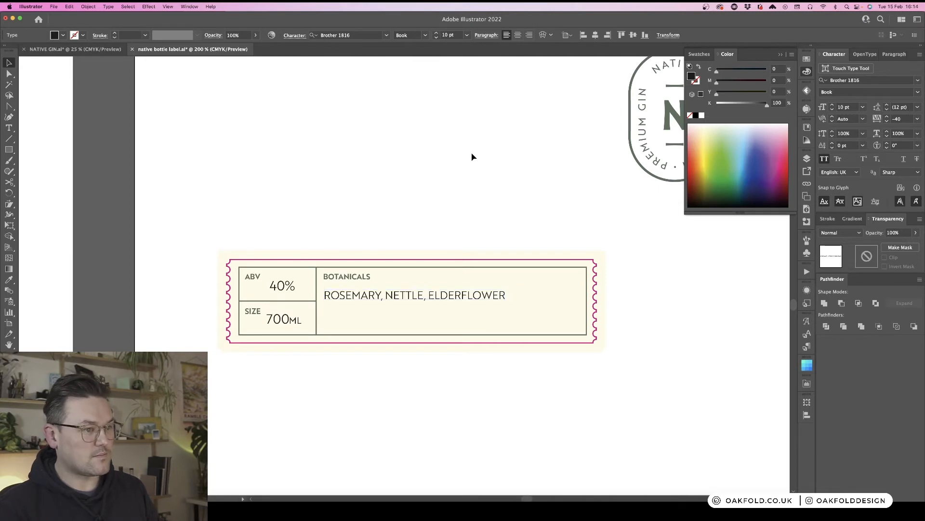
{"action": "key", "text": "super+equal"}
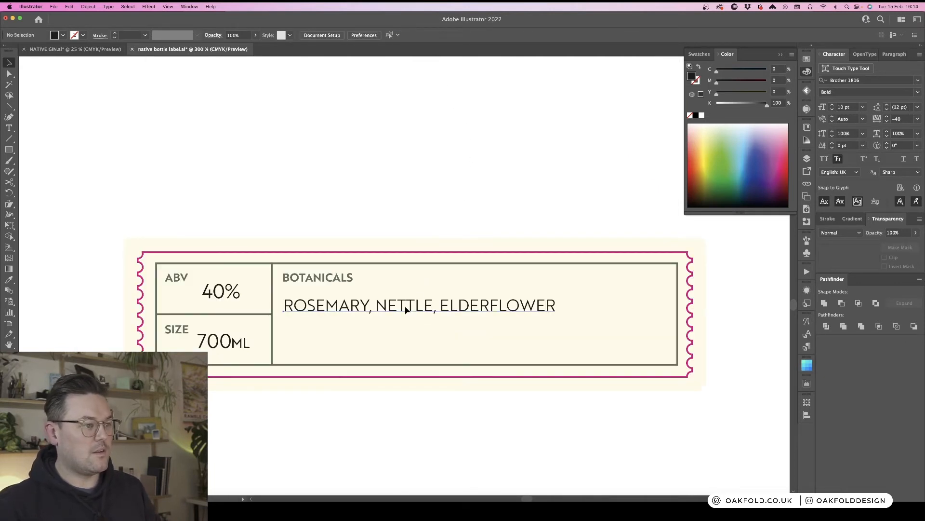
{"action": "left_click_drag", "start_coordinate": [407, 309], "coordinate": [405, 307]}
{"action": "left_click", "coordinate": [519, 415]}
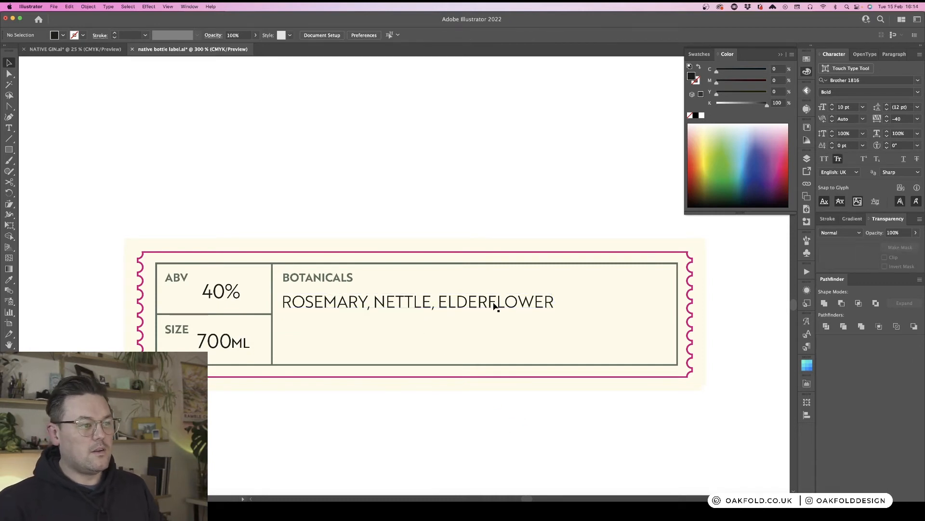
- Break the botanicals list onto three lines: ROSEMARY, NETTLE, ELDERFLOWER
{"action": "key", "text": "t"}
{"action": "left_click", "coordinate": [375, 303]}
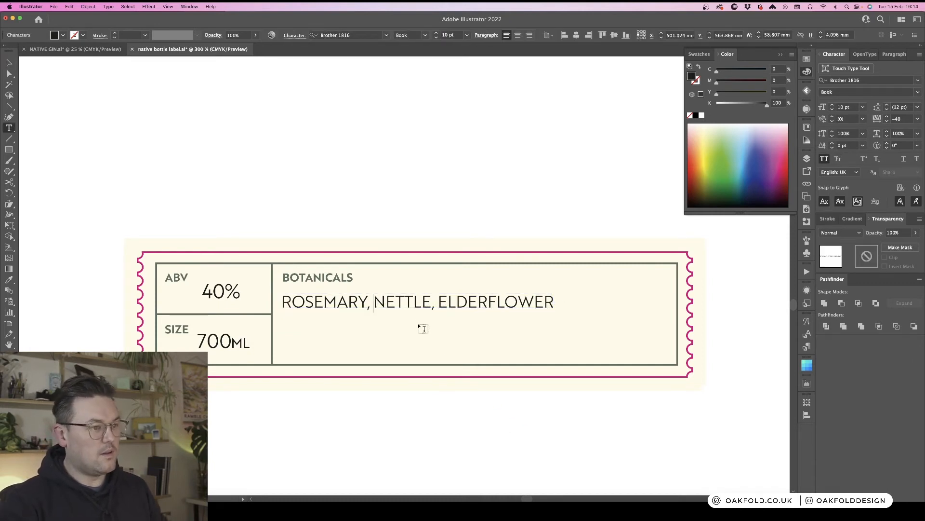
{"action": "key", "text": "BackSpace"}
{"action": "key", "text": "Return"}
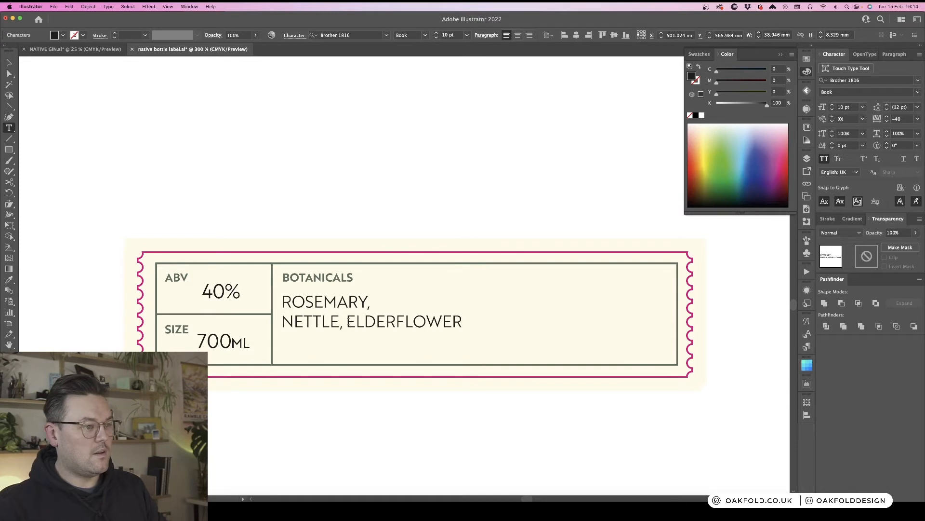
{"action": "left_click", "coordinate": [347, 322]}
{"action": "key", "text": "BackSpace"}
{"action": "key", "text": "Return"}
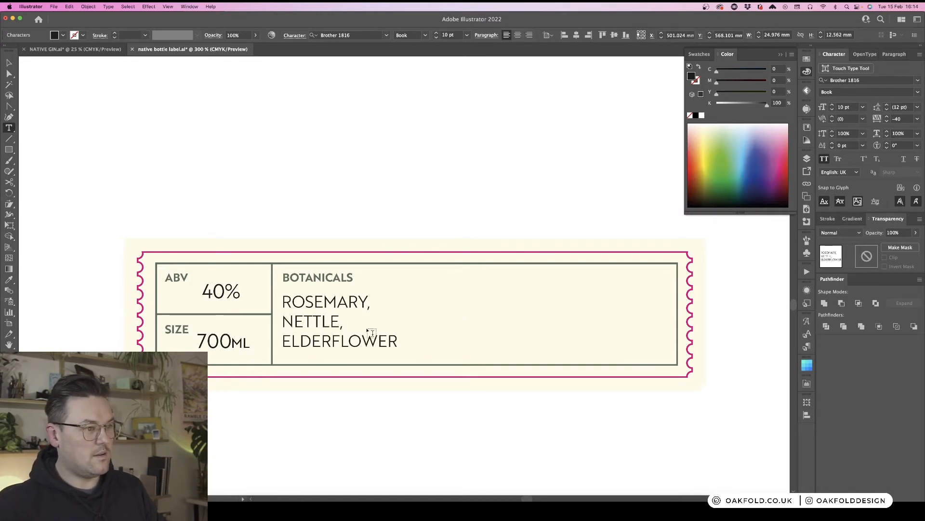
{"action": "key", "text": "Escape"}
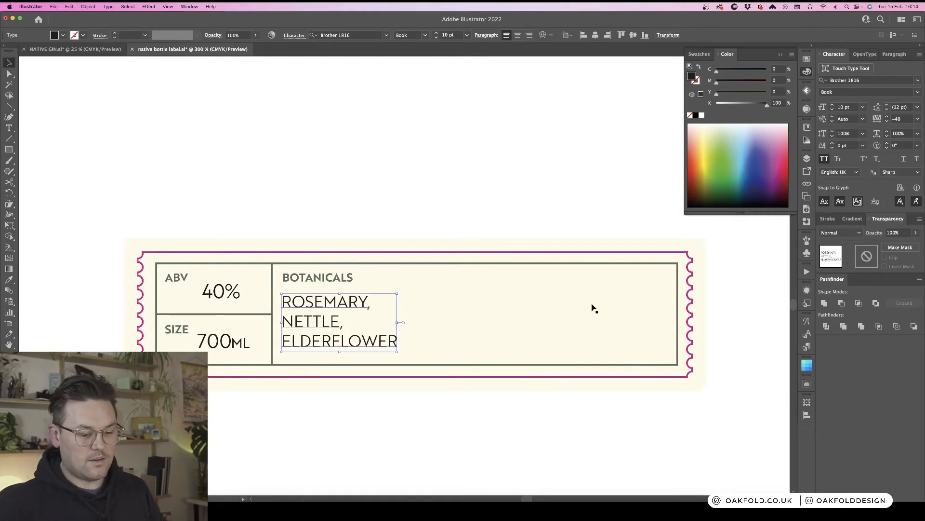
{"action": "left_click", "coordinate": [486, 215]}
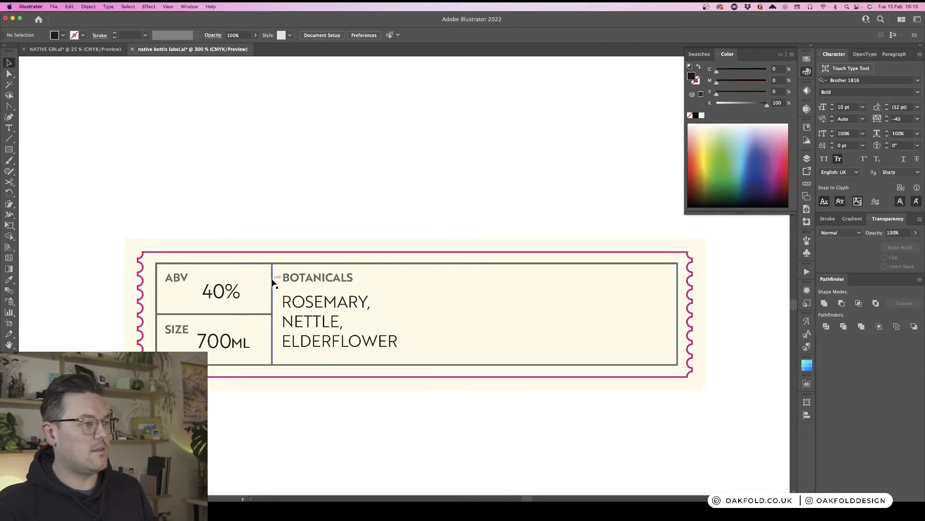
- Duplicate the vertical divider to the right, splitting a new cell off the botanicals section
{"action": "left_click_drag", "start_coordinate": [273, 284], "coordinate": [496, 291]}
{"action": "scroll", "coordinate": [484, 212], "scroll_direction": "right", "scroll_amount": 3}
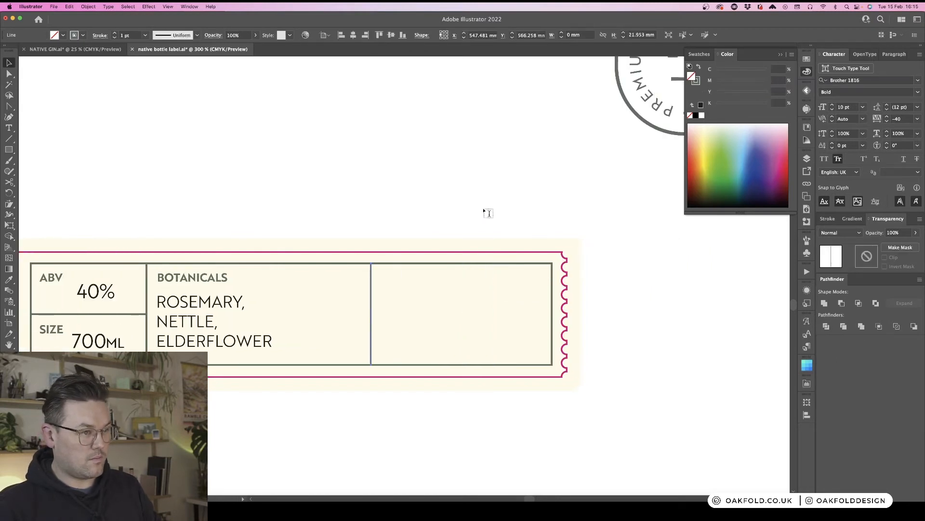
{"action": "key", "text": "t"}
{"action": "key", "text": "v"}
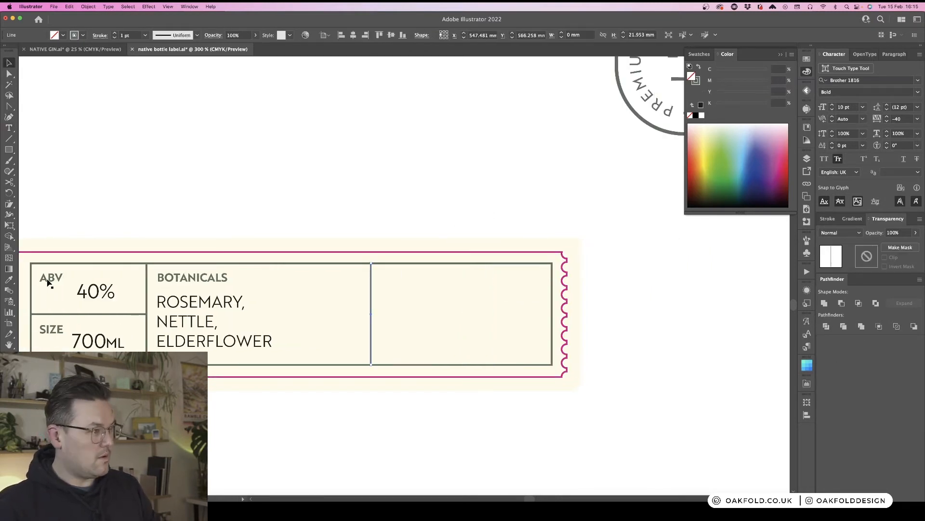
- Copy the ABV label into the new cell's top-left corner and retype it as BATCH
{"action": "left_click", "coordinate": [49, 282]}
{"action": "left_click_drag", "start_coordinate": [327, 287], "coordinate": [392, 286]}
{"action": "double_click", "coordinate": [391, 279]}
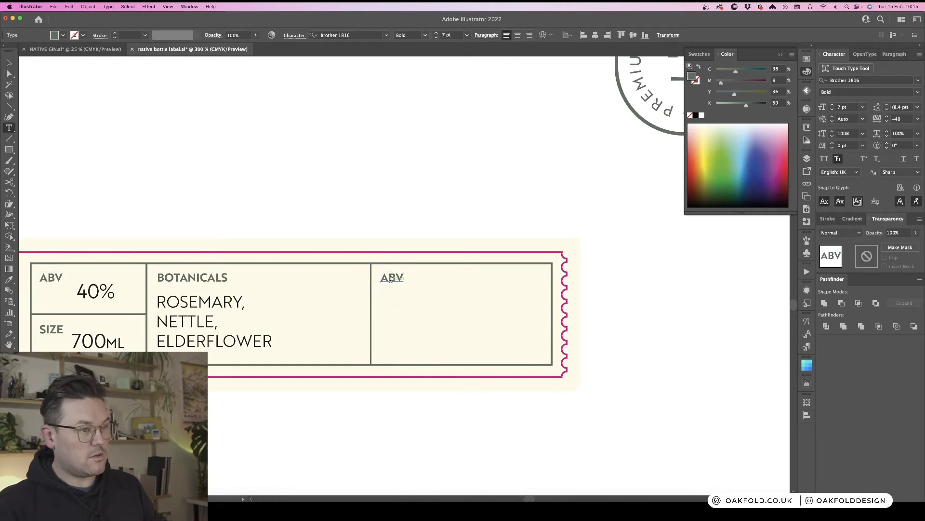
{"action": "double_click", "coordinate": [391, 279]}
{"action": "type", "text": "BATCH"}
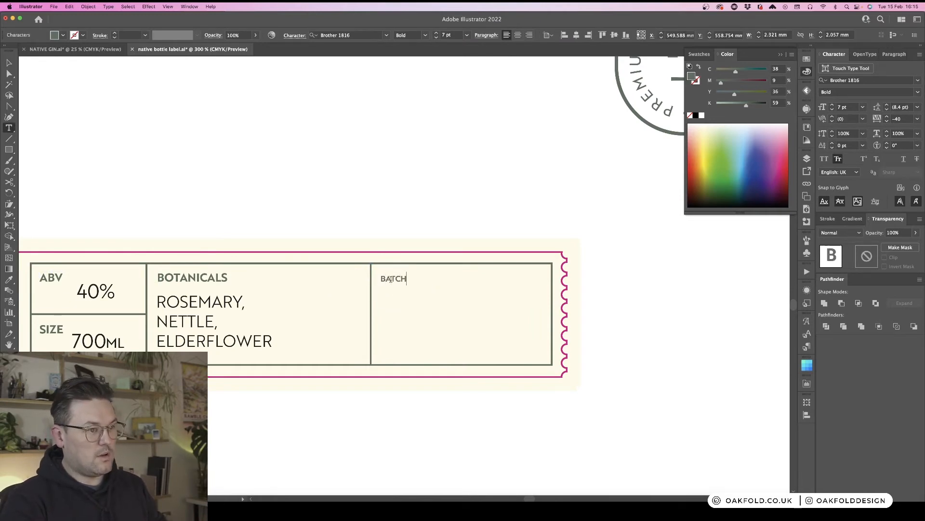
{"action": "key", "text": "Escape"}
{"action": "left_click", "coordinate": [387, 206]}
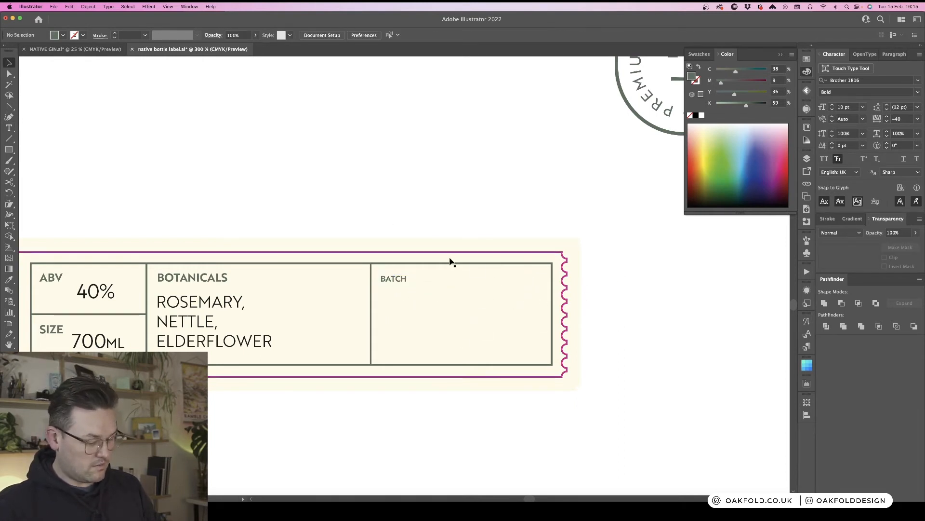
{"action": "key", "text": "b"}
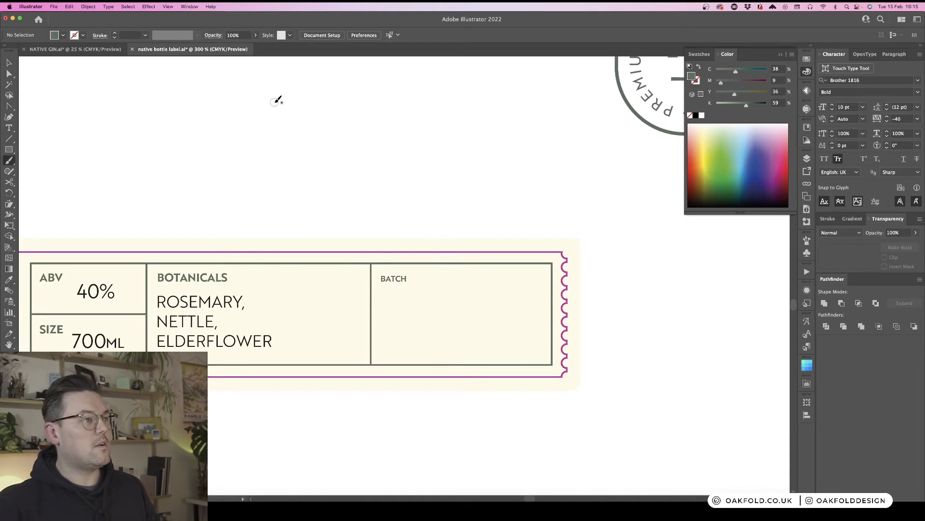
{"action": "key", "text": "super+1"}
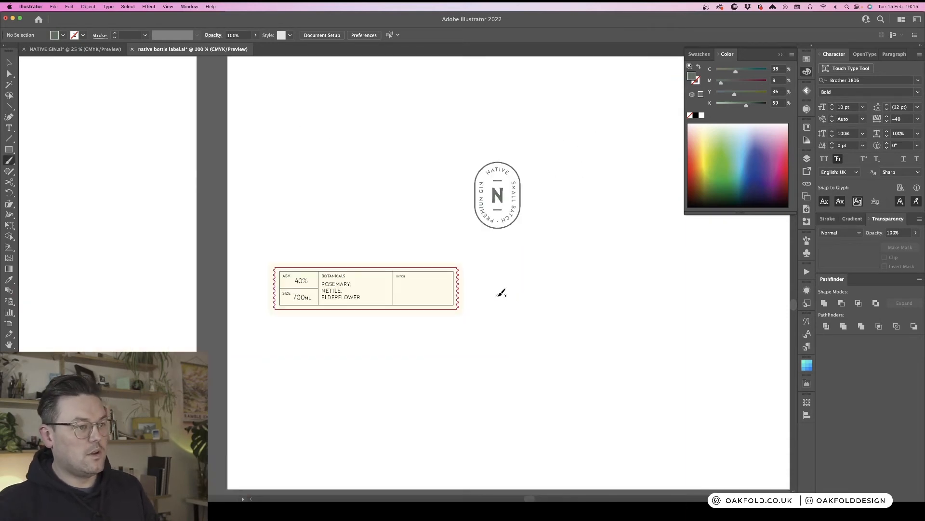
- Hand-letter the number 300 with the Paintbrush beside the label
{"action": "scroll", "coordinate": [501, 293], "scroll_direction": "down", "scroll_amount": 1}
{"action": "scroll", "coordinate": [502, 292], "scroll_direction": "right", "scroll_amount": 2}
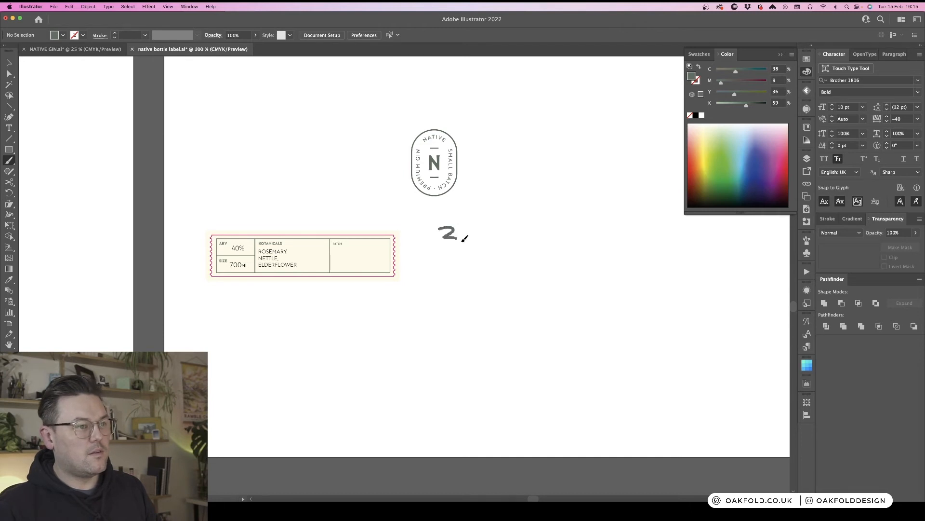
{"action": "left_click_drag", "start_coordinate": [464, 238], "coordinate": [433, 251]}
{"action": "mouse_move", "coordinate": [480, 231]}
{"action": "left_mouse_down"}
{"action": "mouse_move", "coordinate": [498, 234]}
{"action": "mouse_move", "coordinate": [483, 229]}
{"action": "left_mouse_up"}
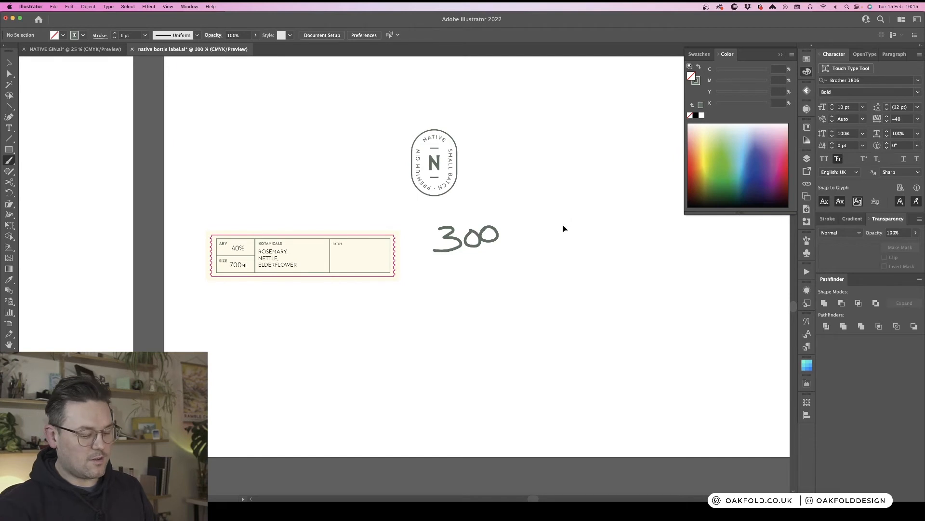
- Select the hand-lettered 300 and delete it
{"action": "key", "text": "super+plus"}
{"action": "key", "text": "v"}
{"action": "left_click_drag", "start_coordinate": [559, 252], "coordinate": [464, 196]}
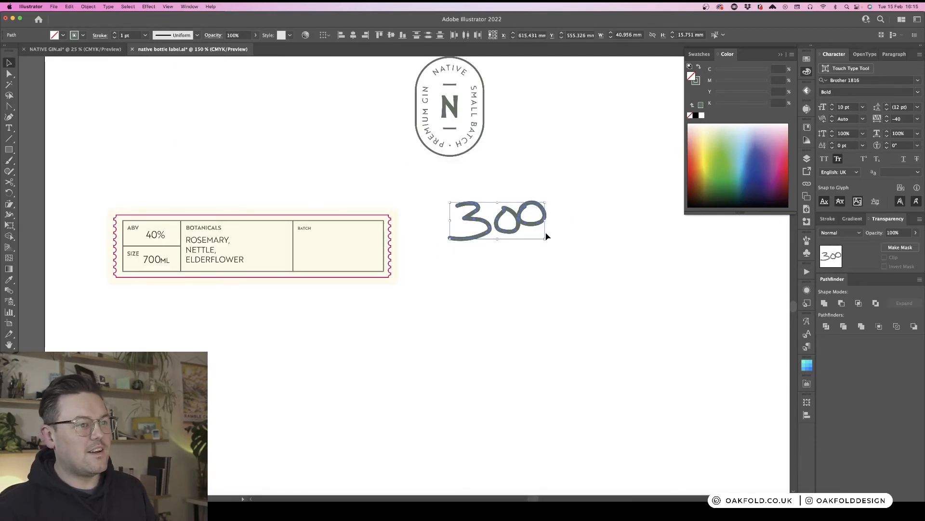
{"action": "left_click", "coordinate": [541, 317]}
{"action": "left_click_drag", "start_coordinate": [542, 277], "coordinate": [455, 206]}
{"action": "key", "text": "BackSpace"}
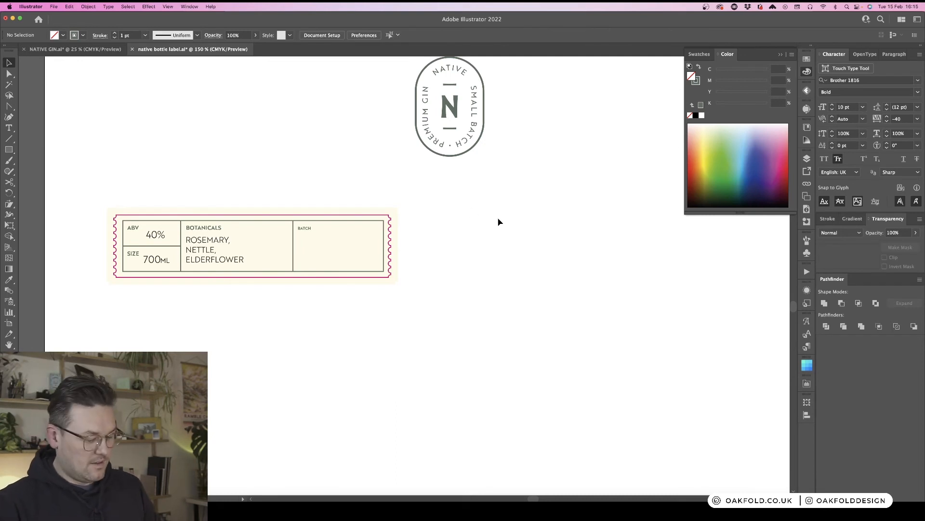
{"action": "key", "text": "b"}
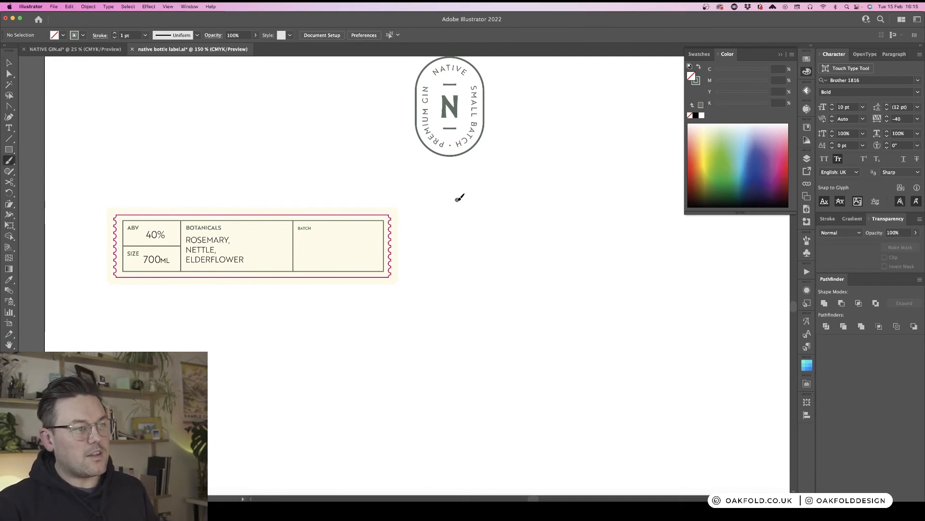
{"action": "mouse_move", "coordinate": [458, 199]}
{"action": "left_mouse_down"}
{"action": "mouse_move", "coordinate": [476, 195]}
{"action": "mouse_move", "coordinate": [465, 215]}
{"action": "mouse_move", "coordinate": [470, 237]}
{"action": "mouse_move", "coordinate": [448, 237]}
{"action": "left_mouse_up"}
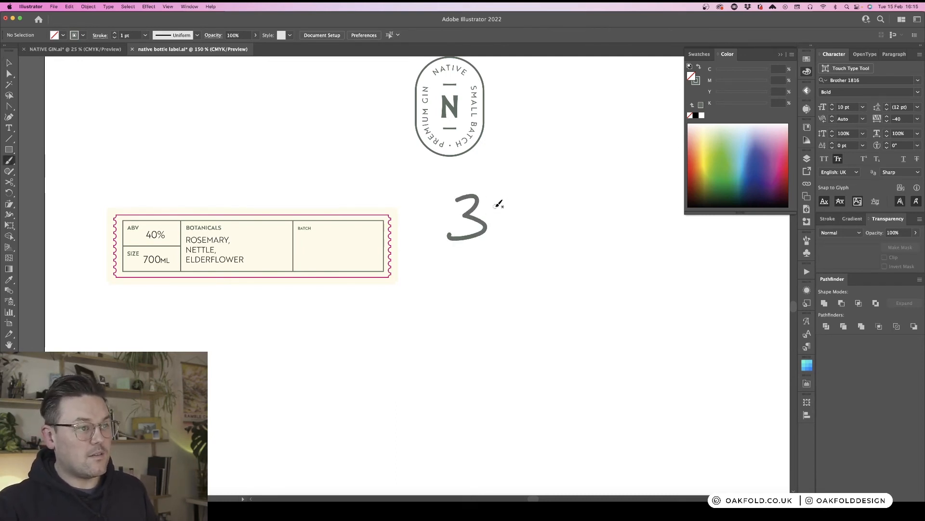
{"action": "mouse_move", "coordinate": [496, 206]}
{"action": "left_mouse_down"}
{"action": "mouse_move", "coordinate": [528, 202]}
{"action": "mouse_move", "coordinate": [536, 191]}
{"action": "mouse_move", "coordinate": [491, 210]}
{"action": "mouse_move", "coordinate": [511, 187]}
{"action": "mouse_move", "coordinate": [498, 192]}
{"action": "mouse_move", "coordinate": [527, 194]}
{"action": "mouse_move", "coordinate": [512, 212]}
{"action": "mouse_move", "coordinate": [502, 197]}
{"action": "mouse_move", "coordinate": [521, 212]}
{"action": "mouse_move", "coordinate": [526, 190]}
{"action": "left_mouse_up"}
{"action": "key", "text": "super+z"}
{"action": "key", "text": "super+z"}
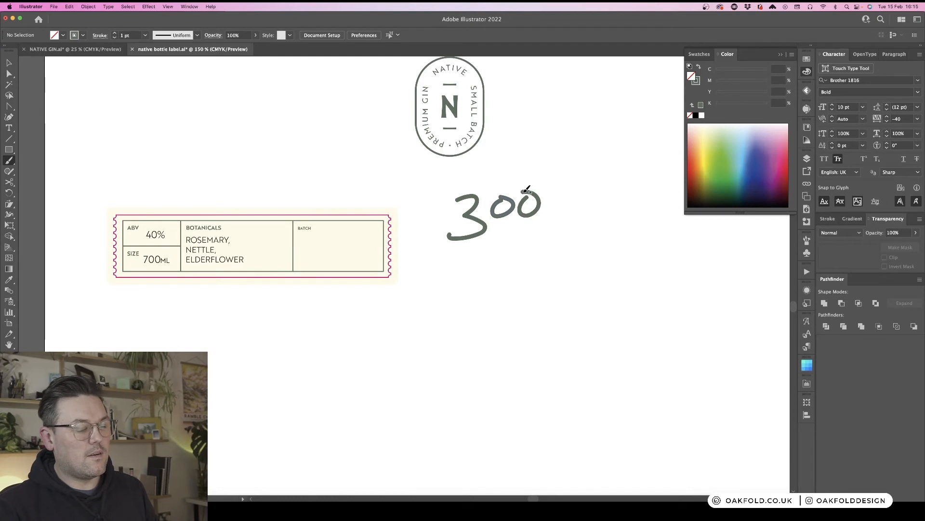
{"action": "key", "text": "super+z"}
{"action": "key", "text": "super+z"}
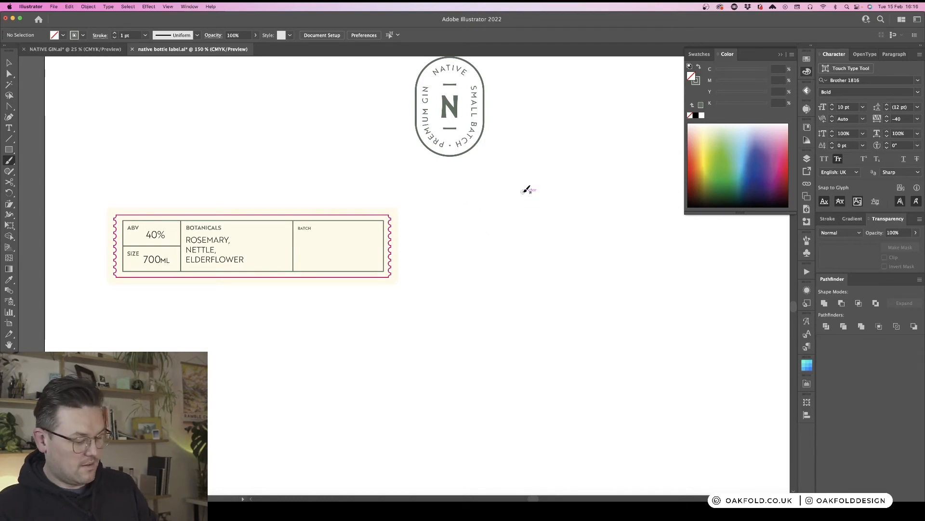
- Redraw 300 with the Blob Brush, move it into the batch cell and delete it
{"action": "key", "text": "shift+b"}
{"action": "mouse_move", "coordinate": [458, 203]}
{"action": "left_mouse_down"}
{"action": "mouse_move", "coordinate": [487, 205]}
{"action": "mouse_move", "coordinate": [483, 229]}
{"action": "mouse_move", "coordinate": [455, 257]}
{"action": "left_mouse_up"}
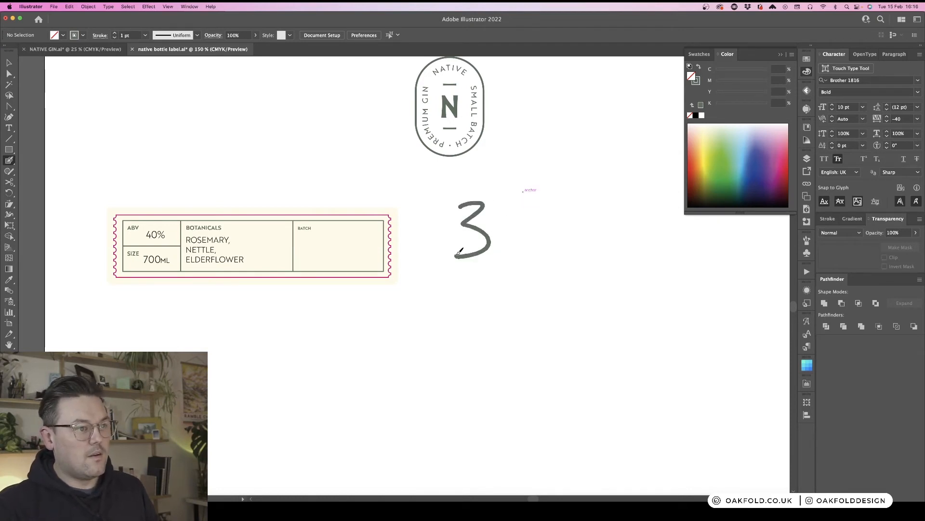
{"action": "mouse_move", "coordinate": [507, 224]}
{"action": "left_mouse_down"}
{"action": "mouse_move", "coordinate": [519, 241]}
{"action": "mouse_move", "coordinate": [517, 226]}
{"action": "mouse_move", "coordinate": [560, 225]}
{"action": "mouse_move", "coordinate": [540, 224]}
{"action": "left_mouse_up"}
{"action": "key", "text": "super+z"}
{"action": "key", "text": "v"}
{"action": "key", "text": "super+z"}
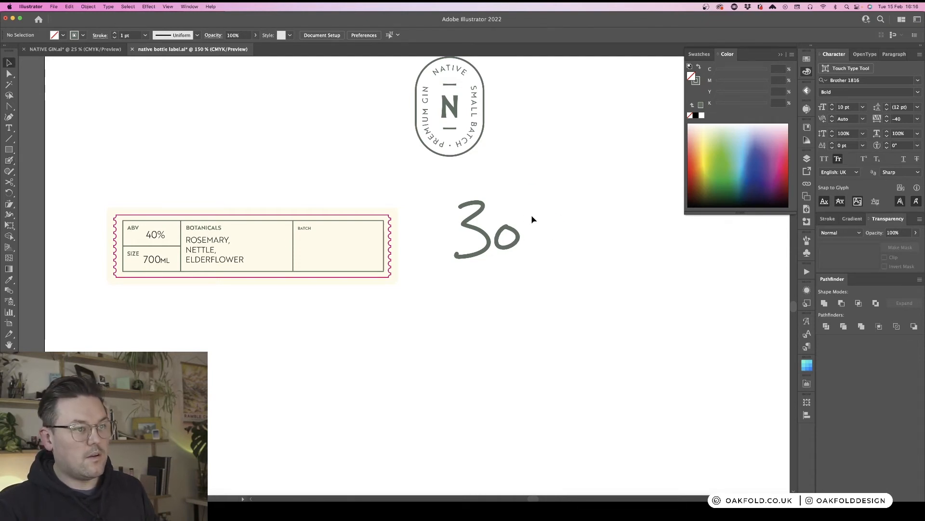
{"action": "key", "text": "b"}
{"action": "mouse_move", "coordinate": [532, 212]}
{"action": "left_mouse_down"}
{"action": "mouse_move", "coordinate": [525, 230]}
{"action": "mouse_move", "coordinate": [542, 211]}
{"action": "mouse_move", "coordinate": [533, 210]}
{"action": "mouse_move", "coordinate": [530, 243]}
{"action": "mouse_move", "coordinate": [550, 225]}
{"action": "mouse_move", "coordinate": [495, 228]}
{"action": "mouse_move", "coordinate": [516, 214]}
{"action": "mouse_move", "coordinate": [513, 229]}
{"action": "mouse_move", "coordinate": [520, 208]}
{"action": "left_mouse_up"}
{"action": "key", "text": "super+z"}
{"action": "key", "text": "super+z"}
{"action": "key", "text": "super+z"}
{"action": "left_click_drag", "start_coordinate": [526, 207], "coordinate": [546, 216]}
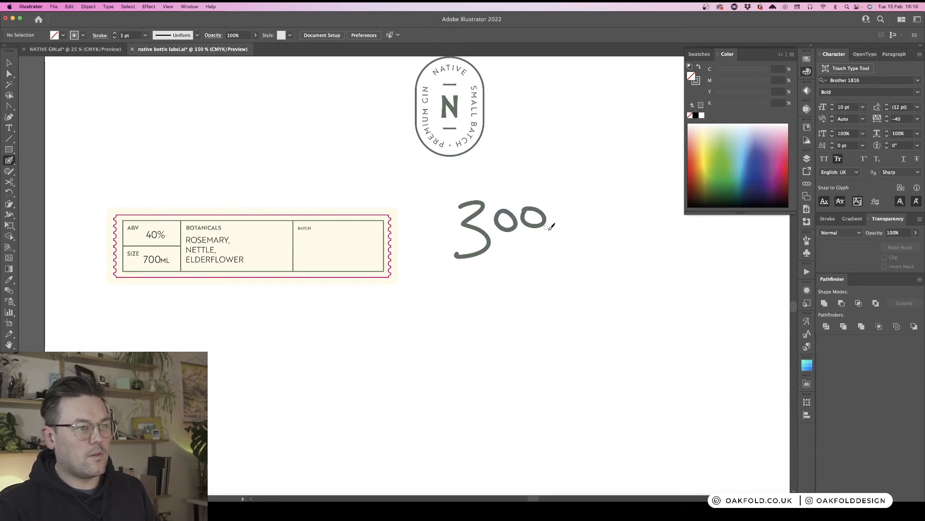
{"action": "key", "text": "v"}
{"action": "left_click_drag", "start_coordinate": [578, 263], "coordinate": [454, 200]}
{"action": "left_click_drag", "start_coordinate": [546, 229], "coordinate": [353, 238]}
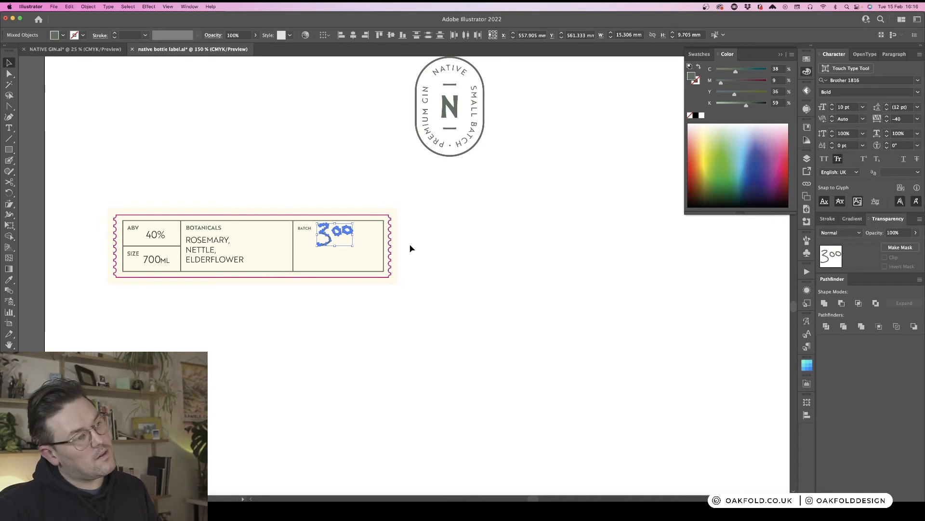
{"action": "key", "text": "Delete"}
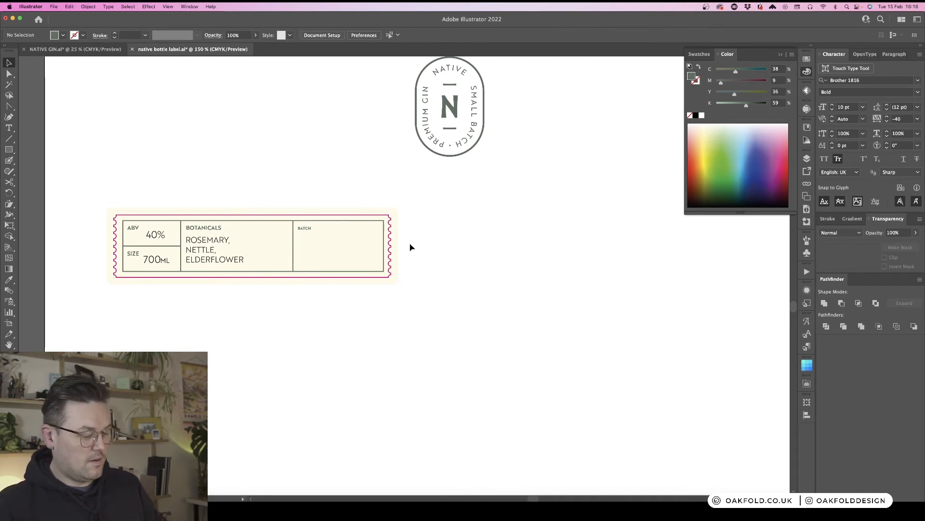
- Hand-letter a large 6/300 with the Blob Brush, arranging the 300 after the 6 and slash
{"action": "scroll", "coordinate": [413, 232], "scroll_direction": "down", "scroll_amount": 1}
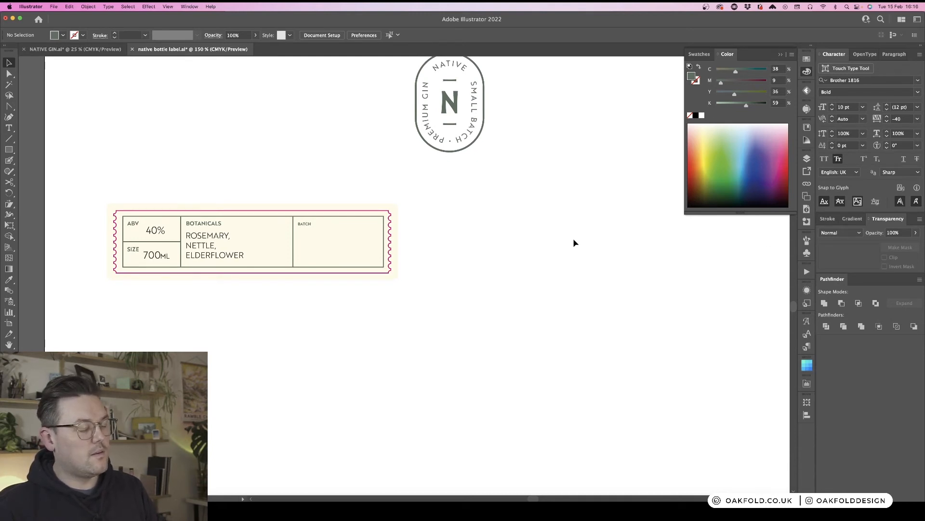
{"action": "key", "text": "shift+b"}
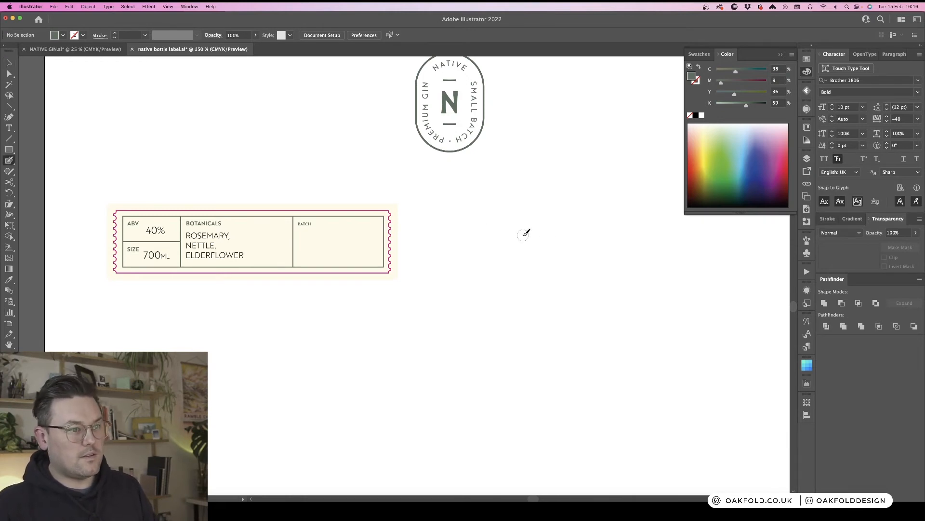
{"action": "left_click", "coordinate": [828, 218]}
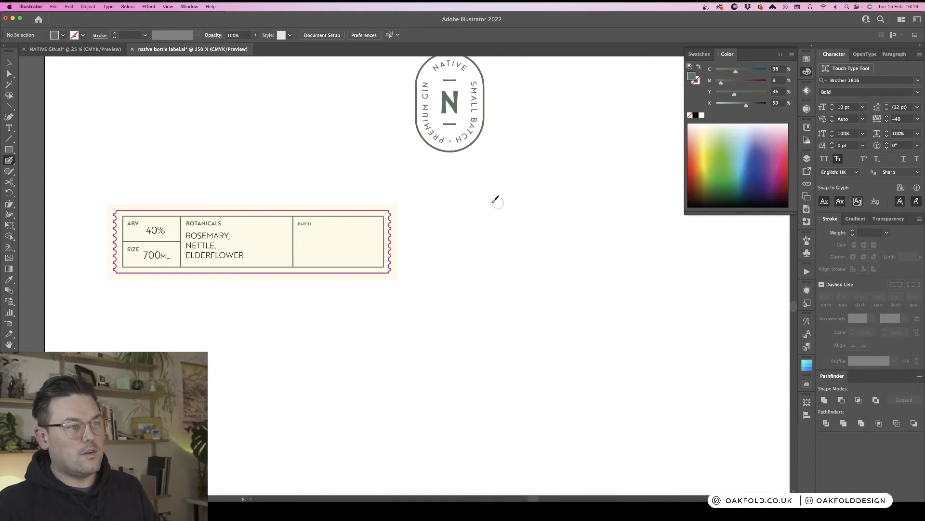
{"action": "mouse_move", "coordinate": [462, 197]}
{"action": "left_mouse_down"}
{"action": "mouse_move", "coordinate": [506, 199]}
{"action": "mouse_move", "coordinate": [481, 219]}
{"action": "mouse_move", "coordinate": [531, 248]}
{"action": "mouse_move", "coordinate": [462, 274]}
{"action": "left_mouse_up"}
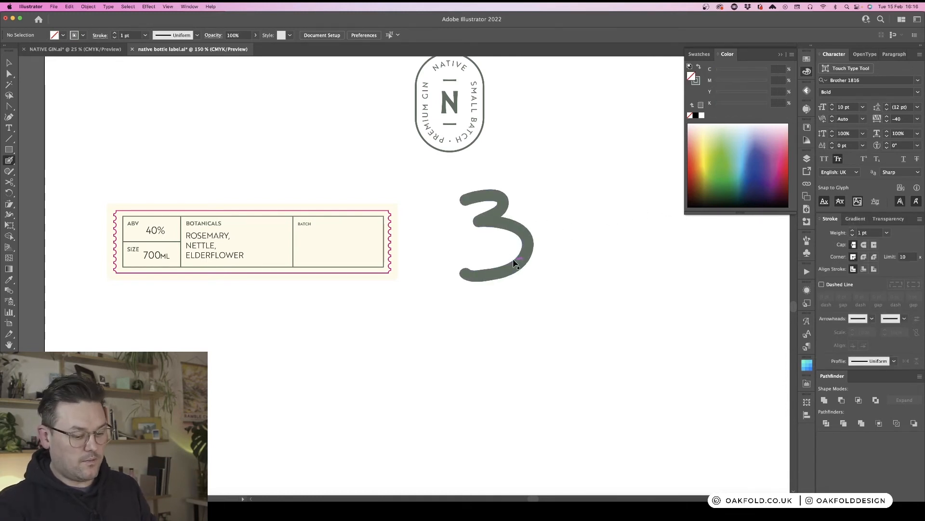
{"action": "key", "text": "super+minus"}
{"action": "mouse_move", "coordinate": [505, 253]}
{"action": "left_mouse_down"}
{"action": "mouse_move", "coordinate": [428, 260]}
{"action": "mouse_move", "coordinate": [424, 233]}
{"action": "mouse_move", "coordinate": [429, 256]}
{"action": "mouse_move", "coordinate": [440, 236]}
{"action": "mouse_move", "coordinate": [425, 233]}
{"action": "mouse_move", "coordinate": [466, 230]}
{"action": "mouse_move", "coordinate": [475, 254]}
{"action": "mouse_move", "coordinate": [490, 230]}
{"action": "mouse_move", "coordinate": [469, 226]}
{"action": "left_mouse_up"}
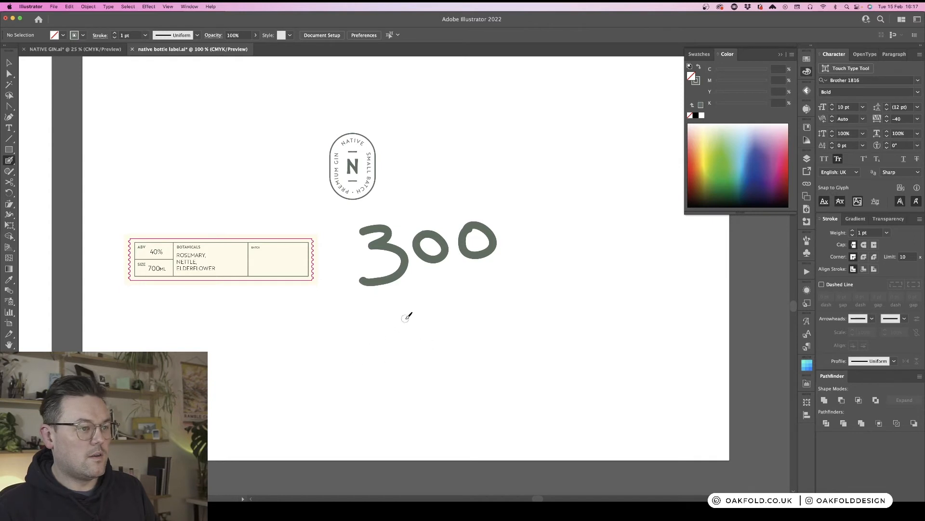
{"action": "mouse_move", "coordinate": [408, 308]}
{"action": "left_mouse_down"}
{"action": "mouse_move", "coordinate": [383, 334]}
{"action": "mouse_move", "coordinate": [405, 347]}
{"action": "mouse_move", "coordinate": [384, 333]}
{"action": "left_mouse_up"}
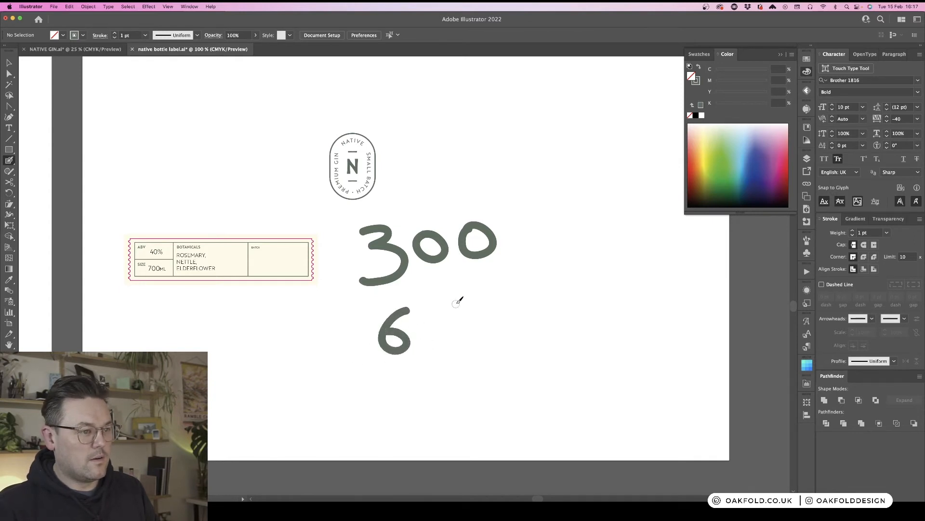
{"action": "left_click_drag", "start_coordinate": [461, 292], "coordinate": [421, 384]}
{"action": "key", "text": "v"}
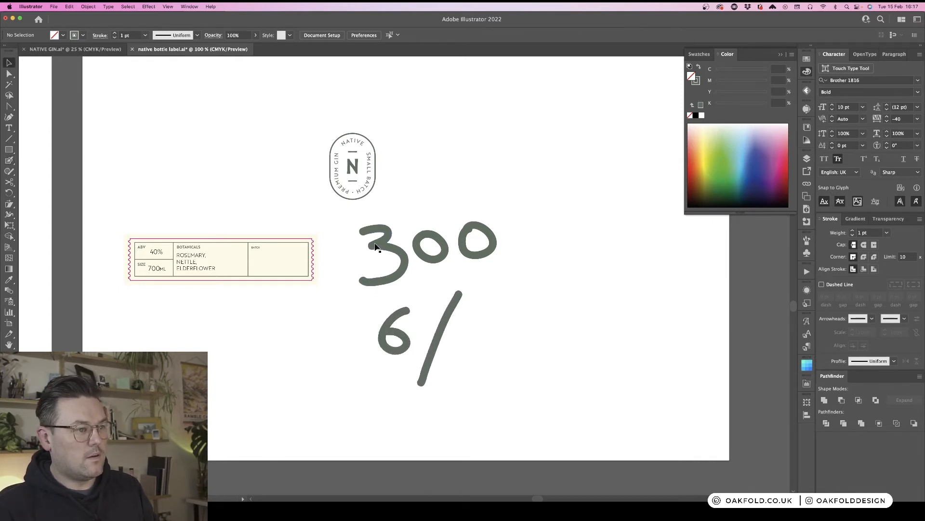
{"action": "mouse_move", "coordinate": [382, 215]}
{"action": "left_mouse_down"}
{"action": "mouse_move", "coordinate": [470, 255]}
{"action": "mouse_move", "coordinate": [575, 323]}
{"action": "mouse_move", "coordinate": [572, 344]}
{"action": "left_mouse_up"}
{"action": "left_click", "coordinate": [582, 406]}
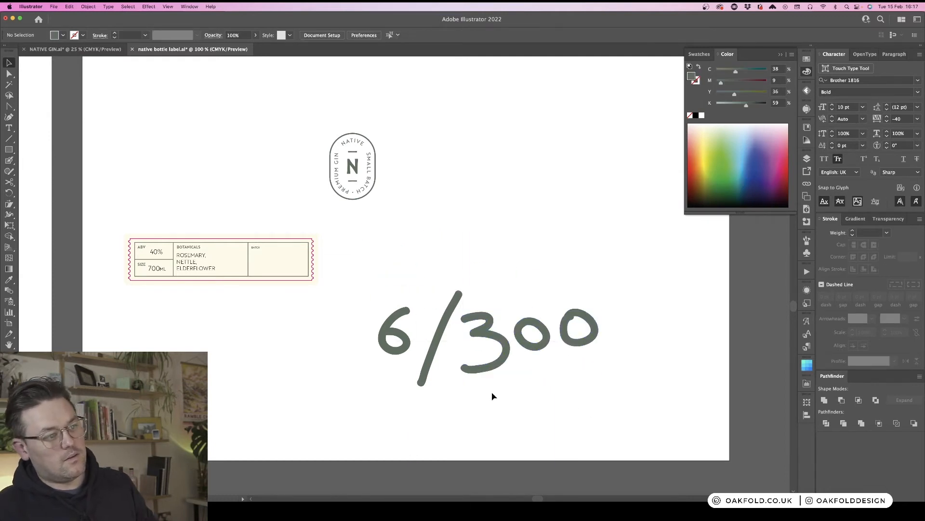
- Scale the 6/300 down to about 30 mm wide and place it beside the BATCH label
{"action": "left_click_drag", "start_coordinate": [382, 312], "coordinate": [380, 308]}
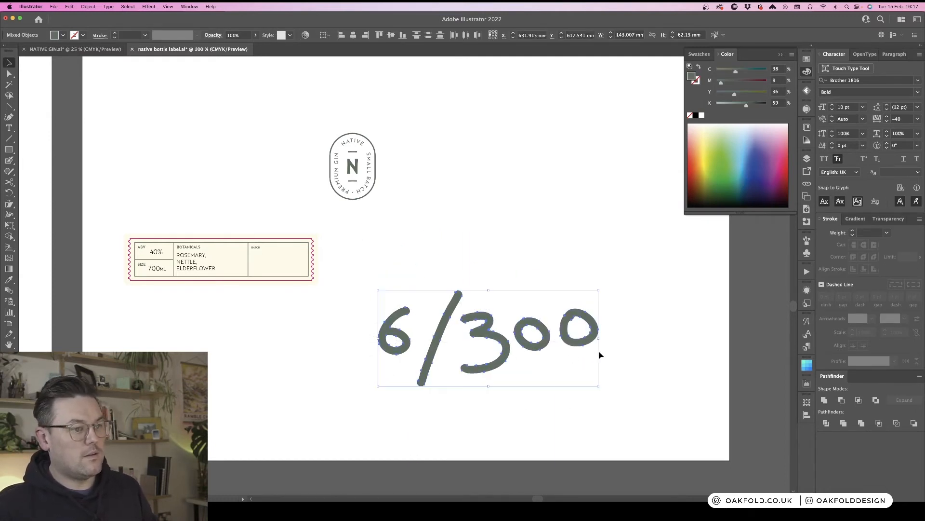
{"action": "mouse_move", "coordinate": [598, 341]}
{"action": "left_mouse_down"}
{"action": "mouse_move", "coordinate": [432, 364]}
{"action": "mouse_move", "coordinate": [422, 347]}
{"action": "mouse_move", "coordinate": [280, 252]}
{"action": "left_mouse_up"}
{"action": "key", "text": "super+equal"}
{"action": "key", "text": "super+equal"}
{"action": "key", "text": "super+equal"}
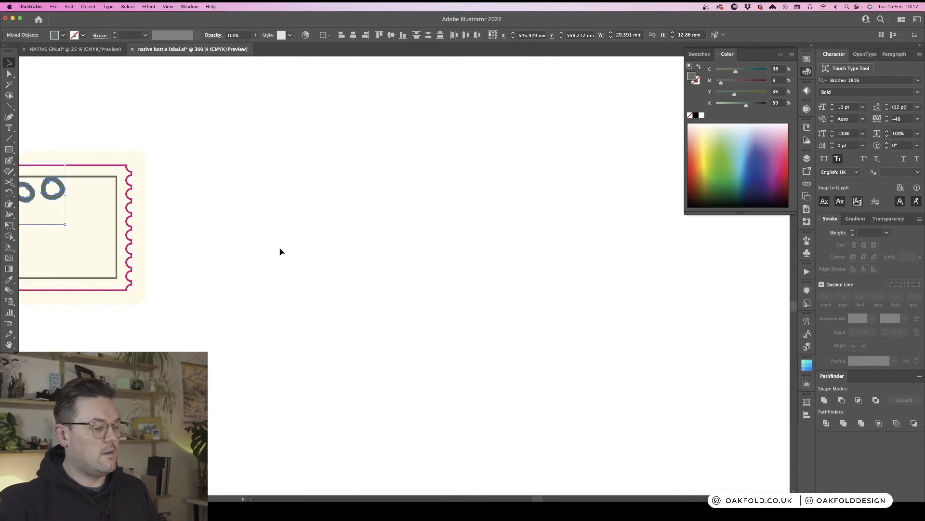
{"action": "mouse_move", "coordinate": [209, 160]}
{"action": "left_mouse_down"}
{"action": "mouse_move", "coordinate": [638, 228]}
{"action": "mouse_move", "coordinate": [620, 195]}
{"action": "left_mouse_up"}
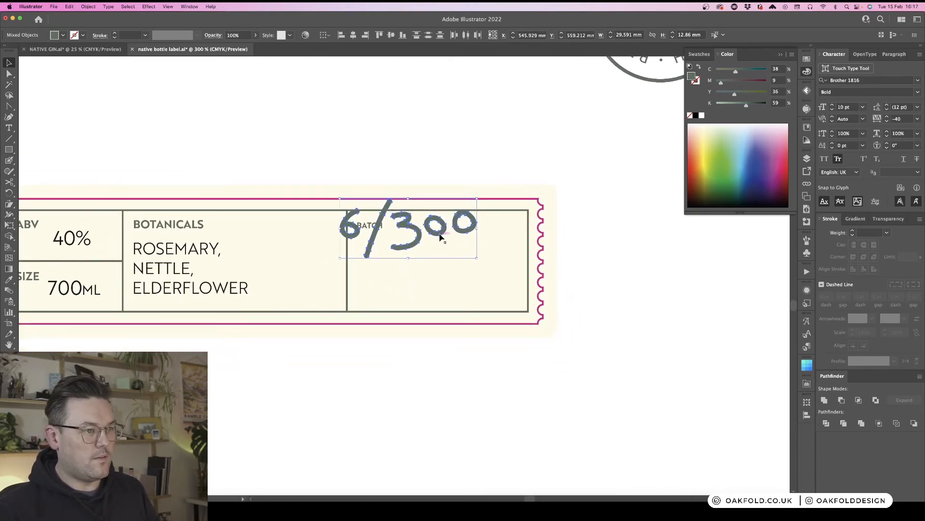
{"action": "left_click_drag", "start_coordinate": [440, 234], "coordinate": [492, 238]}
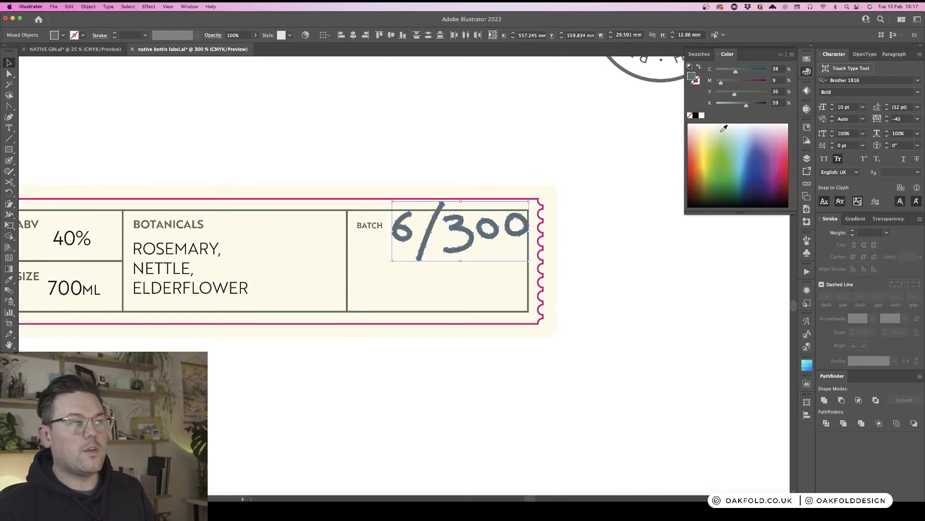
- Colour the 6/300 lettering a deep red picked from the CMYK spectrum
{"action": "left_click", "coordinate": [784, 173]}
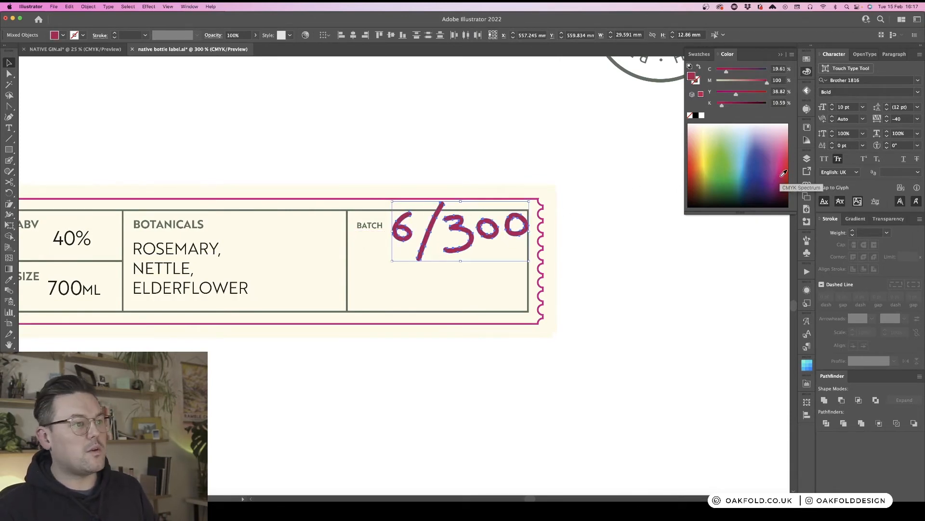
{"action": "left_click", "coordinate": [783, 182]}
{"action": "left_click_drag", "start_coordinate": [786, 180], "coordinate": [789, 176]}
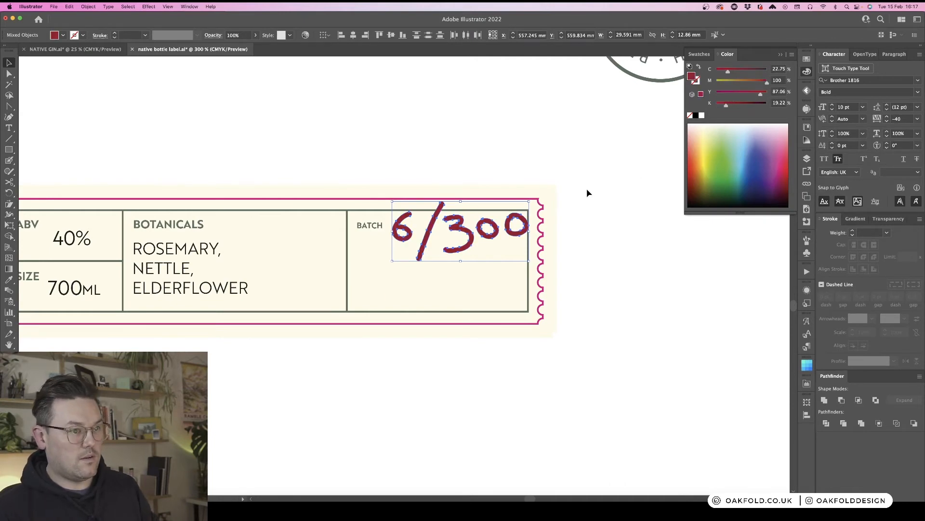
{"action": "left_click", "coordinate": [593, 255]}
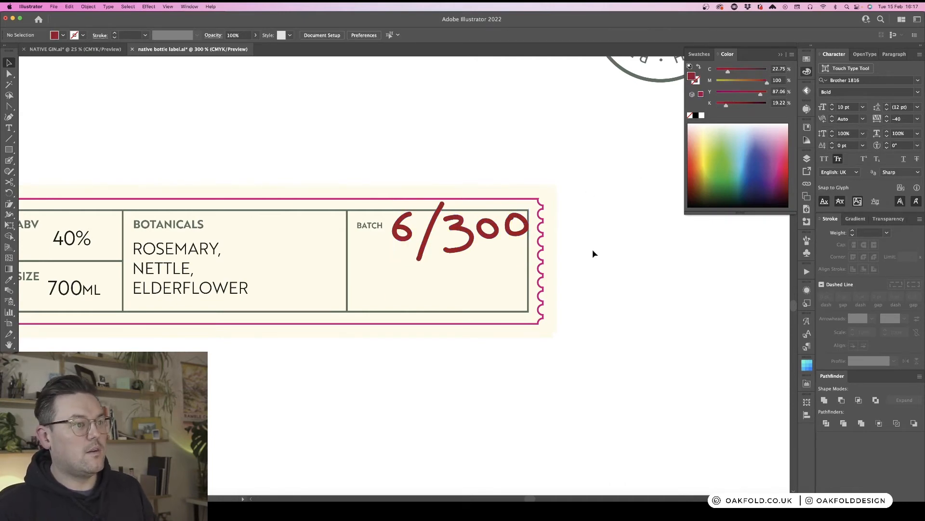
- Draw a horizontal divider line across the label, splitting the batch cell into two rows
{"action": "left_click", "coordinate": [806, 73]}
{"action": "left_click_drag", "start_coordinate": [553, 268], "coordinate": [645, 226]}
{"action": "key", "text": "super+z"}
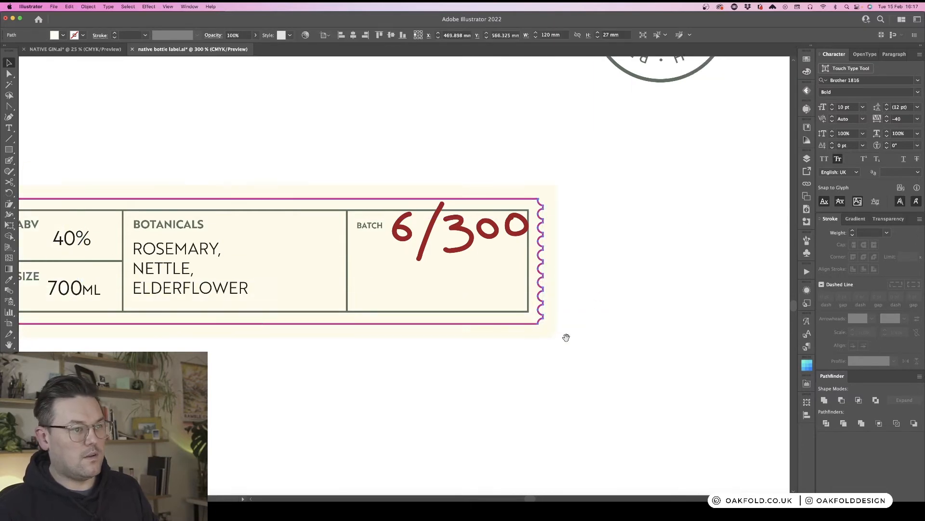
{"action": "left_click_drag", "start_coordinate": [566, 337], "coordinate": [660, 271]}
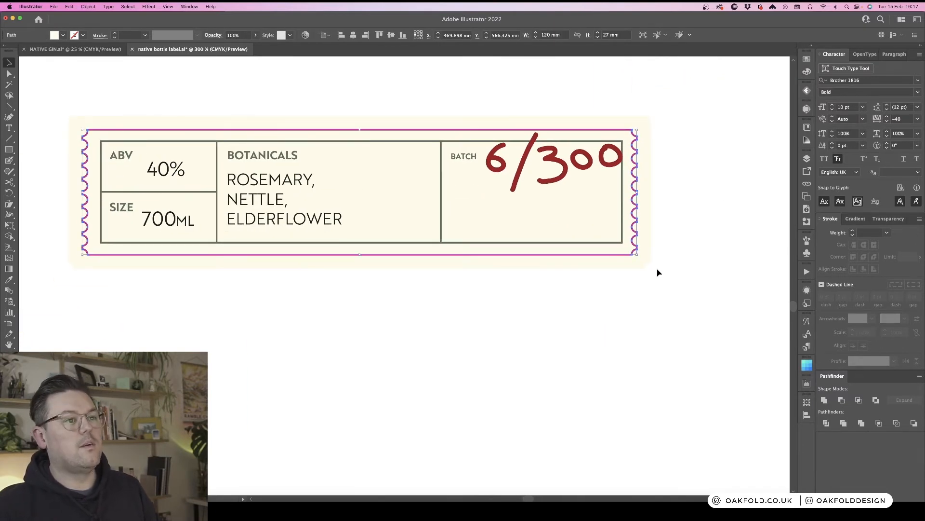
{"action": "left_click", "coordinate": [649, 279]}
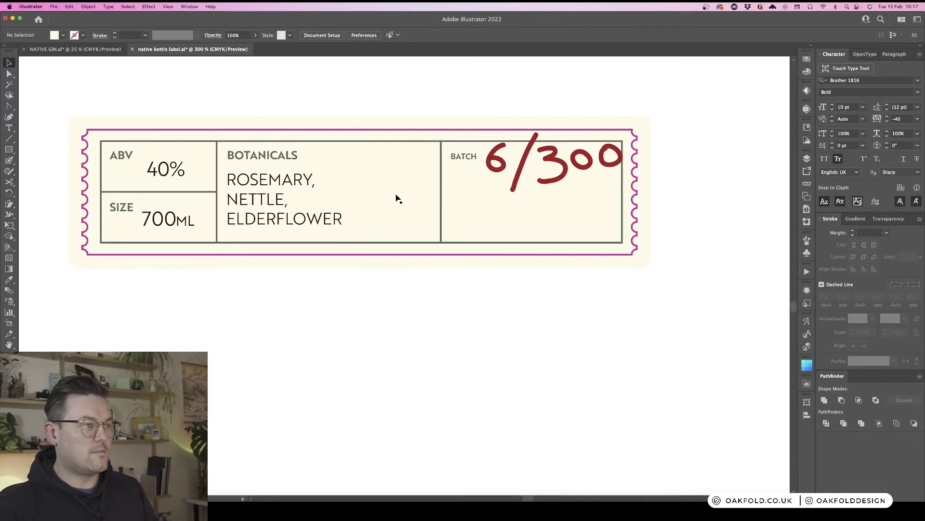
{"action": "left_click_drag", "start_coordinate": [198, 193], "coordinate": [622, 192]}
{"action": "left_click", "coordinate": [603, 317]}
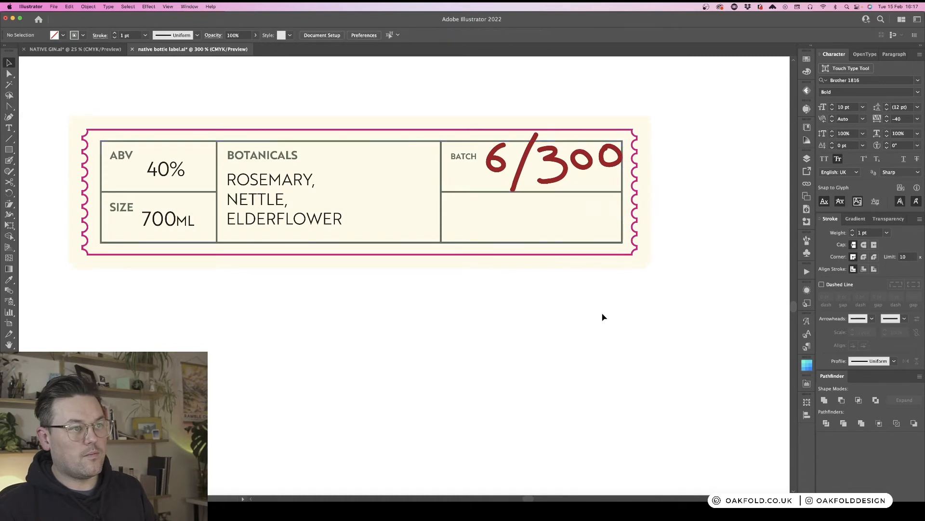
- Shift the batch cell's divider and BATCH label left, and switch the label out of all caps
{"action": "key", "text": "super+minus"}
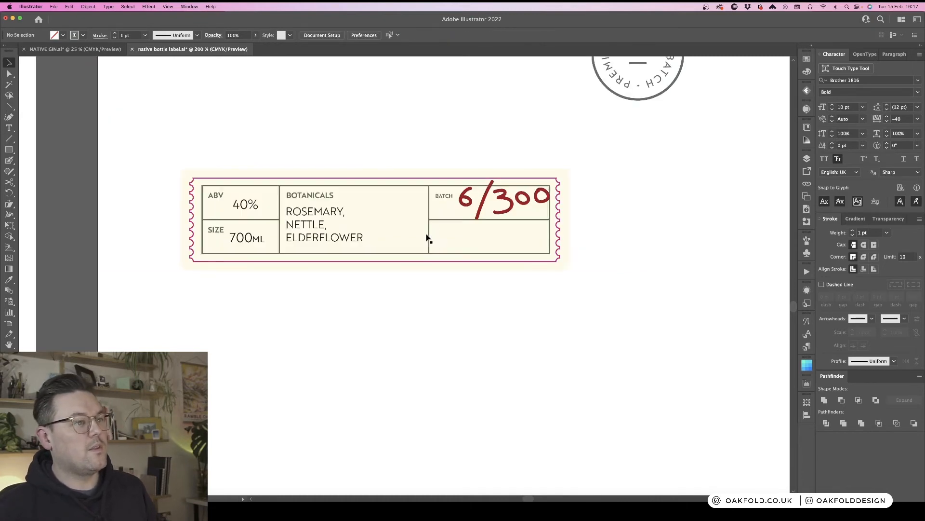
{"action": "mouse_move", "coordinate": [429, 206]}
{"action": "left_mouse_down"}
{"action": "mouse_move", "coordinate": [413, 206]}
{"action": "mouse_move", "coordinate": [427, 220]}
{"action": "mouse_move", "coordinate": [414, 219]}
{"action": "mouse_move", "coordinate": [433, 198]}
{"action": "mouse_move", "coordinate": [424, 197]}
{"action": "left_mouse_up"}
{"action": "left_click", "coordinate": [444, 220]}
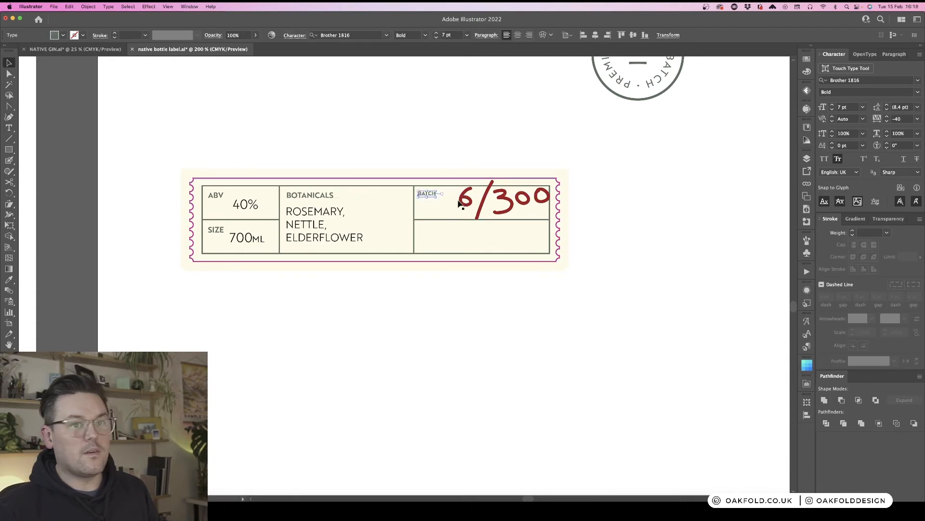
{"action": "left_click", "coordinate": [838, 159]}
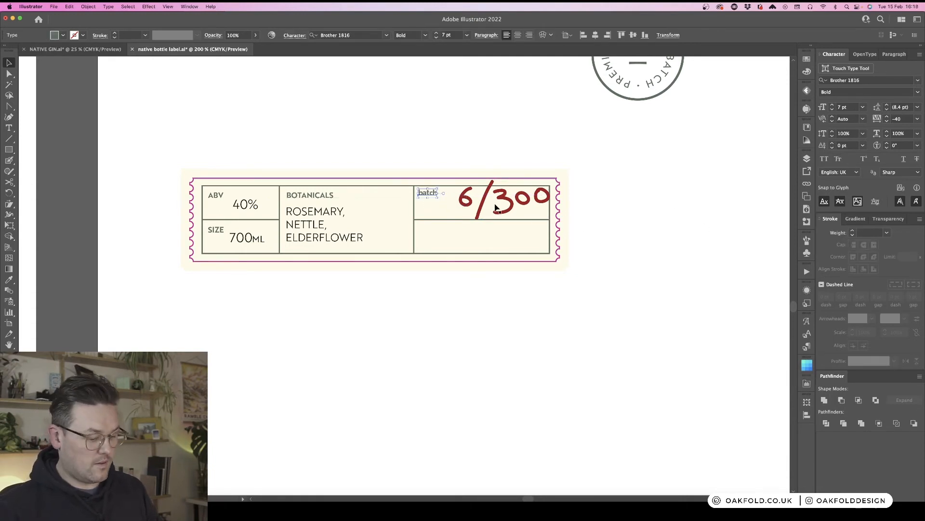
- Switch the BATCH label back to all caps and nudge it slightly down
{"action": "left_click", "coordinate": [825, 159]}
{"action": "left_click", "coordinate": [656, 262]}
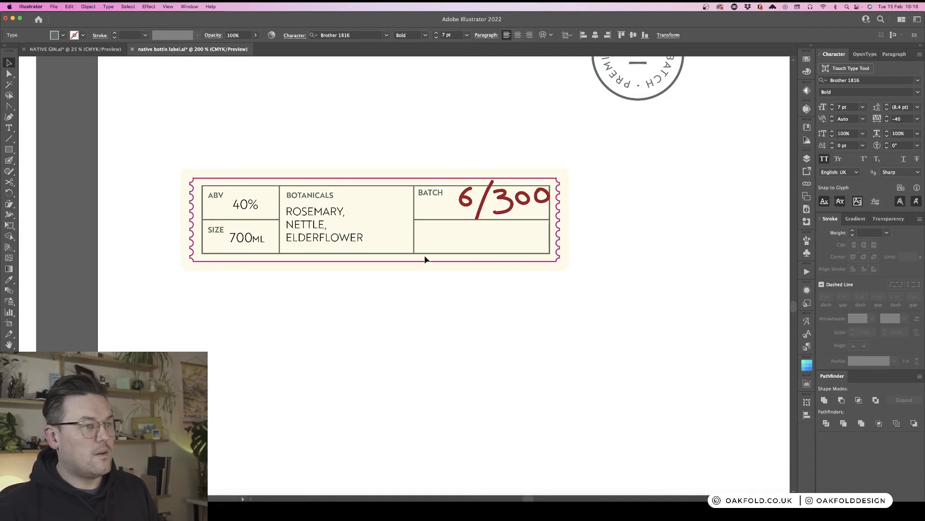
{"action": "left_click_drag", "start_coordinate": [427, 195], "coordinate": [427, 198]}
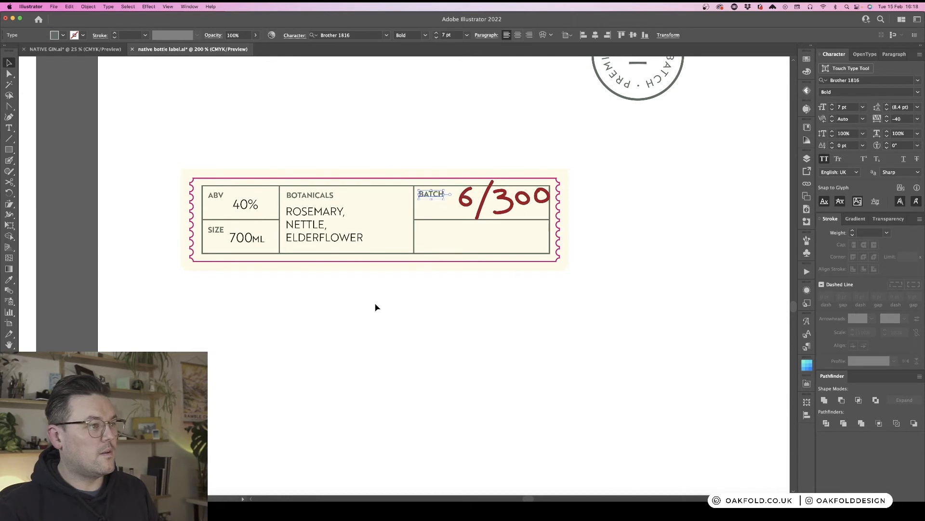
- Reposition the 6/300 lettering, tightening the slash and 300 toward the 6 and shifting it up and left
{"action": "left_click", "coordinate": [521, 205]}
{"action": "left_click", "coordinate": [542, 198], "text": "shift"}
{"action": "left_click", "coordinate": [504, 200], "text": "shift"}
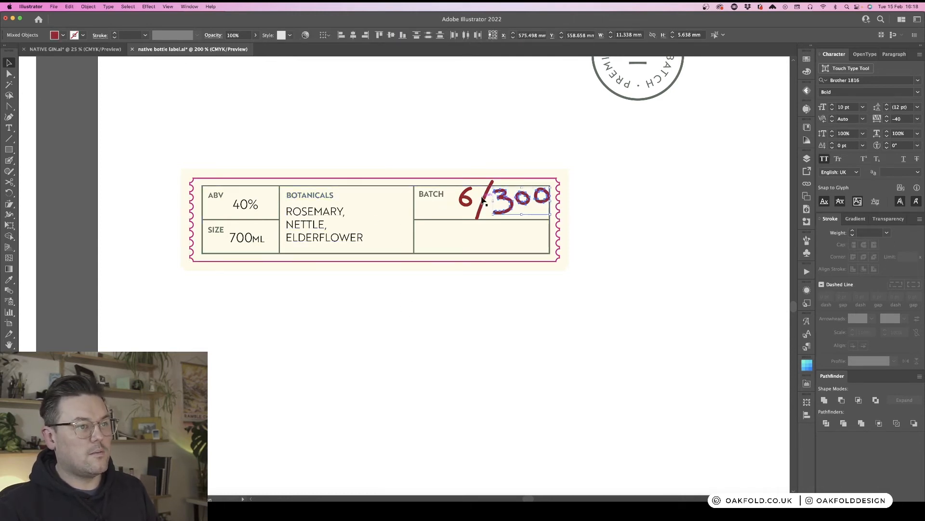
{"action": "left_click", "coordinate": [485, 205], "text": "shift"}
{"action": "key", "text": "Down"}
{"action": "key", "text": "Down"}
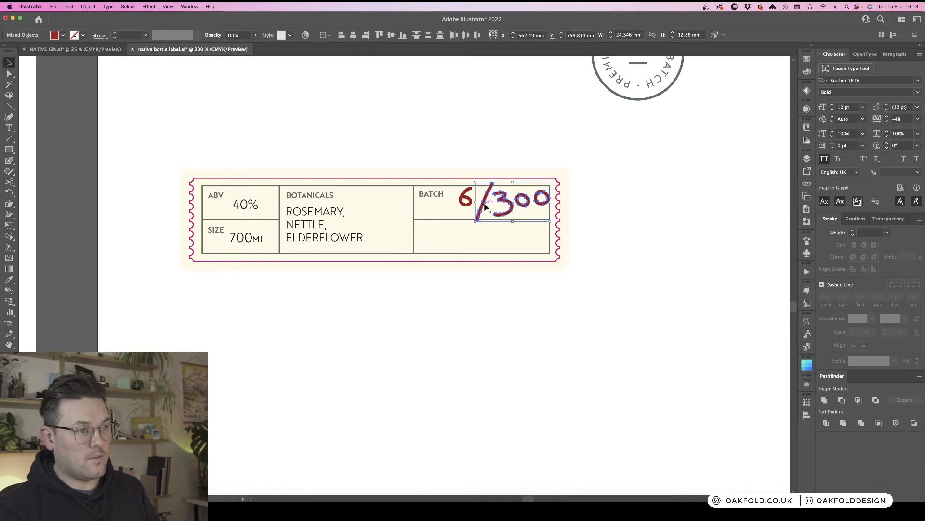
{"action": "key", "text": "Left"}
{"action": "key", "text": "Left"}
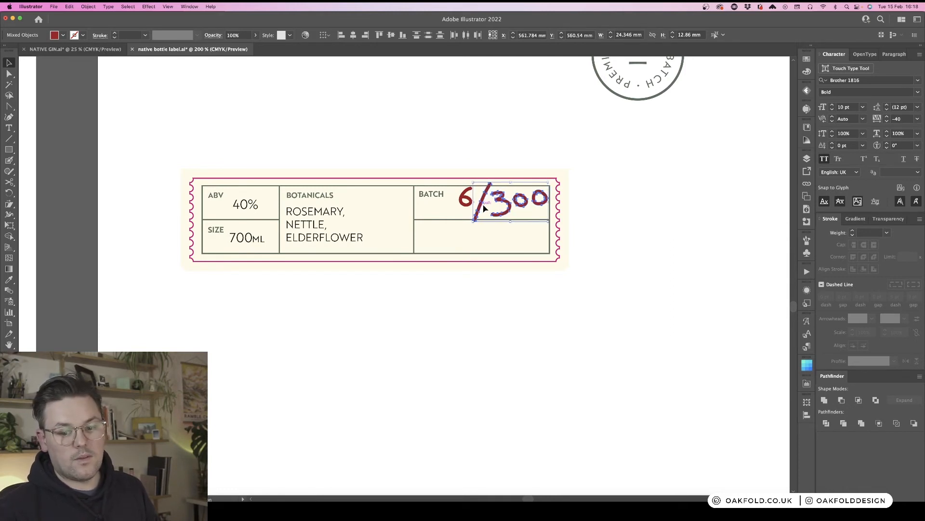
{"action": "left_click", "coordinate": [465, 198], "text": "shift"}
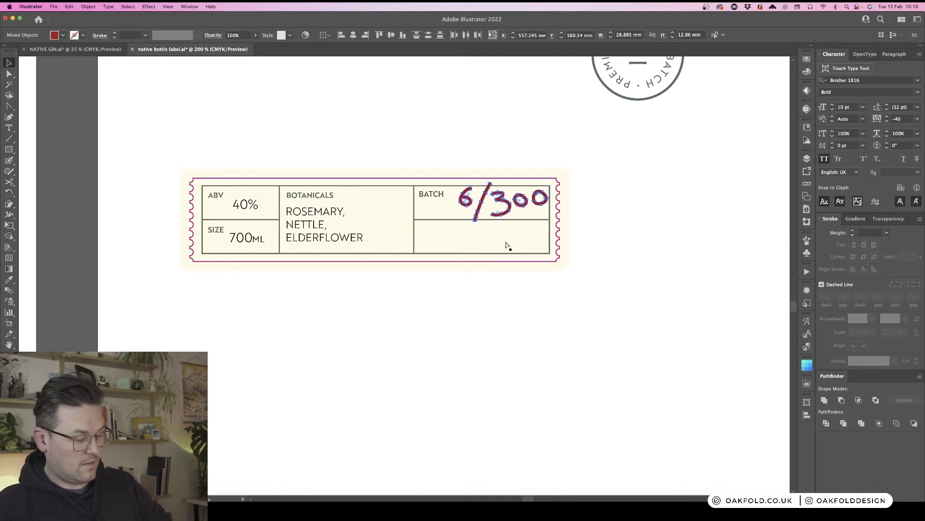
{"action": "left_click", "coordinate": [616, 223]}
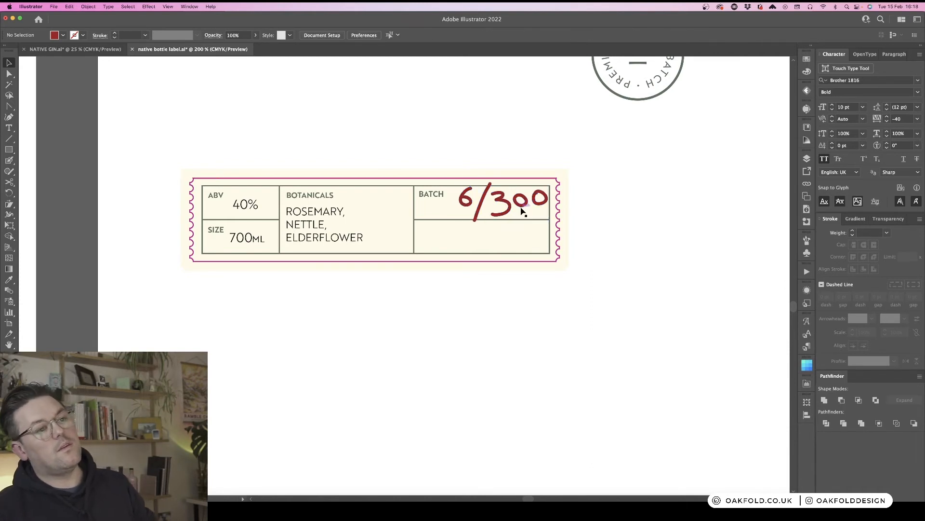
{"action": "left_click_drag", "start_coordinate": [523, 212], "coordinate": [517, 207]}
{"action": "left_click", "coordinate": [639, 213]}
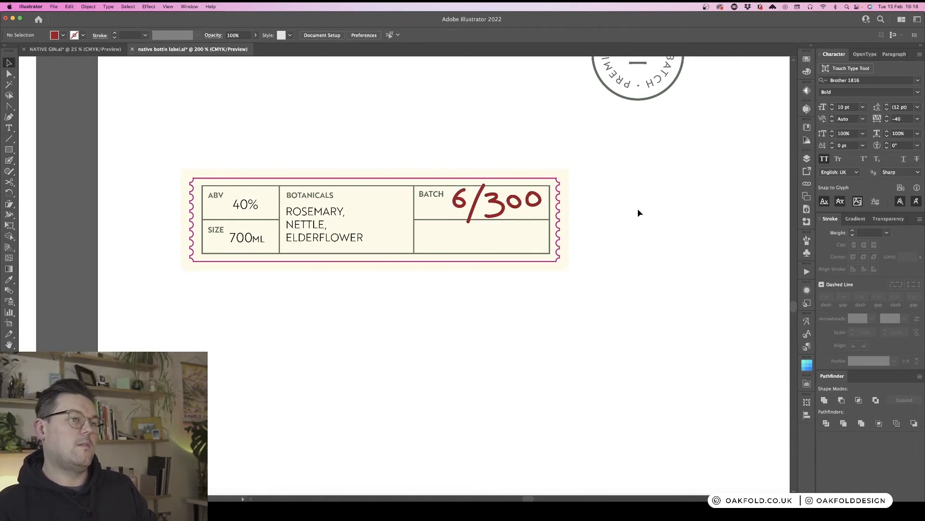
- Nudge the botanicals list slightly right within its cell
{"action": "key", "text": "super+minus"}
{"action": "key", "text": "super+minus"}
{"action": "key", "text": "super+minus"}
{"action": "key", "text": "super+minus"}
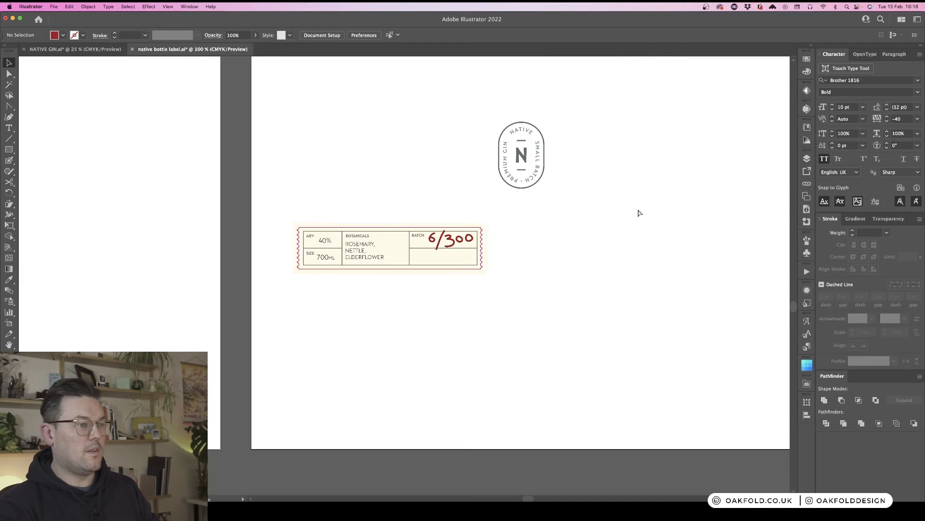
{"action": "key", "text": "super+plus"}
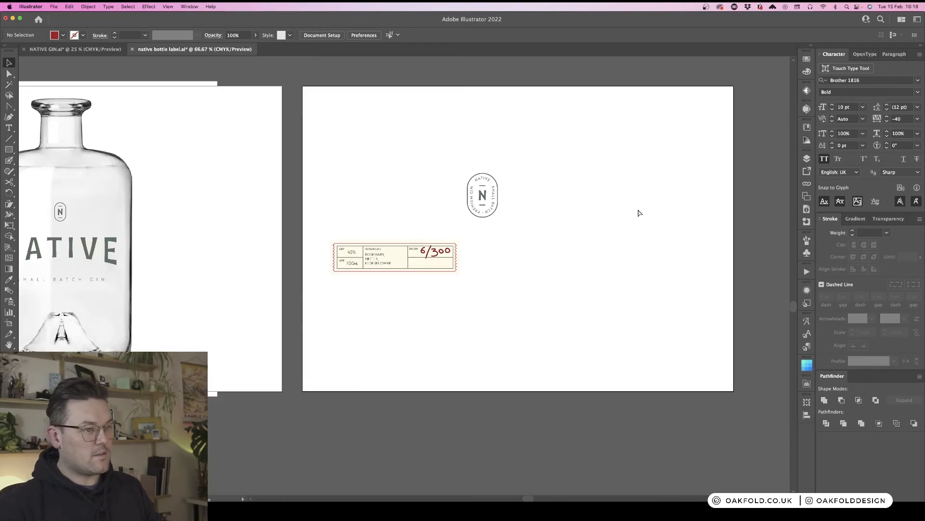
{"action": "scroll", "coordinate": [527, 307], "scroll_direction": "left", "scroll_amount": 5}
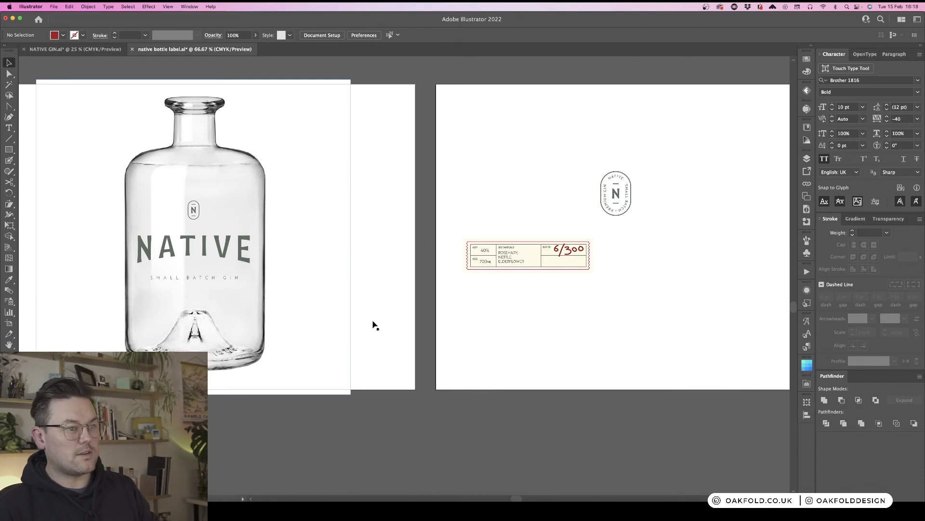
{"action": "key", "text": "super+plus"}
{"action": "key", "text": "super+plus"}
{"action": "left_click_drag", "start_coordinate": [681, 317], "coordinate": [367, 270]}
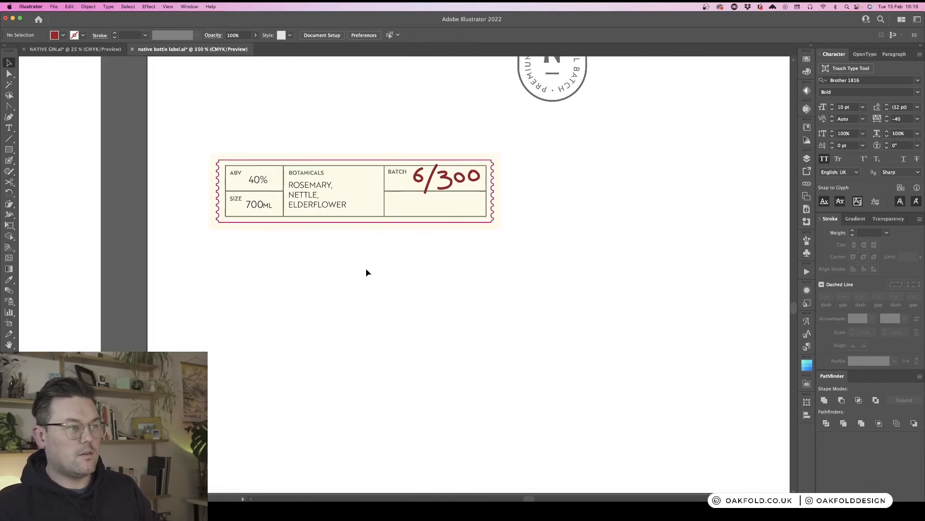
{"action": "left_click_drag", "start_coordinate": [324, 204], "coordinate": [331, 205]}
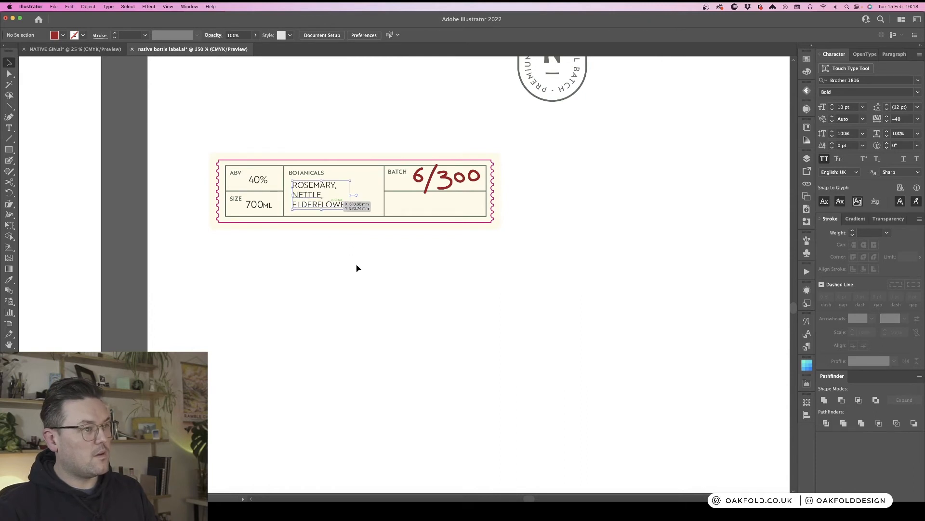
{"action": "scroll", "coordinate": [452, 258], "scroll_direction": "right", "scroll_amount": 3}
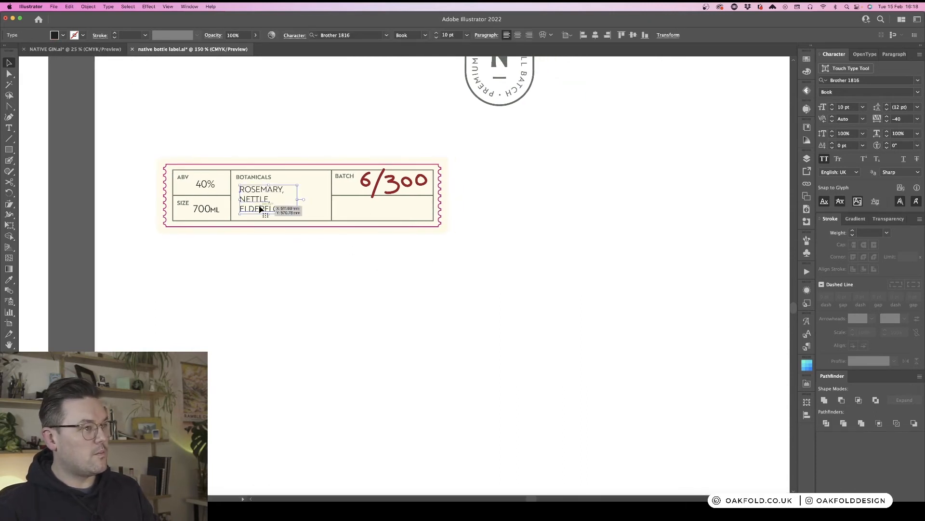
{"action": "left_click", "coordinate": [336, 282]}
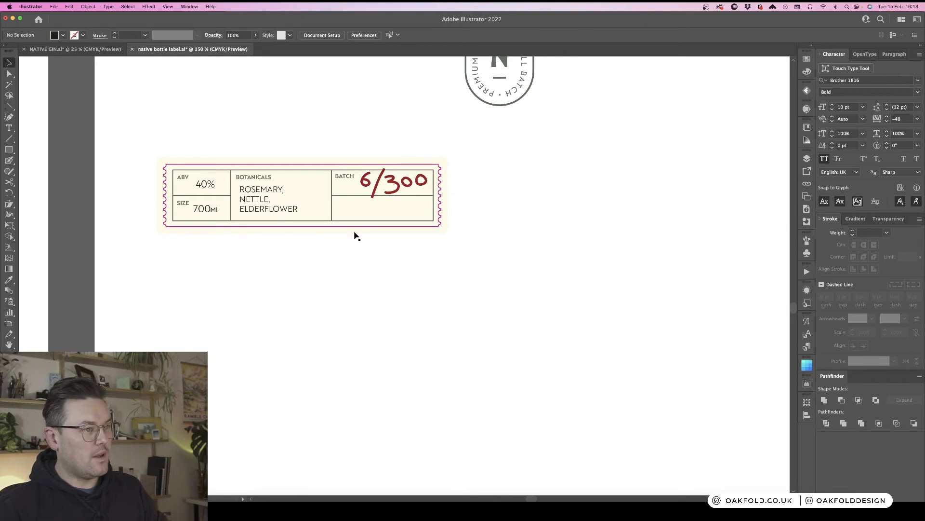
- Duplicate the BATCH label into the lower row of the batch cell
{"action": "left_click_drag", "start_coordinate": [347, 179], "coordinate": [358, 213]}
{"action": "key", "text": "super+equal"}
{"action": "key", "text": "super+equal"}
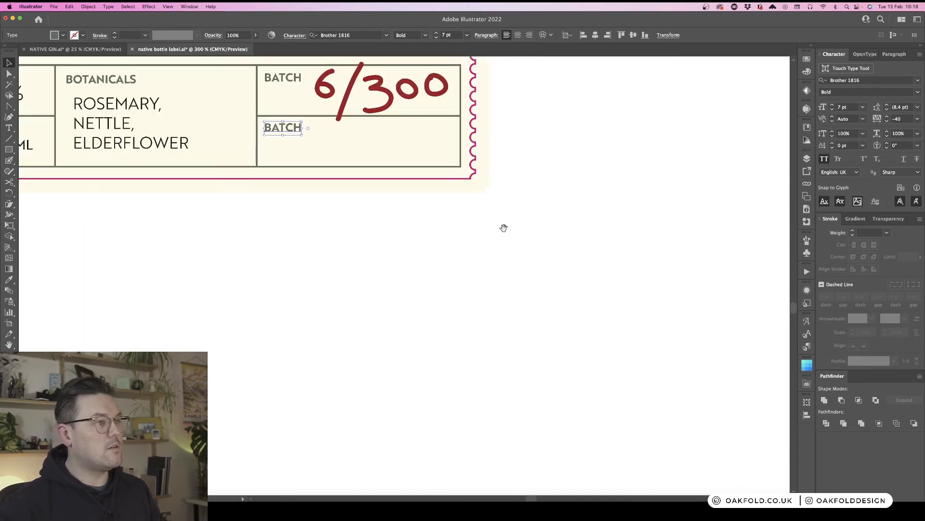
{"action": "left_click_drag", "start_coordinate": [461, 280], "coordinate": [512, 292]}
{"action": "left_click", "coordinate": [393, 293]}
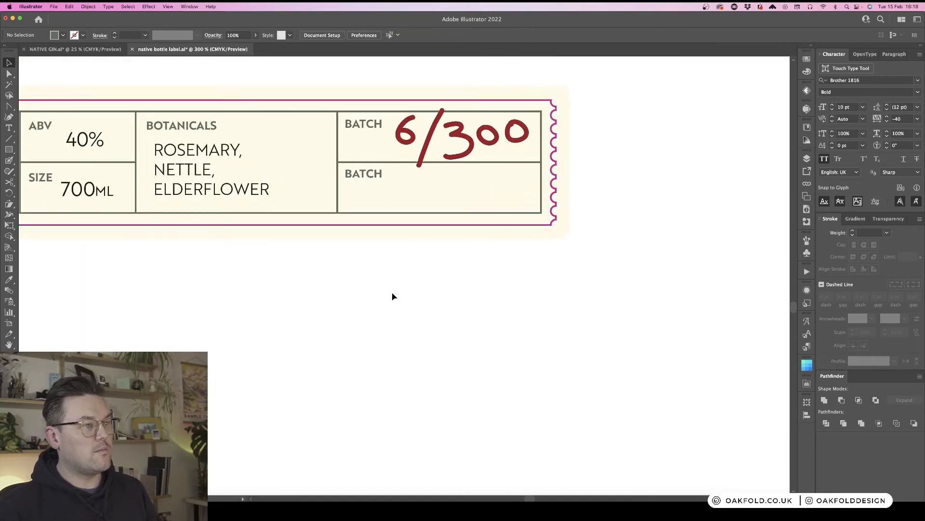
- Hand-letter a signature with the Blob Brush on the artboard below the label
{"action": "scroll", "coordinate": [393, 292], "scroll_direction": "down", "scroll_amount": 1}
{"action": "key", "text": "super+minus"}
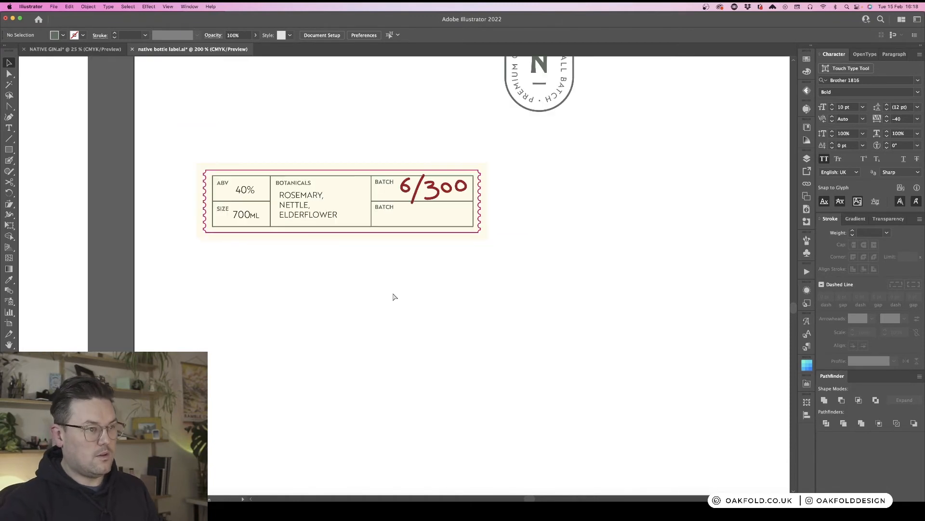
{"action": "key", "text": "shift+b"}
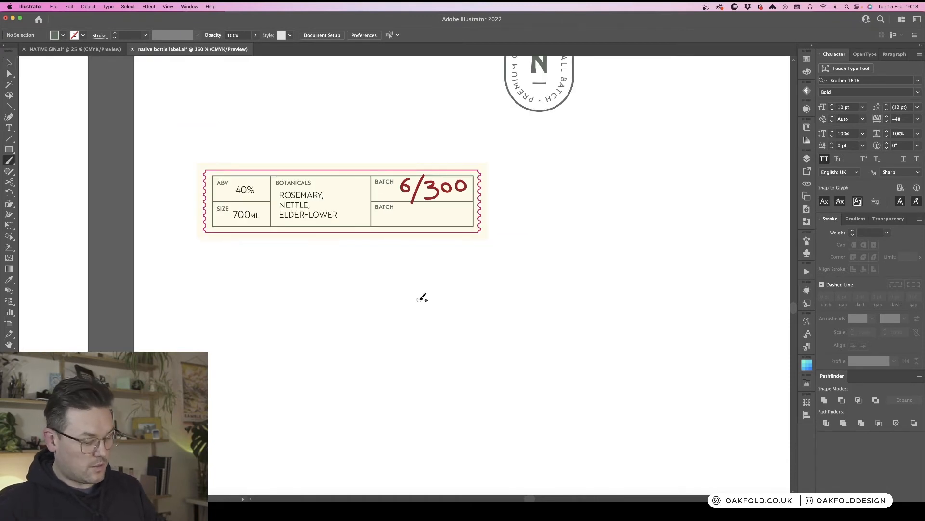
{"action": "key", "text": "super+minus"}
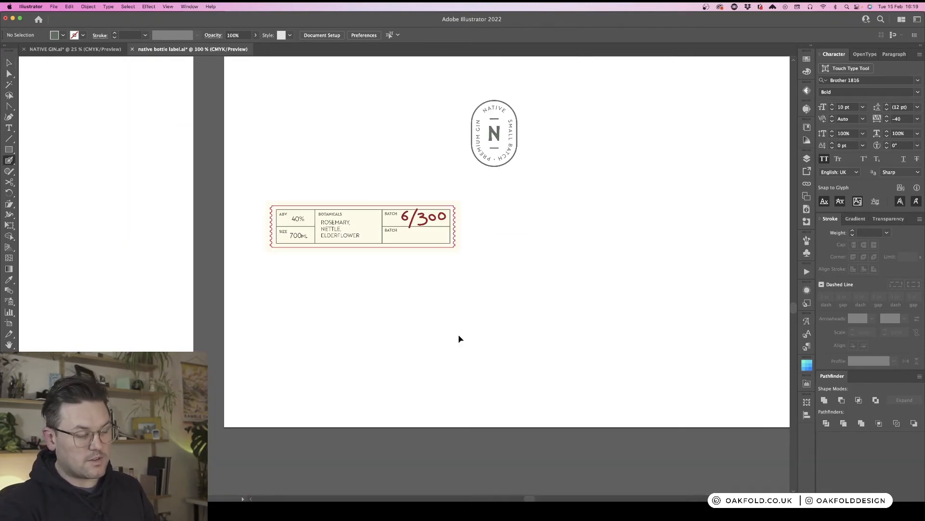
{"action": "mouse_move", "coordinate": [473, 330]}
{"action": "left_mouse_down"}
{"action": "mouse_move", "coordinate": [315, 285]}
{"action": "mouse_move", "coordinate": [292, 291]}
{"action": "left_mouse_up"}
{"action": "left_click_drag", "start_coordinate": [315, 234], "coordinate": [351, 292]}
{"action": "mouse_move", "coordinate": [274, 269]}
{"action": "left_mouse_down"}
{"action": "mouse_move", "coordinate": [376, 263]}
{"action": "mouse_move", "coordinate": [364, 269]}
{"action": "mouse_move", "coordinate": [388, 246]}
{"action": "mouse_move", "coordinate": [432, 262]}
{"action": "mouse_move", "coordinate": [468, 257]}
{"action": "mouse_move", "coordinate": [516, 270]}
{"action": "left_mouse_up"}
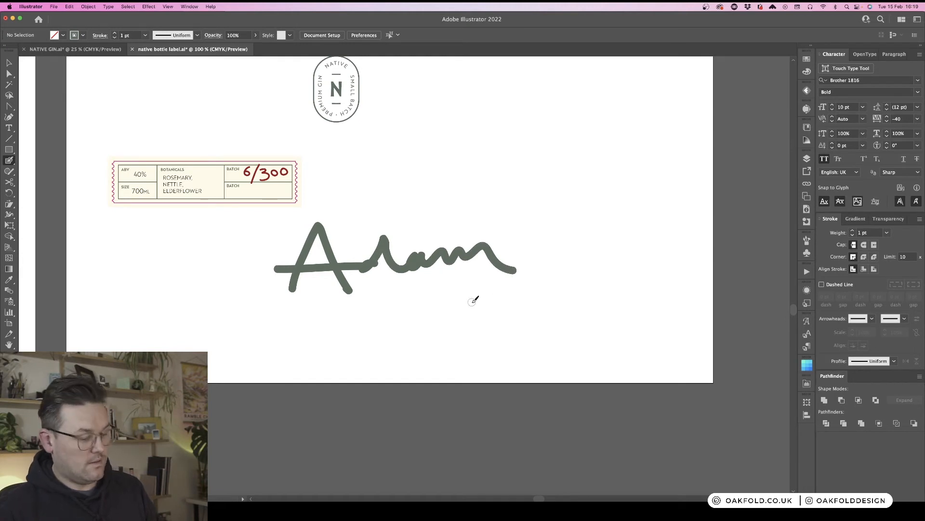
- Colour the signature red by sampling the 6/300 lettering with the Eyedropper
{"action": "key", "text": "v"}
{"action": "left_click", "coordinate": [337, 264]}
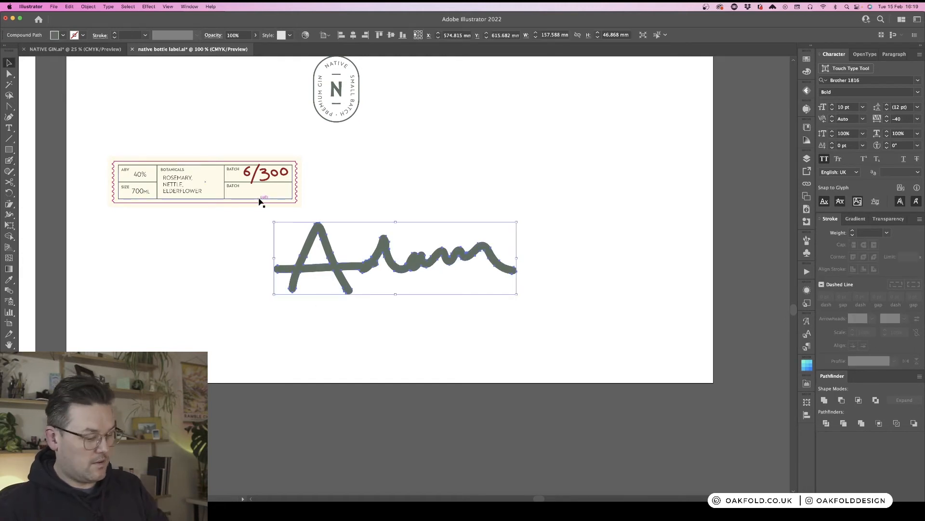
{"action": "key", "text": "i"}
{"action": "left_click", "coordinate": [272, 169]}
{"action": "key", "text": "v"}
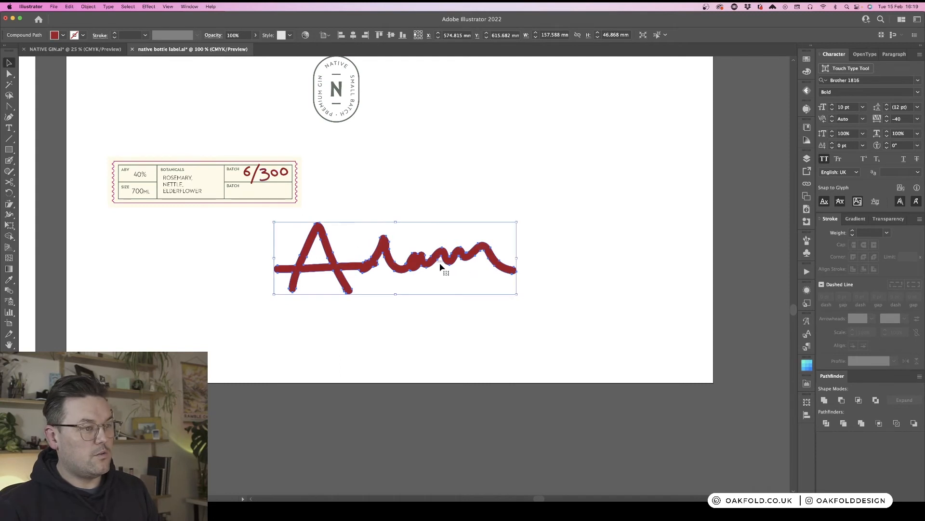
- Scale the signature down to about 21 mm wide and place it in the lower batch row
{"action": "mouse_move", "coordinate": [517, 259]}
{"action": "left_mouse_down"}
{"action": "mouse_move", "coordinate": [315, 261]}
{"action": "mouse_move", "coordinate": [281, 200]}
{"action": "mouse_move", "coordinate": [370, 196]}
{"action": "mouse_move", "coordinate": [686, 261]}
{"action": "left_mouse_up"}
{"action": "key", "text": "super+plus"}
{"action": "key", "text": "super+plus"}
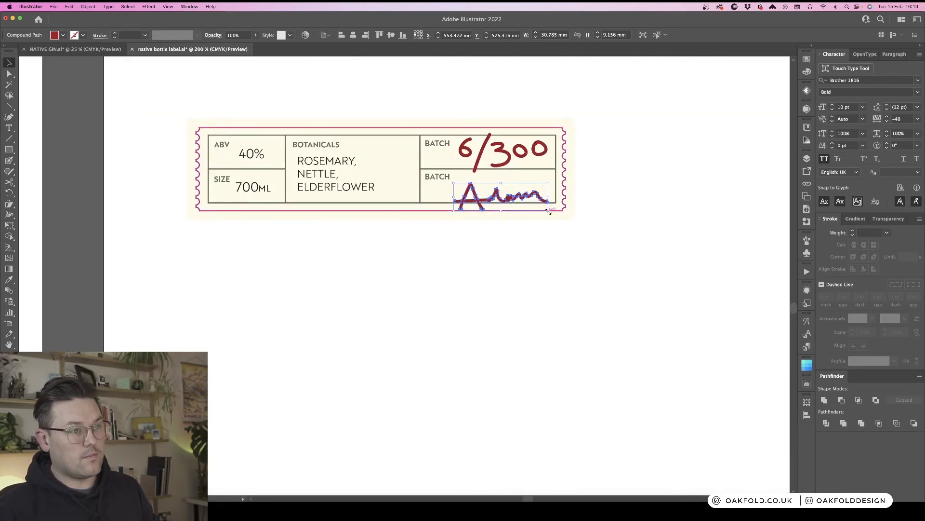
{"action": "mouse_move", "coordinate": [549, 212]}
{"action": "left_mouse_down"}
{"action": "mouse_move", "coordinate": [533, 202]}
{"action": "mouse_move", "coordinate": [551, 194]}
{"action": "mouse_move", "coordinate": [529, 206]}
{"action": "left_mouse_up"}
{"action": "left_click", "coordinate": [550, 262]}
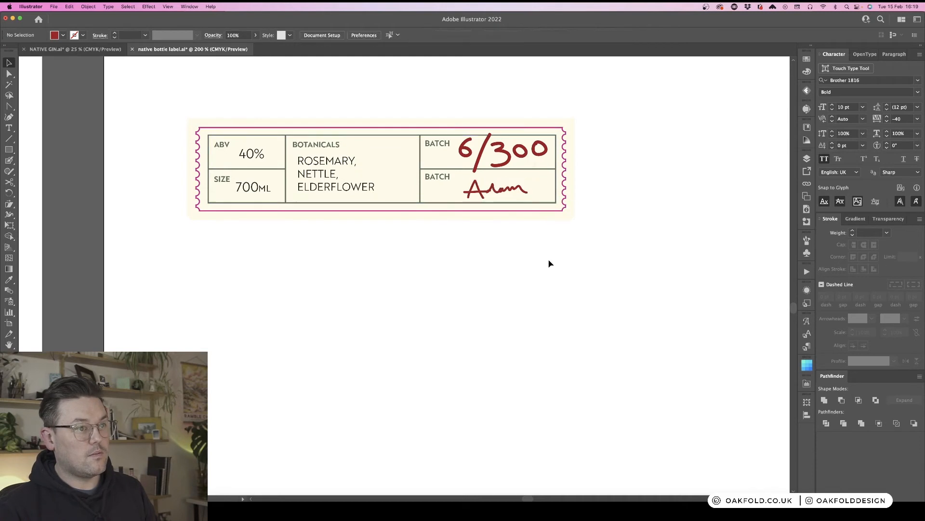
- Colour the signature black and nudge it slightly left
{"action": "left_click", "coordinate": [519, 192]}
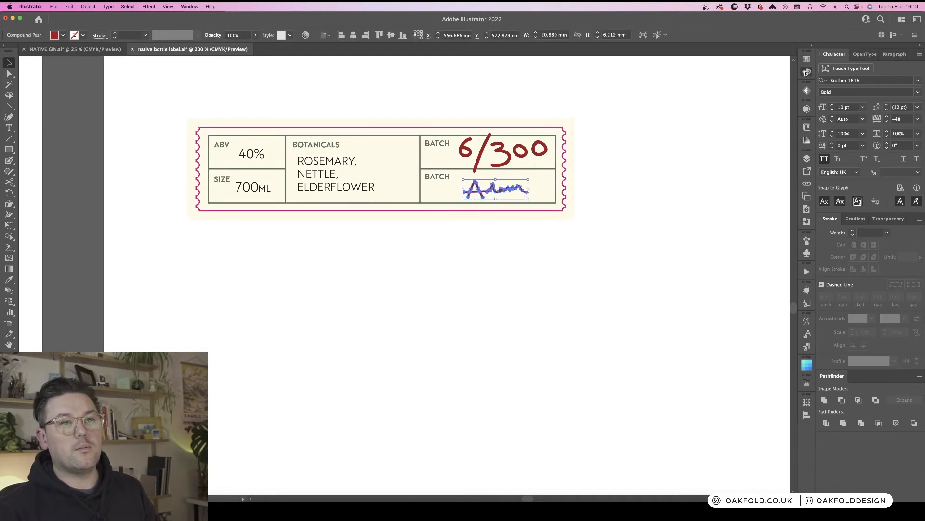
{"action": "left_click", "coordinate": [806, 72]}
{"action": "left_click", "coordinate": [695, 115]}
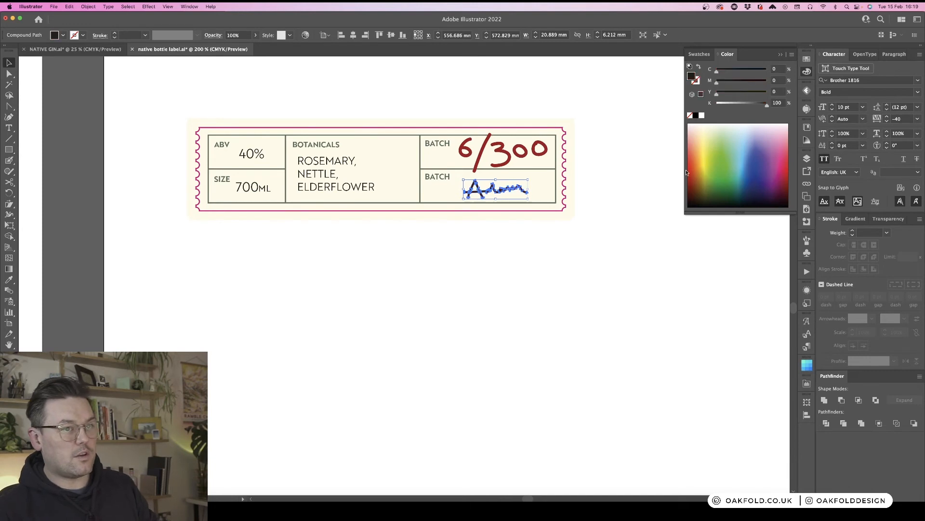
{"action": "left_click", "coordinate": [808, 72]}
{"action": "left_click", "coordinate": [558, 262]}
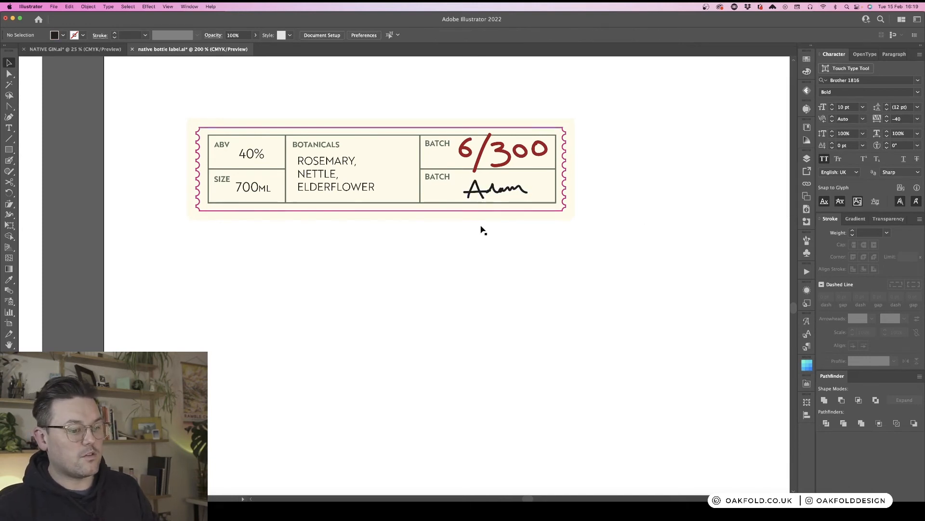
{"action": "mouse_move", "coordinate": [501, 192]}
{"action": "left_mouse_down"}
{"action": "mouse_move", "coordinate": [479, 192]}
{"action": "mouse_move", "coordinate": [494, 193]}
{"action": "left_mouse_up"}
- Rename the lower-row label as SIGNED
{"action": "key", "text": "t"}
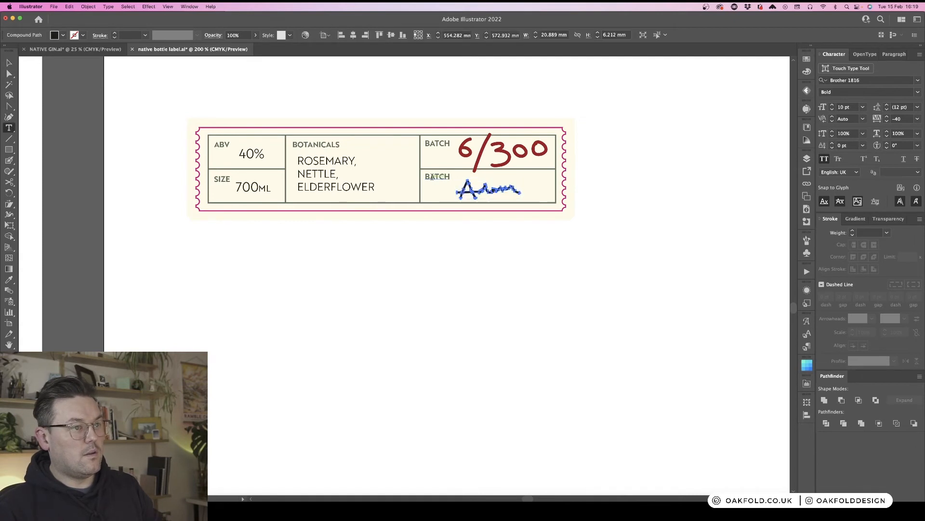
{"action": "double_click", "coordinate": [432, 177]}
{"action": "type", "text": "SIGNED"}
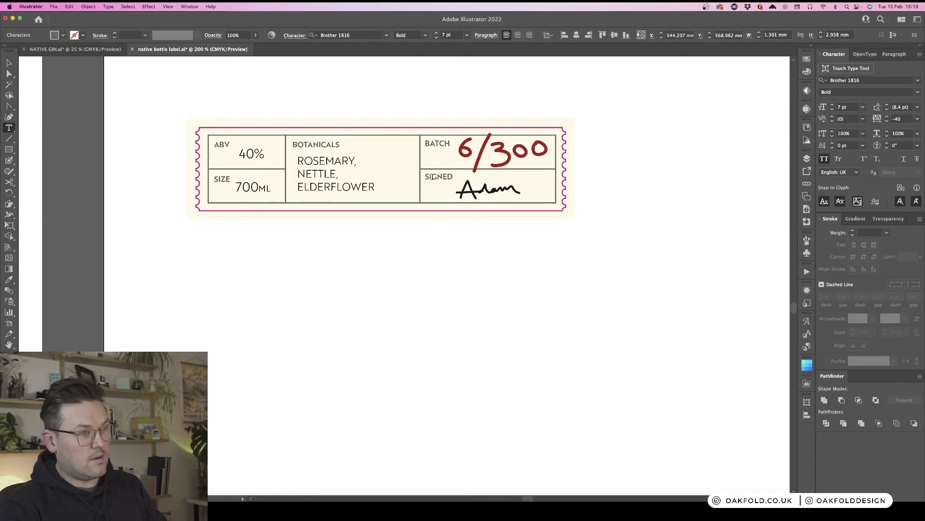
{"action": "key", "text": "Escape"}
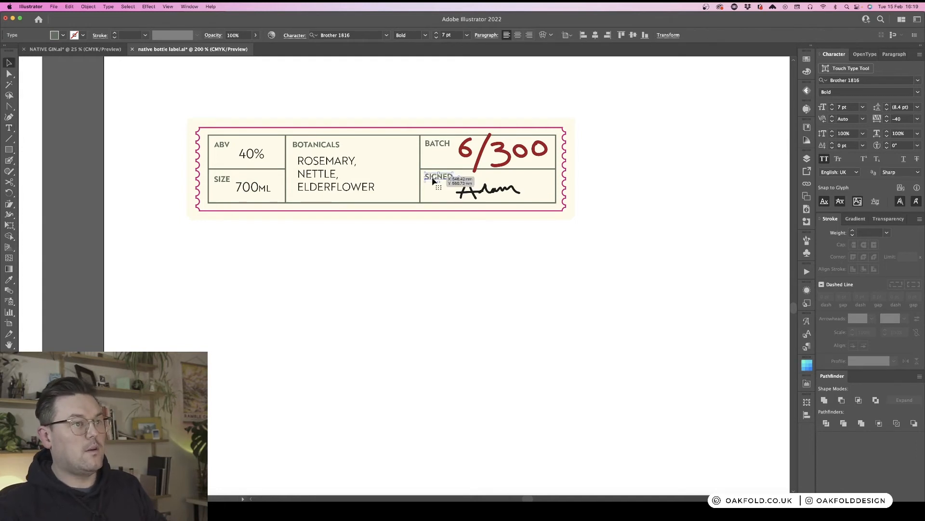
- Nudge the signature slightly right within the SIGNED row
{"action": "left_click", "coordinate": [501, 293]}
{"action": "mouse_move", "coordinate": [521, 192]}
{"action": "left_mouse_down"}
{"action": "mouse_move", "coordinate": [551, 193]}
{"action": "mouse_move", "coordinate": [534, 193]}
{"action": "left_mouse_up"}
{"action": "left_click", "coordinate": [540, 281]}
- Zoom out to review the finished label strip beside the bottle mockup and badge
{"action": "key", "text": "super+minus"}
{"action": "key", "text": "super+minus"}
{"action": "key", "text": "super+minus"}
{"action": "key", "text": "super+minus"}
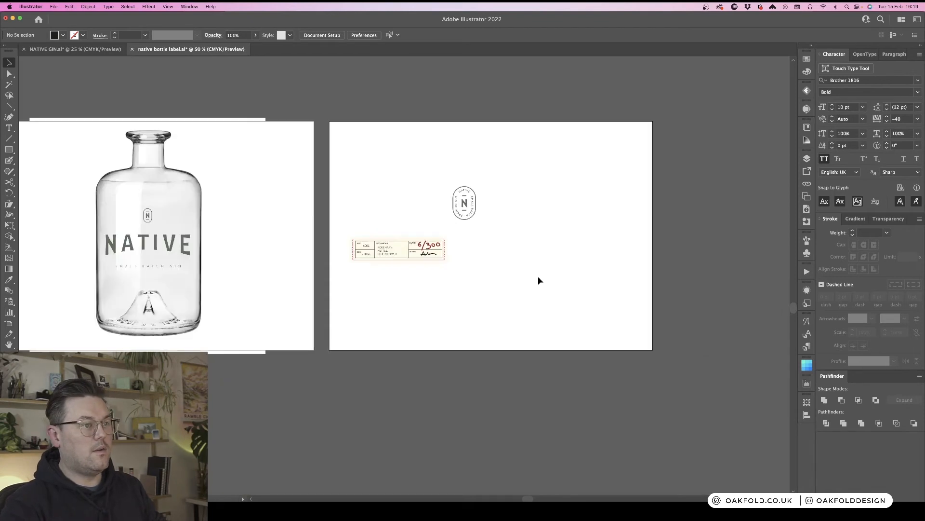
{"action": "scroll", "coordinate": [539, 280], "scroll_direction": "left", "scroll_amount": 5}
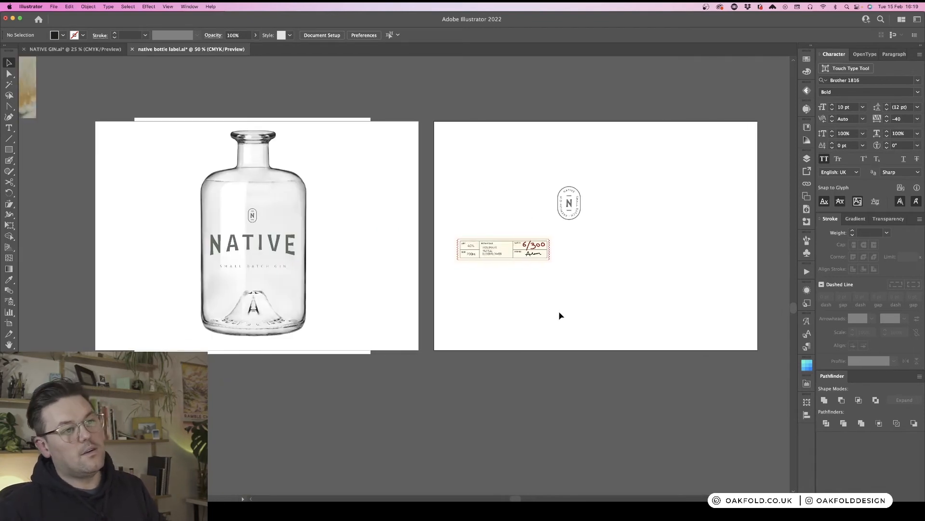
{"action": "key", "text": "super+equal"}
{"action": "key", "text": "super+equal"}
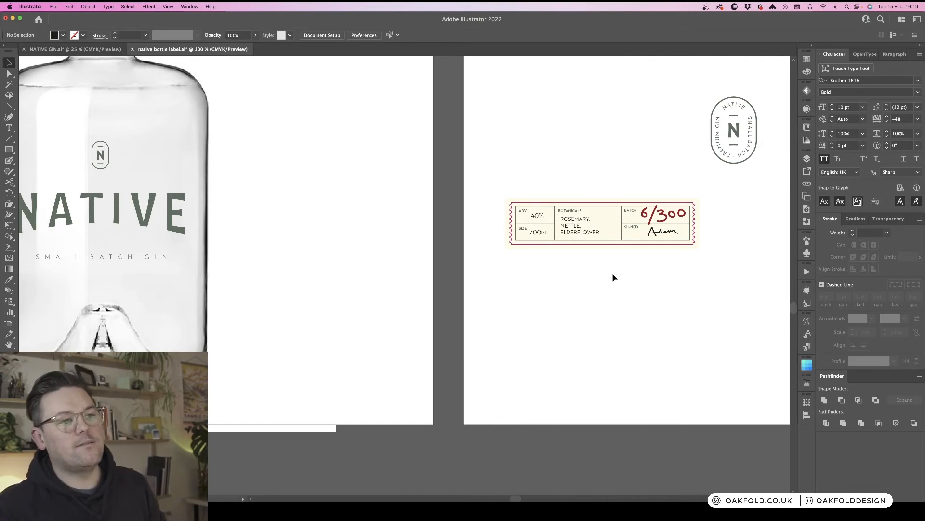
{"action": "scroll", "coordinate": [612, 272], "scroll_direction": "right", "scroll_amount": 6}
{"action": "scroll", "coordinate": [648, 231], "scroll_direction": "up", "scroll_amount": 1}
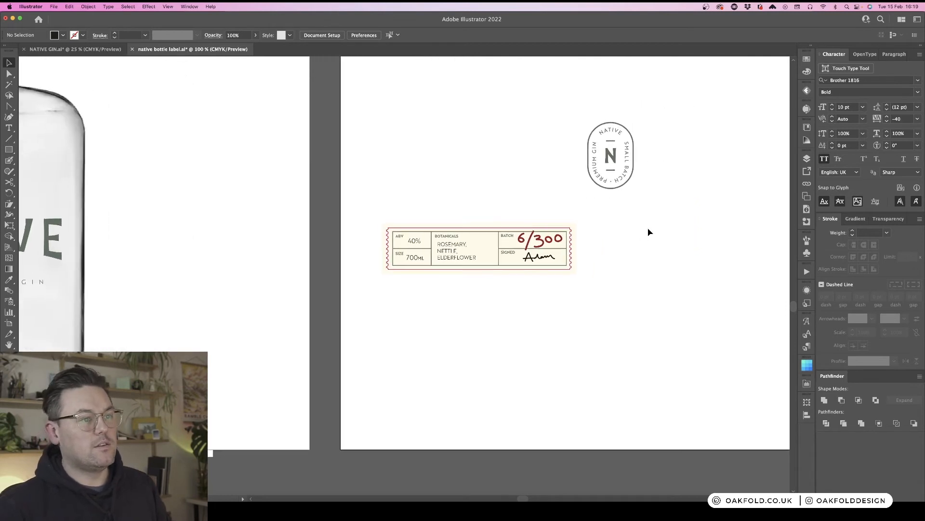
- Reposition the Native badge beside the right end of the label strip
{"action": "left_click", "coordinate": [605, 170]}
{"action": "left_click_drag", "start_coordinate": [612, 164], "coordinate": [591, 212]}
{"action": "key", "text": "super+equal"}
{"action": "left_click_drag", "start_coordinate": [634, 327], "coordinate": [473, 307]}
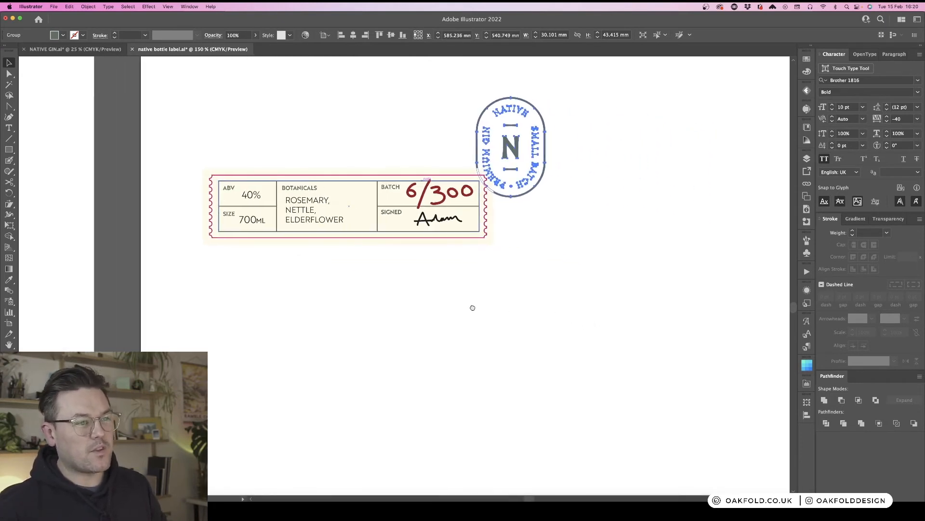
{"action": "left_click", "coordinate": [544, 143]}
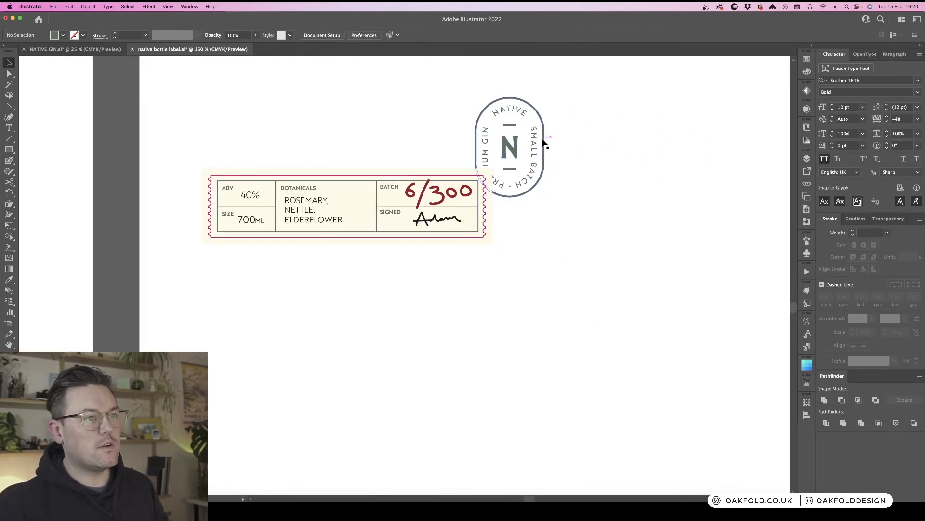
{"action": "left_click_drag", "start_coordinate": [545, 144], "coordinate": [631, 137]}
{"action": "left_click", "coordinate": [628, 277]}
{"action": "scroll", "coordinate": [628, 278], "scroll_direction": "up", "scroll_amount": 2}
{"action": "scroll", "coordinate": [629, 277], "scroll_direction": "right", "scroll_amount": 3}
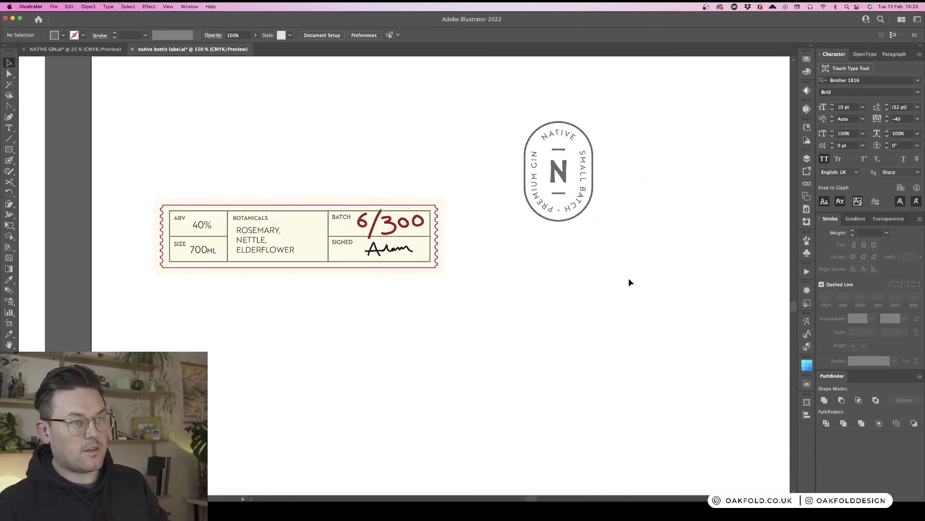
{"action": "left_click", "coordinate": [562, 178]}
{"action": "left_click", "coordinate": [643, 233]}
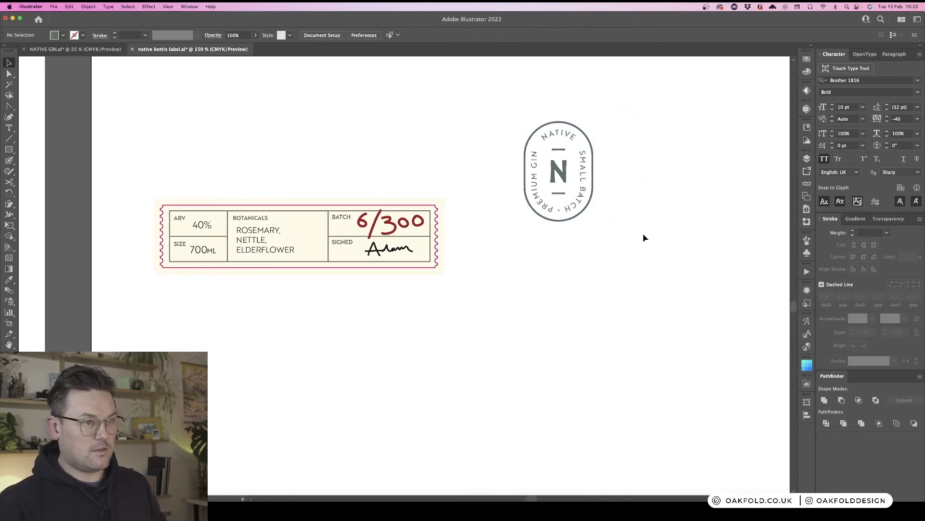
- Inspect the badge's outer border path and its anchor points
{"action": "left_click", "coordinate": [564, 175]}
{"action": "left_click", "coordinate": [632, 154]}
{"action": "key", "text": "a"}
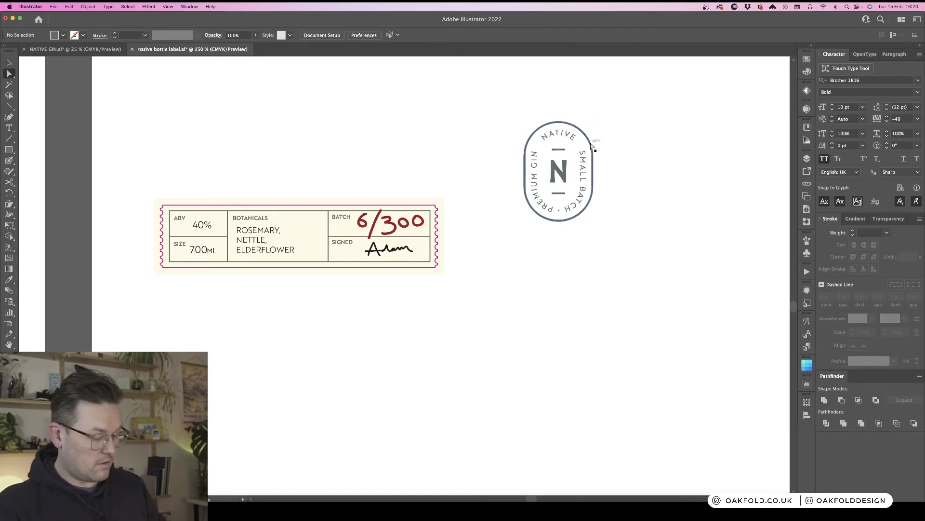
{"action": "left_click", "coordinate": [591, 142]}
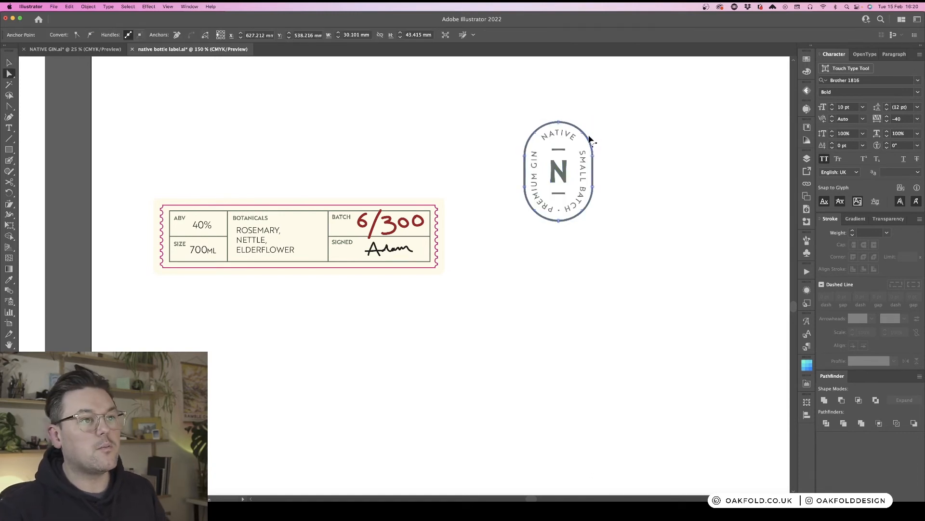
{"action": "left_click", "coordinate": [609, 181]}
{"action": "key", "text": "super+equal"}
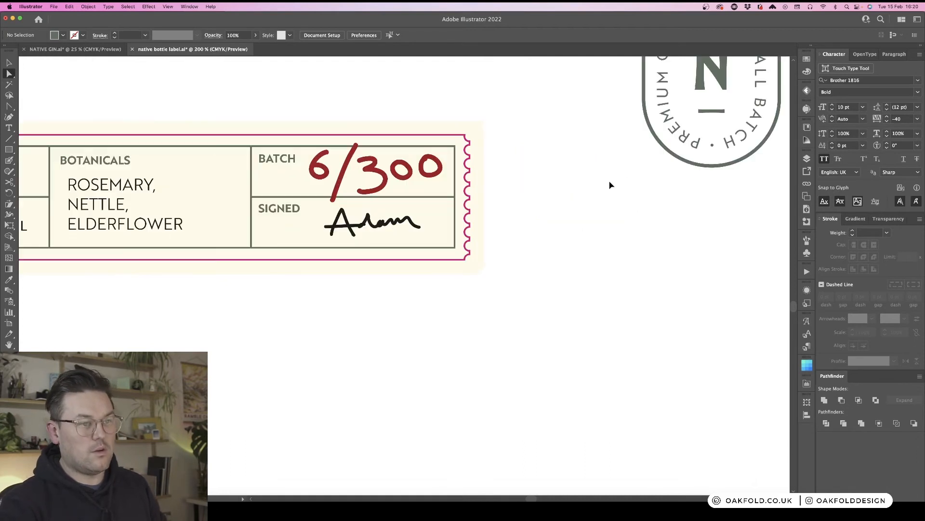
{"action": "left_click_drag", "start_coordinate": [620, 174], "coordinate": [348, 265]}
{"action": "key", "text": "v"}
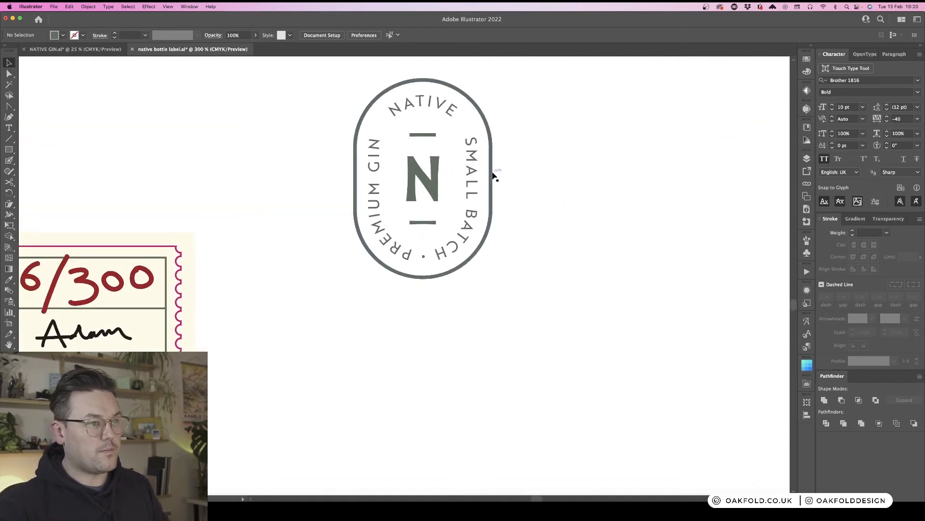
{"action": "left_click", "coordinate": [493, 175]}
{"action": "double_click", "coordinate": [492, 175]}
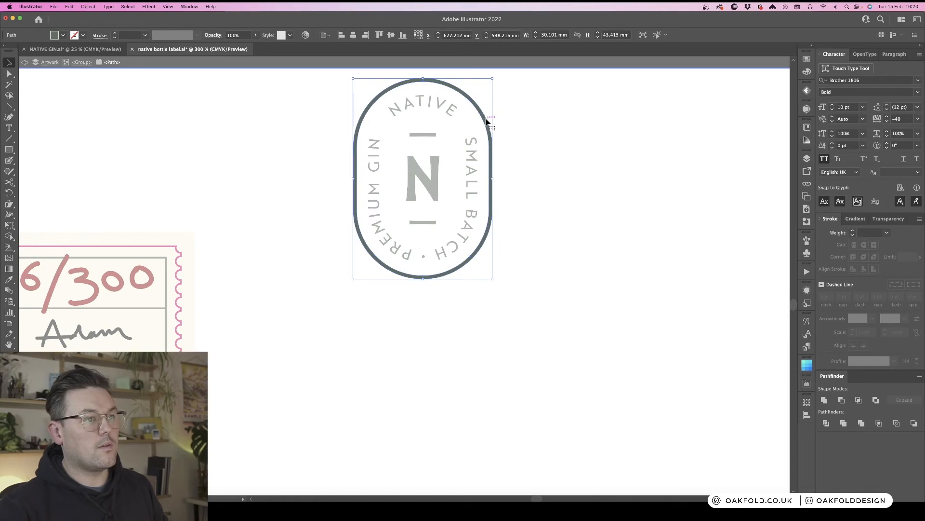
{"action": "left_click", "coordinate": [549, 138]}
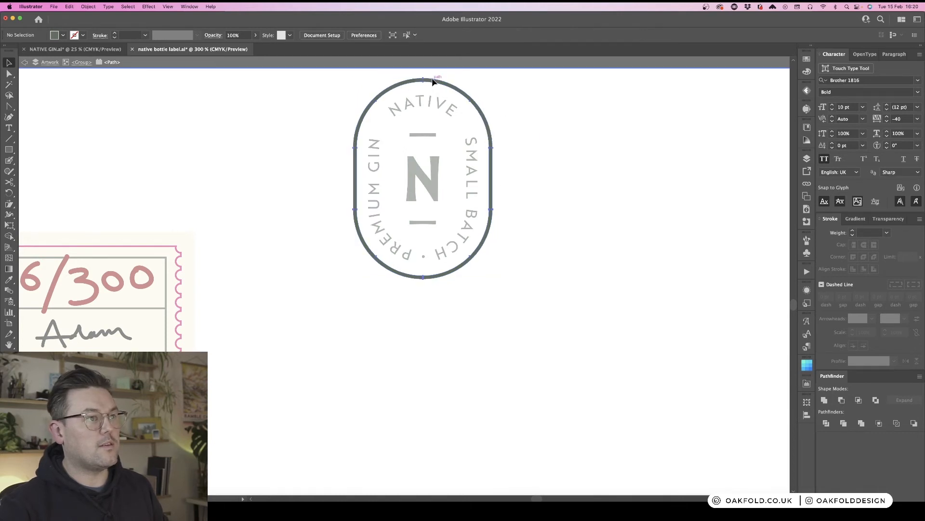
{"action": "left_click", "coordinate": [434, 83]}
{"action": "double_click", "coordinate": [567, 145]}
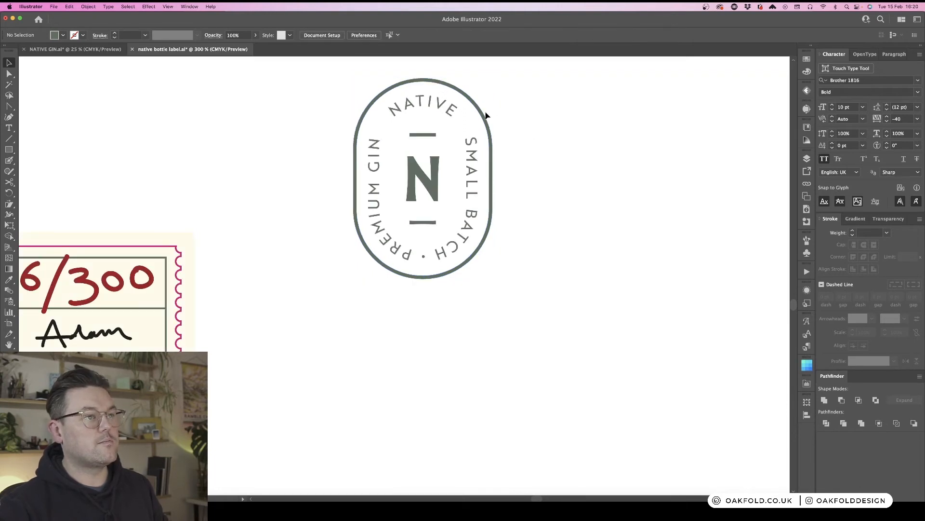
{"action": "double_click", "coordinate": [483, 116]}
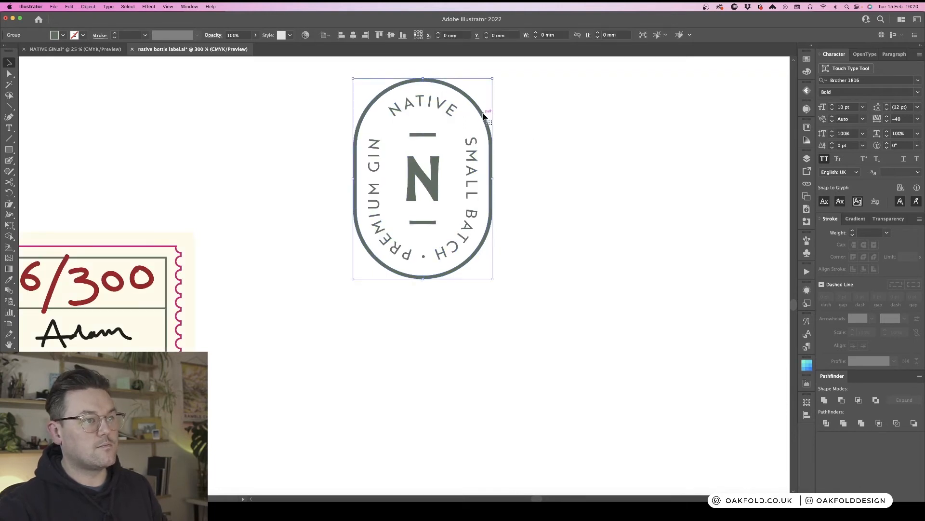
{"action": "double_click", "coordinate": [560, 171]}
- Turn the selected badge artwork into a solid filled pill shape with Pathfinder
{"action": "scroll", "coordinate": [560, 171], "scroll_direction": "right", "scroll_amount": 5}
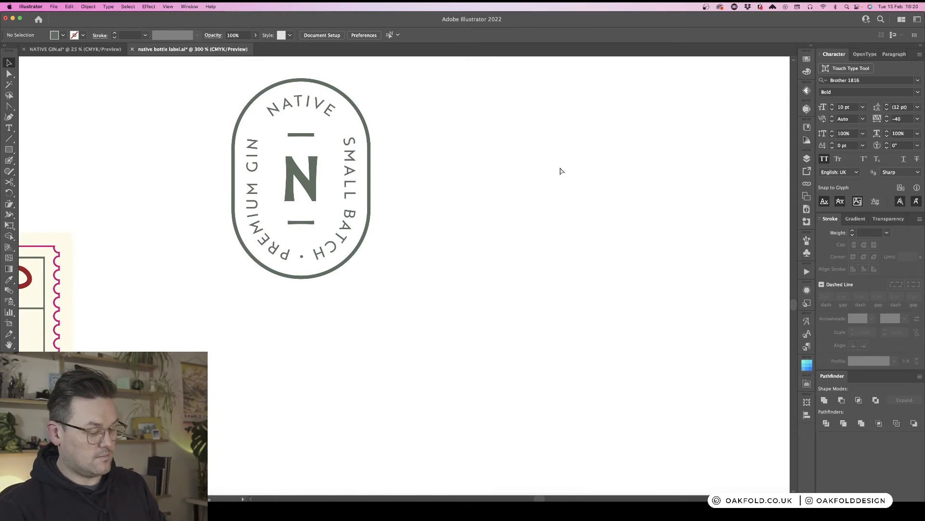
{"action": "left_click_drag", "start_coordinate": [369, 186], "coordinate": [552, 188]}
{"action": "left_click", "coordinate": [824, 399]}
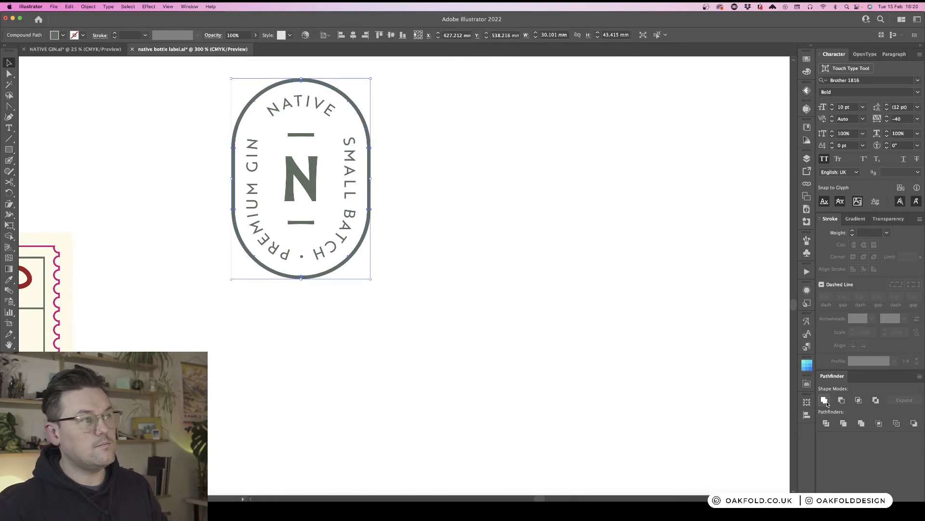
{"action": "left_click", "coordinate": [862, 423]}
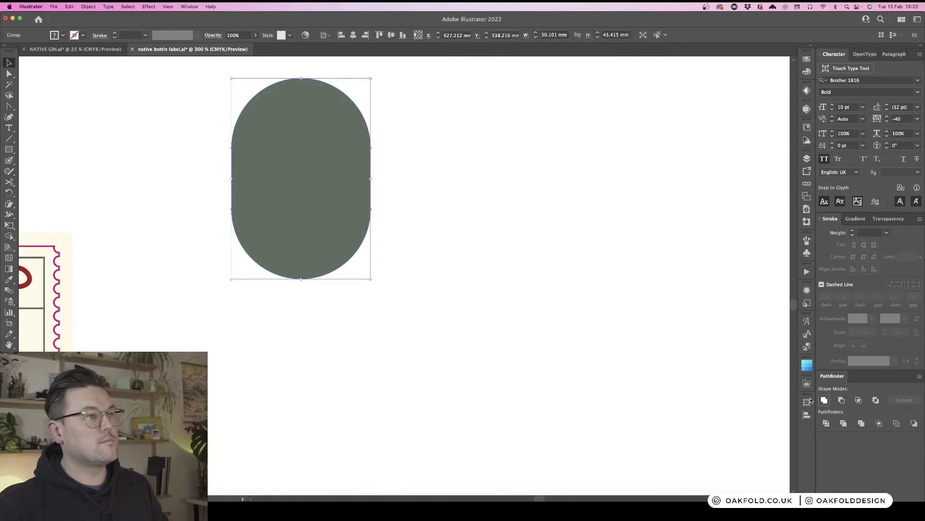
- Apply an Offset Path effect to enlarge the solid pill shape around the badge
{"action": "scroll", "coordinate": [381, 166], "scroll_direction": "left", "scroll_amount": 4}
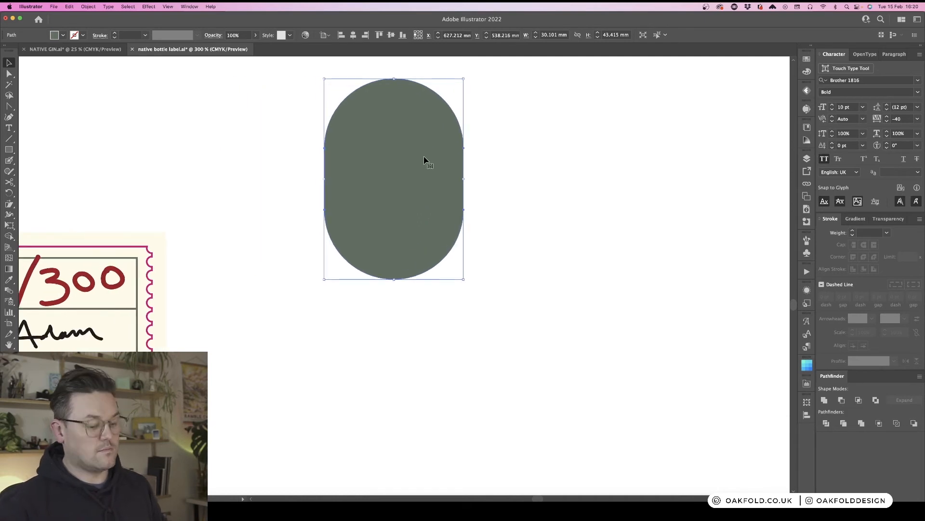
{"action": "left_click", "coordinate": [149, 6]}
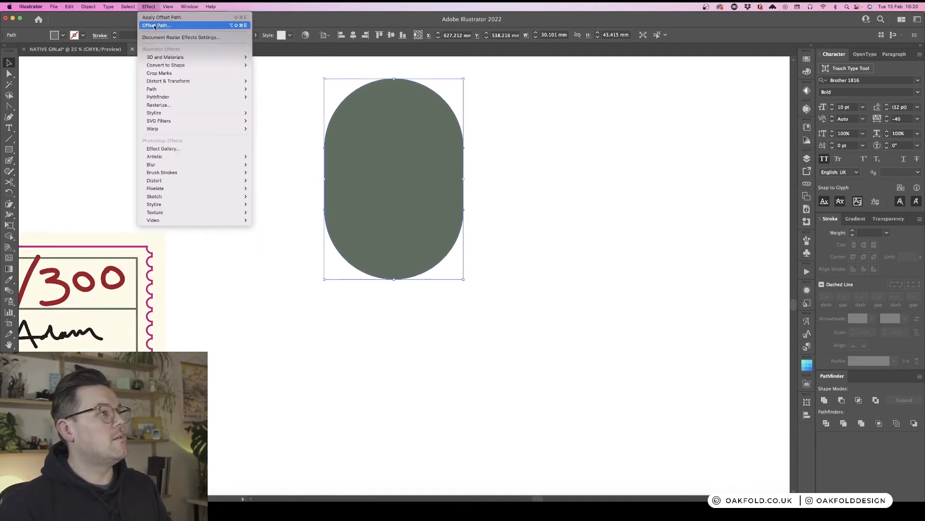
{"action": "left_click", "coordinate": [157, 25]}
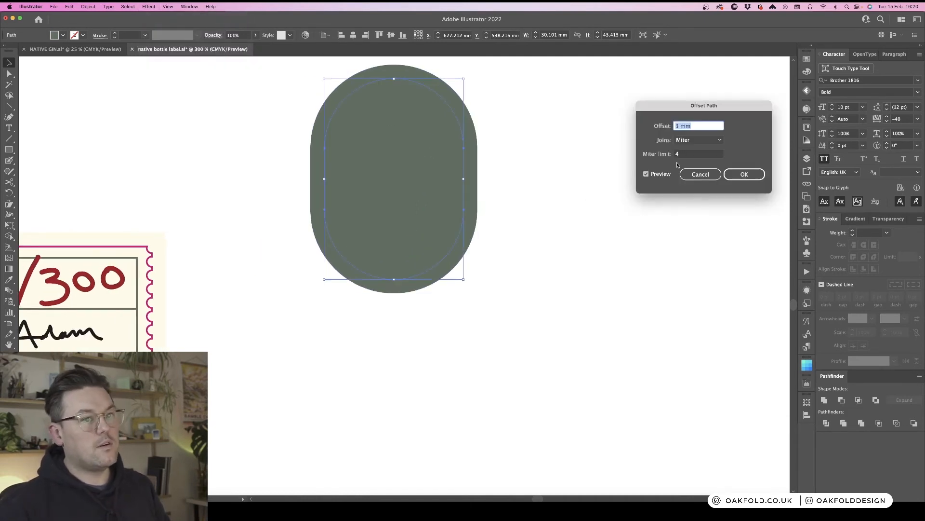
{"action": "left_click", "coordinate": [678, 126]}
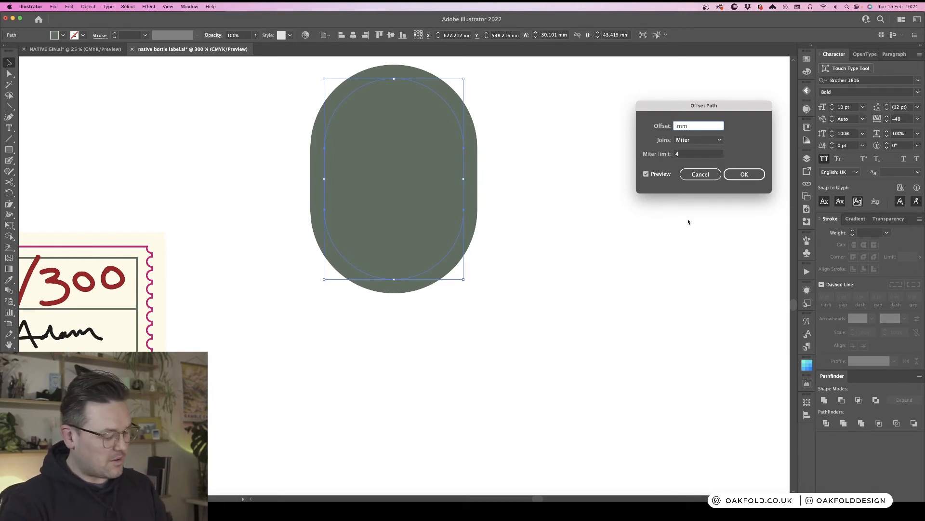
{"action": "key", "text": "Return"}
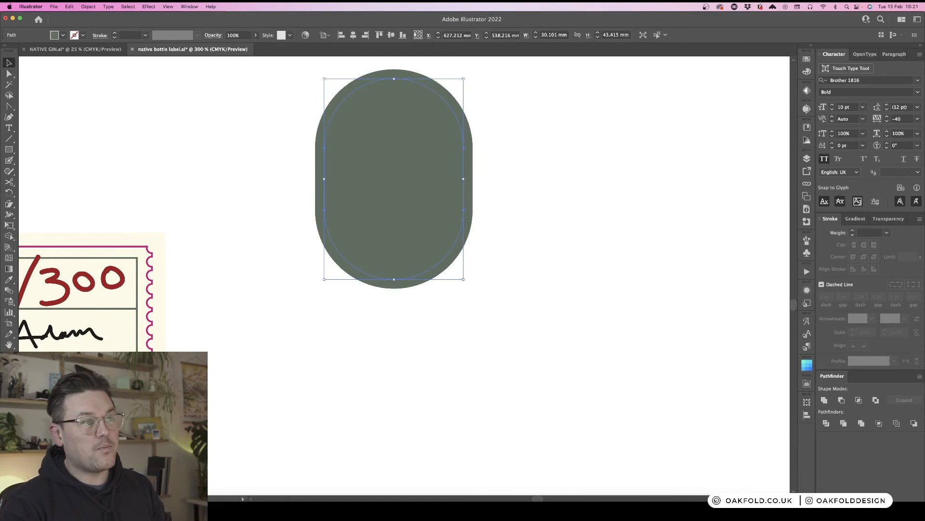
- Colour the badge lettering and border cream by sampling the label background with the Eyedropper
{"action": "key", "text": "super"}
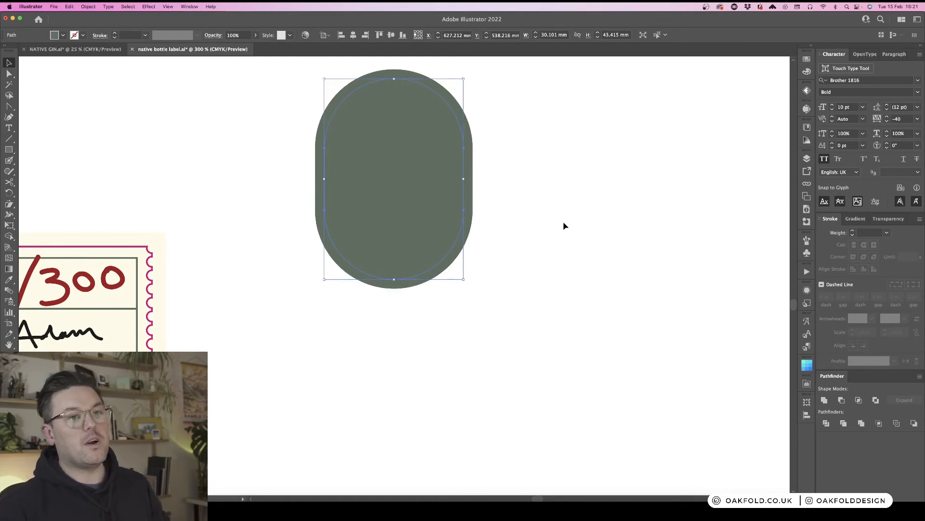
{"action": "scroll", "coordinate": [155, 300], "scroll_direction": "left", "scroll_amount": 5}
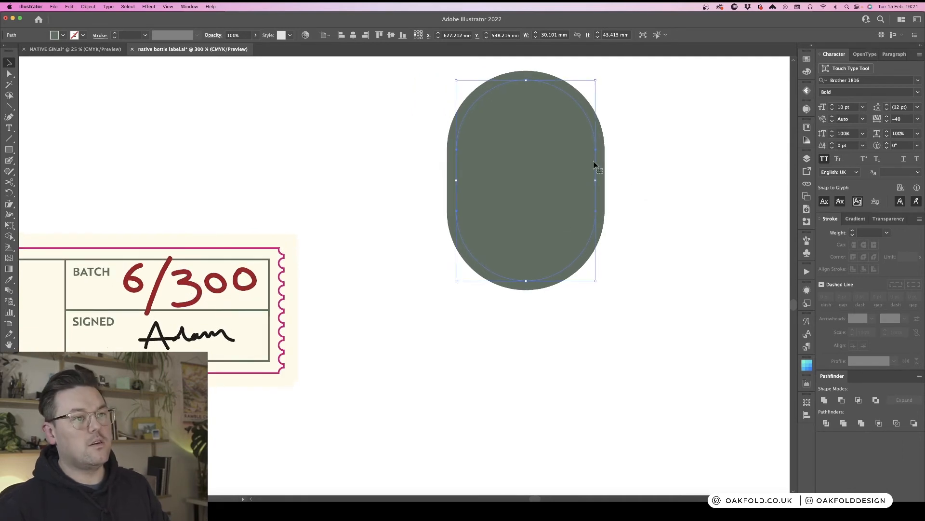
{"action": "left_click", "coordinate": [580, 177]}
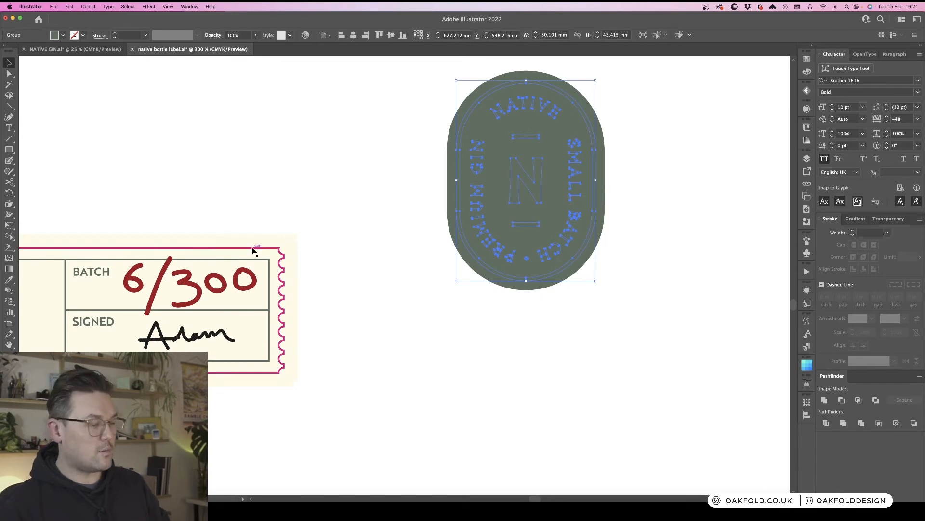
{"action": "key", "text": "i"}
{"action": "left_click", "coordinate": [283, 240]}
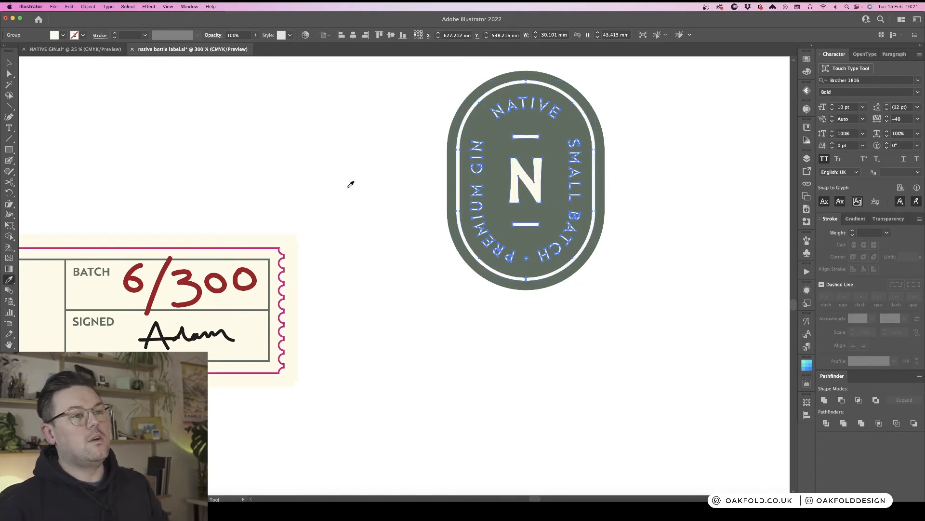
- Recolour the badge lettering and border in a darker tone of the badge's green
{"action": "scroll", "coordinate": [373, 158], "scroll_direction": "right", "scroll_amount": 2}
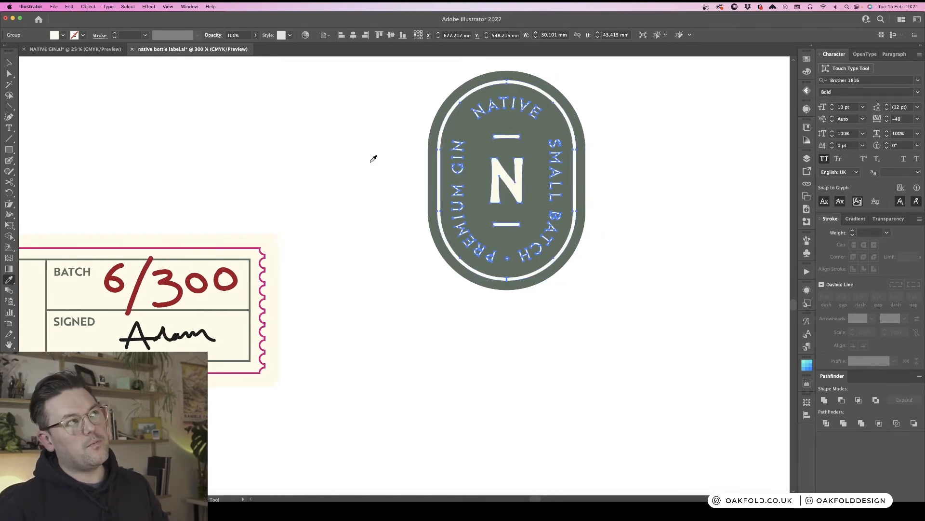
{"action": "key", "text": "super+minus"}
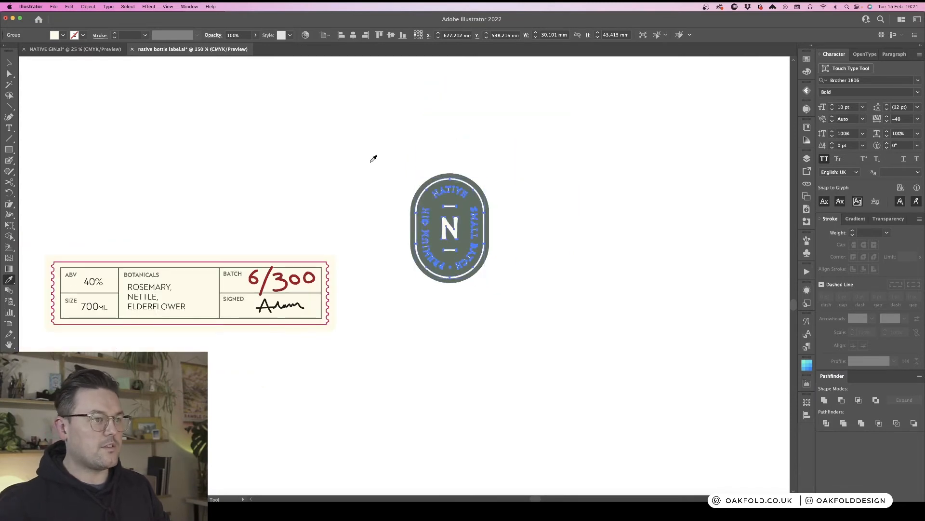
{"action": "scroll", "coordinate": [373, 159], "scroll_direction": "left", "scroll_amount": 3}
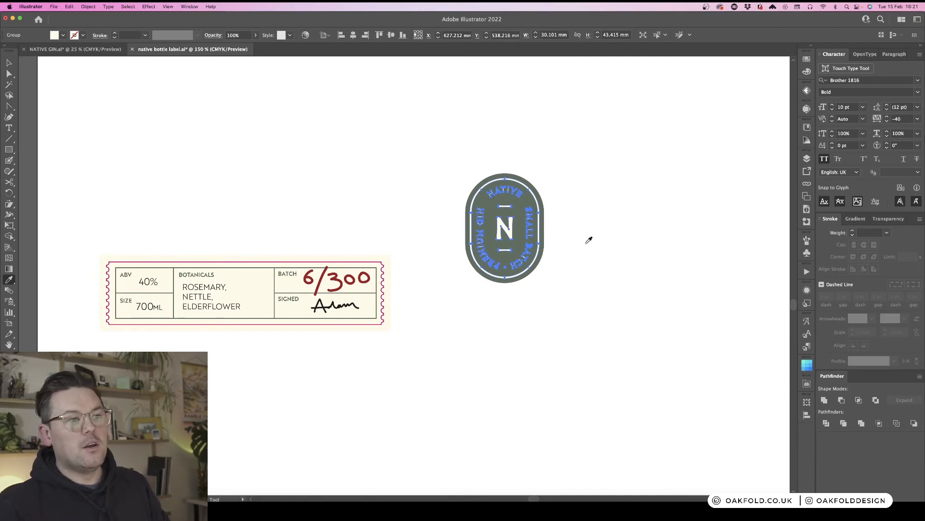
{"action": "left_click", "coordinate": [527, 195]}
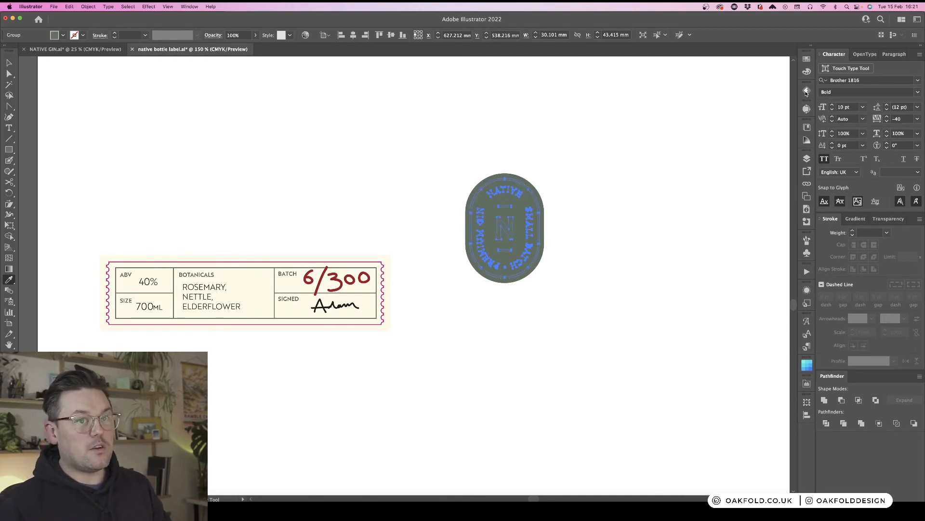
{"action": "left_click", "coordinate": [807, 72]}
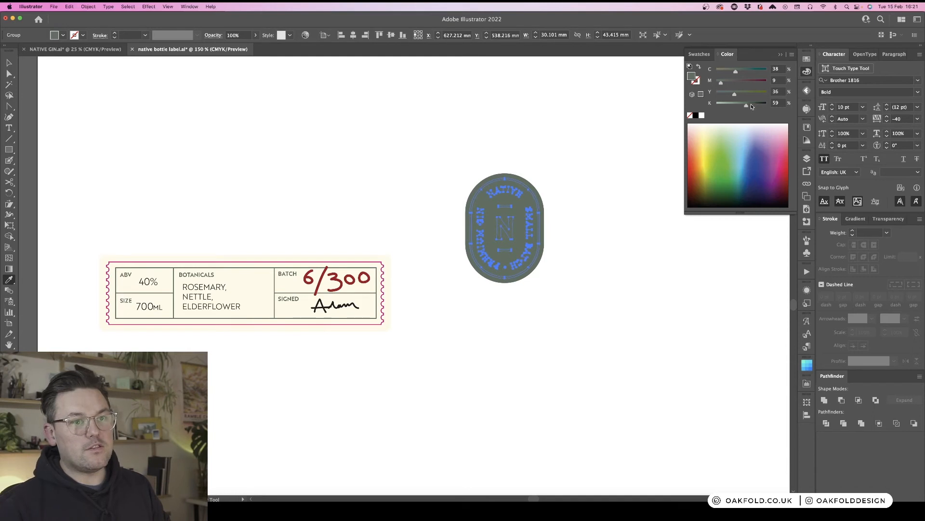
{"action": "left_click", "coordinate": [750, 104]}
{"action": "left_click", "coordinate": [808, 73]}
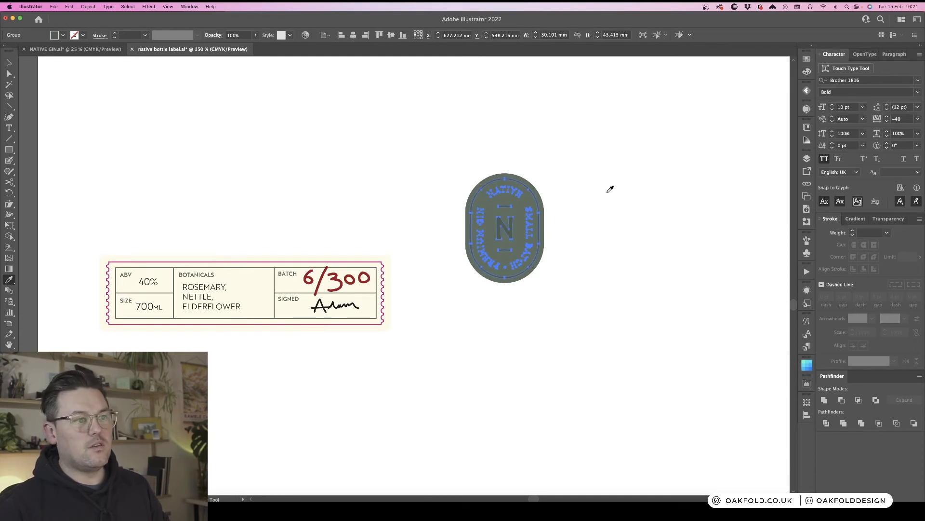
{"action": "key", "text": "v"}
{"action": "left_click", "coordinate": [585, 190]}
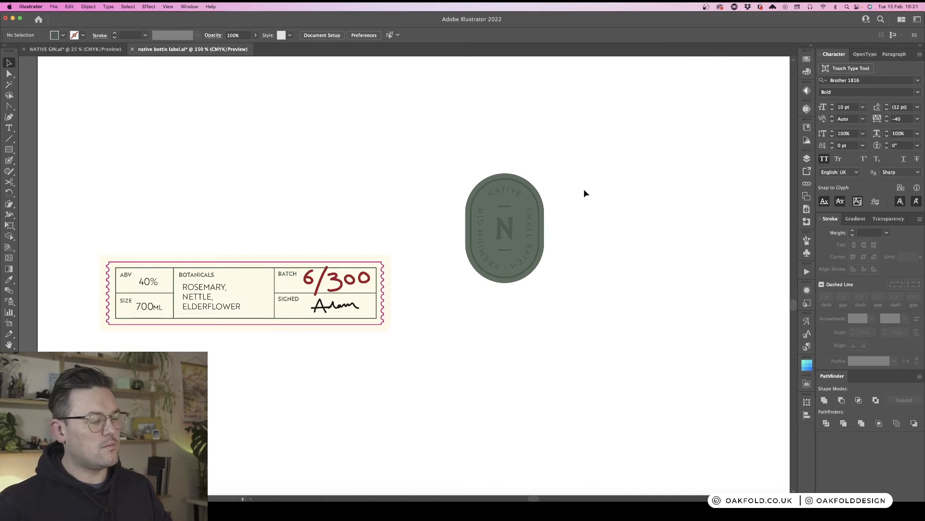
- Move the whole badge so it sits just above the right end of the label strip
{"action": "left_click_drag", "start_coordinate": [577, 323], "coordinate": [522, 259]}
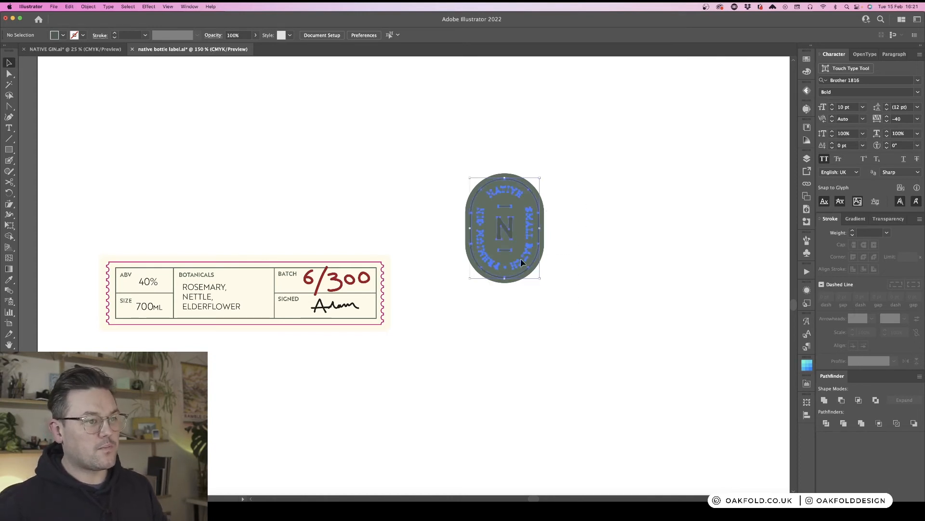
{"action": "left_click", "coordinate": [522, 259], "text": "shift"}
{"action": "scroll", "coordinate": [585, 229], "scroll_direction": "down", "scroll_amount": 3}
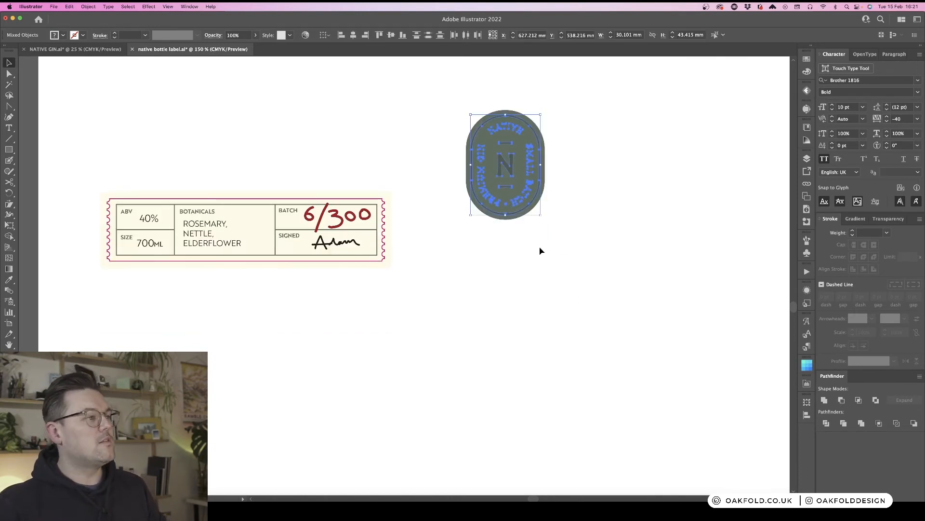
{"action": "left_click", "coordinate": [557, 252]}
{"action": "left_click_drag", "start_coordinate": [510, 176], "coordinate": [427, 182]}
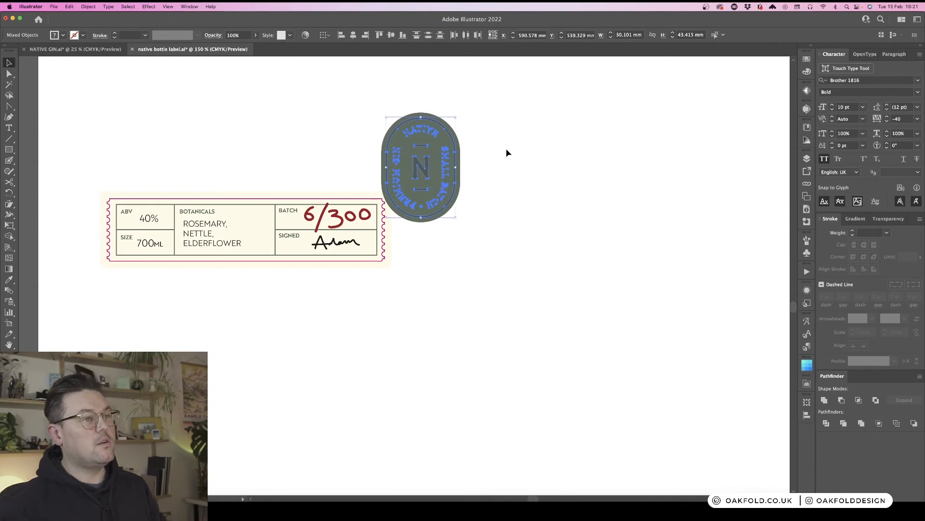
{"action": "left_click", "coordinate": [509, 207]}
{"action": "left_click_drag", "start_coordinate": [443, 187], "coordinate": [503, 190]}
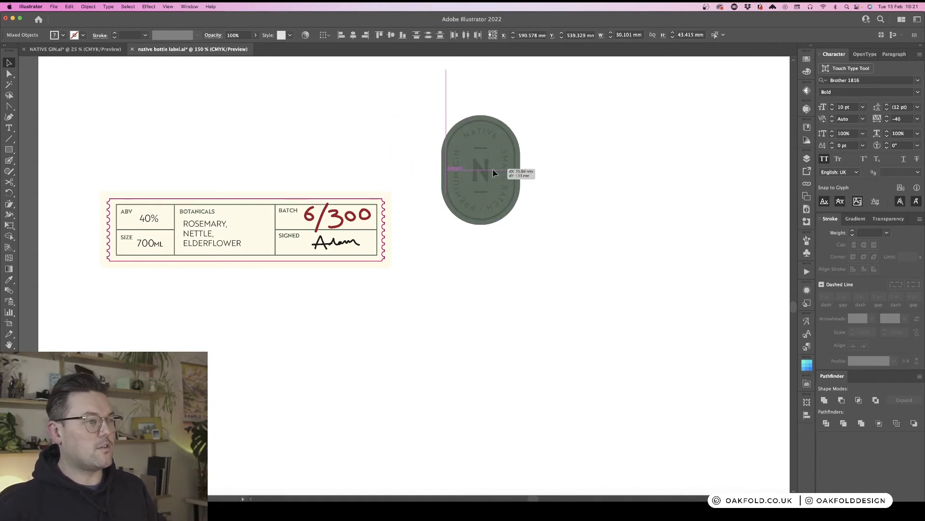
- Resize the badge smaller so it sits near the right end of the label strip
{"action": "left_click", "coordinate": [560, 247]}
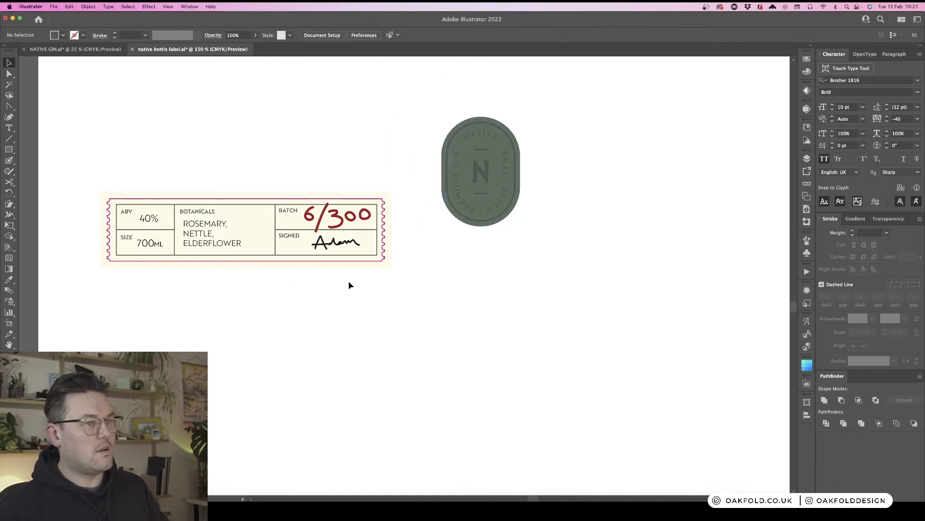
{"action": "left_click_drag", "start_coordinate": [545, 266], "coordinate": [494, 152]}
{"action": "left_click", "coordinate": [534, 184]}
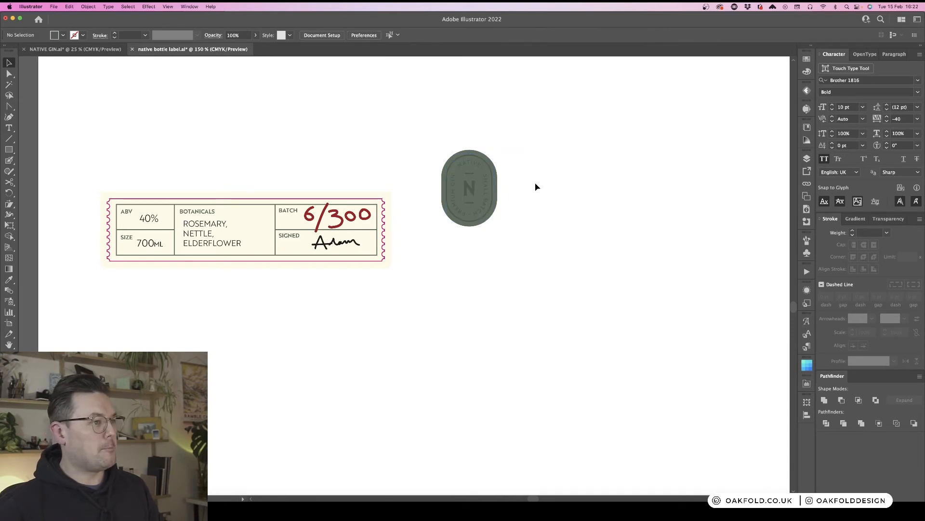
{"action": "scroll", "coordinate": [536, 186], "scroll_direction": "left", "scroll_amount": 3}
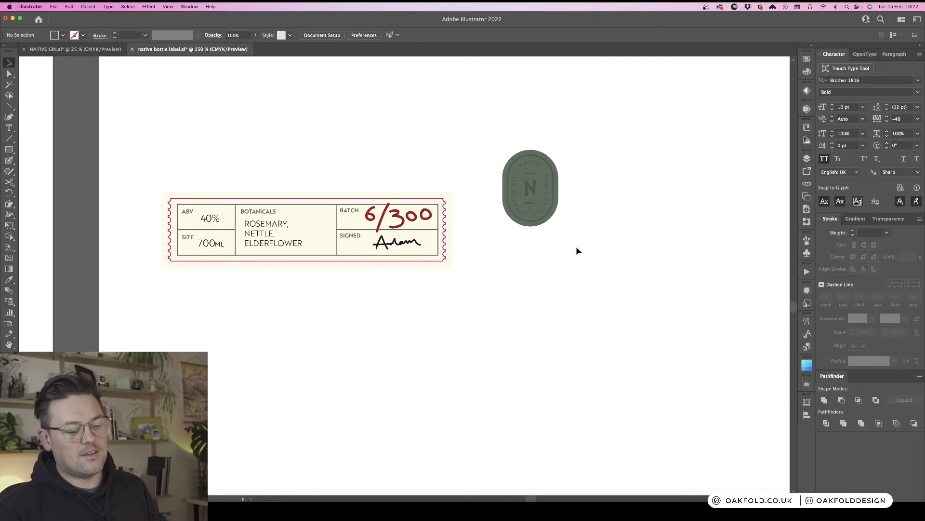
- Expand the appearance of the badge's solid pill shape
{"action": "left_click", "coordinate": [553, 171]}
{"action": "left_click", "coordinate": [89, 7]}
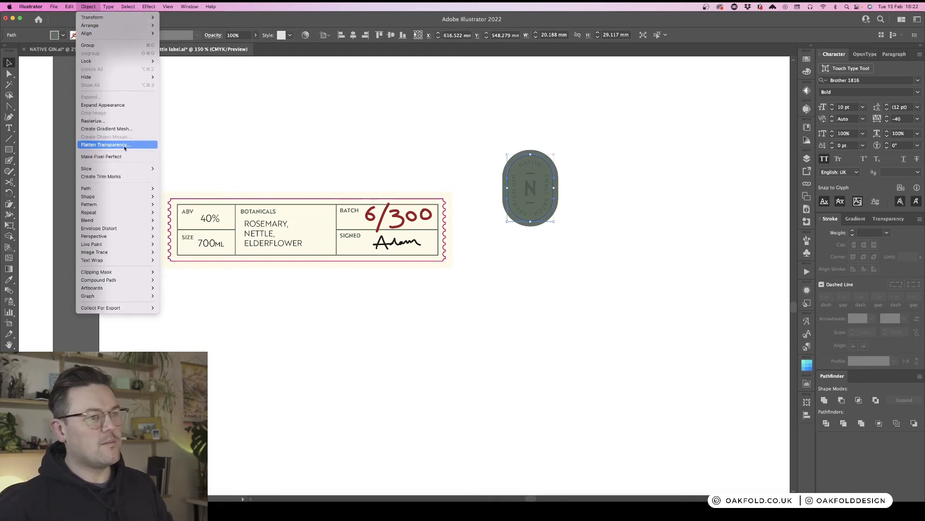
{"action": "left_click", "coordinate": [115, 105]}
- Select the badge lettering and border and colour them rich black, C35 M35 Y35 K100
{"action": "left_click", "coordinate": [590, 177]}
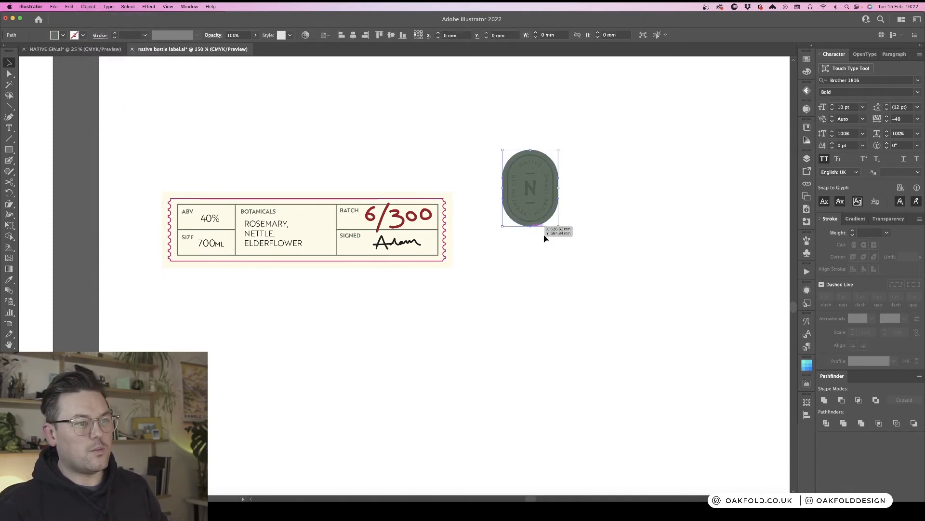
{"action": "left_click", "coordinate": [550, 171]}
{"action": "left_click", "coordinate": [548, 169]}
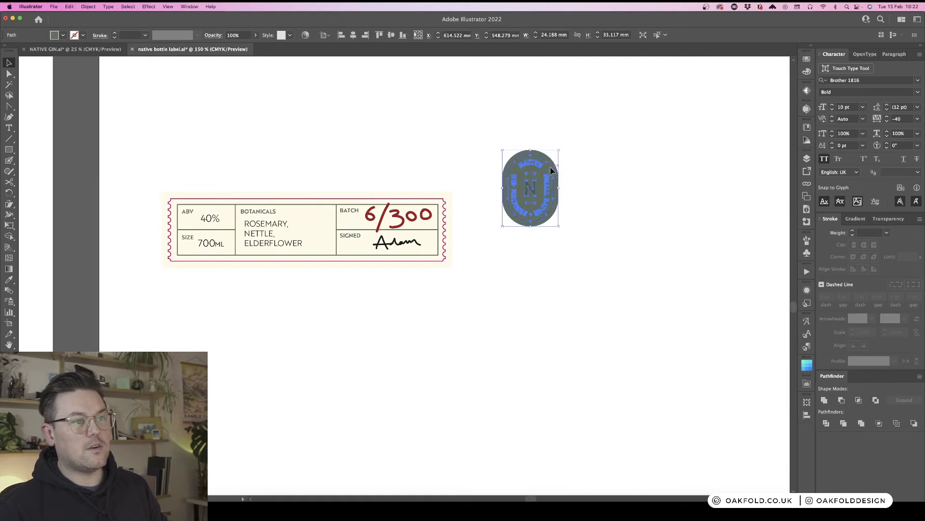
{"action": "left_click", "coordinate": [806, 61]}
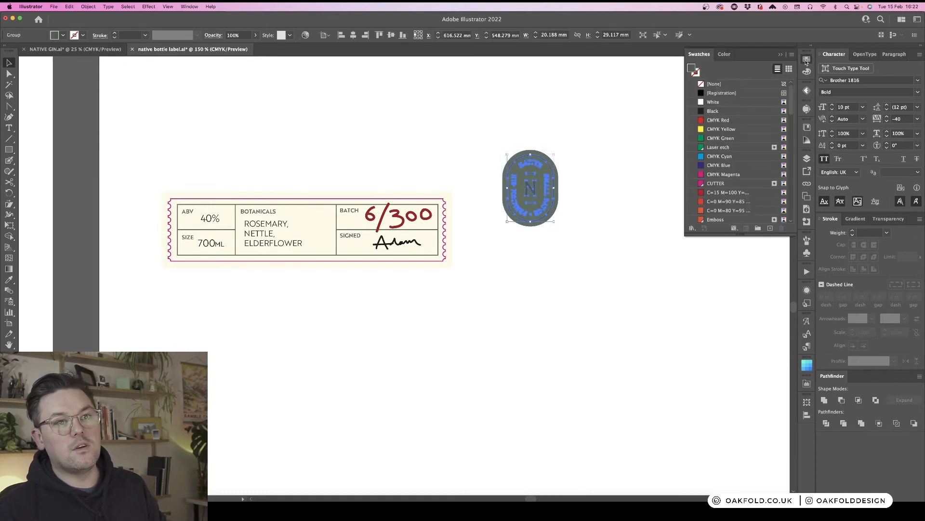
{"action": "left_click", "coordinate": [717, 112]}
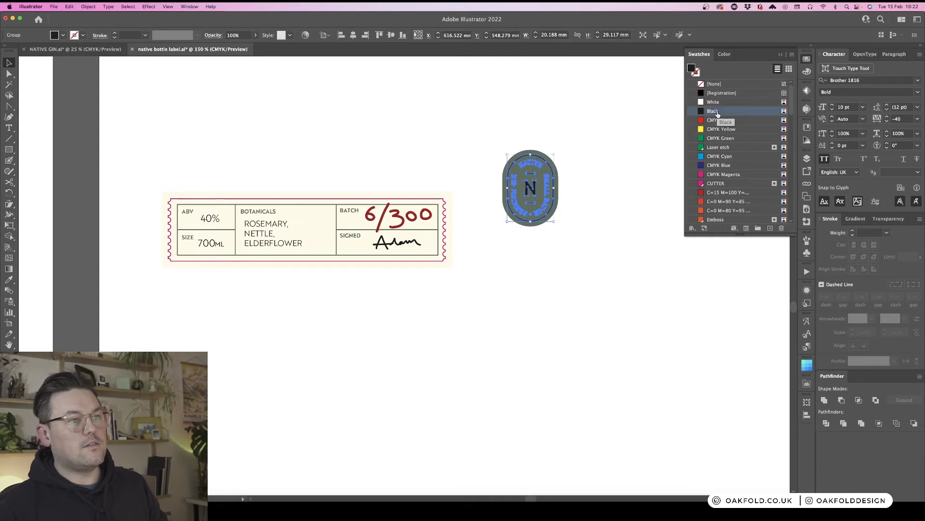
{"action": "left_click", "coordinate": [807, 59]}
{"action": "left_click", "coordinate": [807, 71]}
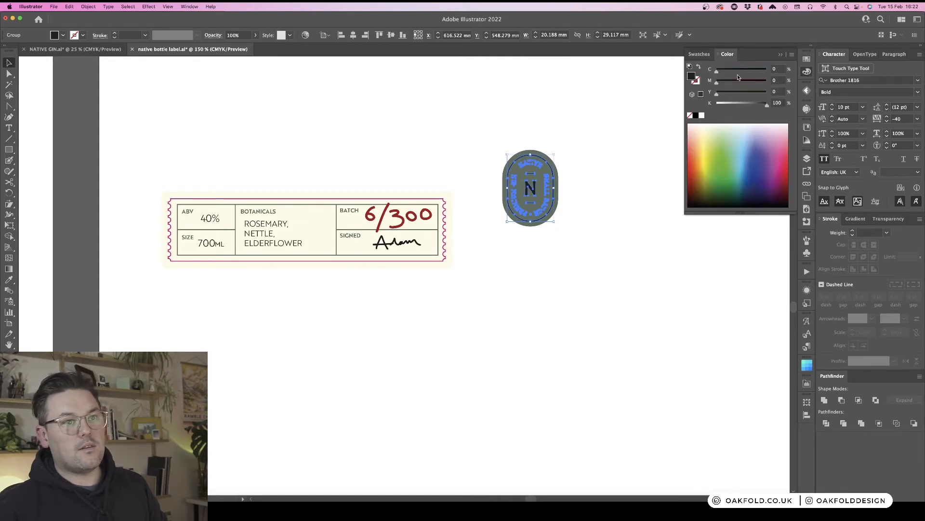
{"action": "left_click", "coordinate": [735, 70]}
{"action": "left_click", "coordinate": [734, 82]}
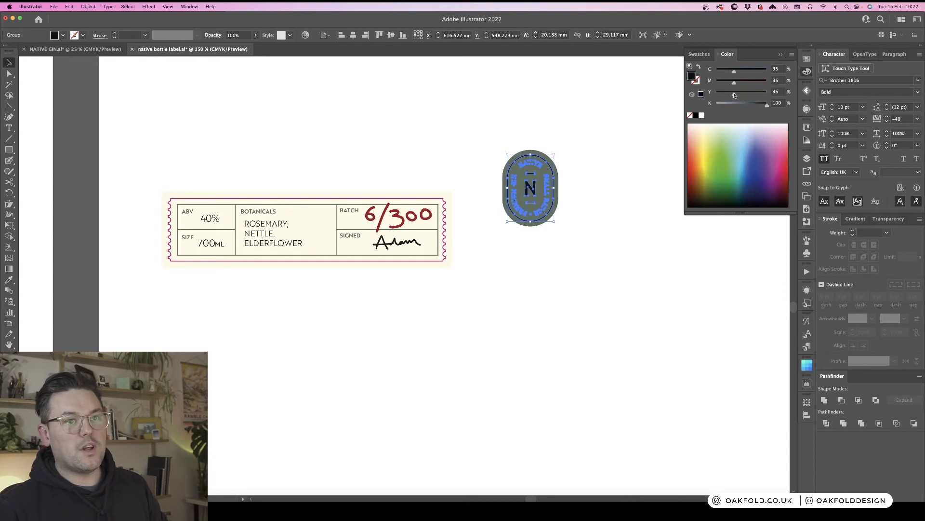
- Lower the opacity of the black badge lettering and border so they blend into the pill
{"action": "left_click", "coordinate": [890, 220]}
{"action": "left_click", "coordinate": [916, 233]}
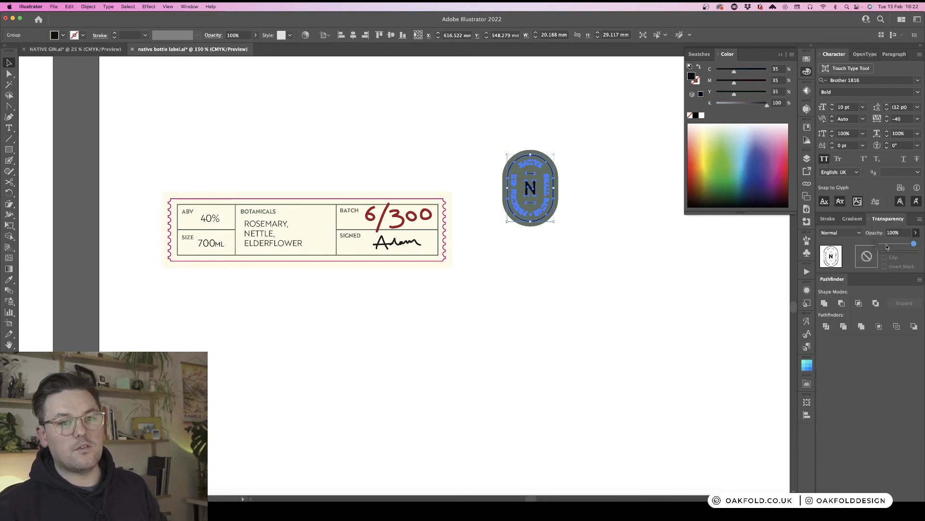
{"action": "left_click", "coordinate": [887, 244]}
{"action": "left_click", "coordinate": [674, 255]}
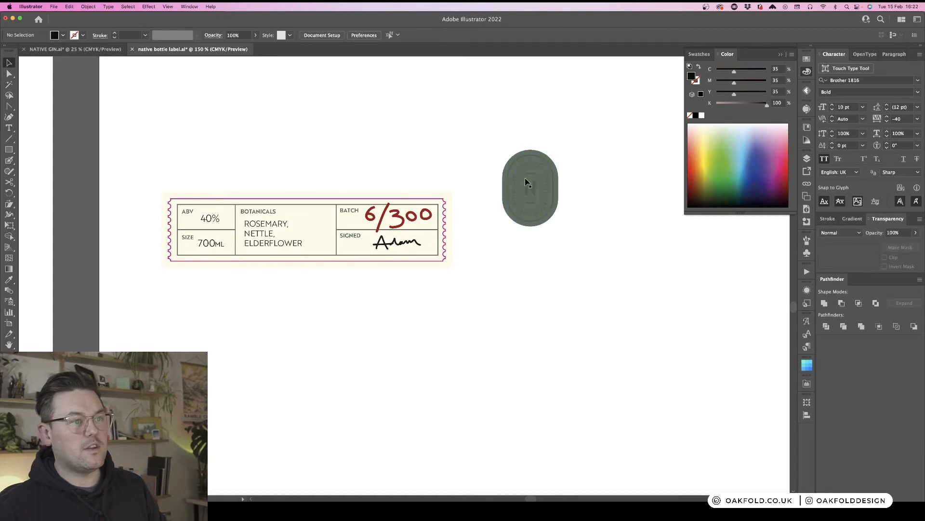
- Recolour the badge's pill fill an olive gold of C38 M34 Y73 K15
{"action": "left_click", "coordinate": [555, 166]}
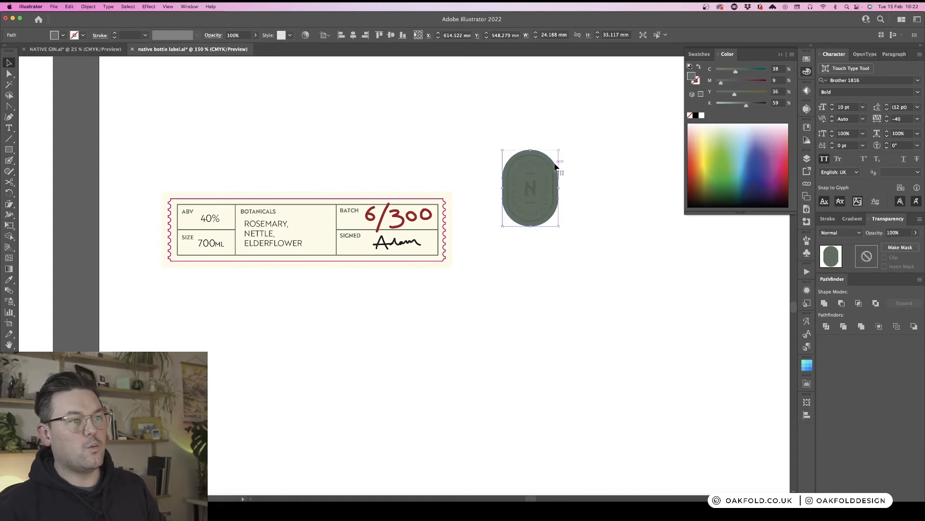
{"action": "left_click", "coordinate": [725, 71]}
{"action": "left_click", "coordinate": [744, 81]}
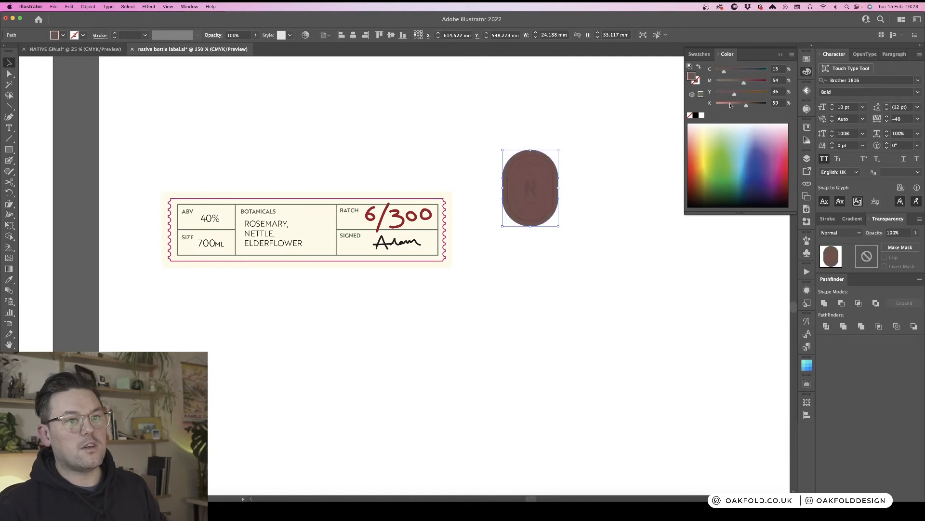
{"action": "left_click", "coordinate": [730, 103]}
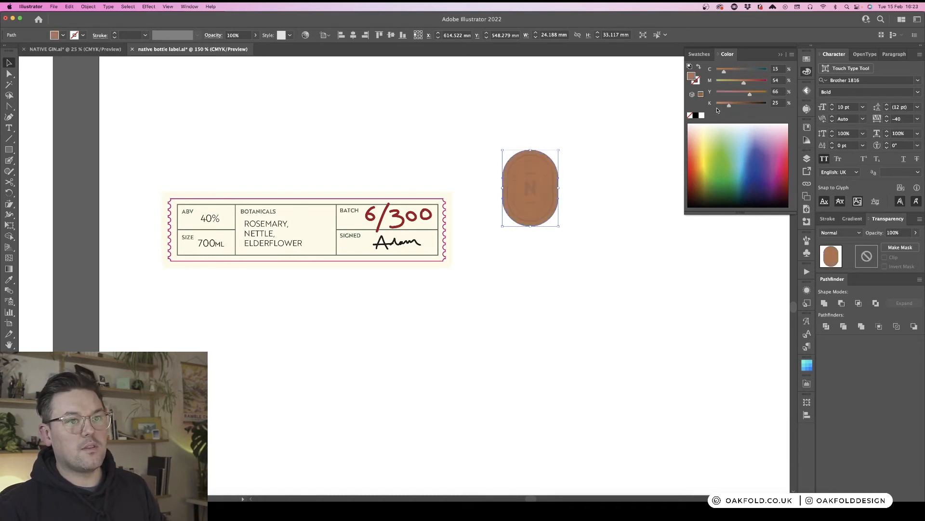
{"action": "left_click", "coordinate": [718, 105]}
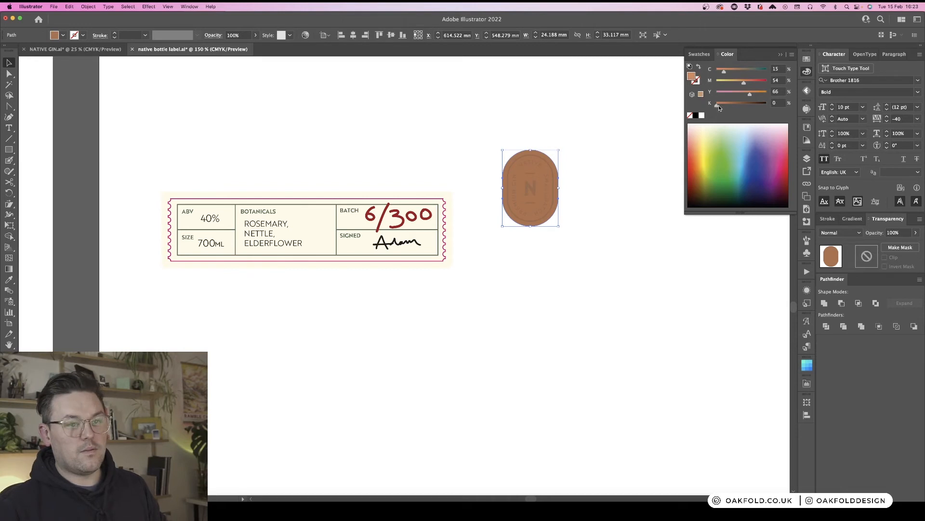
{"action": "left_click_drag", "start_coordinate": [719, 105], "coordinate": [740, 83]}
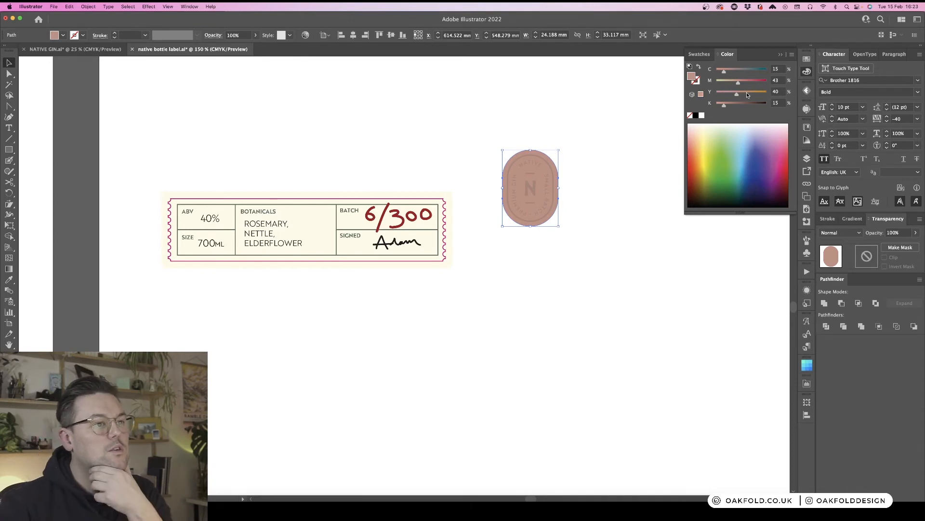
{"action": "left_click", "coordinate": [747, 93]}
{"action": "left_click", "coordinate": [732, 70]}
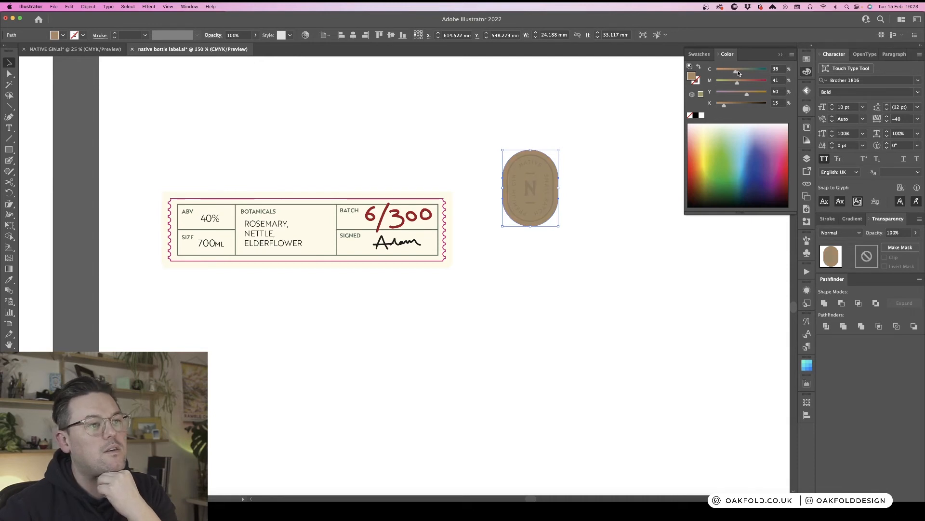
{"action": "left_click", "coordinate": [738, 71]}
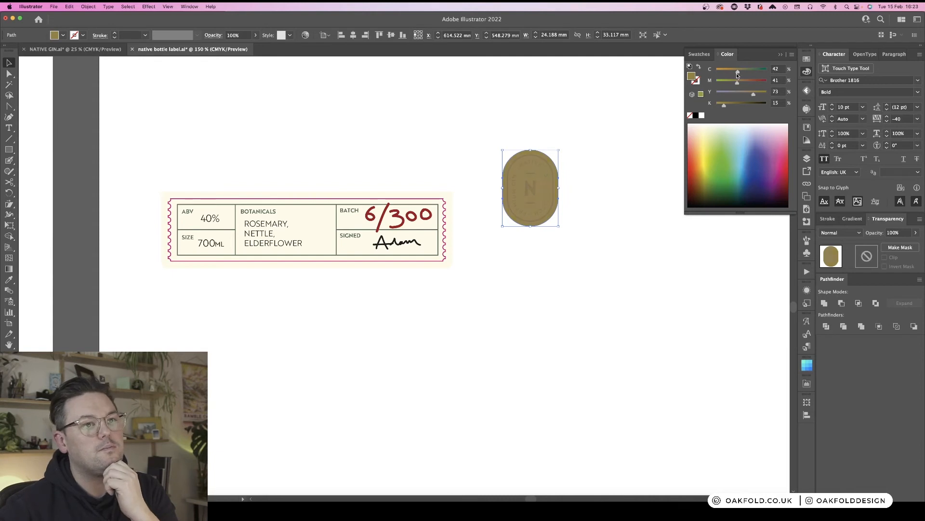
{"action": "left_click_drag", "start_coordinate": [736, 72], "coordinate": [732, 84]}
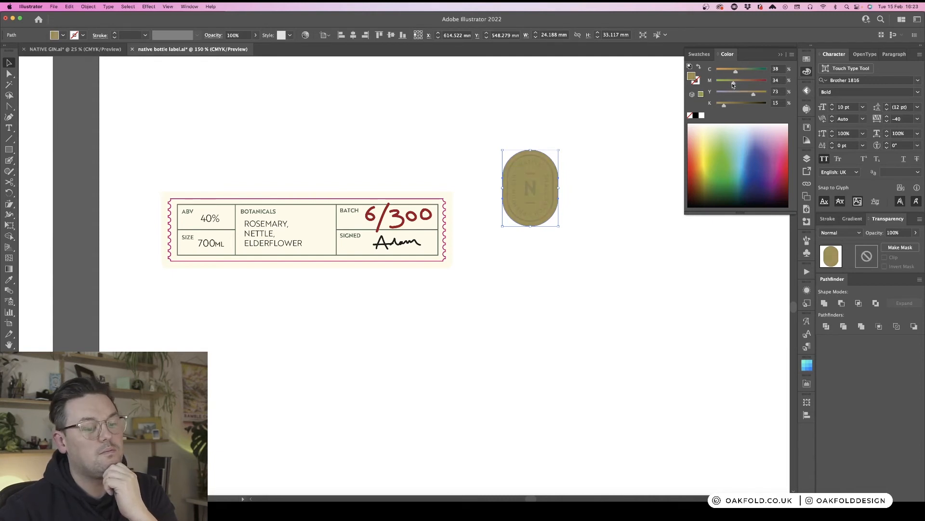
{"action": "left_click", "coordinate": [586, 133]}
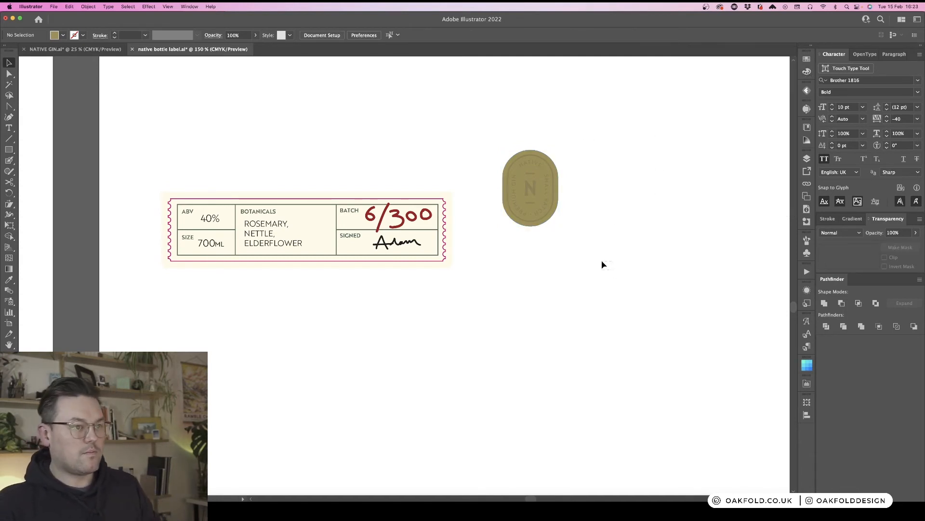
- Scale the whole badge down slightly beside the label strip
{"action": "left_click", "coordinate": [526, 153]}
{"action": "left_click", "coordinate": [620, 168]}
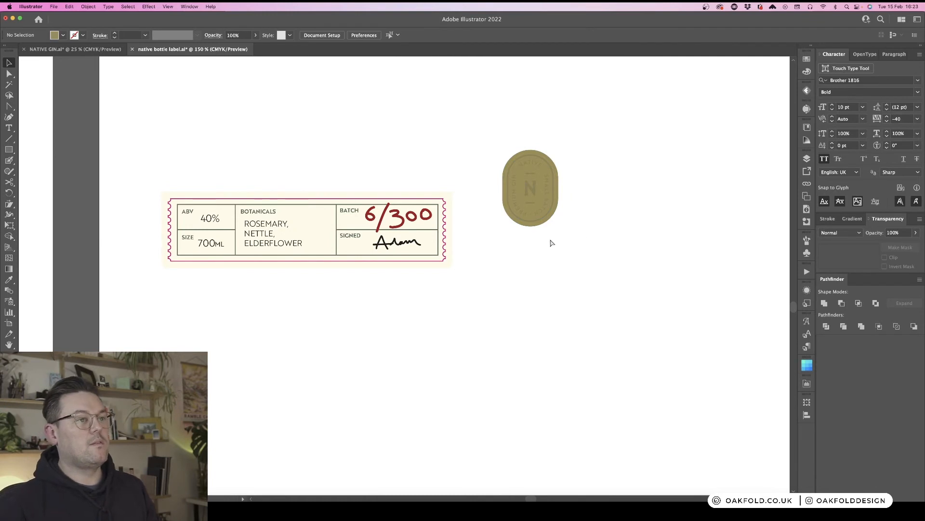
{"action": "key", "text": "super+minus"}
{"action": "key", "text": "super+minus"}
{"action": "left_click_drag", "start_coordinate": [429, 318], "coordinate": [593, 284]}
{"action": "left_click", "coordinate": [629, 202]}
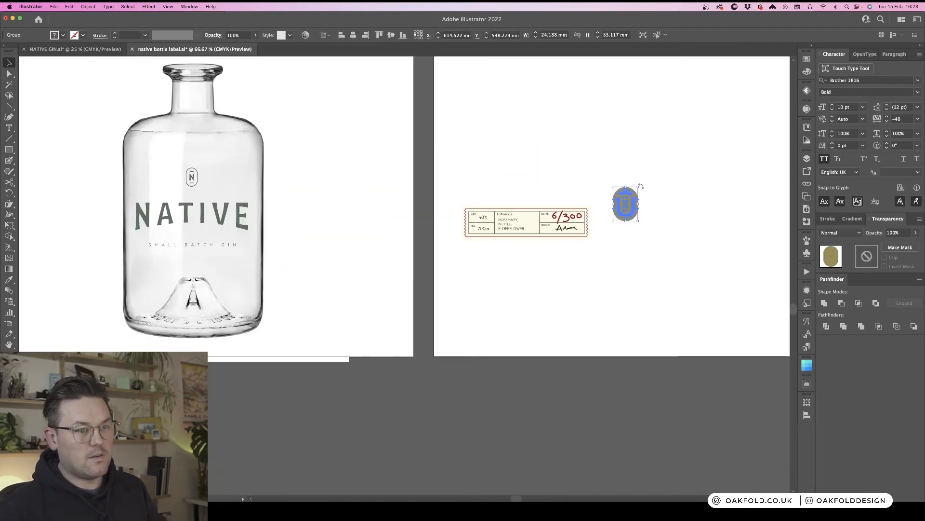
{"action": "left_click_drag", "start_coordinate": [639, 187], "coordinate": [612, 208]}
{"action": "left_click", "coordinate": [673, 189]}
{"action": "left_click", "coordinate": [634, 206]}
{"action": "key", "text": "super+equal"}
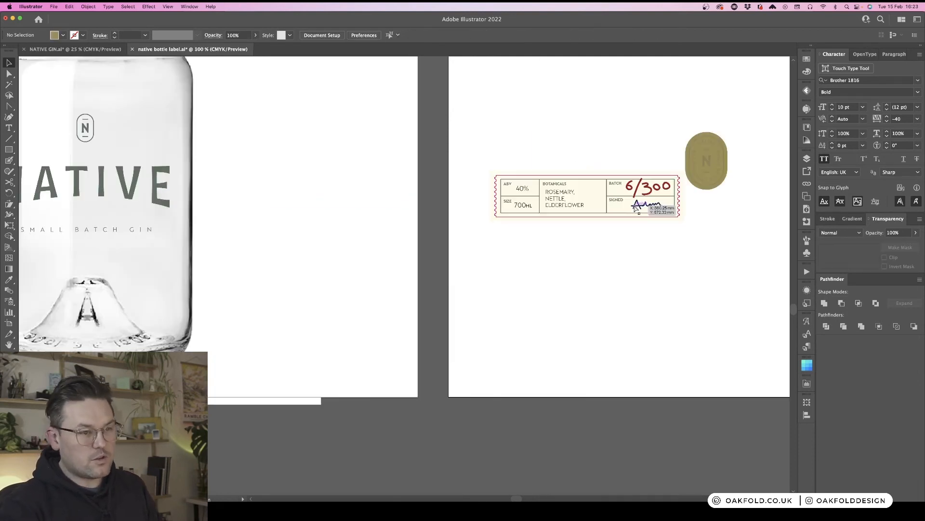
- Move the divider before the Batch column left and extend the Batch/Signed rule to meet it
{"action": "key", "text": "super+equal"}
{"action": "scroll", "coordinate": [636, 204], "scroll_direction": "right", "scroll_amount": 10}
{"action": "key", "text": "a"}
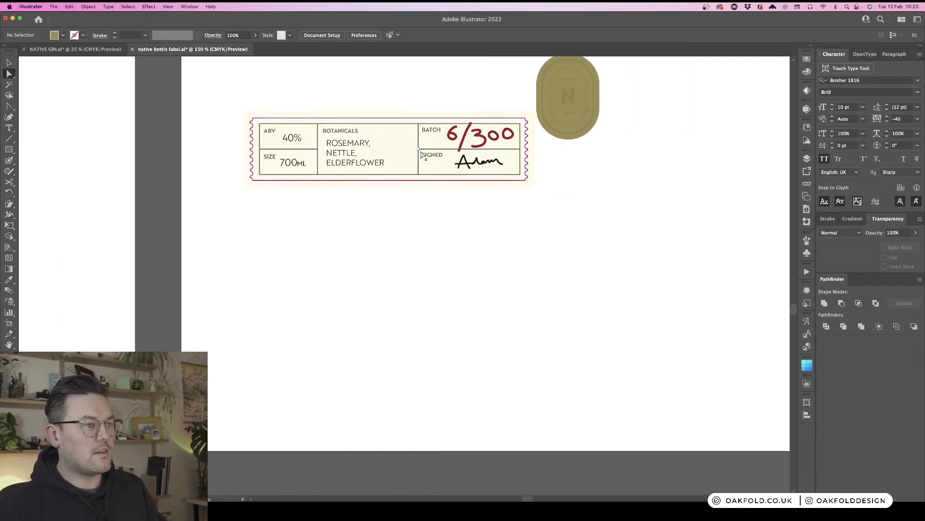
{"action": "key", "text": "v"}
{"action": "left_click", "coordinate": [419, 141]}
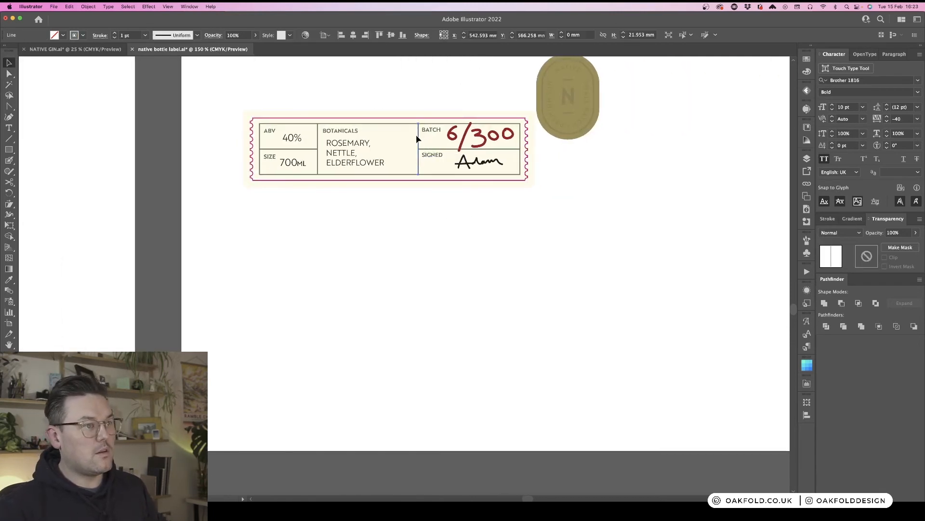
{"action": "left_click_drag", "start_coordinate": [419, 140], "coordinate": [402, 137]}
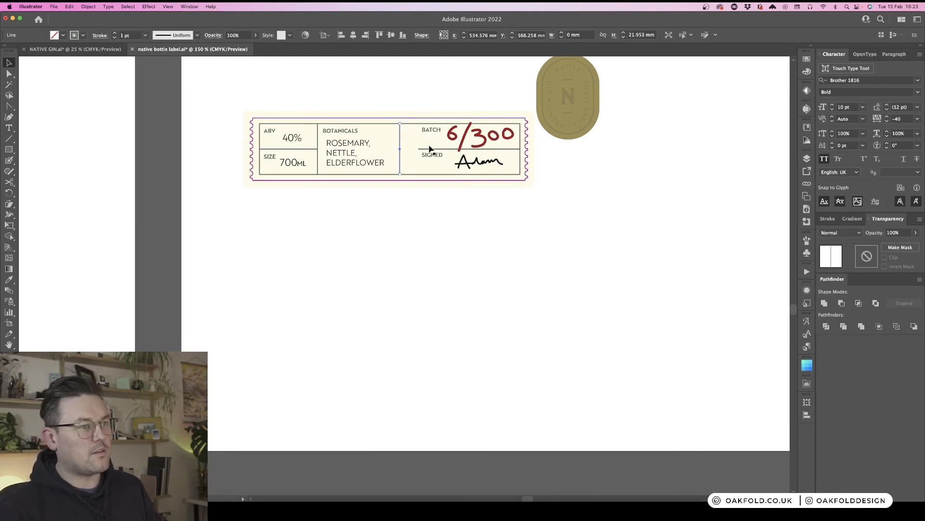
{"action": "left_click_drag", "start_coordinate": [436, 152], "coordinate": [420, 153]}
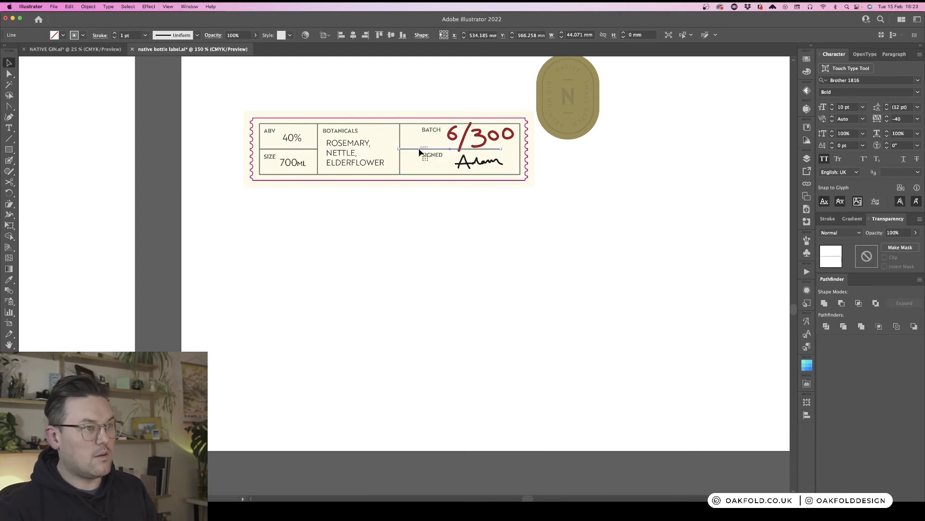
{"action": "left_click", "coordinate": [434, 204]}
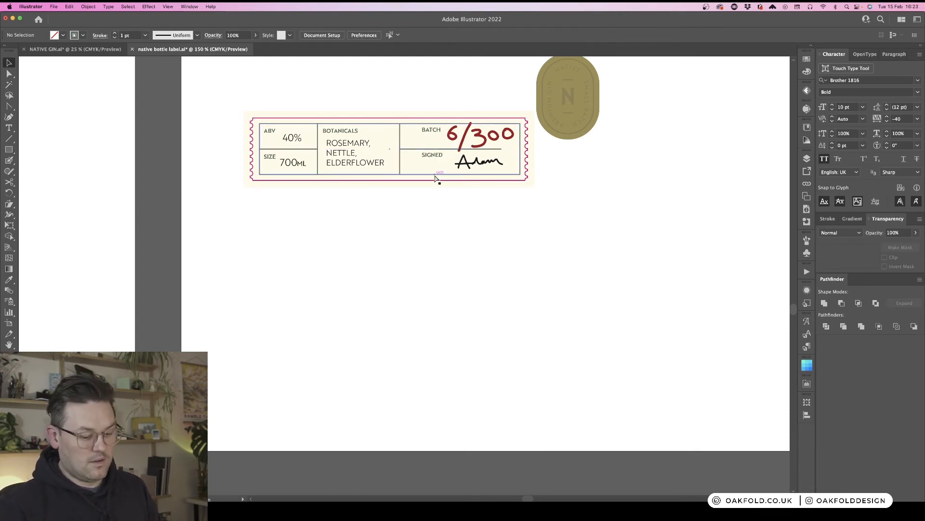
- Move the Batch and Signed labels left to align with the shifted divider
{"action": "key", "text": "super+equal"}
{"action": "scroll", "coordinate": [436, 179], "scroll_direction": "up", "scroll_amount": 5}
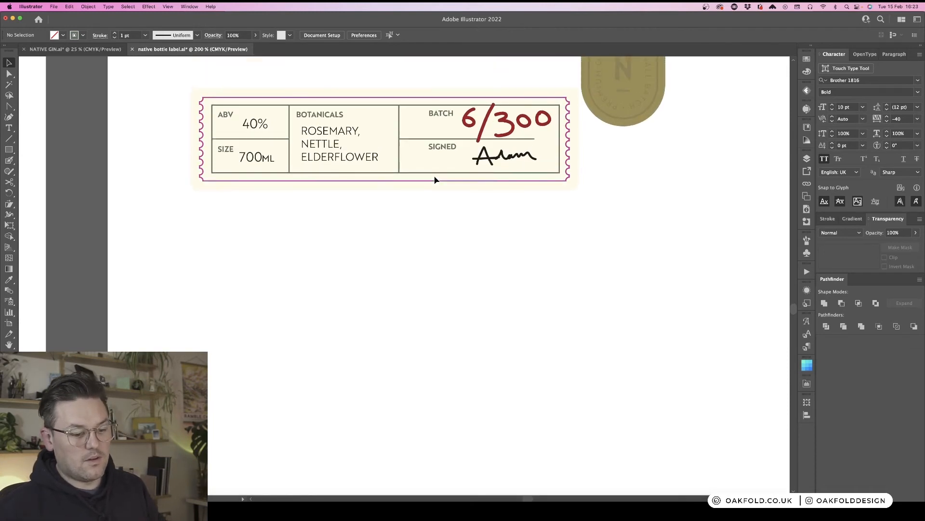
{"action": "left_click", "coordinate": [446, 199]}
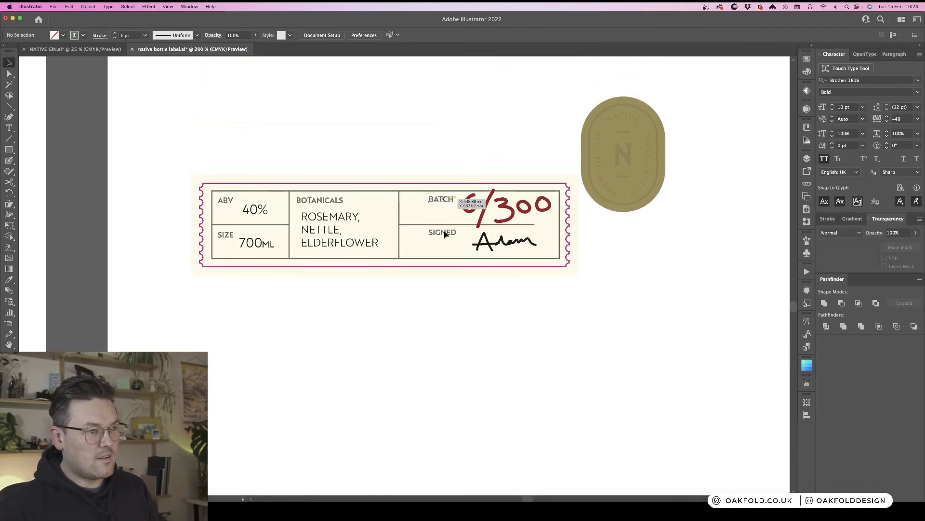
{"action": "left_click", "coordinate": [445, 234], "text": "shift"}
{"action": "left_click_drag", "start_coordinate": [452, 236], "coordinate": [426, 237]}
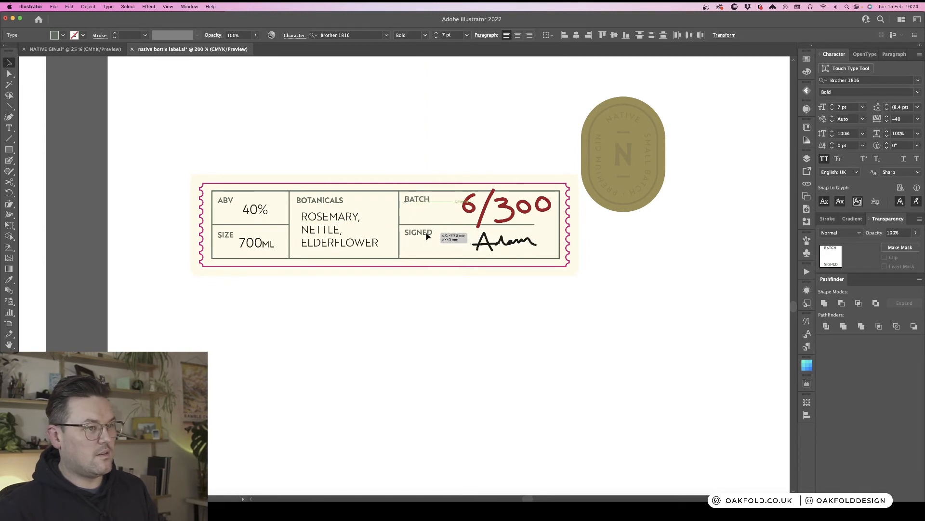
- Move the 6/300 batch number and the signature left within their cells
{"action": "left_click", "coordinate": [485, 214]}
{"action": "mouse_move", "coordinate": [486, 214]}
{"action": "left_mouse_down"}
{"action": "mouse_move", "coordinate": [462, 214]}
{"action": "mouse_move", "coordinate": [501, 214]}
{"action": "left_mouse_up"}
{"action": "left_click", "coordinate": [499, 172]}
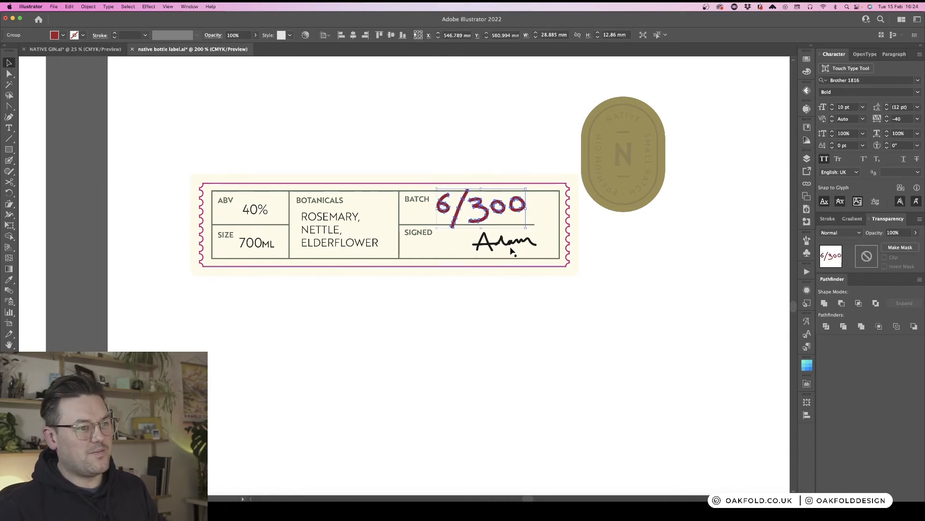
{"action": "left_click_drag", "start_coordinate": [510, 247], "coordinate": [471, 247]}
- Extend the right end of the Batch/Signed rule to the strip's inner border
{"action": "key", "text": "a"}
{"action": "left_click", "coordinate": [535, 226]}
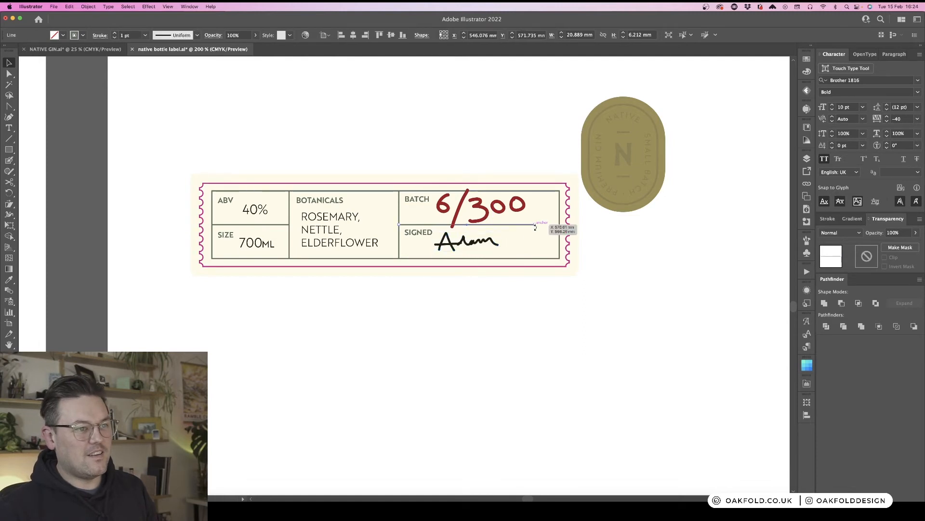
{"action": "left_click_drag", "start_coordinate": [535, 225], "coordinate": [559, 225]}
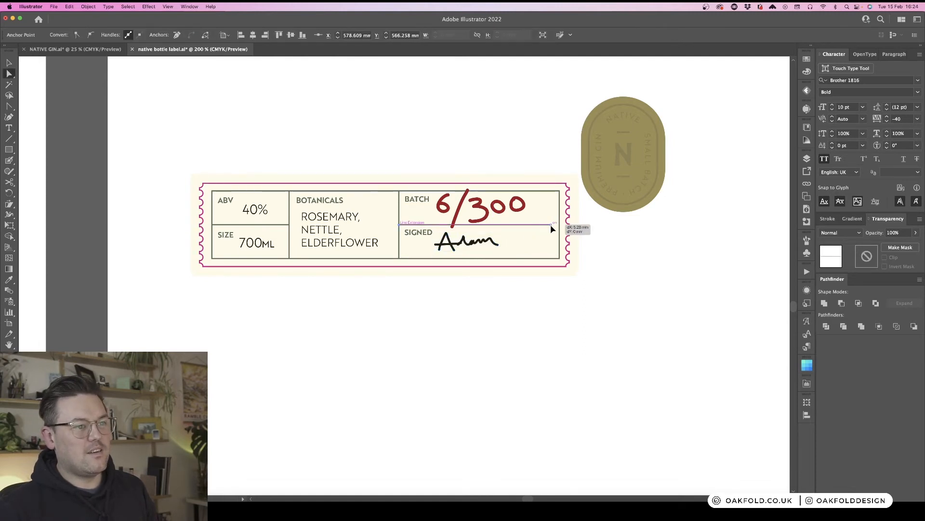
{"action": "key", "text": "v"}
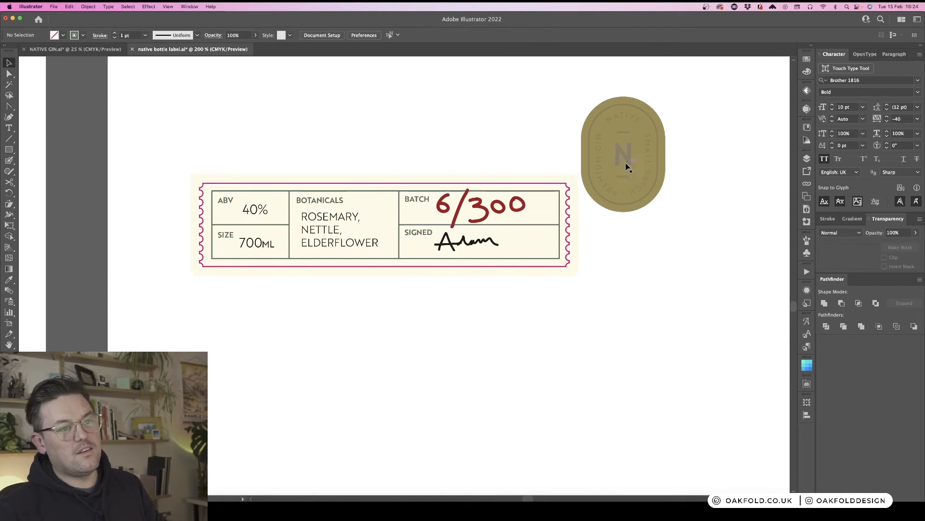
{"action": "left_click", "coordinate": [623, 152]}
{"action": "left_click_drag", "start_coordinate": [669, 93], "coordinate": [693, 96]}
{"action": "key", "text": "super+z"}
{"action": "left_click", "coordinate": [630, 243]}
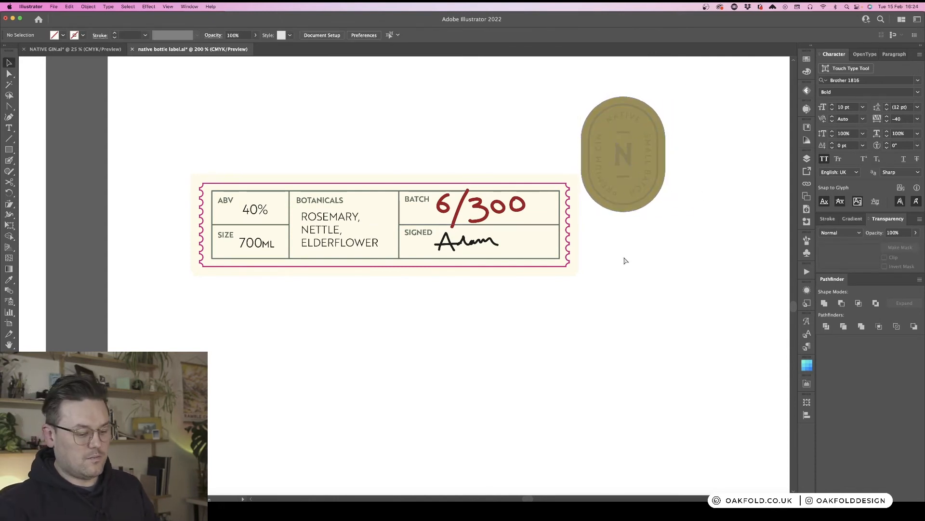
- Duplicate the badge, place the copy over the strip's right end and tilt it slightly
{"action": "key", "text": "super+minus"}
{"action": "left_click_drag", "start_coordinate": [642, 237], "coordinate": [505, 294]}
{"action": "left_click_drag", "start_coordinate": [471, 240], "coordinate": [404, 248]}
{"action": "left_click", "coordinate": [472, 258]}
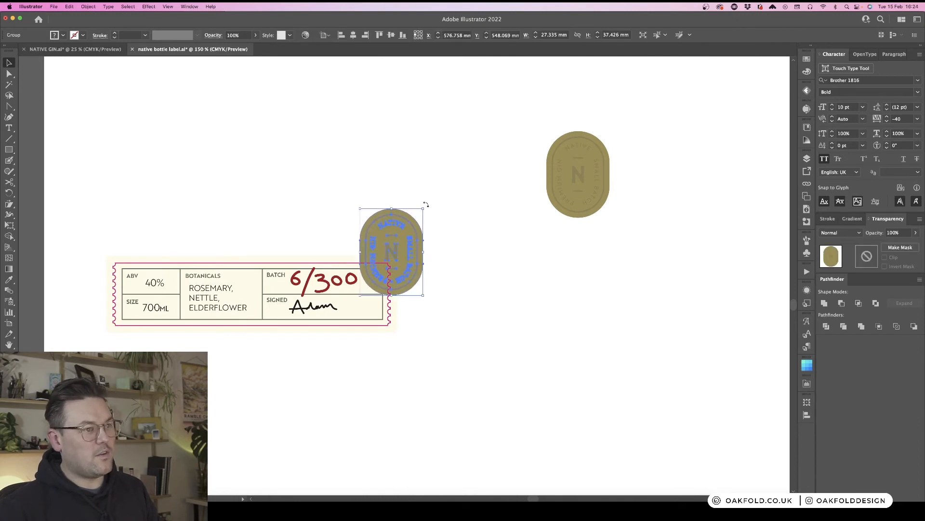
{"action": "left_click_drag", "start_coordinate": [426, 204], "coordinate": [443, 193]}
{"action": "left_click_drag", "start_coordinate": [407, 256], "coordinate": [417, 264]}
{"action": "left_click", "coordinate": [470, 244]}
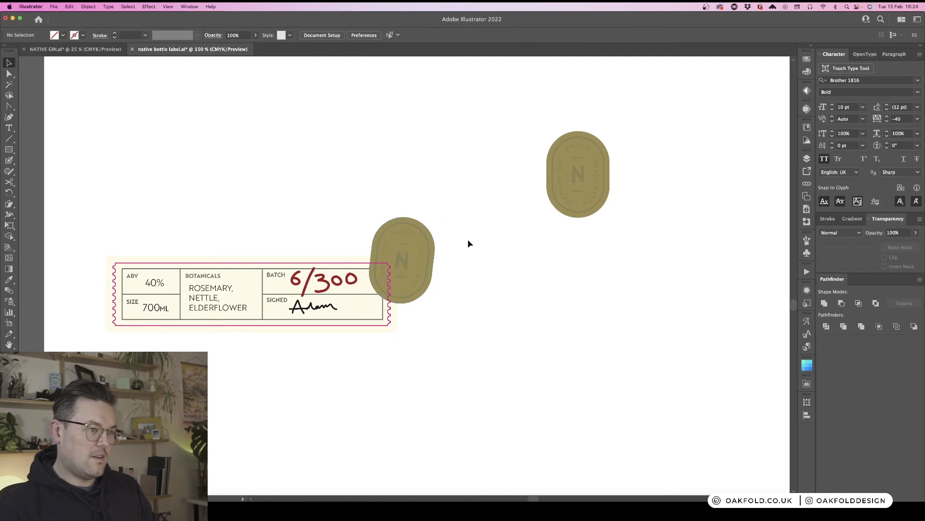
- Survey the document's artboards with the bottle mockup and brand layouts
{"action": "scroll", "coordinate": [478, 244], "scroll_direction": "left", "scroll_amount": 5}
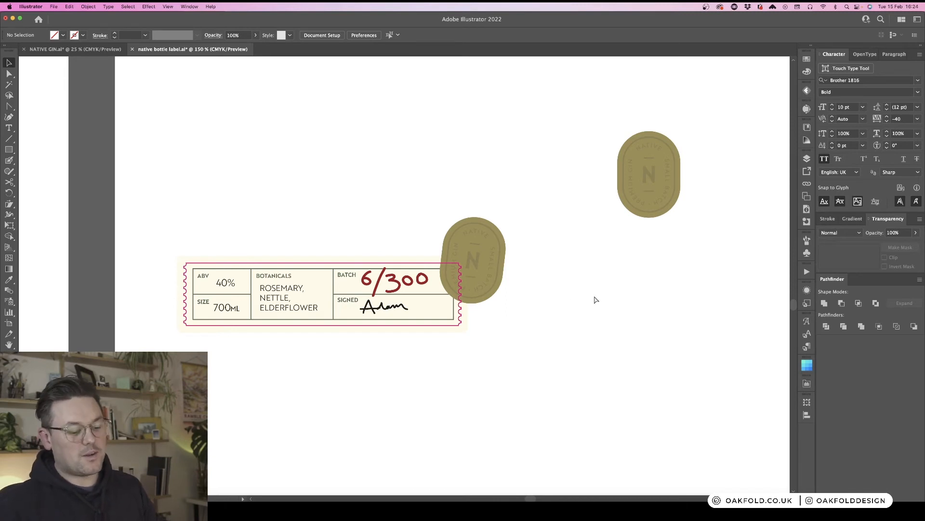
{"action": "key", "text": "super+minus"}
{"action": "key", "text": "super+minus"}
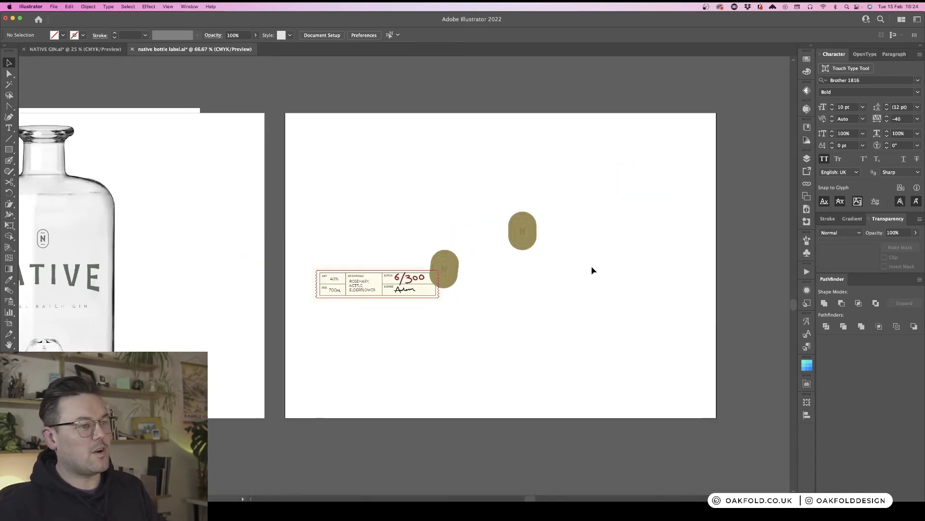
{"action": "scroll", "coordinate": [593, 270], "scroll_direction": "left", "scroll_amount": 3}
{"action": "scroll", "coordinate": [608, 296], "scroll_direction": "left", "scroll_amount": 8}
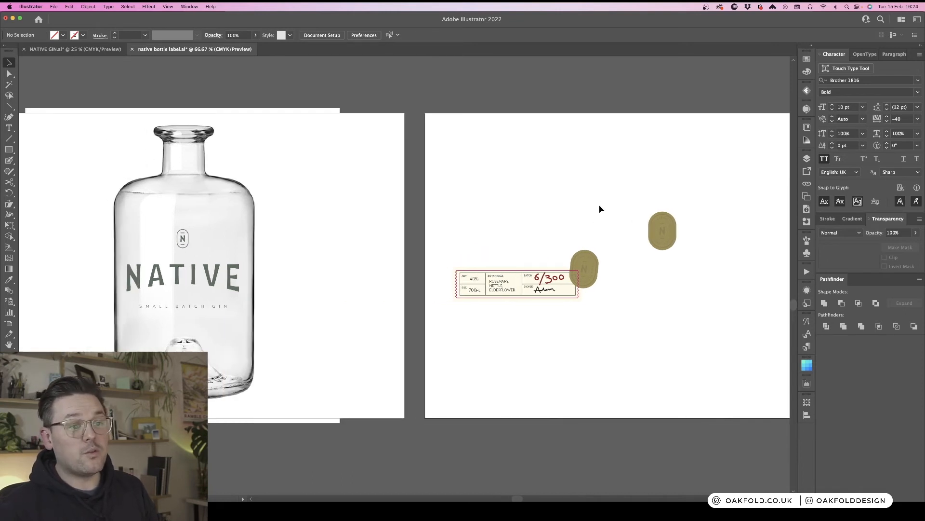
{"action": "key", "text": "super+minus"}
{"action": "key", "text": "super+minus"}
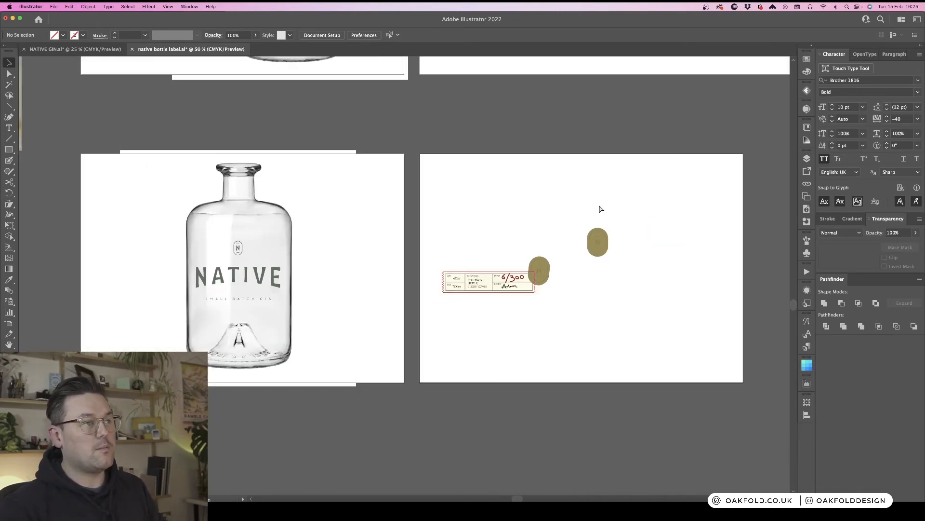
{"action": "scroll", "coordinate": [596, 205], "scroll_direction": "up", "scroll_amount": 5}
{"action": "scroll", "coordinate": [596, 205], "scroll_direction": "down", "scroll_amount": 3}
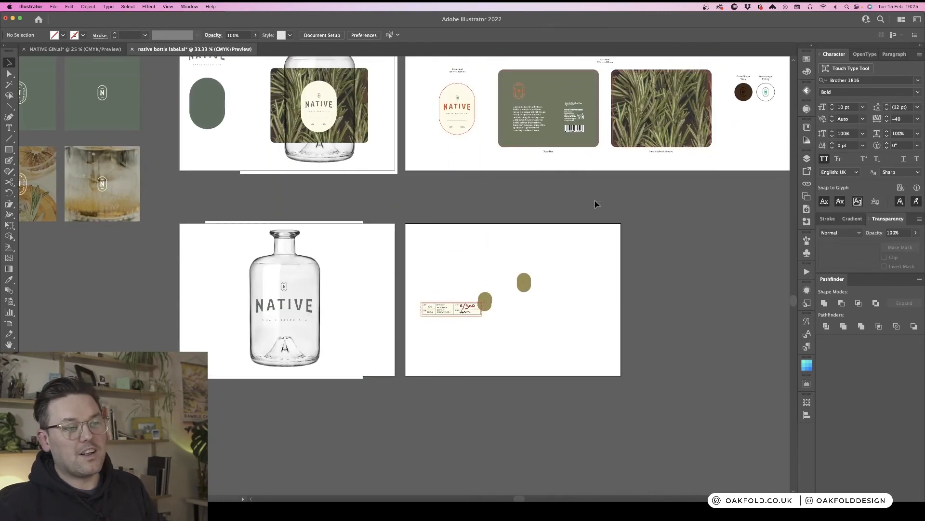
{"action": "scroll", "coordinate": [596, 204], "scroll_direction": "right", "scroll_amount": 3}
- Move the tilted badge copy onto the bottle mockup artboard beside the bottle
{"action": "key", "text": "super+equal"}
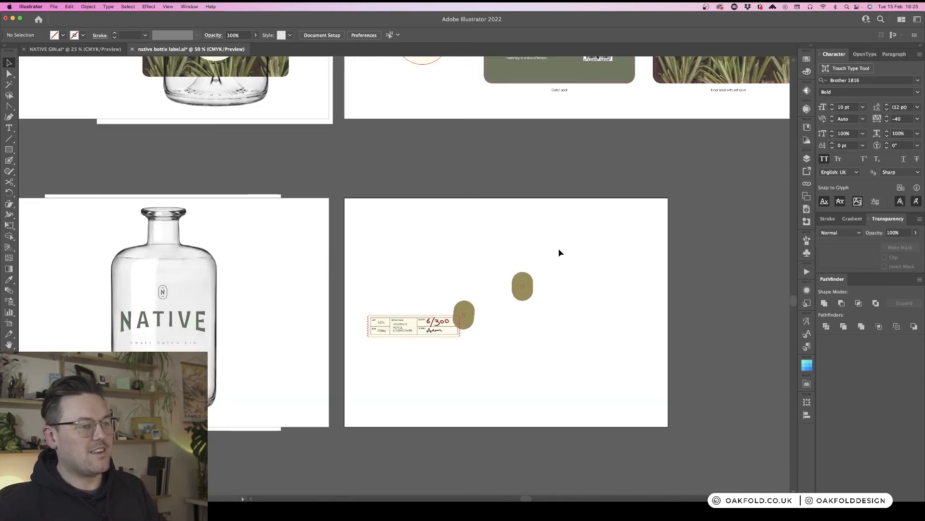
{"action": "key", "text": "super+equal"}
{"action": "scroll", "coordinate": [559, 249], "scroll_direction": "left", "scroll_amount": 5}
{"action": "scroll", "coordinate": [559, 249], "scroll_direction": "down", "scroll_amount": 4}
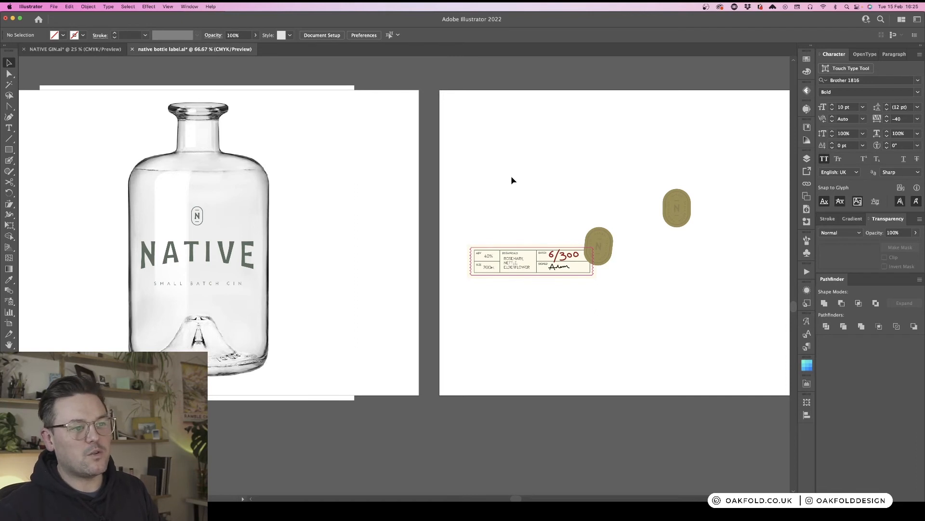
{"action": "scroll", "coordinate": [512, 180], "scroll_direction": "right", "scroll_amount": 2}
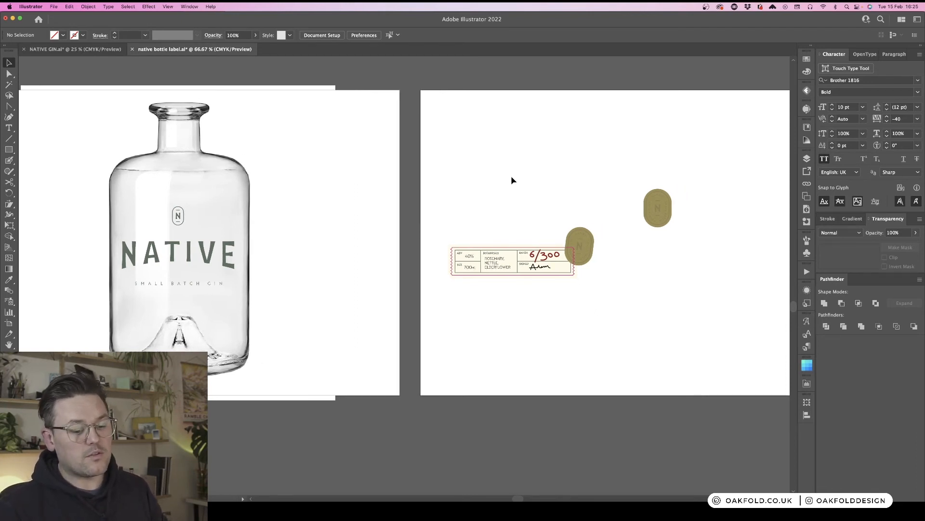
{"action": "scroll", "coordinate": [513, 180], "scroll_direction": "left", "scroll_amount": 2}
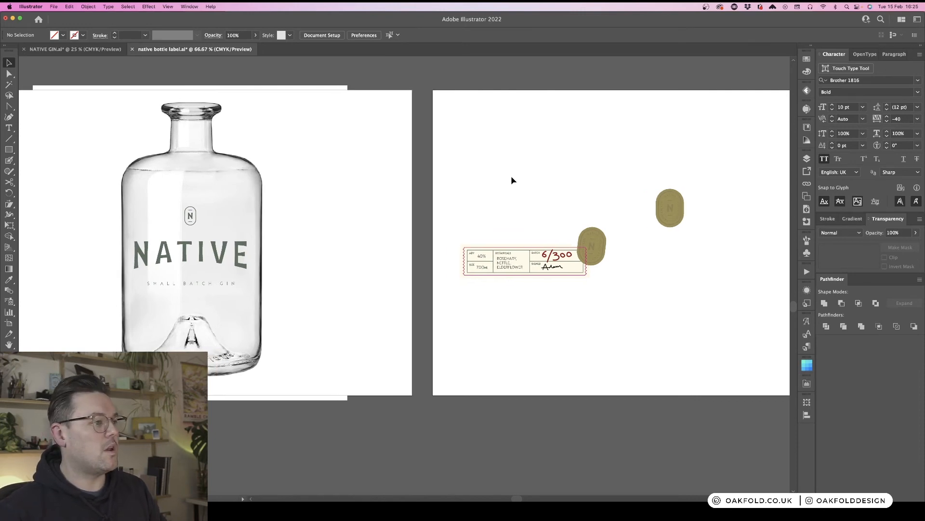
{"action": "left_click", "coordinate": [596, 251]}
{"action": "left_click_drag", "start_coordinate": [598, 250], "coordinate": [338, 249]}
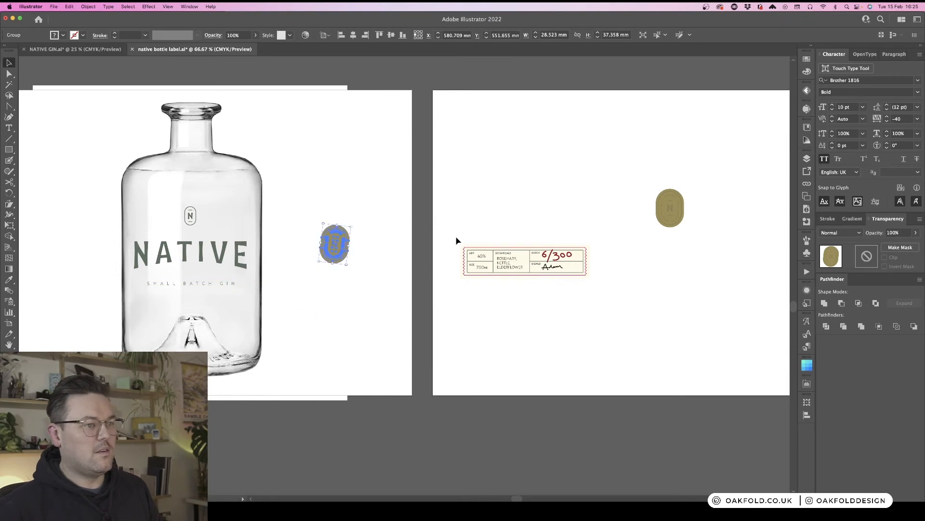
- Duplicate the whole label strip below the original
{"action": "left_click", "coordinate": [488, 203]}
{"action": "left_click_drag", "start_coordinate": [461, 230], "coordinate": [606, 325]}
{"action": "left_click_drag", "start_coordinate": [570, 266], "coordinate": [570, 342], "text": "alt"}
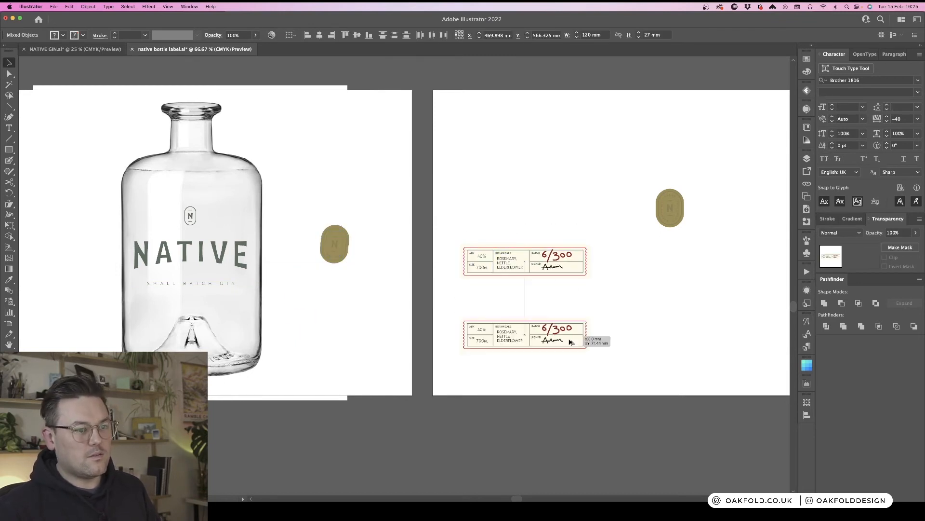
{"action": "left_click", "coordinate": [632, 313]}
- Delete the wavy perforated border from the duplicated strip
{"action": "key", "text": "super+equal"}
{"action": "key", "text": "super+equal"}
{"action": "left_click_drag", "start_coordinate": [650, 310], "coordinate": [429, 132]}
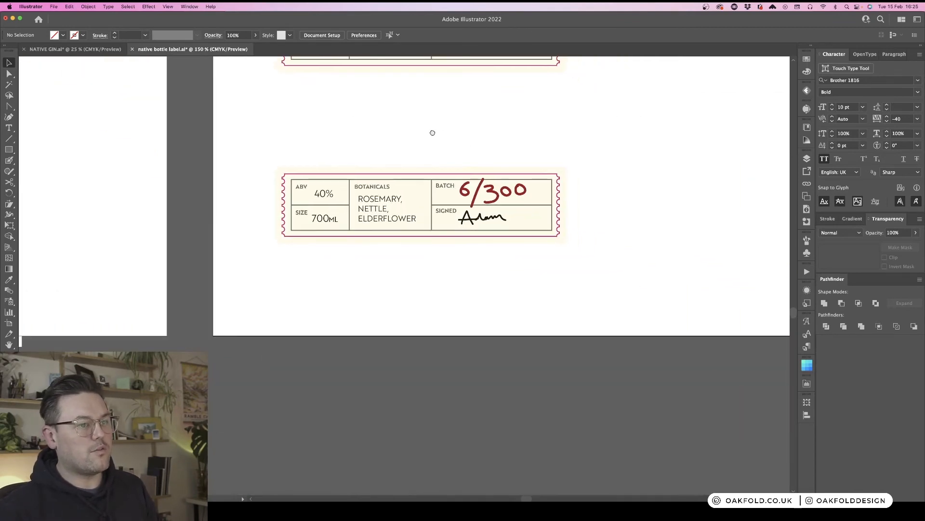
{"action": "left_click", "coordinate": [558, 184]}
{"action": "key", "text": "Delete"}
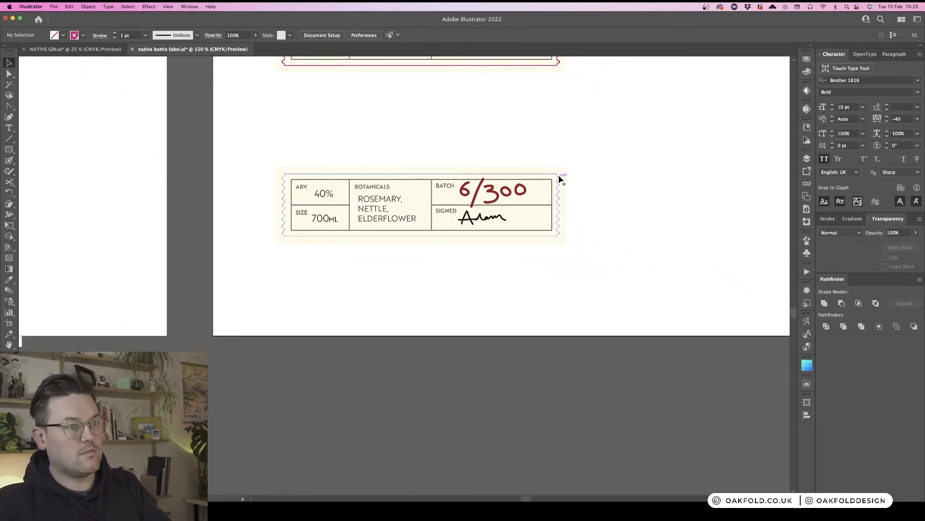
- Remove the Offset Path effect from the duplicated strip's background so it fits the frame
{"action": "left_click", "coordinate": [557, 178]}
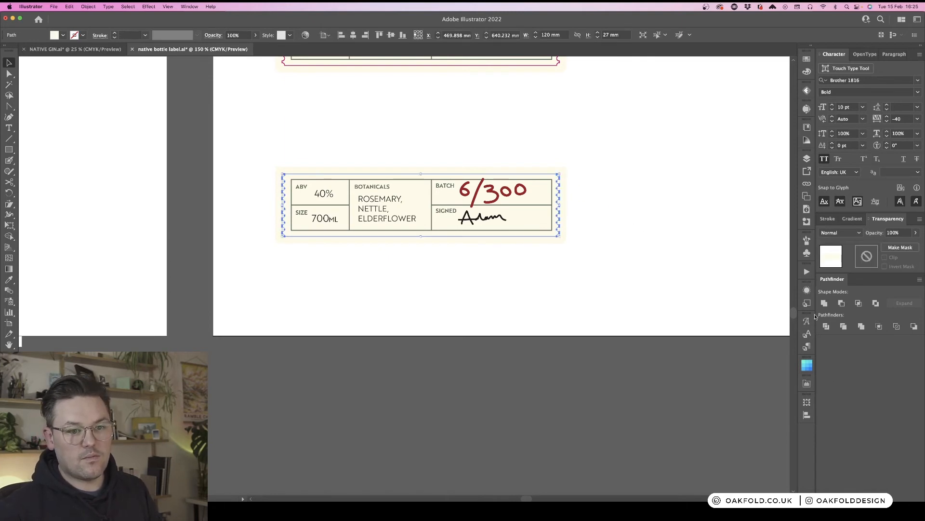
{"action": "left_click", "coordinate": [807, 289]}
{"action": "left_click", "coordinate": [752, 311]}
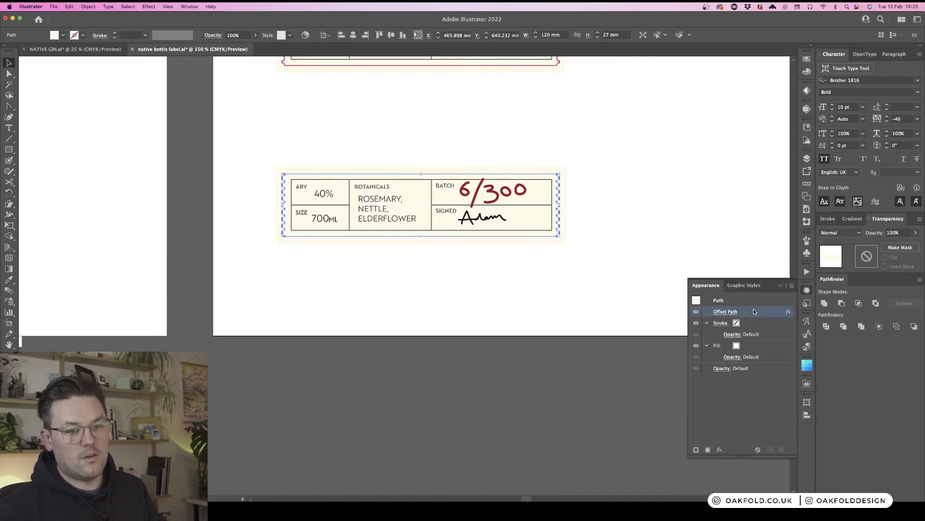
{"action": "left_click", "coordinate": [782, 449]}
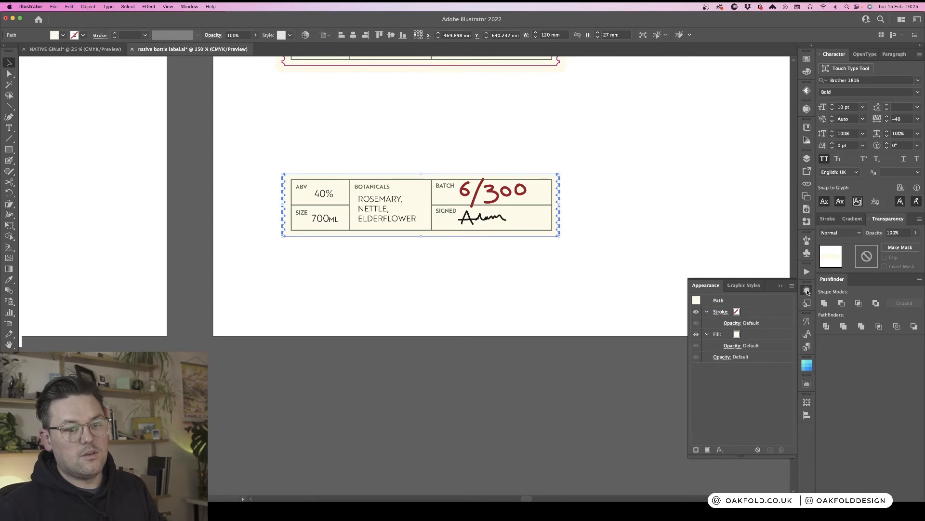
{"action": "left_click", "coordinate": [610, 187]}
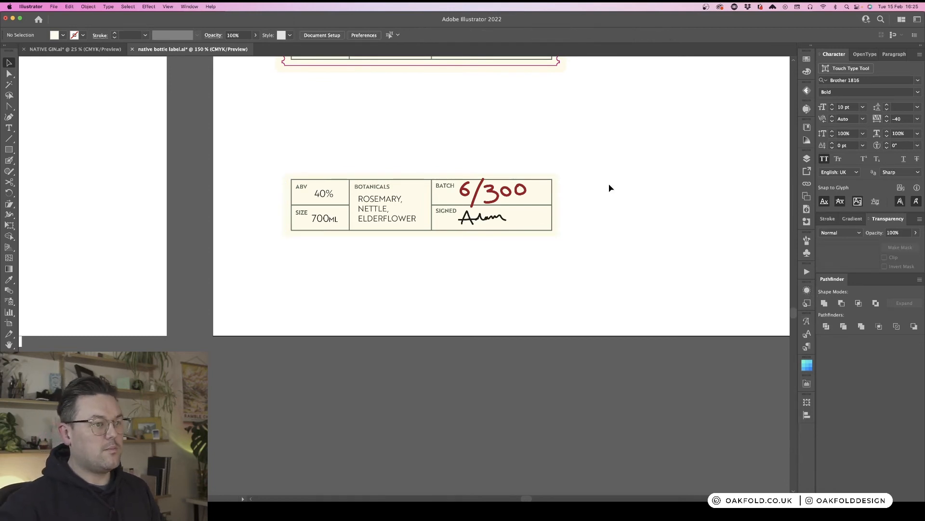
- Move the simplified strip copy onto the lower body of the bottle mockup
{"action": "key", "text": "super+minus"}
{"action": "key", "text": "super+minus"}
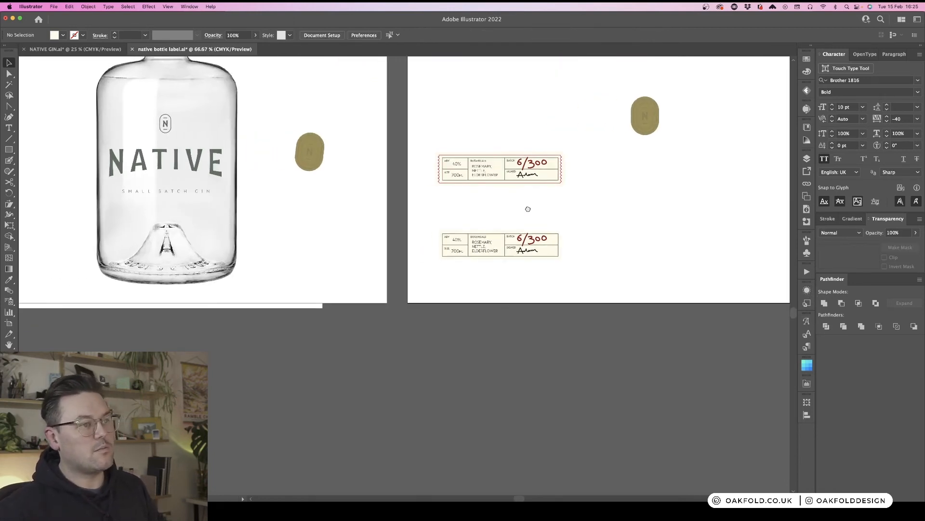
{"action": "left_click_drag", "start_coordinate": [431, 219], "coordinate": [587, 286]}
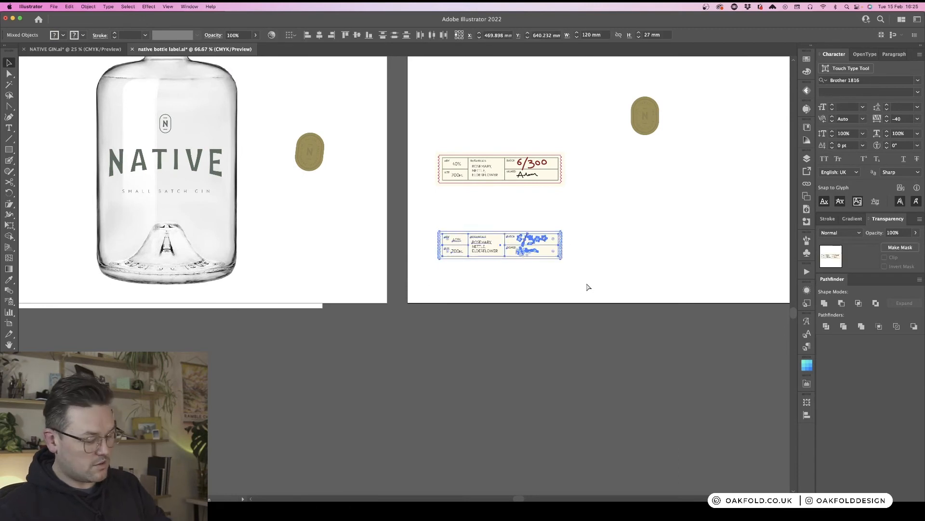
{"action": "left_click", "coordinate": [613, 243]}
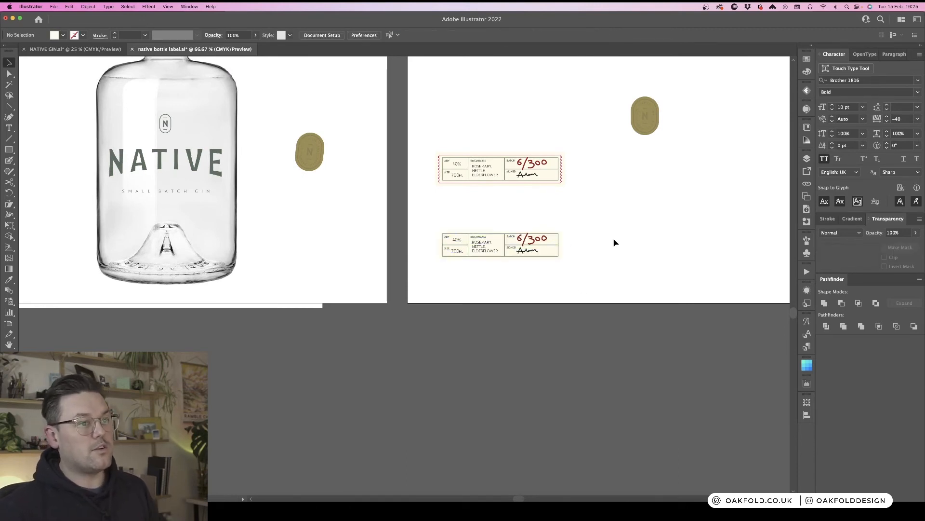
{"action": "scroll", "coordinate": [614, 243], "scroll_direction": "left", "scroll_amount": 5}
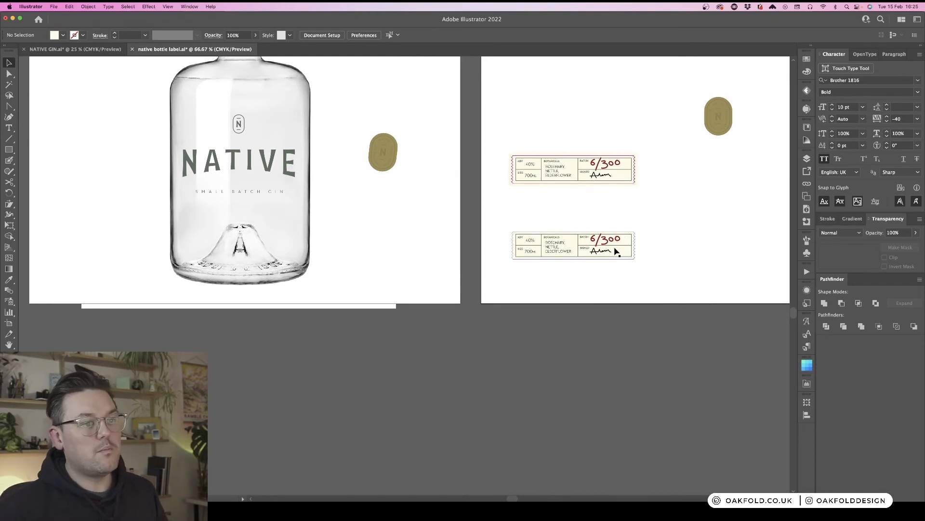
{"action": "left_click_drag", "start_coordinate": [614, 244], "coordinate": [283, 233]}
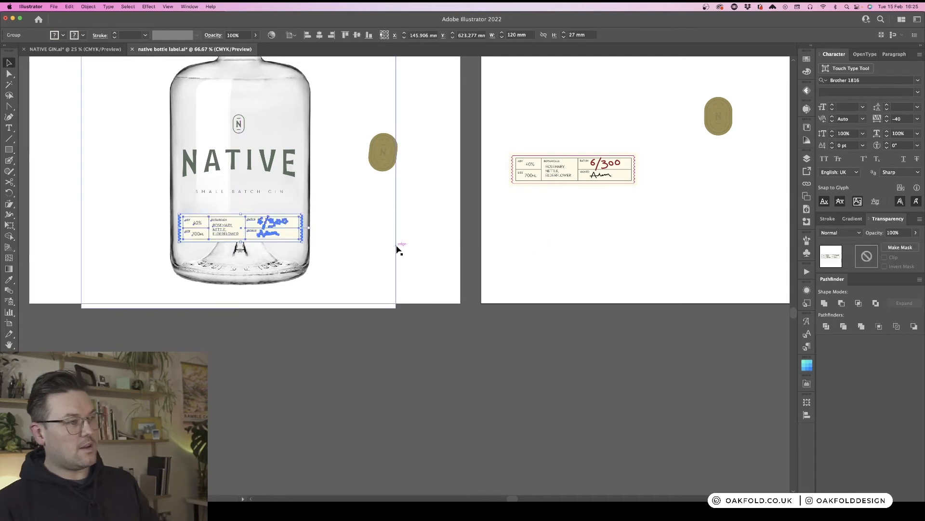
{"action": "left_click", "coordinate": [397, 249]}
- Inspect the label on the bottle mockup at several zoom levels
{"action": "key", "text": "super+minus"}
{"action": "left_click_drag", "start_coordinate": [425, 216], "coordinate": [463, 229]}
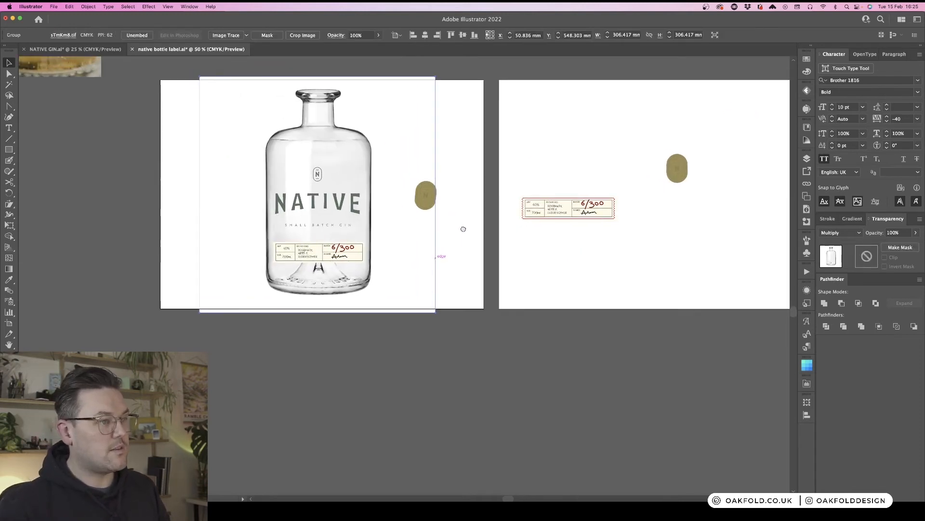
{"action": "key", "text": "super+plus"}
{"action": "left_click_drag", "start_coordinate": [491, 200], "coordinate": [551, 212]}
{"action": "key", "text": "super+plus"}
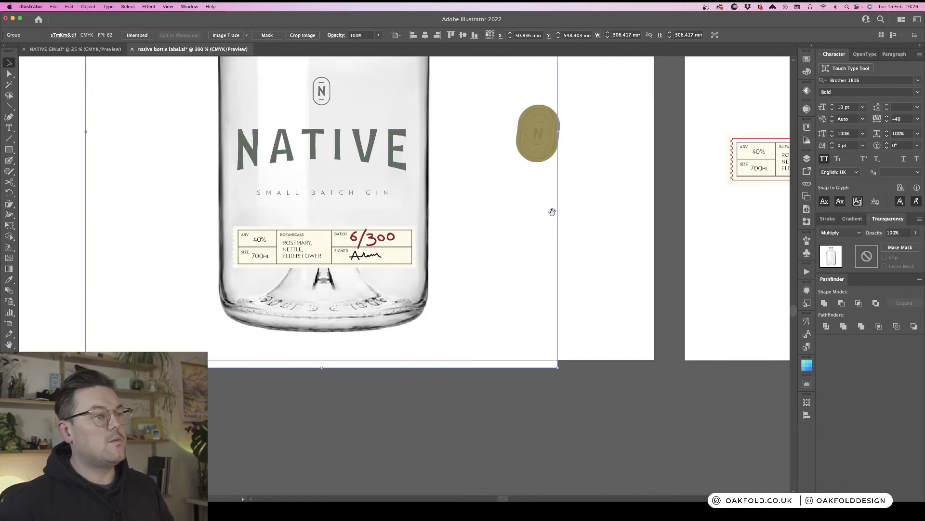
{"action": "key", "text": "super+minus"}
{"action": "key", "text": "super+minus"}
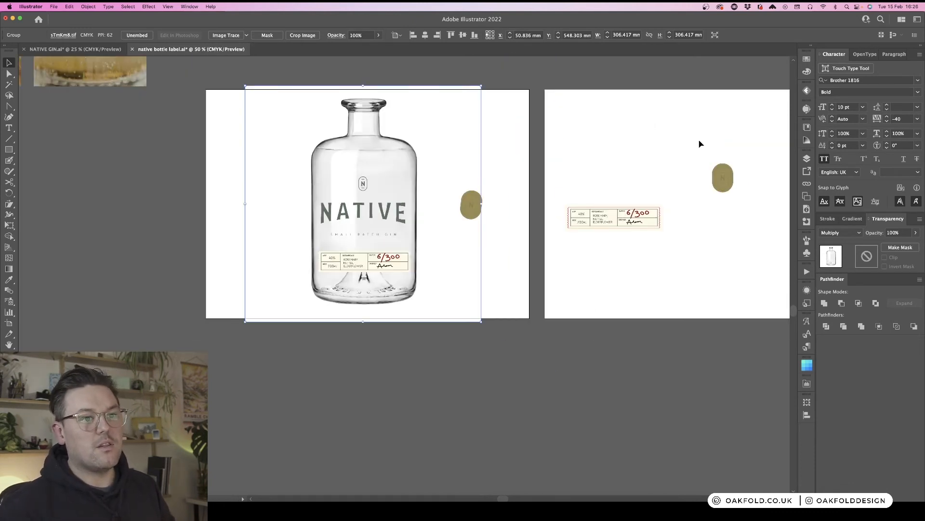
{"action": "key", "text": "super+plus"}
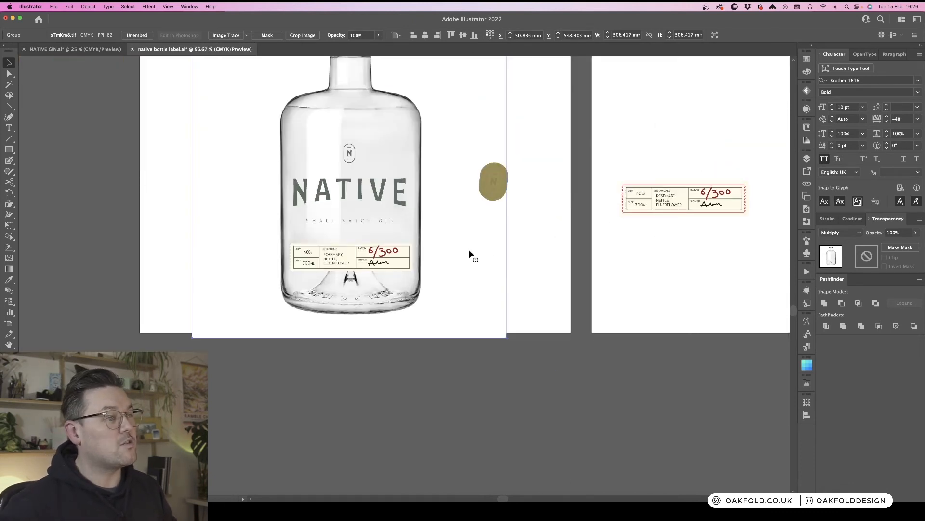
{"action": "left_click", "coordinate": [567, 240]}
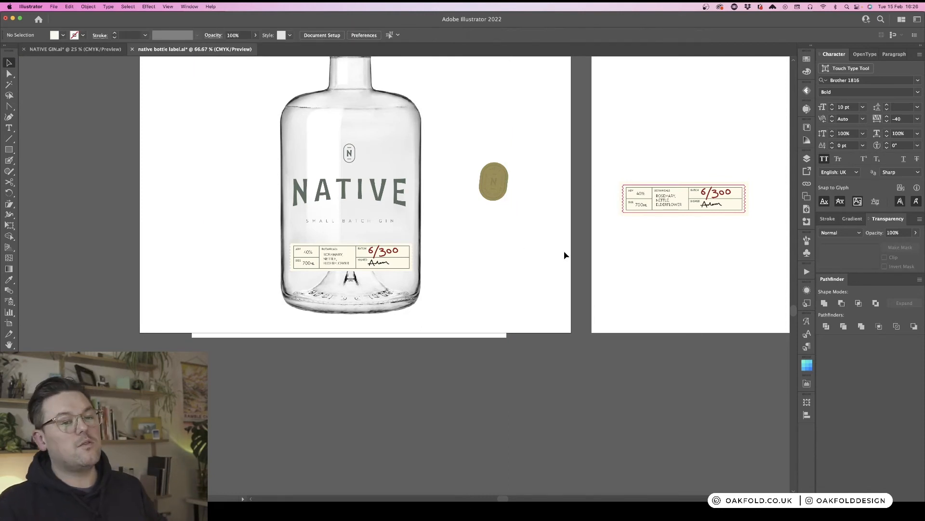
- Place the tilted badge overlapping the label's right end on the bottle mockup
{"action": "scroll", "coordinate": [565, 255], "scroll_direction": "up", "scroll_amount": 3}
{"action": "scroll", "coordinate": [565, 254], "scroll_direction": "left", "scroll_amount": 3}
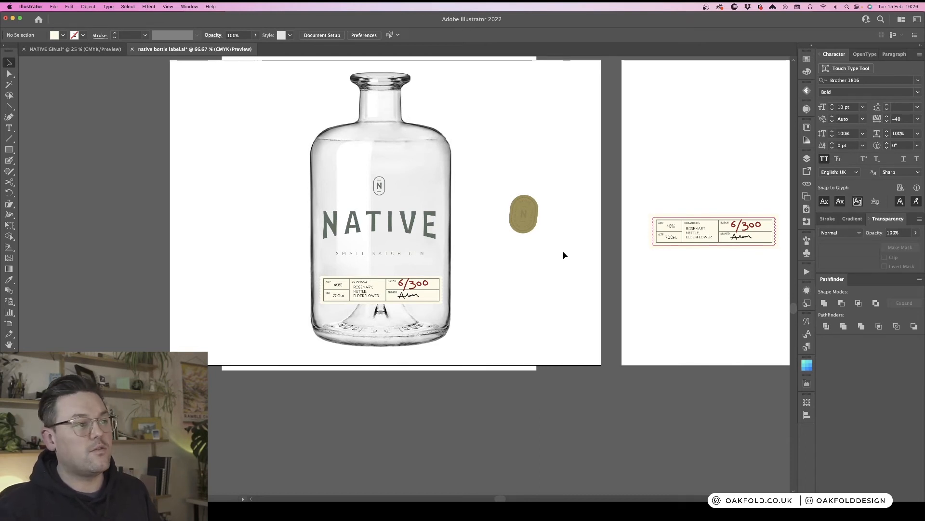
{"action": "key", "text": "super+1"}
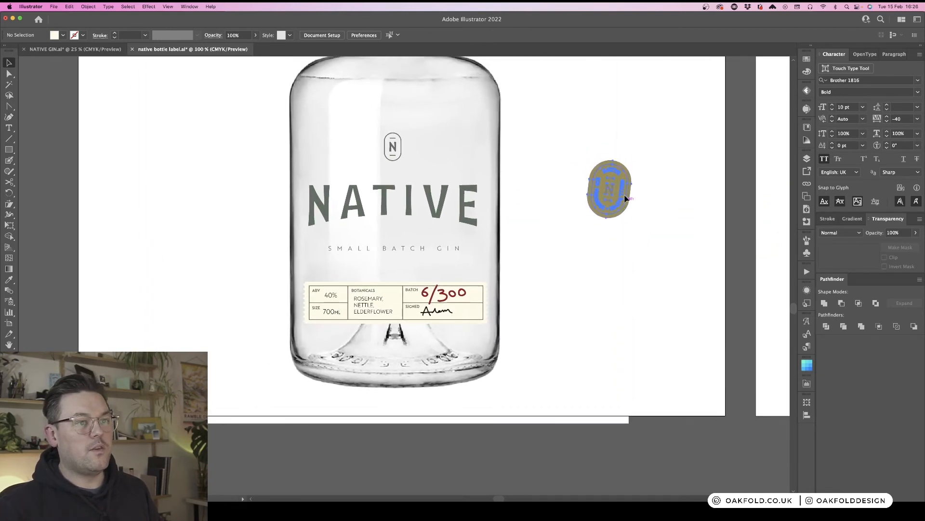
{"action": "left_click_drag", "start_coordinate": [621, 184], "coordinate": [502, 262]}
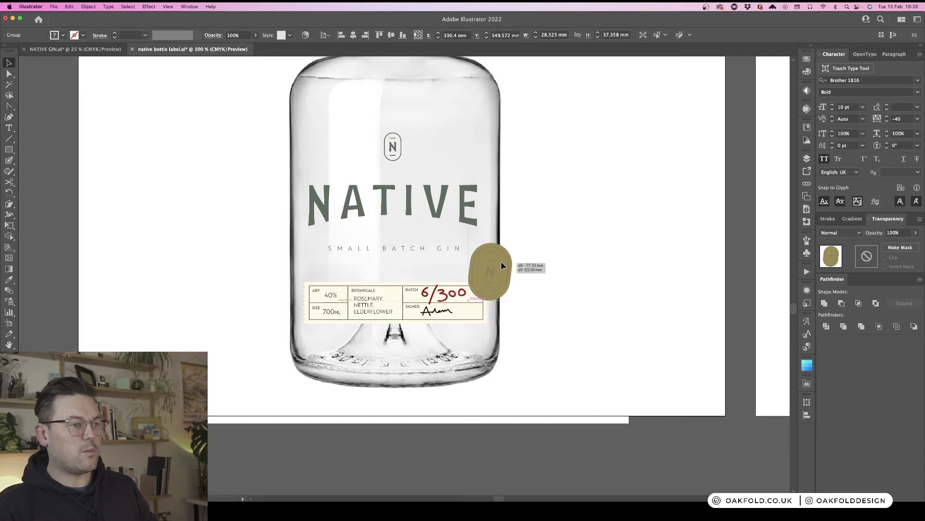
{"action": "left_click", "coordinate": [560, 260]}
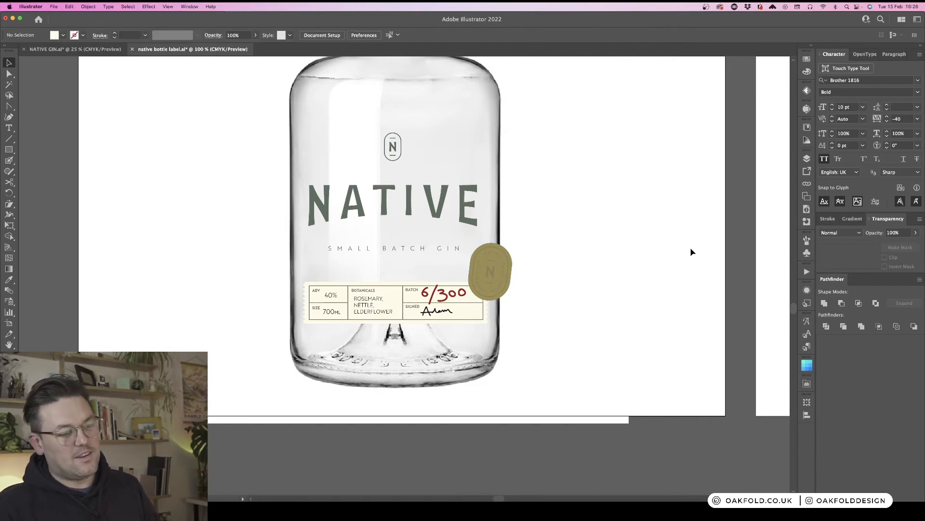
- Review the finished bottle mockup alongside the separate label strip and badge artboard
{"action": "key", "text": "super+minus"}
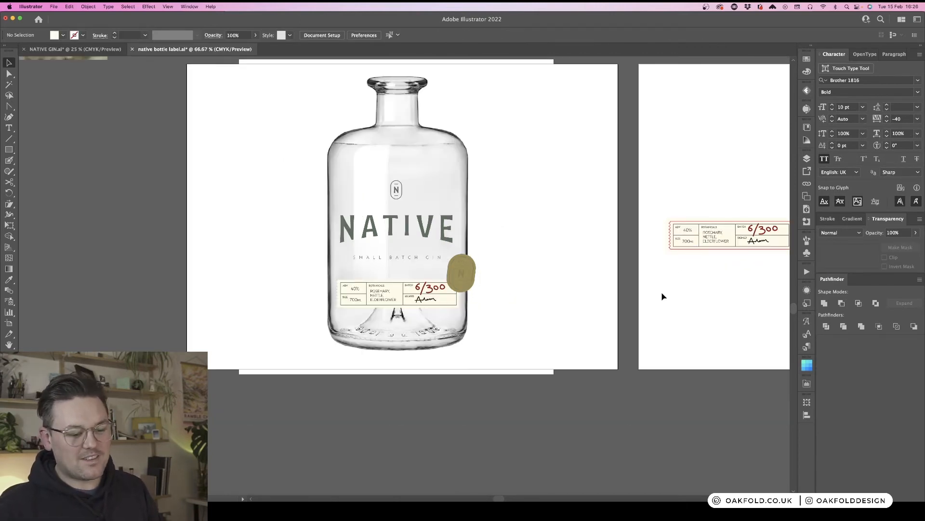
{"action": "scroll", "coordinate": [661, 294], "scroll_direction": "right", "scroll_amount": 3}
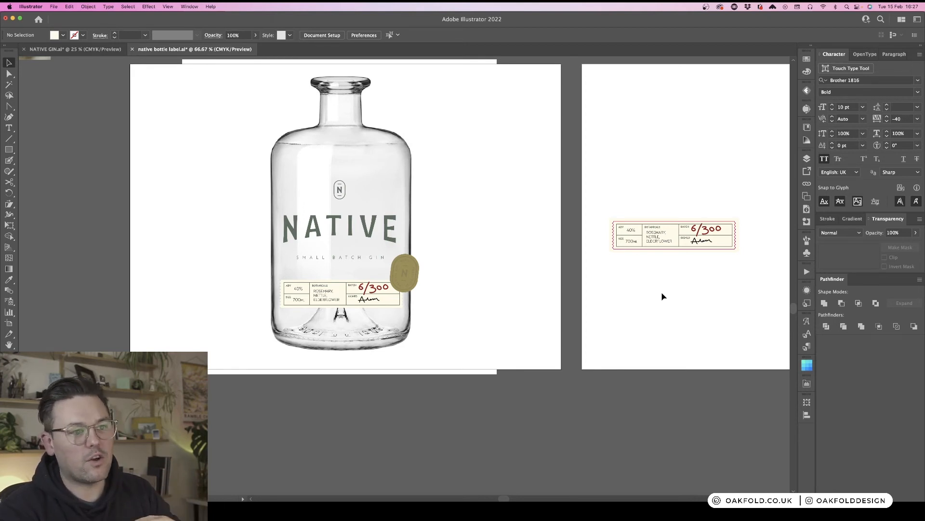
{"action": "scroll", "coordinate": [574, 324], "scroll_direction": "right", "scroll_amount": 6}
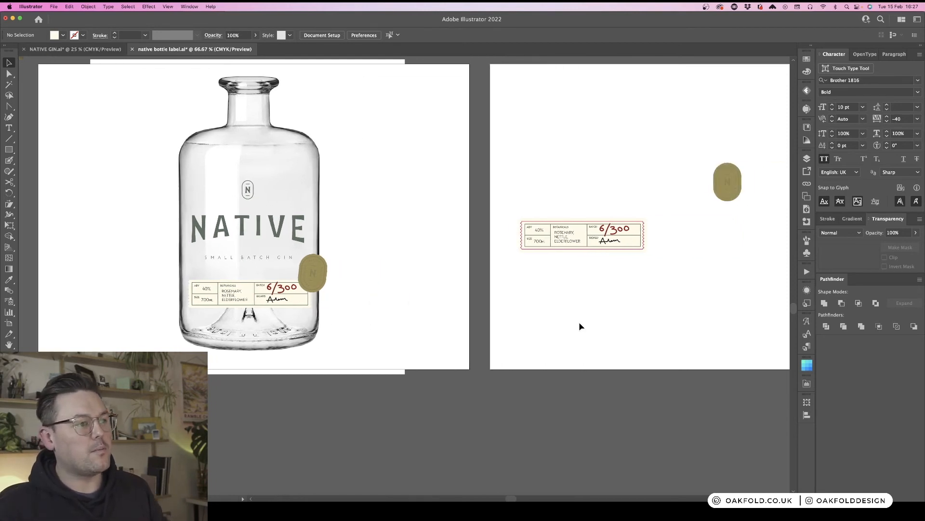
{"action": "scroll", "coordinate": [580, 325], "scroll_direction": "up", "scroll_amount": 2}
{"action": "scroll", "coordinate": [580, 325], "scroll_direction": "left", "scroll_amount": 3}
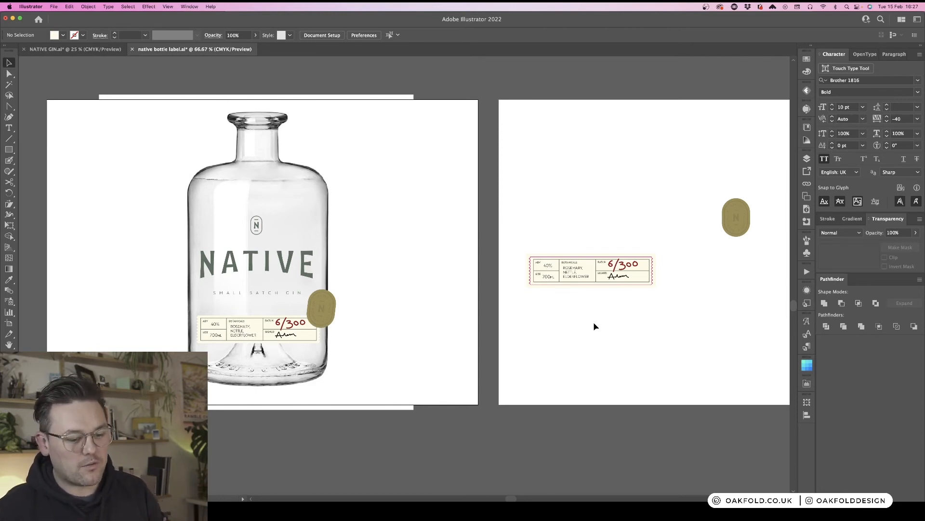
{"action": "scroll", "coordinate": [596, 306], "scroll_direction": "left", "scroll_amount": 2}
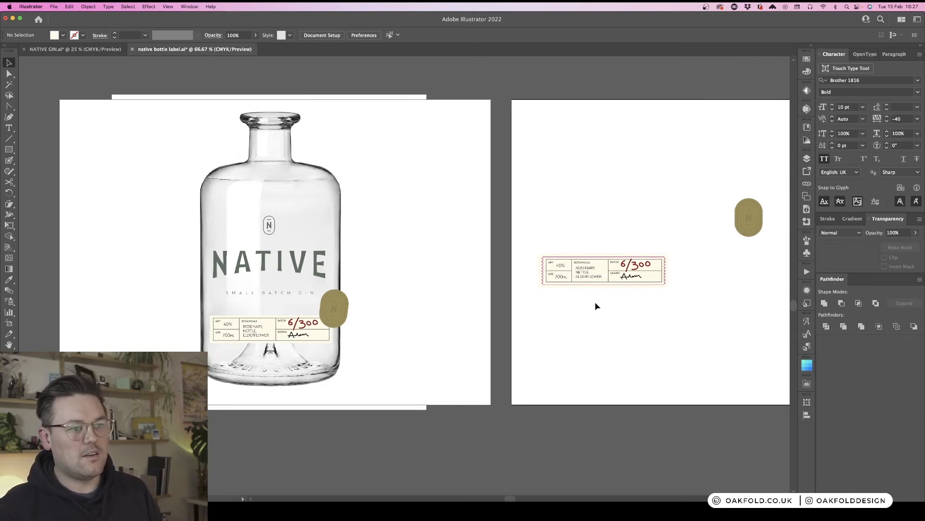
{"action": "scroll", "coordinate": [596, 306], "scroll_direction": "left", "scroll_amount": 1}
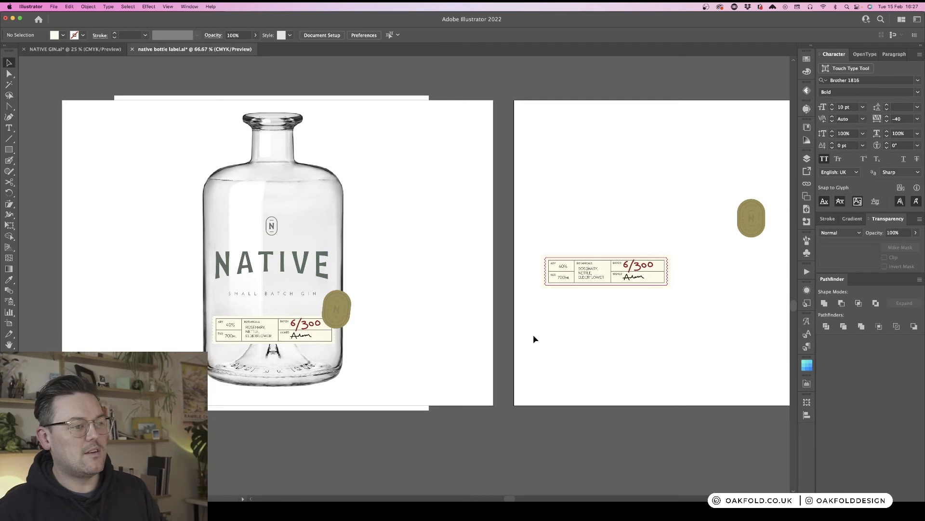
{"action": "scroll", "coordinate": [569, 334], "scroll_direction": "left", "scroll_amount": 1}
{"action": "scroll", "coordinate": [570, 334], "scroll_direction": "right", "scroll_amount": 4}
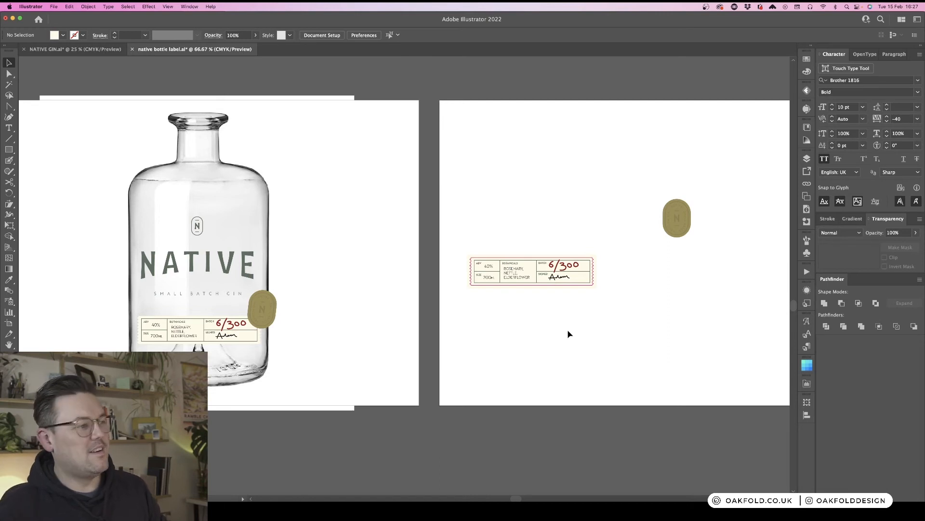
{"action": "scroll", "coordinate": [552, 333], "scroll_direction": "left", "scroll_amount": 1}
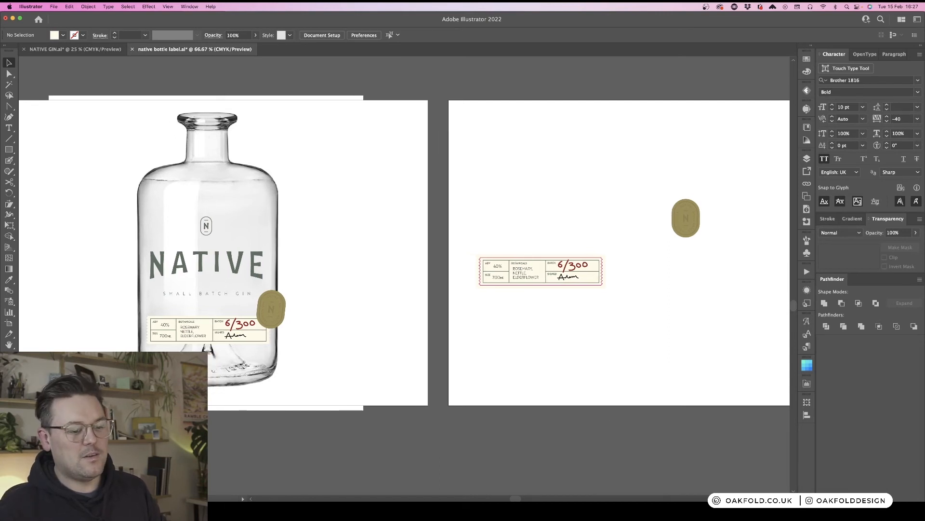
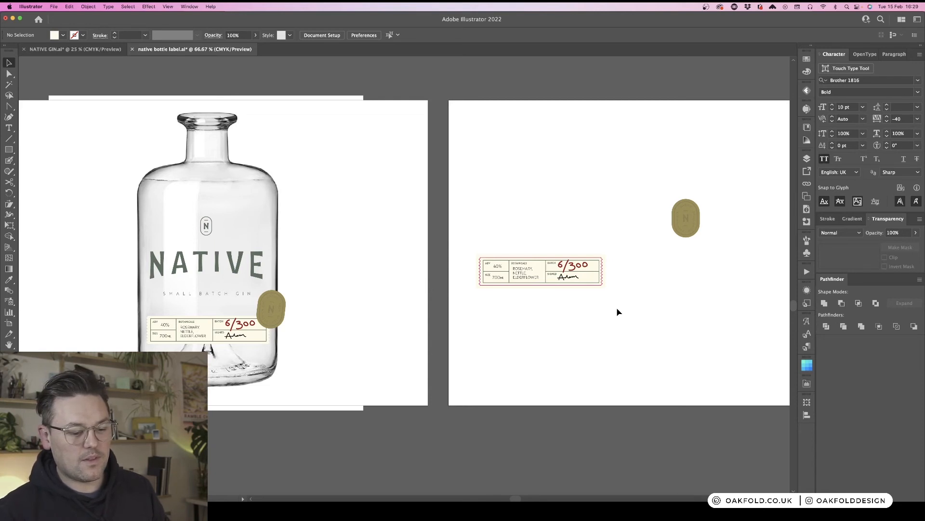
- Move the badge on the label artboard to the upper left, above the label strip
{"action": "key", "text": "super+minus"}
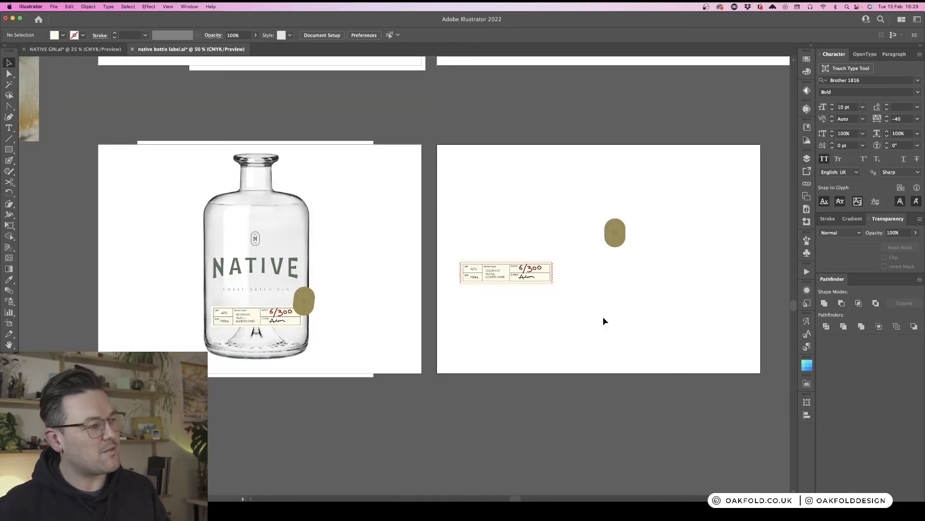
{"action": "scroll", "coordinate": [604, 319], "scroll_direction": "left", "scroll_amount": 3}
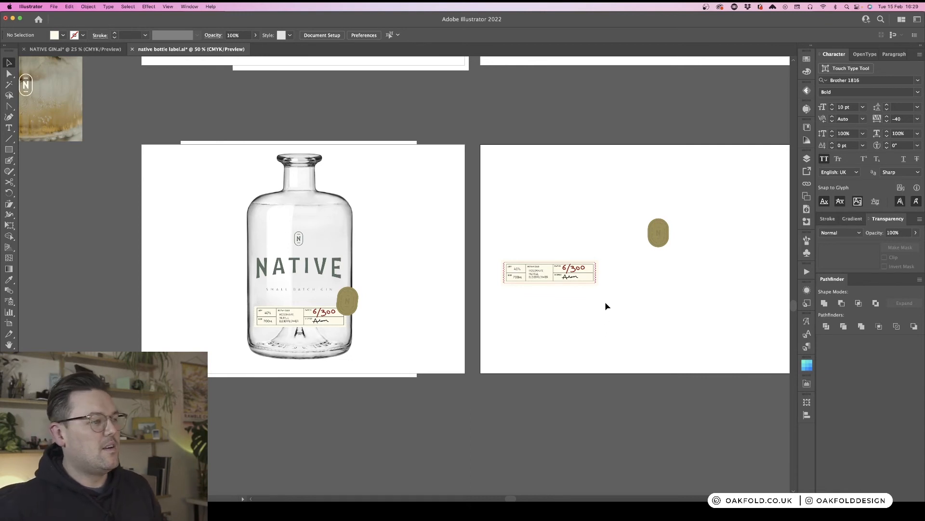
{"action": "scroll", "coordinate": [607, 306], "scroll_direction": "left", "scroll_amount": 2}
{"action": "scroll", "coordinate": [606, 306], "scroll_direction": "right", "scroll_amount": 4}
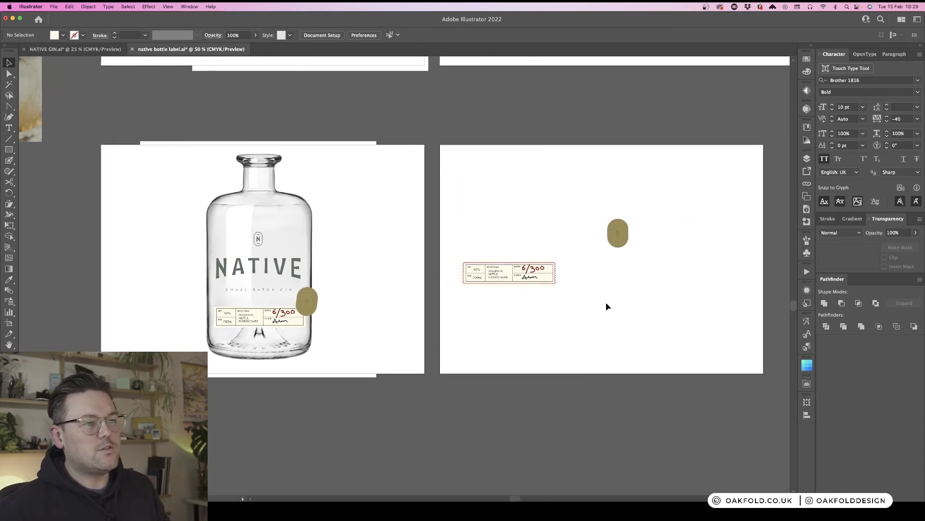
{"action": "left_click", "coordinate": [615, 242]}
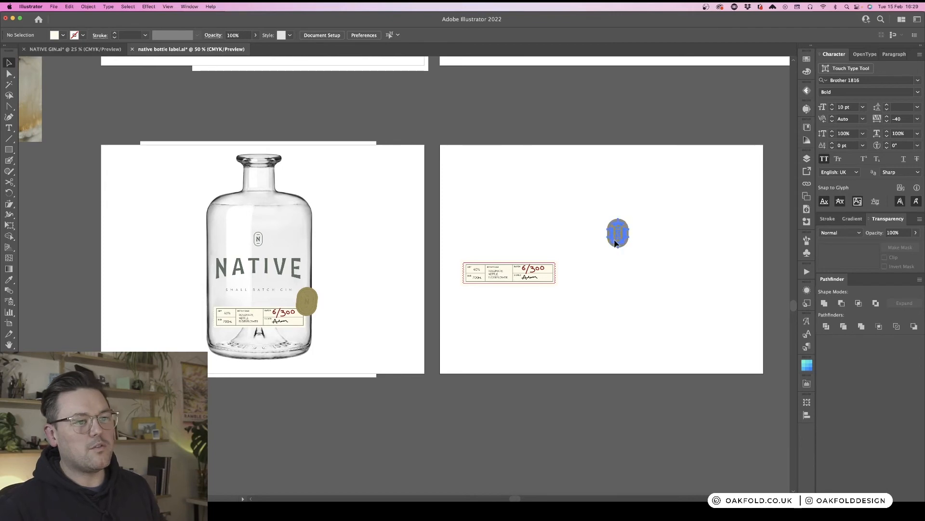
{"action": "left_click", "coordinate": [635, 289]}
{"action": "left_click_drag", "start_coordinate": [621, 235], "coordinate": [476, 212]}
{"action": "left_click", "coordinate": [513, 219]}
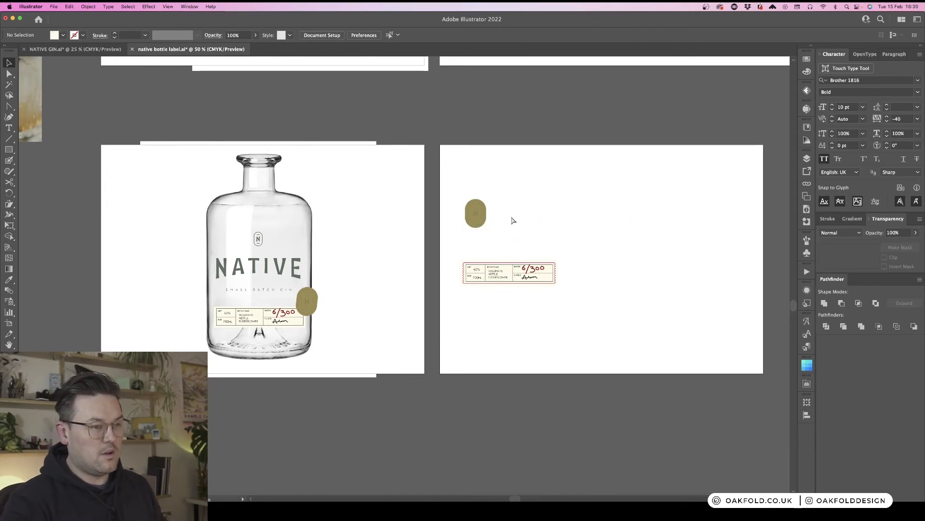
- Examine the badge and strip up close and the other label designs elsewhere in the document
{"action": "key", "text": "super+equal"}
{"action": "key", "text": "super+equal"}
{"action": "left_click_drag", "start_coordinate": [644, 170], "coordinate": [484, 221]}
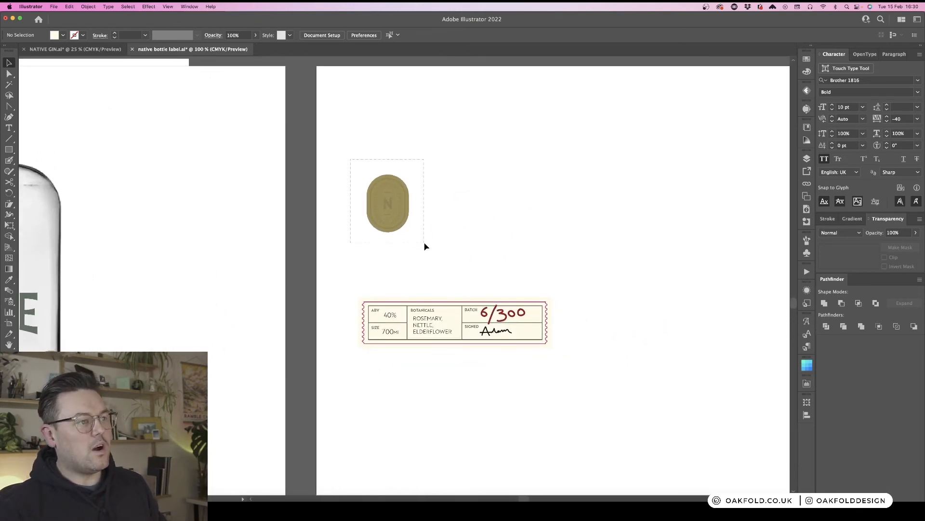
{"action": "left_click_drag", "start_coordinate": [426, 244], "coordinate": [427, 253]}
{"action": "left_click", "coordinate": [492, 233]}
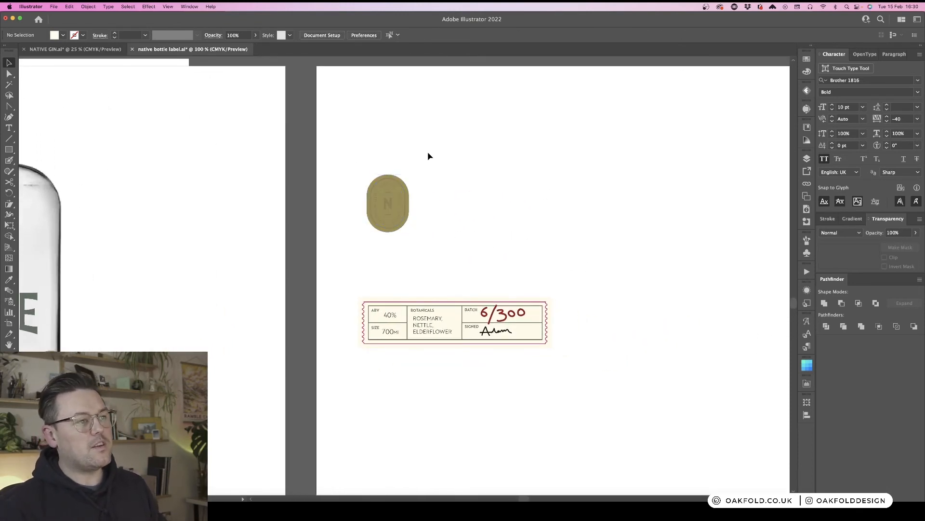
{"action": "left_click_drag", "start_coordinate": [341, 149], "coordinate": [370, 177]}
{"action": "left_click_drag", "start_coordinate": [444, 271], "coordinate": [444, 271]}
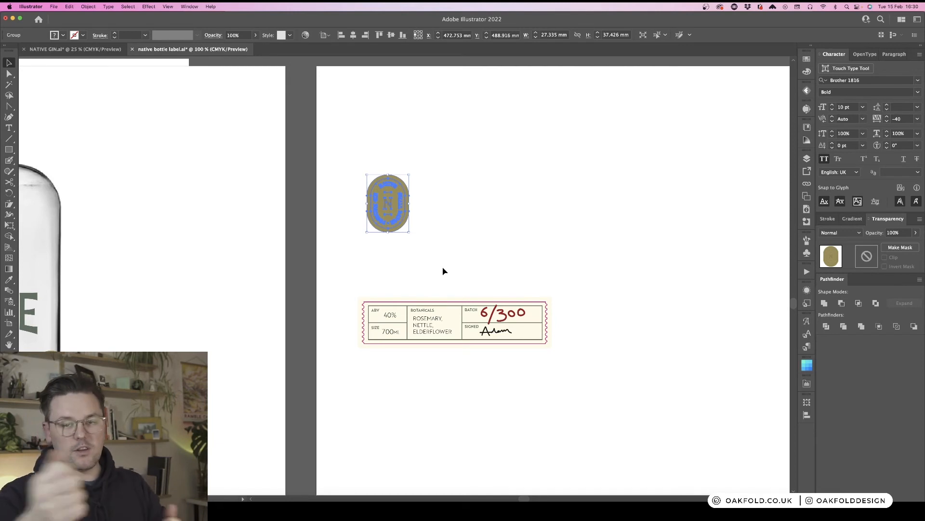
{"action": "left_click", "coordinate": [471, 254]}
{"action": "key", "text": "super+minus"}
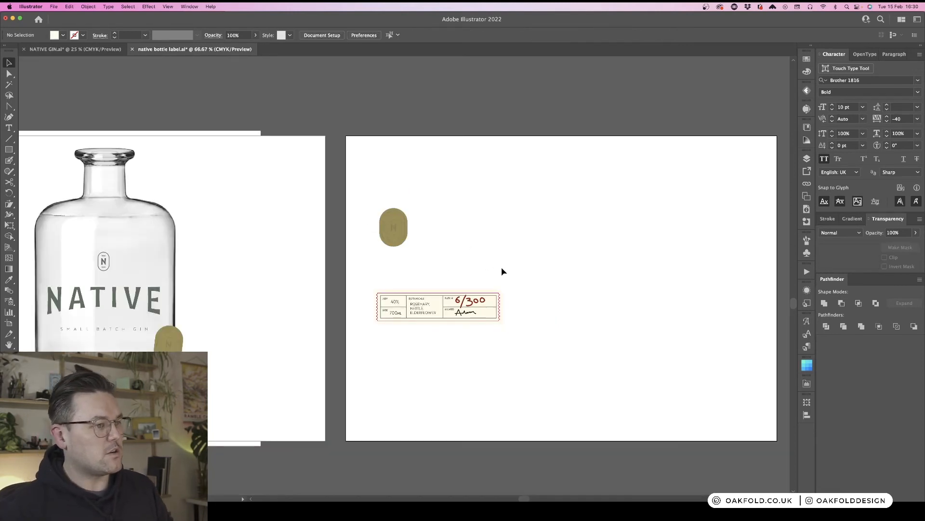
{"action": "scroll", "coordinate": [518, 271], "scroll_direction": "left", "scroll_amount": 5}
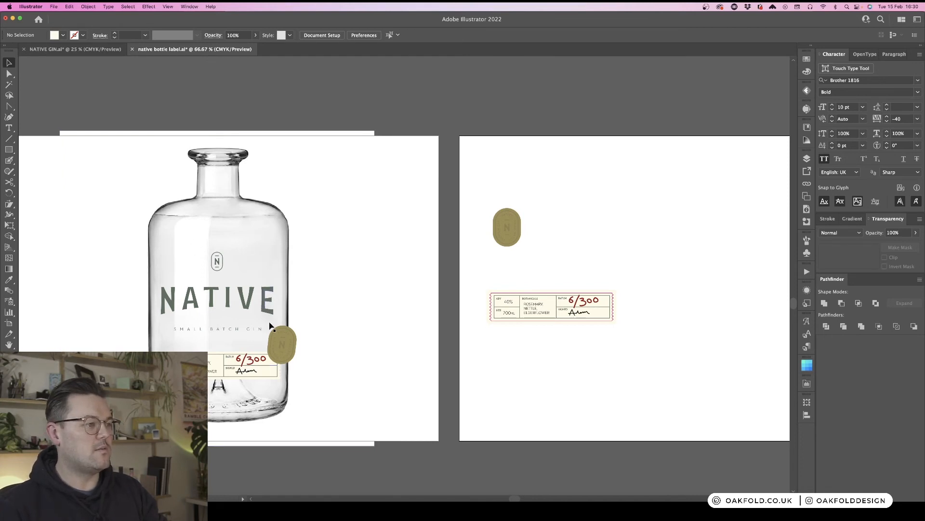
{"action": "scroll", "coordinate": [414, 252], "scroll_direction": "up", "scroll_amount": 5}
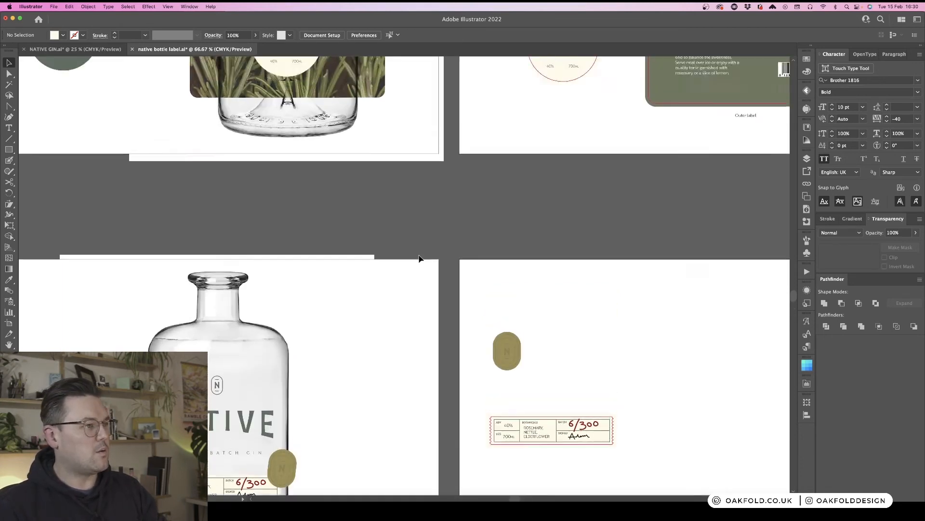
{"action": "scroll", "coordinate": [419, 259], "scroll_direction": "up", "scroll_amount": 5}
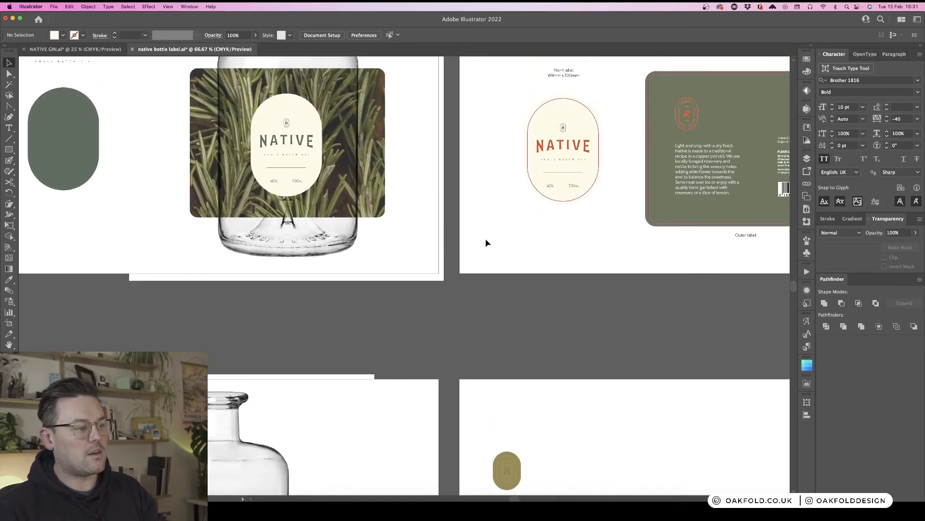
{"action": "scroll", "coordinate": [482, 242], "scroll_direction": "down", "scroll_amount": 10}
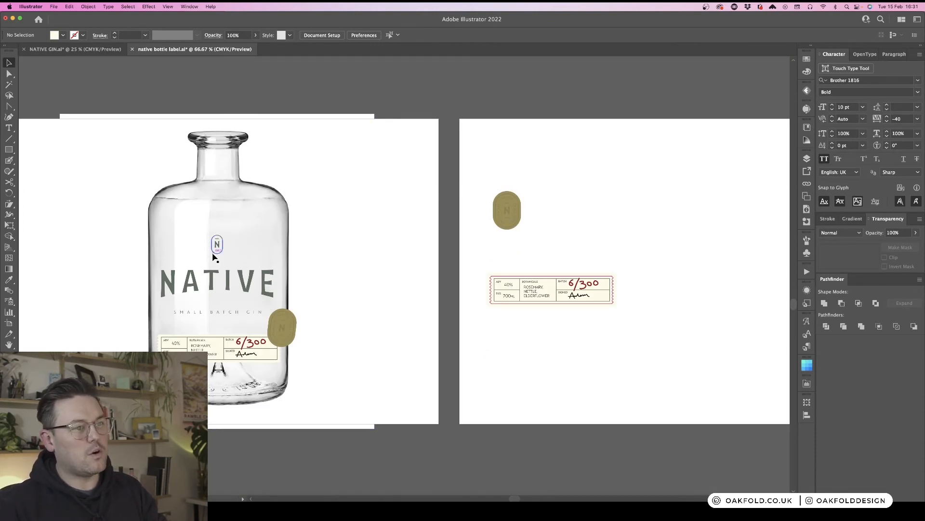
{"action": "left_click_drag", "start_coordinate": [488, 178], "coordinate": [525, 241]}
{"action": "left_click", "coordinate": [559, 206]}
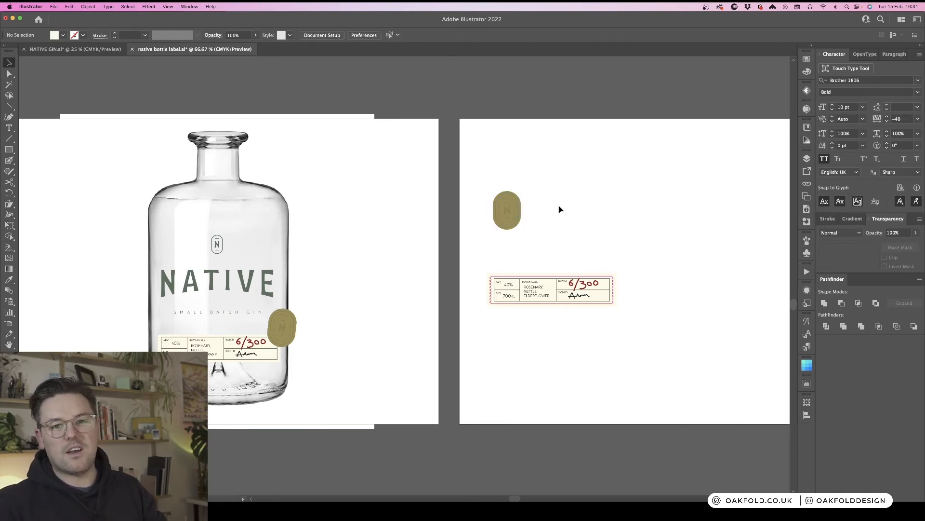
- Bring the oval front label down onto the label strip artboard, to the right of the strip
{"action": "key", "text": "super+minus"}
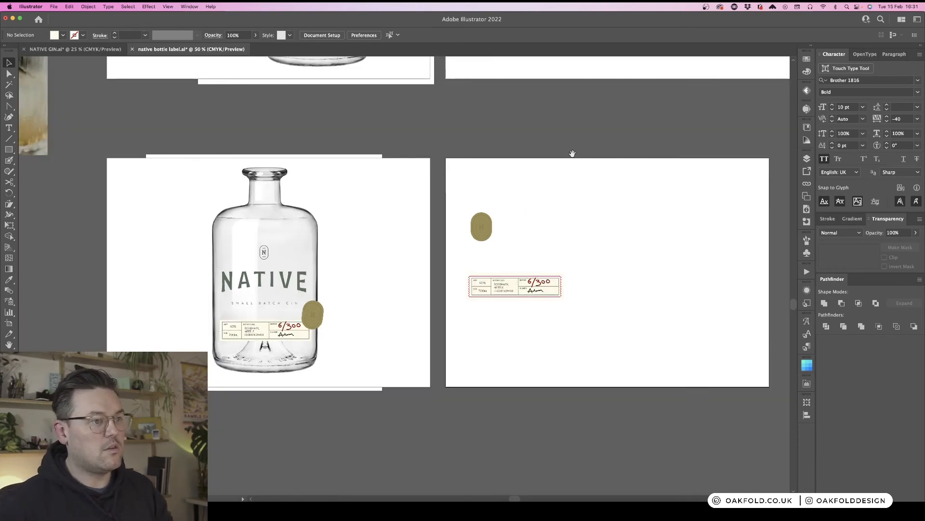
{"action": "left_click_drag", "start_coordinate": [573, 153], "coordinate": [398, 249]}
{"action": "scroll", "coordinate": [407, 218], "scroll_direction": "up", "scroll_amount": 3}
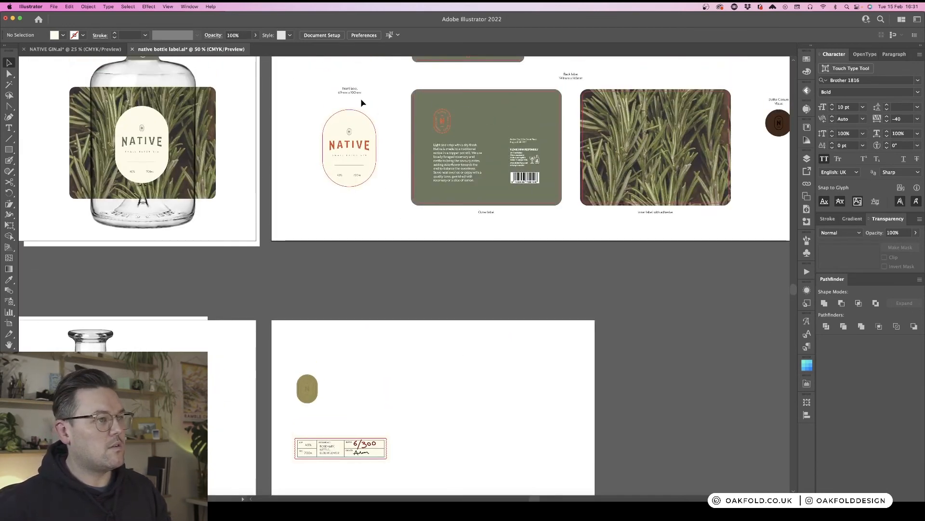
{"action": "left_click_drag", "start_coordinate": [386, 103], "coordinate": [330, 211]}
{"action": "scroll", "coordinate": [381, 186], "scroll_direction": "down", "scroll_amount": 4}
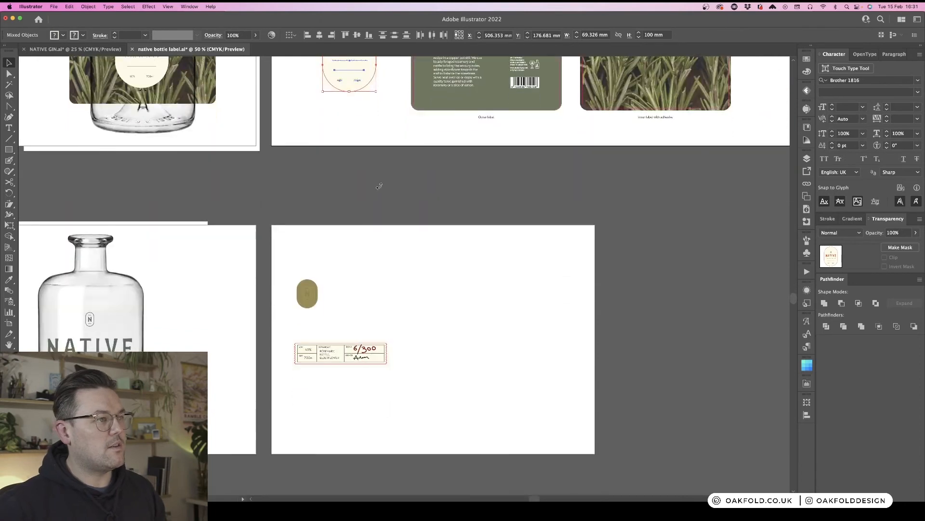
{"action": "left_click_drag", "start_coordinate": [358, 77], "coordinate": [471, 359]}
{"action": "left_click", "coordinate": [506, 355]}
- Delete the NATIVE wordmark and SMALL BATCH GIN line from the oval front label on this artboard
{"action": "key", "text": "super+equal"}
{"action": "key", "text": "super+equal"}
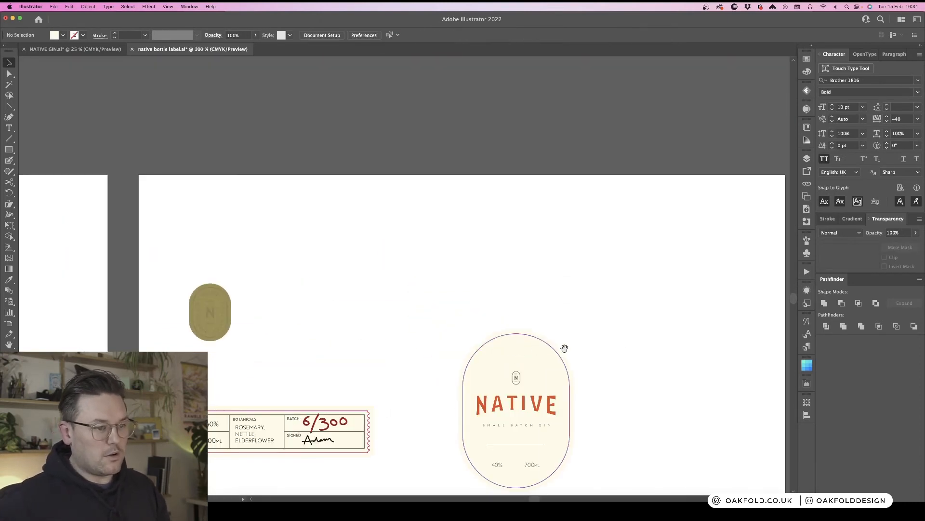
{"action": "left_click_drag", "start_coordinate": [620, 350], "coordinate": [484, 130]}
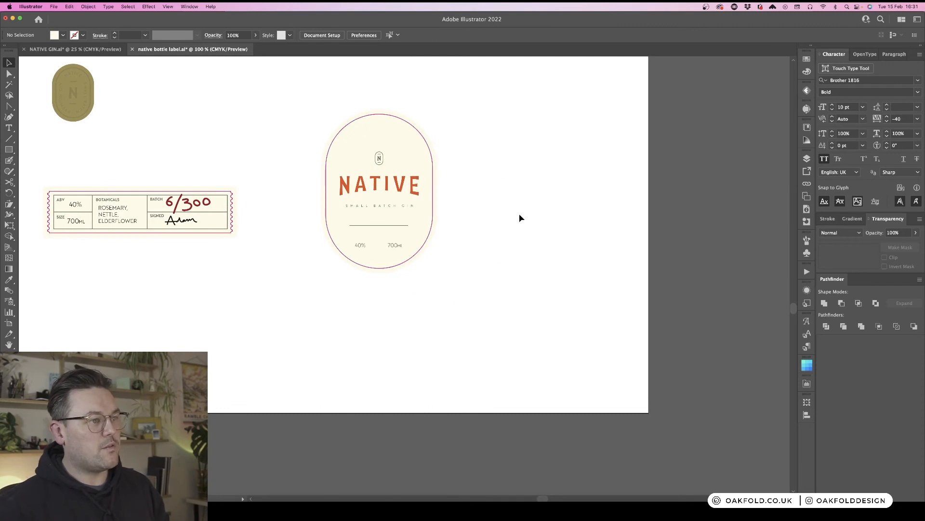
{"action": "left_click", "coordinate": [400, 192]}
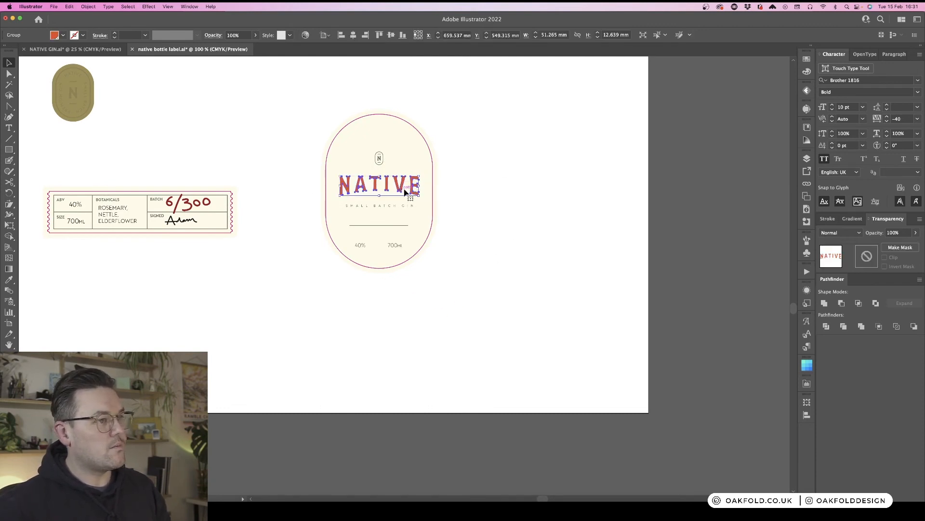
{"action": "left_click", "coordinate": [437, 193]}
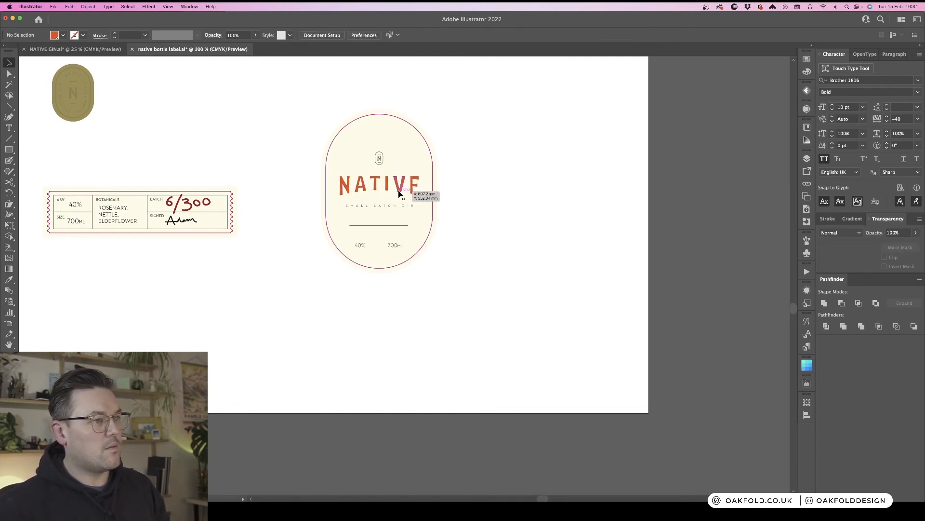
{"action": "left_click", "coordinate": [399, 192]}
{"action": "key", "text": "super+z"}
{"action": "left_click", "coordinate": [418, 193]}
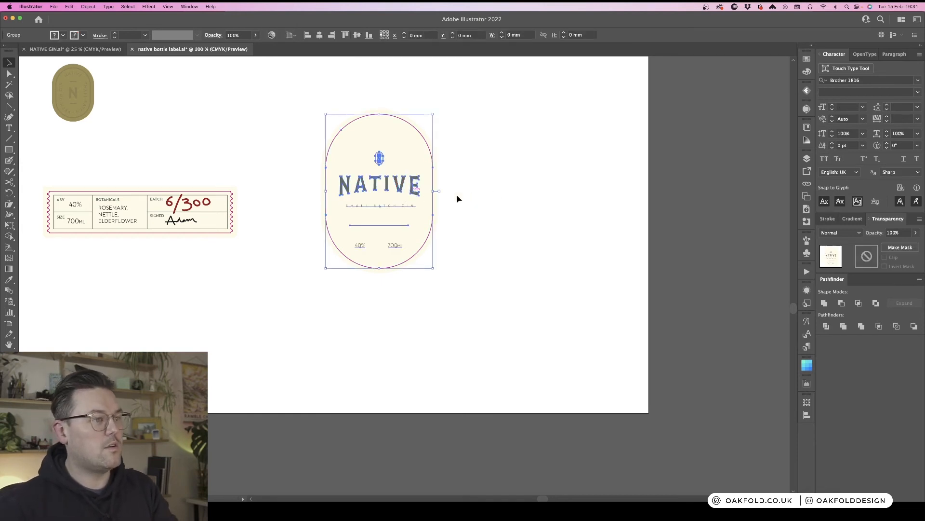
{"action": "left_click", "coordinate": [507, 192]}
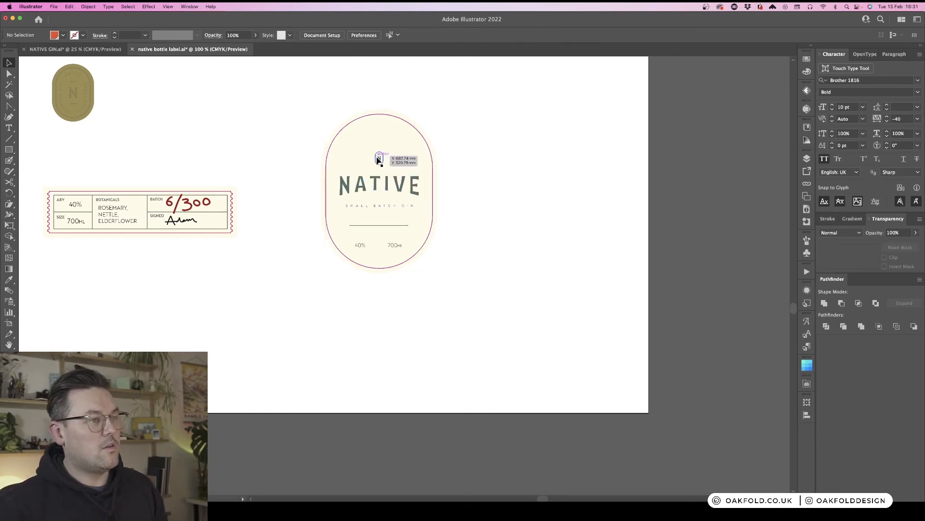
{"action": "double_click", "coordinate": [388, 187]}
{"action": "left_click", "coordinate": [539, 176]}
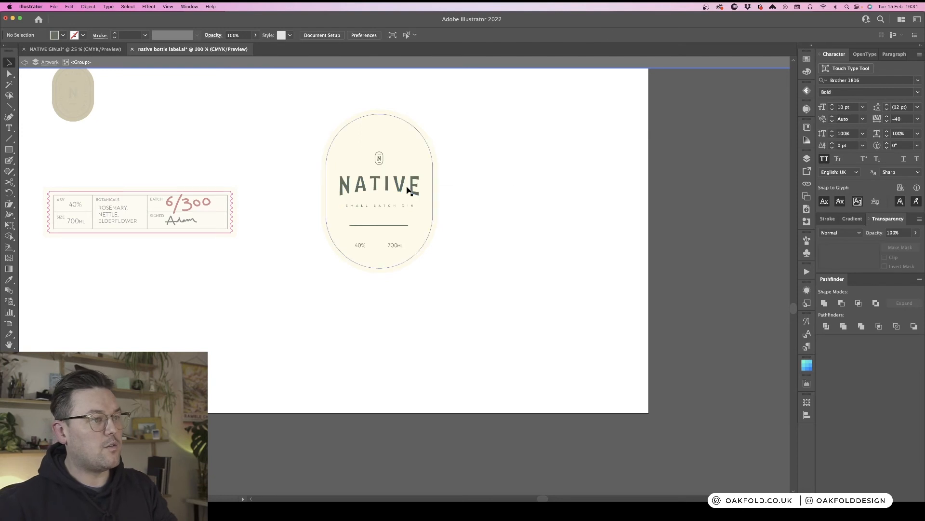
{"action": "double_click", "coordinate": [412, 188]}
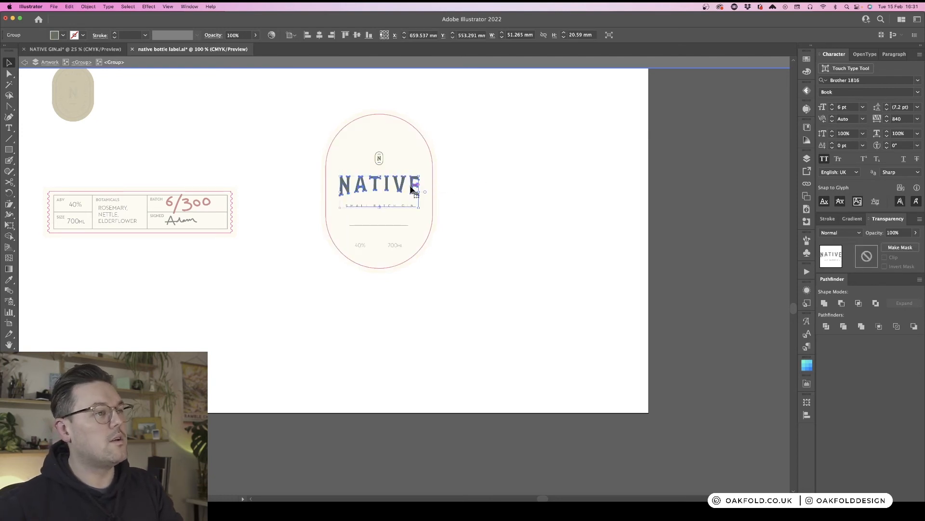
{"action": "key", "text": "Delete"}
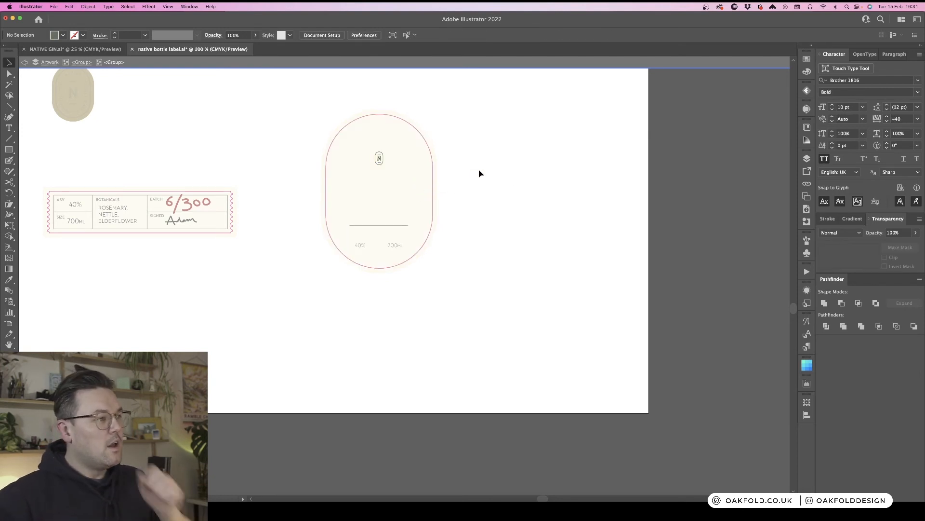
{"action": "key", "text": "Escape"}
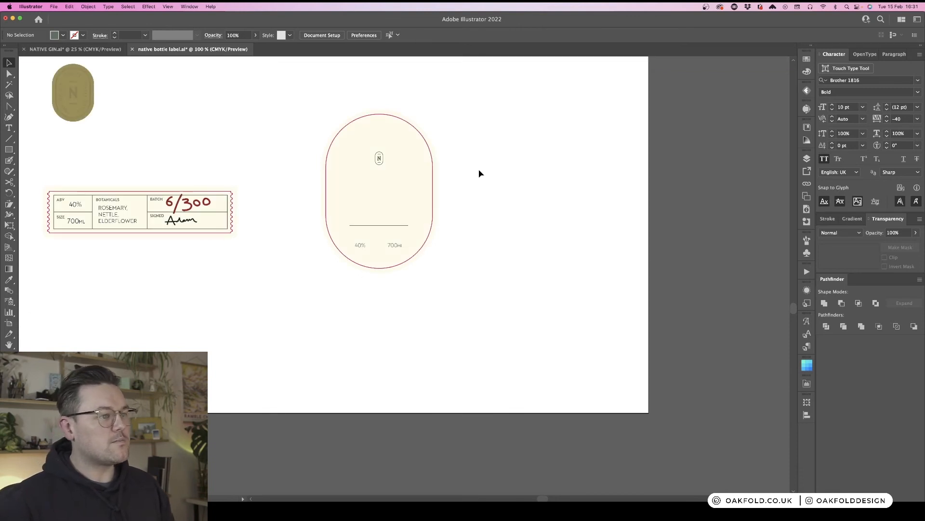
- Ungroup the oval front label and raise its N monogram and divider line toward the top
{"action": "scroll", "coordinate": [479, 174], "scroll_direction": "left", "scroll_amount": 1}
{"action": "key", "text": "super+minus"}
{"action": "scroll", "coordinate": [479, 174], "scroll_direction": "left", "scroll_amount": 5}
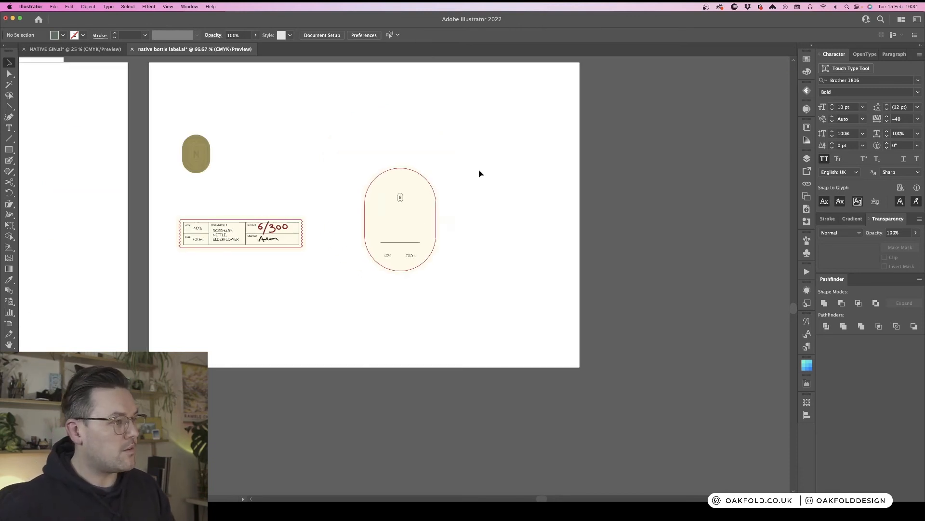
{"action": "scroll", "coordinate": [479, 174], "scroll_direction": "left", "scroll_amount": 8}
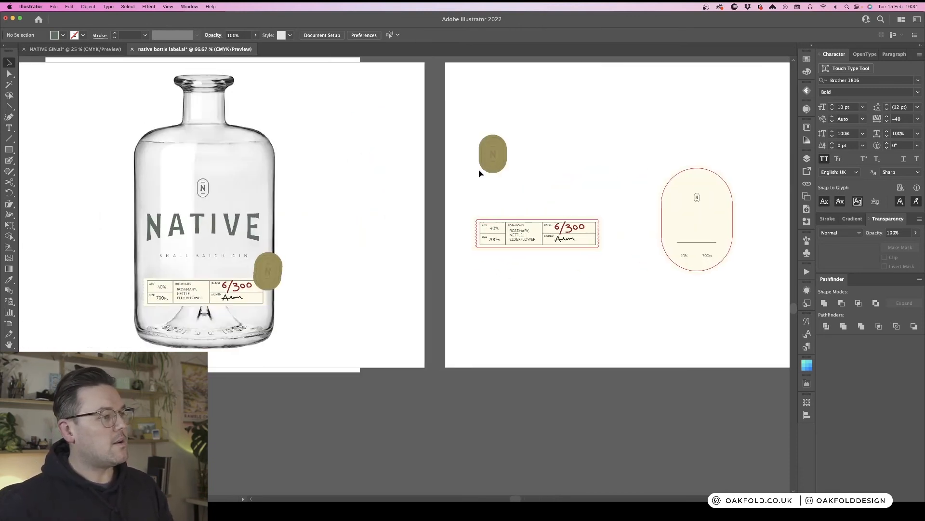
{"action": "scroll", "coordinate": [479, 173], "scroll_direction": "right", "scroll_amount": 7}
{"action": "scroll", "coordinate": [479, 173], "scroll_direction": "right", "scroll_amount": 6}
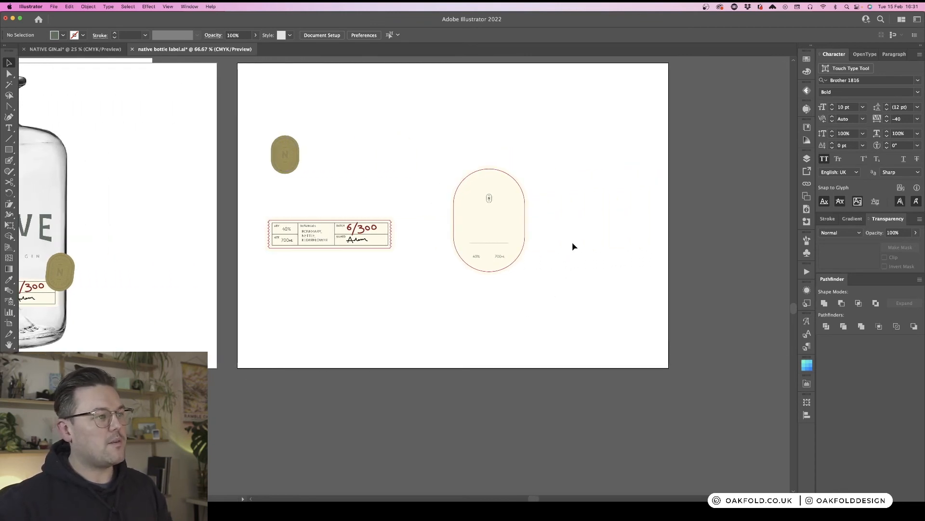
{"action": "key", "text": "super+1"}
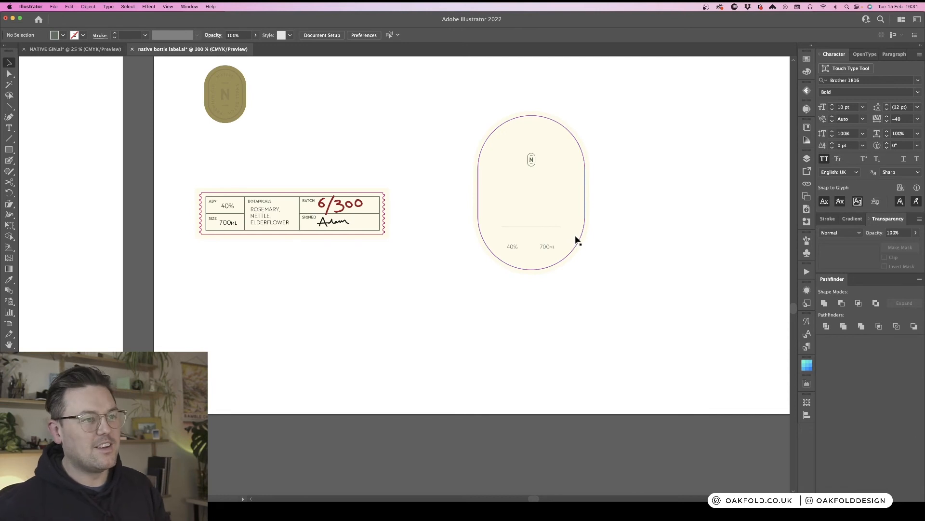
{"action": "scroll", "coordinate": [590, 222], "scroll_direction": "right", "scroll_amount": 2}
{"action": "left_click", "coordinate": [512, 167]}
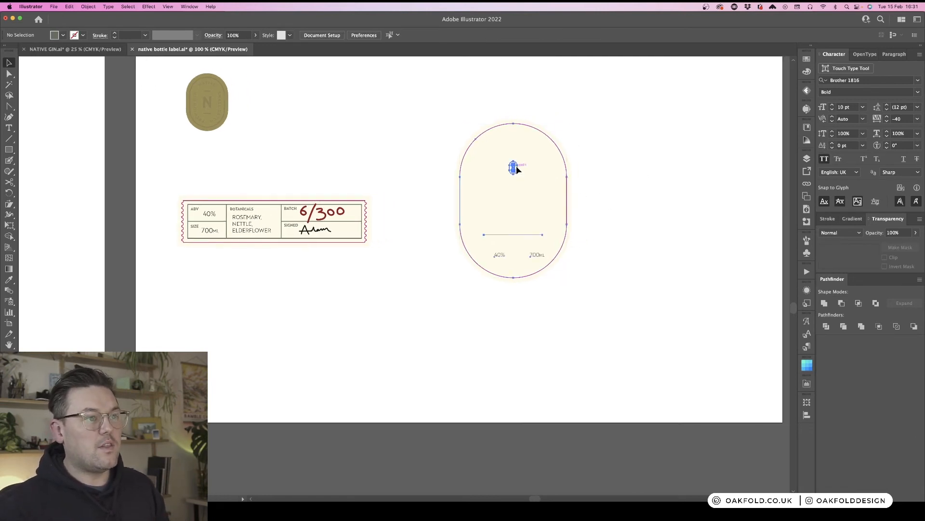
{"action": "key", "text": "super+shift+g"}
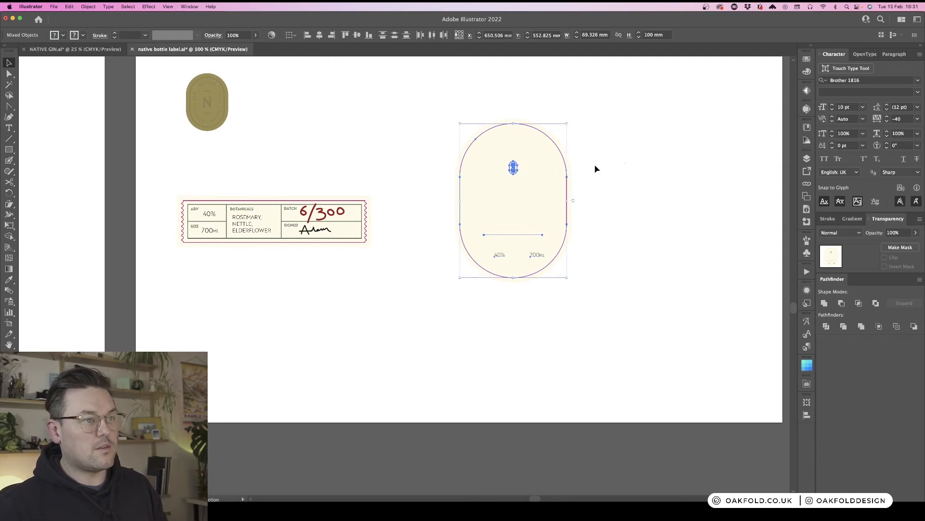
{"action": "left_click", "coordinate": [597, 167]}
{"action": "left_click", "coordinate": [513, 169]}
{"action": "left_click_drag", "start_coordinate": [515, 146], "coordinate": [513, 144]}
{"action": "left_click", "coordinate": [612, 145]}
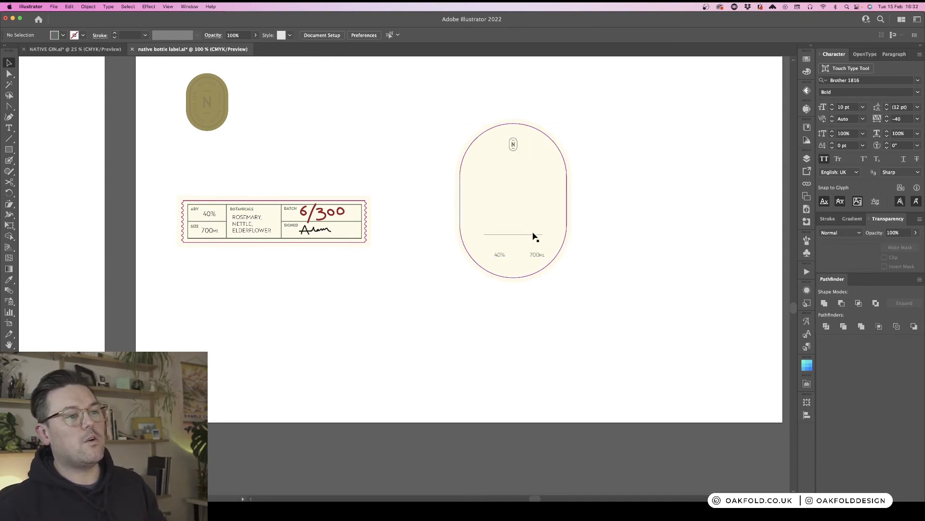
{"action": "left_click_drag", "start_coordinate": [525, 234], "coordinate": [525, 173]}
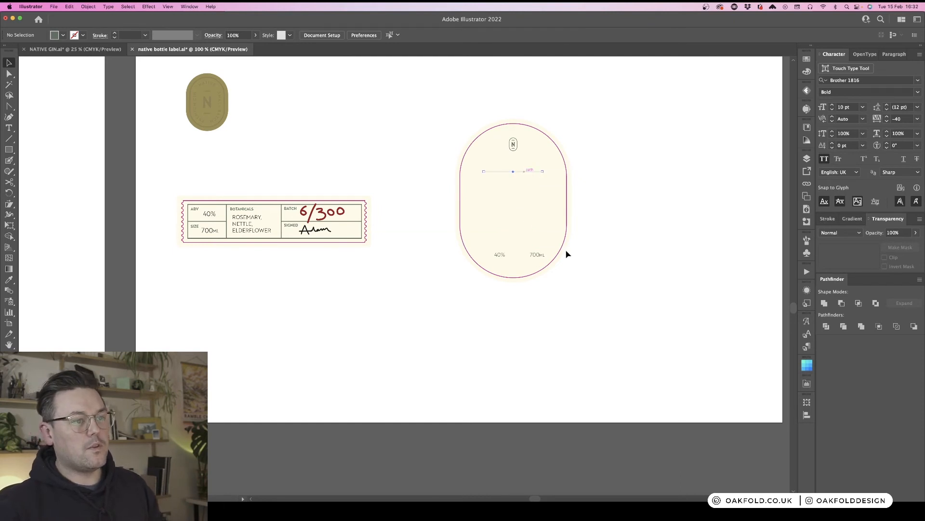
- Reposition the 40% and 700ML text at the bottom of the oval front label
{"action": "left_click", "coordinate": [539, 255]}
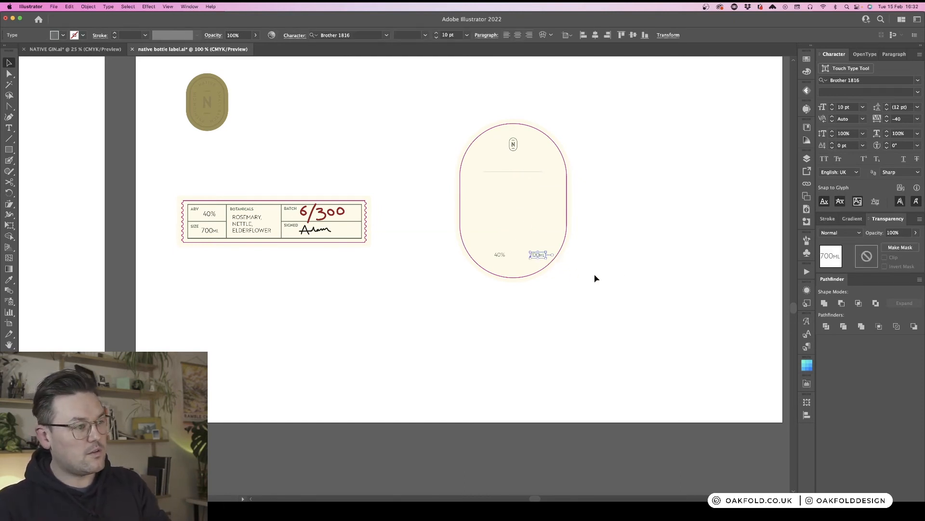
{"action": "key", "text": "super+equal"}
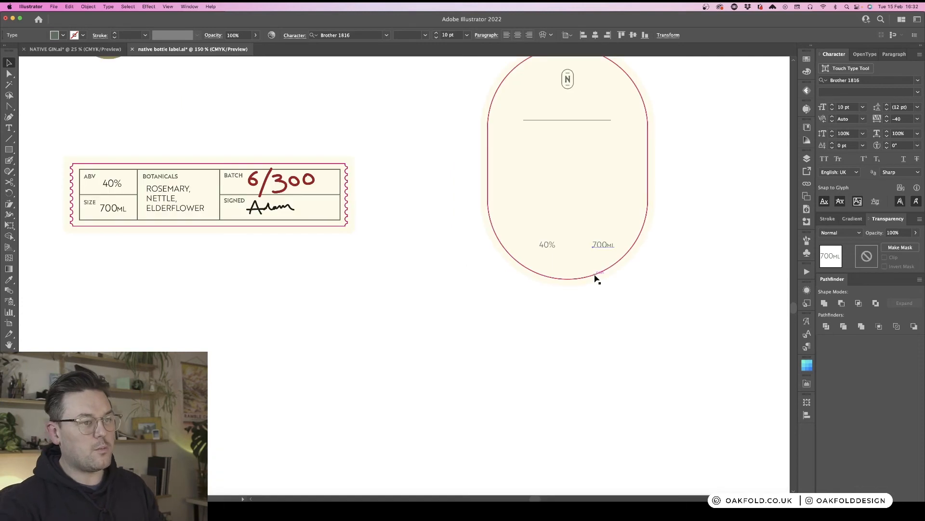
{"action": "left_click_drag", "start_coordinate": [698, 269], "coordinate": [616, 288]}
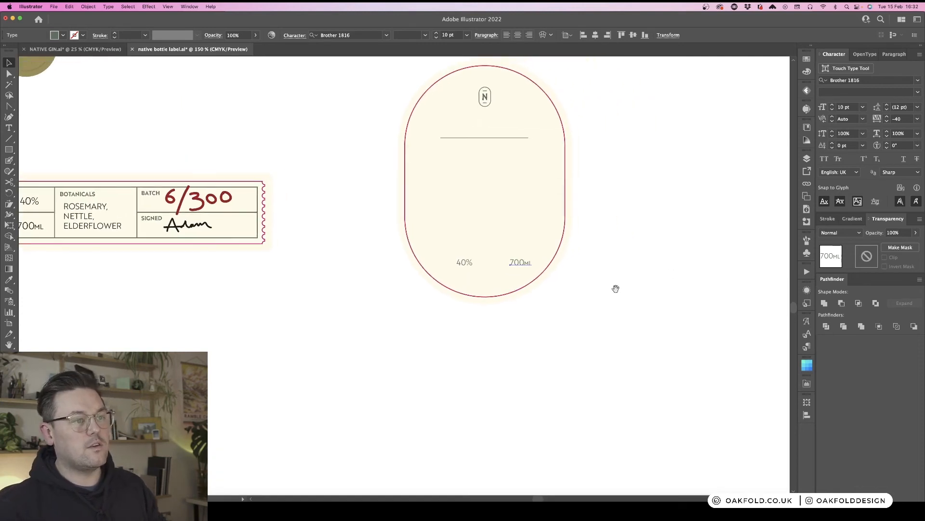
{"action": "left_click", "coordinate": [465, 262]}
{"action": "key", "text": "super+equal"}
{"action": "left_click_drag", "start_coordinate": [676, 176], "coordinate": [561, 240]}
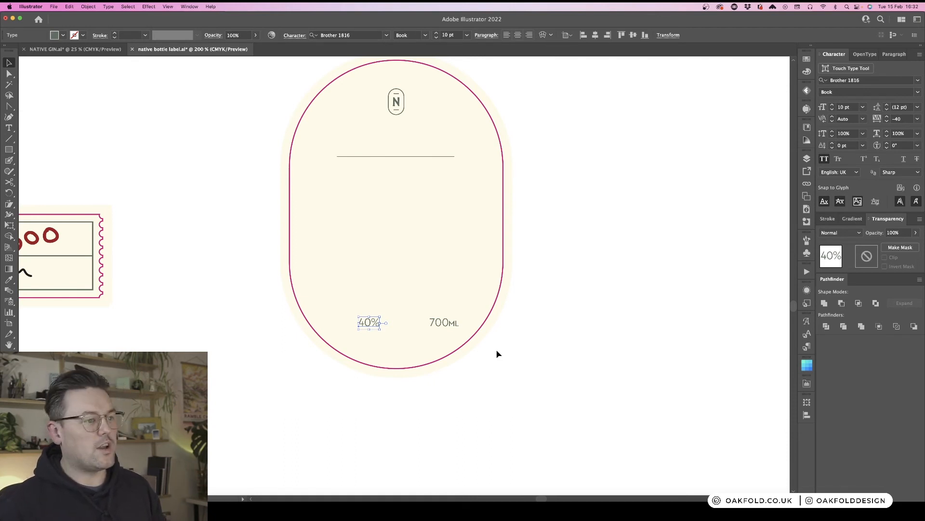
{"action": "left_click", "coordinate": [446, 322], "text": "shift"}
{"action": "left_click_drag", "start_coordinate": [454, 326], "coordinate": [440, 320]}
{"action": "left_click", "coordinate": [580, 320]}
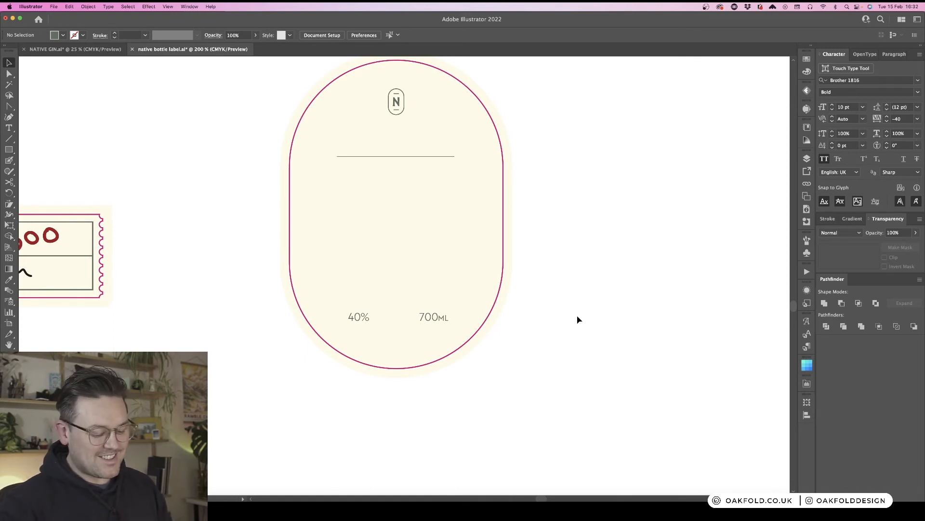
{"action": "key", "text": "super+minus"}
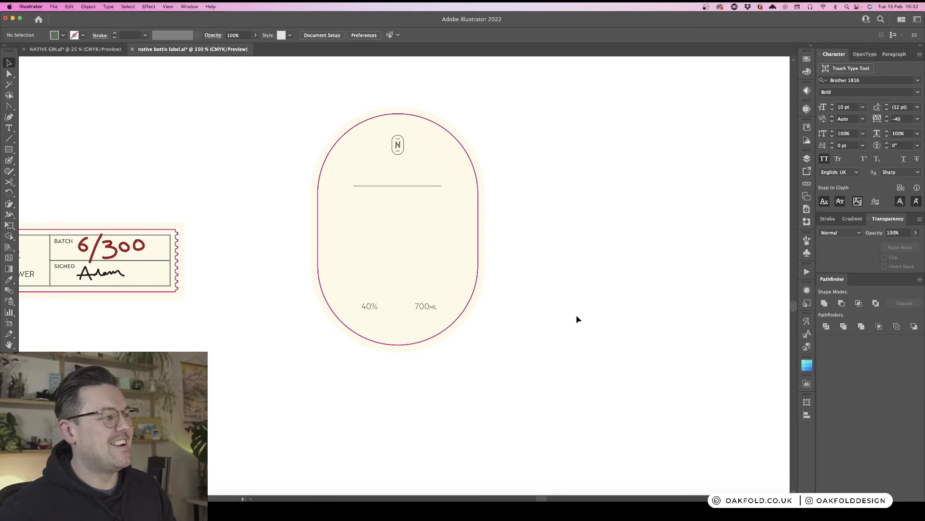
{"action": "scroll", "coordinate": [576, 316], "scroll_direction": "up", "scroll_amount": 2}
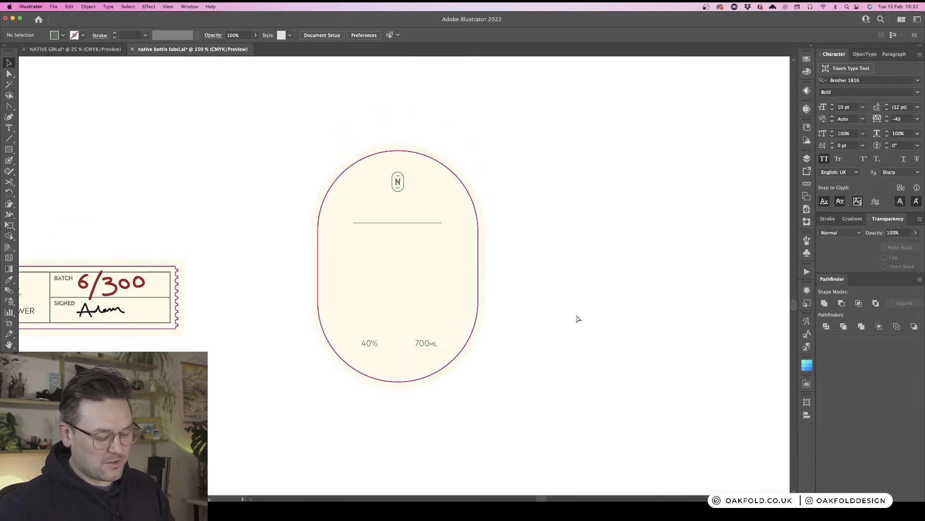
{"action": "key", "text": "super+minus"}
{"action": "key", "text": "super+minus"}
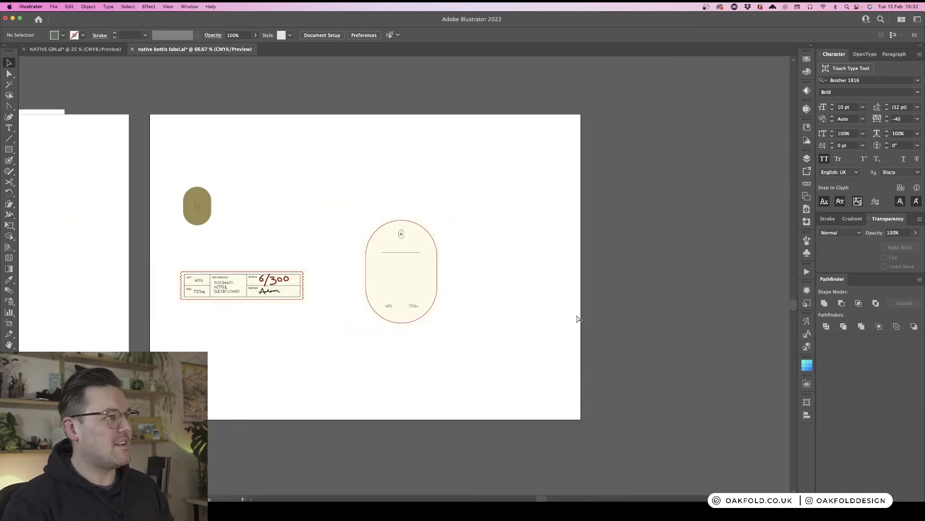
{"action": "key", "text": "super+plus"}
{"action": "key", "text": "super+plus"}
{"action": "key", "text": "super+plus"}
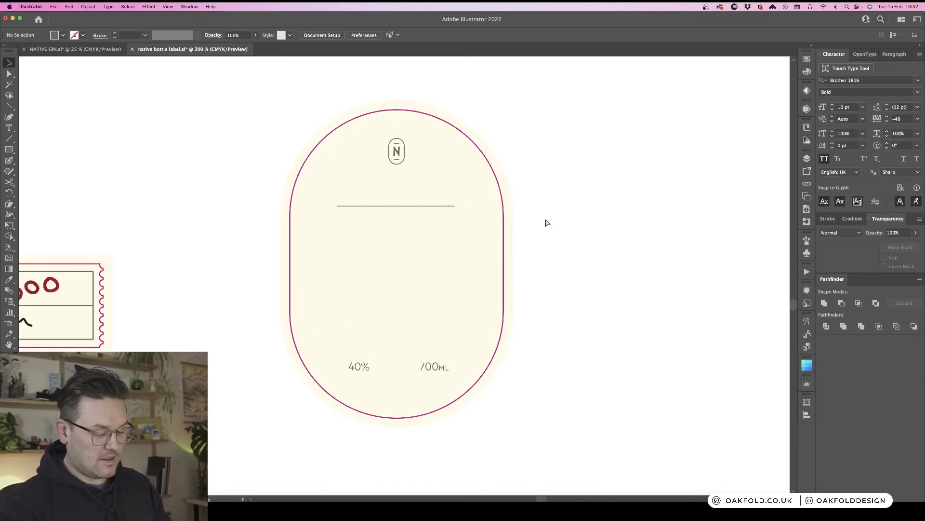
{"action": "key", "text": "super+minus"}
{"action": "key", "text": "super+minus"}
{"action": "key", "text": "super+minus"}
{"action": "key", "text": "super+minus"}
{"action": "scroll", "coordinate": [469, 227], "scroll_direction": "up", "scroll_amount": 5}
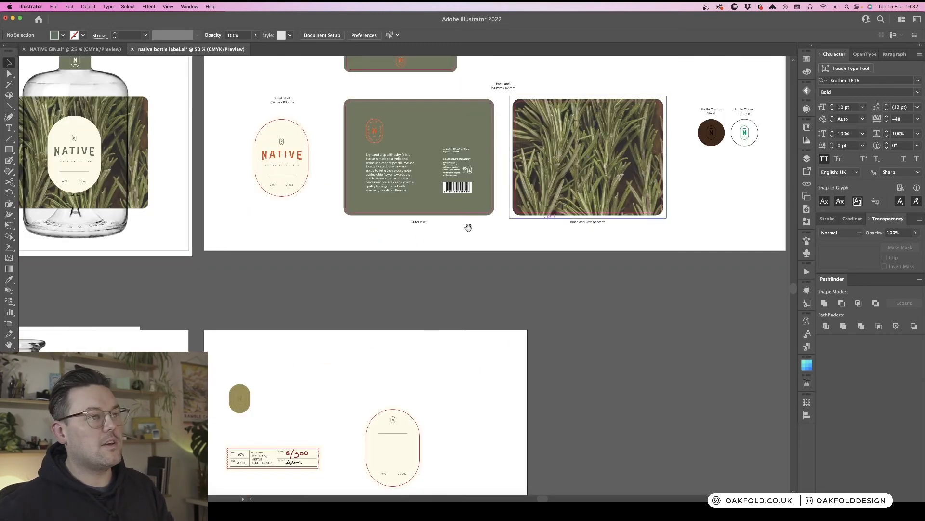
- Copy the back label's description, address, responsibility text and barcode, and paste them beside the oval label
{"action": "double_click", "coordinate": [455, 150]}
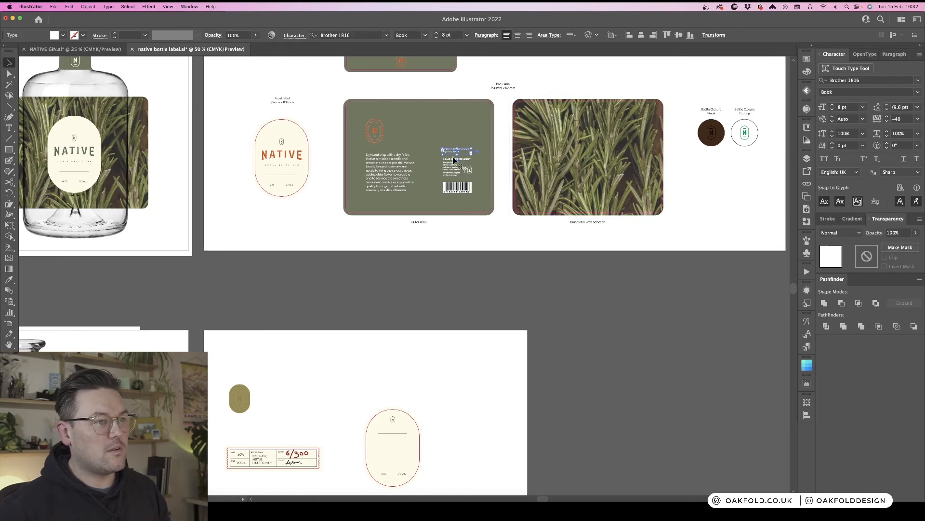
{"action": "left_click", "coordinate": [458, 186]}
{"action": "left_click", "coordinate": [400, 176], "text": "shift"}
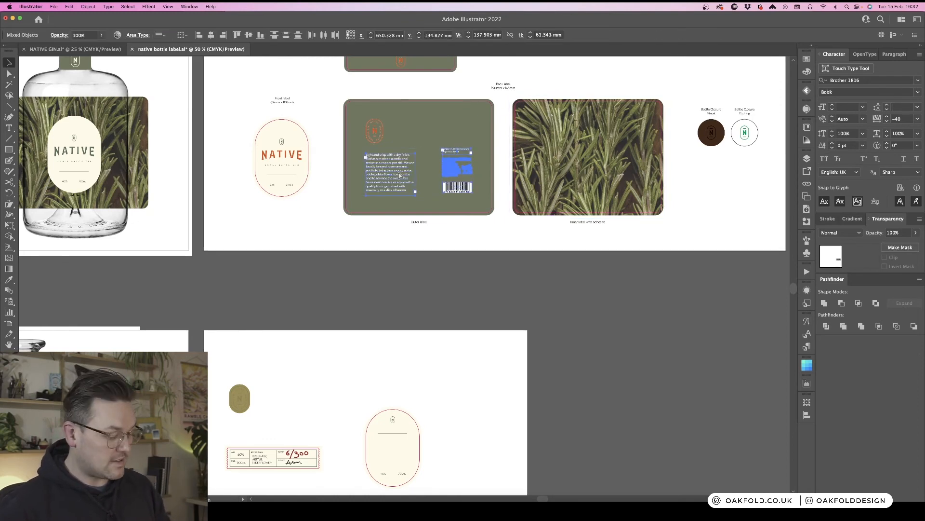
{"action": "scroll", "coordinate": [399, 176], "scroll_direction": "down", "scroll_amount": 5}
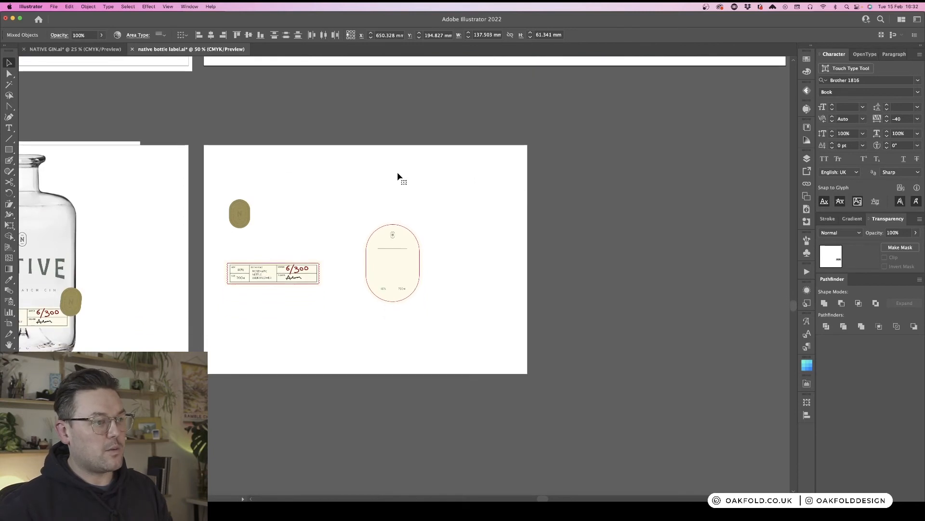
{"action": "scroll", "coordinate": [399, 177], "scroll_direction": "down", "scroll_amount": 2}
{"action": "key", "text": "super+equal"}
{"action": "key", "text": "super+equal"}
{"action": "key", "text": "super+equal"}
{"action": "key", "text": "super+equal"}
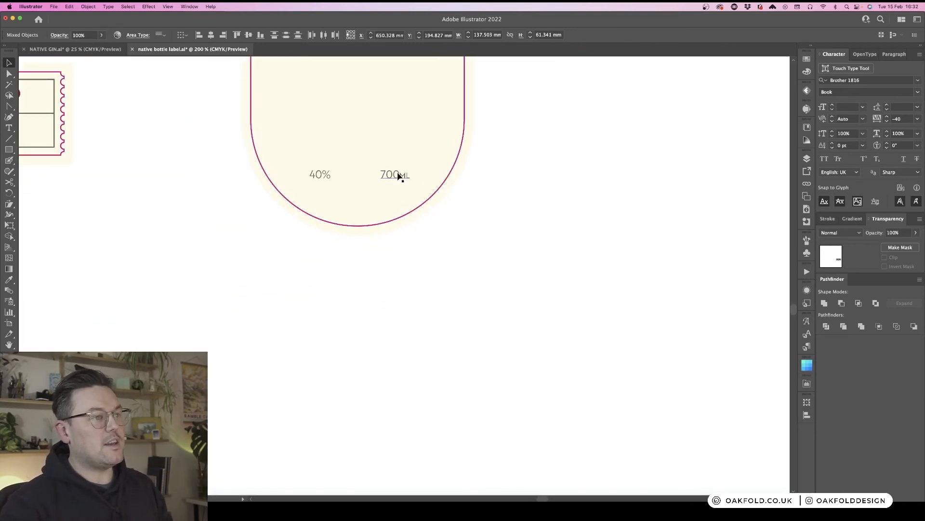
{"action": "left_click_drag", "start_coordinate": [529, 106], "coordinate": [386, 259]}
{"action": "key", "text": "super+minus"}
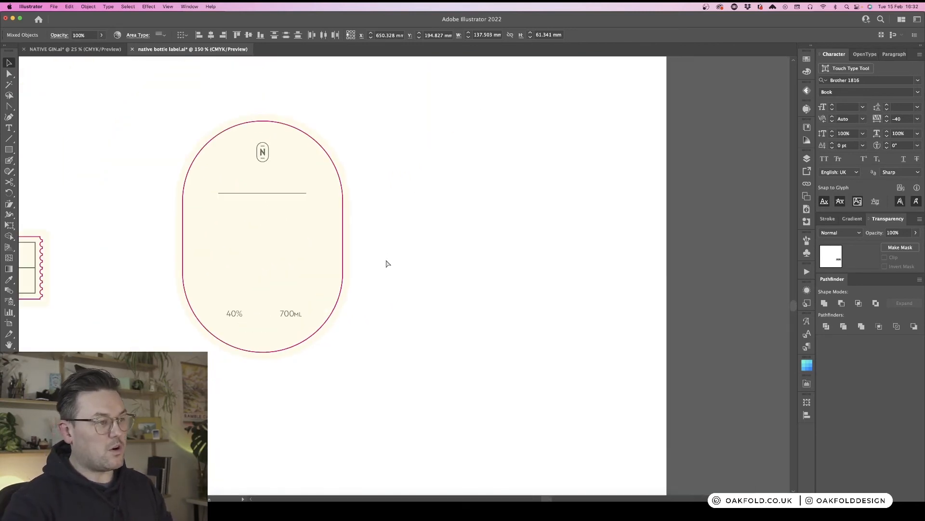
{"action": "key", "text": "super+v"}
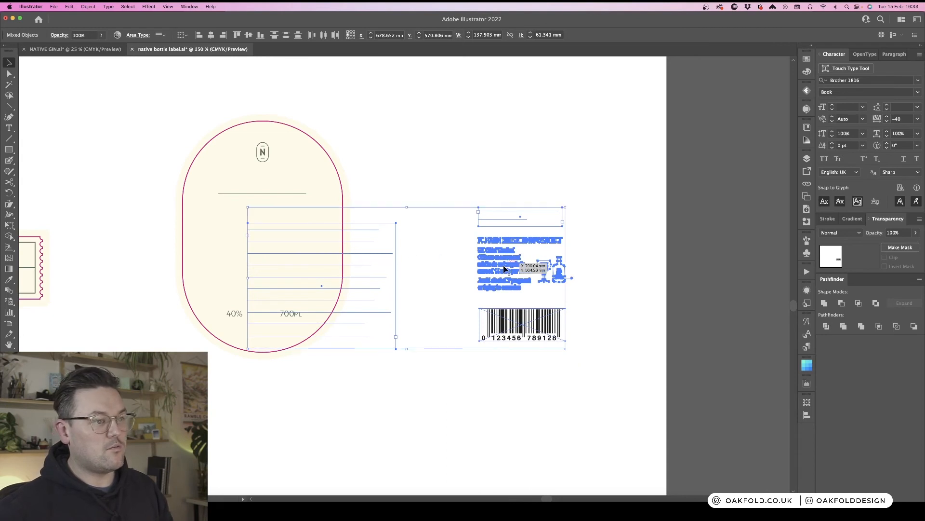
{"action": "left_click_drag", "start_coordinate": [502, 265], "coordinate": [589, 185]}
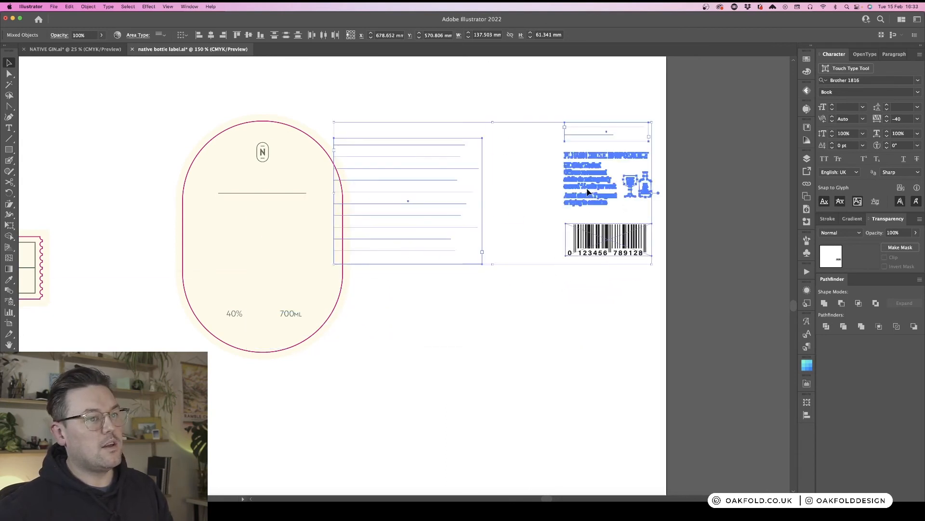
- Apply the N monogram's type style to the pasted description and address text with the Eyedropper
{"action": "left_click", "coordinate": [601, 317]}
{"action": "left_click", "coordinate": [427, 223]}
{"action": "left_click_drag", "start_coordinate": [395, 218], "coordinate": [439, 218]}
{"action": "left_click_drag", "start_coordinate": [403, 93], "coordinate": [726, 208]}
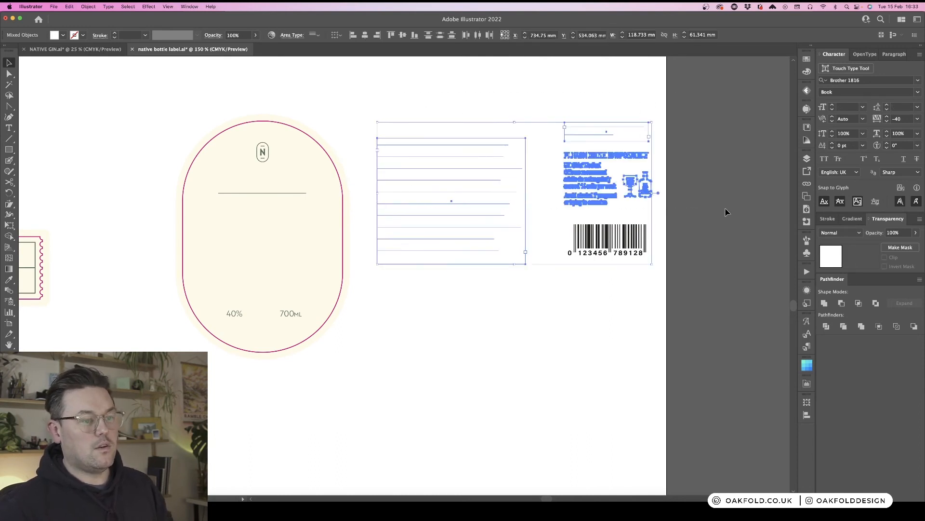
{"action": "key", "text": "i"}
{"action": "scroll", "coordinate": [217, 212], "scroll_direction": "left", "scroll_amount": 5}
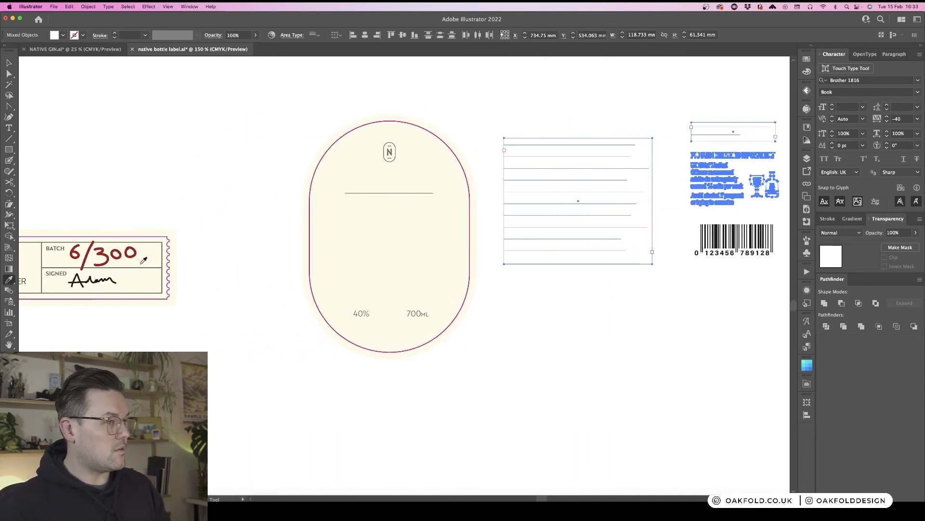
{"action": "scroll", "coordinate": [143, 257], "scroll_direction": "left", "scroll_amount": 5}
{"action": "left_click", "coordinate": [521, 152]}
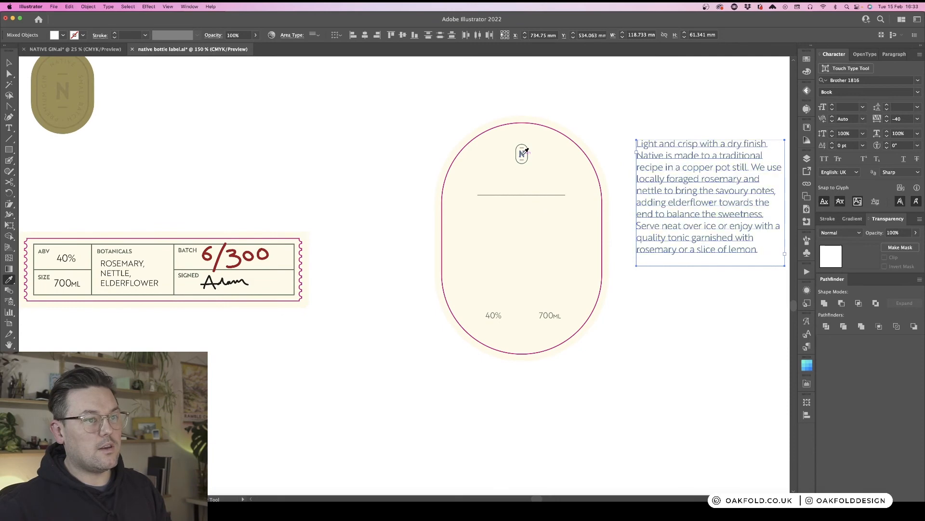
{"action": "scroll", "coordinate": [525, 151], "scroll_direction": "right", "scroll_amount": 5}
{"action": "scroll", "coordinate": [525, 151], "scroll_direction": "right", "scroll_amount": 4}
{"action": "key", "text": "t"}
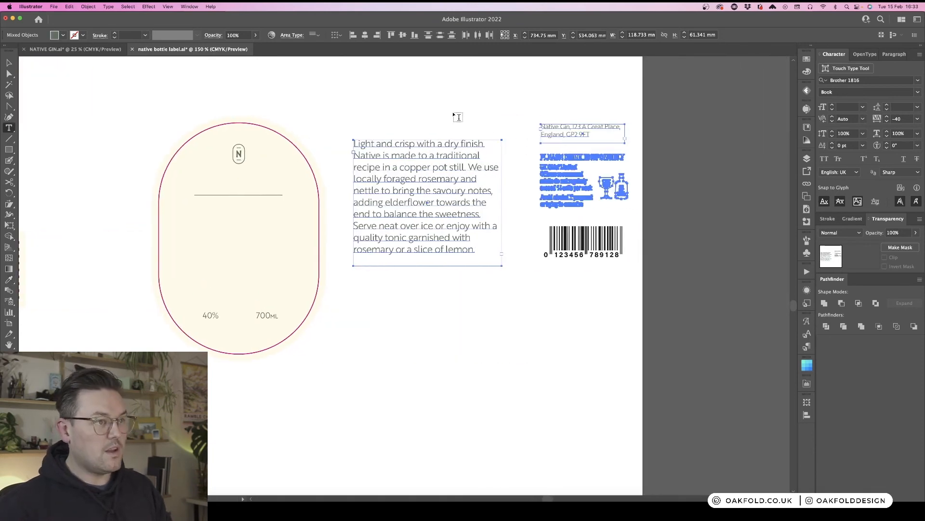
{"action": "left_click", "coordinate": [455, 114]}
{"action": "key", "text": "BackSpace"}
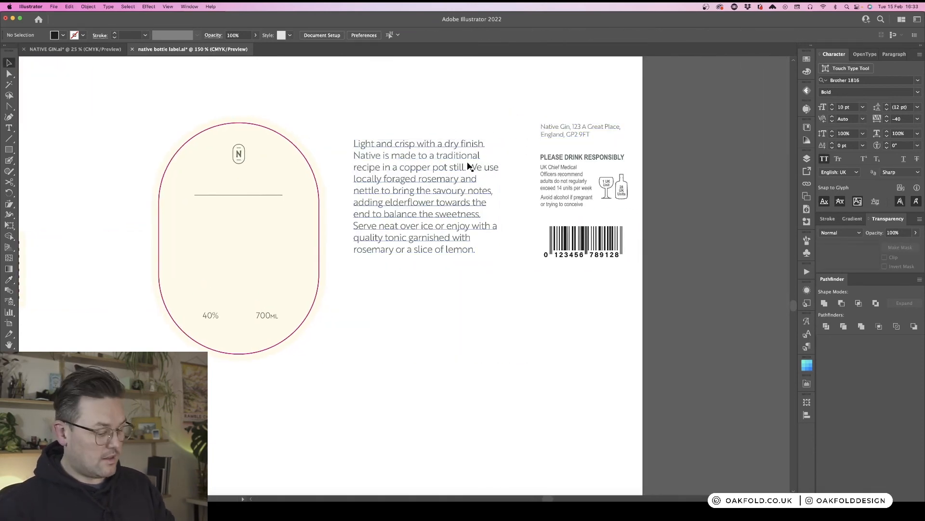
{"action": "key", "text": "Escape"}
- Set the whole description text to 8 pt
{"action": "left_click", "coordinate": [442, 158]}
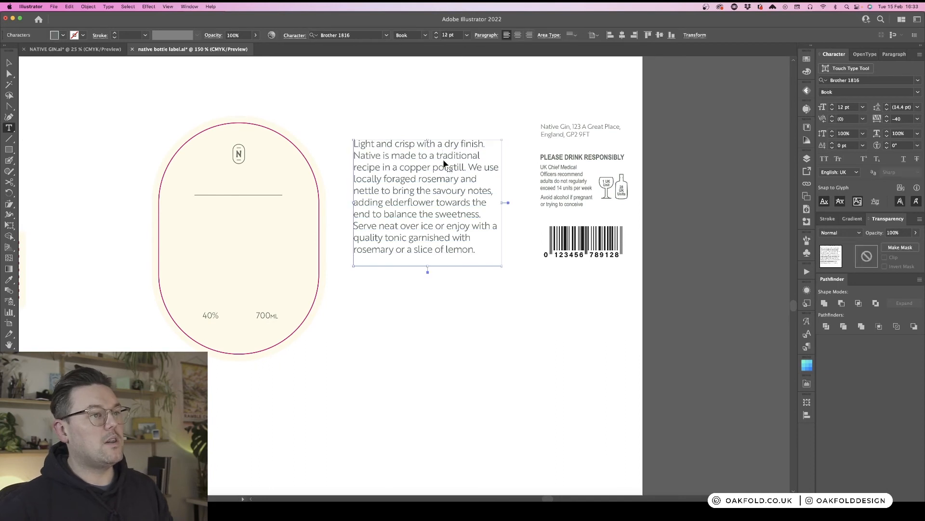
{"action": "key", "text": "super+a"}
{"action": "left_click", "coordinate": [467, 35]}
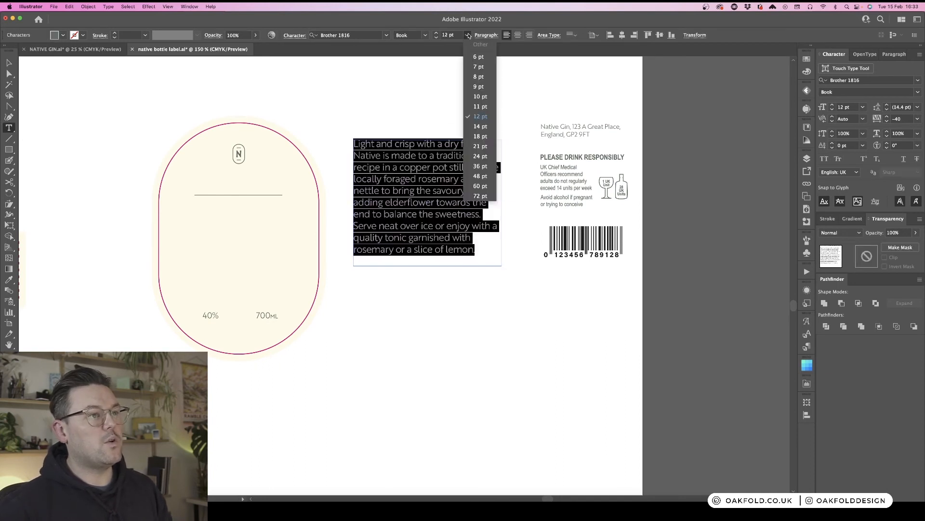
{"action": "left_click", "coordinate": [486, 78]}
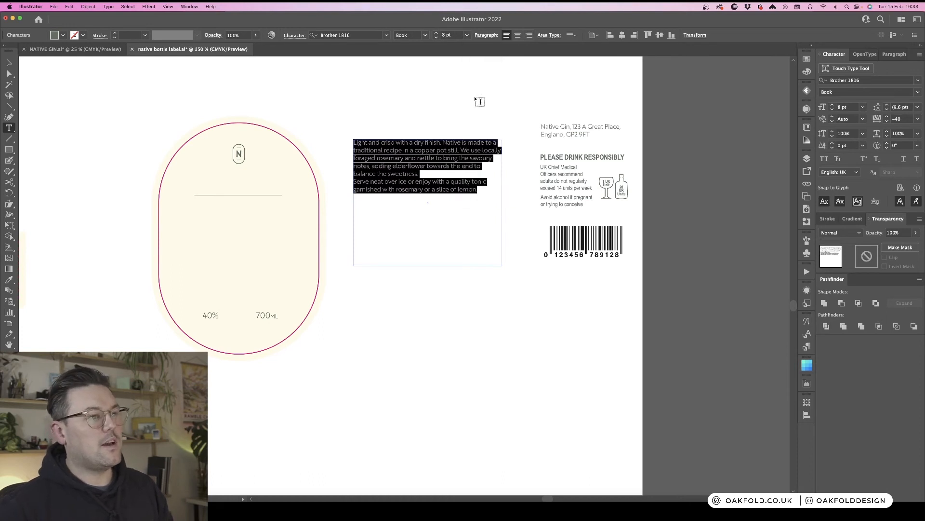
{"action": "key", "text": "Escape"}
- Move the description text box onto the oval label below the divider line and narrow it to fit
{"action": "left_click", "coordinate": [405, 128]}
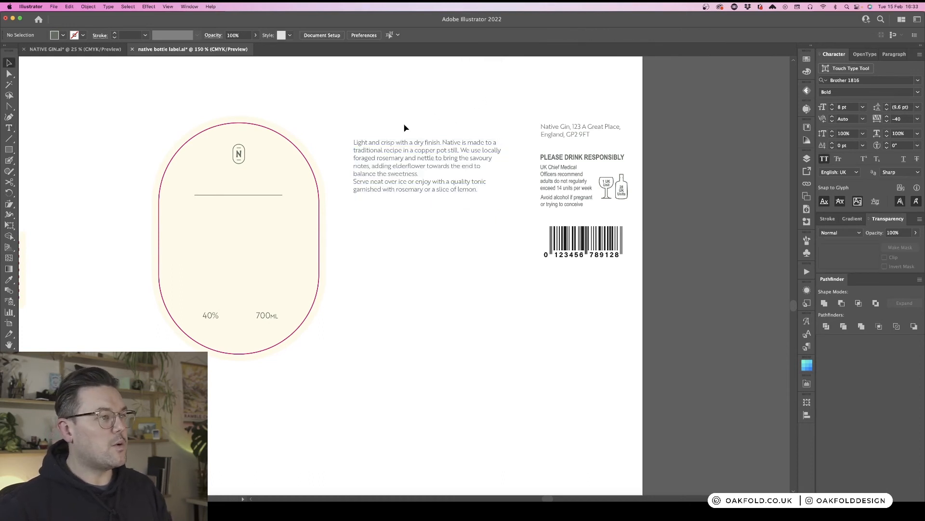
{"action": "left_click", "coordinate": [274, 197]}
{"action": "left_click", "coordinate": [326, 127]}
{"action": "left_click", "coordinate": [465, 164]}
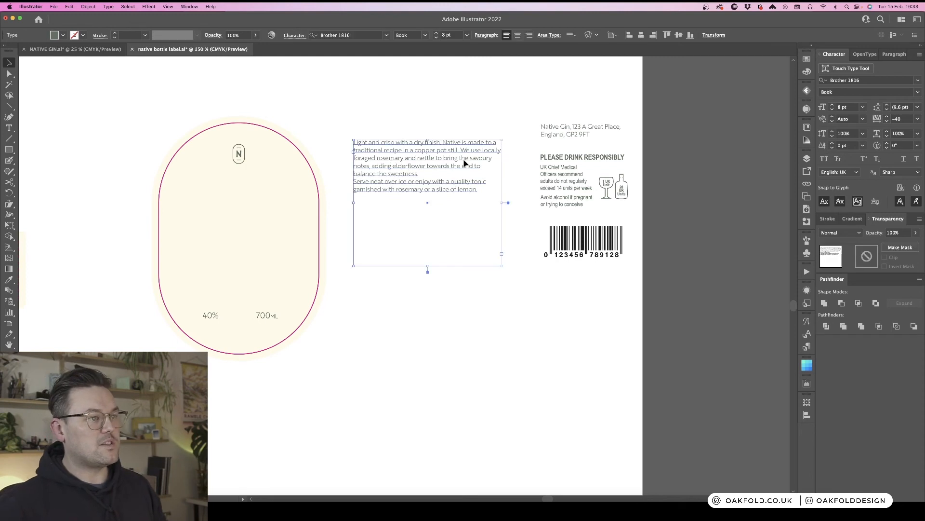
{"action": "left_click_drag", "start_coordinate": [332, 210], "coordinate": [280, 211]}
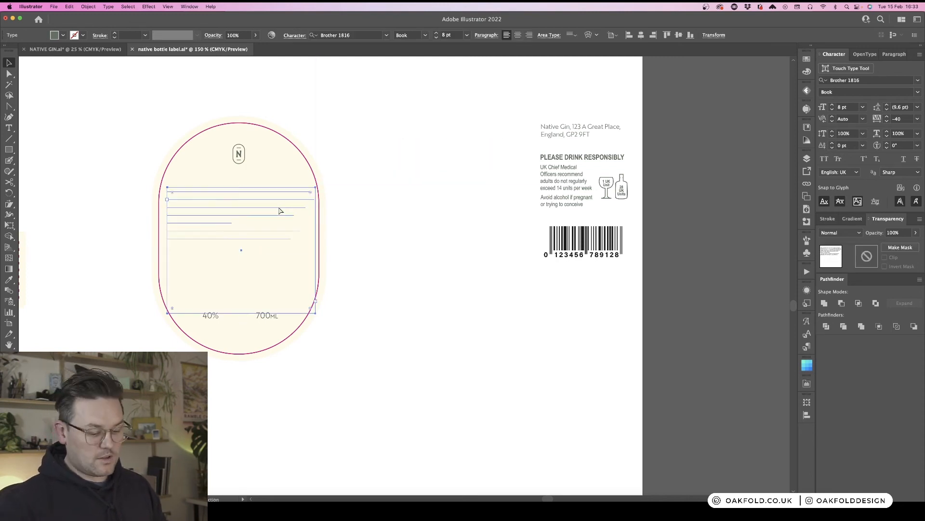
{"action": "left_click_drag", "start_coordinate": [316, 251], "coordinate": [280, 252]}
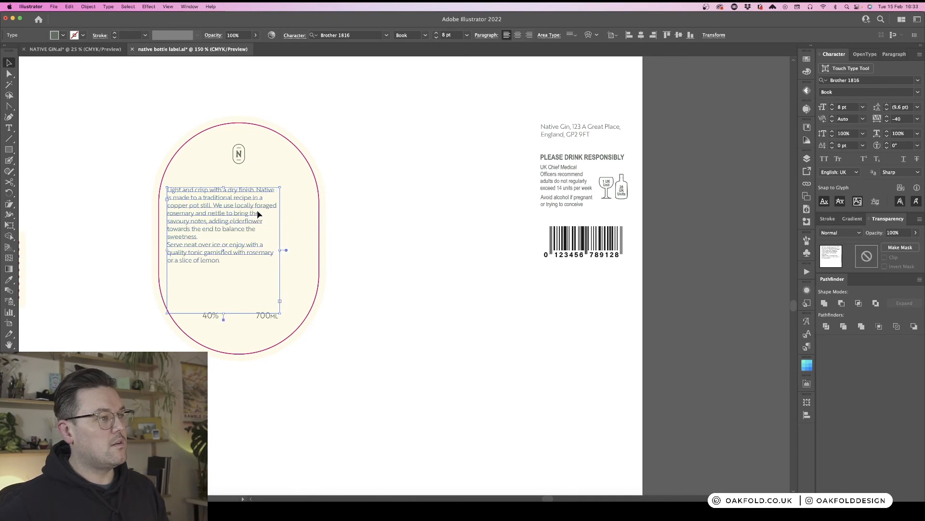
{"action": "left_click_drag", "start_coordinate": [252, 215], "coordinate": [267, 205]}
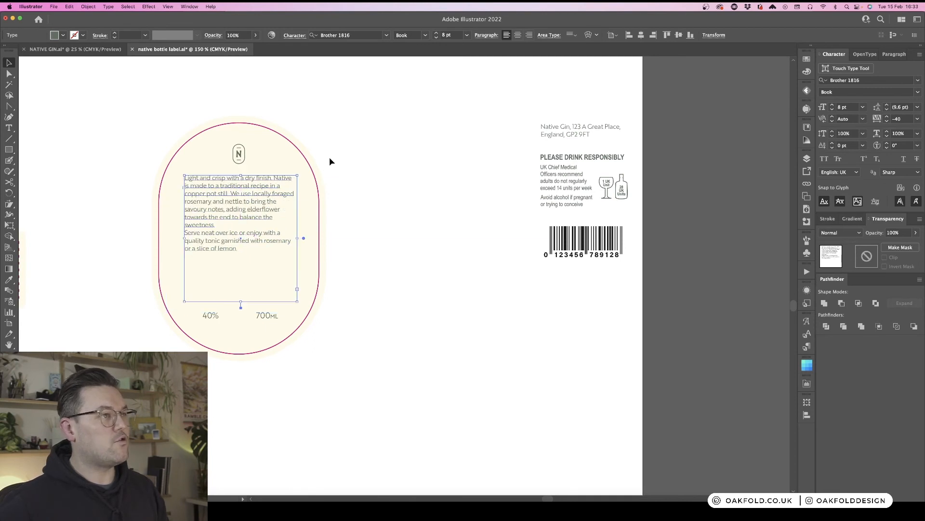
- Centre-align the description text and widen its text box slightly
{"action": "left_click", "coordinate": [518, 35]}
{"action": "left_click", "coordinate": [364, 294]}
{"action": "left_click_drag", "start_coordinate": [273, 220], "coordinate": [271, 224]}
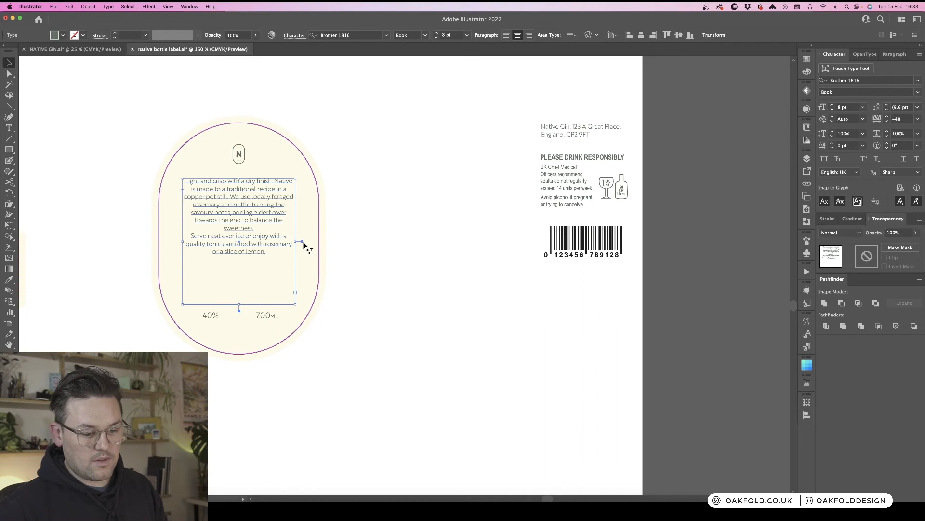
{"action": "scroll", "coordinate": [304, 245], "scroll_direction": "left", "scroll_amount": 2}
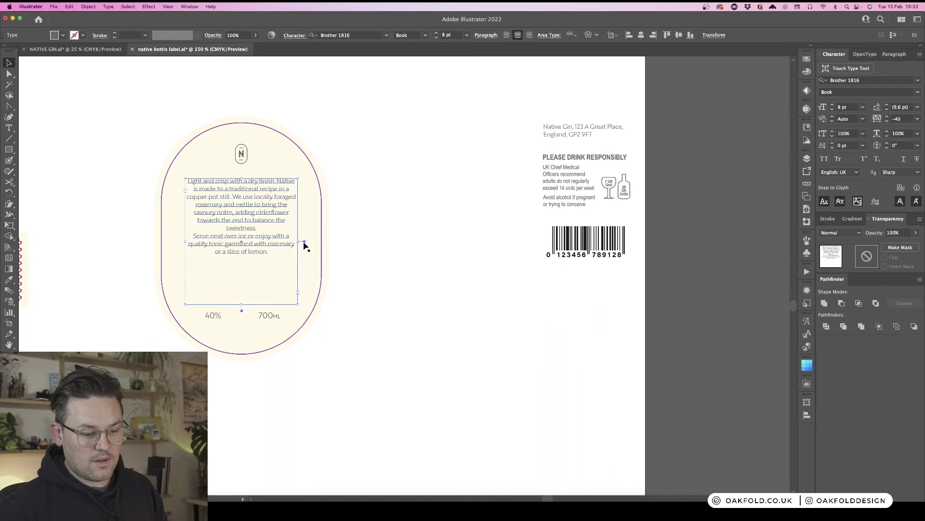
{"action": "scroll", "coordinate": [305, 246], "scroll_direction": "left", "scroll_amount": 2}
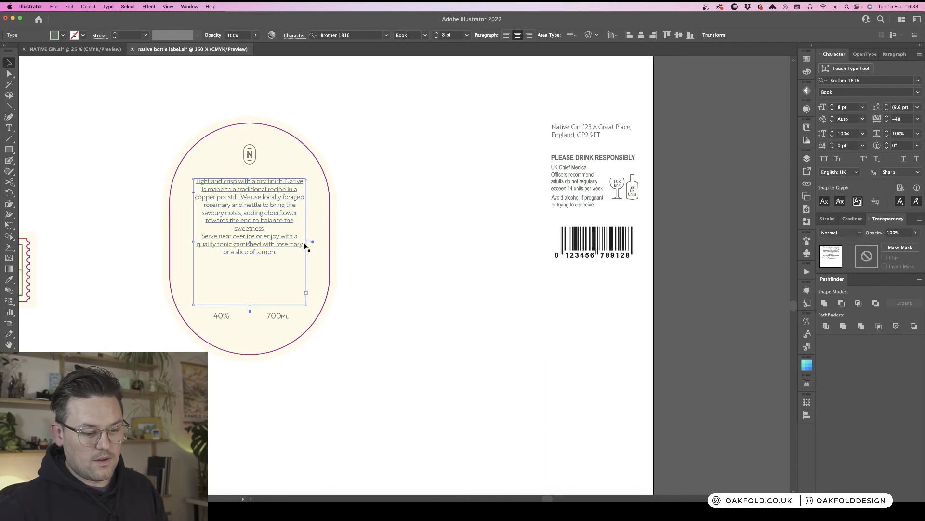
{"action": "scroll", "coordinate": [306, 244], "scroll_direction": "left", "scroll_amount": 4}
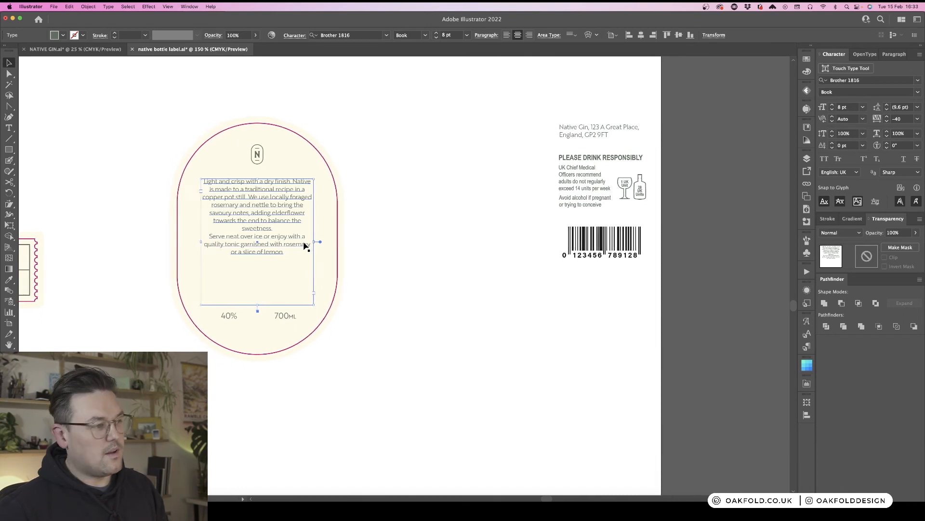
{"action": "left_click_drag", "start_coordinate": [335, 242], "coordinate": [340, 243]}
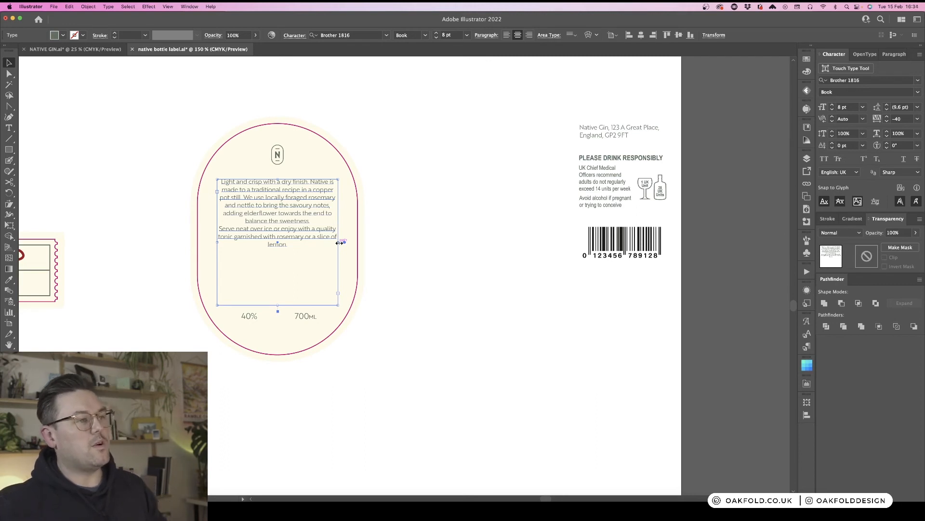
- Resize the description text box so its lines run wider across the oval label
{"action": "key", "text": "super+minus"}
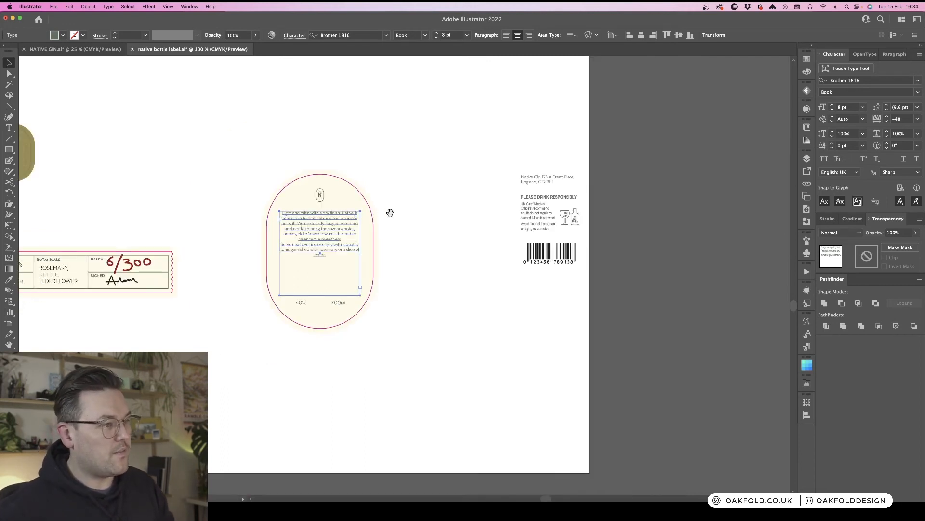
{"action": "left_click_drag", "start_coordinate": [393, 211], "coordinate": [509, 210]}
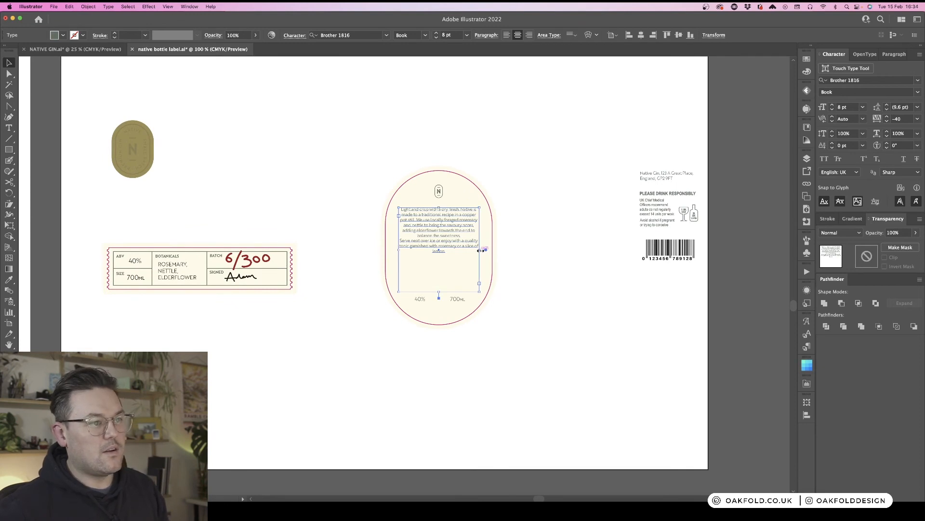
{"action": "left_click_drag", "start_coordinate": [481, 251], "coordinate": [444, 260]}
{"action": "left_click", "coordinate": [531, 240]}
{"action": "scroll", "coordinate": [531, 240], "scroll_direction": "up", "scroll_amount": 2}
{"action": "left_click", "coordinate": [502, 219]}
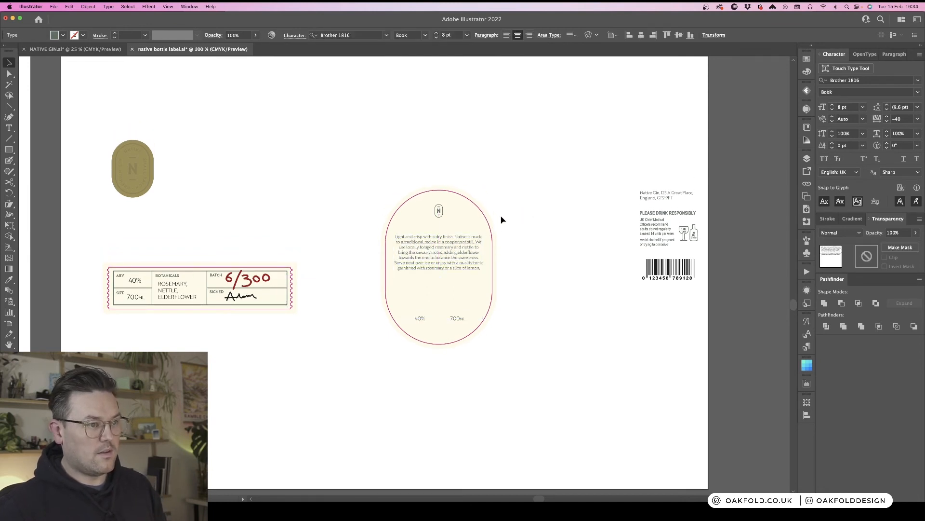
- Scale the oval label proportionally to a height of 120 mm
{"action": "key", "text": "super+minus"}
{"action": "key", "text": "super+minus"}
{"action": "key", "text": "super+minus"}
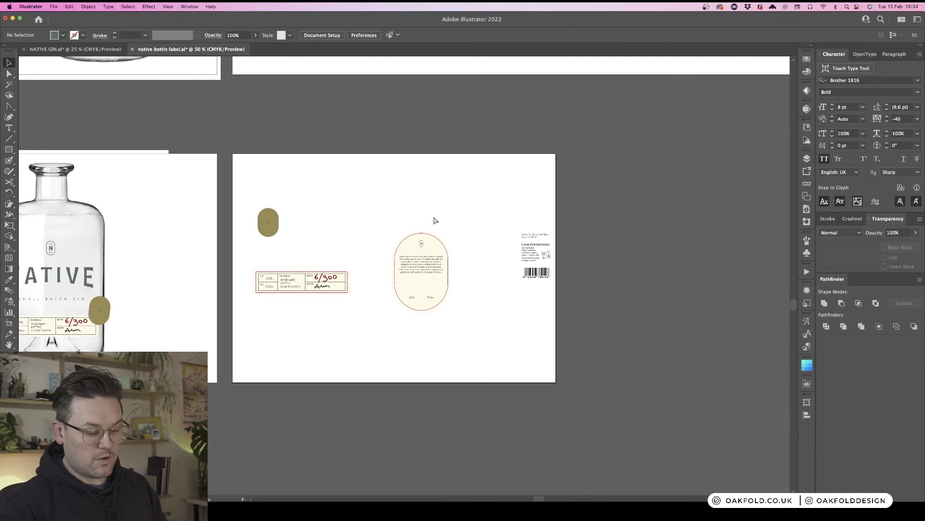
{"action": "key", "text": "super+equal"}
{"action": "key", "text": "super+equal"}
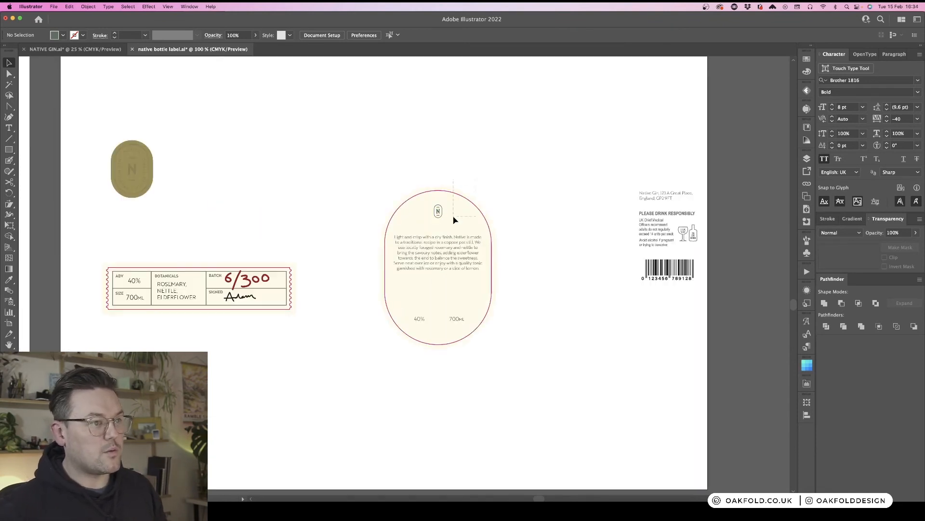
{"action": "left_click", "coordinate": [453, 220]}
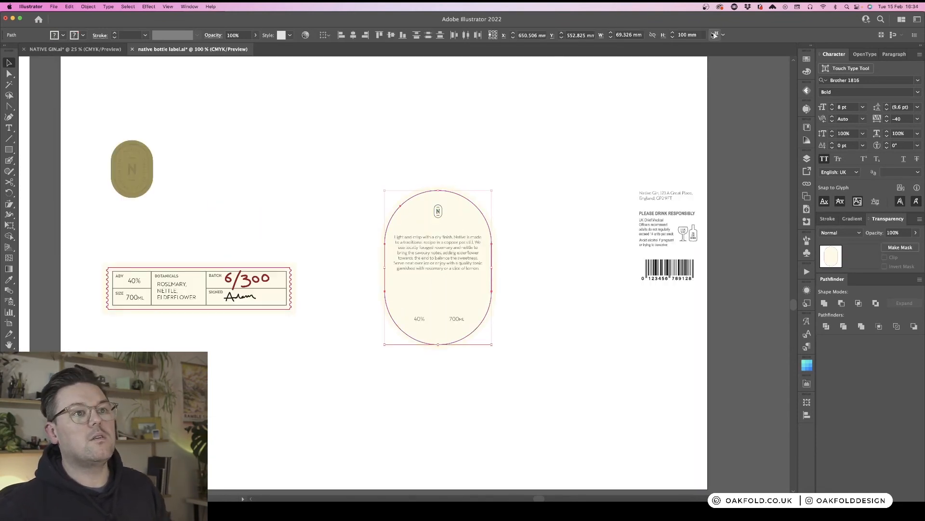
{"action": "left_click", "coordinate": [628, 35]}
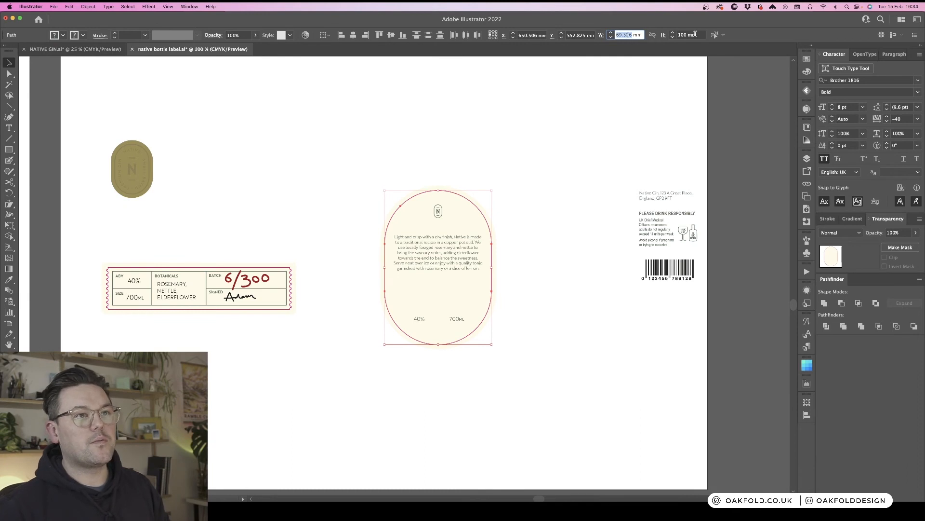
{"action": "left_click", "coordinate": [652, 35]}
{"action": "left_click", "coordinate": [681, 36]}
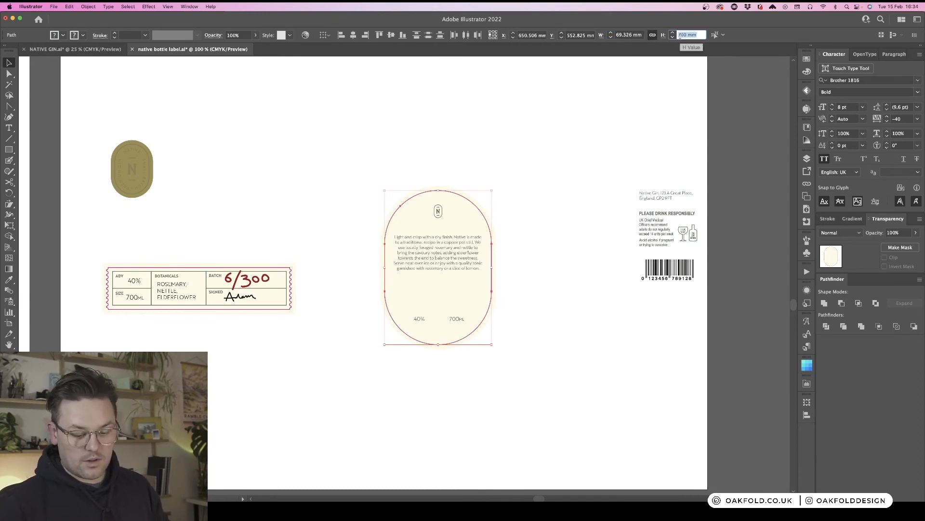
{"action": "type", "text": "120"}
{"action": "key", "text": "Return"}
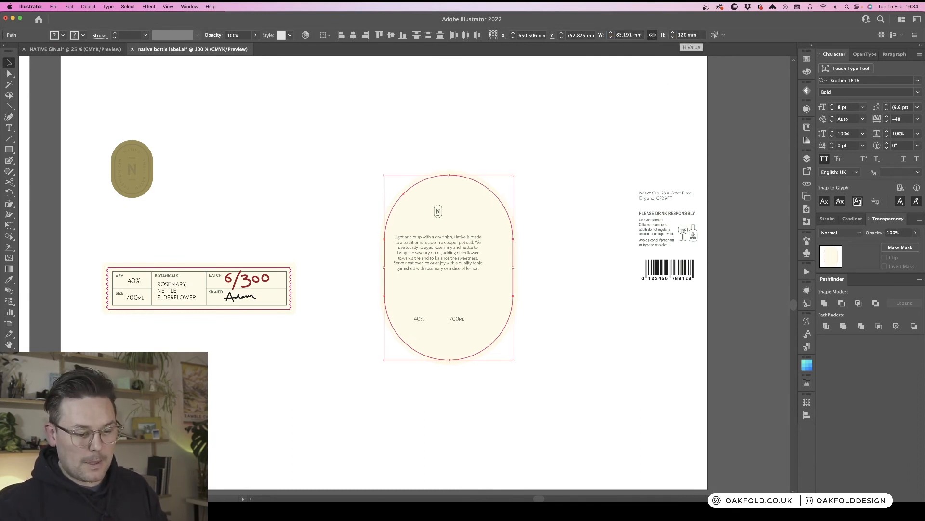
- Set the oval label's height to 110 mm, keeping proportions
{"action": "scroll", "coordinate": [579, 111], "scroll_direction": "up", "scroll_amount": 1}
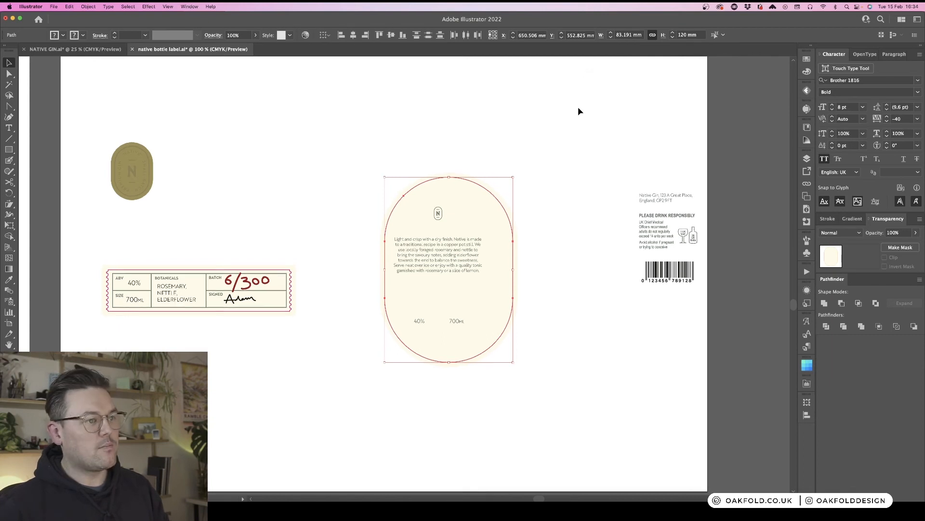
{"action": "left_click", "coordinate": [687, 35]}
{"action": "type", "text": "110"}
{"action": "key", "text": "Return"}
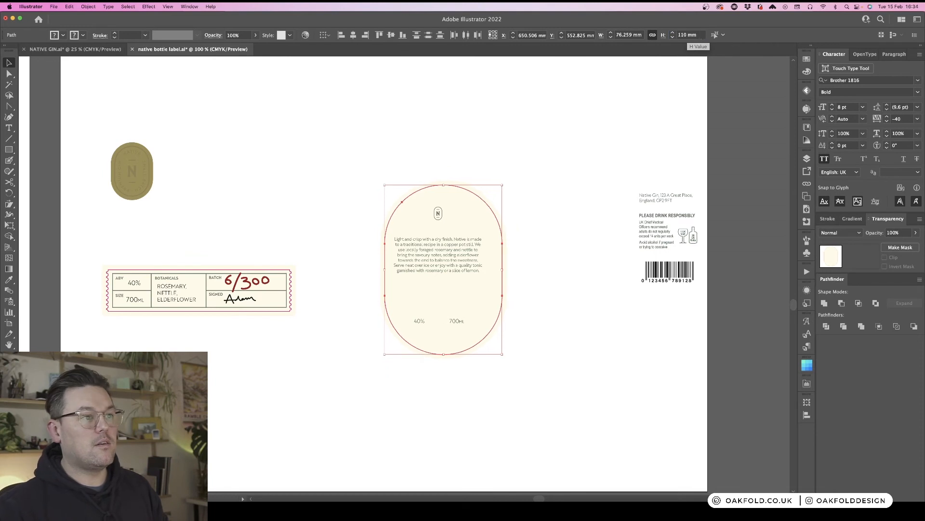
- Centre the N monogram and description text horizontally on the oval label
{"action": "left_click", "coordinate": [427, 261]}
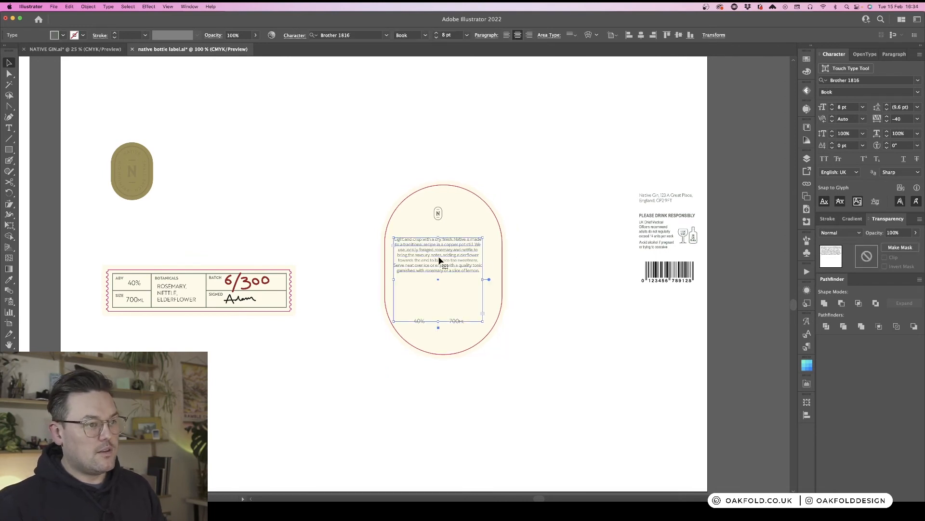
{"action": "left_click", "coordinate": [479, 200]}
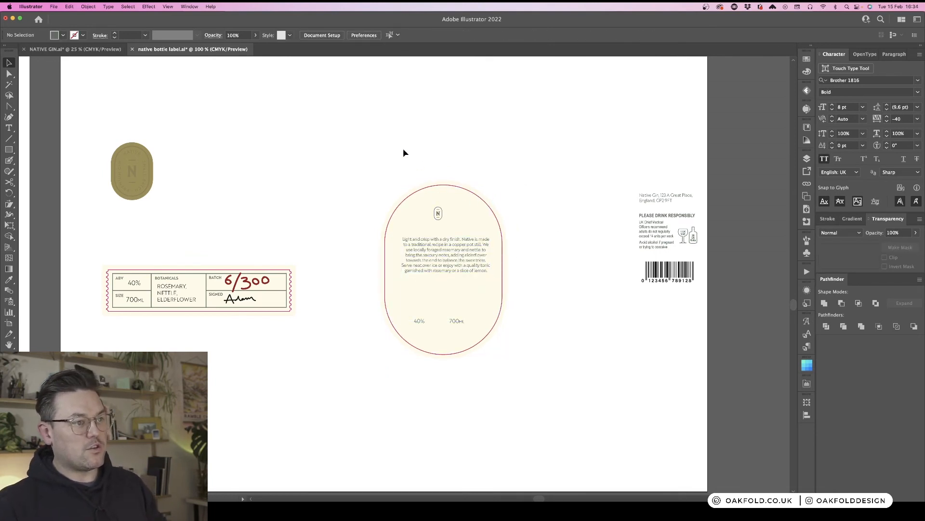
{"action": "left_click_drag", "start_coordinate": [413, 152], "coordinate": [471, 263]}
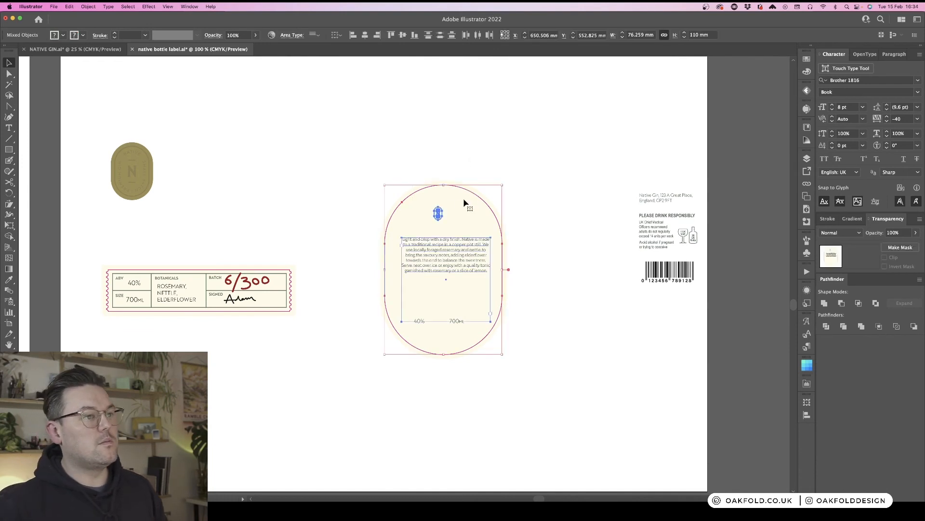
{"action": "left_click", "coordinate": [466, 202]}
{"action": "left_click", "coordinate": [365, 35]}
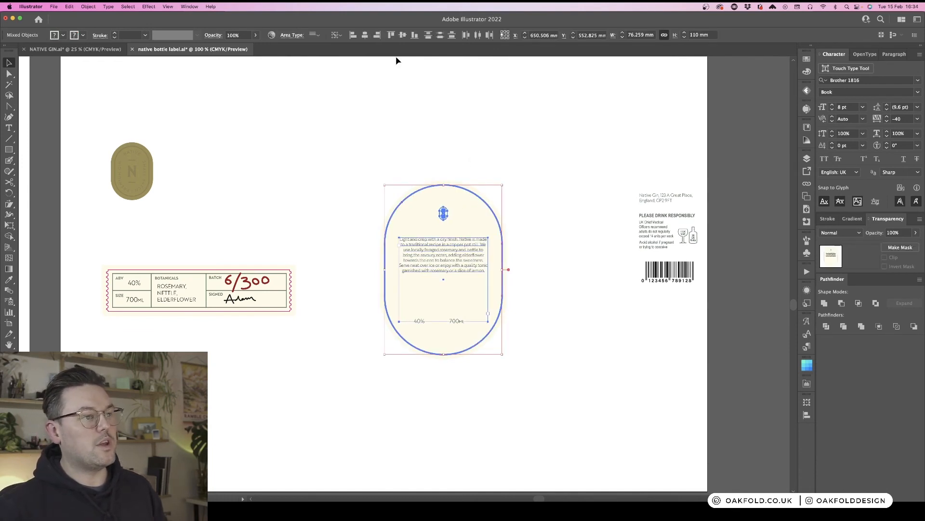
{"action": "left_click", "coordinate": [567, 157]}
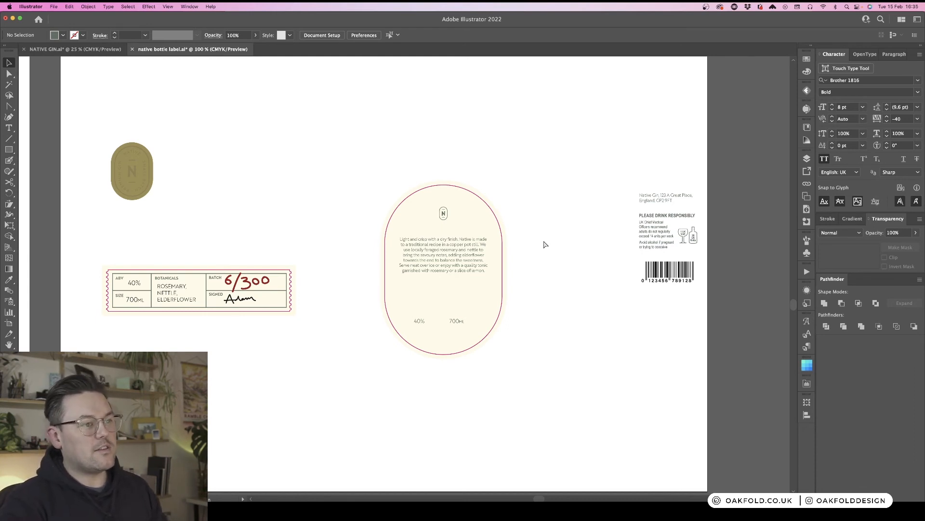
- Review the label artboard and the bottle mockup at reduced zoom
{"action": "scroll", "coordinate": [545, 304], "scroll_direction": "up", "scroll_amount": 15}
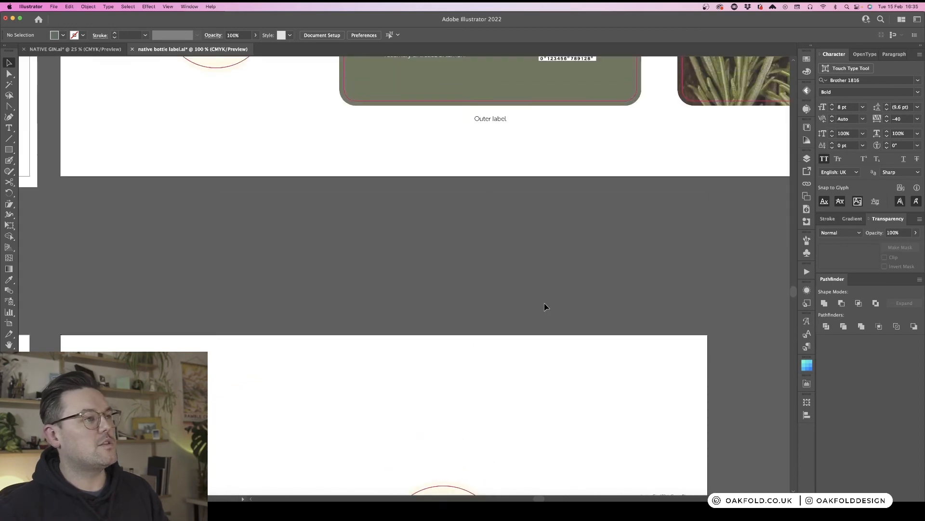
{"action": "key", "text": "super+minus"}
{"action": "key", "text": "super+minus"}
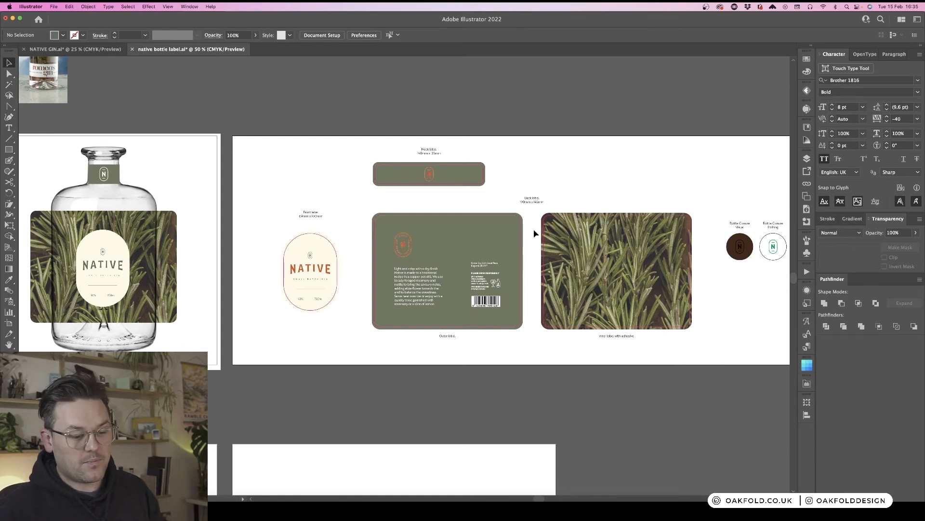
{"action": "scroll", "coordinate": [534, 233], "scroll_direction": "down", "scroll_amount": 10}
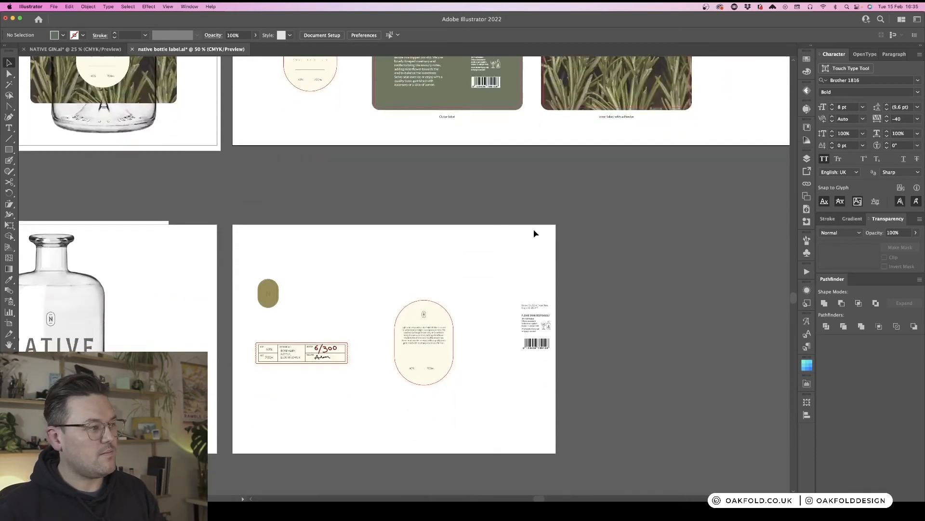
{"action": "scroll", "coordinate": [534, 234], "scroll_direction": "down", "scroll_amount": 2}
{"action": "scroll", "coordinate": [534, 233], "scroll_direction": "left", "scroll_amount": 7}
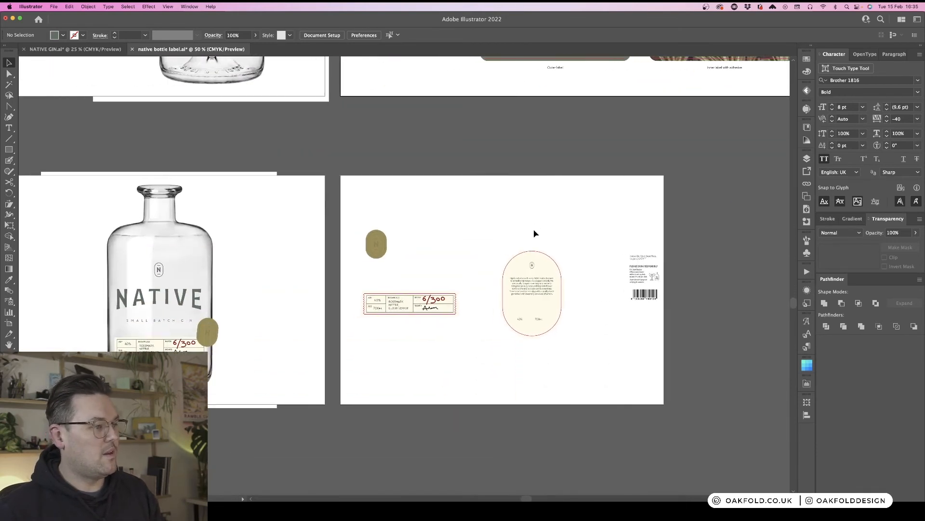
{"action": "key", "text": "super+equal"}
{"action": "left_click_drag", "start_coordinate": [597, 254], "coordinate": [324, 161]}
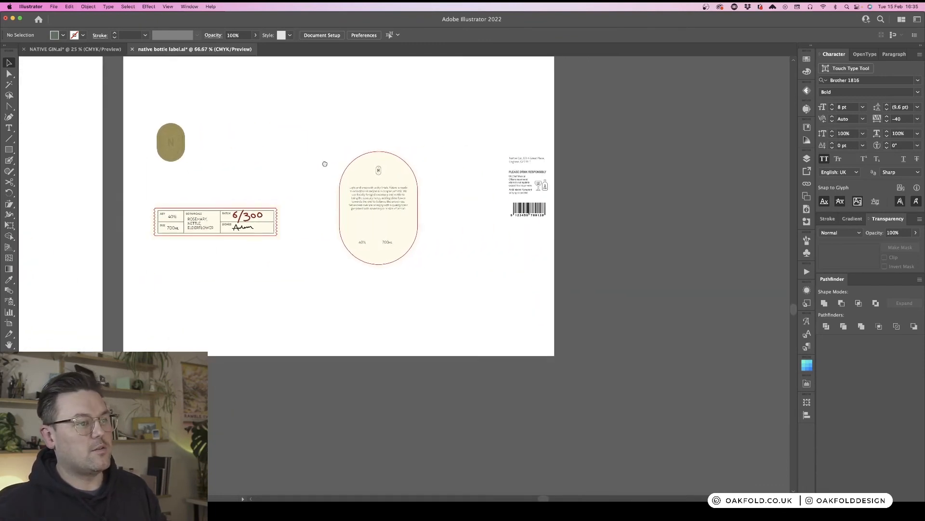
{"action": "key", "text": "super+equal"}
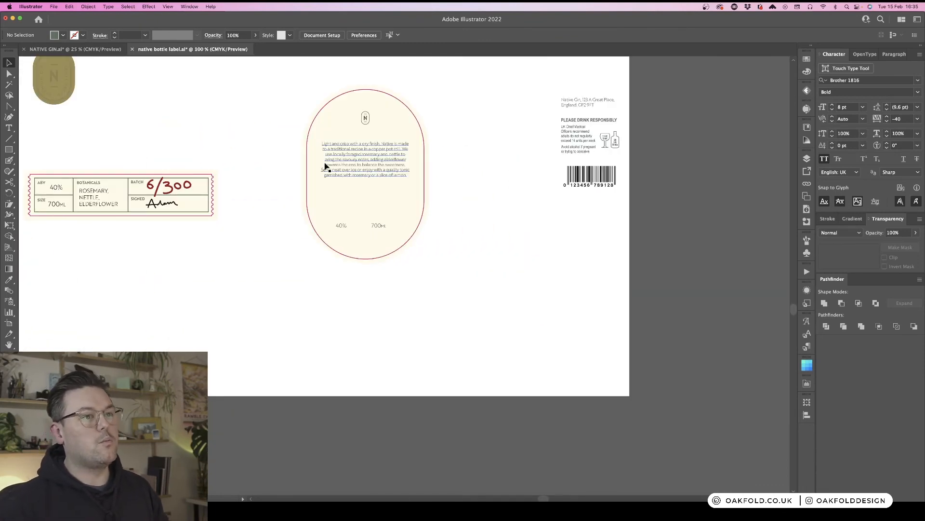
- Nudge the description text box slightly upward on the oval label
{"action": "left_click", "coordinate": [379, 162]}
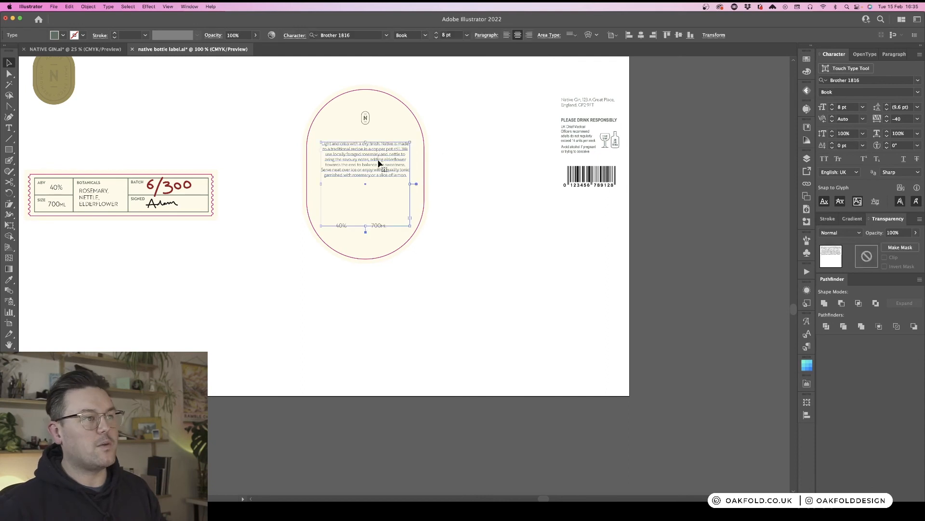
{"action": "left_click_drag", "start_coordinate": [379, 163], "coordinate": [378, 156]}
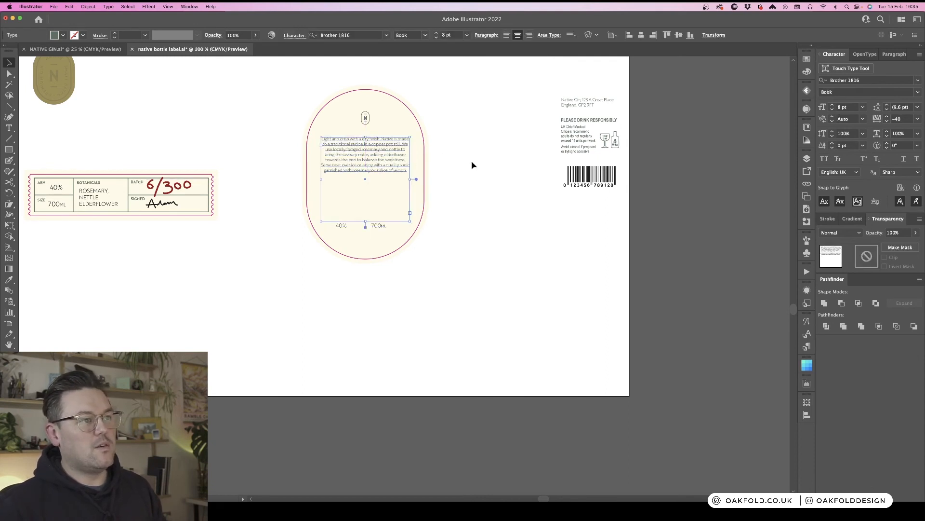
{"action": "left_click", "coordinate": [478, 163]}
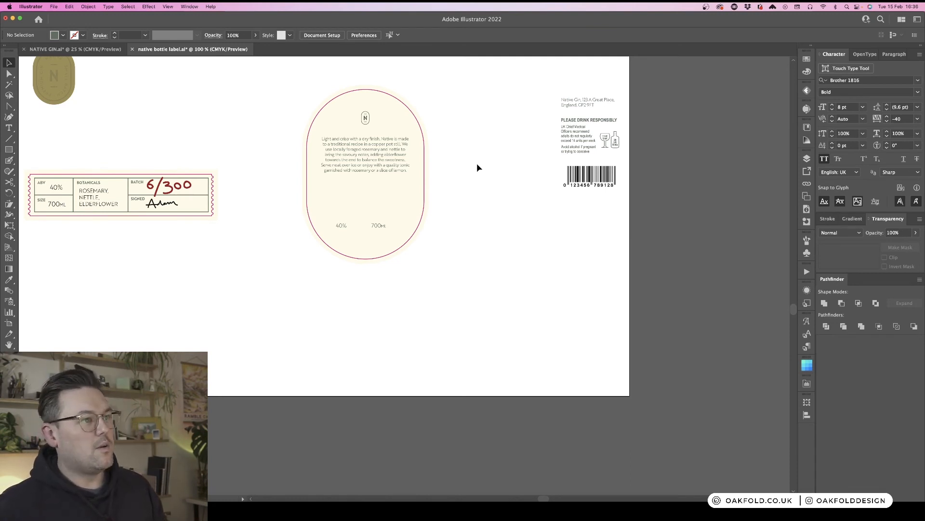
- Examine the oval label layout and other label elements at several zoom levels
{"action": "key", "text": "super+equal"}
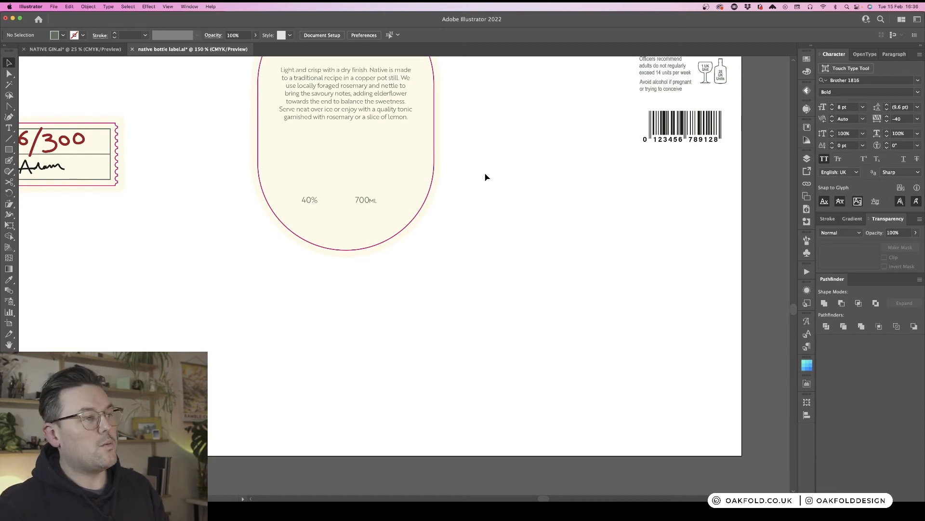
{"action": "key", "text": "super+minus"}
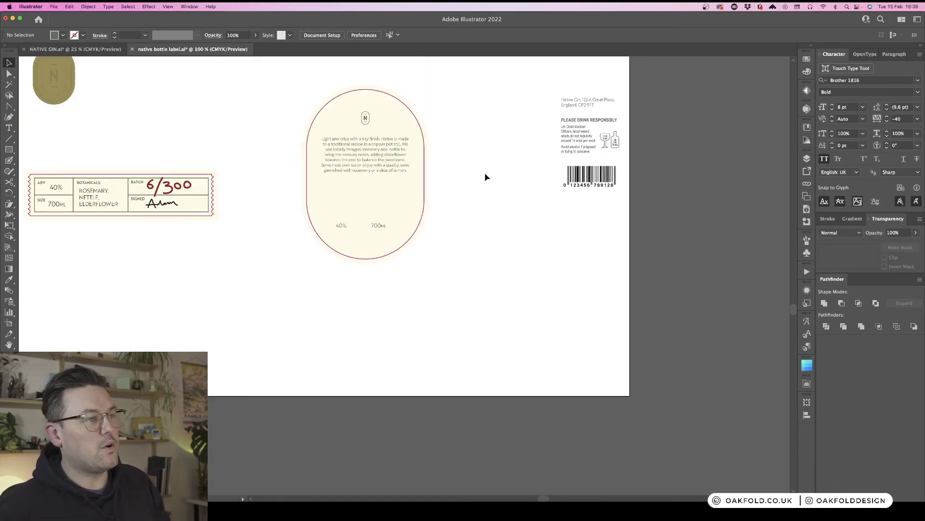
{"action": "scroll", "coordinate": [486, 177], "scroll_direction": "left", "scroll_amount": 2}
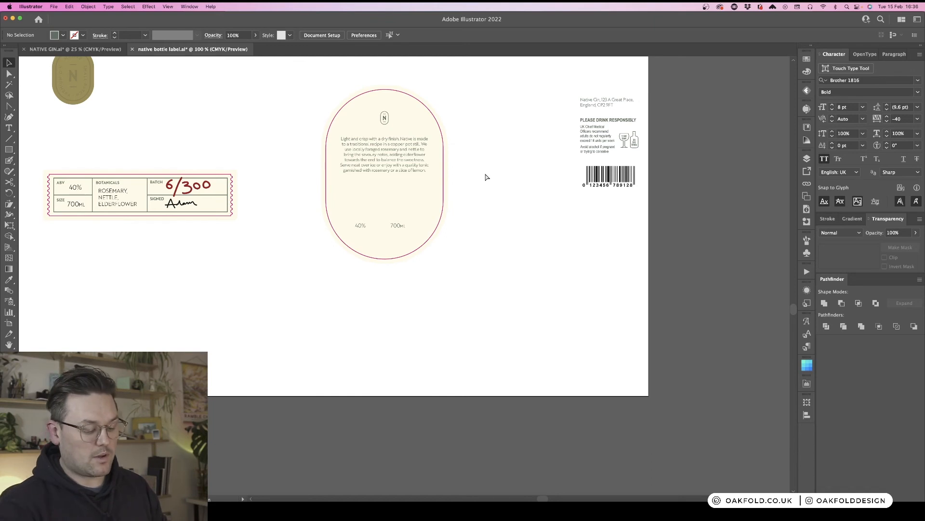
{"action": "key", "text": "super+minus"}
{"action": "key", "text": "super+minus"}
{"action": "scroll", "coordinate": [484, 176], "scroll_direction": "left", "scroll_amount": 4}
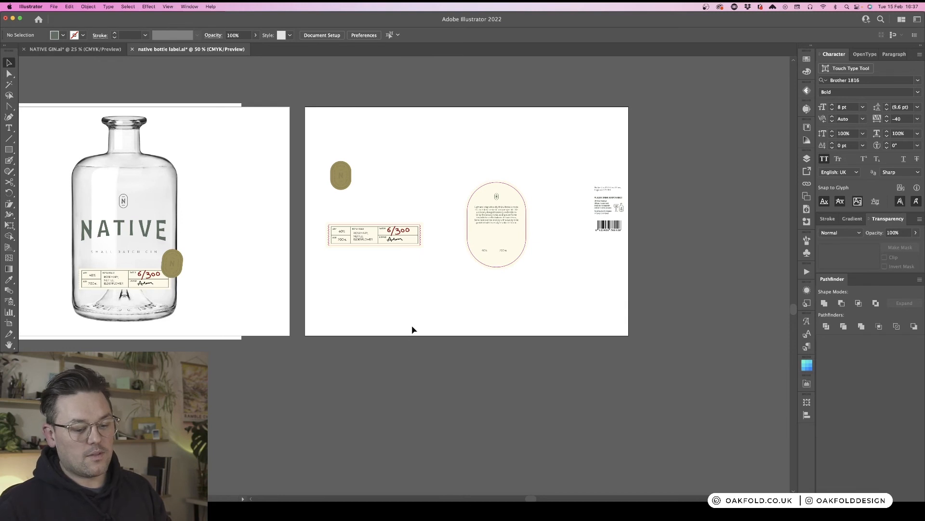
{"action": "scroll", "coordinate": [421, 324], "scroll_direction": "right", "scroll_amount": 5}
{"action": "key", "text": "super+equal"}
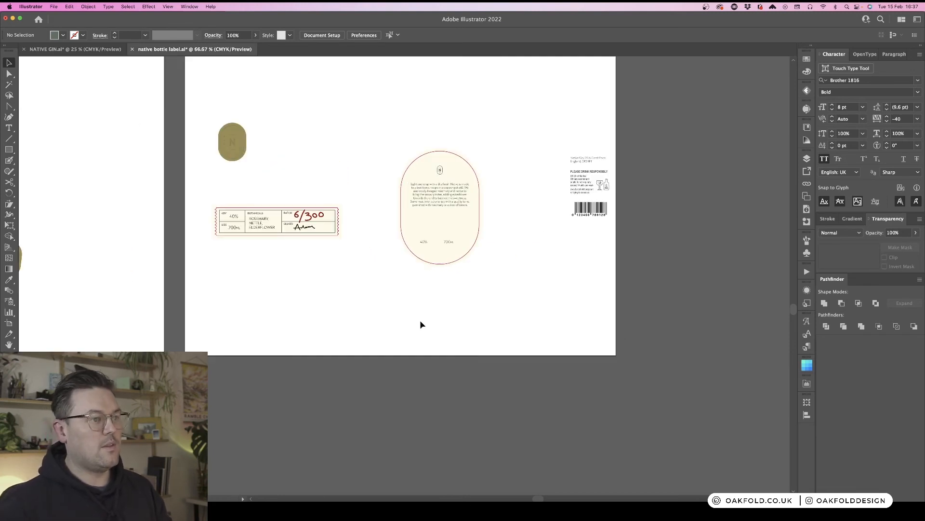
{"action": "key", "text": "super+equal"}
{"action": "scroll", "coordinate": [429, 314], "scroll_direction": "right", "scroll_amount": 4}
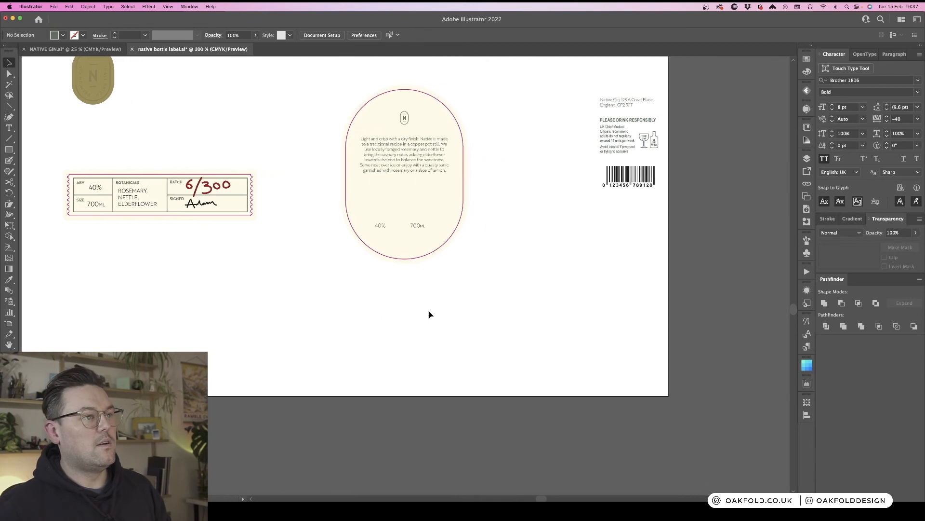
{"action": "scroll", "coordinate": [428, 315], "scroll_direction": "up", "scroll_amount": 3}
{"action": "key", "text": "super+equal"}
{"action": "scroll", "coordinate": [544, 270], "scroll_direction": "up", "scroll_amount": 2}
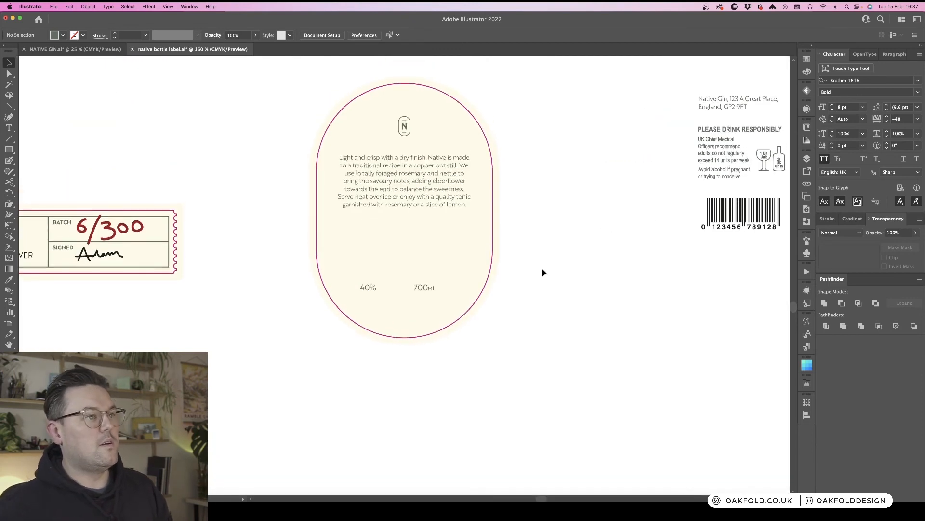
- Select the 40% and 700ml texts together and nudge them slightly right under the description
{"action": "left_click", "coordinate": [422, 299]}
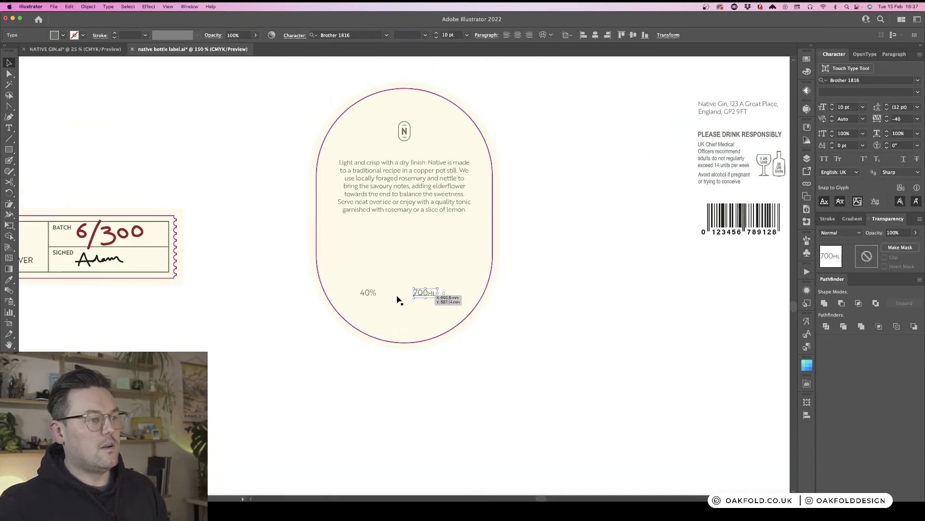
{"action": "left_click", "coordinate": [373, 297], "text": "shift"}
{"action": "left_click_drag", "start_coordinate": [372, 297], "coordinate": [376, 296]}
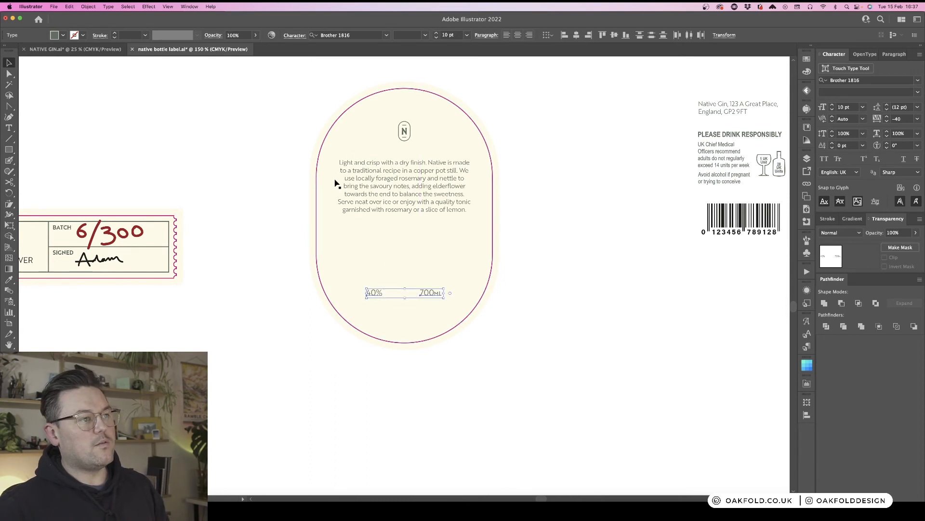
{"action": "left_click", "coordinate": [553, 182]}
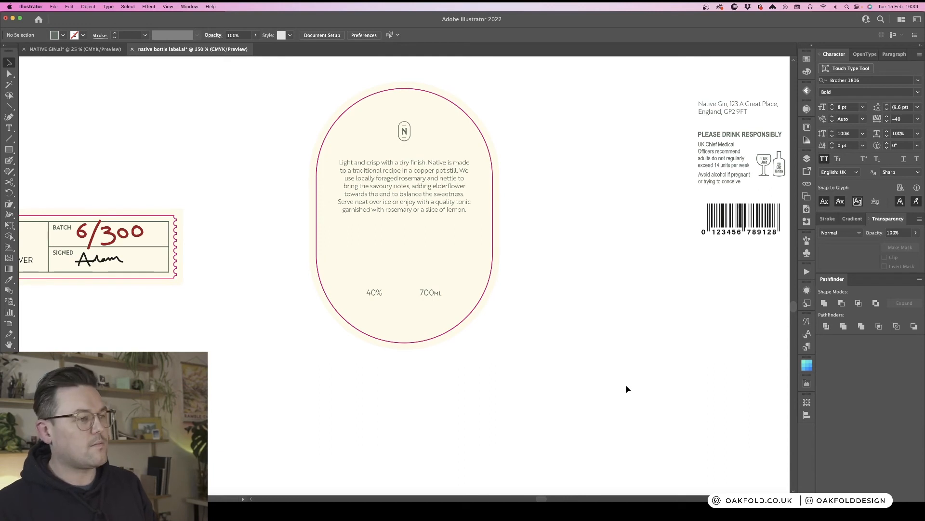
- Move the 40% and 700ml texts together up to the top of the oval label, either side of the N logo
{"action": "key", "text": "super+equal"}
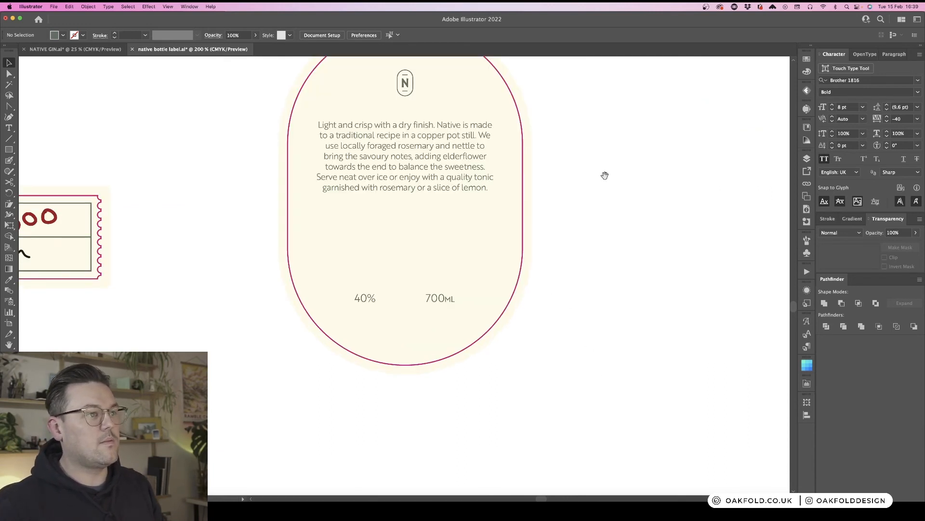
{"action": "key", "text": "super+equal"}
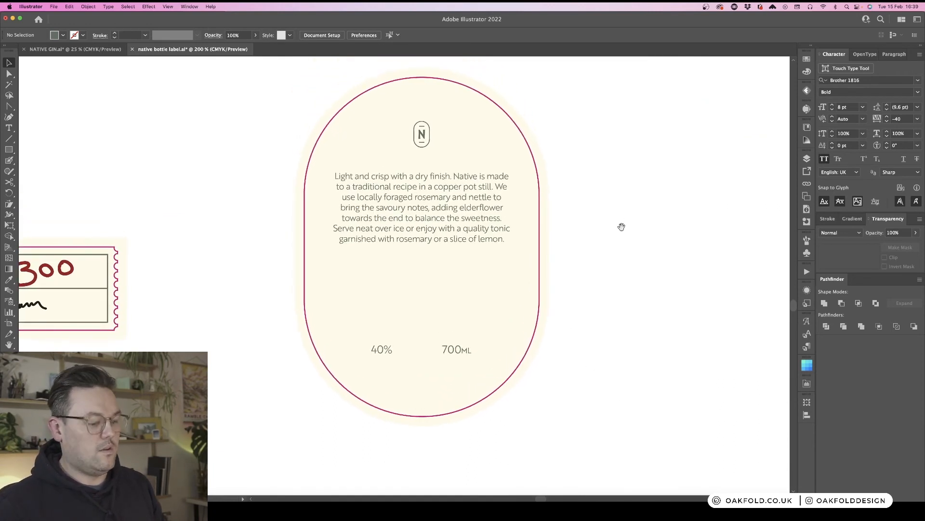
{"action": "key", "text": "super+minus"}
{"action": "key", "text": "super+minus"}
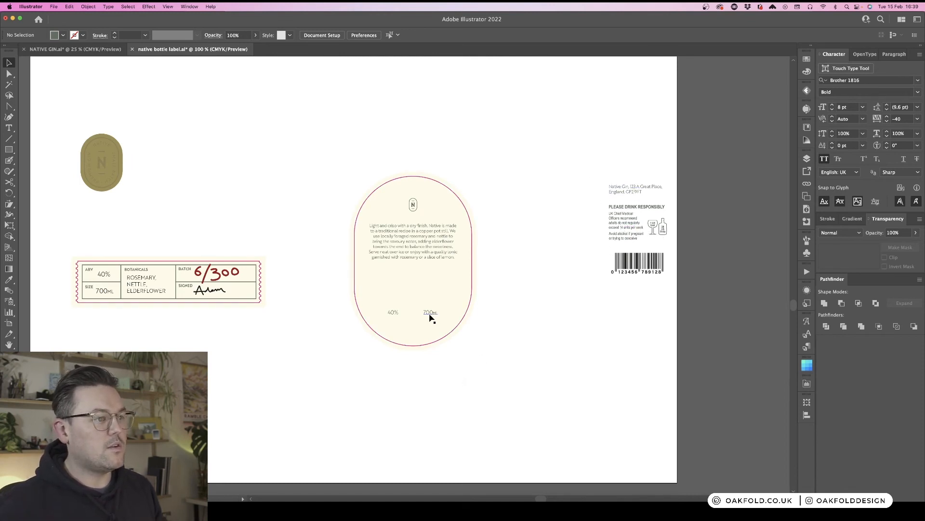
{"action": "left_click", "coordinate": [394, 312]}
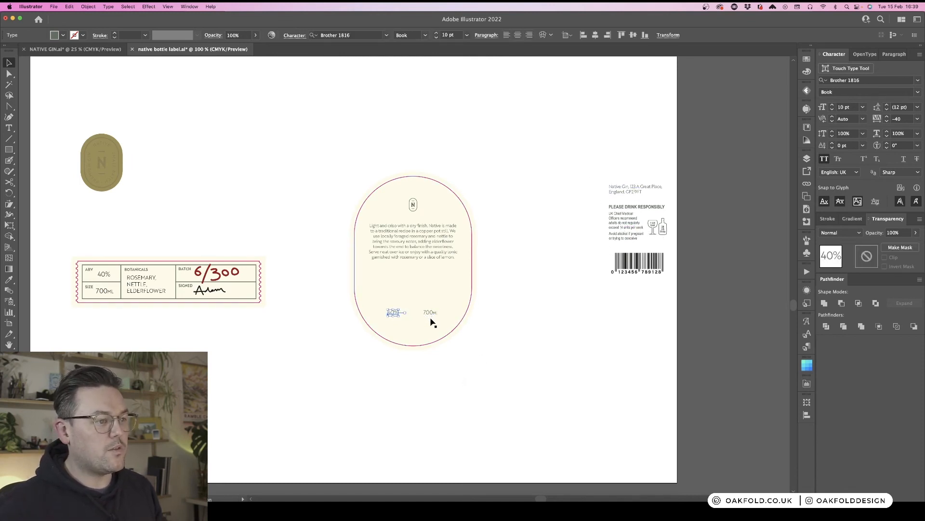
{"action": "left_click", "coordinate": [432, 319], "text": "shift"}
{"action": "left_click_drag", "start_coordinate": [431, 319], "coordinate": [434, 210]}
{"action": "left_click", "coordinate": [521, 223]}
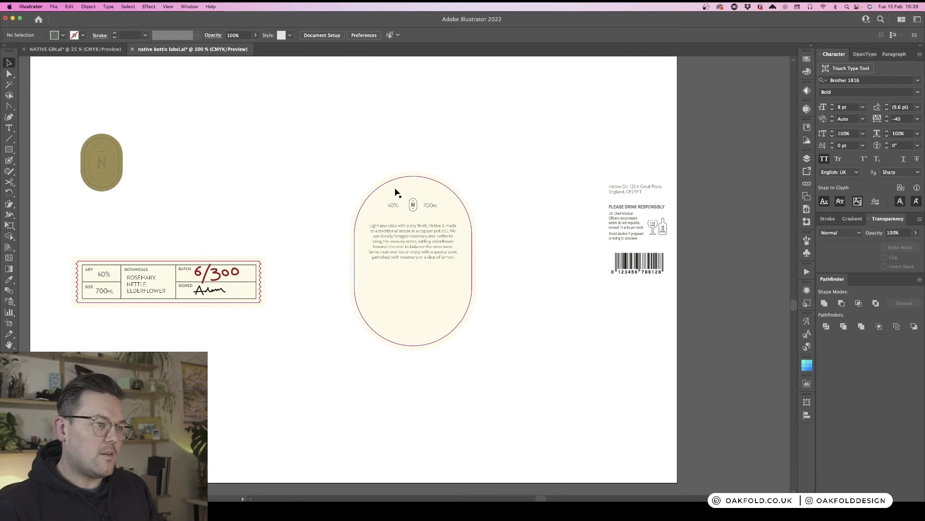
- Change the volume text beside the logo on the oval label to 70cl in small caps and nudge it slightly right
{"action": "key", "text": "super+equal"}
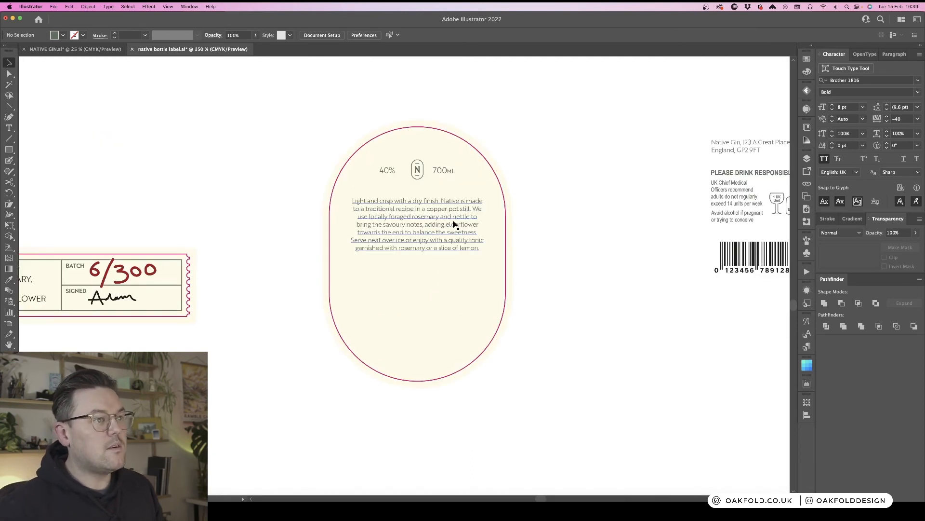
{"action": "key", "text": "t"}
{"action": "scroll", "coordinate": [452, 189], "scroll_direction": "left", "scroll_amount": 10}
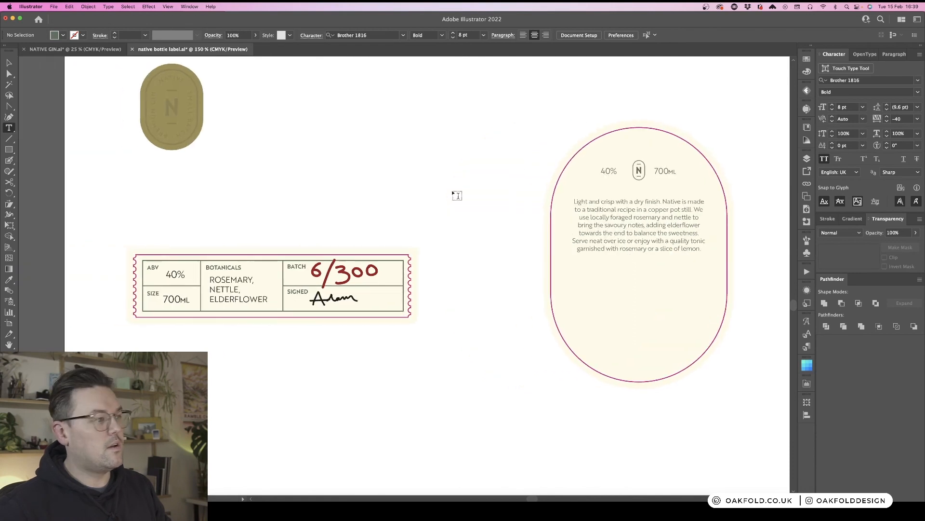
{"action": "scroll", "coordinate": [457, 195], "scroll_direction": "right", "scroll_amount": 1}
{"action": "left_click", "coordinate": [646, 171]}
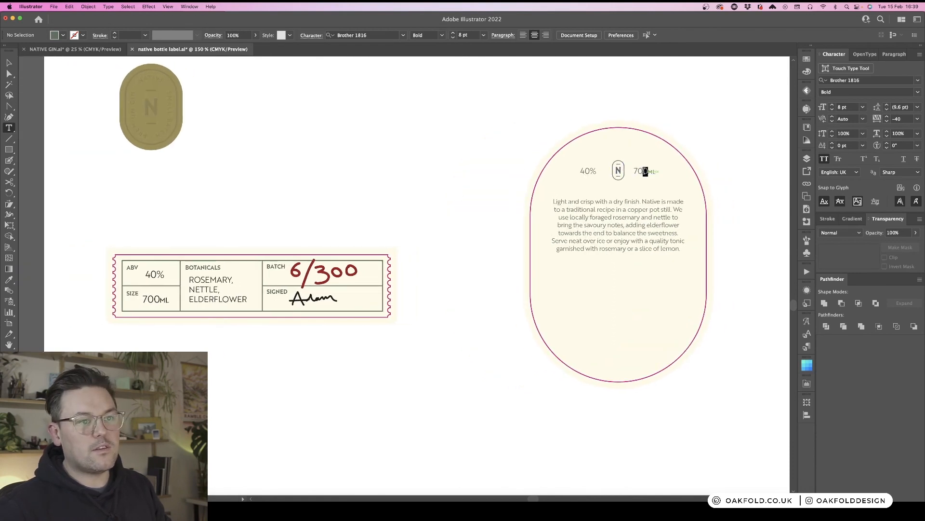
{"action": "key", "text": "BackSpace"}
{"action": "key", "text": "Right"}
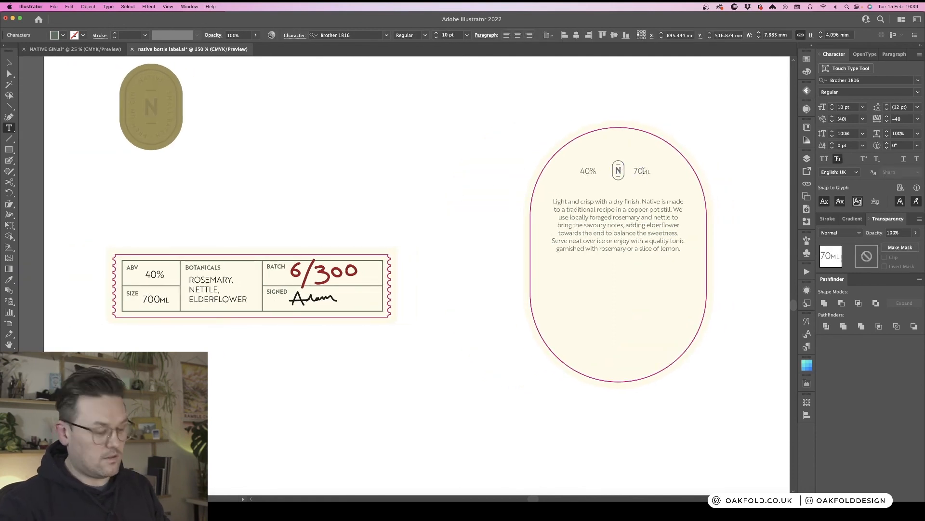
{"action": "key", "text": "BackSpace"}
{"action": "type", "text": "c"}
{"action": "key", "text": "BackSpace"}
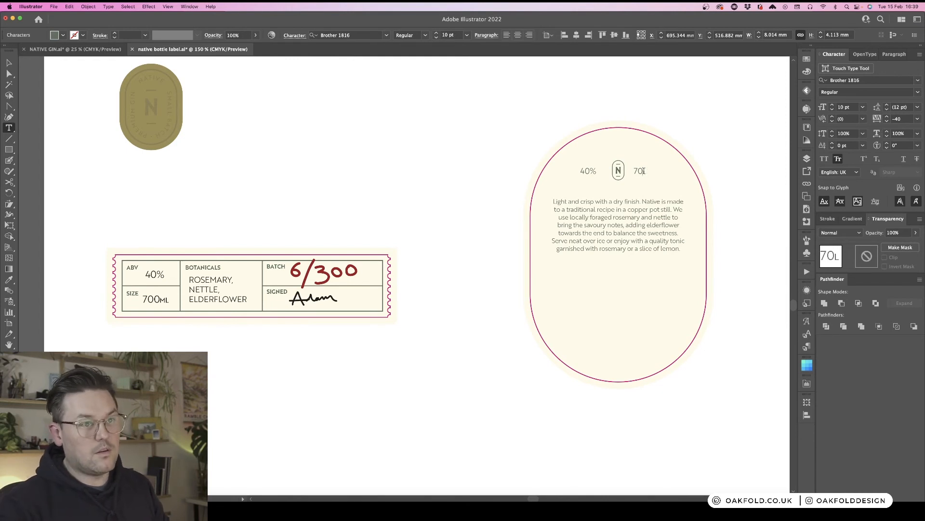
{"action": "type", "text": "c"}
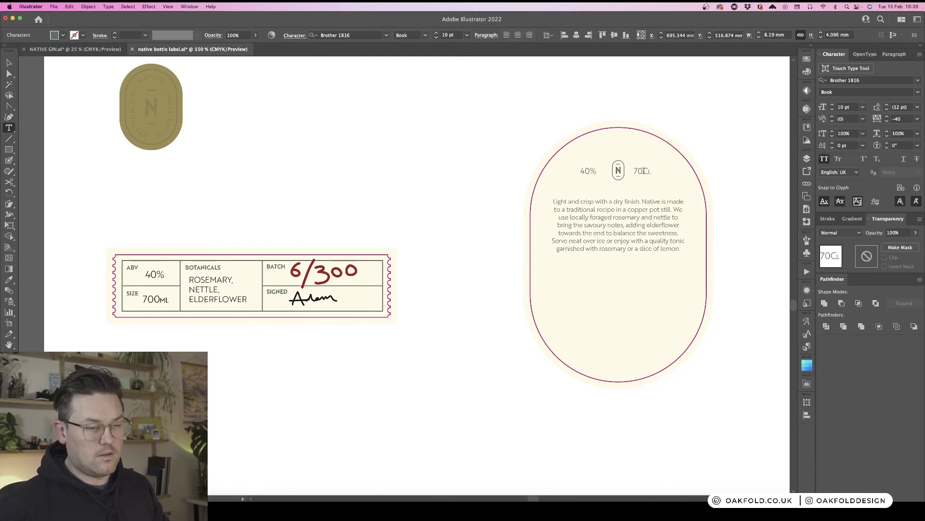
{"action": "scroll", "coordinate": [644, 171], "scroll_direction": "right", "scroll_amount": 2}
{"action": "key", "text": "shift+Left"}
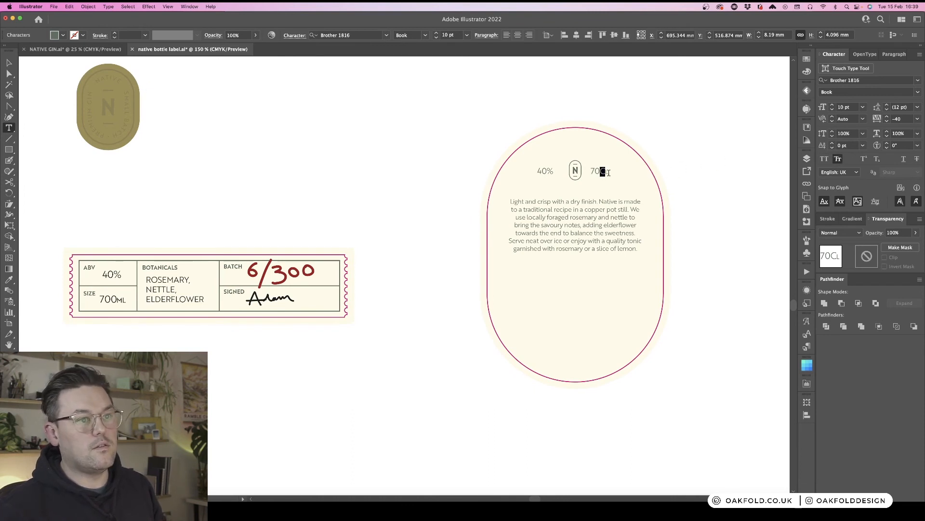
{"action": "left_click", "coordinate": [839, 160]}
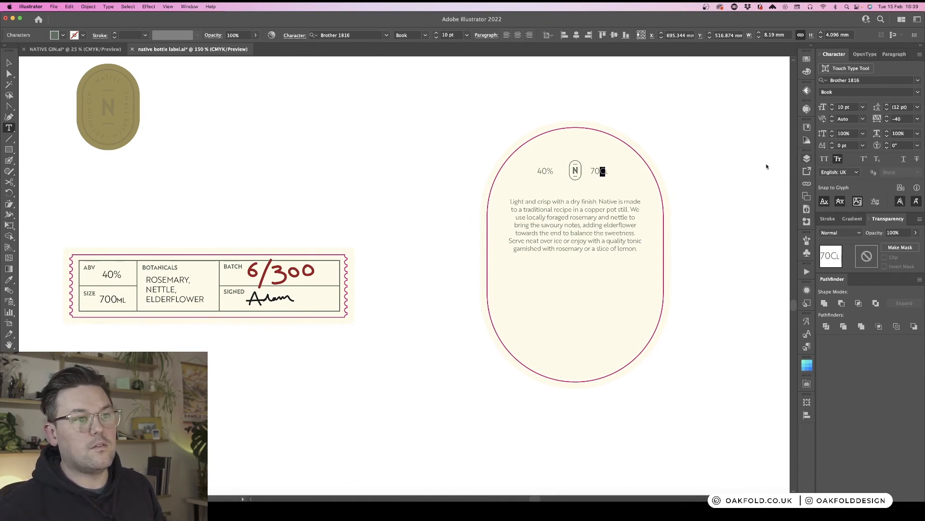
{"action": "left_click", "coordinate": [608, 171]}
{"action": "key", "text": "BackSpace"}
{"action": "type", "text": "c"}
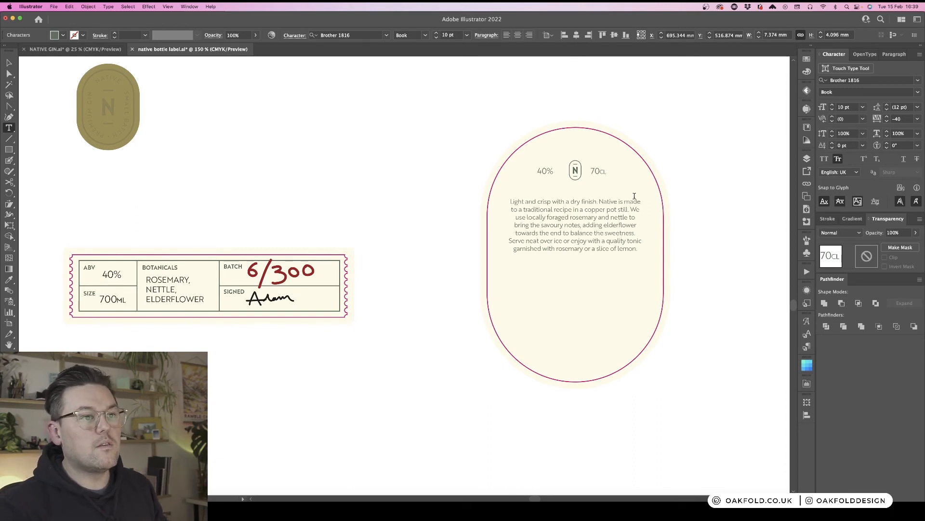
{"action": "key", "text": "BackSpace"}
{"action": "type", "text": "c"}
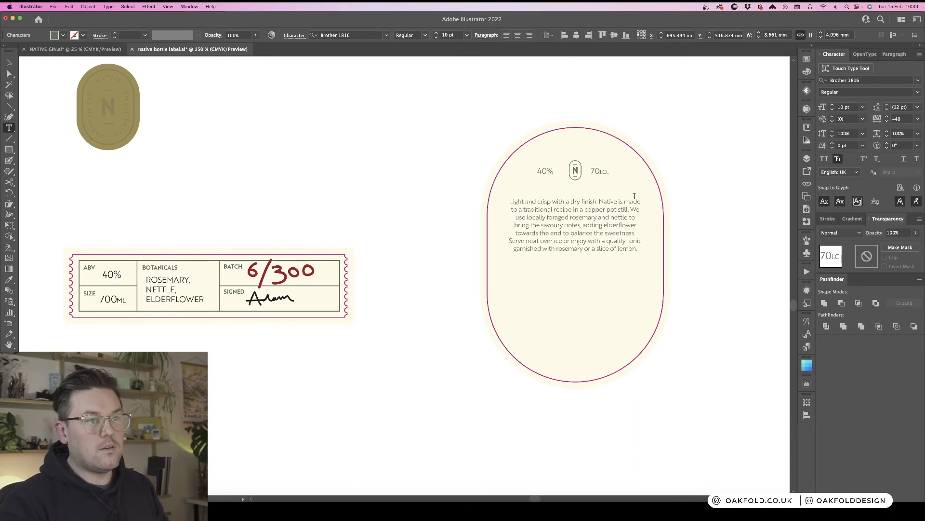
{"action": "key", "text": "Escape"}
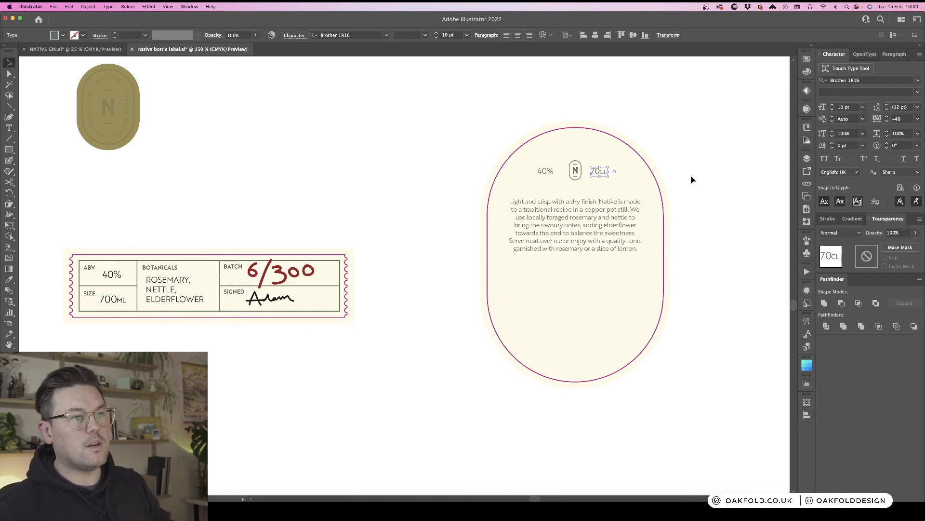
{"action": "left_click", "coordinate": [690, 176]}
{"action": "left_click_drag", "start_coordinate": [601, 173], "coordinate": [607, 176]}
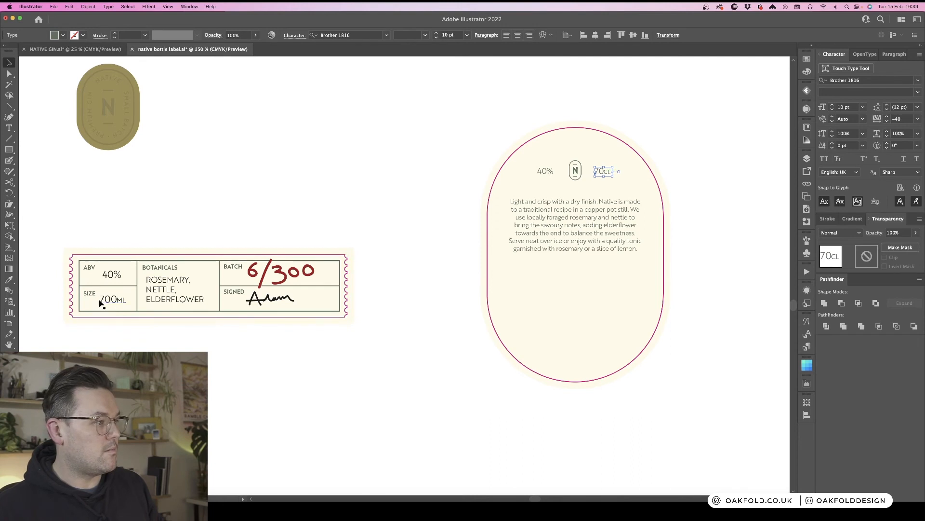
- Change the size value in the label strip to 70cl, setting the CL in small caps
{"action": "key", "text": "t"}
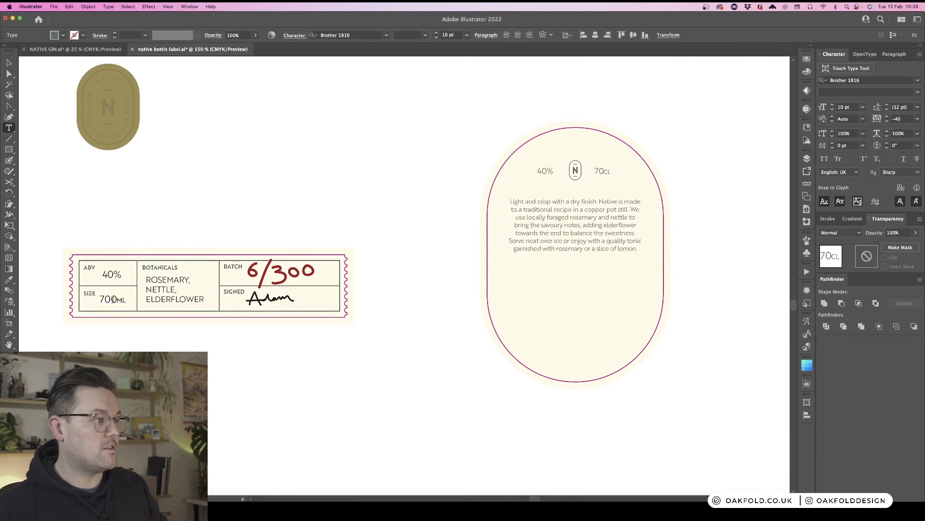
{"action": "left_click_drag", "start_coordinate": [112, 299], "coordinate": [128, 300]}
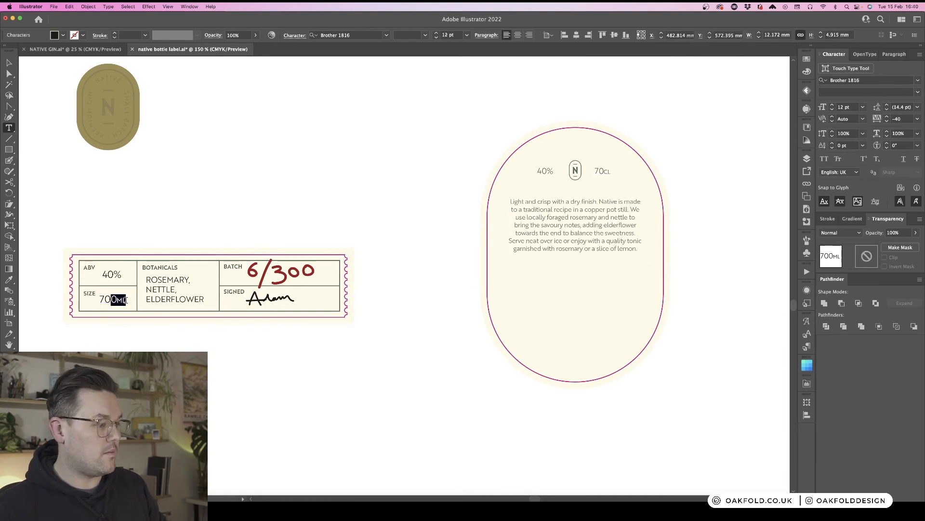
{"action": "type", "text": "CL"}
{"action": "scroll", "coordinate": [125, 300], "scroll_direction": "left", "scroll_amount": 4}
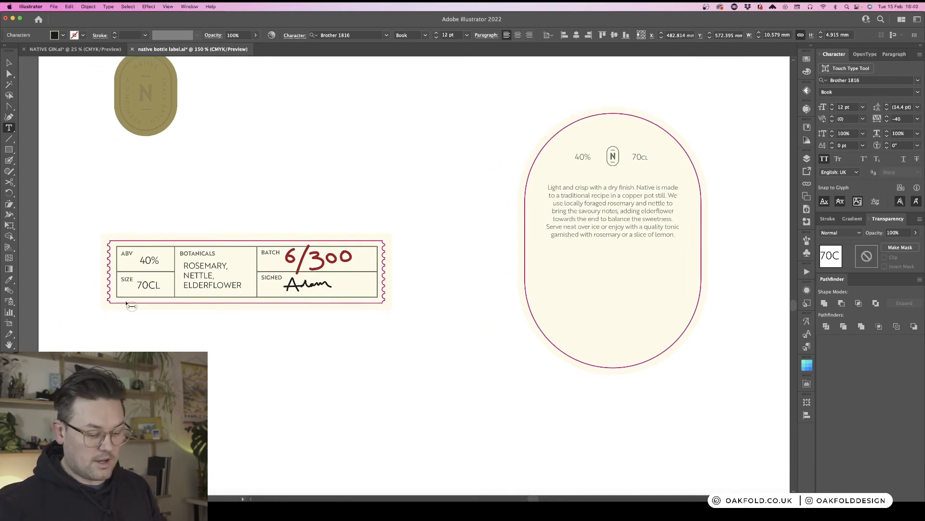
{"action": "key", "text": "shift+Left"}
{"action": "key", "text": "shift+Left"}
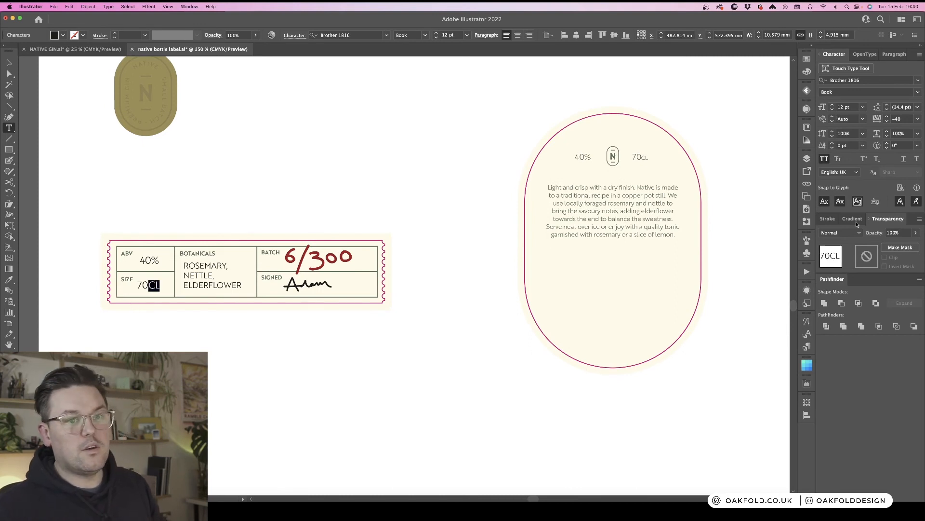
{"action": "left_click", "coordinate": [838, 159]}
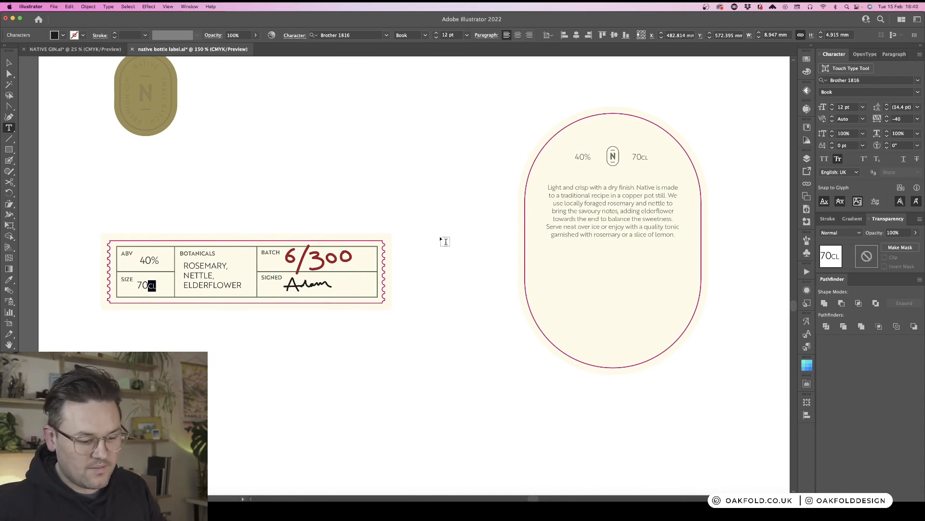
{"action": "key", "text": "Escape"}
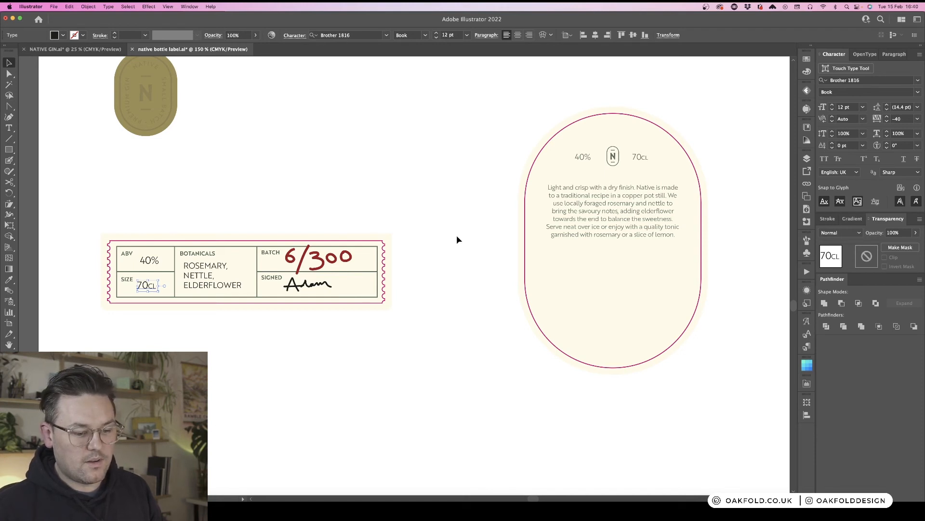
{"action": "left_click", "coordinate": [493, 212]}
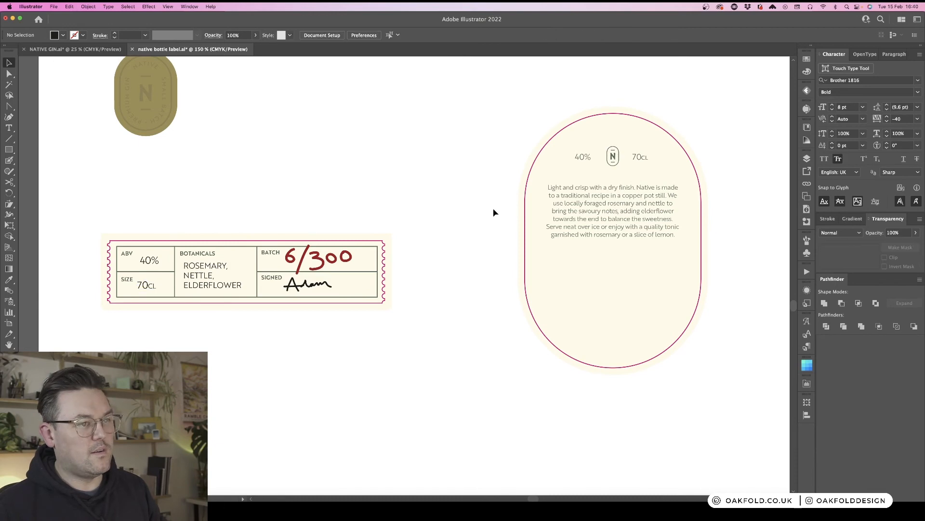
- Move the barcode onto the bottom of the oval label and nudge it into position
{"action": "key", "text": "super+minus"}
{"action": "key", "text": "super+minus"}
{"action": "left_click_drag", "start_coordinate": [553, 166], "coordinate": [508, 180]}
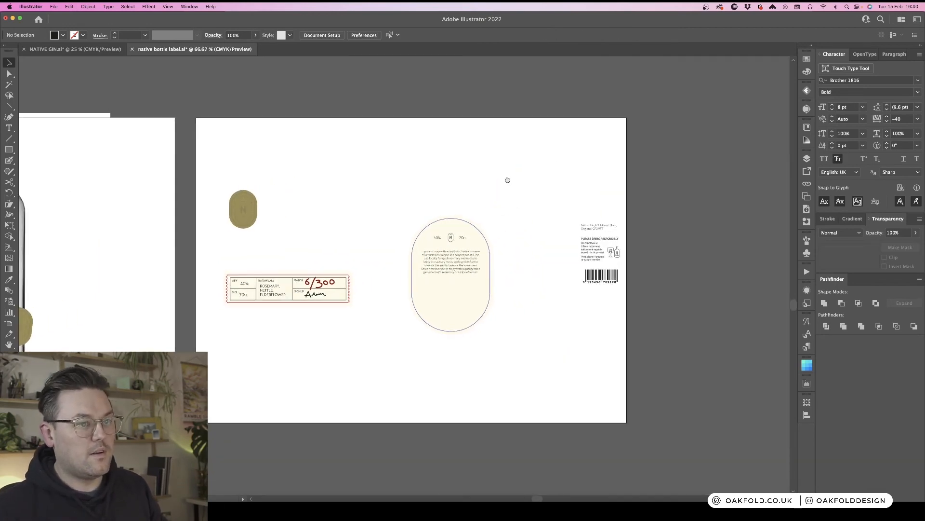
{"action": "key", "text": "super+plus"}
{"action": "key", "text": "super+plus"}
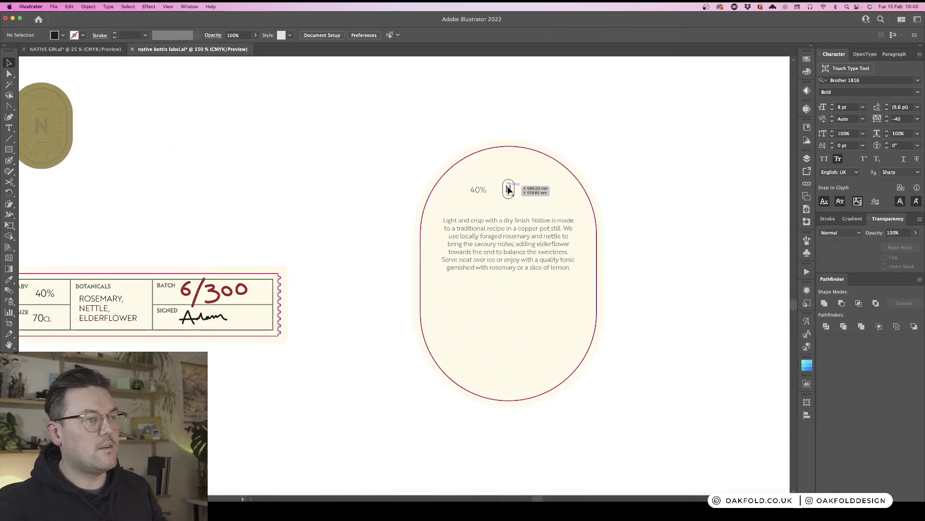
{"action": "scroll", "coordinate": [509, 190], "scroll_direction": "right", "scroll_amount": 5}
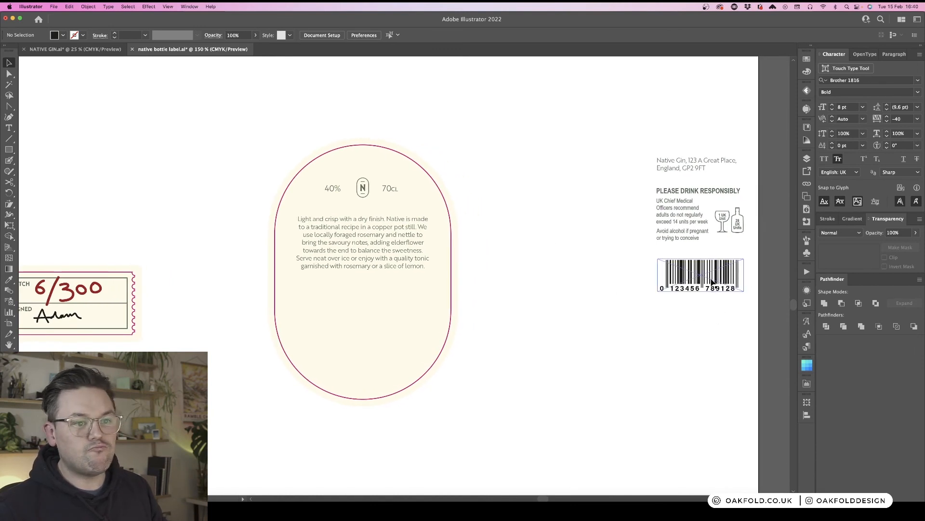
{"action": "left_click_drag", "start_coordinate": [715, 283], "coordinate": [373, 384]}
{"action": "scroll", "coordinate": [579, 337], "scroll_direction": "right", "scroll_amount": 1}
{"action": "left_click", "coordinate": [675, 215]}
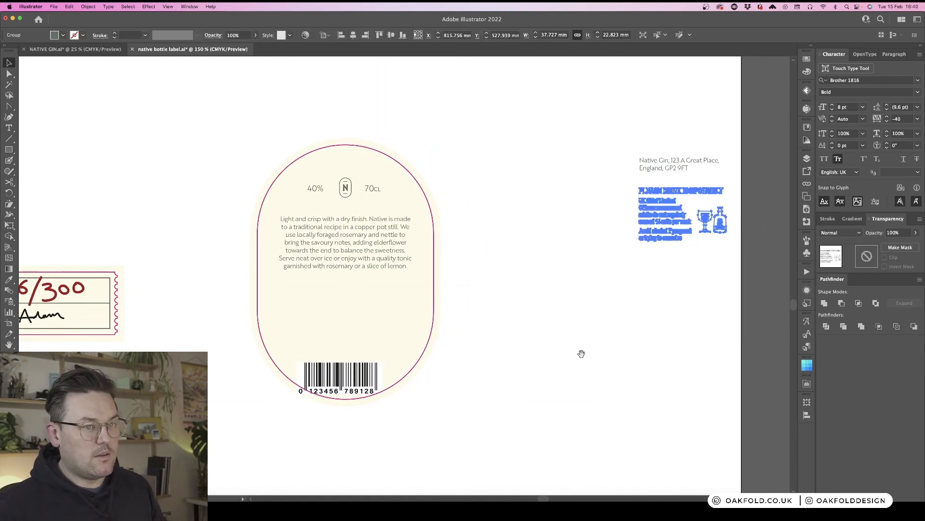
{"action": "left_click_drag", "start_coordinate": [555, 378], "coordinate": [656, 294]}
{"action": "left_click_drag", "start_coordinate": [431, 301], "coordinate": [440, 295]}
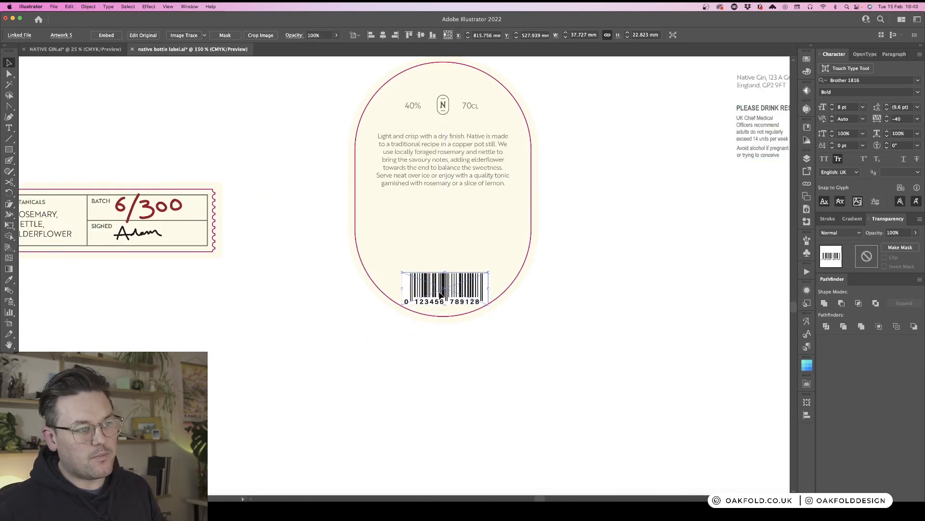
{"action": "left_click", "coordinate": [592, 297]}
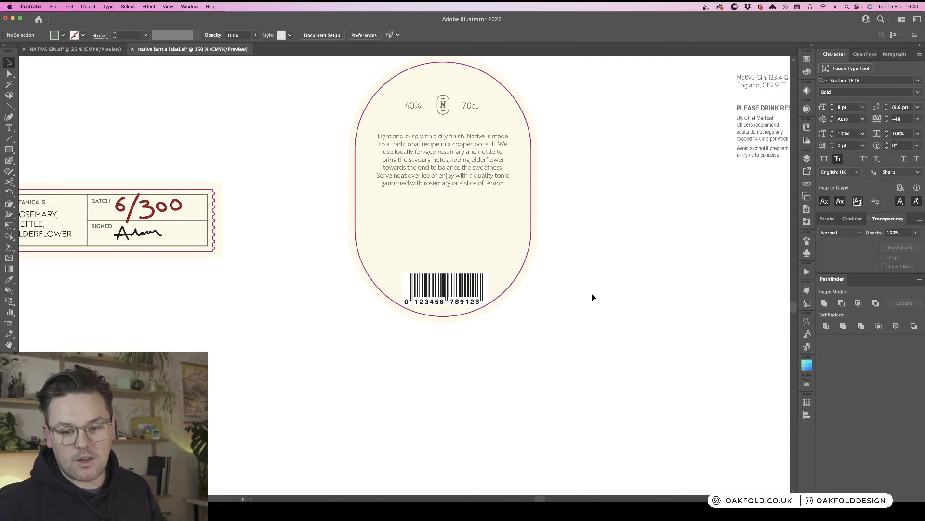
- Move the address and responsible-drinking text block into the oval label below the description, above the barcode
{"action": "scroll", "coordinate": [627, 275], "scroll_direction": "up", "scroll_amount": 2}
{"action": "scroll", "coordinate": [628, 275], "scroll_direction": "right", "scroll_amount": 2}
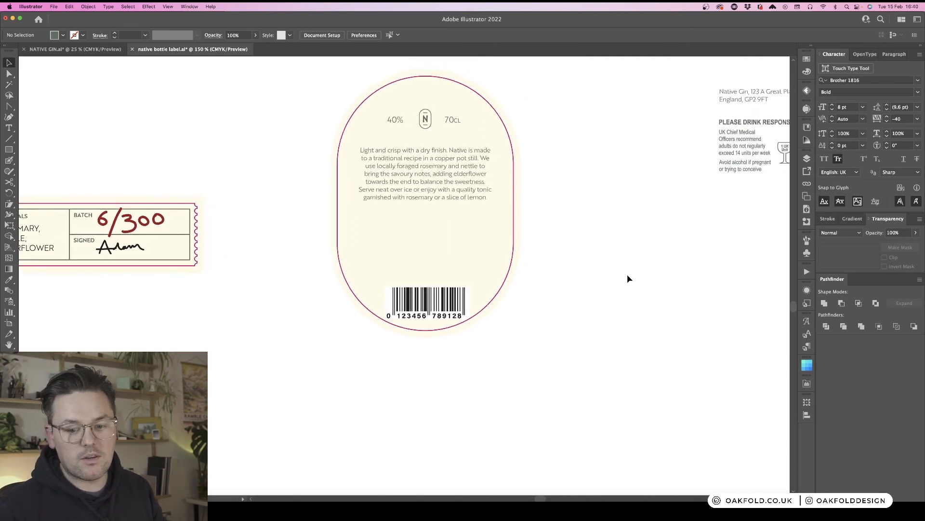
{"action": "scroll", "coordinate": [628, 279], "scroll_direction": "up", "scroll_amount": 2}
{"action": "scroll", "coordinate": [627, 279], "scroll_direction": "right", "scroll_amount": 5}
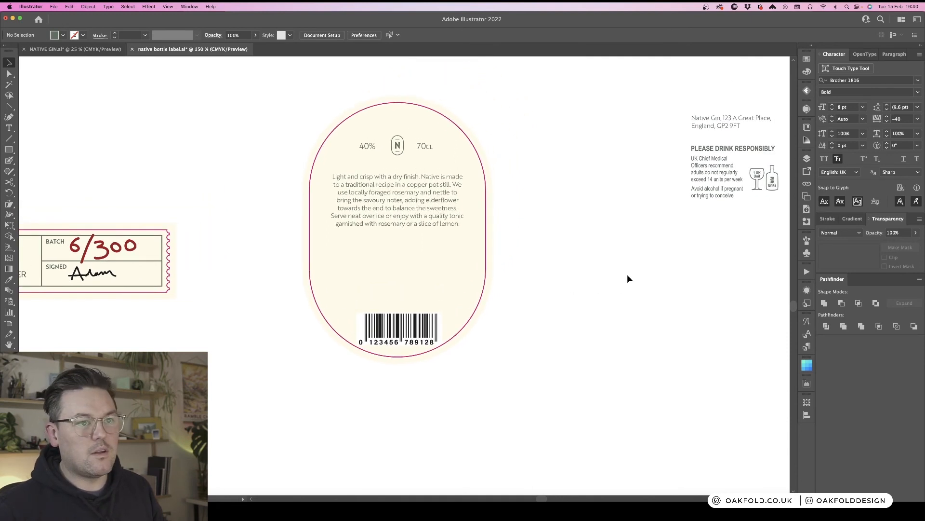
{"action": "left_click_drag", "start_coordinate": [591, 116], "coordinate": [661, 198]}
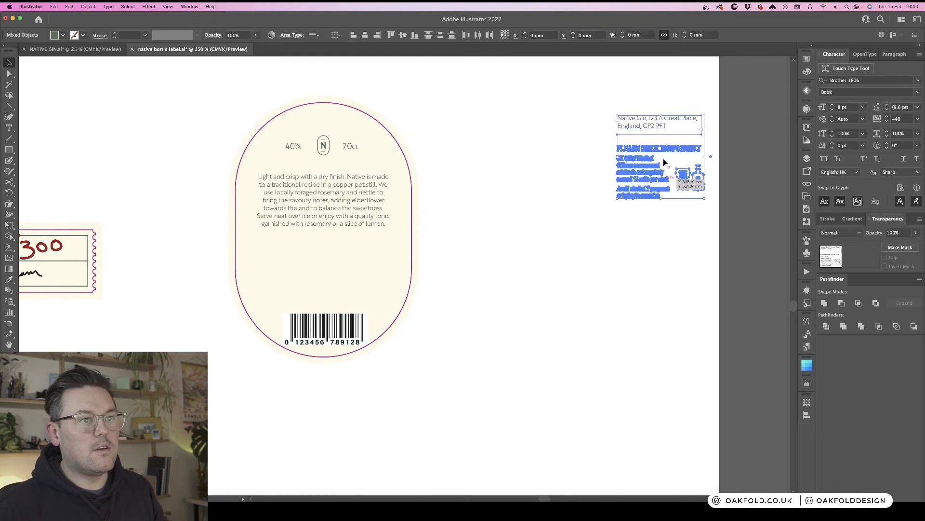
{"action": "left_click_drag", "start_coordinate": [669, 151], "coordinate": [355, 270]}
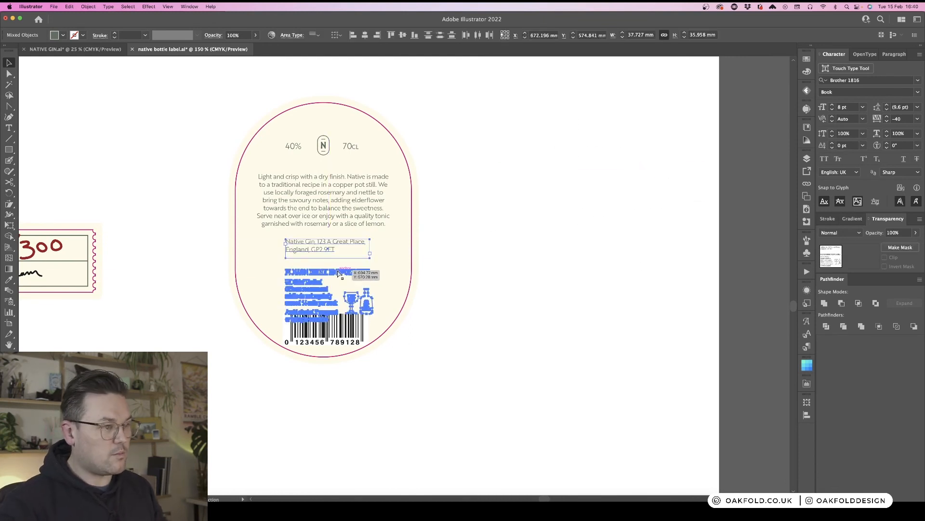
{"action": "left_click", "coordinate": [450, 259]}
{"action": "key", "text": "super+plus"}
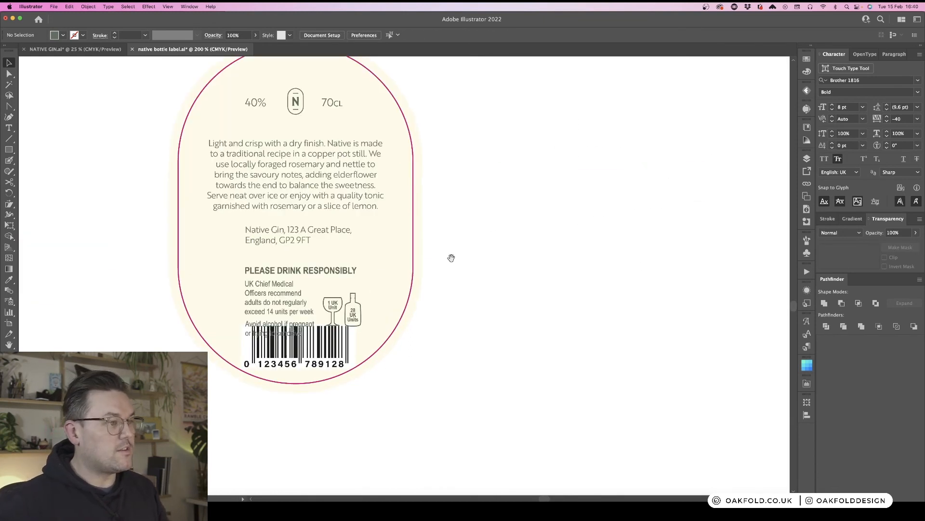
- Move the responsible-drinking text block up beside the address text on the oval label
{"action": "left_click_drag", "start_coordinate": [451, 259], "coordinate": [573, 202]}
{"action": "left_click", "coordinate": [394, 220]}
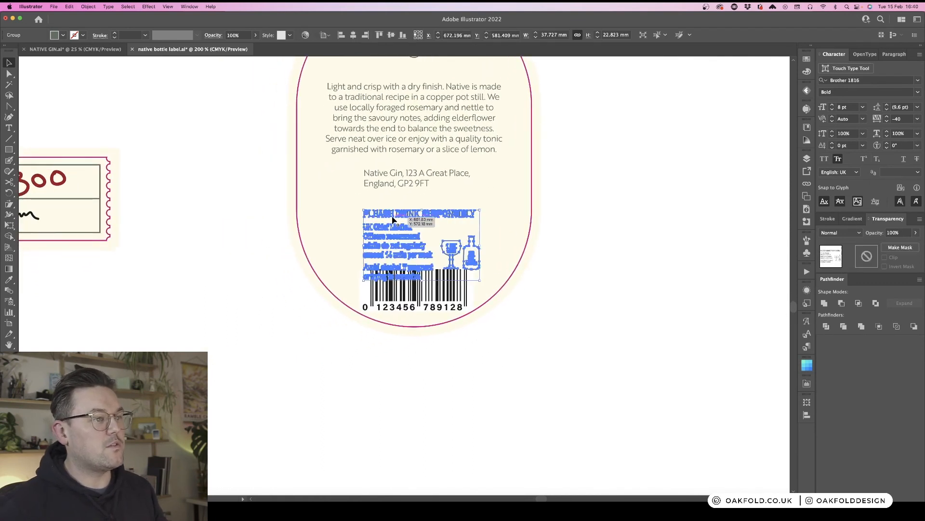
{"action": "left_click_drag", "start_coordinate": [394, 221], "coordinate": [389, 199]}
- Break the address text onto a new line after "Native Gin,"
{"action": "left_click", "coordinate": [470, 173]}
{"action": "double_click", "coordinate": [377, 188]}
{"action": "left_click", "coordinate": [359, 183]}
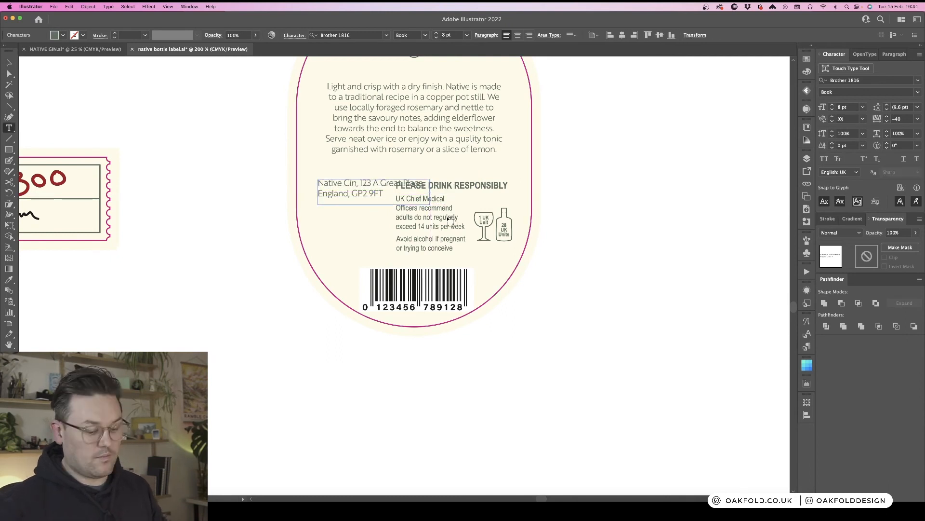
{"action": "key", "text": "Return"}
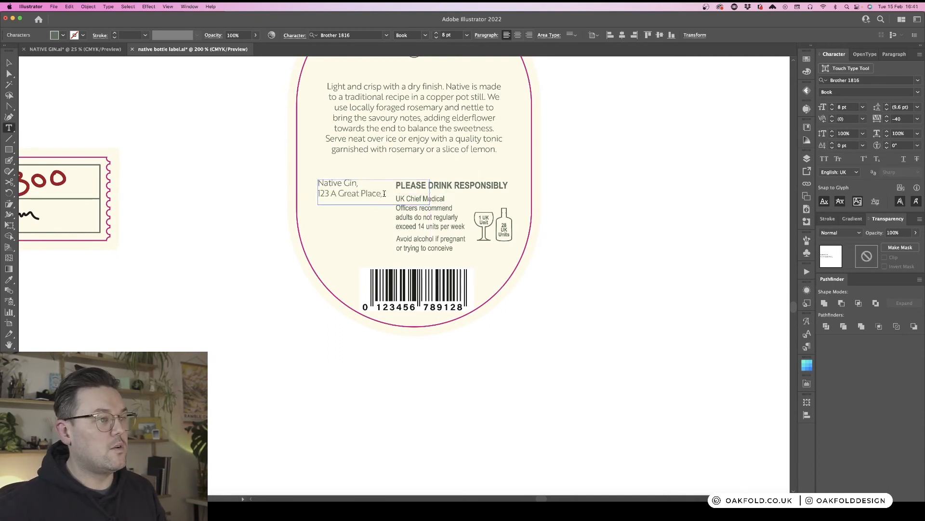
{"action": "key", "text": "Escape"}
- Delete the address text frame and undo the deletion
{"action": "key", "text": "Delete"}
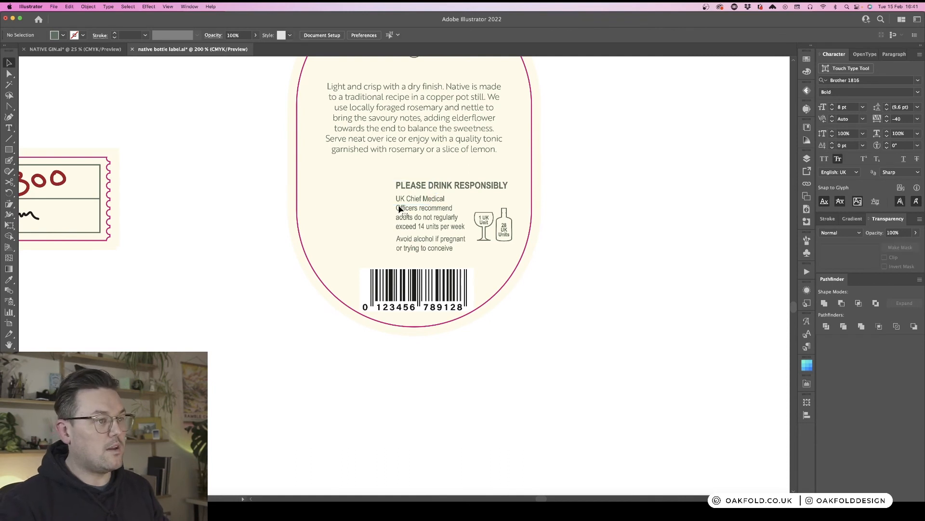
{"action": "key", "text": "super+z"}
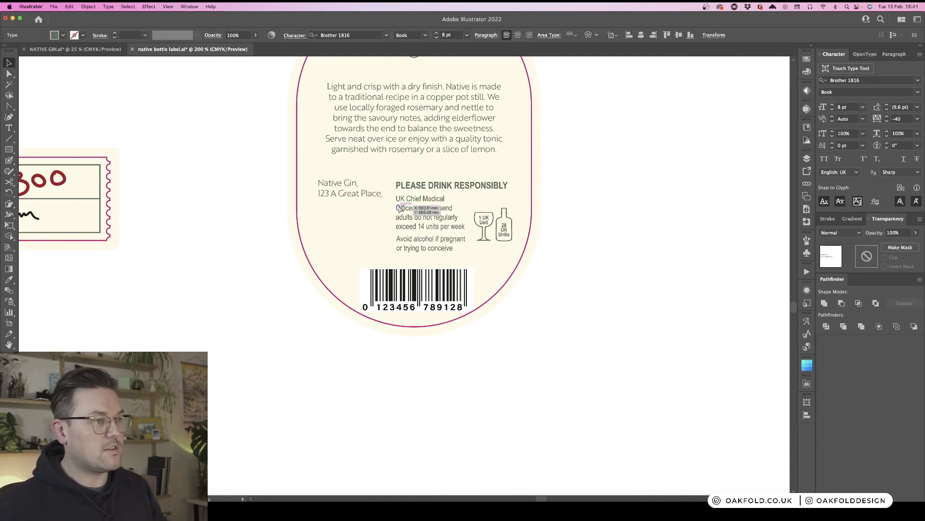
- Extend the address text frame downward so all address lines show
{"action": "left_click_drag", "start_coordinate": [374, 211], "coordinate": [374, 252]}
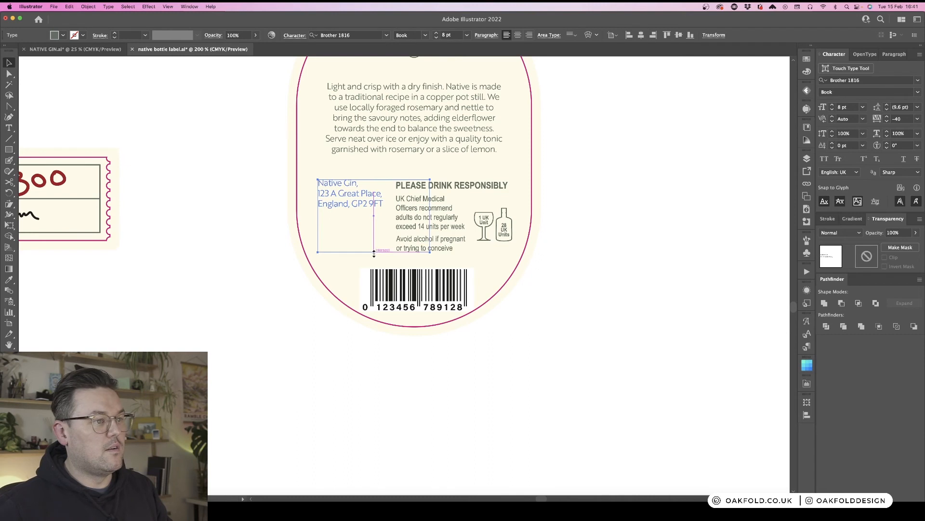
{"action": "left_click", "coordinate": [630, 263]}
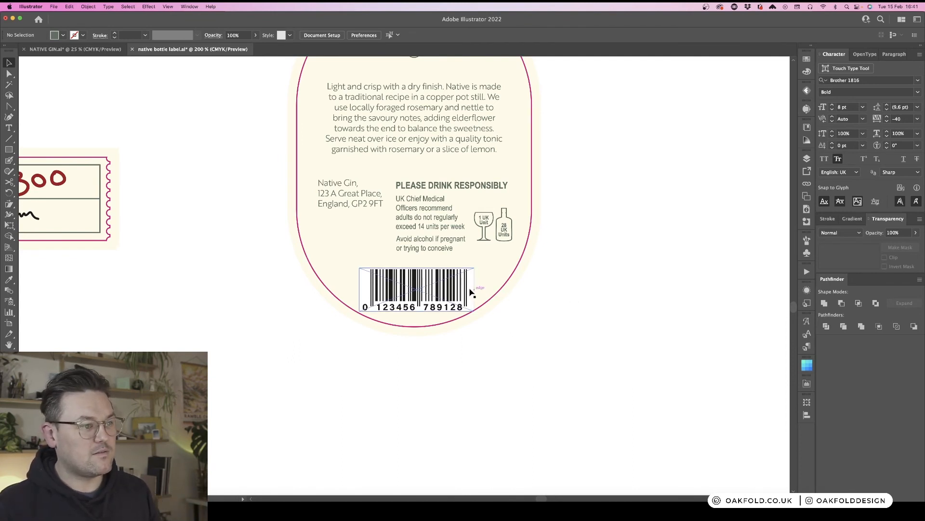
- Nudge the barcode up slightly beneath the text blocks
{"action": "left_click_drag", "start_coordinate": [455, 295], "coordinate": [452, 288]}
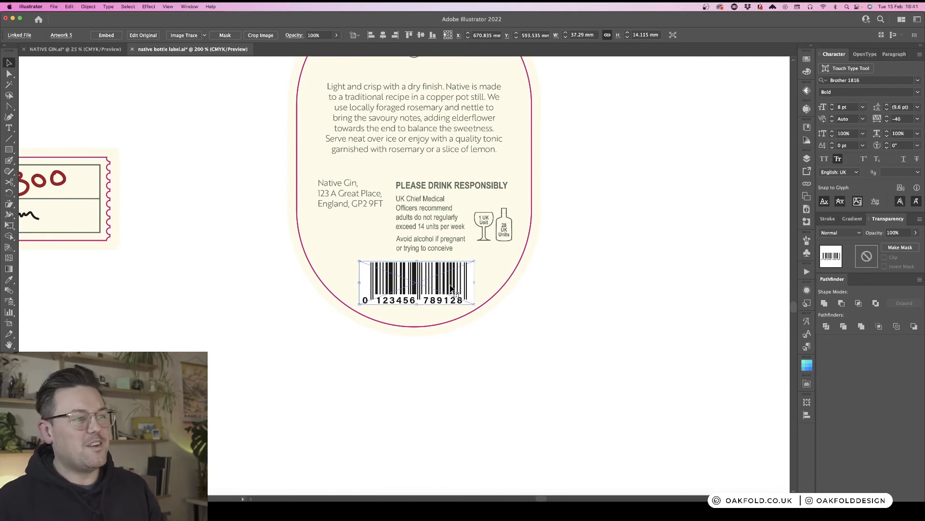
{"action": "left_click", "coordinate": [584, 260]}
- Break the address after "England," so the postcode sits on its own line
{"action": "left_click", "coordinate": [385, 209]}
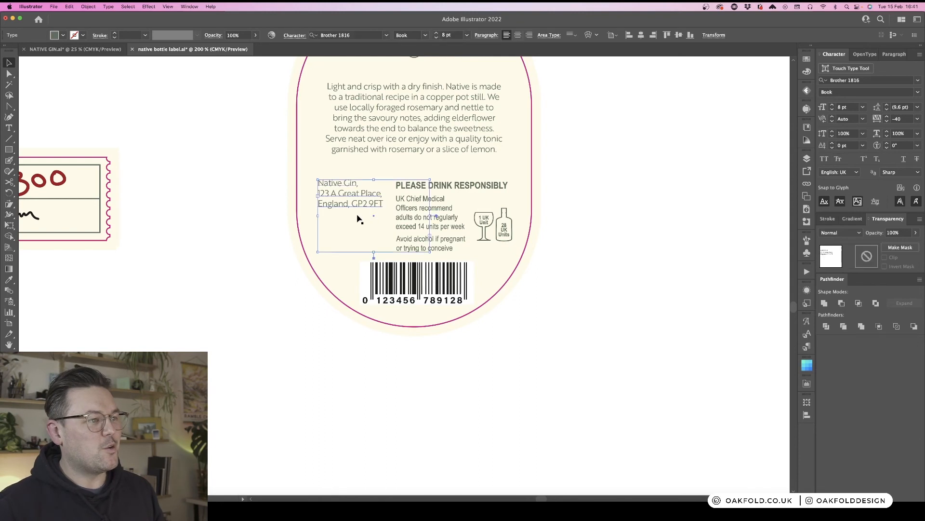
{"action": "double_click", "coordinate": [357, 212]}
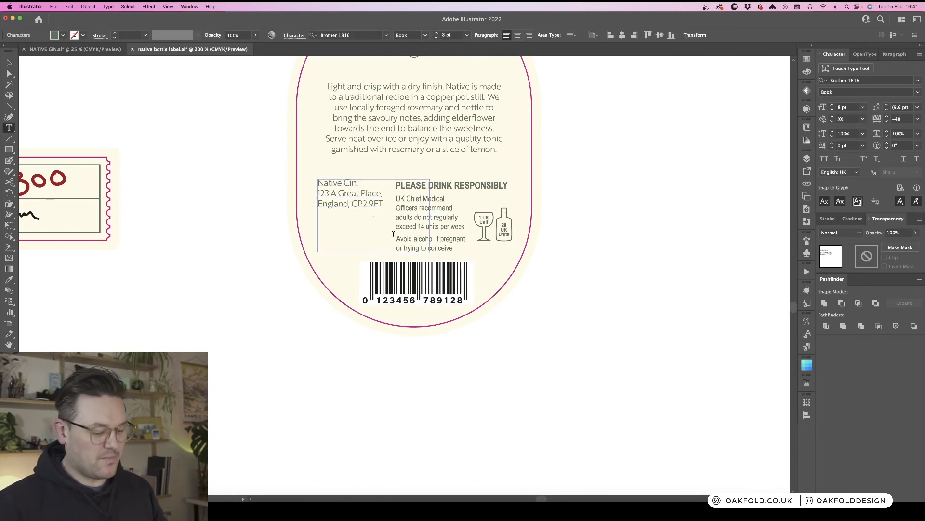
{"action": "key", "text": "Return"}
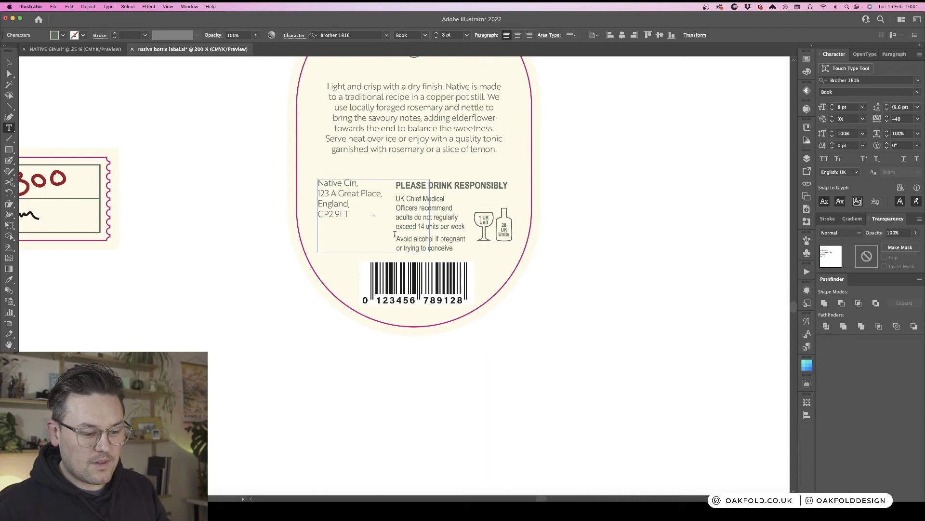
{"action": "key", "text": "Escape"}
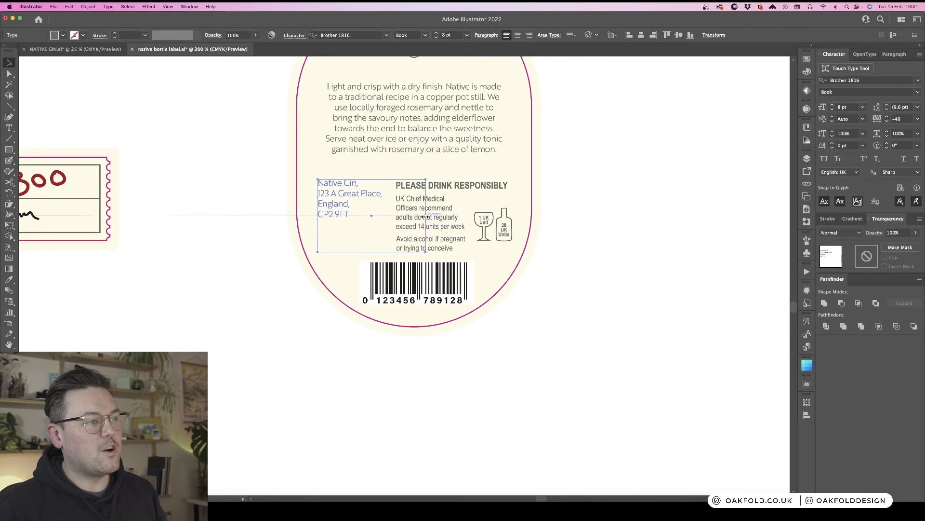
- Resize the address text frame to fit its four lines and move it down level with the responsibility text
{"action": "left_click_drag", "start_coordinate": [430, 216], "coordinate": [386, 216]}
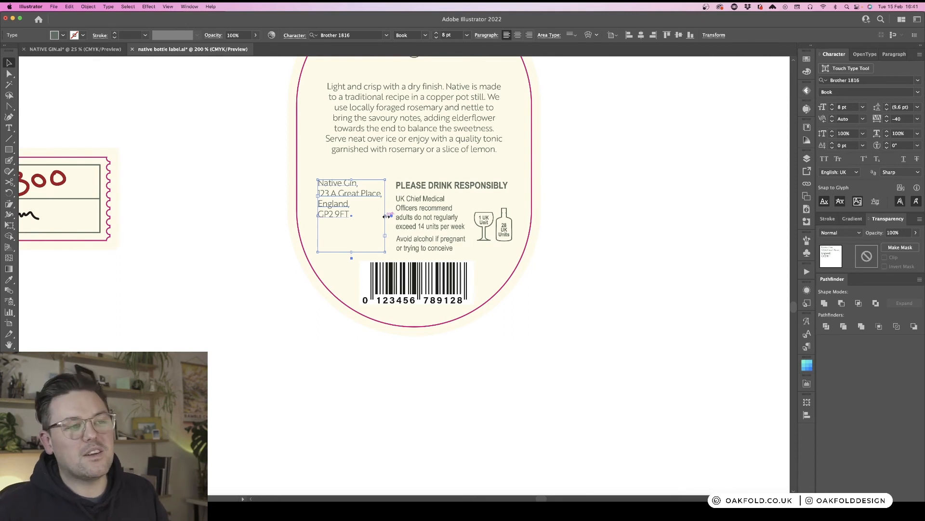
{"action": "key", "text": "super+minus"}
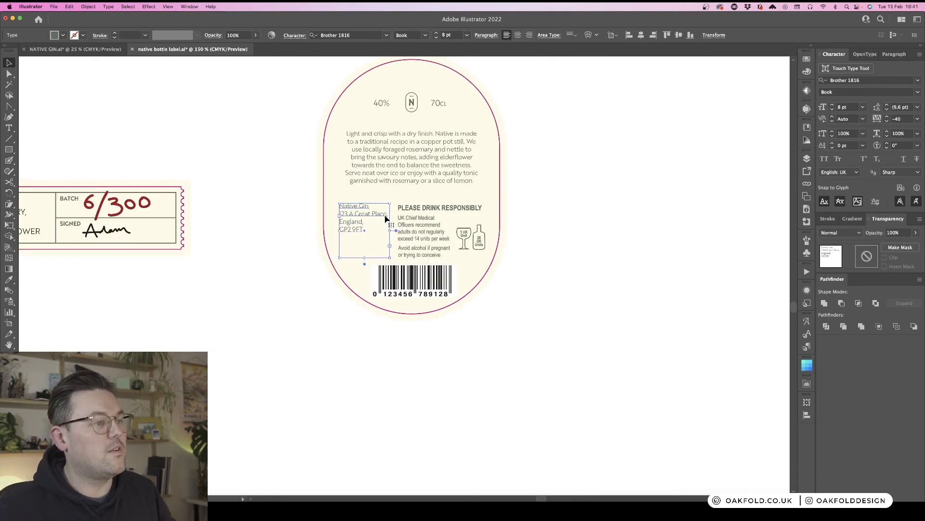
{"action": "left_click", "coordinate": [601, 237]}
{"action": "left_click", "coordinate": [350, 222]}
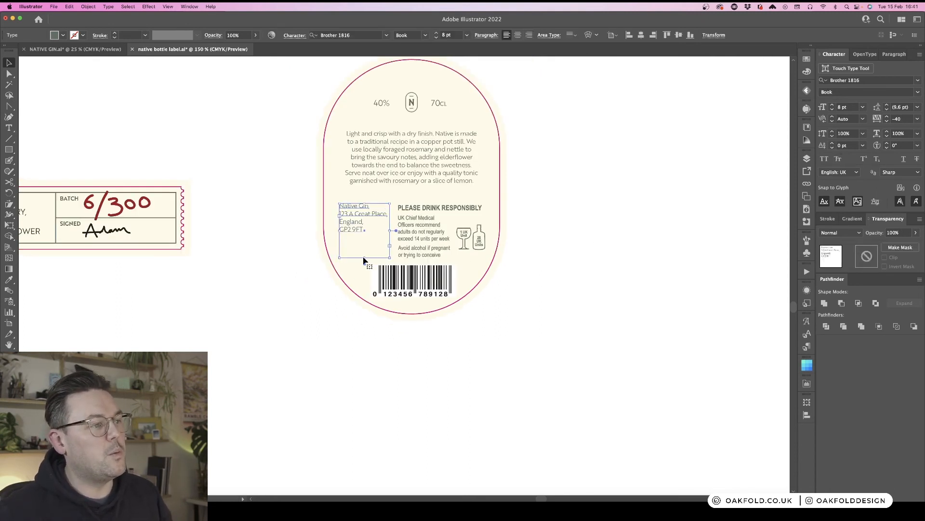
{"action": "left_click_drag", "start_coordinate": [365, 259], "coordinate": [365, 236]}
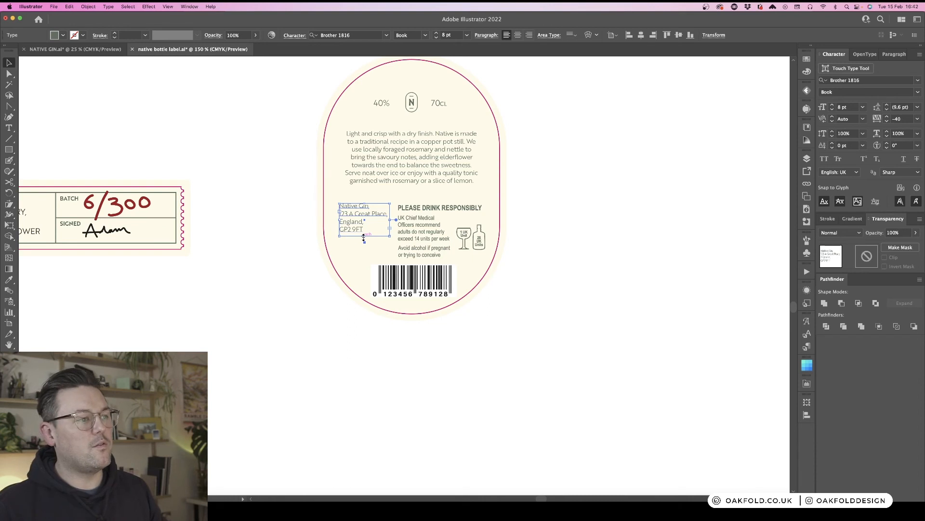
{"action": "left_click_drag", "start_coordinate": [360, 225], "coordinate": [359, 236]}
{"action": "left_click", "coordinate": [586, 262]}
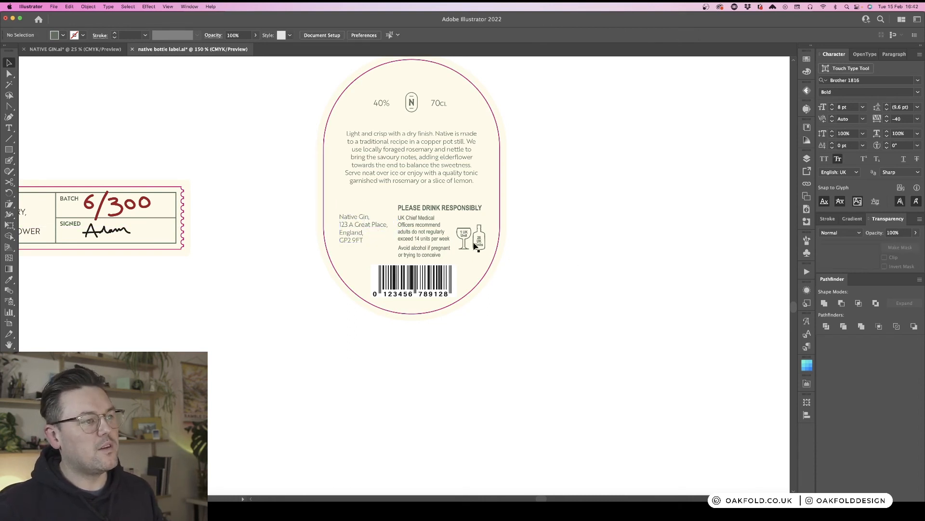
- Scale the responsible-drinking block down slightly from its corner
{"action": "left_click", "coordinate": [433, 226]}
{"action": "left_click_drag", "start_coordinate": [486, 259], "coordinate": [468, 236]}
{"action": "left_click", "coordinate": [550, 241]}
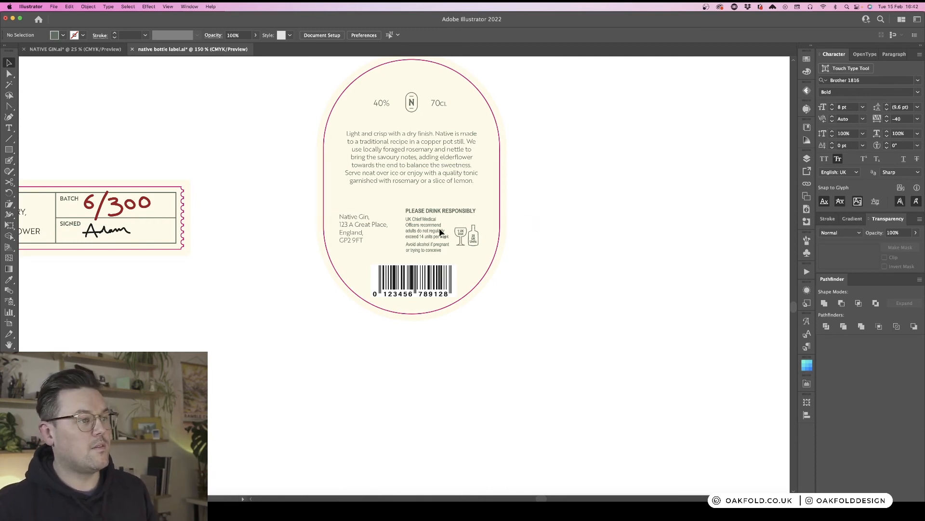
- Set the address text's font size to 7 pt
{"action": "key", "text": "super+minus"}
{"action": "scroll", "coordinate": [496, 212], "scroll_direction": "up", "scroll_amount": 1}
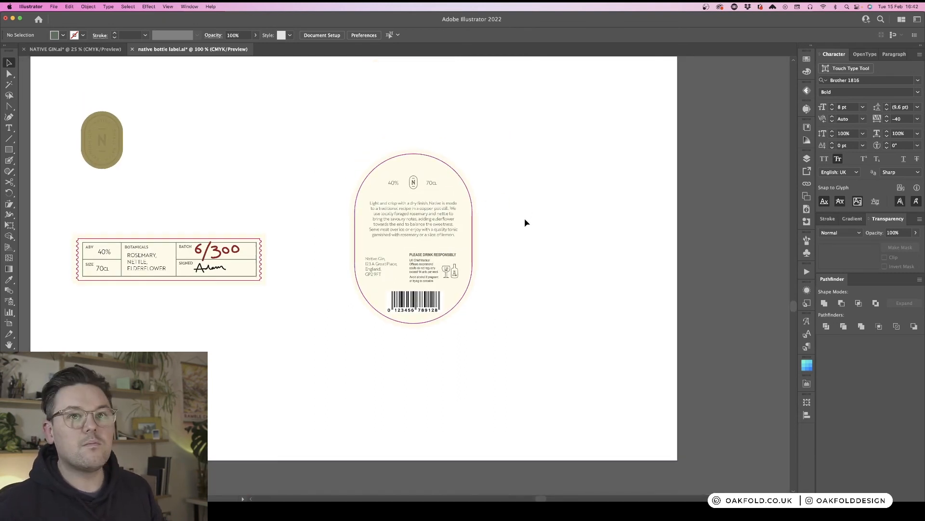
{"action": "scroll", "coordinate": [521, 221], "scroll_direction": "left", "scroll_amount": 2}
{"action": "key", "text": "super+plus"}
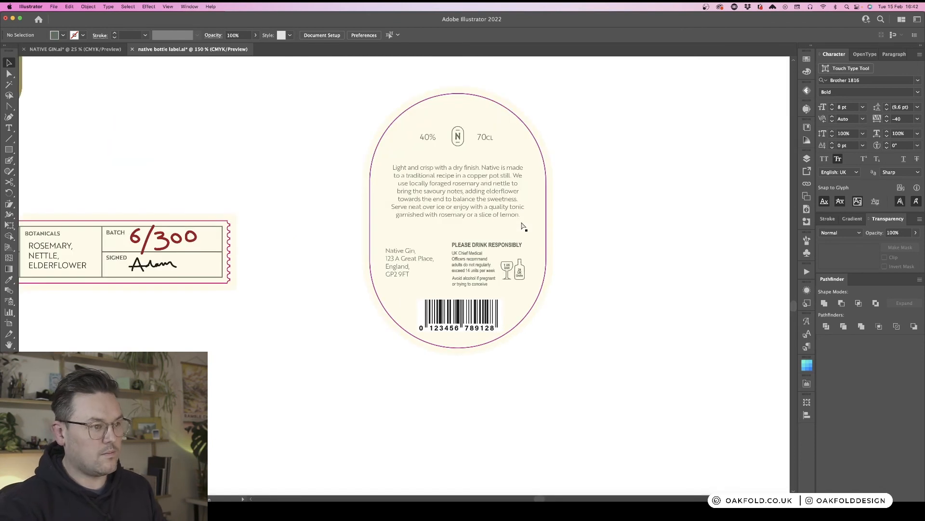
{"action": "left_click_drag", "start_coordinate": [419, 262], "coordinate": [421, 257]}
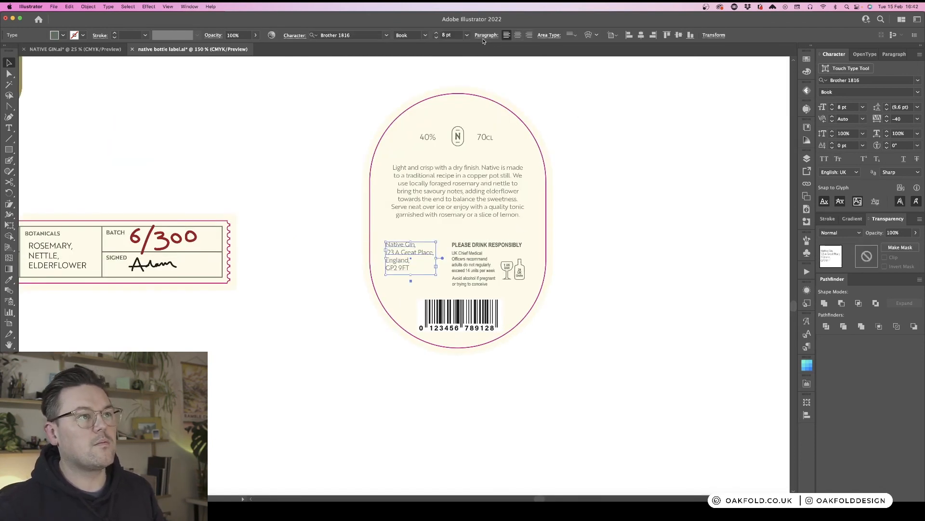
{"action": "left_click", "coordinate": [467, 35]}
{"action": "left_click", "coordinate": [472, 66]}
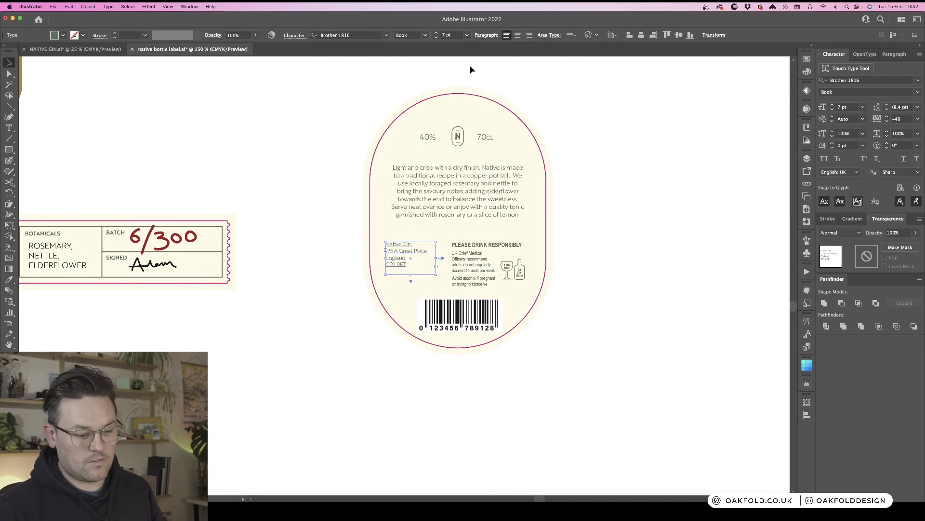
{"action": "left_click", "coordinate": [586, 267]}
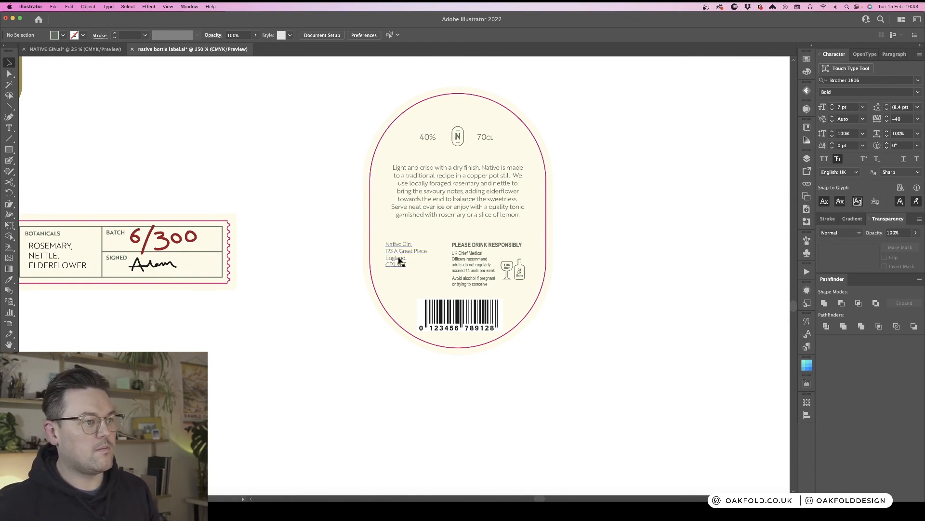
- Move the address to the right of the responsible-drinking block and shift both blocks together to centre them on the label
{"action": "left_click_drag", "start_coordinate": [402, 258], "coordinate": [549, 256]}
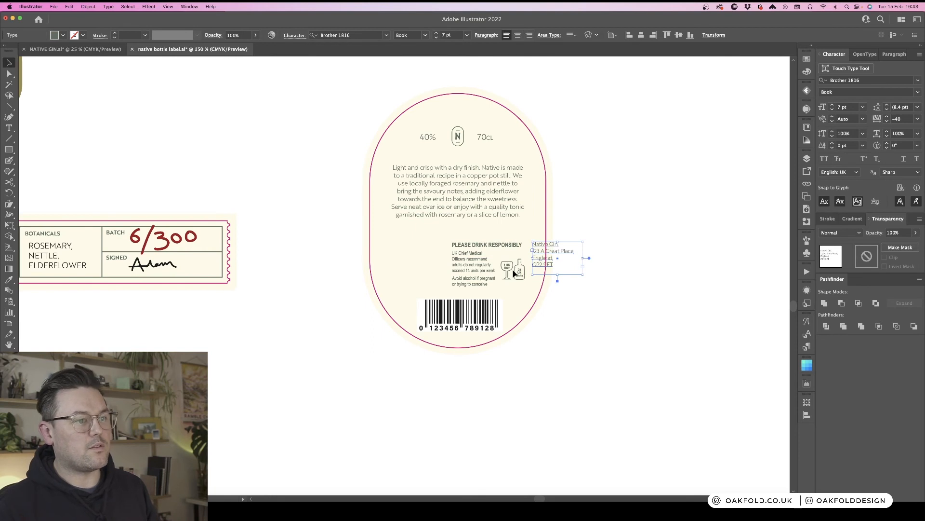
{"action": "left_click", "coordinate": [483, 269], "text": "shift"}
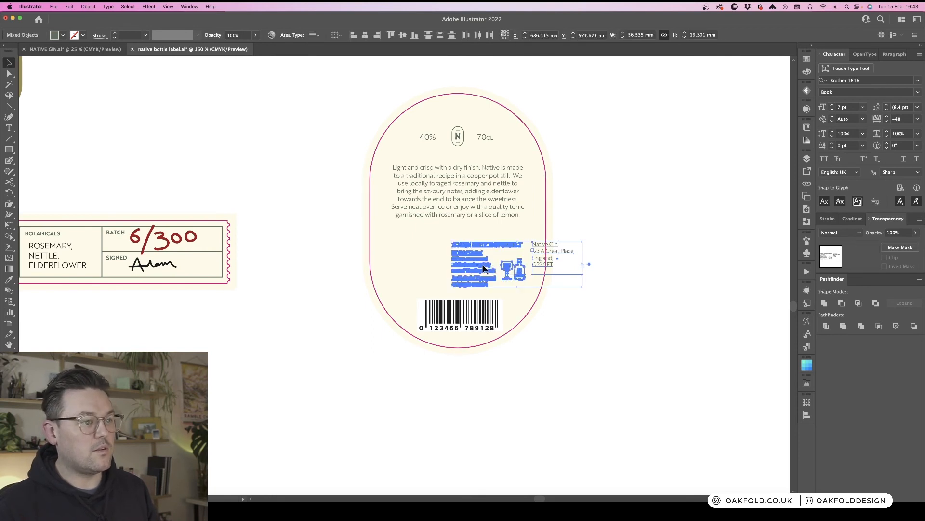
{"action": "left_click_drag", "start_coordinate": [483, 268], "coordinate": [426, 267]}
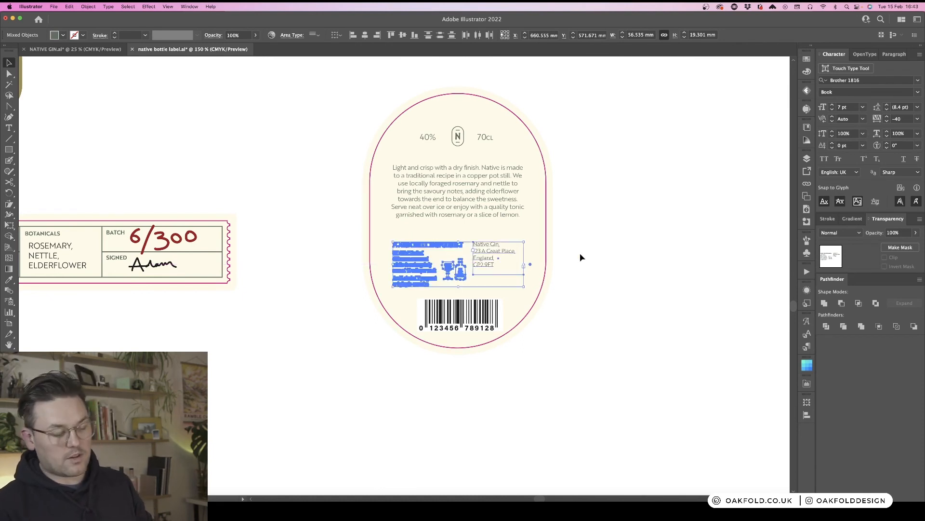
{"action": "key", "text": "shift+Up"}
{"action": "key", "text": "Down"}
{"action": "key", "text": "Down"}
{"action": "key", "text": "Down"}
{"action": "key", "text": "Down"}
{"action": "key", "text": "Down"}
{"action": "key", "text": "Down"}
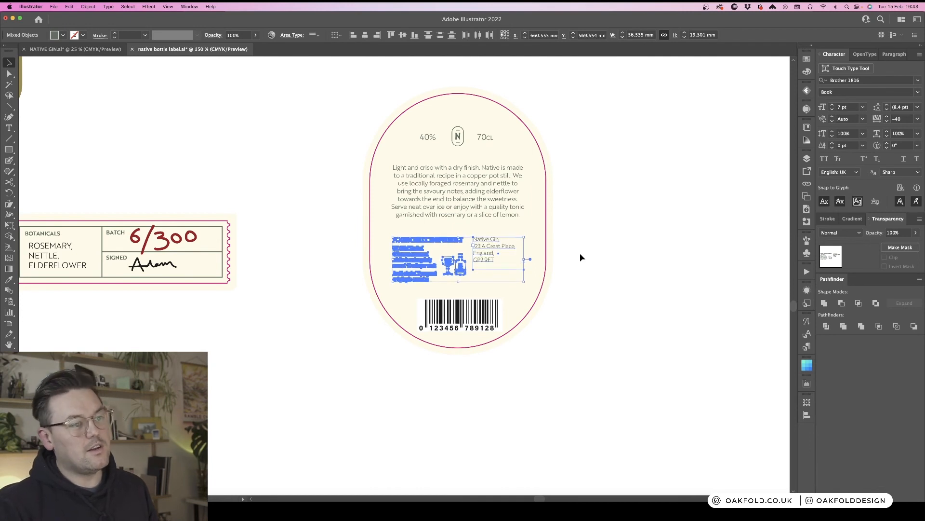
- Nudge the barcode up slightly toward the text blocks
{"action": "left_click_drag", "start_coordinate": [485, 309], "coordinate": [485, 304]}
{"action": "left_click", "coordinate": [463, 367]}
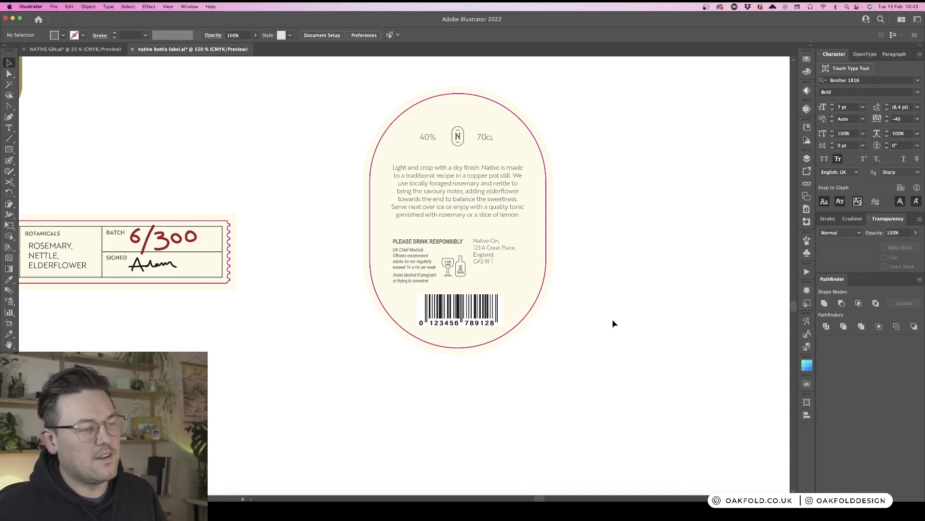
{"action": "key", "text": "super+equal"}
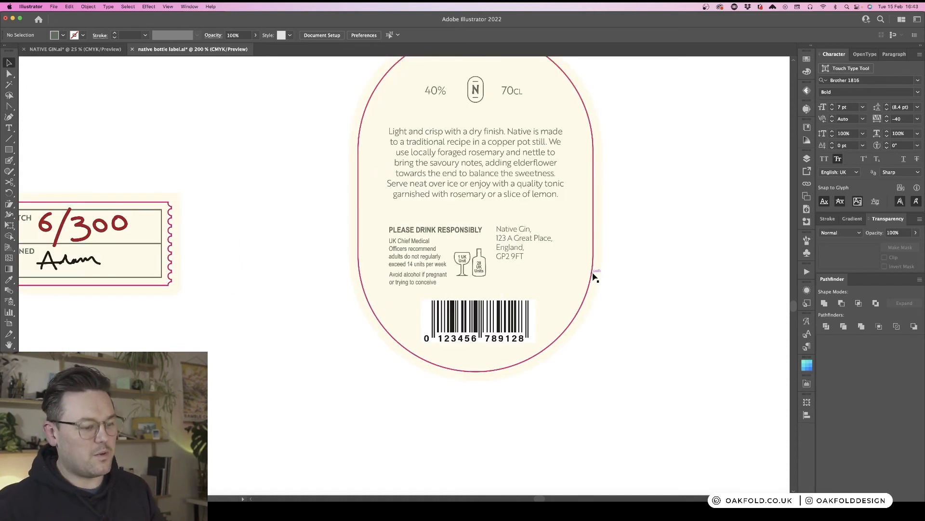
{"action": "key", "text": "super+minus"}
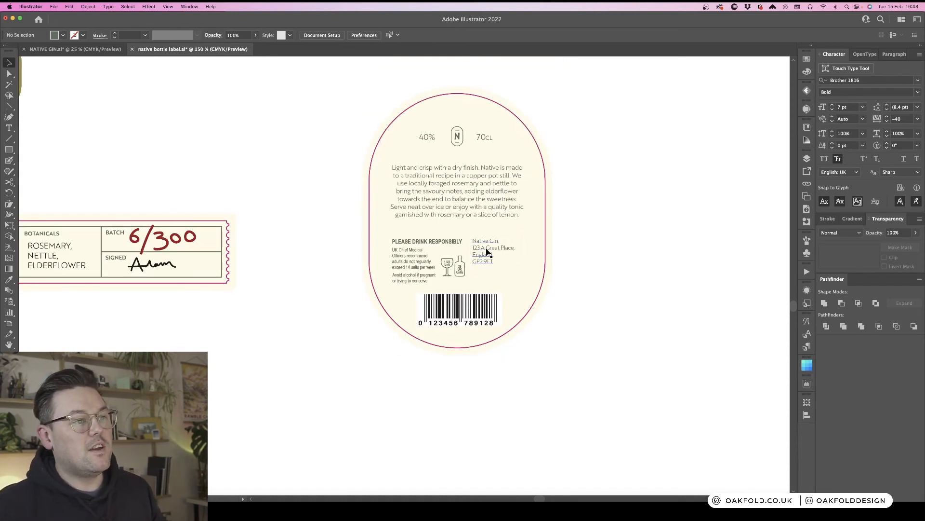
- Nudge the address text slightly to the right
{"action": "left_click", "coordinate": [488, 251]}
{"action": "left_click_drag", "start_coordinate": [493, 252], "coordinate": [501, 251]}
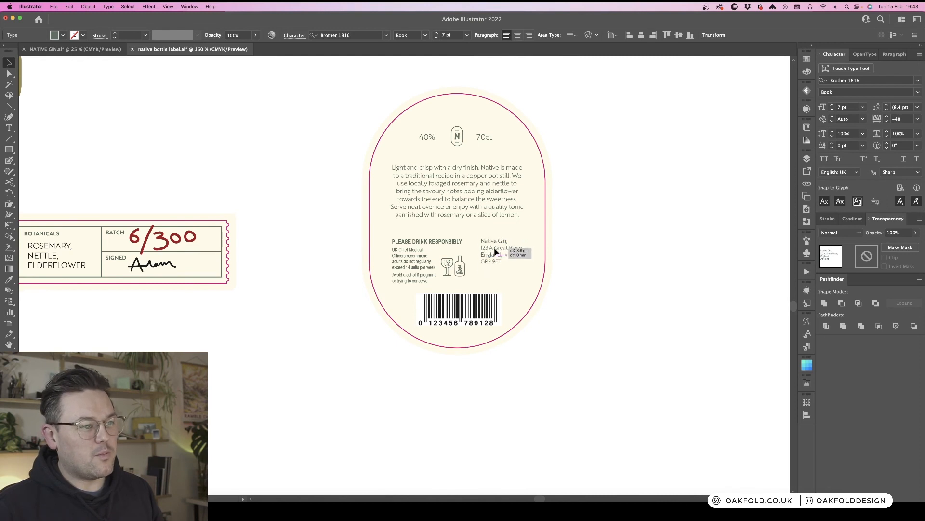
{"action": "left_click", "coordinate": [618, 286]}
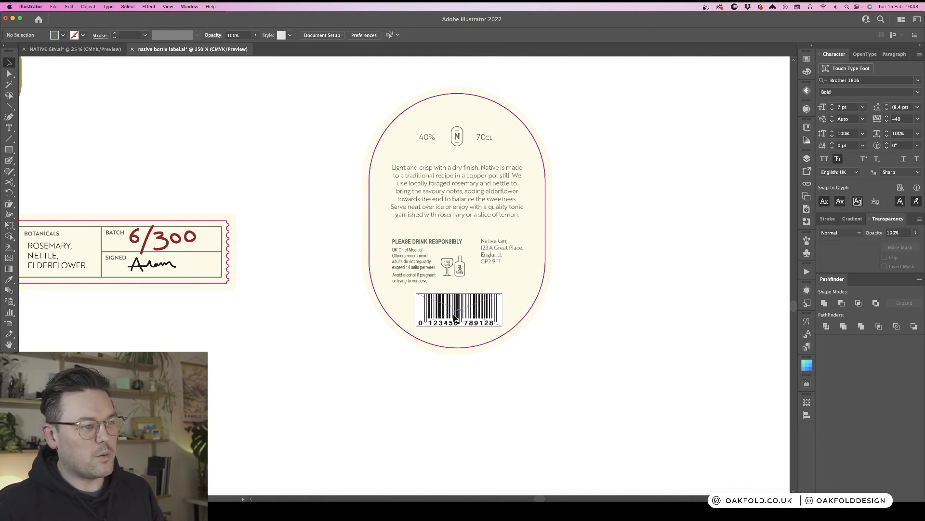
- Shrink the description text frame's height so its bottom edge sits just below the text
{"action": "scroll", "coordinate": [622, 305], "scroll_direction": "left", "scroll_amount": 1}
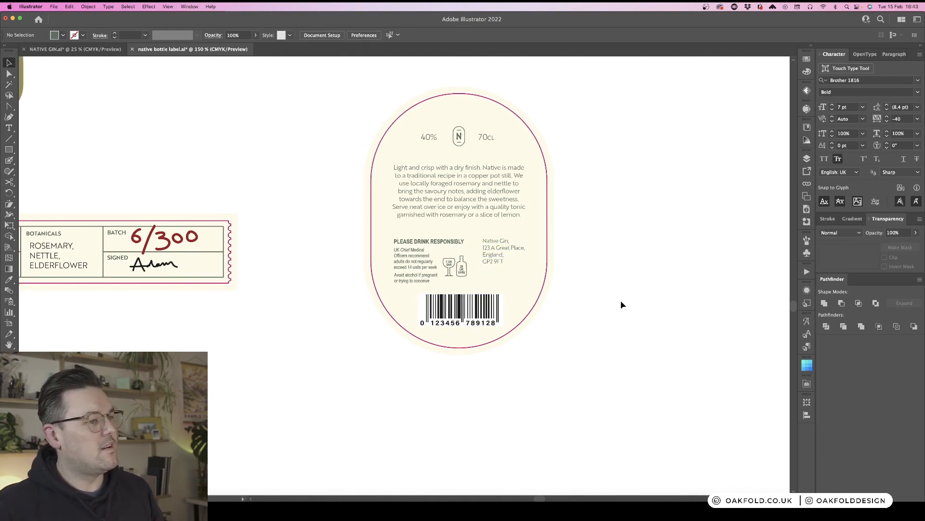
{"action": "key", "text": "super+minus"}
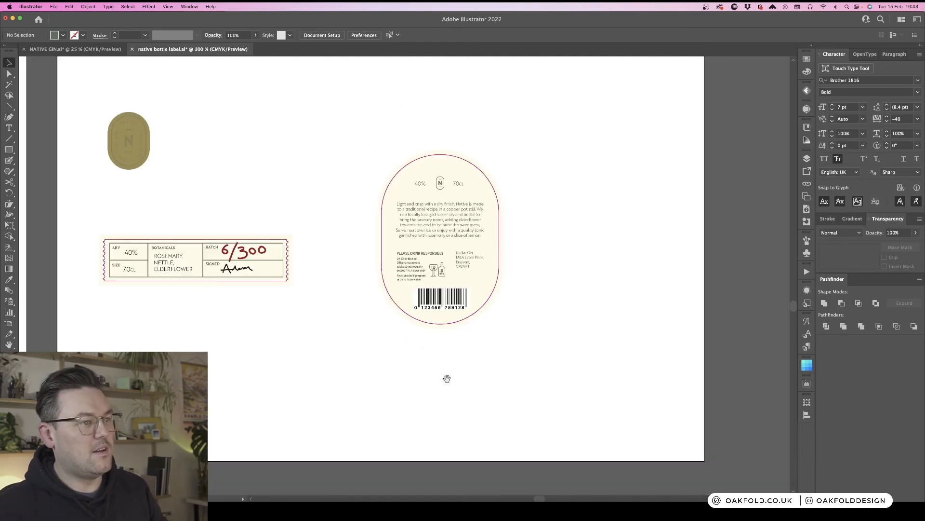
{"action": "left_click", "coordinate": [554, 213]}
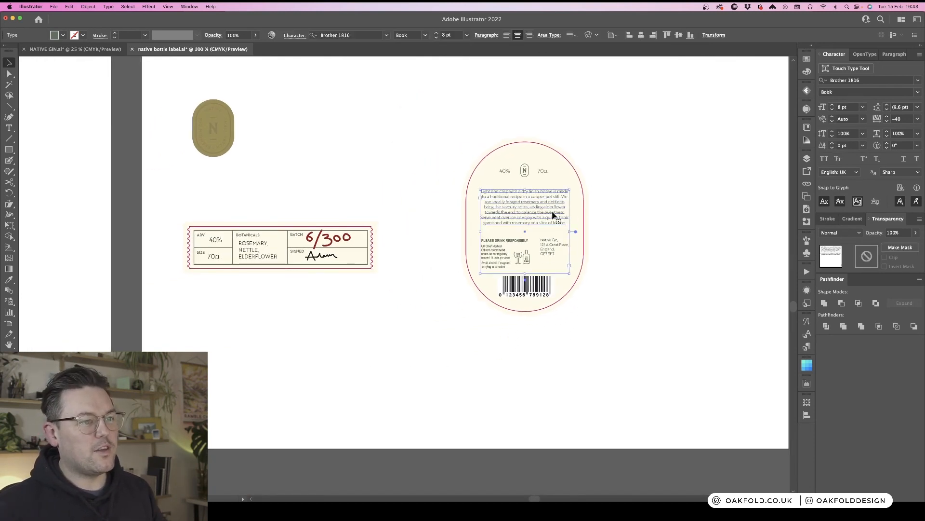
{"action": "left_click_drag", "start_coordinate": [525, 273], "coordinate": [523, 228]}
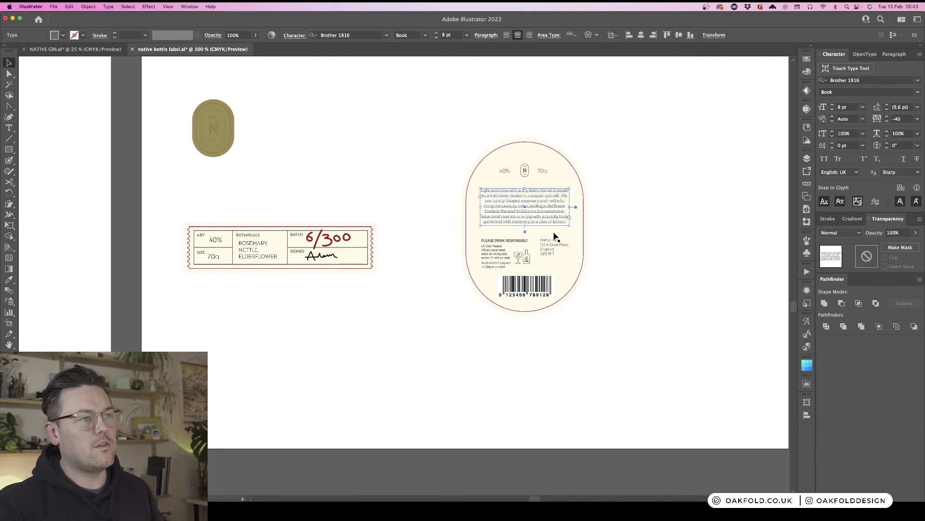
{"action": "left_click", "coordinate": [624, 207]}
{"action": "scroll", "coordinate": [626, 209], "scroll_direction": "left", "scroll_amount": 4}
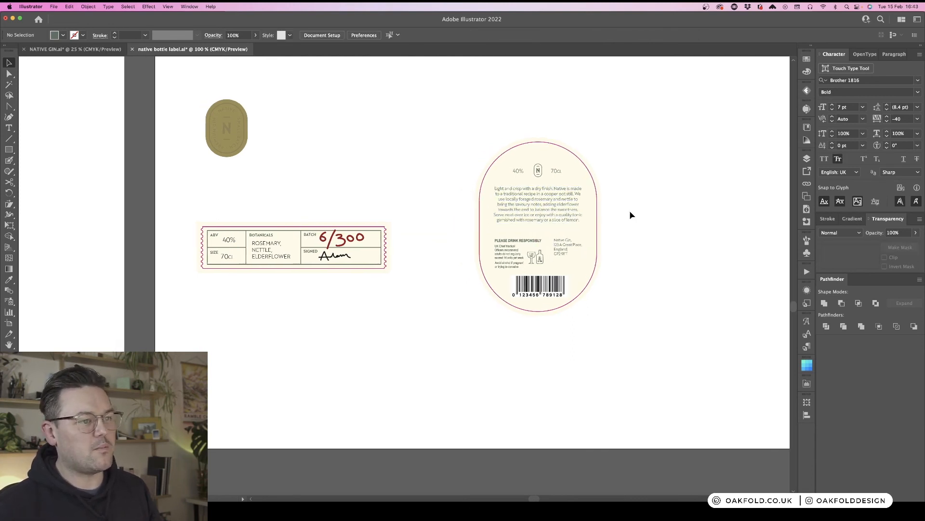
{"action": "scroll", "coordinate": [631, 215], "scroll_direction": "left", "scroll_amount": 2}
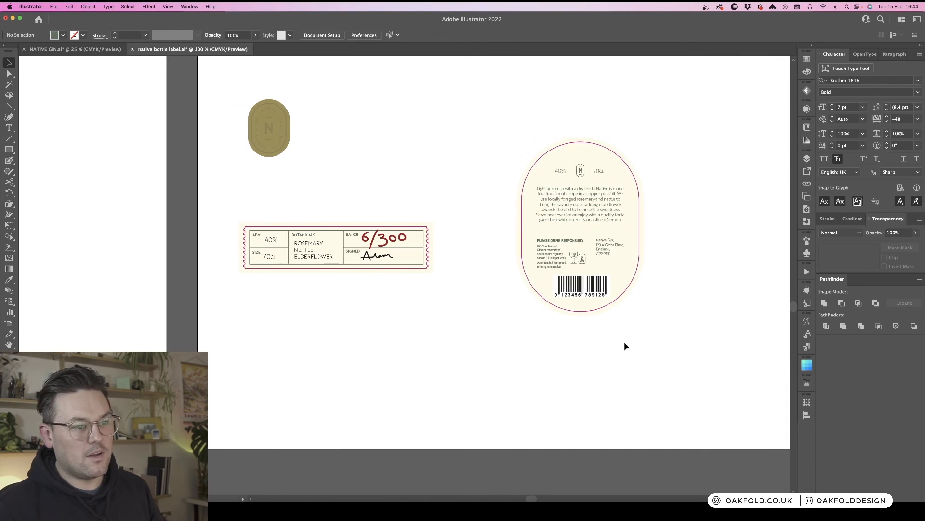
- Set the barcode's blending mode to Multiply
{"action": "left_click", "coordinate": [581, 285]}
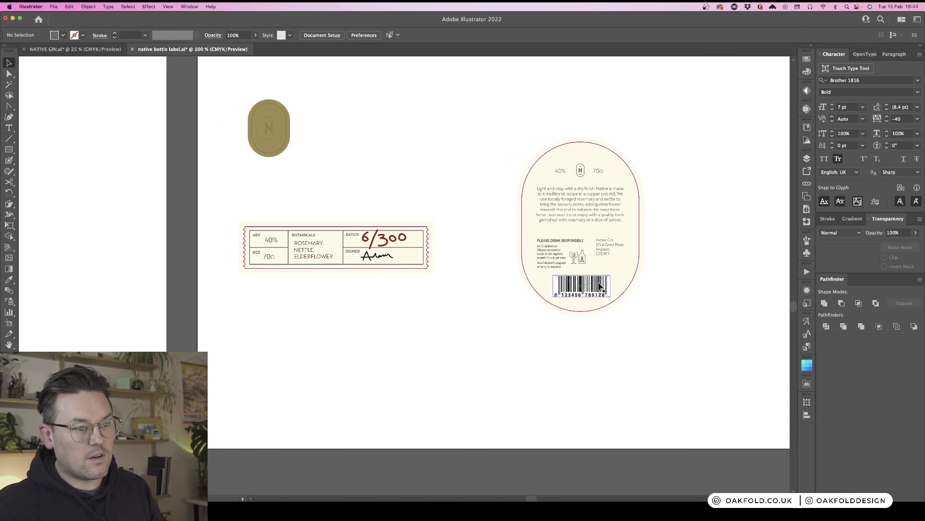
{"action": "left_click", "coordinate": [842, 233]}
{"action": "left_click", "coordinate": [850, 265]}
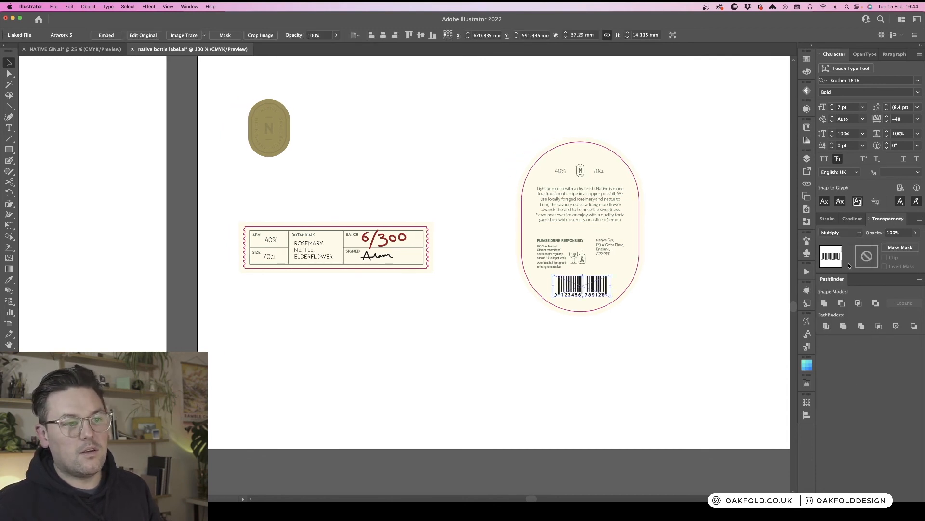
{"action": "left_click", "coordinate": [669, 210]}
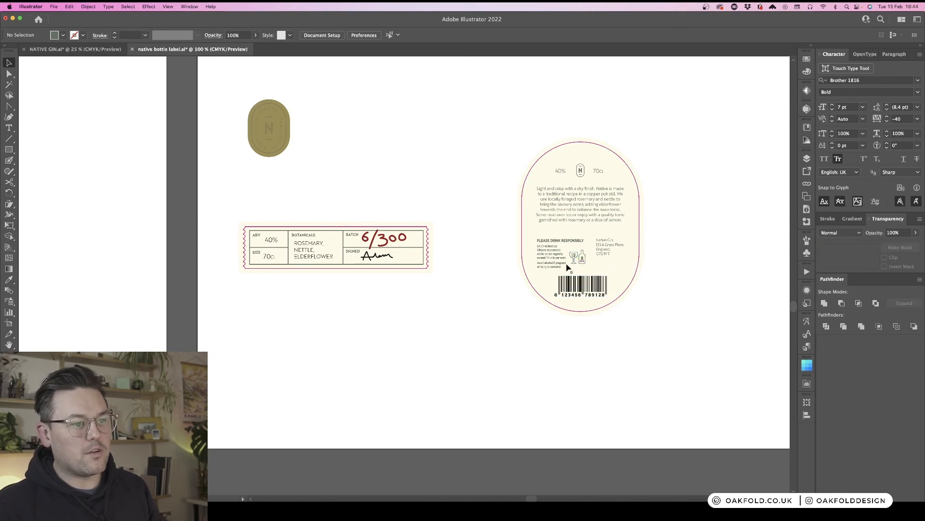
- Duplicate the NATIVE wordmark group onto the second bottle and reflect the copy about the vertical axis
{"action": "left_click_drag", "start_coordinate": [717, 201], "coordinate": [632, 207]}
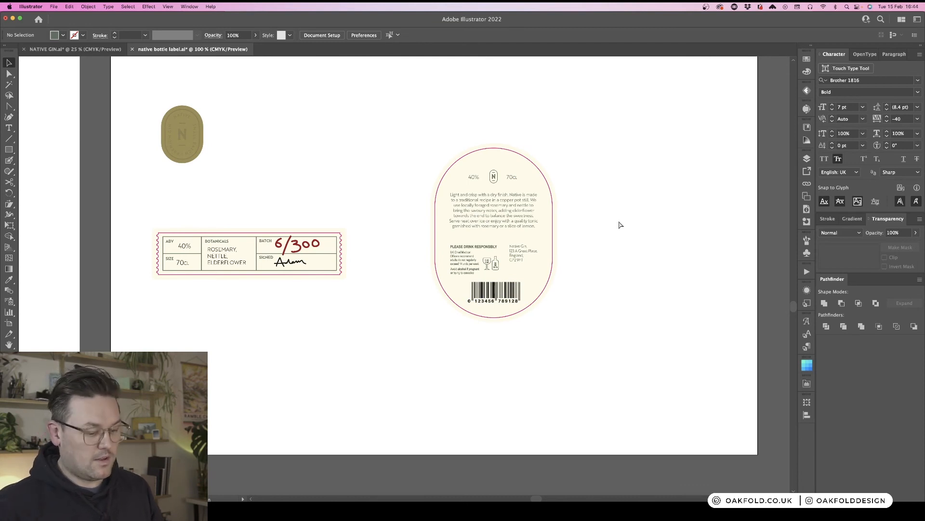
{"action": "key", "text": "super+minus"}
{"action": "key", "text": "super+minus"}
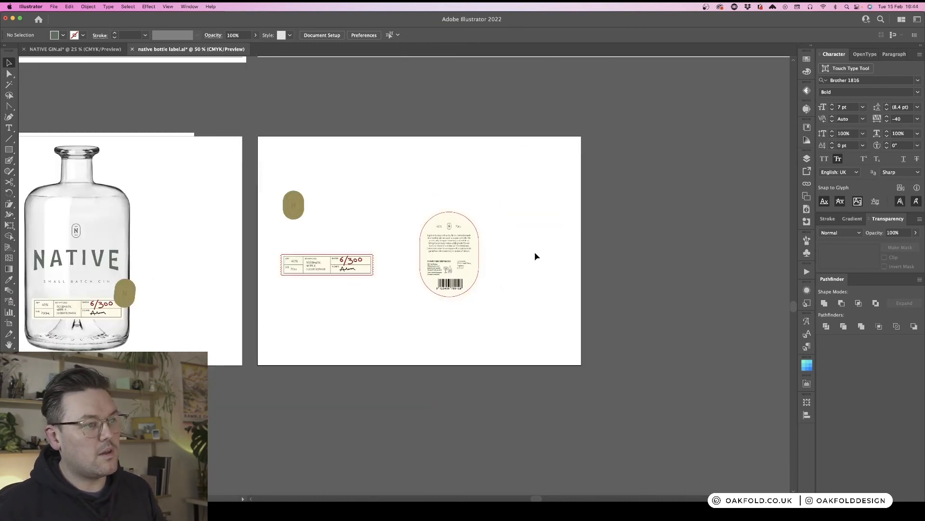
{"action": "scroll", "coordinate": [535, 256], "scroll_direction": "left", "scroll_amount": 3}
{"action": "scroll", "coordinate": [535, 255], "scroll_direction": "left", "scroll_amount": 5}
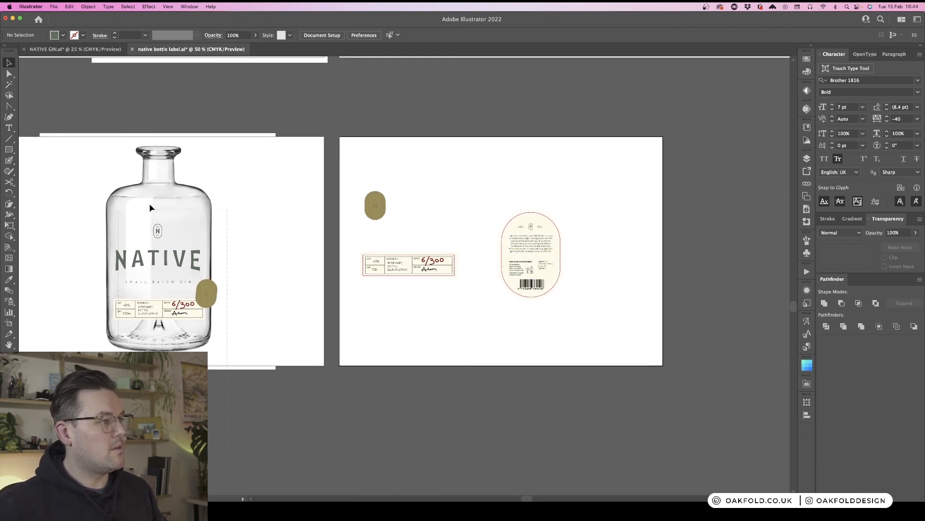
{"action": "left_click_drag", "start_coordinate": [150, 207], "coordinate": [371, 183]}
{"action": "left_click", "coordinate": [264, 395]}
{"action": "left_click", "coordinate": [239, 263]}
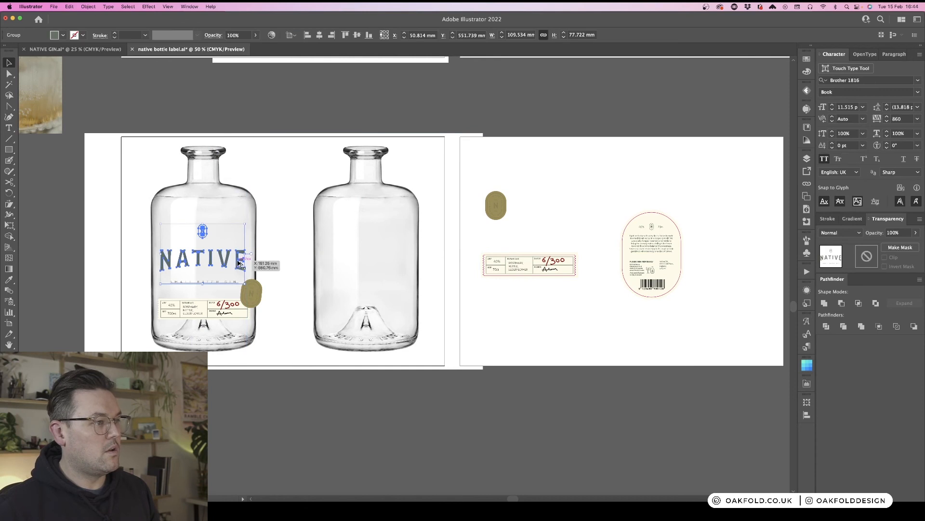
{"action": "left_click_drag", "start_coordinate": [238, 263], "coordinate": [403, 259]}
{"action": "right_click", "coordinate": [404, 260]}
{"action": "mouse_move", "coordinate": [451, 355]}
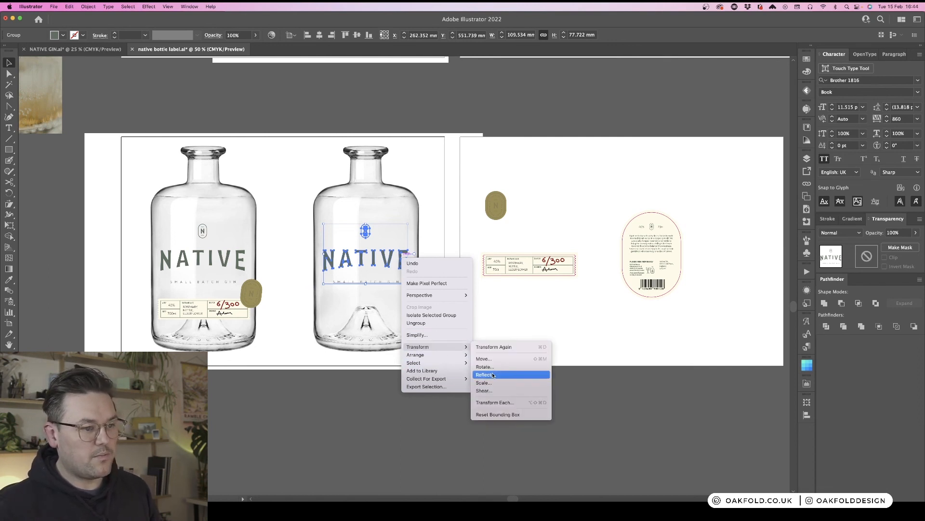
{"action": "left_click", "coordinate": [493, 376]}
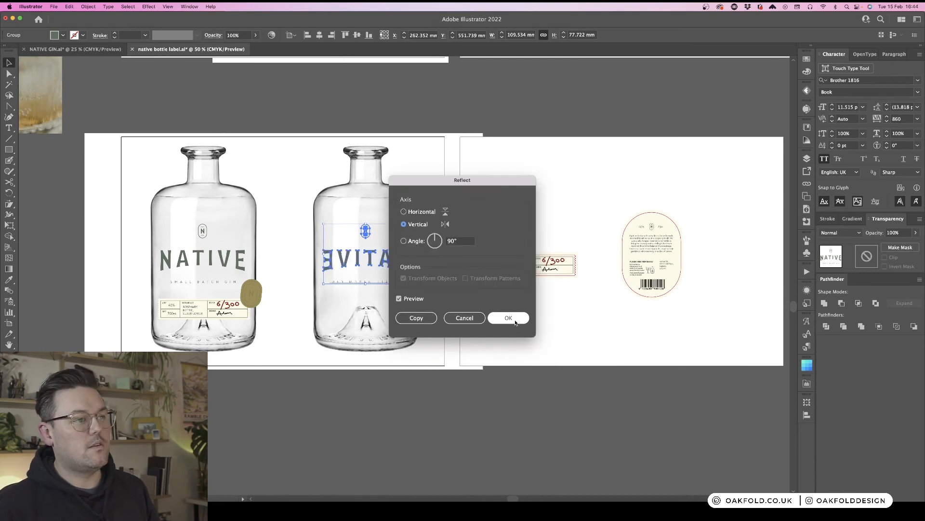
{"action": "left_click", "coordinate": [508, 316]}
{"action": "key", "text": "super"}
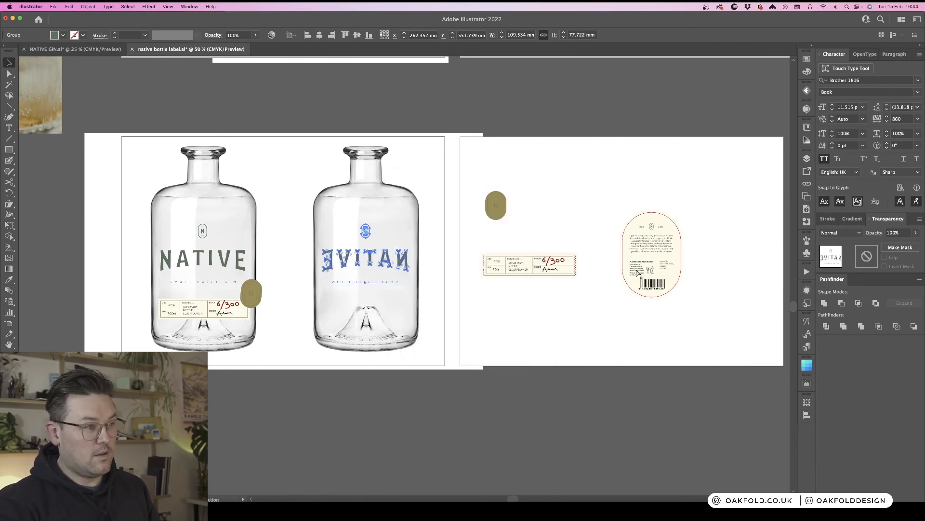
{"action": "left_click", "coordinate": [533, 329]}
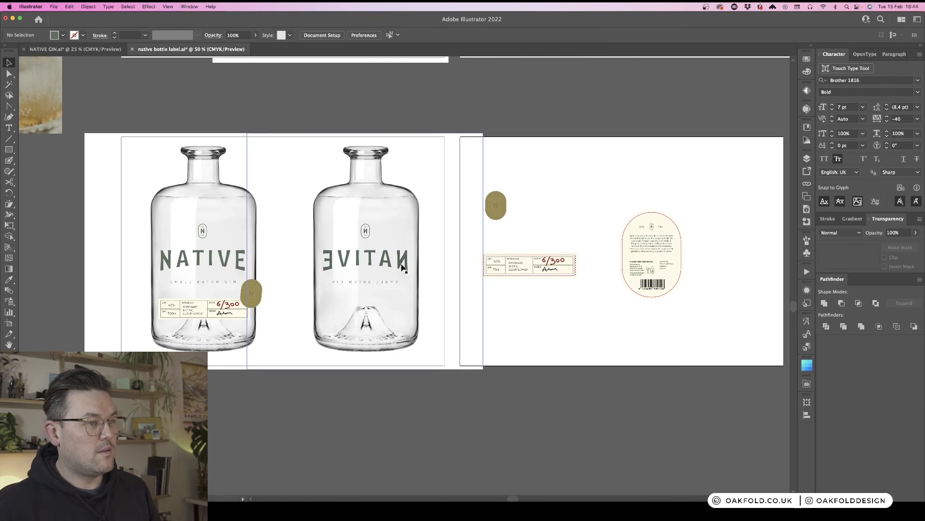
- Lower the reflected wordmark's opacity to 34%
{"action": "left_click", "coordinate": [402, 266]}
{"action": "key", "text": "super+2"}
{"action": "left_click", "coordinate": [402, 264]}
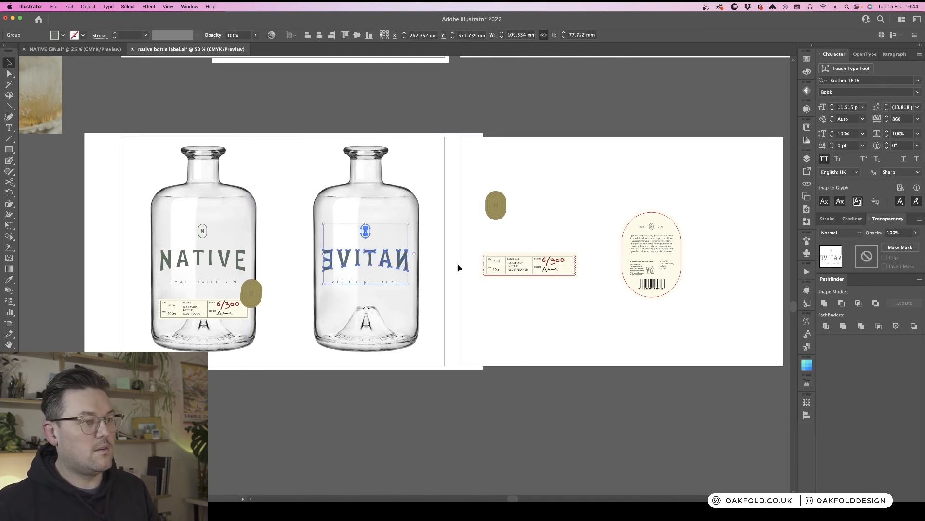
{"action": "left_click", "coordinate": [916, 232]}
{"action": "left_click_drag", "start_coordinate": [915, 244], "coordinate": [893, 246]}
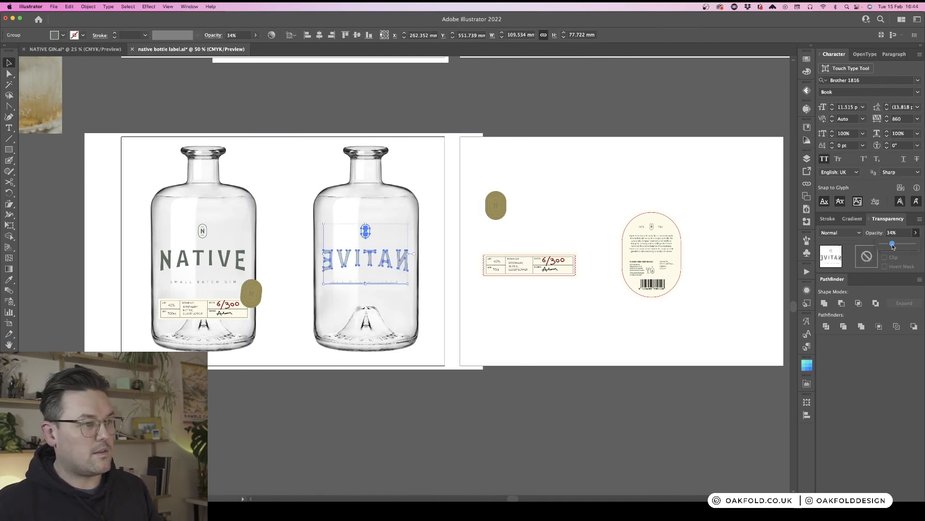
{"action": "left_click", "coordinate": [588, 201]}
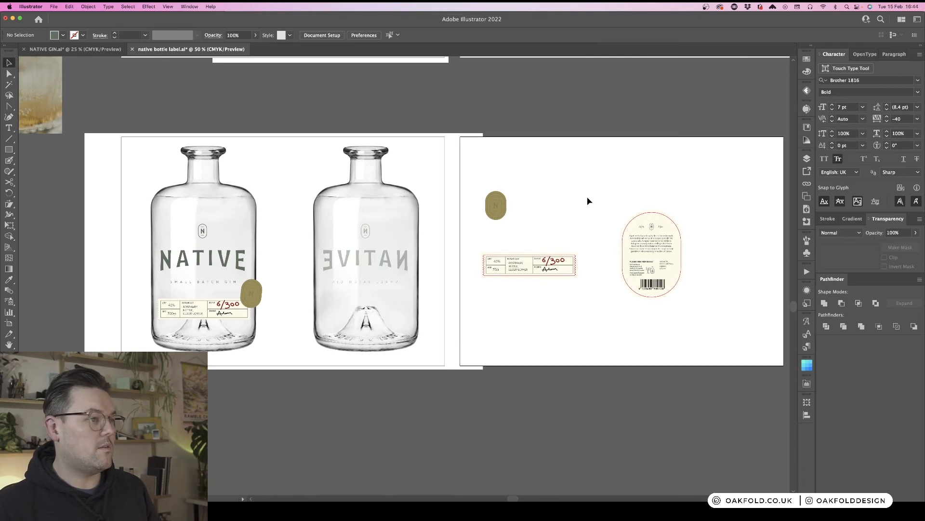
- Duplicate the oval back label below the original
{"action": "left_click", "coordinate": [672, 228]}
{"action": "left_click_drag", "start_coordinate": [640, 312], "coordinate": [540, 337]}
{"action": "left_click", "coordinate": [591, 316]}
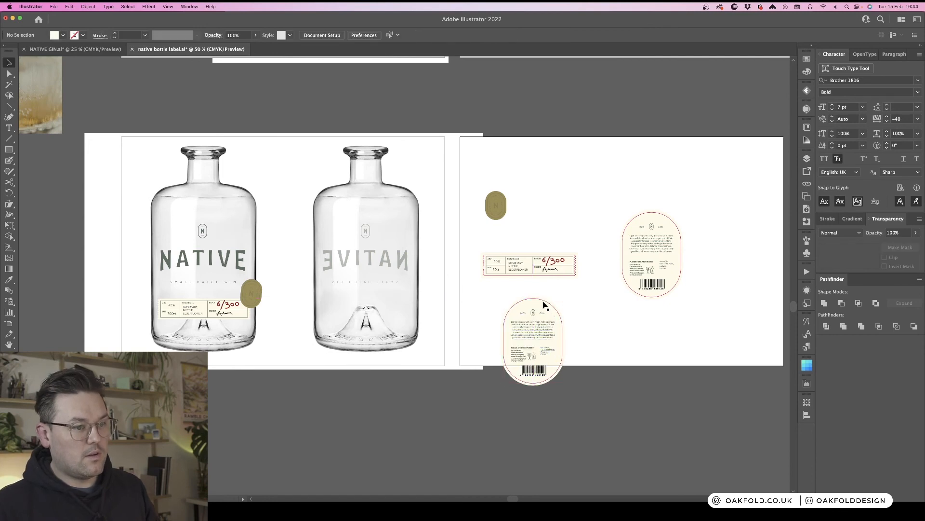
- Remove the Offset Path effect from the copied label's oval background
{"action": "left_click", "coordinate": [544, 304]}
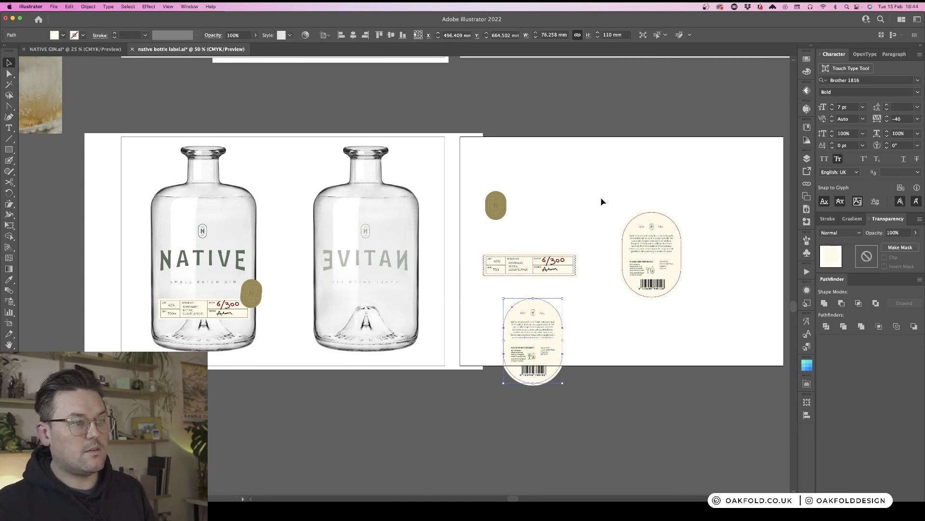
{"action": "left_click", "coordinate": [808, 290]}
{"action": "left_click", "coordinate": [766, 313]}
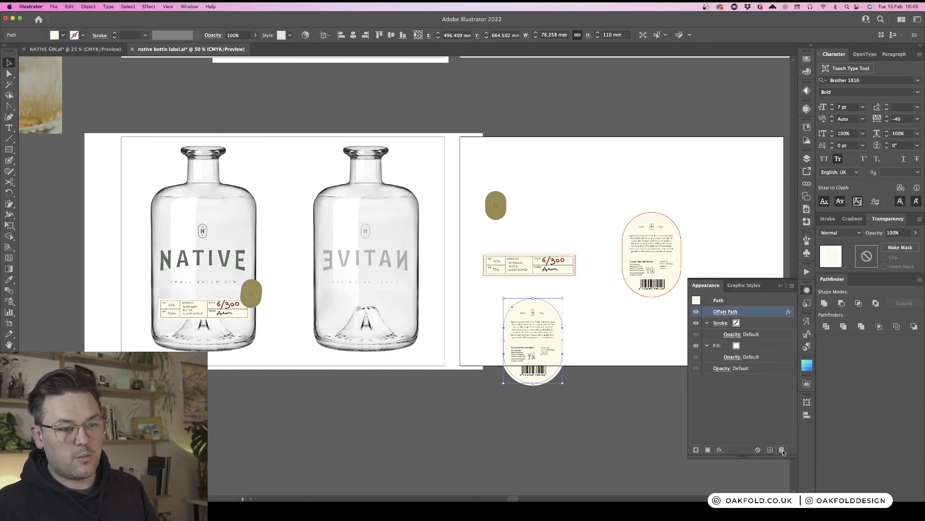
{"action": "left_click", "coordinate": [782, 449]}
{"action": "left_click", "coordinate": [806, 290]}
- Move the copied oval label onto the second bottle
{"action": "left_click_drag", "start_coordinate": [583, 415], "coordinate": [503, 312]}
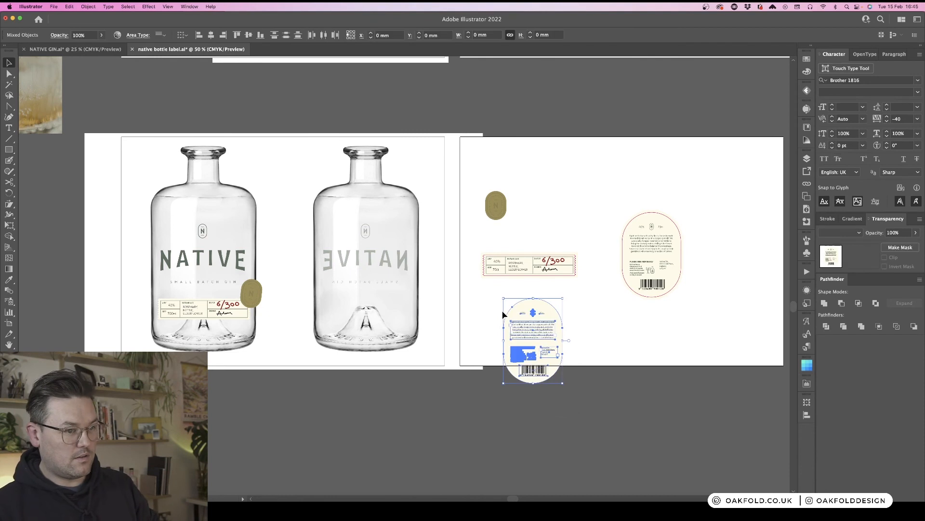
{"action": "left_click", "coordinate": [611, 327]}
{"action": "left_click_drag", "start_coordinate": [543, 345], "coordinate": [378, 265]}
{"action": "left_click", "coordinate": [550, 344]}
{"action": "scroll", "coordinate": [550, 341], "scroll_direction": "left", "scroll_amount": 2}
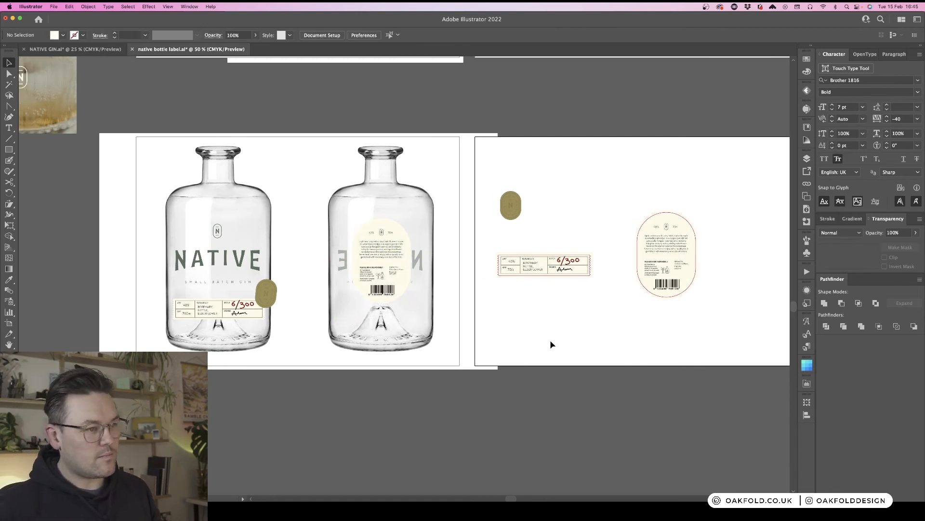
{"action": "scroll", "coordinate": [550, 339], "scroll_direction": "left", "scroll_amount": 5}
- Move the cream oval on the front bottle to sit centred behind the N badge and NATIVE wordmark
{"action": "key", "text": "a"}
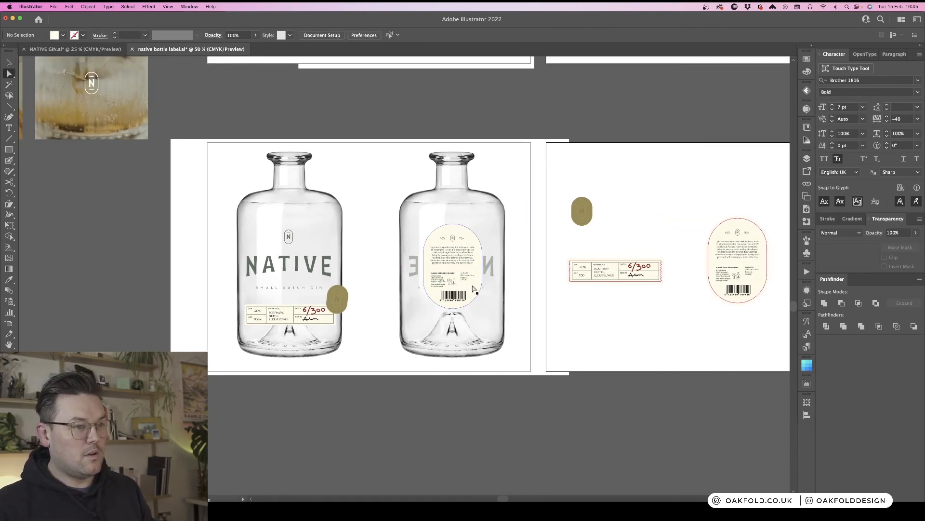
{"action": "scroll", "coordinate": [582, 327], "scroll_direction": "left", "scroll_amount": 1}
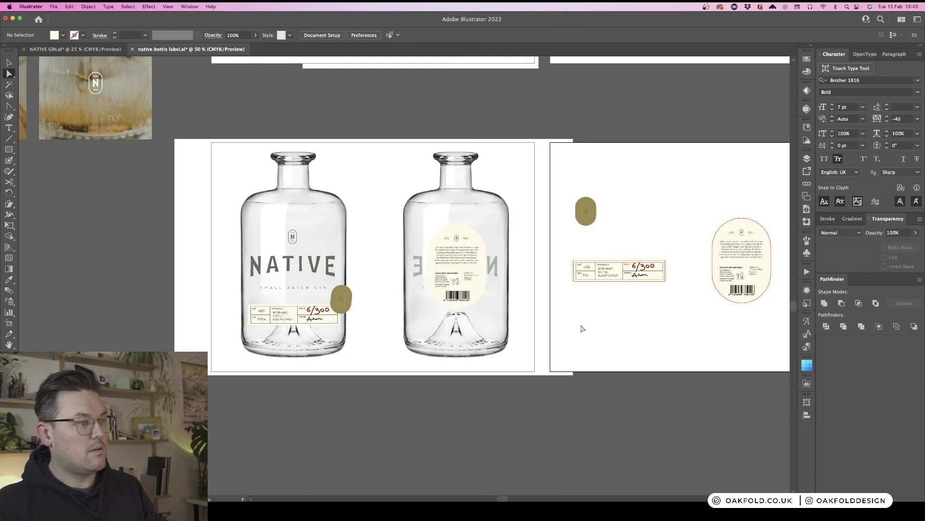
{"action": "scroll", "coordinate": [554, 322], "scroll_direction": "left", "scroll_amount": 9}
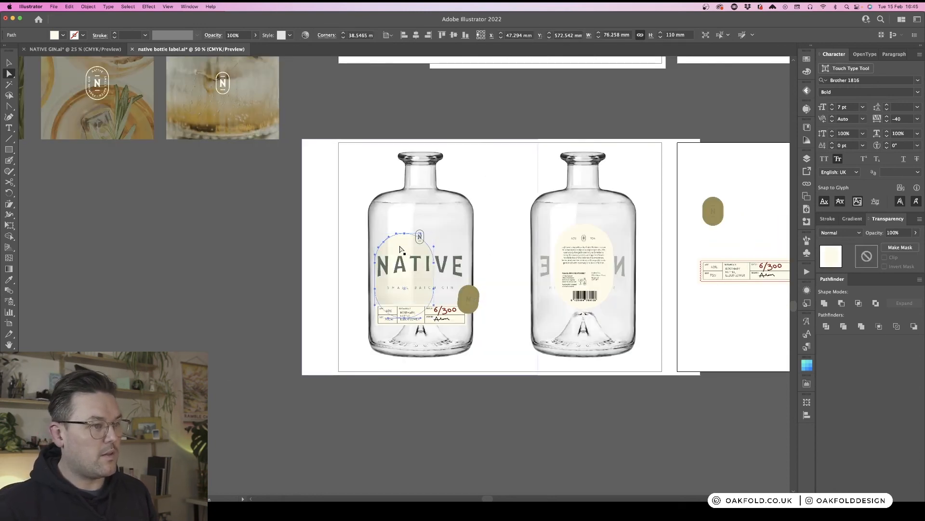
{"action": "left_click", "coordinate": [410, 231]}
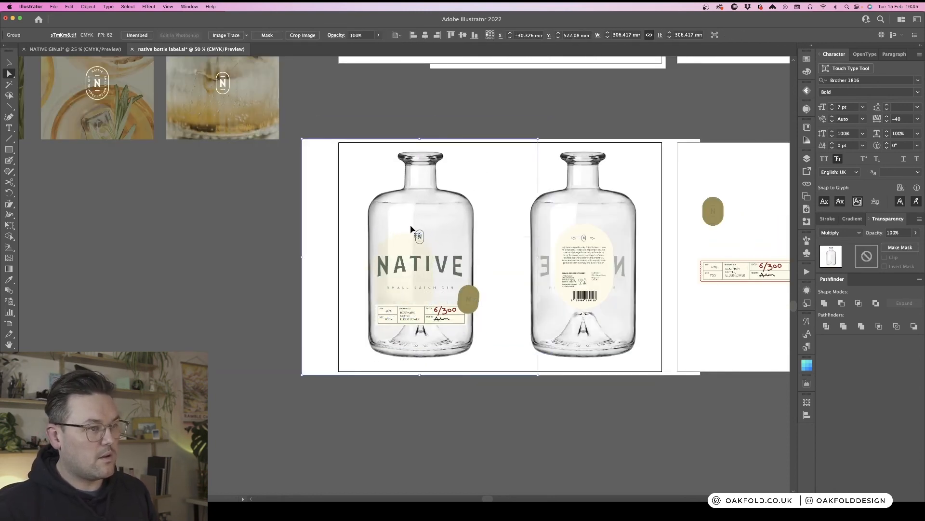
{"action": "mouse_move", "coordinate": [410, 232]}
{"action": "left_mouse_down"}
{"action": "mouse_move", "coordinate": [408, 247]}
{"action": "mouse_move", "coordinate": [420, 232]}
{"action": "left_mouse_up"}
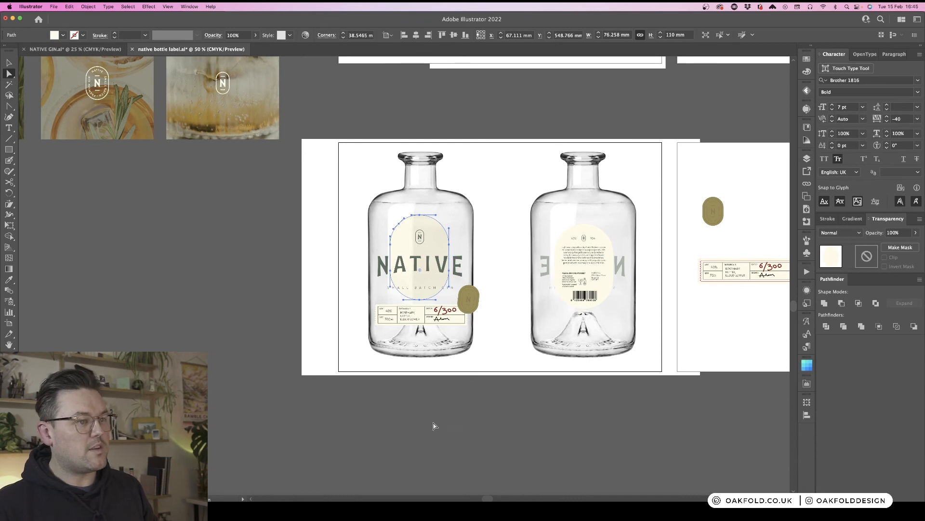
- Align the front bottle's cream oval vertically with the back label on the second bottle
{"action": "key", "text": "v"}
{"action": "left_click", "coordinate": [606, 244]}
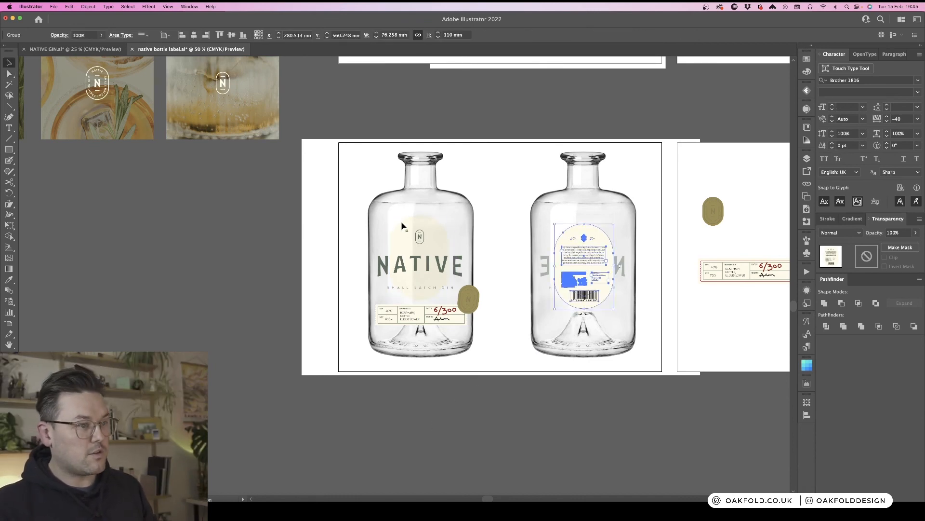
{"action": "left_click", "coordinate": [417, 225], "text": "shift"}
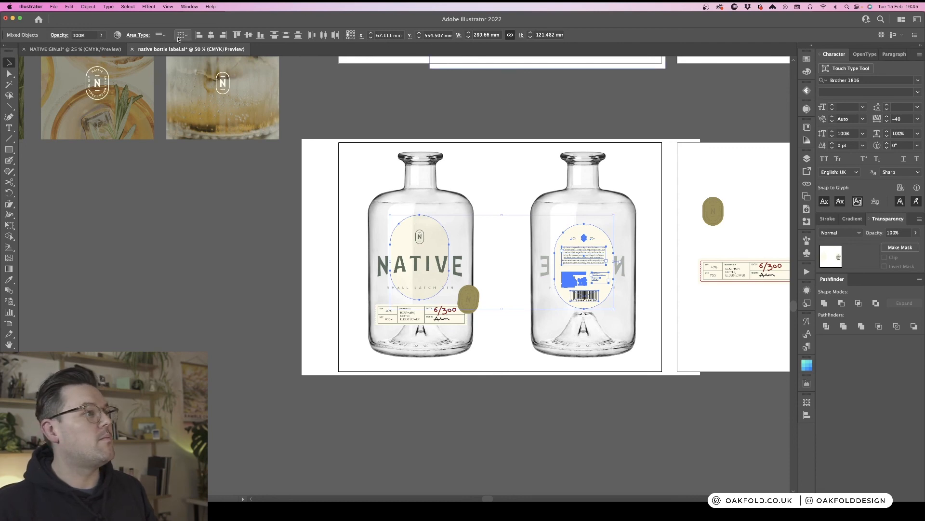
{"action": "left_click", "coordinate": [259, 35]}
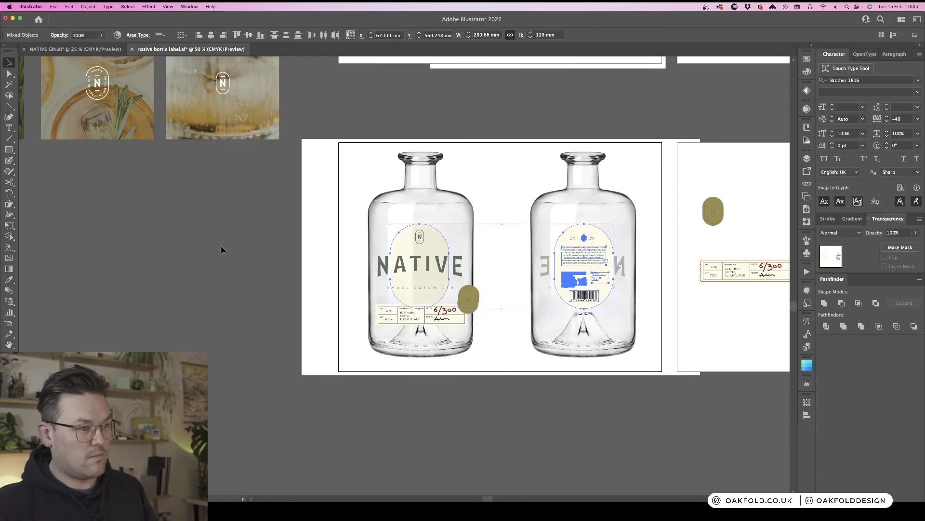
{"action": "left_click", "coordinate": [431, 422]}
{"action": "key", "text": "a"}
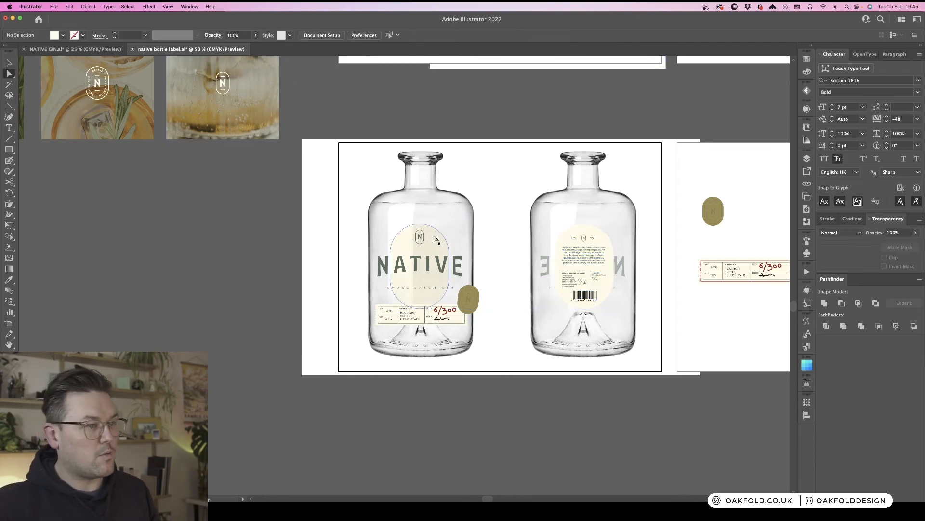
{"action": "left_click", "coordinate": [436, 238]}
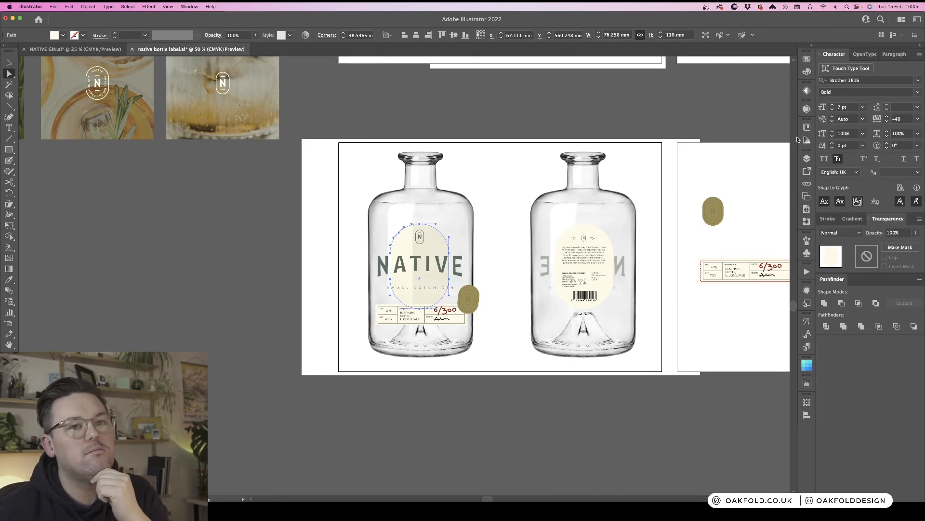
- Try filling the front bottle's cream oval with the White swatch, then undo it
{"action": "left_click", "coordinate": [807, 59]}
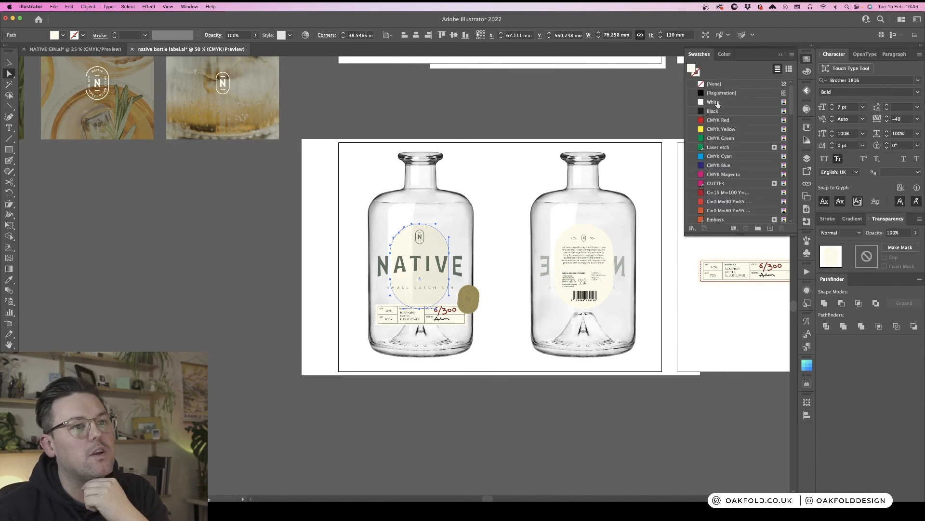
{"action": "left_click", "coordinate": [717, 104]}
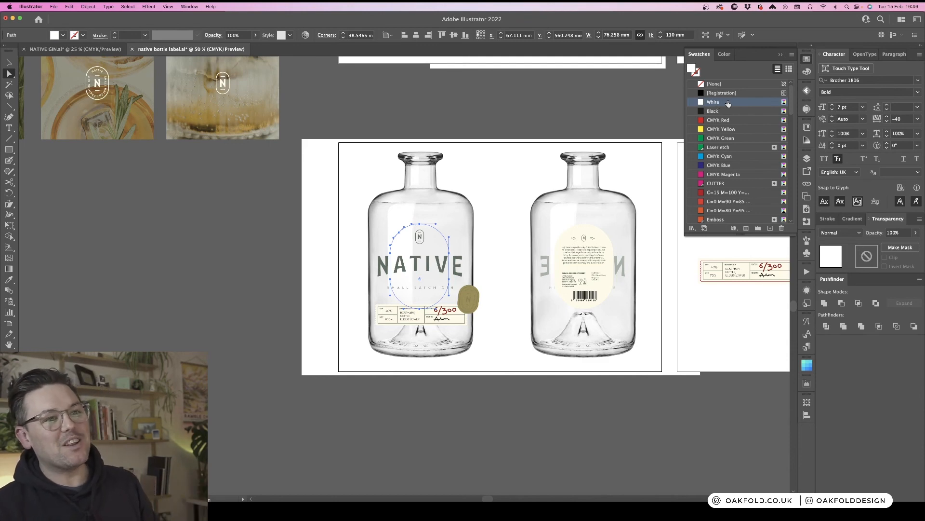
{"action": "key", "text": "super+z"}
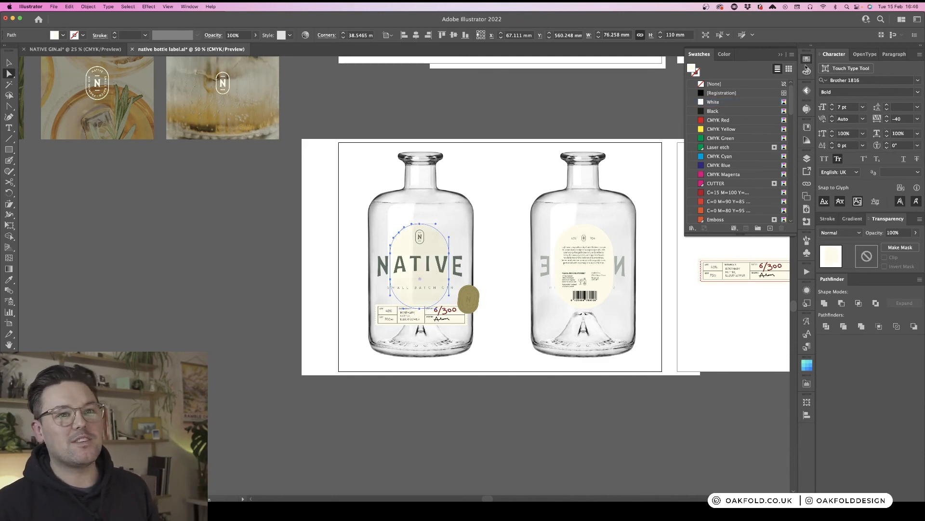
{"action": "left_click", "coordinate": [807, 60]}
{"action": "left_click", "coordinate": [686, 115]}
{"action": "scroll", "coordinate": [687, 114], "scroll_direction": "right", "scroll_amount": 5}
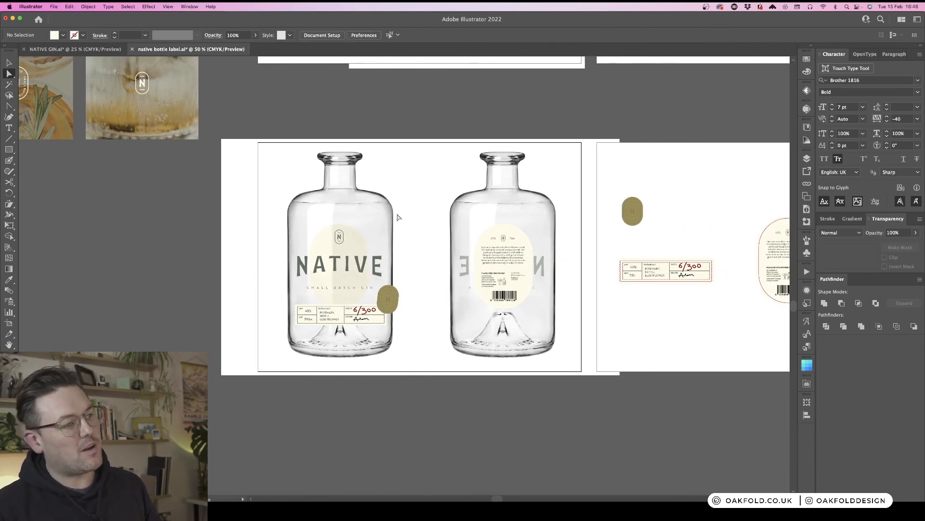
{"action": "key", "text": "v"}
{"action": "left_click", "coordinate": [355, 248]}
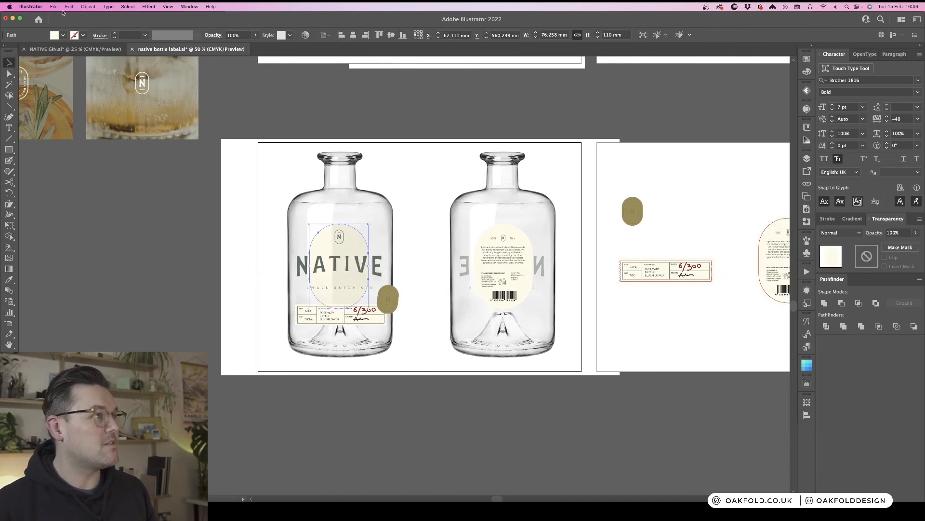
{"action": "left_click", "coordinate": [149, 7]}
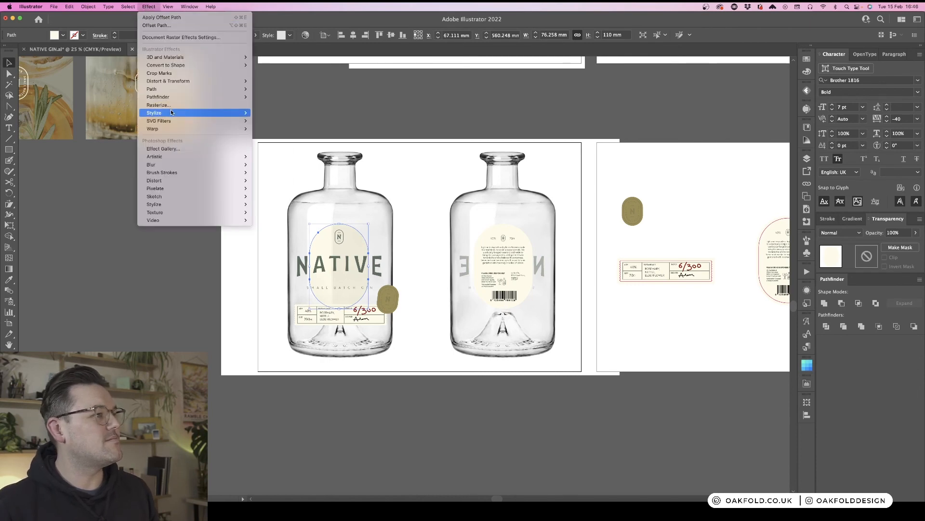
{"action": "mouse_move", "coordinate": [172, 114]}
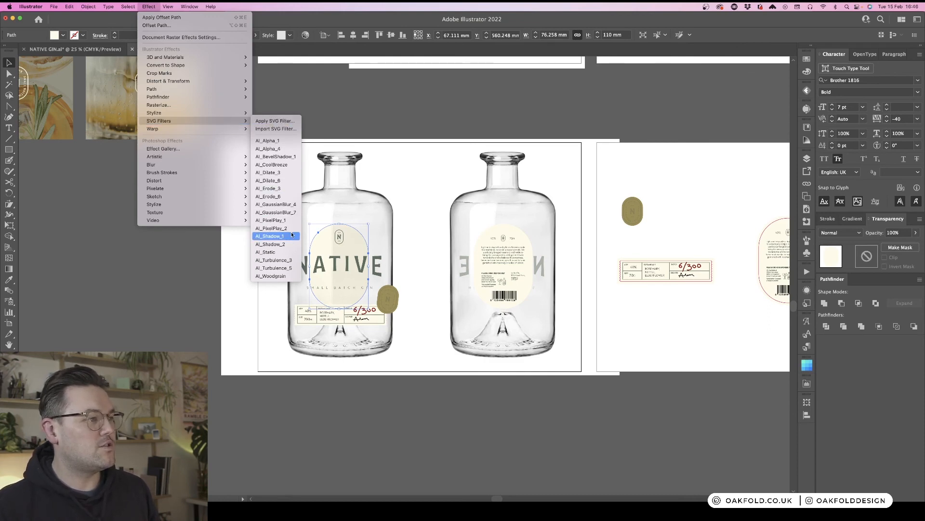
{"action": "left_click", "coordinate": [318, 139]}
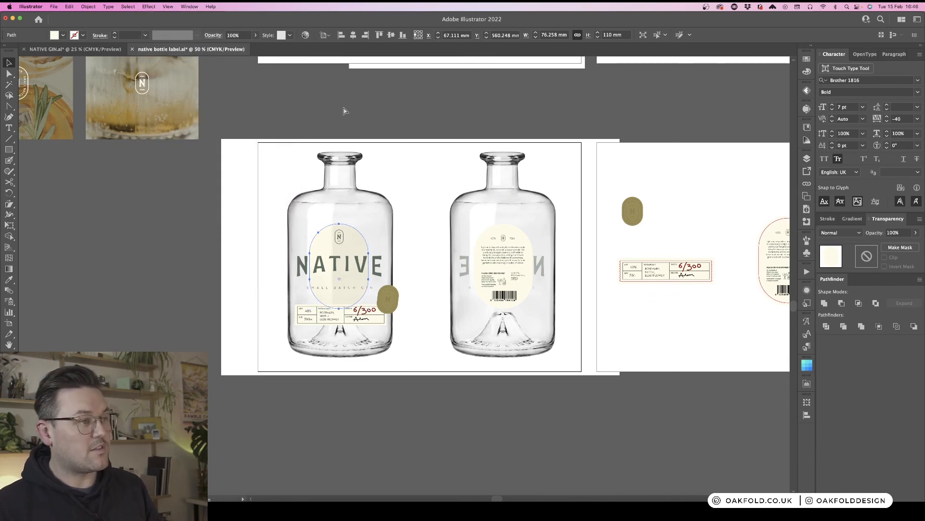
- Save the document
{"action": "key", "text": "super+s"}
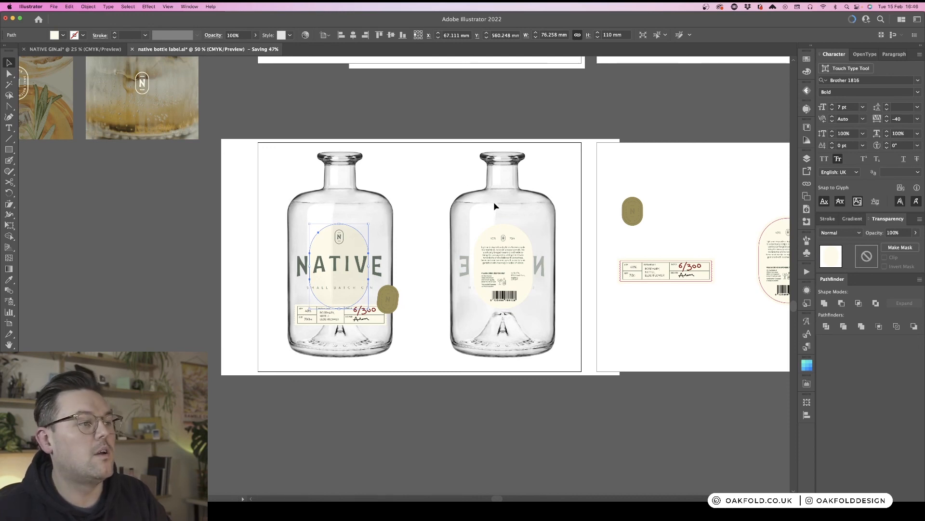
{"action": "scroll", "coordinate": [494, 201], "scroll_direction": "right", "scroll_amount": 10}
{"action": "left_click", "coordinate": [540, 167]}
{"action": "scroll", "coordinate": [541, 167], "scroll_direction": "up", "scroll_amount": 5}
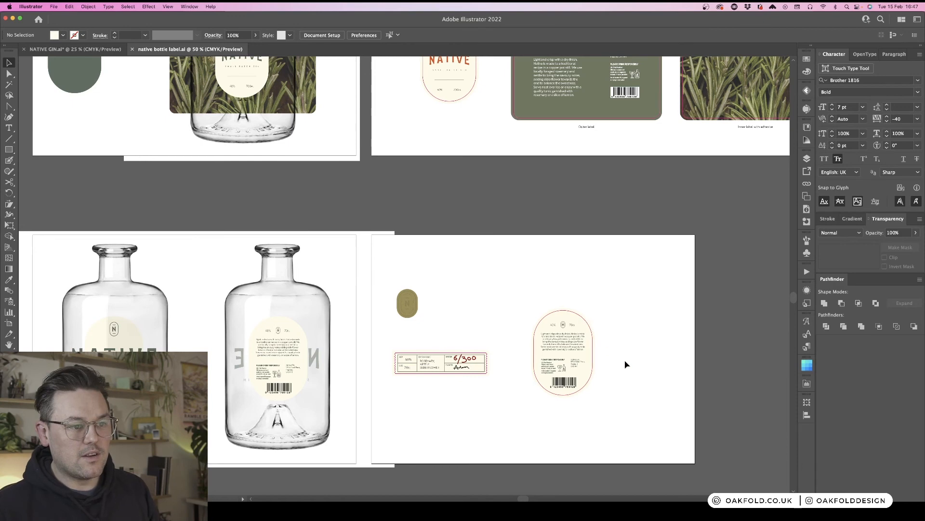
- Move the badge and label strip together slightly right on the label artboard
{"action": "left_click", "coordinate": [582, 391]}
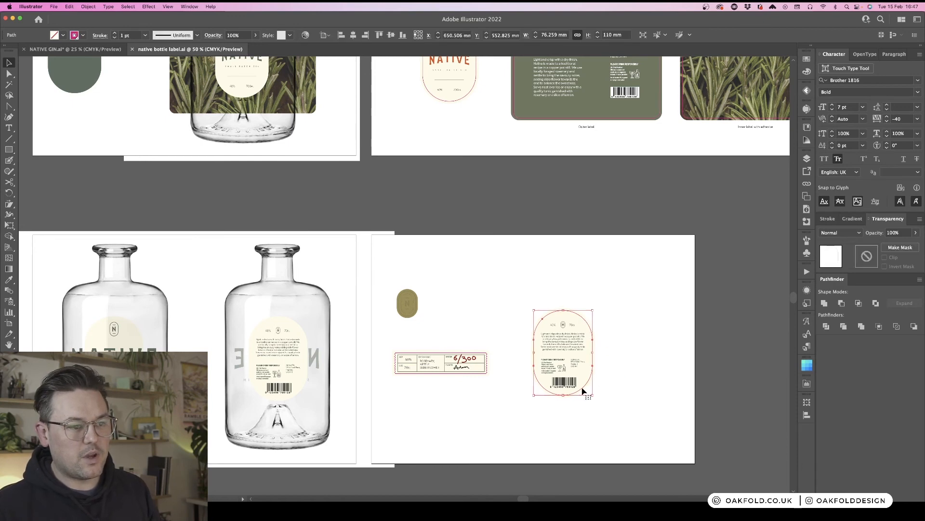
{"action": "left_click", "coordinate": [628, 370]}
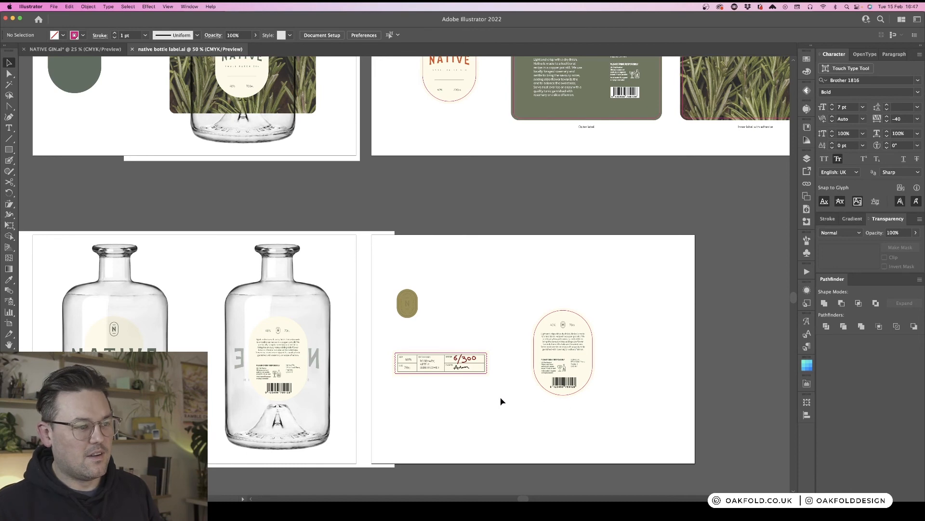
{"action": "left_click_drag", "start_coordinate": [504, 403], "coordinate": [377, 260]}
{"action": "left_click_drag", "start_coordinate": [410, 305], "coordinate": [432, 303]}
{"action": "left_click", "coordinate": [504, 284]}
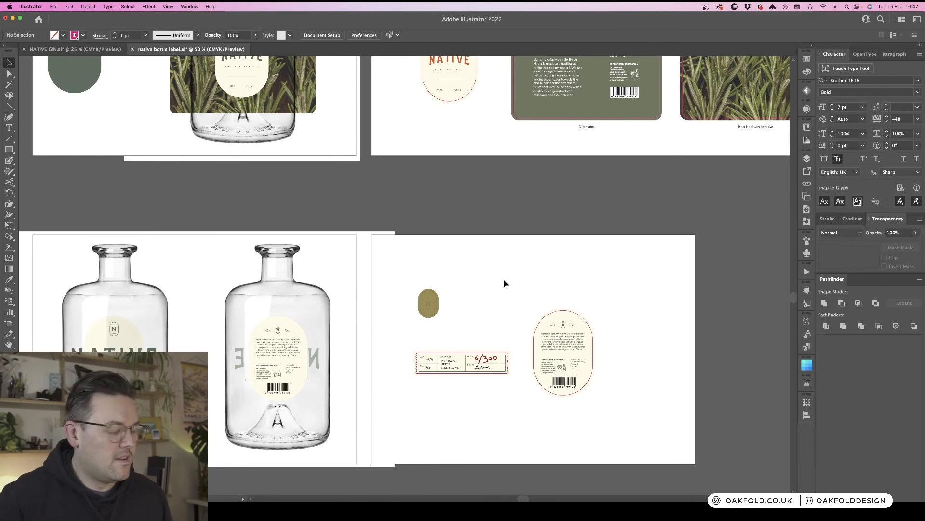
- Zoom in to inspect the label strip and oval back label on the label artboard
{"action": "scroll", "coordinate": [504, 282], "scroll_direction": "left", "scroll_amount": 5}
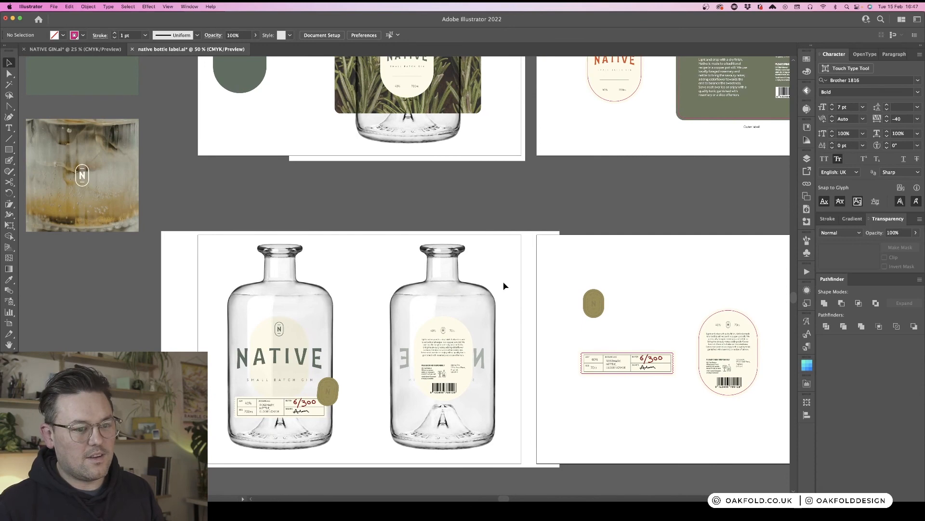
{"action": "left_click", "coordinate": [744, 314]}
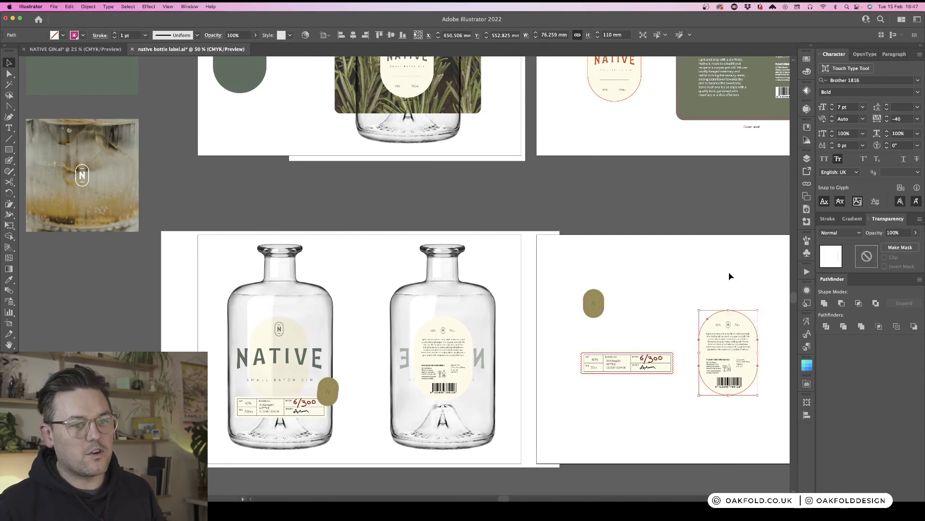
{"action": "left_click", "coordinate": [700, 272]}
{"action": "scroll", "coordinate": [699, 271], "scroll_direction": "right", "scroll_amount": 3}
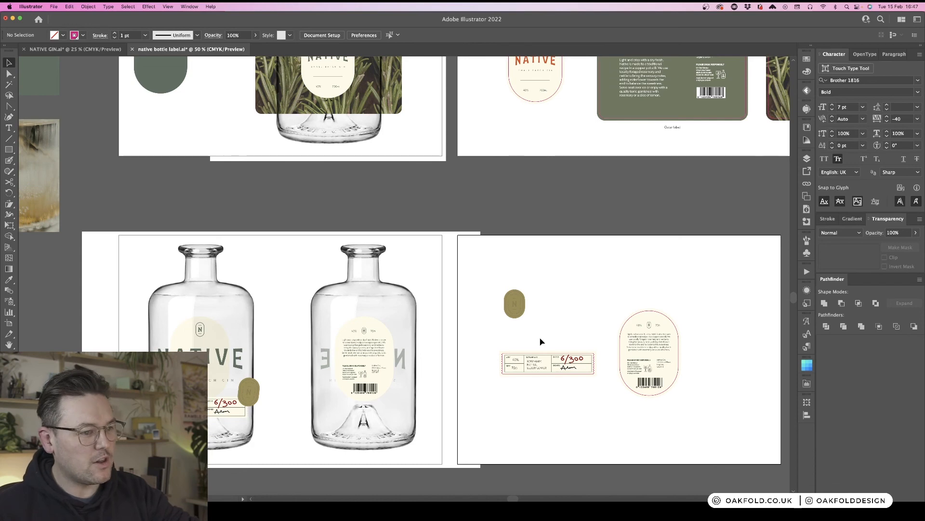
{"action": "key", "text": "super+equal"}
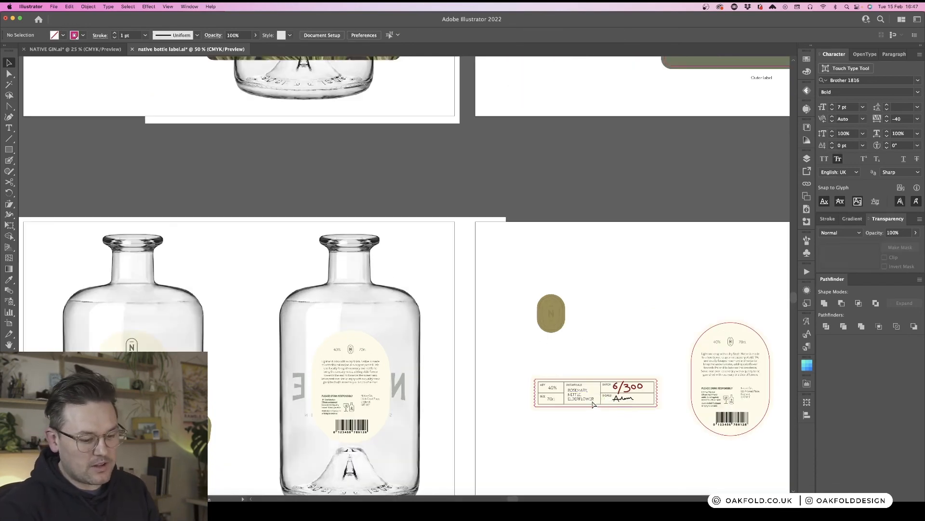
{"action": "key", "text": "super+equal"}
{"action": "left_click_drag", "start_coordinate": [682, 407], "coordinate": [427, 192]}
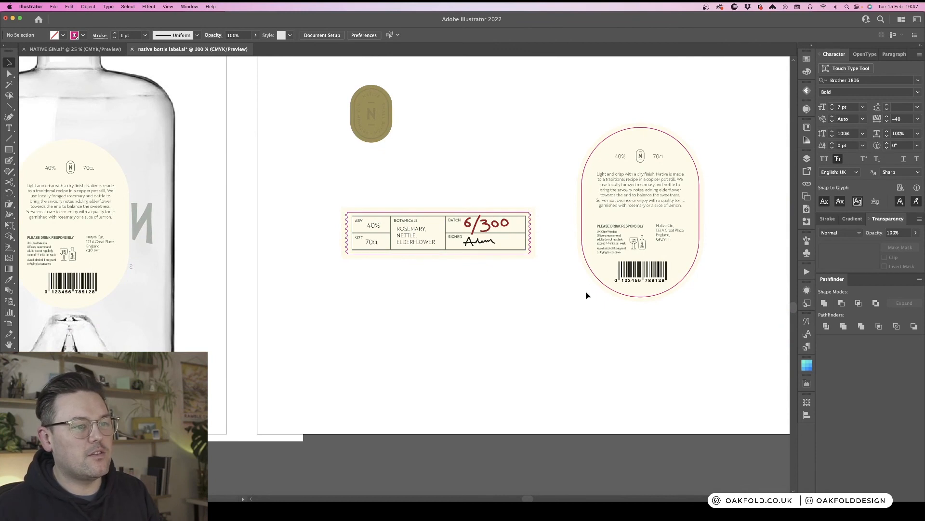
{"action": "left_click", "coordinate": [530, 242]}
{"action": "left_click", "coordinate": [556, 277]}
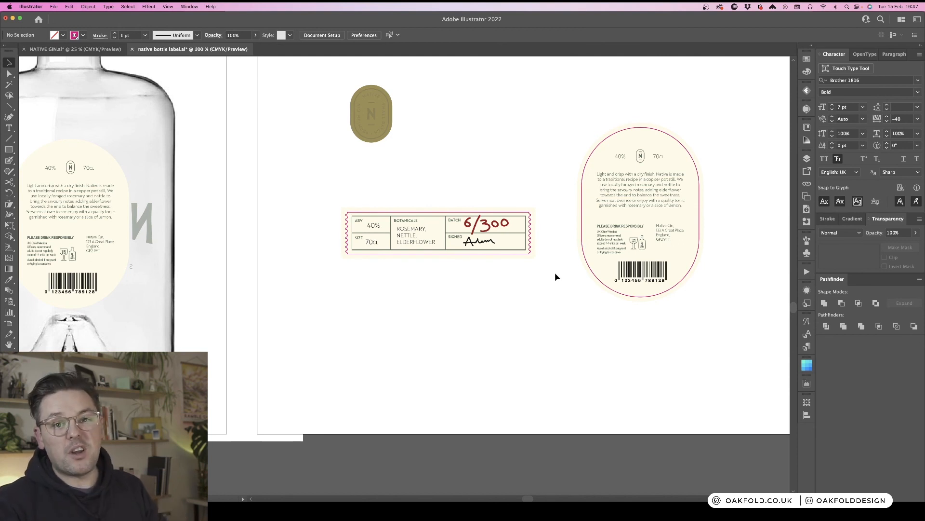
{"action": "left_click", "coordinate": [621, 131]}
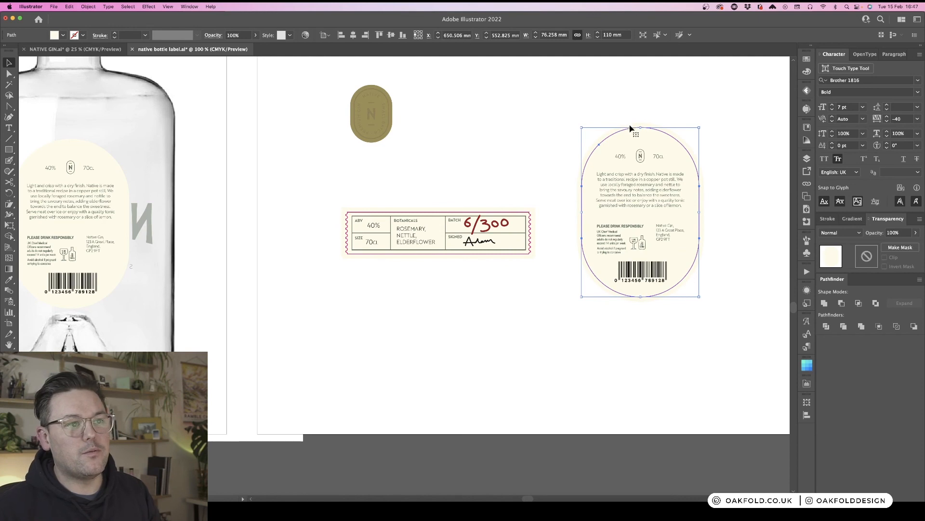
{"action": "left_click", "coordinate": [733, 218]}
{"action": "key", "text": "super+minus"}
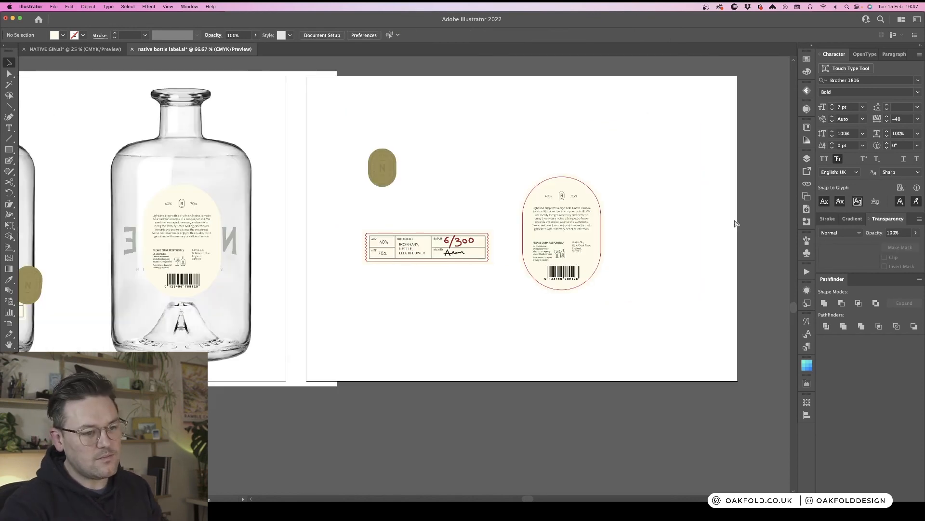
- Duplicate the label strip's background rectangle onto the second bottle, below the back label
{"action": "scroll", "coordinate": [426, 206], "scroll_direction": "left", "scroll_amount": 10}
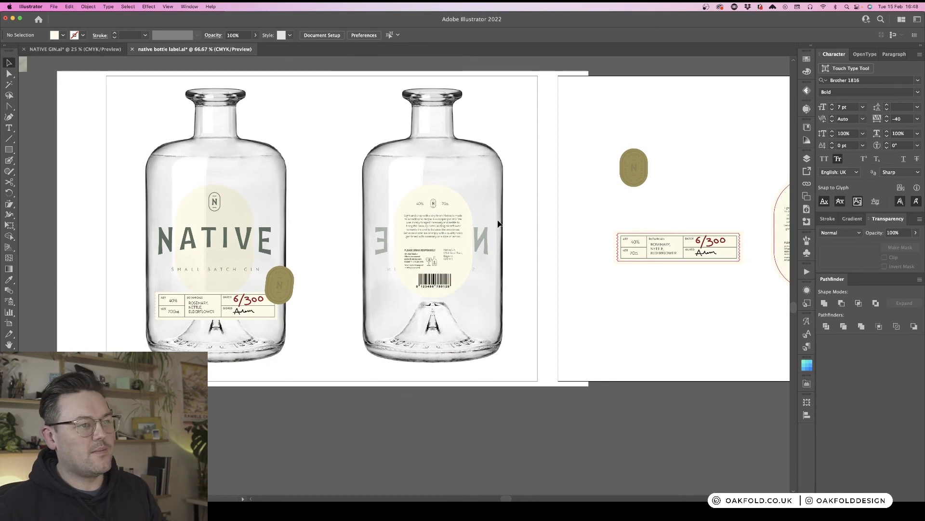
{"action": "key", "text": "super+minus"}
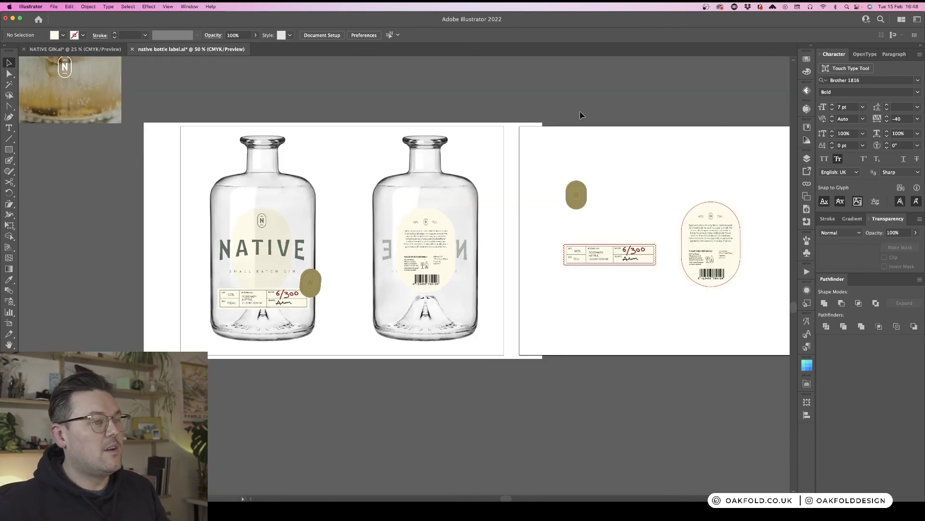
{"action": "key", "text": "super+minus"}
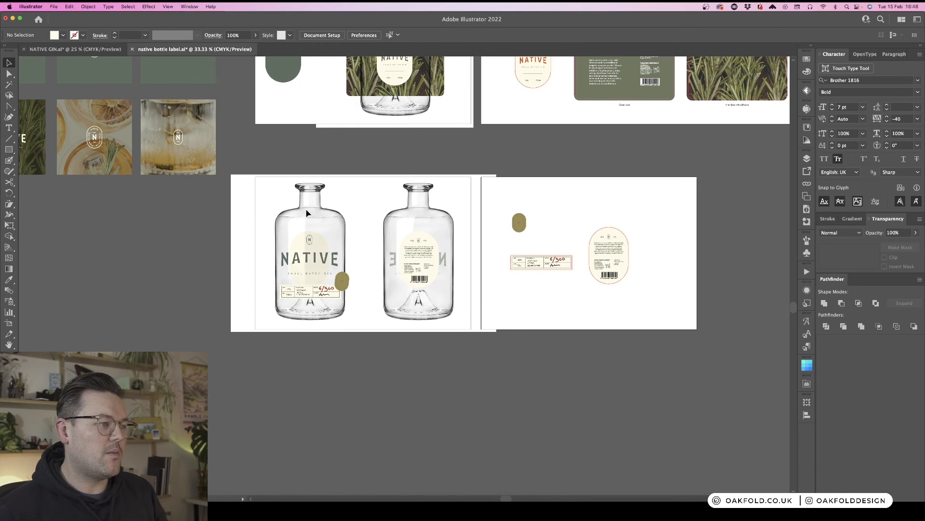
{"action": "scroll", "coordinate": [306, 213], "scroll_direction": "up", "scroll_amount": 4}
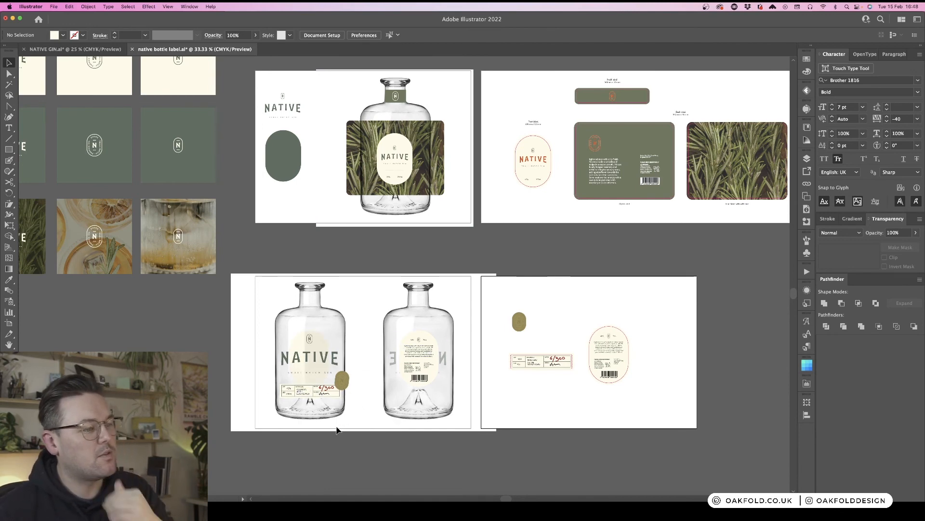
{"action": "key", "text": "super+equal"}
{"action": "key", "text": "super+equal"}
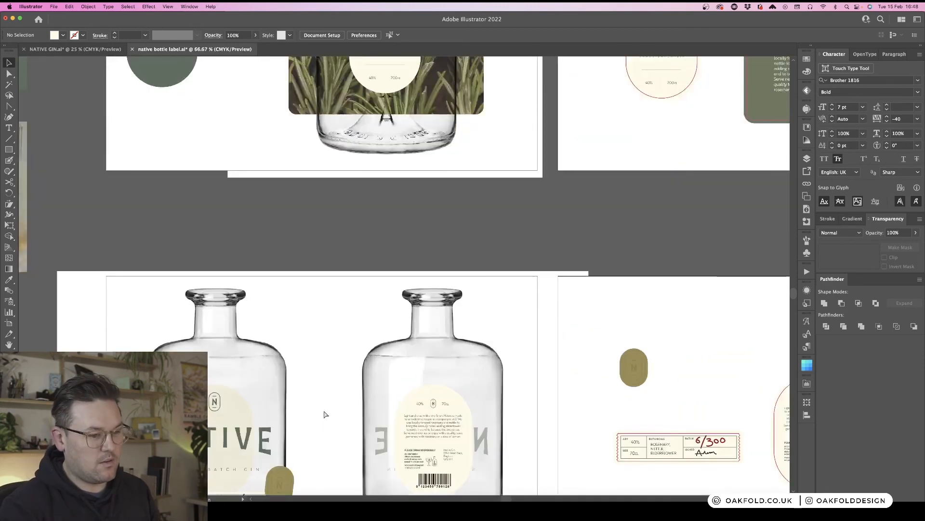
{"action": "left_click_drag", "start_coordinate": [361, 387], "coordinate": [401, 197]}
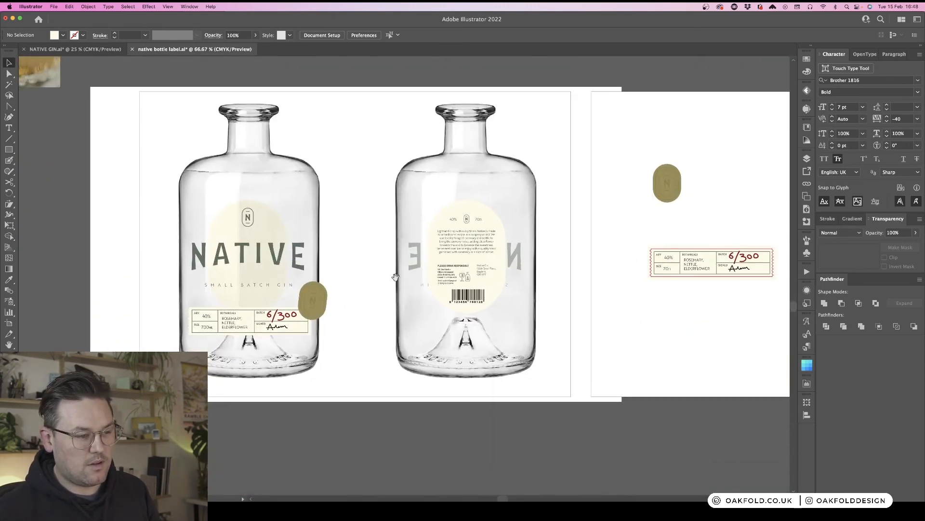
{"action": "left_click_drag", "start_coordinate": [385, 327], "coordinate": [411, 250]}
{"action": "key", "text": "a"}
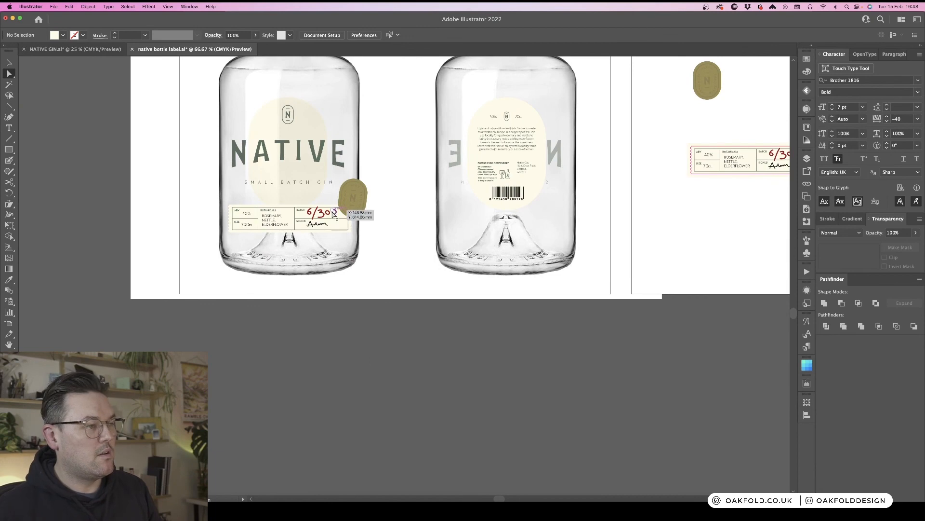
{"action": "left_click", "coordinate": [337, 231]}
{"action": "left_click_drag", "start_coordinate": [338, 232], "coordinate": [554, 227]}
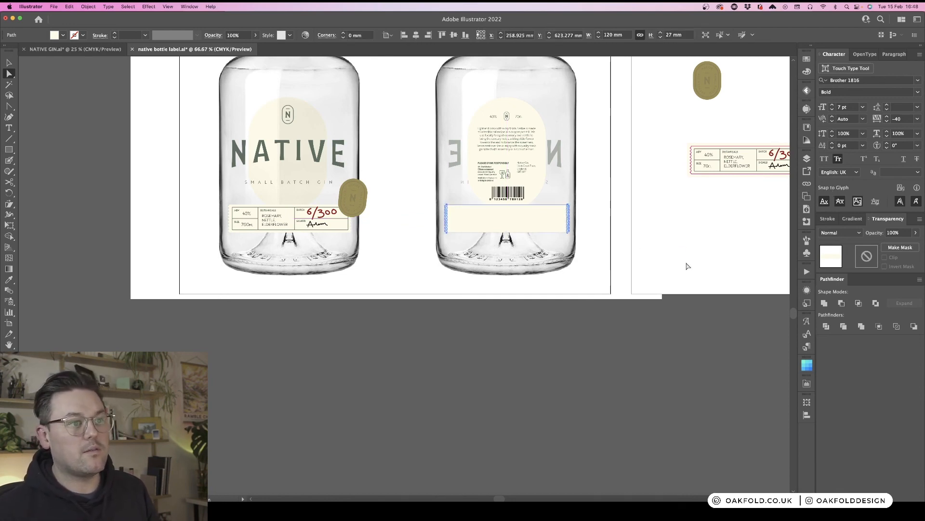
- Set the copied rectangle's opacity to 35%
{"action": "left_click", "coordinate": [535, 225]}
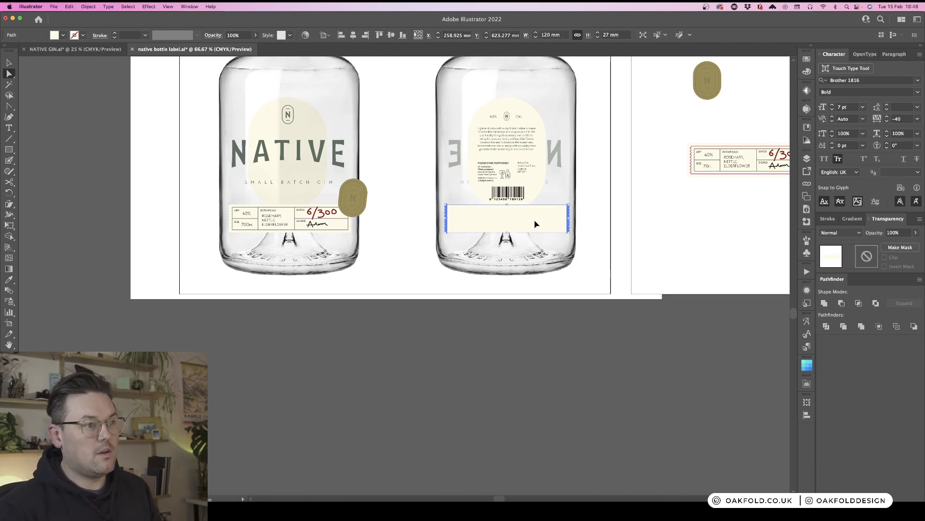
{"action": "left_click", "coordinate": [807, 158]}
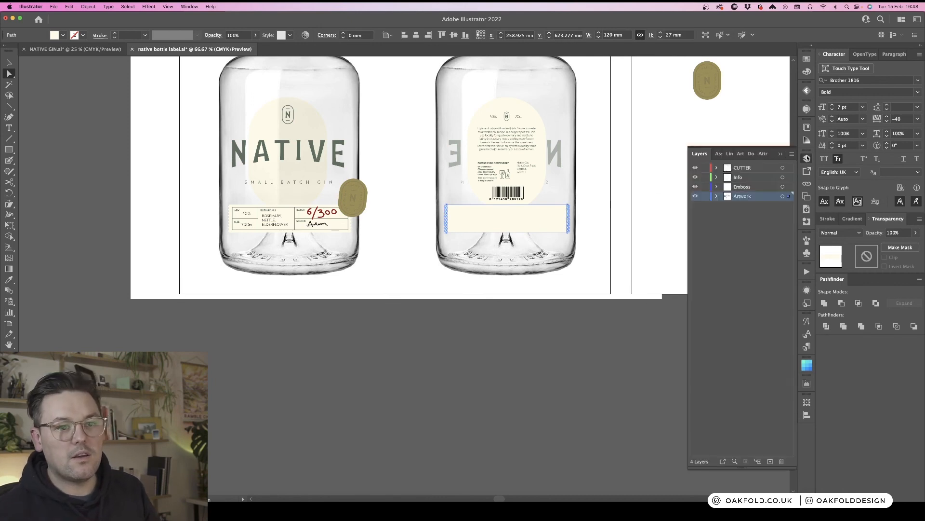
{"action": "left_click", "coordinate": [533, 401]}
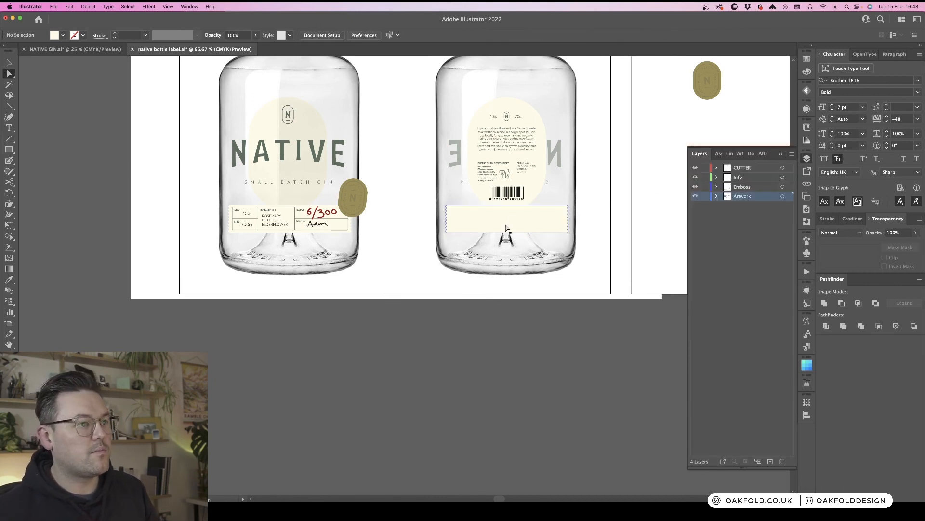
{"action": "left_click", "coordinate": [471, 225]}
{"action": "left_click", "coordinate": [447, 212]}
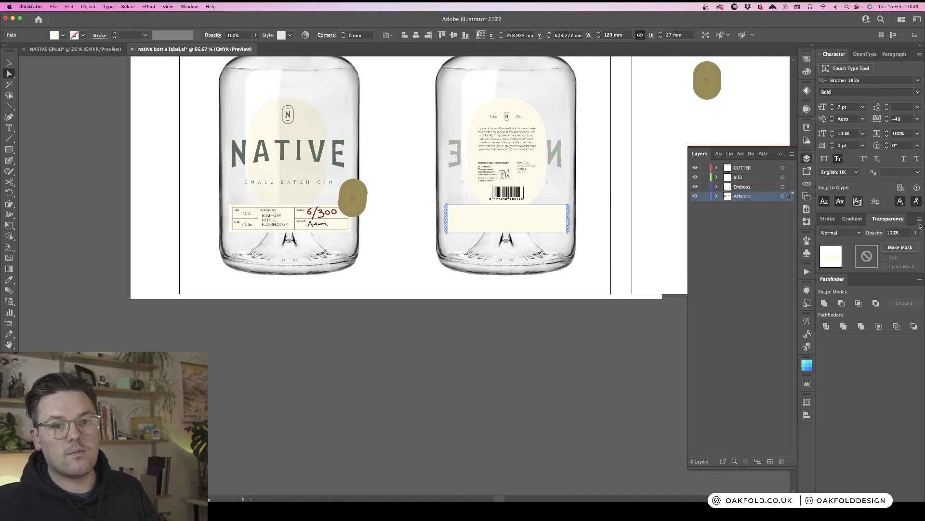
{"action": "left_click", "coordinate": [916, 233]}
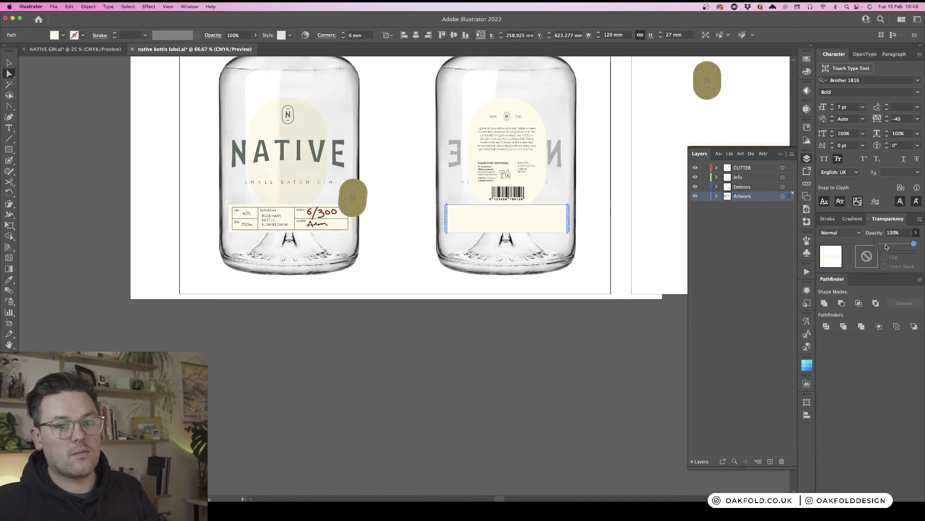
{"action": "left_click_drag", "start_coordinate": [886, 247], "coordinate": [893, 247]}
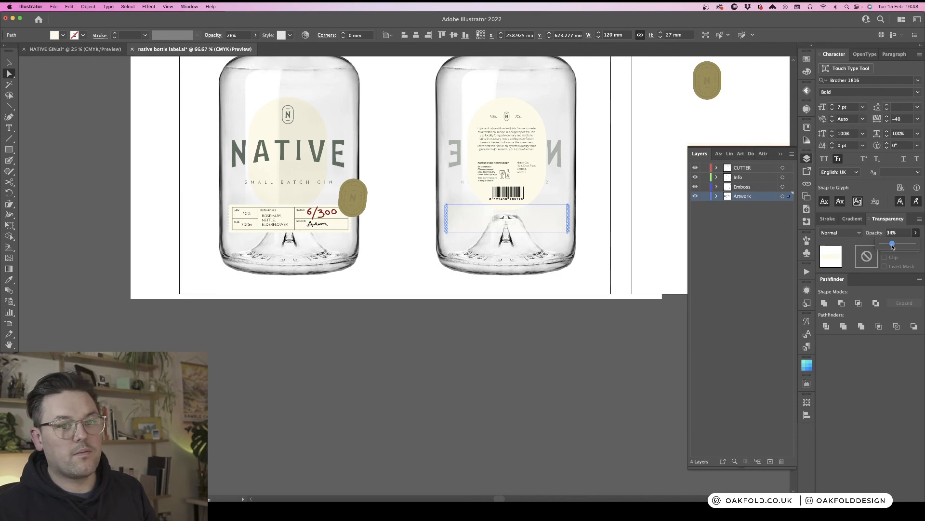
- Compare the front oval label's opacity with the copied rectangle on the back bottle
{"action": "left_click", "coordinate": [307, 121]}
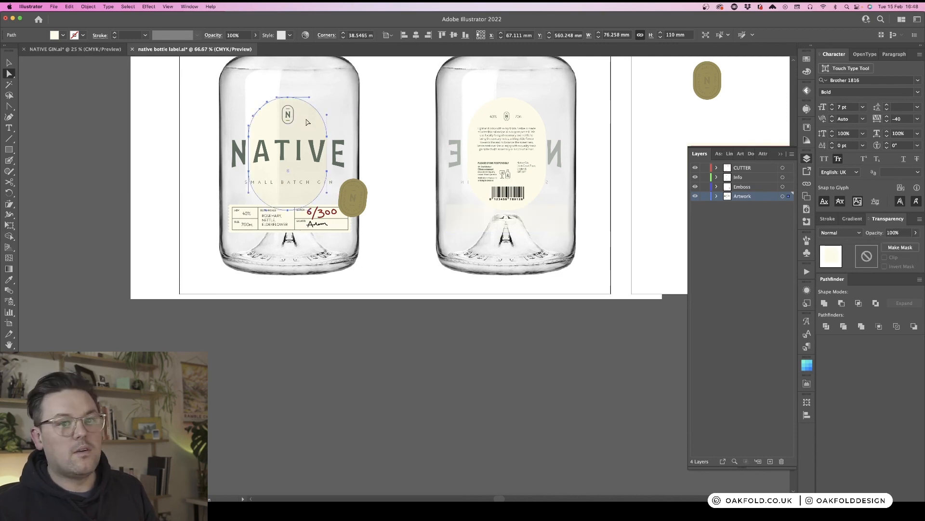
{"action": "left_click", "coordinate": [341, 90]}
{"action": "left_click", "coordinate": [551, 224]}
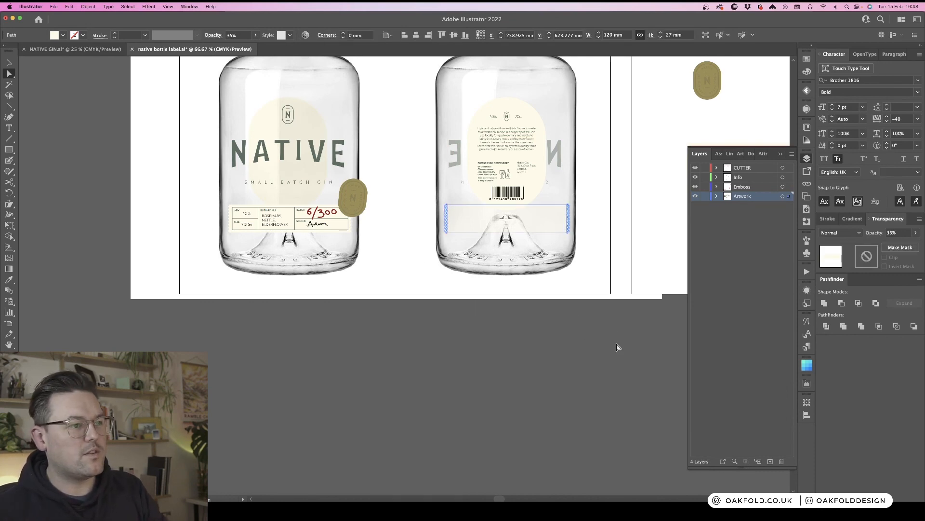
{"action": "left_click", "coordinate": [309, 124]}
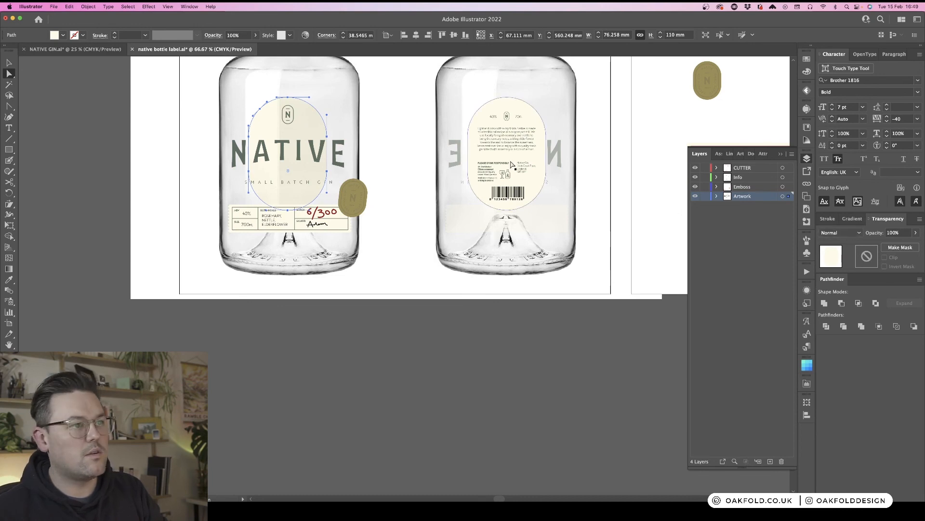
{"action": "left_click", "coordinate": [548, 223]}
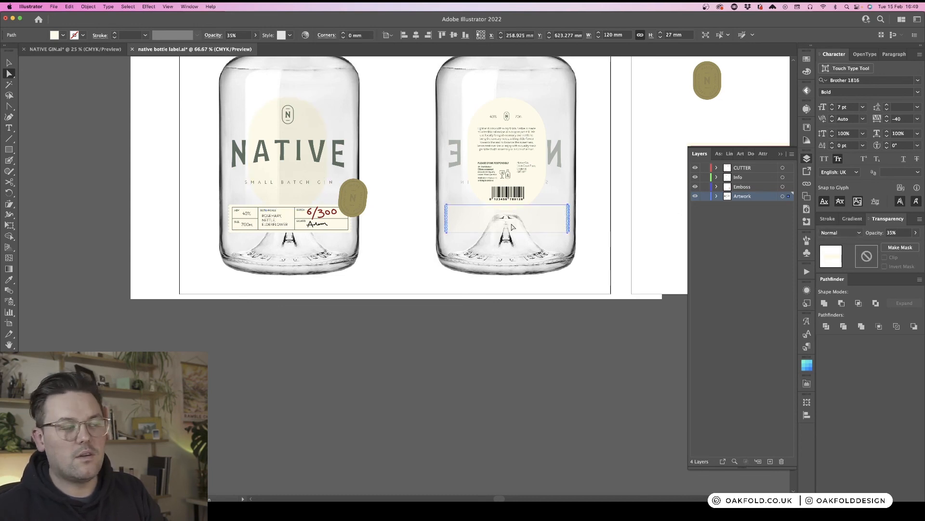
{"action": "left_click", "coordinate": [329, 104]}
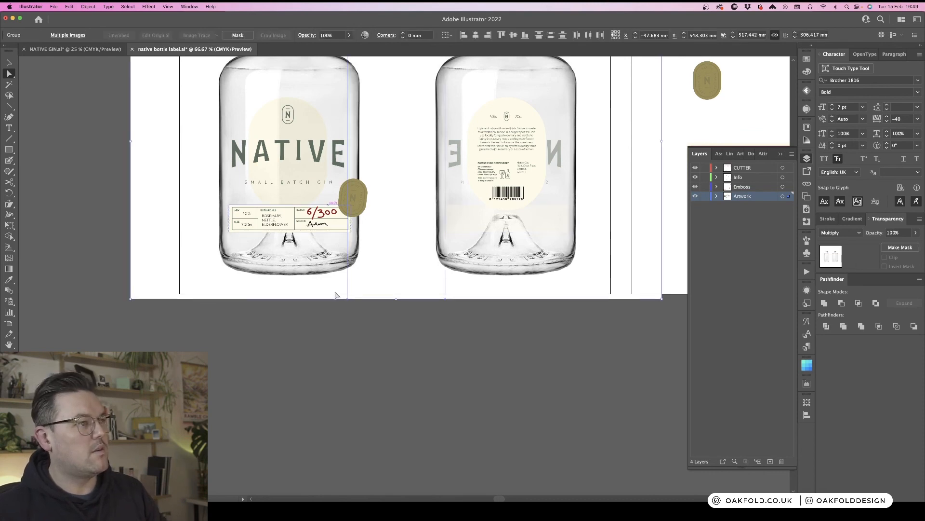
- Set the copied rectangle's opacity on the back bottle to 100%
{"action": "scroll", "coordinate": [359, 367], "scroll_direction": "up", "scroll_amount": 1}
{"action": "scroll", "coordinate": [359, 367], "scroll_direction": "up", "scroll_amount": 5}
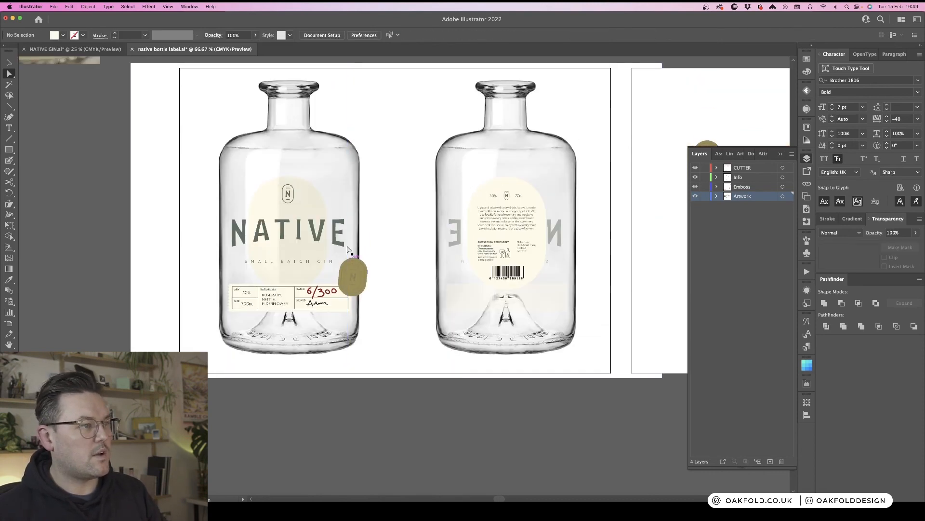
{"action": "left_click", "coordinate": [316, 152]}
{"action": "left_click_drag", "start_coordinate": [317, 156], "coordinate": [539, 147]}
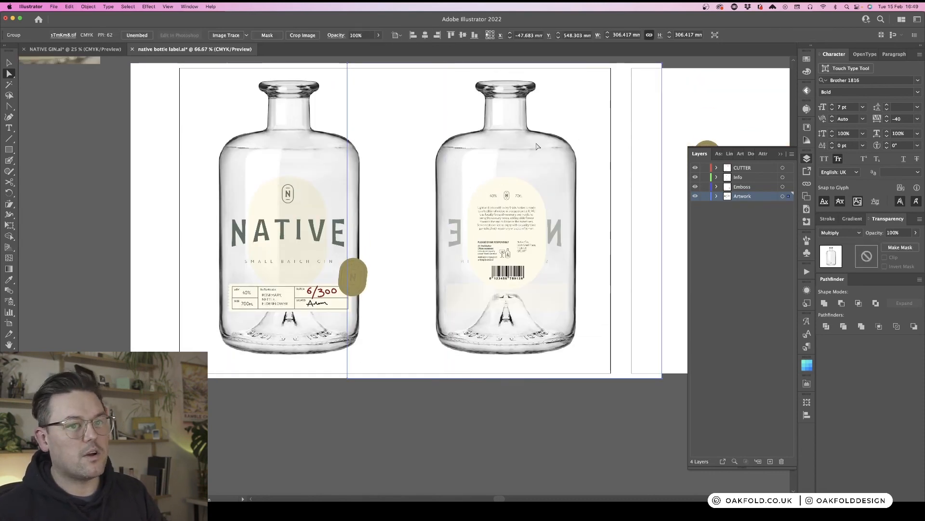
{"action": "scroll", "coordinate": [505, 423], "scroll_direction": "up", "scroll_amount": 1}
{"action": "left_click", "coordinate": [552, 308]}
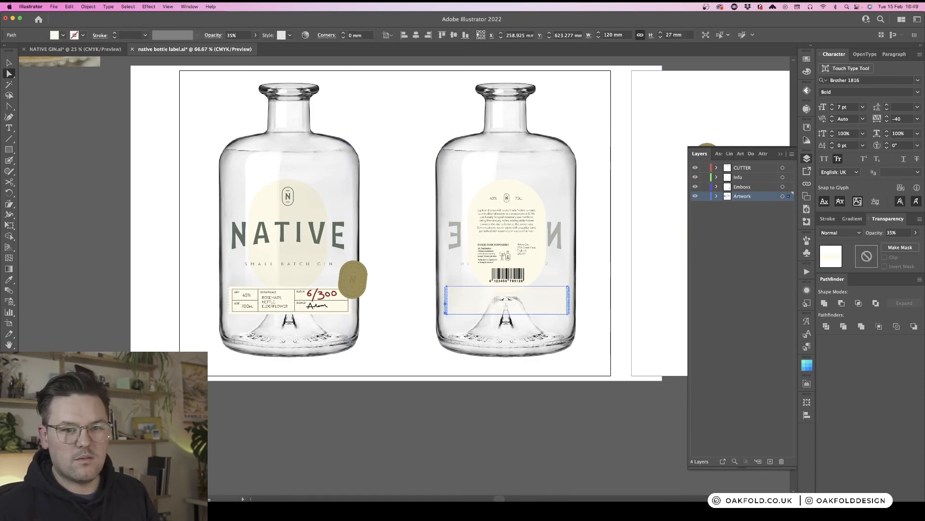
{"action": "left_click", "coordinate": [916, 233]}
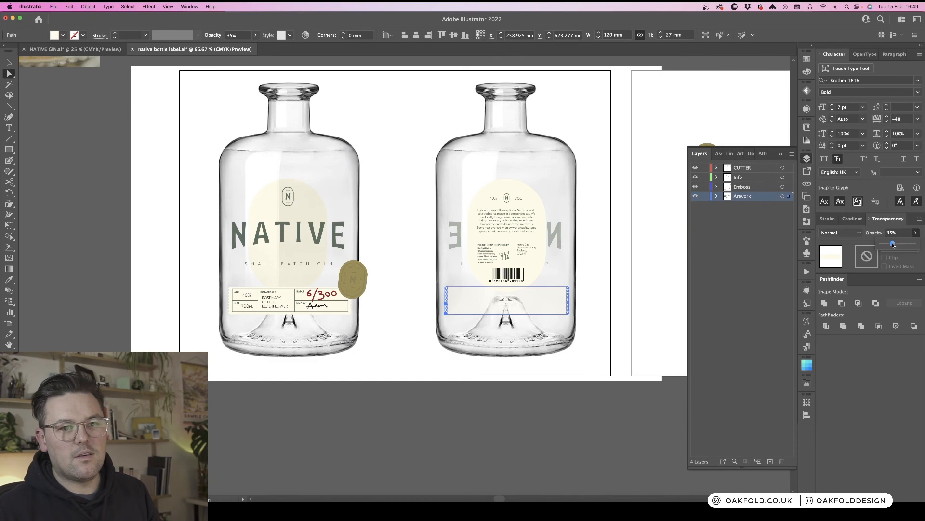
{"action": "left_click_drag", "start_coordinate": [893, 244], "coordinate": [924, 246]}
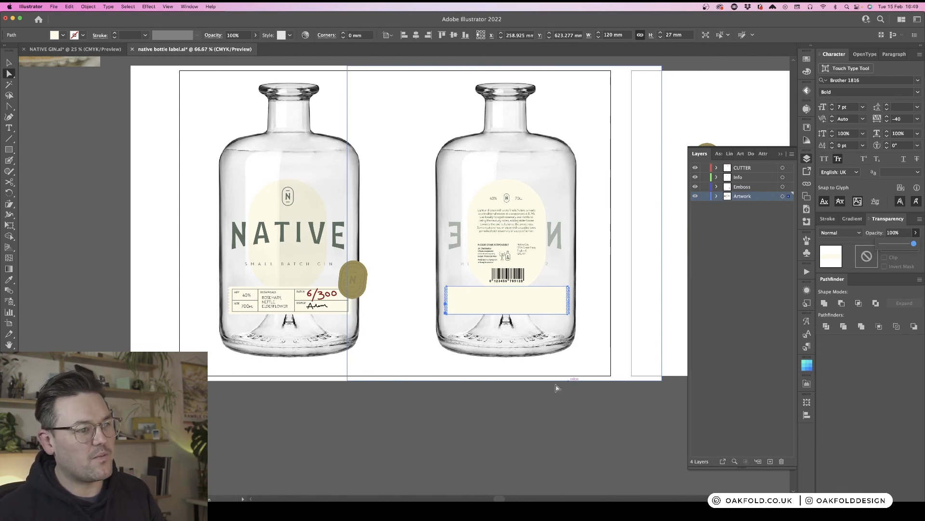
- Compare the back bottle's rectangle with the front oval label by selecting each in turn
{"action": "left_click", "coordinate": [528, 416]}
{"action": "left_click", "coordinate": [534, 307]}
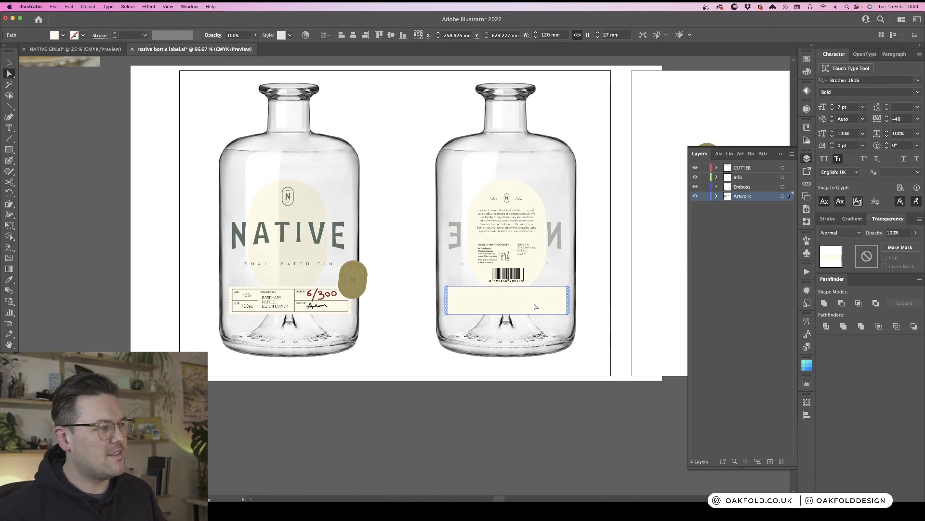
{"action": "left_click", "coordinate": [303, 213]}
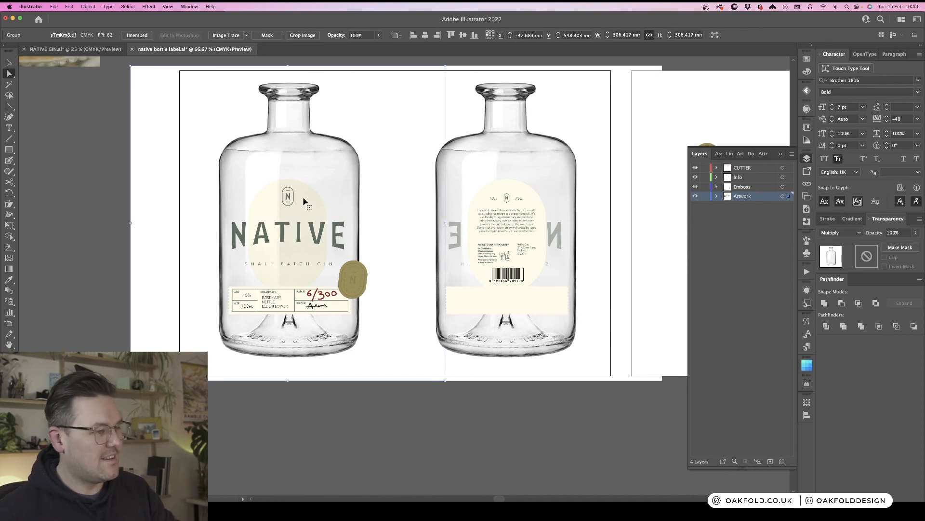
{"action": "key", "text": "super+shift+a"}
{"action": "left_click", "coordinate": [303, 205]}
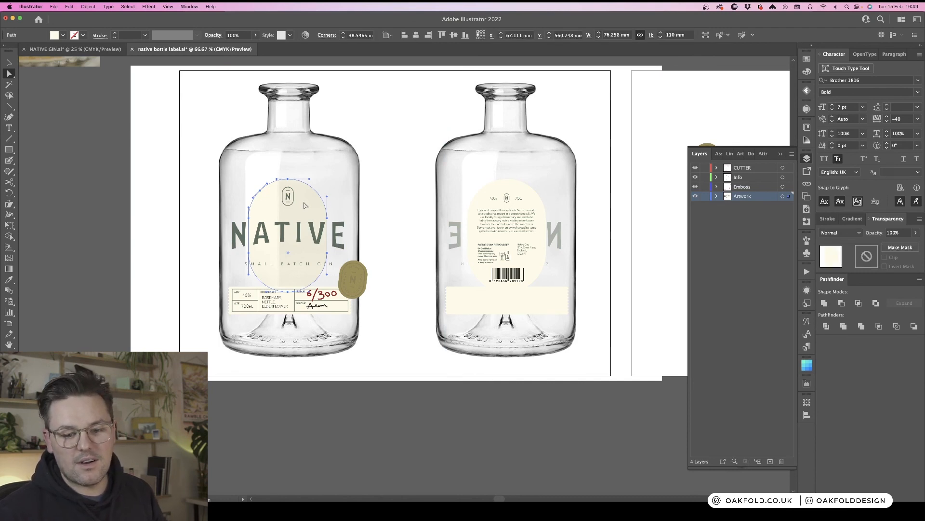
{"action": "mouse_move", "coordinate": [305, 210]}
{"action": "left_mouse_down"}
{"action": "mouse_move", "coordinate": [139, 209]}
{"action": "mouse_move", "coordinate": [343, 208]}
{"action": "mouse_move", "coordinate": [305, 210]}
{"action": "left_mouse_up"}
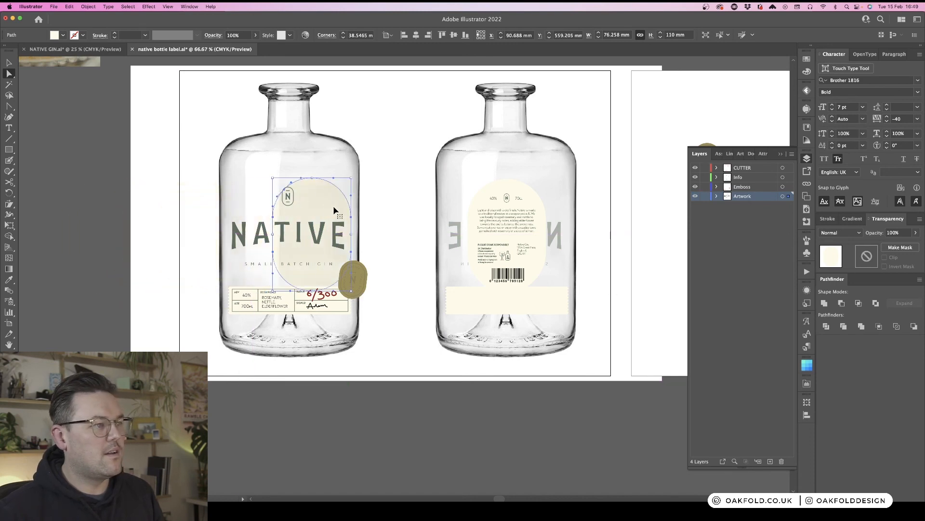
{"action": "left_click", "coordinate": [551, 303]}
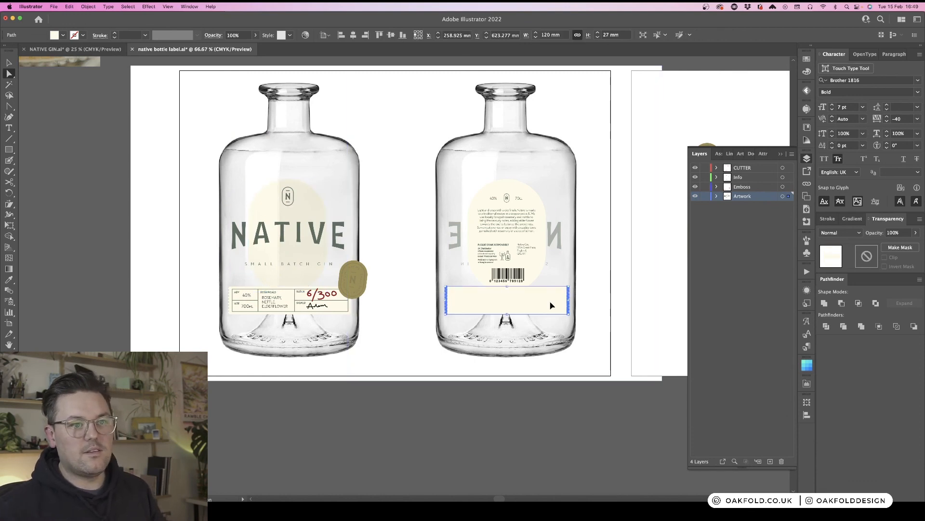
{"action": "left_click", "coordinate": [553, 302]}
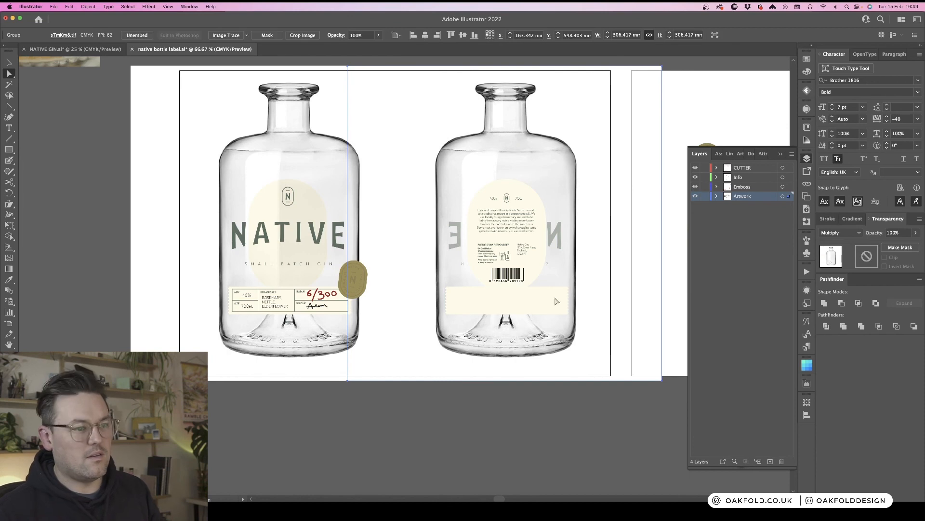
{"action": "left_click", "coordinate": [527, 448]}
{"action": "left_click", "coordinate": [506, 299]}
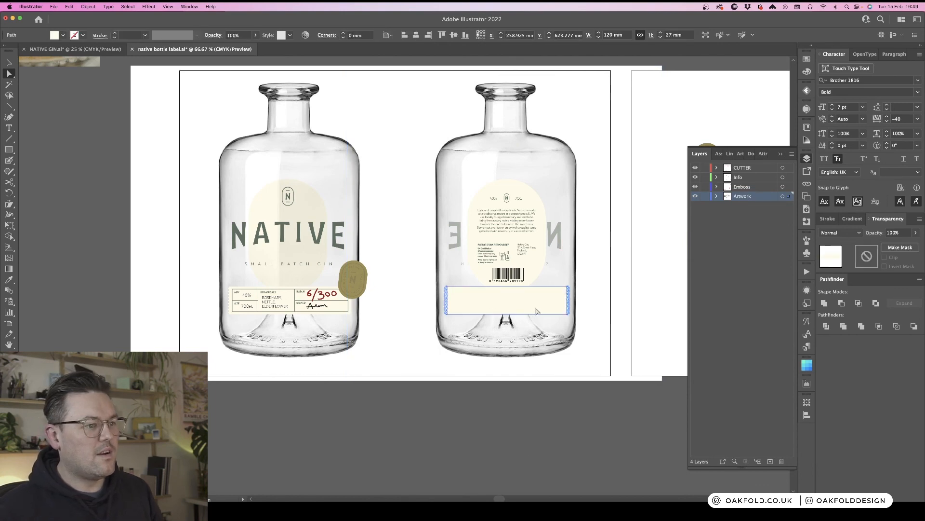
{"action": "left_click", "coordinate": [310, 207]}
{"action": "left_click", "coordinate": [501, 308]}
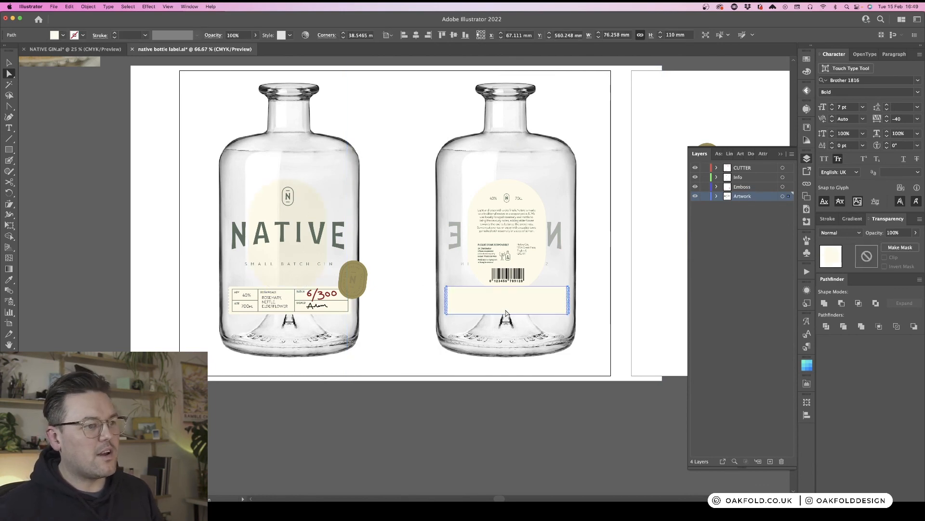
{"action": "left_click_drag", "start_coordinate": [498, 312], "coordinate": [545, 323]}
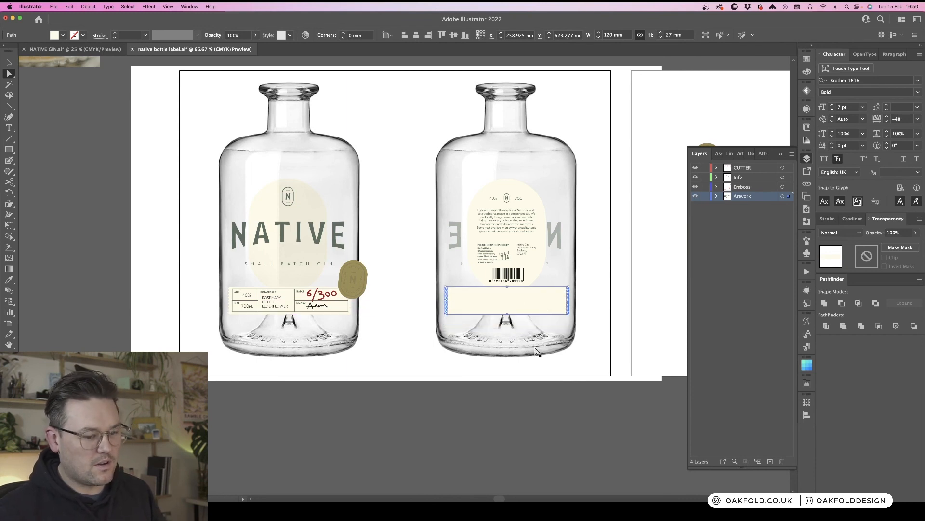
{"action": "key", "text": "Delete"}
{"action": "key", "text": "super+z"}
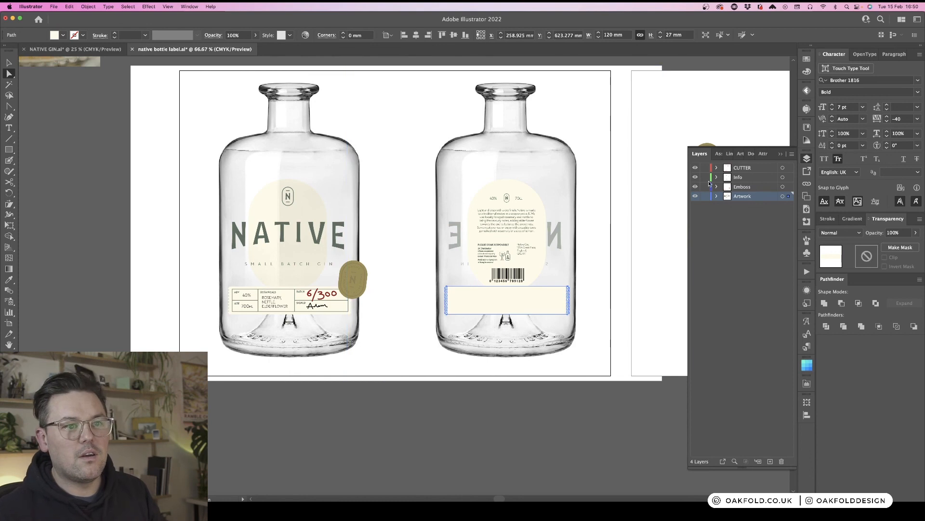
{"action": "left_click", "coordinate": [717, 197]}
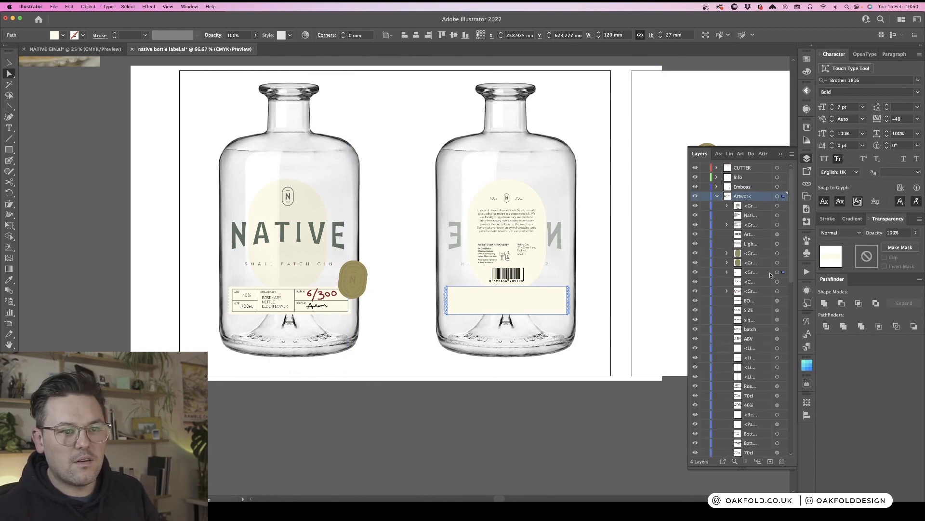
{"action": "scroll", "coordinate": [769, 275], "scroll_direction": "down", "scroll_amount": 10}
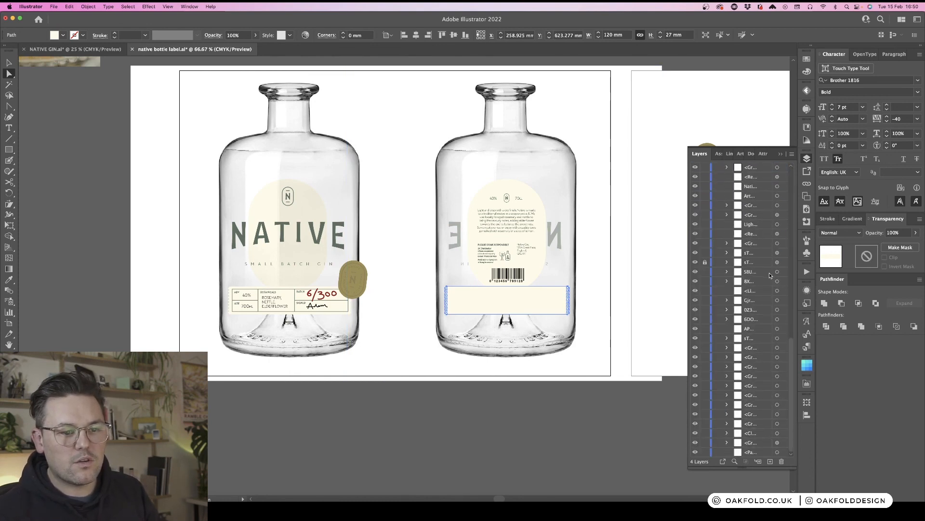
{"action": "left_click", "coordinate": [518, 400]}
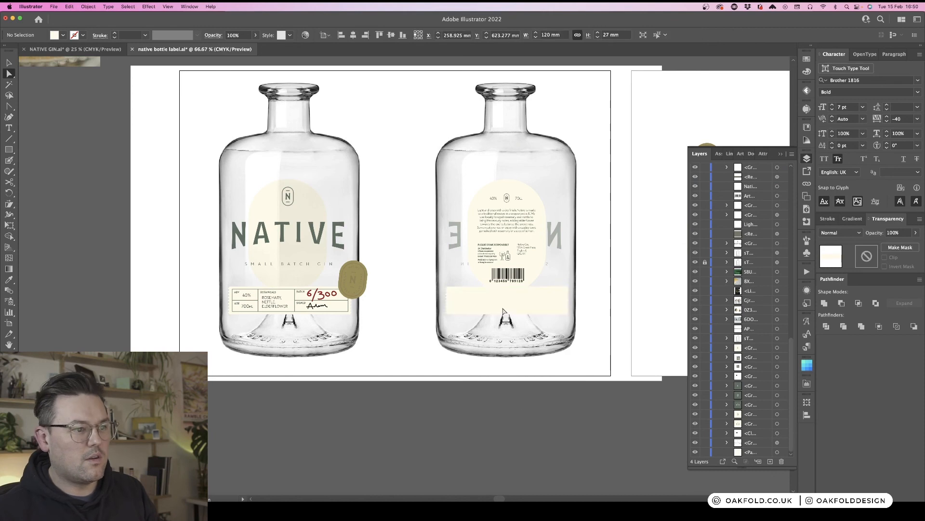
{"action": "key", "text": "v"}
{"action": "left_click", "coordinate": [542, 311]}
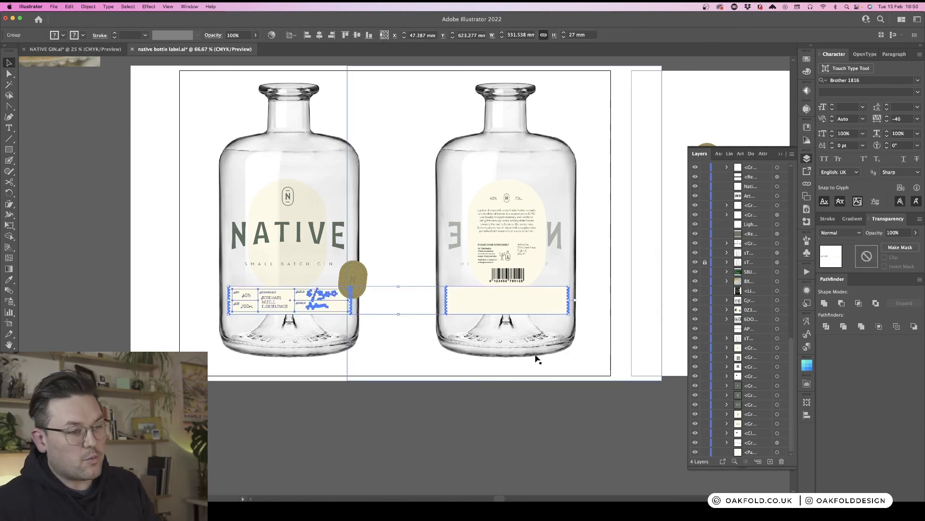
{"action": "double_click", "coordinate": [542, 303]}
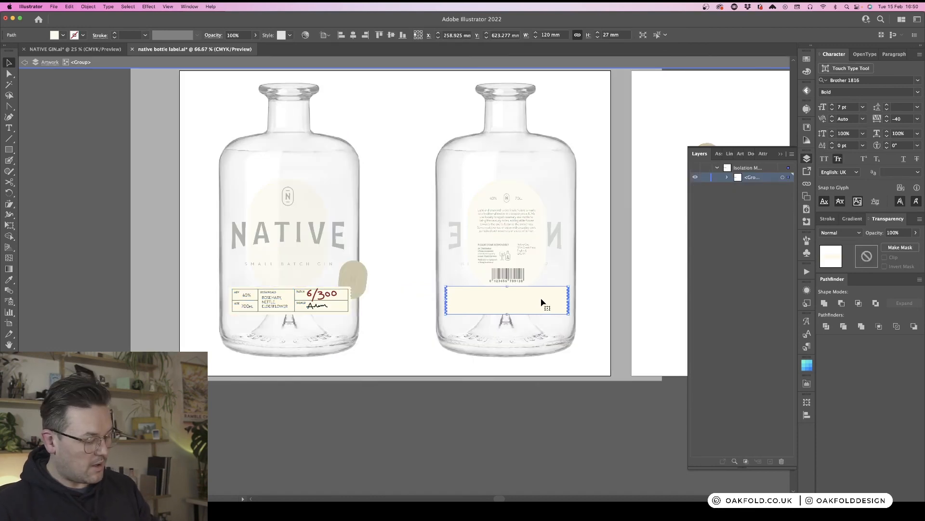
{"action": "key", "text": "Delete"}
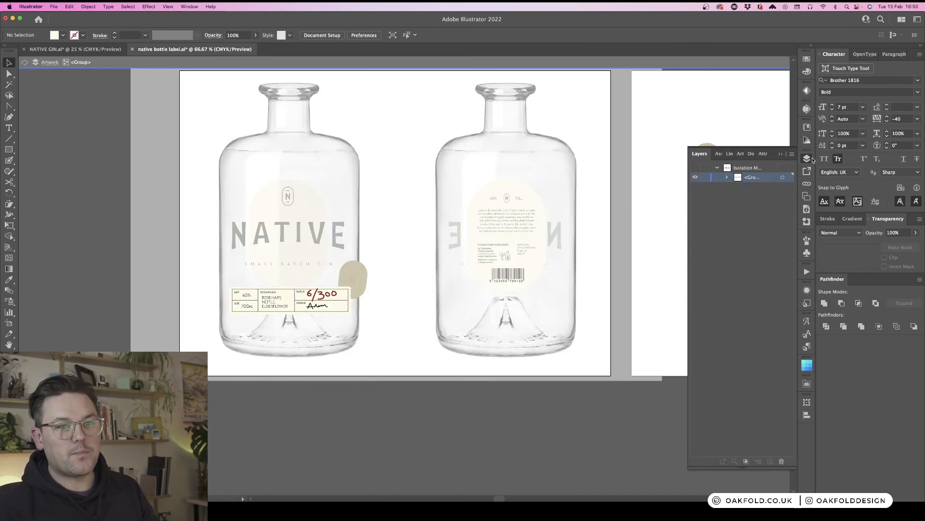
{"action": "left_click", "coordinate": [807, 159]}
{"action": "double_click", "coordinate": [554, 436]}
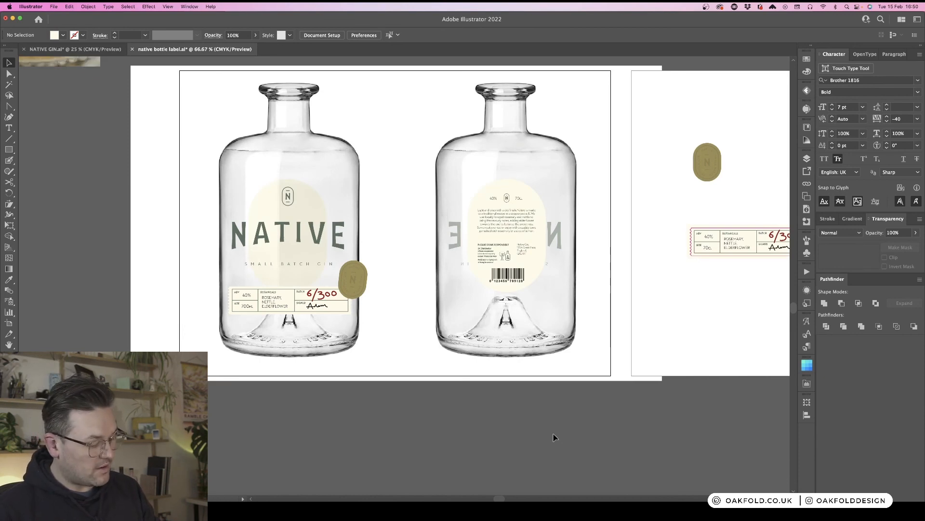
{"action": "key", "text": "super+z"}
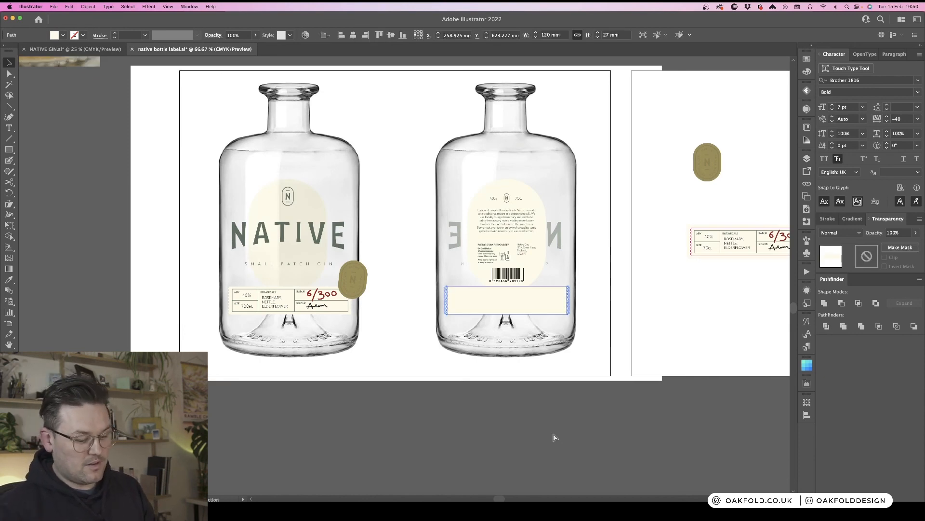
- Send the copied rectangle backward behind the back bottle image
{"action": "key", "text": "super+shift+["}
{"action": "left_click", "coordinate": [669, 331]}
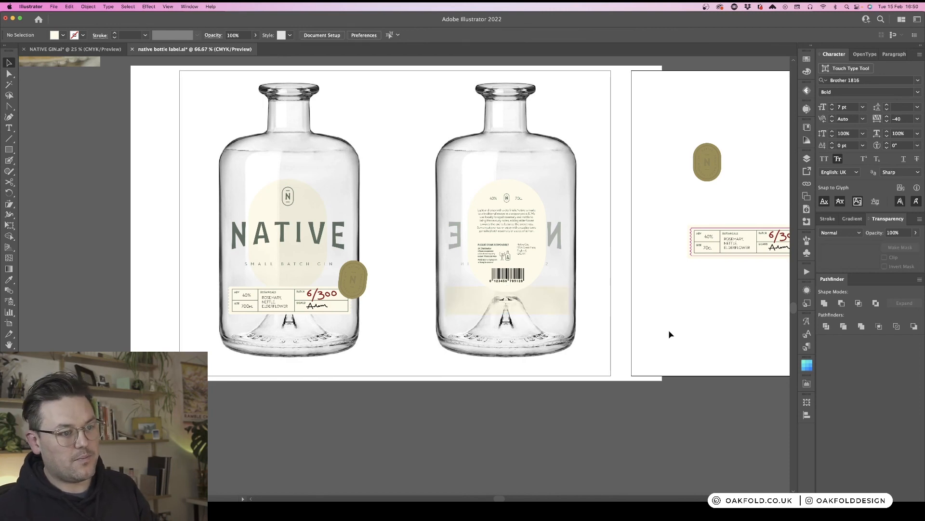
{"action": "key", "text": "super+minus"}
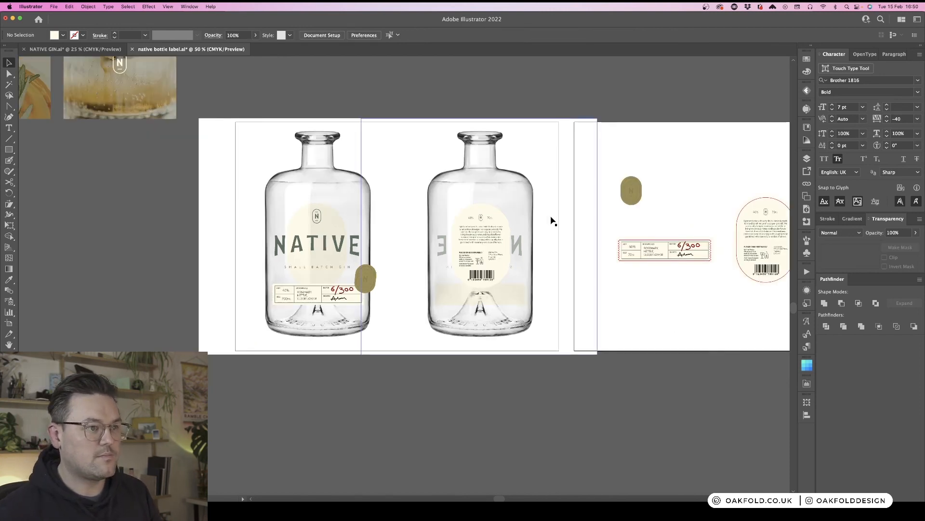
{"action": "left_click", "coordinate": [524, 252]}
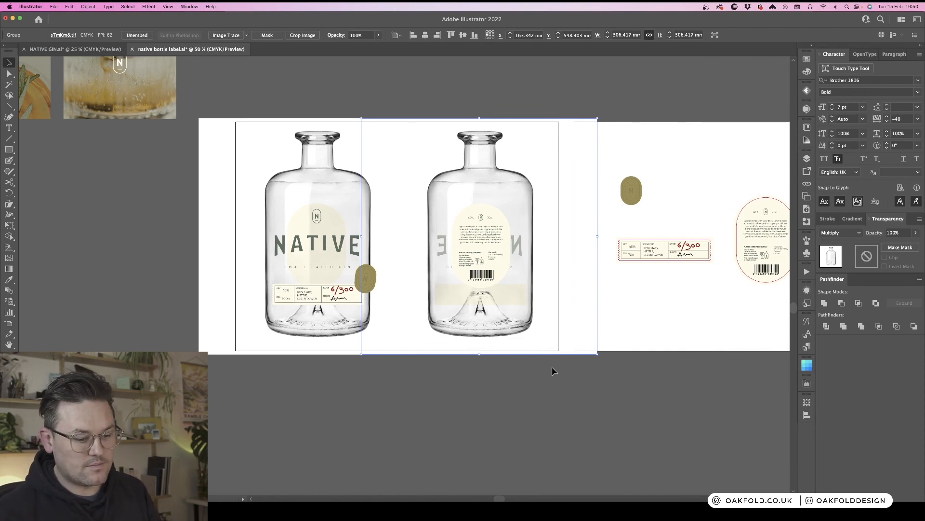
{"action": "left_click", "coordinate": [506, 386]}
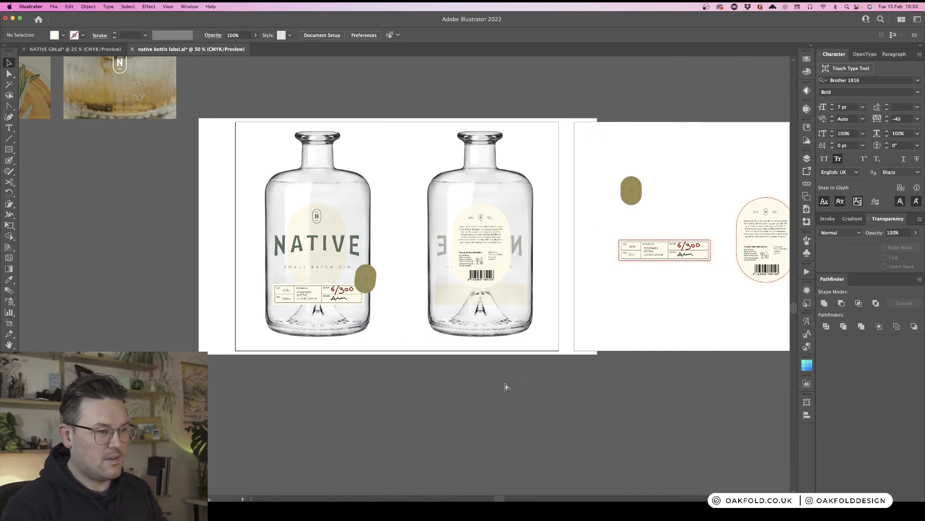
{"action": "key", "text": "super+minus"}
{"action": "key", "text": "super+plus"}
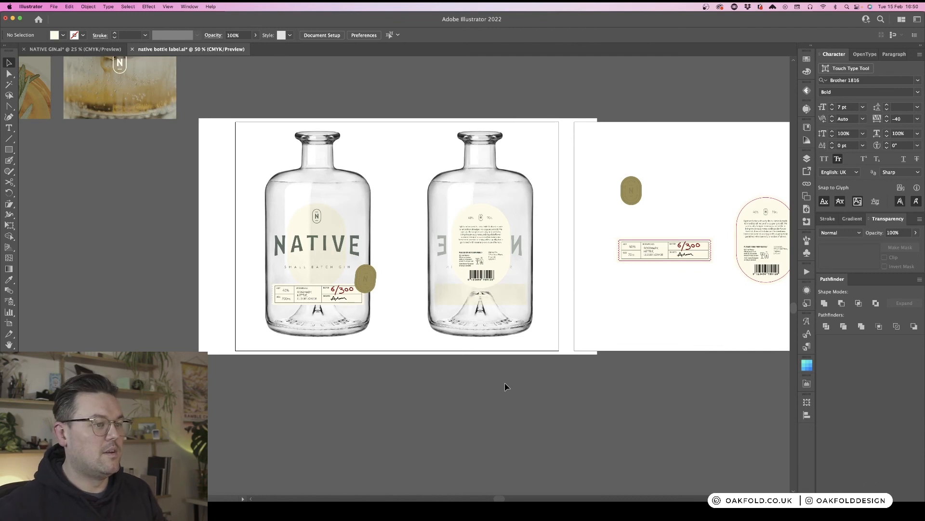
{"action": "key", "text": "super+plus"}
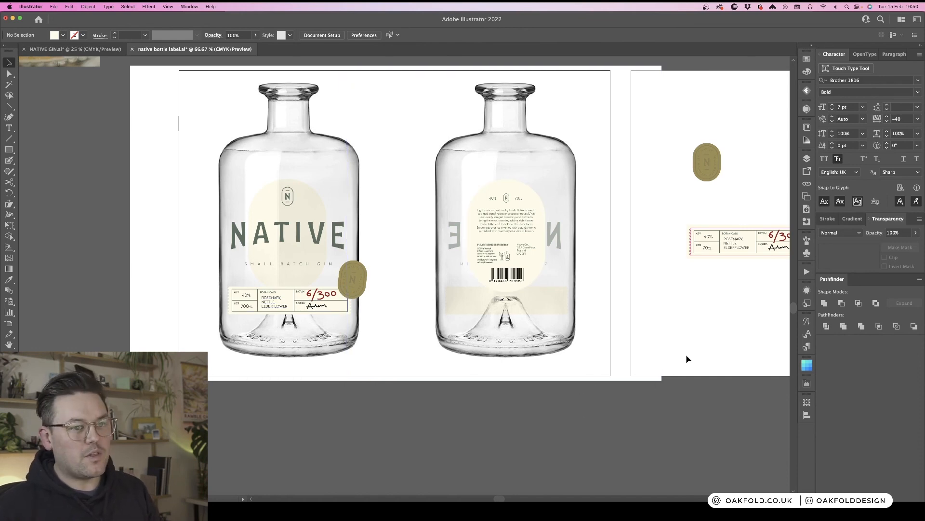
{"action": "scroll", "coordinate": [686, 355], "scroll_direction": "right", "scroll_amount": 5}
{"action": "key", "text": "super+minus"}
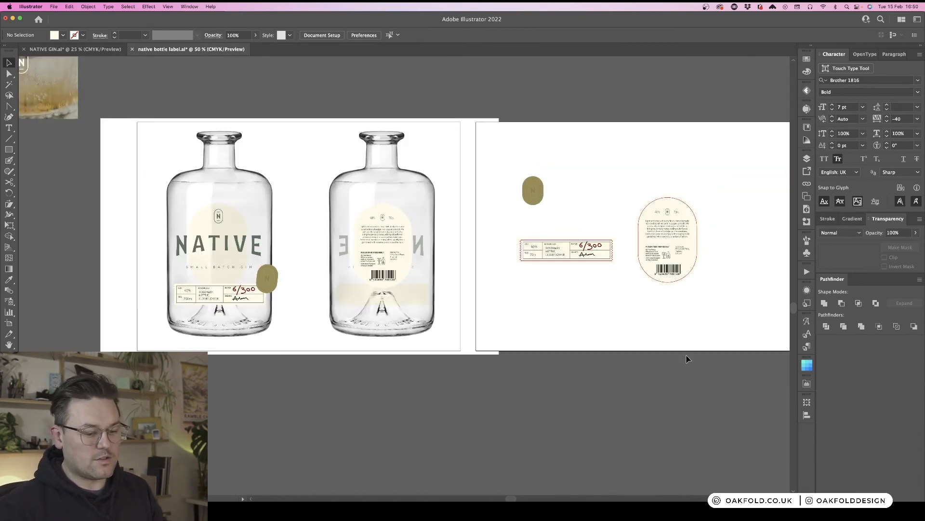
- Inspect the front and back bottle mockups, briefly selecting the NATIVE logo group on the front bottle
{"action": "scroll", "coordinate": [684, 358], "scroll_direction": "right", "scroll_amount": 2}
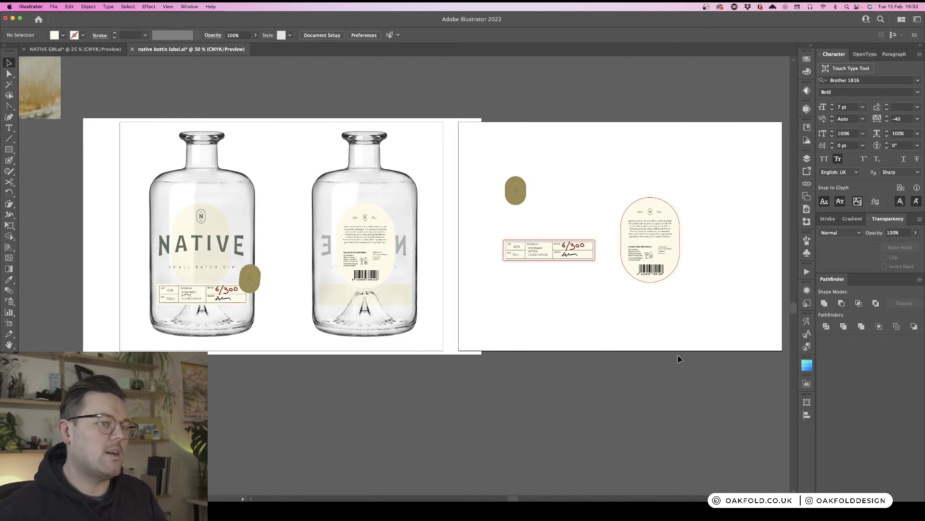
{"action": "scroll", "coordinate": [679, 359], "scroll_direction": "right", "scroll_amount": 3}
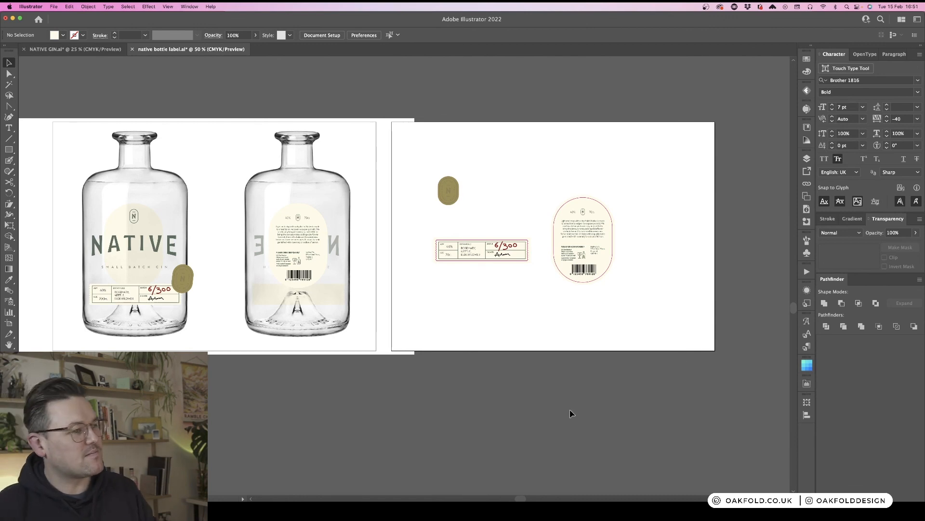
{"action": "left_click", "coordinate": [160, 243]}
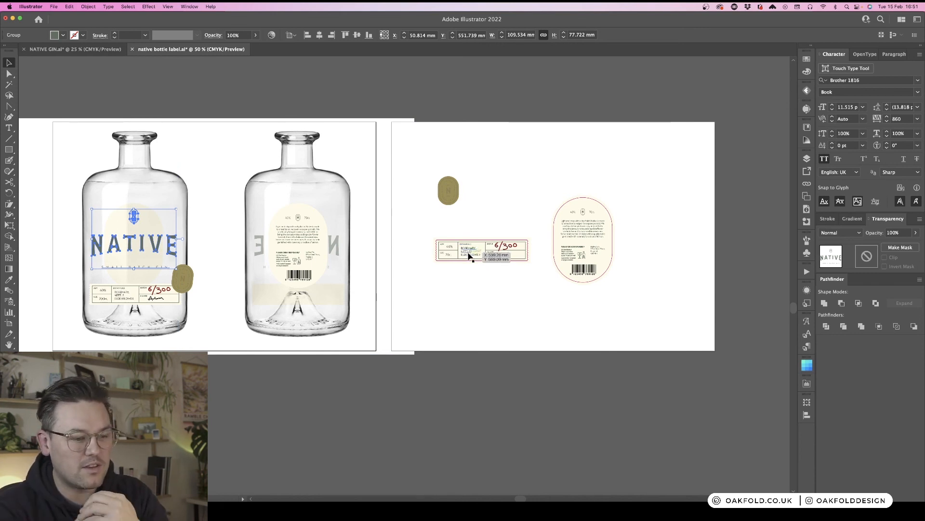
{"action": "left_click", "coordinate": [550, 189]}
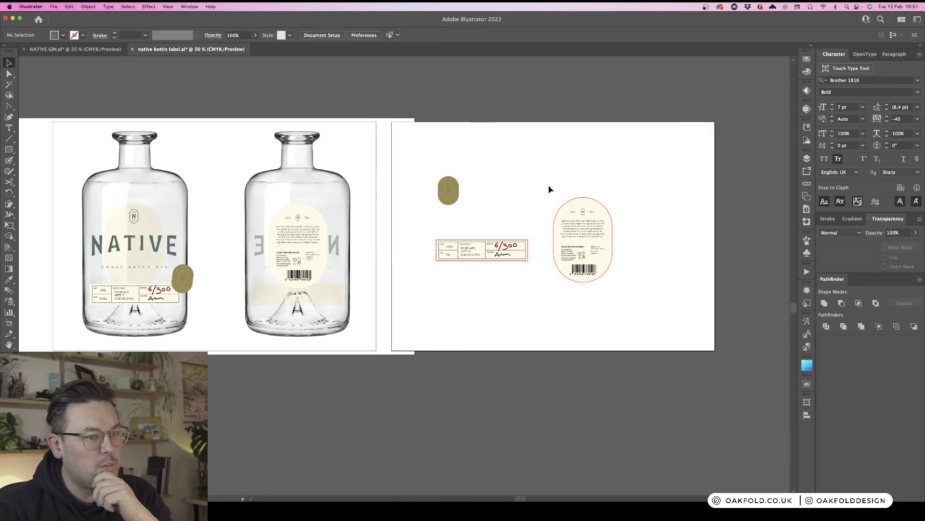
{"action": "left_click_drag", "start_coordinate": [647, 293], "coordinate": [648, 294]}
{"action": "left_click", "coordinate": [668, 268]}
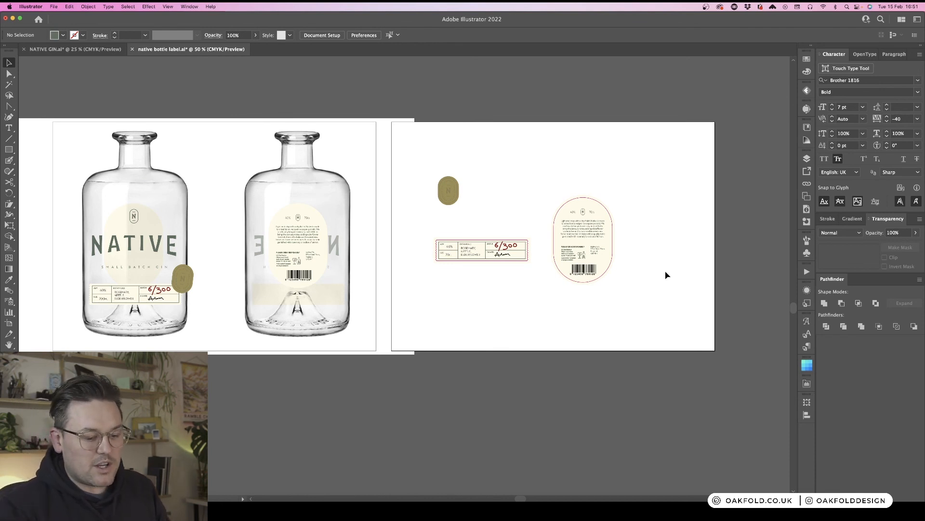
- Survey all artboards, including the earlier green rosemary label designs and their clipped background image
{"action": "scroll", "coordinate": [661, 288], "scroll_direction": "up", "scroll_amount": 4}
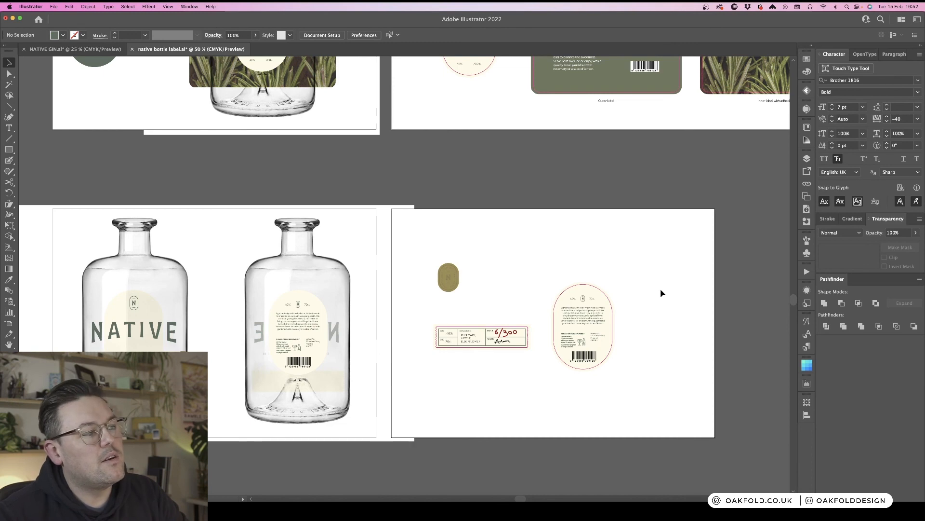
{"action": "scroll", "coordinate": [484, 279], "scroll_direction": "up", "scroll_amount": 2}
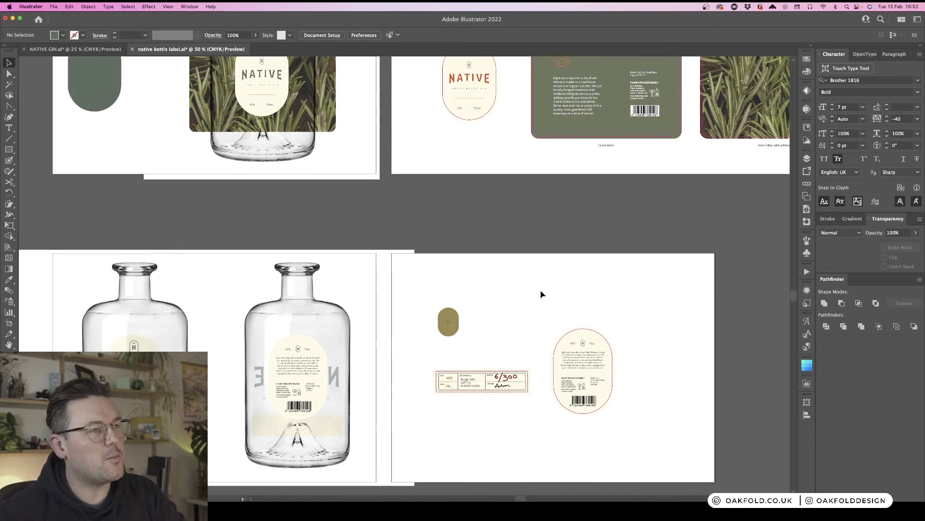
{"action": "scroll", "coordinate": [541, 291], "scroll_direction": "up", "scroll_amount": 6}
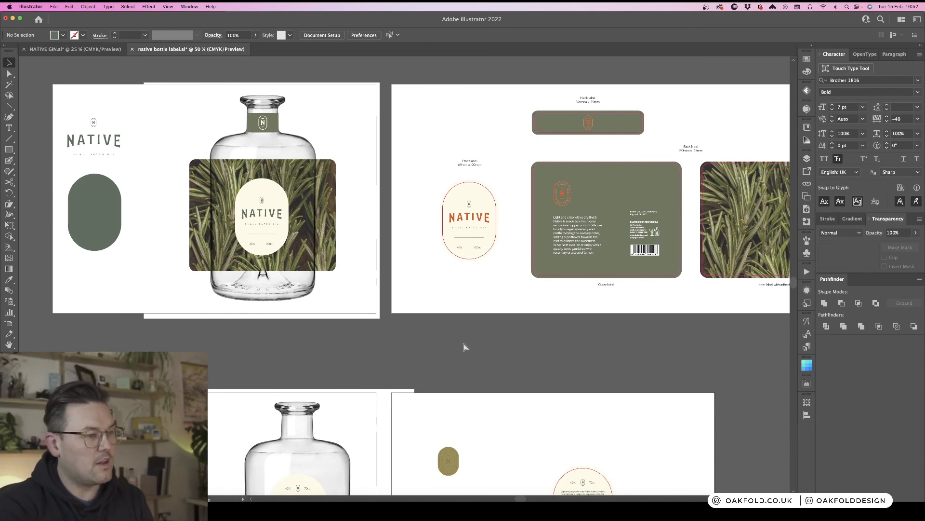
{"action": "key", "text": "super+minus"}
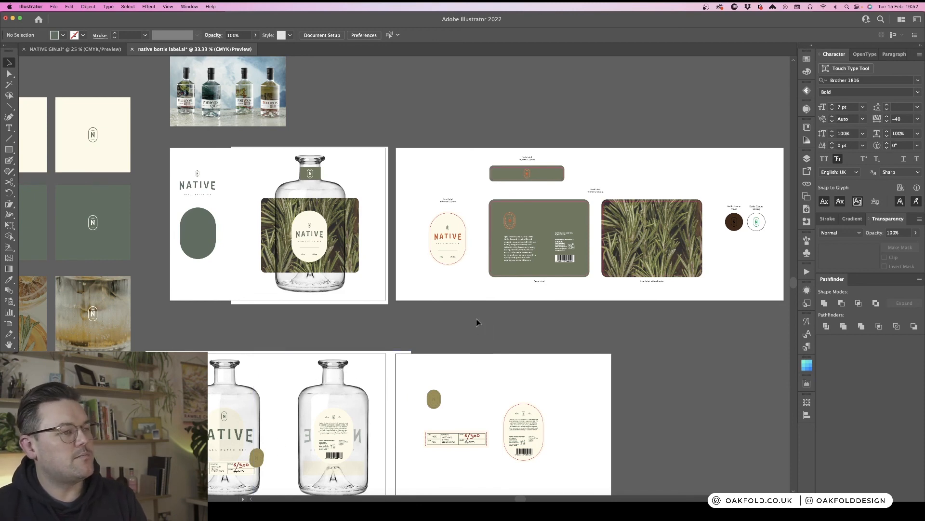
{"action": "scroll", "coordinate": [477, 319], "scroll_direction": "down", "scroll_amount": 2}
{"action": "scroll", "coordinate": [477, 322], "scroll_direction": "down", "scroll_amount": 1}
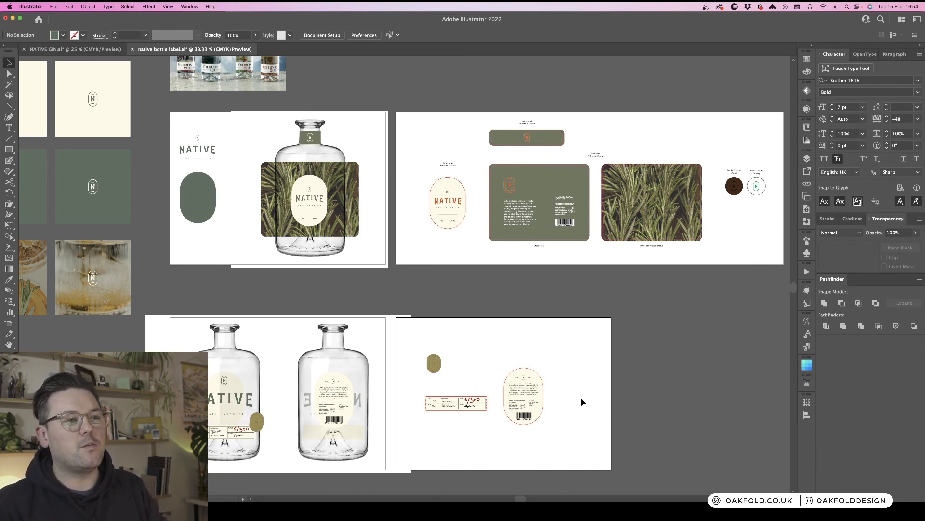
{"action": "left_click", "coordinate": [637, 203]}
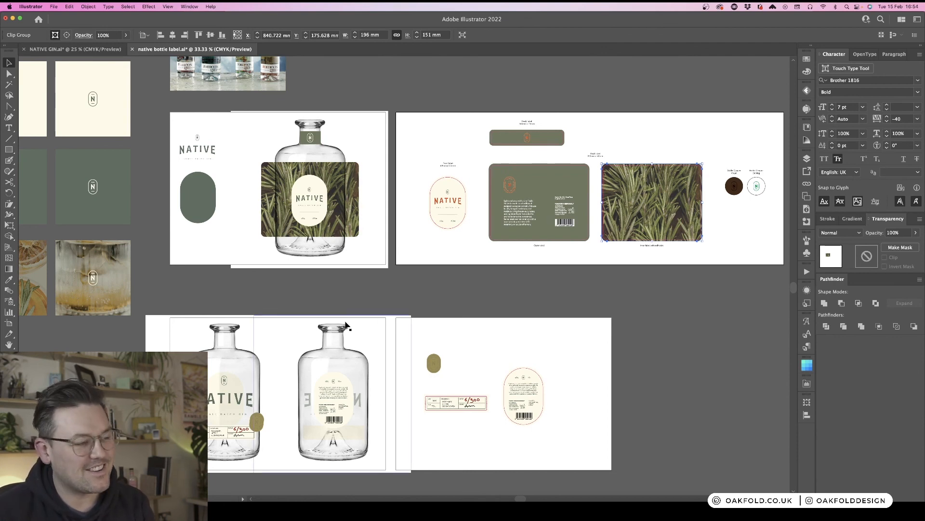
{"action": "left_click", "coordinate": [472, 306]}
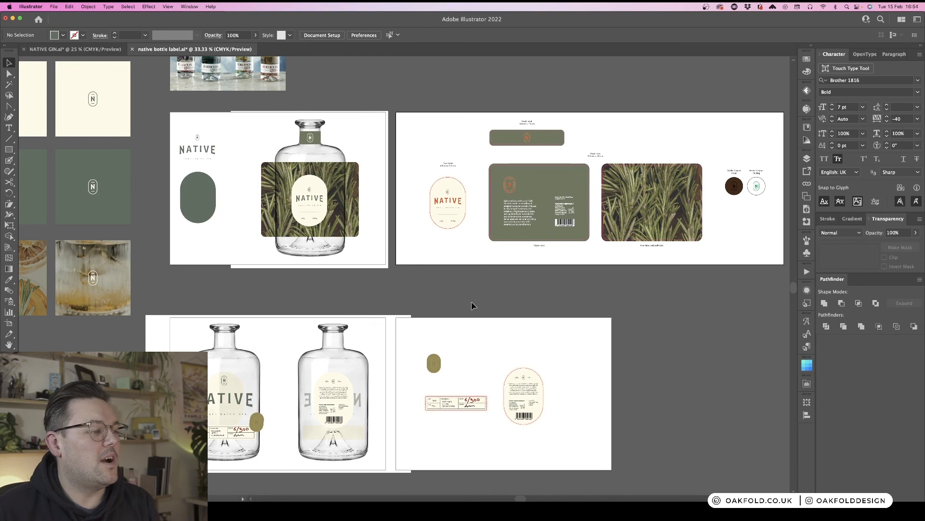
{"action": "scroll", "coordinate": [472, 306], "scroll_direction": "left", "scroll_amount": 3}
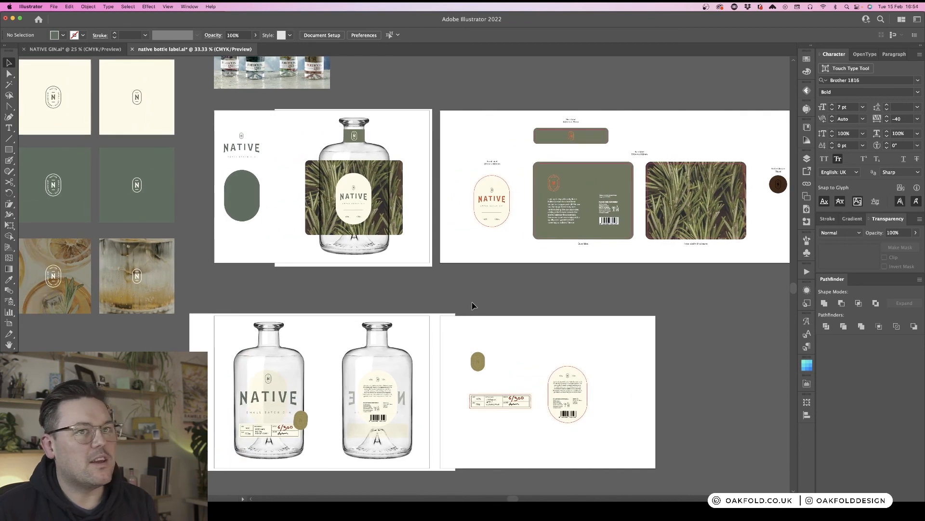
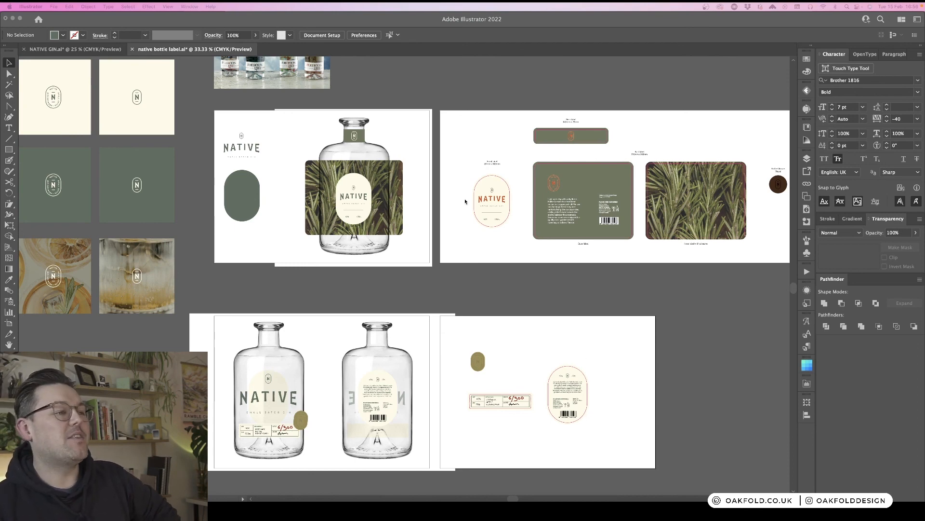
- Inspect the front bottle image and the mockup artboards showing the finished front and back bottles
{"action": "left_click", "coordinate": [381, 175]}
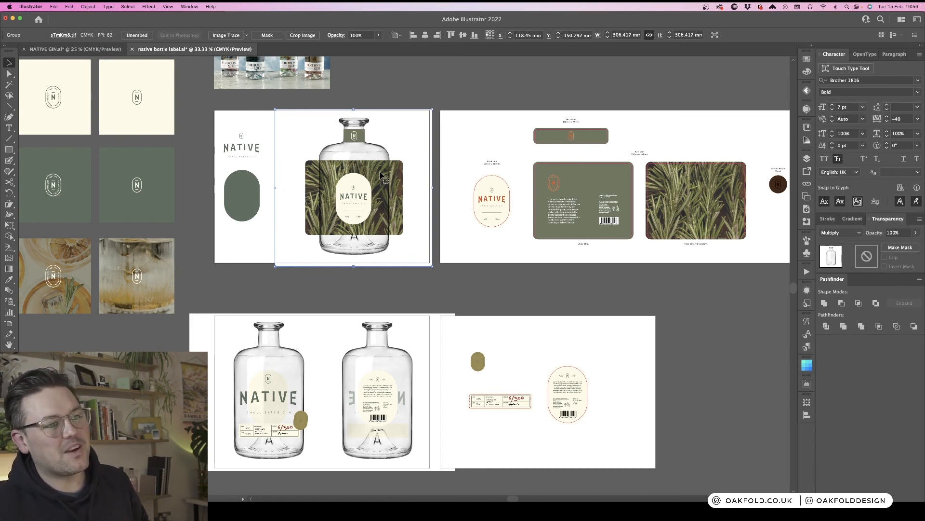
{"action": "left_click", "coordinate": [610, 283]}
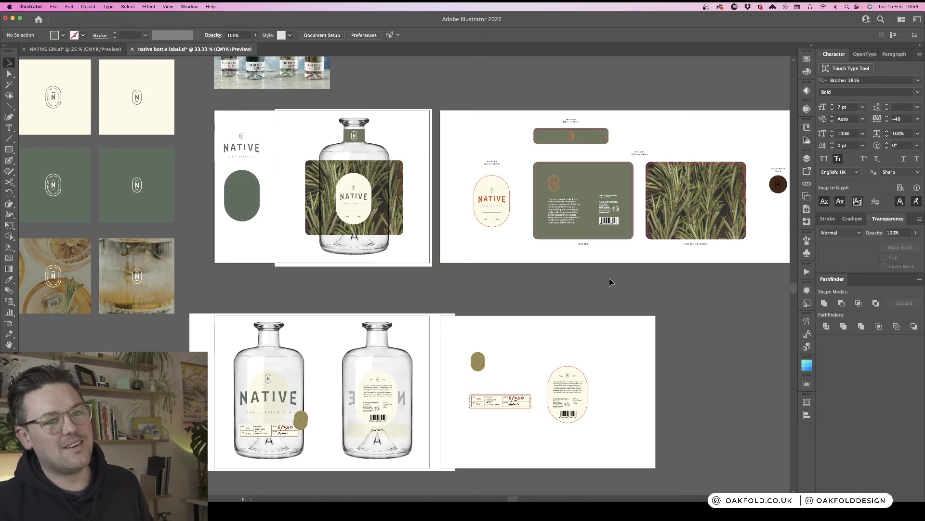
{"action": "scroll", "coordinate": [610, 278], "scroll_direction": "right", "scroll_amount": 5}
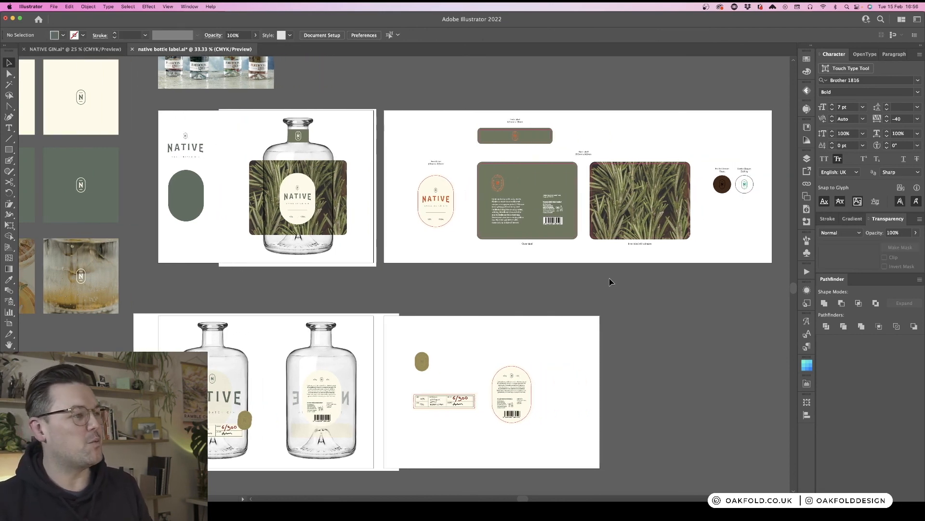
{"action": "scroll", "coordinate": [610, 279], "scroll_direction": "left", "scroll_amount": 5}
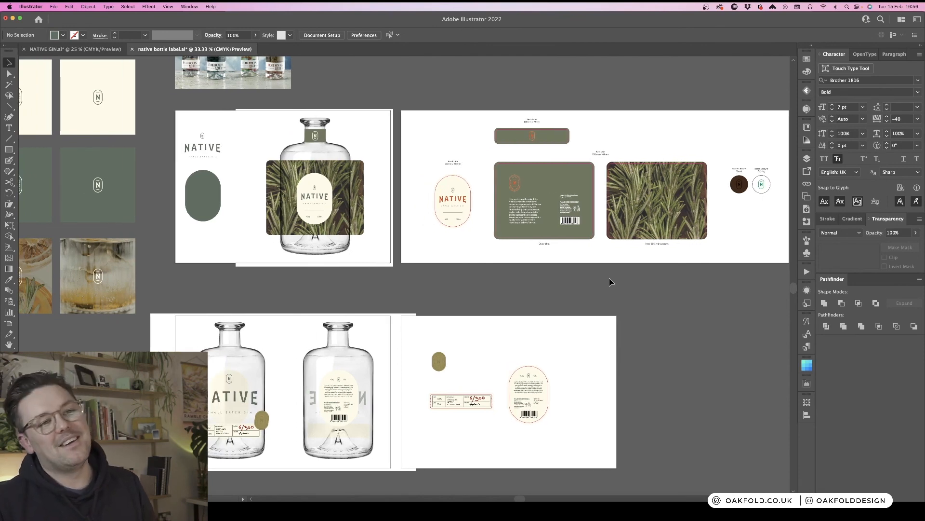
{"action": "scroll", "coordinate": [609, 279], "scroll_direction": "left", "scroll_amount": 1}
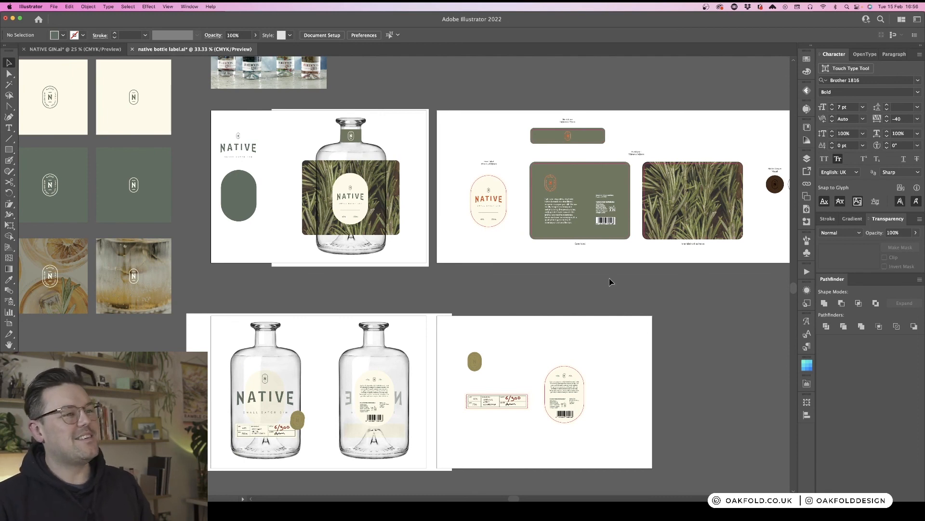
{"action": "scroll", "coordinate": [609, 281], "scroll_direction": "right", "scroll_amount": 2}
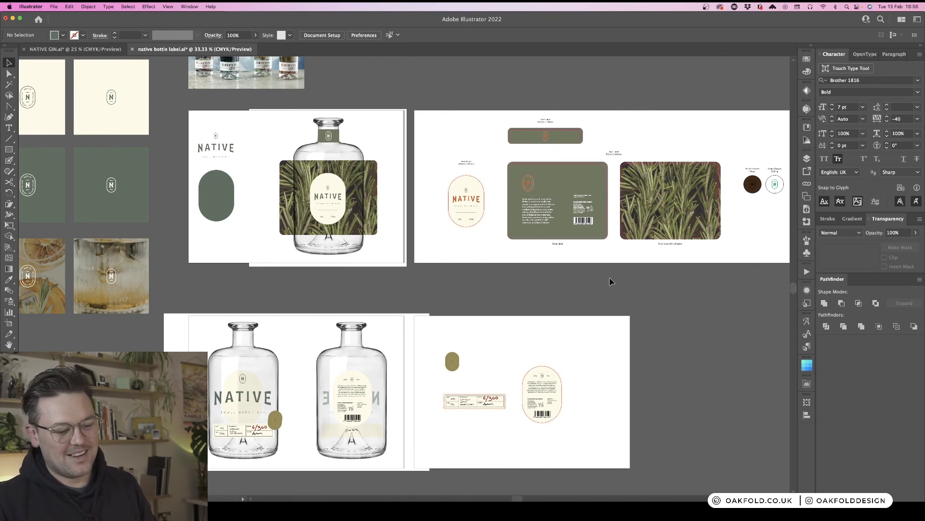
{"action": "scroll", "coordinate": [610, 282], "scroll_direction": "down", "scroll_amount": 4}
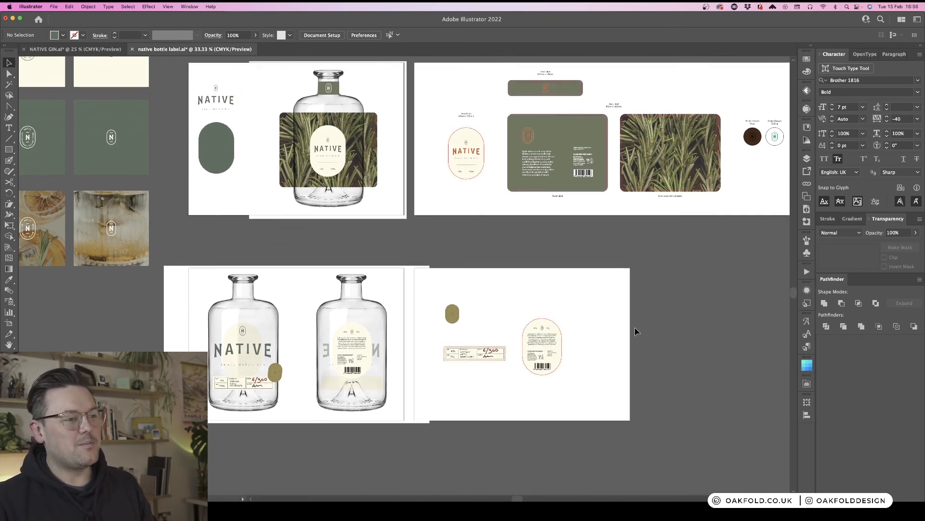
{"action": "key", "text": "super+equal"}
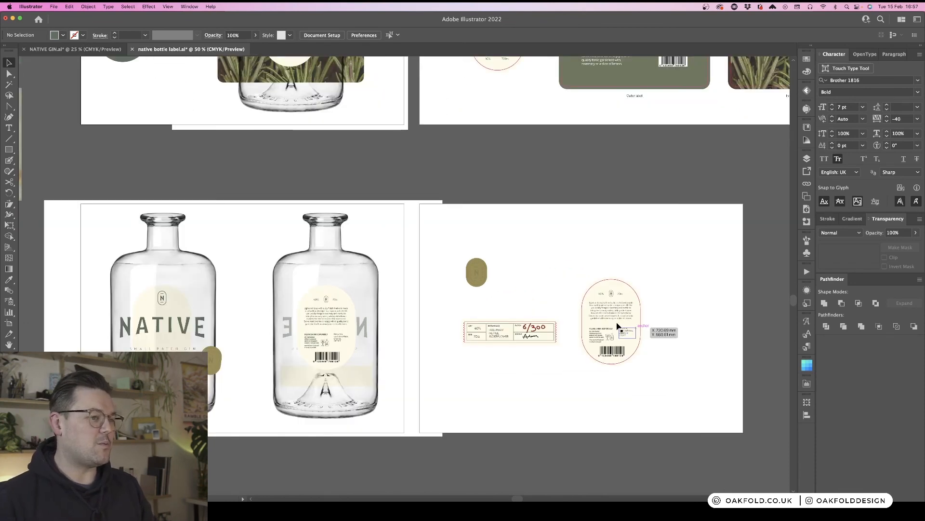
{"action": "left_click_drag", "start_coordinate": [407, 268], "coordinate": [504, 187]}
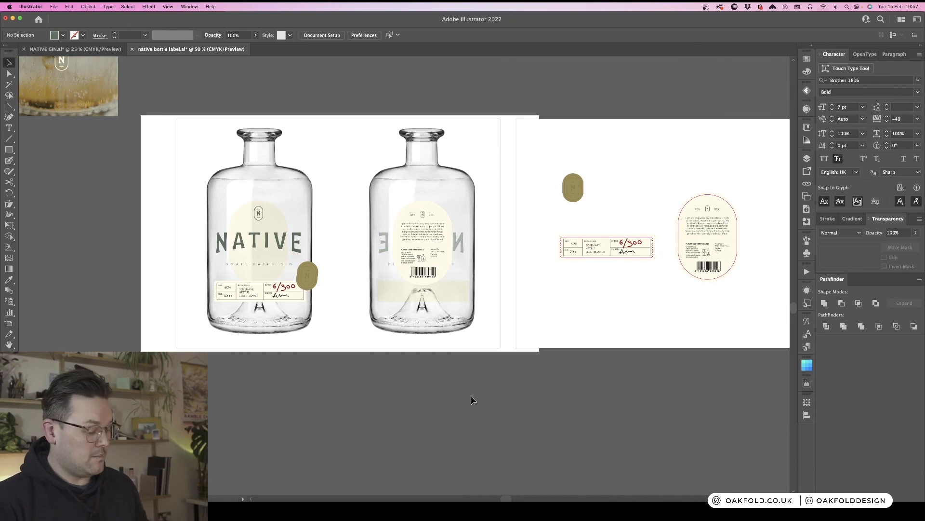
{"action": "key", "text": "super+minus"}
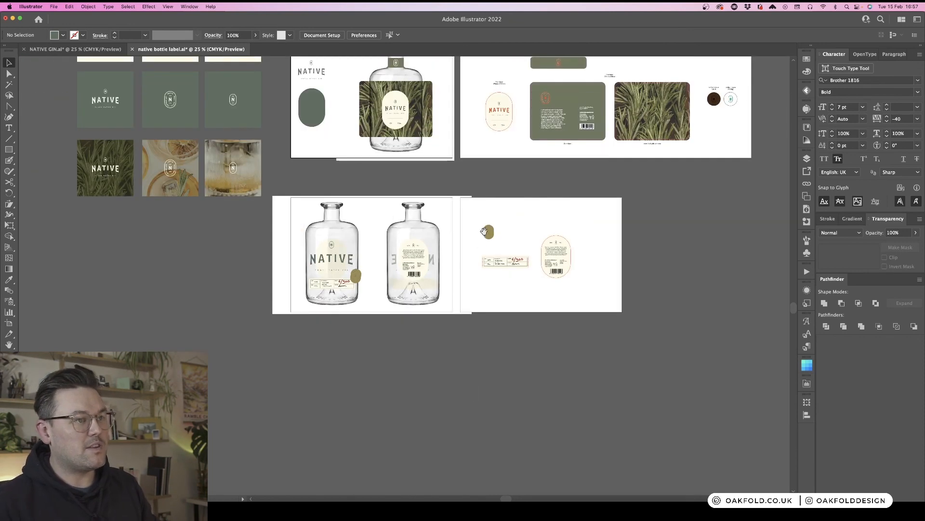
- Survey the whole canvas, including the reference photos and mood images above the label artboards
{"action": "scroll", "coordinate": [477, 346], "scroll_direction": "up", "scroll_amount": 3}
{"action": "scroll", "coordinate": [477, 346], "scroll_direction": "right", "scroll_amount": 3}
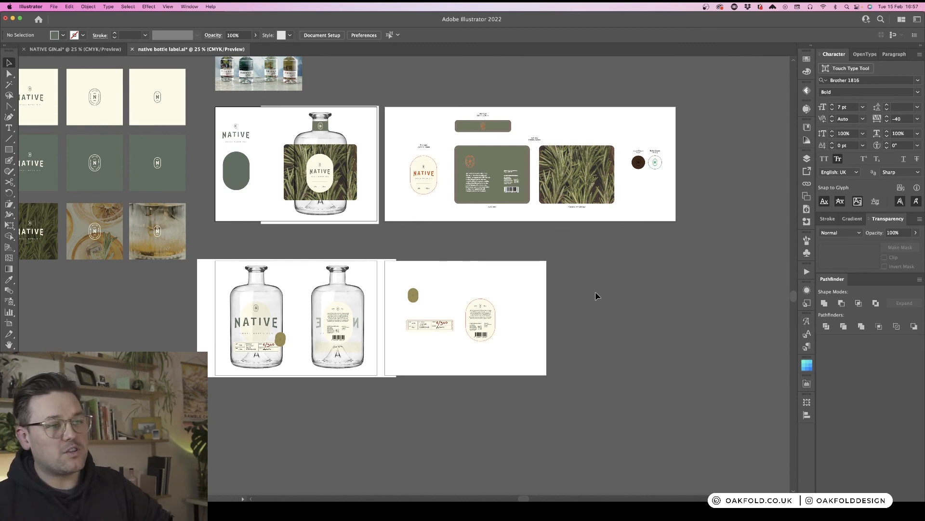
{"action": "scroll", "coordinate": [641, 302], "scroll_direction": "up", "scroll_amount": 2}
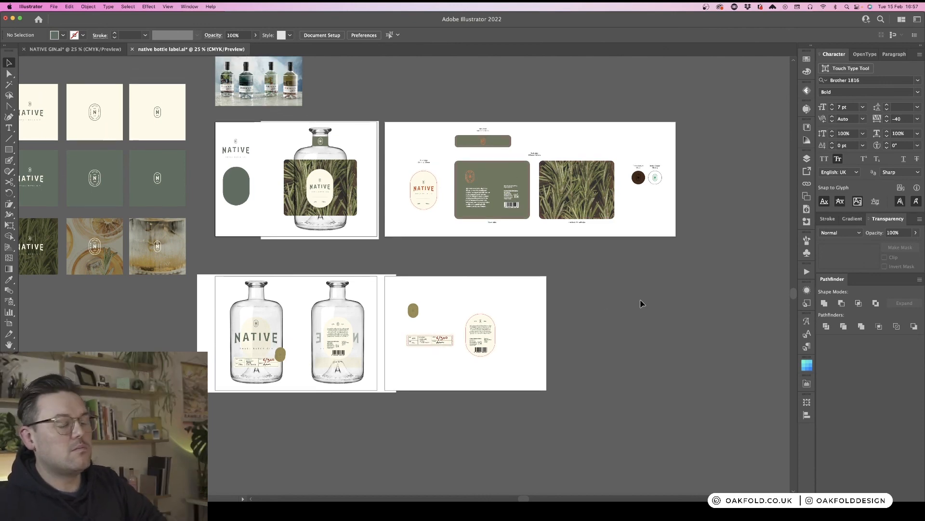
{"action": "scroll", "coordinate": [641, 302], "scroll_direction": "up", "scroll_amount": 10}
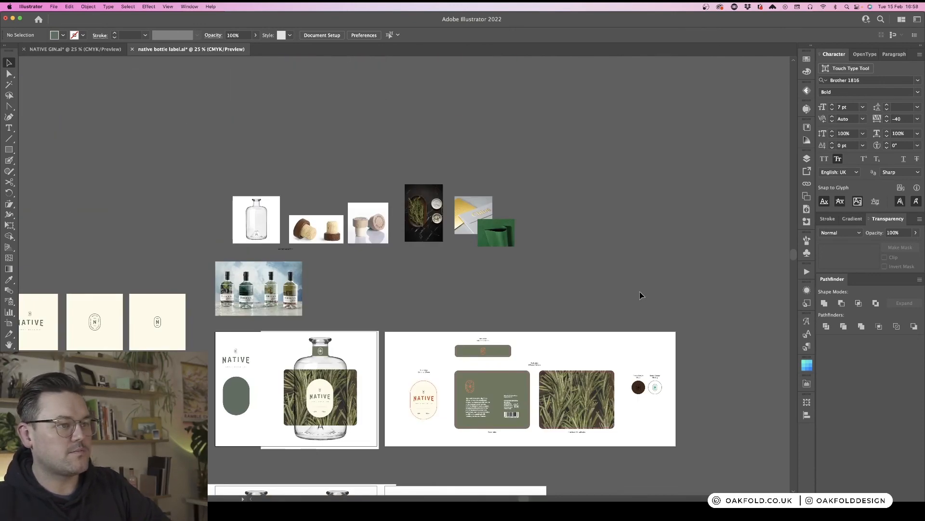
{"action": "scroll", "coordinate": [640, 293], "scroll_direction": "down", "scroll_amount": 8}
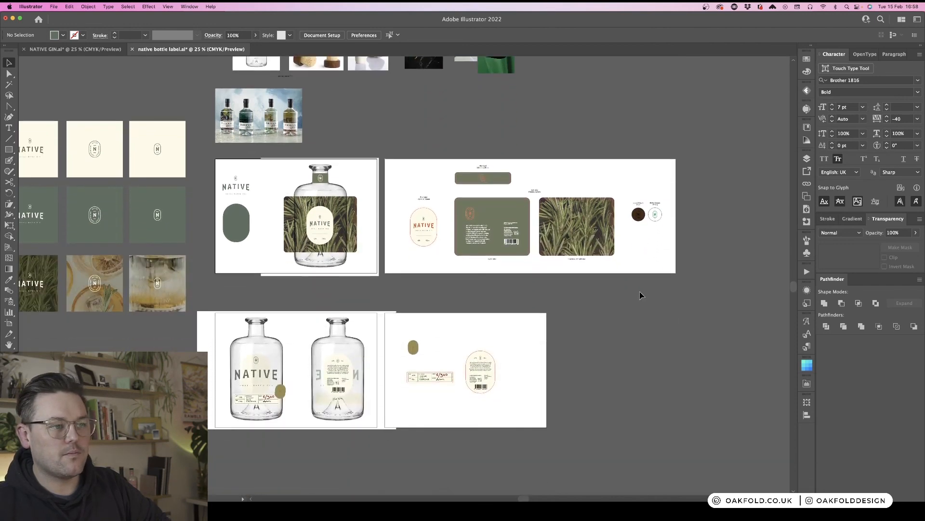
{"action": "scroll", "coordinate": [640, 292], "scroll_direction": "down", "scroll_amount": 1}
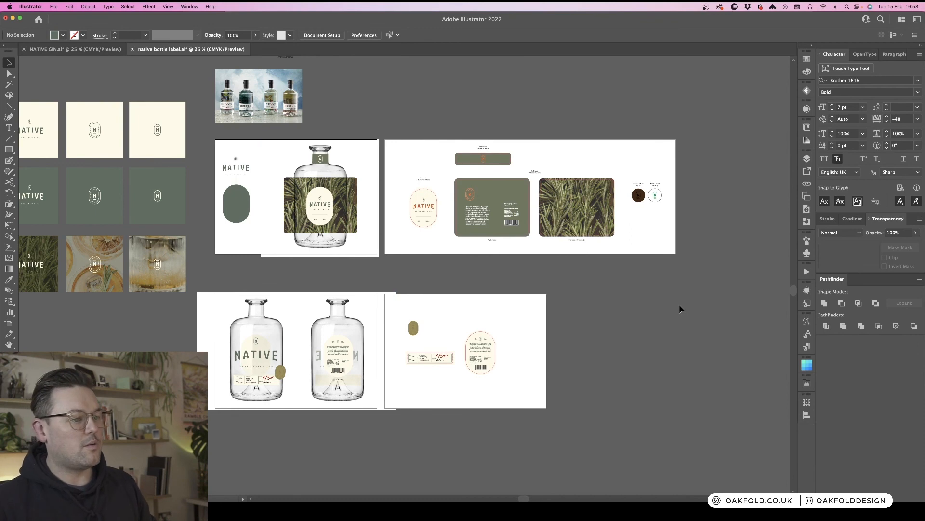
{"action": "scroll", "coordinate": [626, 336], "scroll_direction": "up", "scroll_amount": 3}
{"action": "scroll", "coordinate": [627, 336], "scroll_direction": "left", "scroll_amount": 4}
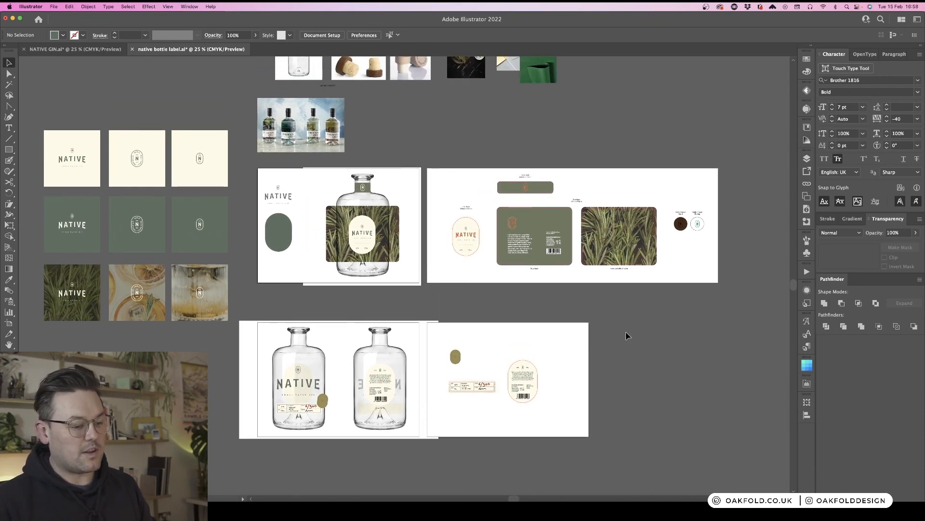
{"action": "key", "text": "super+equal"}
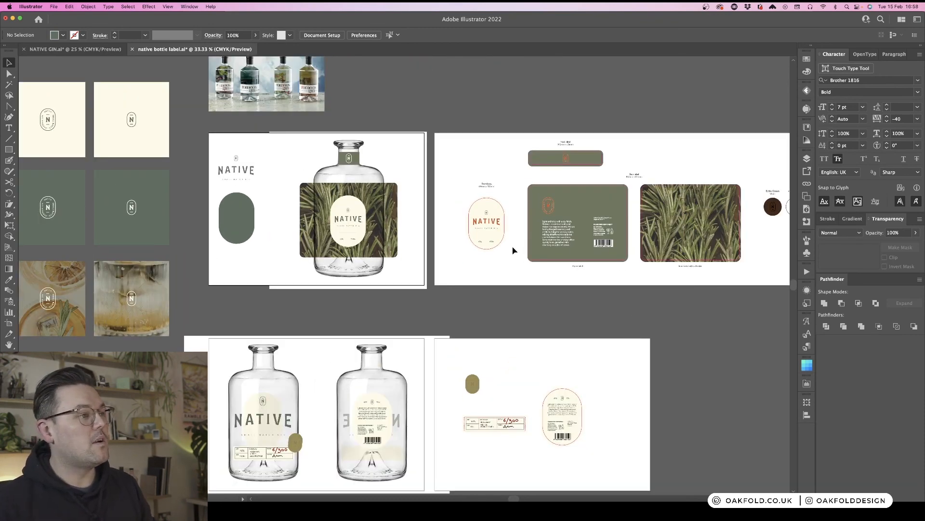
{"action": "left_click_drag", "start_coordinate": [607, 283], "coordinate": [467, 302]}
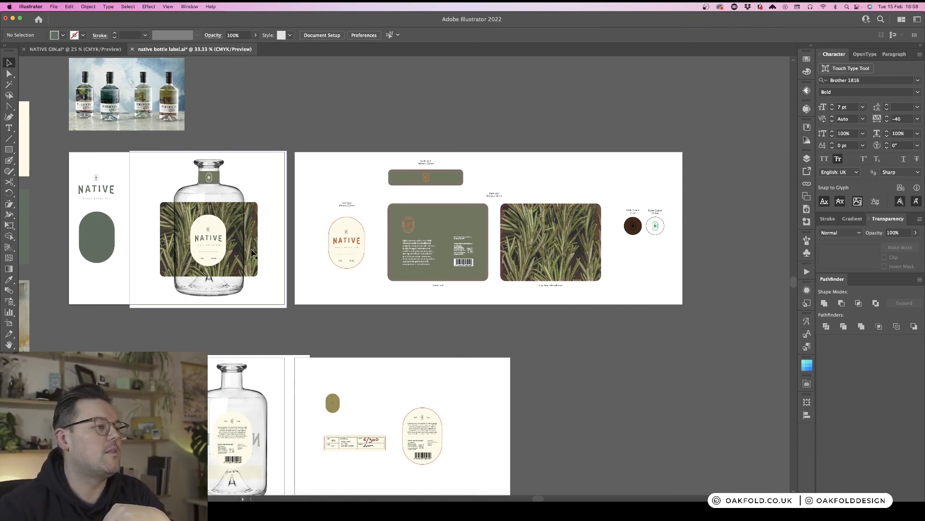
- Review the front bottle's oval label group, the bottle image, the green back label rectangle and its N logo
{"action": "left_click", "coordinate": [210, 243]}
{"action": "left_click_drag", "start_coordinate": [343, 241], "coordinate": [216, 238]}
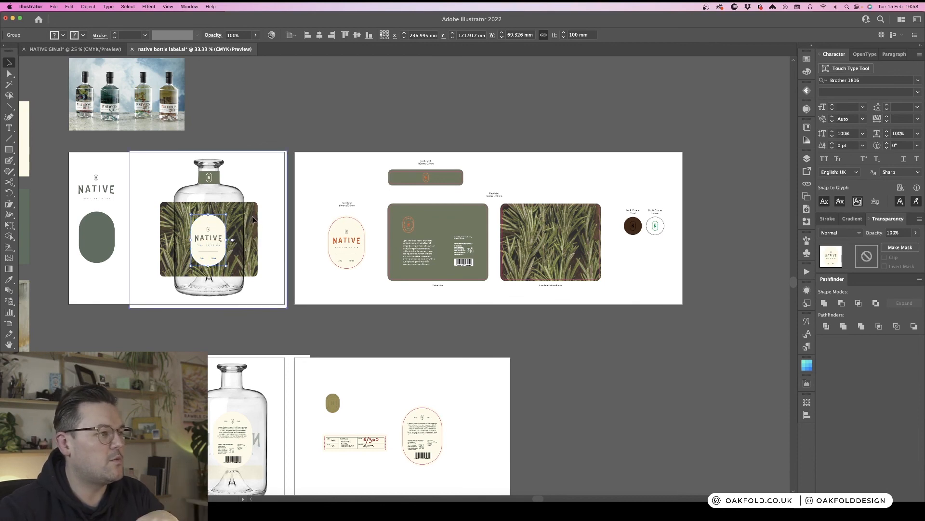
{"action": "left_click", "coordinate": [253, 219]}
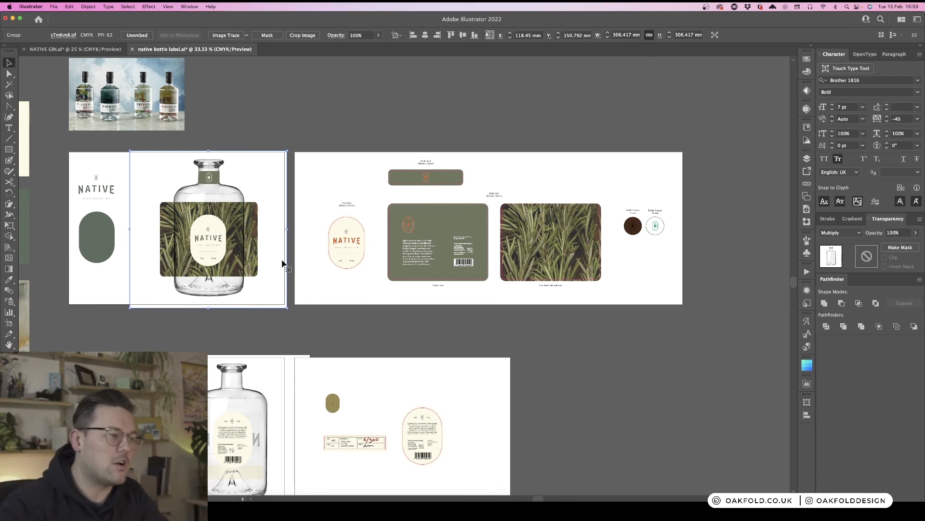
{"action": "left_click", "coordinate": [430, 224]}
{"action": "left_click", "coordinate": [503, 185]}
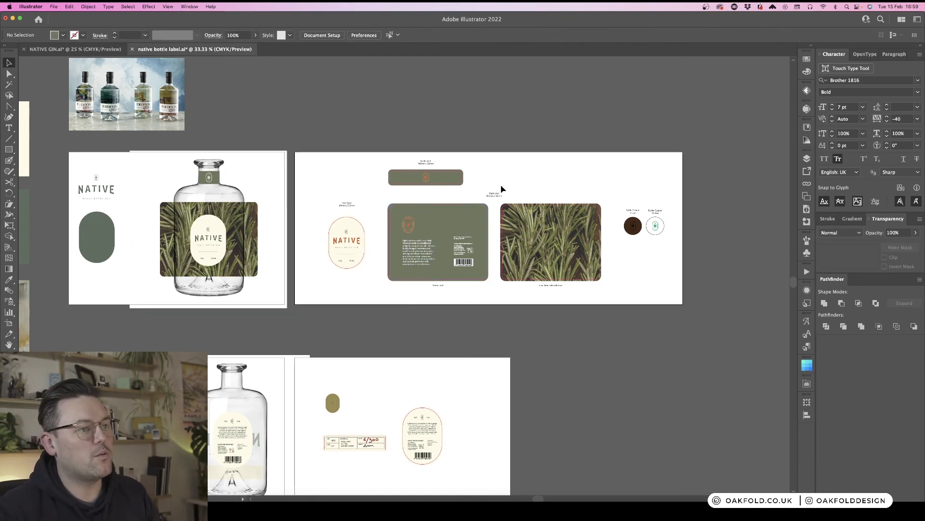
{"action": "left_click", "coordinate": [449, 220]}
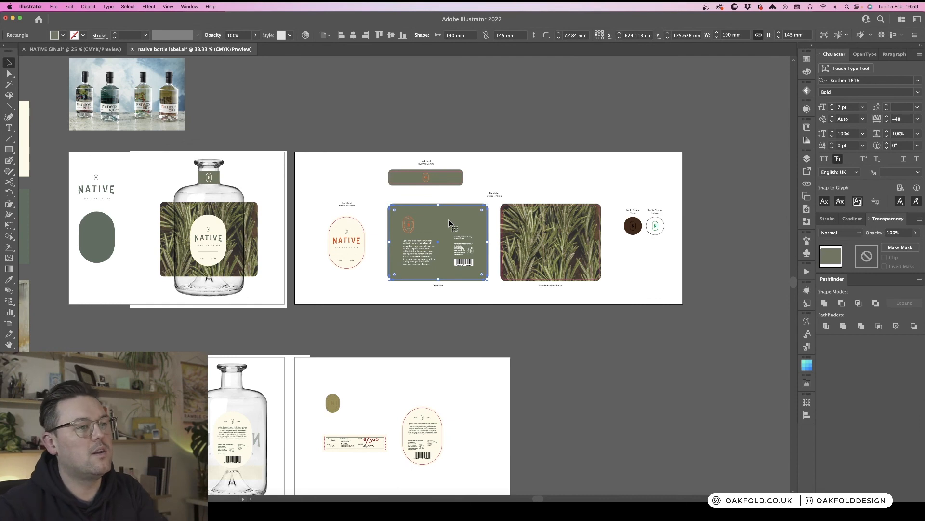
{"action": "left_click", "coordinate": [408, 225]}
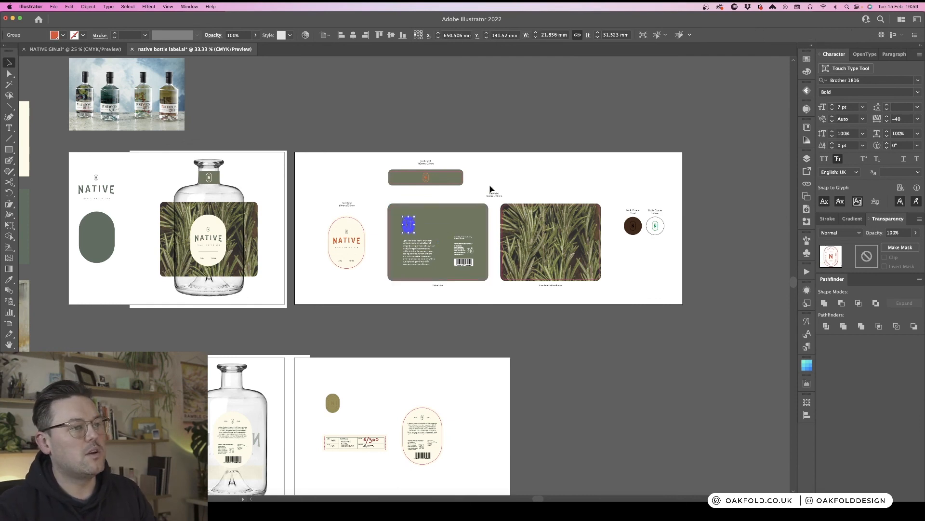
{"action": "left_click", "coordinate": [490, 189]}
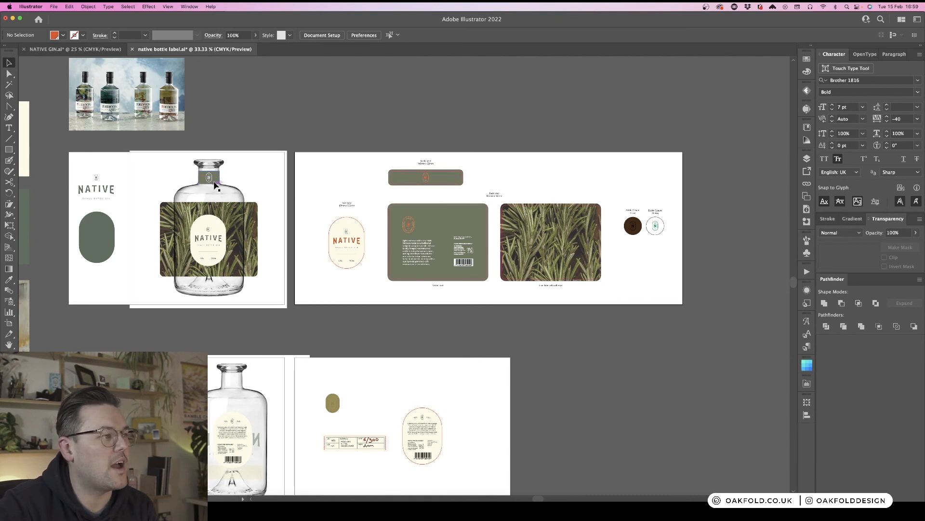
{"action": "left_click", "coordinate": [656, 226]}
{"action": "left_click", "coordinate": [655, 268]}
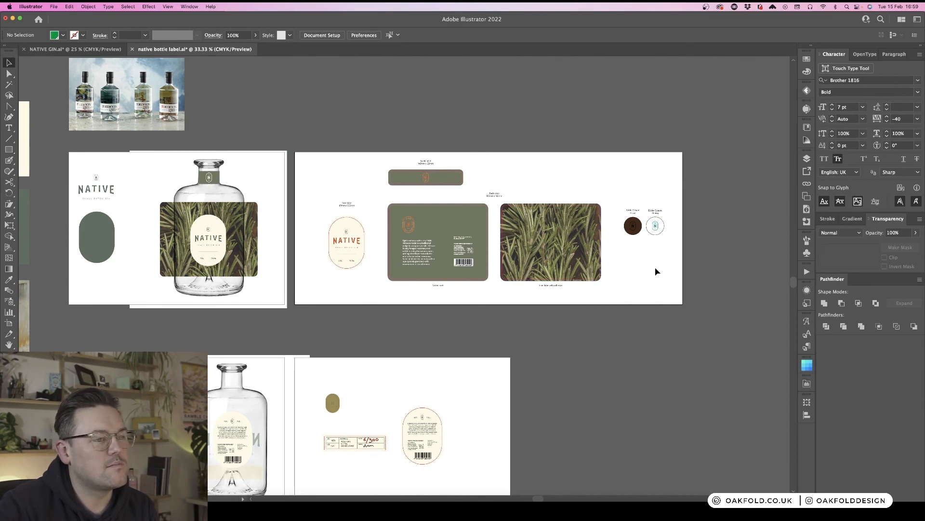
- Examine the badge, label strip and oval back label on the final label artboard, selecting the badge and back label
{"action": "scroll", "coordinate": [656, 271], "scroll_direction": "down", "scroll_amount": 5}
{"action": "scroll", "coordinate": [655, 271], "scroll_direction": "left", "scroll_amount": 4}
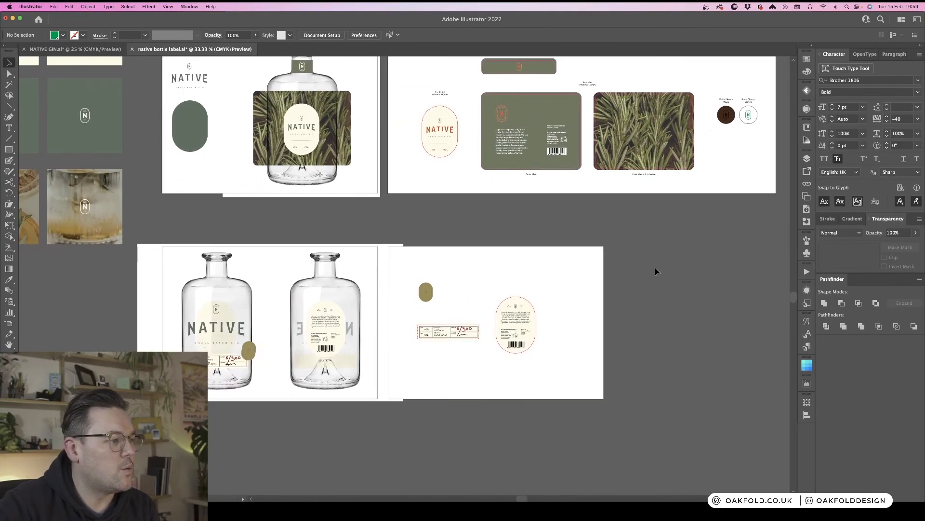
{"action": "scroll", "coordinate": [656, 272], "scroll_direction": "down", "scroll_amount": 2}
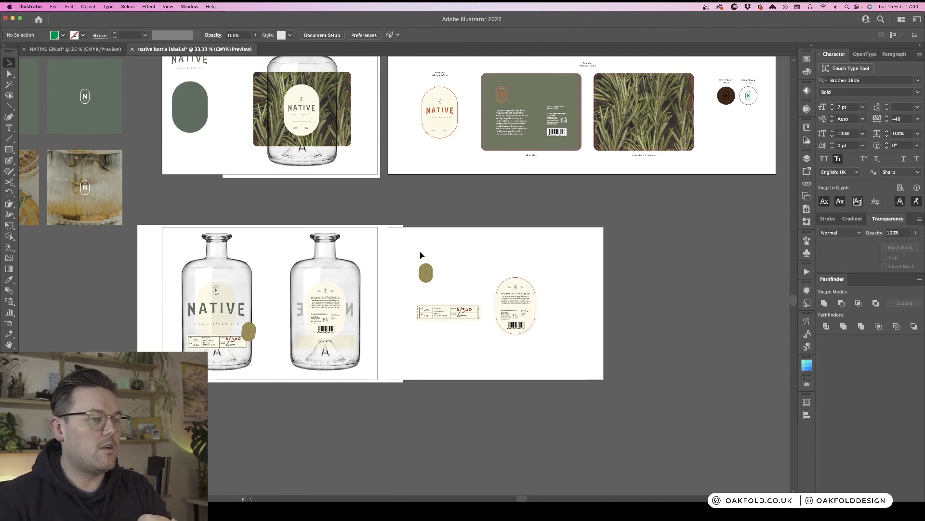
{"action": "left_click_drag", "start_coordinate": [419, 252], "coordinate": [450, 285]}
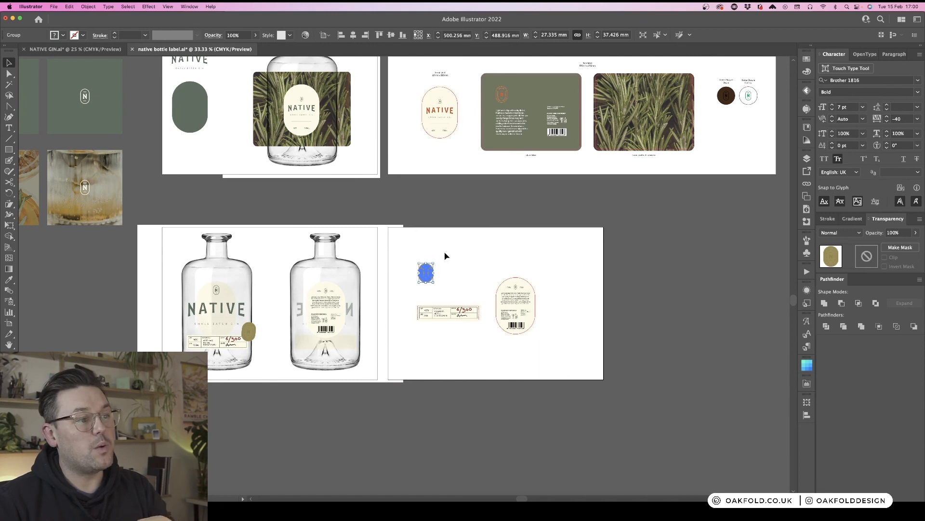
{"action": "left_click_drag", "start_coordinate": [444, 252], "coordinate": [413, 288]}
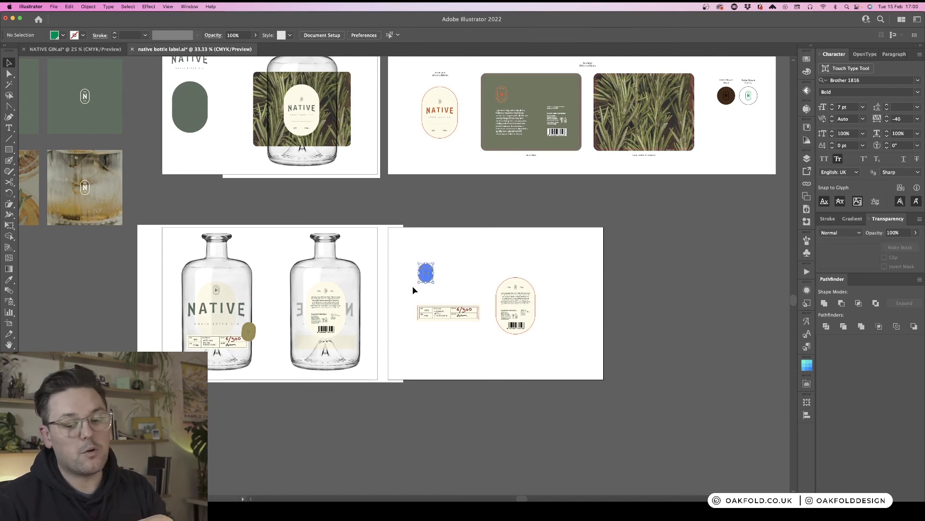
{"action": "left_click", "coordinate": [474, 250]}
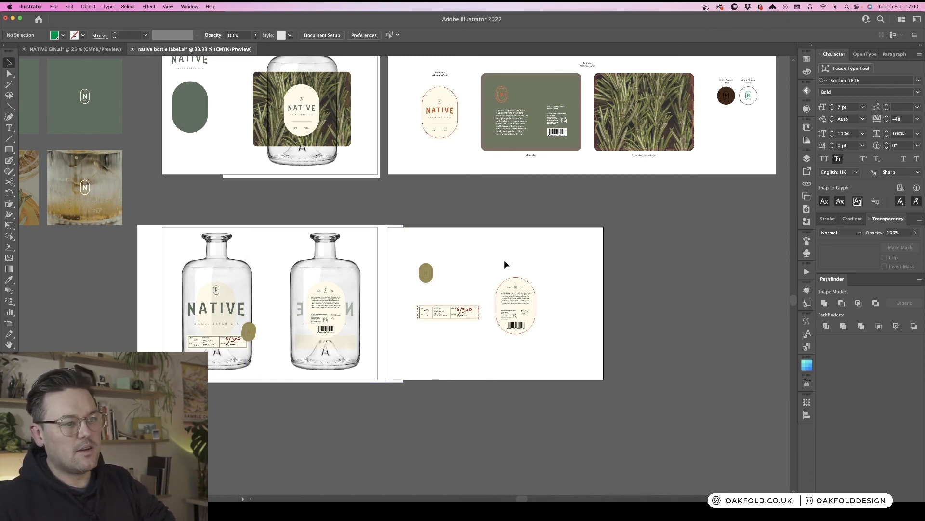
{"action": "left_click_drag", "start_coordinate": [505, 264], "coordinate": [546, 386]}
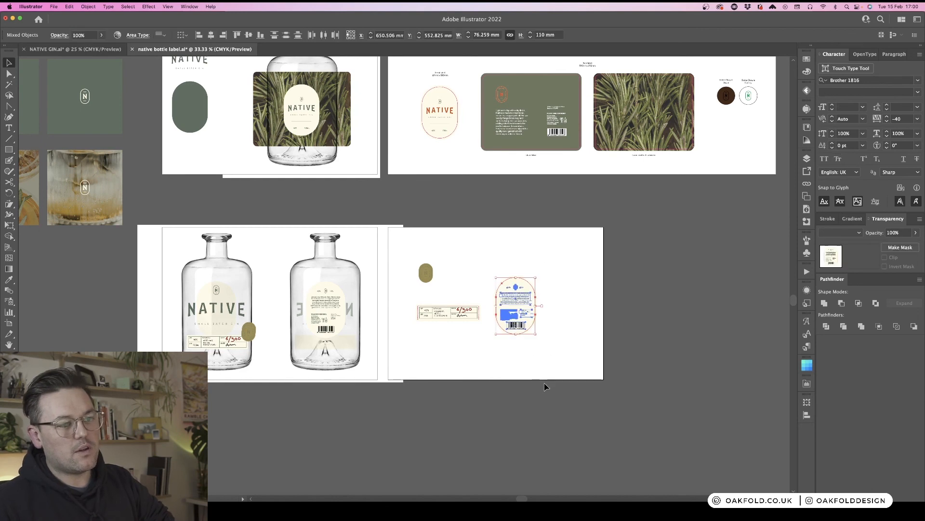
{"action": "left_click", "coordinate": [549, 357]}
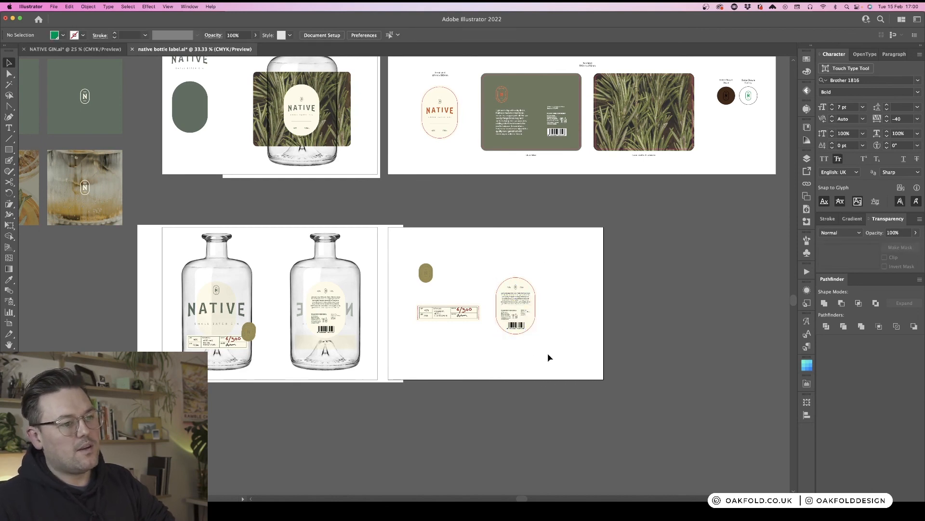
{"action": "key", "text": "super+equal"}
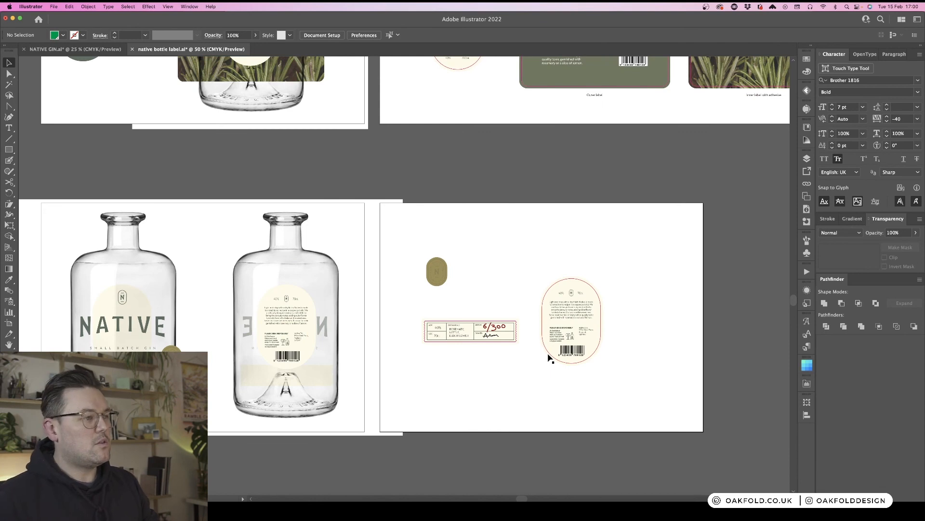
{"action": "left_click_drag", "start_coordinate": [544, 386], "coordinate": [570, 371]}
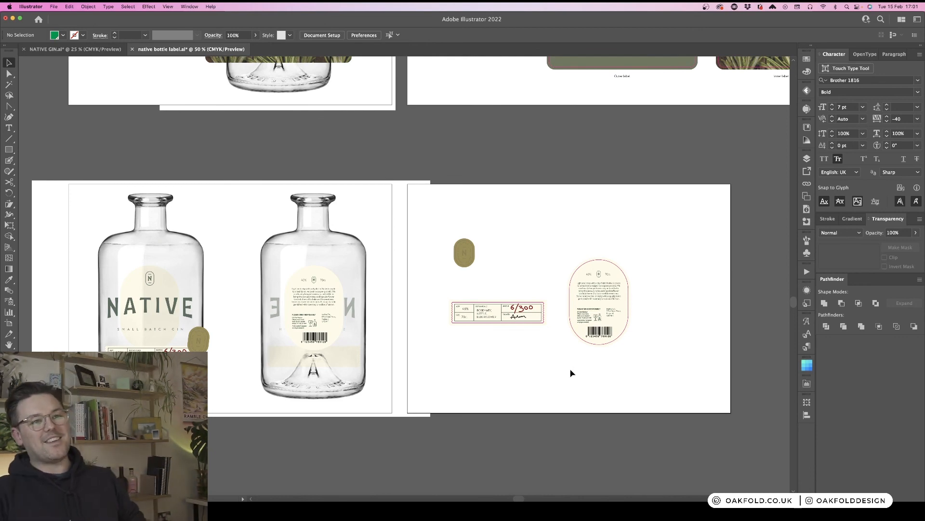
{"action": "key", "text": "super+minus"}
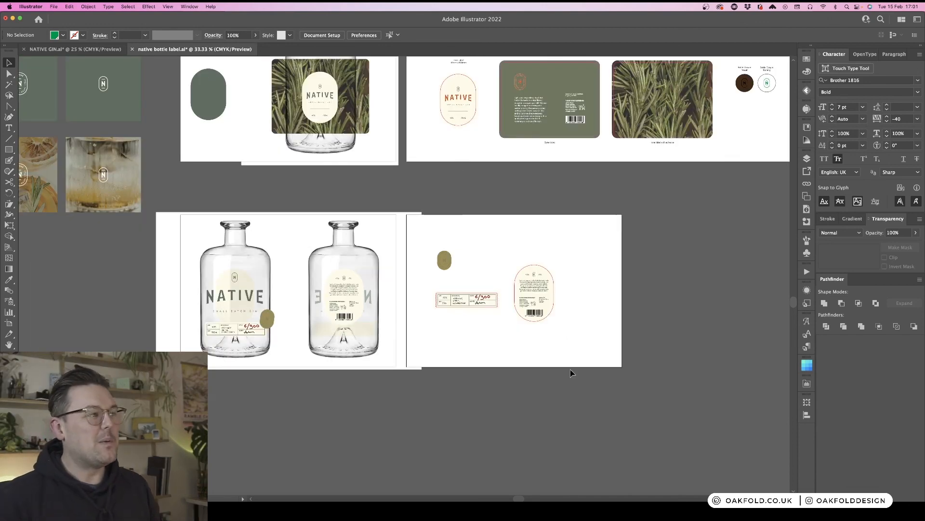
- Pan across the bottle label artboards and switch to the NATIVE GIN logo document
{"action": "scroll", "coordinate": [571, 373], "scroll_direction": "up", "scroll_amount": 4}
{"action": "scroll", "coordinate": [570, 373], "scroll_direction": "right", "scroll_amount": 2}
{"action": "scroll", "coordinate": [570, 374], "scroll_direction": "right", "scroll_amount": 2}
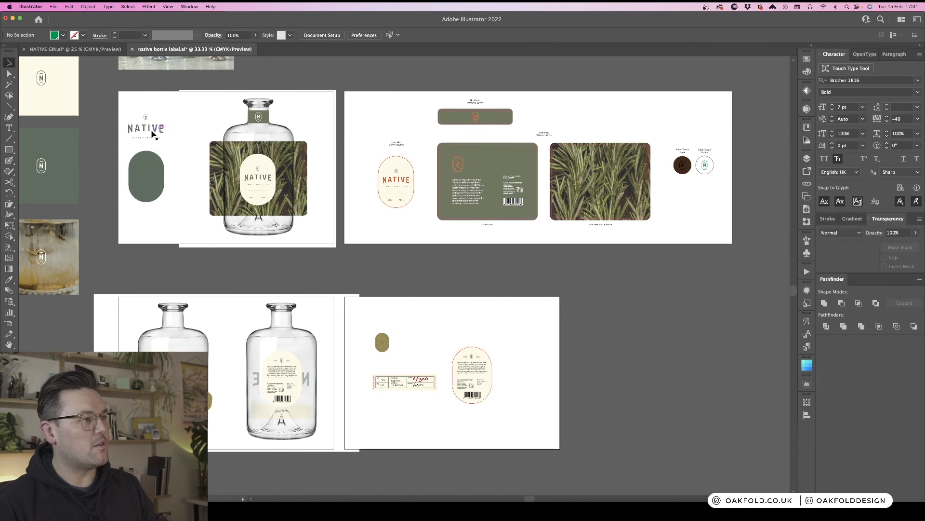
{"action": "left_click", "coordinate": [86, 50]}
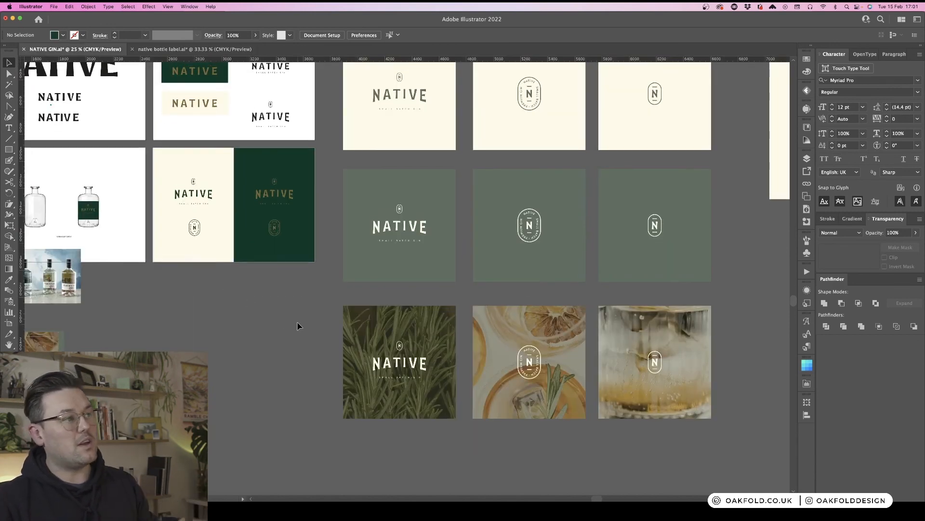
- Review the NATIVE GIN wordmark concepts and brand colour artboards, selecting the wordmark, before returning to the native bottle label document
{"action": "scroll", "coordinate": [299, 325], "scroll_direction": "up", "scroll_amount": 3}
{"action": "scroll", "coordinate": [298, 325], "scroll_direction": "up", "scroll_amount": 3}
{"action": "scroll", "coordinate": [298, 325], "scroll_direction": "left", "scroll_amount": 6}
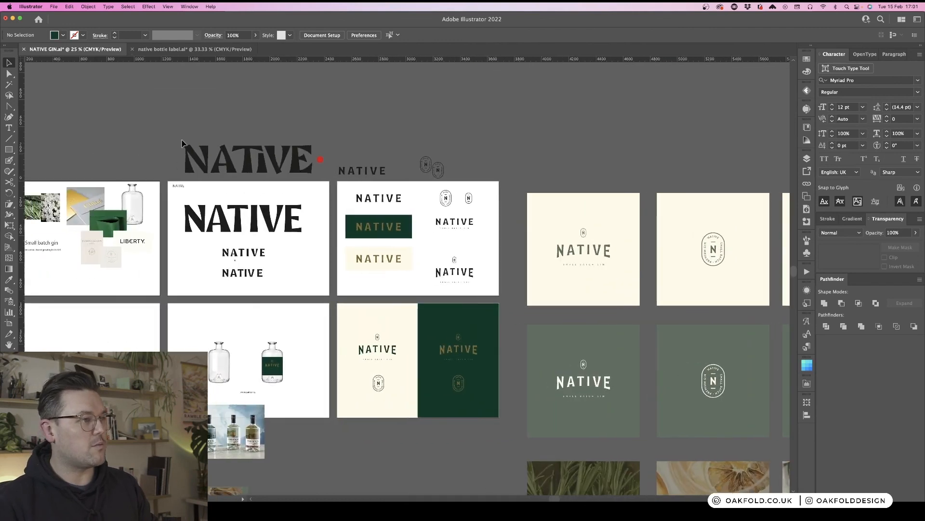
{"action": "left_click", "coordinate": [309, 170]}
{"action": "left_click", "coordinate": [310, 190]}
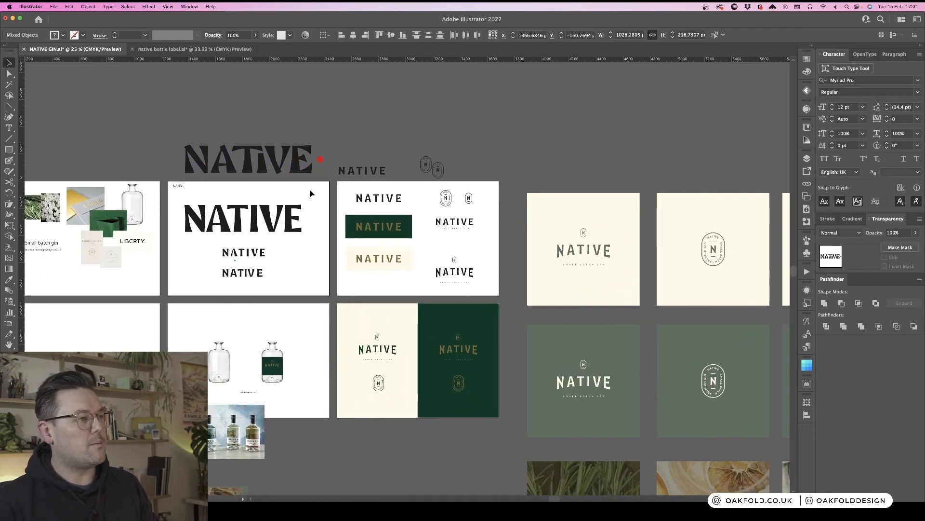
{"action": "left_click_drag", "start_coordinate": [170, 131], "coordinate": [327, 183]}
{"action": "left_click", "coordinate": [314, 216]}
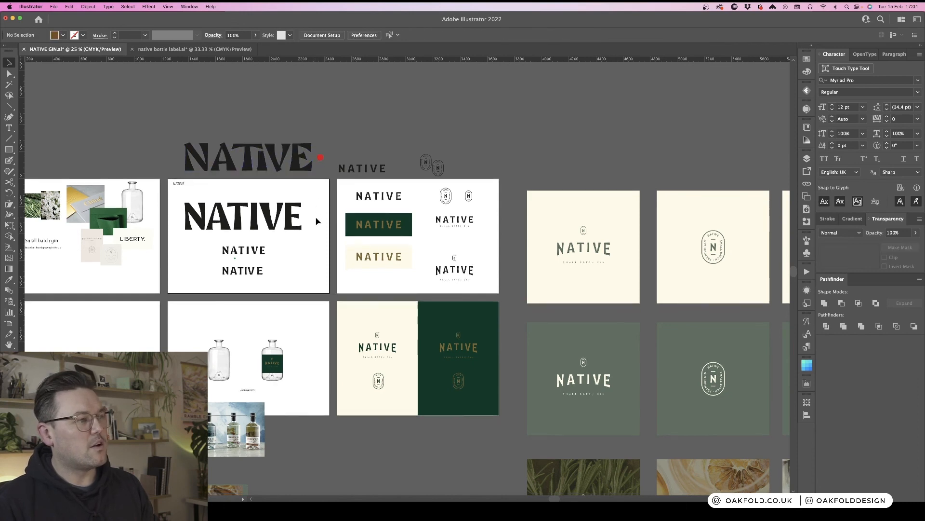
{"action": "scroll", "coordinate": [316, 220], "scroll_direction": "down", "scroll_amount": 2}
{"action": "scroll", "coordinate": [317, 221], "scroll_direction": "down", "scroll_amount": 2}
{"action": "scroll", "coordinate": [317, 220], "scroll_direction": "right", "scroll_amount": 5}
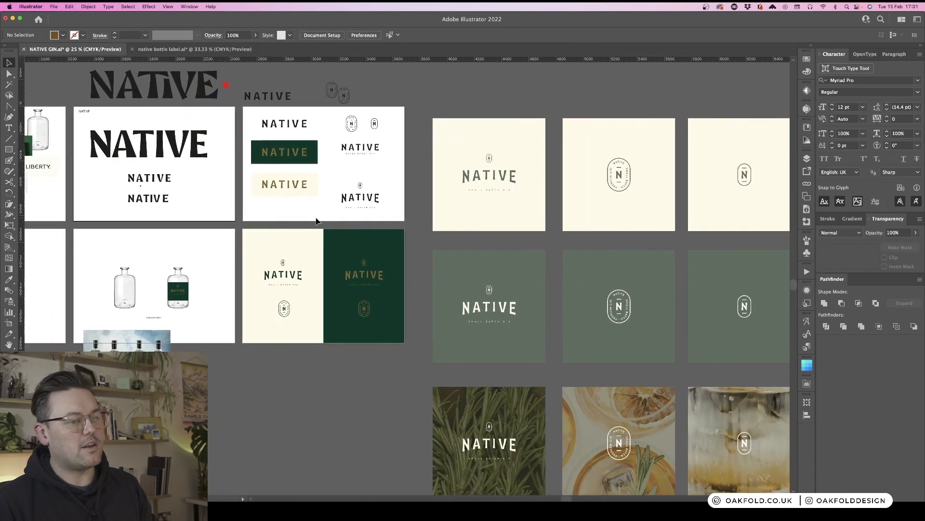
{"action": "scroll", "coordinate": [318, 221], "scroll_direction": "down", "scroll_amount": 3}
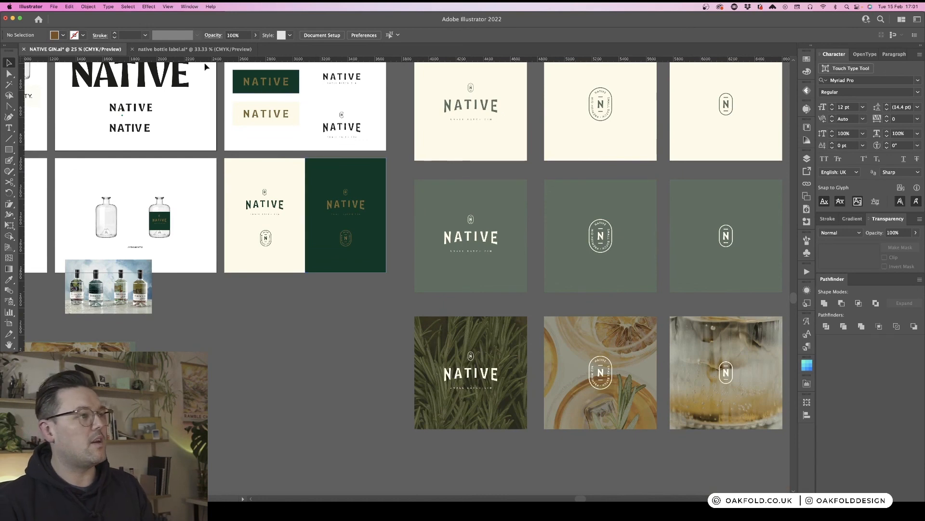
{"action": "left_click", "coordinate": [192, 49]}
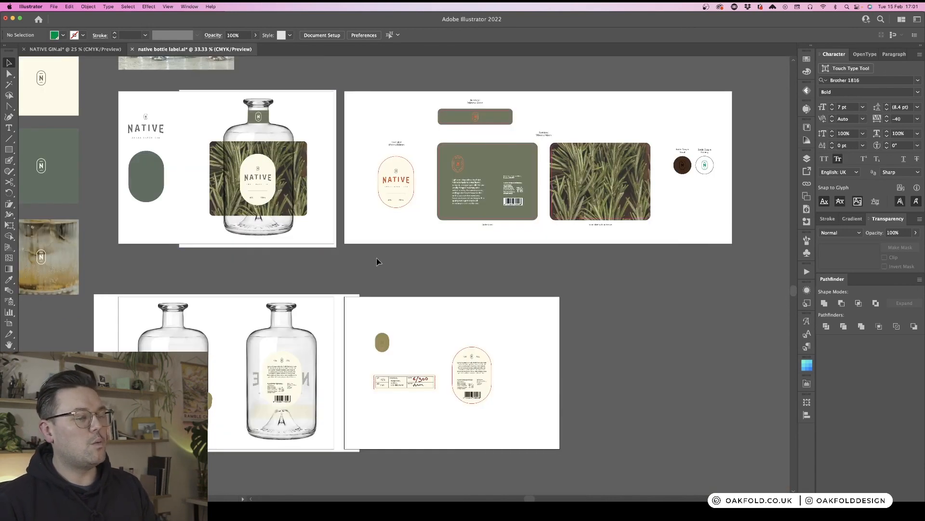